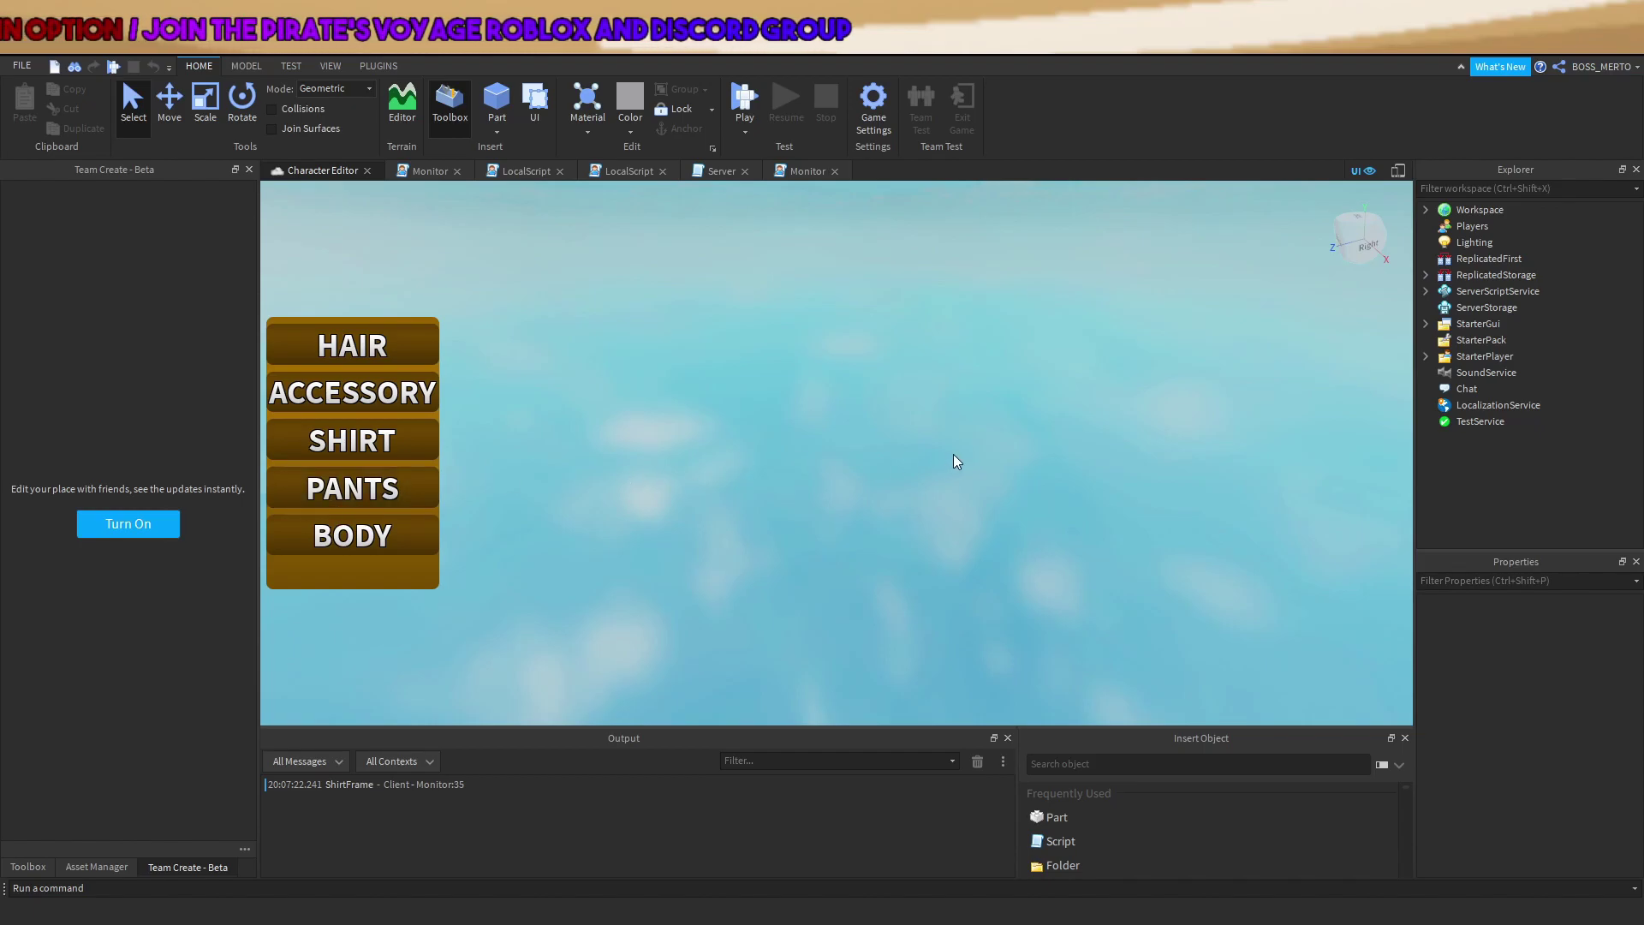
Insert an R15 block dummy into the workspace with the rig builder.
mouse_move(1076, 470)
right_mouse_down()
mouse_move(1102, 464)
mouse_move(1092, 449)
right_mouse_up()
right_click_drag(1226, 389, 1225, 389)
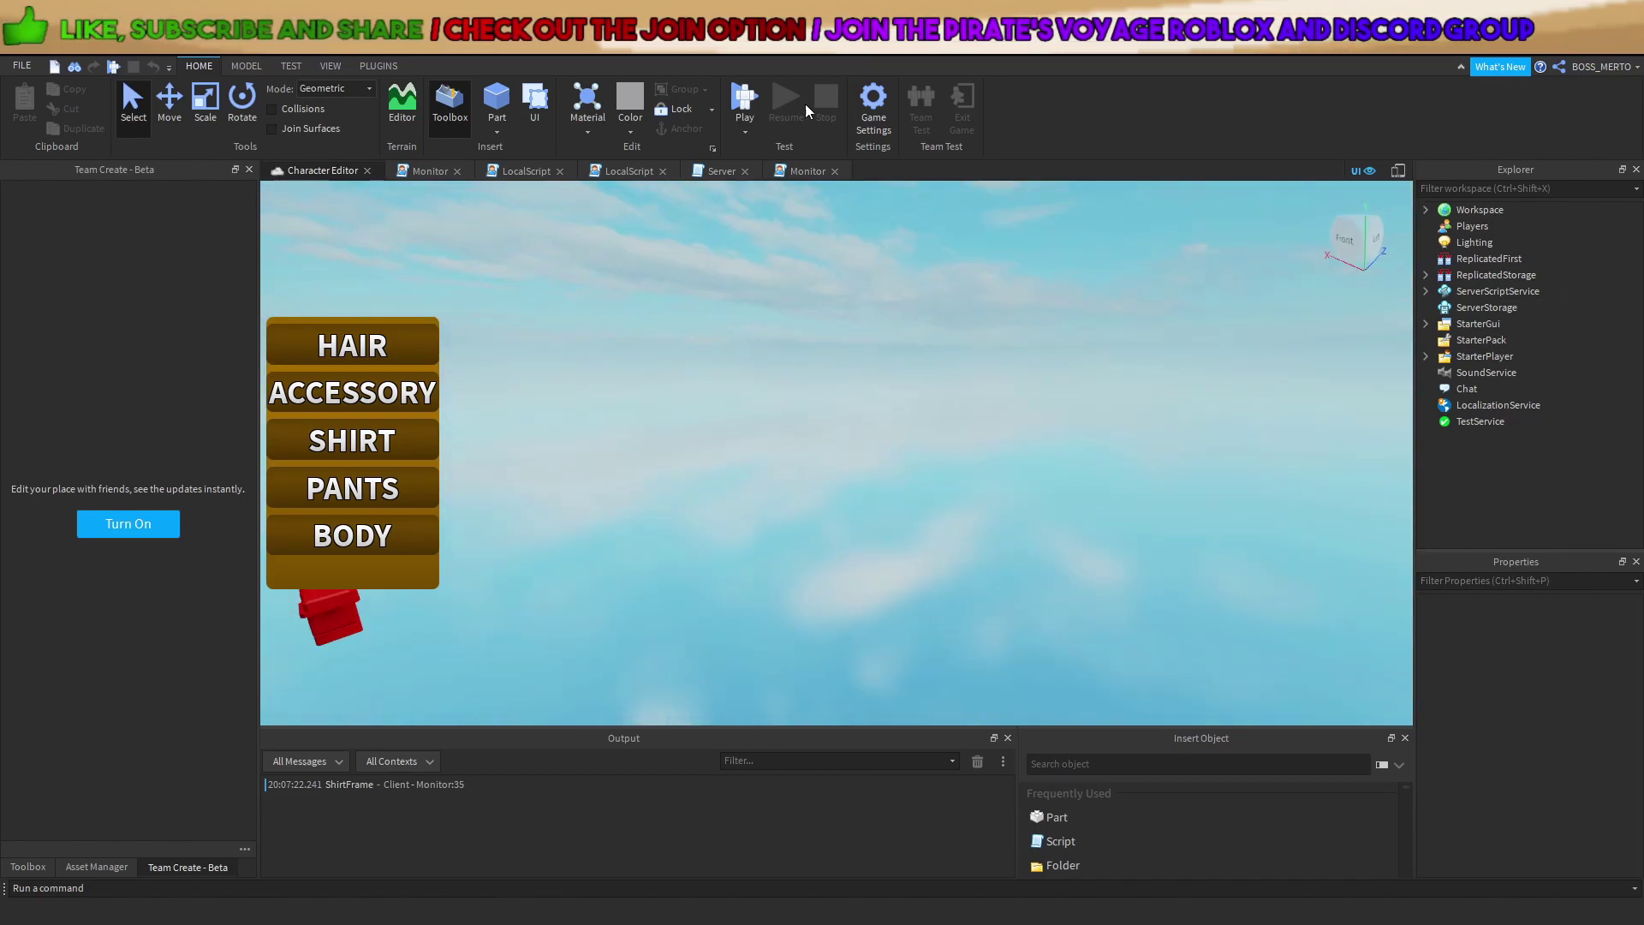
left_click(379, 67)
left_click(639, 106)
left_click(639, 107)
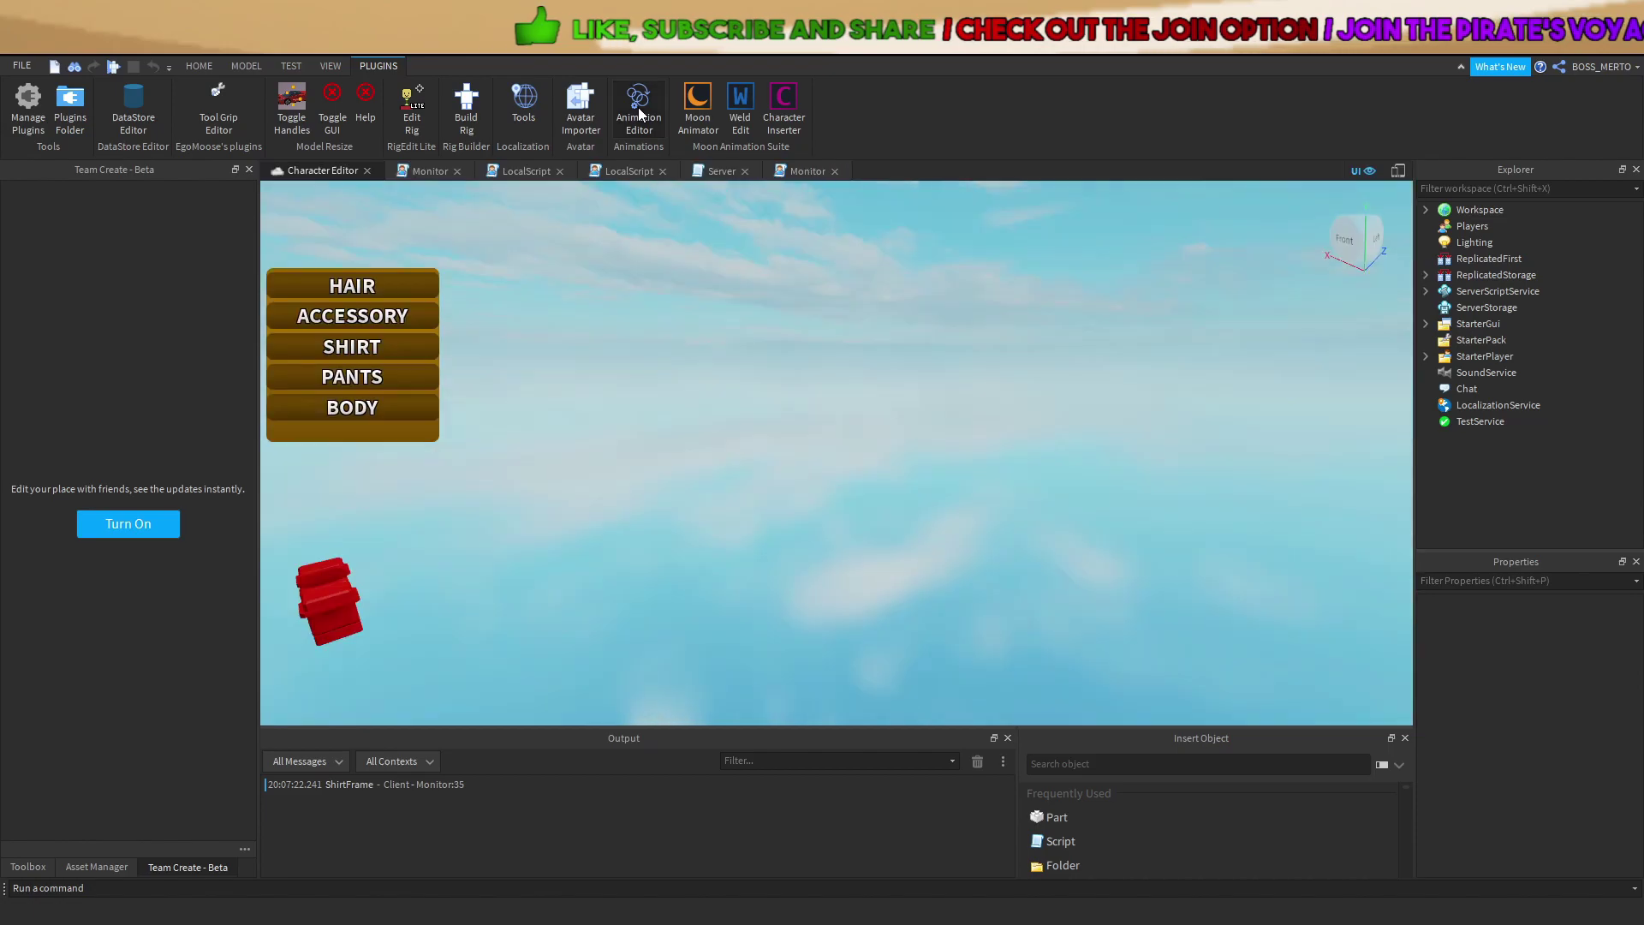
left_click(469, 106)
left_click(863, 403)
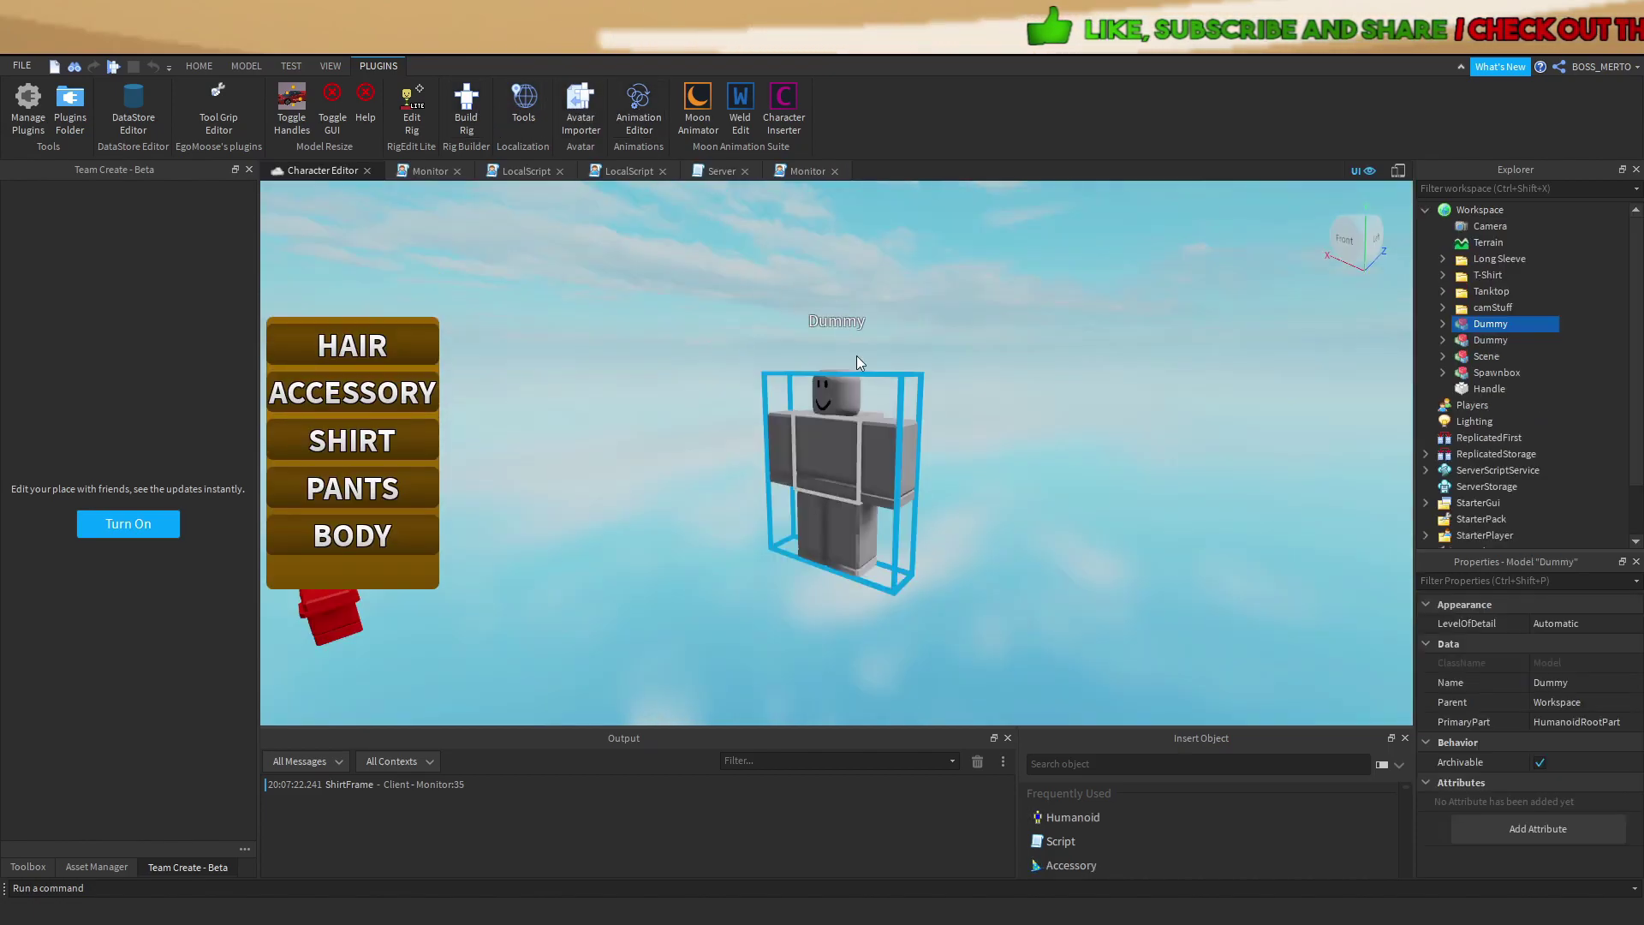
Examine the dummy's individual body parts, focusing on its left and right feet and the legs above them.
left_click(1442, 324)
left_click(1505, 356)
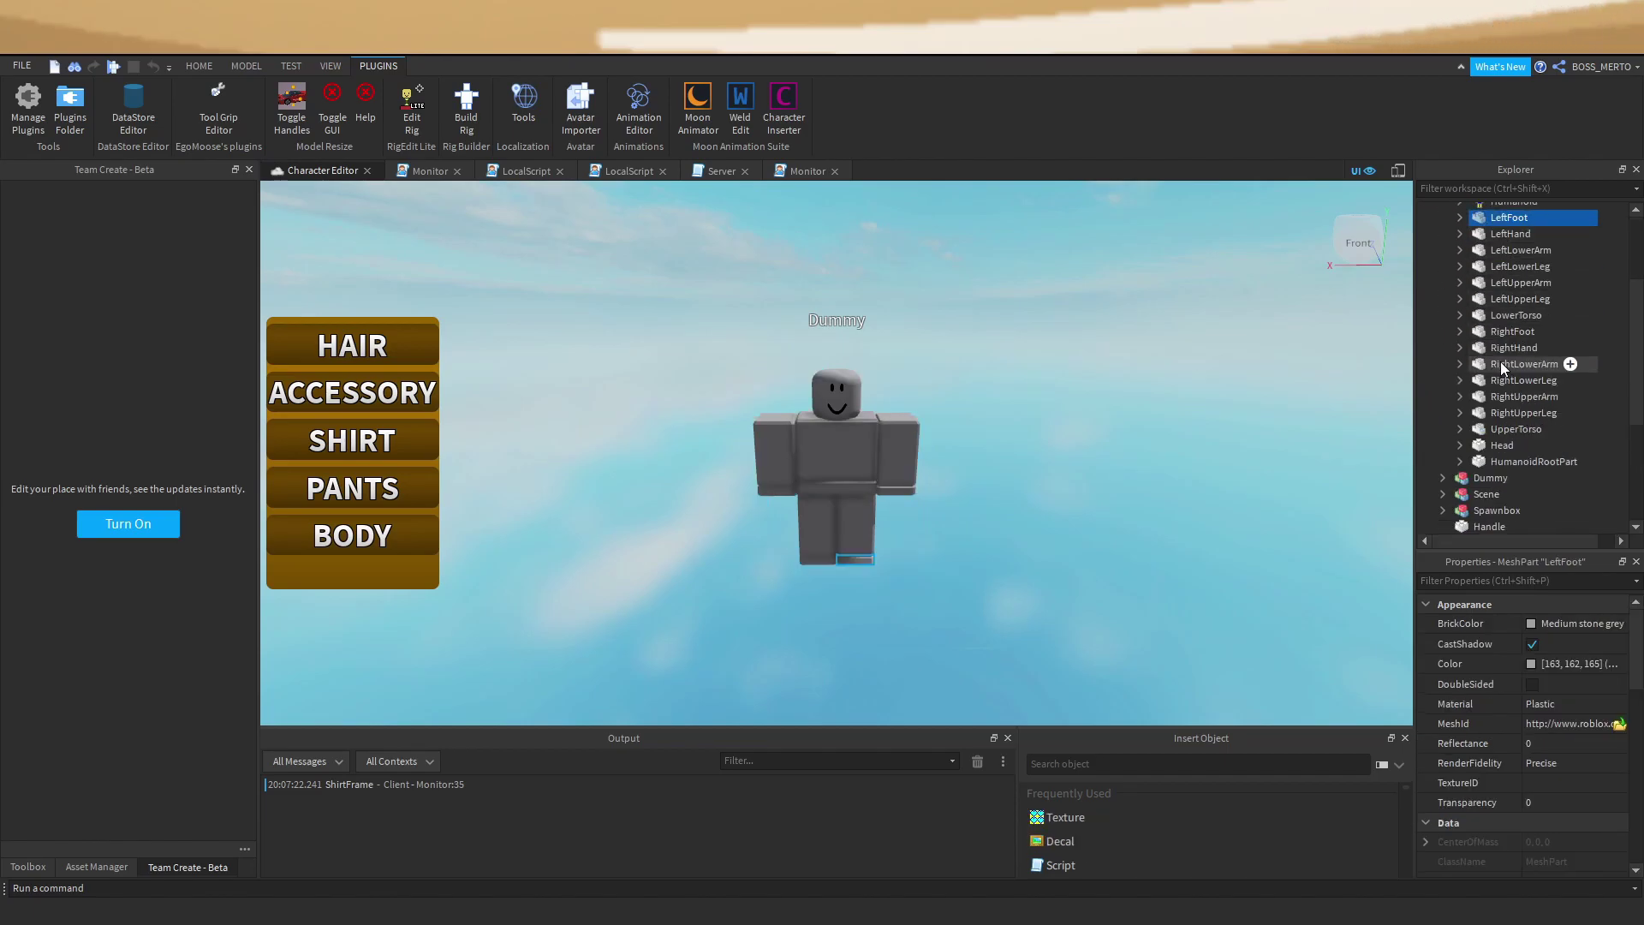
scroll(1529, 338, "up", 2)
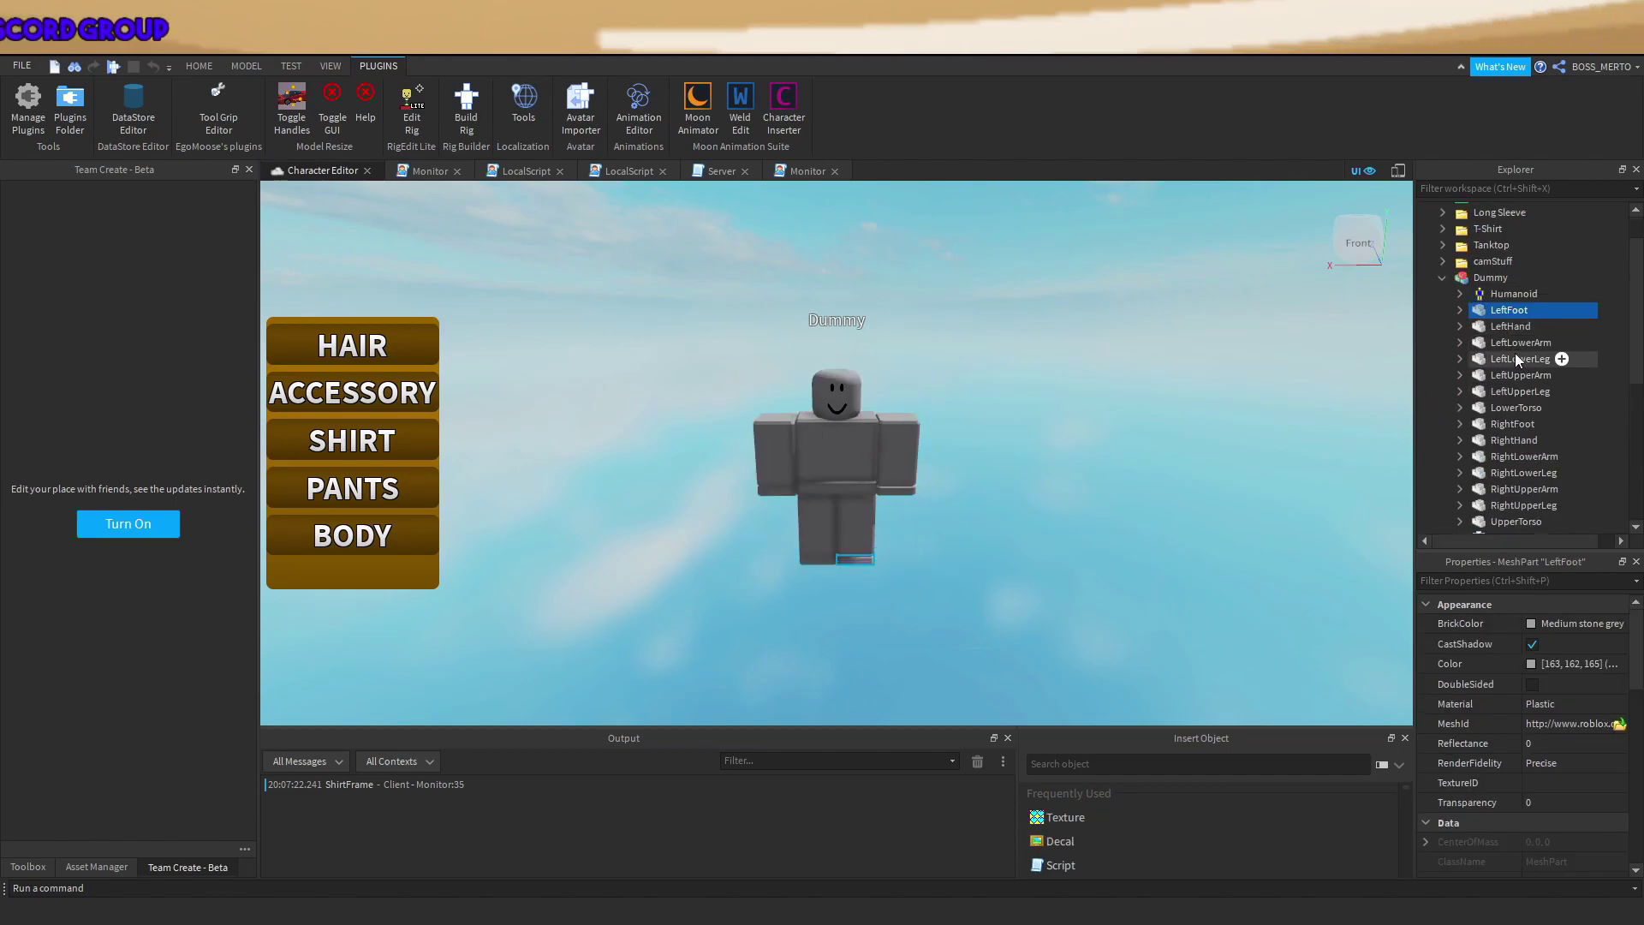
left_click(1523, 427)
key("f")
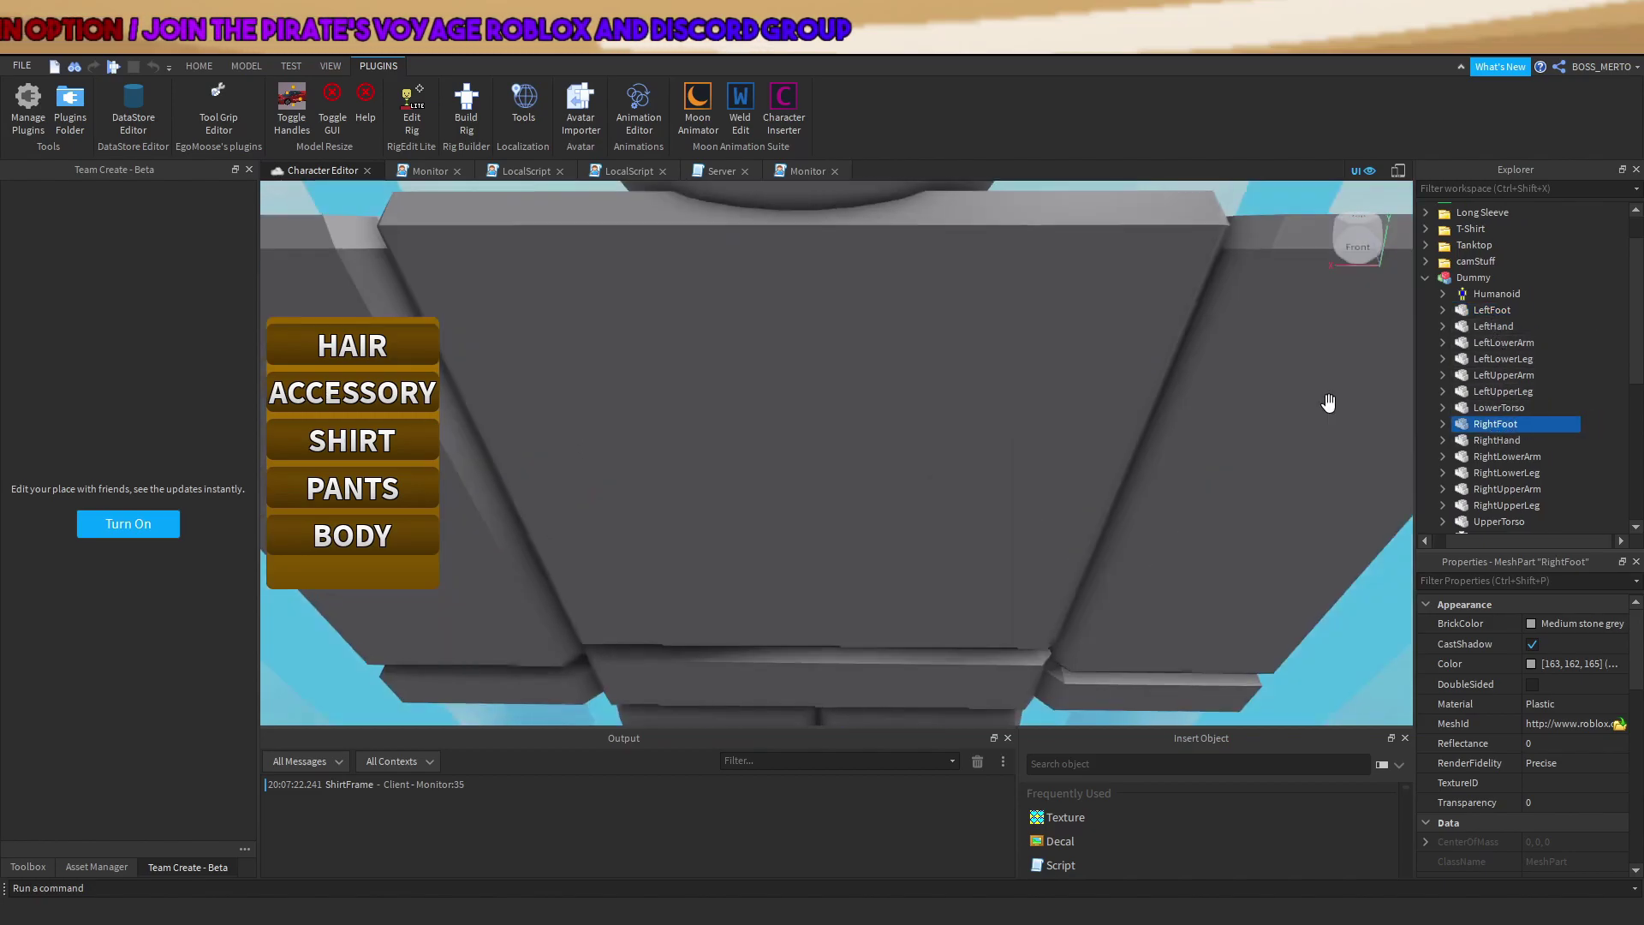
scroll(1329, 404, "down", 5)
scroll(1329, 404, "up", 5)
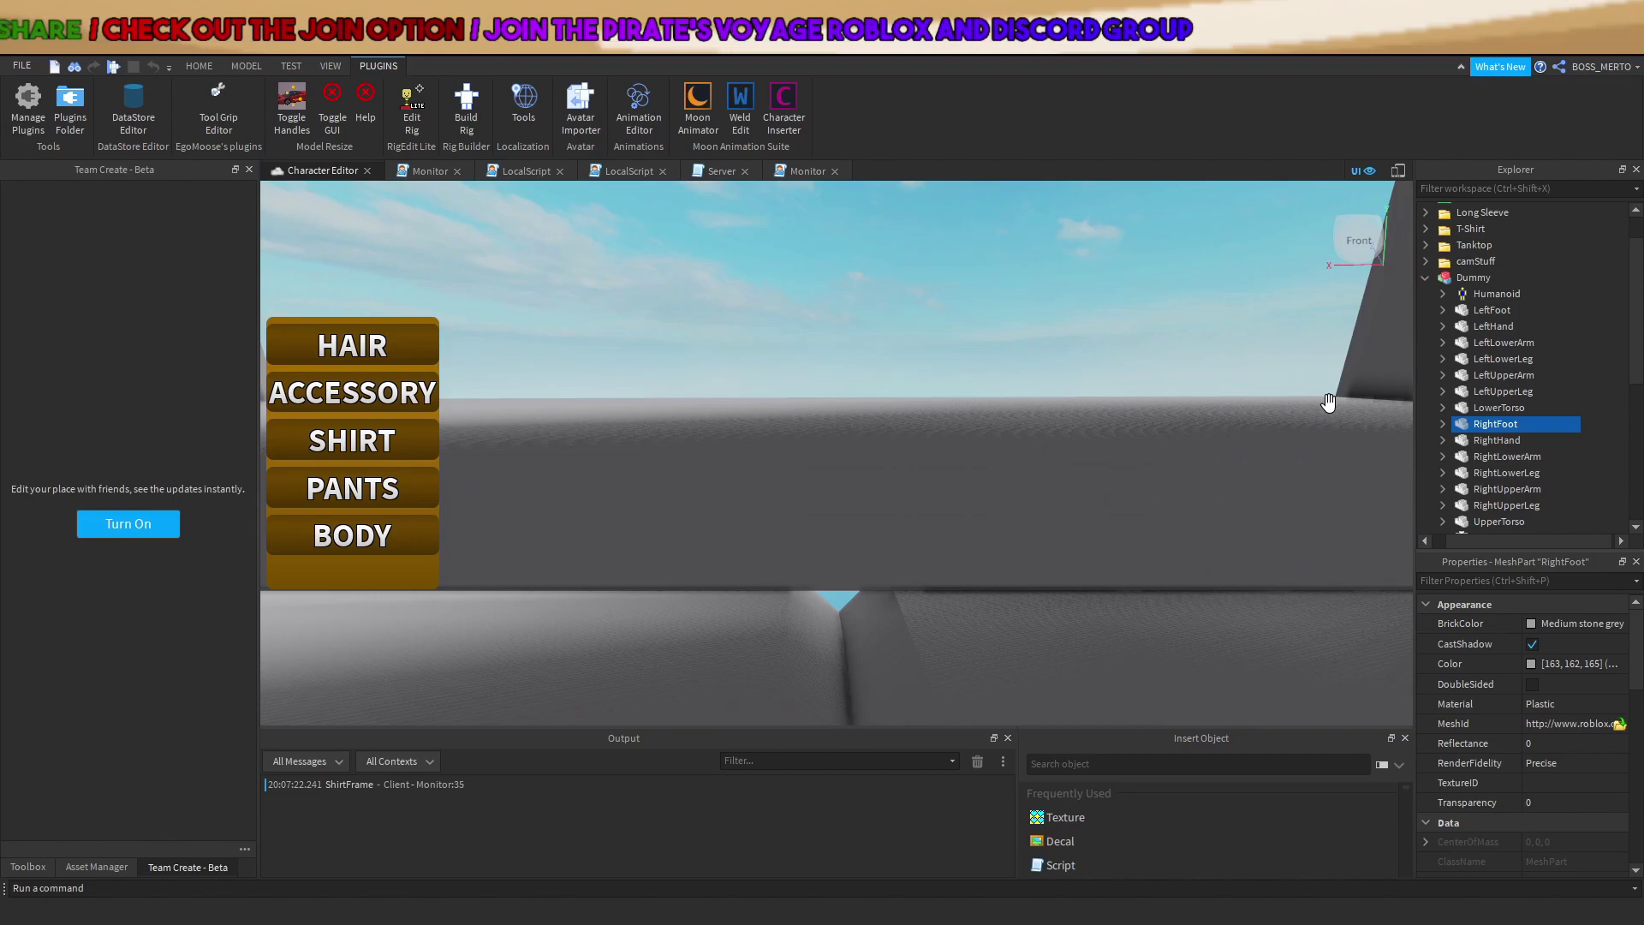
scroll(1329, 403, "up", 3)
scroll(1329, 403, "down", 5)
scroll(1329, 404, "up", 3)
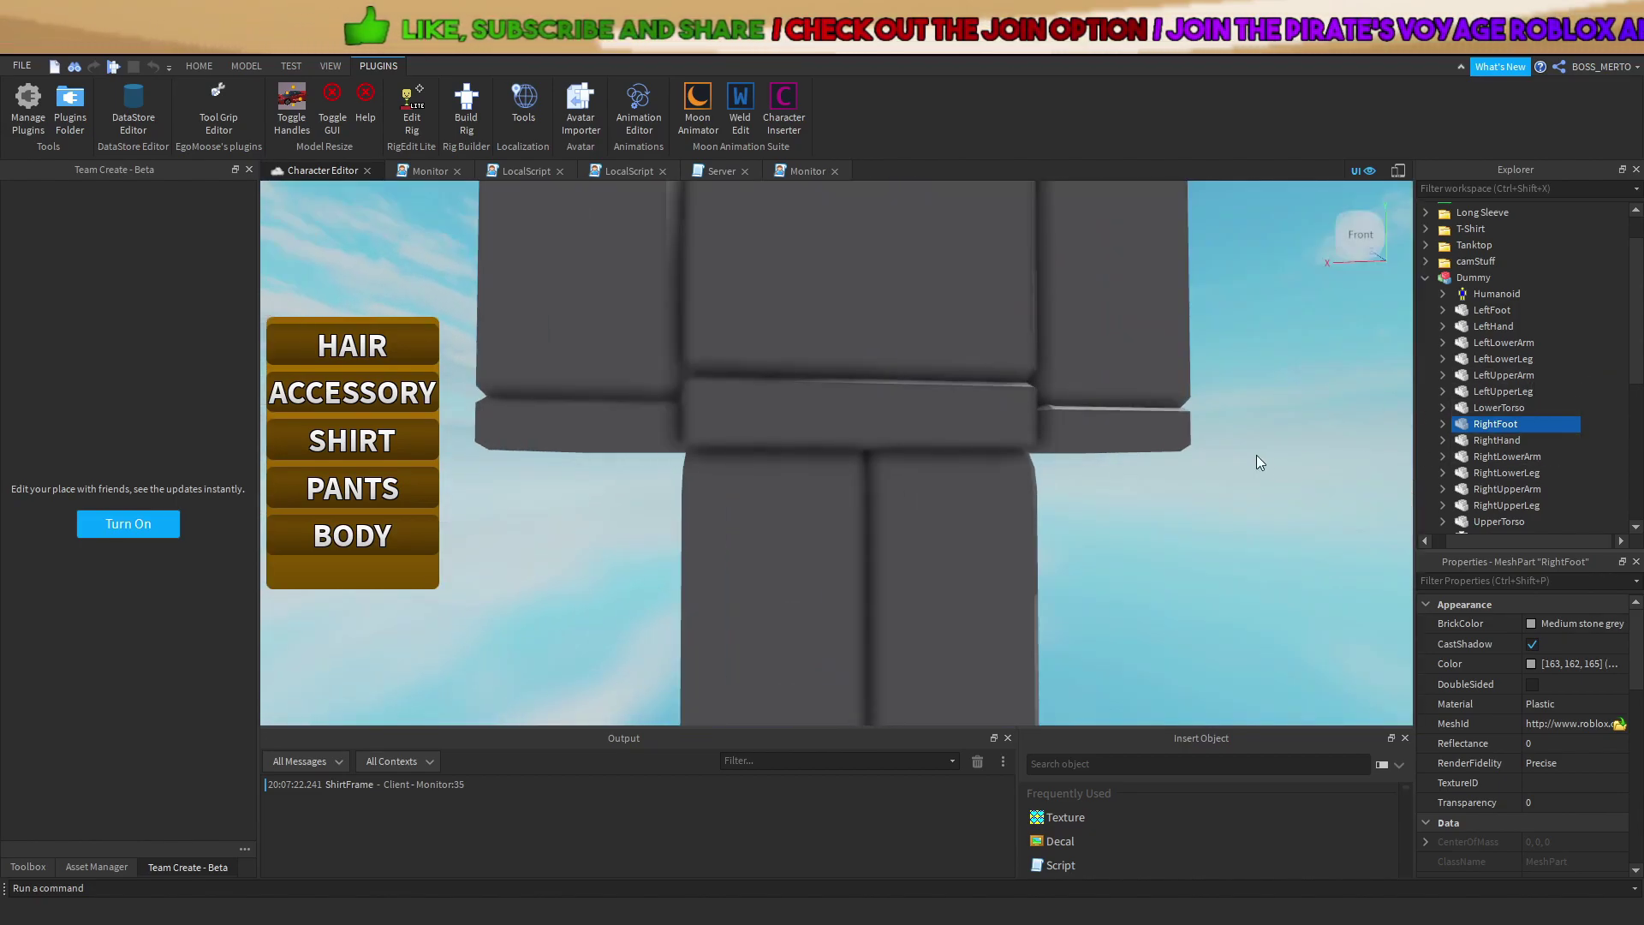
right_click_drag(1047, 464, 773, 514)
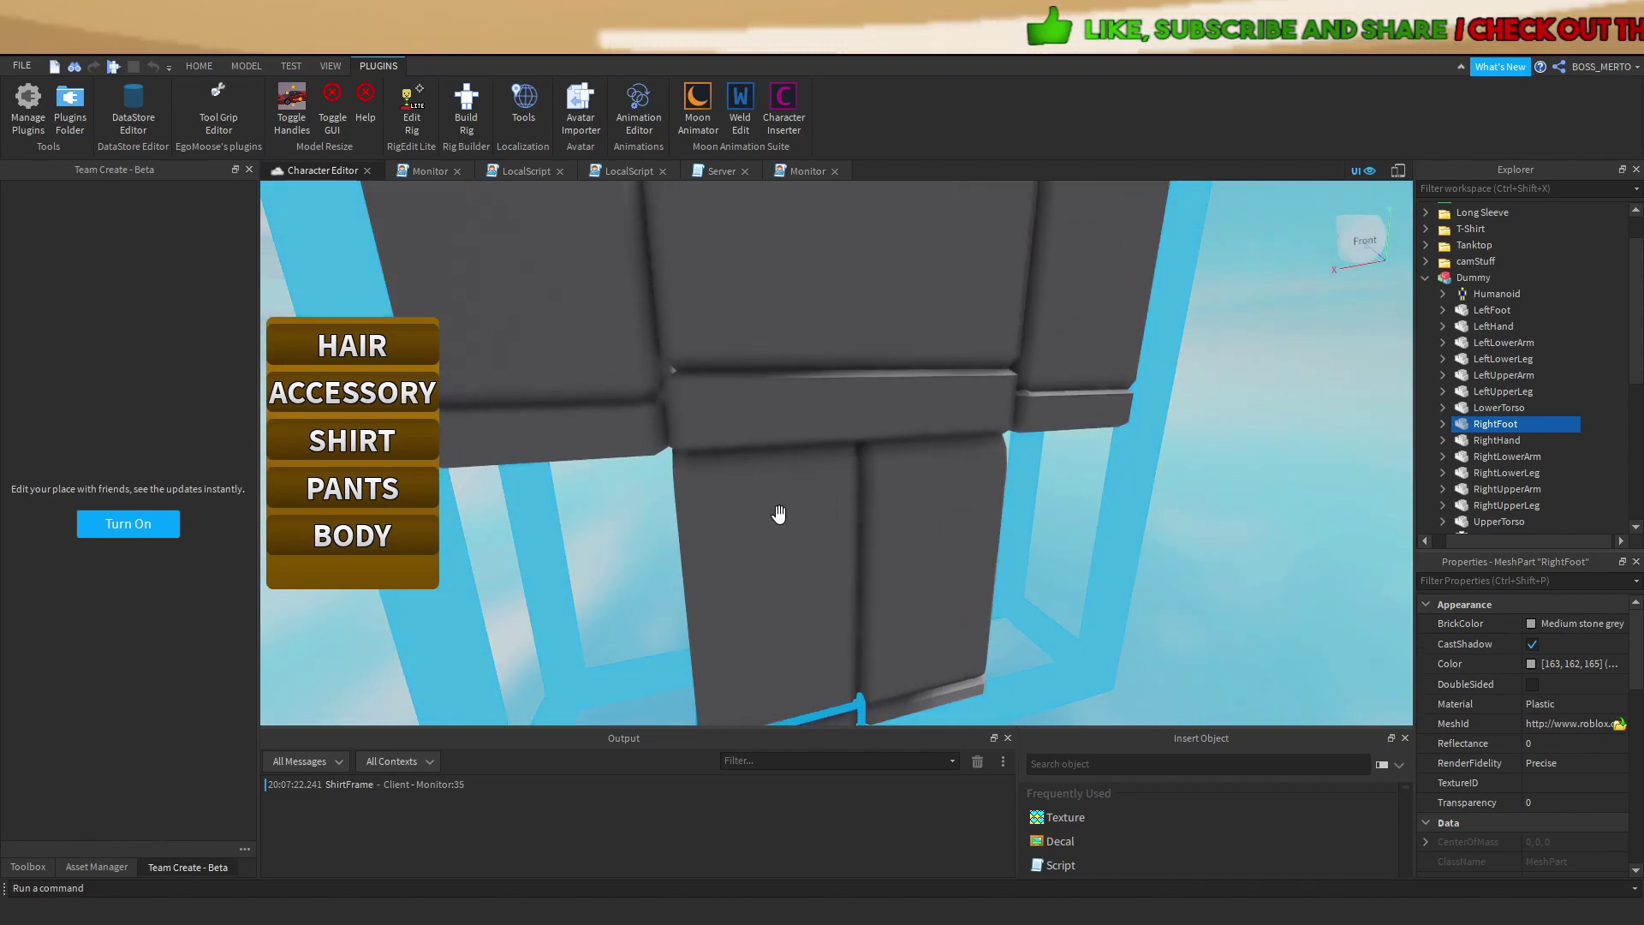
scroll(782, 550, "down", 5)
scroll(825, 603, "up", 3)
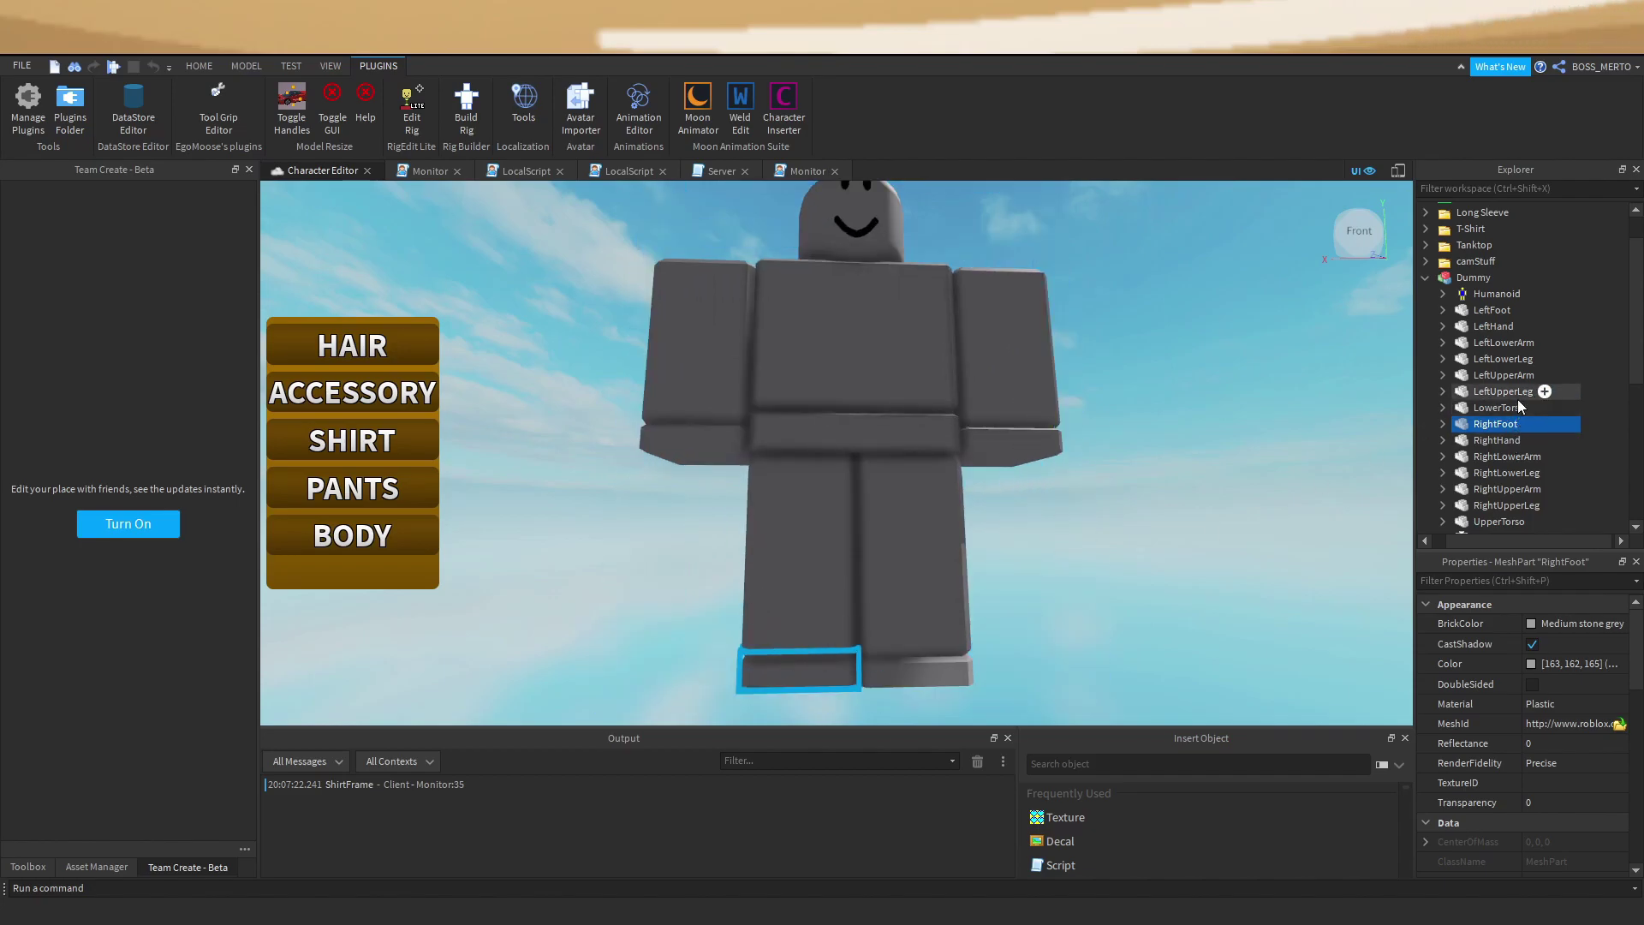
scroll(1531, 462, "down", 1)
left_click(1516, 454, "ctrl")
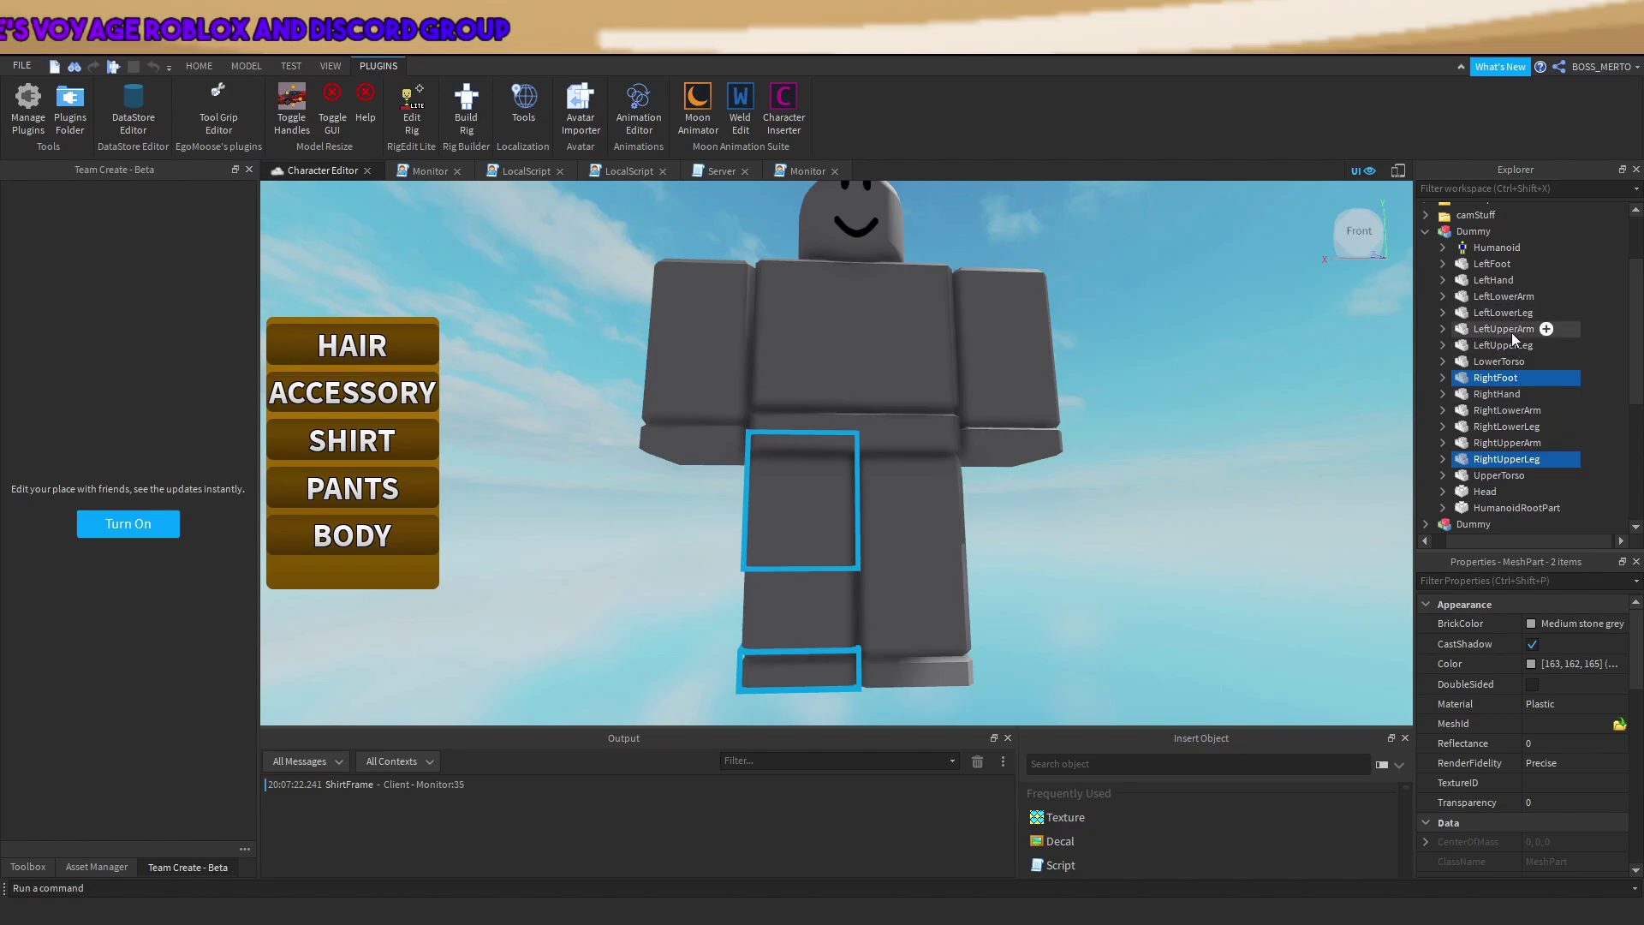
left_click(1497, 261, "ctrl+shift")
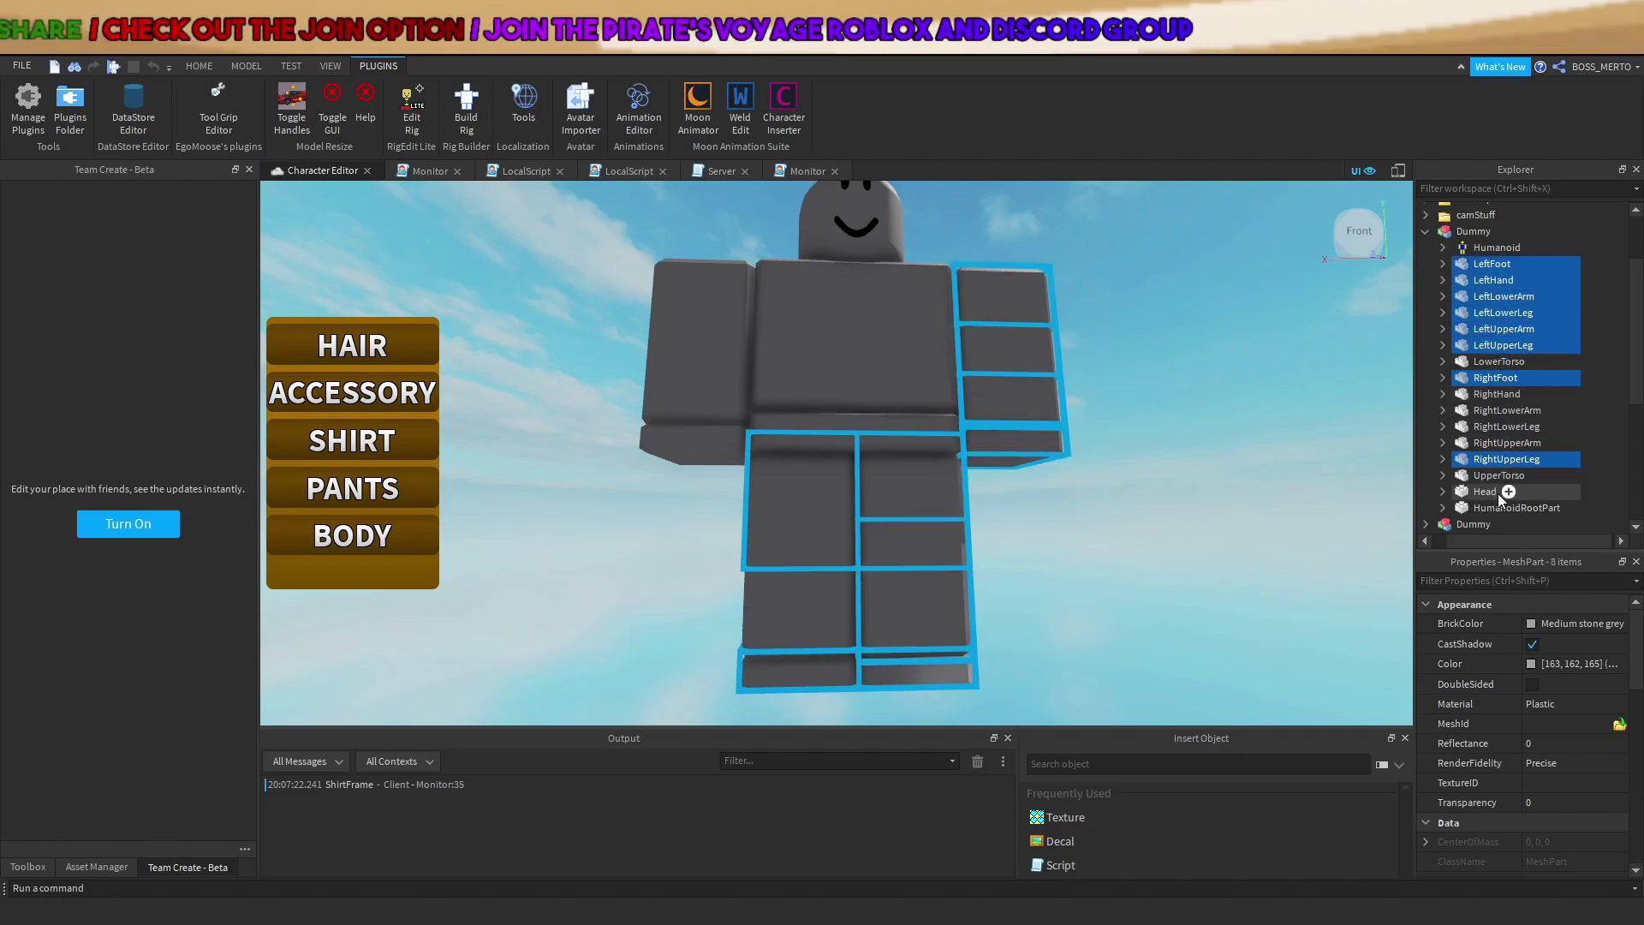
left_click(1482, 347)
Delete the new dummy's Humanoid and all its body parts except LeftFoot, LeftLowerLeg and LeftUpperLeg.
left_click(1487, 267)
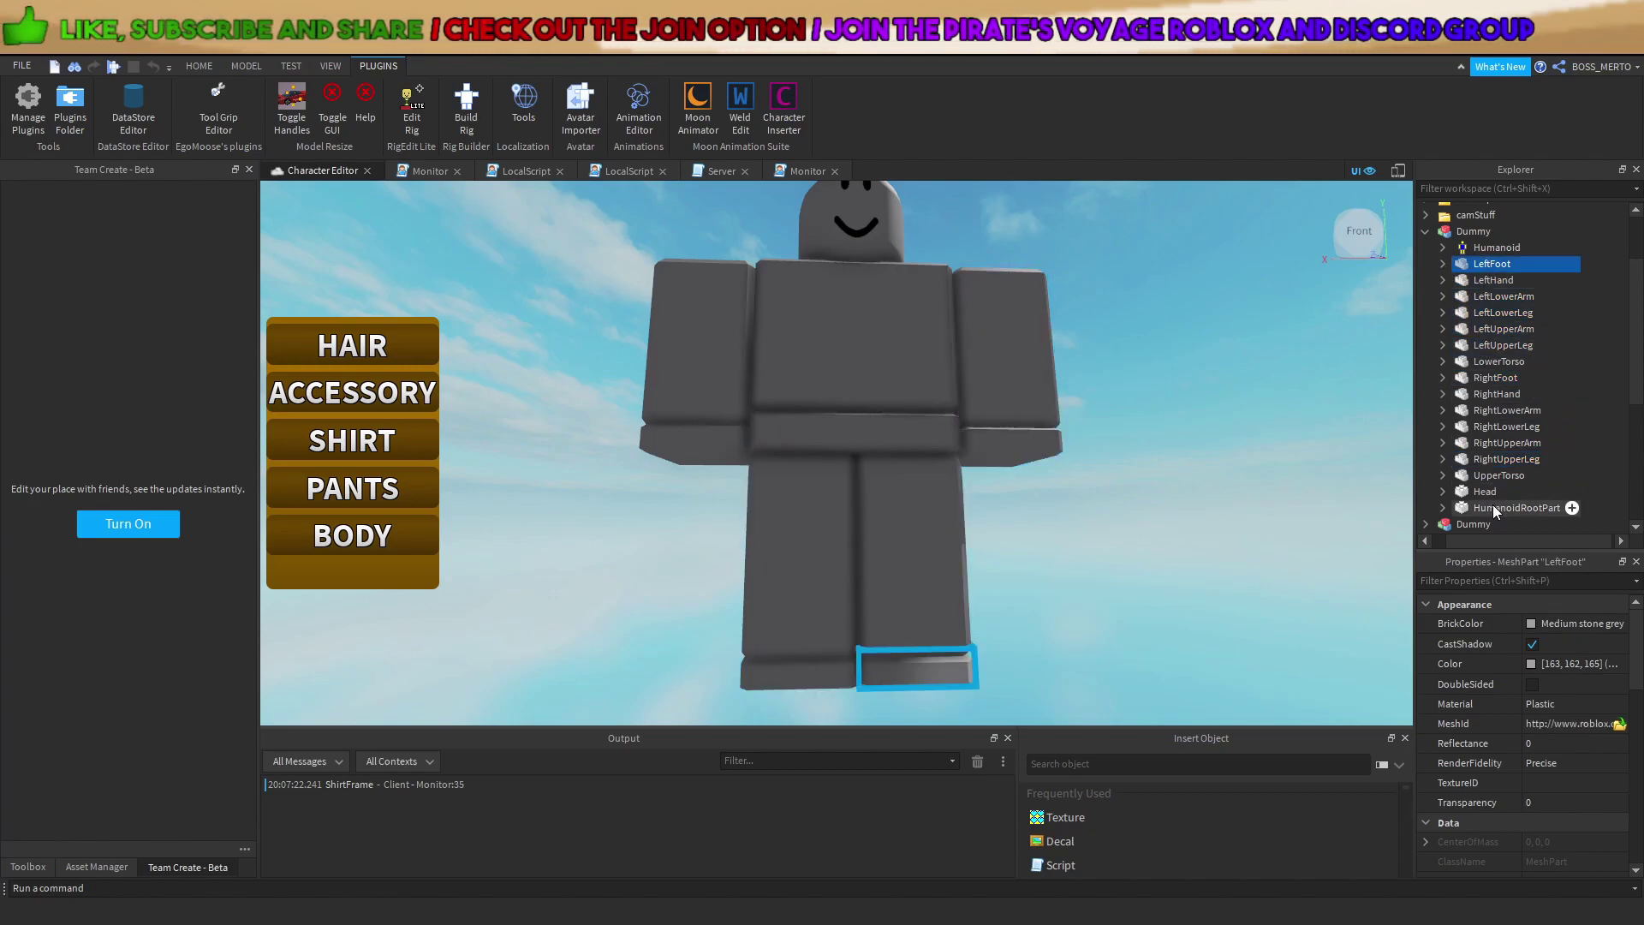
left_click(1496, 509, "shift")
left_click(1497, 346, "ctrl")
left_click(1504, 314, "ctrl")
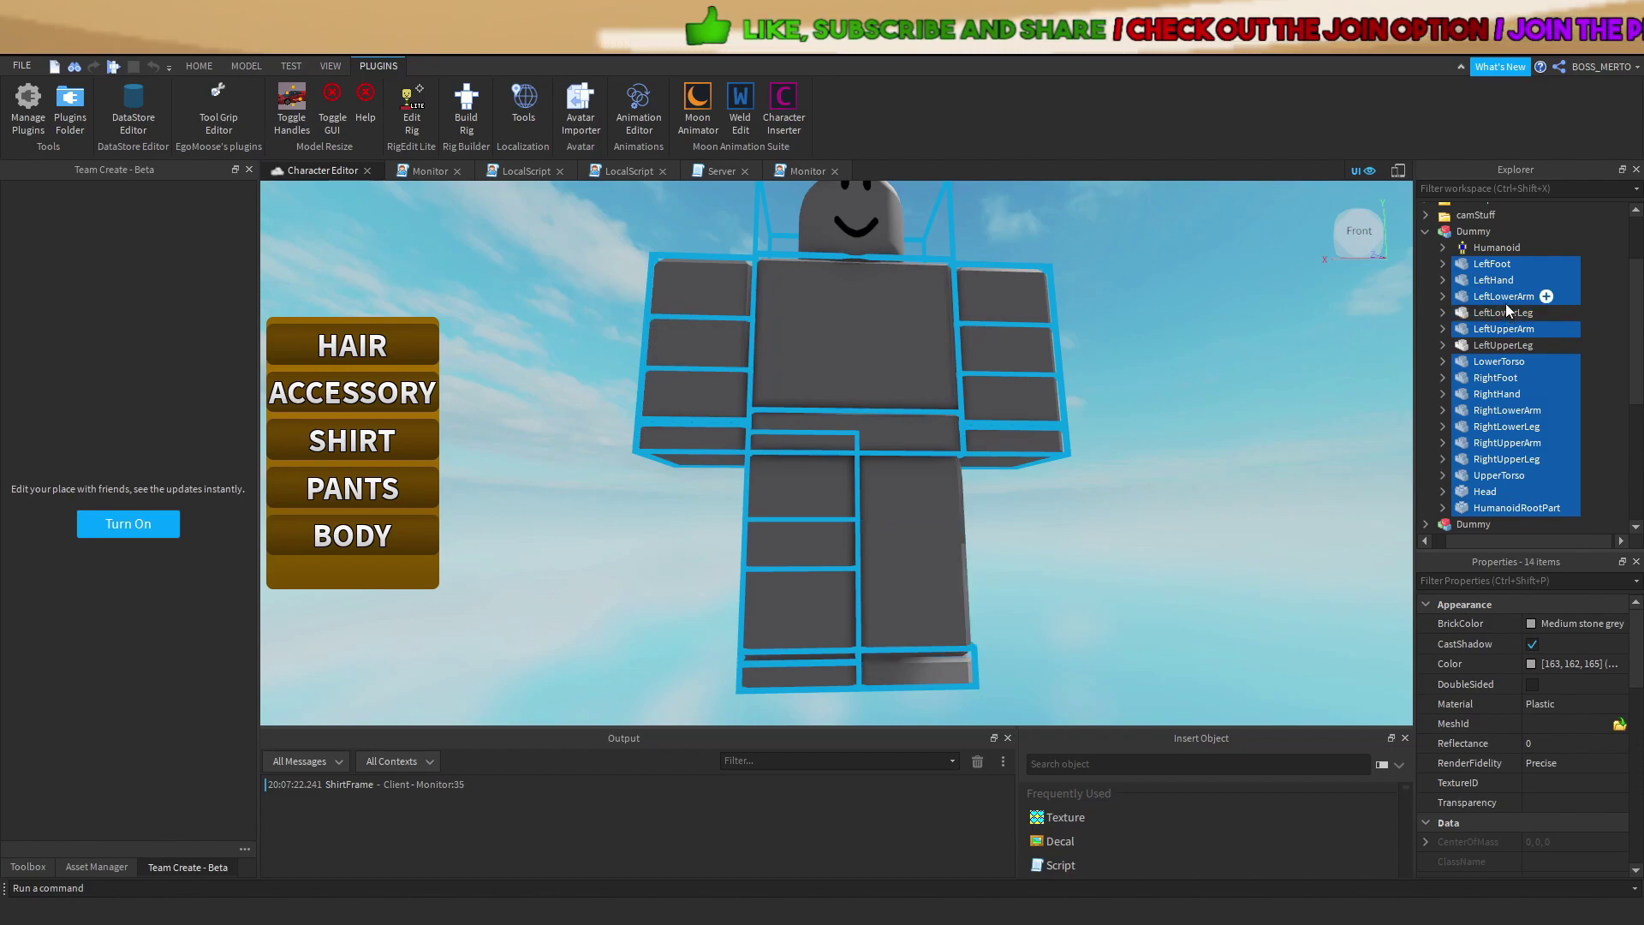
left_click(1509, 262, "ctrl")
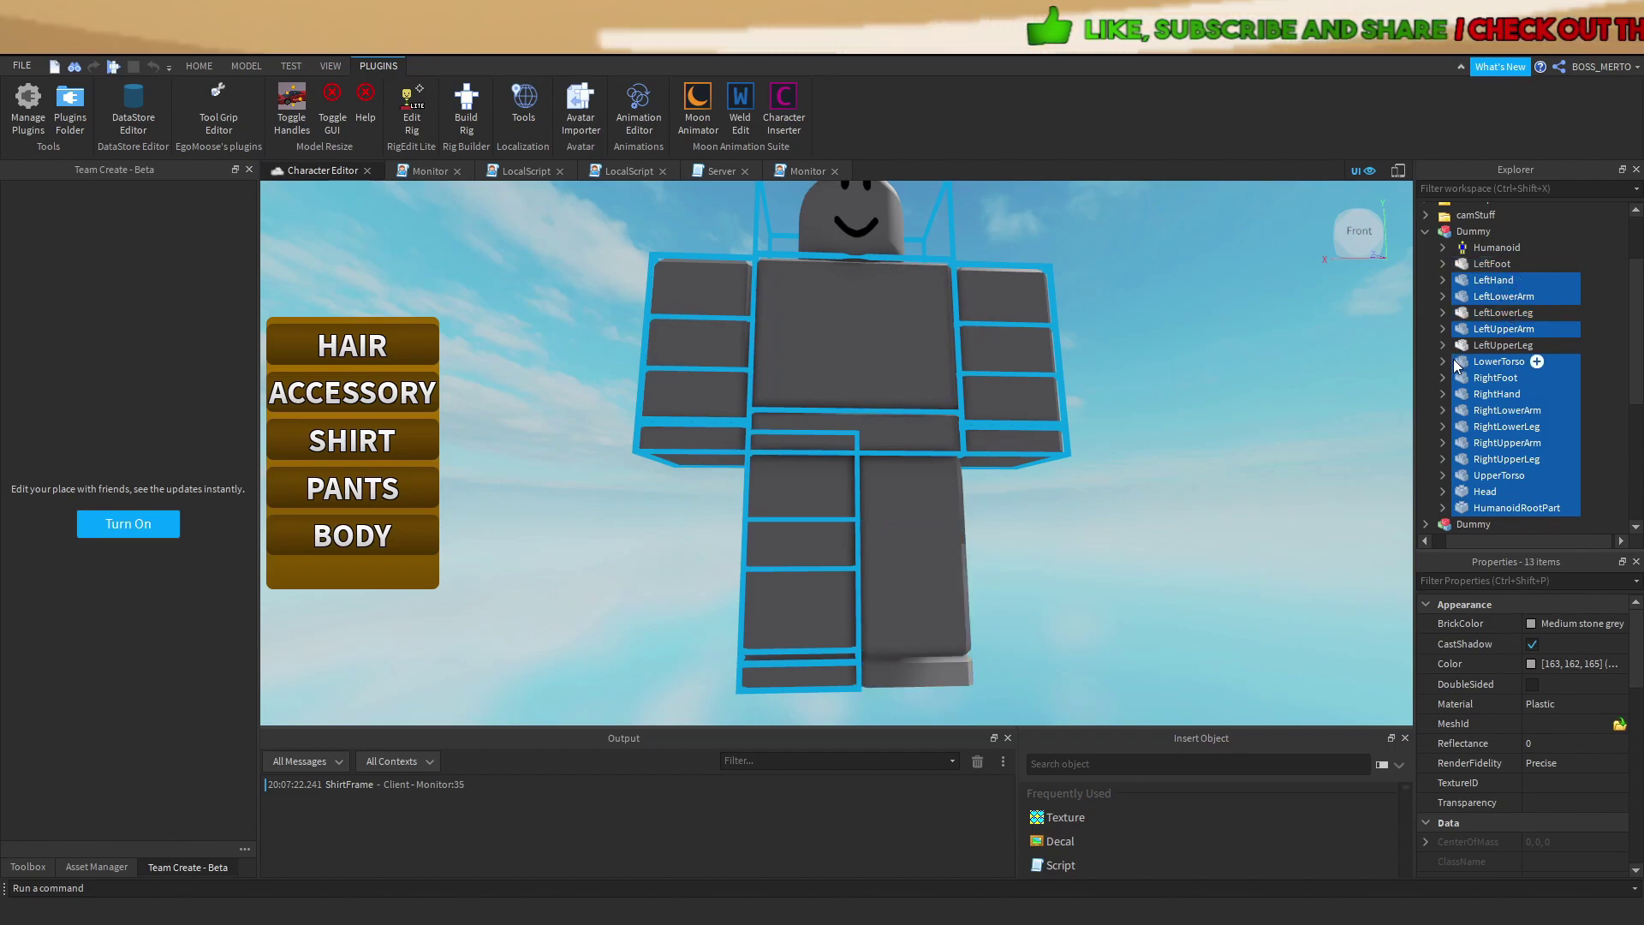
key("Delete")
left_click(1508, 261)
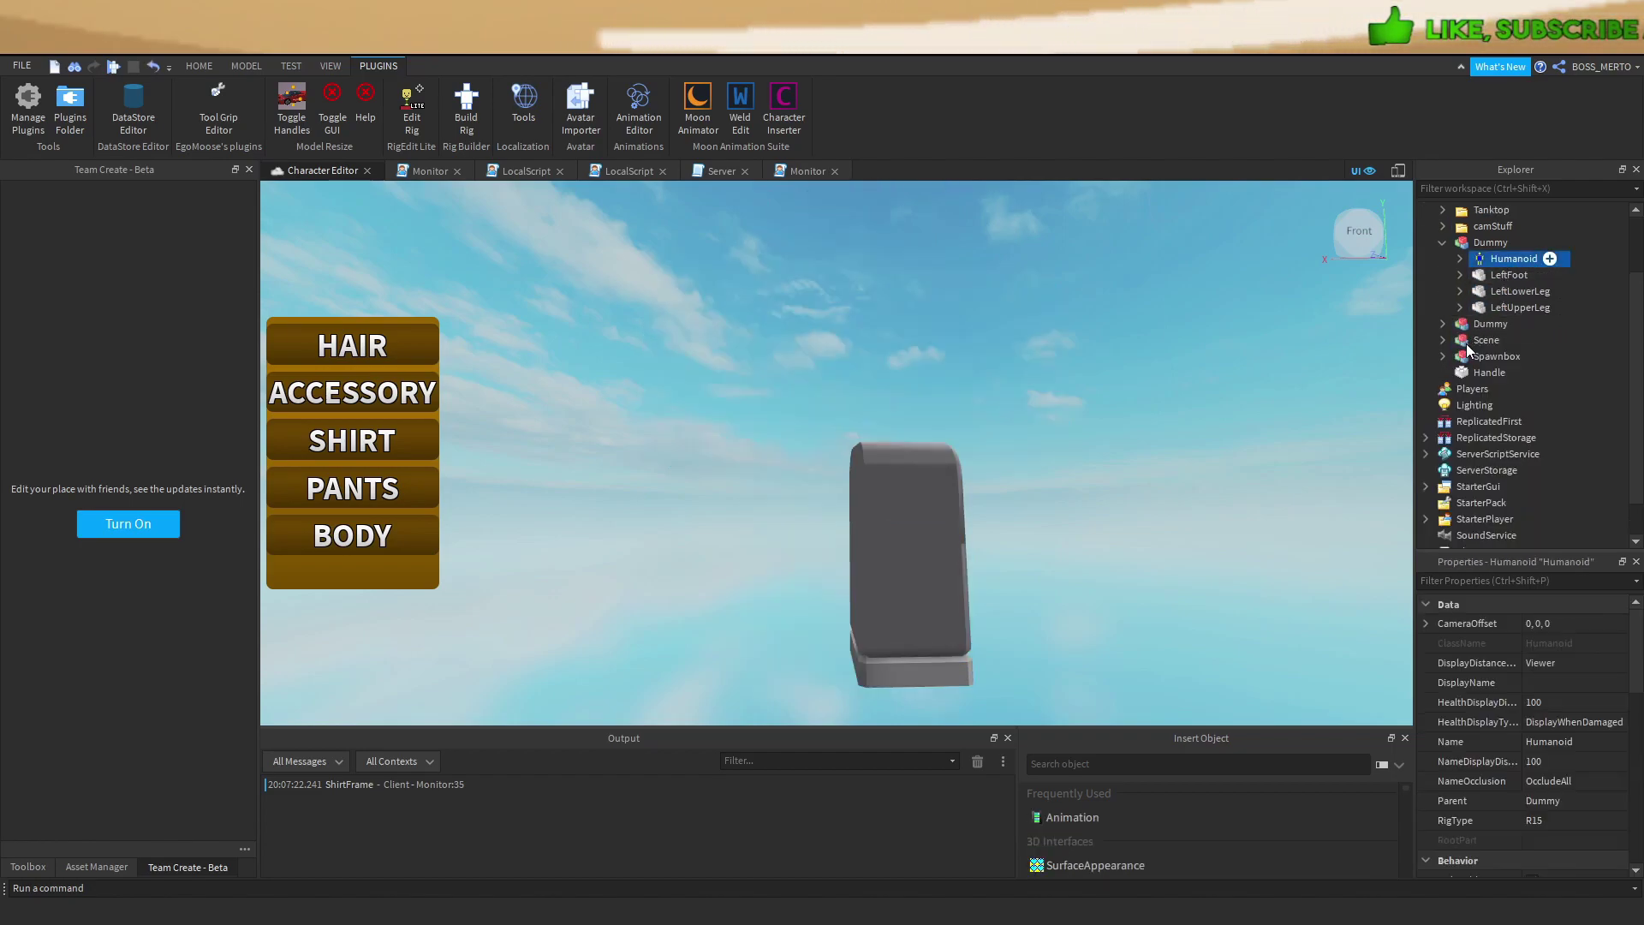
key("Delete")
Separate the left leg's pieces by moving LeftFoot down and LeftUpperLeg up, away from LeftLowerLeg.
right_click_drag(907, 424, 1015, 403)
left_click(197, 67)
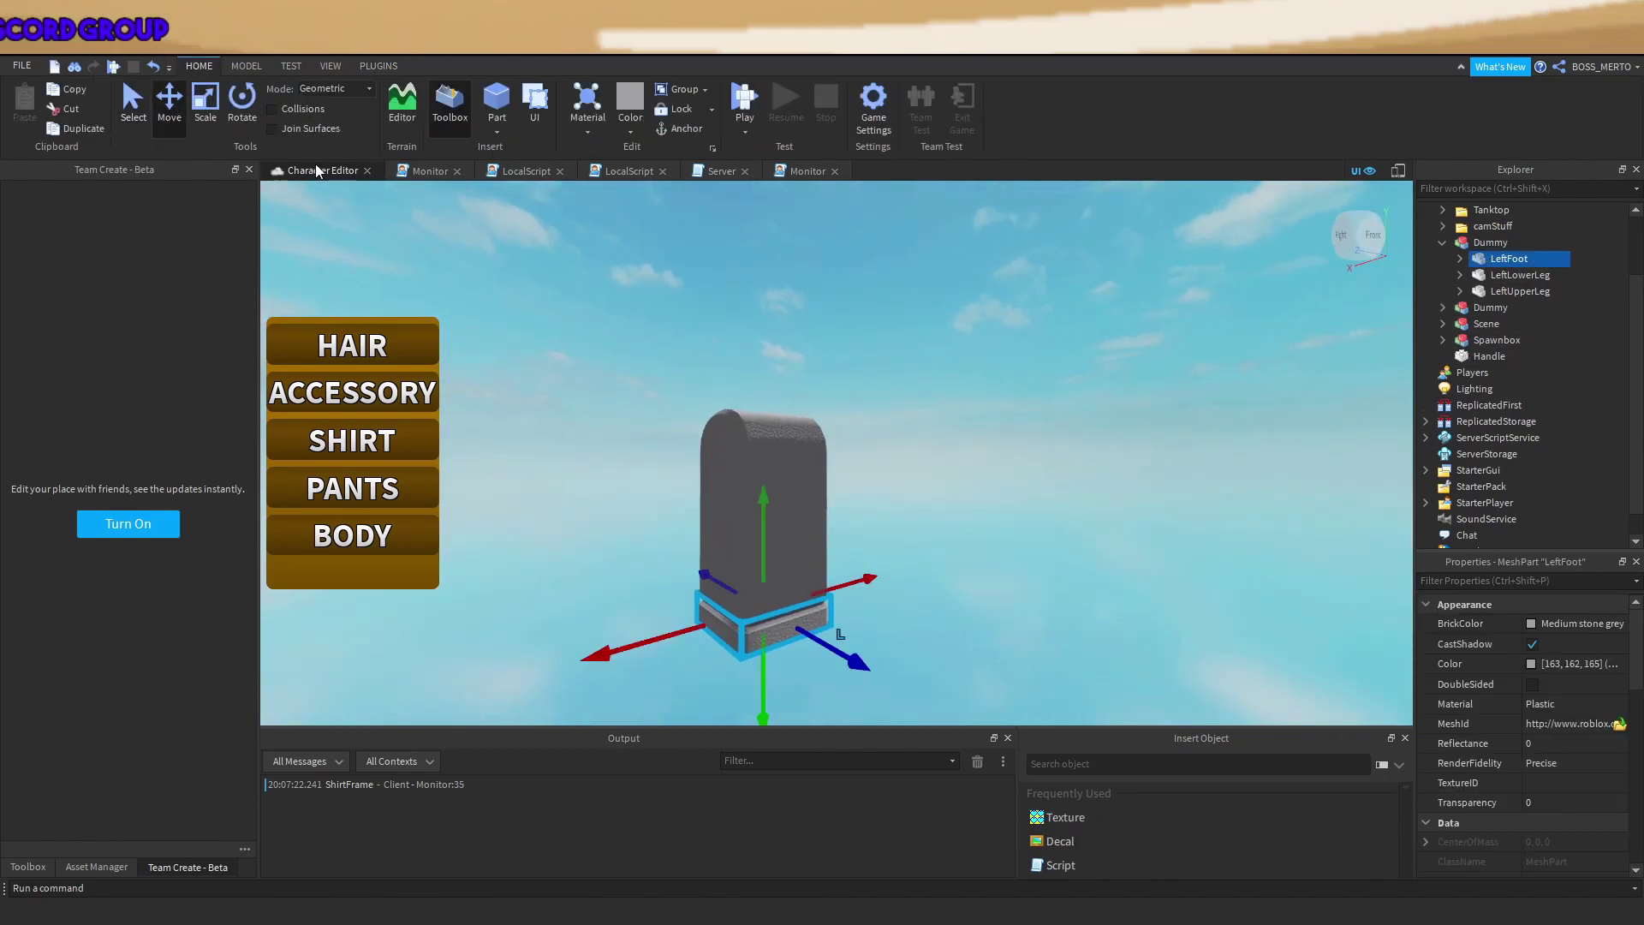
left_click_drag(765, 504, 766, 576)
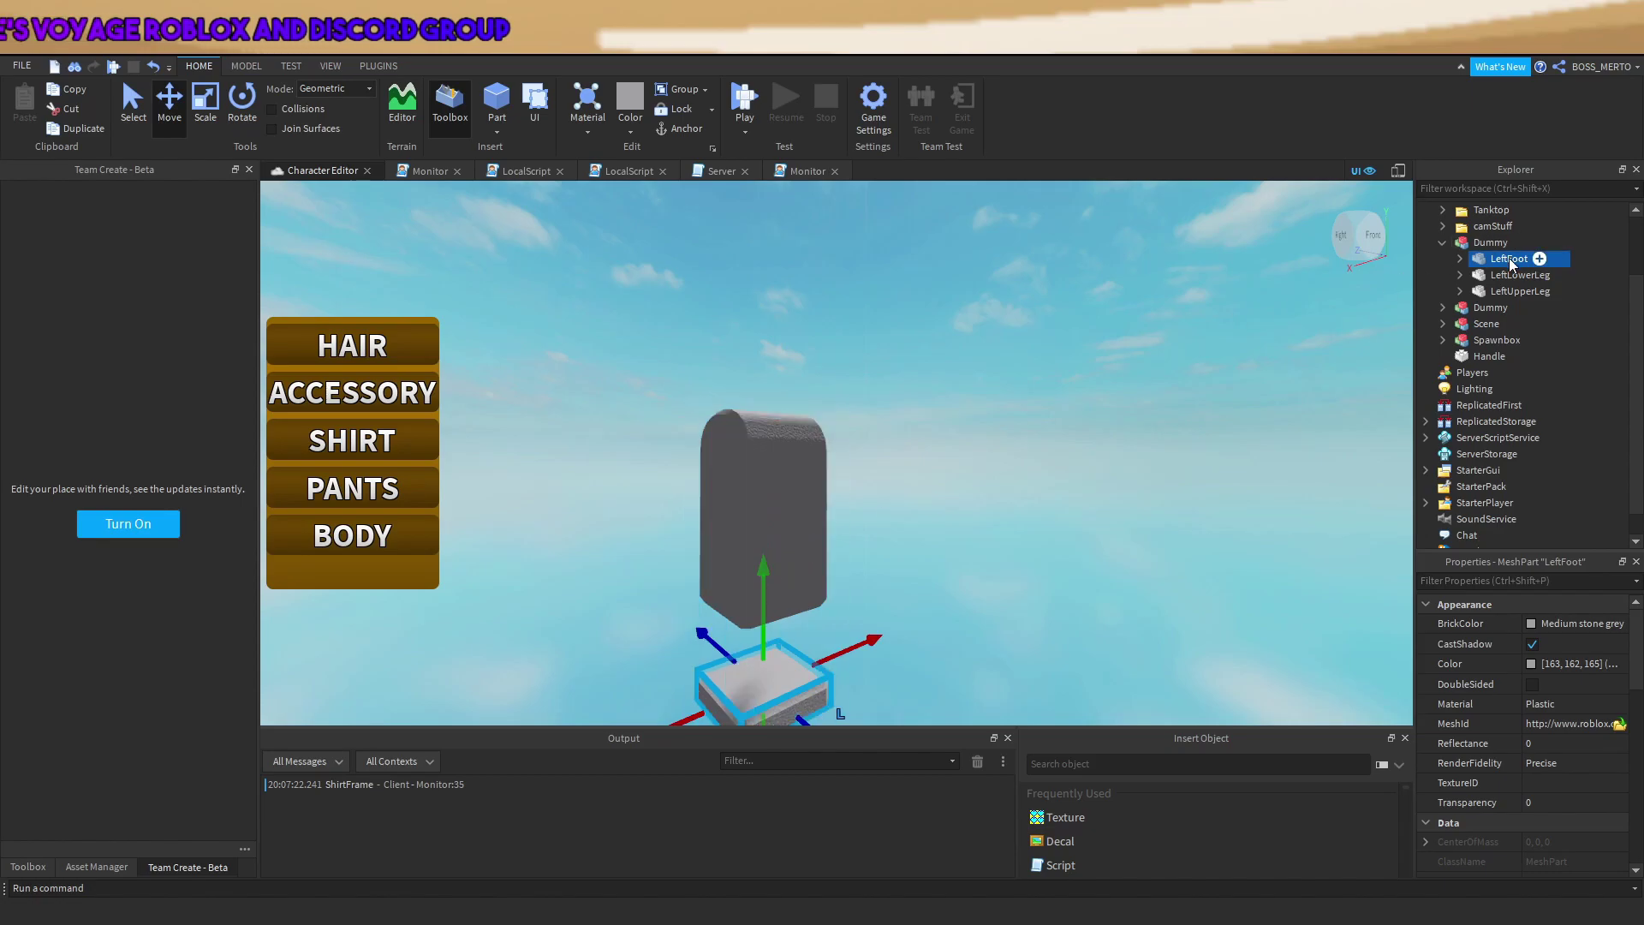
left_click(1517, 275)
left_click(1507, 292)
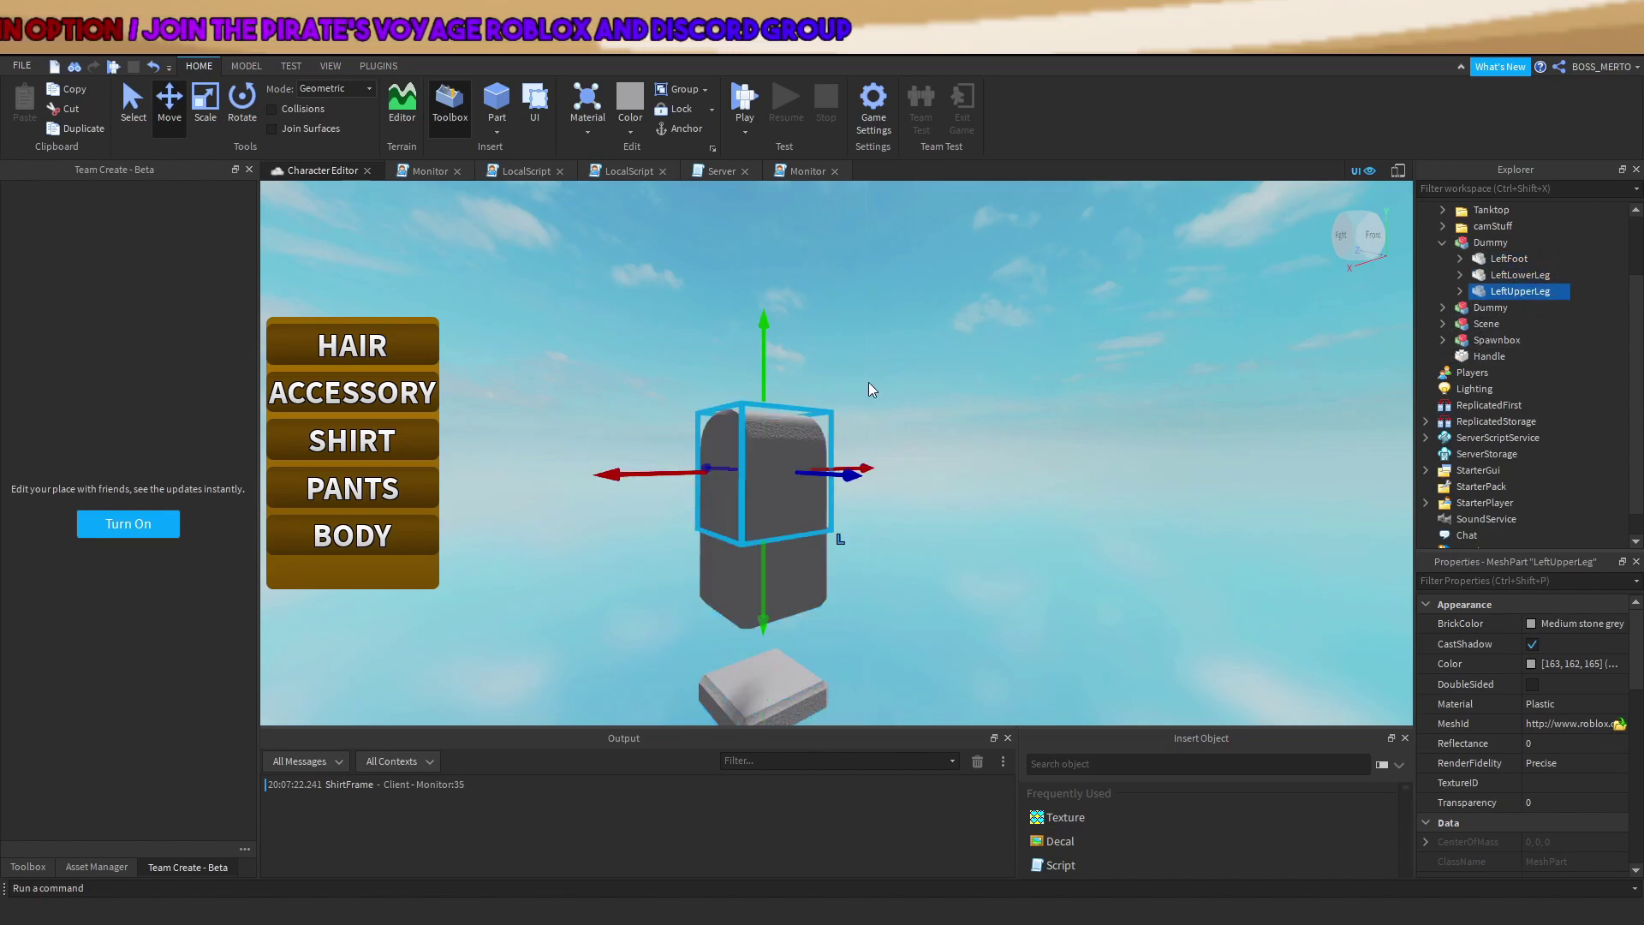
left_click_drag(762, 377, 773, 281)
left_click(924, 419)
Inspect the shape of the separated lower leg, upper leg and foot from the front, side and above.
right_click_drag(924, 419, 925, 418)
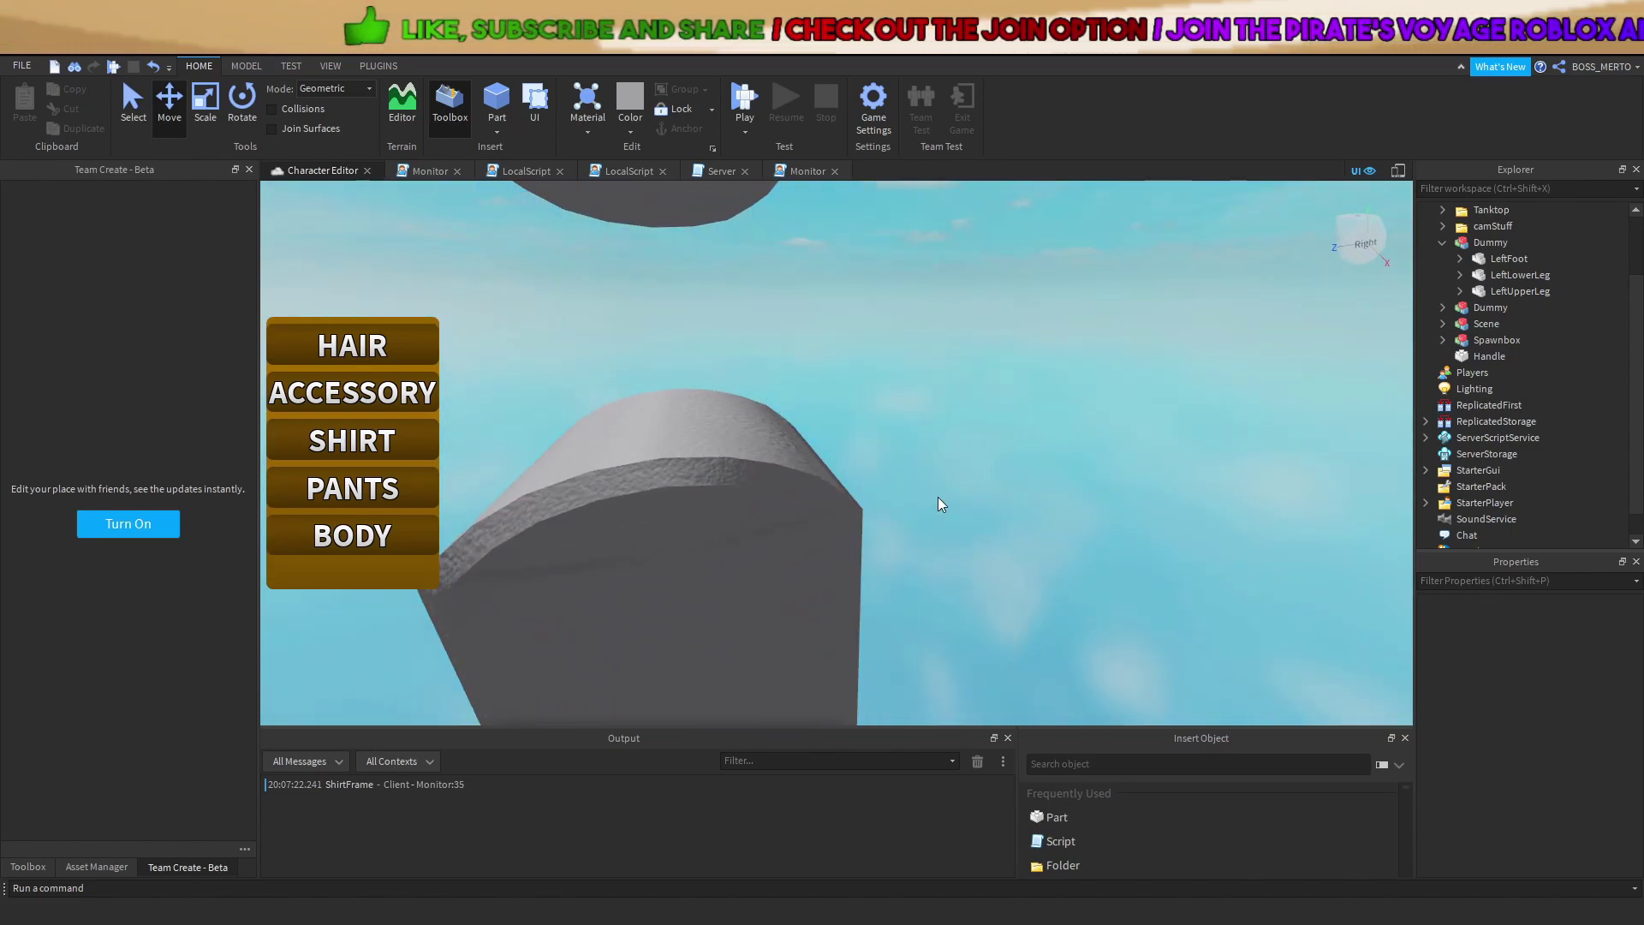
right_click_drag(816, 511, 881, 624)
right_click_drag(1045, 624, 944, 515)
scroll(935, 462, "up", 5)
right_click_drag(933, 445, 992, 447)
scroll(944, 452, "up", 4)
scroll(944, 452, "up", 3)
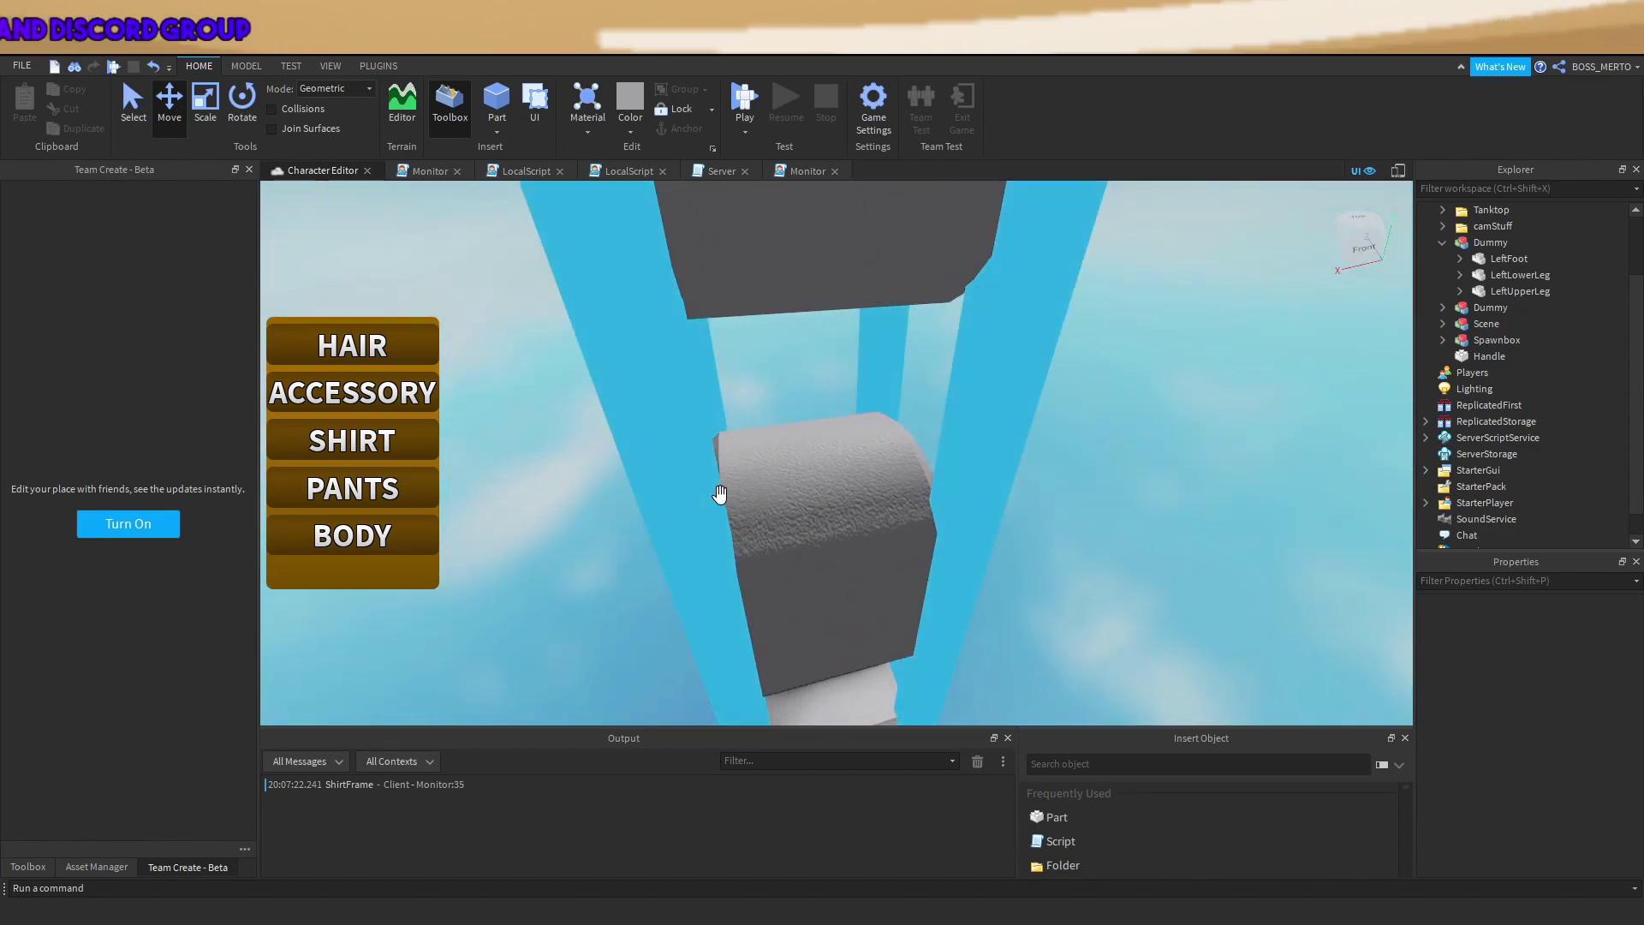
right_click_drag(719, 495, 846, 429)
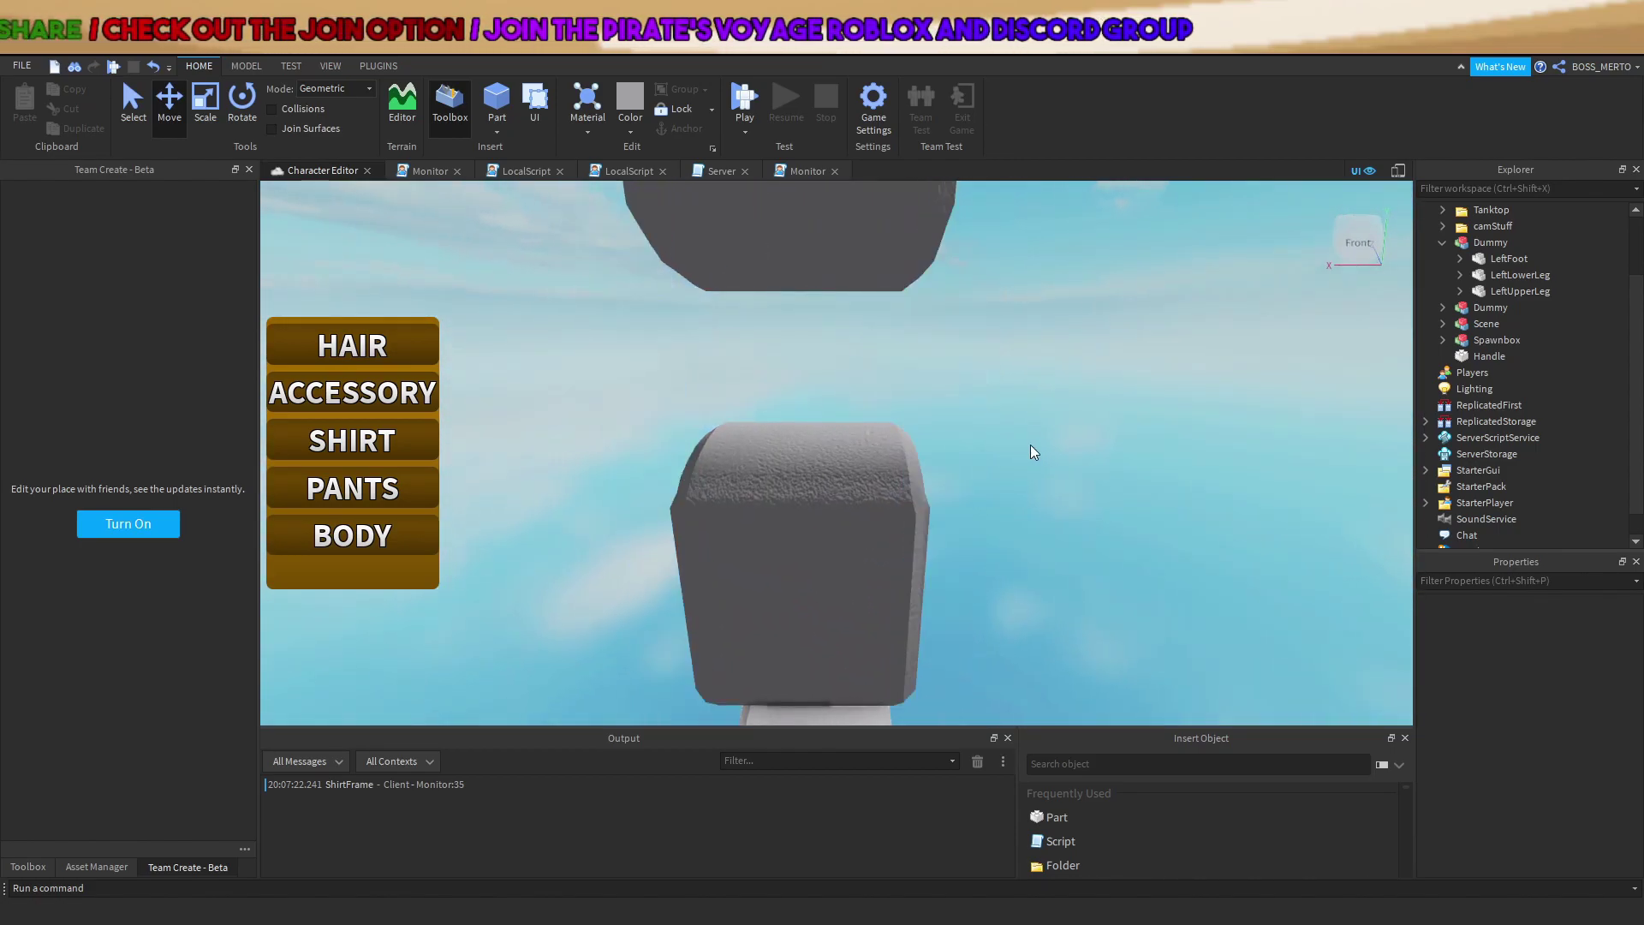
right_click_drag(1030, 445, 1026, 443)
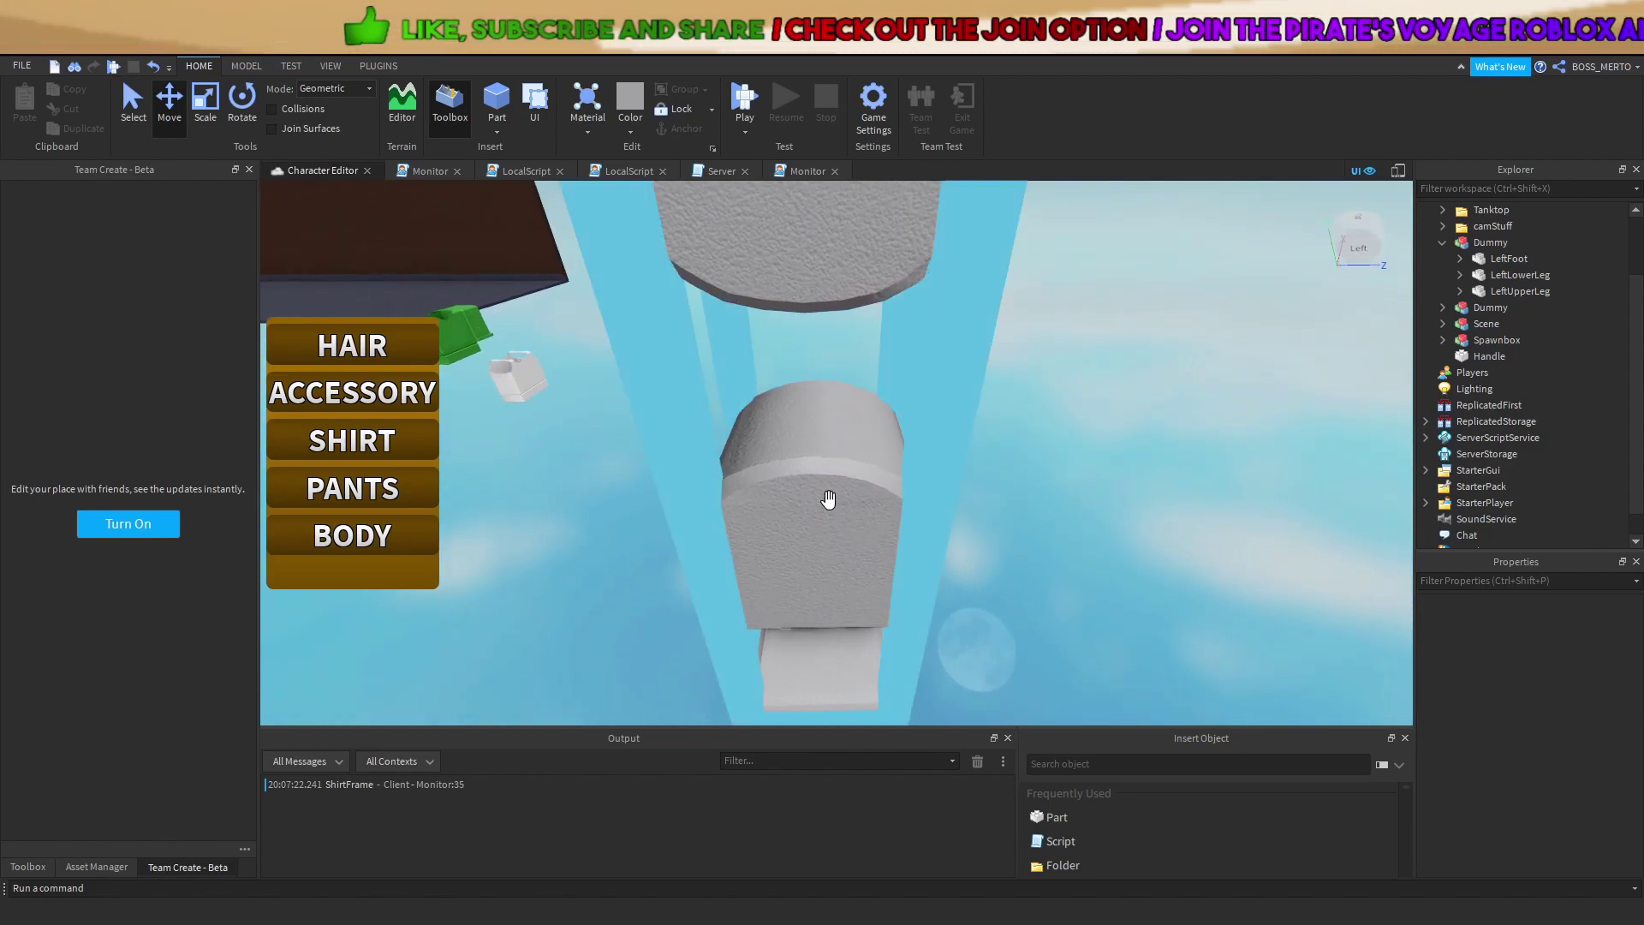
right_click_drag(967, 565, 968, 563)
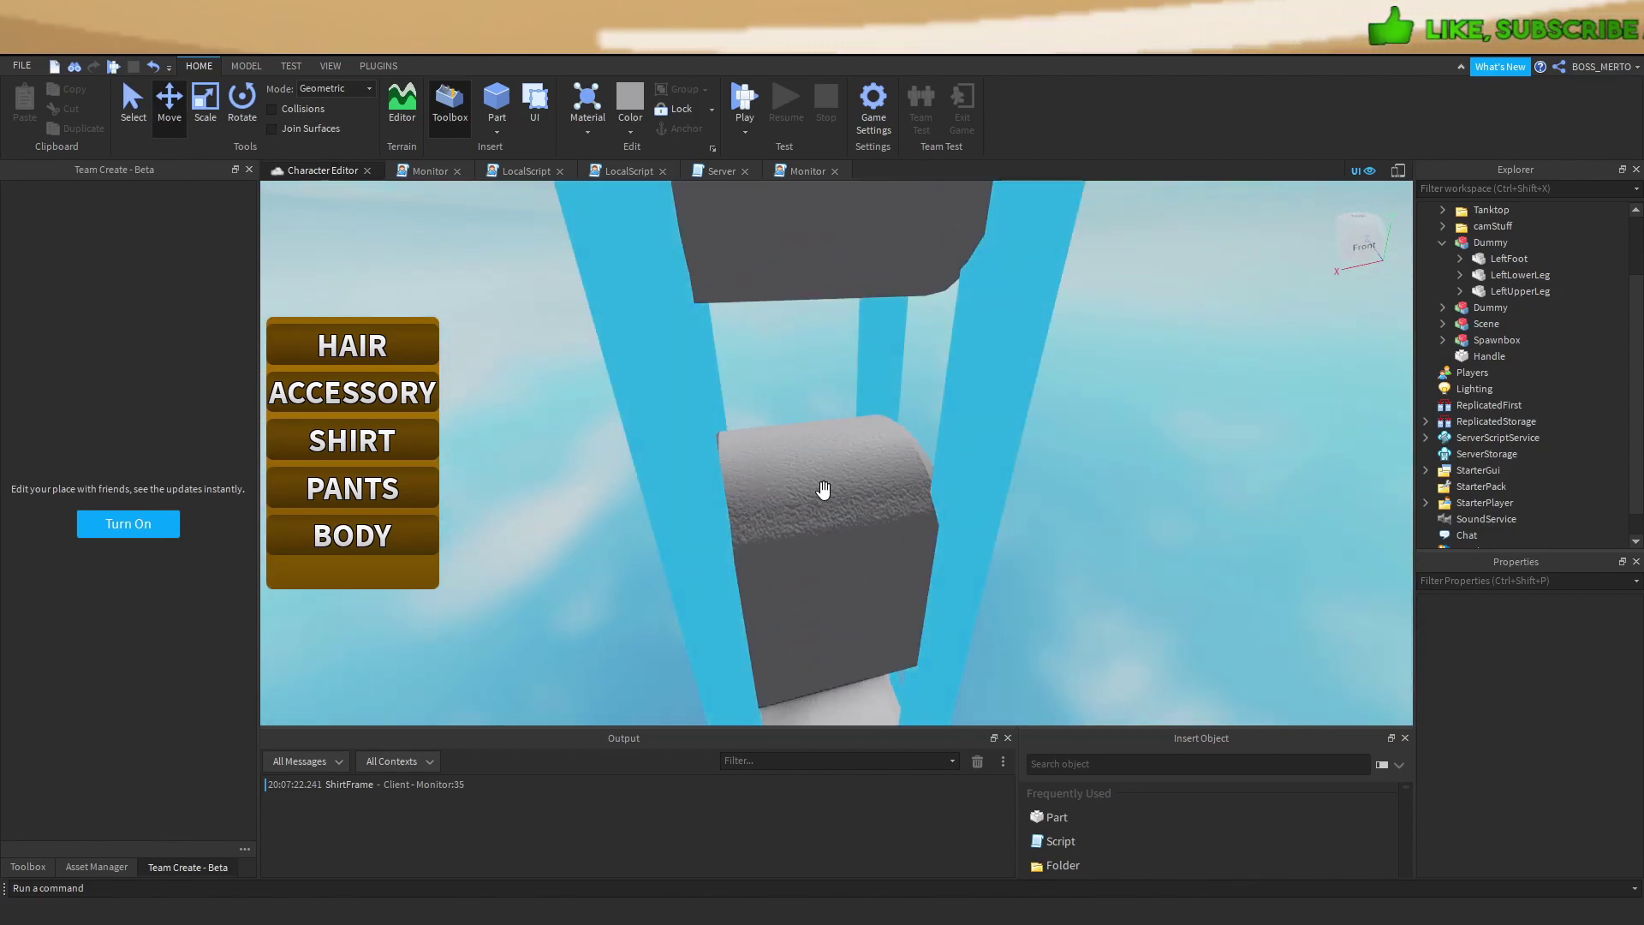
right_click_drag(1016, 502, 1017, 502)
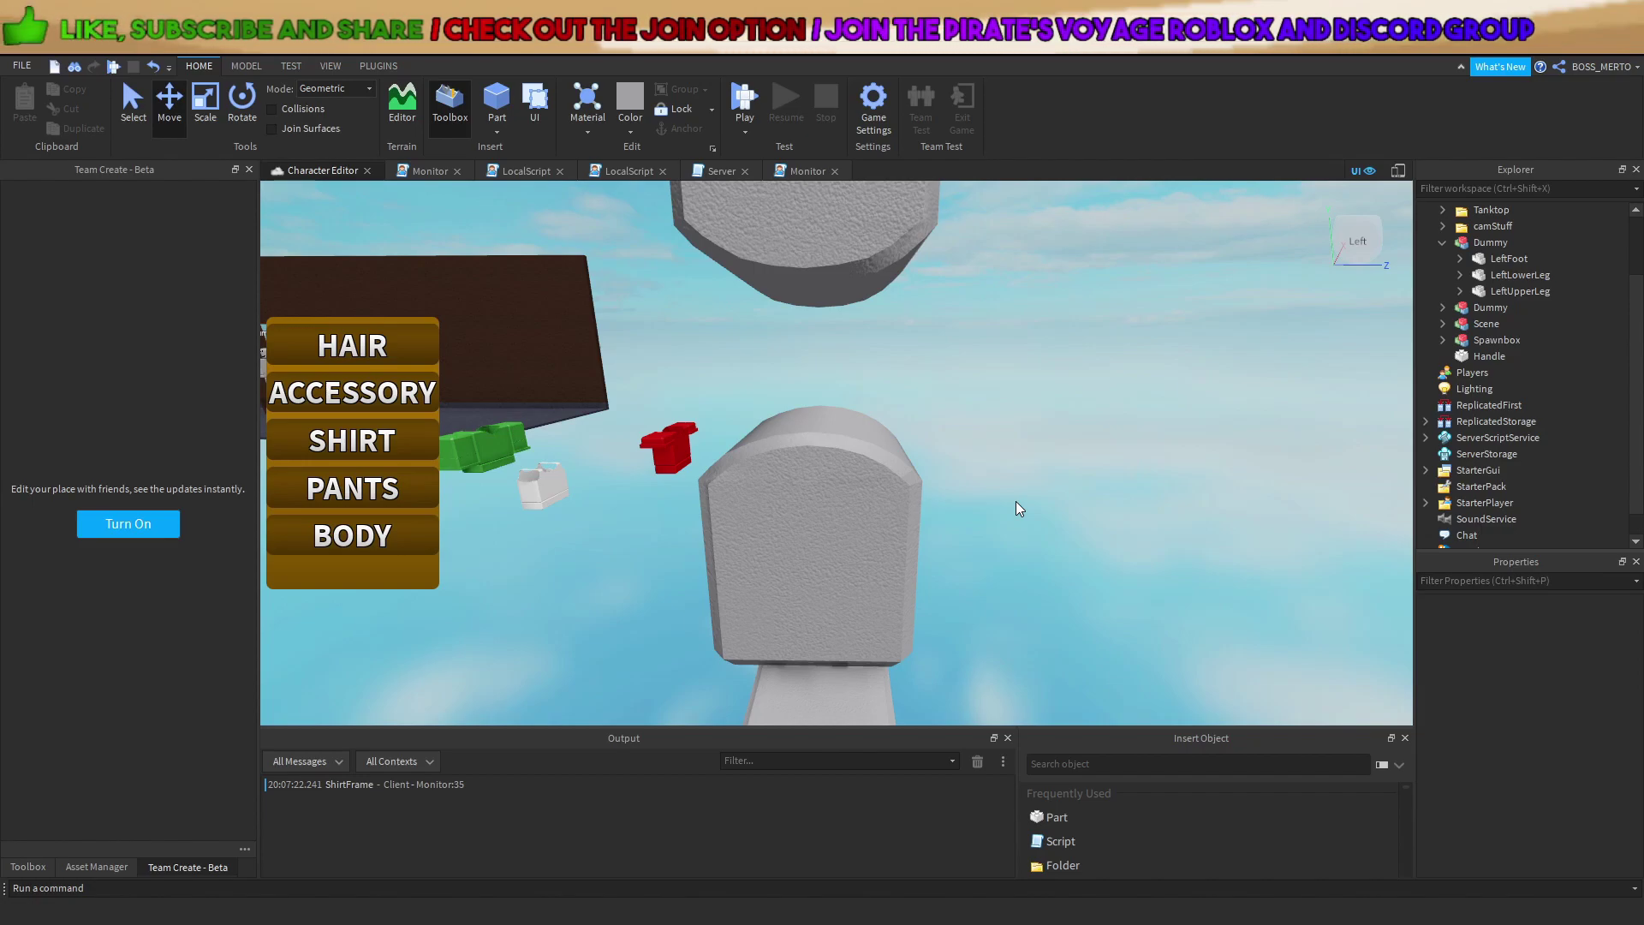
right_click_drag(1016, 501, 1016, 507)
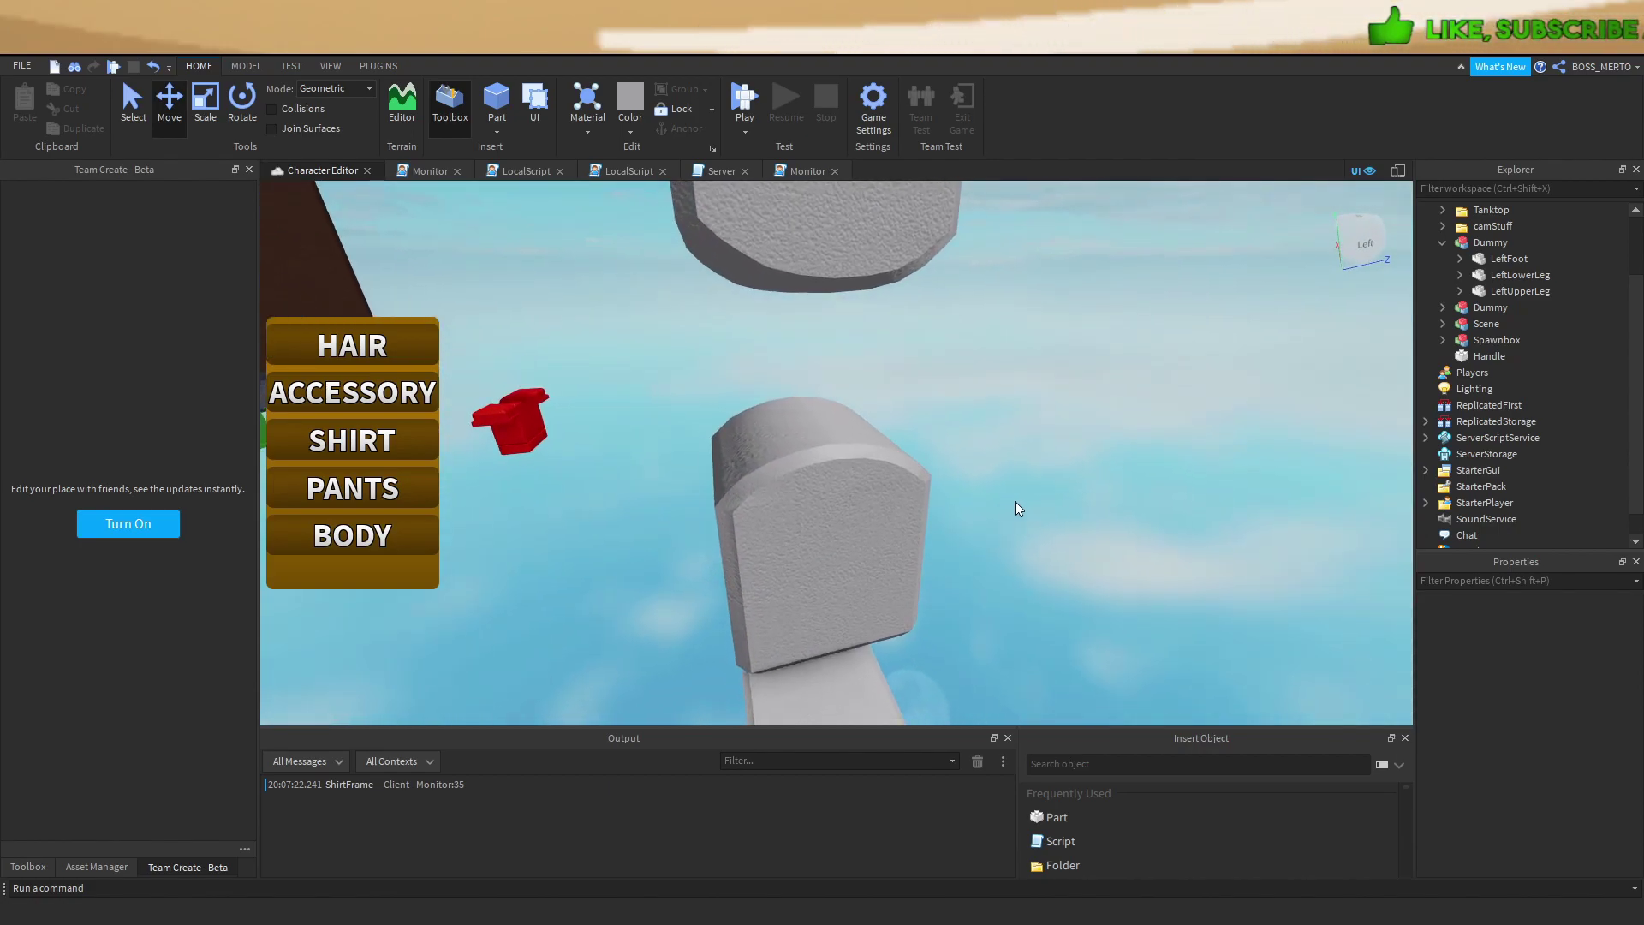
right_click_drag(1016, 509, 1017, 503)
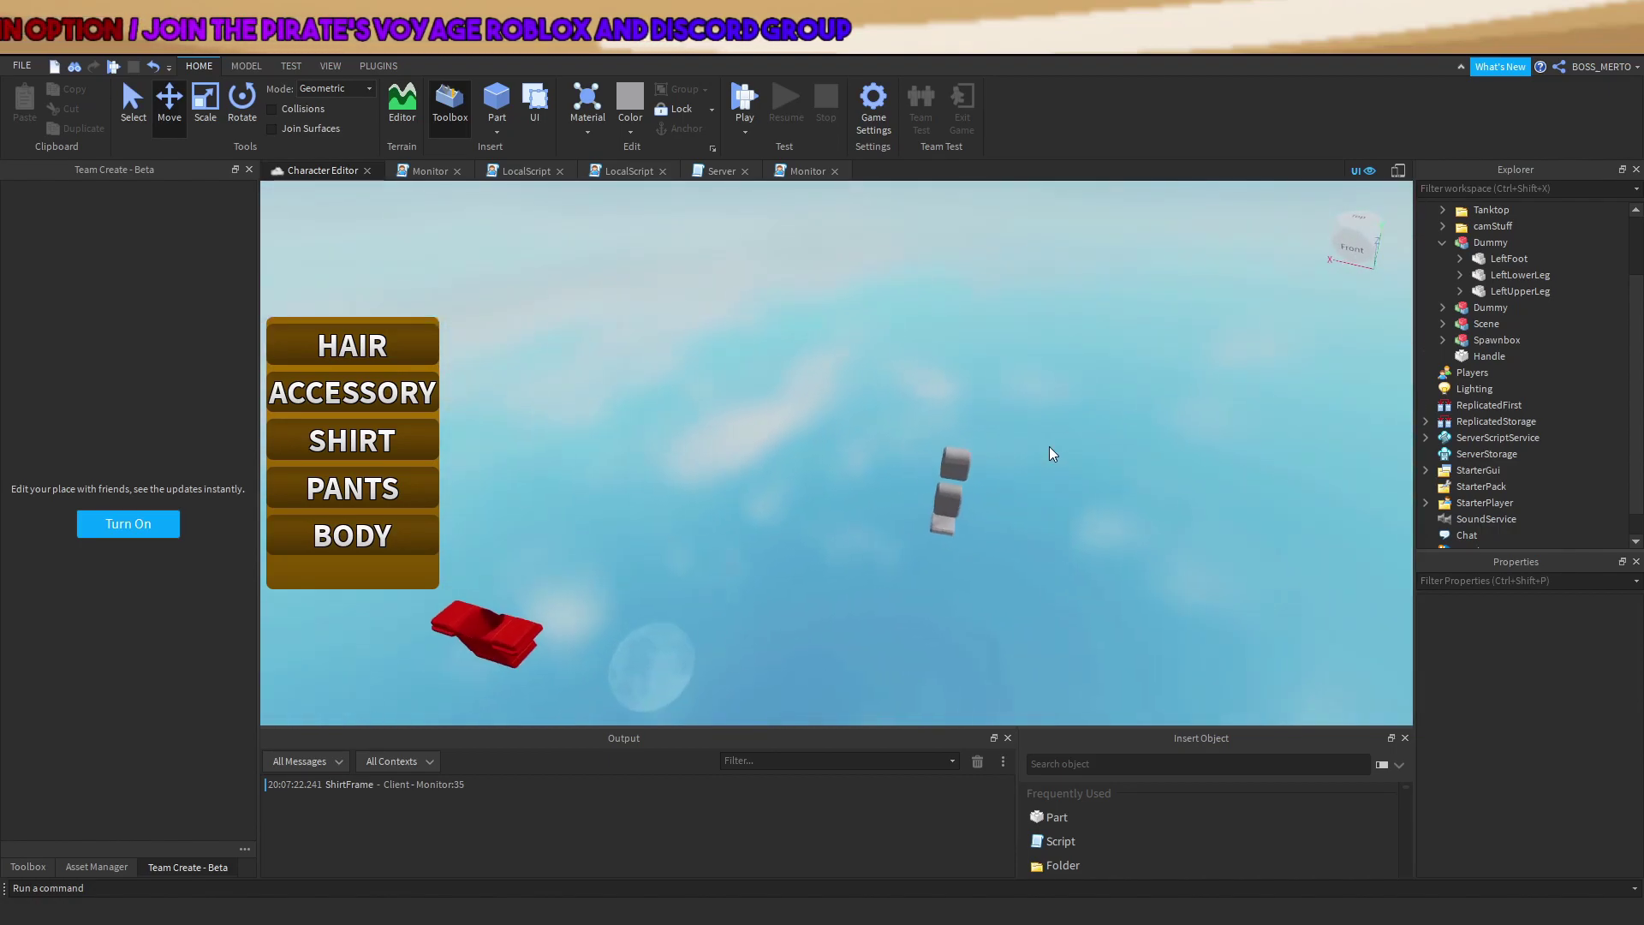
Select the Dummy model holding the separated leg pieces and frame it in the view.
left_click(927, 458)
key("f")
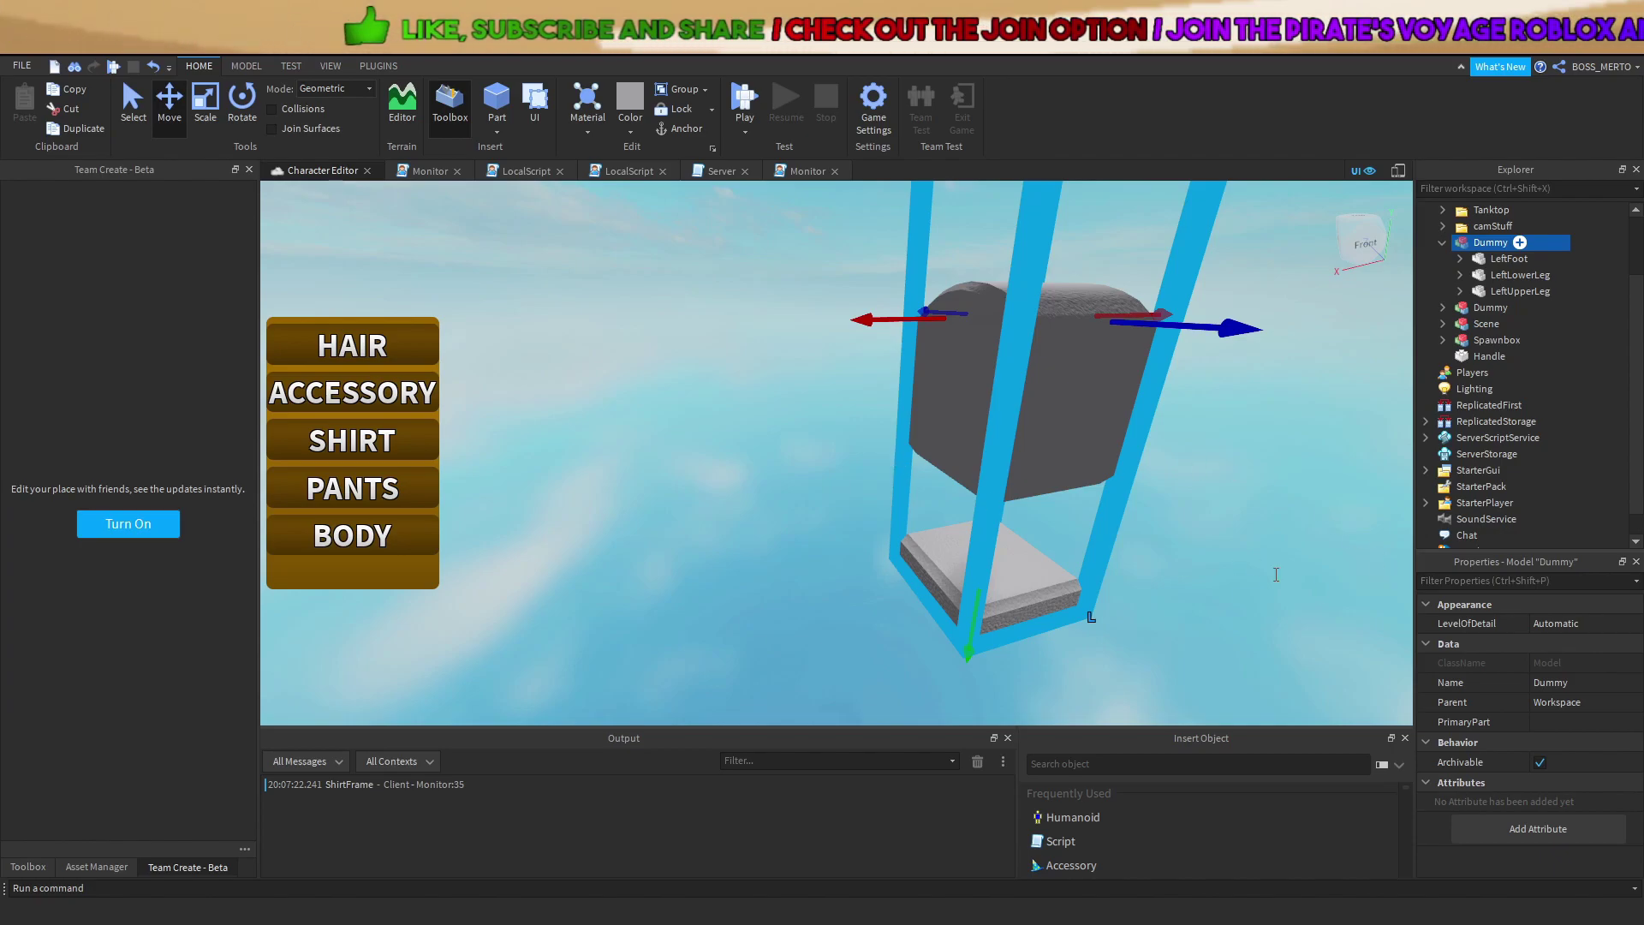
scroll(1068, 511, "down", 5)
left_click(993, 632)
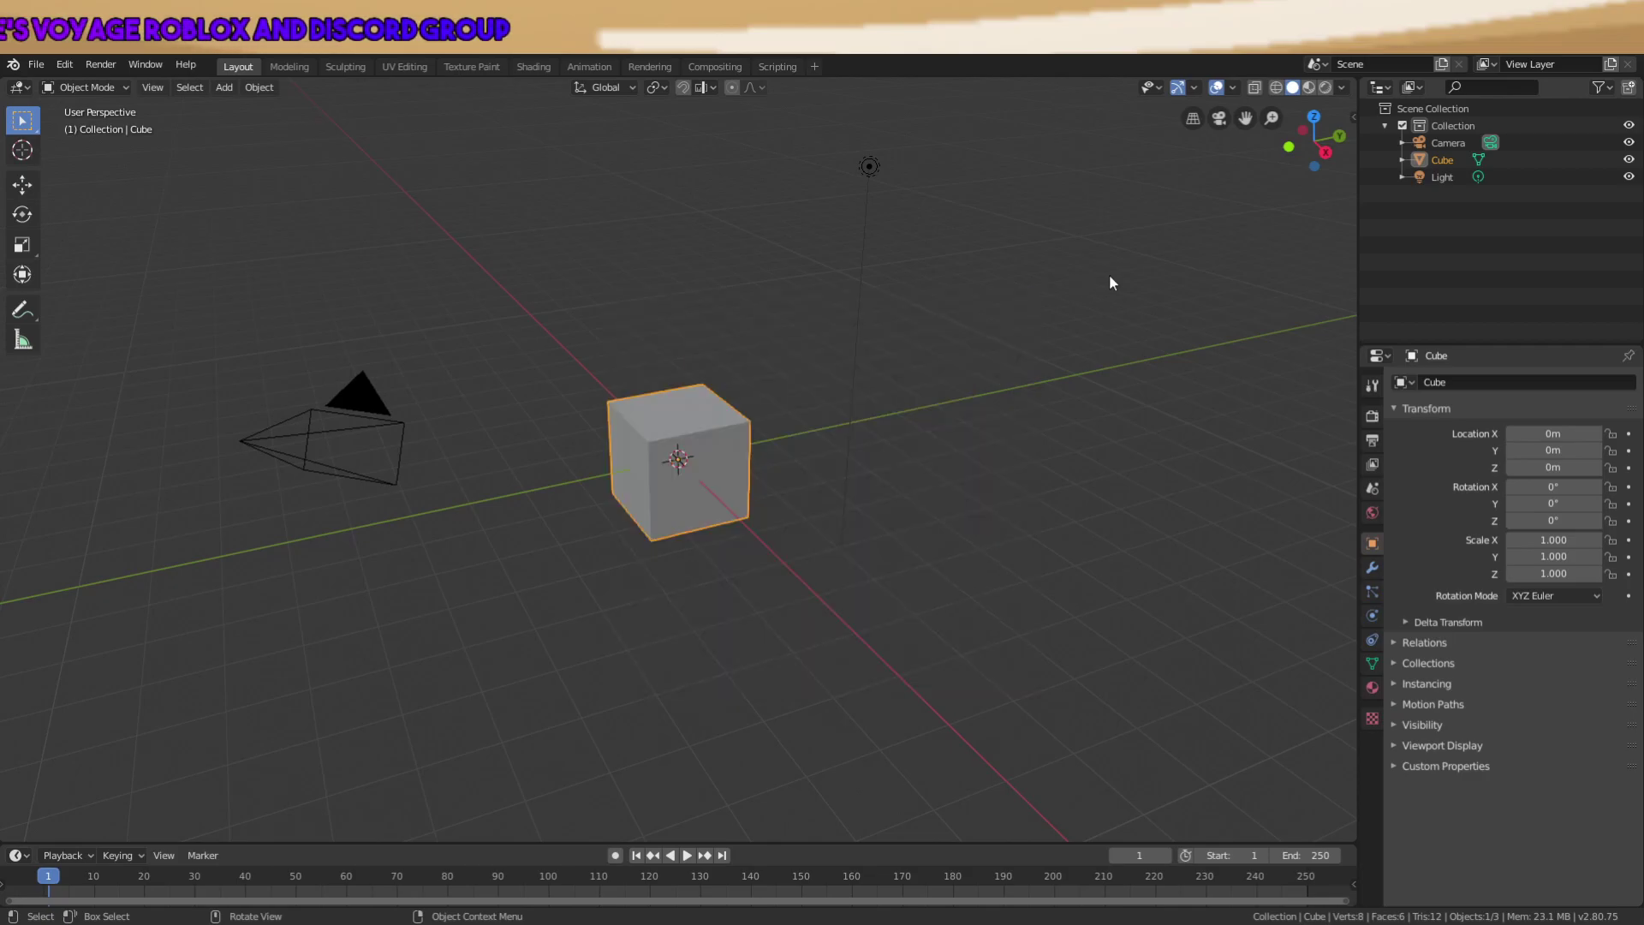
Switch to Blender and enable the Screencast Keys display for the 3D viewport.
middle_click_drag(1113, 278, 1219, 221)
left_click(1353, 117)
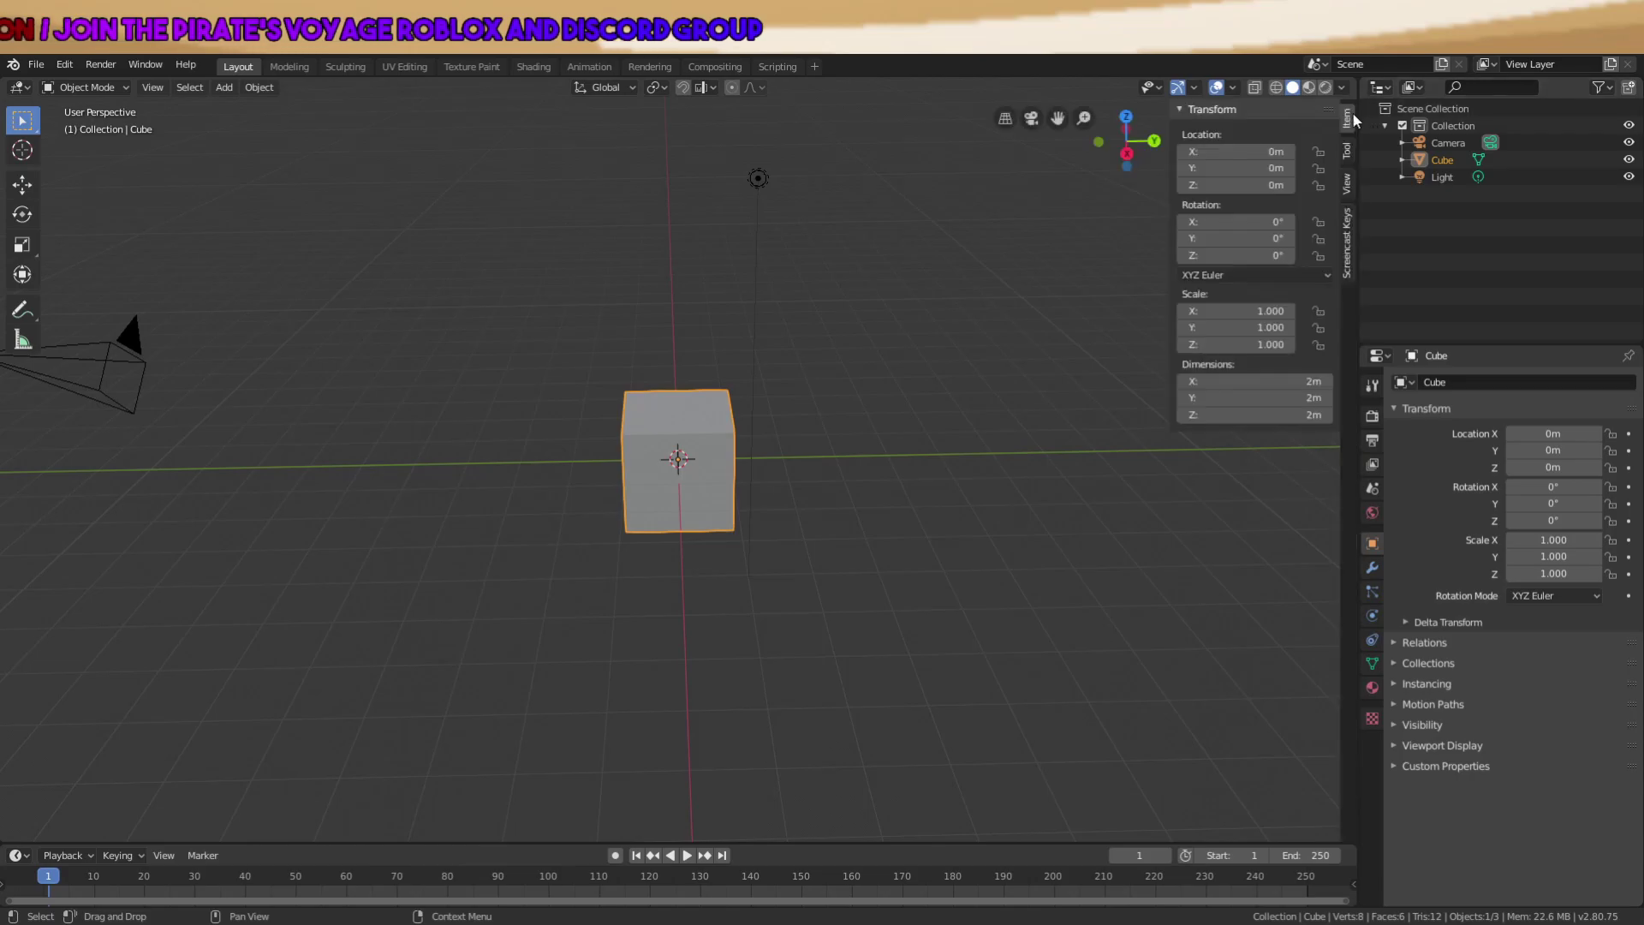
left_click(1348, 179)
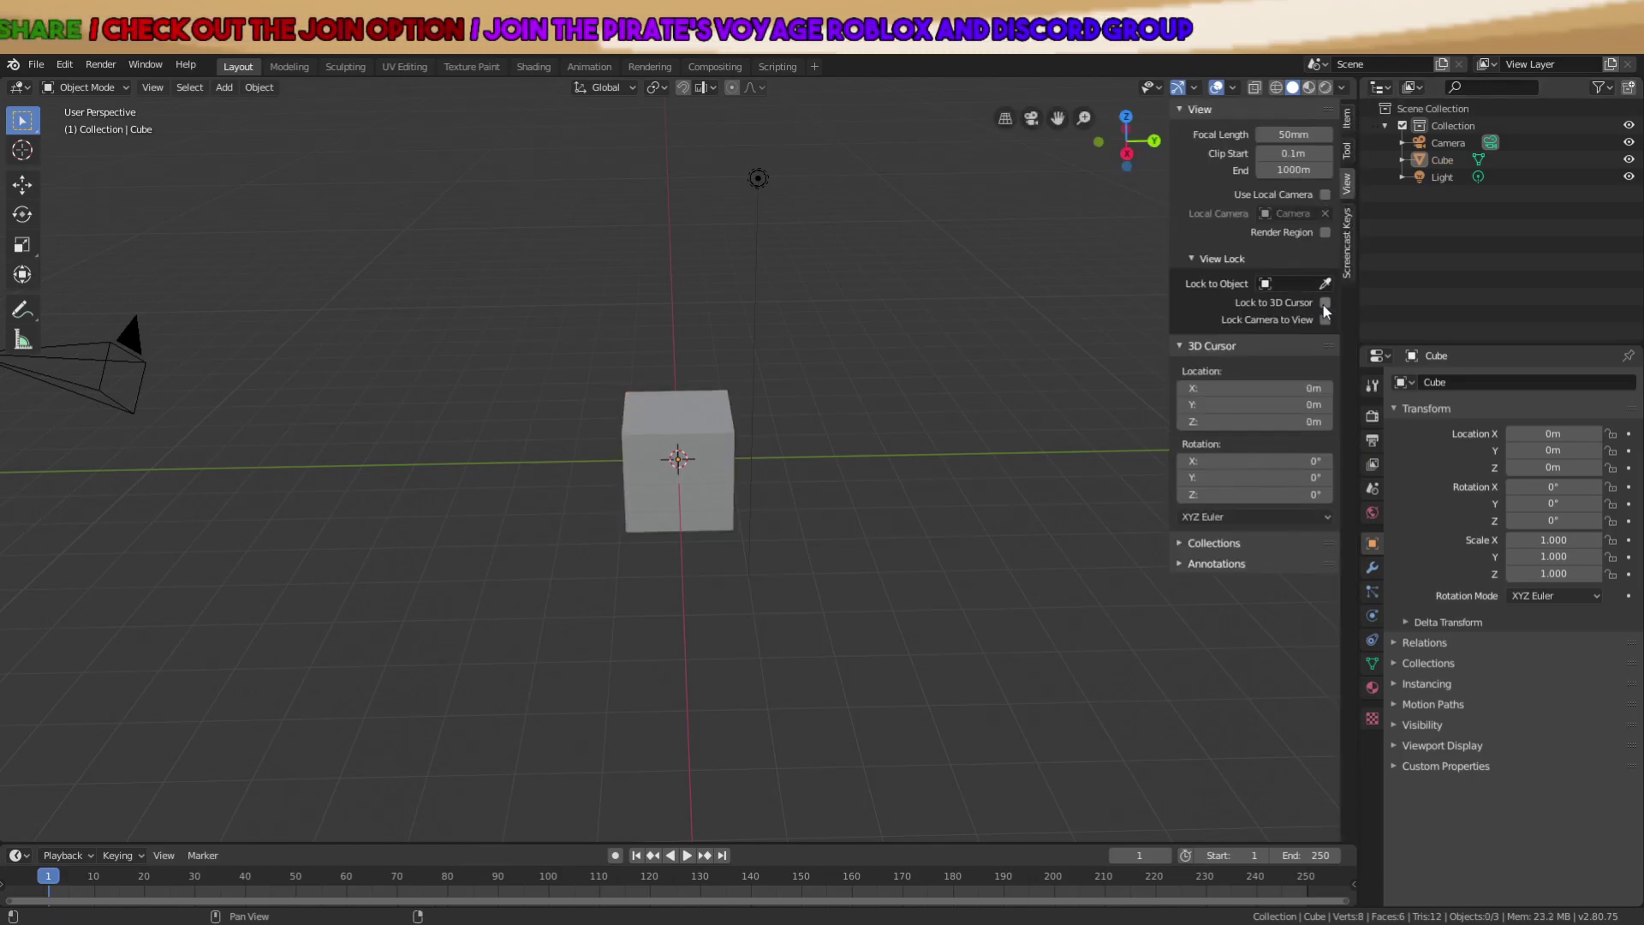
left_click(1347, 224)
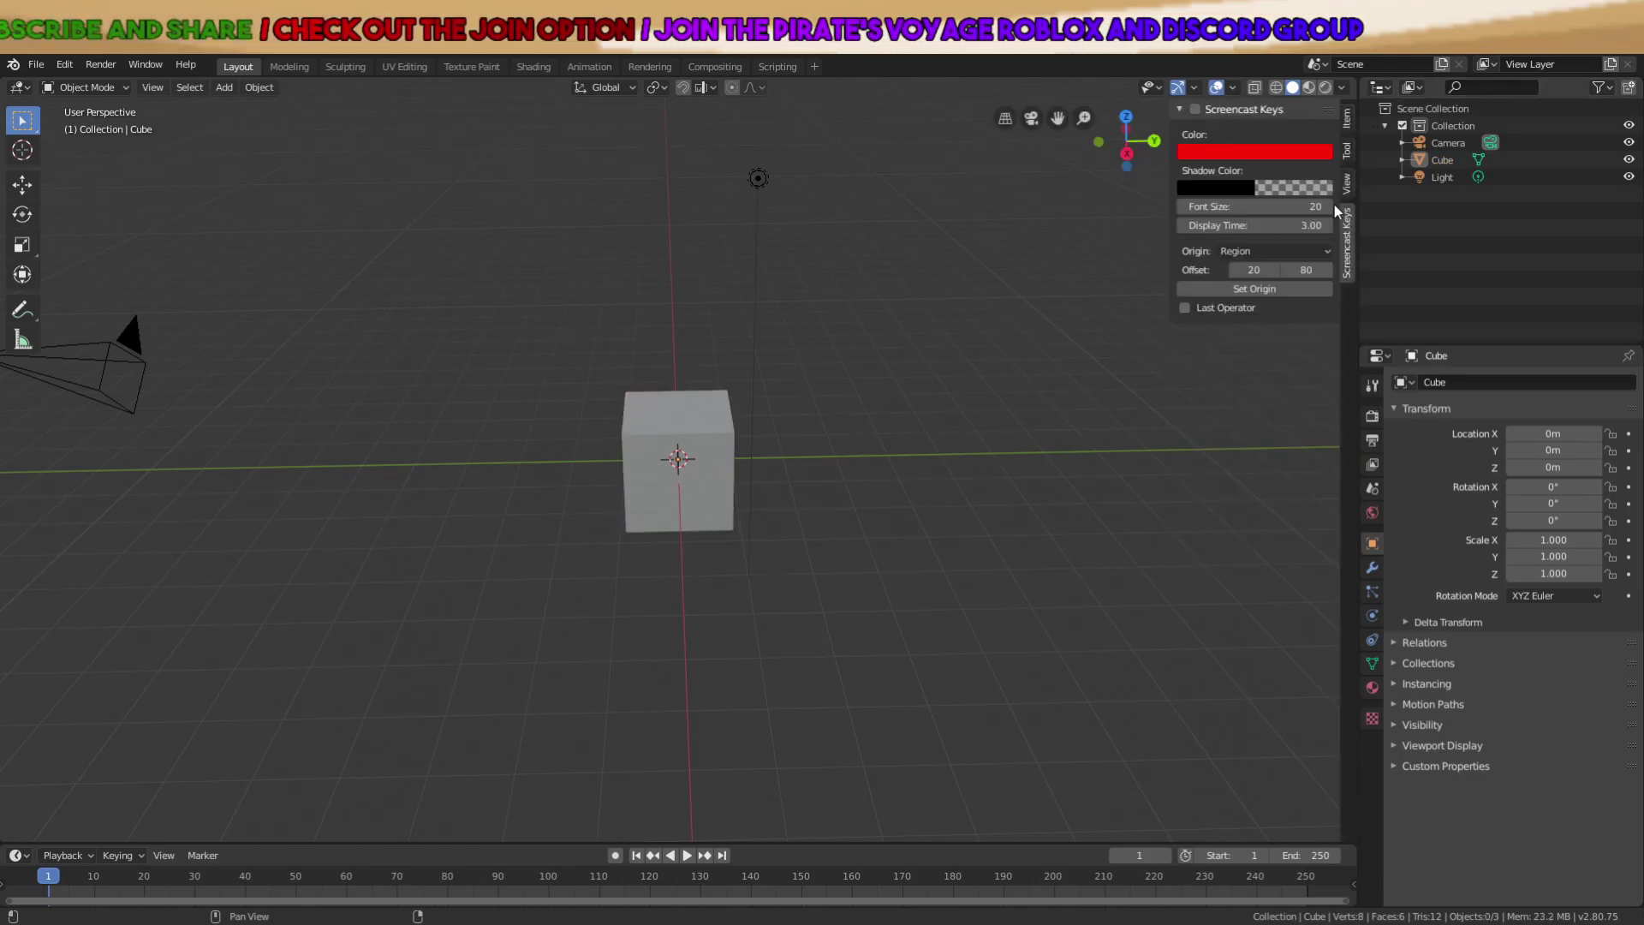
left_click(1195, 111)
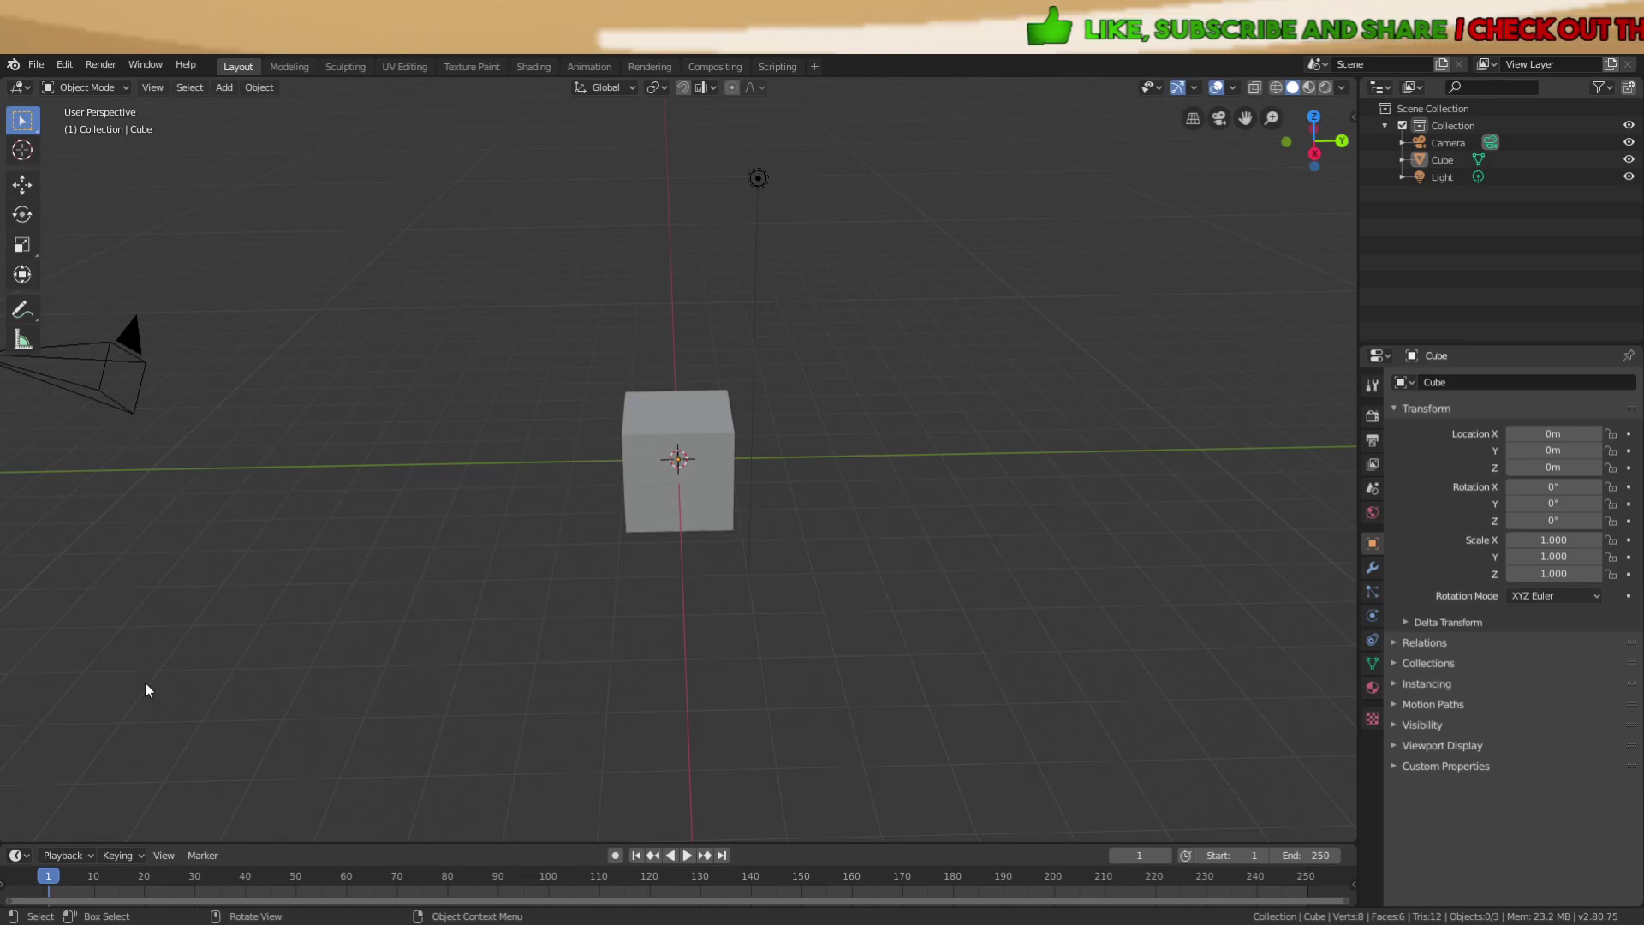
scroll(739, 480, "down", 4)
middle_click_drag(802, 460, 587, 505)
key("s")
key("Escape")
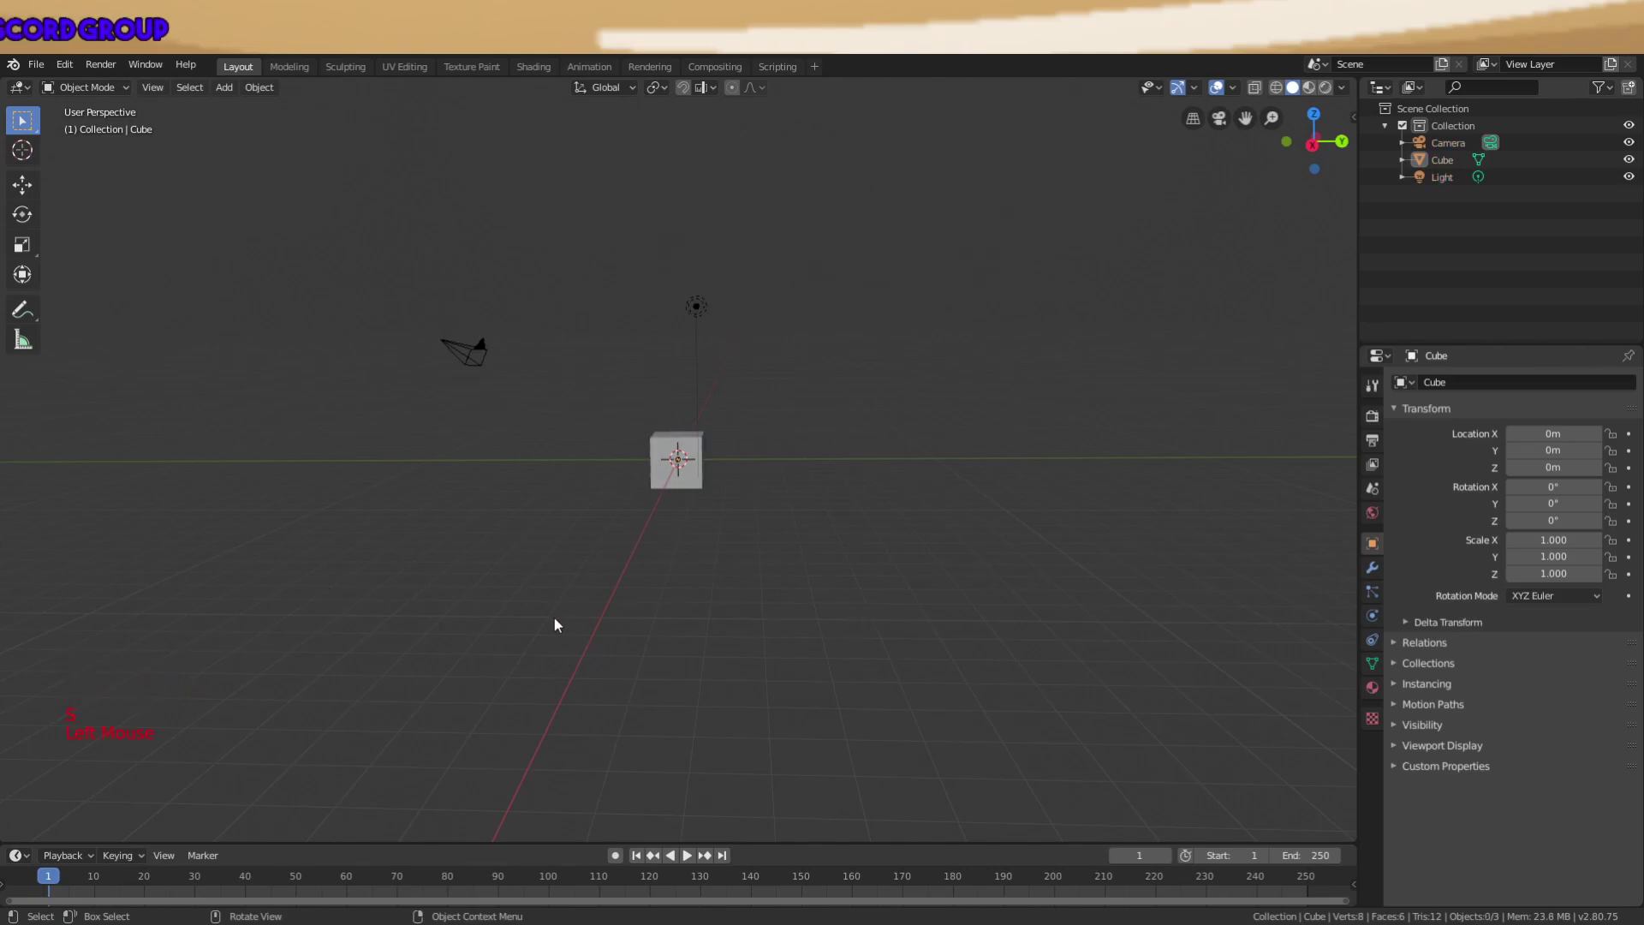
scroll(585, 612, "up", 2)
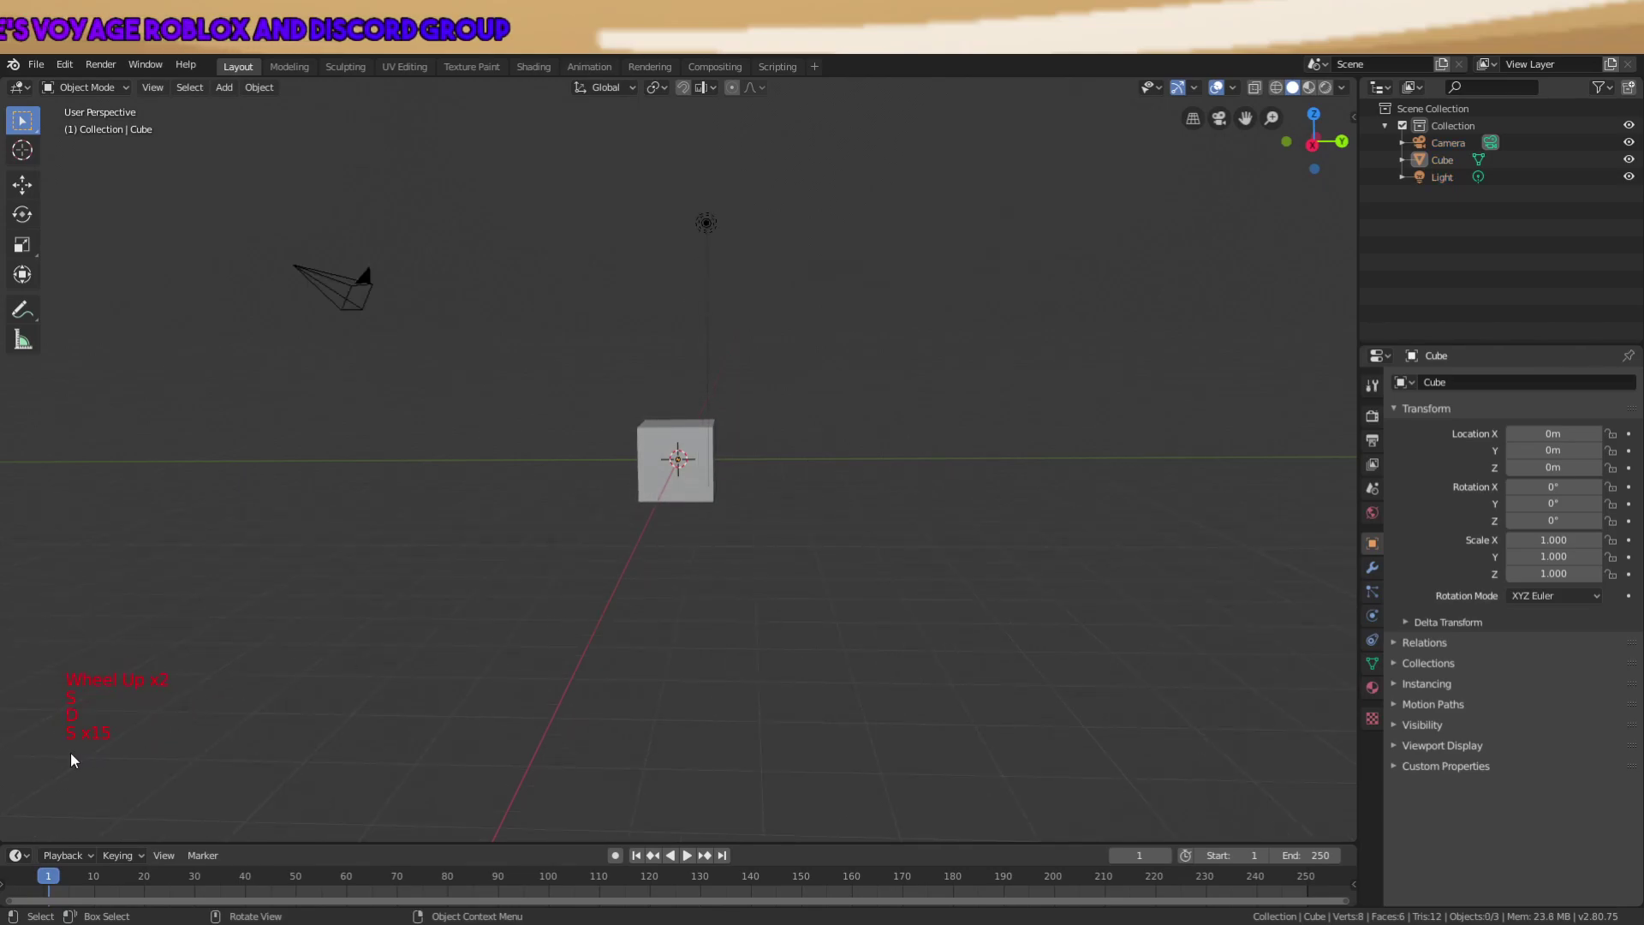
Delete the default cube, camera and light from the scene.
left_click(418, 656)
middle_click_drag(418, 656, 384, 679)
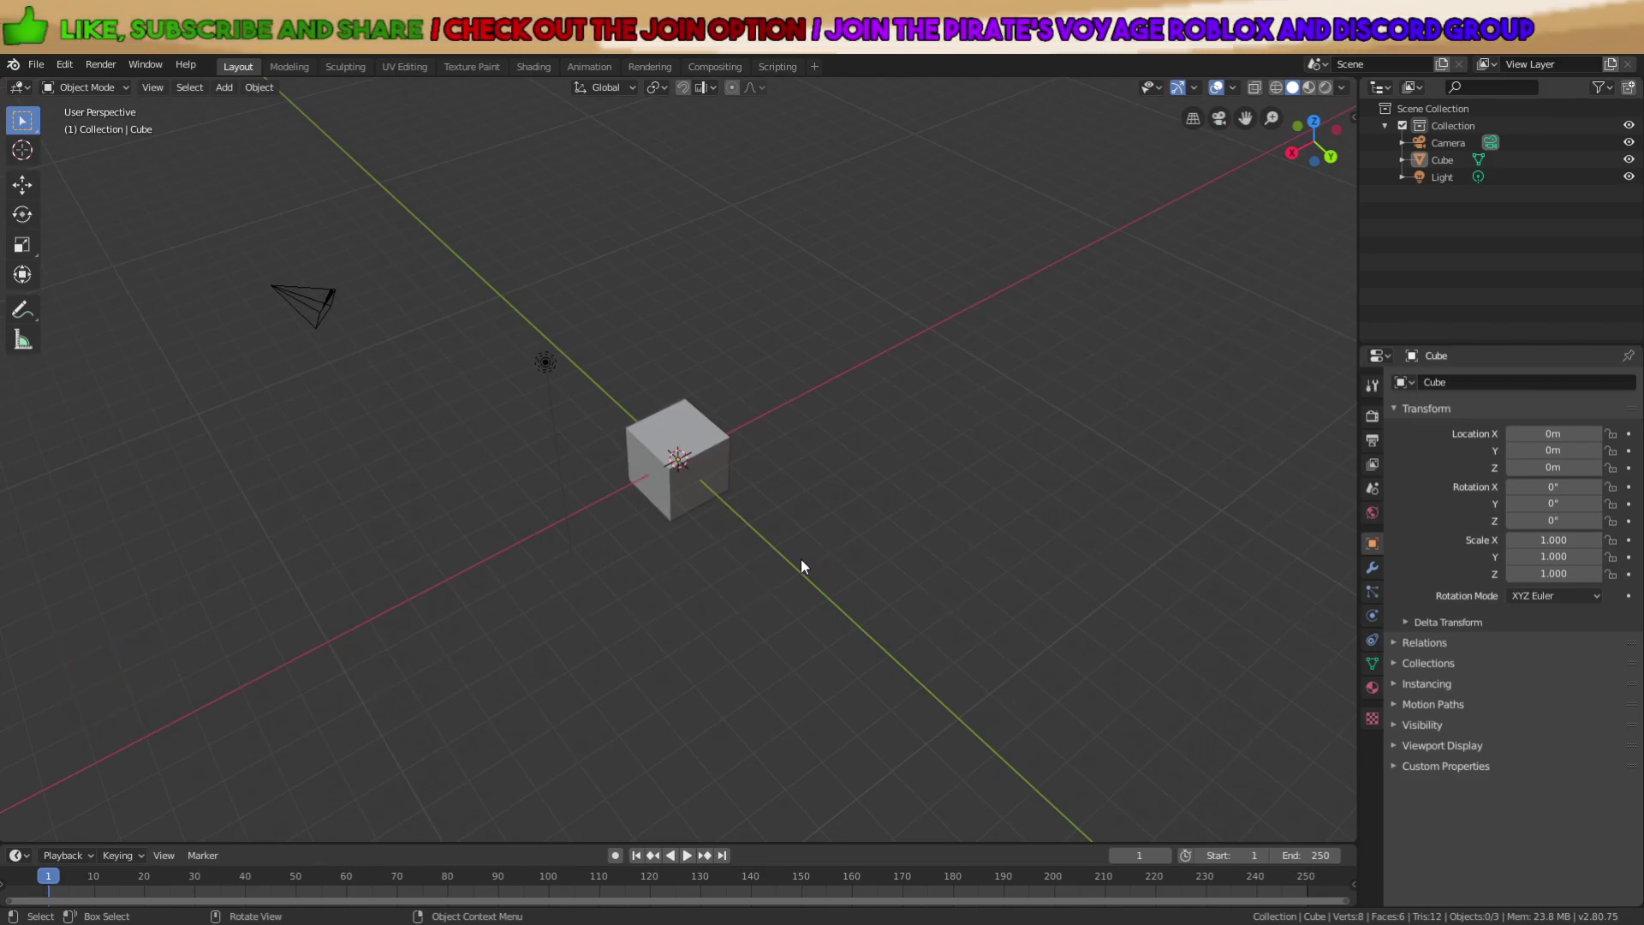
key("a")
key("x")
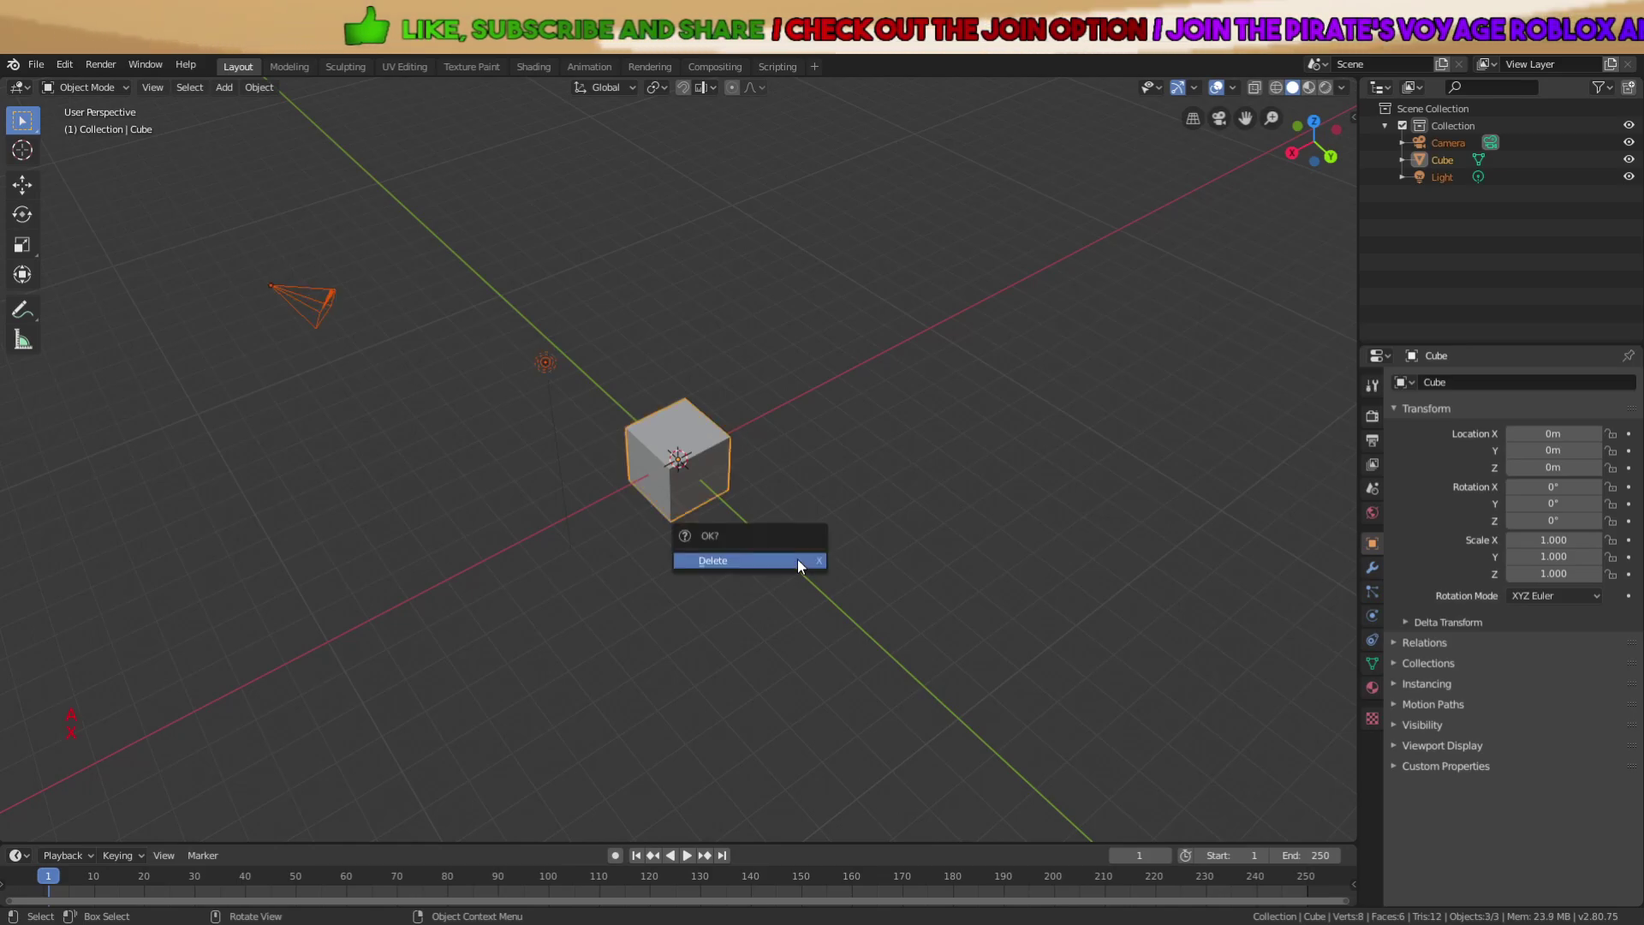
left_click(798, 558)
Import the exported leg model as a Wavefront (.obj) file.
middle_click_drag(390, 491, 426, 444)
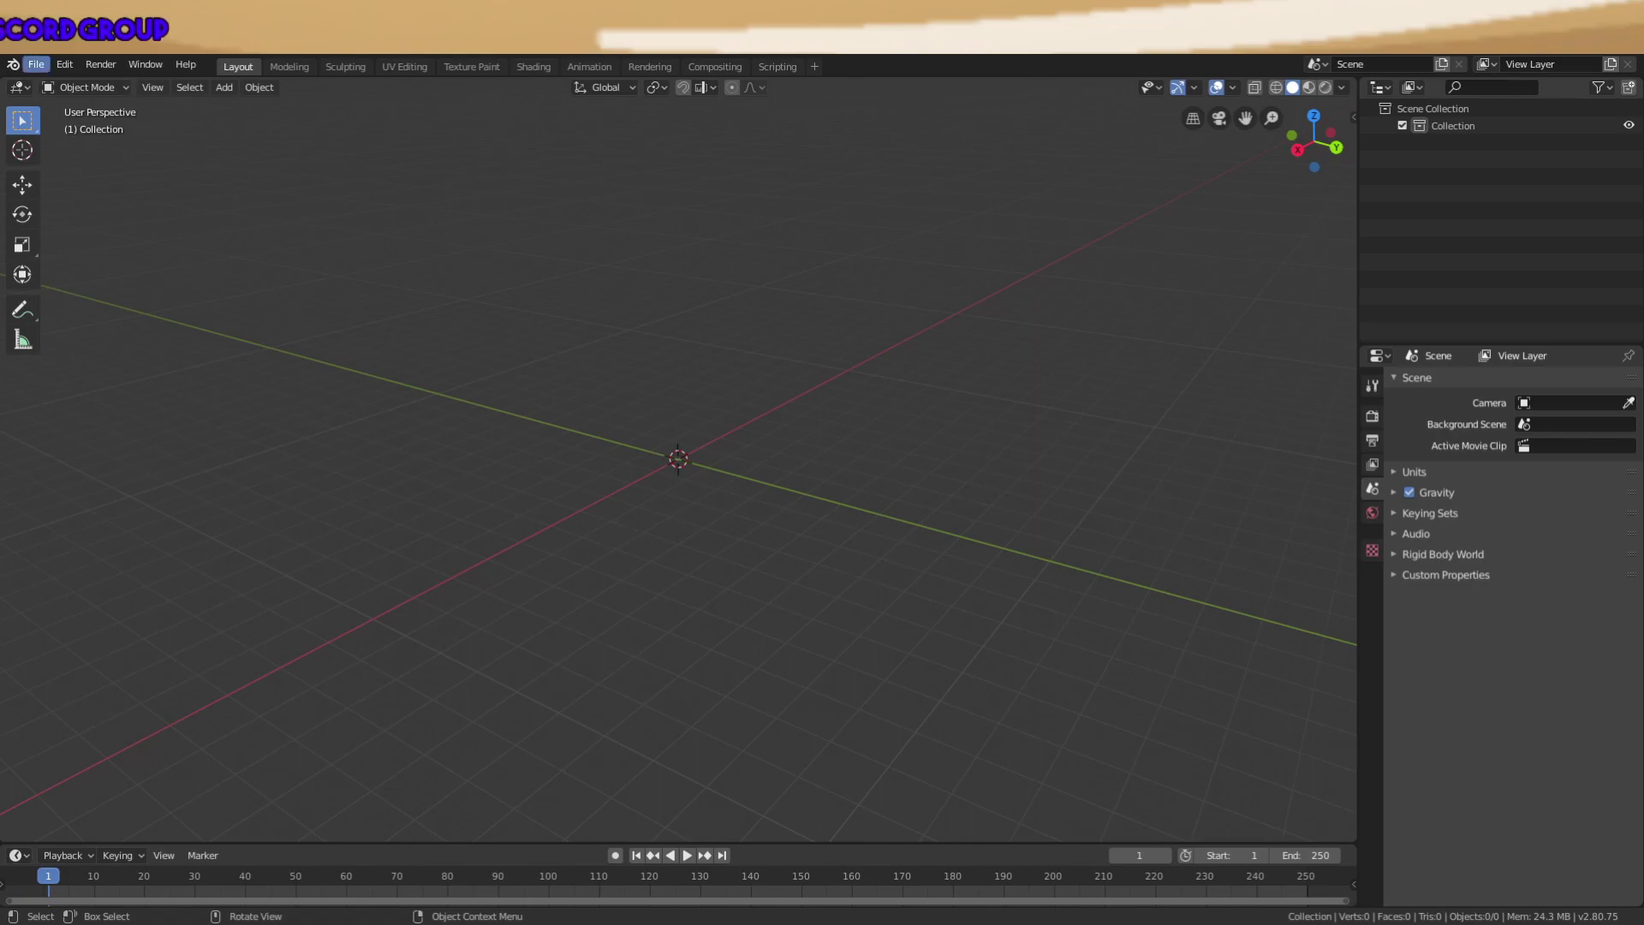
left_click(36, 64)
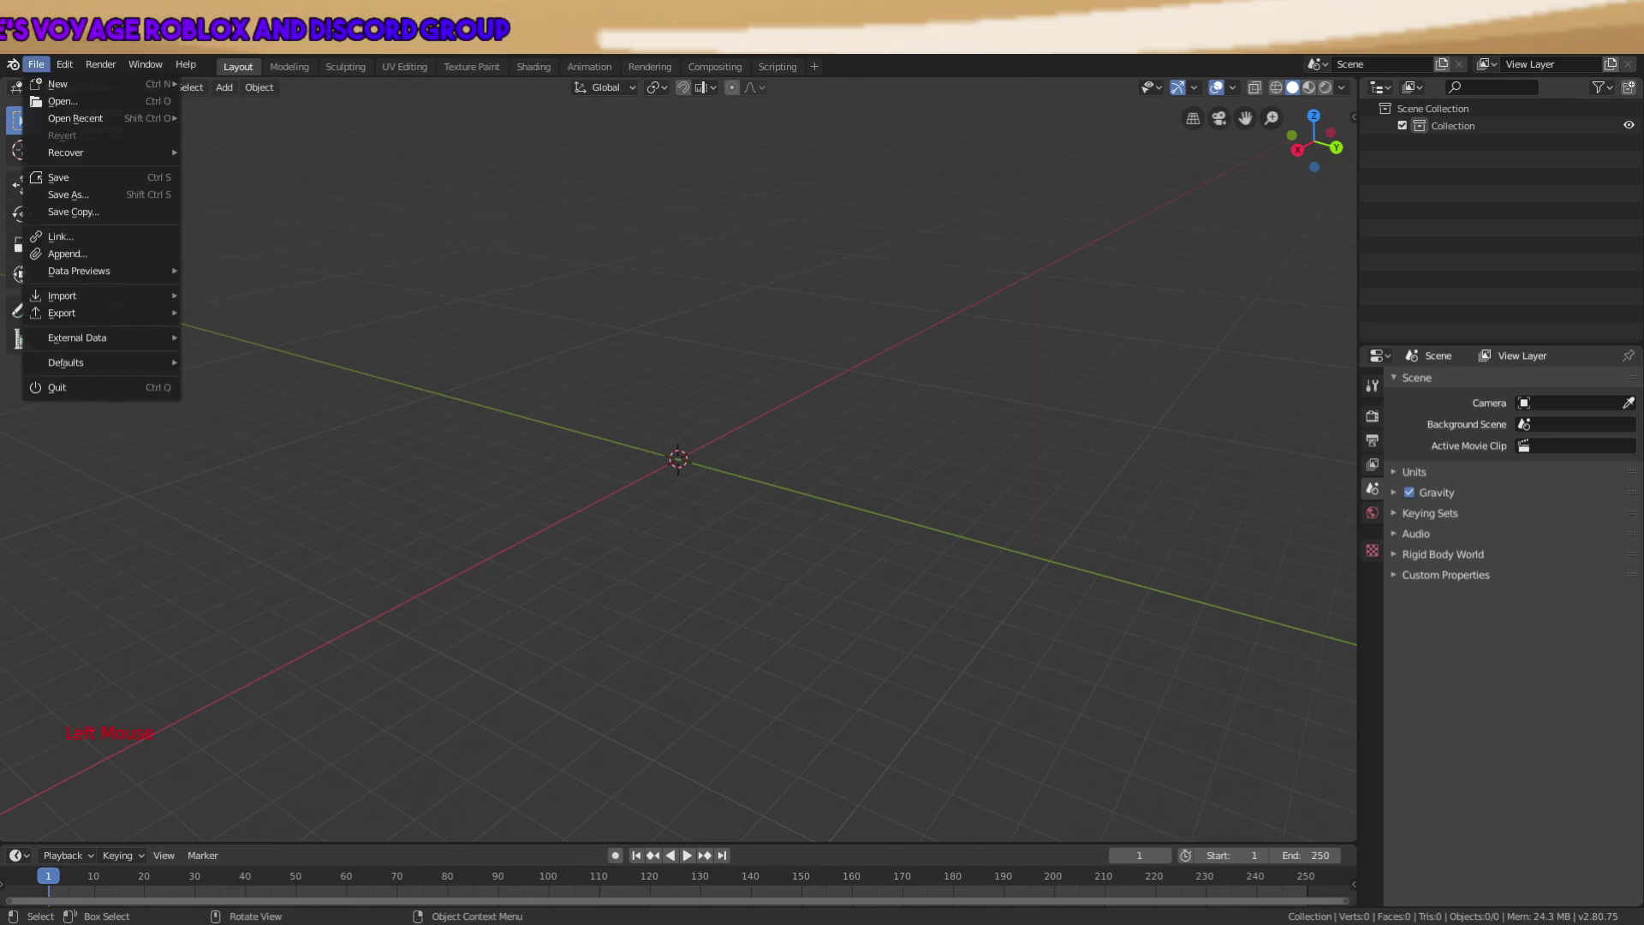
mouse_move(142, 295)
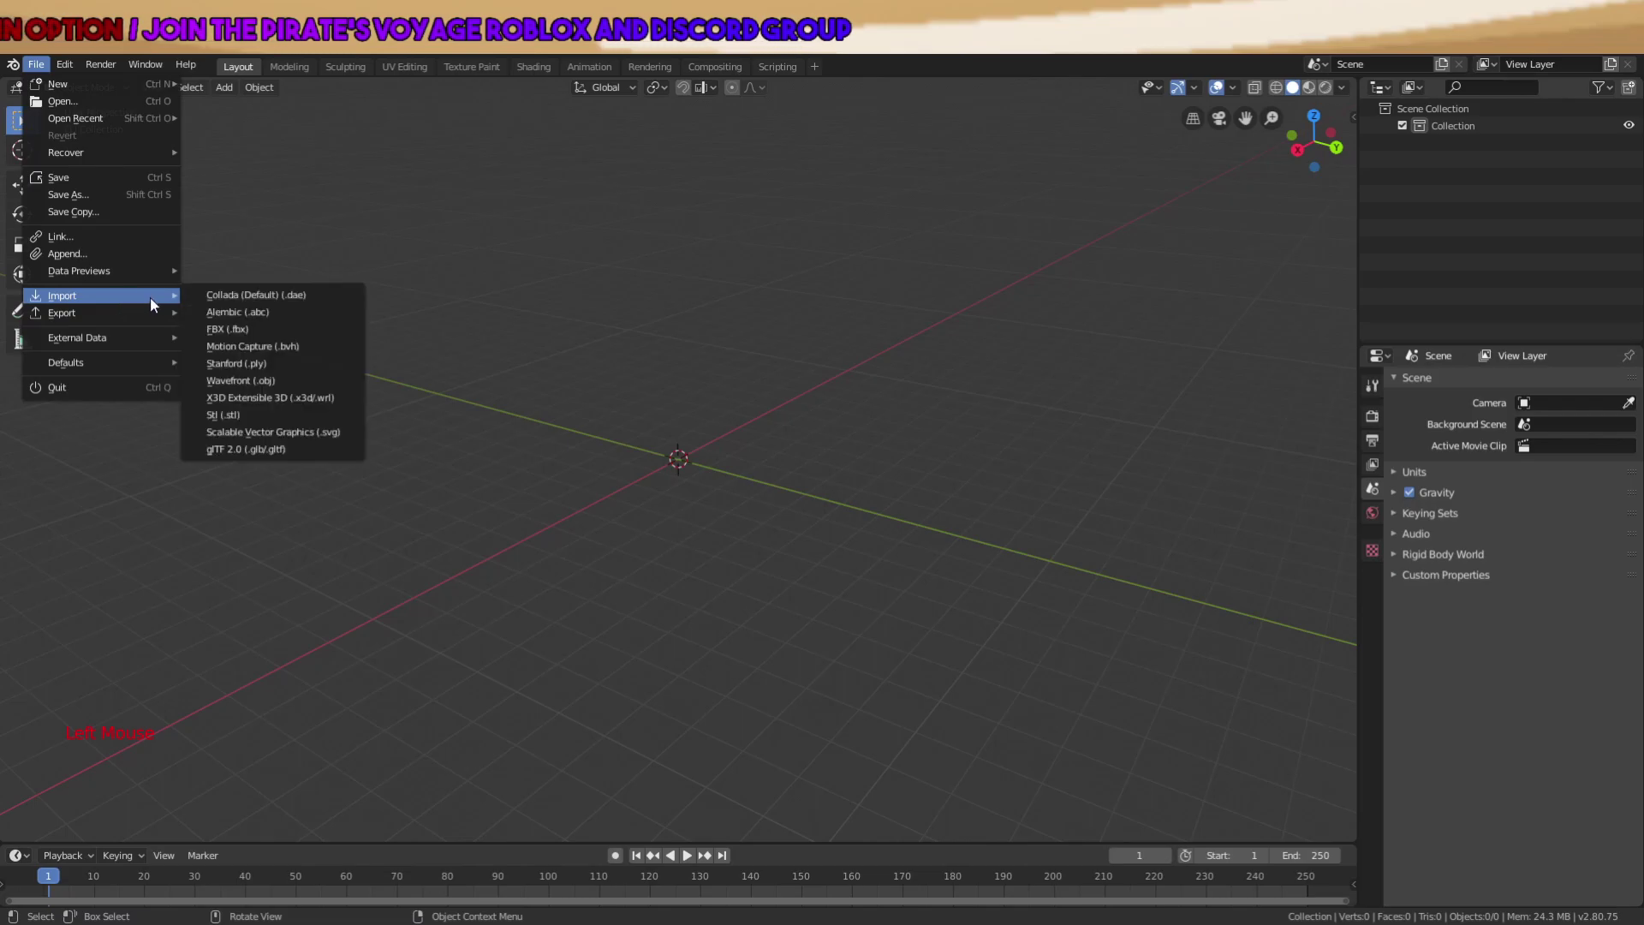
left_click(229, 383)
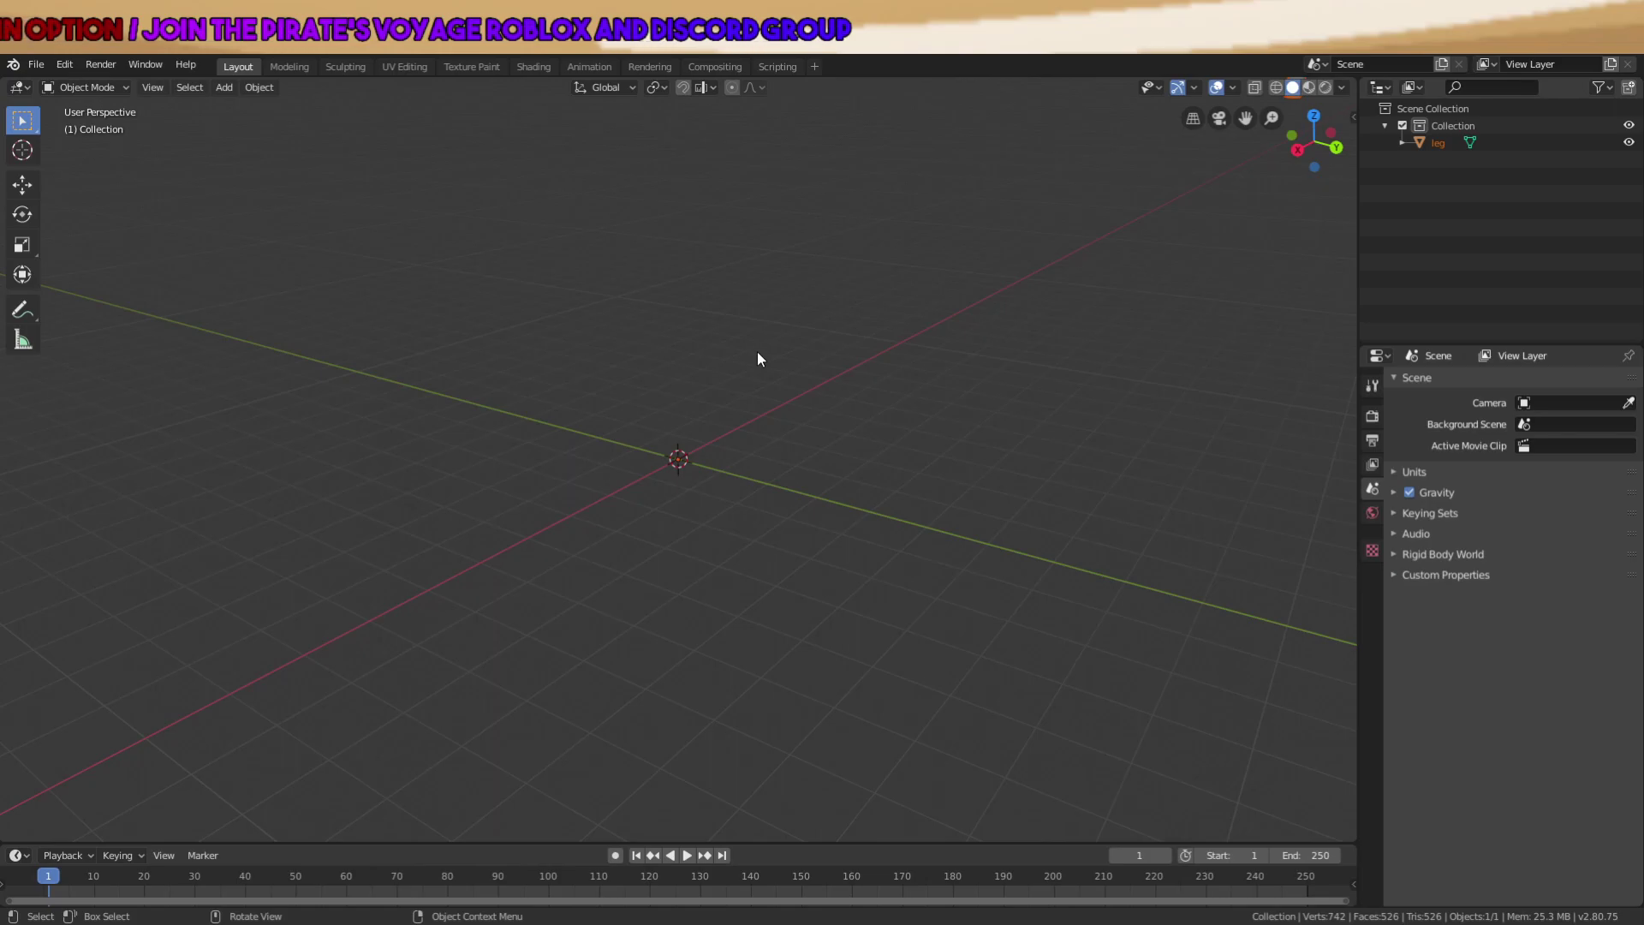
Centre the imported leg on the world origin with Set Origin's Geometry to Origin option.
scroll(762, 363, "down", 7)
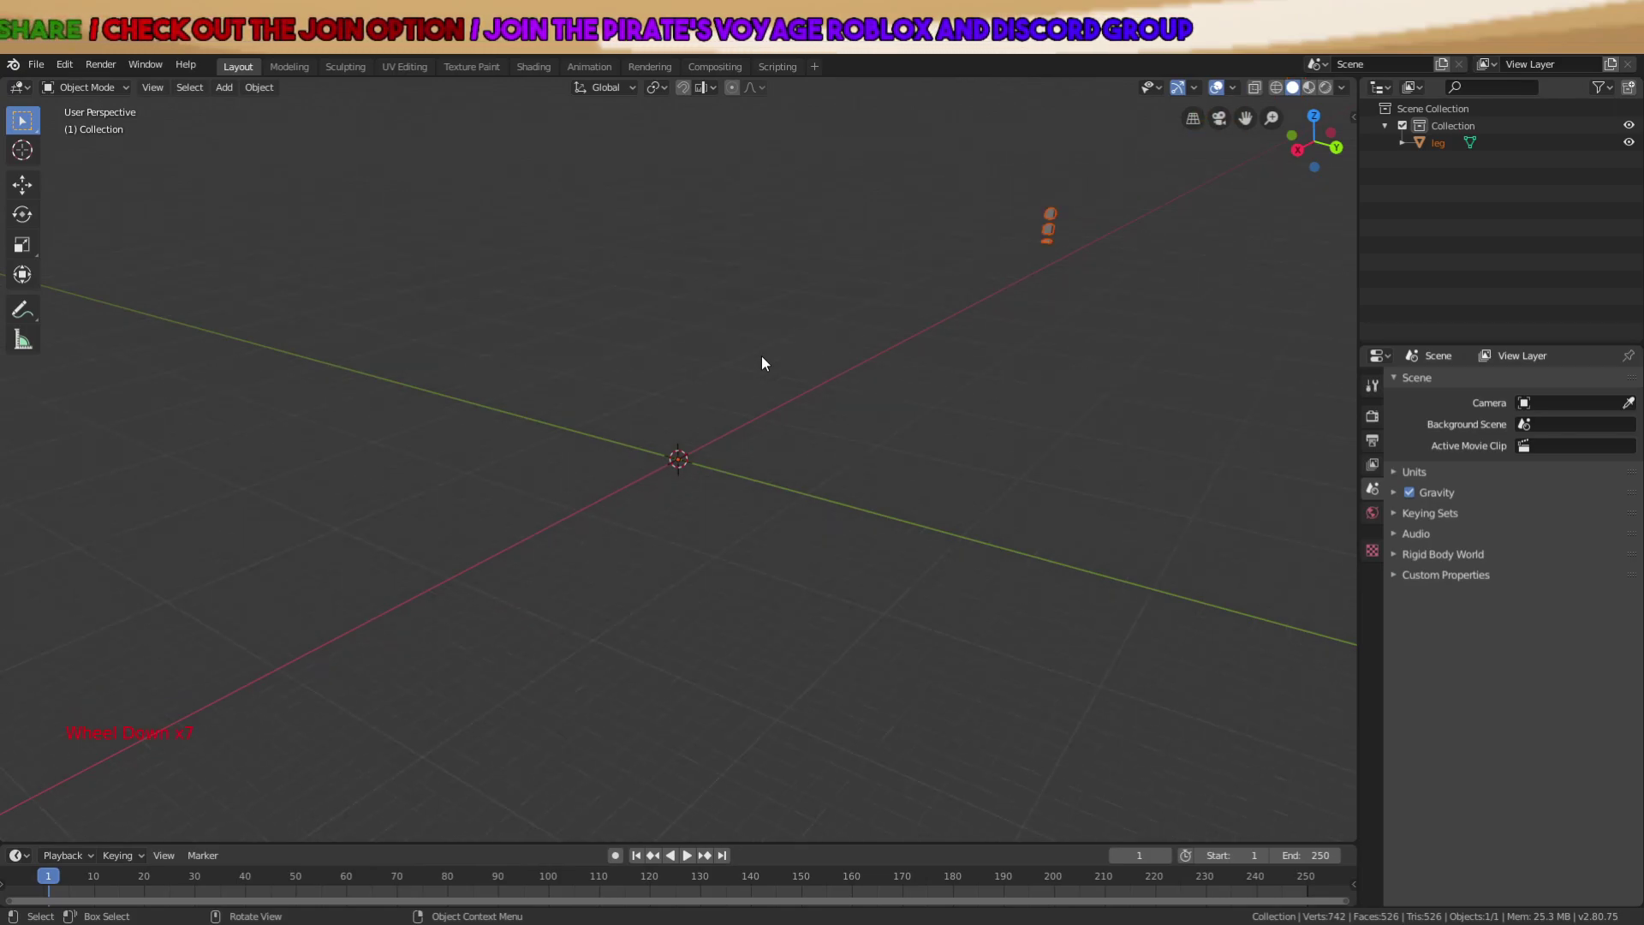
scroll(706, 408, "down", 3)
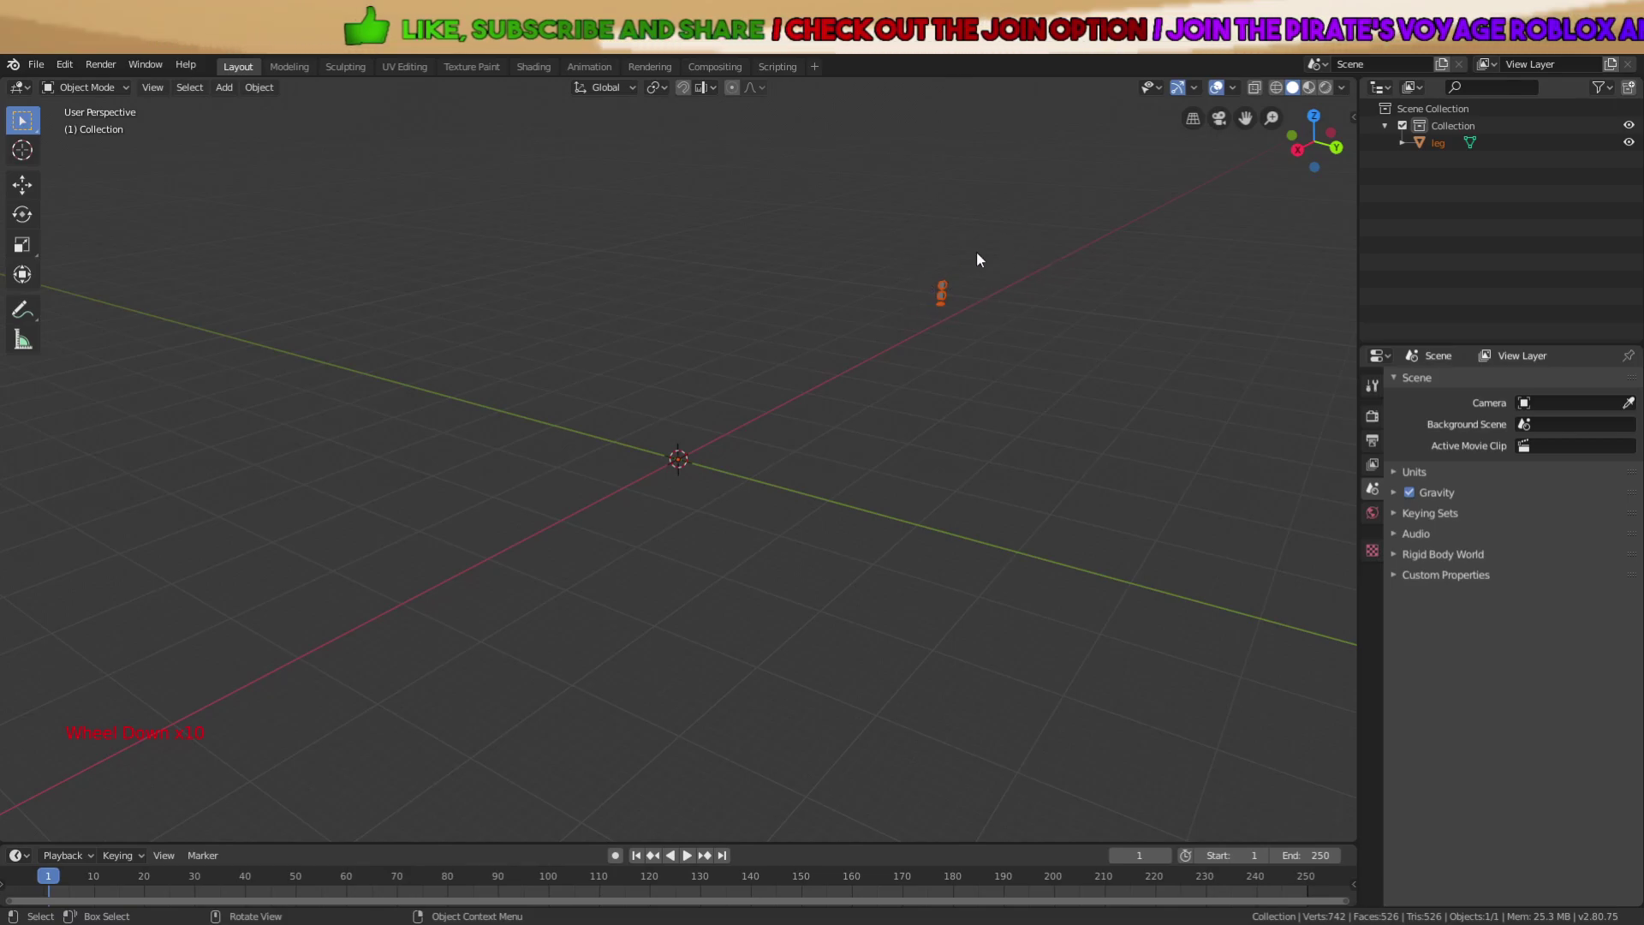
scroll(719, 346, "up", 6)
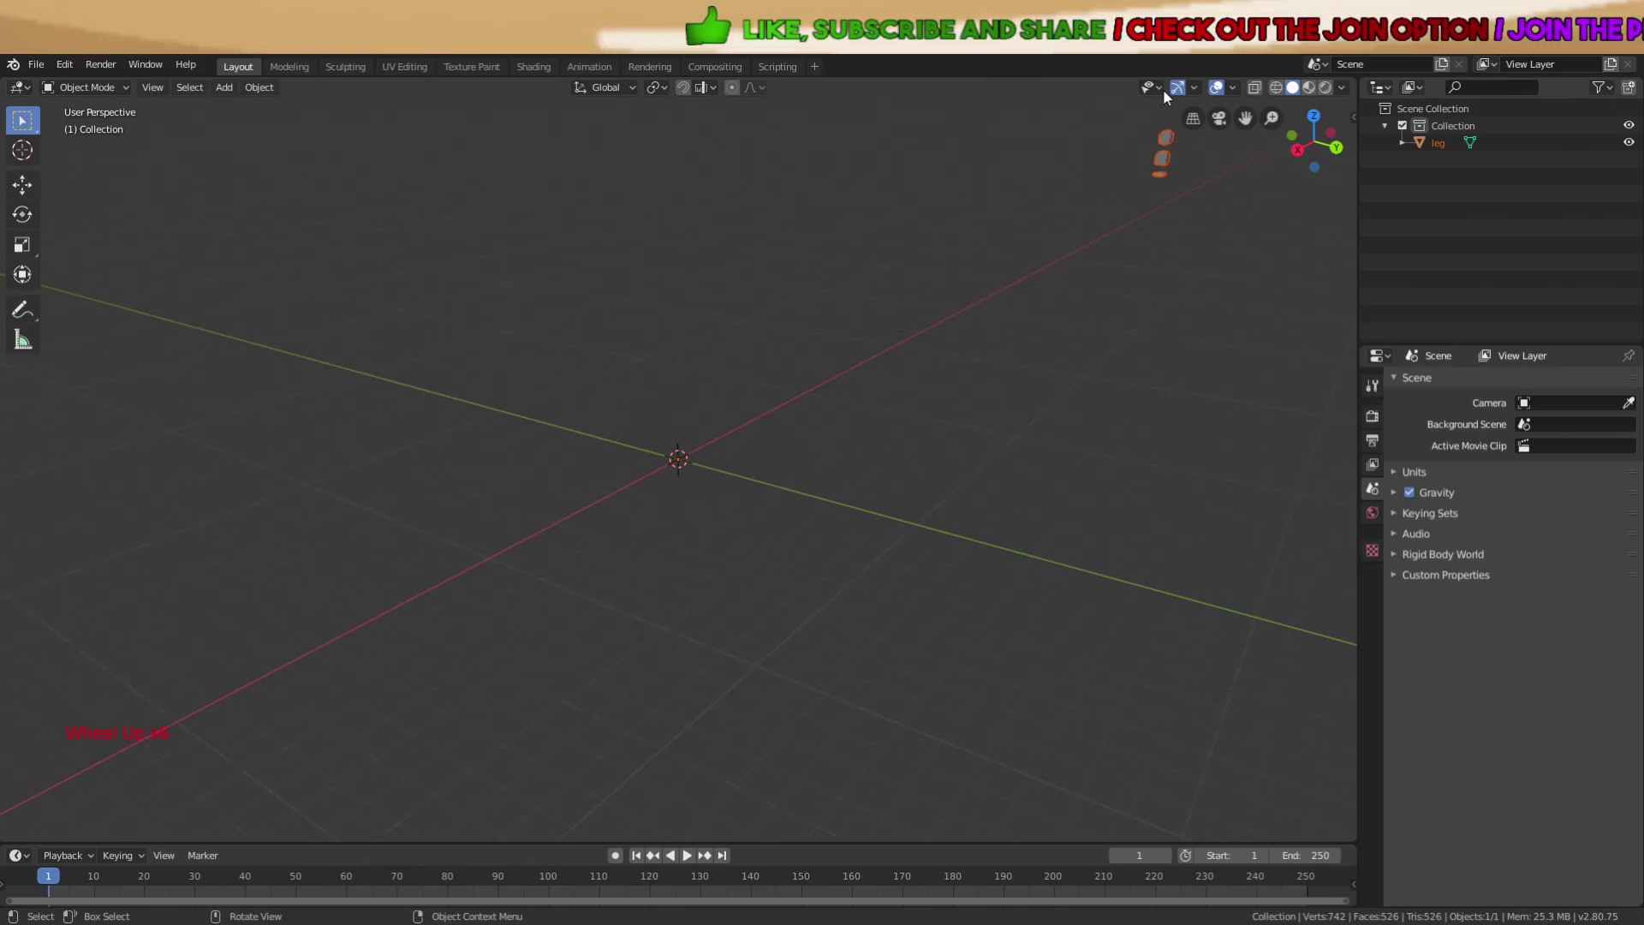
scroll(885, 476, "up", 4)
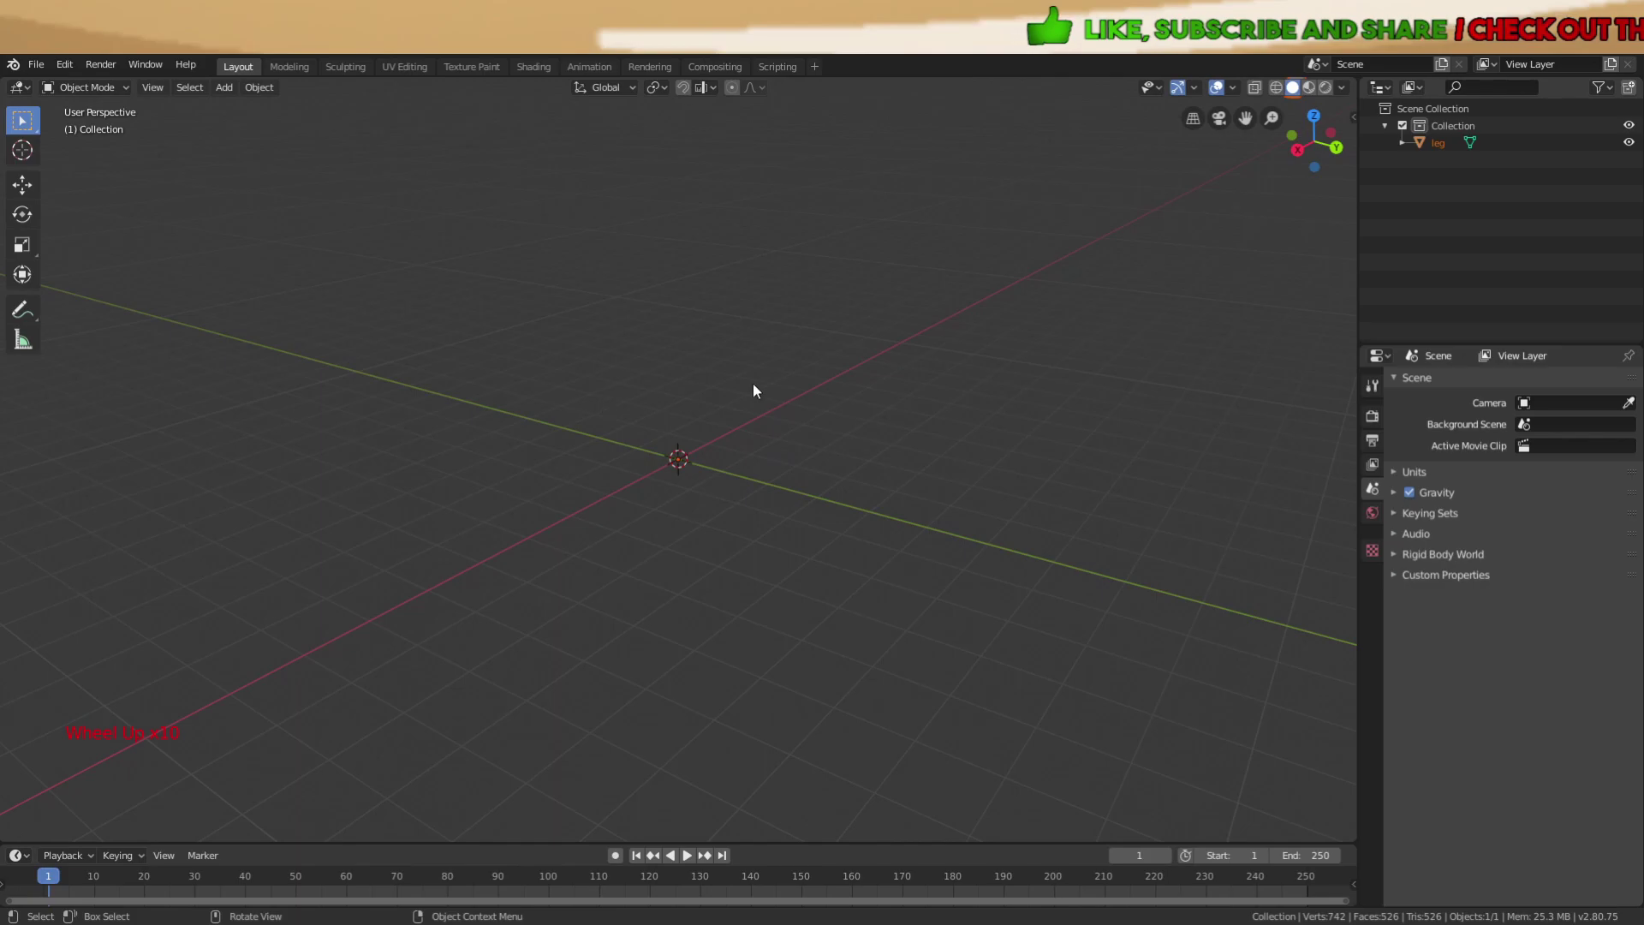
key("space")
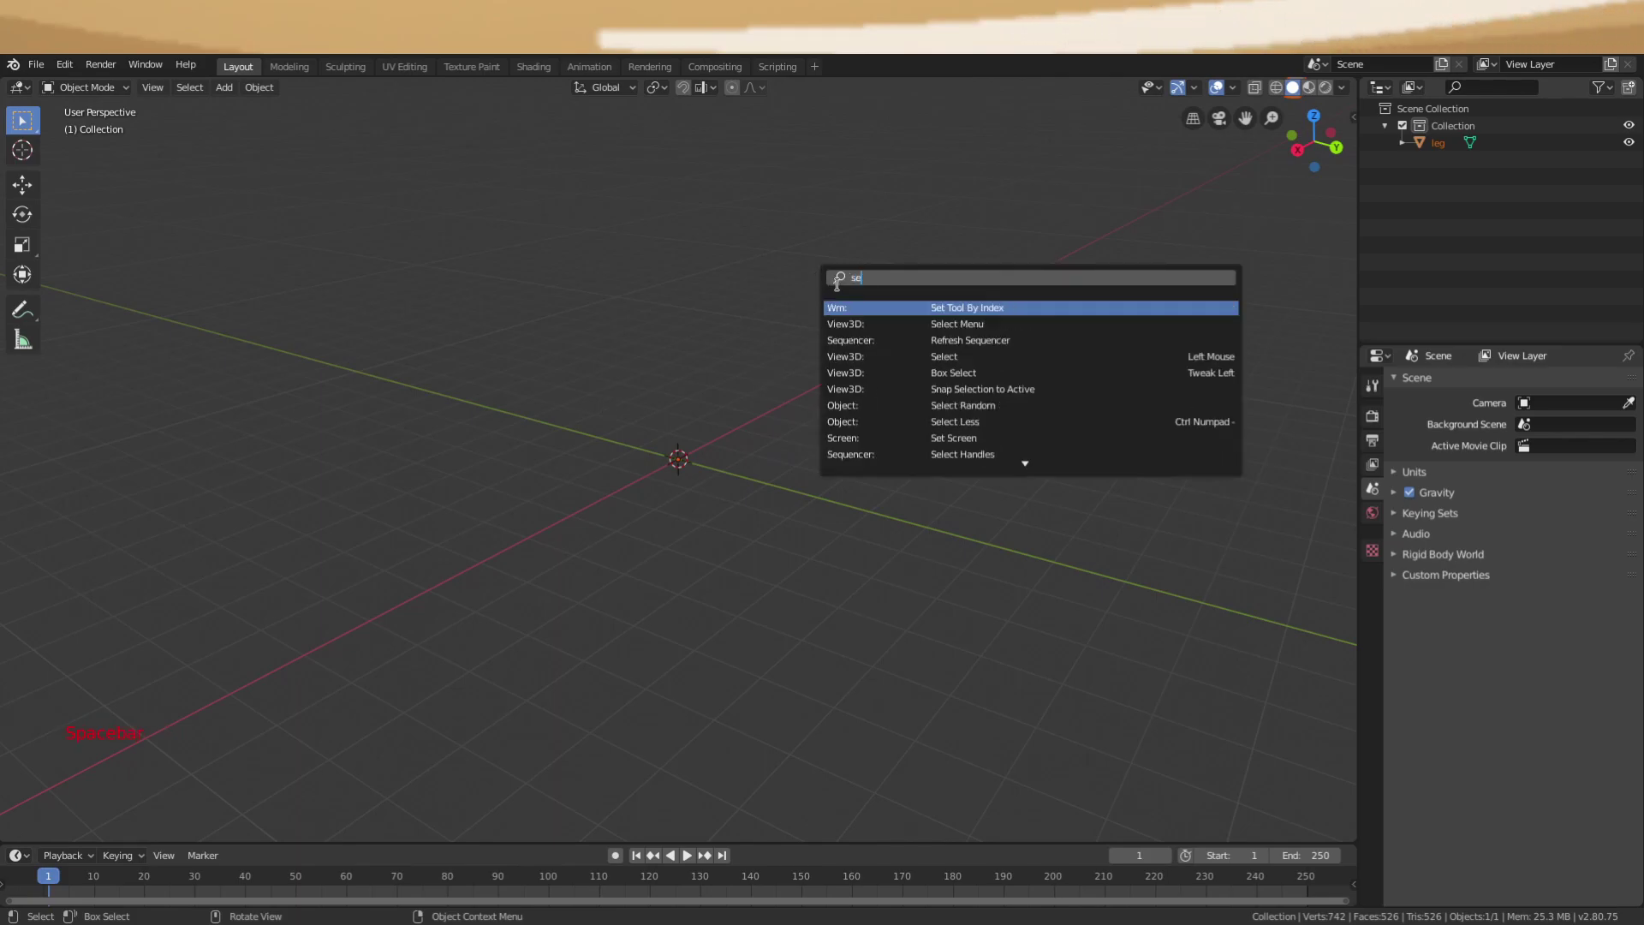
type("set o")
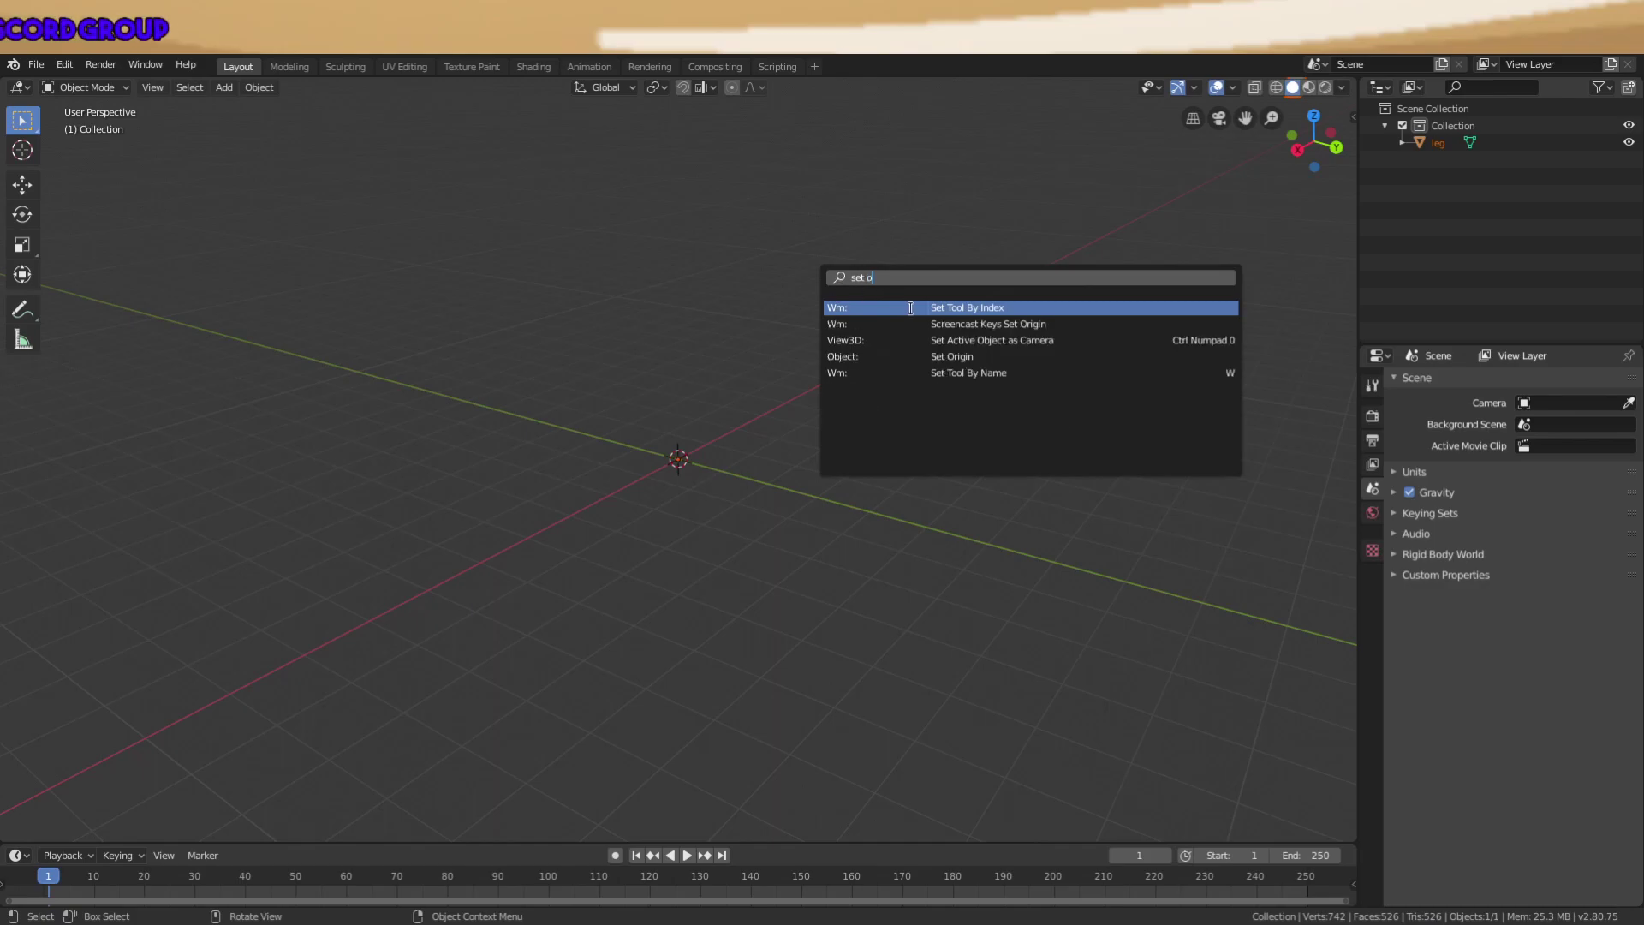
type("r")
left_click(961, 326)
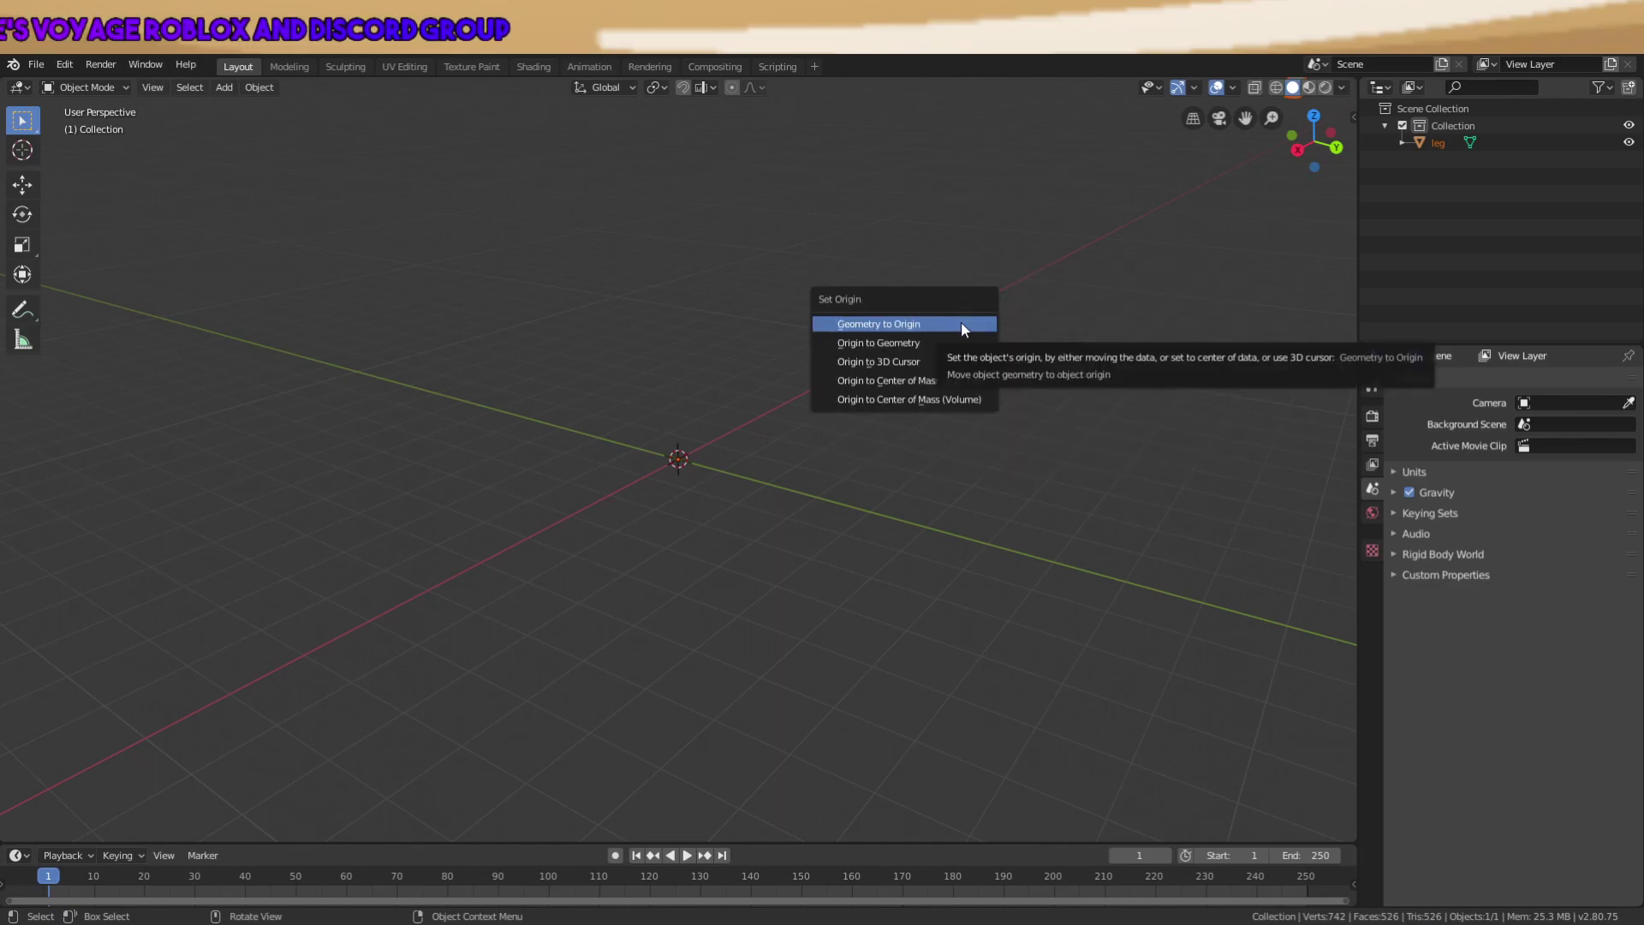
left_click(882, 327)
Deselect the leg and examine the shapes of its upper, lower and foot pieces from several sides and above.
middle_click_drag(885, 334, 879, 386)
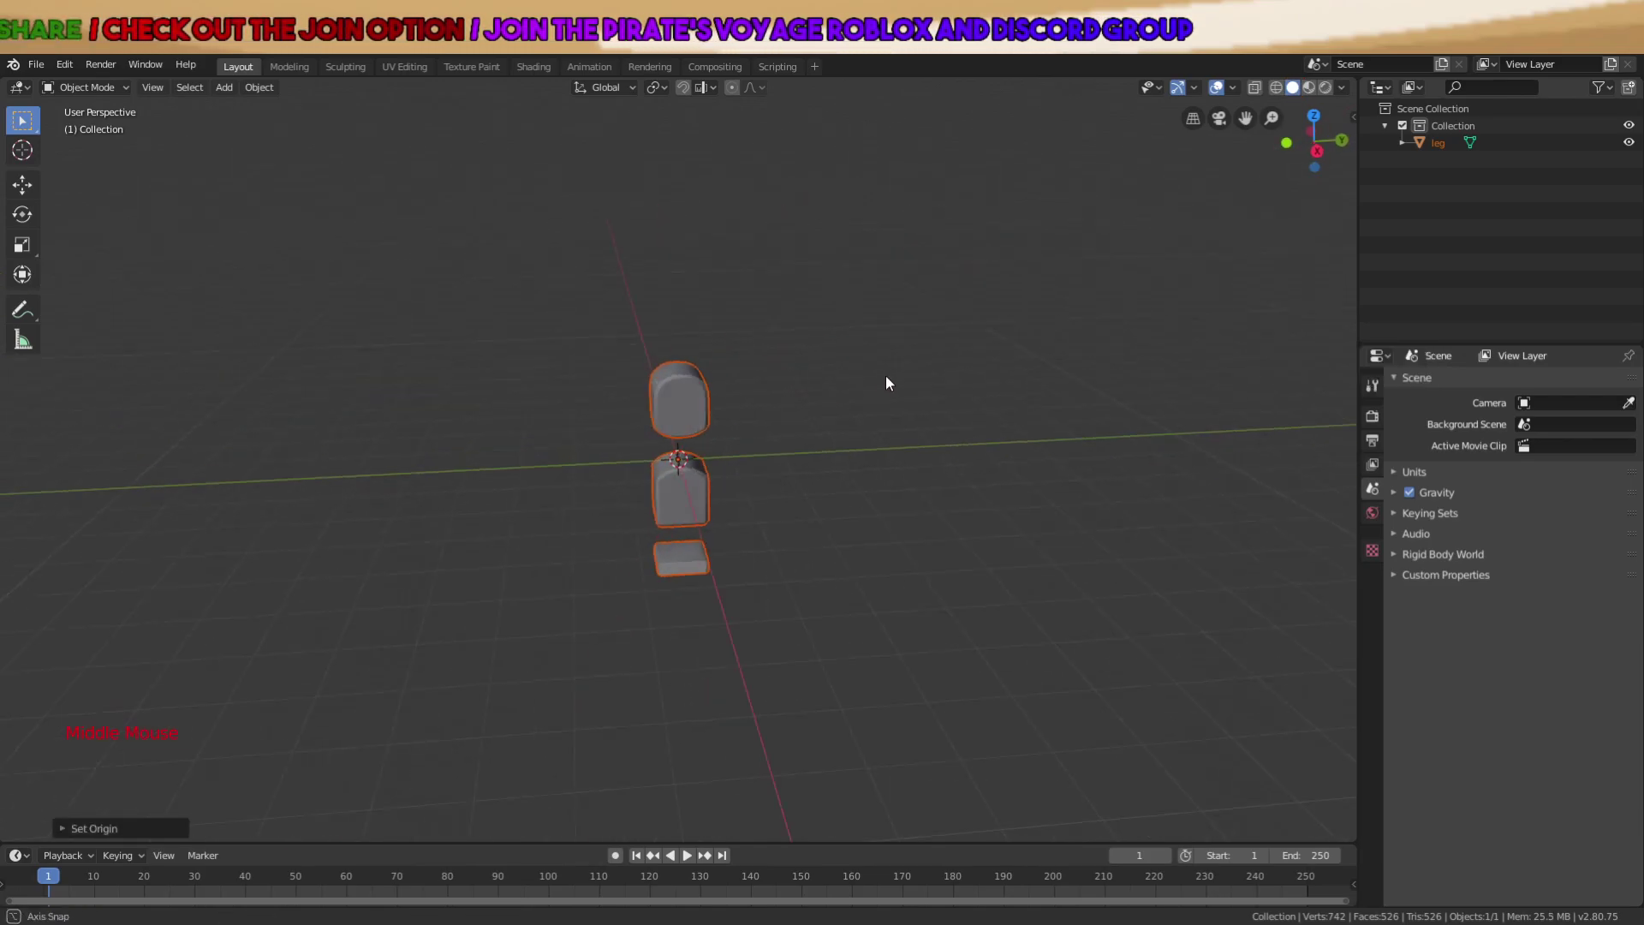
scroll(722, 457, "up", 4)
middle_click_drag(591, 624, 675, 336)
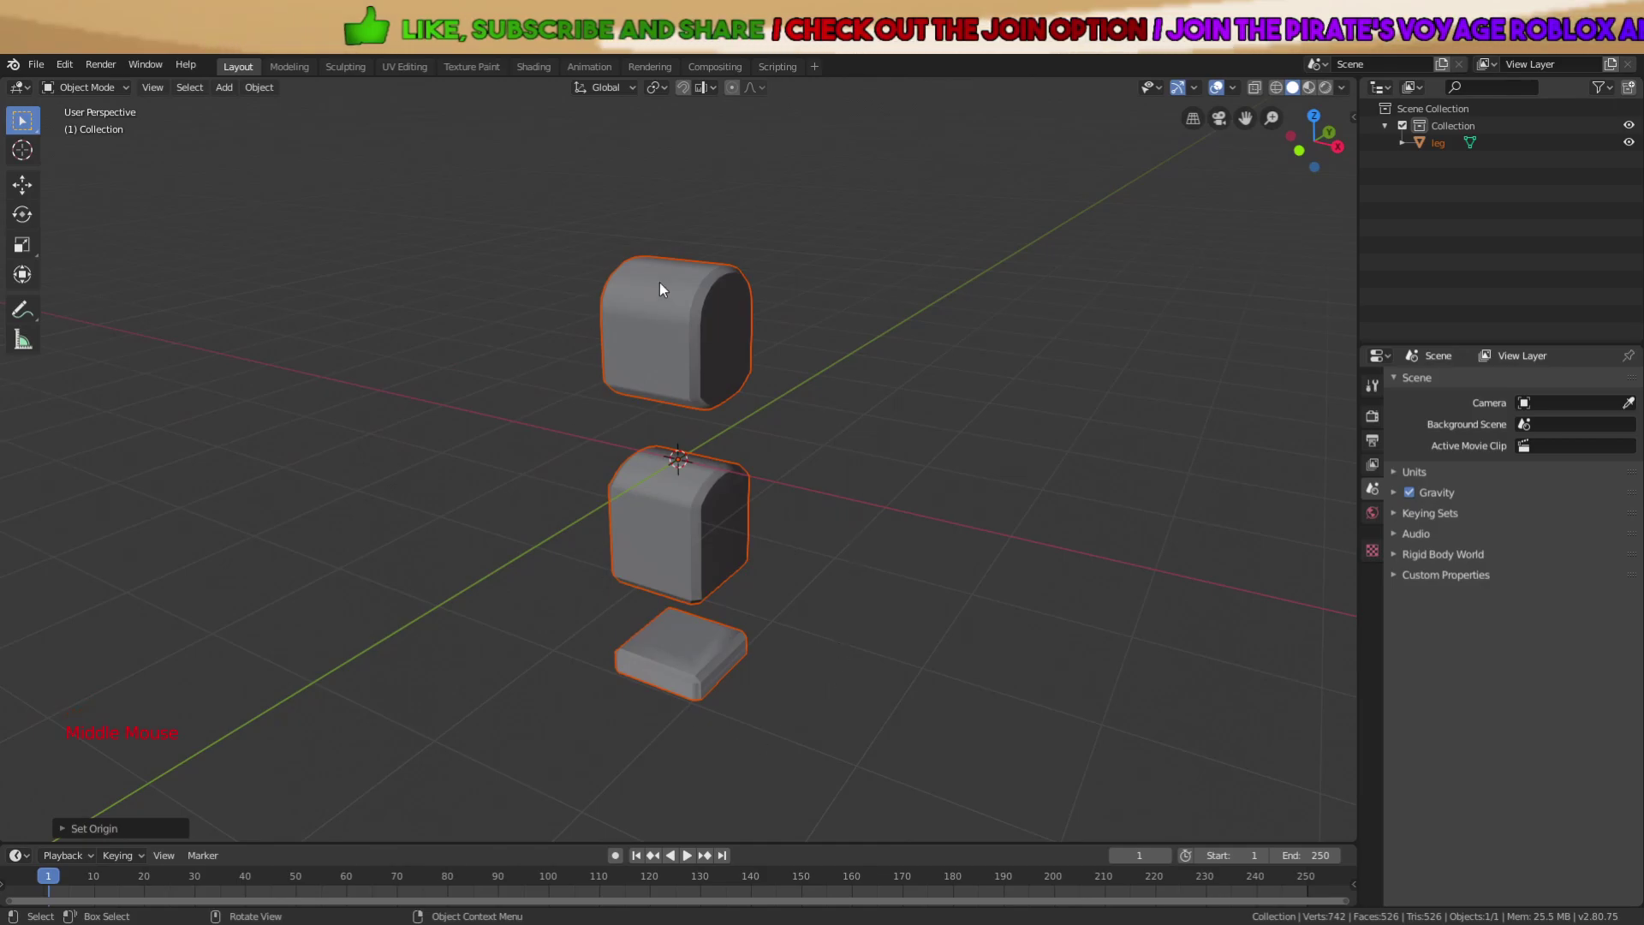
middle_click_drag(743, 568, 791, 541)
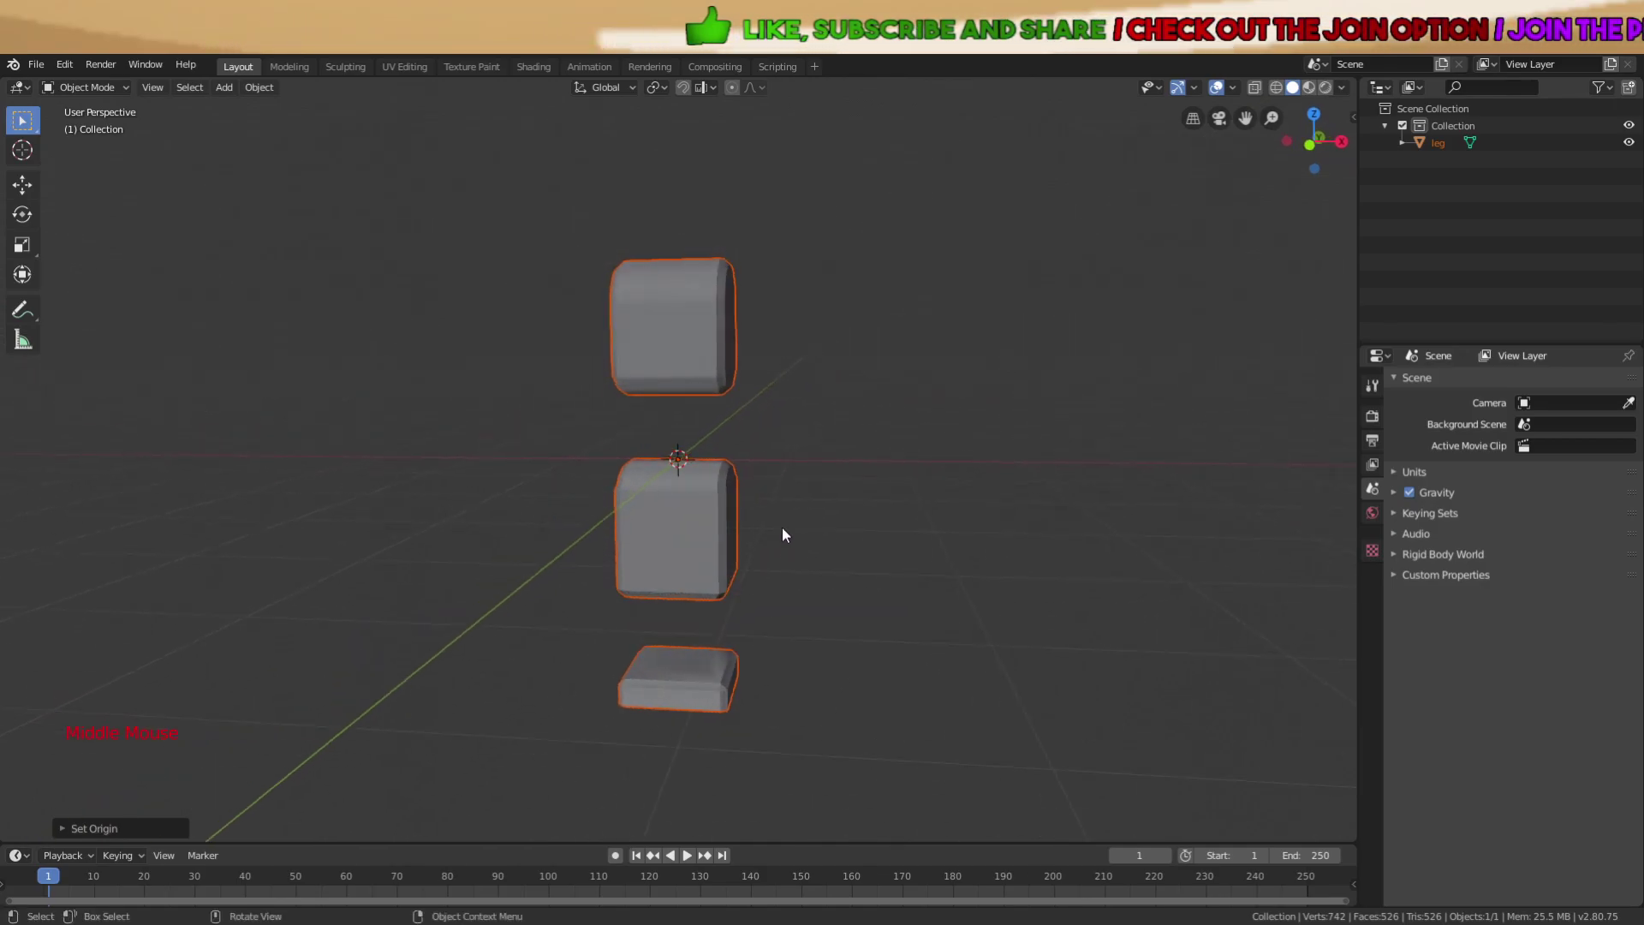
middle_click_drag(793, 440, 906, 597)
left_click(870, 556)
scroll(906, 597, "up", 2)
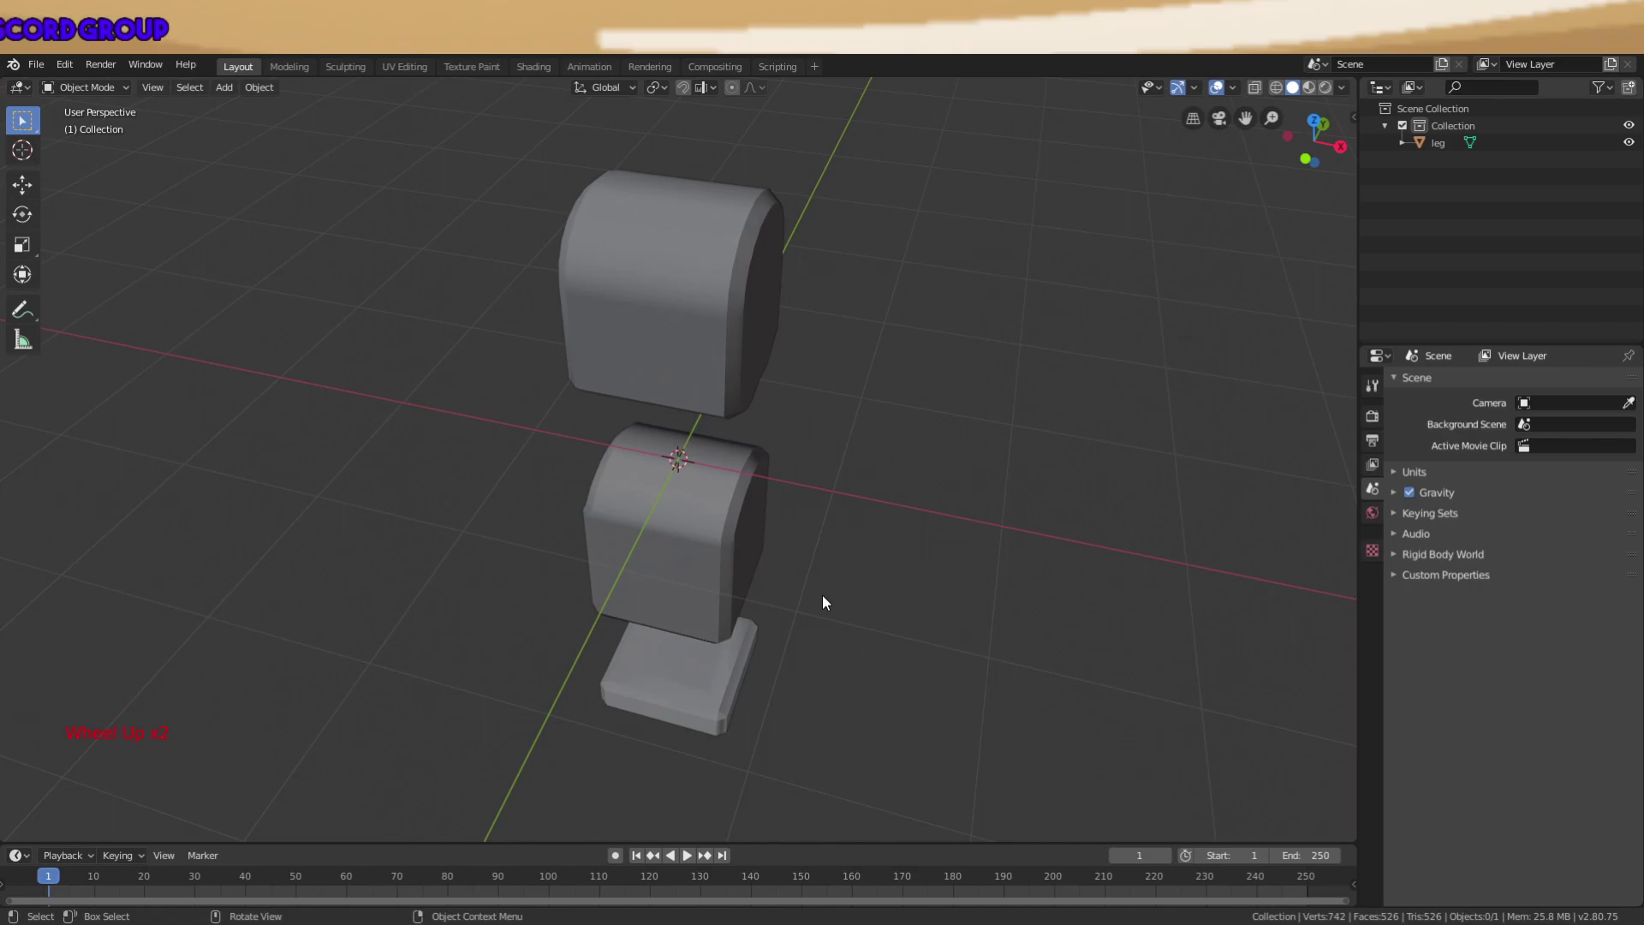
middle_click_drag(683, 521, 734, 496)
mouse_move(877, 473)
middle_mouse_down()
mouse_move(606, 456)
mouse_move(874, 487)
middle_mouse_up()
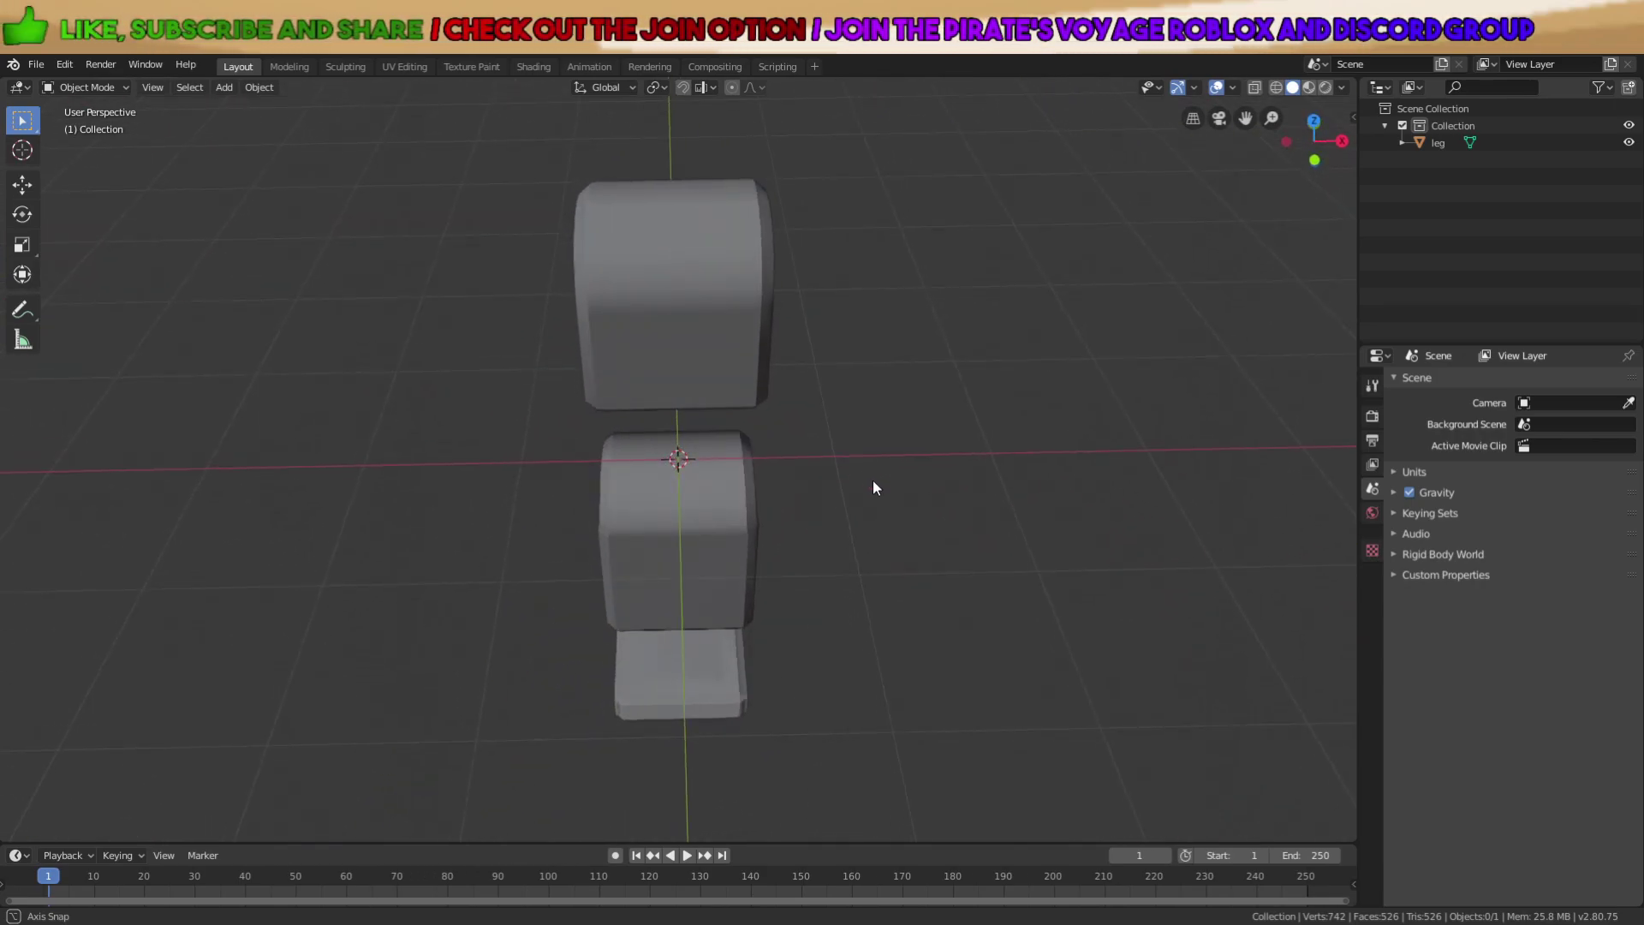
middle_click_drag(873, 482, 496, 456)
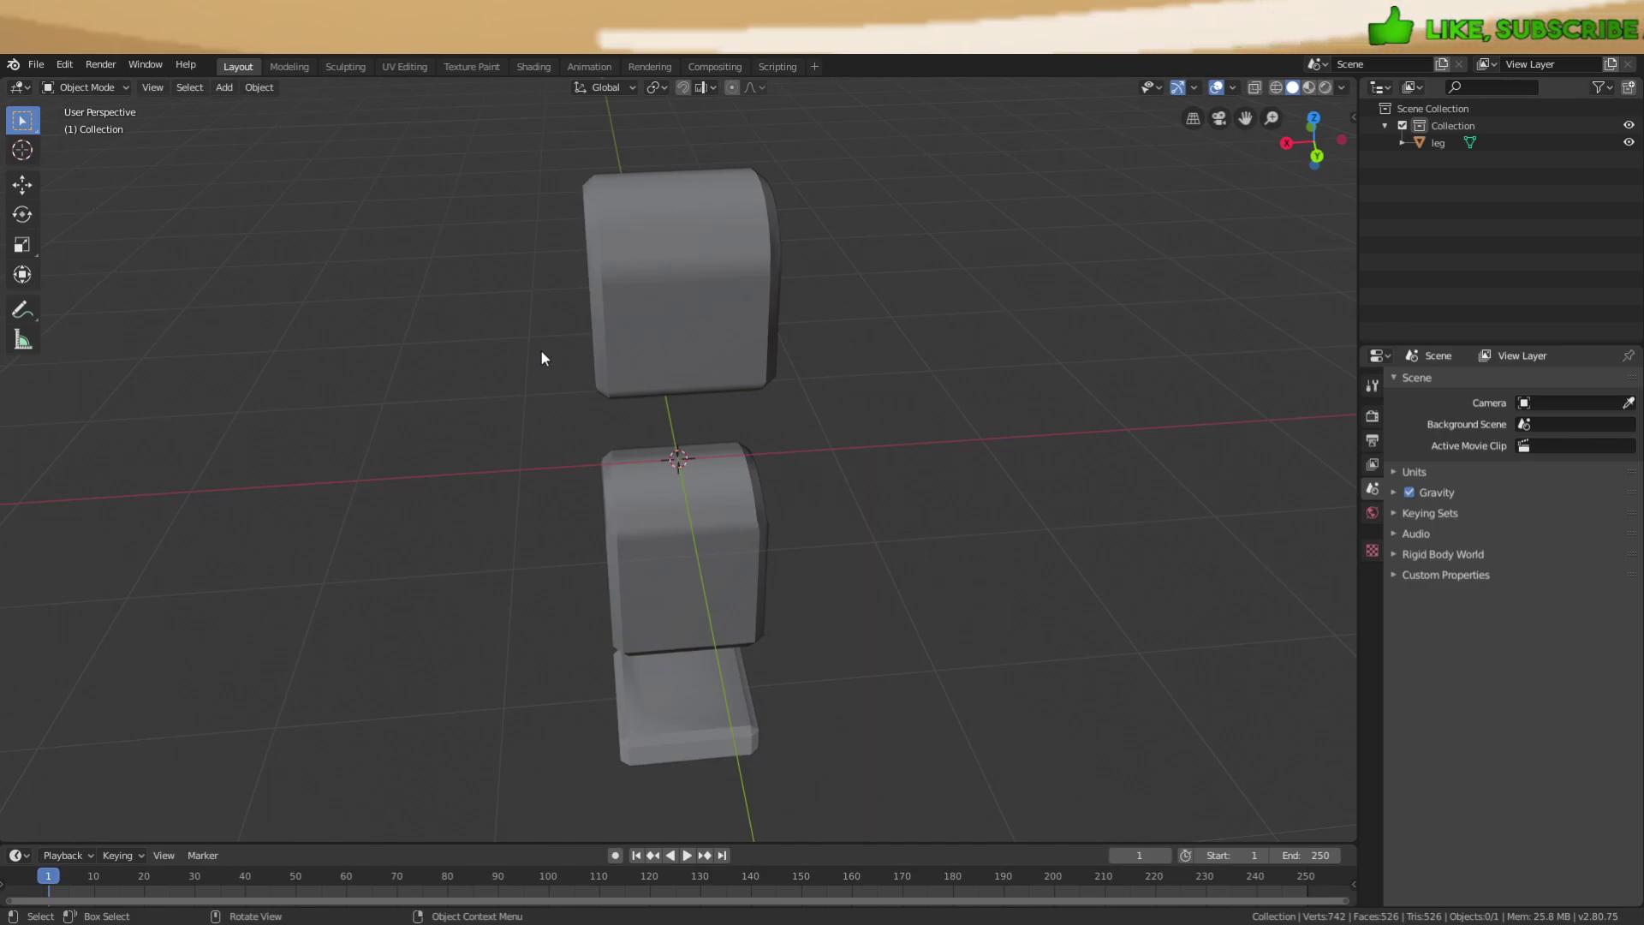
middle_click_drag(624, 387, 942, 409)
middle_click_drag(676, 620, 737, 578)
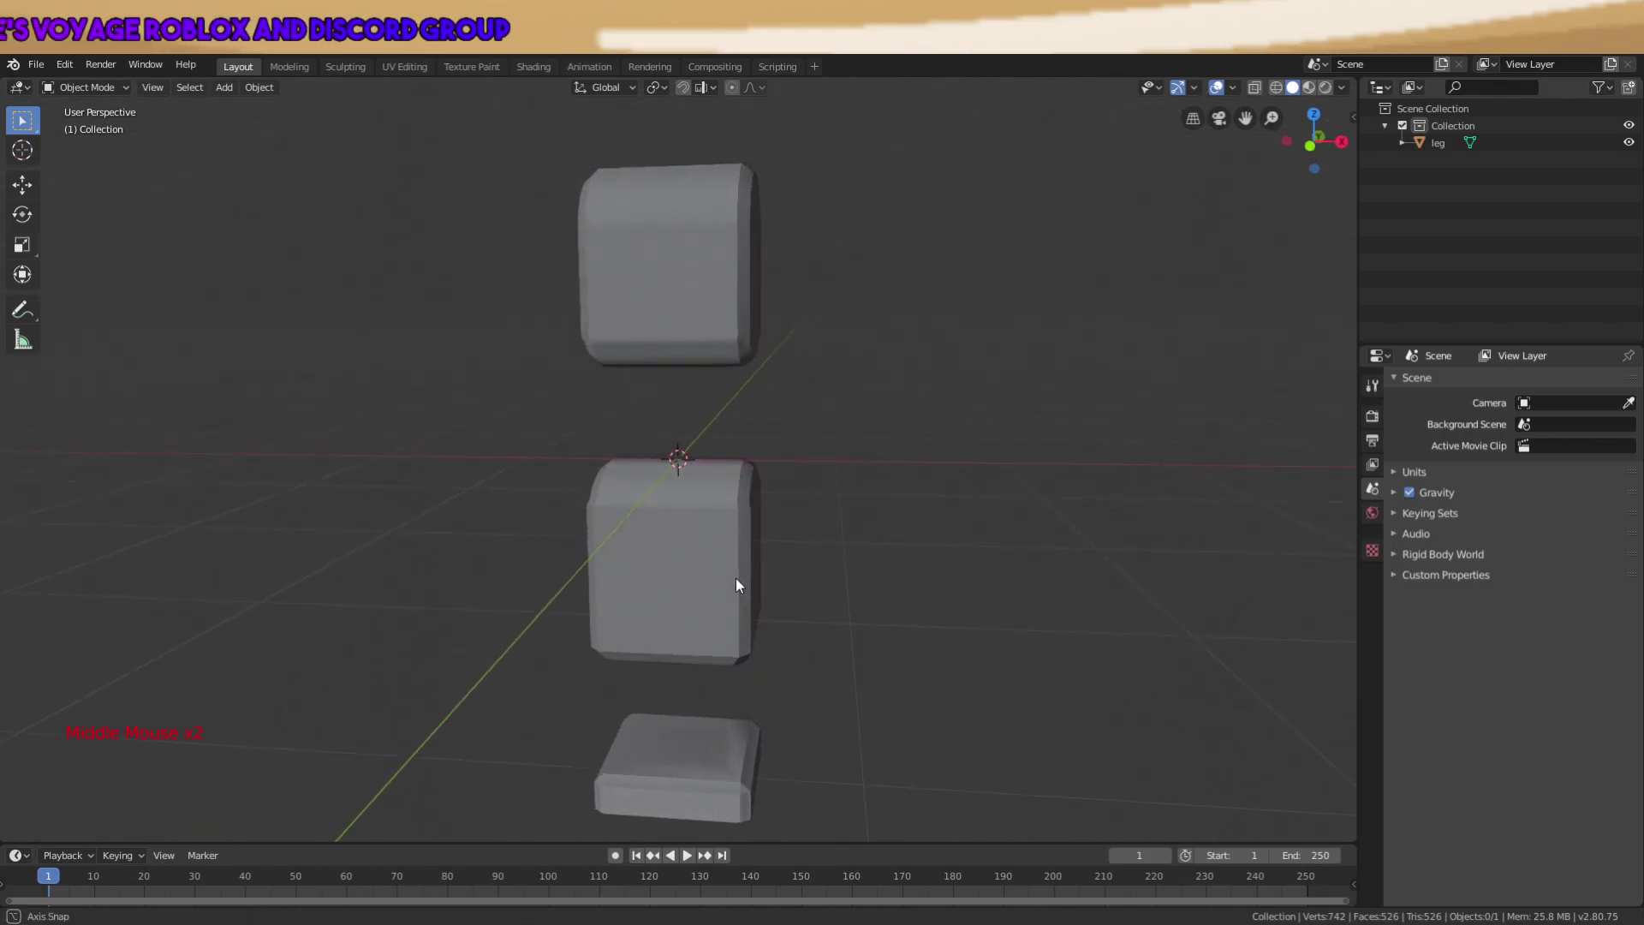
middle_click_drag(737, 578, 741, 615)
left_click(825, 555)
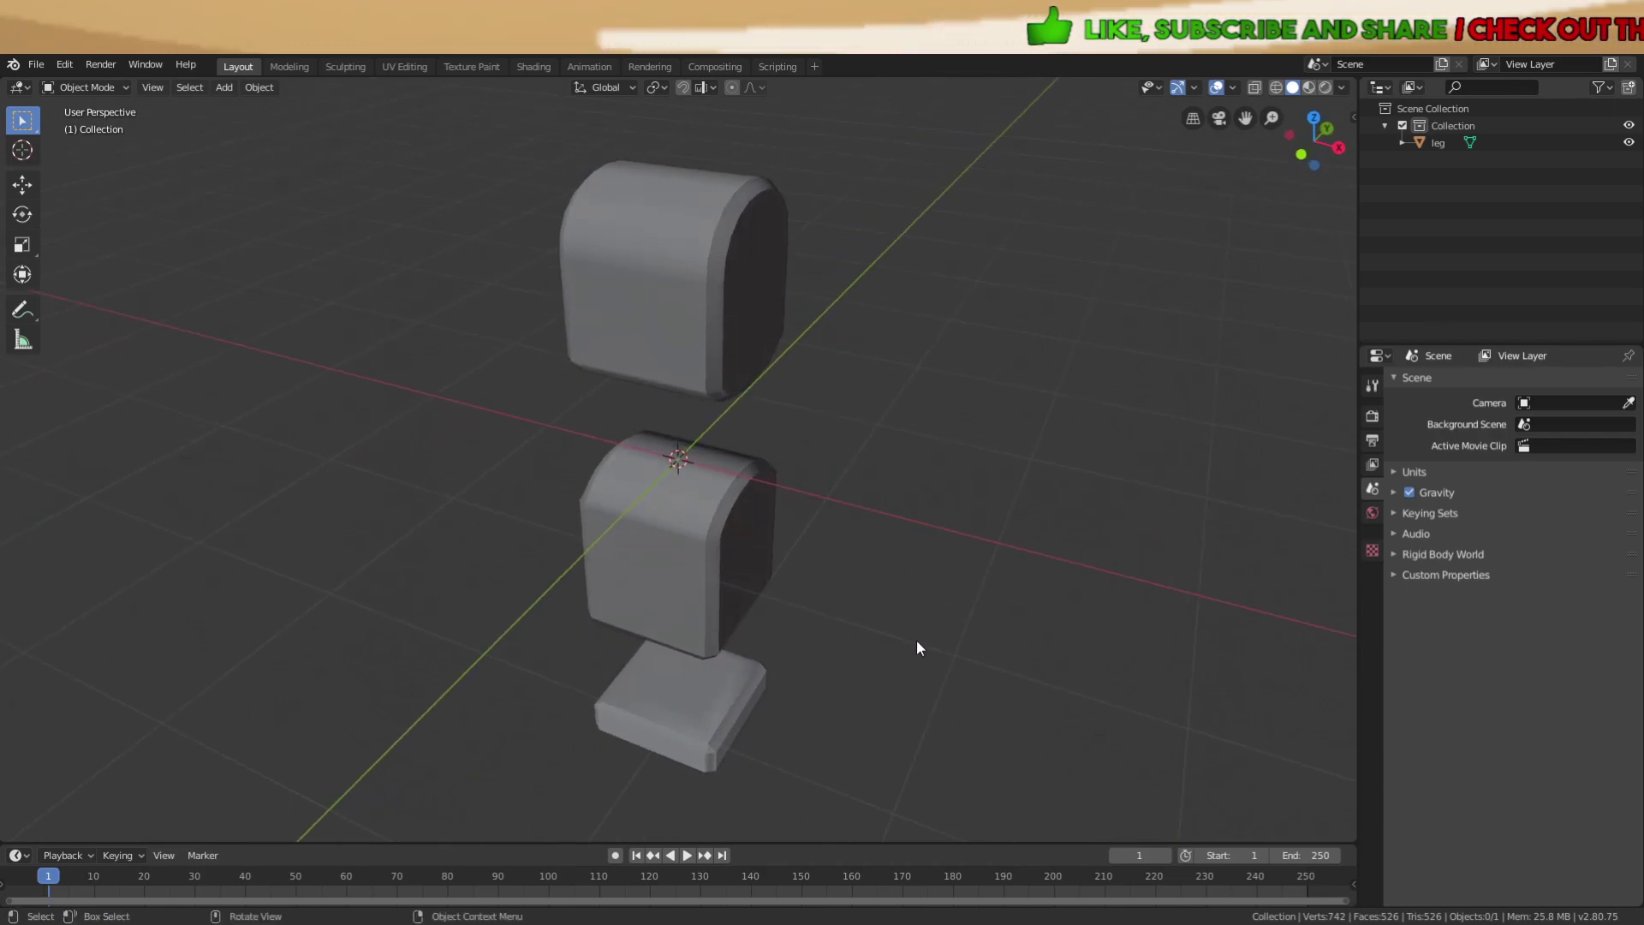
middle_click_drag(768, 564, 842, 559)
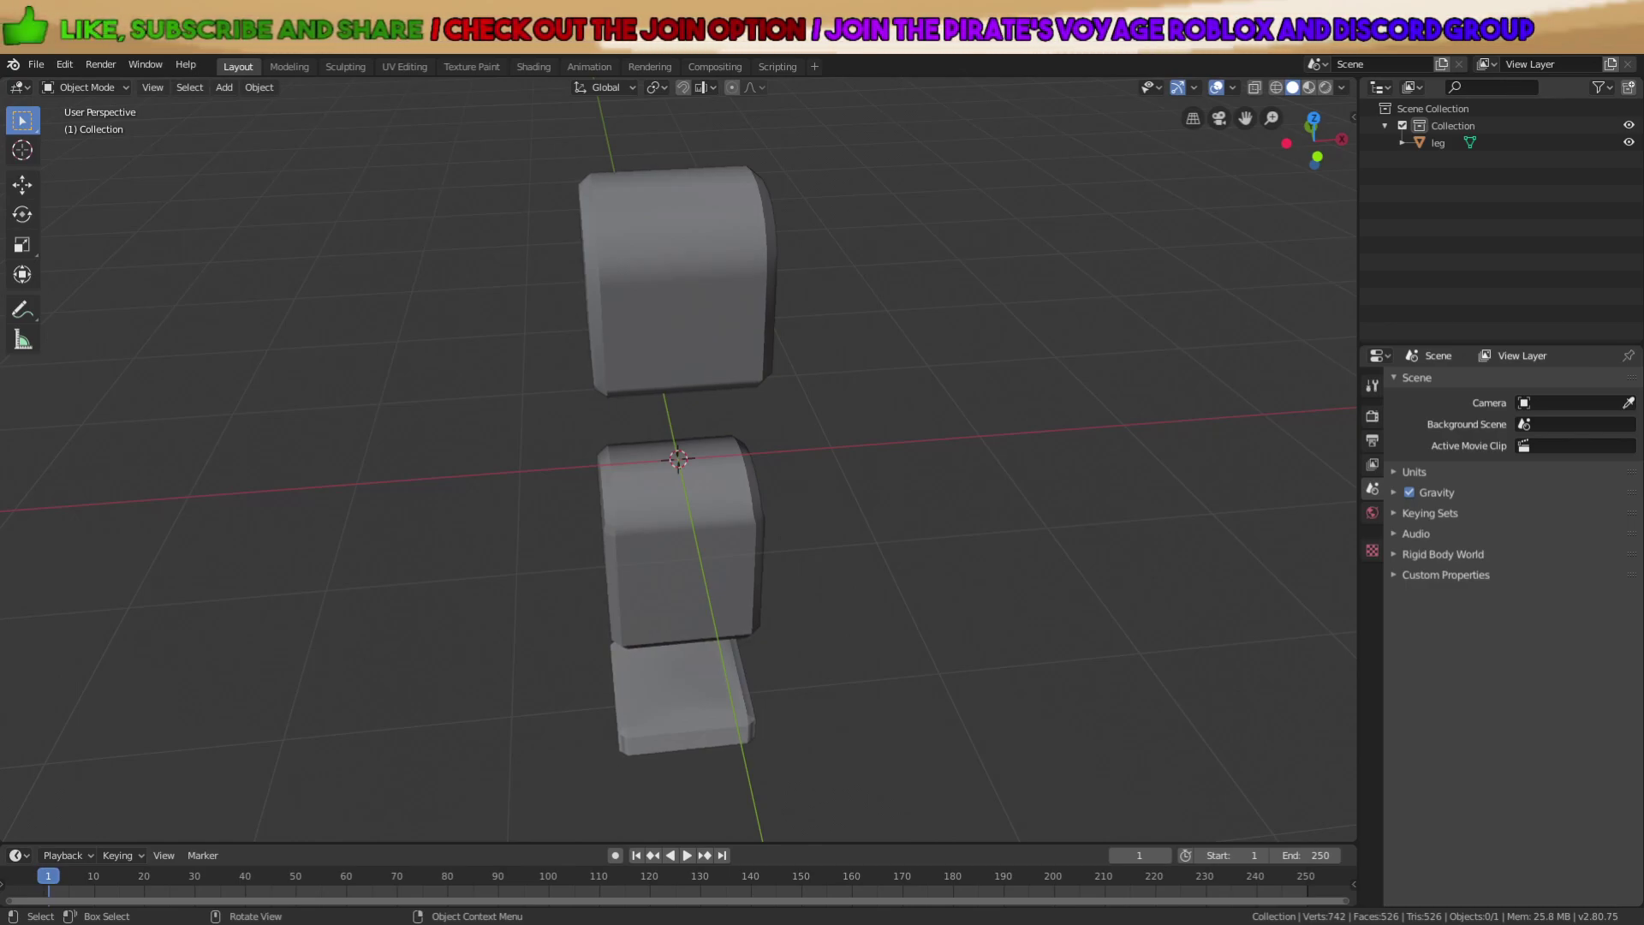
middle_click_drag(477, 391, 747, 370)
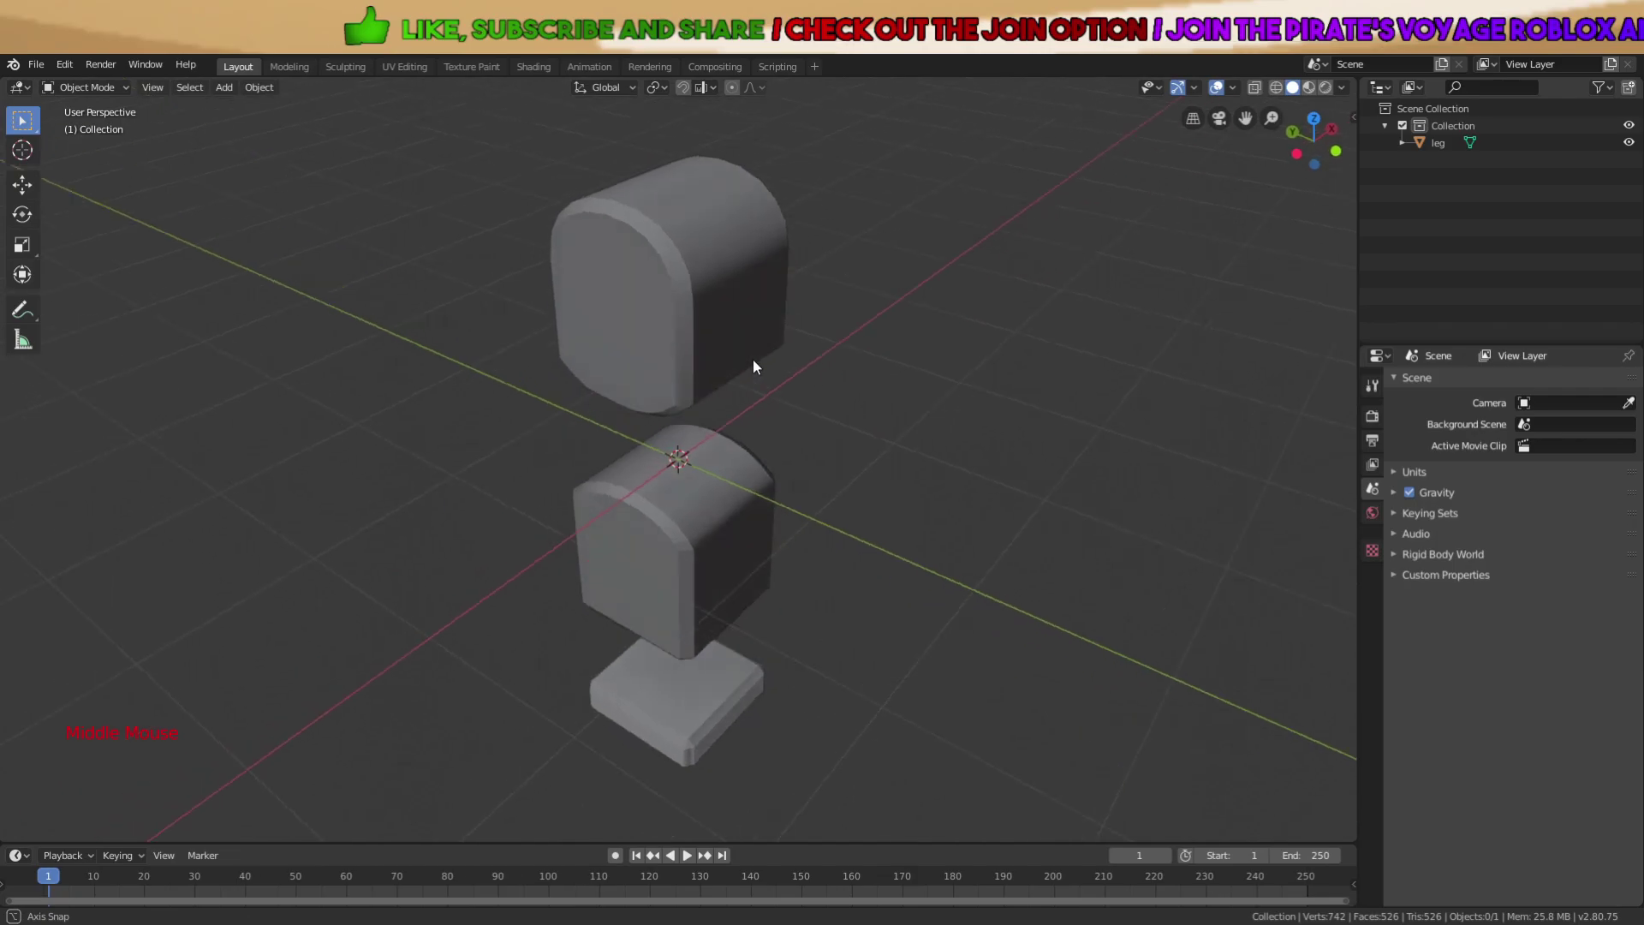
Add a plane mesh and move it up along Z to about 1.815 m, at the top of the upper leg.
left_click(824, 358)
middle_click_drag(846, 353, 768, 395, "shift")
scroll(827, 384, "up", 3)
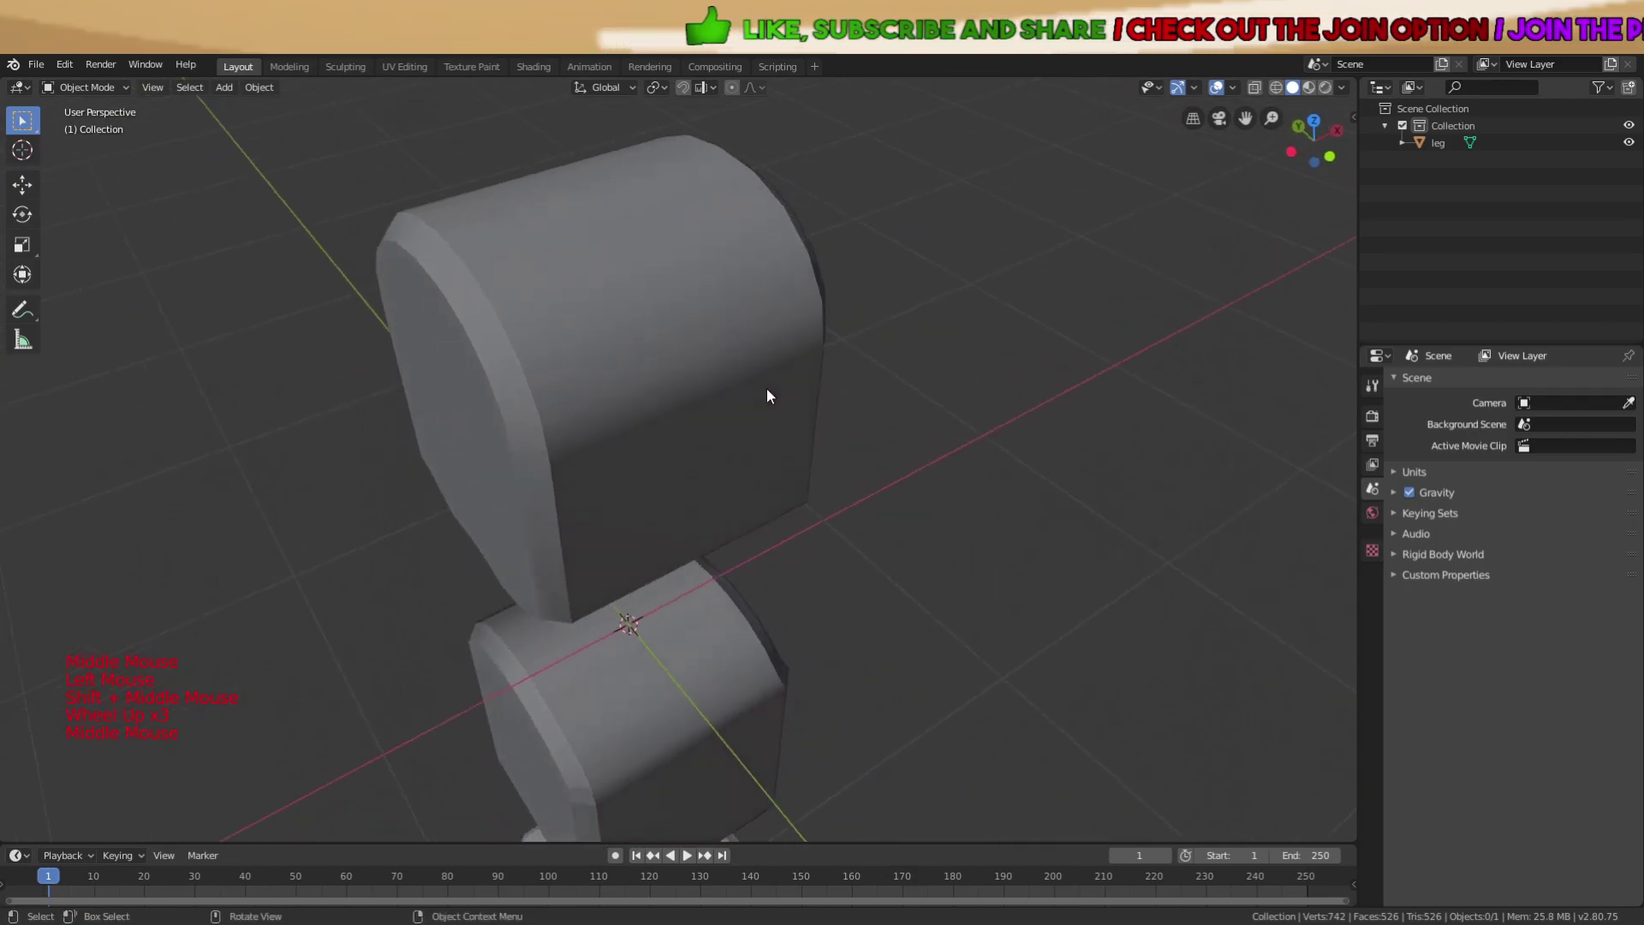
key("shift+a")
mouse_move(767, 390)
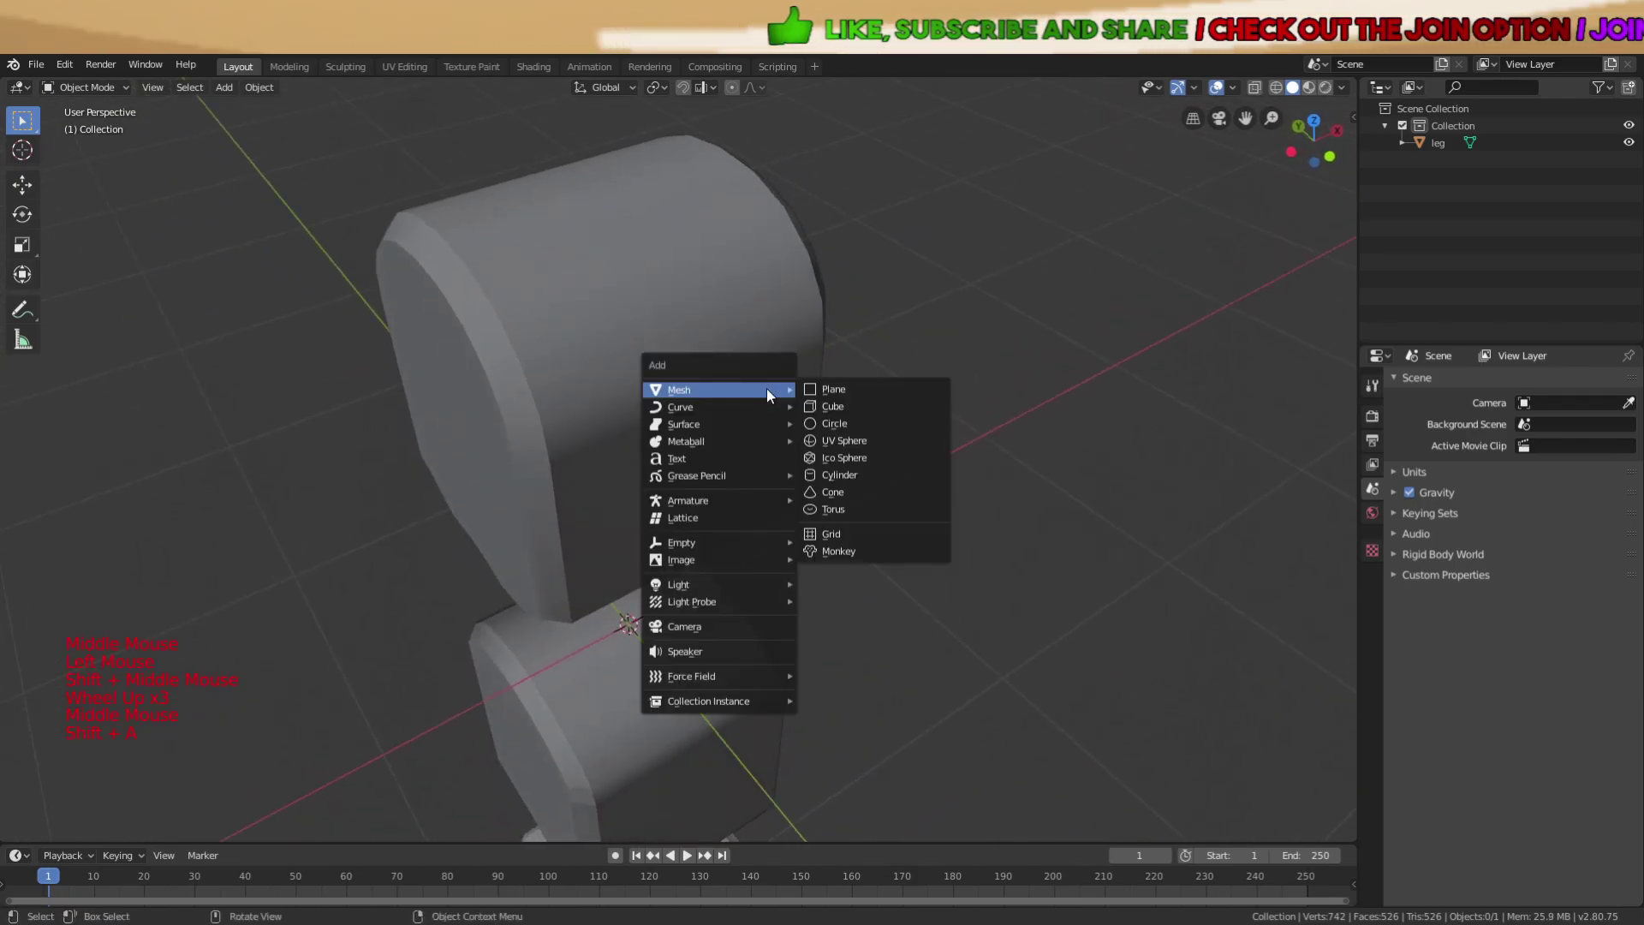
left_click(840, 387)
scroll(805, 415, "down", 2)
middle_click_drag(789, 428, 758, 360)
key("g")
key("z")
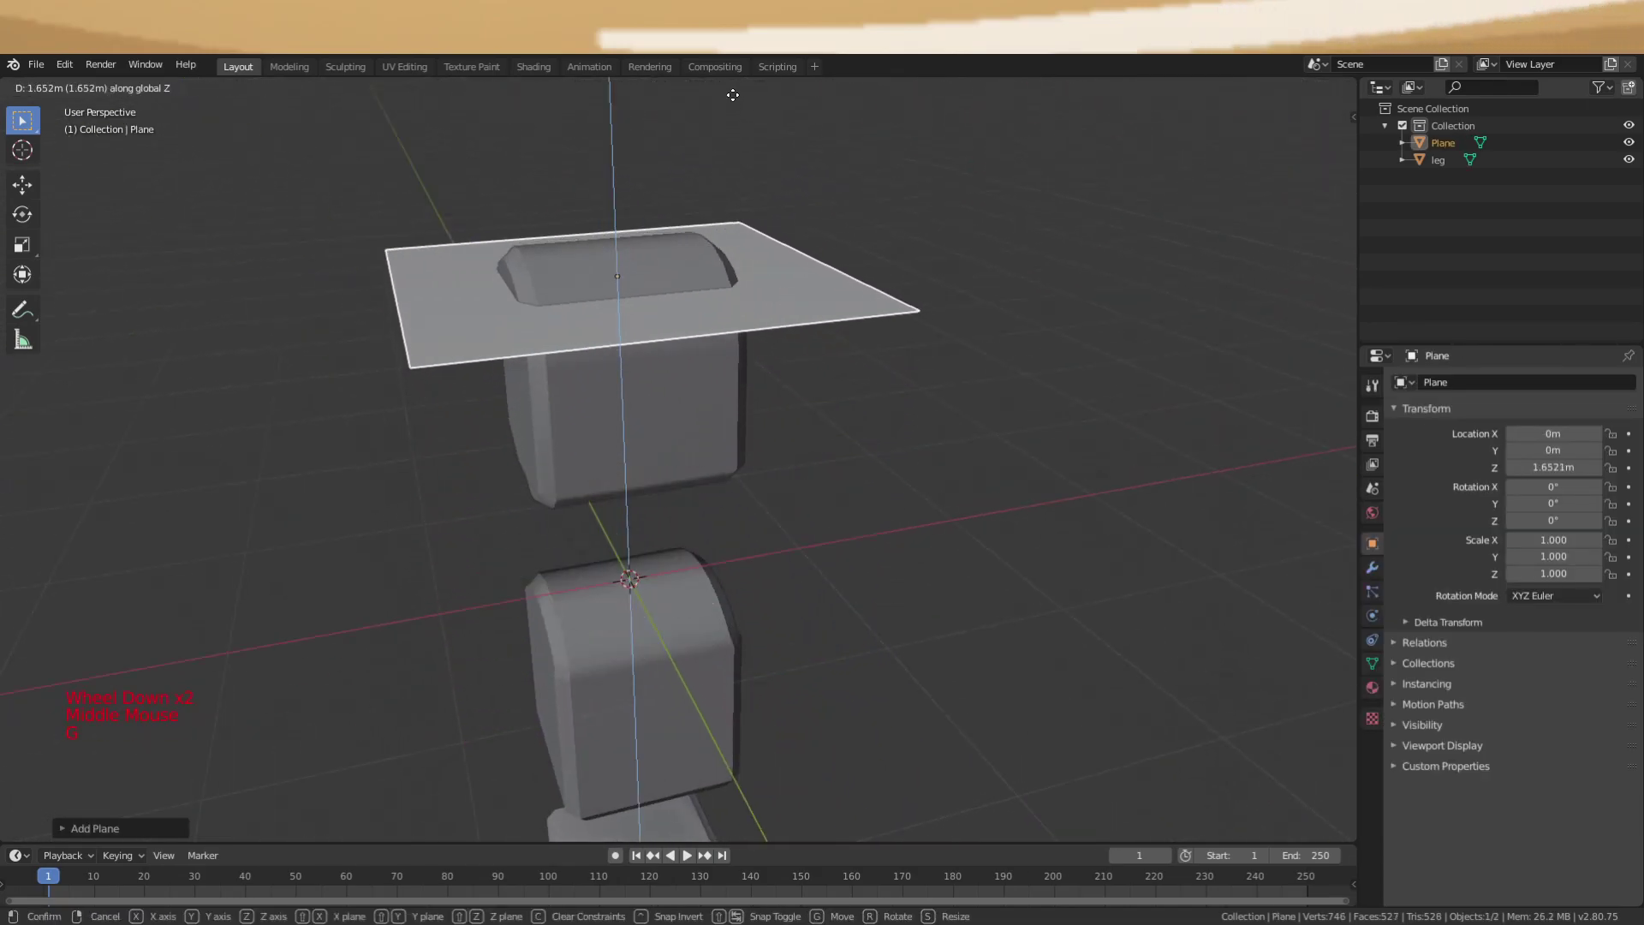
left_click(662, 920)
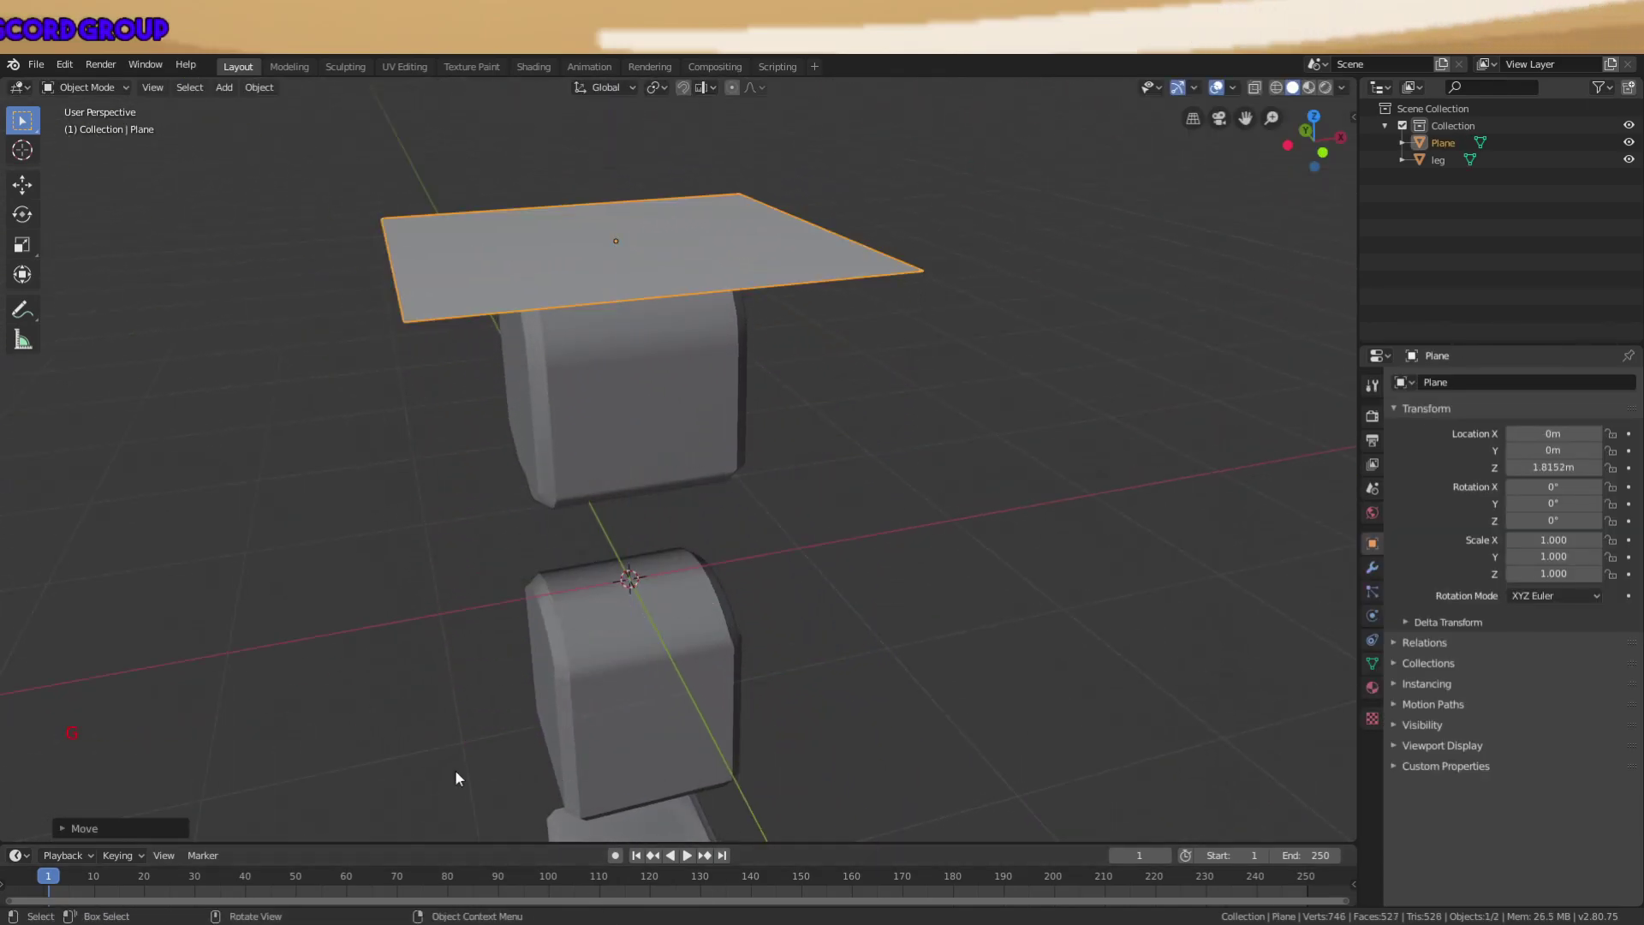
Scale the plane along X to about 0.443 to match the upper leg's width.
middle_click_drag(550, 516, 724, 360)
scroll(727, 536, "up", 2)
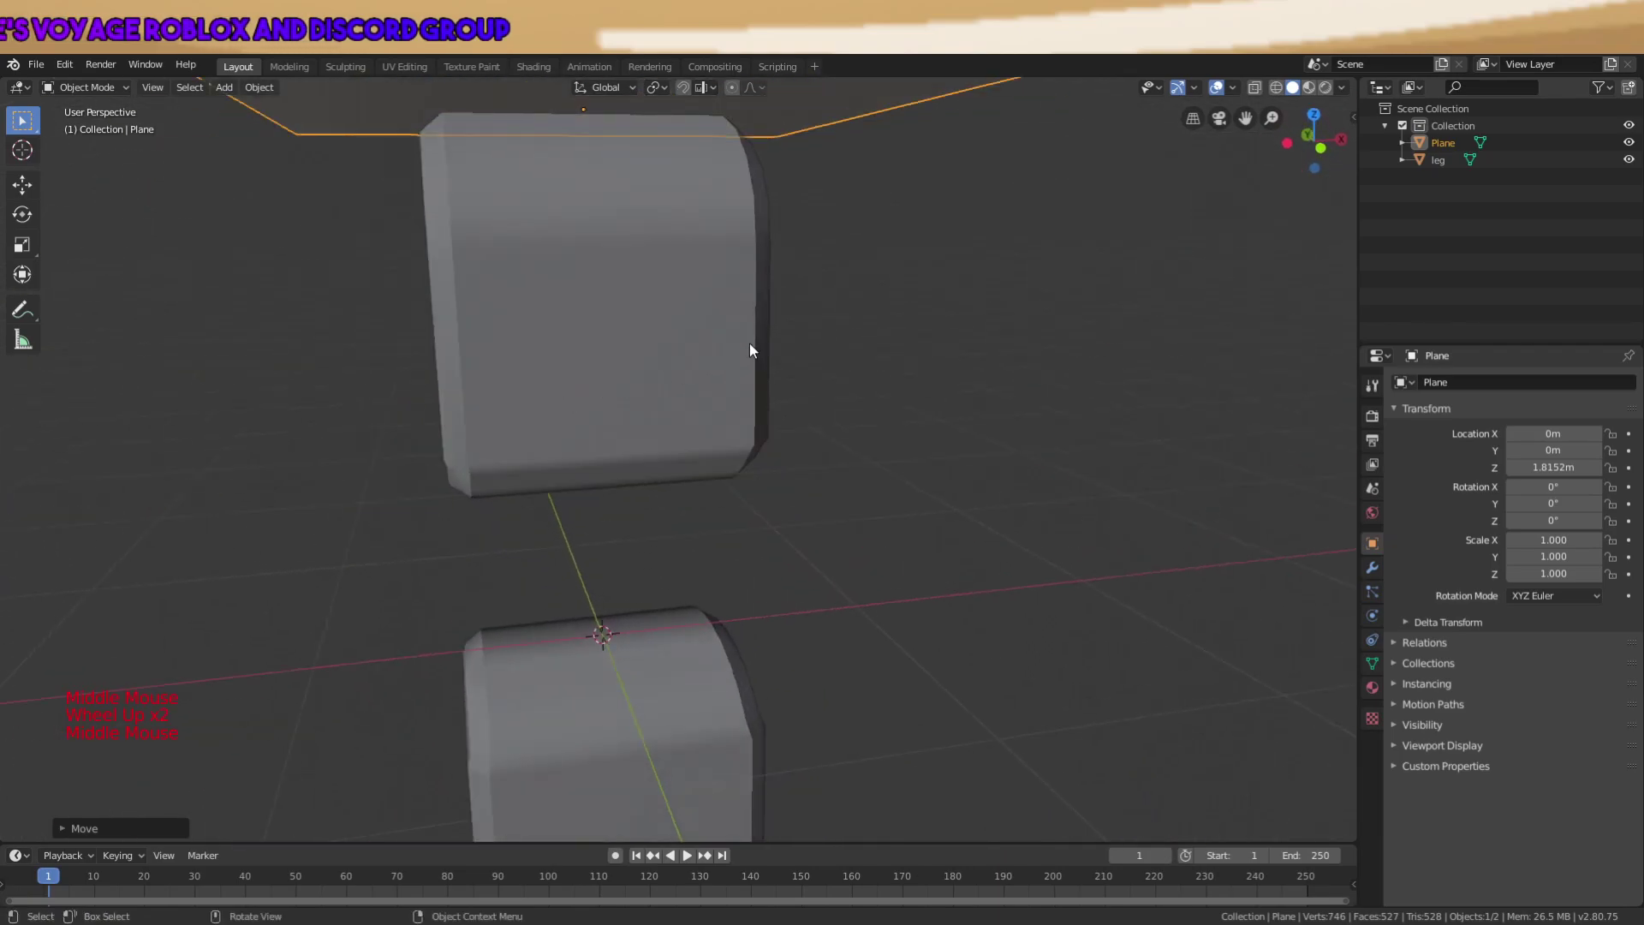
key("s")
key("x")
left_click(628, 238)
Lower the plane to about 1.804 m in Z, close against the top of the upper leg.
middle_click_drag(628, 238, 810, 461)
scroll(820, 331, "up", 1)
scroll(697, 496, "up", 1)
scroll(785, 418, "up", 2)
key("g")
middle_click(804, 426)
left_click(804, 447)
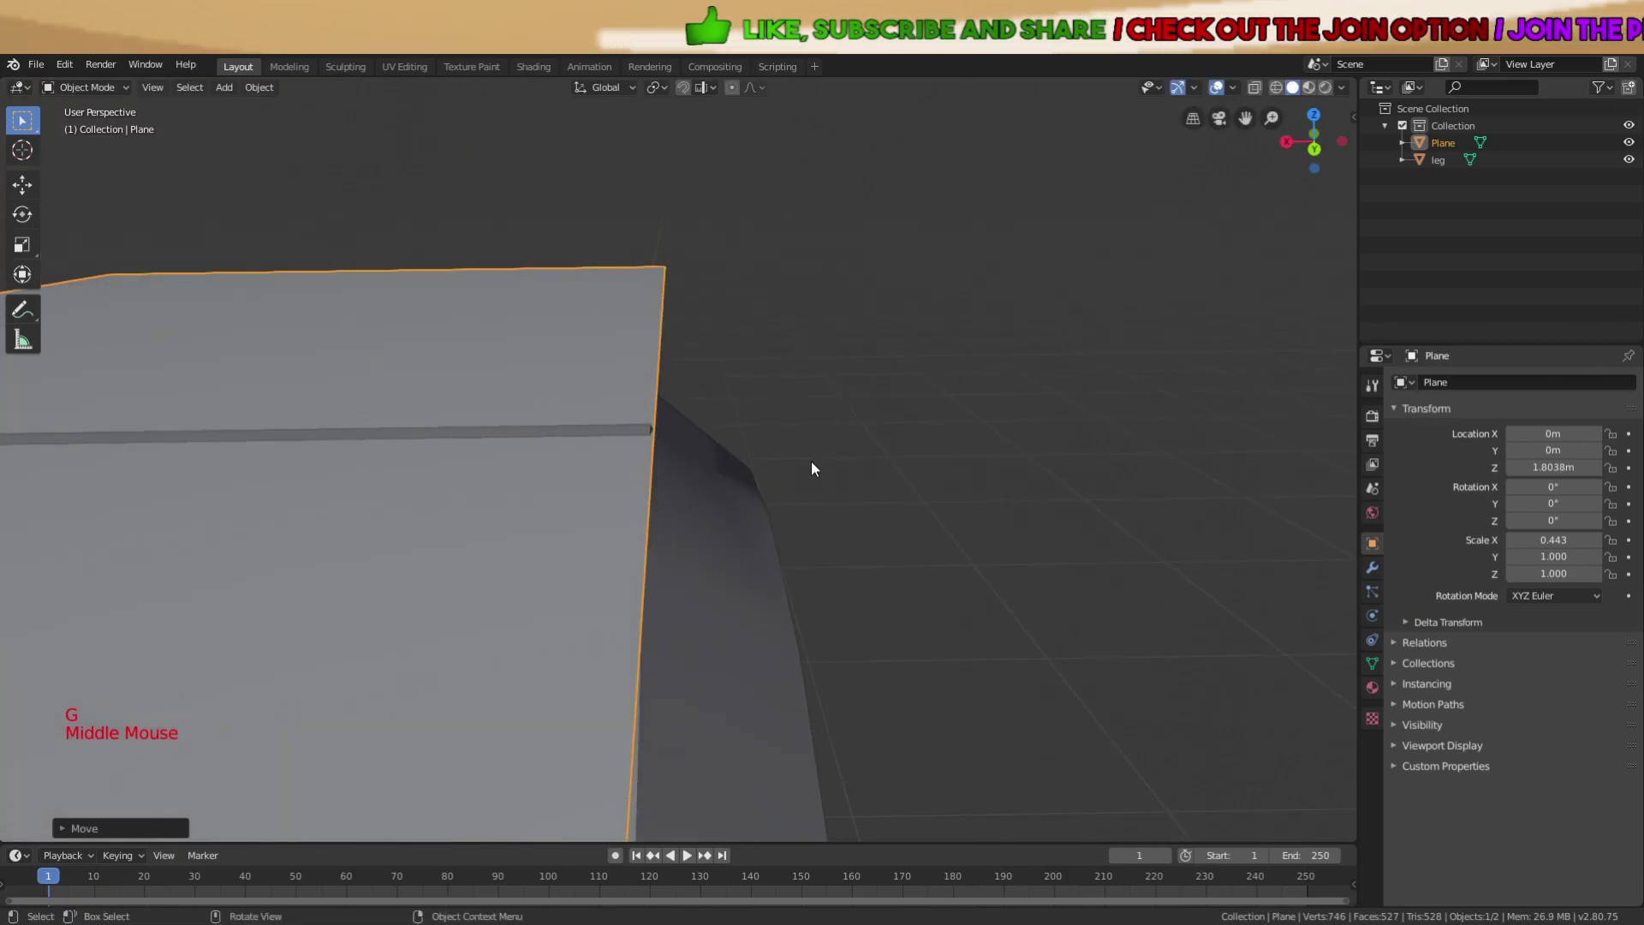
Fine-tune the plane's X scale to about 0.441 and its height to about 1.806 m along Z.
key("s")
key("x")
left_click(806, 461)
key("g")
key("z")
middle_click(807, 460)
left_click(809, 458)
Add a loop cut across the middle of the plane in Edit Mode, dividing its long direction in two.
scroll(770, 463, "down", 4)
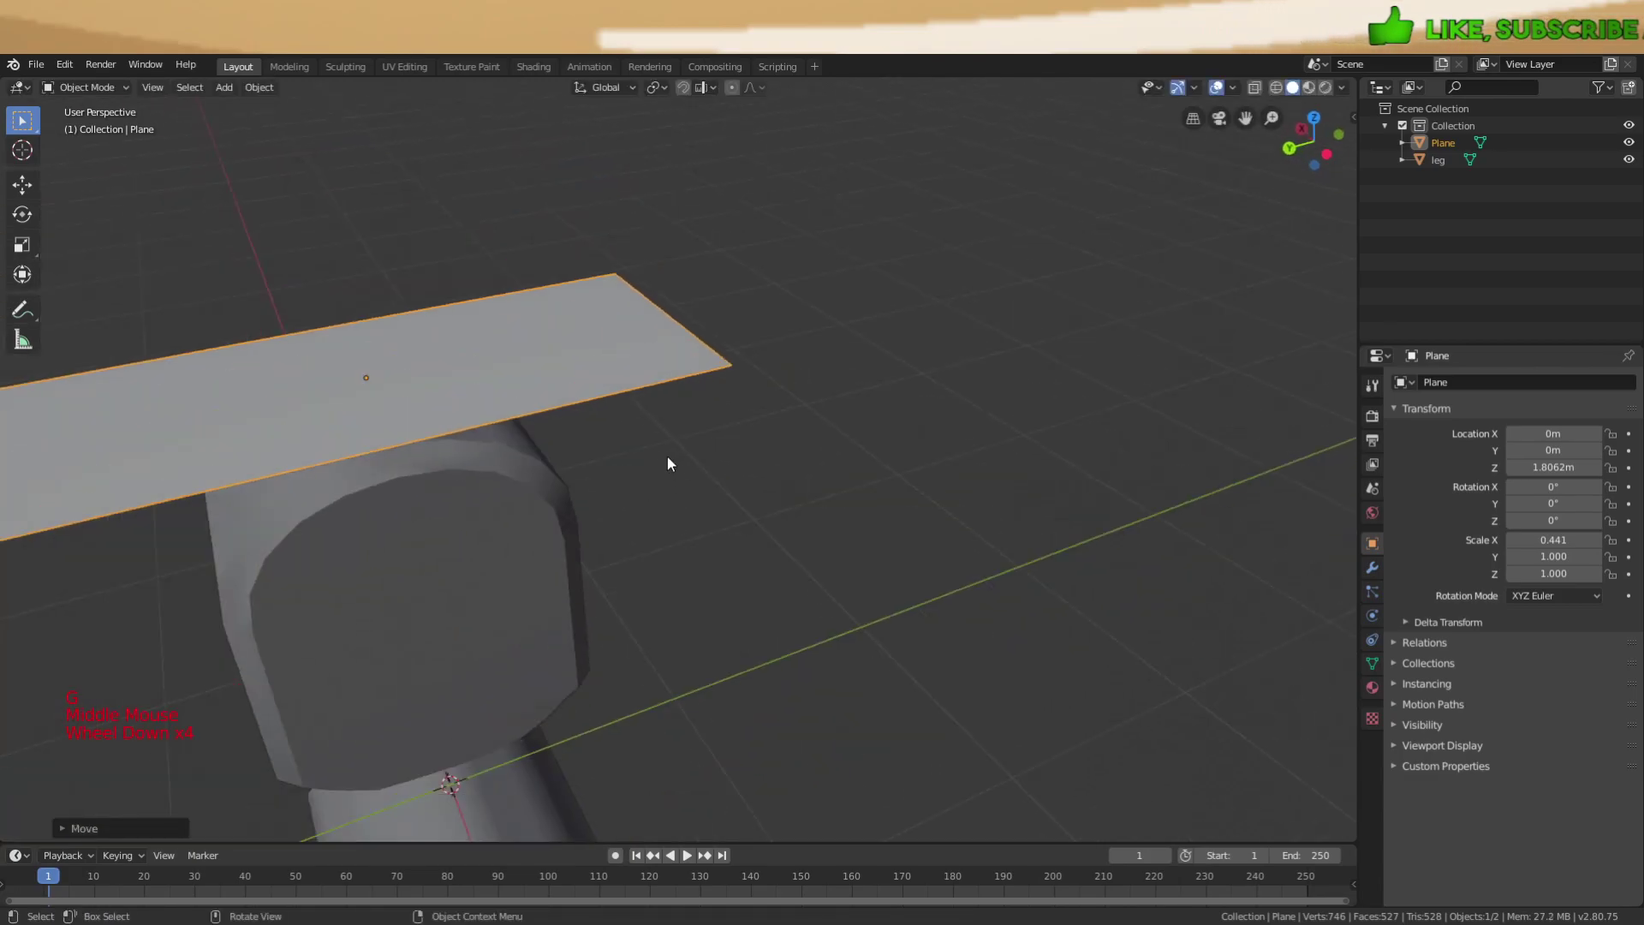
middle_click_drag(692, 414, 928, 430, "shift")
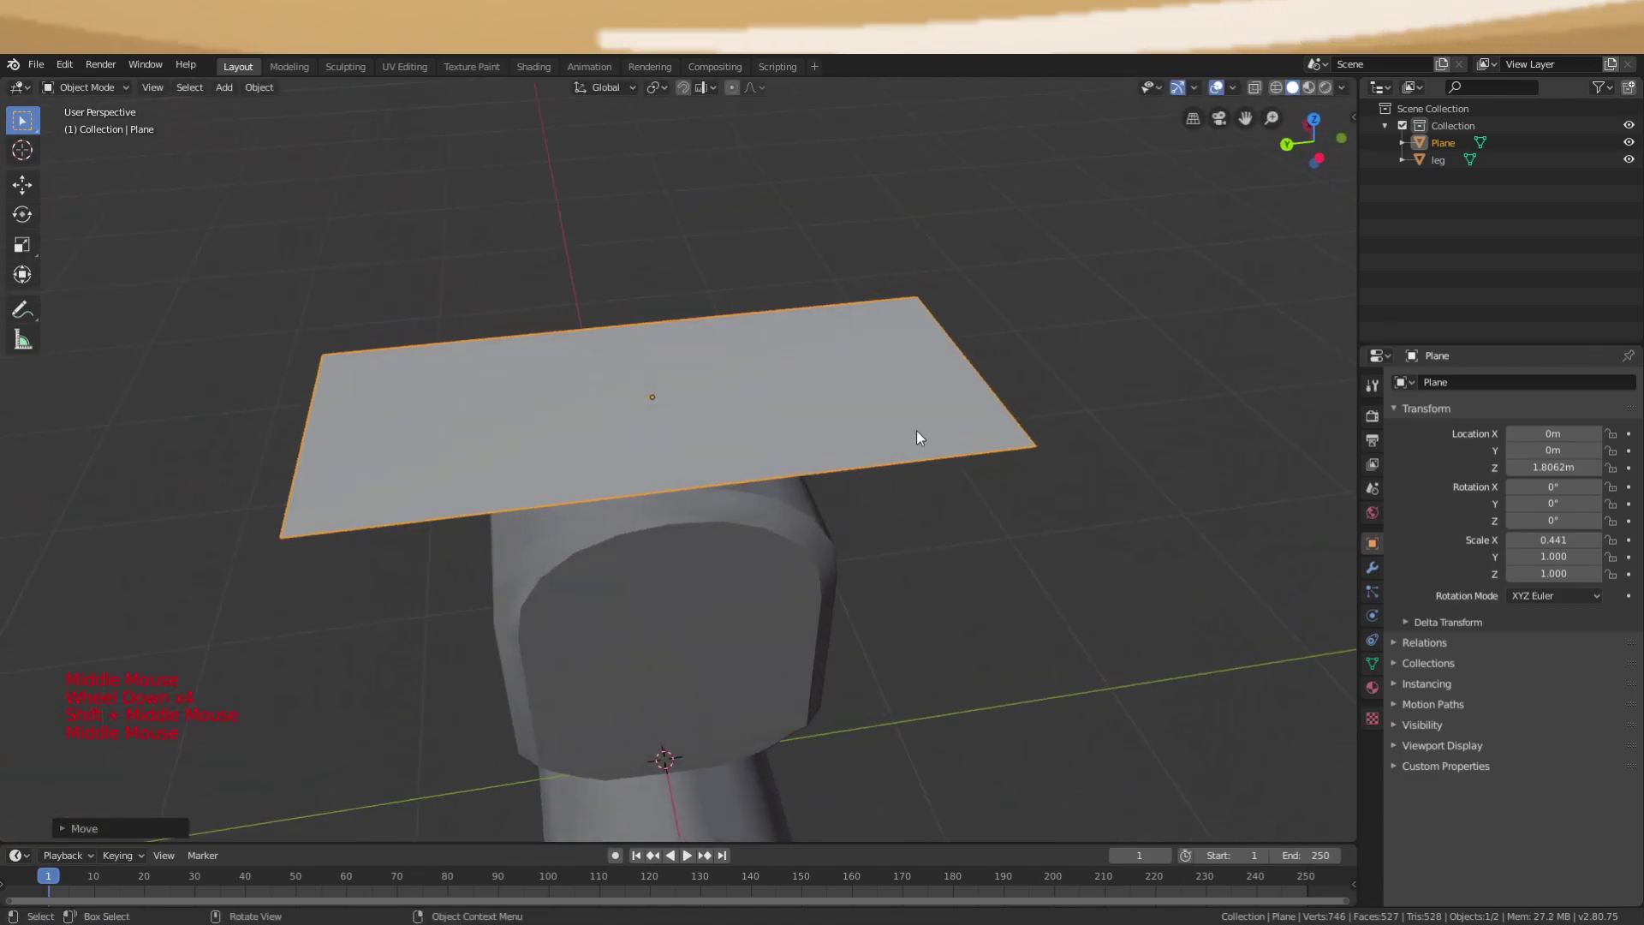
key("Tab")
key("a")
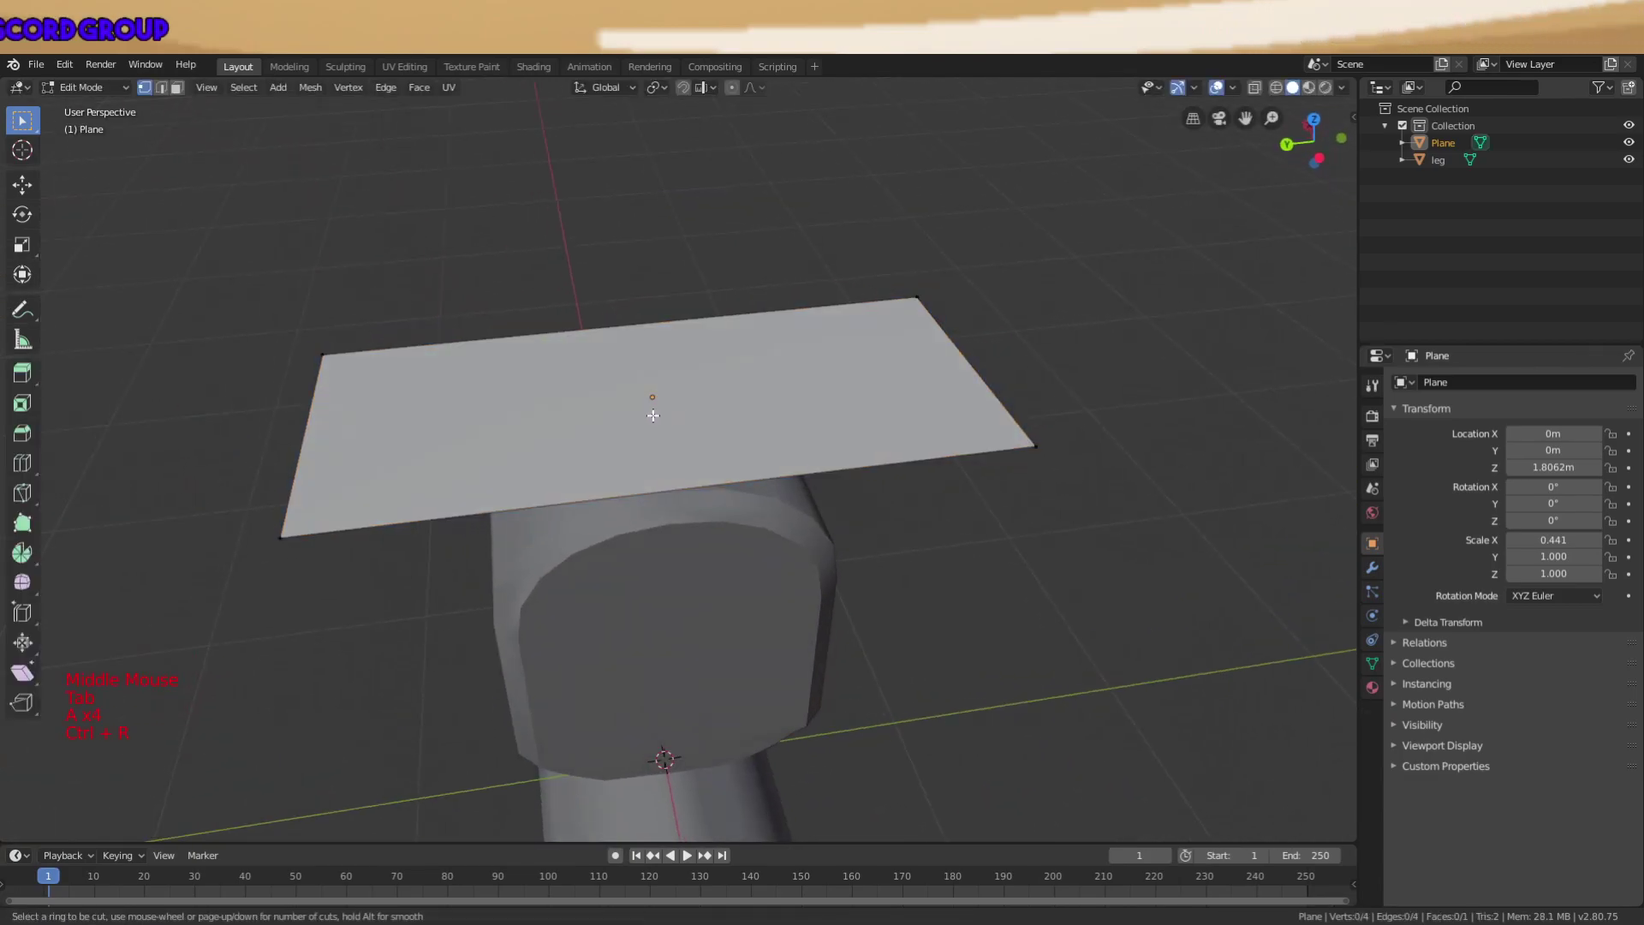
key("Tab")
Move the plane's whole mesh along Y in Edit Mode to line its centre edge up with the upper leg's peak.
middle_click_drag(790, 430, 774, 387)
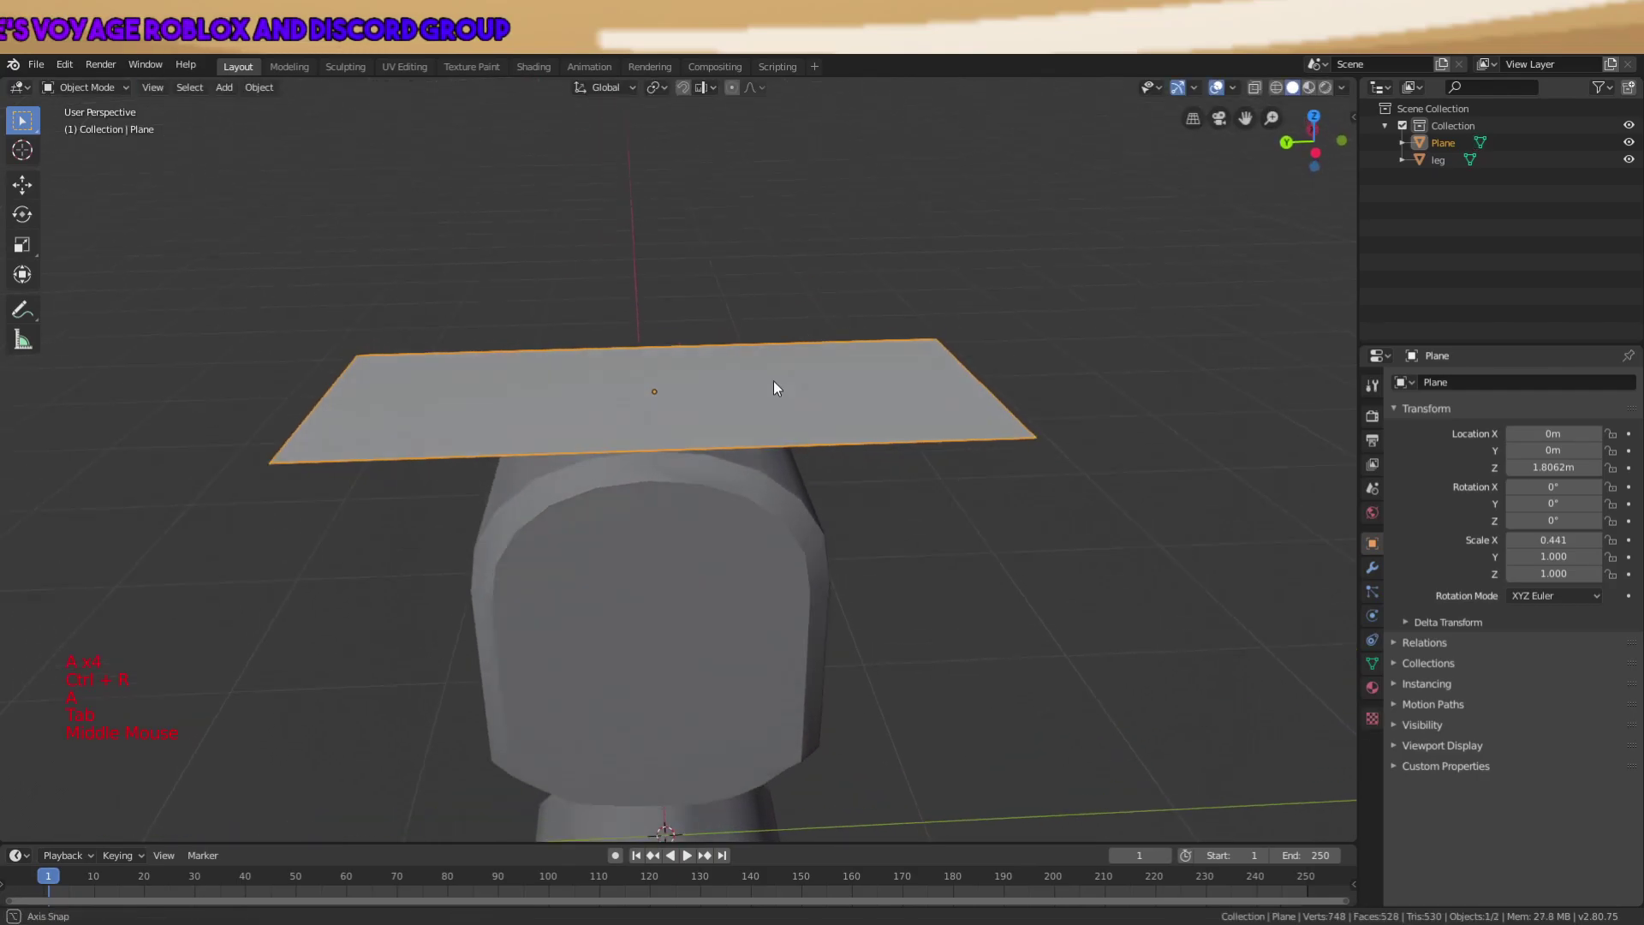
scroll(771, 377, "up", 3)
key("Tab")
scroll(785, 365, "up", 1)
scroll(786, 366, "up", 1)
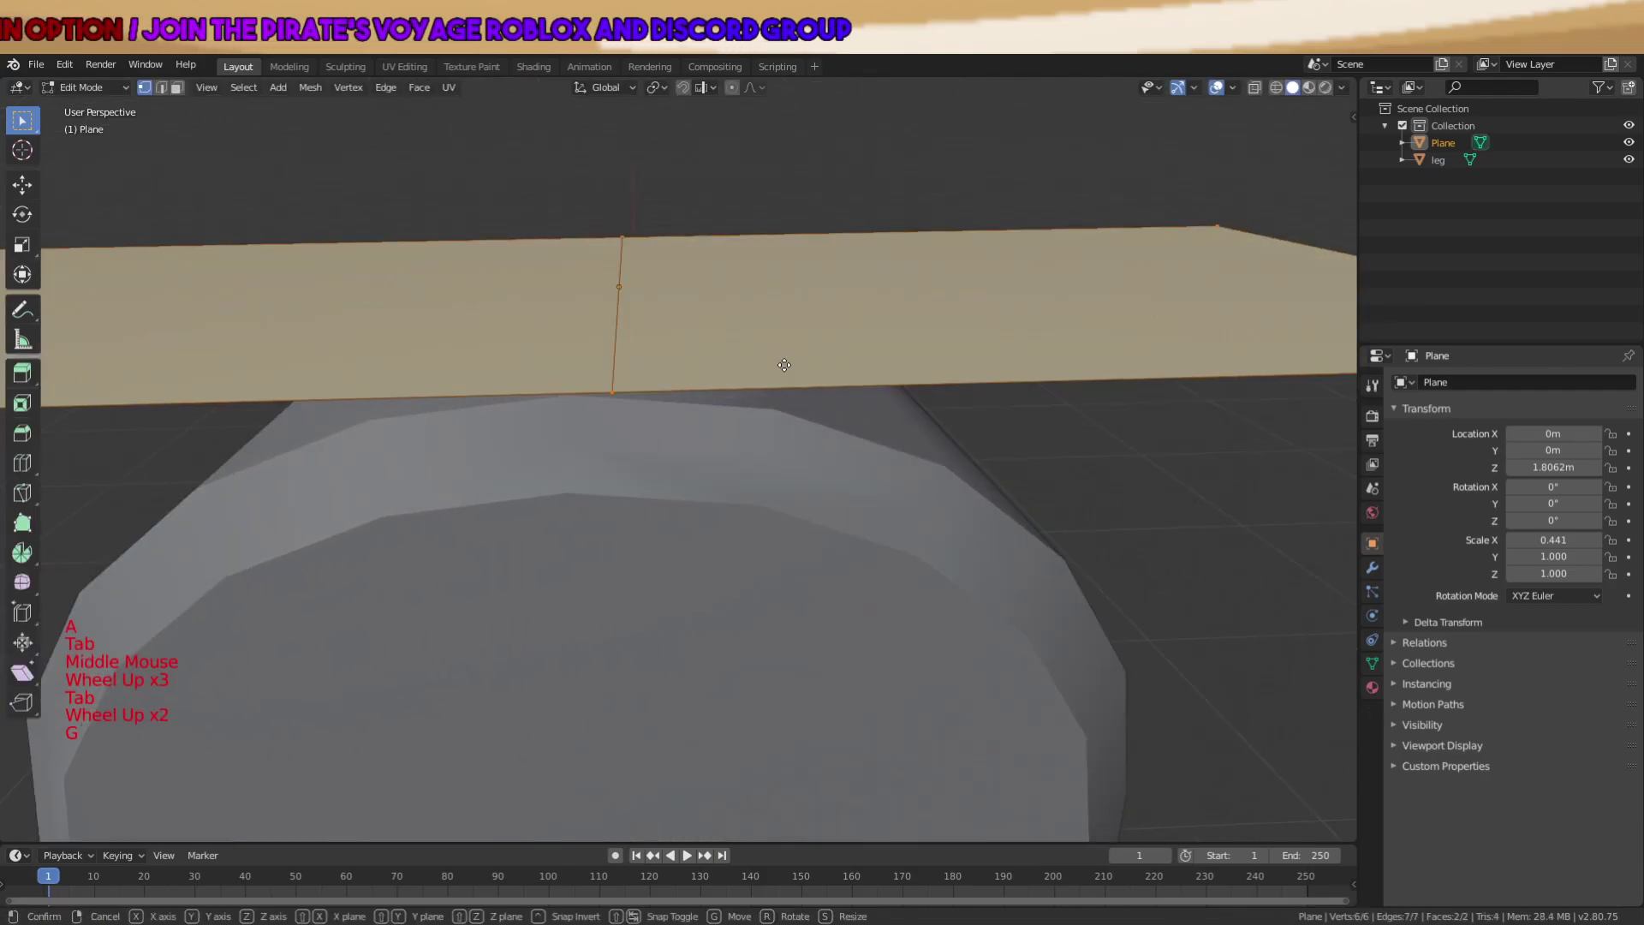
key("g")
key("y")
left_click(755, 358)
Delete the vertices at both outer ends of the plane, keeping only its centre edge.
scroll(753, 364, "down", 5)
key("a")
scroll(787, 376, "down", 1)
key("a")
key("a")
key("c")
left_click_drag(954, 445, 876, 343)
left_click_drag(400, 377, 359, 448)
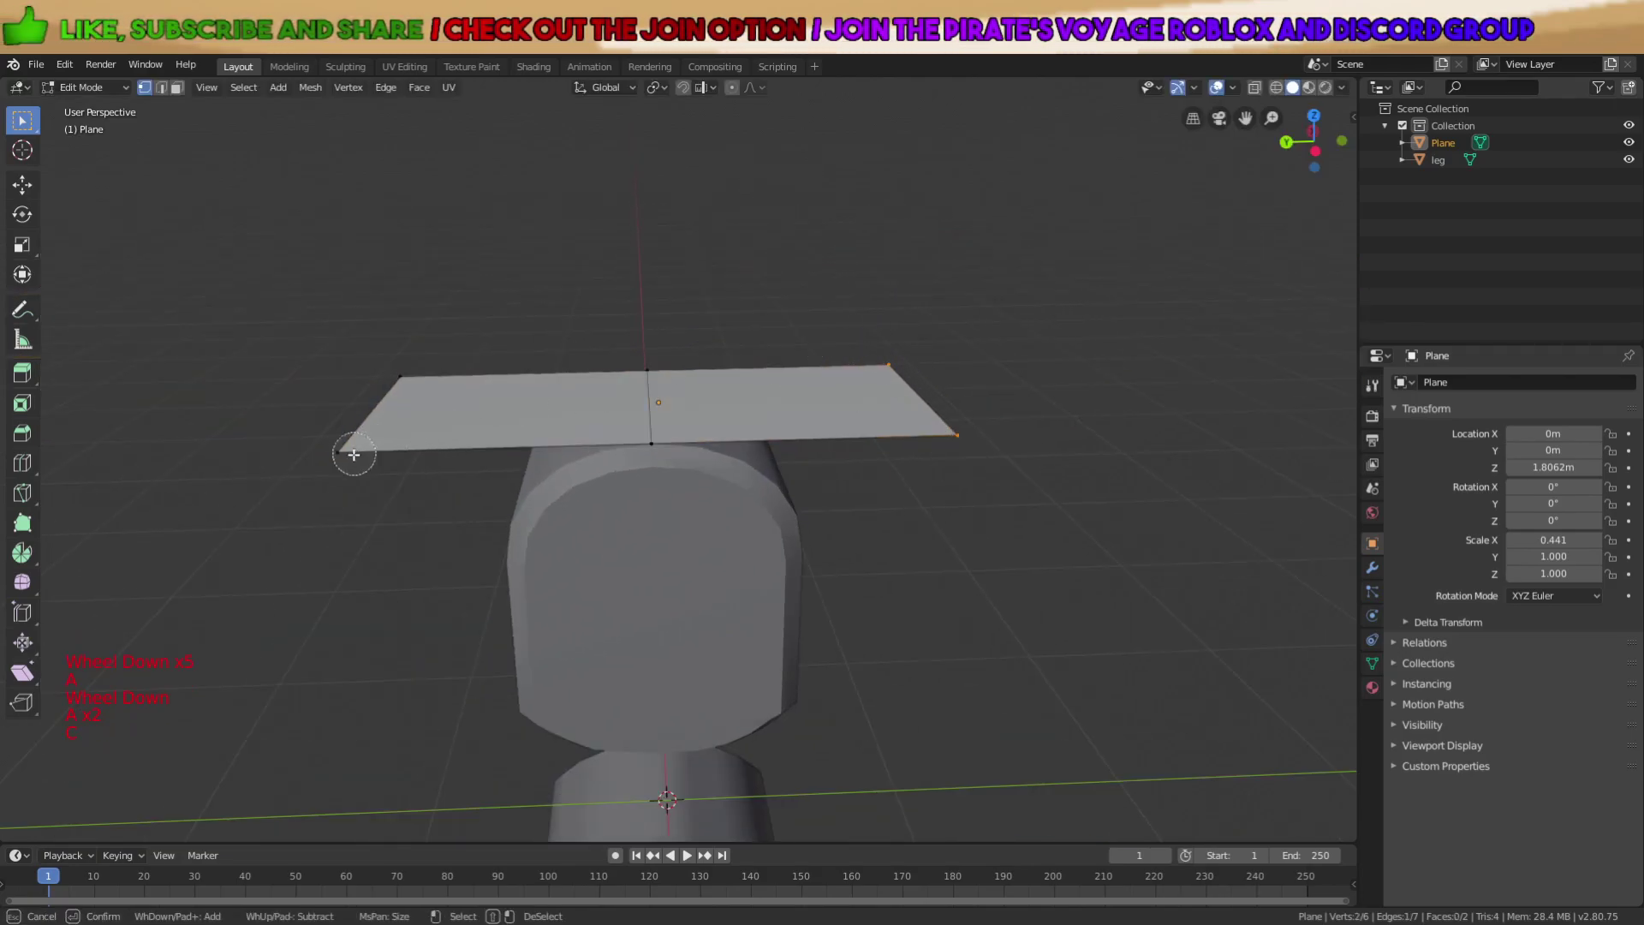
key("Escape")
key("x")
left_click(411, 355)
Move one end vertex of the remaining edge along X to meet the upper leg's bevelled rim.
middle_click_drag(772, 392, 693, 392)
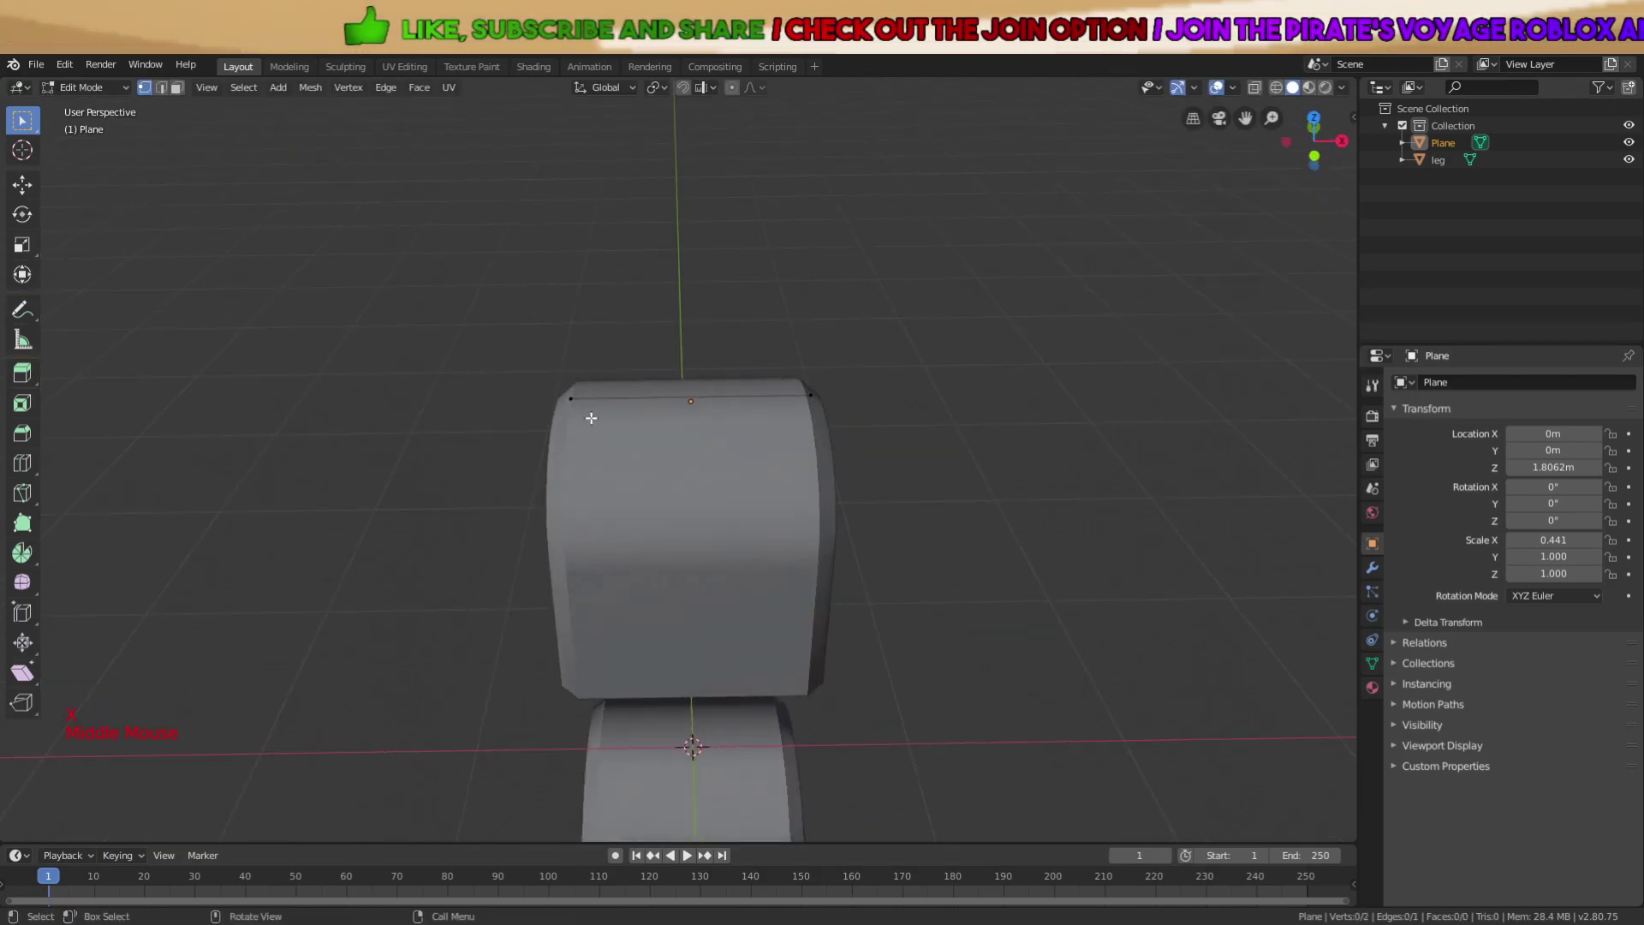
scroll(822, 390, "up", 2)
left_click(884, 370)
middle_click_drag(885, 370, 749, 465, "shift")
scroll(900, 433, "up", 4)
scroll(929, 441, "up", 2)
key("g")
key("x")
left_click(742, 455)
Split the edge at its midpoint with a loop cut and delete one end vertex, keeping only half of the edge.
scroll(693, 544, "down", 4)
key("a")
key("a")
key("a")
middle_click_drag(693, 545, 789, 523)
scroll(682, 522, "down", 5)
key("Tab")
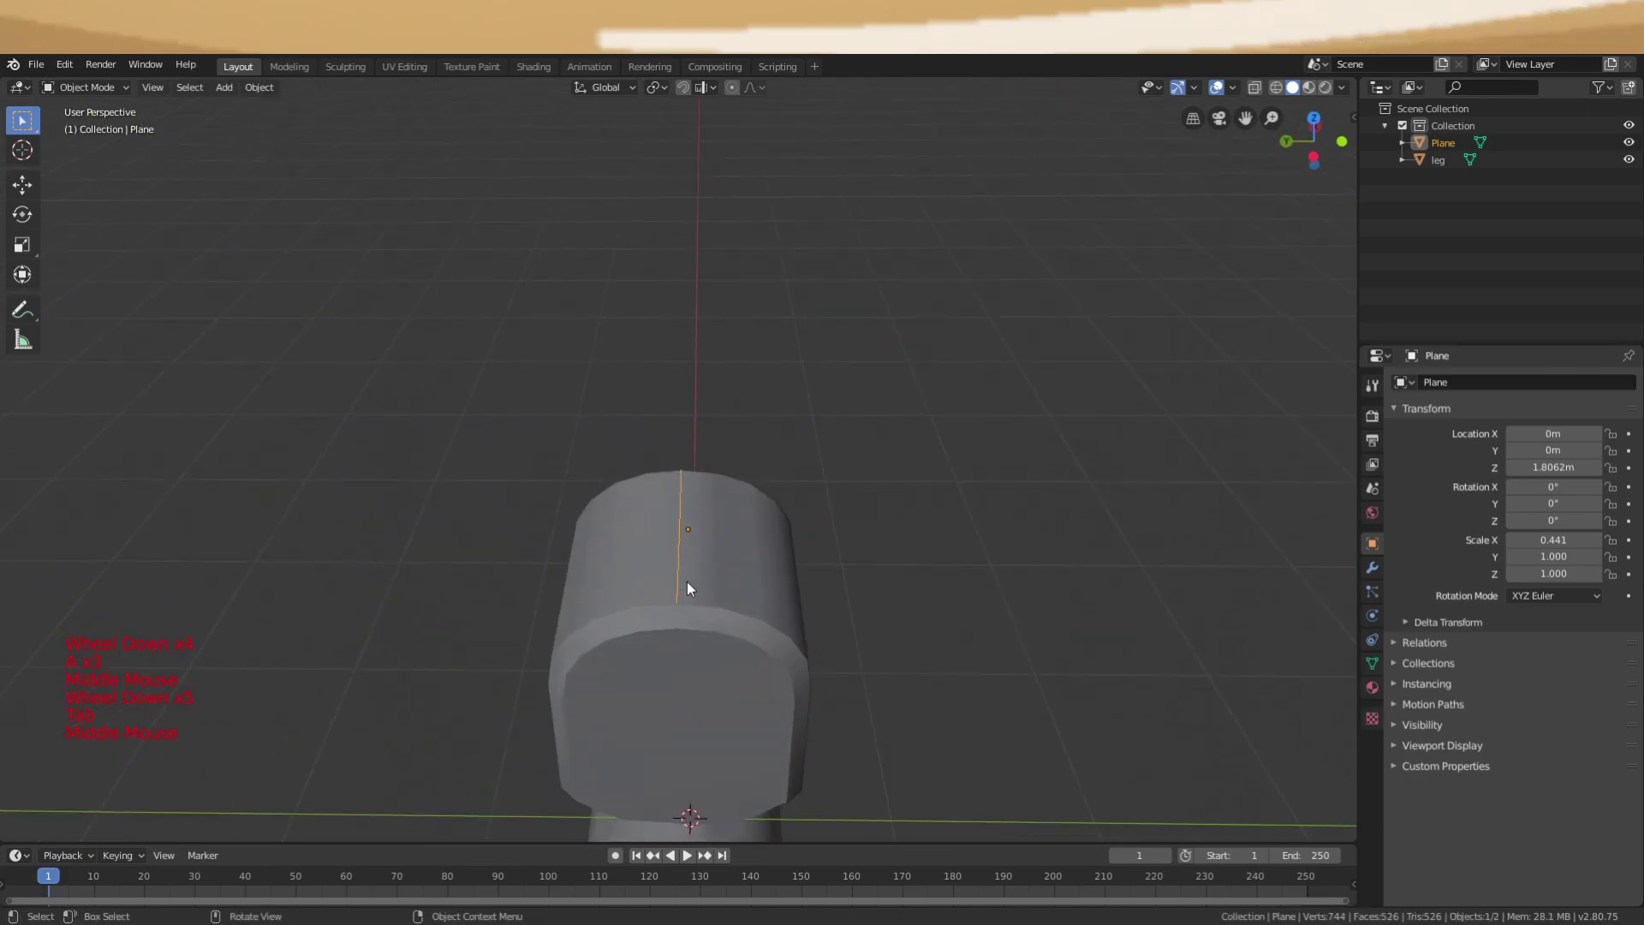
key("Tab")
scroll(682, 585, "up", 1)
middle_click_drag(682, 585, 602, 569)
key("a")
key("a")
key("a")
scroll(546, 534, "up", 2)
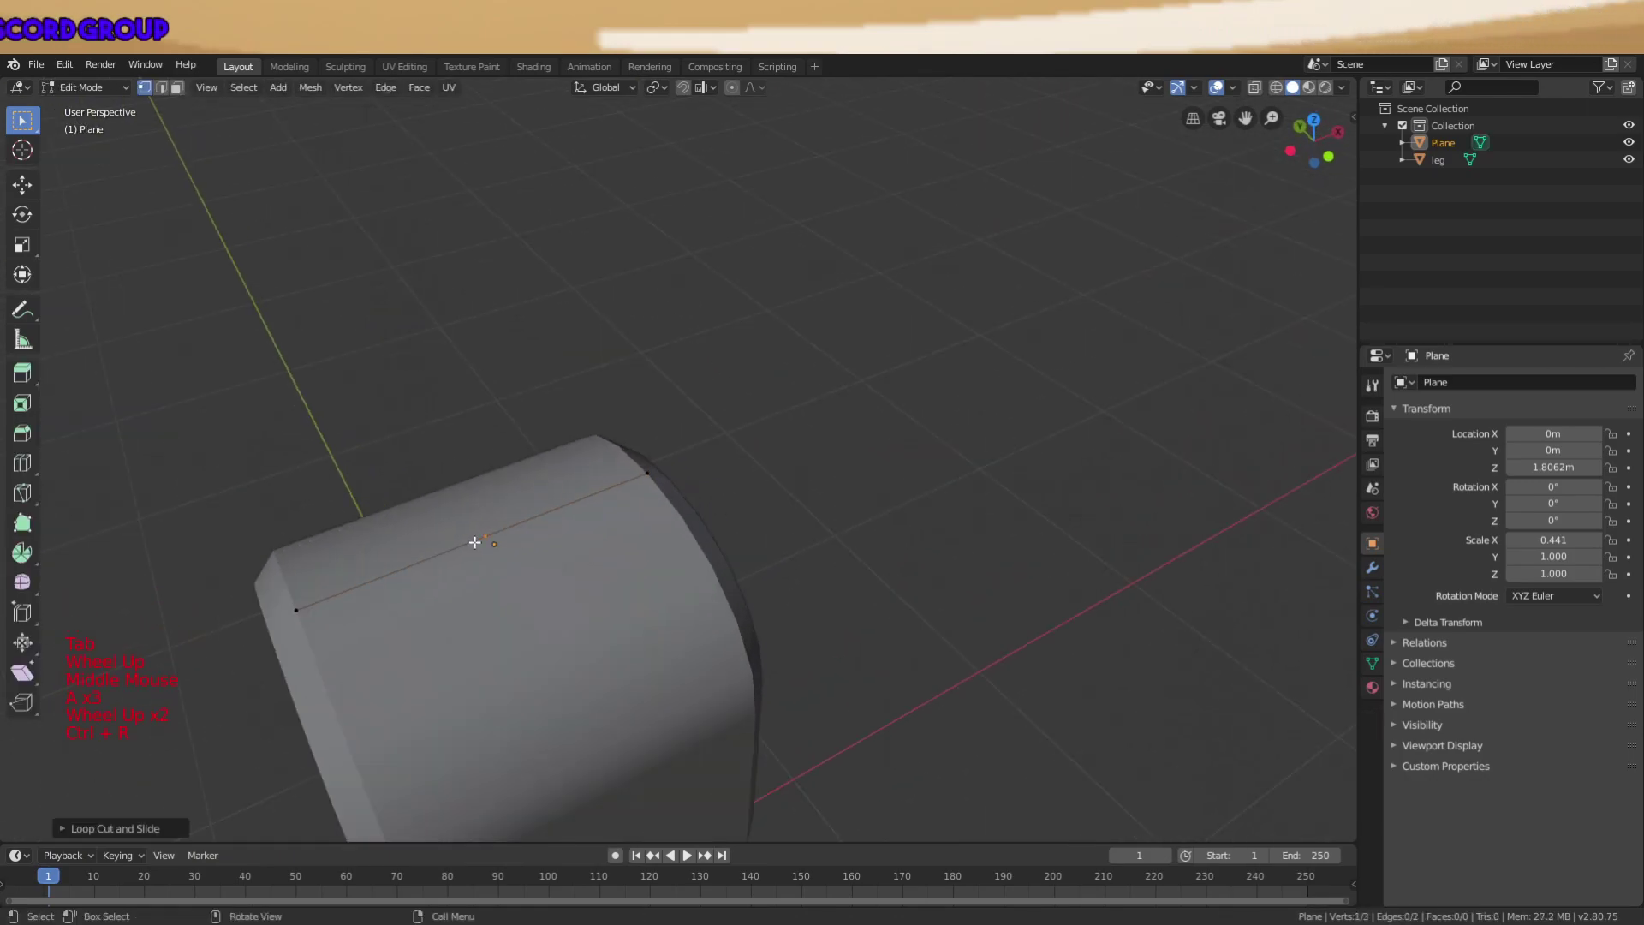
key("x")
left_click(672, 472)
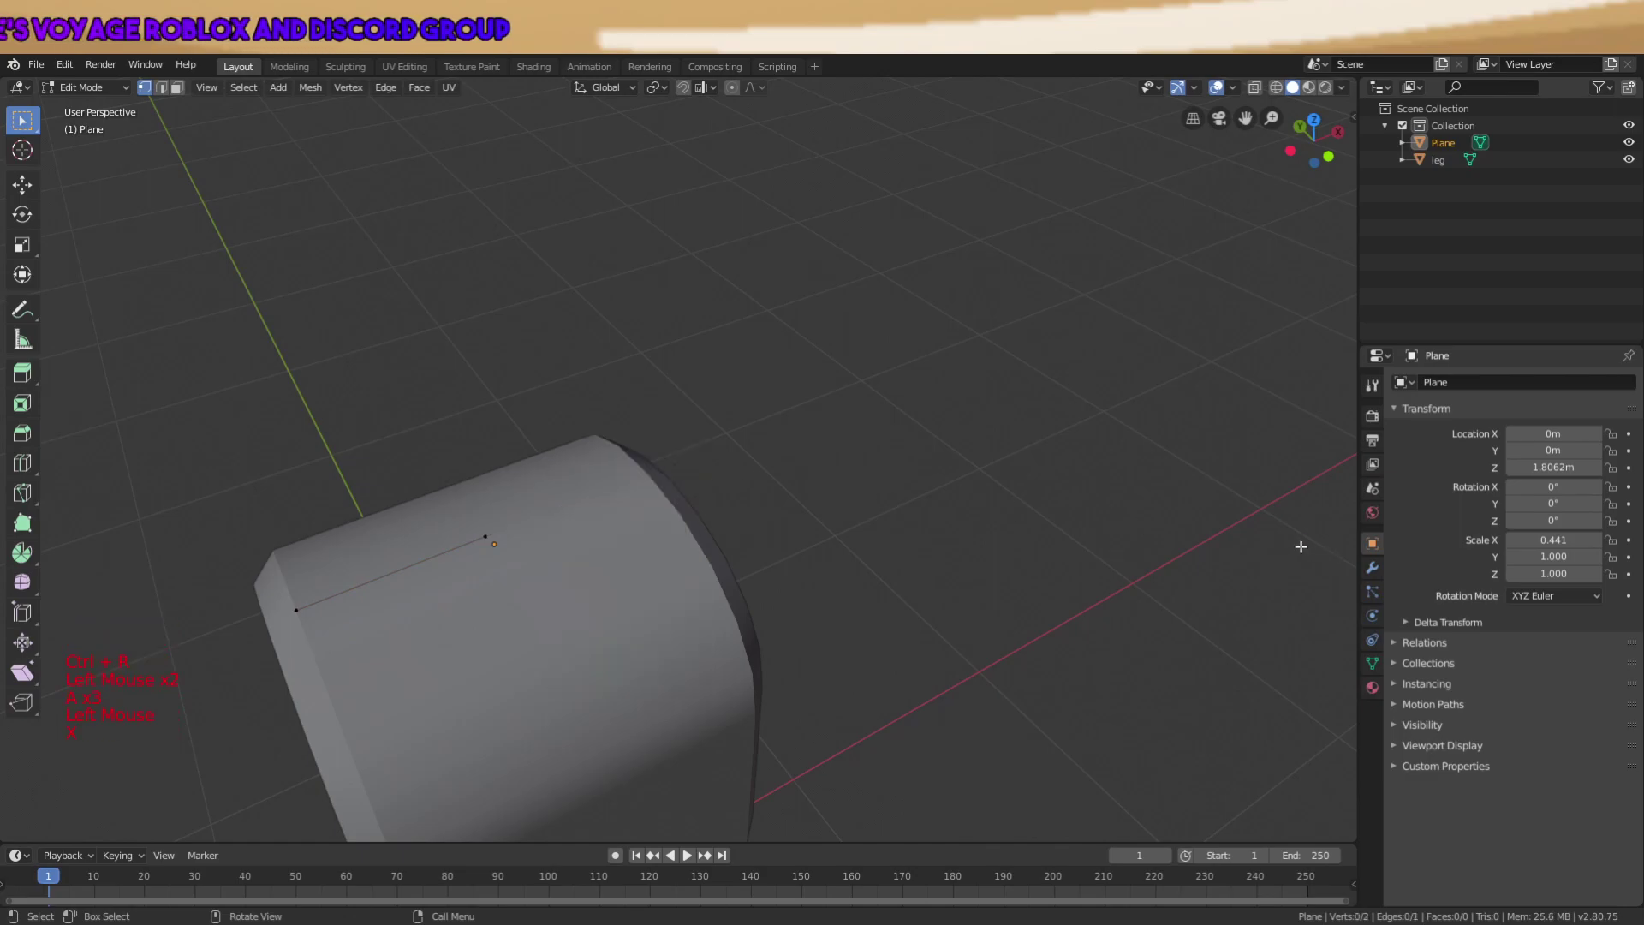
Add a Mirror modifier on the X axis to the plane.
left_click(1372, 567)
scroll(662, 648, "up", 3)
middle_click_drag(662, 648, 608, 539)
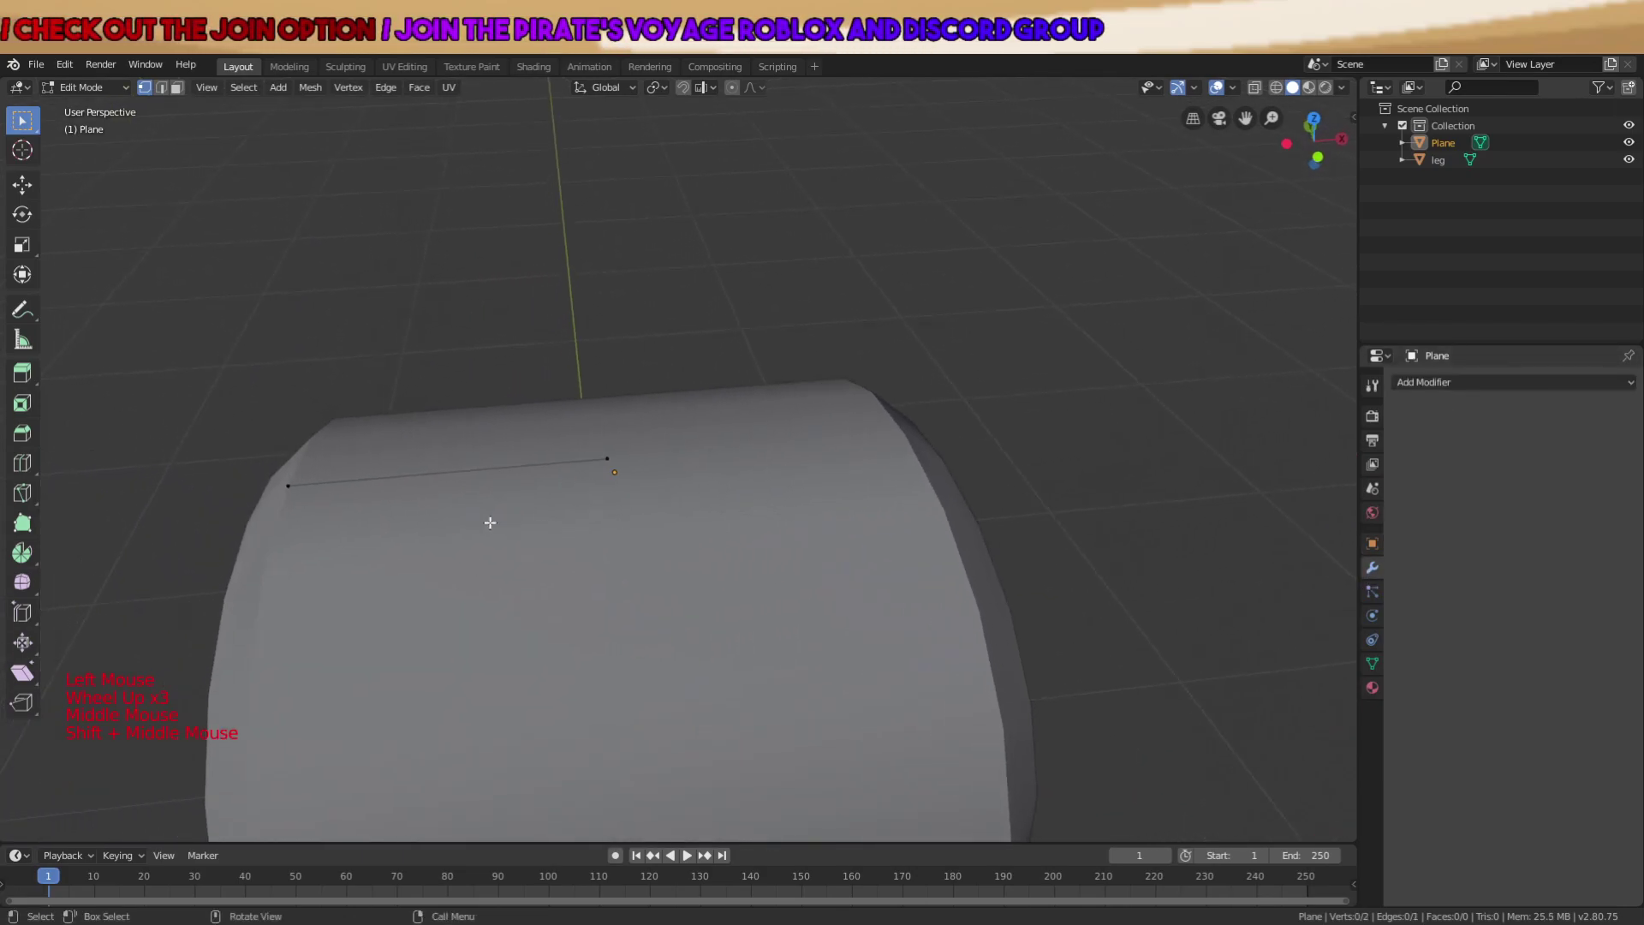
left_click(1507, 382)
left_click(1308, 555)
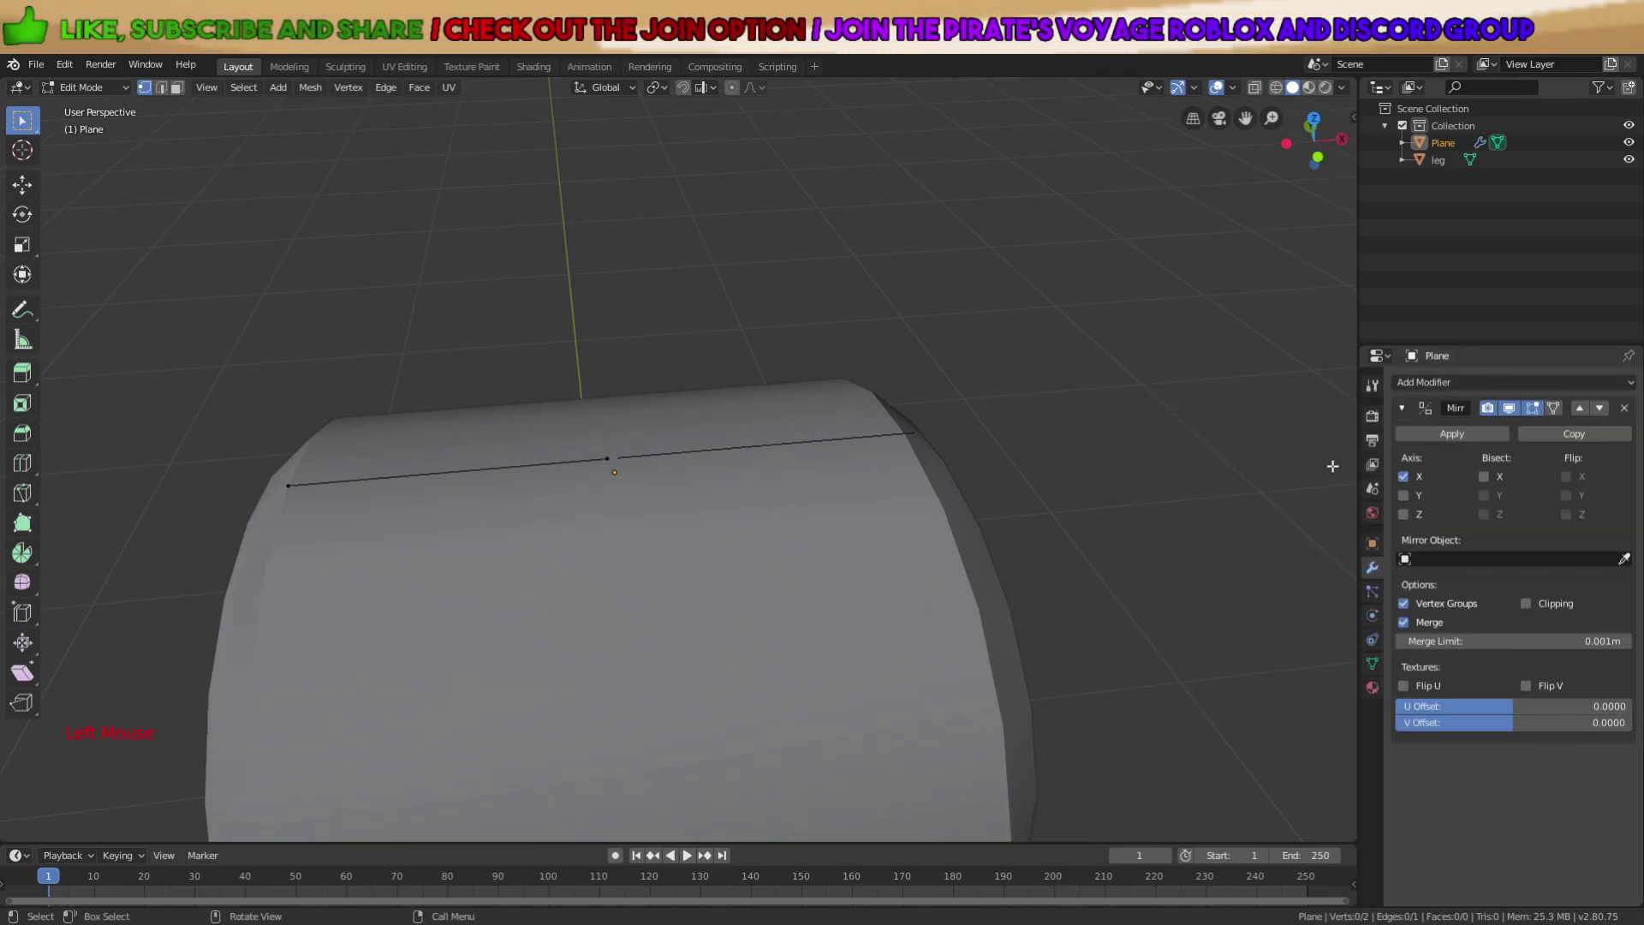
Enable Clipping on the Mirror modifier and move the half edge along X until it joins its mirrored half.
scroll(908, 515, "up", 3)
middle_click_drag(908, 515, 807, 539)
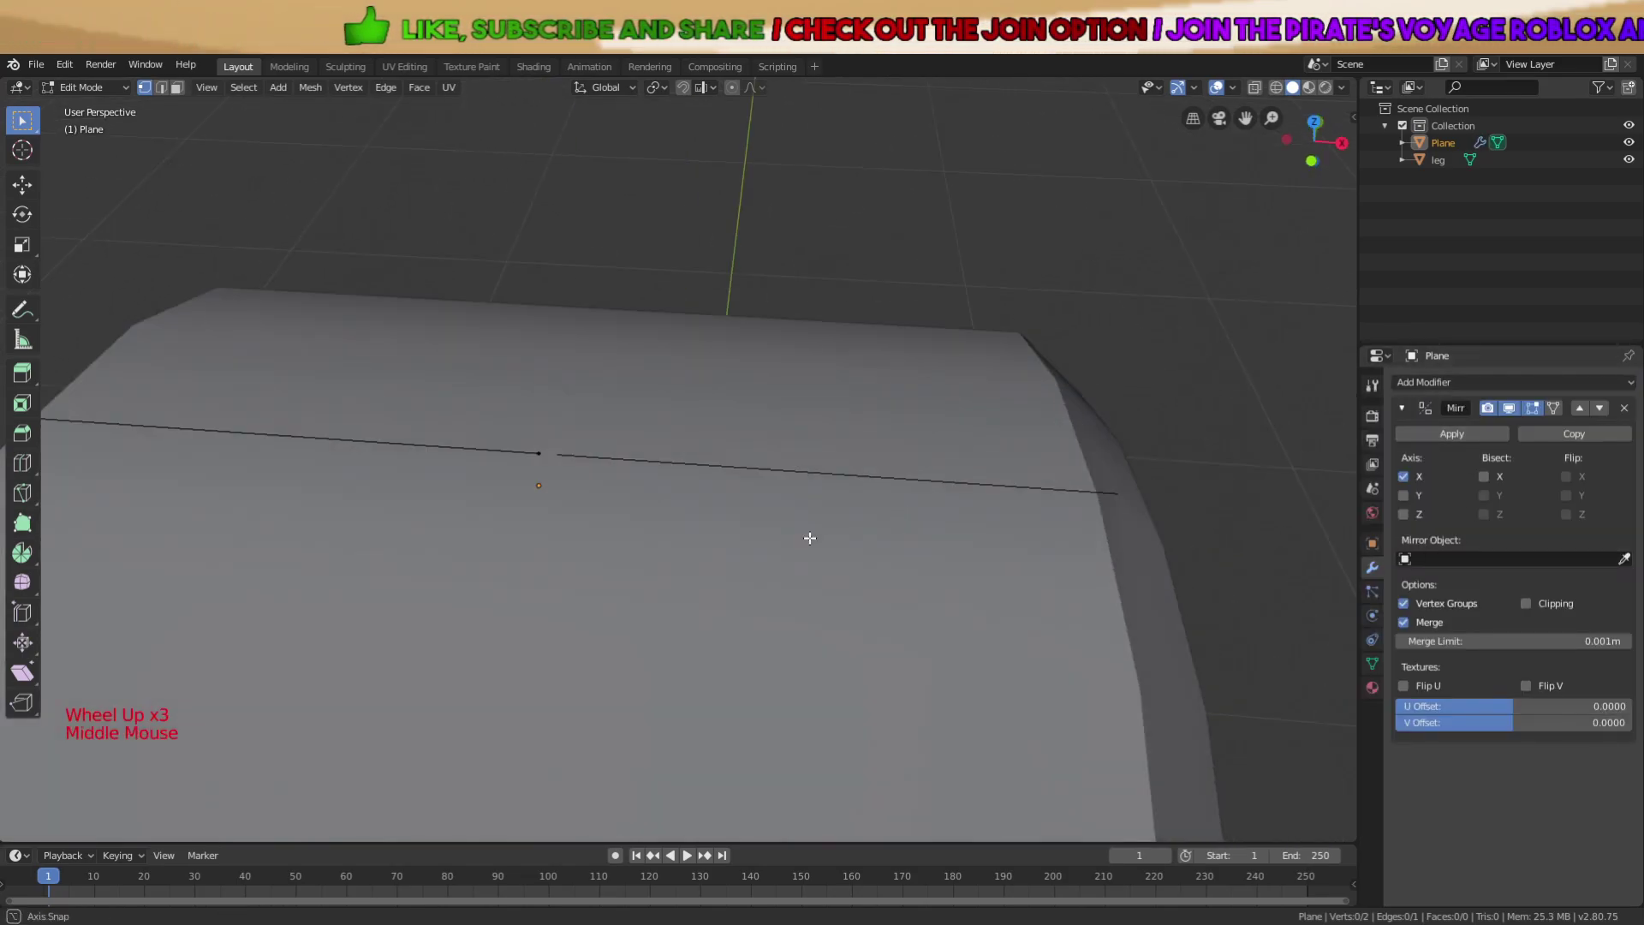
key("a")
mouse_move(777, 485)
middle_mouse_down()
mouse_move(819, 488)
mouse_move(785, 515)
middle_mouse_up()
key("g")
left_click(819, 489)
key("g")
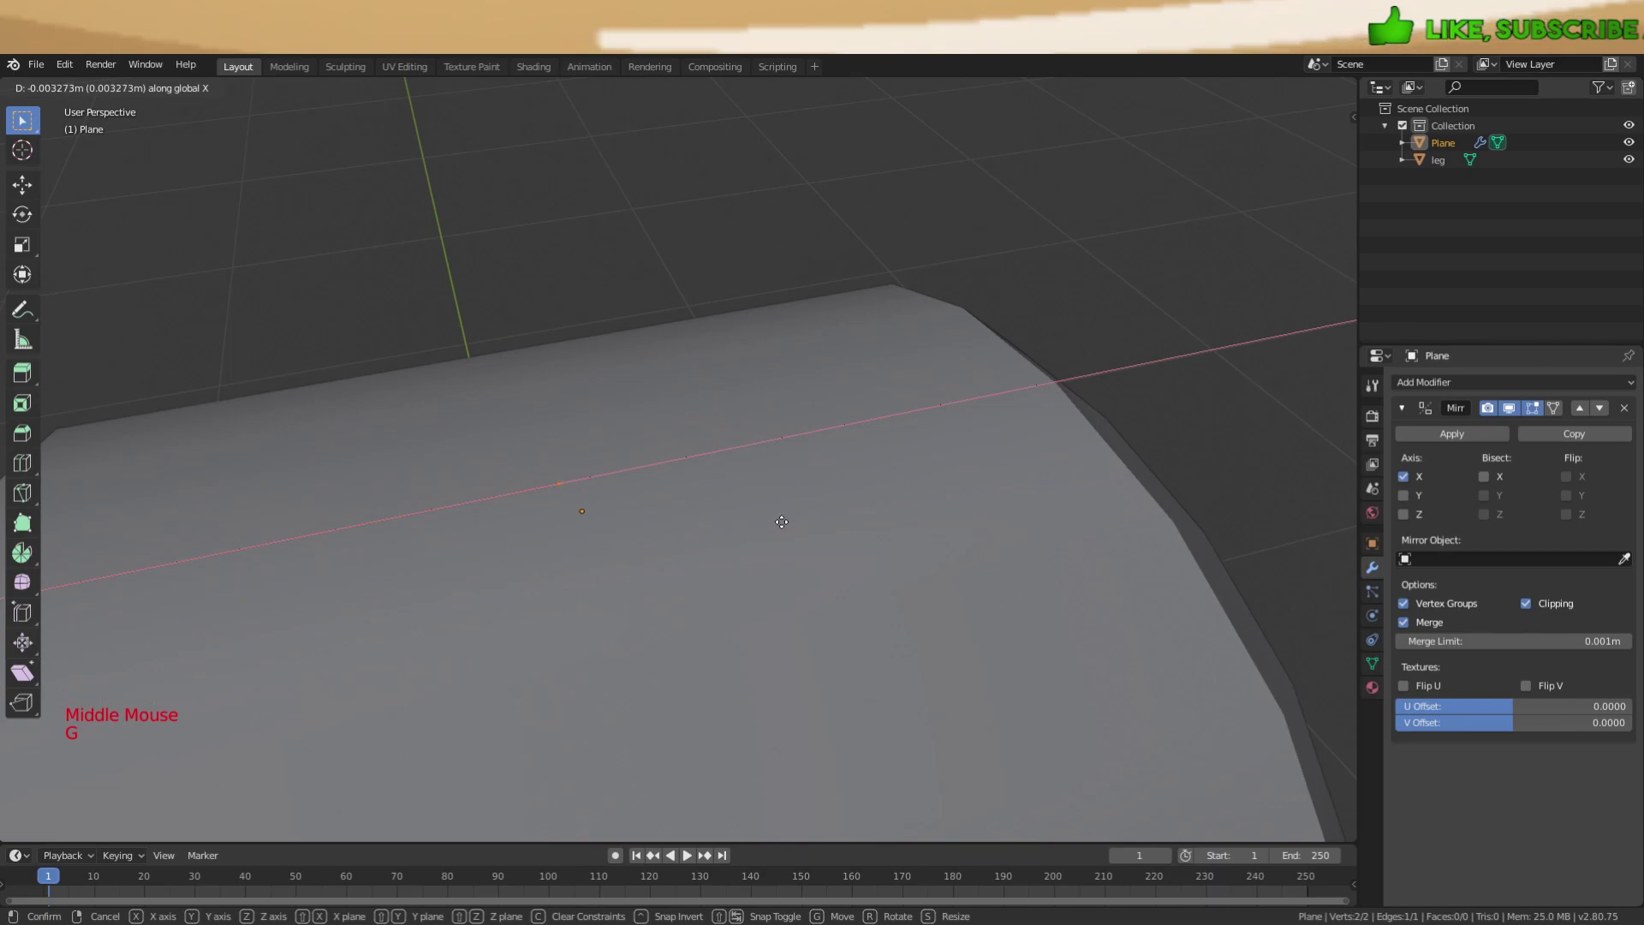
left_click(781, 521)
scroll(781, 522, "down", 4)
scroll(763, 513, "up", 7)
middle_click_drag(763, 510, 781, 508)
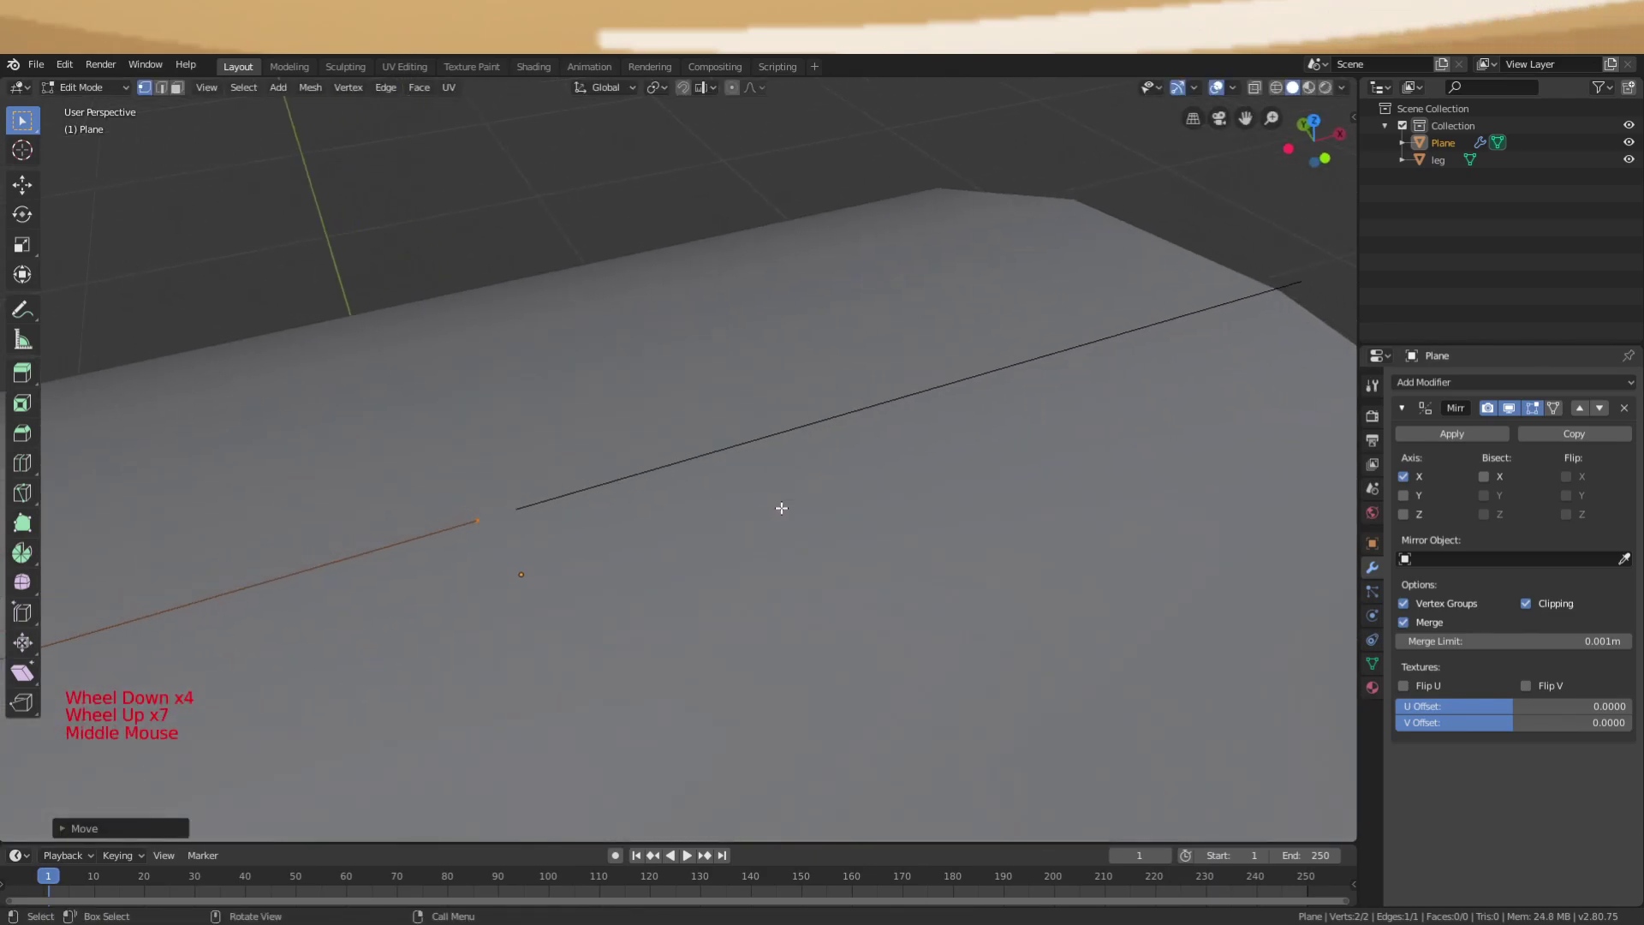
left_click(808, 503)
scroll(807, 503, "down", 2)
key("Tab")
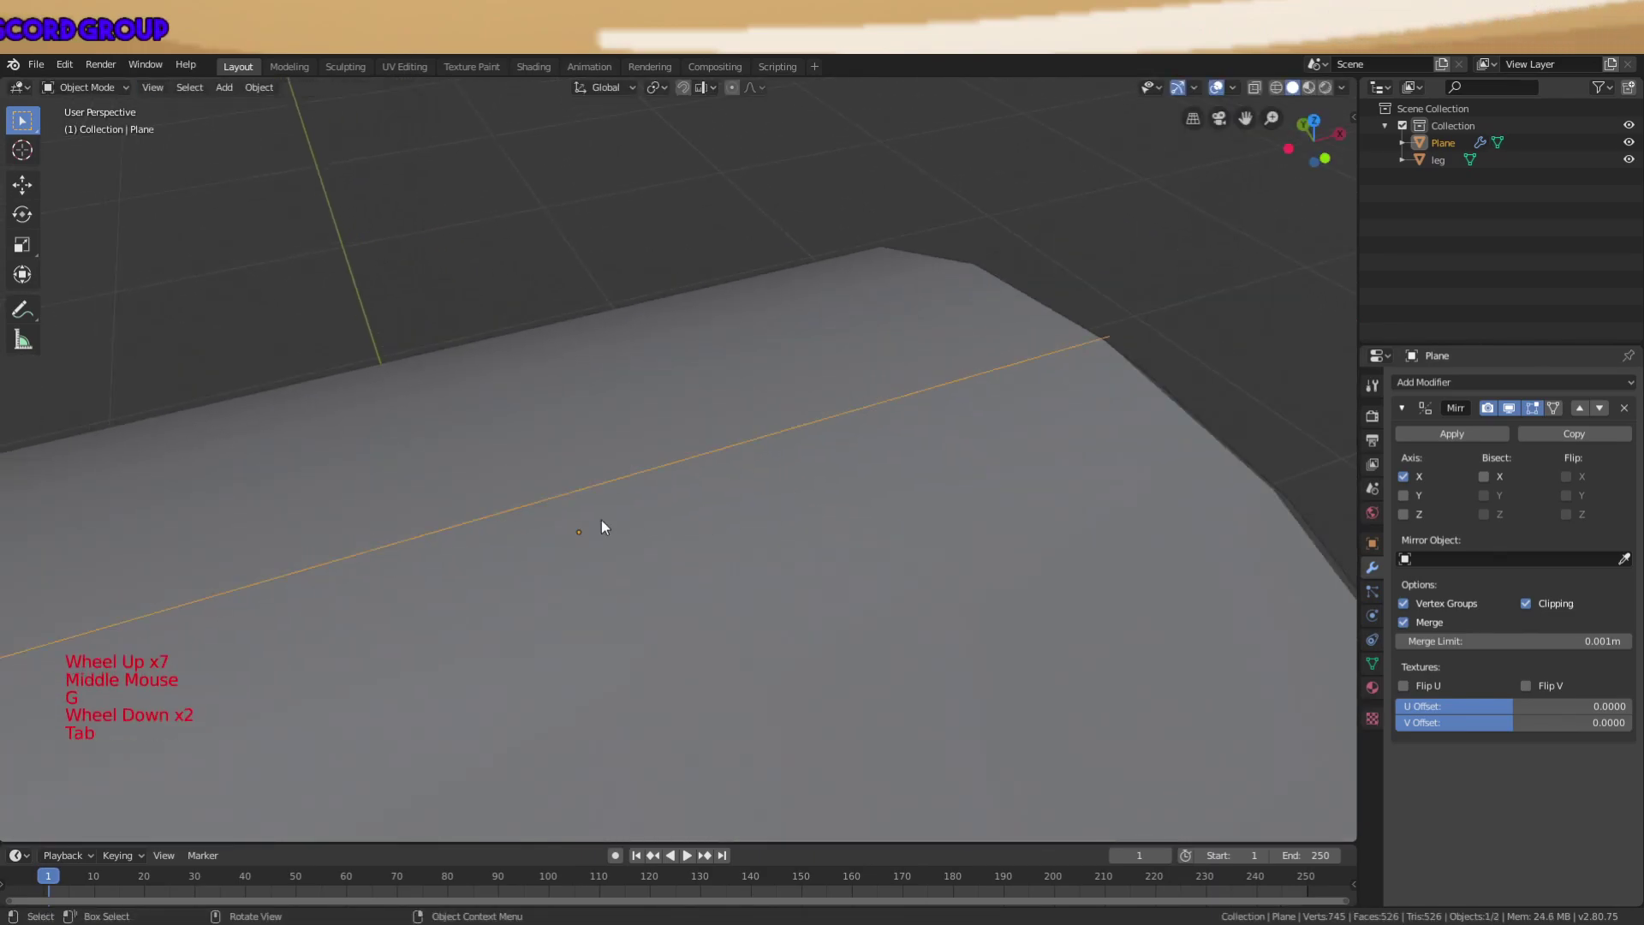
Move the half edge's outer vertex along X onto the start of the upper leg's bevelled rim.
middle_click_drag(609, 525, 854, 472, "shift")
middle_click_drag(502, 521, 772, 468, "shift")
left_click(841, 480)
scroll(840, 479, "down", 4)
scroll(984, 477, "up", 2)
middle_click_drag(1064, 502, 769, 514, "shift")
scroll(965, 473, "up", 2)
scroll(822, 511, "up", 2)
key("Tab")
left_click(721, 540)
key("g")
key("x")
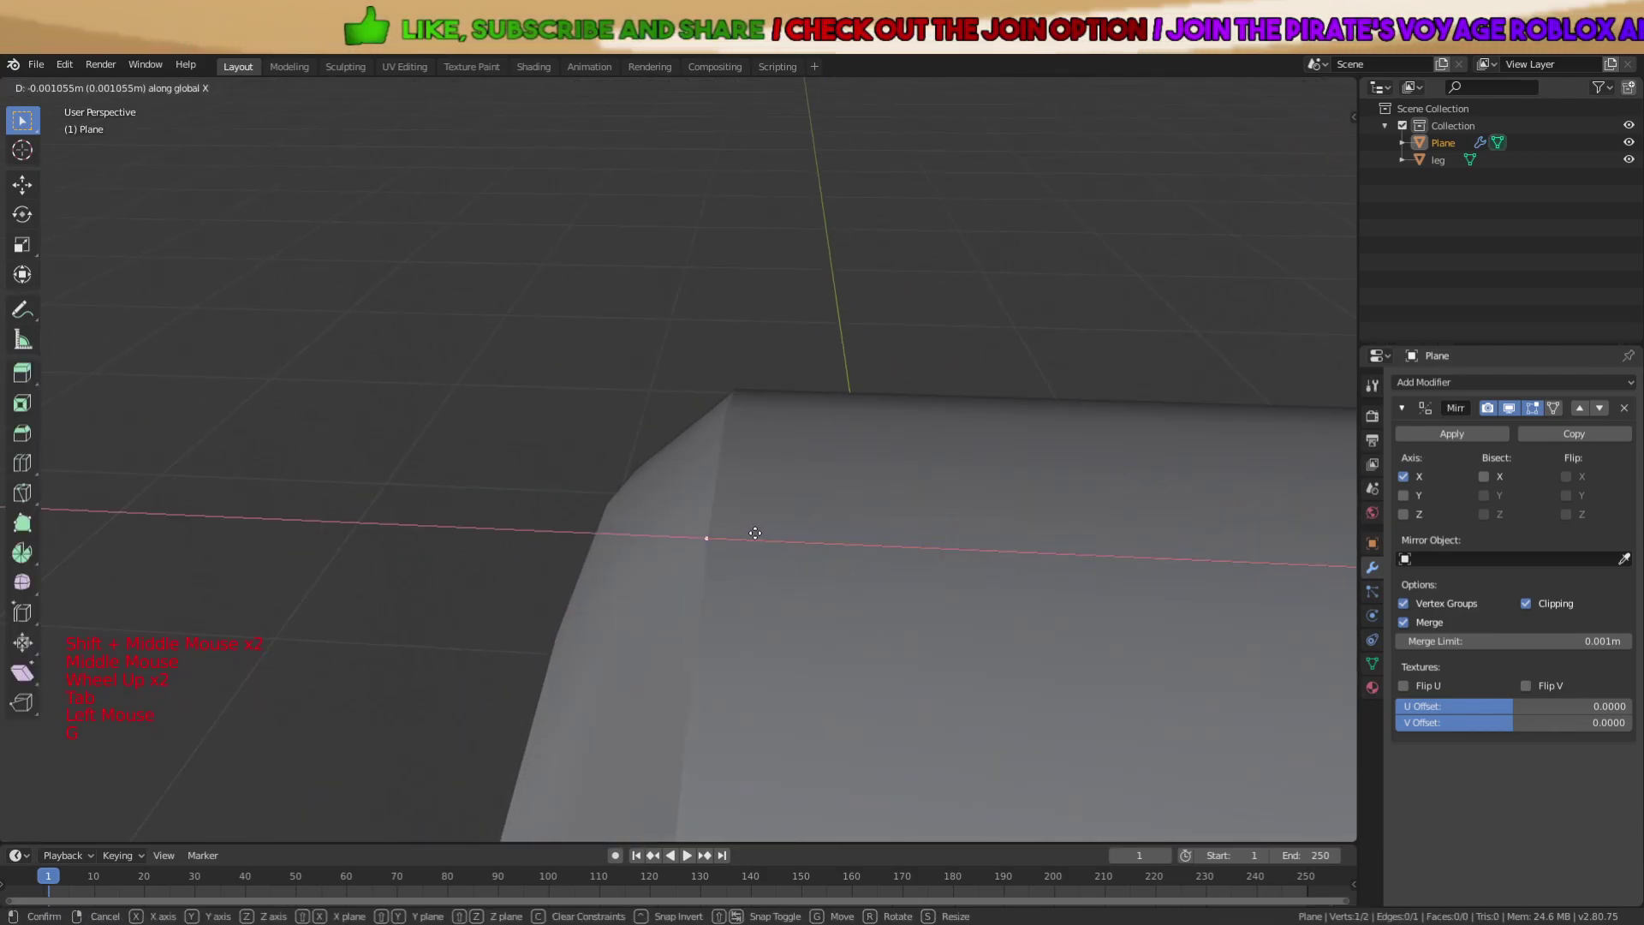
left_click(753, 536)
Nudge the whole plane object along X in Object Mode to fit both ends of the leg's top.
key("Tab")
key("g")
key("x")
left_click(752, 528)
scroll(892, 525, "down", 6)
middle_click_drag(892, 525, 979, 454, "shift")
scroll(588, 542, "up", 1)
scroll(748, 534, "up", 2)
scroll(748, 534, "down", 5)
key("Tab")
key("a")
key("a")
key("a")
key("a")
scroll(771, 563, "up", 2)
key("e")
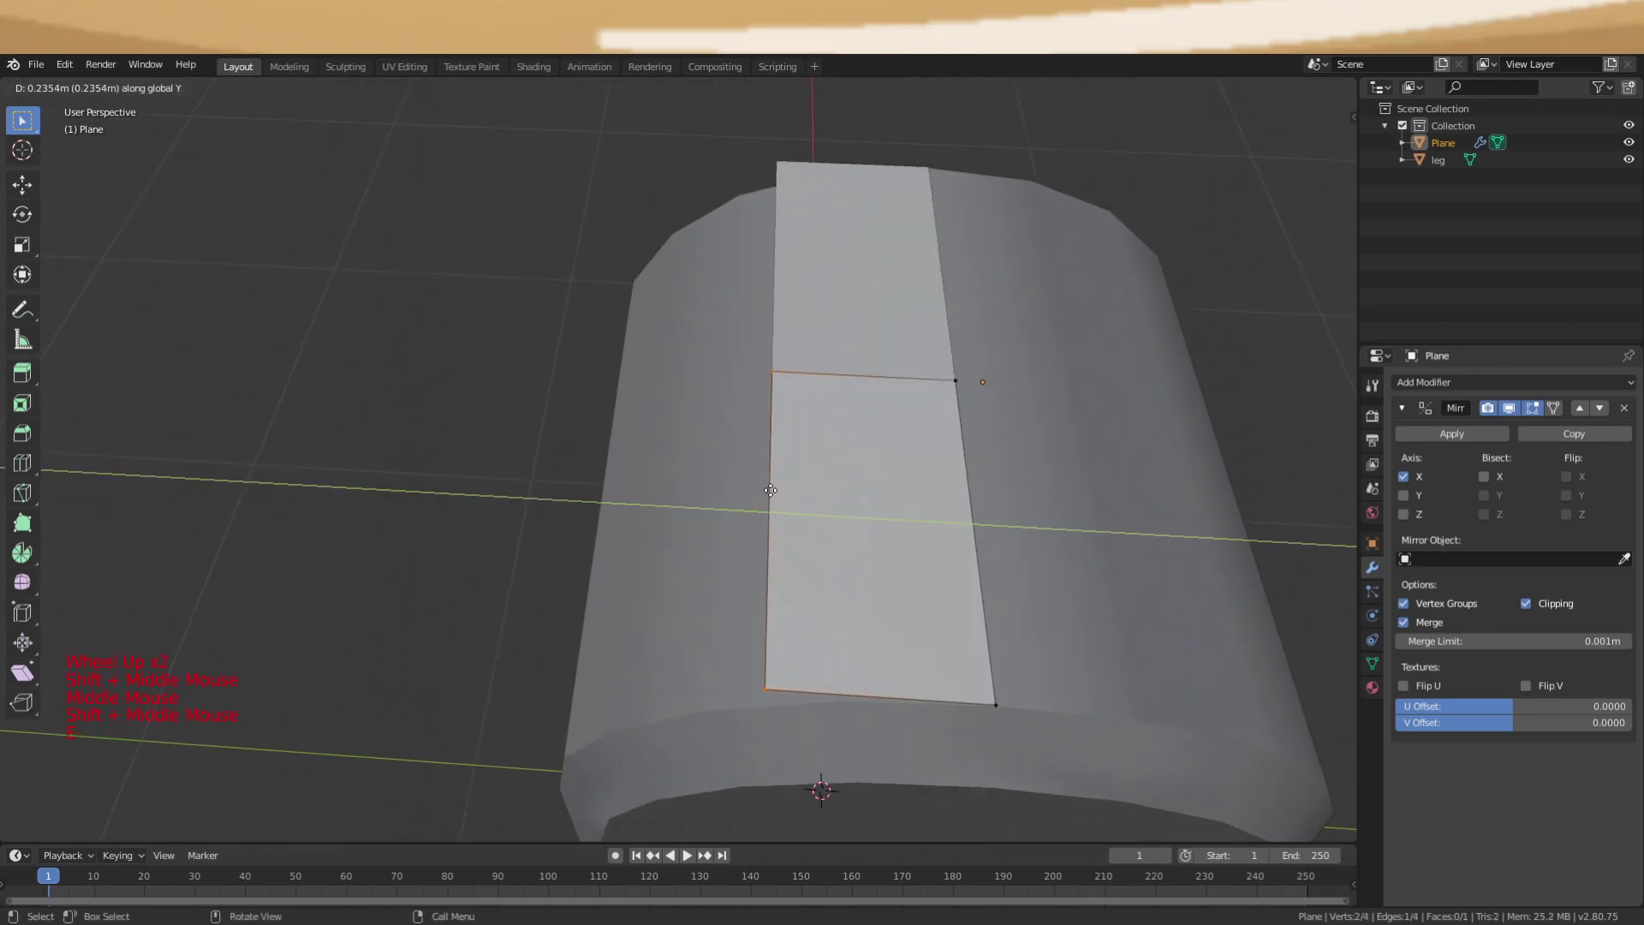
right_click(788, 488)
Enable the Y axis in the Mirror modifier and try to extrude the edge along Y.
middle_click_drag(1009, 594, 1329, 526)
middle_click_drag(1113, 480, 1273, 516)
key("Tab")
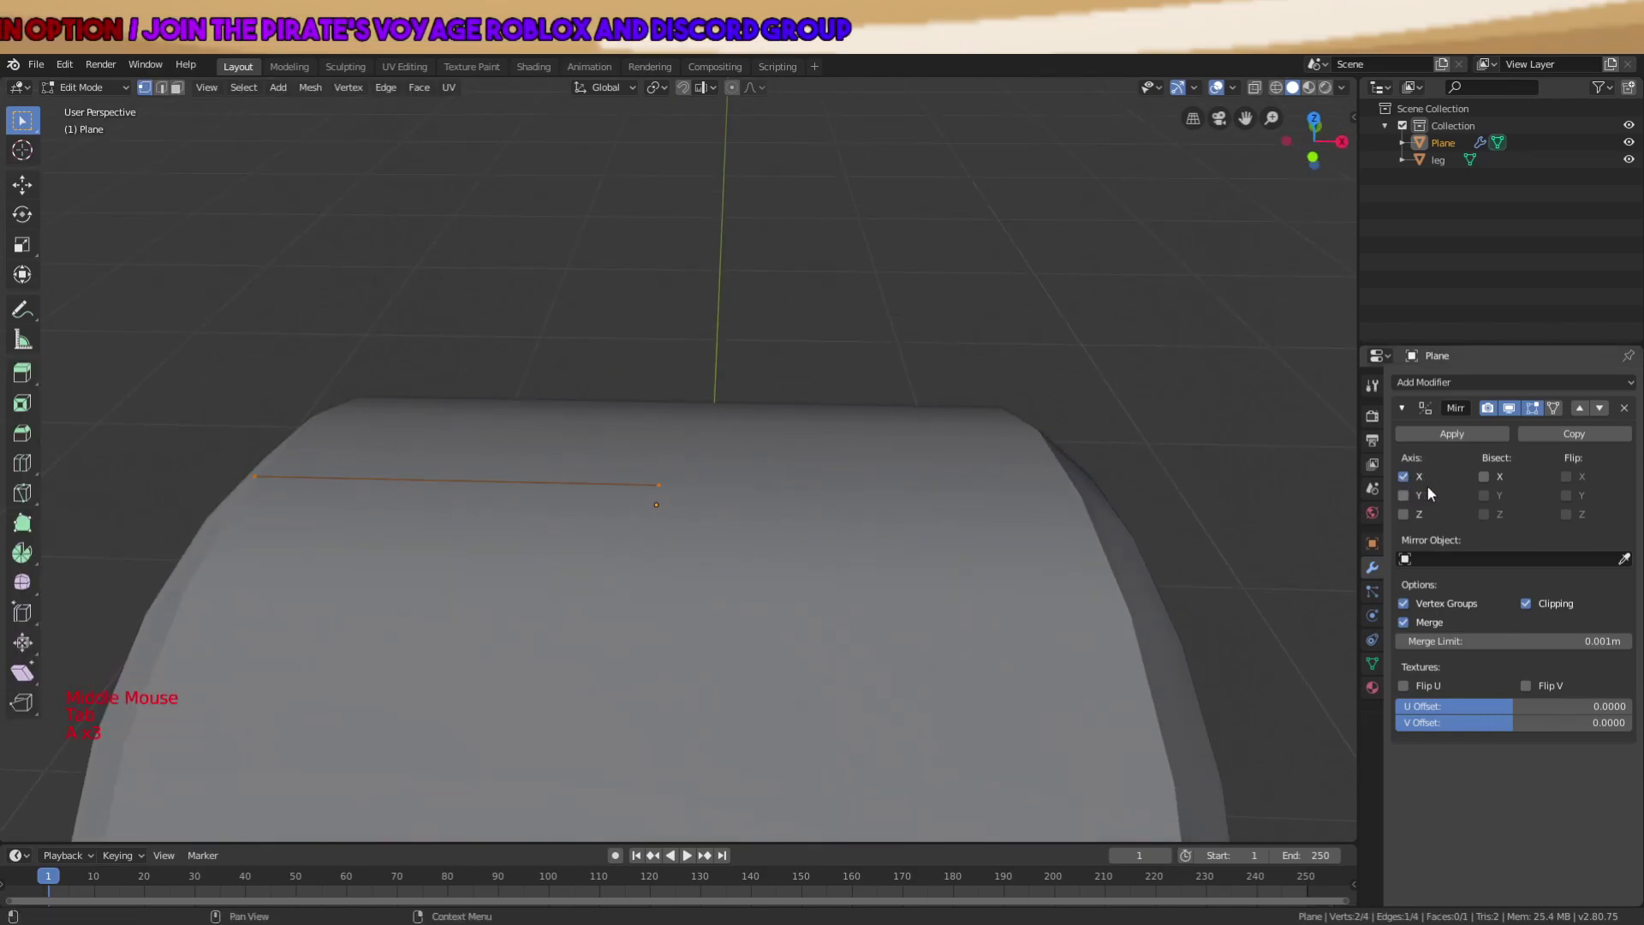
left_click(1404, 495)
middle_click_drag(1113, 548, 1023, 504)
key("e")
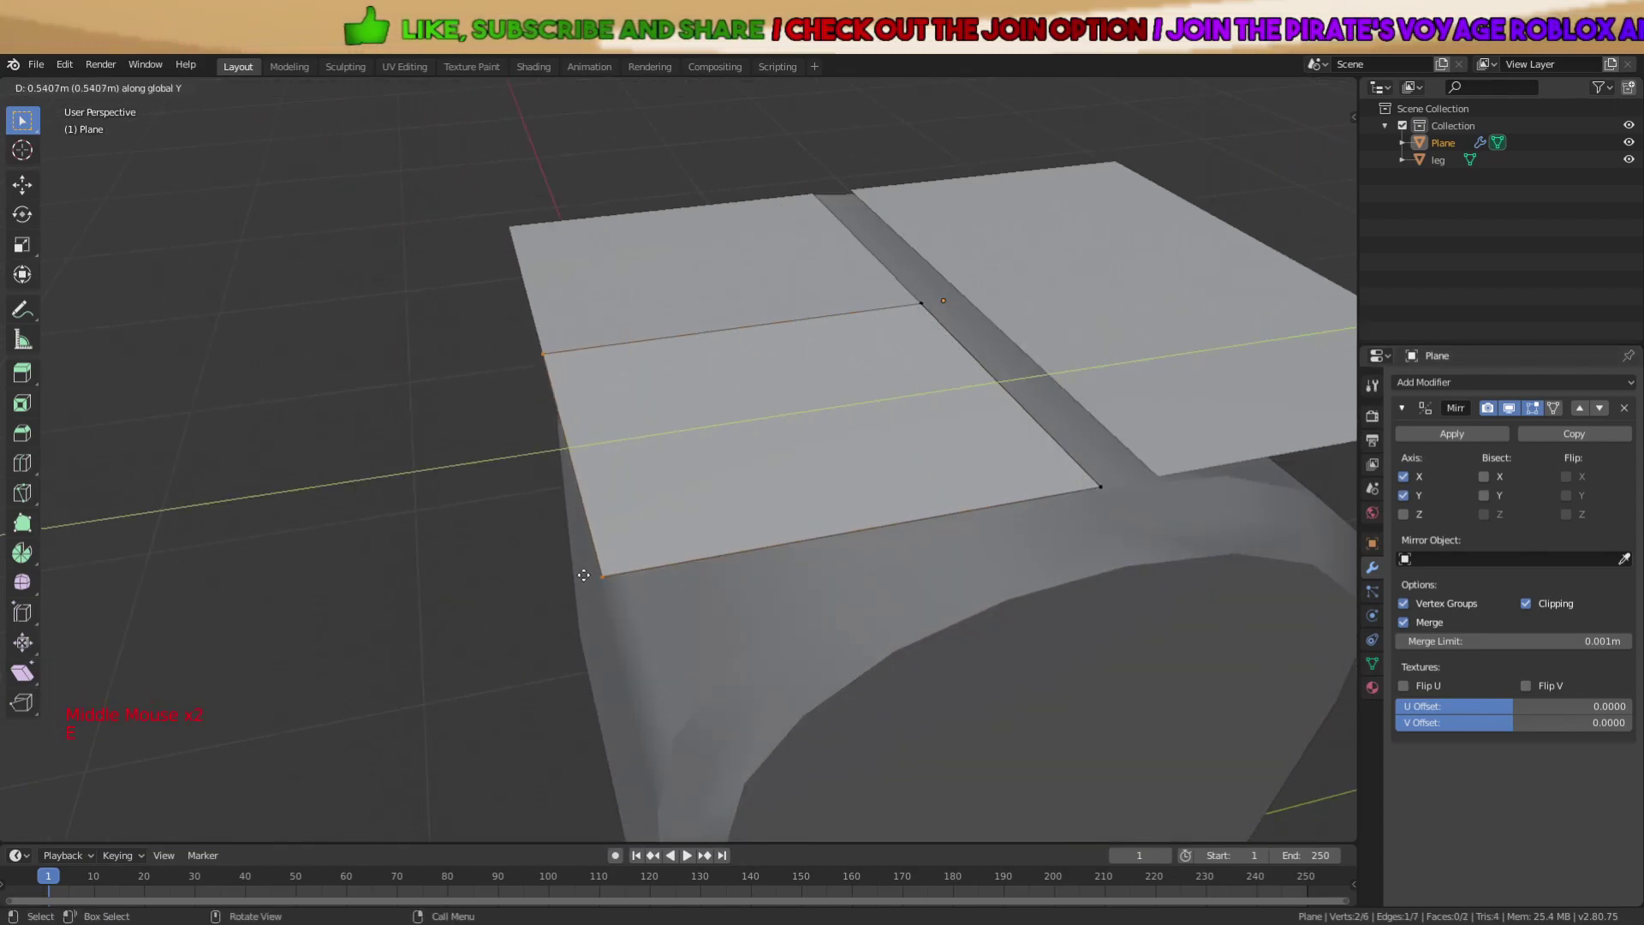
right_click(837, 566)
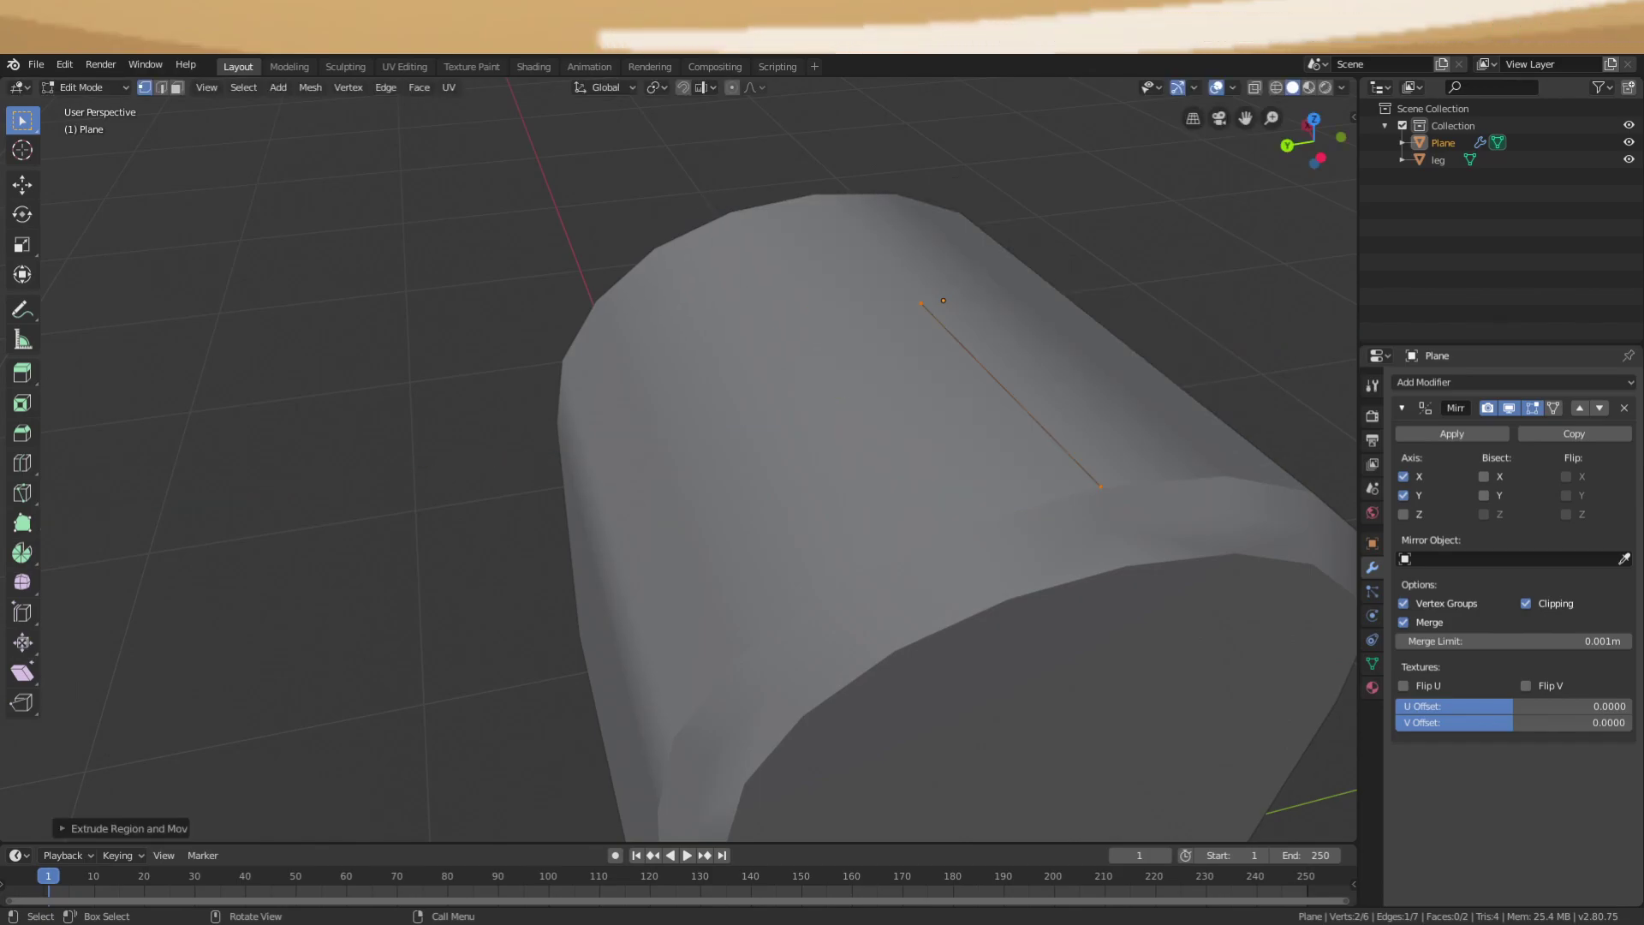
middle_click_drag(837, 567, 781, 404)
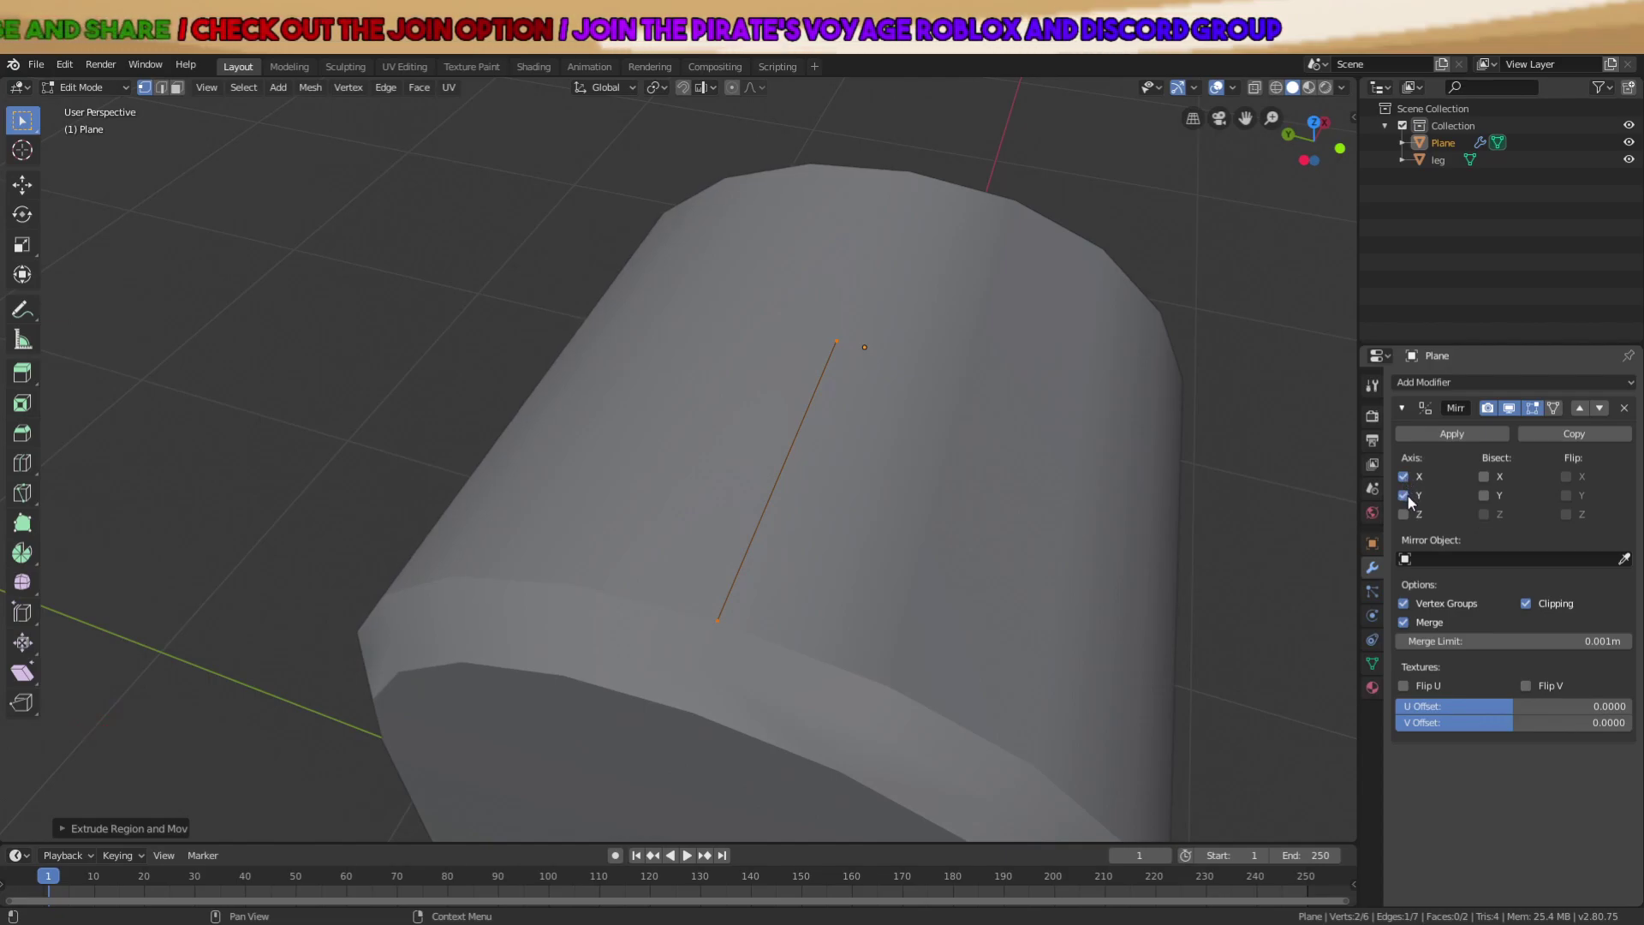
Move the extruded edge outward along Y to form mirrored flat strips over the top of the upper leg.
scroll(961, 491, "up", 2)
middle_click_drag(961, 491, 1001, 458)
scroll(1001, 458, "down", 2)
key("g")
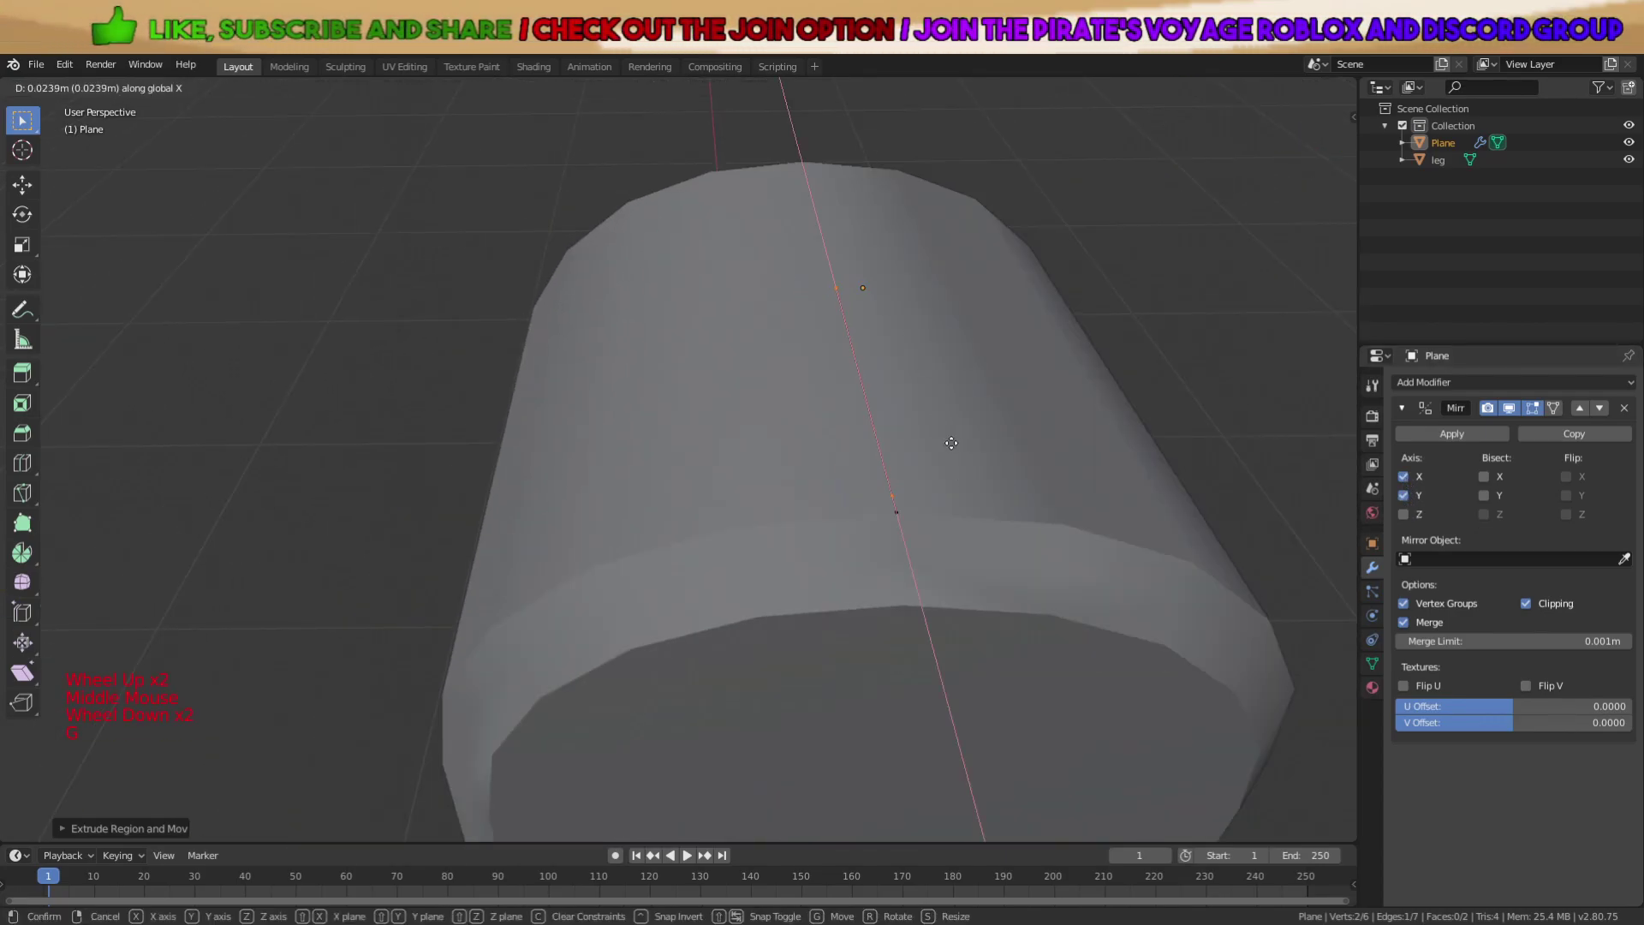
key("y")
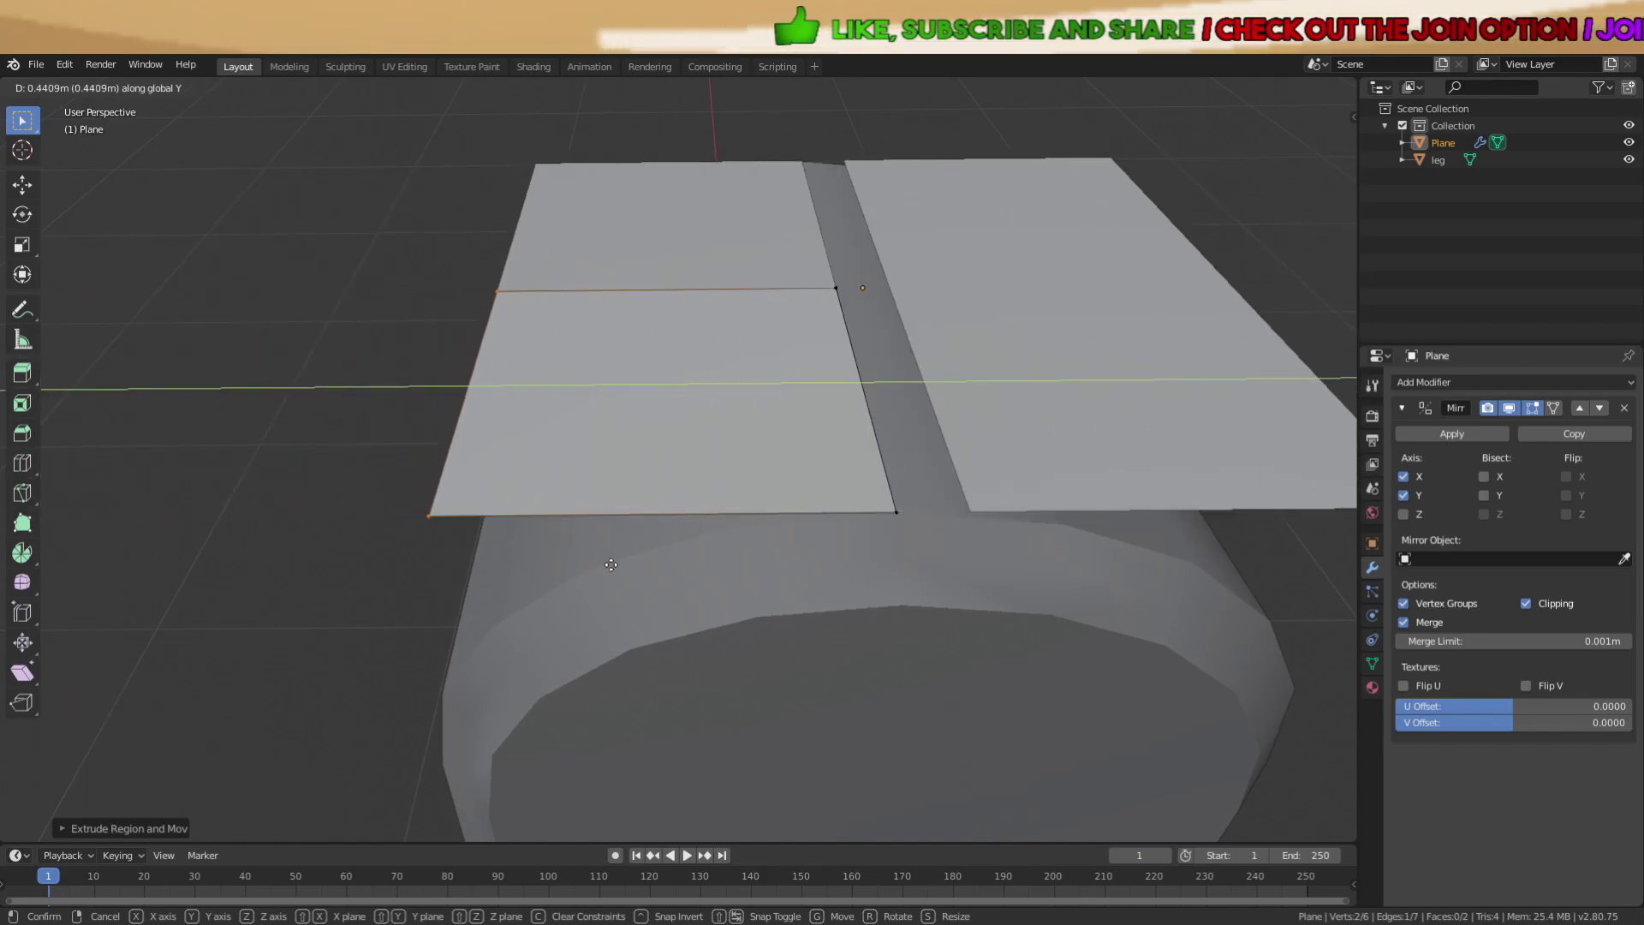
key("Escape")
scroll(782, 425, "down", 2)
key("g")
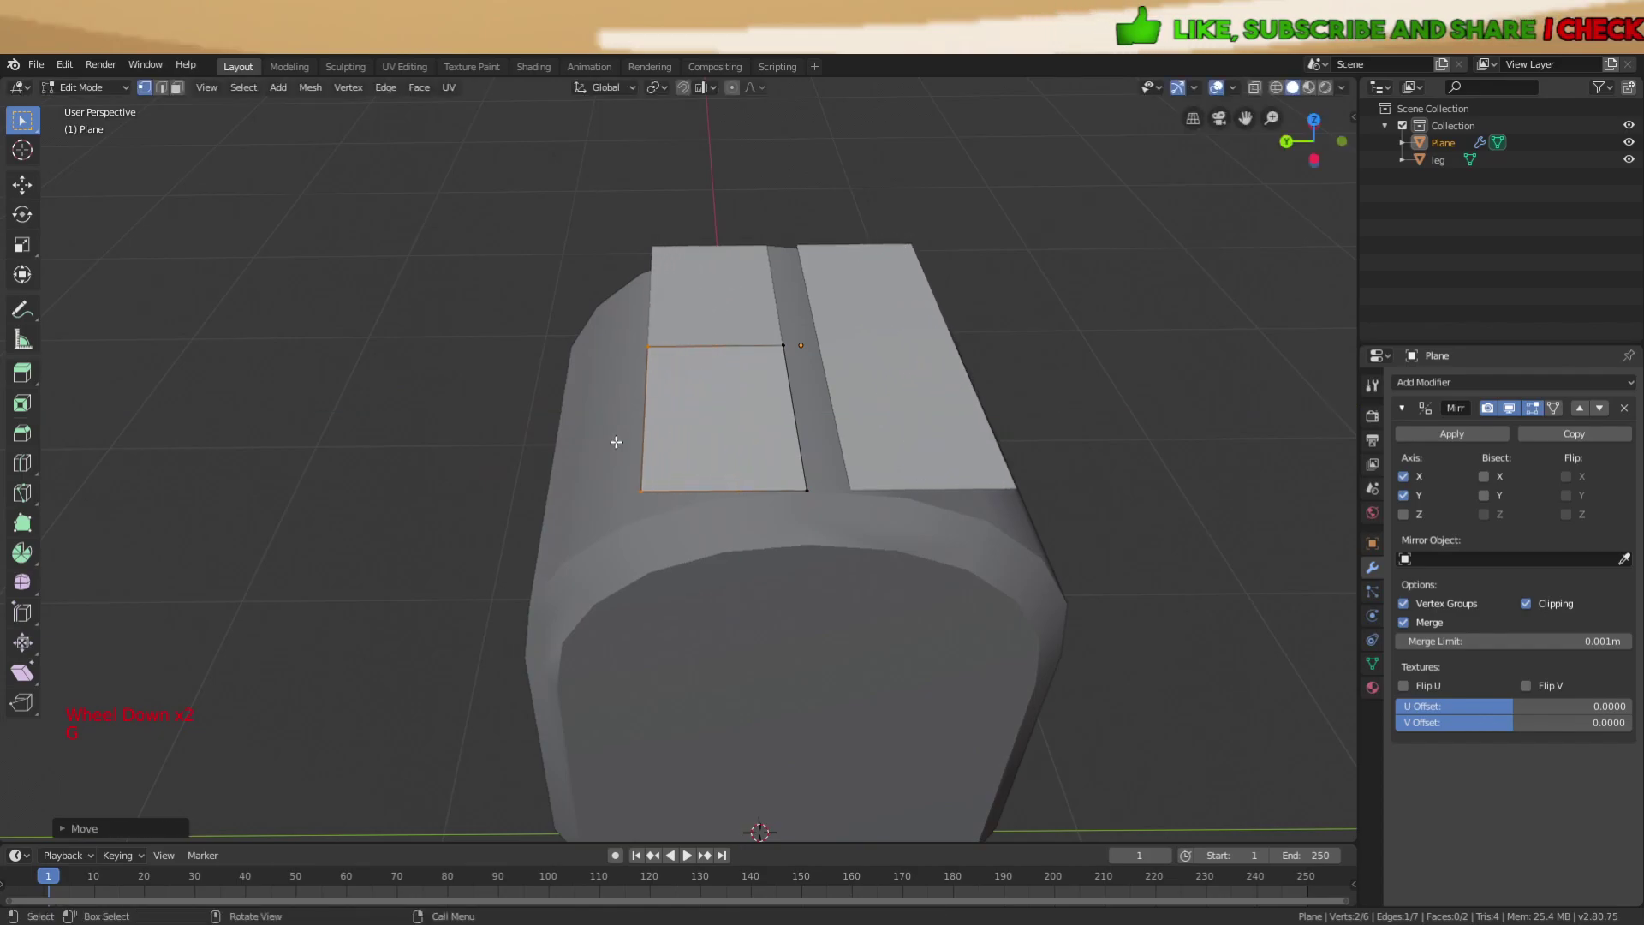
Select the whole mesh and move it along Y until the two mirrored strips meet without a gap.
scroll(845, 425, "up", 2)
middle_click_drag(844, 425, 894, 366)
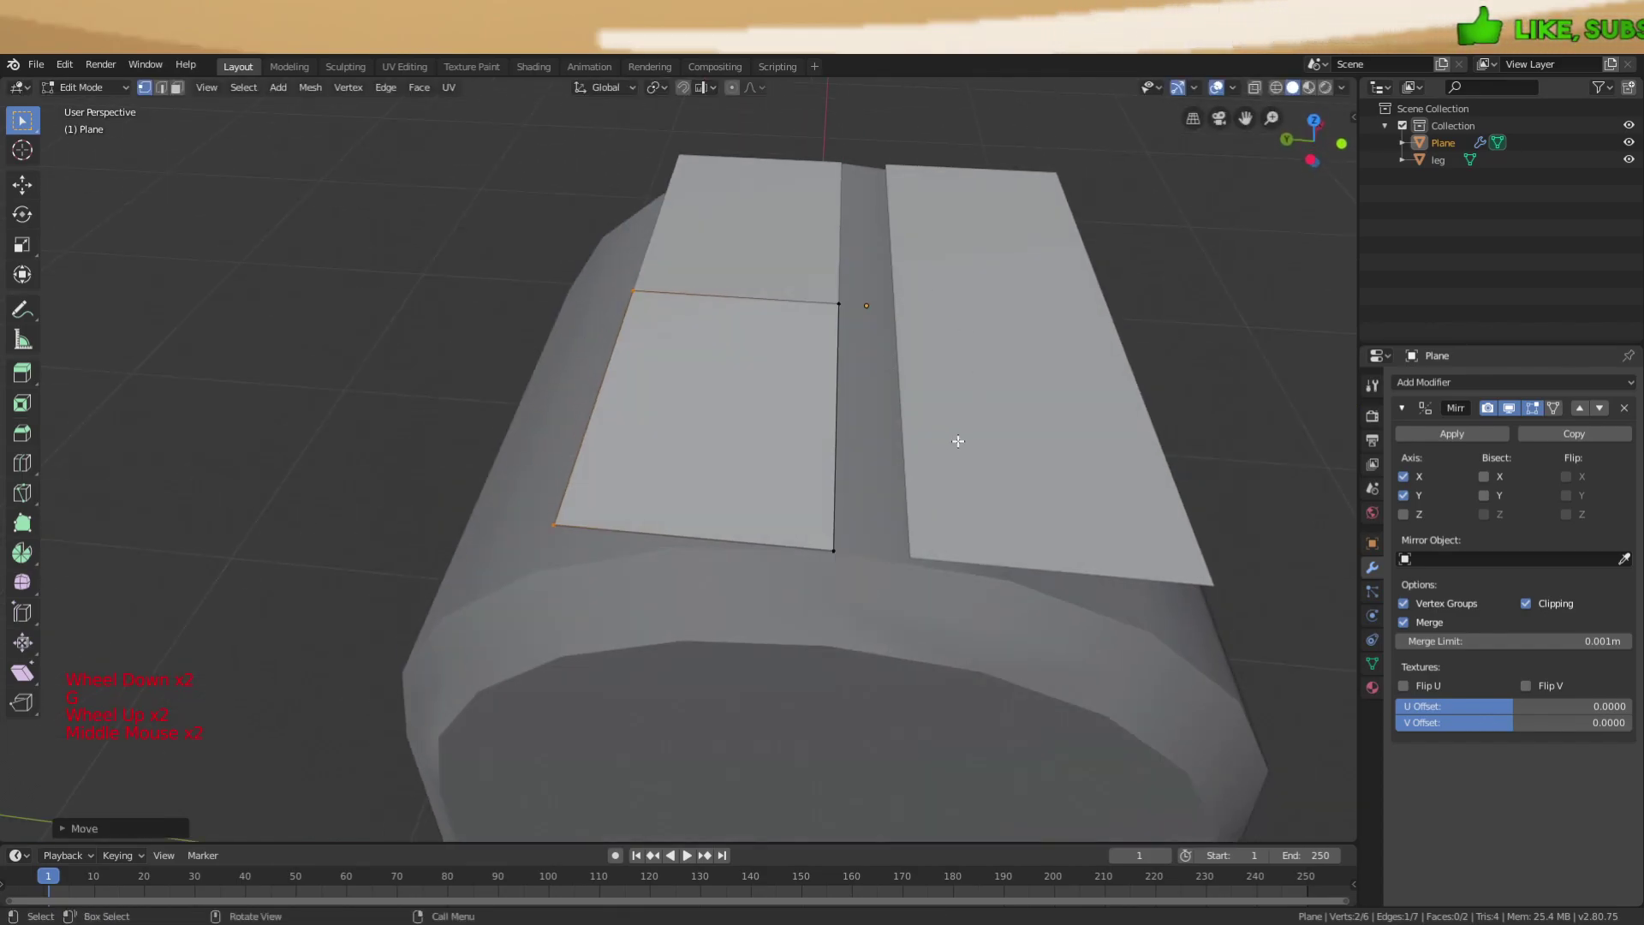
scroll(968, 441, "up", 1)
key("Tab")
key("Tab")
middle_click_drag(1014, 443, 1016, 394)
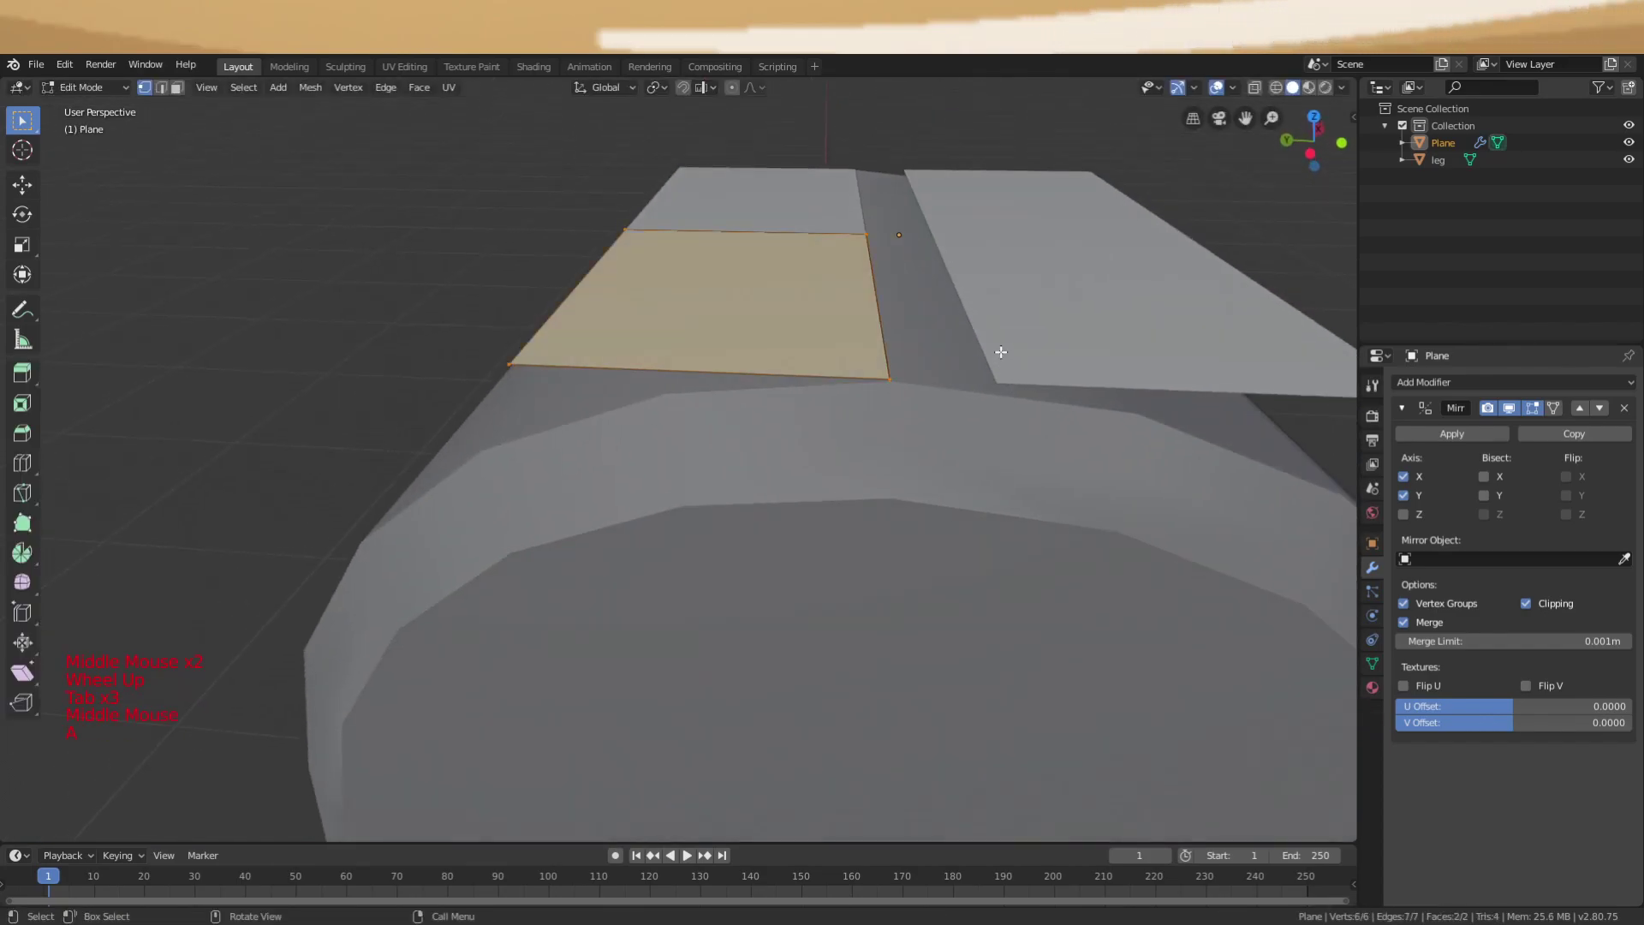
middle_click_drag(1001, 316, 917, 357, "shift")
scroll(910, 411, "up", 1)
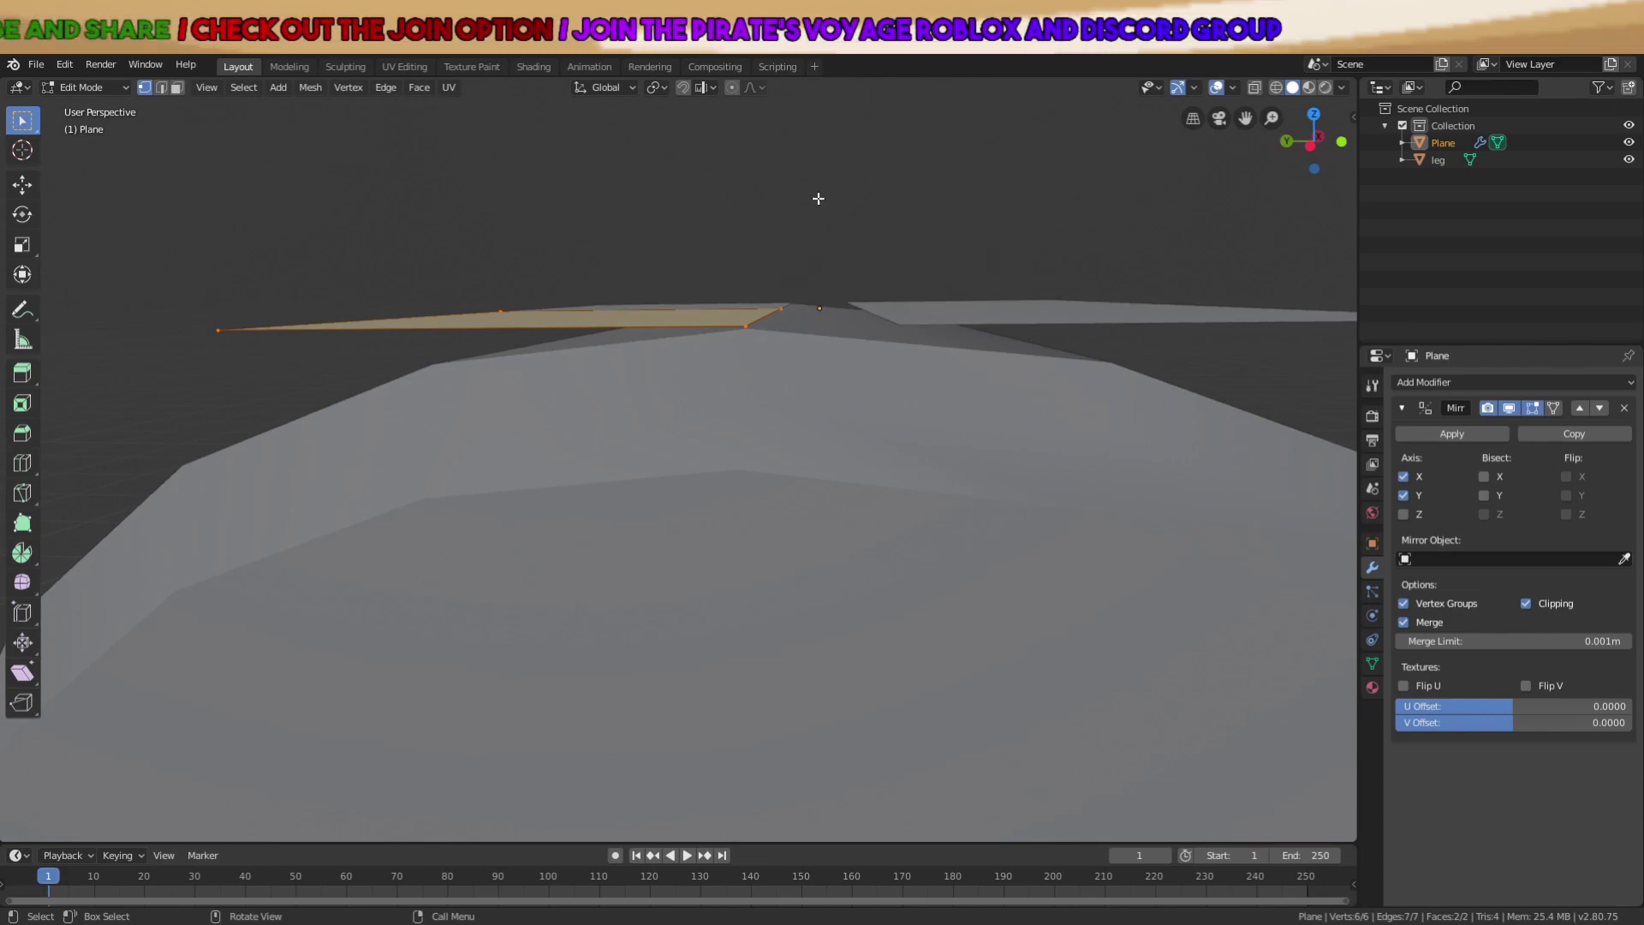
middle_click_drag(869, 397, 906, 321)
key("g")
key("y")
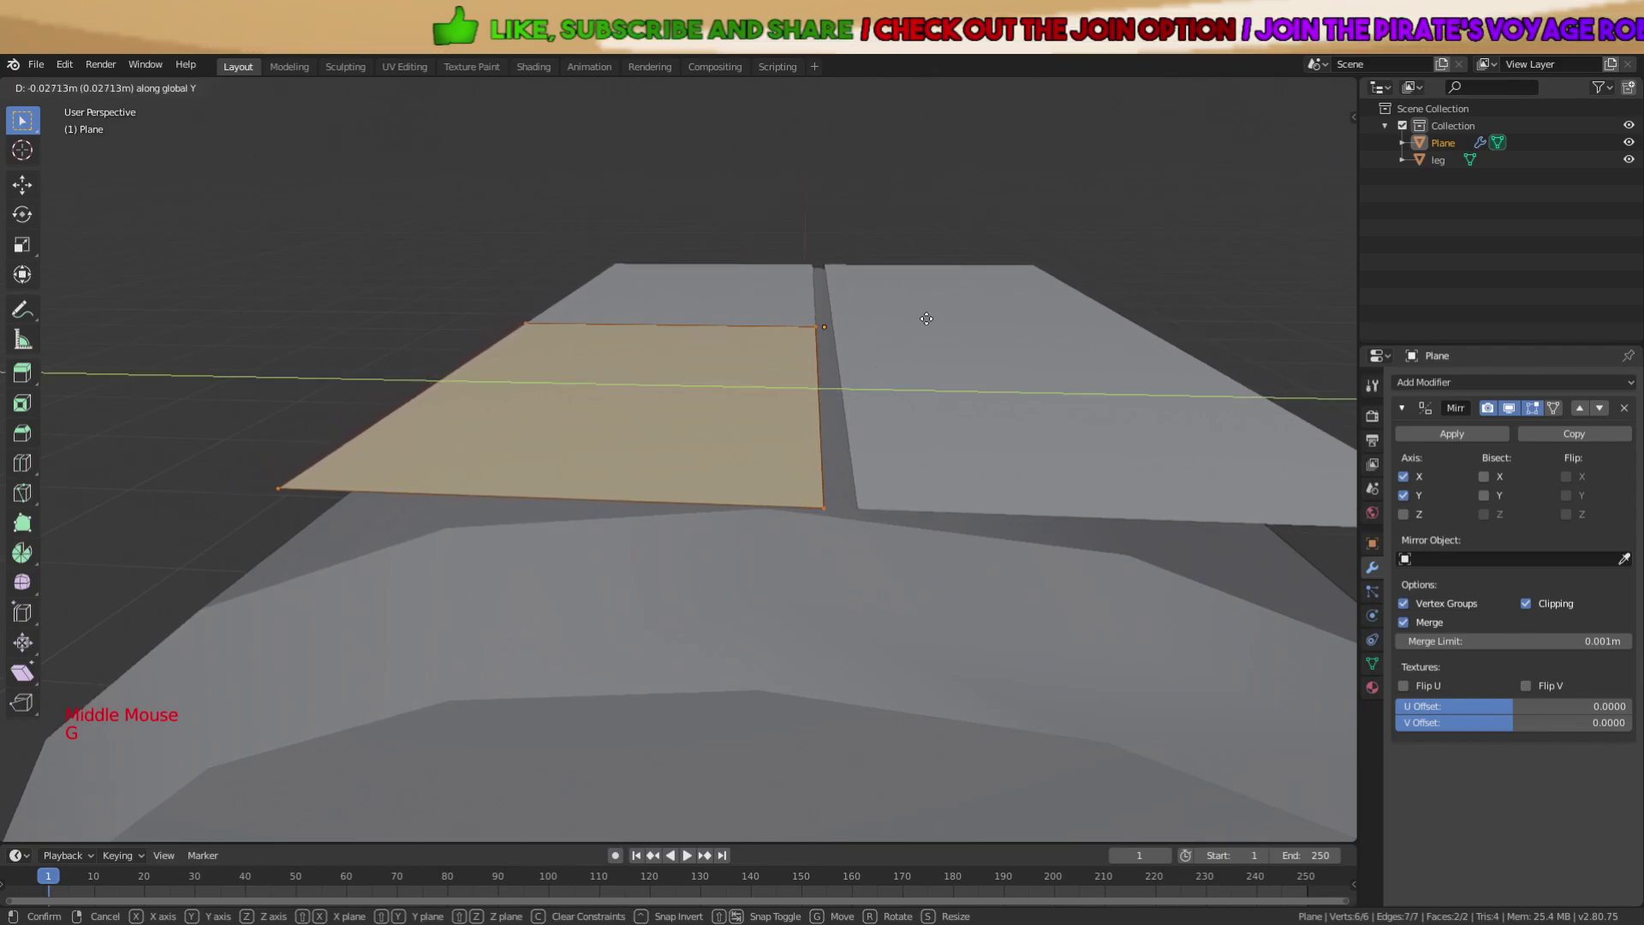
key("Tab")
scroll(938, 318, "up", 2)
key("Tab")
mouse_move(947, 320)
middle_mouse_down()
mouse_move(951, 297)
mouse_move(954, 312)
middle_mouse_up()
scroll(952, 297, "down", 1)
key("a")
scroll(949, 291, "down", 3)
scroll(956, 313, "up", 1)
Move the joined plane object along Y in Object Mode toward the peak of the upper leg.
key("Tab")
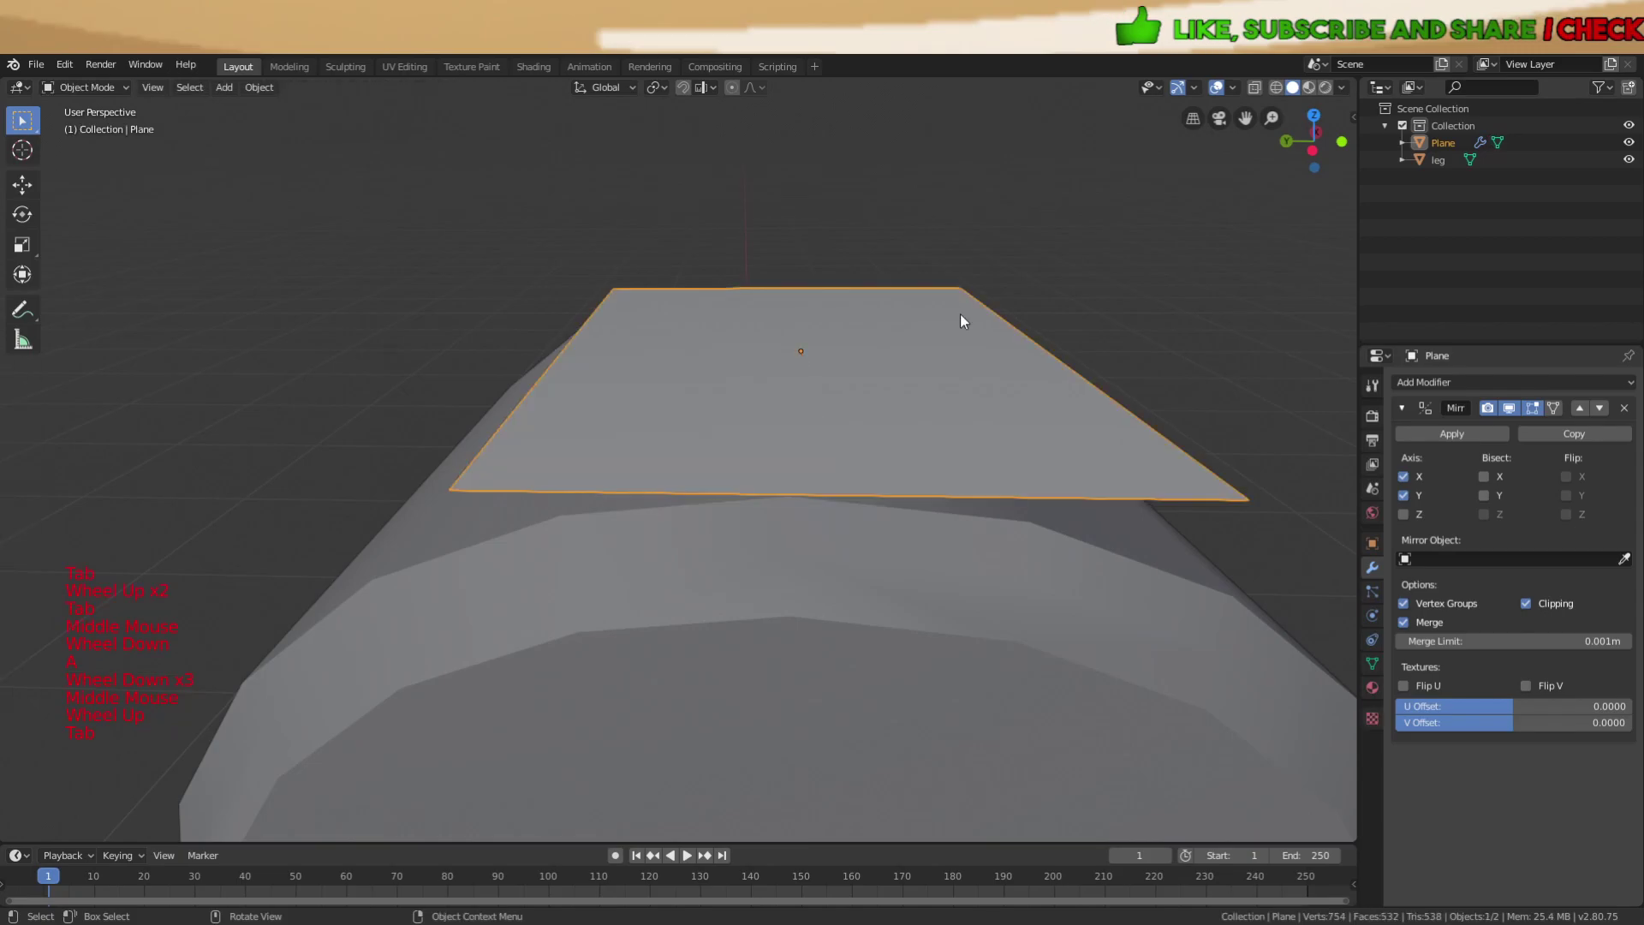
key("g")
key("y")
left_click(941, 310)
scroll(947, 315, "up", 3)
mouse_move(948, 315)
middle_mouse_down("shift")
mouse_move(943, 329)
mouse_move(939, 313)
middle_mouse_up("shift")
key("Tab")
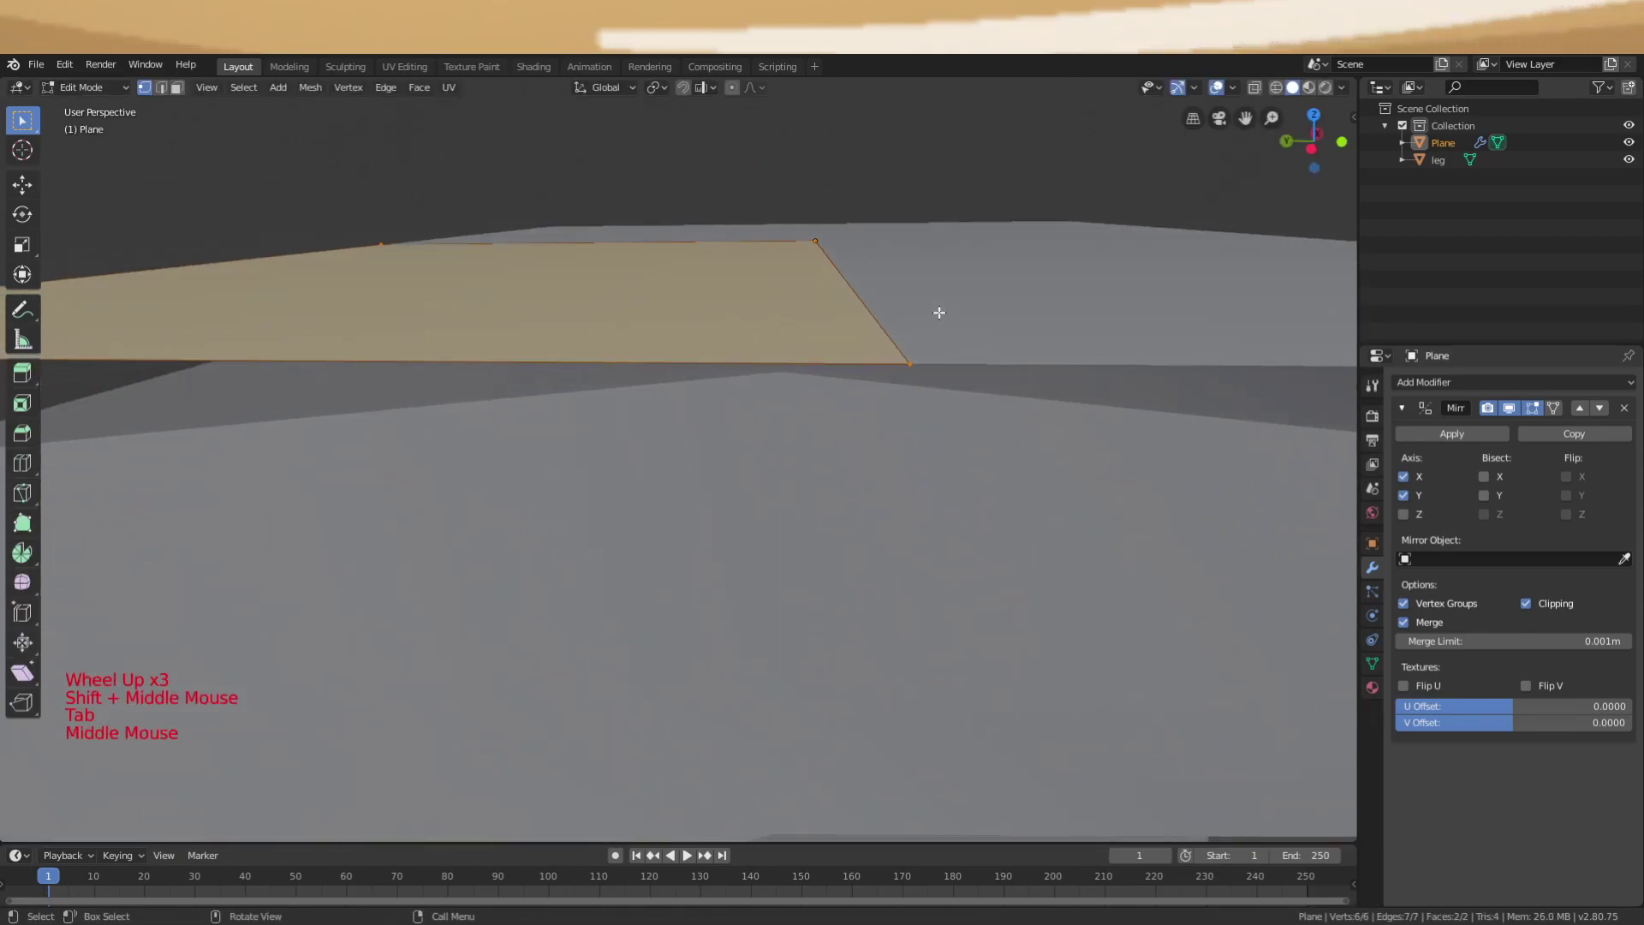
Nudge the plane object along Y by about 0.011 m and another 0.004 m to centre it over the leg's peak.
key("Tab")
key("g")
key("y")
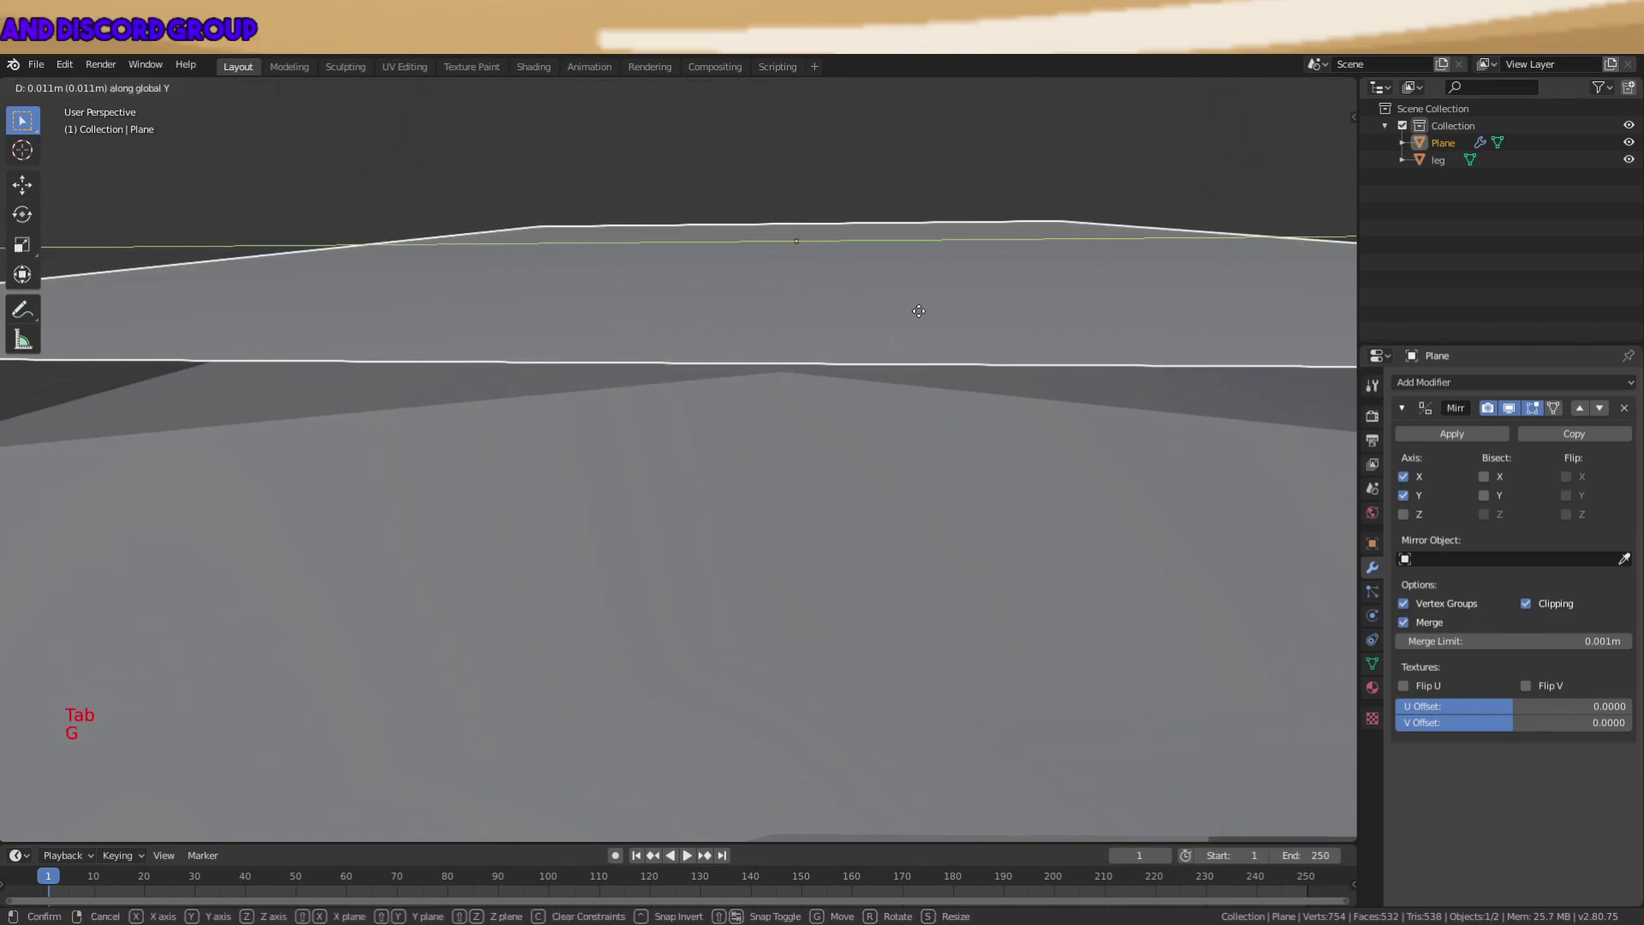
left_click(920, 311)
key("Tab")
key("Tab")
key("g")
key("y")
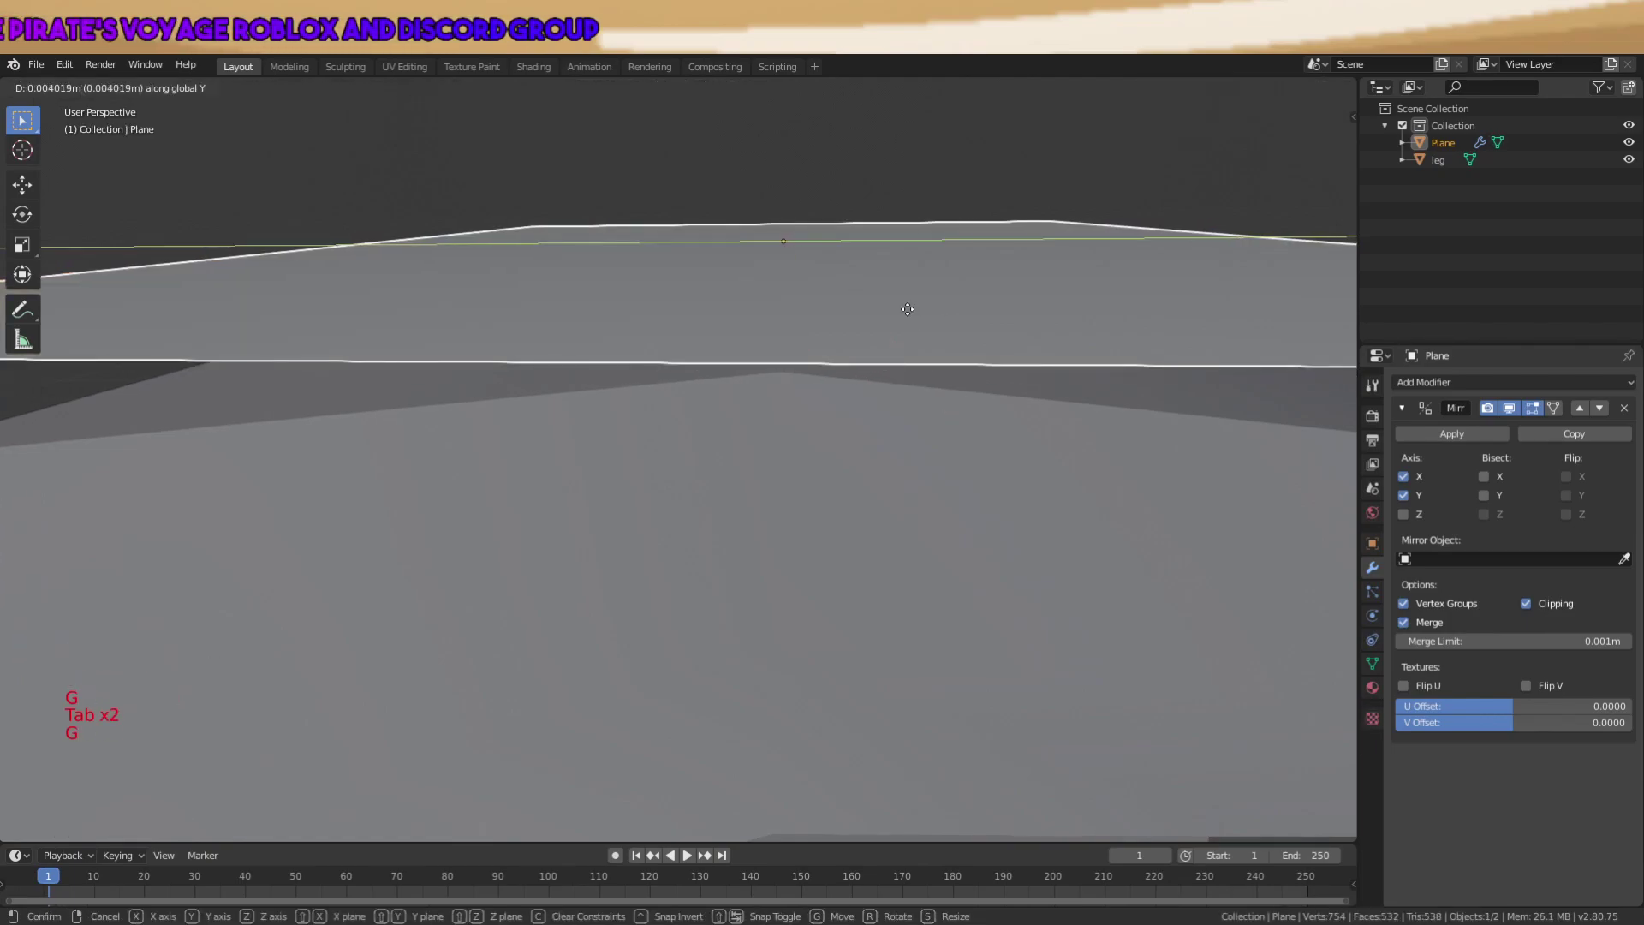
left_click(908, 309)
Move the strip's outer edge along Y and lower it along Z onto the leg's first facet corner in Edit Mode.
key("Tab")
scroll(906, 308, "down", 4)
middle_click_drag(906, 308, 1037, 435)
key("a")
key("a")
key("a")
middle_click_drag(681, 396, 886, 356)
key("g")
key("y")
left_click(788, 356)
scroll(774, 423, "up", 3)
key("g")
key("z")
left_click(750, 403)
Extrude the strip's outer edge and move it onto the leg's next facet corner.
scroll(778, 480, "down", 2)
scroll(892, 412, "up", 2)
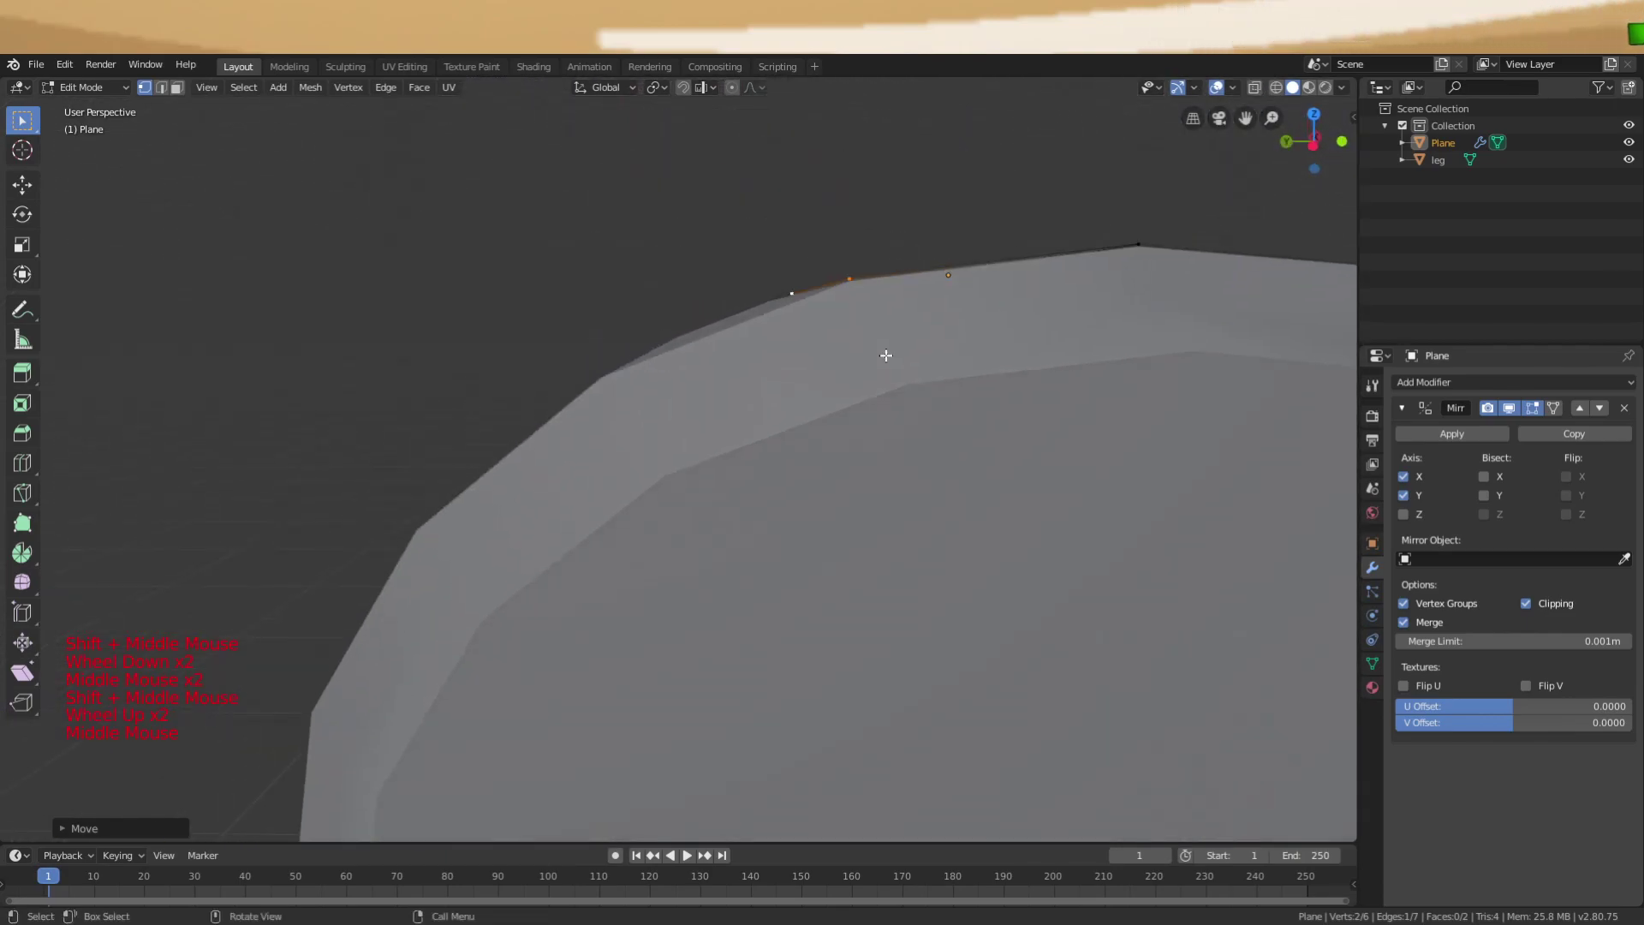
left_click(713, 384)
middle_click_drag(713, 384, 733, 394)
scroll(758, 436, "up", 1)
key("g")
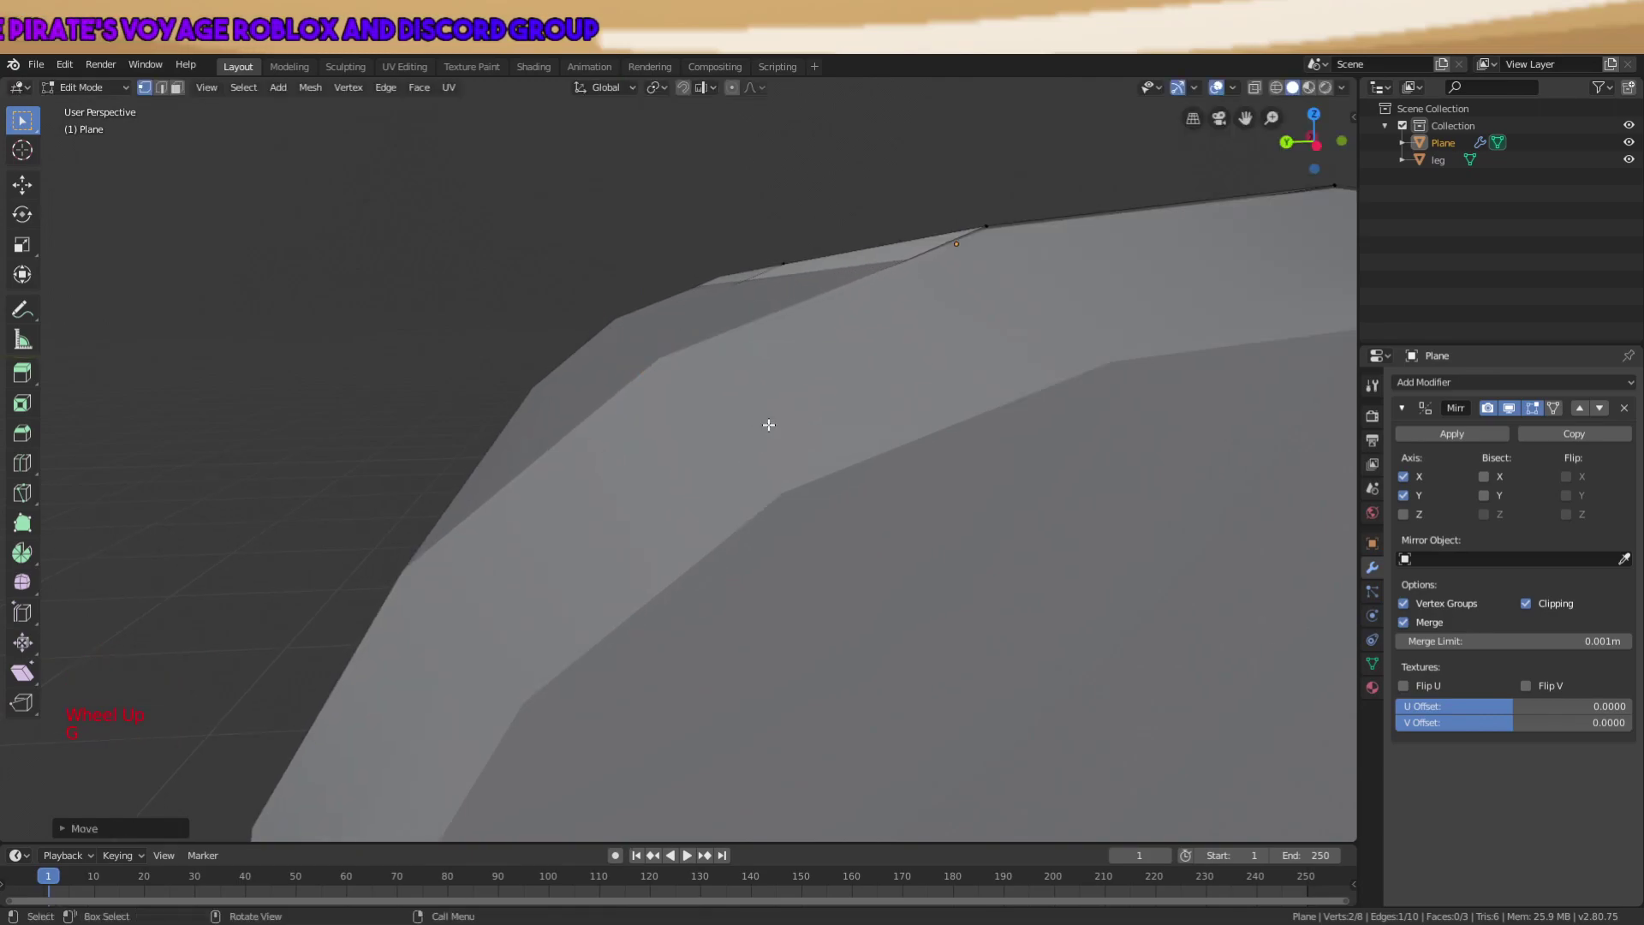
key("g")
key("g")
key("g")
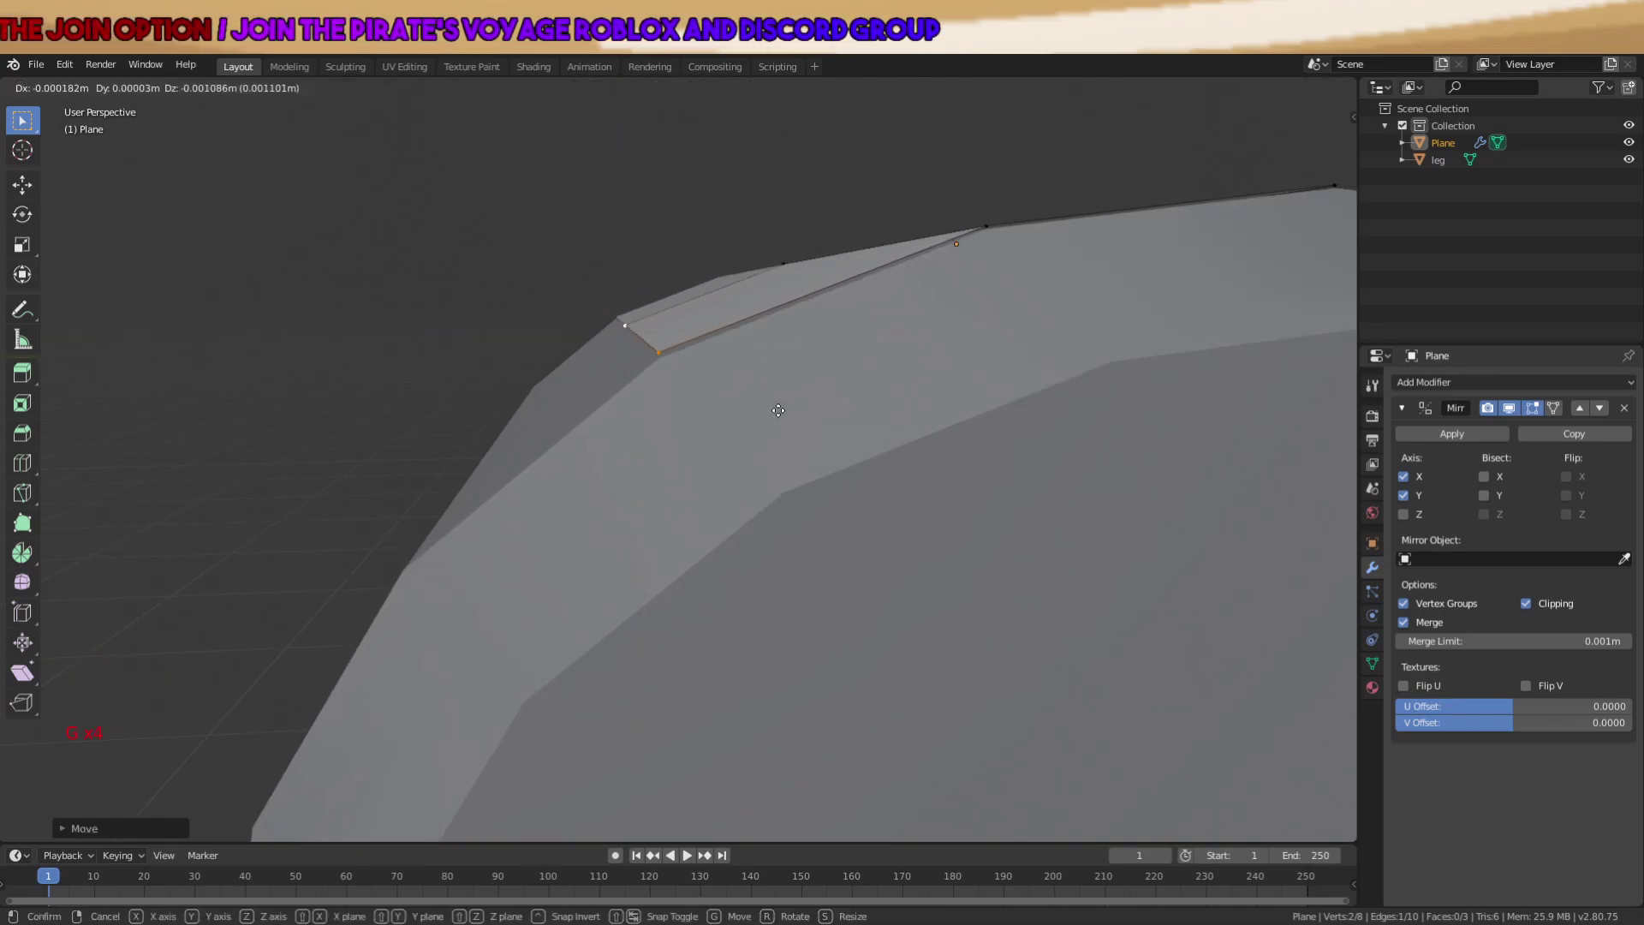
left_click(777, 411)
Extrude the strip's outer edge once more and adjust it along Y and Z to meet the following facet corner.
middle_click_drag(777, 411, 859, 363, "shift")
key("e")
left_click(722, 369)
middle_click_drag(722, 369, 731, 371)
key("g")
key("z")
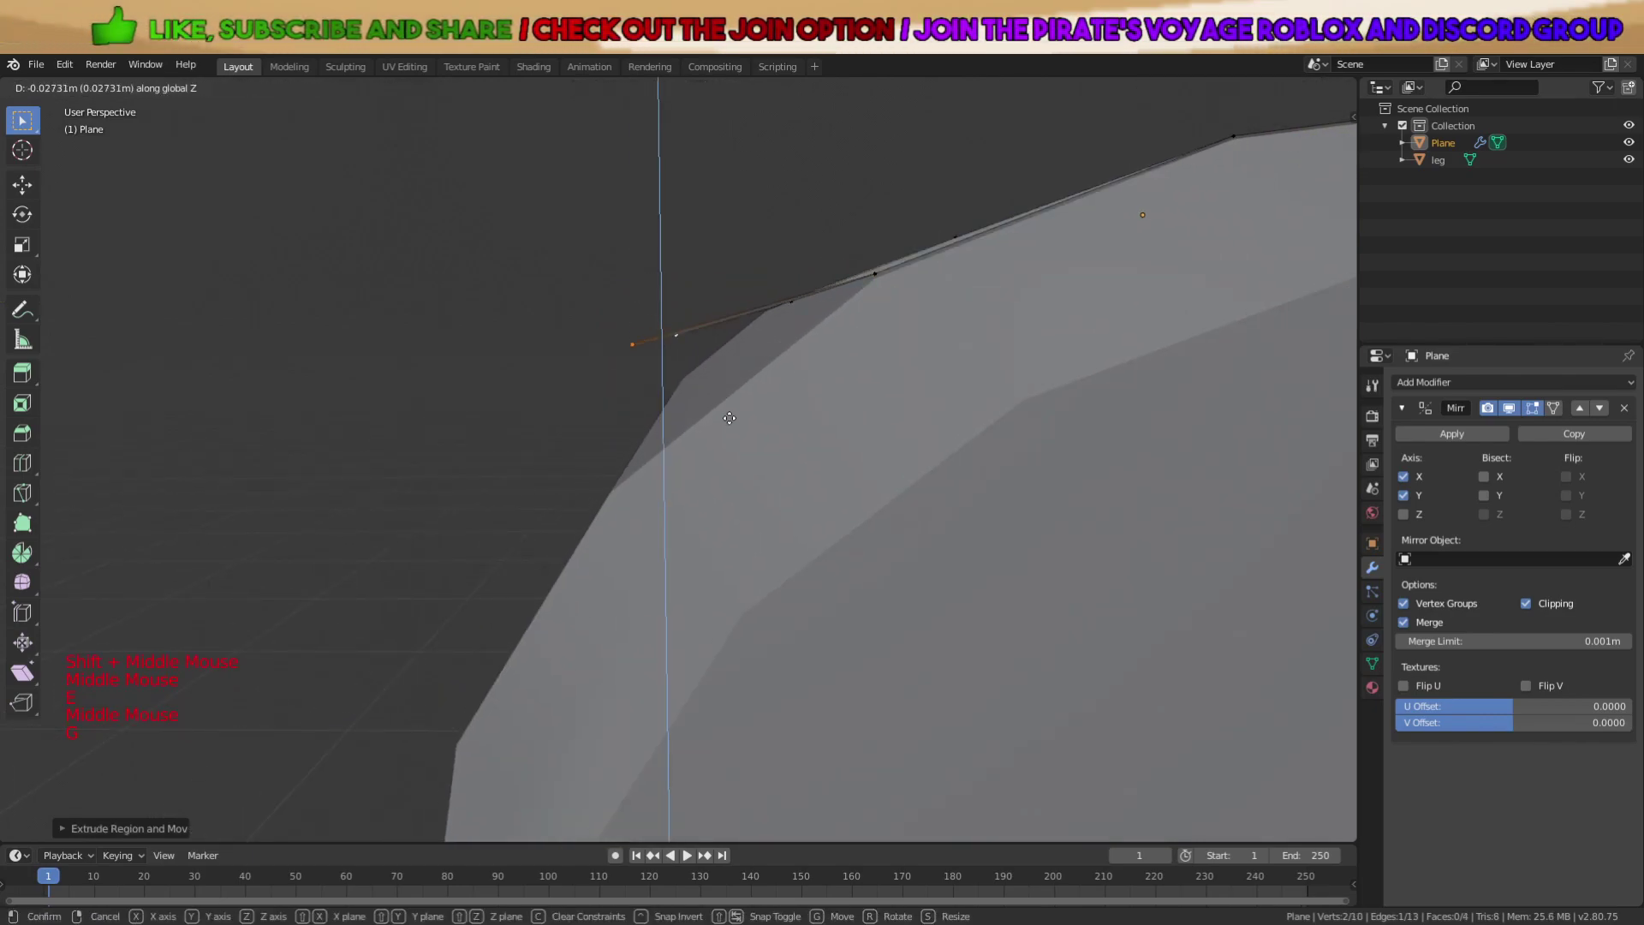
left_click(719, 484)
middle_click_drag(719, 484, 742, 472)
key("g")
key("y")
key("z")
left_click(727, 494)
Continue extruding the outer edge down the leg's side and lower it along Z onto the facet corners there.
middle_click_drag(730, 488, 770, 420, "shift")
key("e")
left_click(678, 401)
scroll(698, 407, "down", 6)
scroll(760, 442, "up", 3)
scroll(775, 411, "up", 1)
key("g")
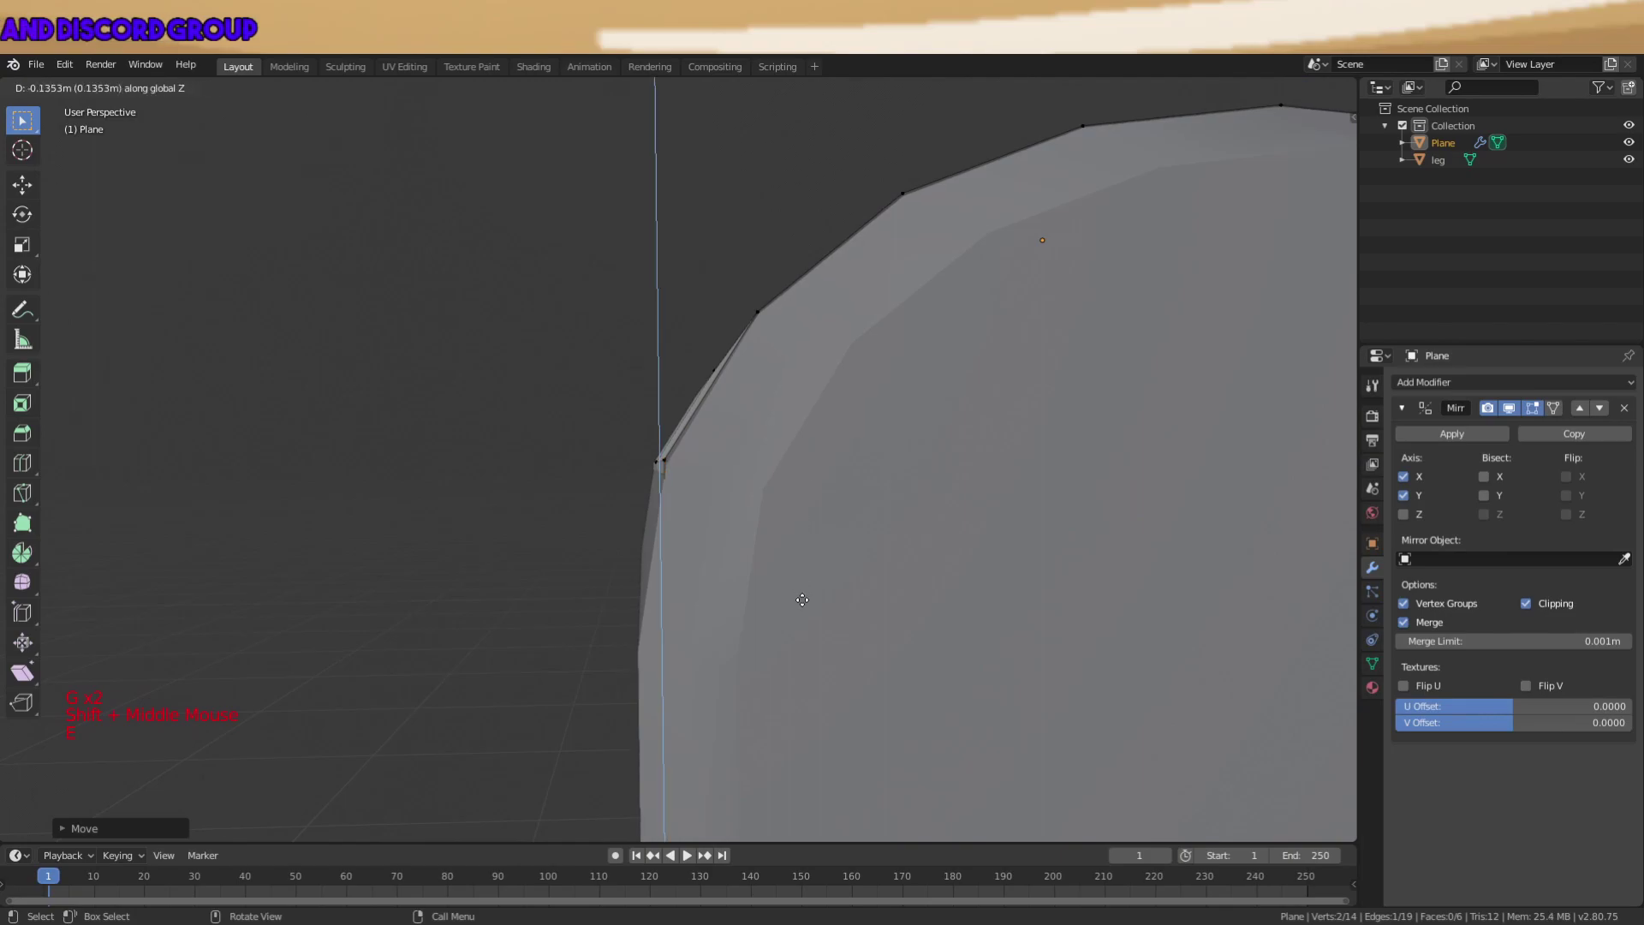
left_click(777, 620)
key("g")
key("z")
left_click(778, 618)
Examine the mirrored shell over the upper leg in Object Mode.
middle_click_drag(777, 617, 956, 593)
scroll(955, 592, "down", 3)
scroll(956, 592, "down", 1)
key("a")
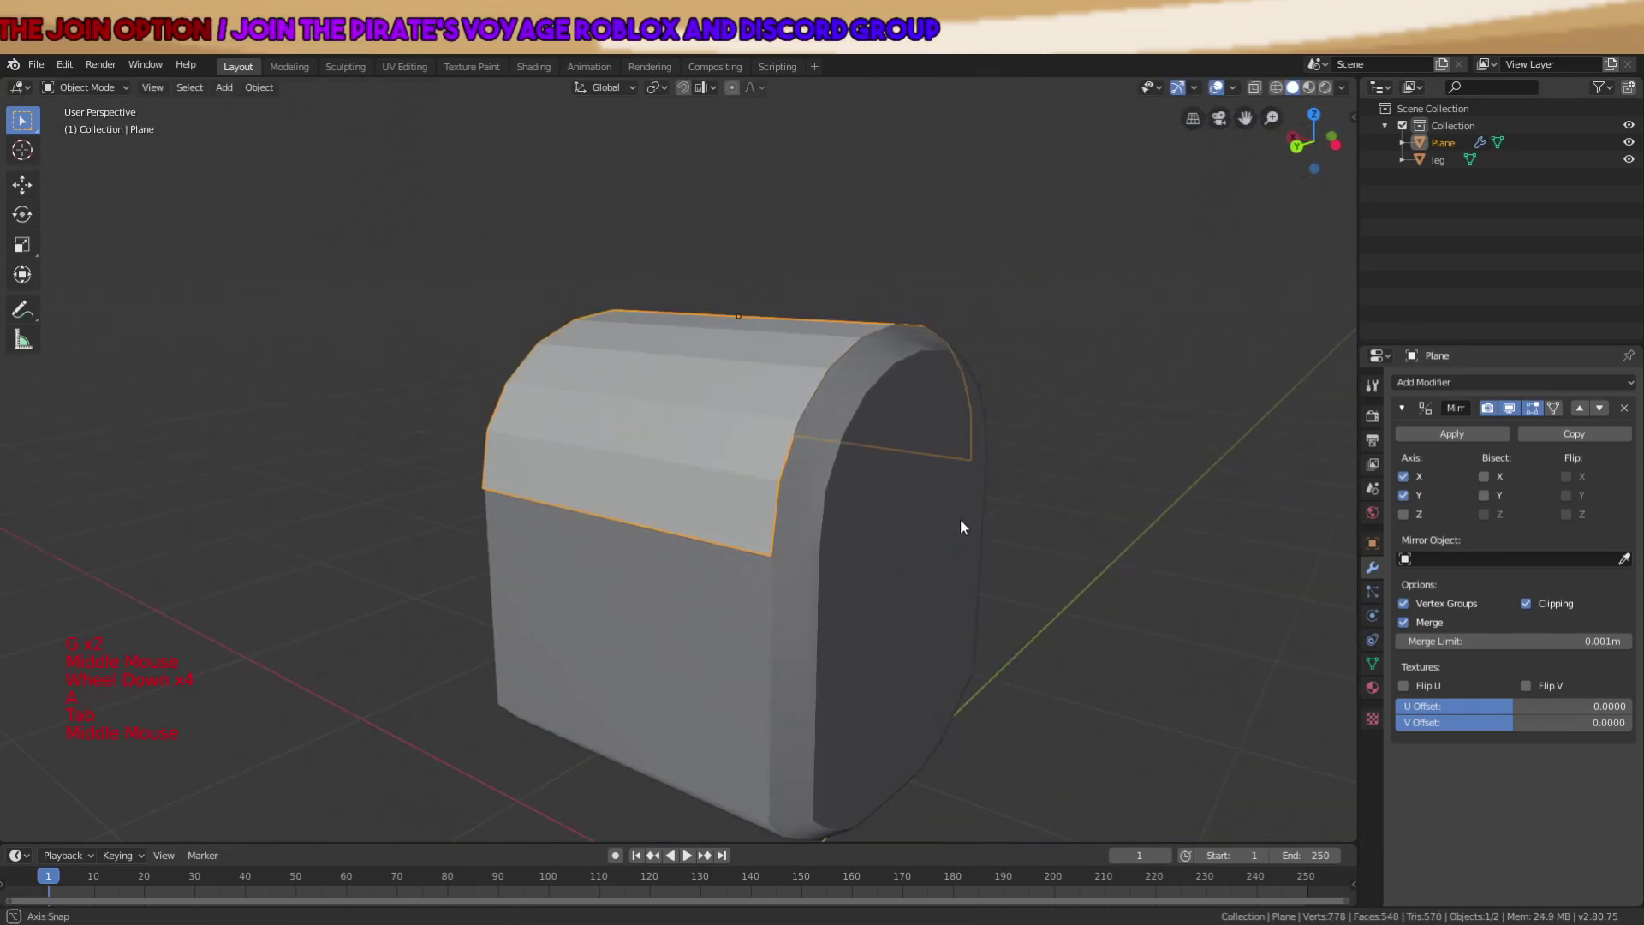
key("Tab")
middle_click_drag(959, 522, 800, 550)
scroll(857, 514, "up", 1)
middle_click_drag(891, 488, 686, 540)
key("s")
key("x")
key("y")
right_click(1031, 432)
Inspect the shell's vertices against the leg's facets in Edit Mode and return to Object Mode.
key("Tab")
key("a")
key("a")
key("a")
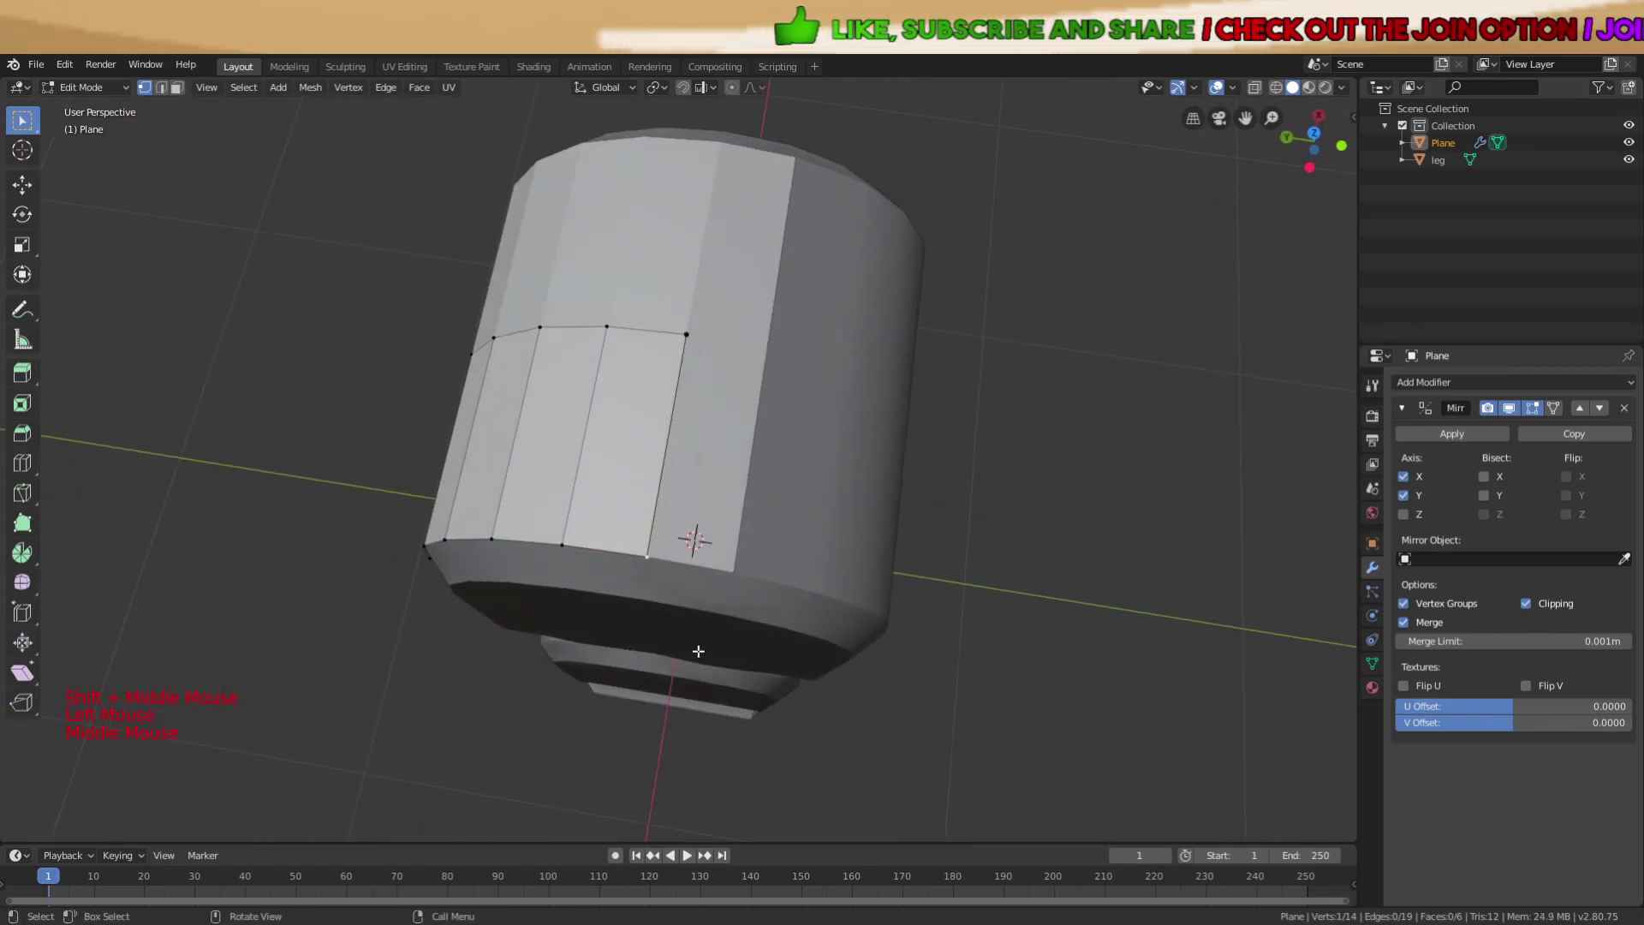
scroll(686, 539, "up", 3)
key("Tab")
scroll(854, 459, "down", 1)
middle_click_drag(784, 547, 954, 496)
scroll(854, 466, "down", 4)
key("a")
key("a")
key("a")
scroll(795, 467, "up", 4)
key("Tab")
scroll(693, 535, "down", 6)
key("Tab")
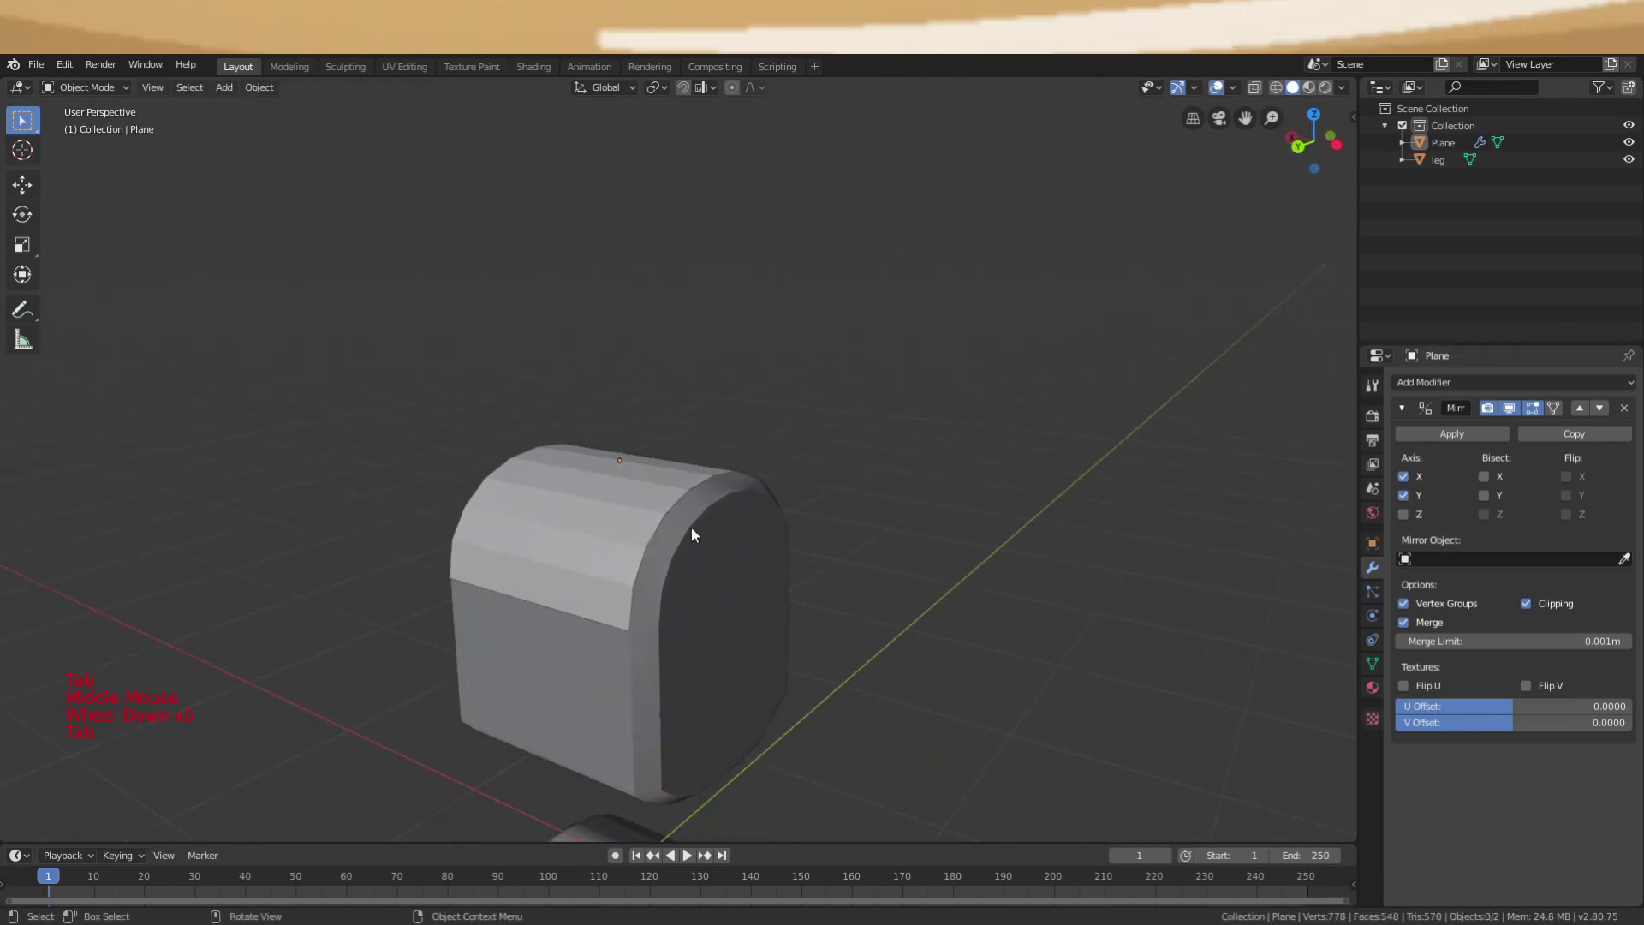
Examine how closely the shell follows both sides and the bevelled ends of the upper leg.
scroll(653, 557, "up", 3)
mouse_move(674, 553)
middle_mouse_down()
mouse_move(624, 604)
mouse_move(805, 394)
mouse_move(660, 537)
middle_mouse_up()
scroll(739, 459, "up", 1)
scroll(661, 538, "down", 3)
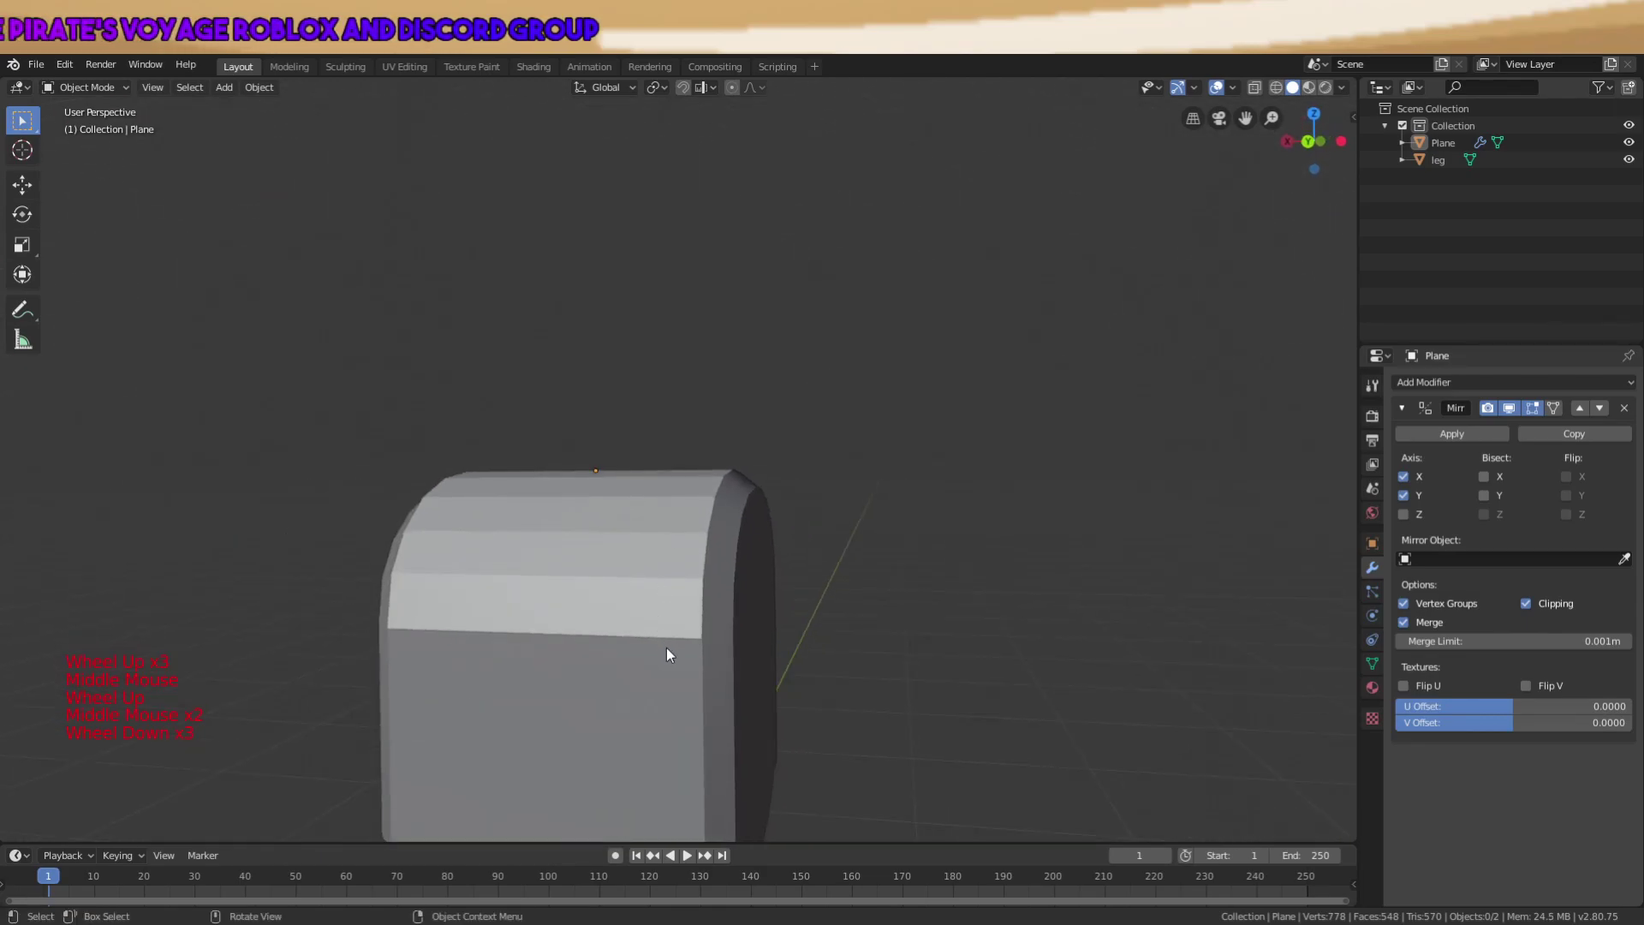
middle_click_drag(666, 655, 741, 628)
middle_click_drag(707, 540, 1038, 557)
scroll(736, 635, "up", 3)
scroll(742, 548, "up", 3)
scroll(696, 591, "down", 3)
scroll(940, 525, "up", 4)
middle_click_drag(939, 525, 882, 543)
scroll(899, 495, "down", 5)
middle_click_drag(820, 472, 959, 481)
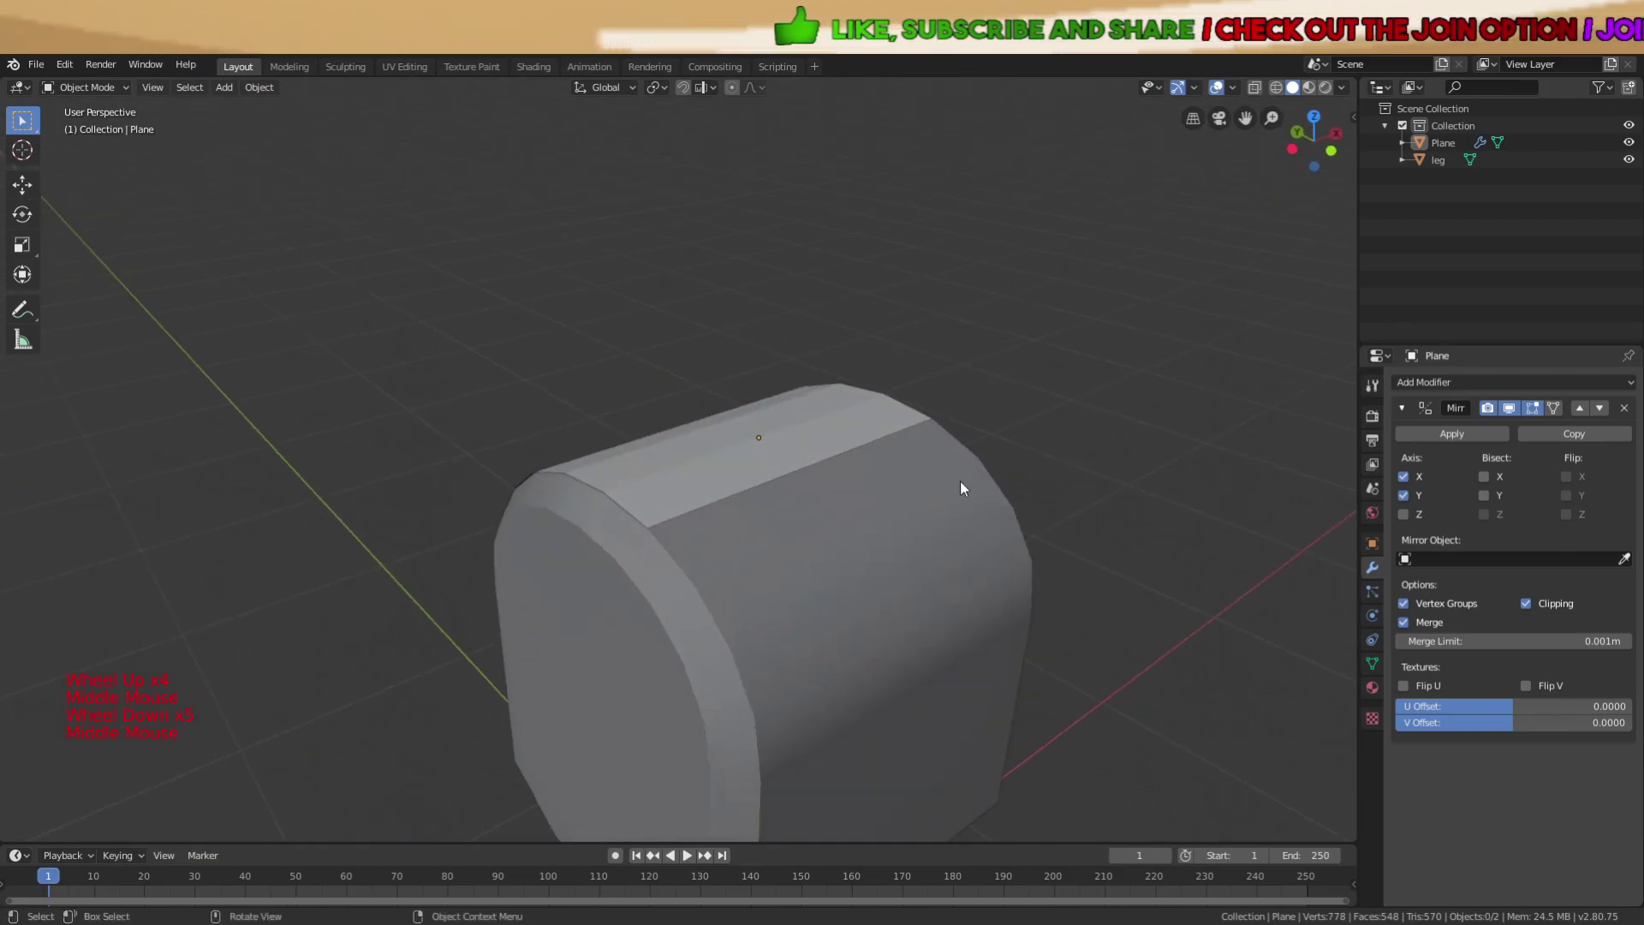
scroll(726, 547, "up", 4)
middle_click_drag(726, 547, 753, 666)
scroll(744, 517, "down", 1)
scroll(834, 444, "down", 2)
key("s")
key("y")
key("Escape")
Scale the shell and move it along Y to align it with the upper leg.
key("s")
left_click(753, 469)
scroll(912, 420, "up", 2)
middle_click_drag(913, 419, 878, 447)
key("g")
key("y")
left_click(906, 420)
Clear the selection and reselect the plane object in Object Mode.
scroll(906, 419, "down", 5)
key("Tab")
key("Tab")
key("a")
key("a")
key("a")
left_click(800, 531)
scroll(879, 447, "up", 4)
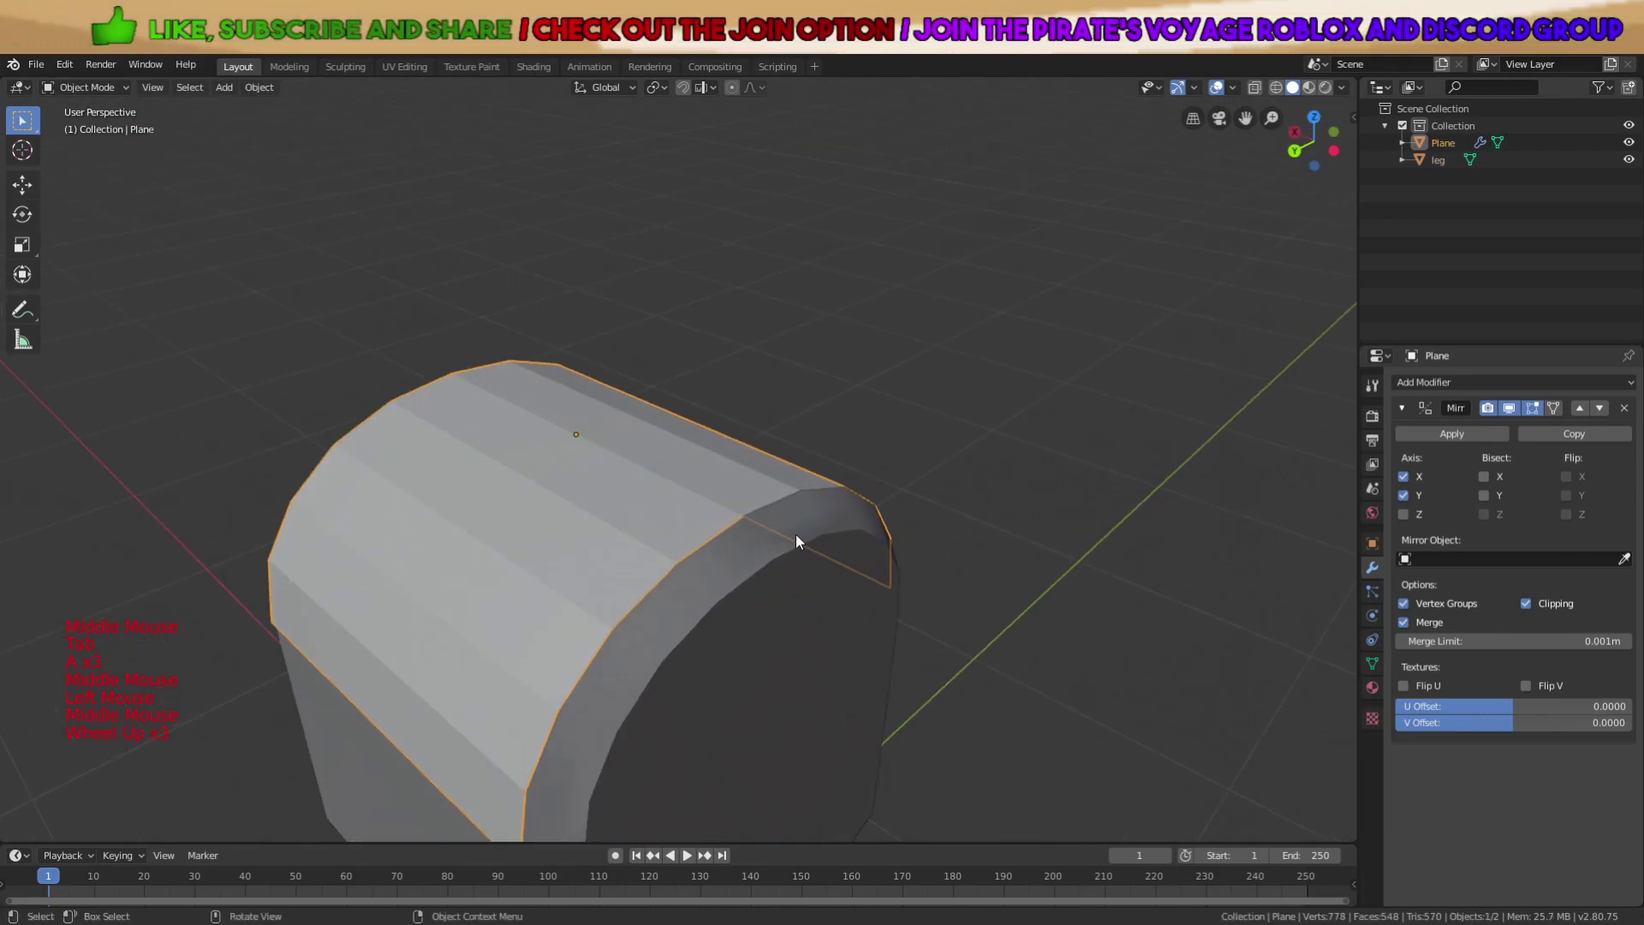
Extrude the shell's top end vertex outward along X by about 0.058 m and lower it along Z onto the leg's inner bevel edge.
key("Tab")
key("a")
key("a")
key("a")
left_click(790, 548)
middle_click_drag(791, 547, 884, 451)
scroll(867, 491, "up", 2)
key("e")
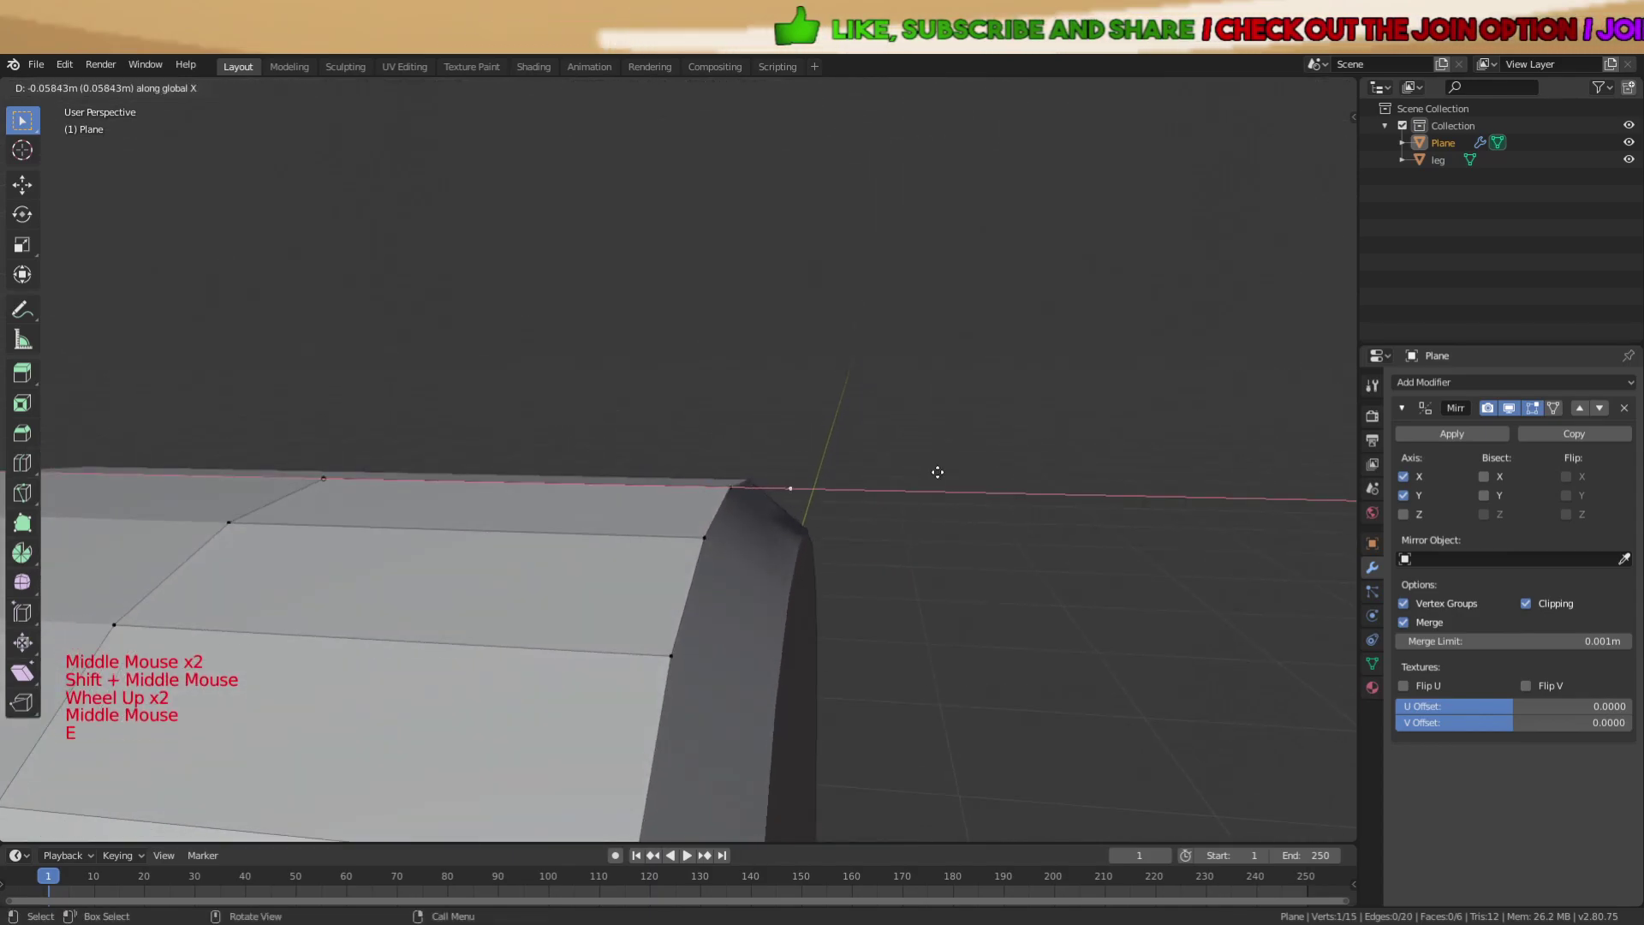
left_click(942, 472)
key("g")
key("z")
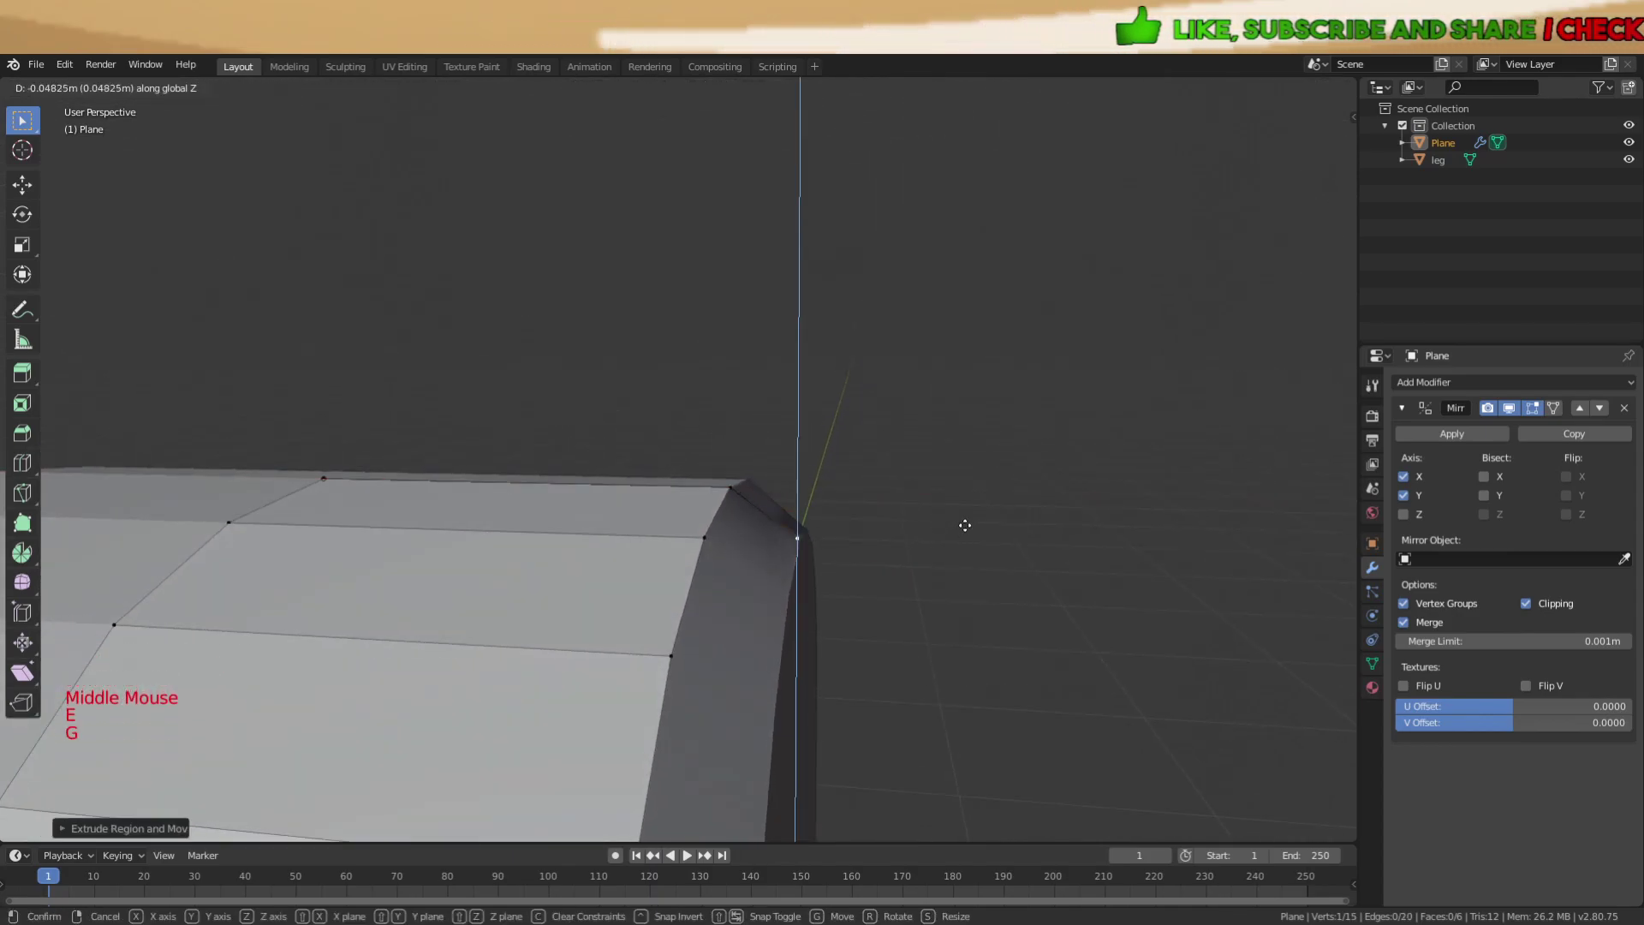
left_click(967, 524)
middle_click_drag(968, 524, 753, 453)
left_click(813, 530)
Try extruding the lowered bevel vertex along Y, and delete the extra vertex.
left_click(961, 548)
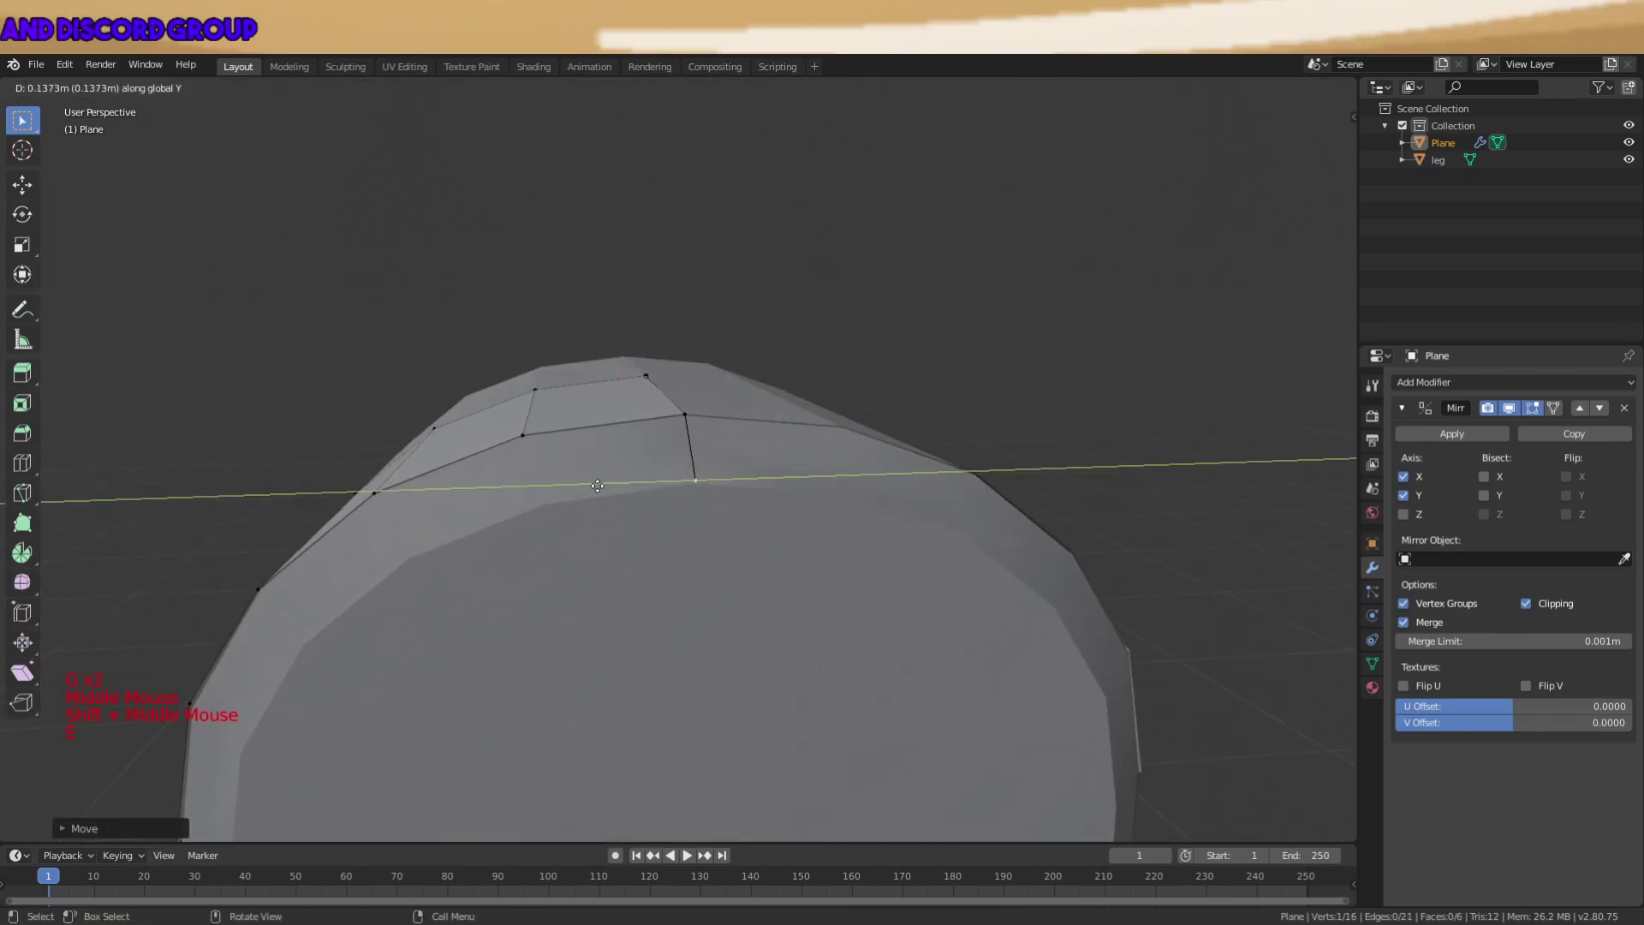
middle_click_drag(669, 509, 784, 519)
key("g")
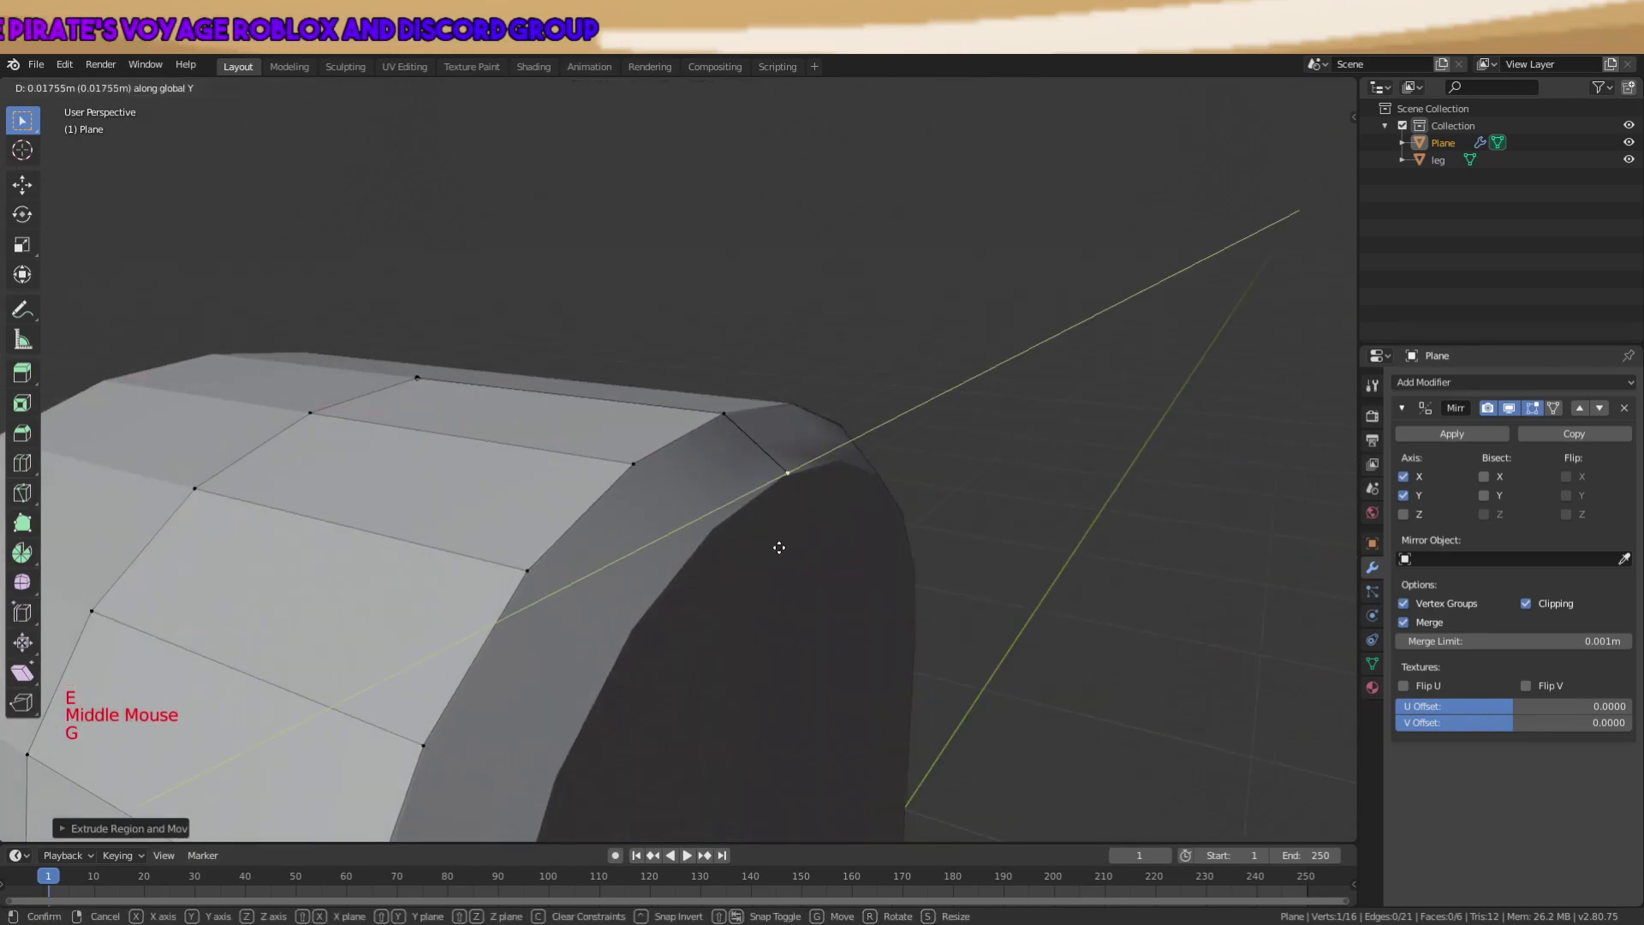
left_click(784, 557)
middle_click_drag(778, 557, 753, 550)
key("x")
left_click(758, 556)
Extrude the neighbouring end vertex outward and move it along Z and Y onto the next corner of the inner bevel edge.
left_click(594, 467)
middle_click_drag(593, 467, 818, 479)
key("e")
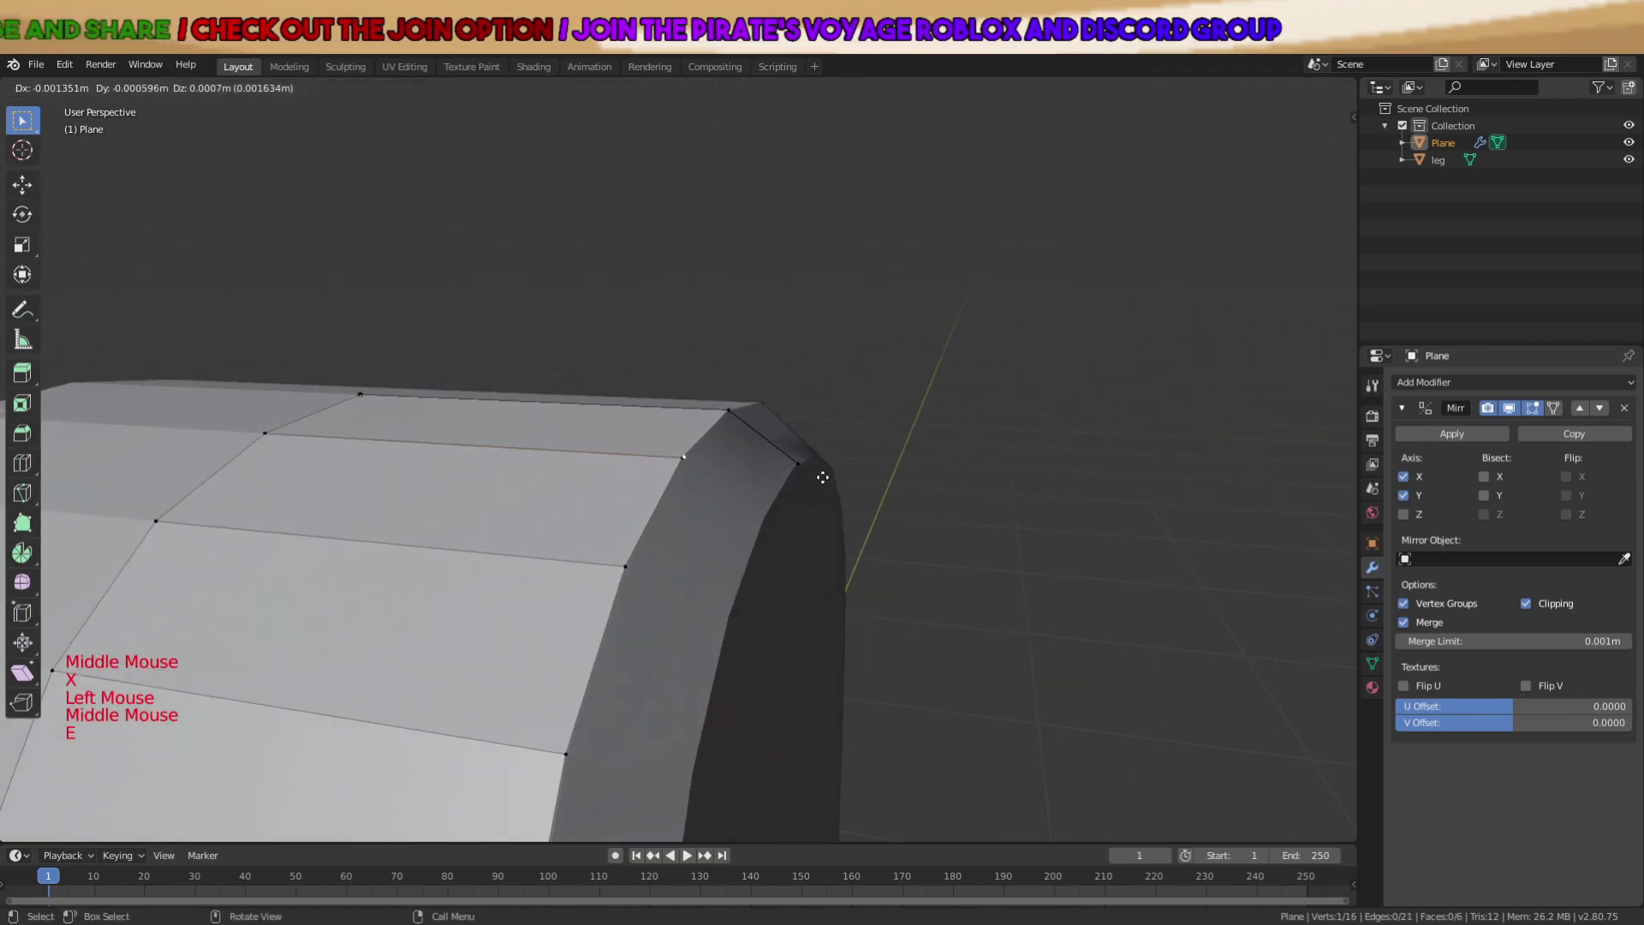
middle_click_drag(907, 569, 928, 477)
key("g")
key("g")
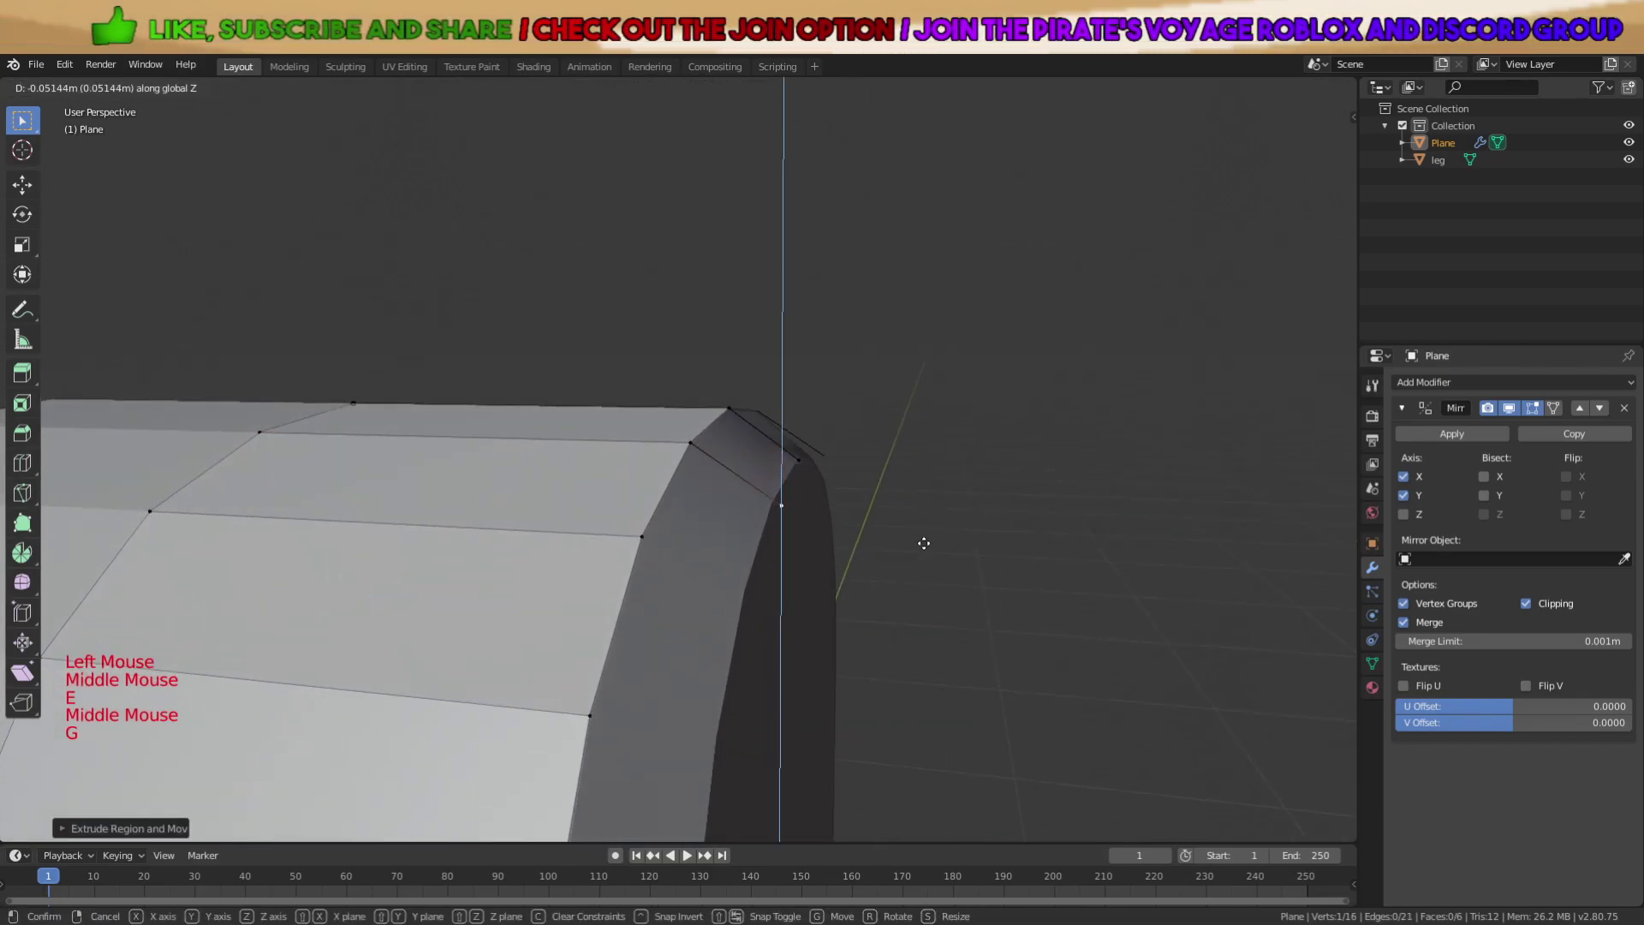
middle_click_drag(921, 544, 793, 559)
key("g")
left_click(786, 555)
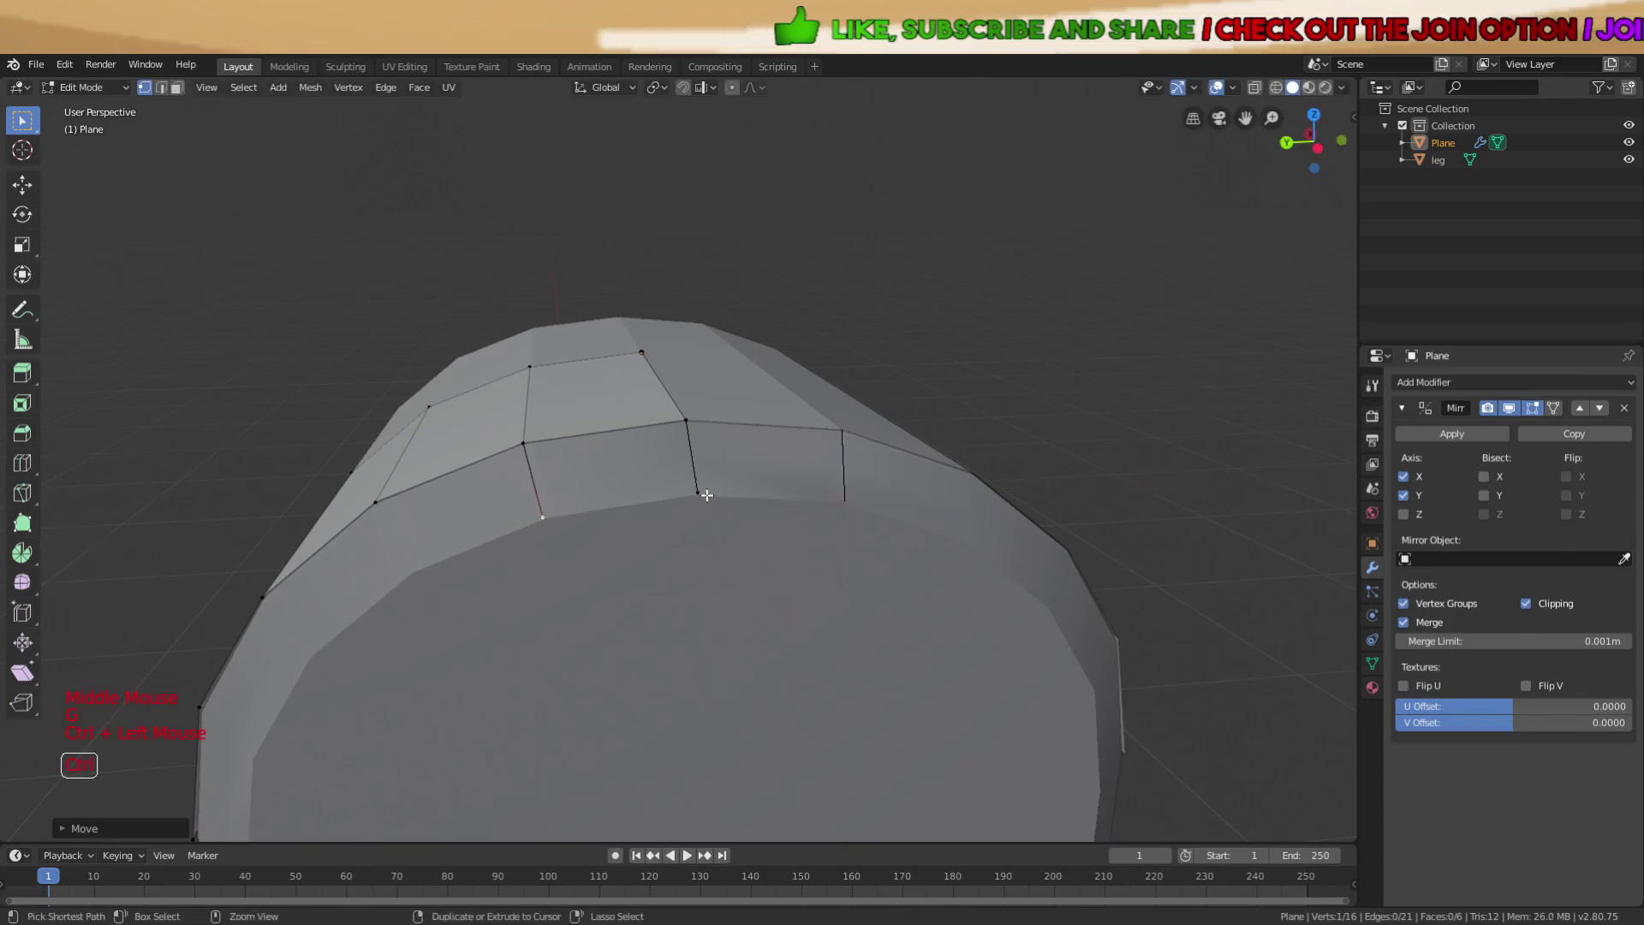
Fill a face between the two bevel edges and fine-tune its lower corner vertex along Z and X.
key("f")
key("g")
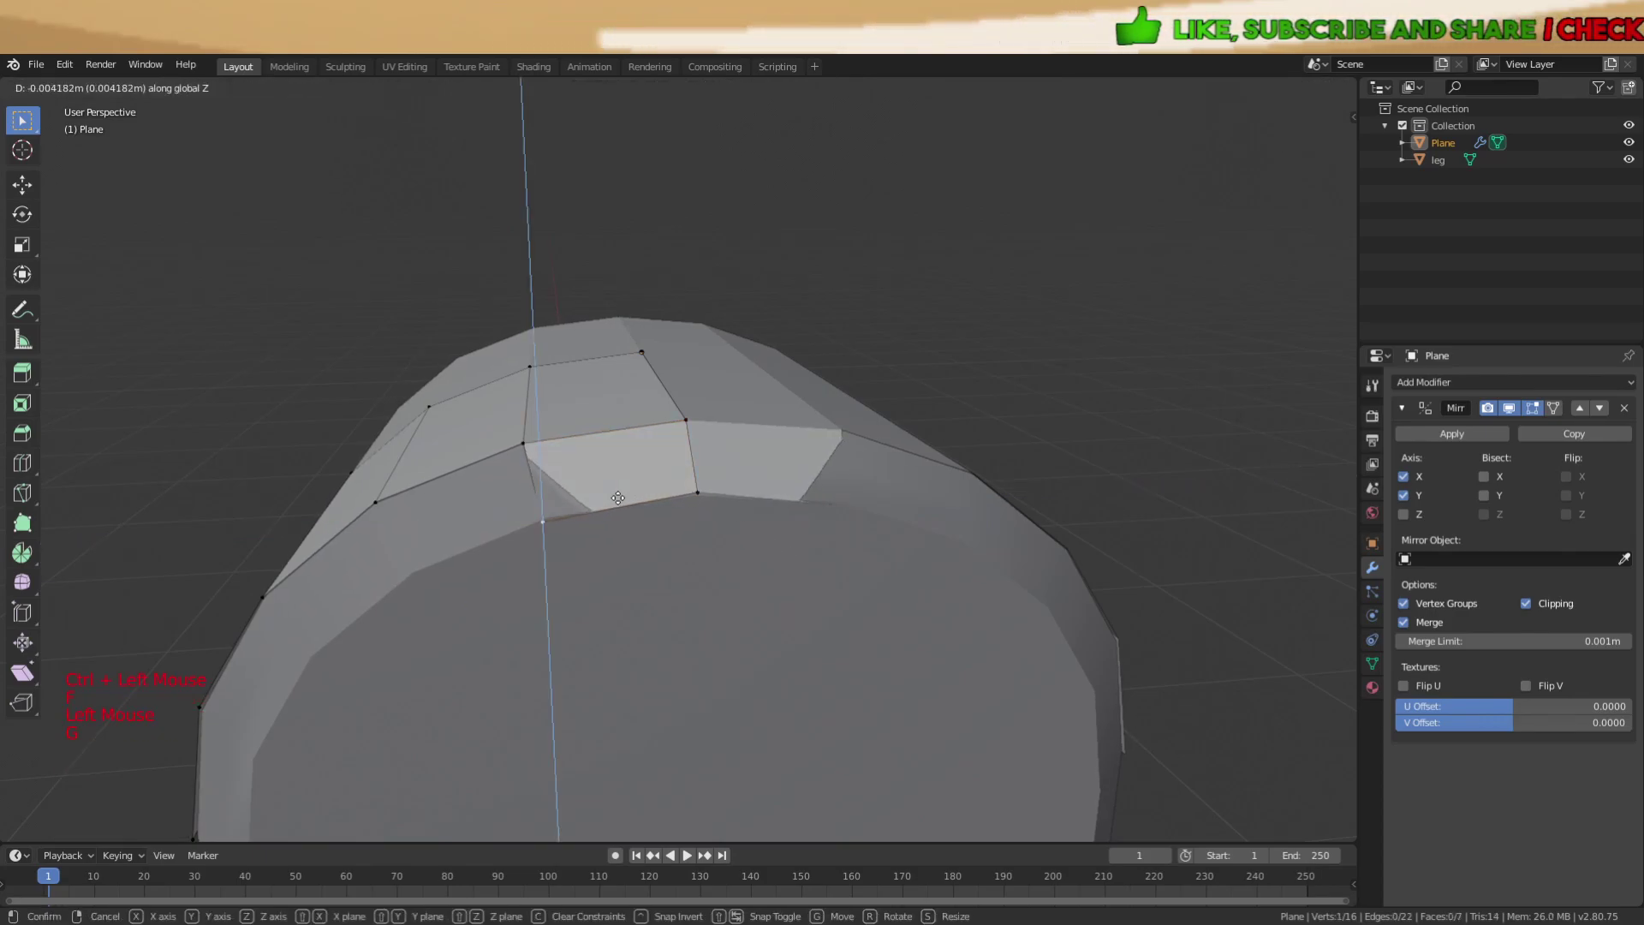
left_click(617, 496)
middle_click_drag(889, 488, 1001, 486)
scroll(1001, 485, "up", 3)
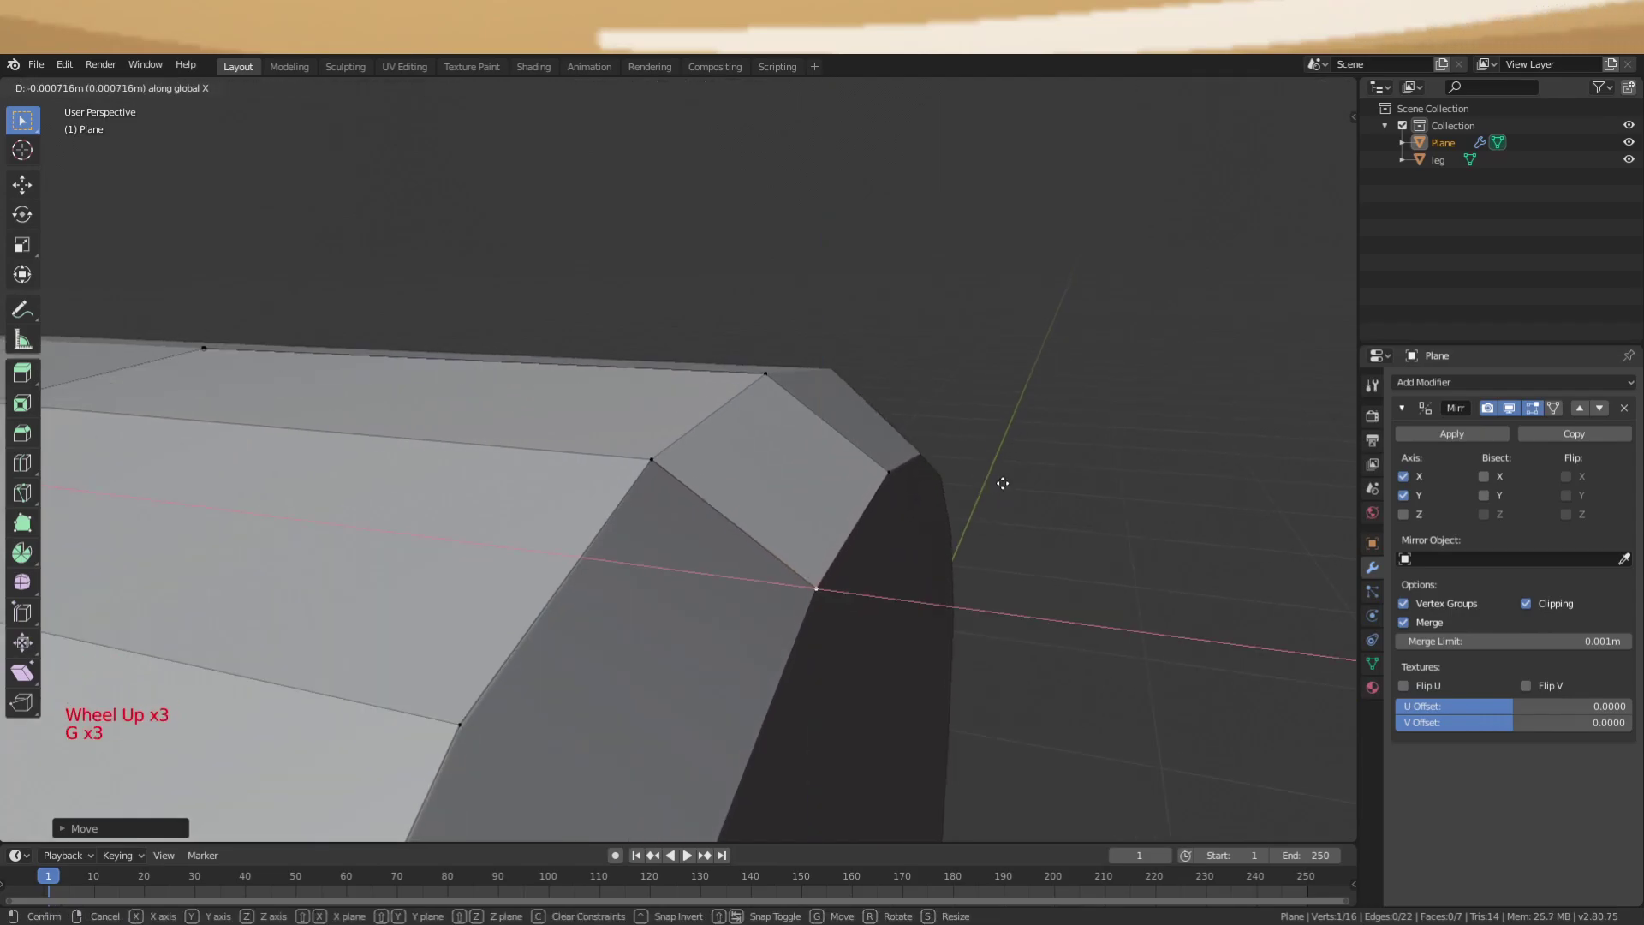
middle_click_drag(1004, 484, 865, 391)
Extrude the shell's inner bevel vertex onto the next corner of the leg's inner bevel edge and fill the face back to the outer edge.
scroll(1044, 402, "down", 7)
scroll(865, 391, "up", 3)
middle_click_drag(873, 463, 922, 408)
scroll(892, 454, "up", 4)
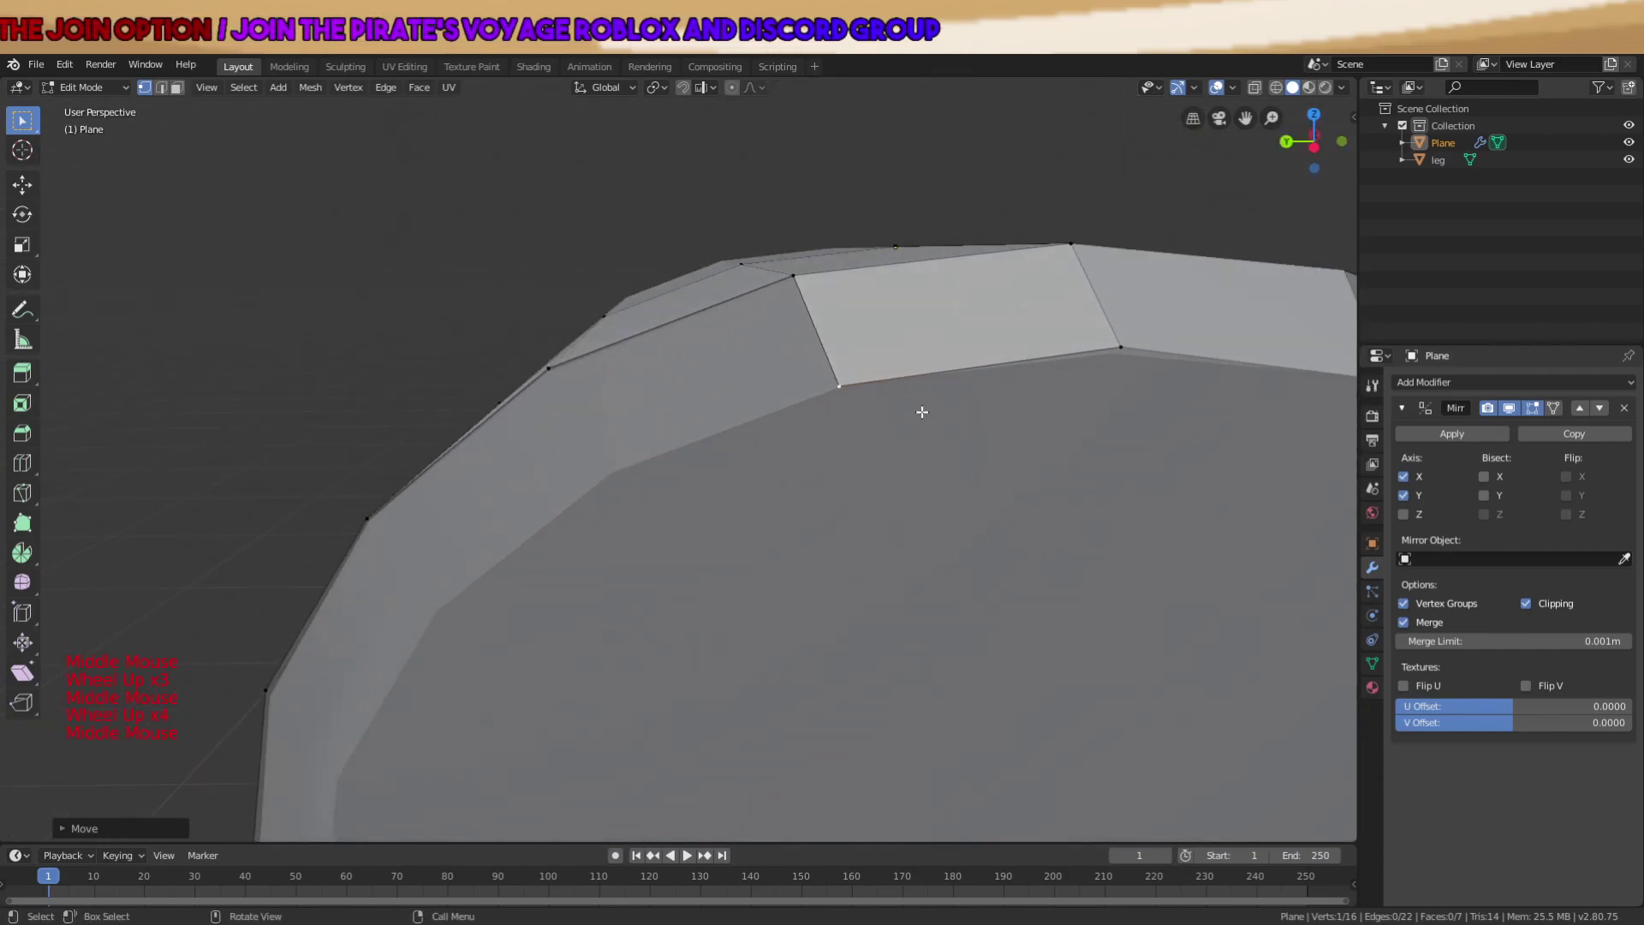
key("e")
middle_click_drag(672, 460, 727, 444)
key("g")
key("g")
left_click(785, 524)
left_click(553, 363, "ctrl")
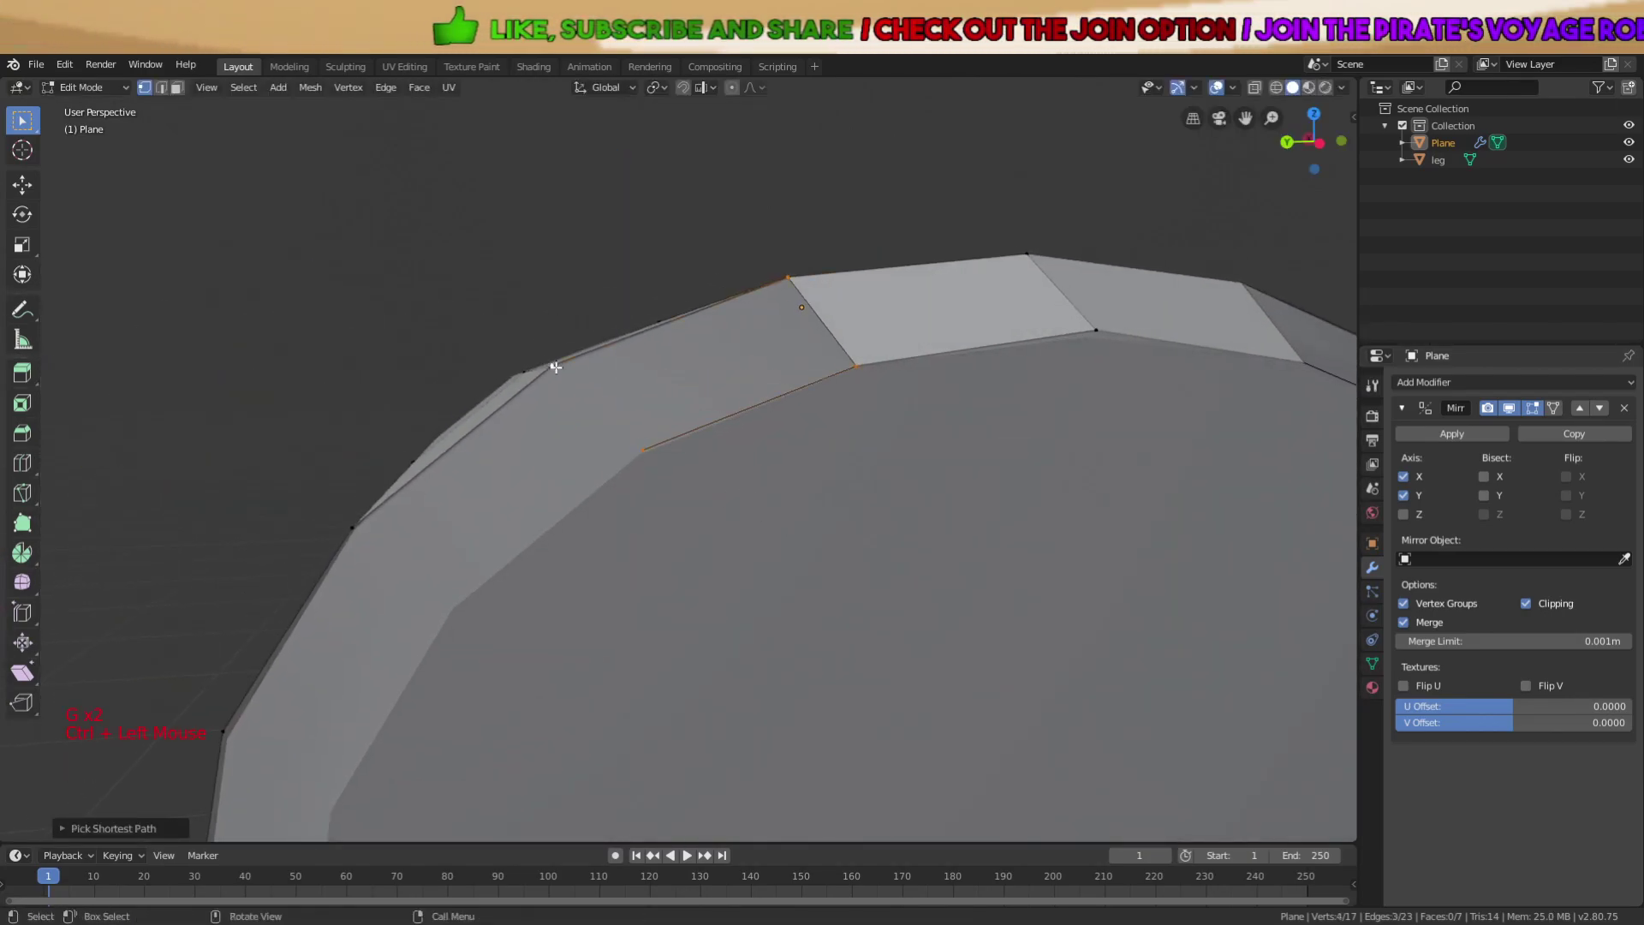
key("f")
Fine-tune that vertex along Z, extrude it about 0.1 m along Y onto the next inner bevel corner, and fill the adjoining face.
key("g")
key("z")
left_click(687, 455)
middle_click_drag(687, 455, 852, 427, "shift")
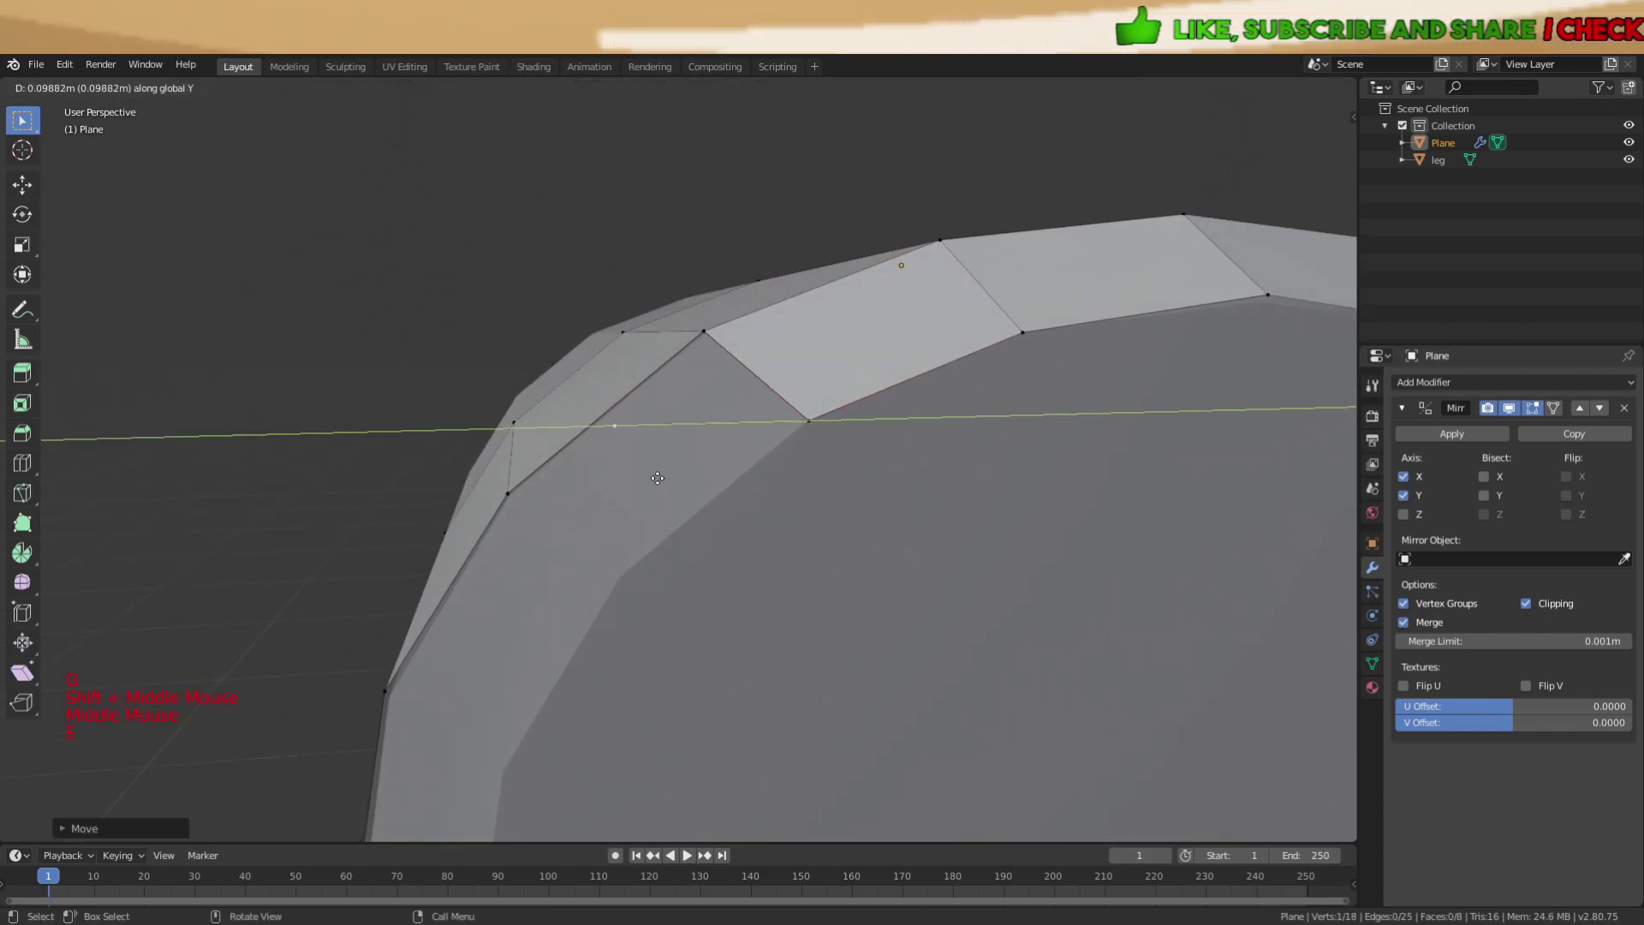
key("g")
key("g")
middle_click_drag(673, 635, 527, 531)
key("g")
key("f")
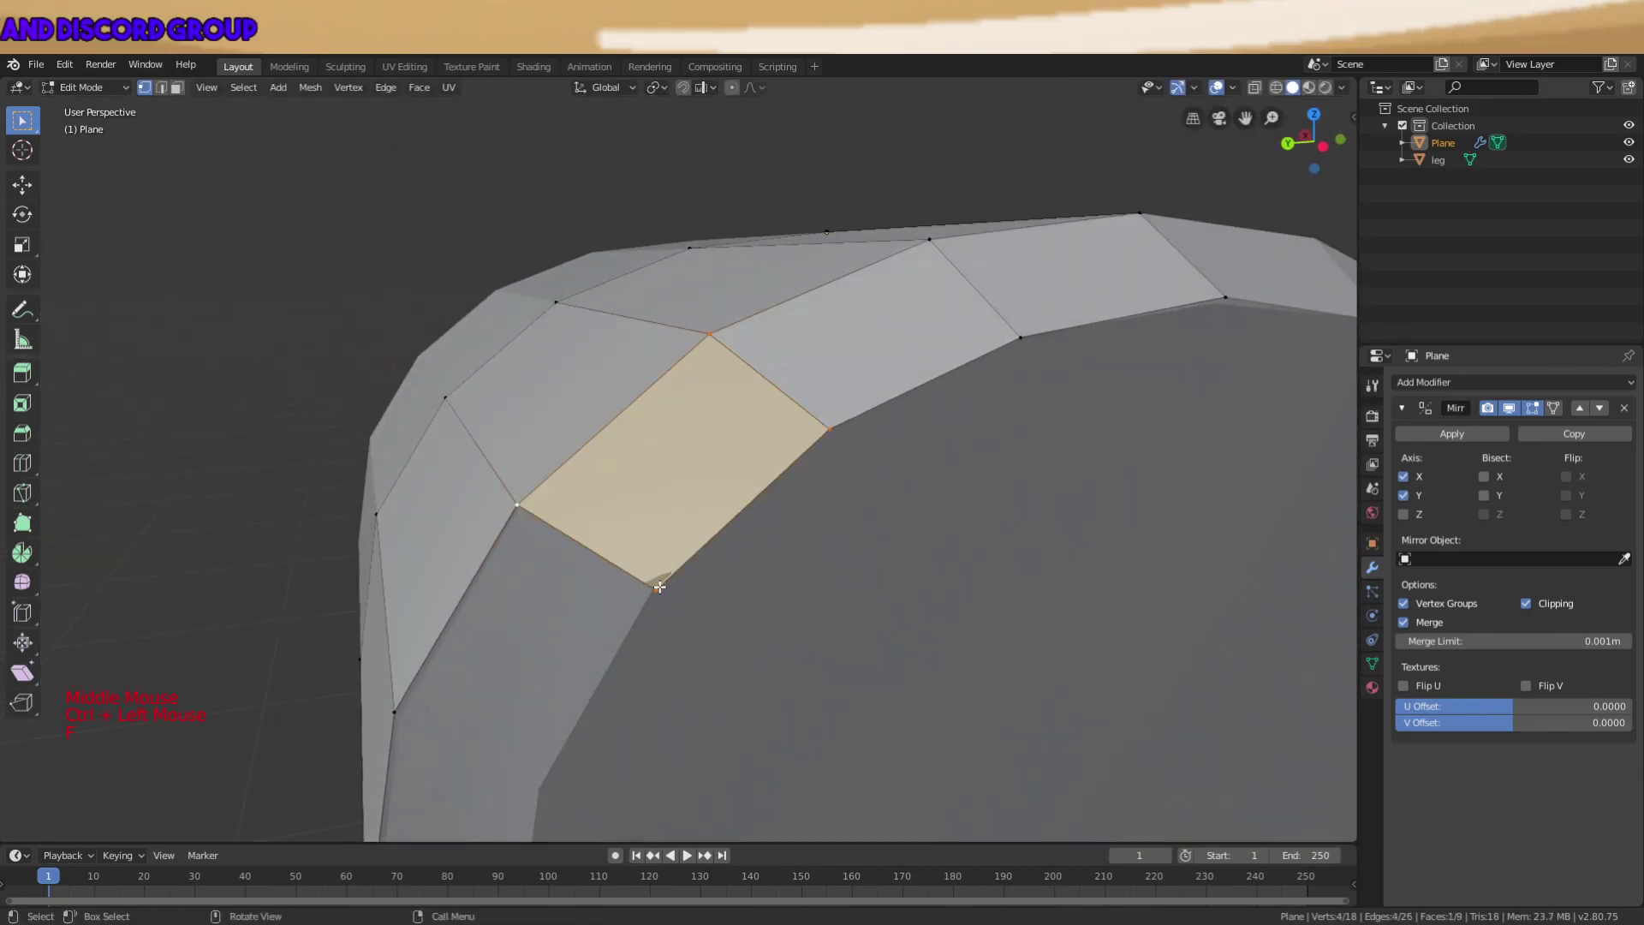
Extrude the latest inner bevel vertex down about 0.09 m along Z, shift it onto the next bevel corner, and fill the face beside it.
scroll(695, 568, "down", 3)
middle_click_drag(708, 594, 694, 539, "shift")
scroll(771, 415, "up", 1)
middle_click_drag(771, 415, 763, 412)
key("e")
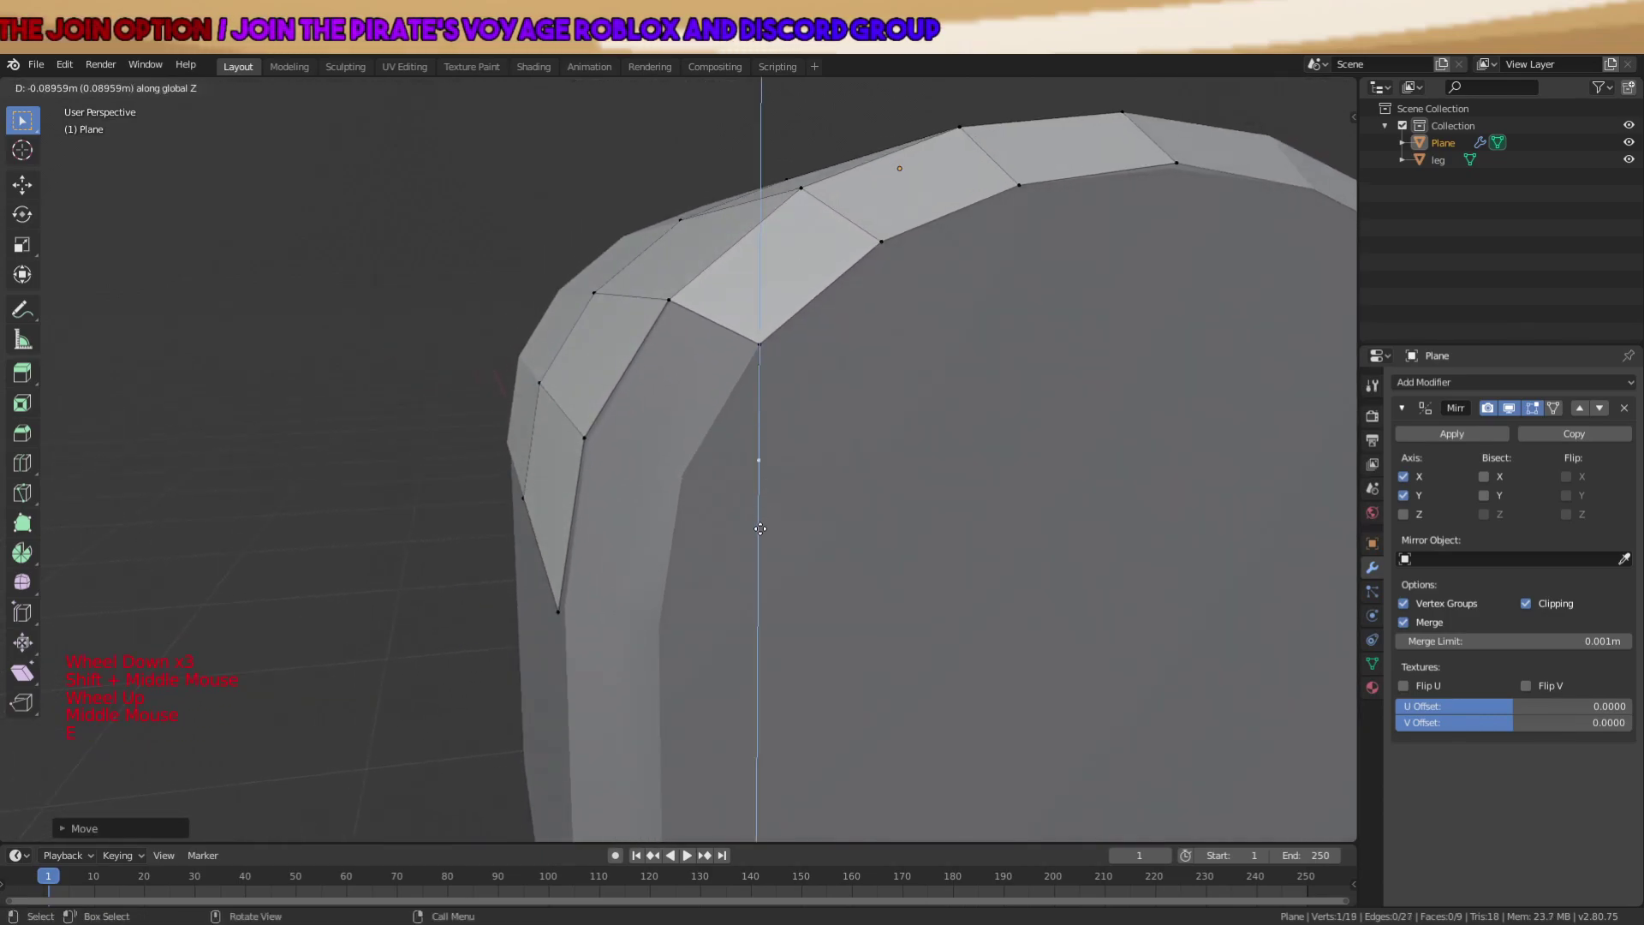
key("g")
left_click(697, 545)
middle_click_drag(697, 546, 765, 531)
left_click(611, 448, "ctrl")
key("f")
Extrude the inner bevel down to the shell's lower border, align the vertex along Y, and fill the last upper bevel face.
left_click(753, 468)
middle_click_drag(753, 469, 724, 466)
key("e")
left_click(735, 596)
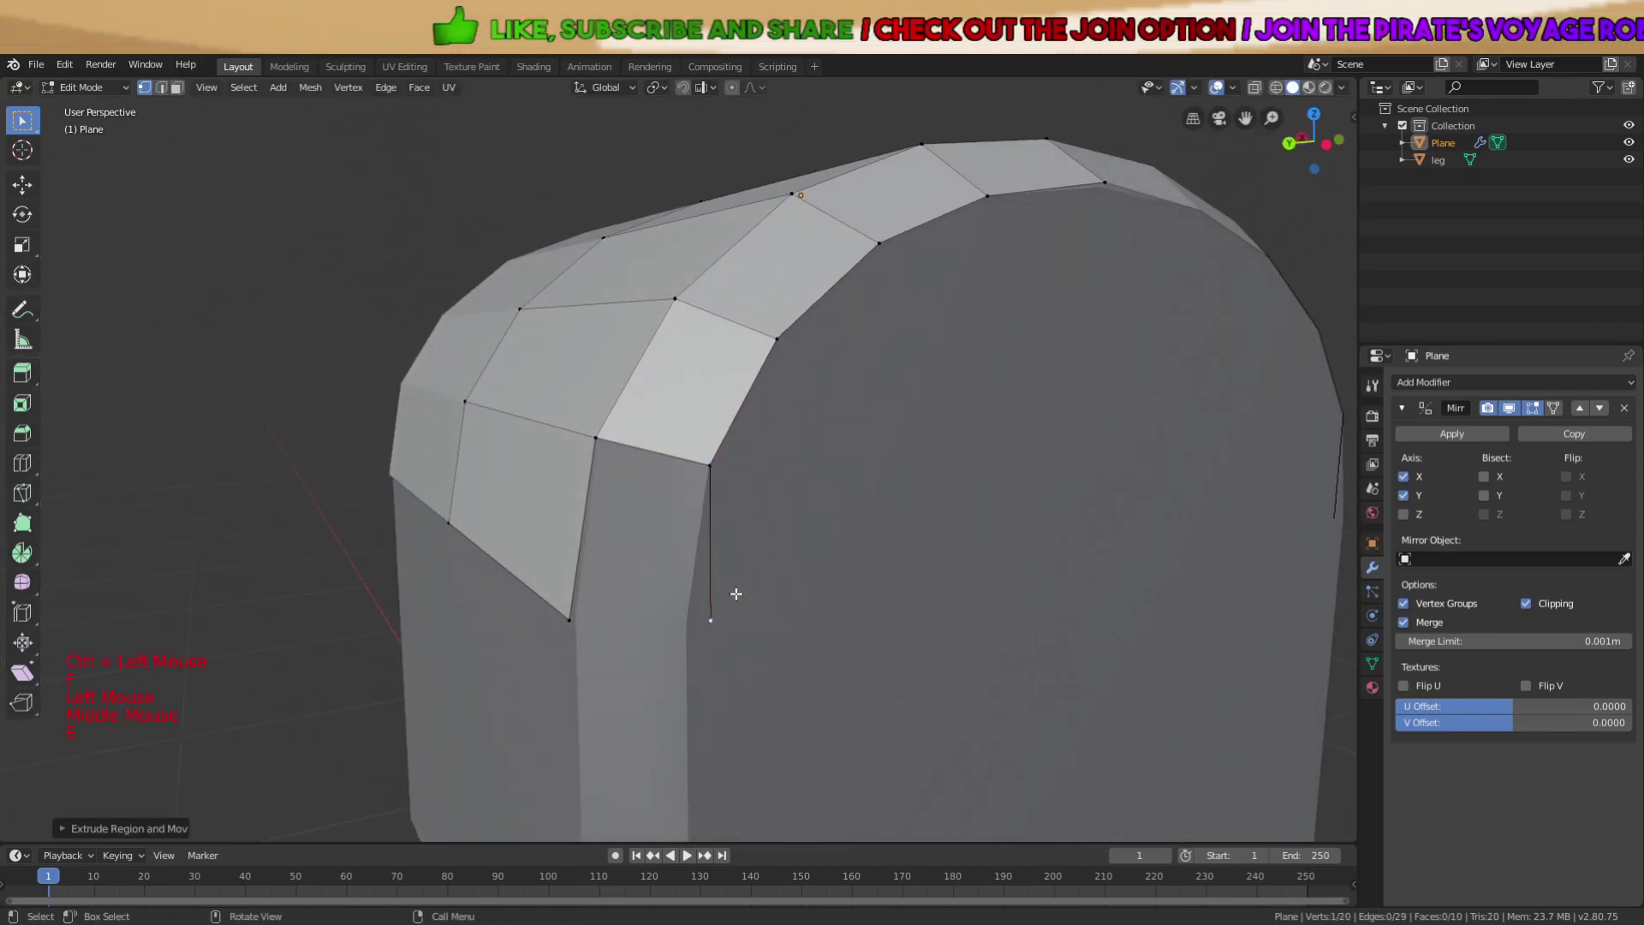
middle_click_drag(735, 595, 727, 562)
key("g")
key("y")
left_click(704, 568)
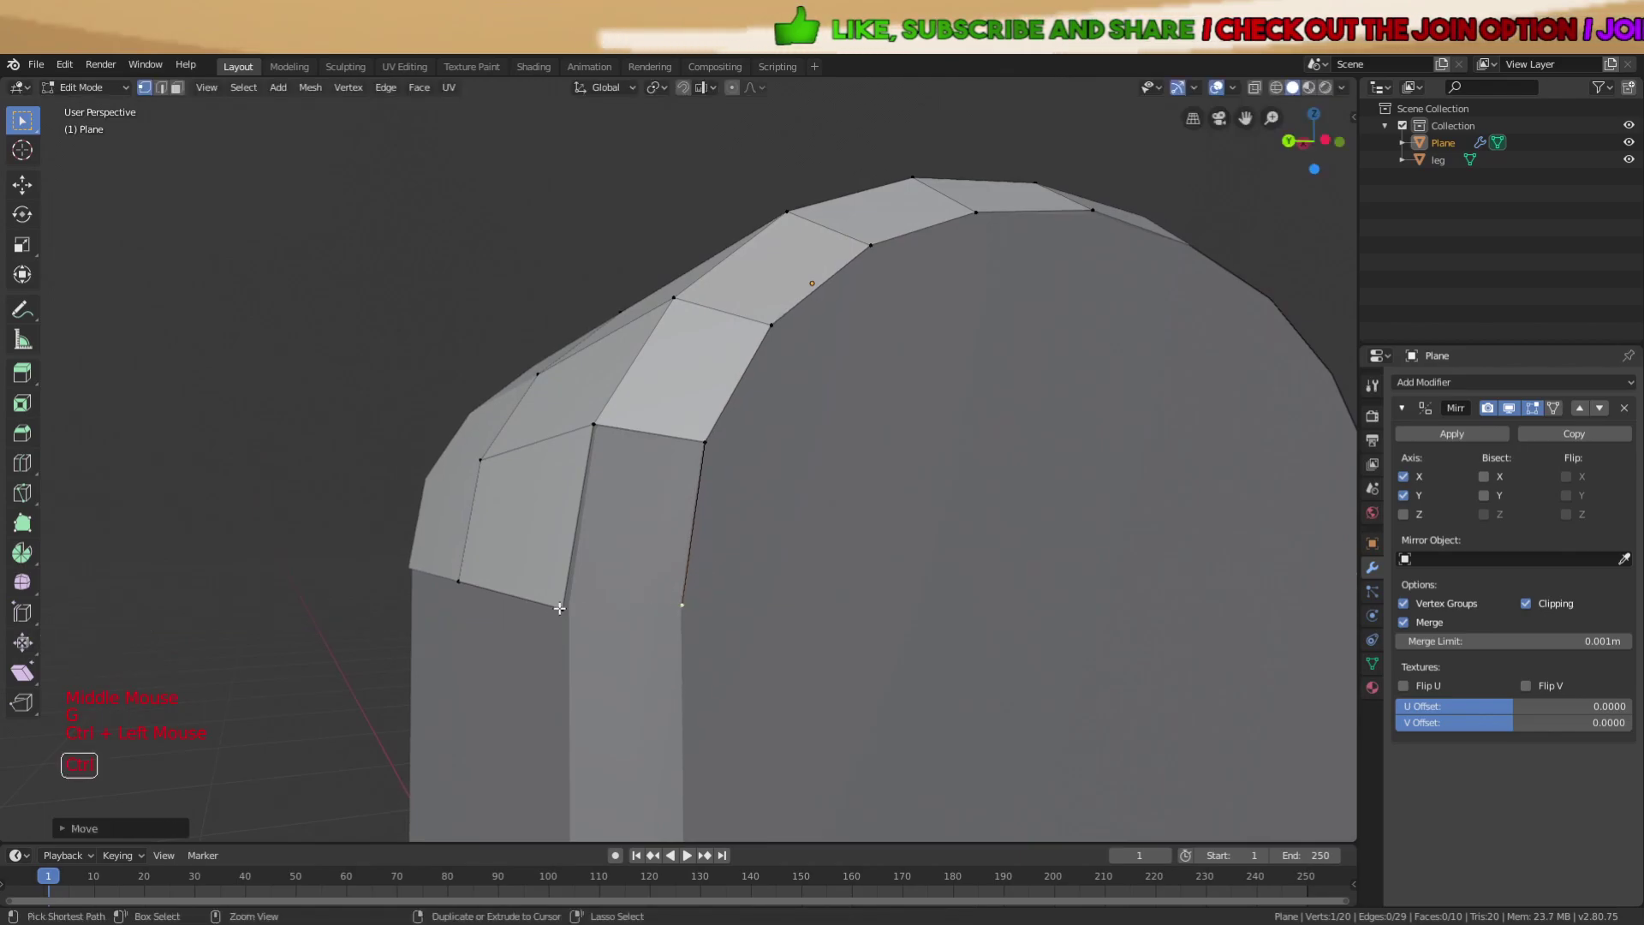
key("f")
Check the mirrored shell in Object Mode and from the side, returning to Edit Mode.
middle_click_drag(686, 604, 899, 548)
scroll(722, 540, "down", 5)
key("a")
key("Tab")
scroll(722, 538, "down", 3)
key("Tab")
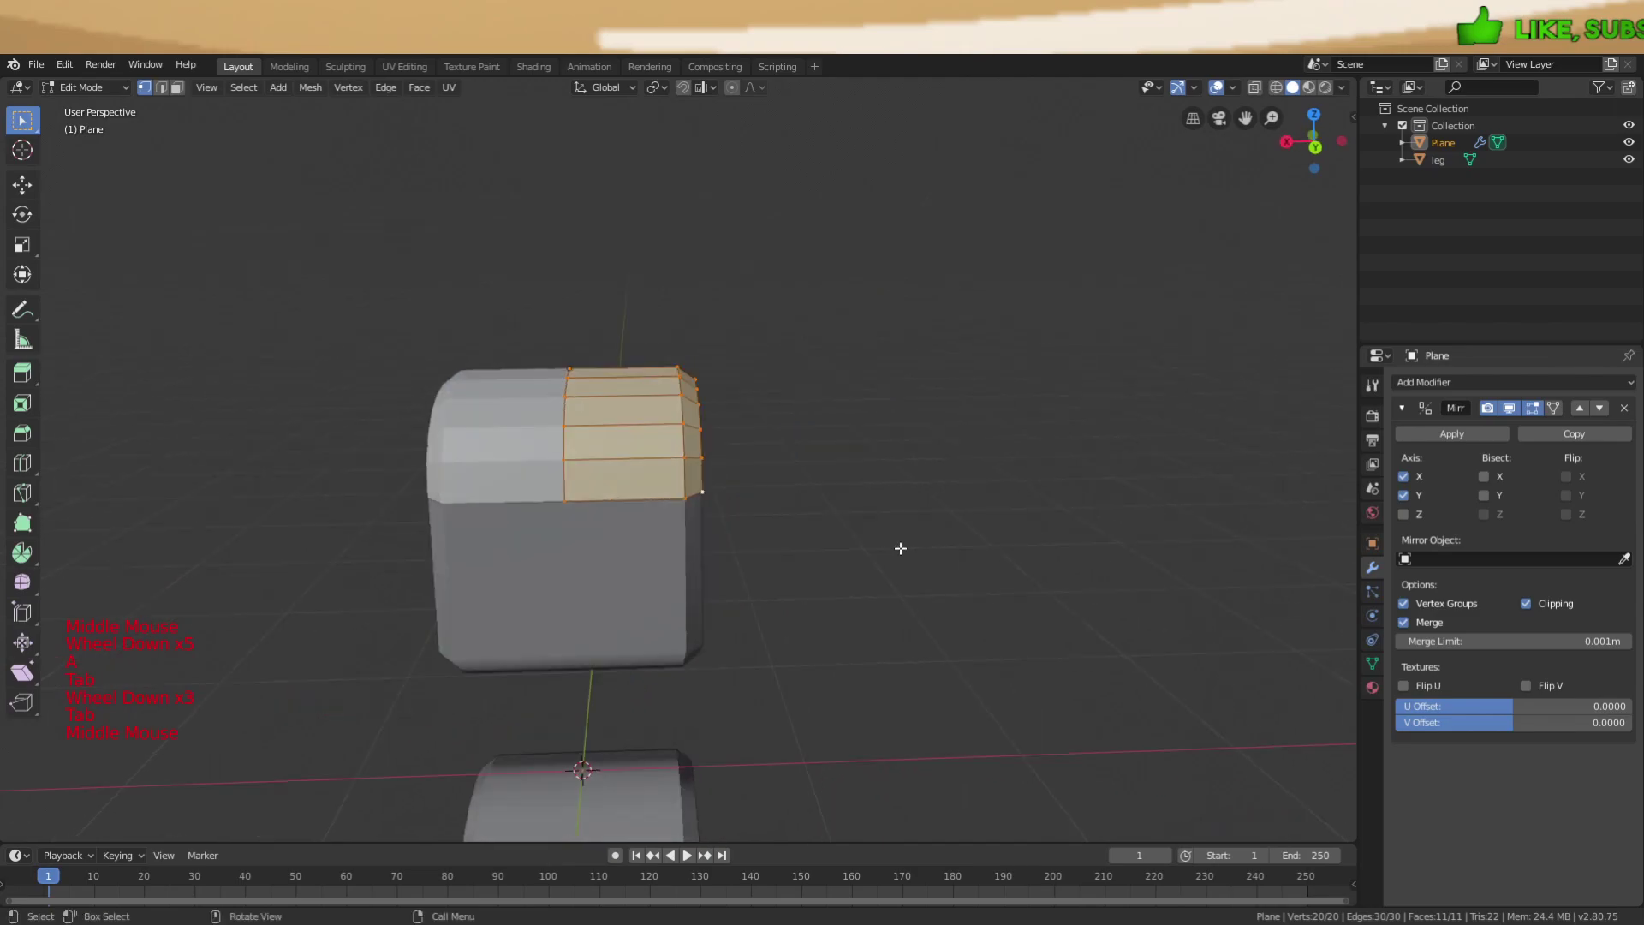
middle_click_drag(829, 495, 822, 440)
scroll(642, 532, "up", 4)
Extrude the lowest inner bevel vertex along Y to the mirror centre line and fill the first triangle of the end cap.
key("a")
key("a")
key("a")
key("e")
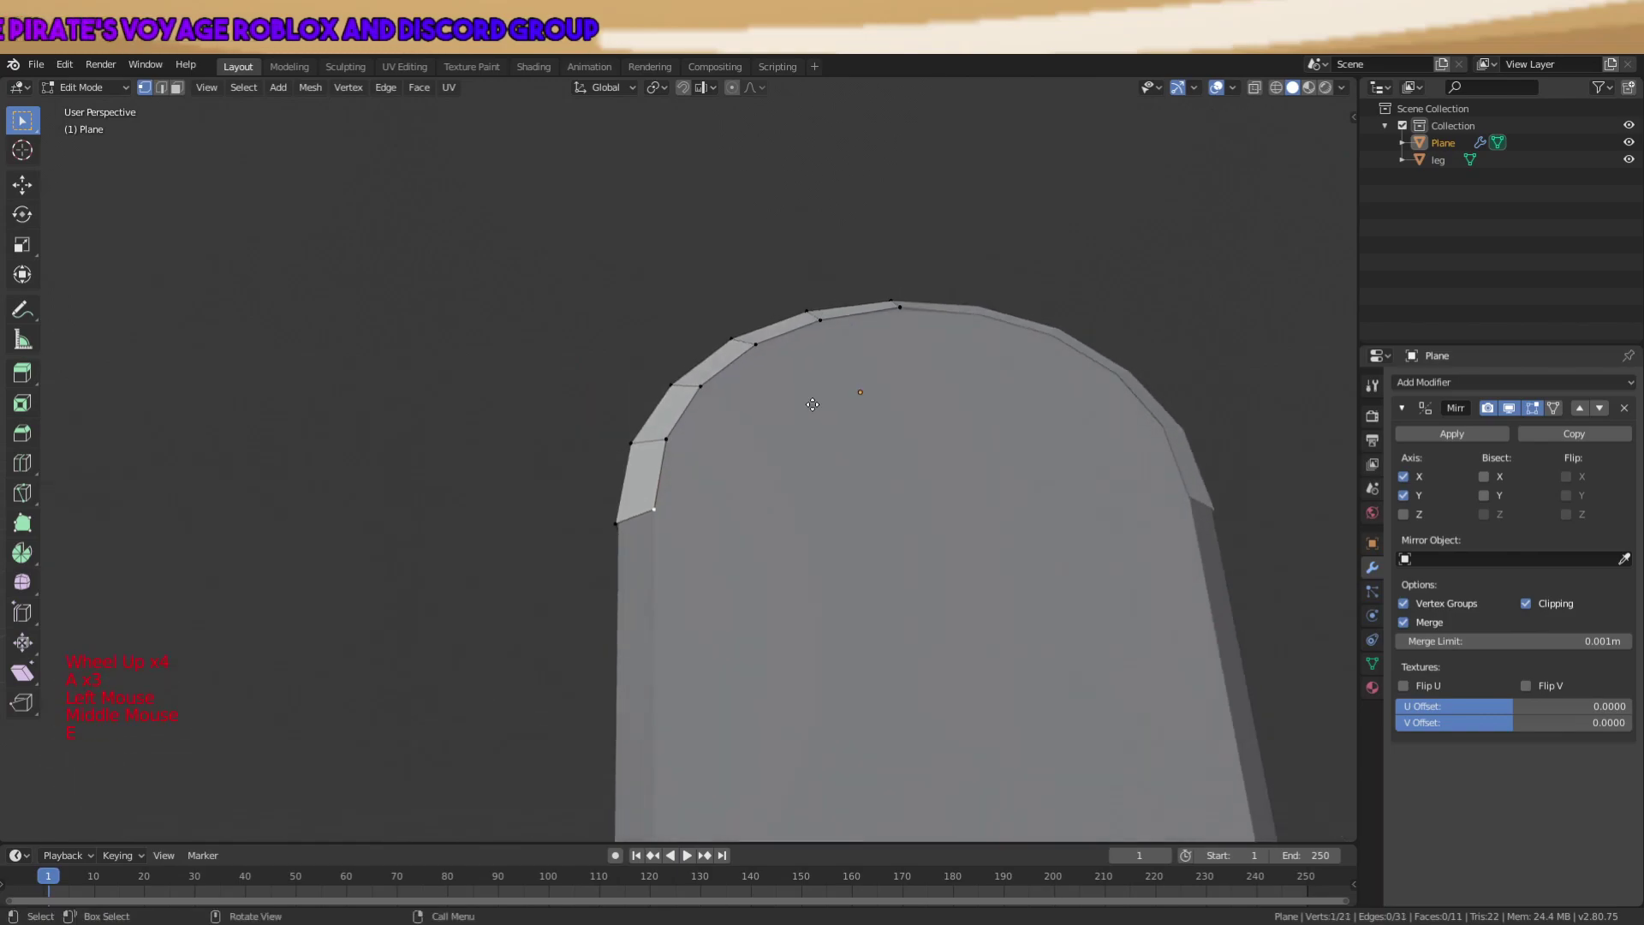
left_click(487, 458)
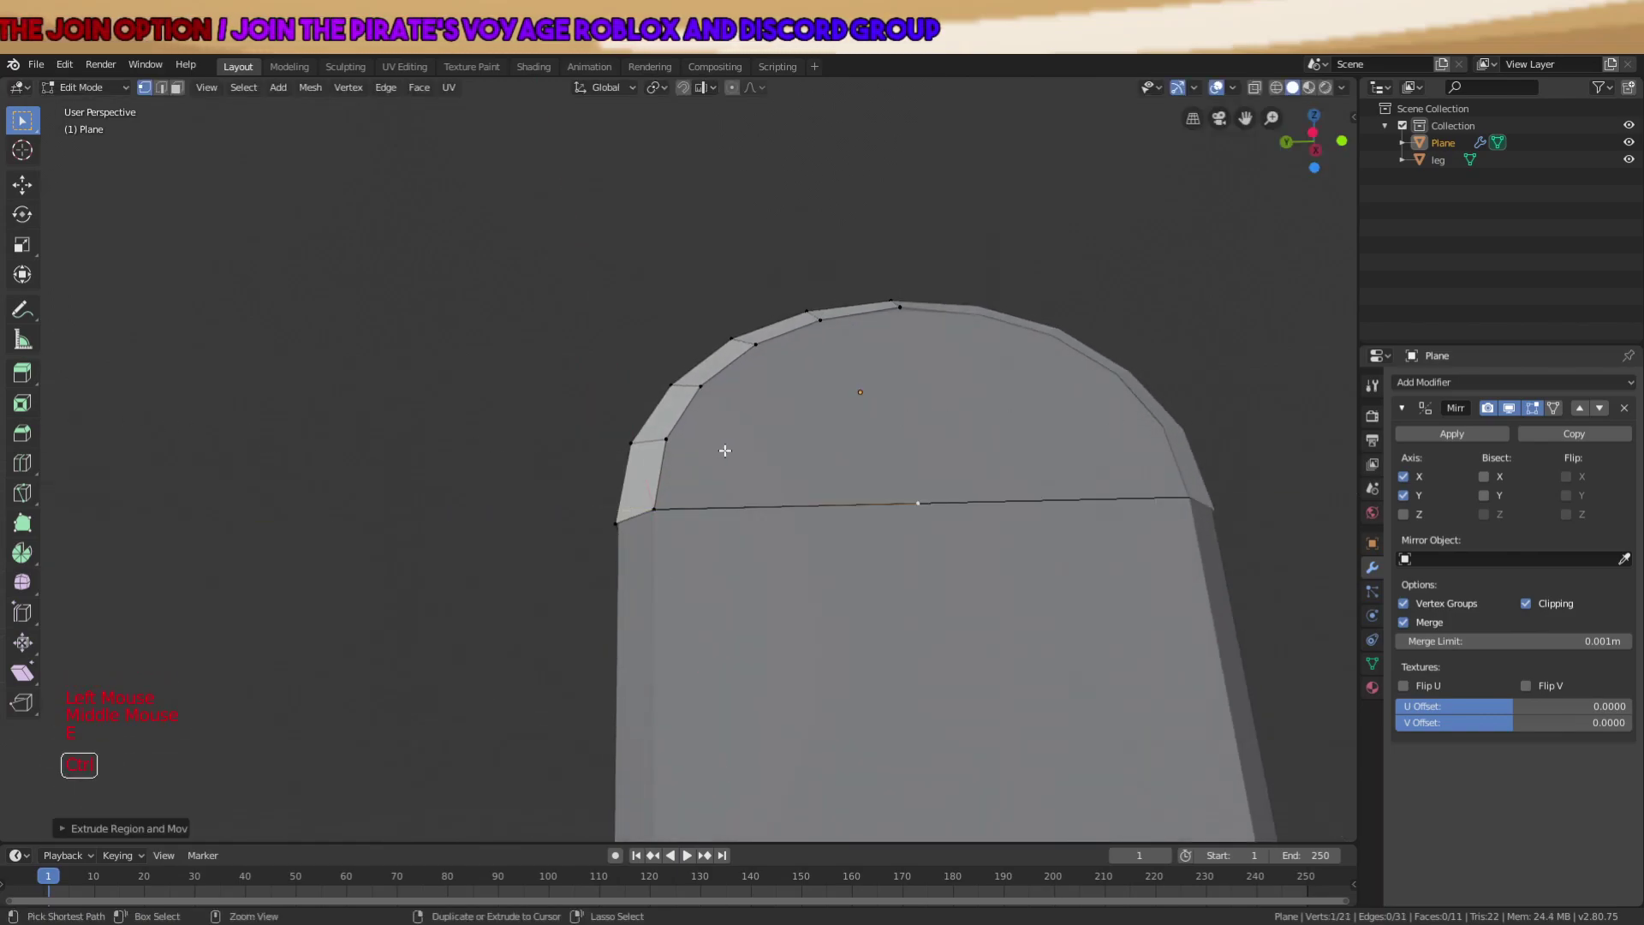
key("f")
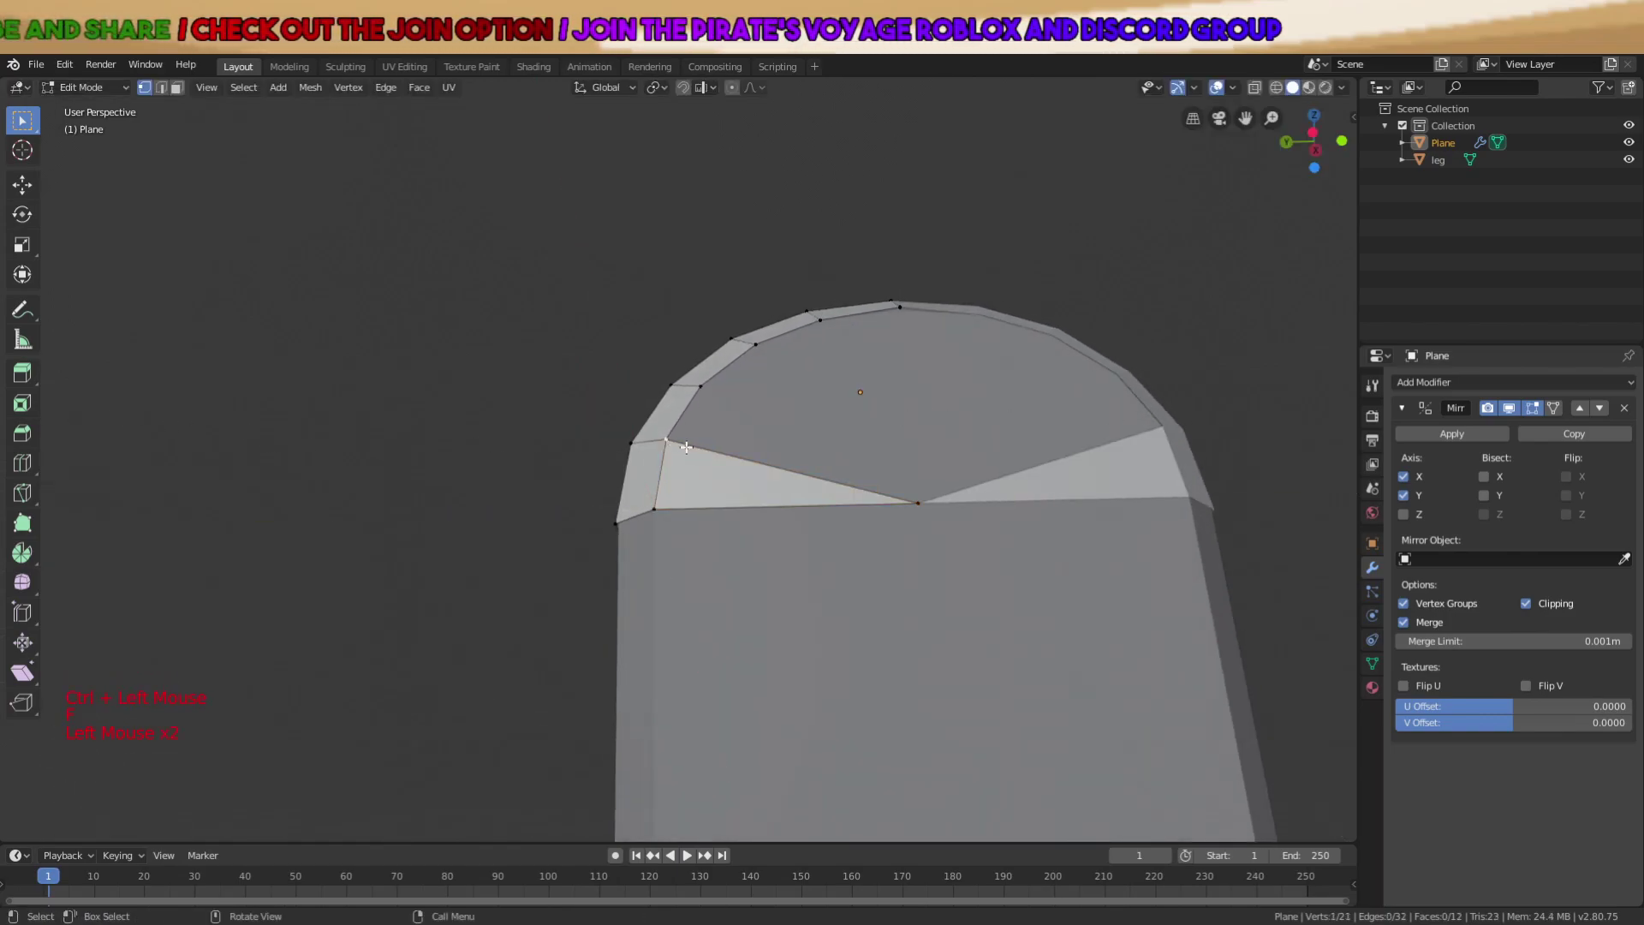
Fill the second end cap triangle between the centre vertex and the next two inner bevel vertices.
left_click(918, 502, "shift")
key("f")
key("f")
key("f")
key("f")
left_click(717, 400)
left_click(920, 504, "ctrl")
key("f")
left_click(924, 505)
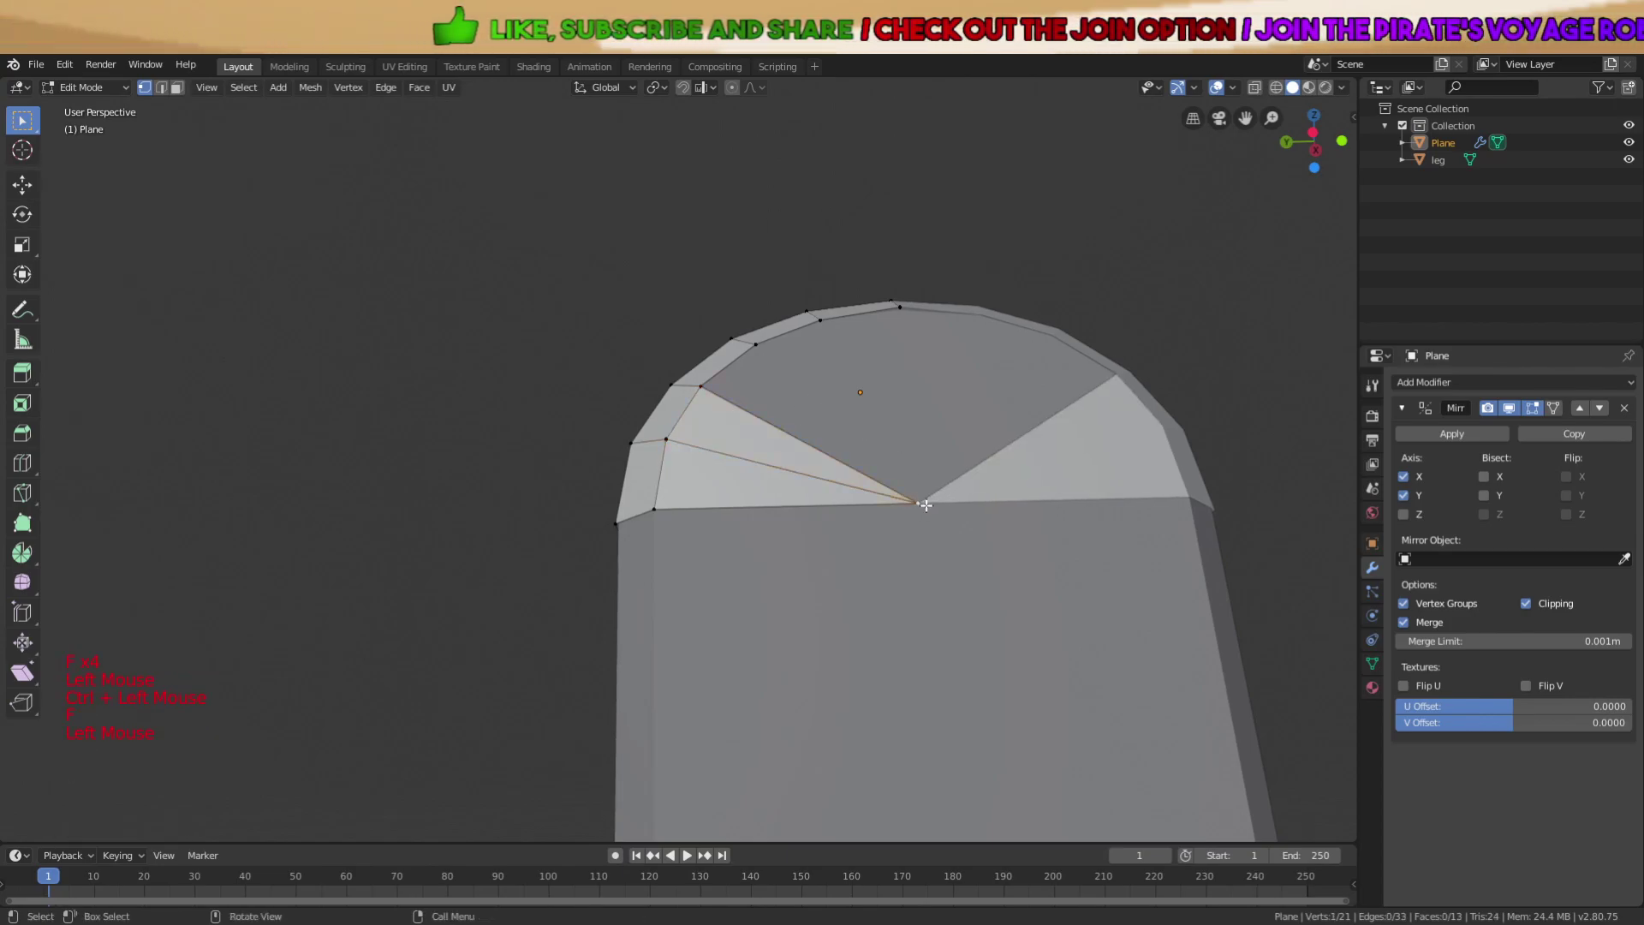
Fill the remaining end cap triangles from the centre vertex up to the top inner bevel vertex.
left_click(755, 345, "ctrl")
key("f")
left_click(892, 377)
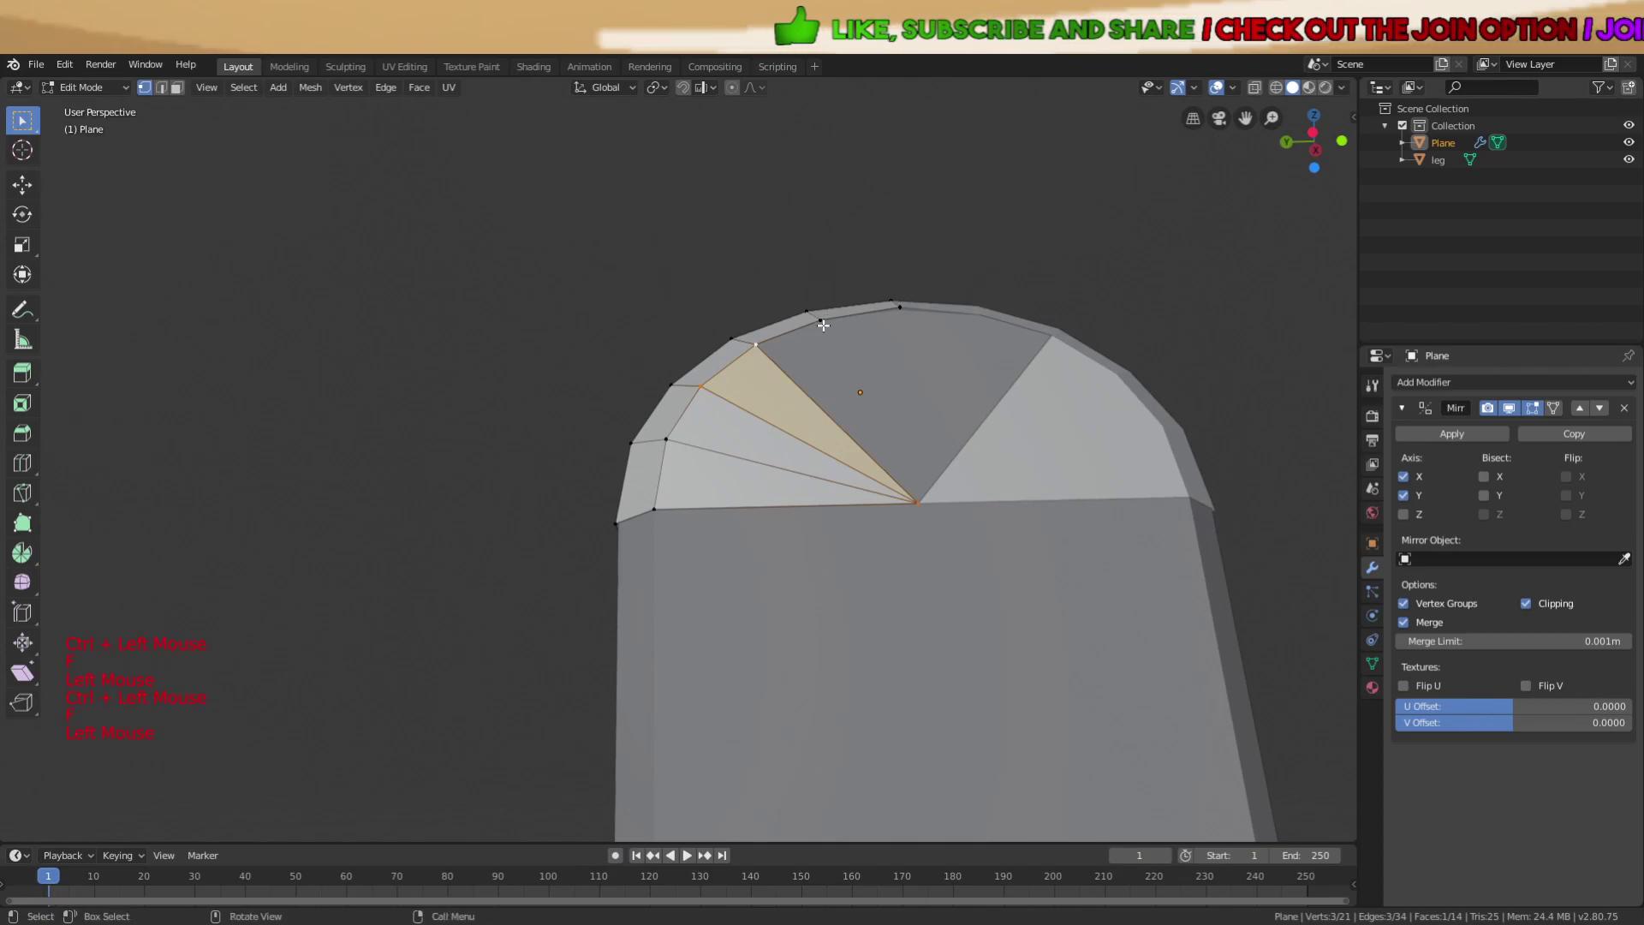
key("f")
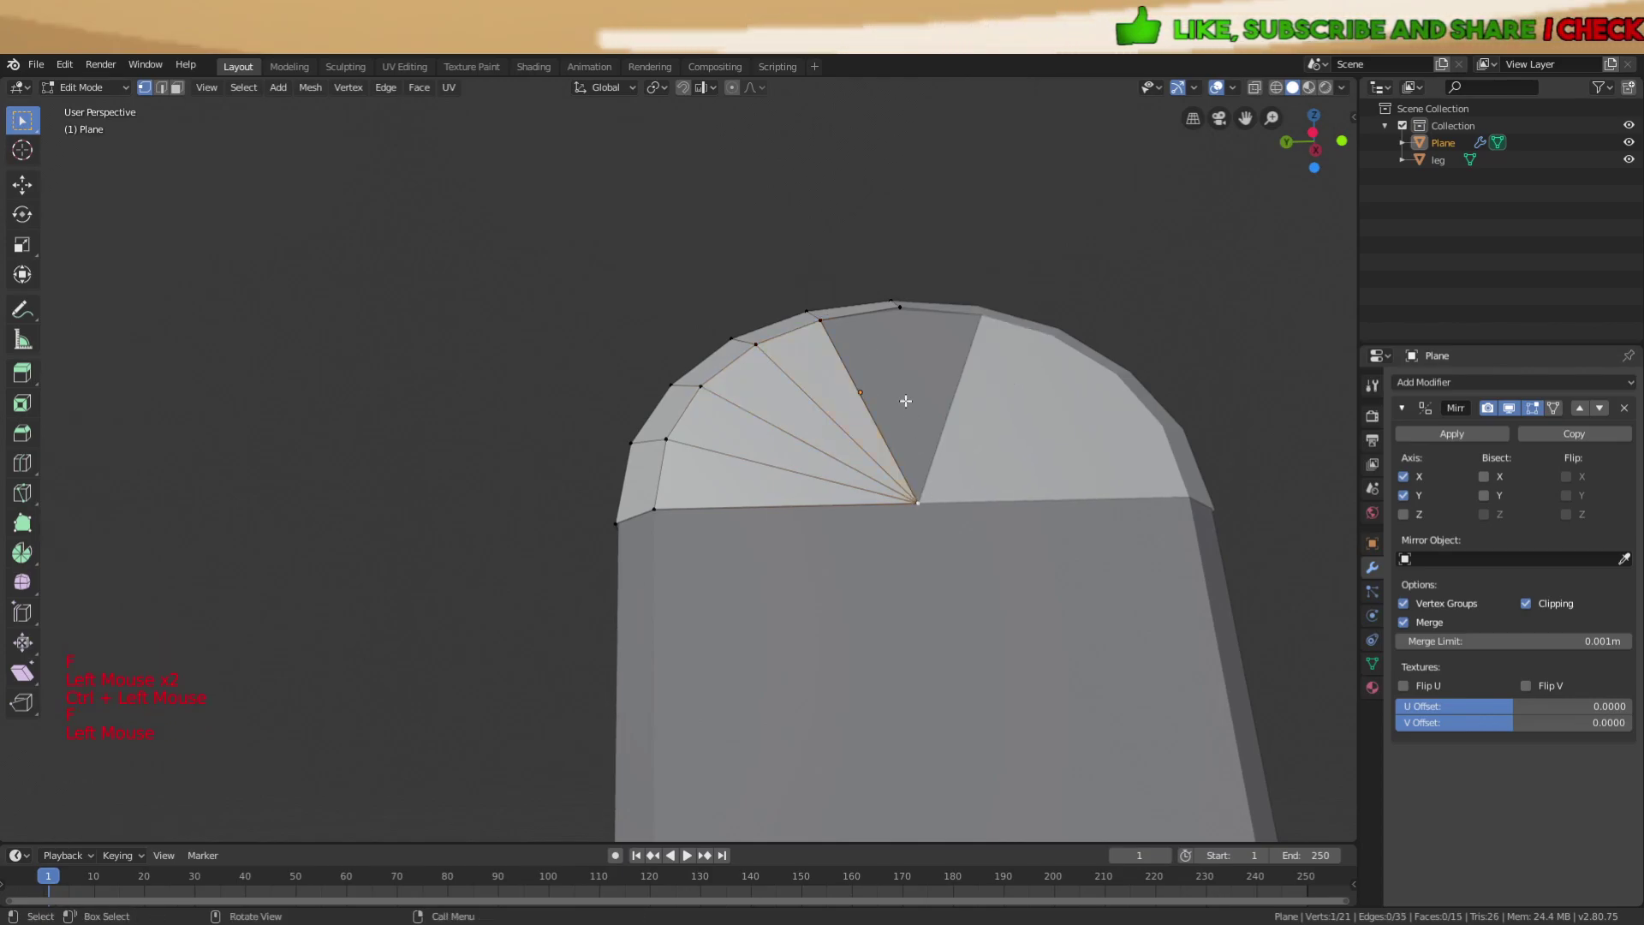
key("f")
Inspect the capped upper shell in Object Mode from several angles and return to Edit Mode.
scroll(891, 342, "down", 5)
key("a")
key("a")
key("a")
key("Tab")
middle_click_drag(888, 346, 767, 459)
scroll(895, 460, "up", 4)
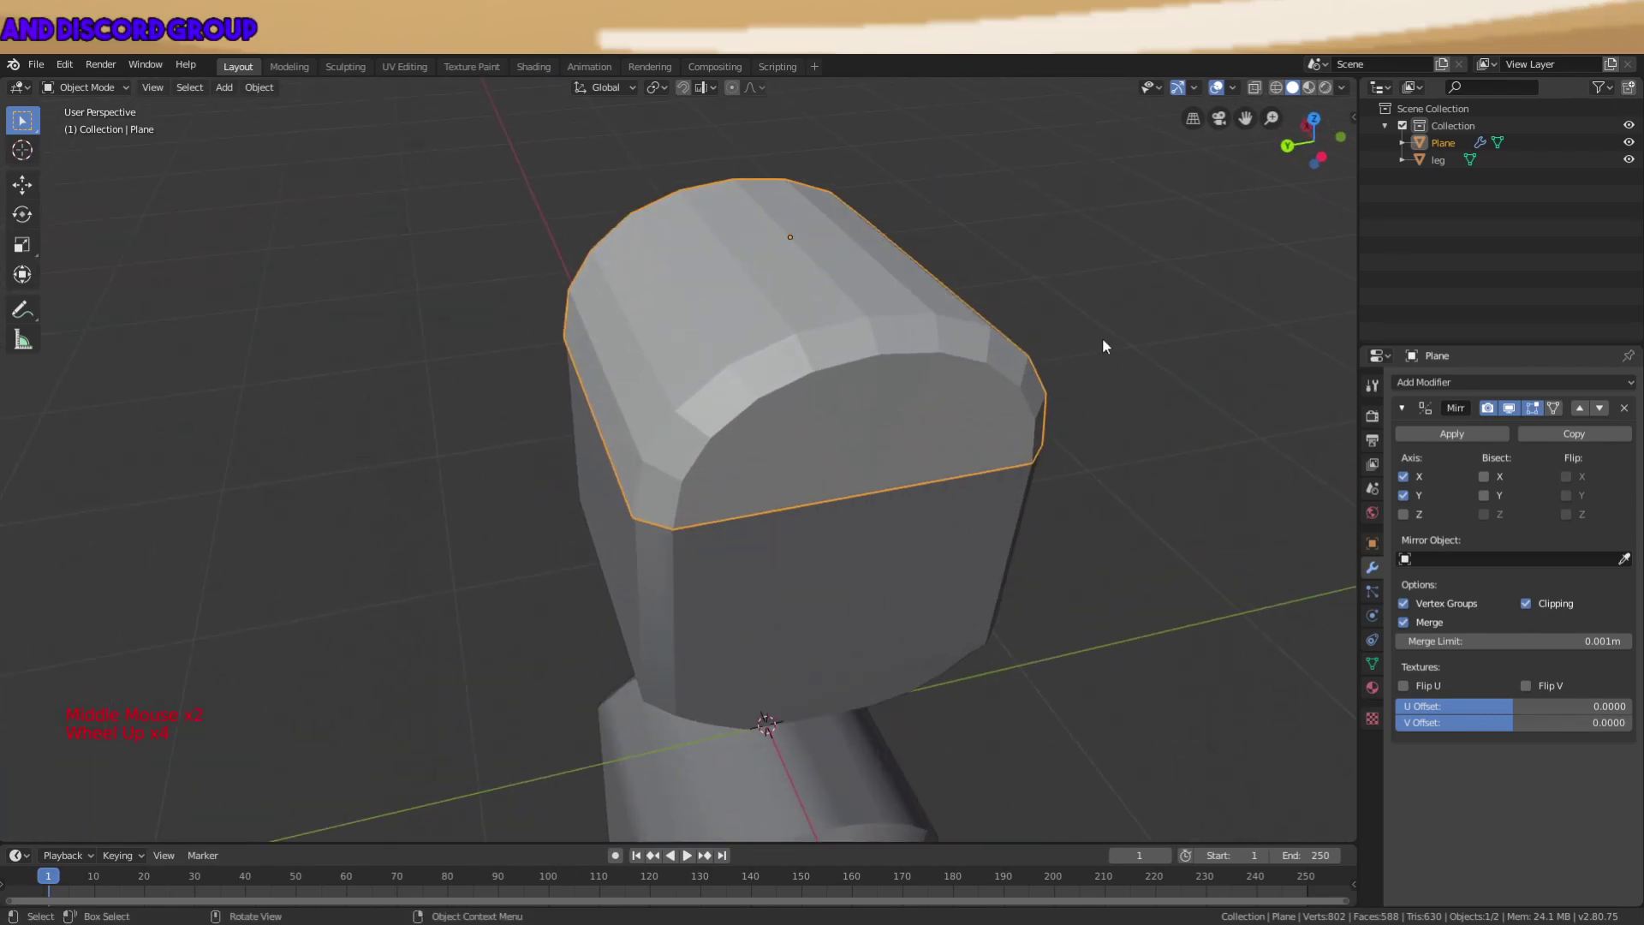
middle_click_drag(1274, 304, 1128, 248)
scroll(1127, 249, "down", 5)
key("Tab")
Extrude the shell's lower border vertices straight down along the leg's side and end walls.
scroll(907, 545, "up", 4)
key("a")
key("a")
key("a")
middle_click_drag(734, 524, 885, 492)
middle_click_drag(723, 504, 771, 429)
key("a")
key("a")
key("a")
key("c")
key("Escape")
key("e")
left_click(798, 674)
Move the extruded border along Z onto the line where the leg's lower curve begins.
middle_click_drag(771, 671, 774, 600)
middle_click_drag(774, 599, 772, 503, "shift")
scroll(753, 514, "up", 4)
key("g")
key("z")
left_click(712, 515)
Extrude the end wall's bottom centre vertex down to the lowest point of the inner bevel edge.
scroll(728, 513, "down", 5)
key("a")
key("Tab")
key("Tab")
key("a")
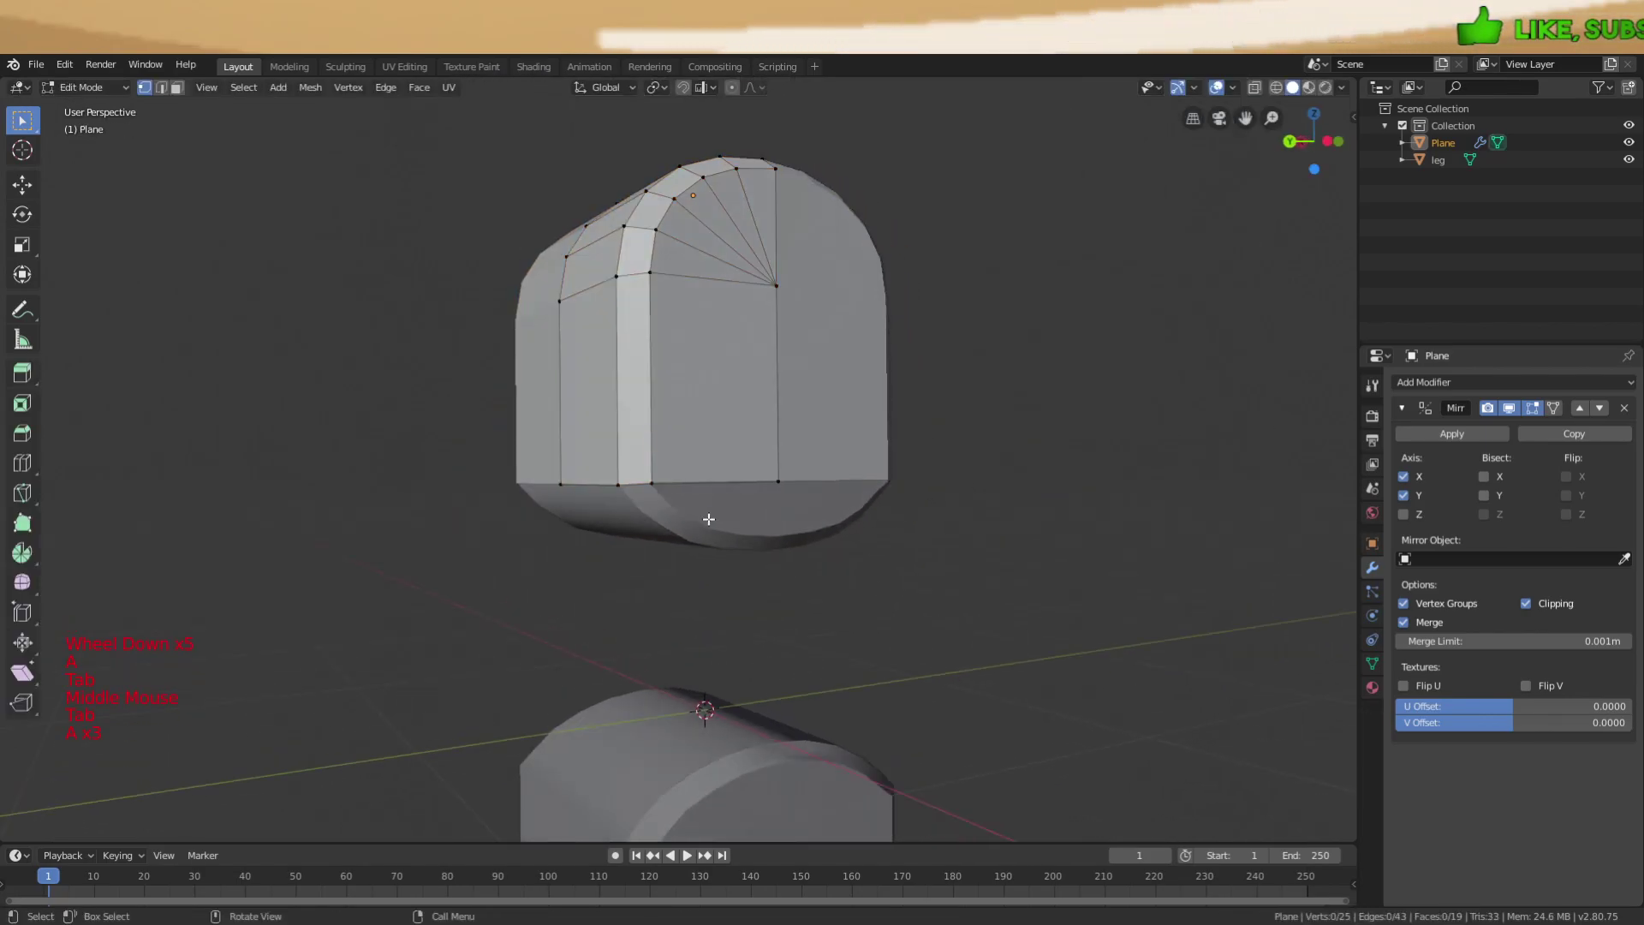
scroll(709, 519, "up", 4)
middle_click_drag(682, 477, 887, 491)
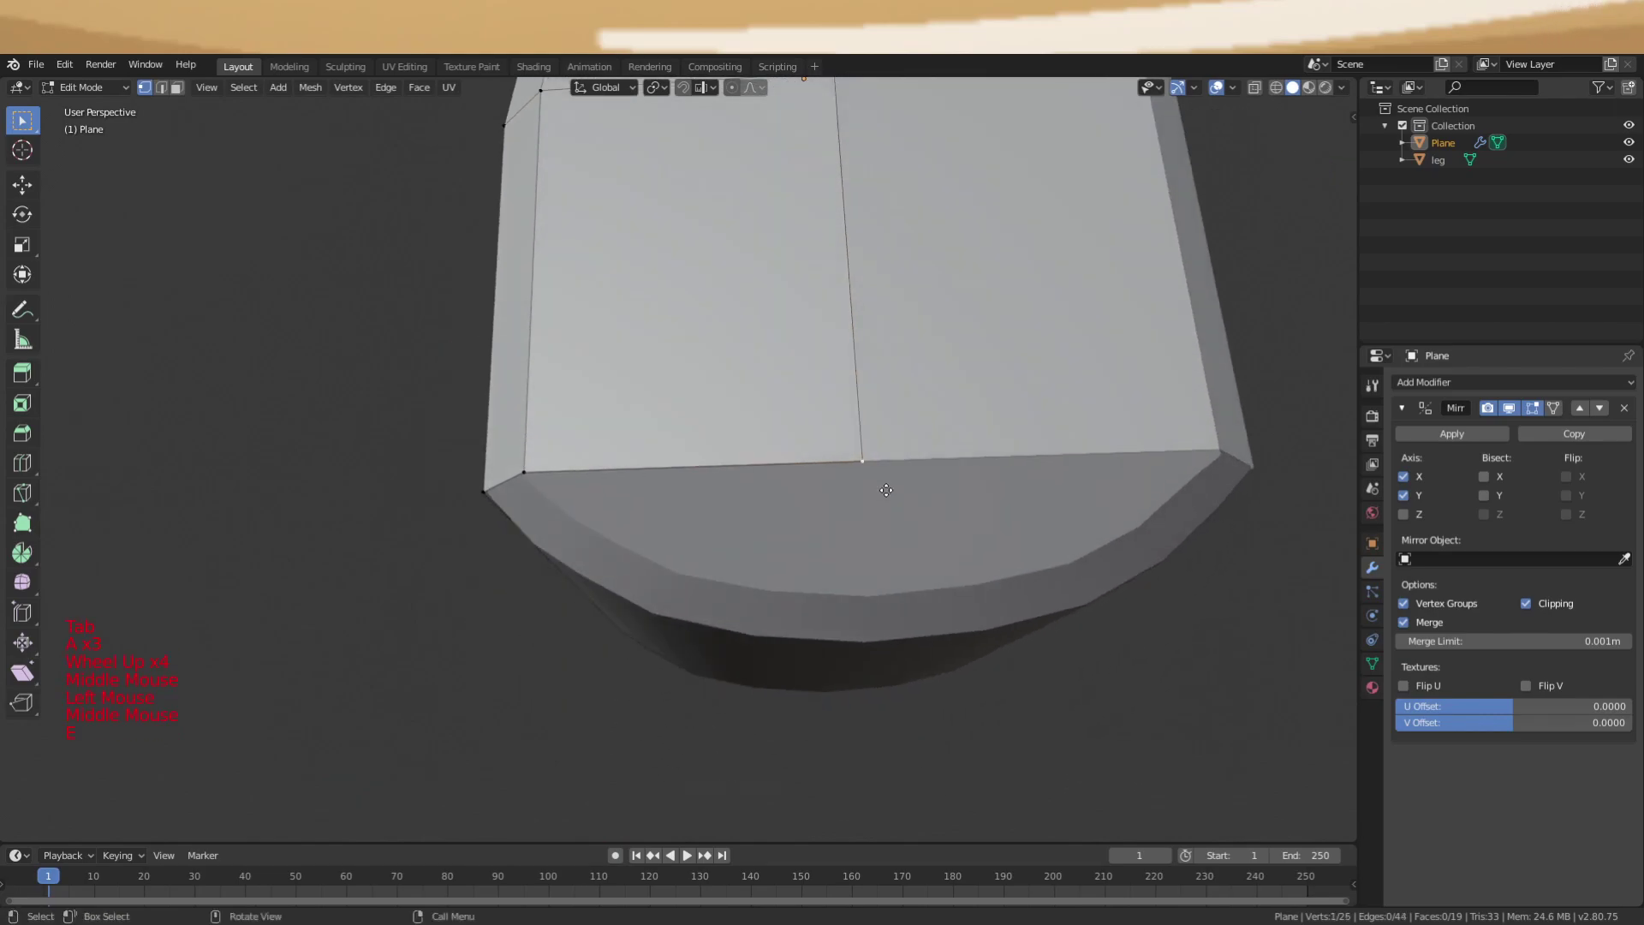
Extrude the end wall's lower corner vertex and move it onto the first corner of the lower inner bevel edge, adjusting along X.
left_click(525, 472)
scroll(646, 510, "up", 3)
middle_click_drag(646, 510, 692, 516)
key("e")
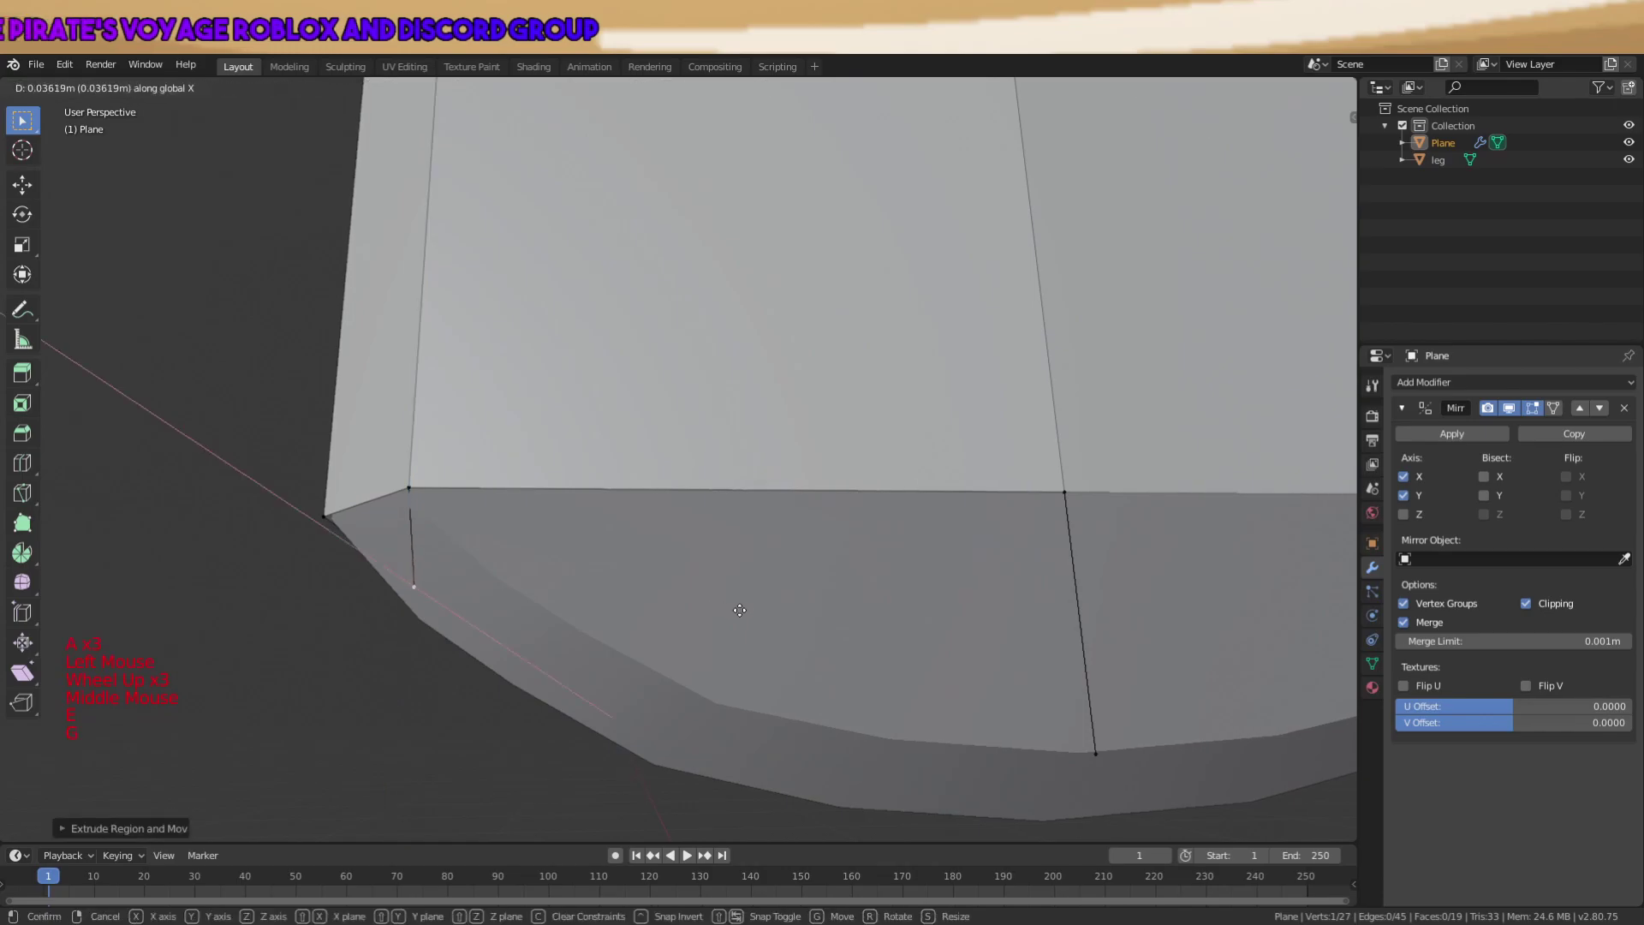
left_click(817, 632)
middle_click_drag(616, 566, 789, 522)
key("g")
key("x")
left_click(940, 541)
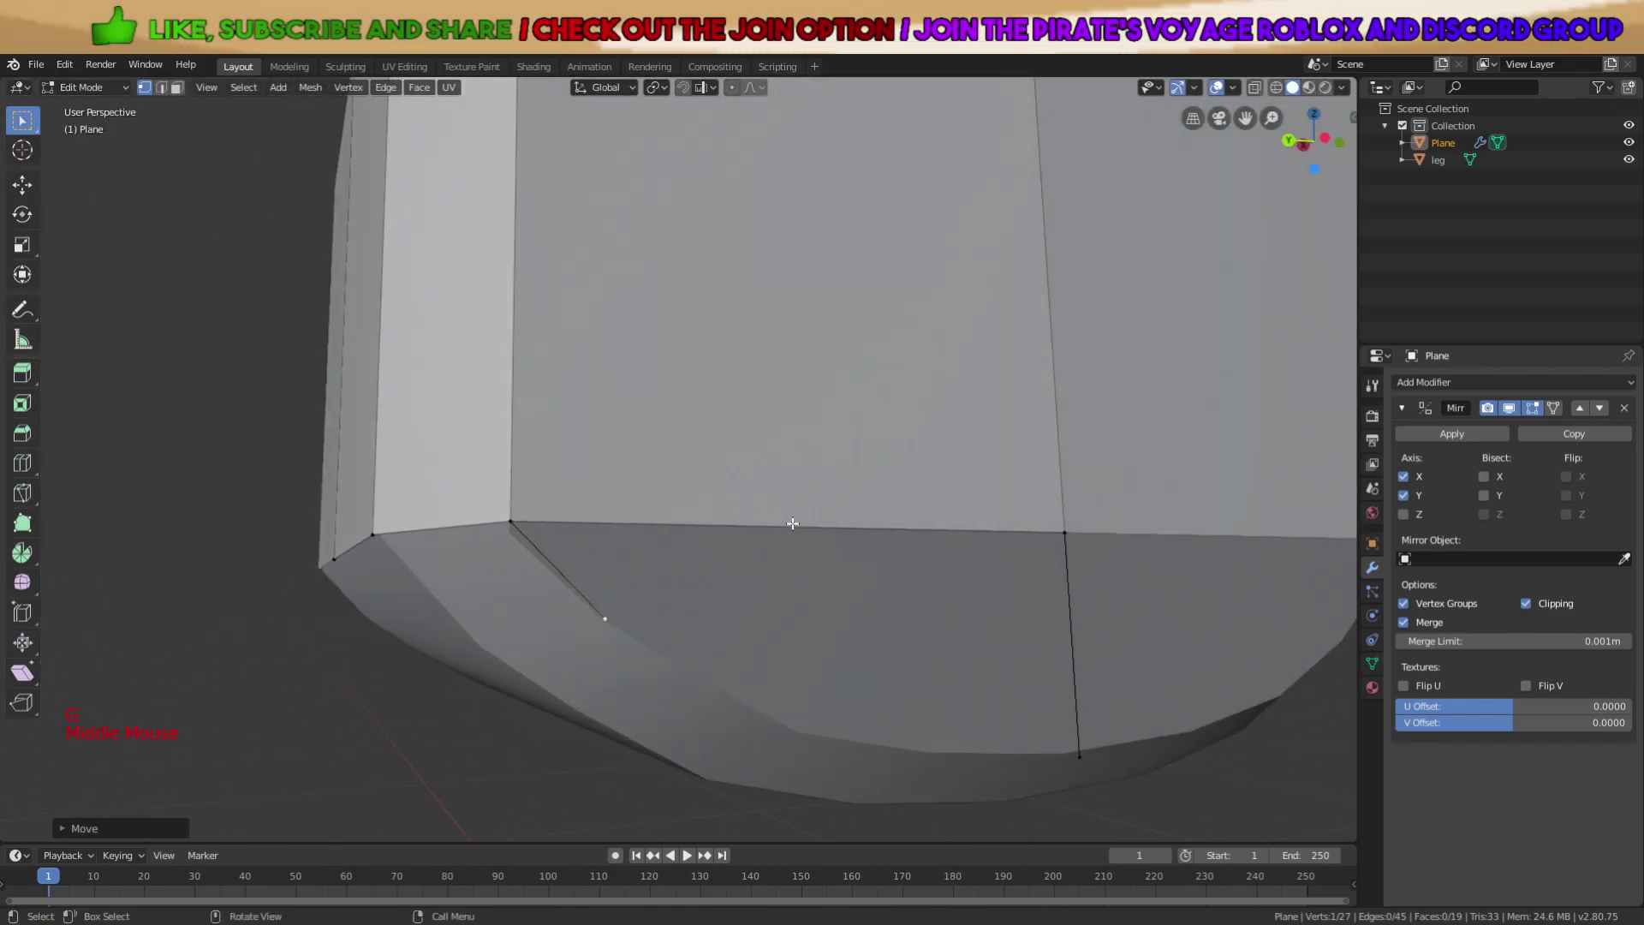
Extrude that vertex along Y and lower it along Z onto the second corner of the lower inner bevel edge.
key("e")
key("y")
left_click(984, 587)
middle_click_drag(984, 587, 903, 565)
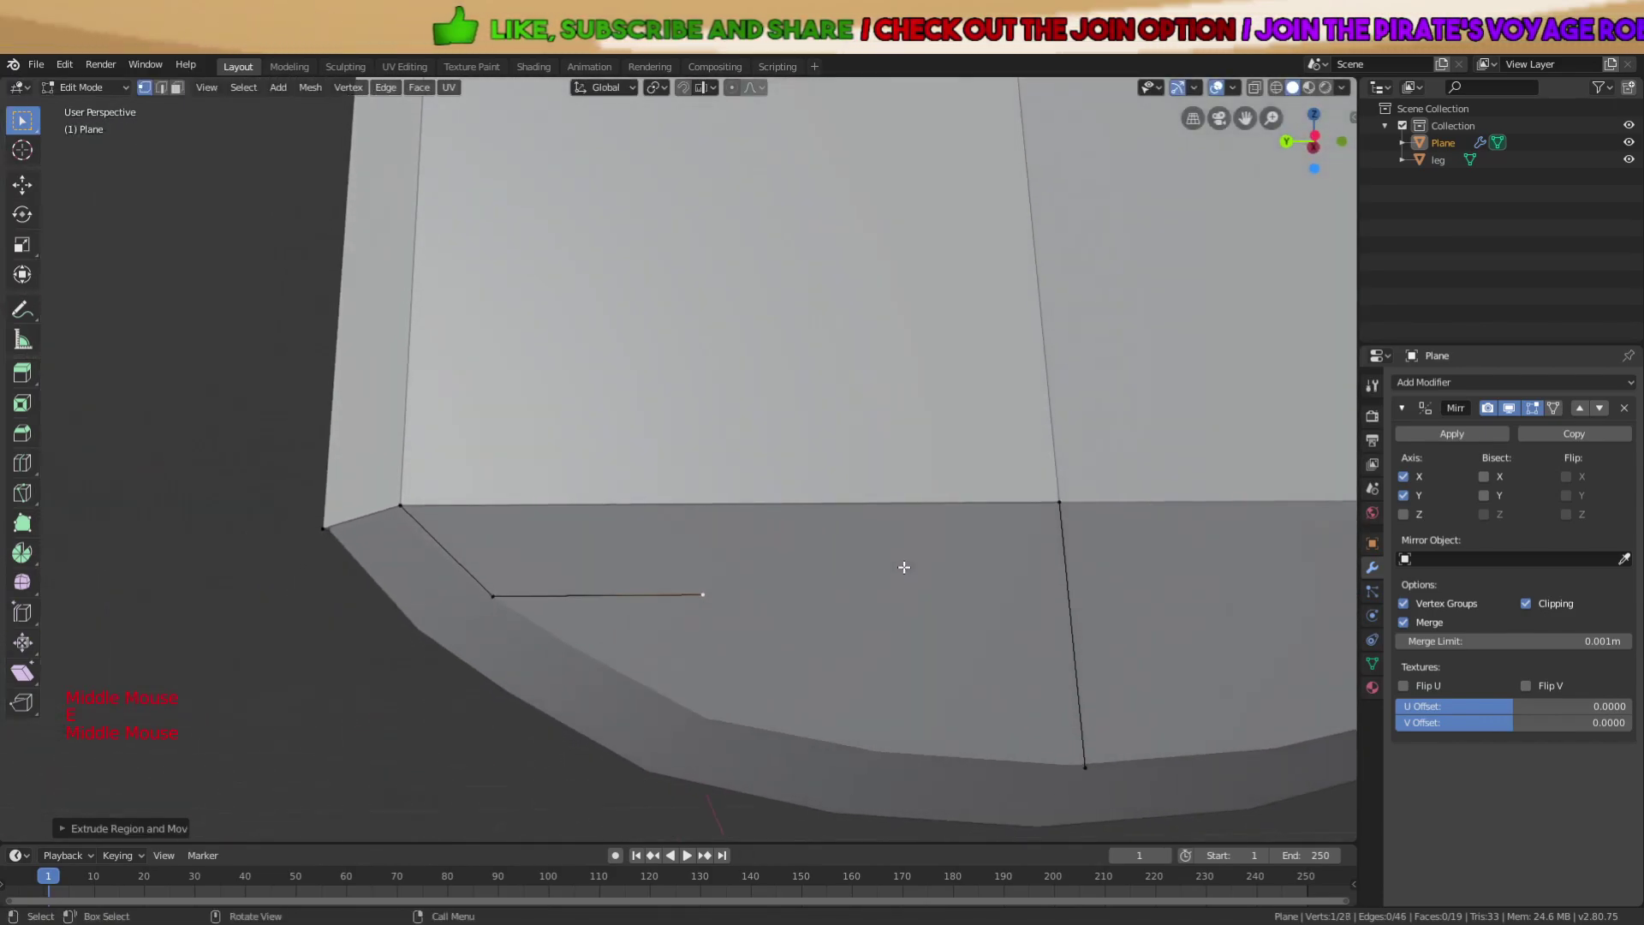
key("g")
key("z")
left_click(665, 587)
Extrude the second-corner vertex toward the centre and lower it along Z onto the third corner of the inner bevel edge.
mouse_move(665, 587)
middle_mouse_down()
mouse_move(782, 605)
mouse_move(696, 590)
middle_mouse_up()
key("e")
left_click(799, 604)
mouse_move(799, 604)
middle_mouse_down()
mouse_move(855, 617)
mouse_move(782, 609)
middle_mouse_up()
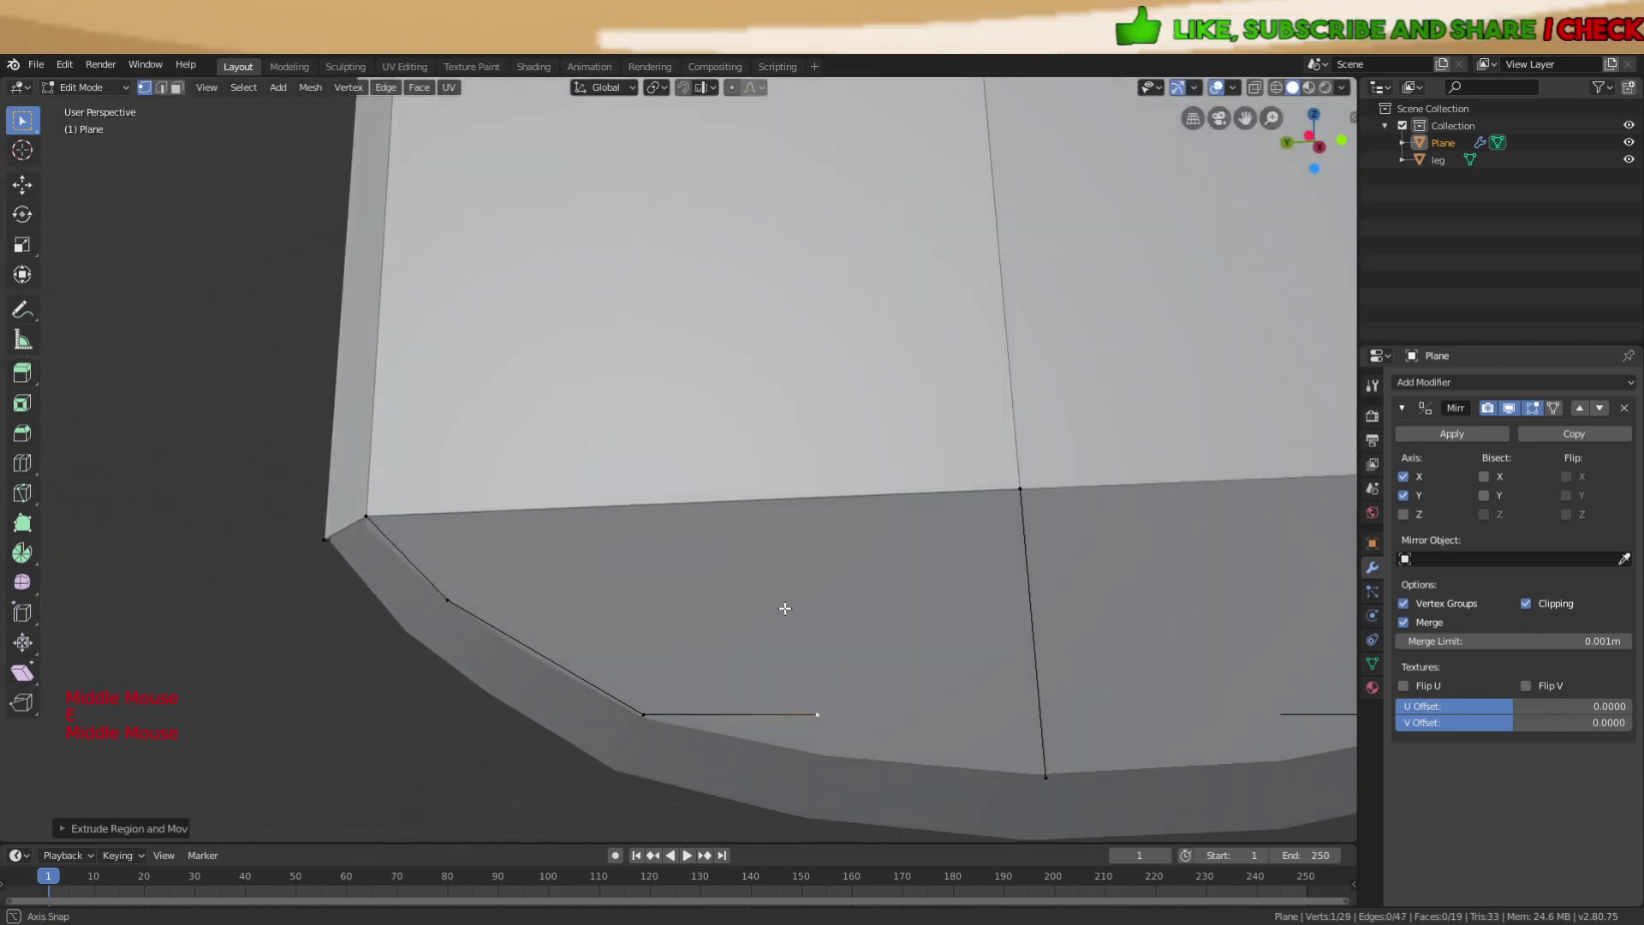
key("g")
key("z")
left_click(803, 644)
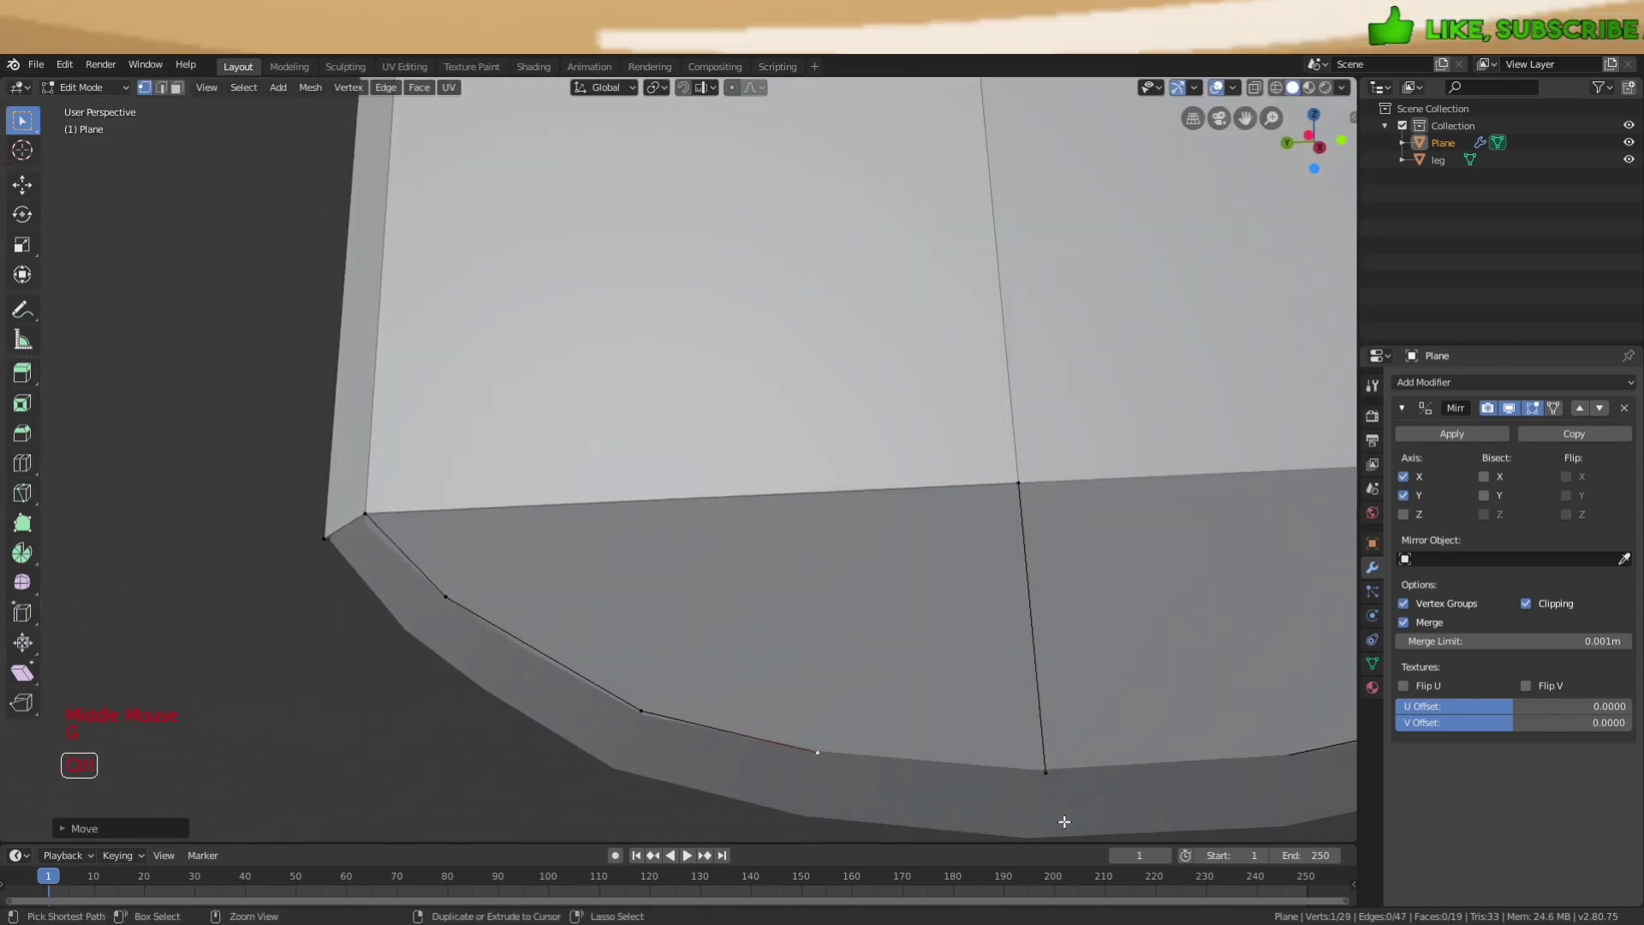
Fill the lower end cap as one face between the wall's bottom edge and the inner bevel vertices, and check it in Object Mode.
key("f")
left_click(1048, 773)
key("a")
scroll(1064, 760, "down", 4)
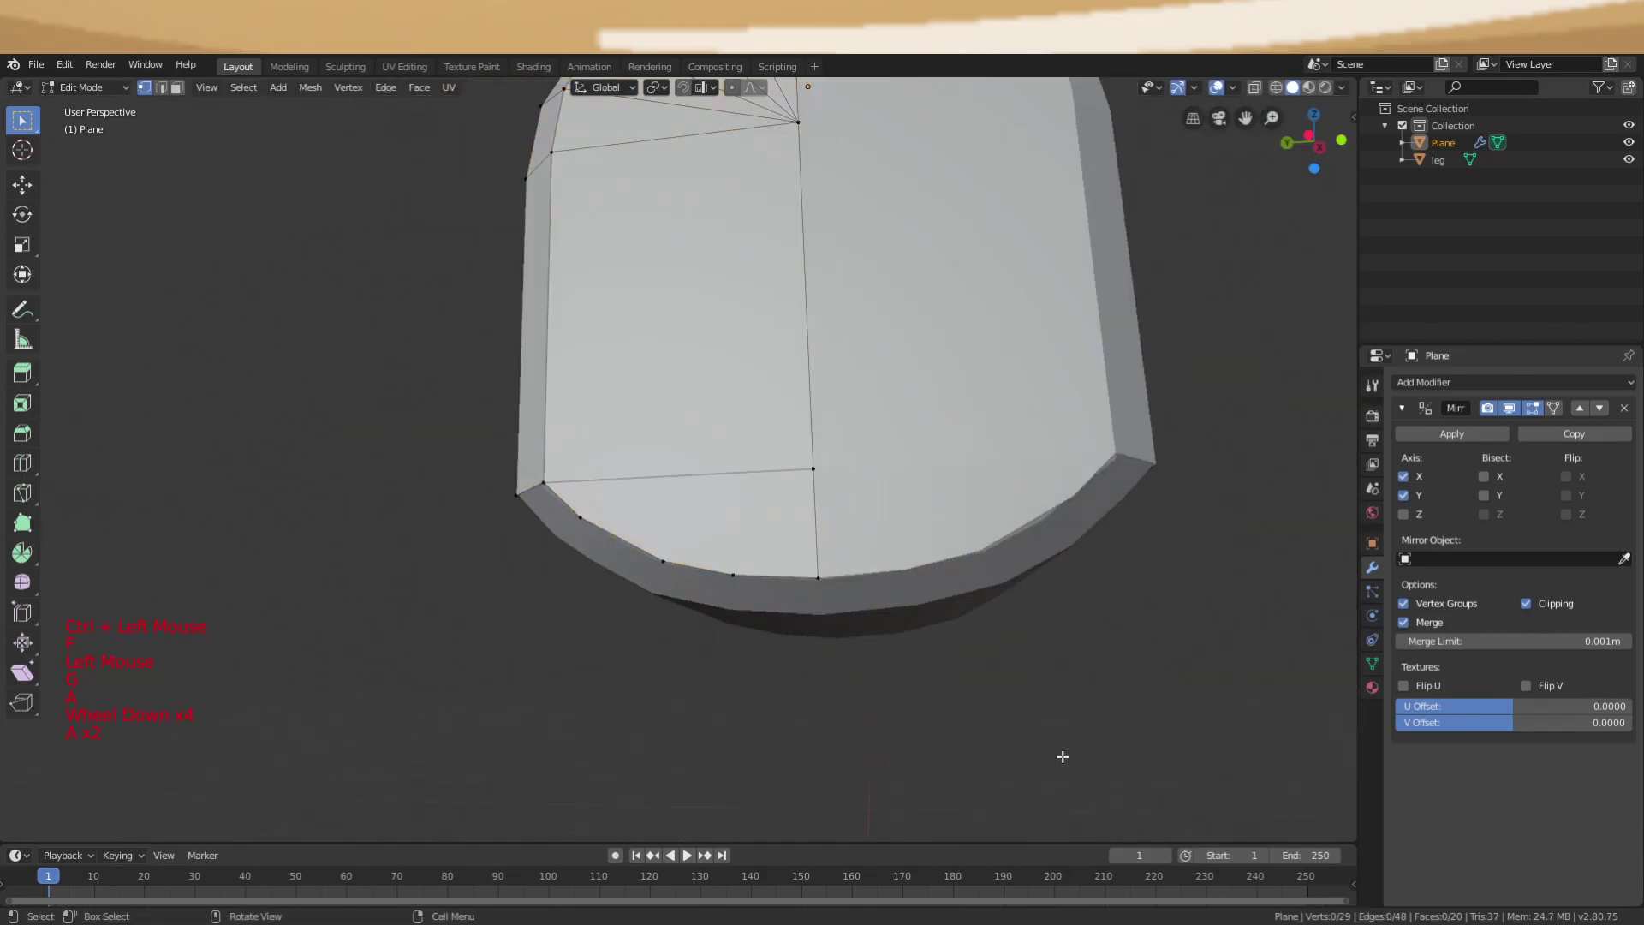
key("a")
key("a")
scroll(818, 605, "down", 1)
key("Tab")
key("Tab")
Extrude the outer bevel's lower corner vertex and move it along Y to the first corner of the leg's lower outer bevel edge.
middle_click_drag(818, 606, 734, 550)
scroll(752, 444, "up", 2)
scroll(734, 558, "up", 2)
key("e")
key("g")
key("y")
left_click(800, 664)
key("g")
left_click(804, 658)
Align the new outer bevel vertex with the leg's corner along X.
middle_click_drag(803, 658, 768, 625)
key("g")
key("x")
left_click(914, 593)
Extrude the outer bevel vertex and move it along Z and Y onto a farther corner of the leg's lower outer bevel edge.
key("e")
key("z")
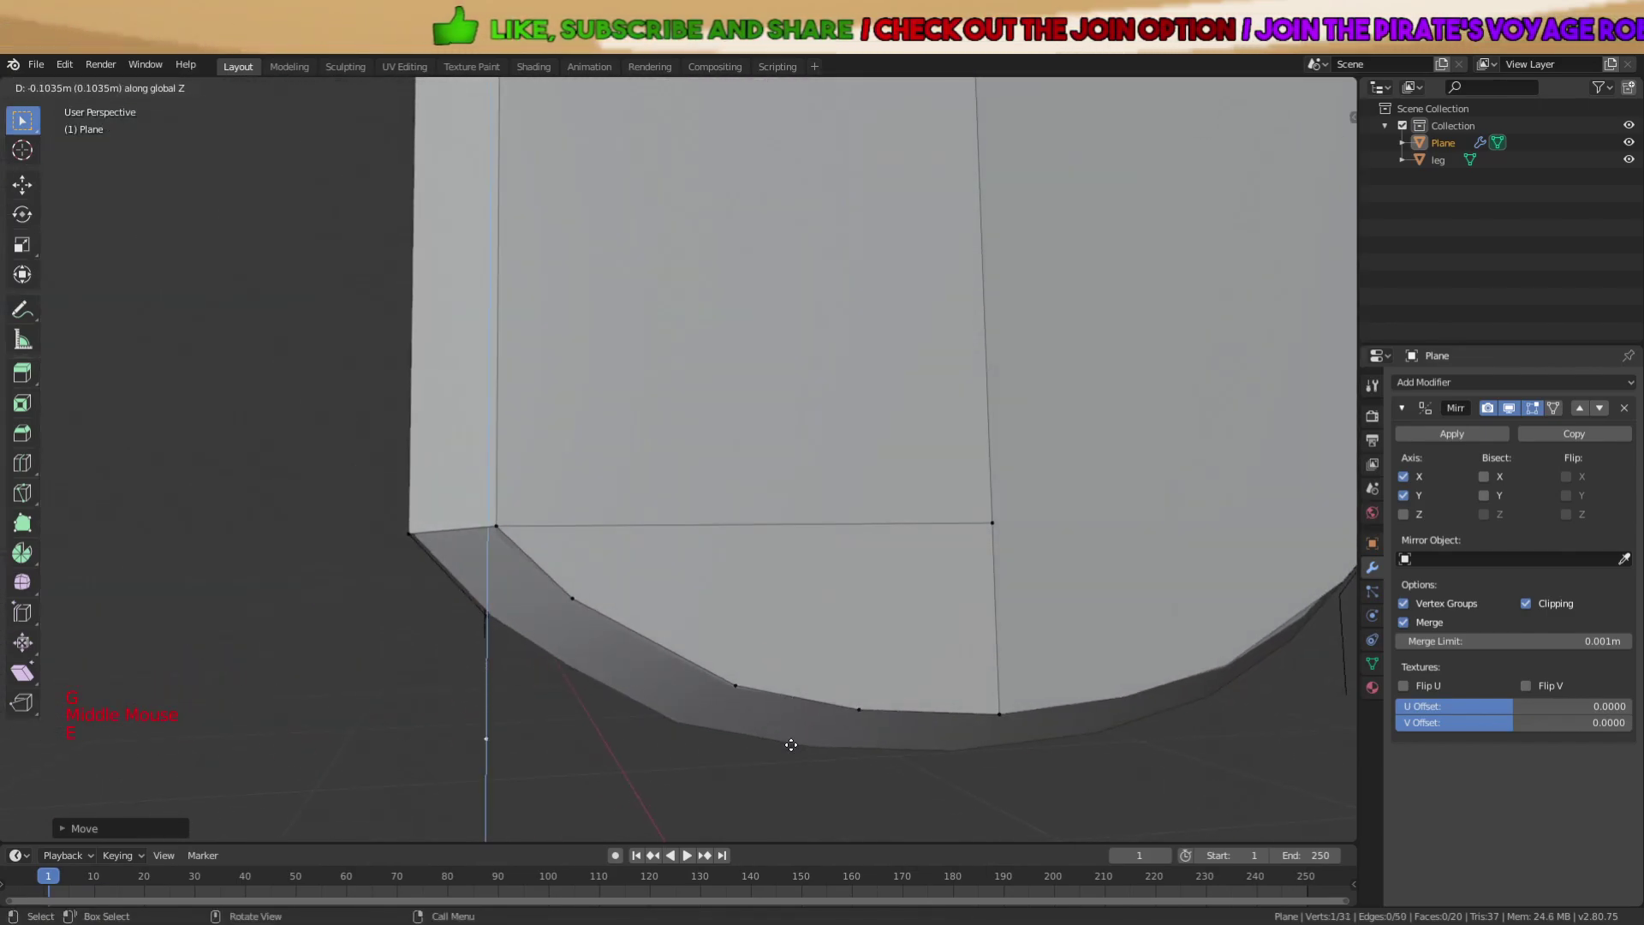
left_click(789, 745)
middle_click_drag(789, 745, 863, 679)
key("g")
key("x")
key("y")
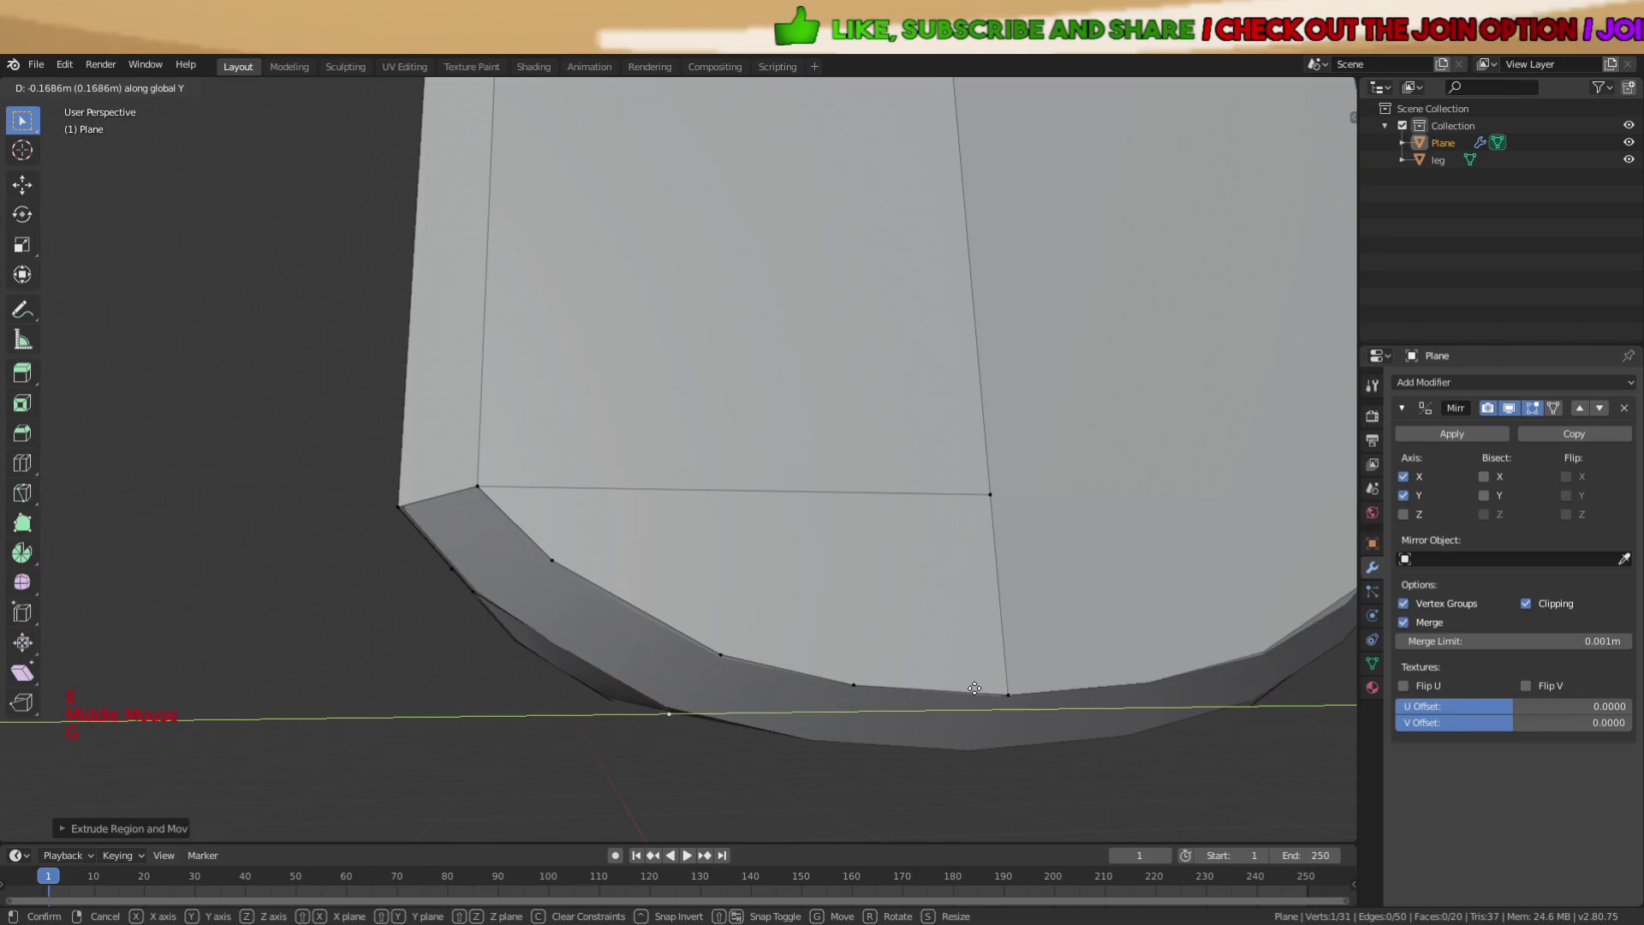
left_click(968, 688)
key("g")
left_click(970, 679)
Subdivide the long outer bevel edge and move its new midpoint onto the leg's skipped corner.
middle_click_drag(970, 679, 797, 631)
middle_click_drag(775, 430, 666, 497)
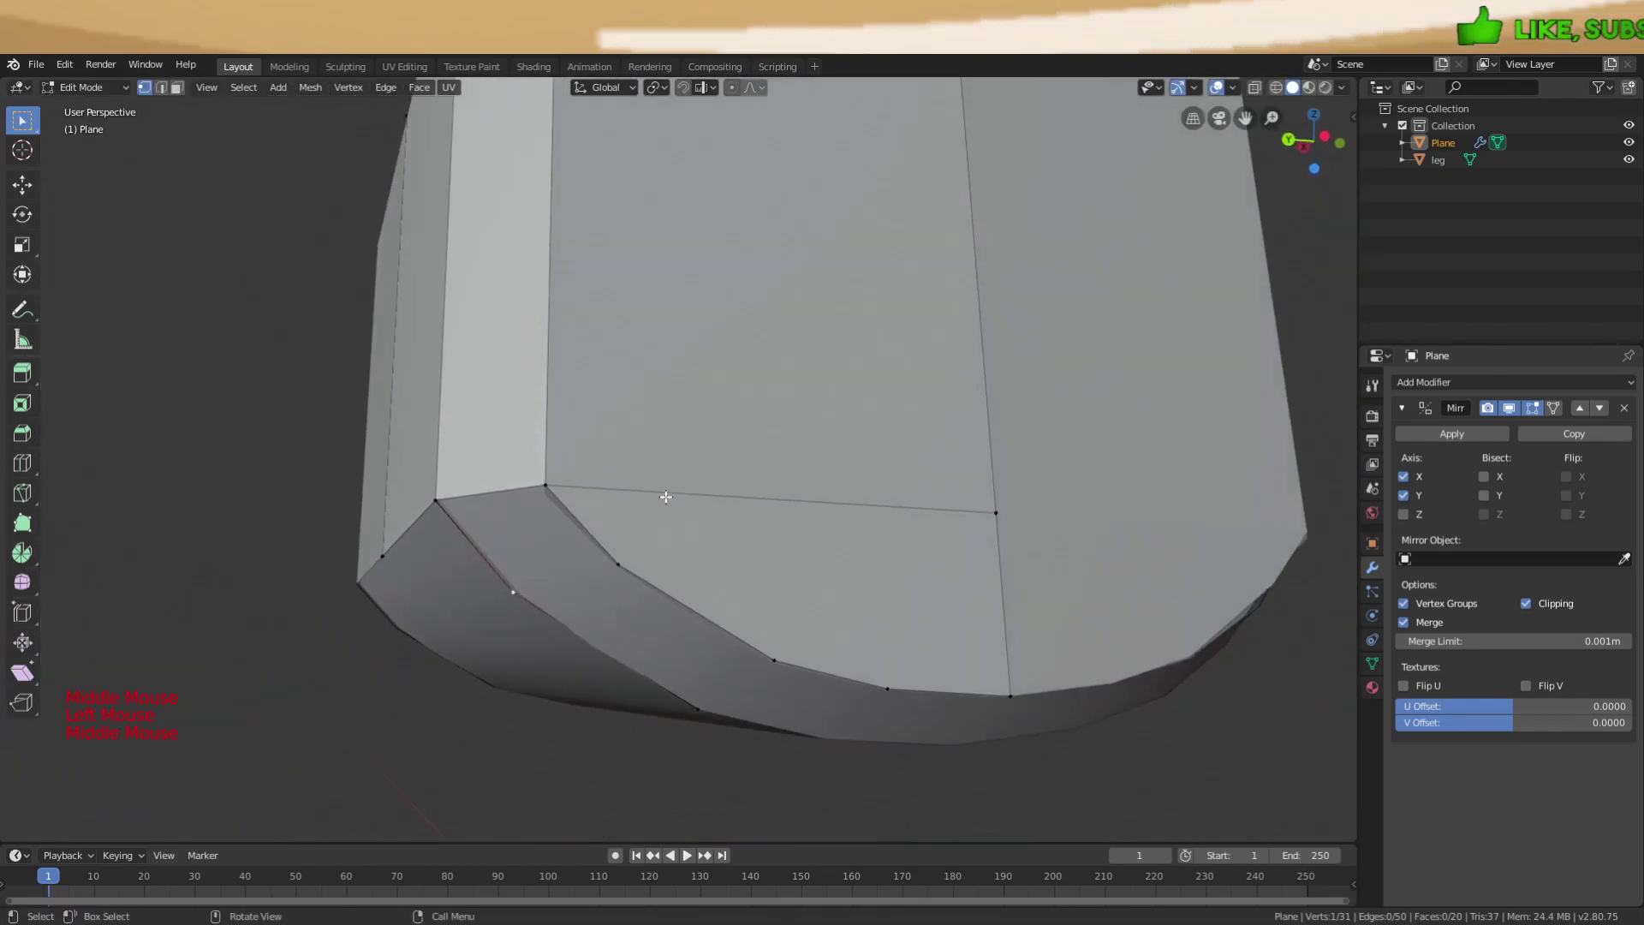
right_click(600, 655)
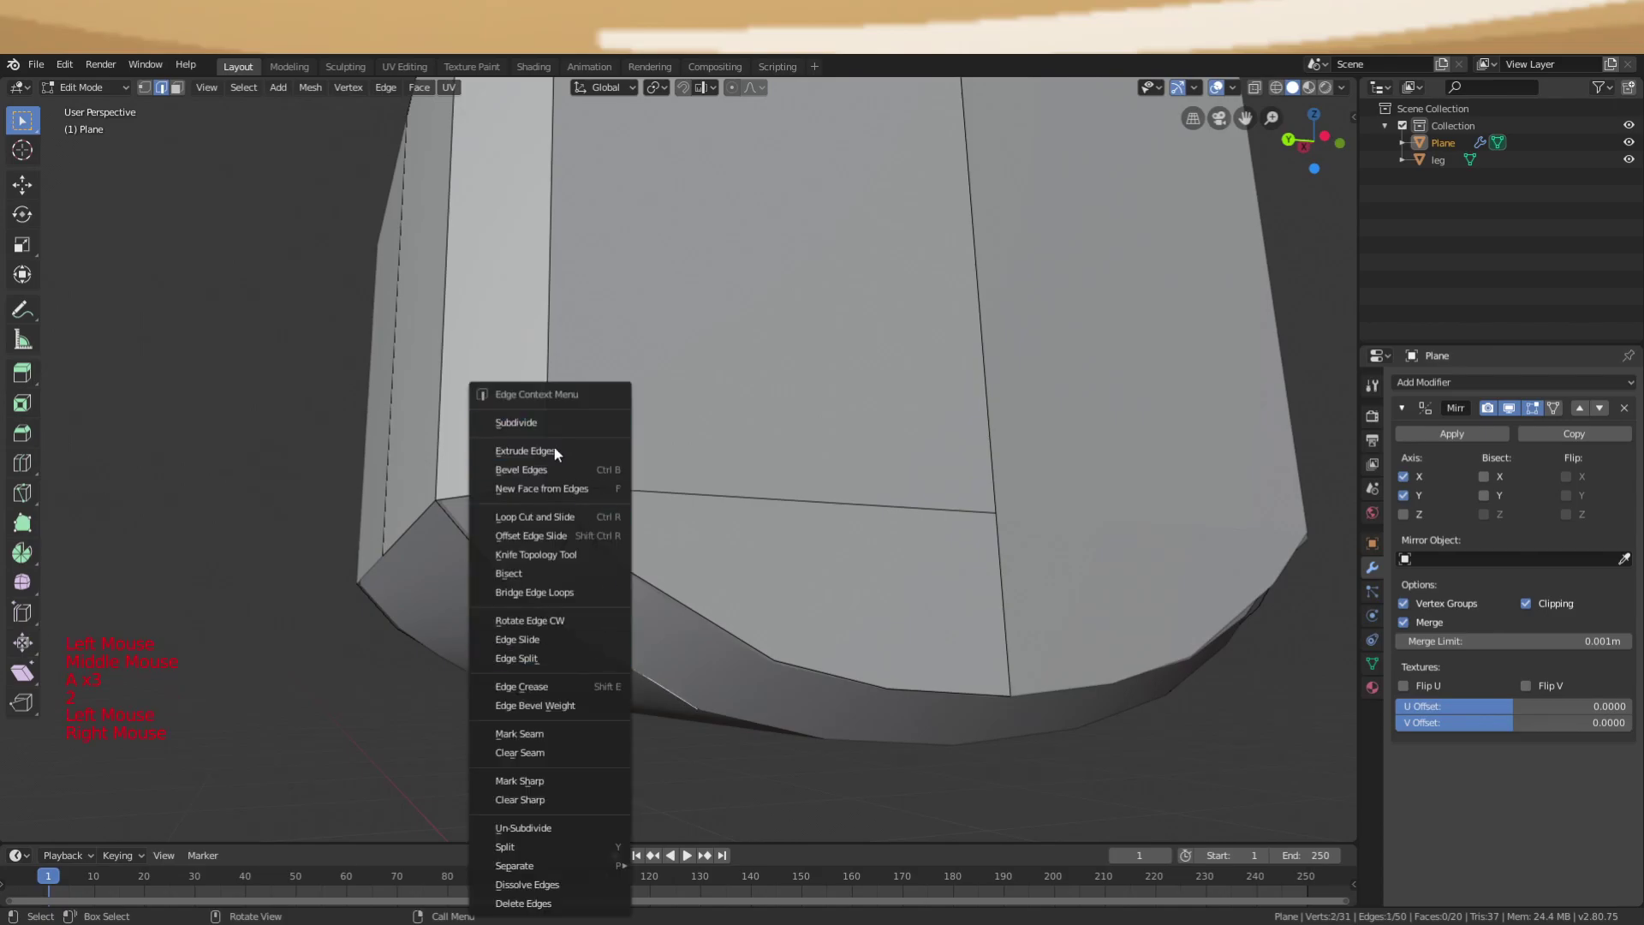
left_click(542, 424)
key("1")
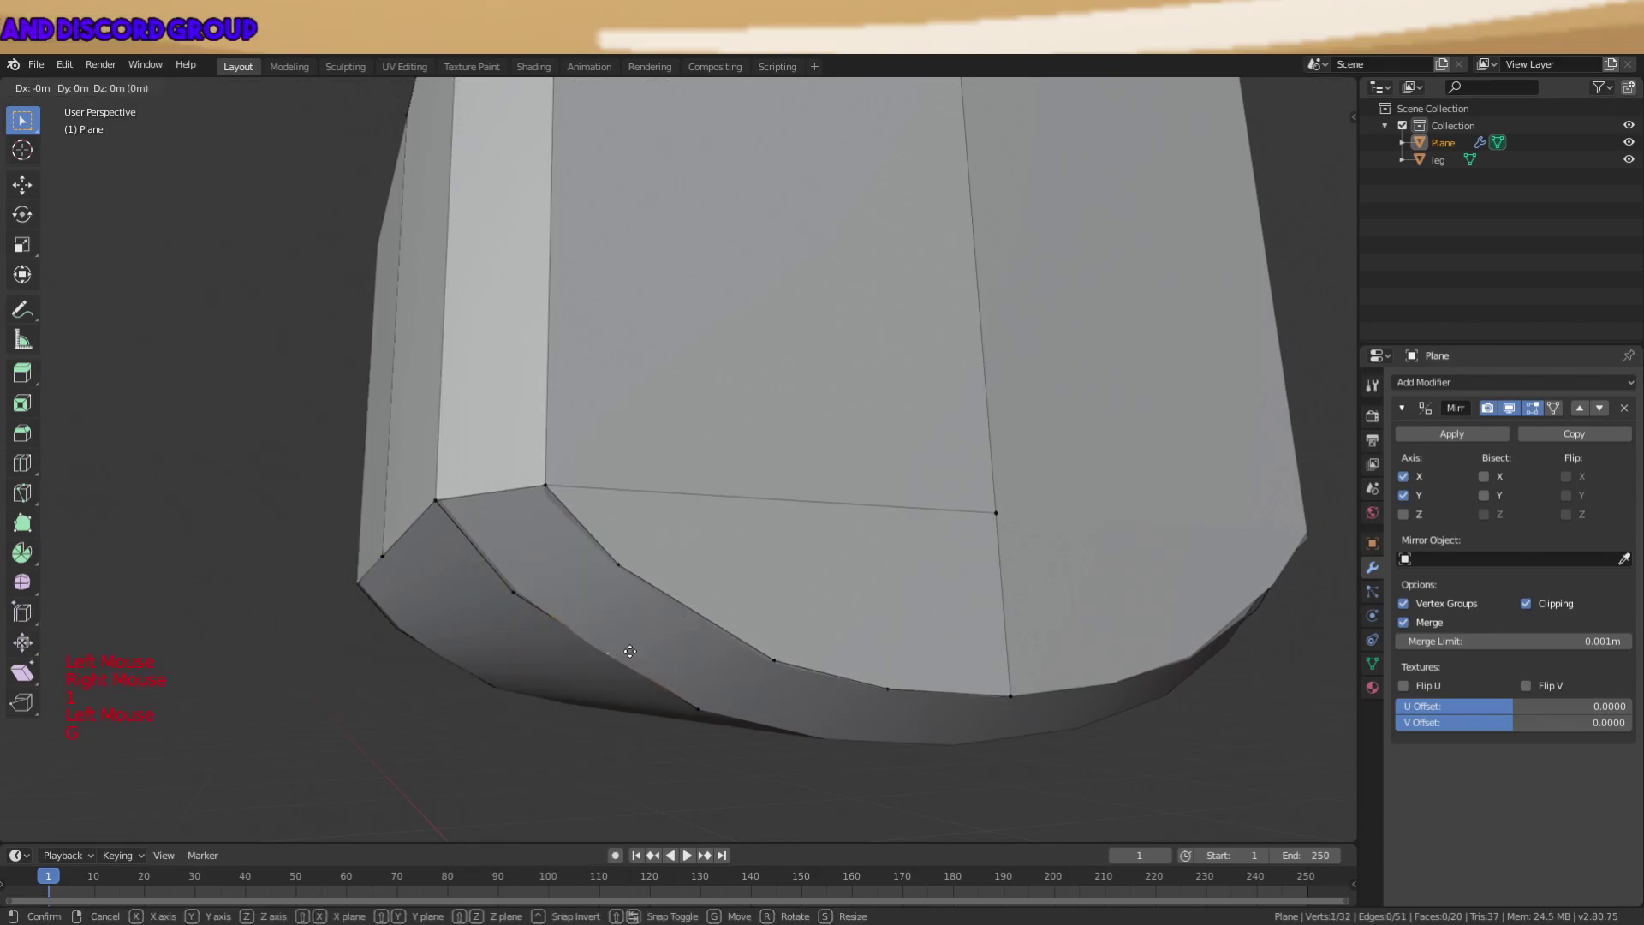
left_click(628, 657)
Extrude the last outer bevel vertex toward the centre and lower it along Z onto the next corner of the leg.
middle_click_drag(709, 712, 719, 539)
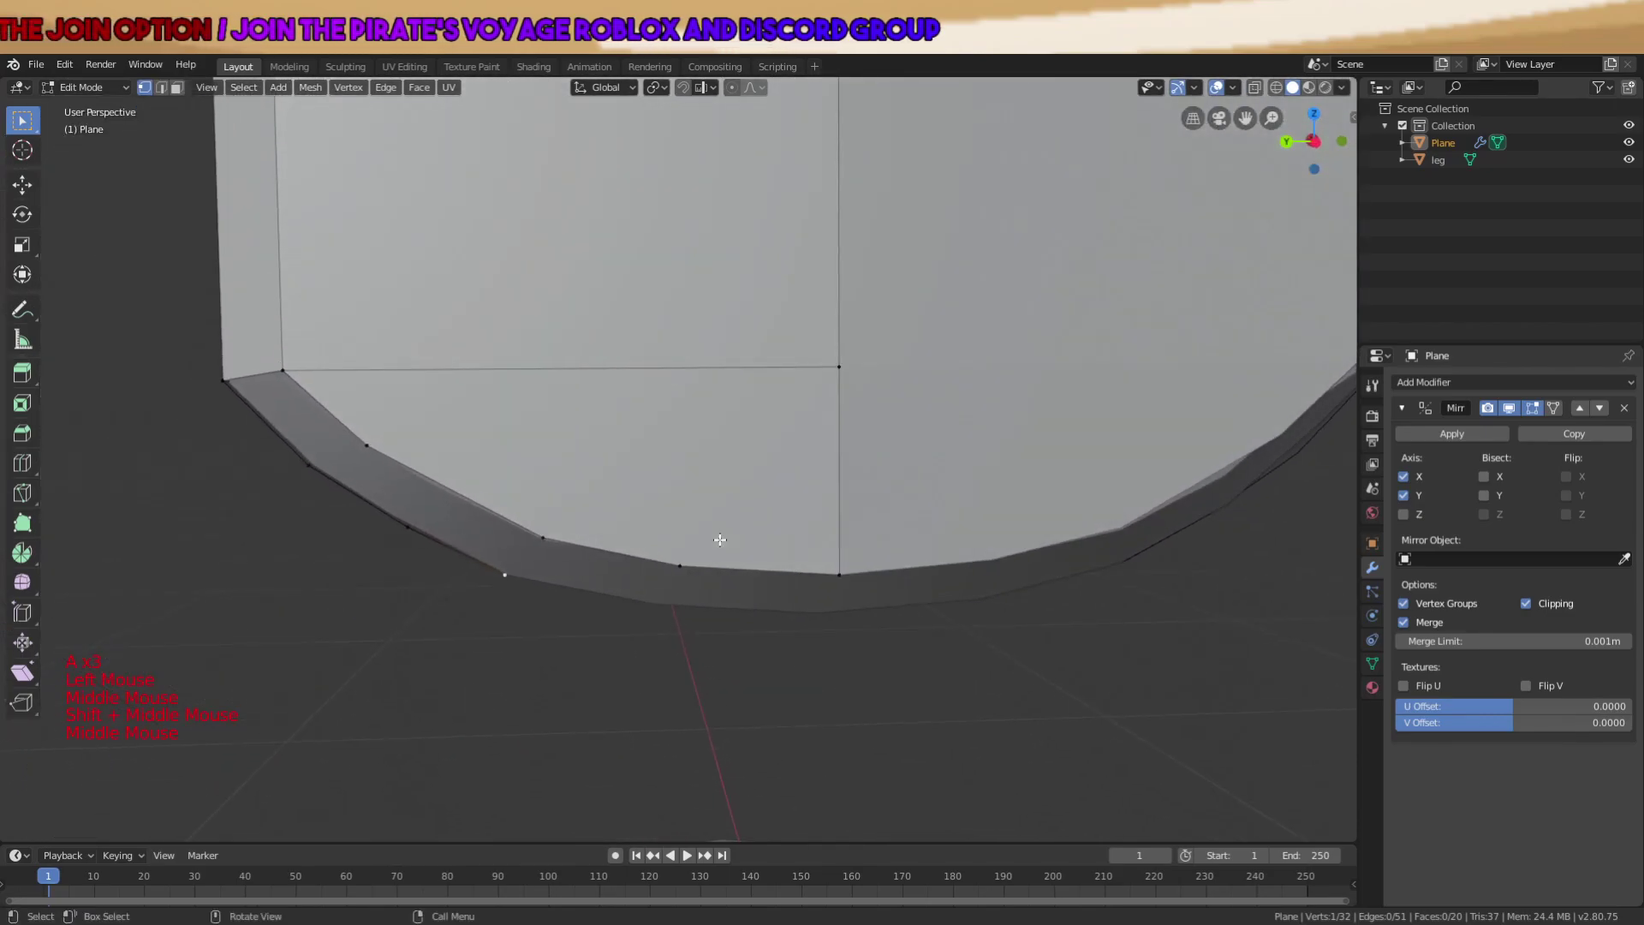
key("e")
key("g")
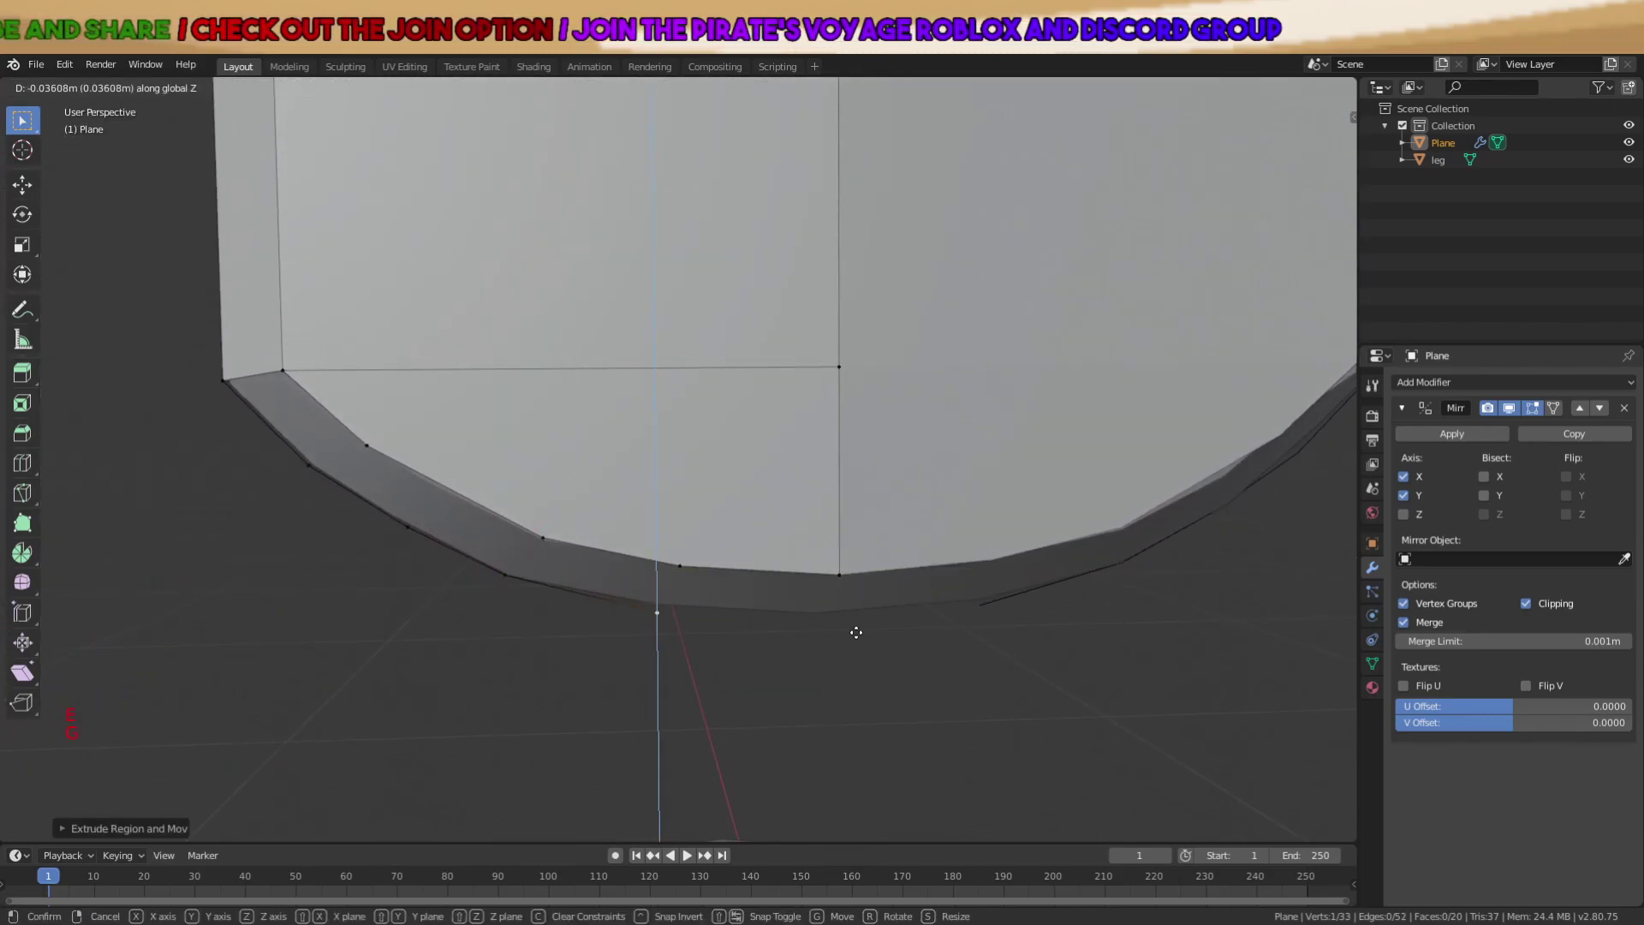
left_click(823, 587)
Fine-tune the outer bevel vertices along Y, X and Z to match the leg's bevel corners.
middle_click_drag(822, 587, 745, 499)
key("g")
key("y")
left_click(816, 472)
key("g")
key("x")
left_click(983, 426)
key("g")
key("z")
left_click(748, 507)
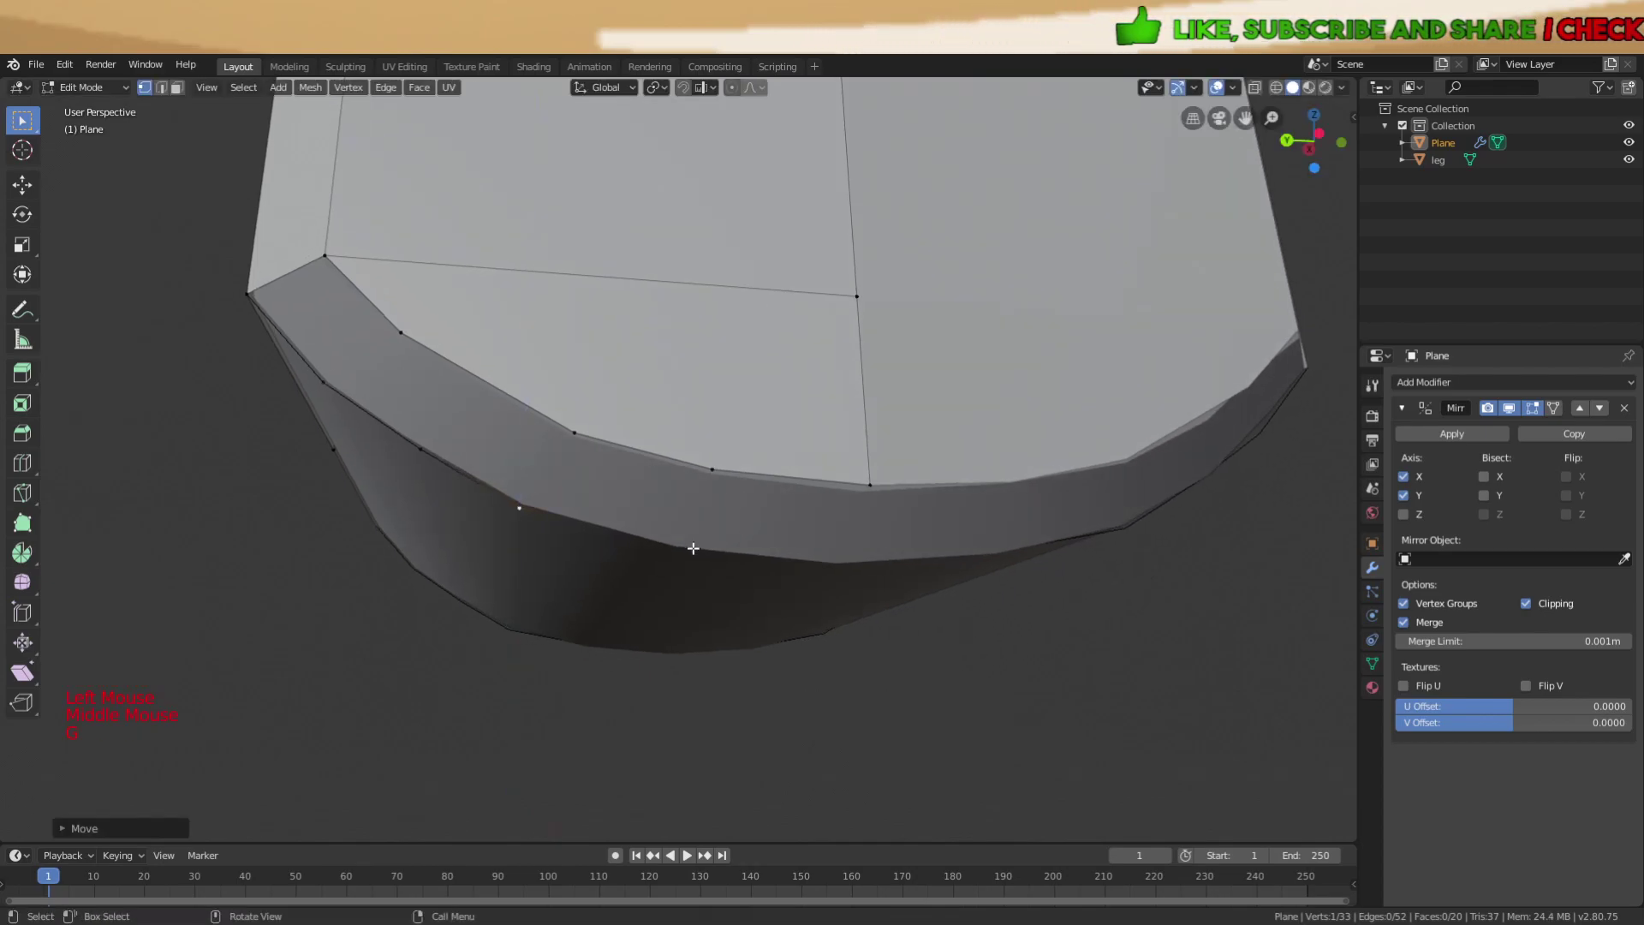
Extrude the last outer bevel vertex along Y to the leg's centre line.
left_click(697, 554)
middle_click_drag(679, 551, 748, 427)
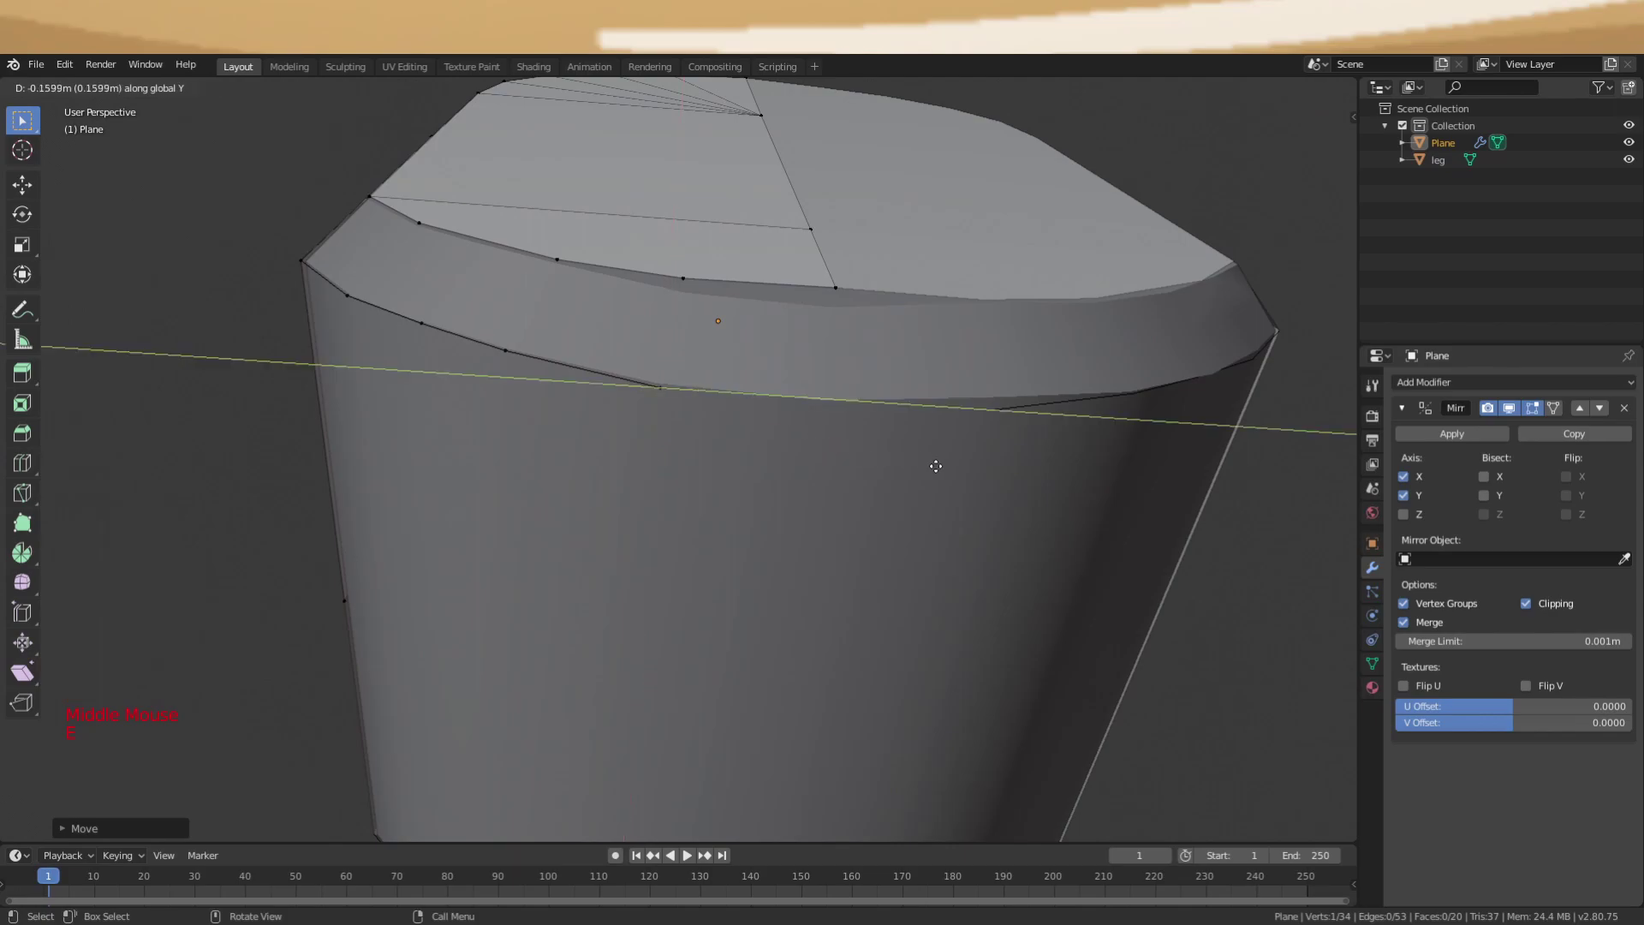
left_click(910, 493)
middle_click_drag(907, 510, 851, 446)
key("a")
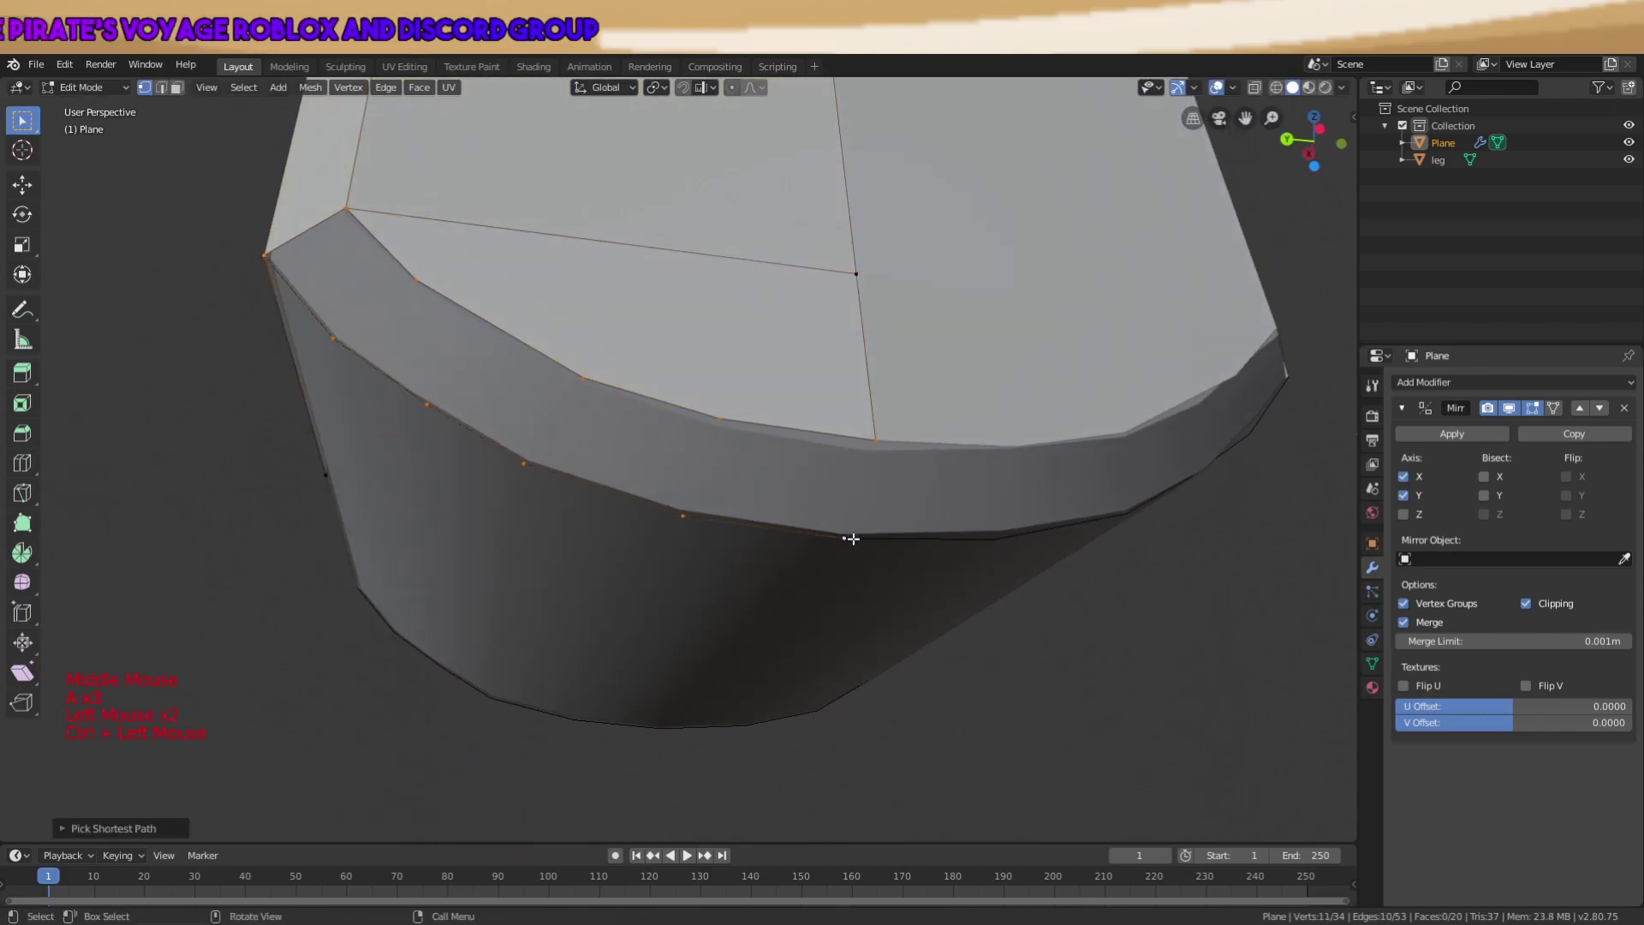
key("f")
key("ctrl+z")
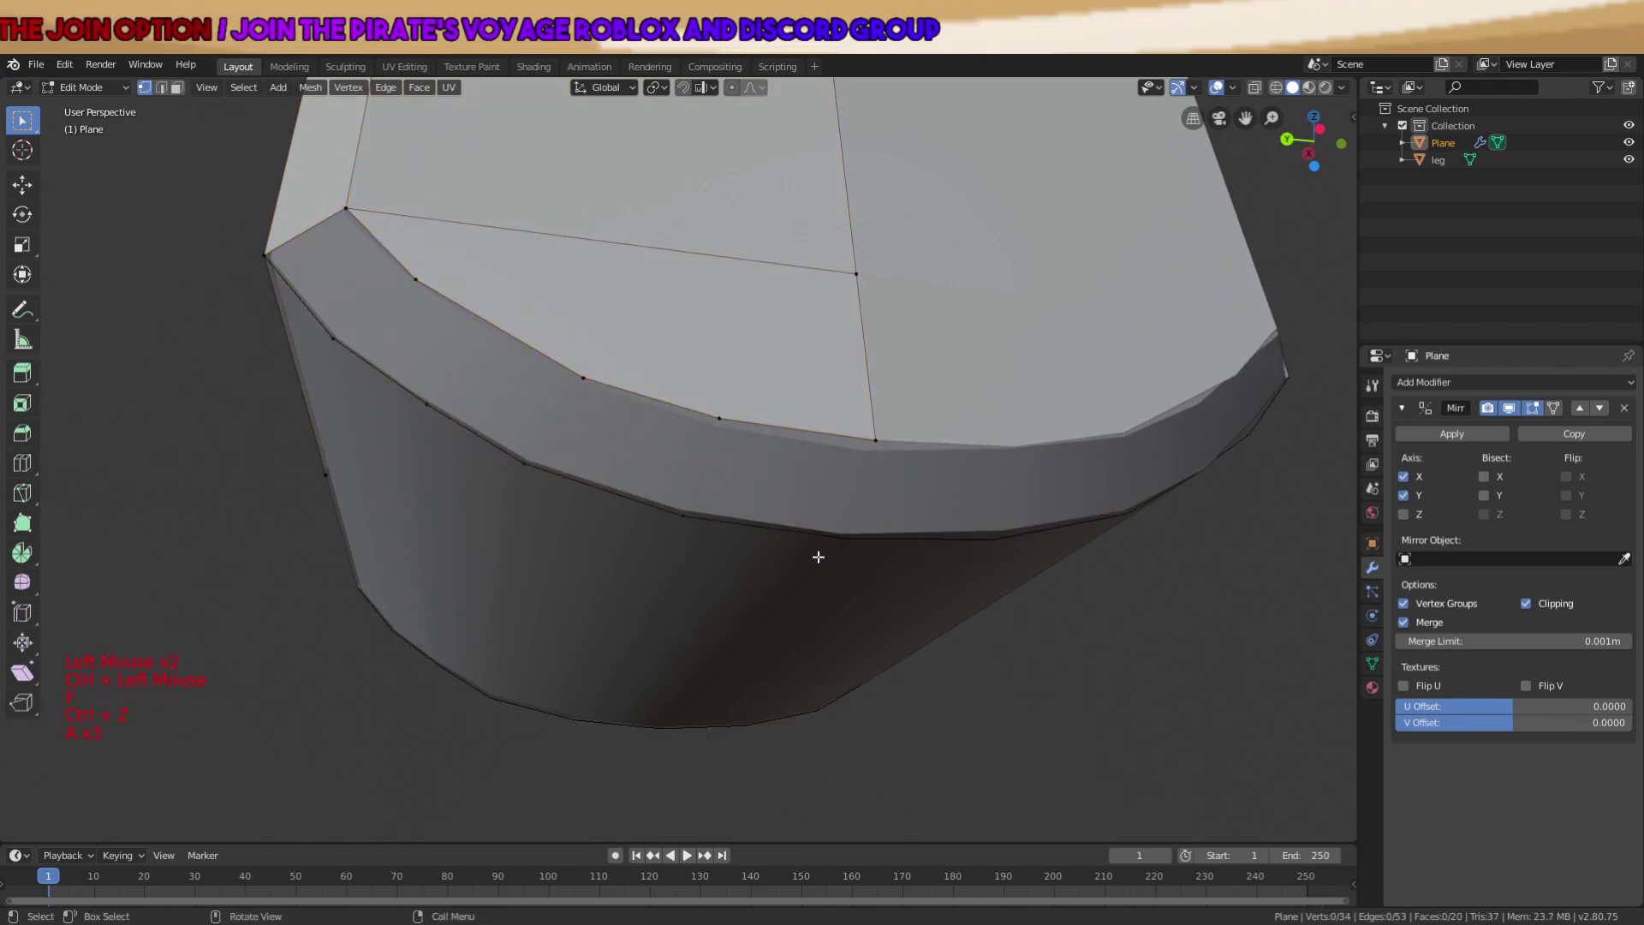
Fill the first lower bevel facet between its inner and outer vertices, and nudge its upper inner corner vertex against the leg surface.
left_click(416, 279, "ctrl")
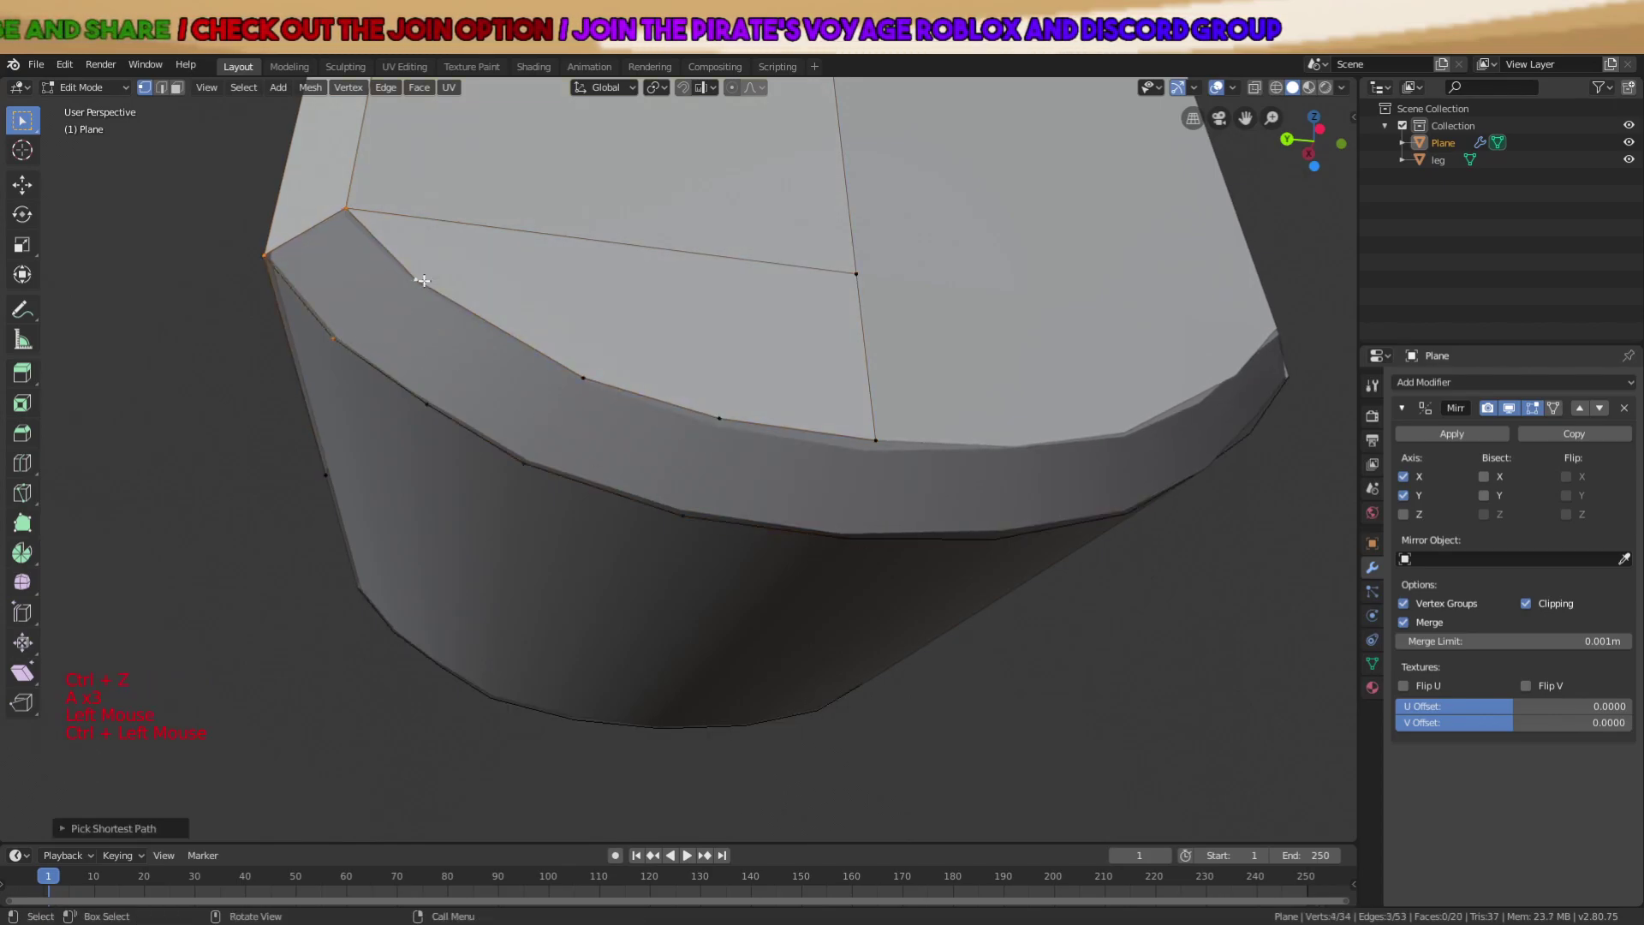
key("f")
middle_click_drag(429, 279, 462, 280)
key("a")
key("a")
key("a")
left_click(434, 249)
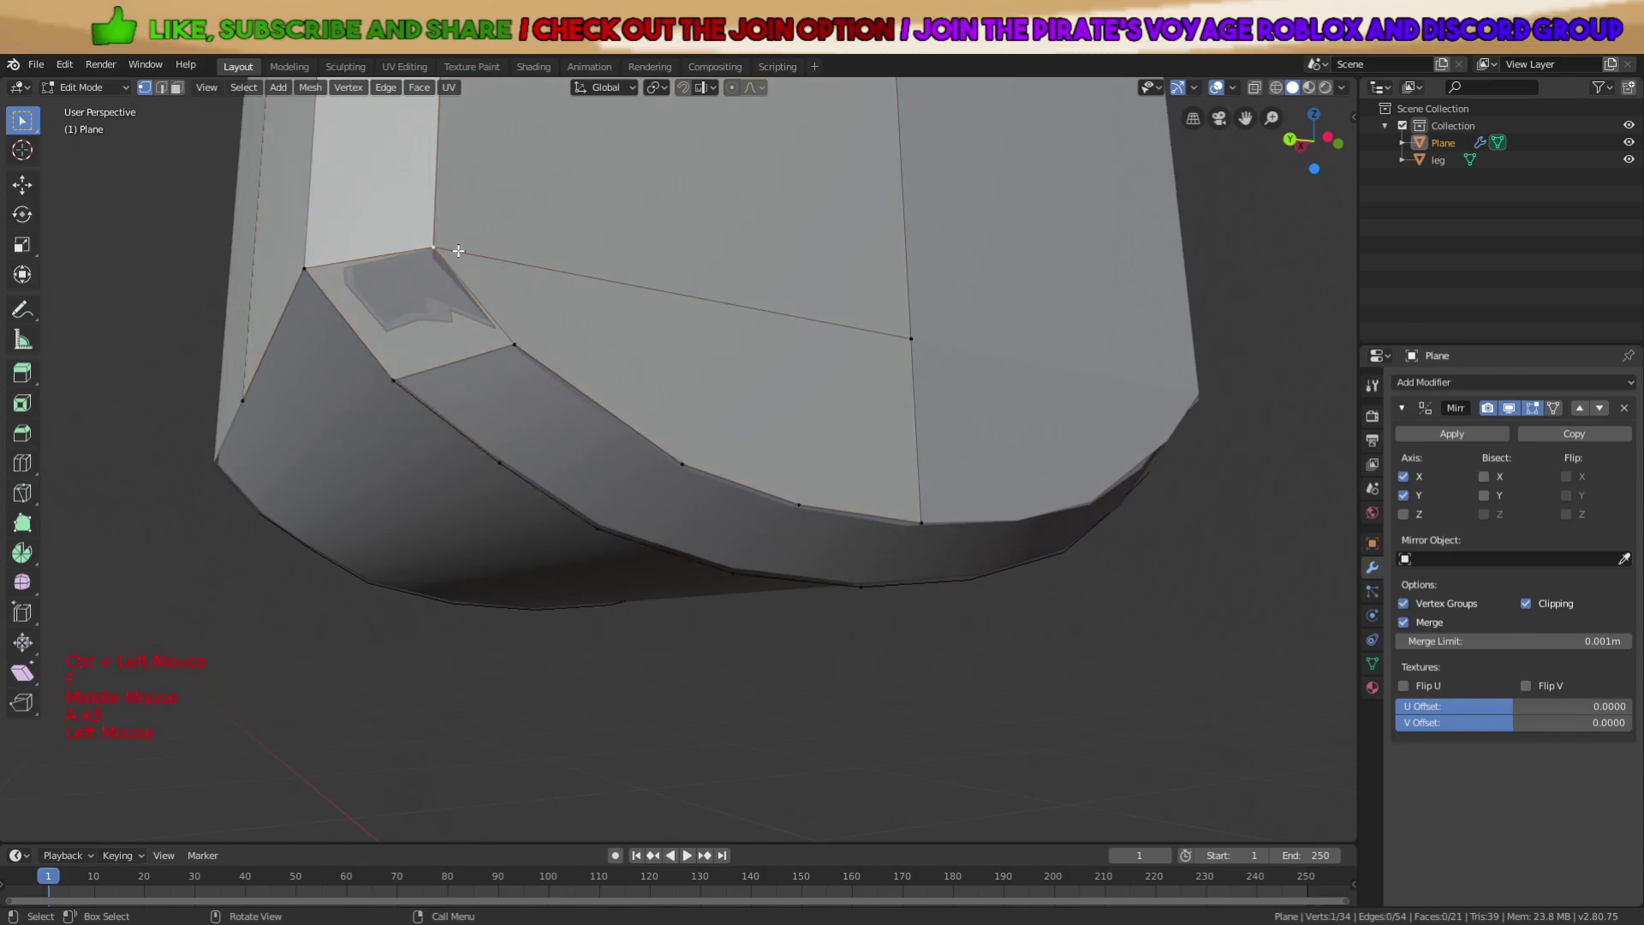
key("g")
left_click(417, 295)
Subdivide the newly filled bevel facet once and return to vertex selection.
key("a")
key("2")
left_click(411, 302)
right_click(403, 308)
key("3")
left_click(395, 321)
right_click(395, 320)
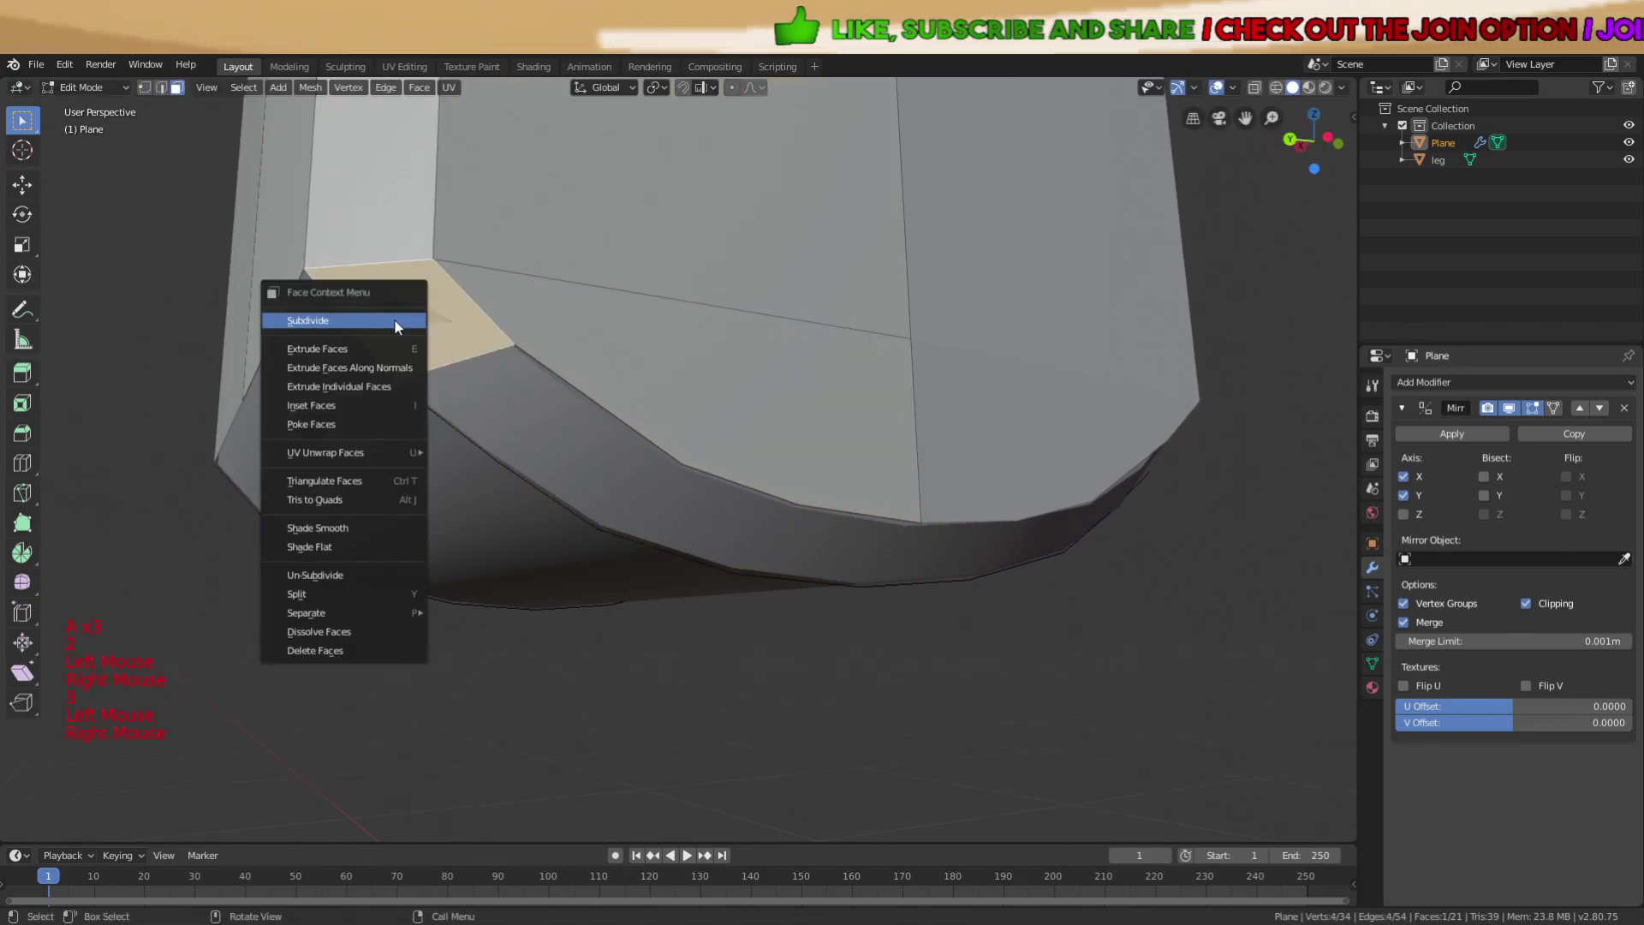
left_click(394, 319)
key("1")
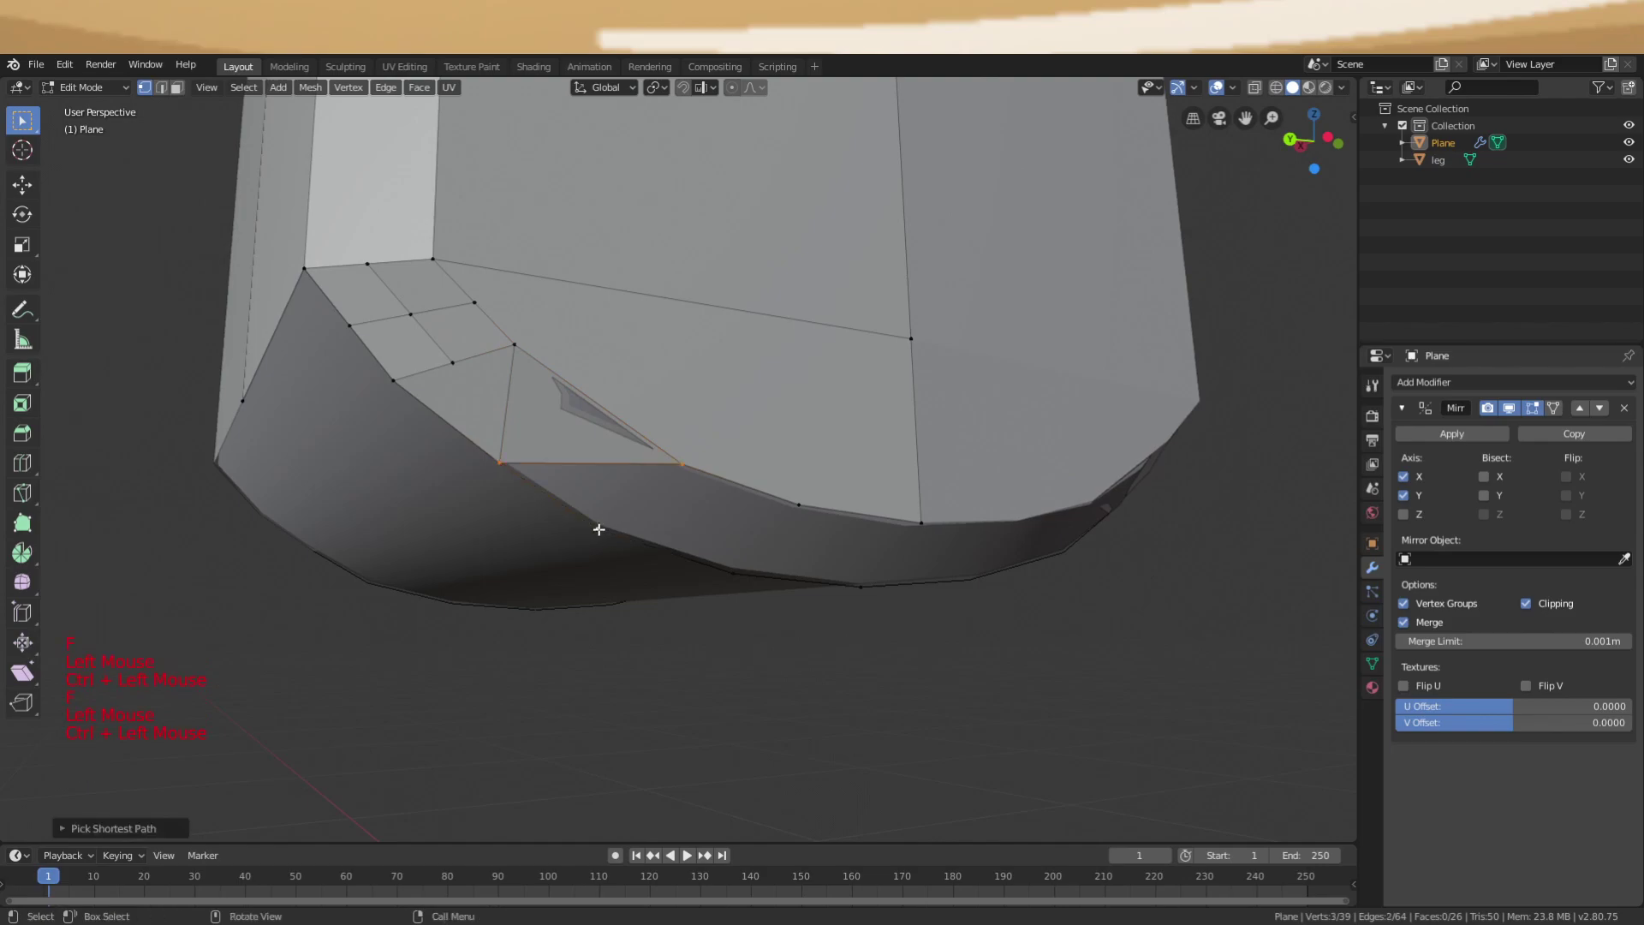
Subdivide the triangular face of the next bevel facet and adjust the new midpoint vertex on its inner edge.
right_click(582, 431)
left_click(583, 429)
key("1")
scroll(652, 407, "up", 2)
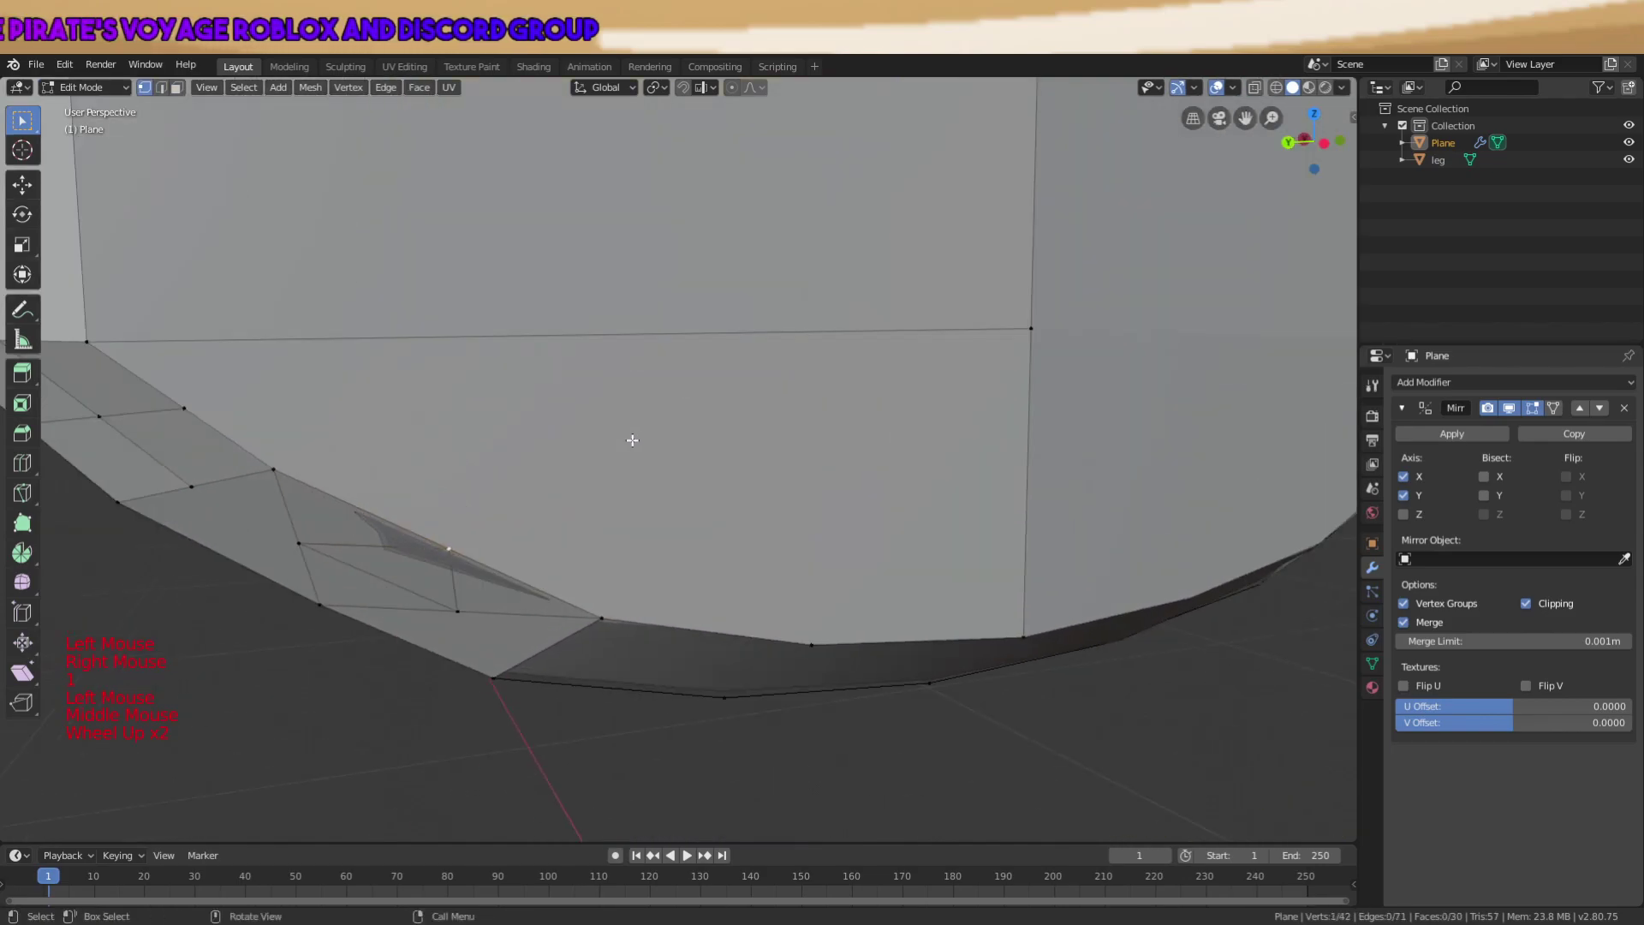
middle_click_drag(631, 441, 654, 434)
key("g")
key("a")
Fill the remaining lower bevel facets toward the centre line as quads between the inner and outer bevel vertices.
scroll(650, 441, "down", 3)
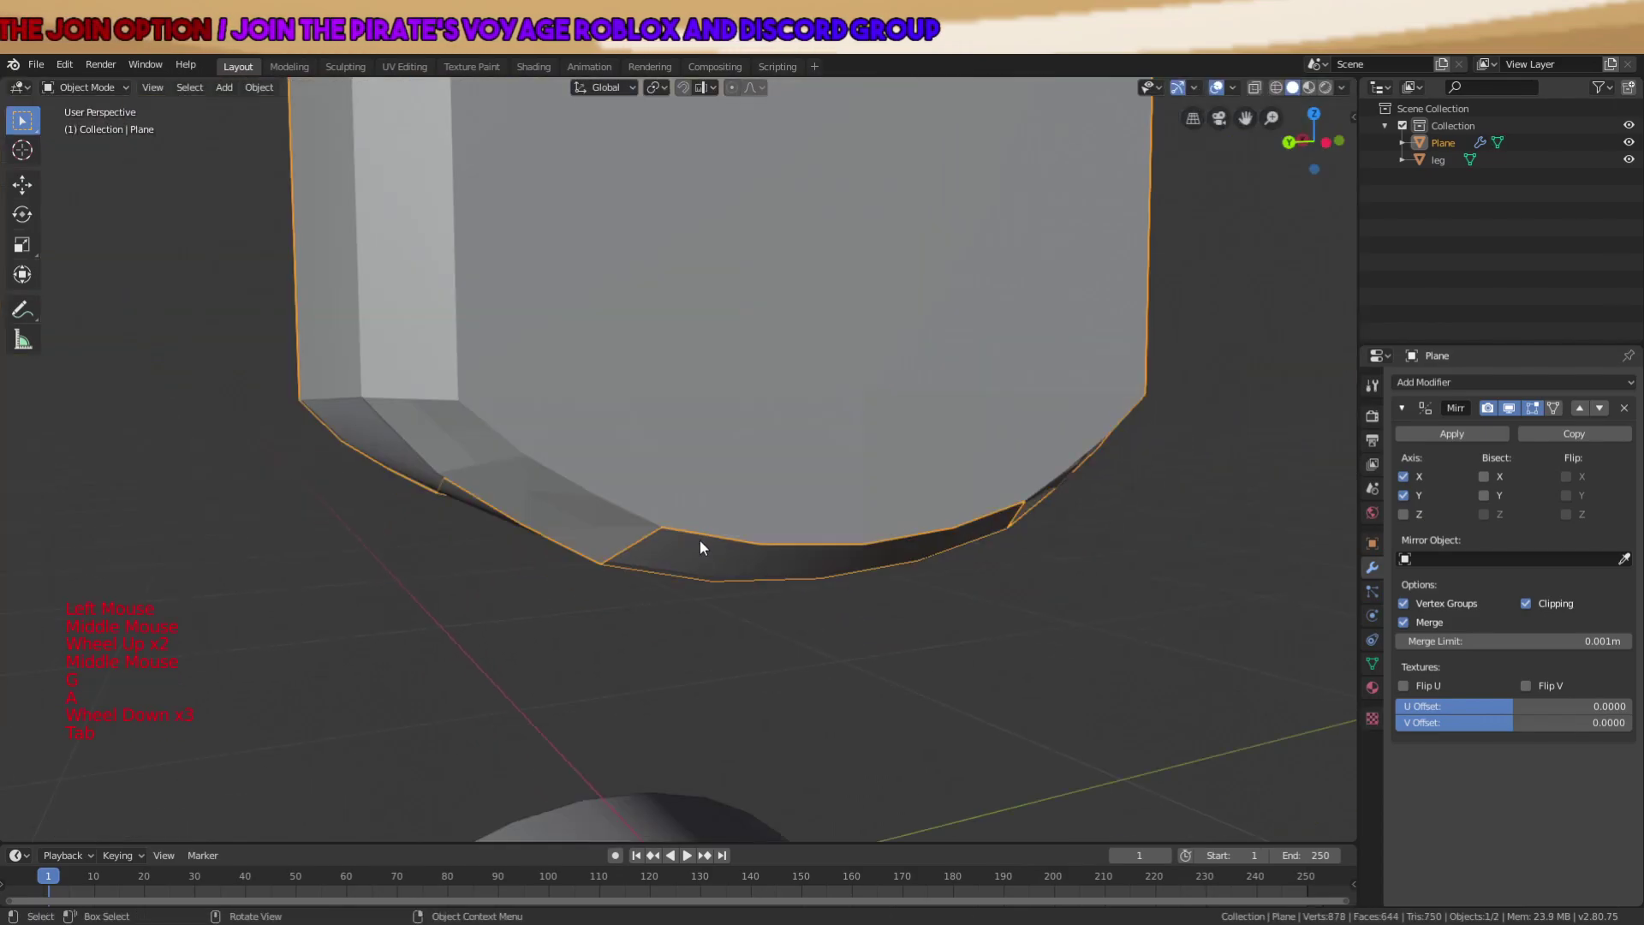
key("Tab")
middle_click_drag(700, 541, 669, 495)
key("Tab")
left_click(687, 545)
left_click(685, 547, "ctrl")
key("f")
left_click(693, 554)
left_click(733, 505, "ctrl")
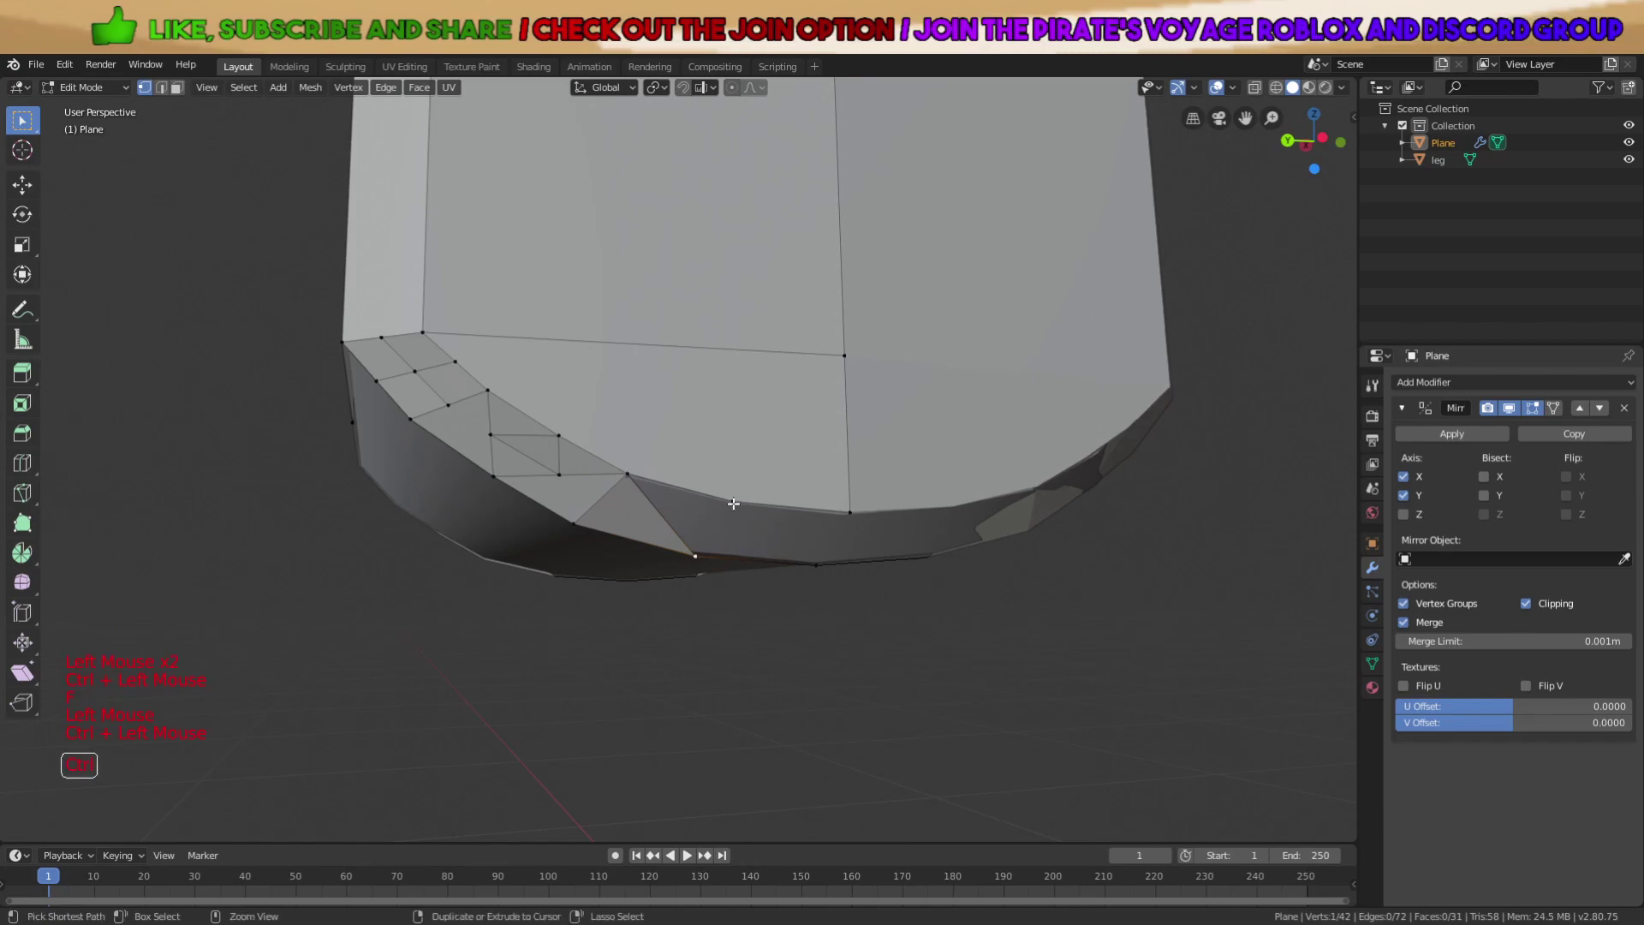
key("ctrl+z")
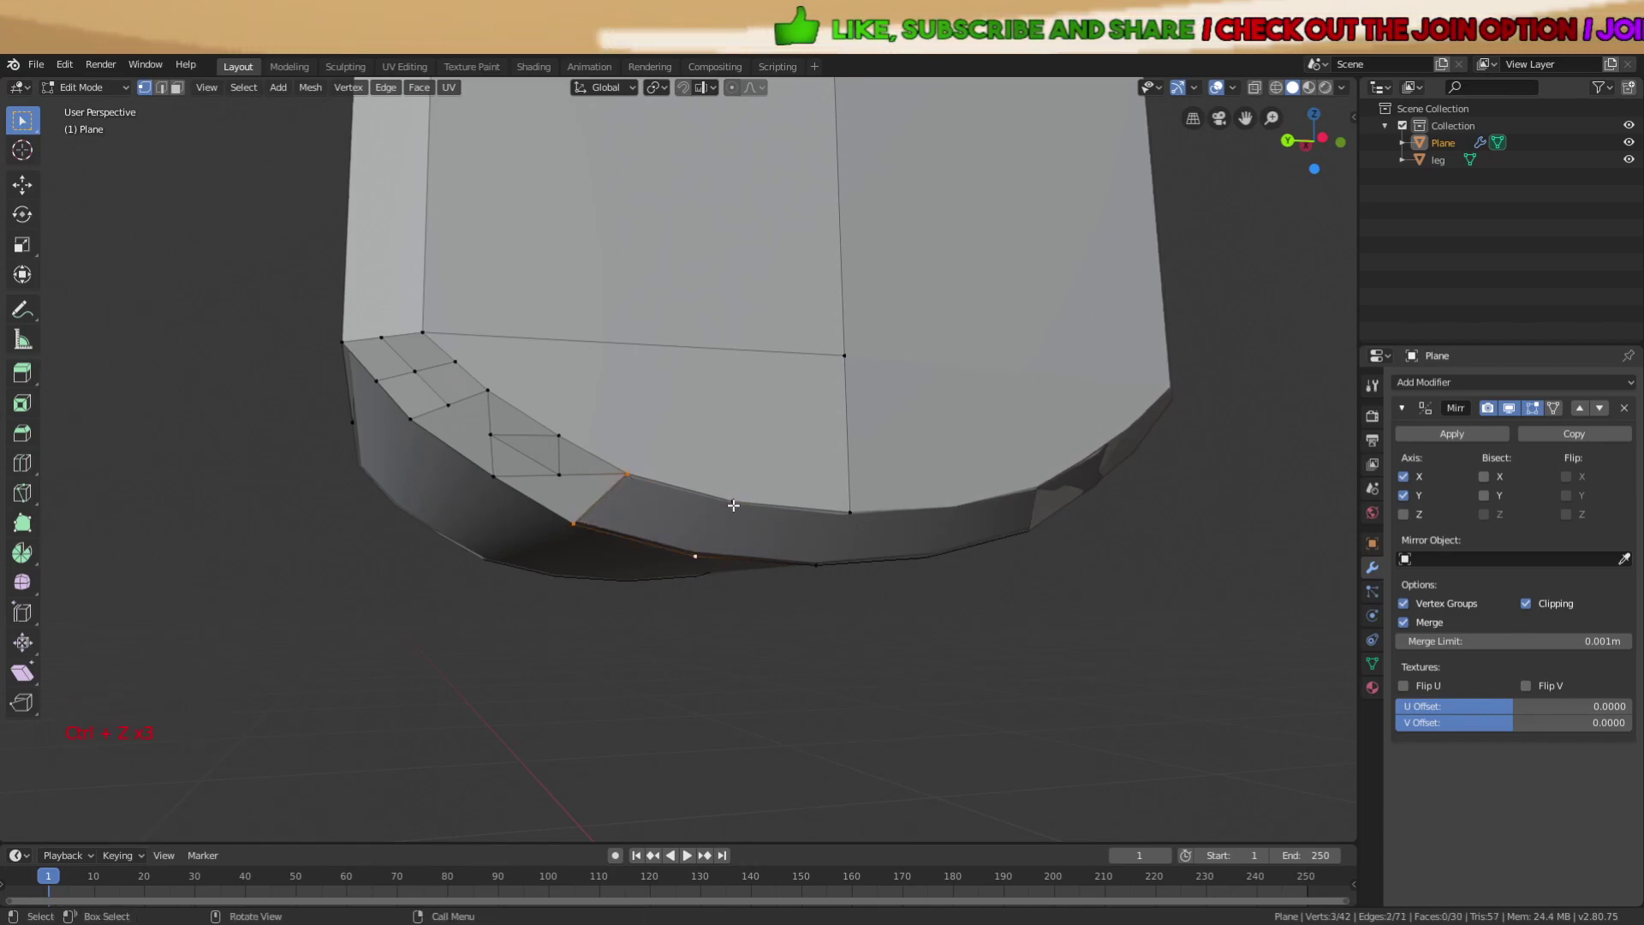
key("f")
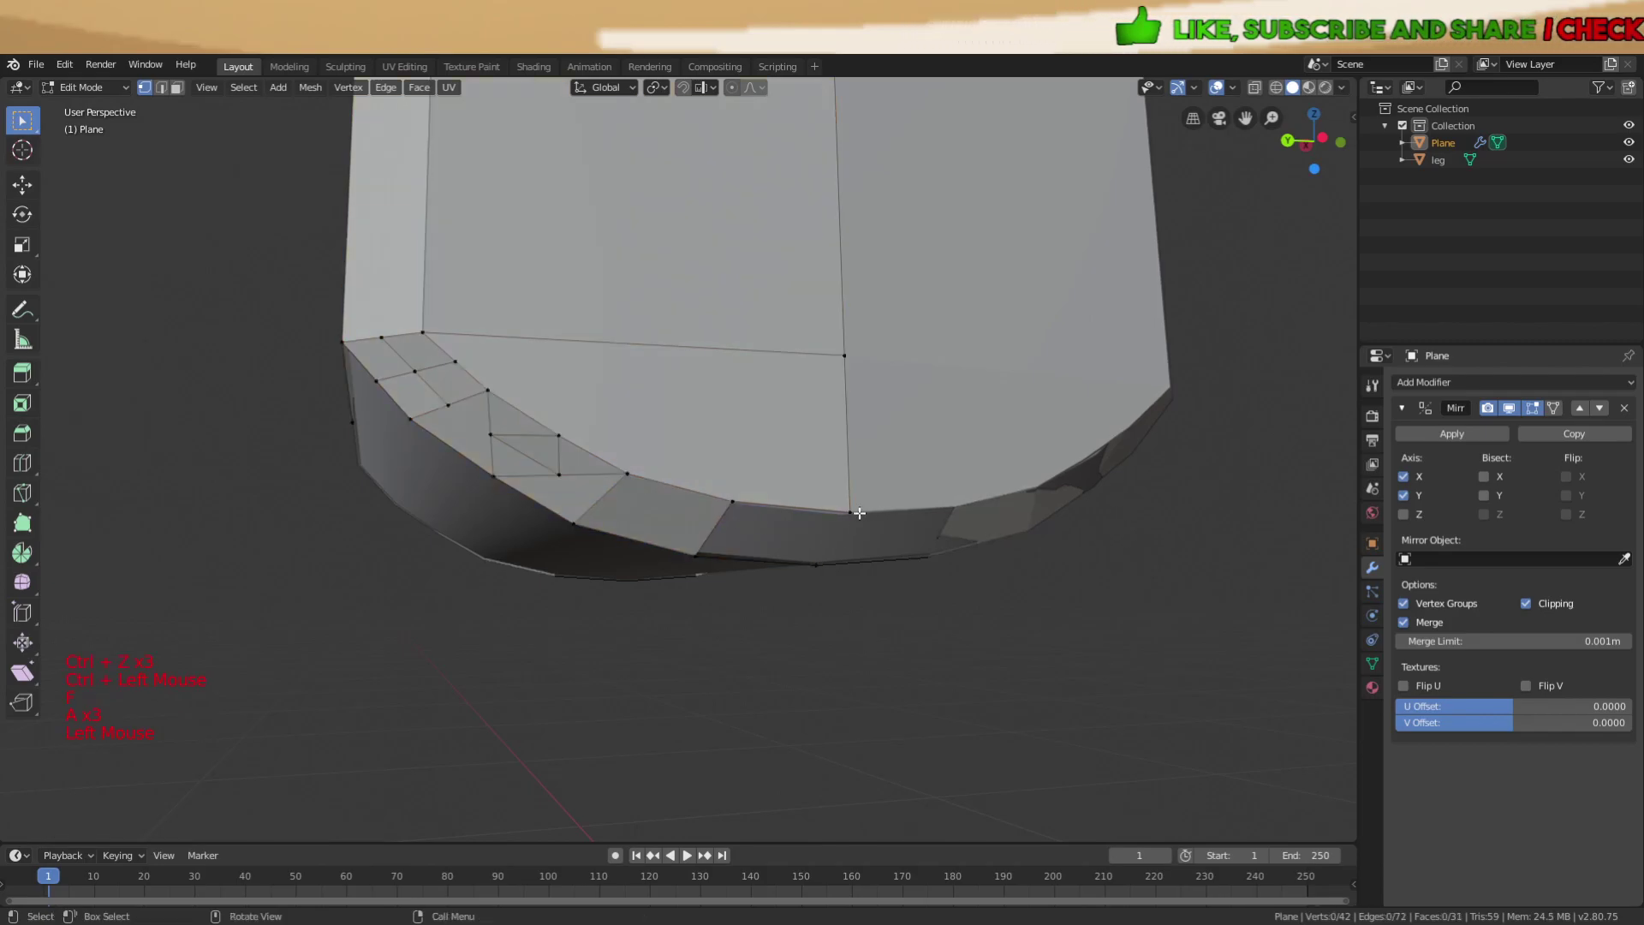
Examine the filled lower bevel strip in Object Mode for gaps and overlap with the leg.
scroll(820, 561, "down", 4)
key("a")
key("Tab")
middle_click_drag(823, 531, 748, 485)
scroll(888, 464, "up", 4)
middle_click_drag(889, 465, 808, 540)
scroll(928, 486, "up", 3)
key("Tab")
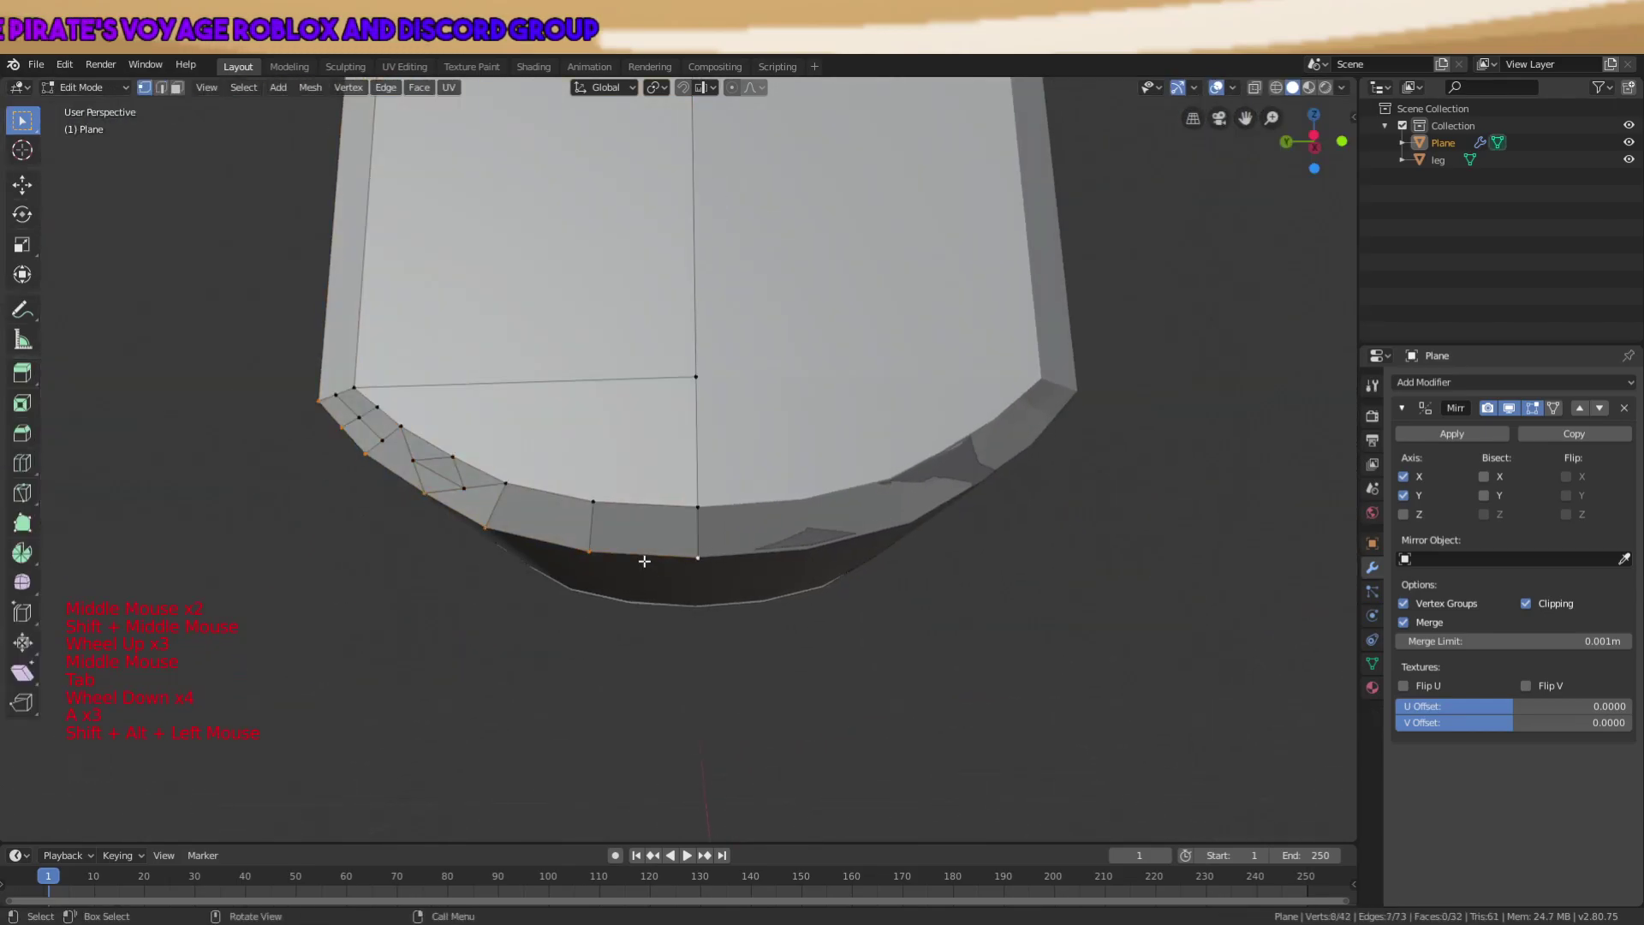
Shift the lower bevel's outer edge loop slightly along Z and check the surface in Object Mode.
key("g")
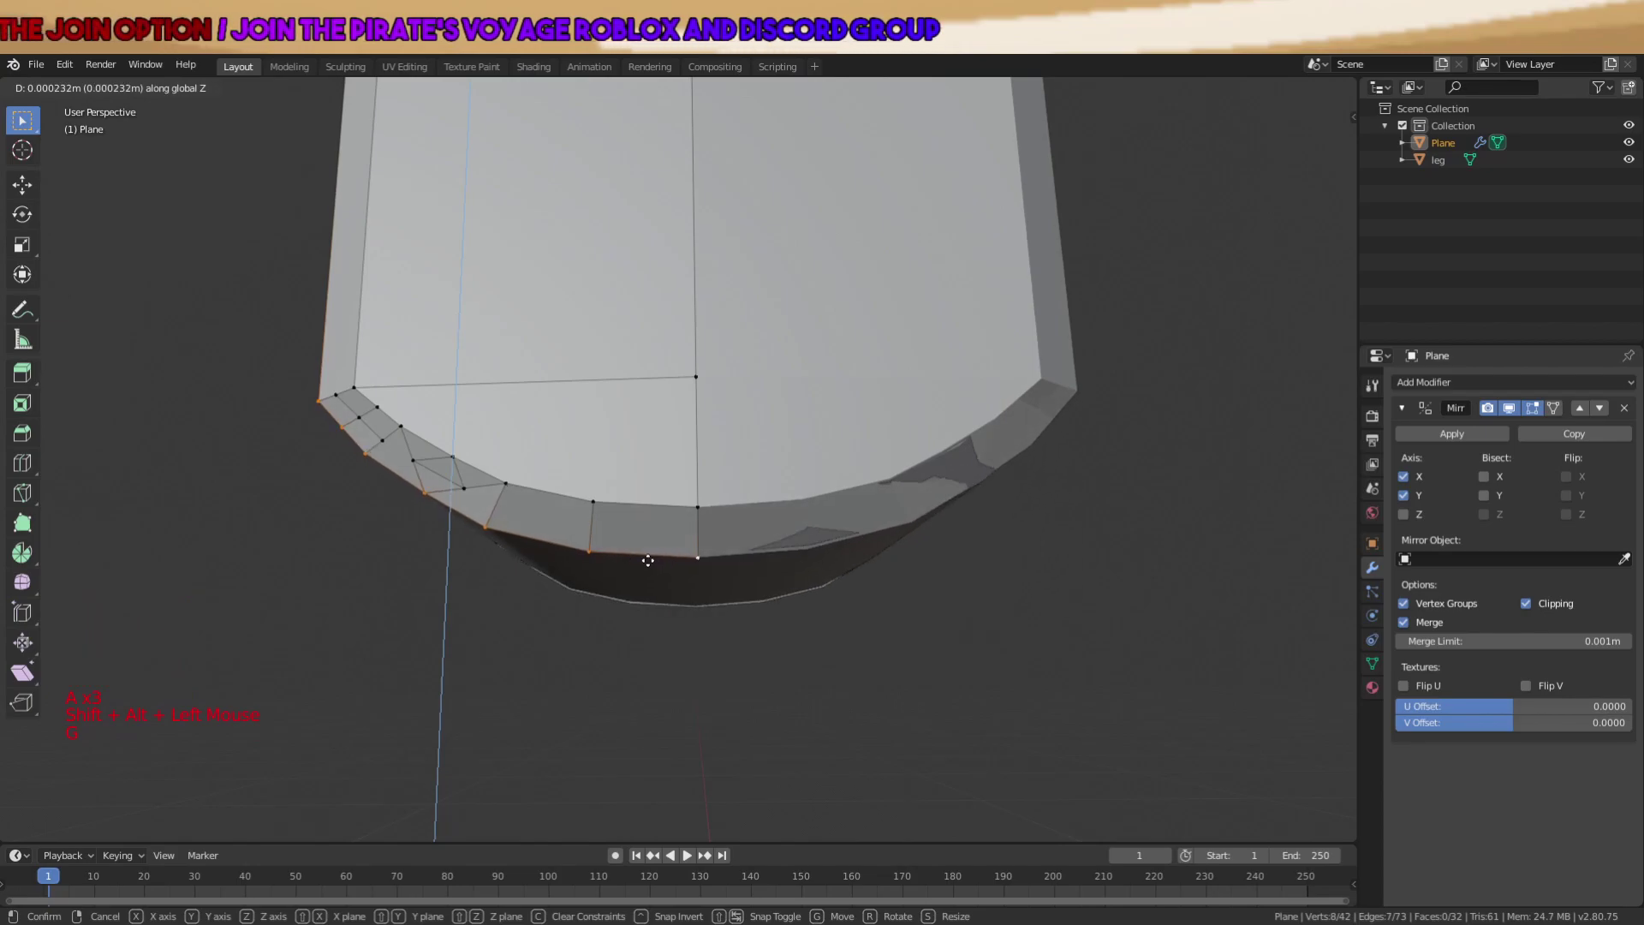
middle_click_drag(649, 562, 628, 544)
key("Tab")
key("Tab")
key("Tab")
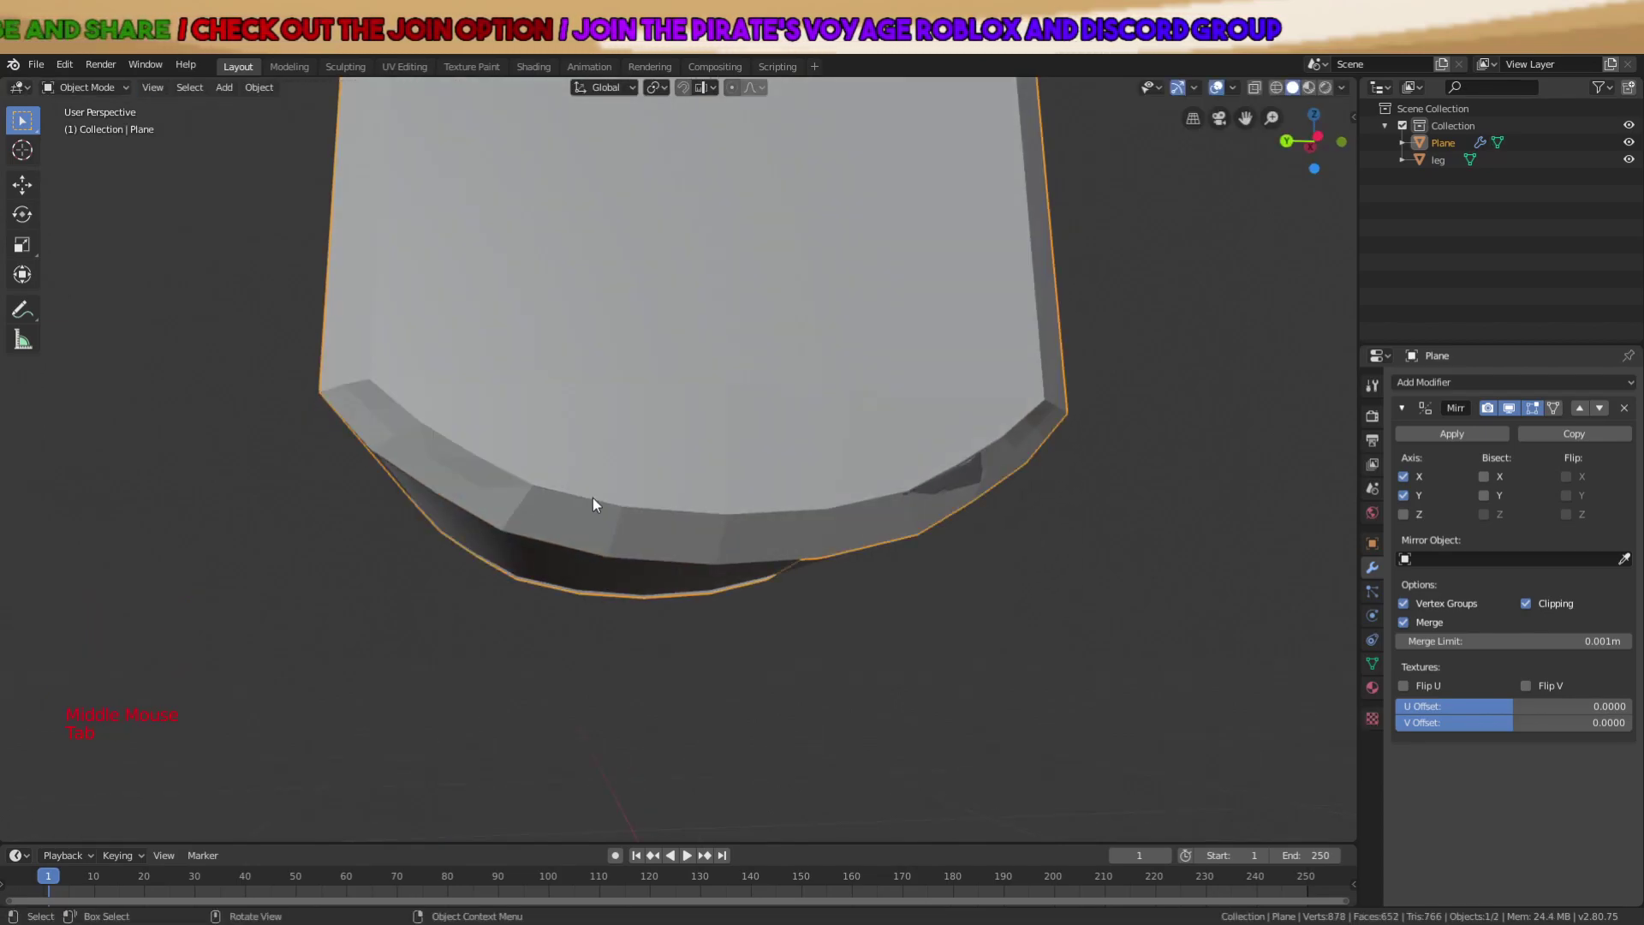
Select the vertices along the lower bevel's inner edge and nudge them together to reduce the overlap with the leg.
key("a")
key("a")
key("a")
key("a")
left_click(705, 511, "alt+shift")
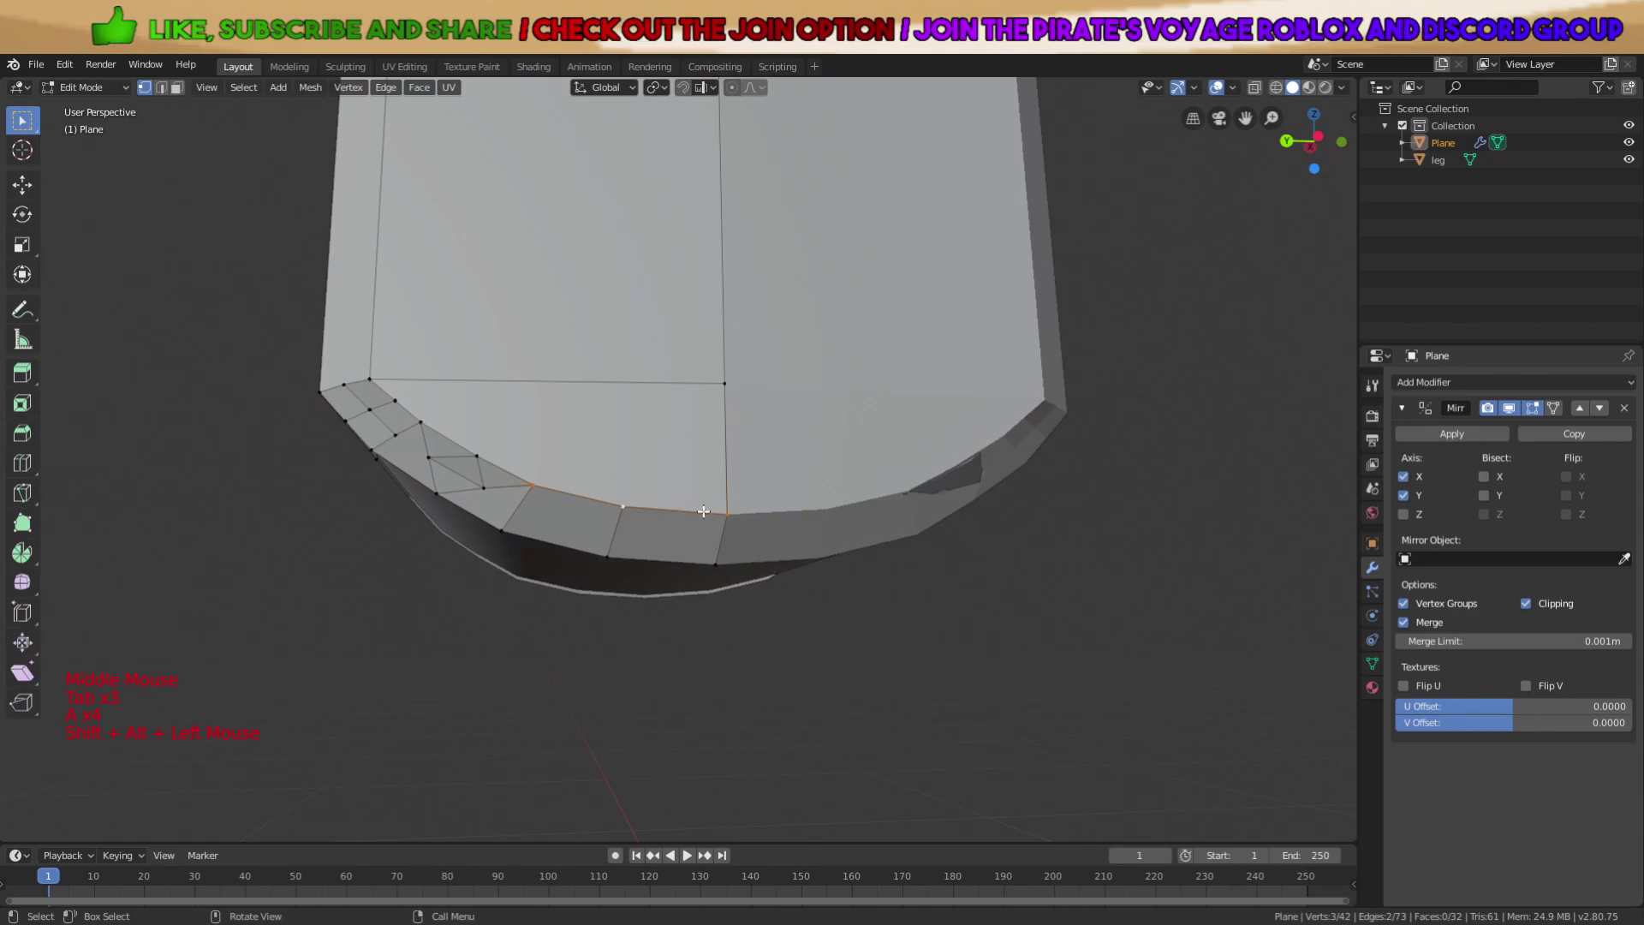
middle_click_drag(1003, 544, 462, 520)
key("c")
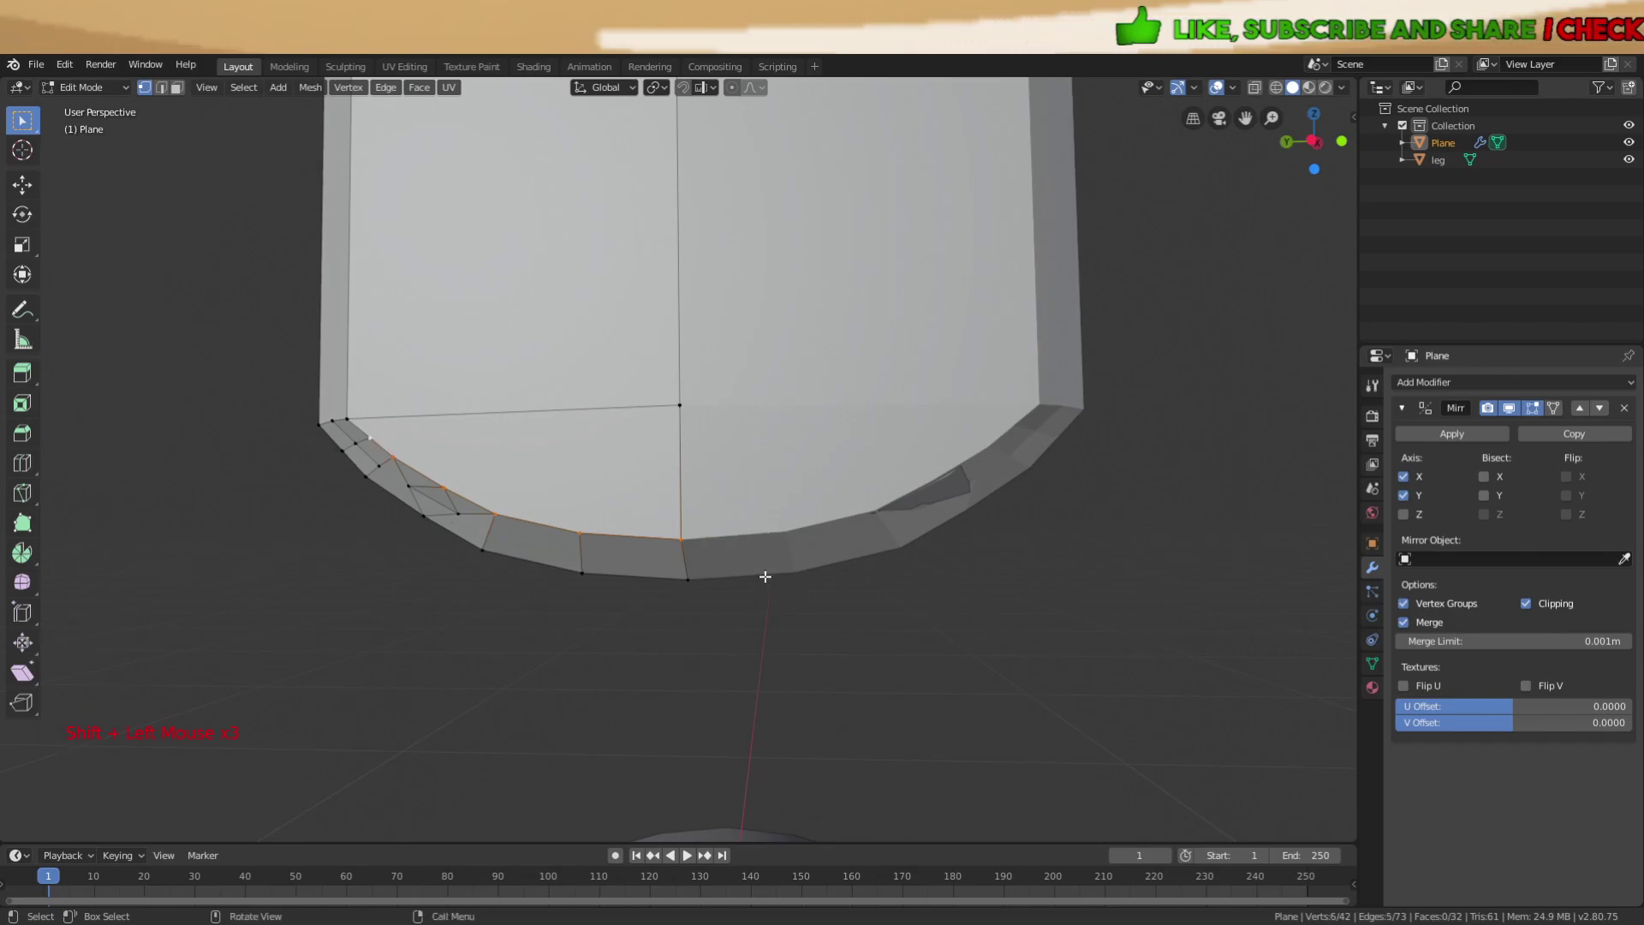
scroll(782, 528, "up", 4)
middle_click_drag(781, 529, 853, 542)
left_click(848, 533)
scroll(847, 530, "down", 3)
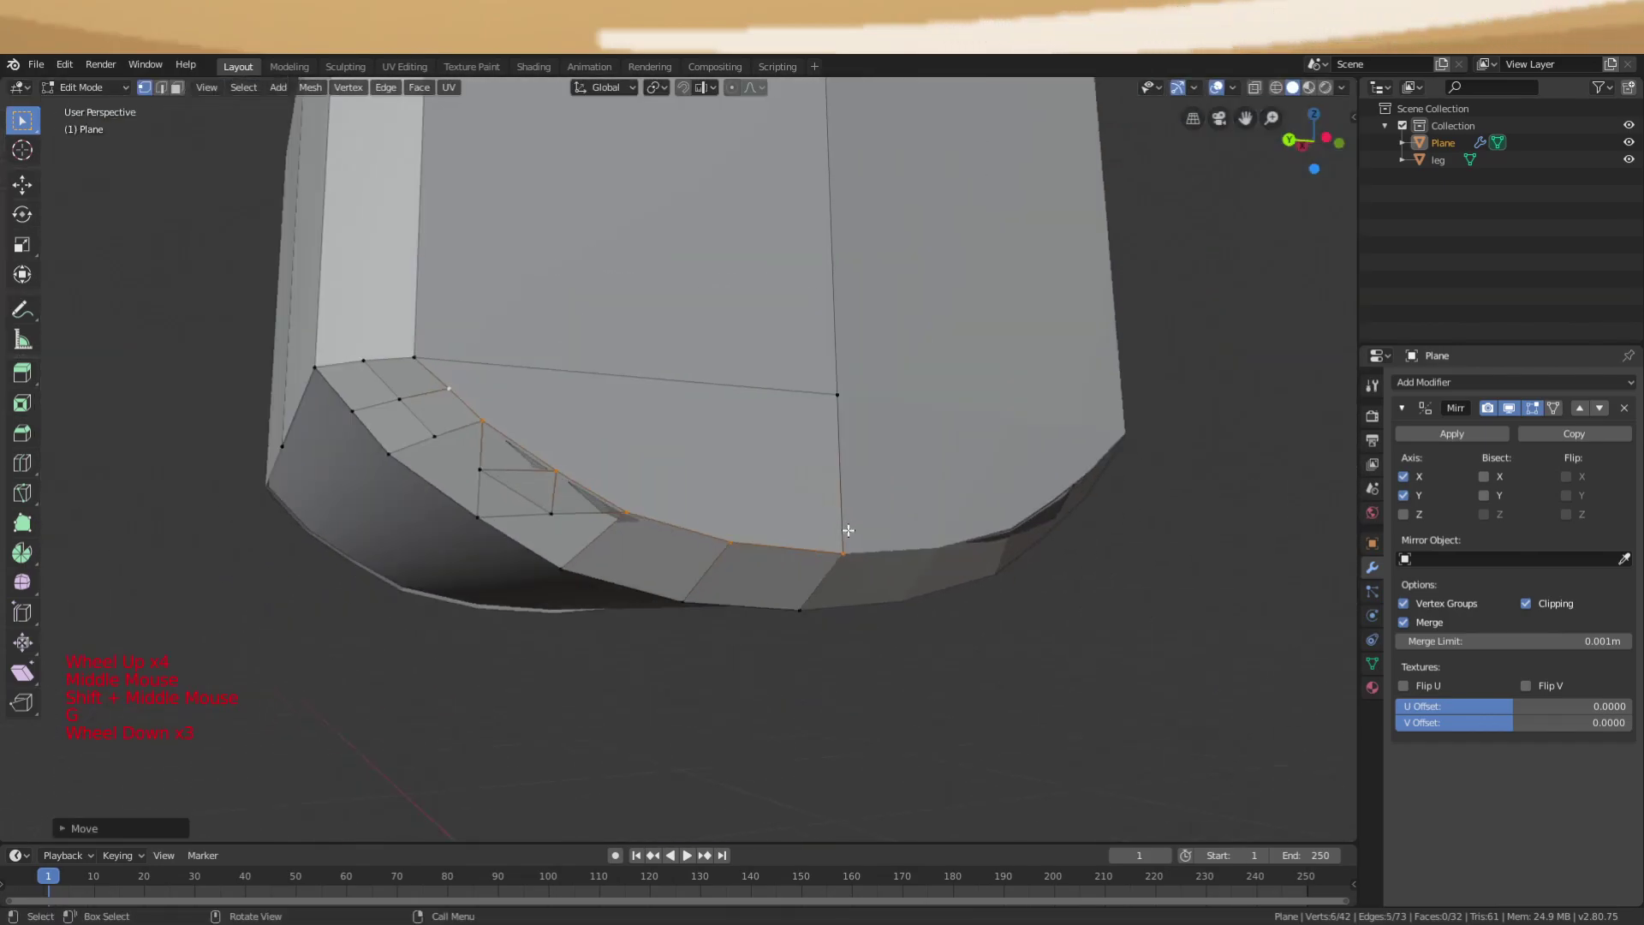
Select the inner edge vertices of the first two bevel facets and adjust them along Z.
key("a")
key("a")
key("a")
middle_click_drag(523, 498, 471, 493)
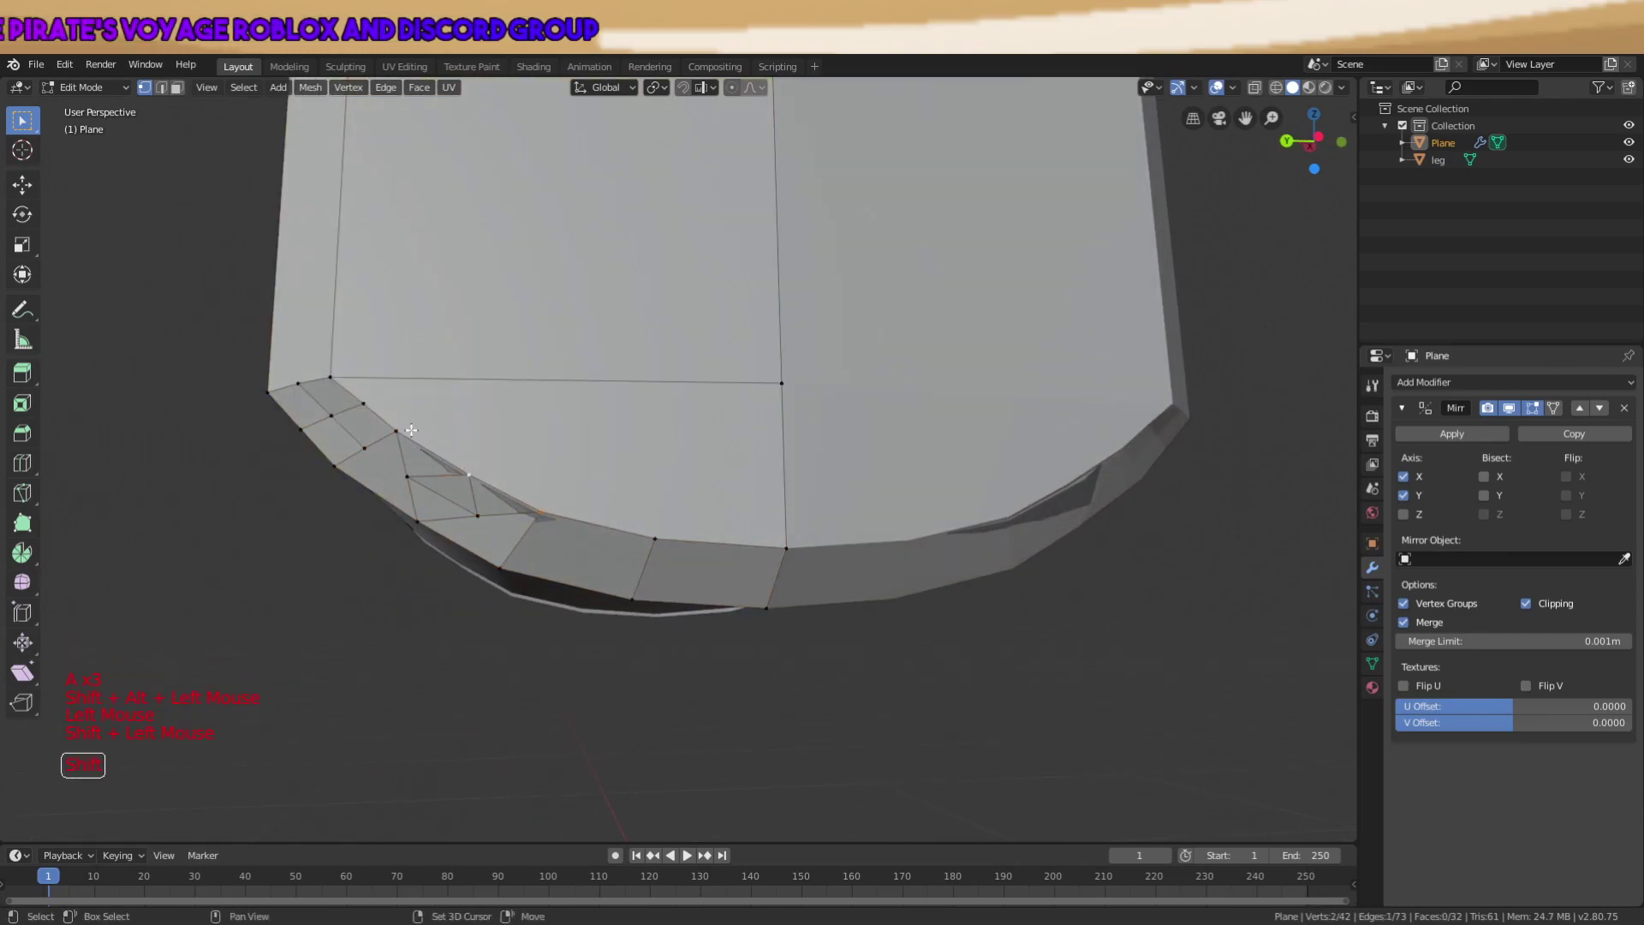
left_click(367, 404, "shift")
key("g")
key("z")
left_click(403, 406)
Move the middle vertex on the seam between the first two bevel facets to clear the leg surface.
key("a")
key("a")
key("a")
left_click(406, 476)
scroll(406, 476, "up", 1)
middle_click_drag(407, 476, 830, 543)
key("g")
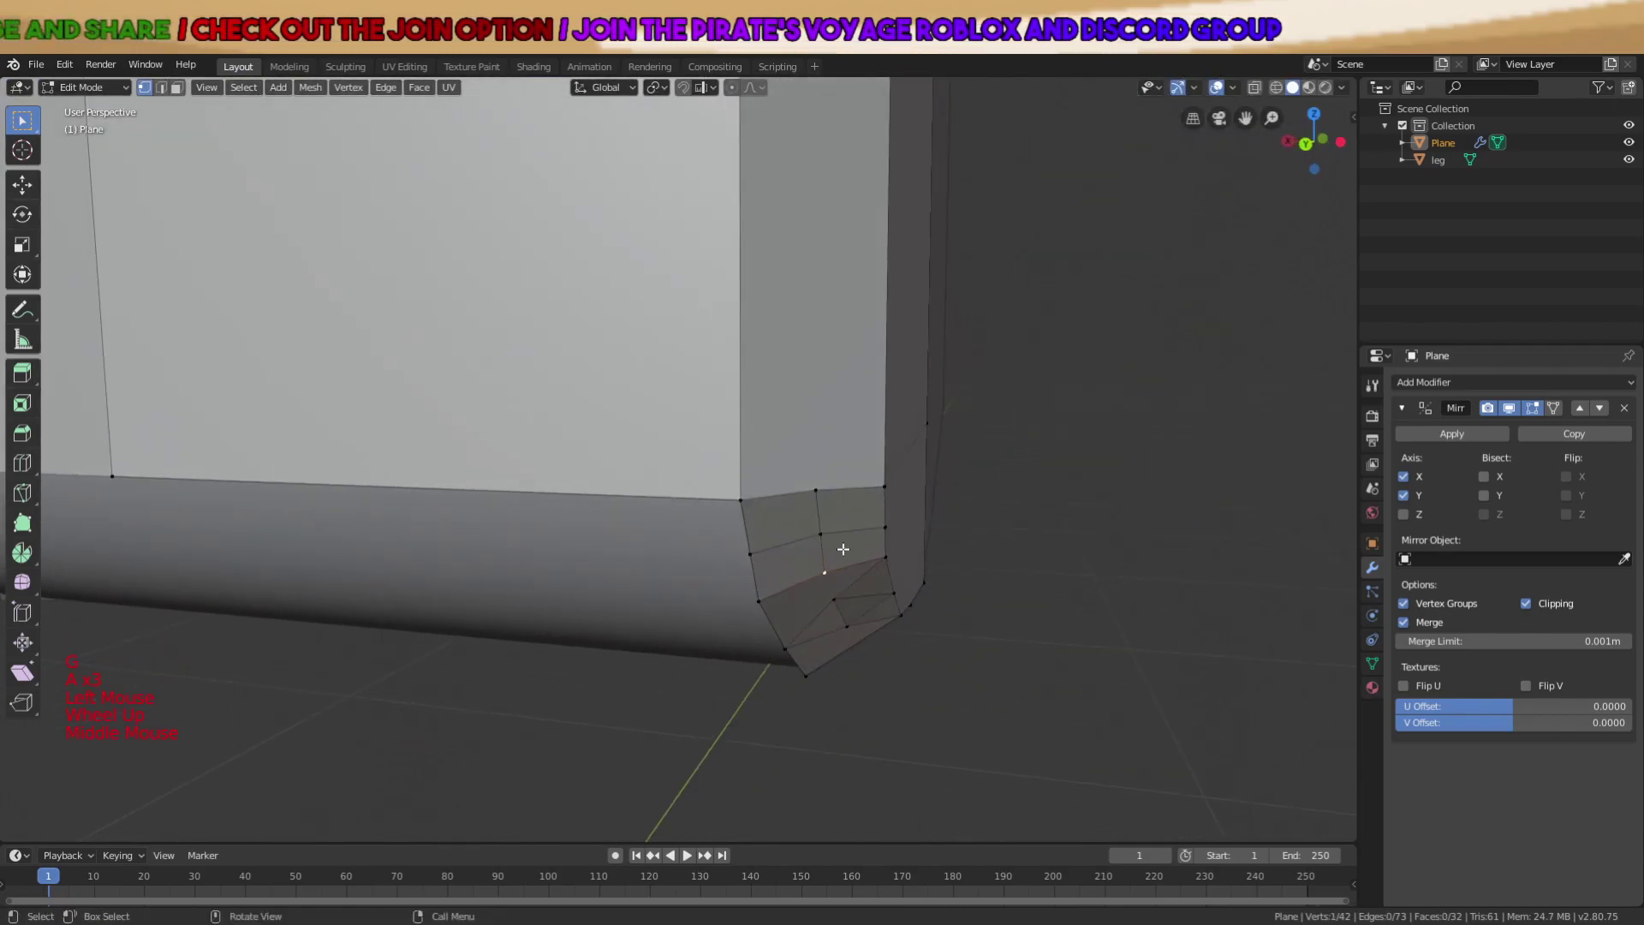
left_click(932, 569)
Lower the interior vertex of the second bevel facet's subdivided triangle slightly along Z.
middle_click_drag(933, 568, 786, 528)
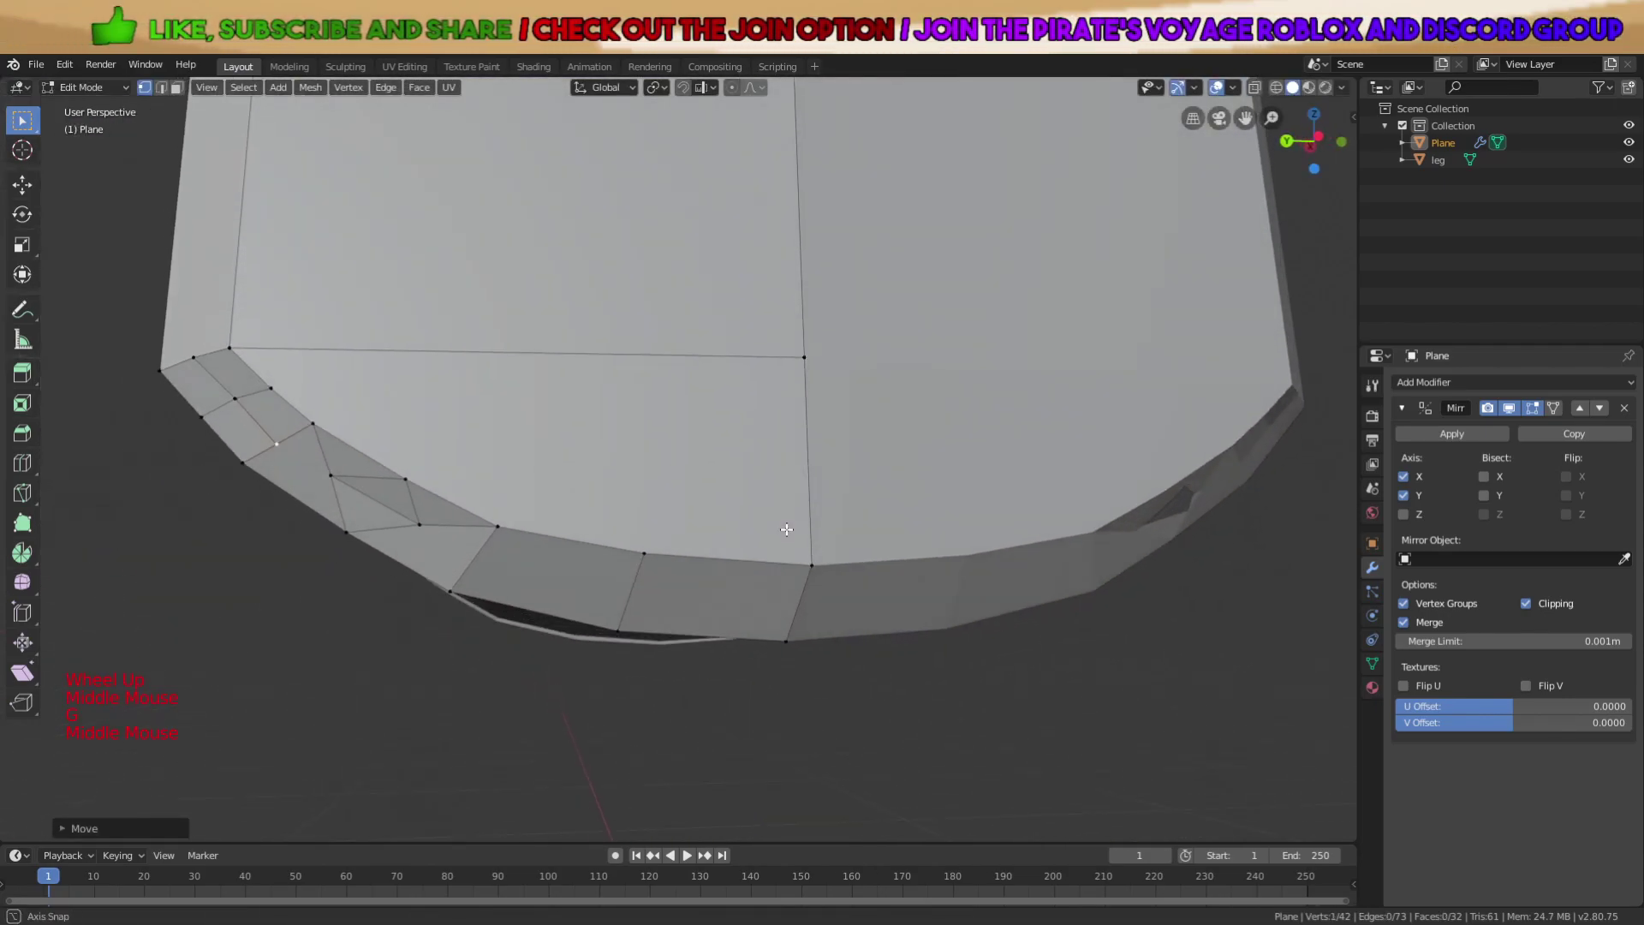
left_click(331, 475)
key("g")
key("z")
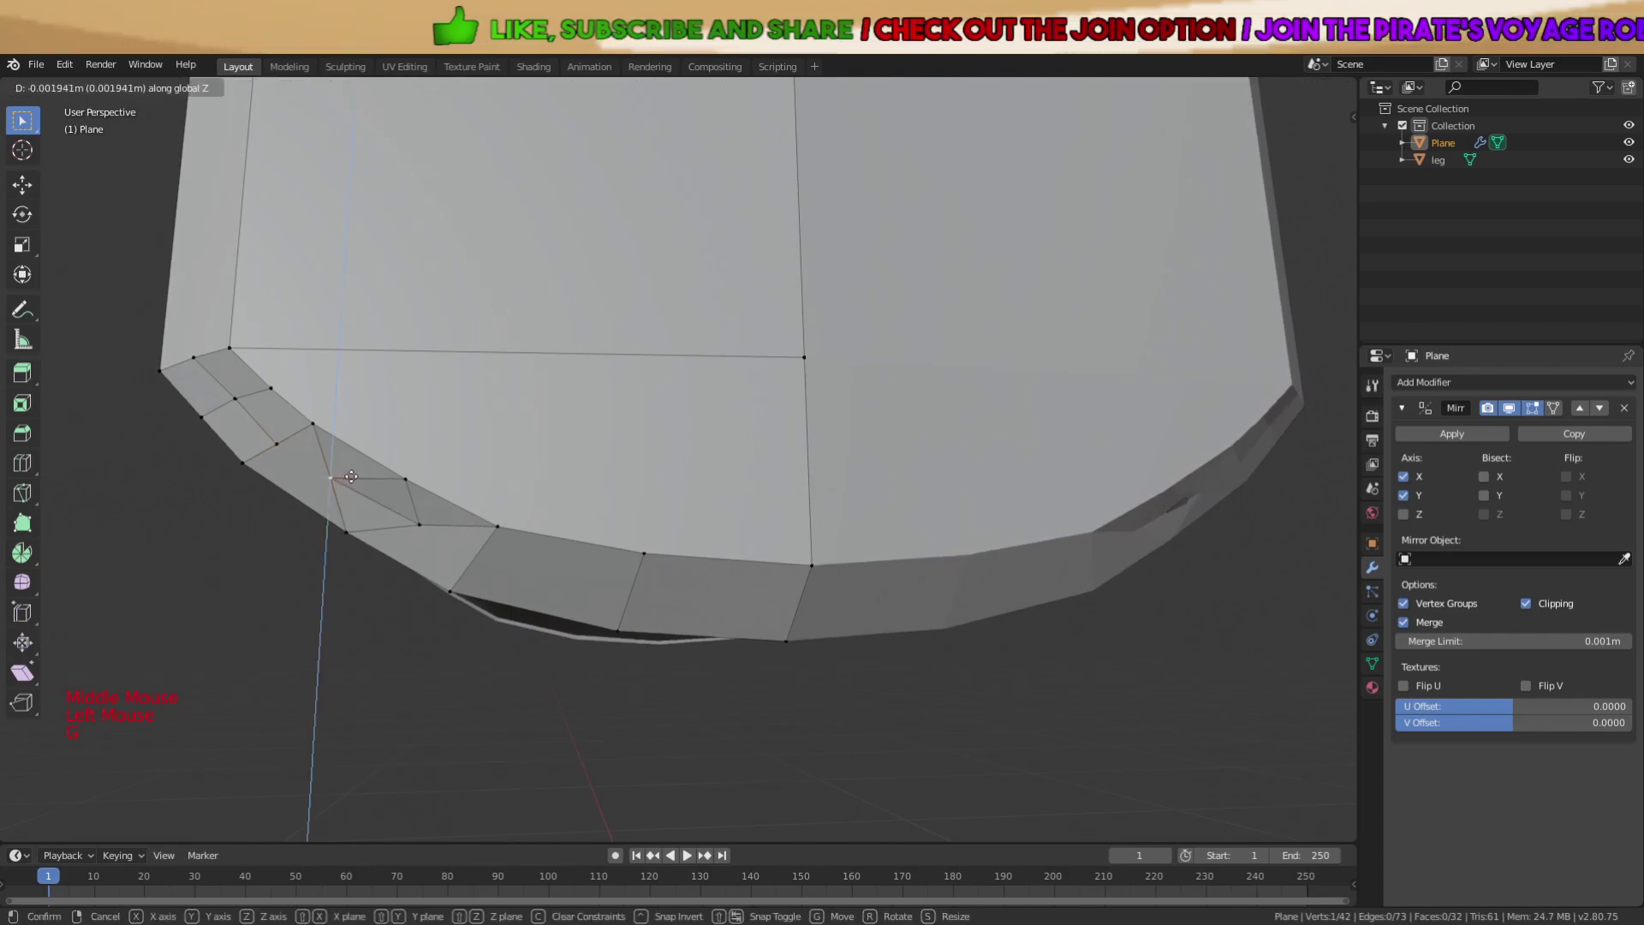
key("a")
key("a")
key("a")
Examine the whole bevelled lower end of the leg in Object Mode.
scroll(351, 477, "down", 5)
key("Tab")
scroll(675, 523, "down", 1)
key("a")
key("a")
key("a")
scroll(676, 522, "down", 6)
left_click(678, 436)
key("Tab")
Select the lower bevel's outer edge vertices and extrude them along X to the centre line across the leg's underside.
scroll(728, 454, "up", 4)
middle_click_drag(678, 437, 784, 437)
key("a")
key("a")
key("a")
scroll(776, 464, "up", 4)
scroll(783, 437, "down", 1)
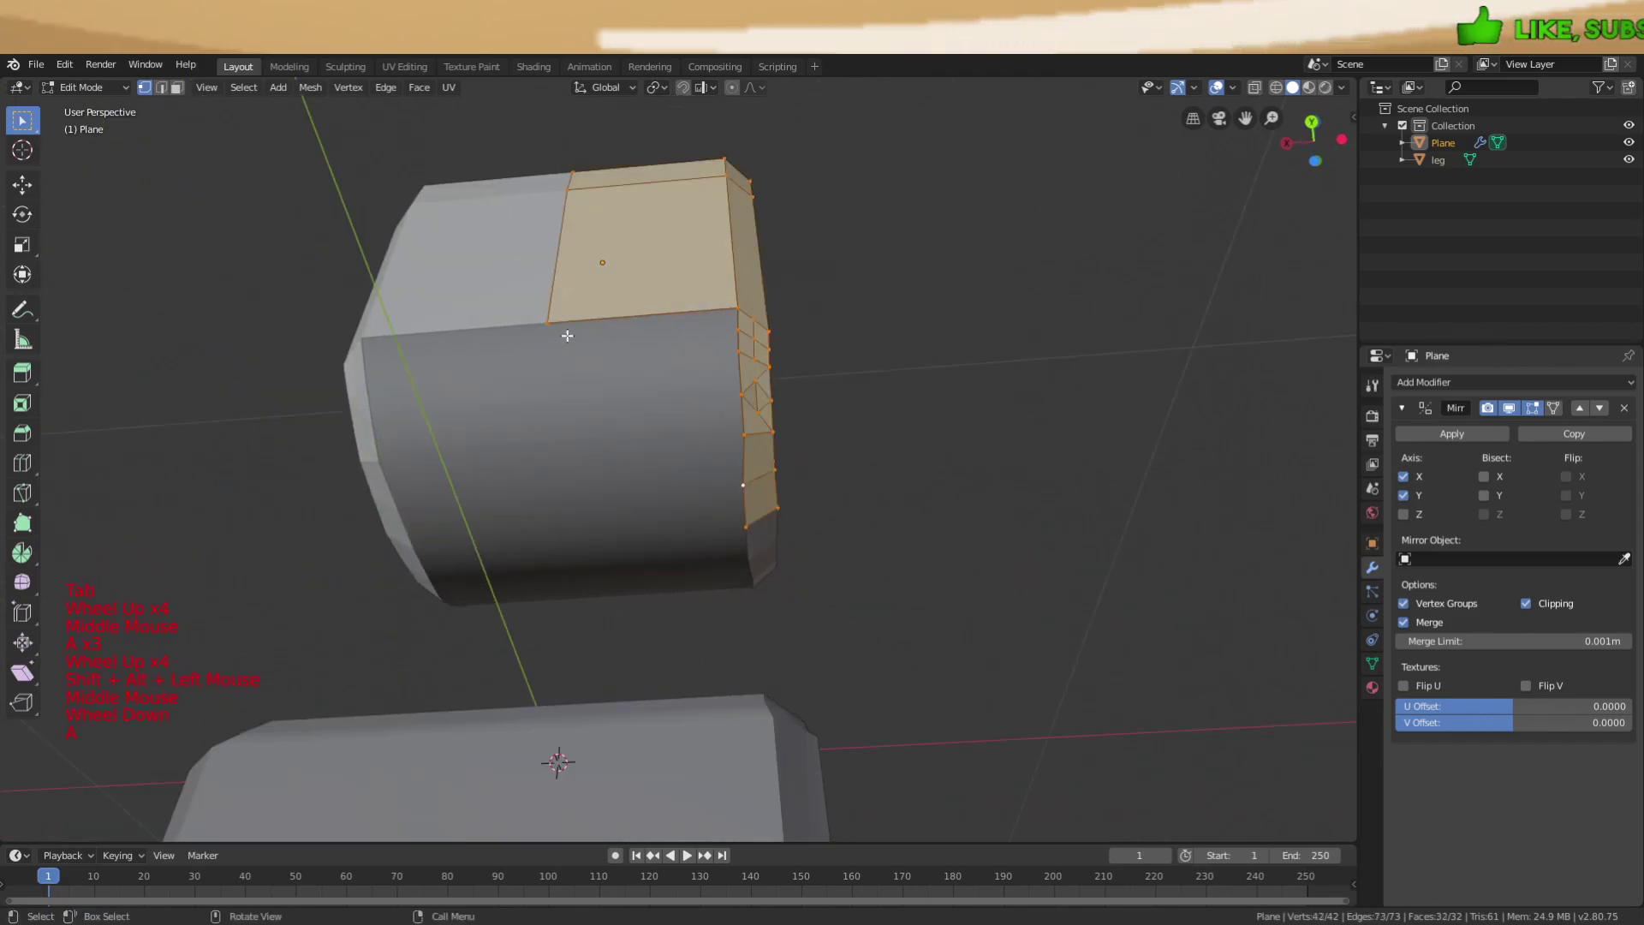
middle_click_drag(742, 372, 738, 344)
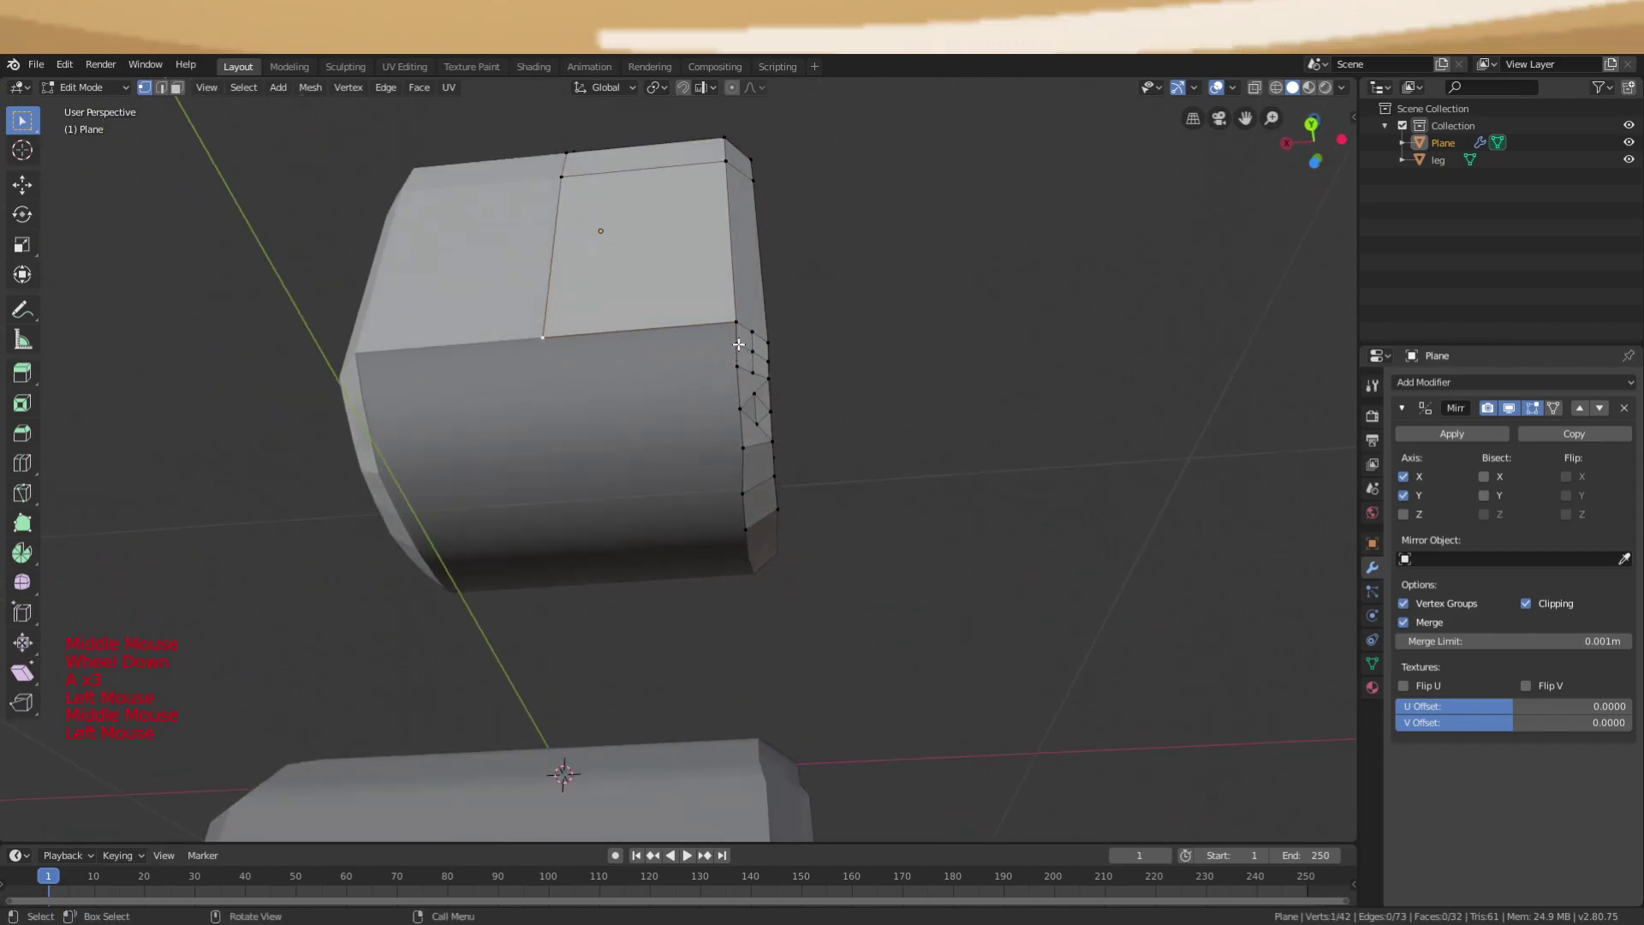
middle_click_drag(757, 519, 755, 512)
key("e")
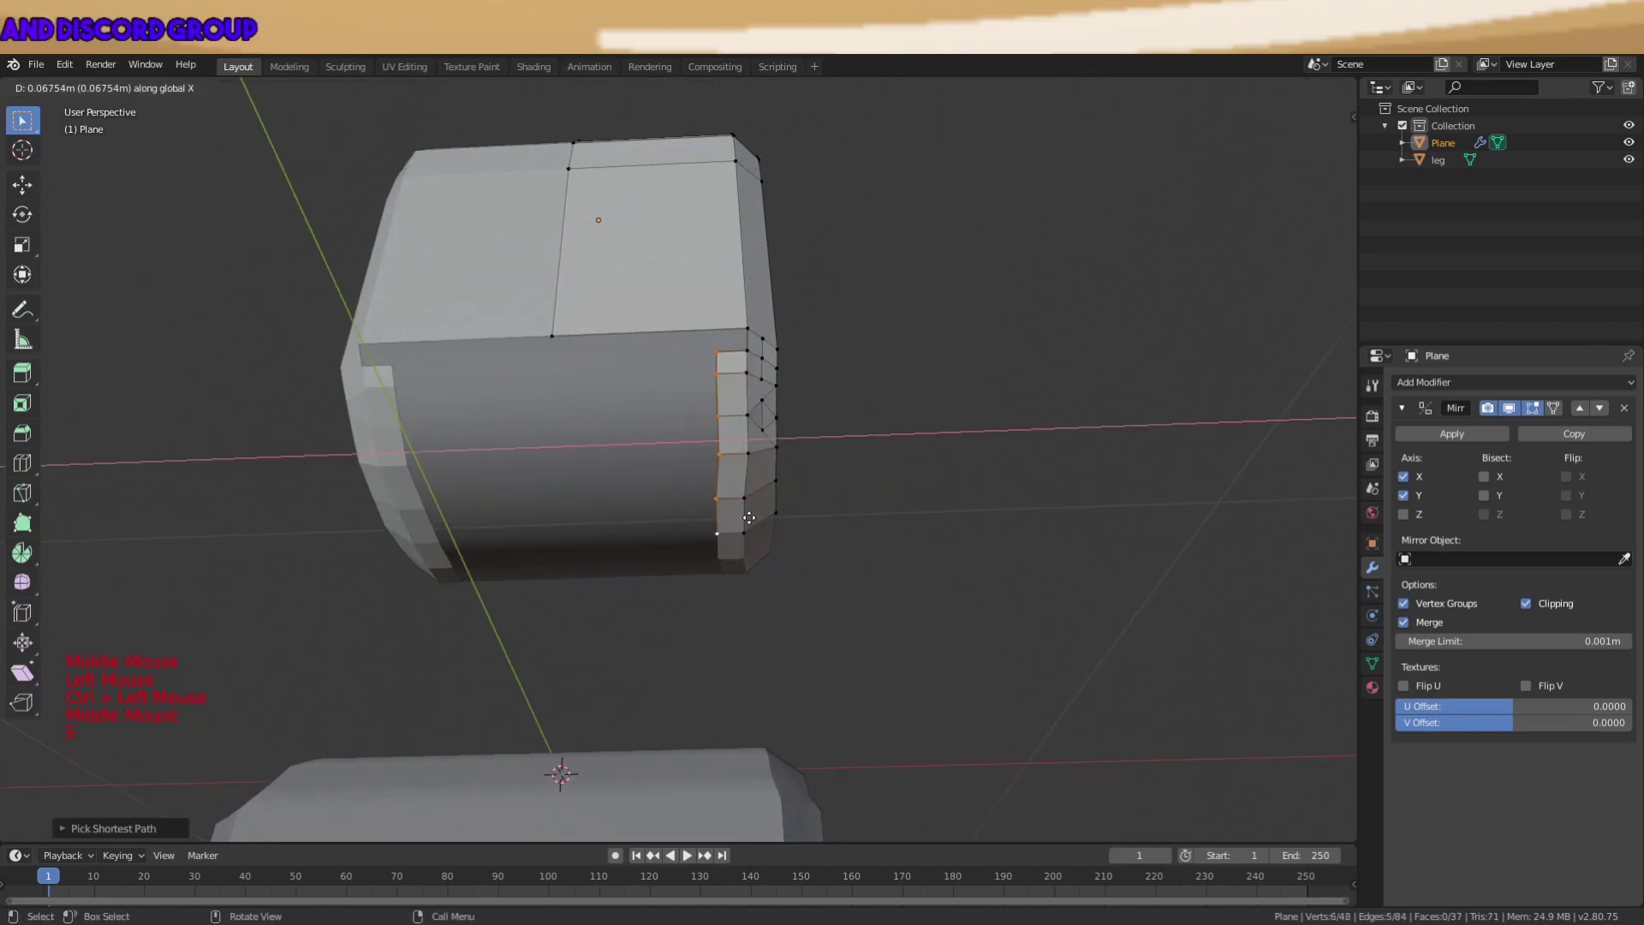
left_click(561, 386)
Fill the narrow gap between the flat side face and the extruded underside facets with a face.
left_click(554, 342, "ctrl")
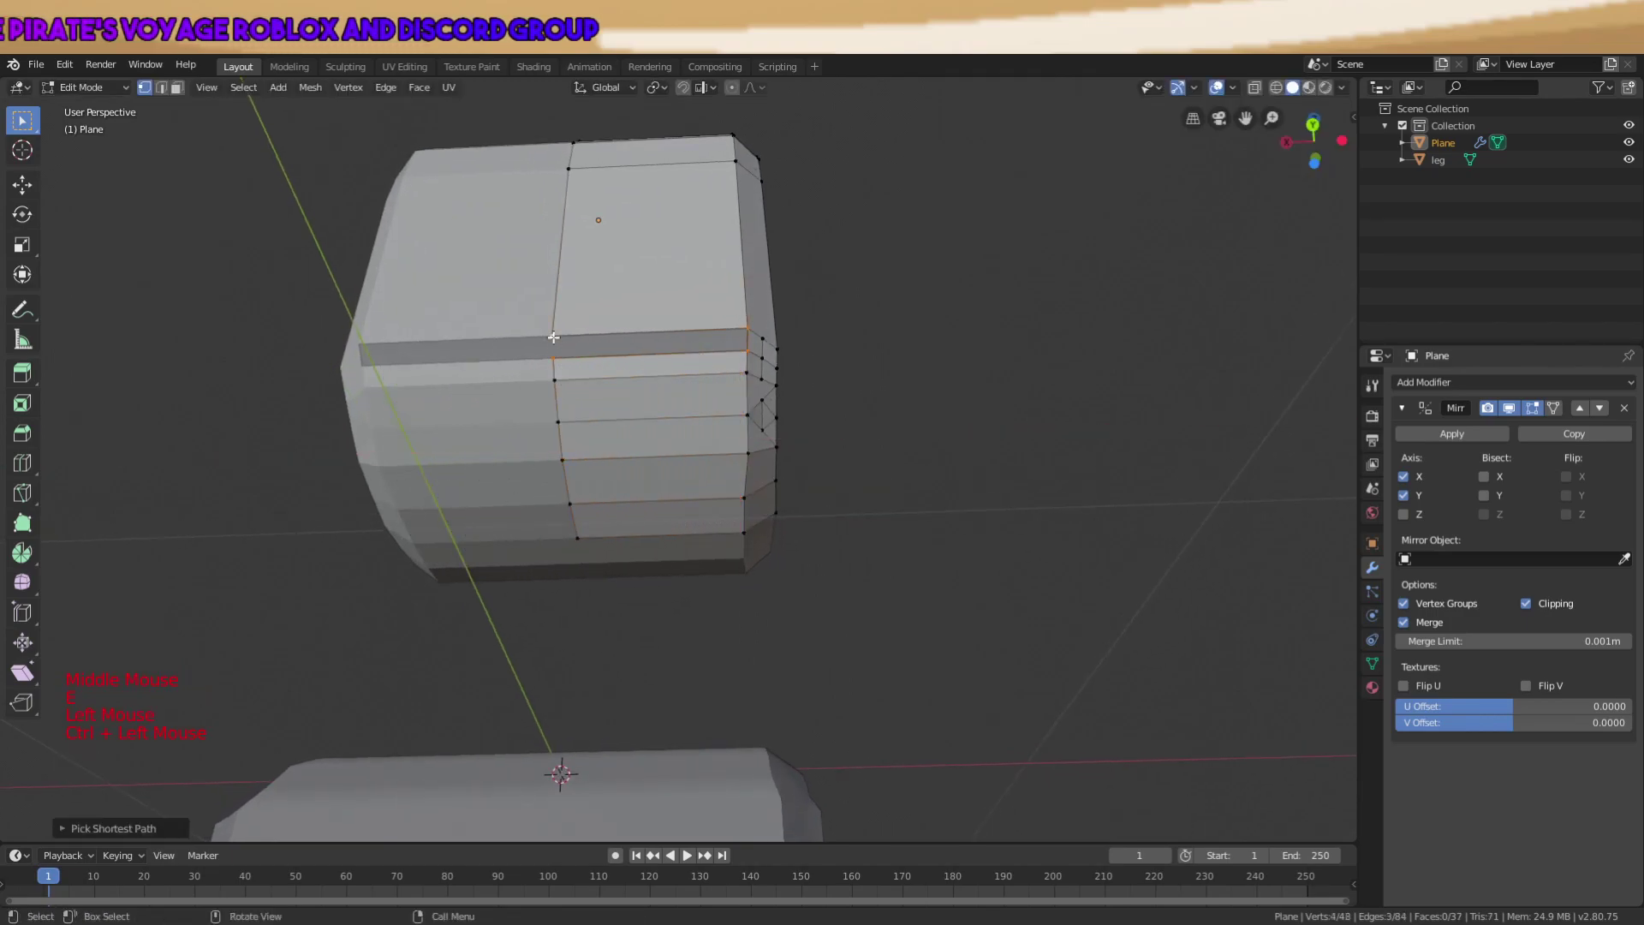
key("f")
scroll(906, 473, "down", 3)
key("a")
key("a")
key("a")
Examine the completed leg mesh from several angles in Object Mode.
key("Tab")
middle_click_drag(906, 474, 656, 549)
scroll(656, 549, "down", 3)
key("a")
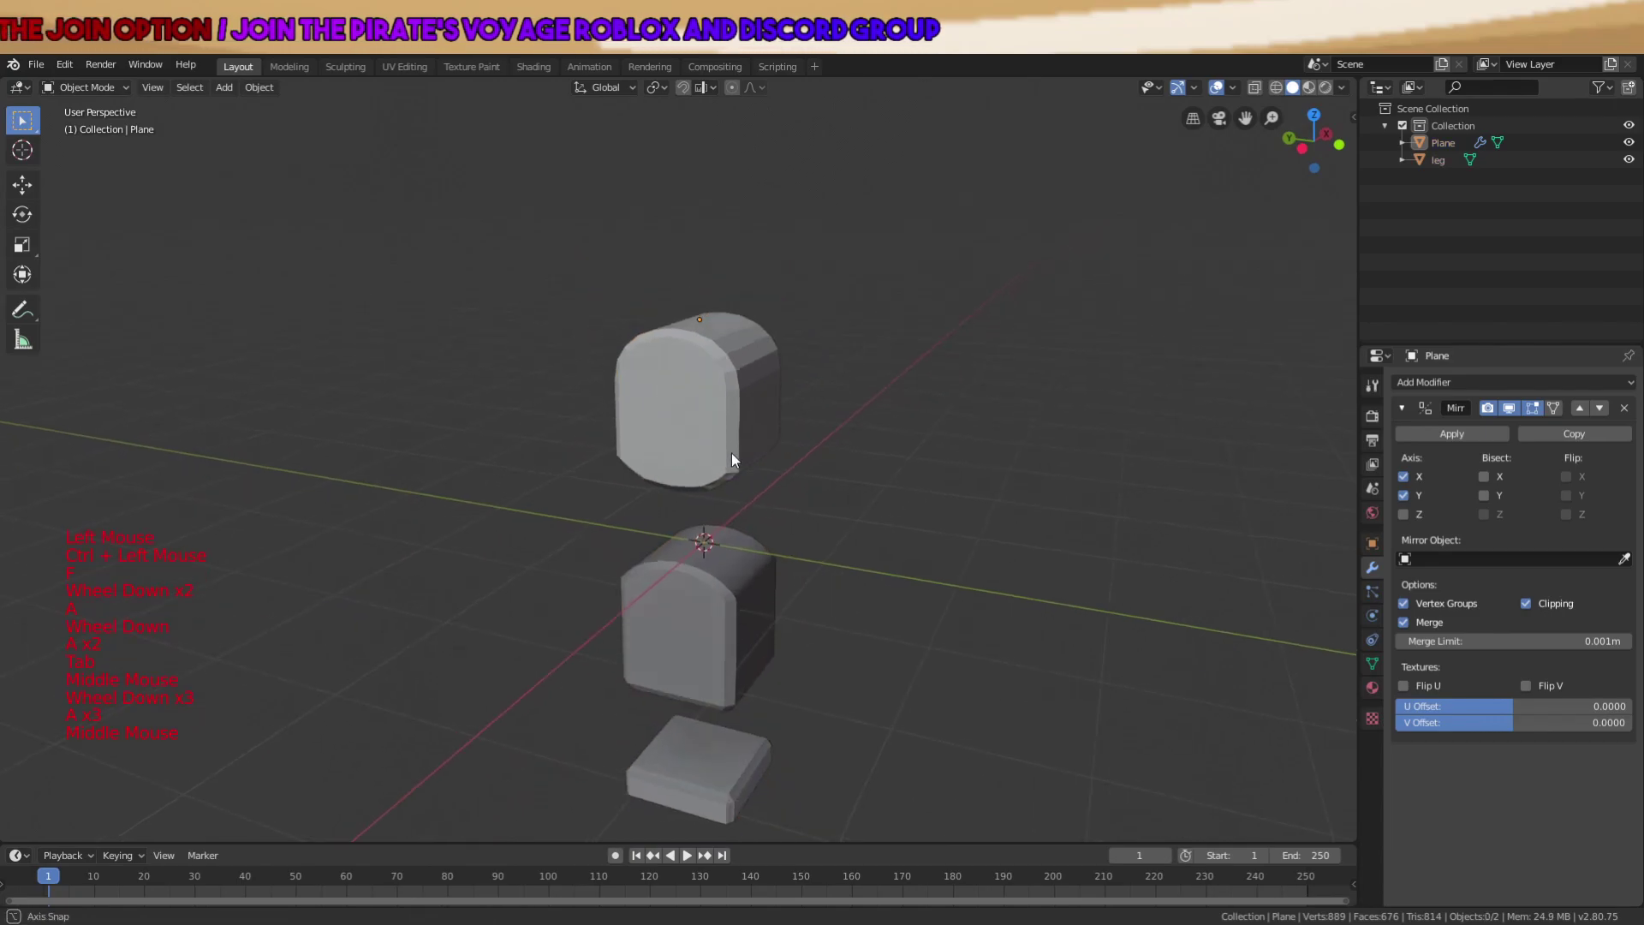
key("a")
key("a")
middle_click_drag(732, 450, 743, 459)
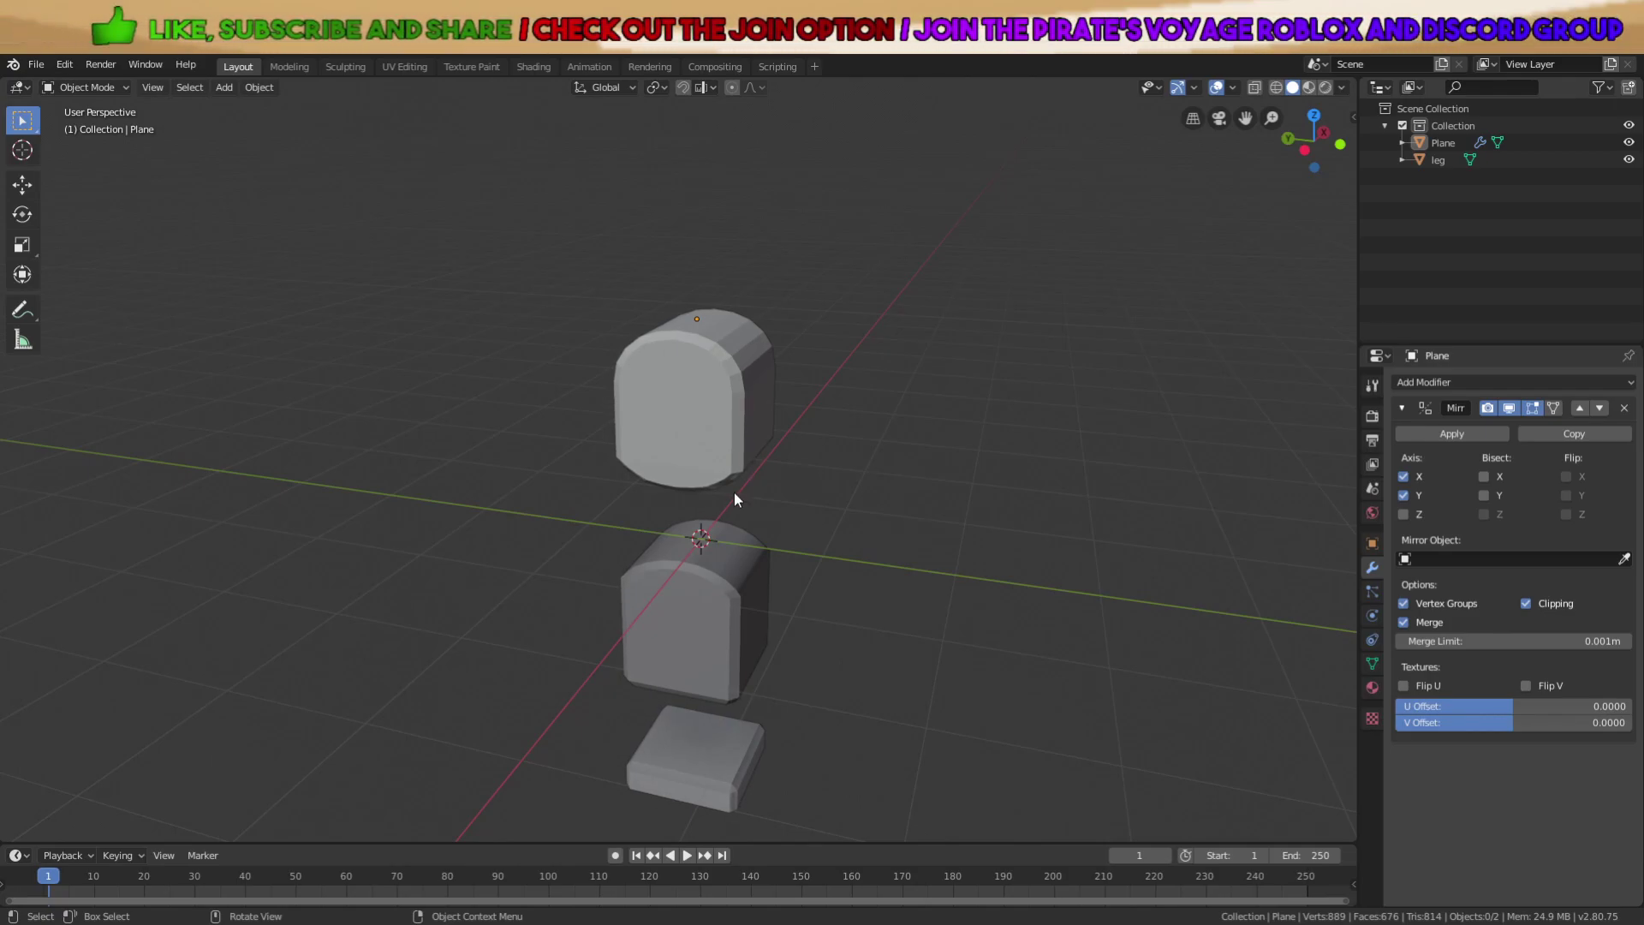
middle_click_drag(798, 634, 831, 580)
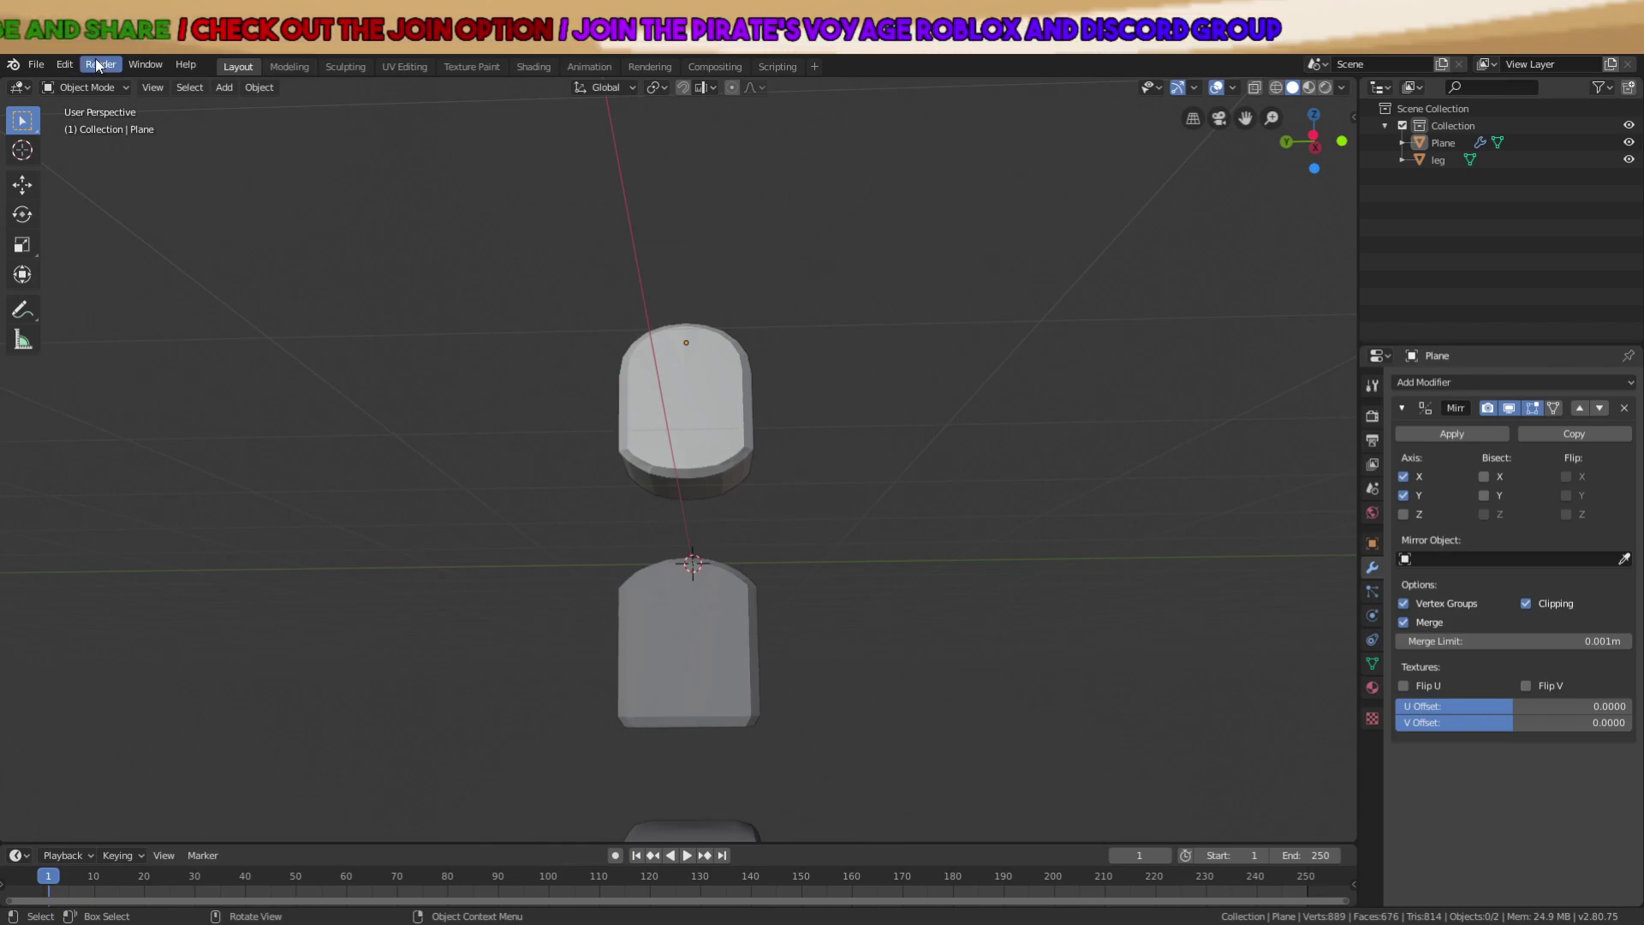
Open Save As for the project.
middle_click_drag(205, 120, 334, 186)
left_click(36, 64)
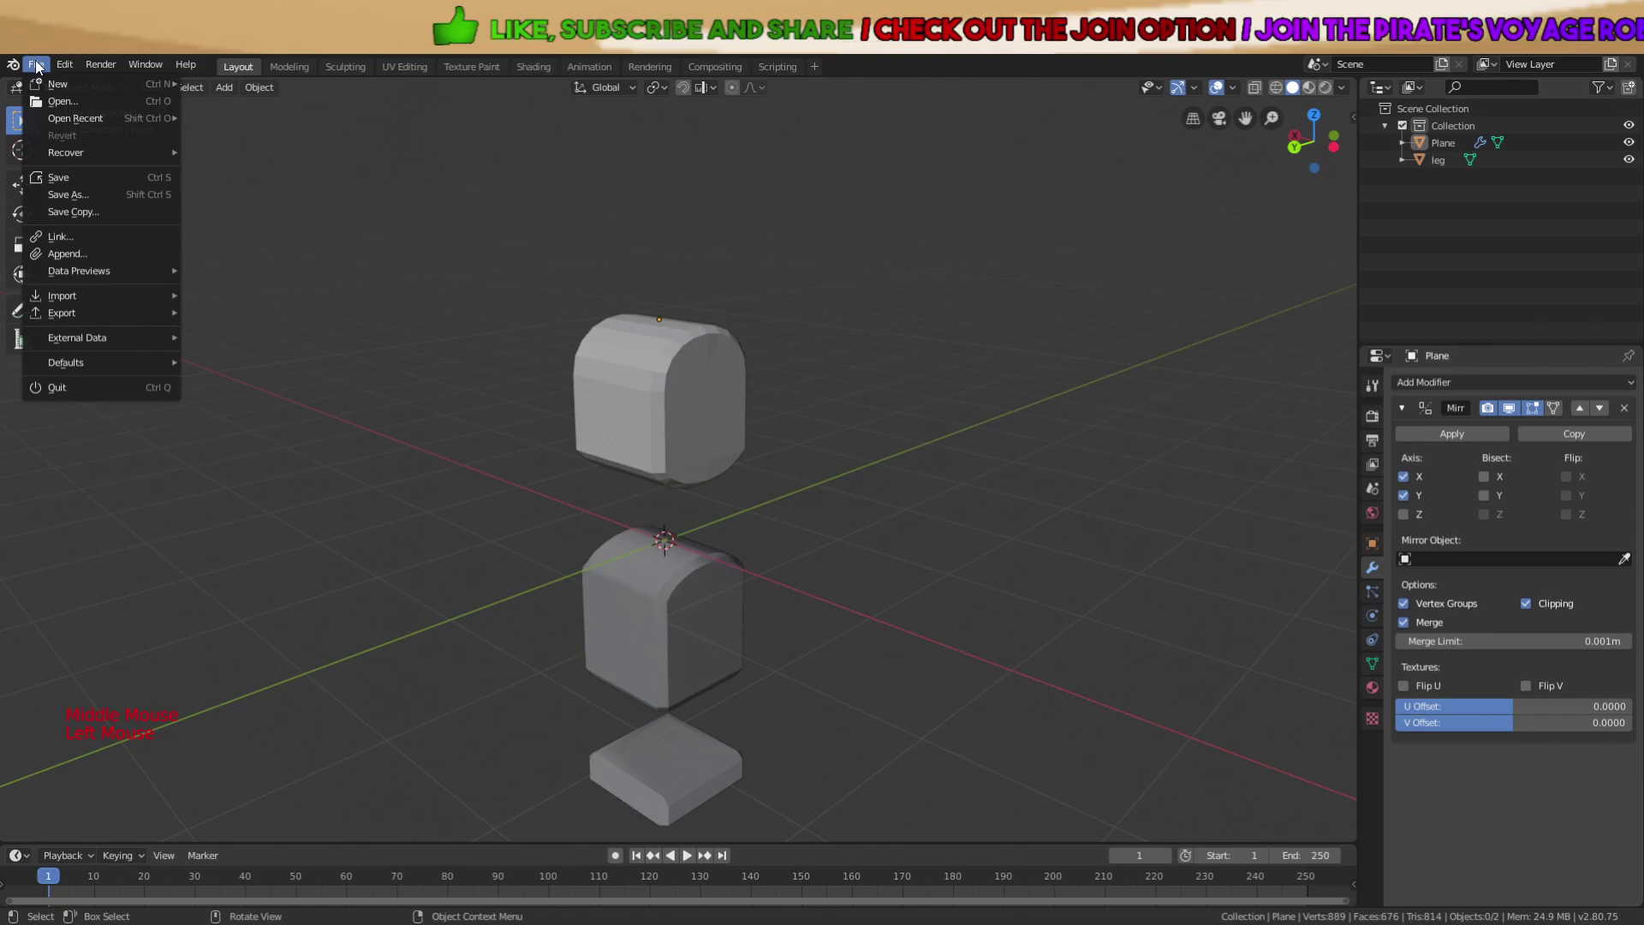
left_click(132, 196)
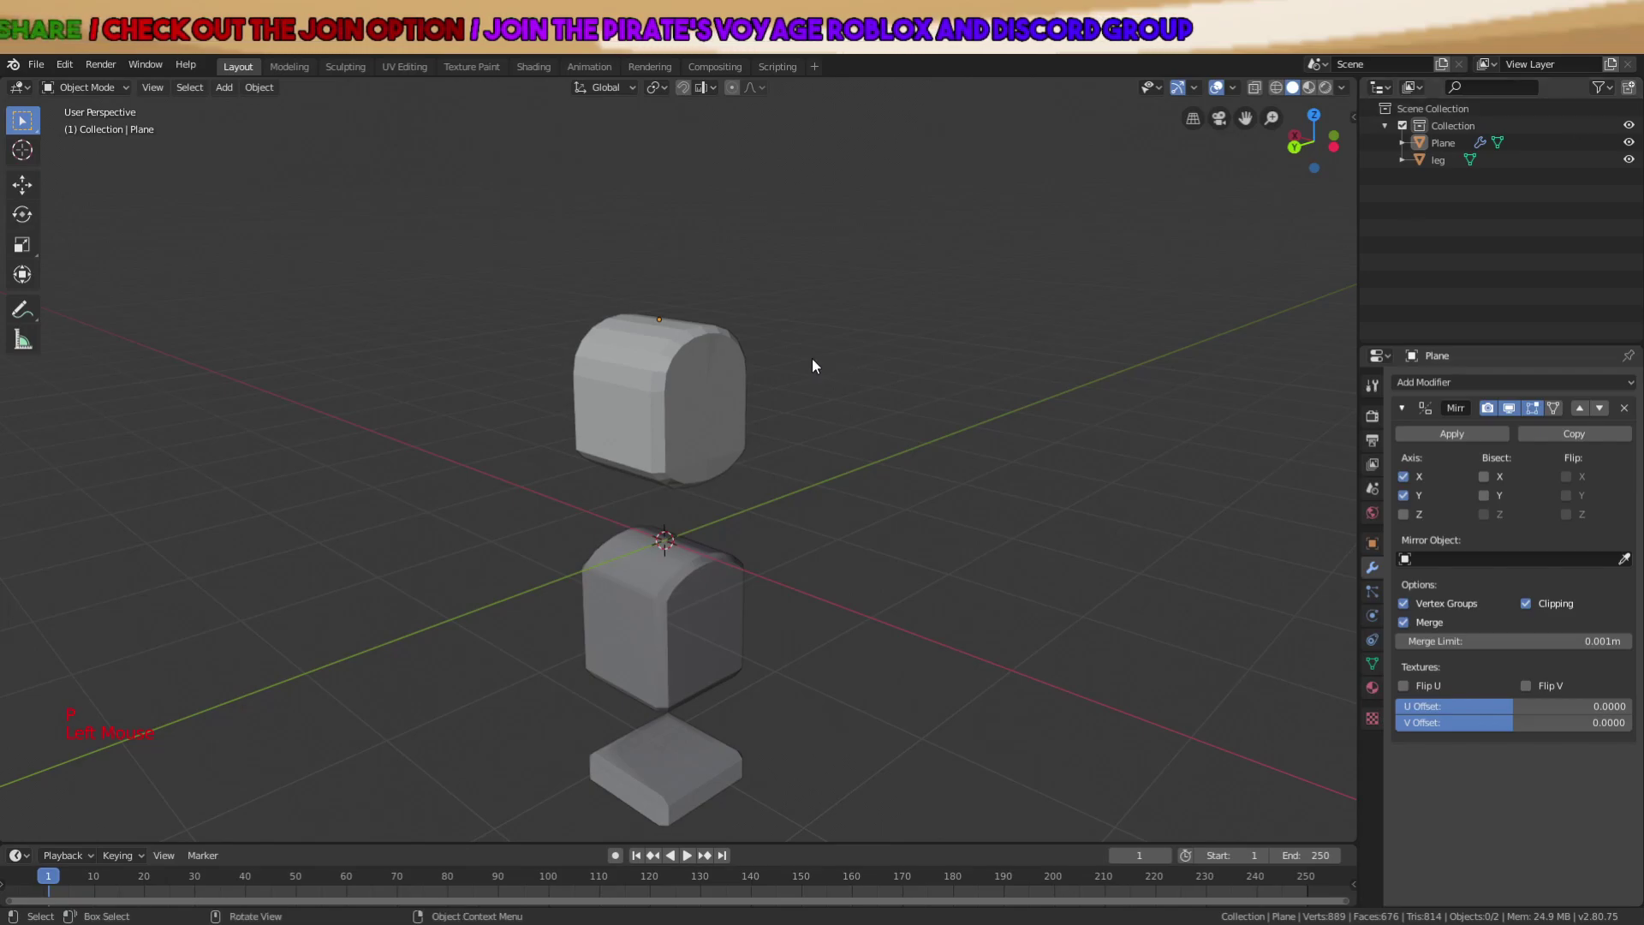
Select the tall flat side face and the adjoining narrow bevel face in Edit Mode and delete both.
left_click(681, 387)
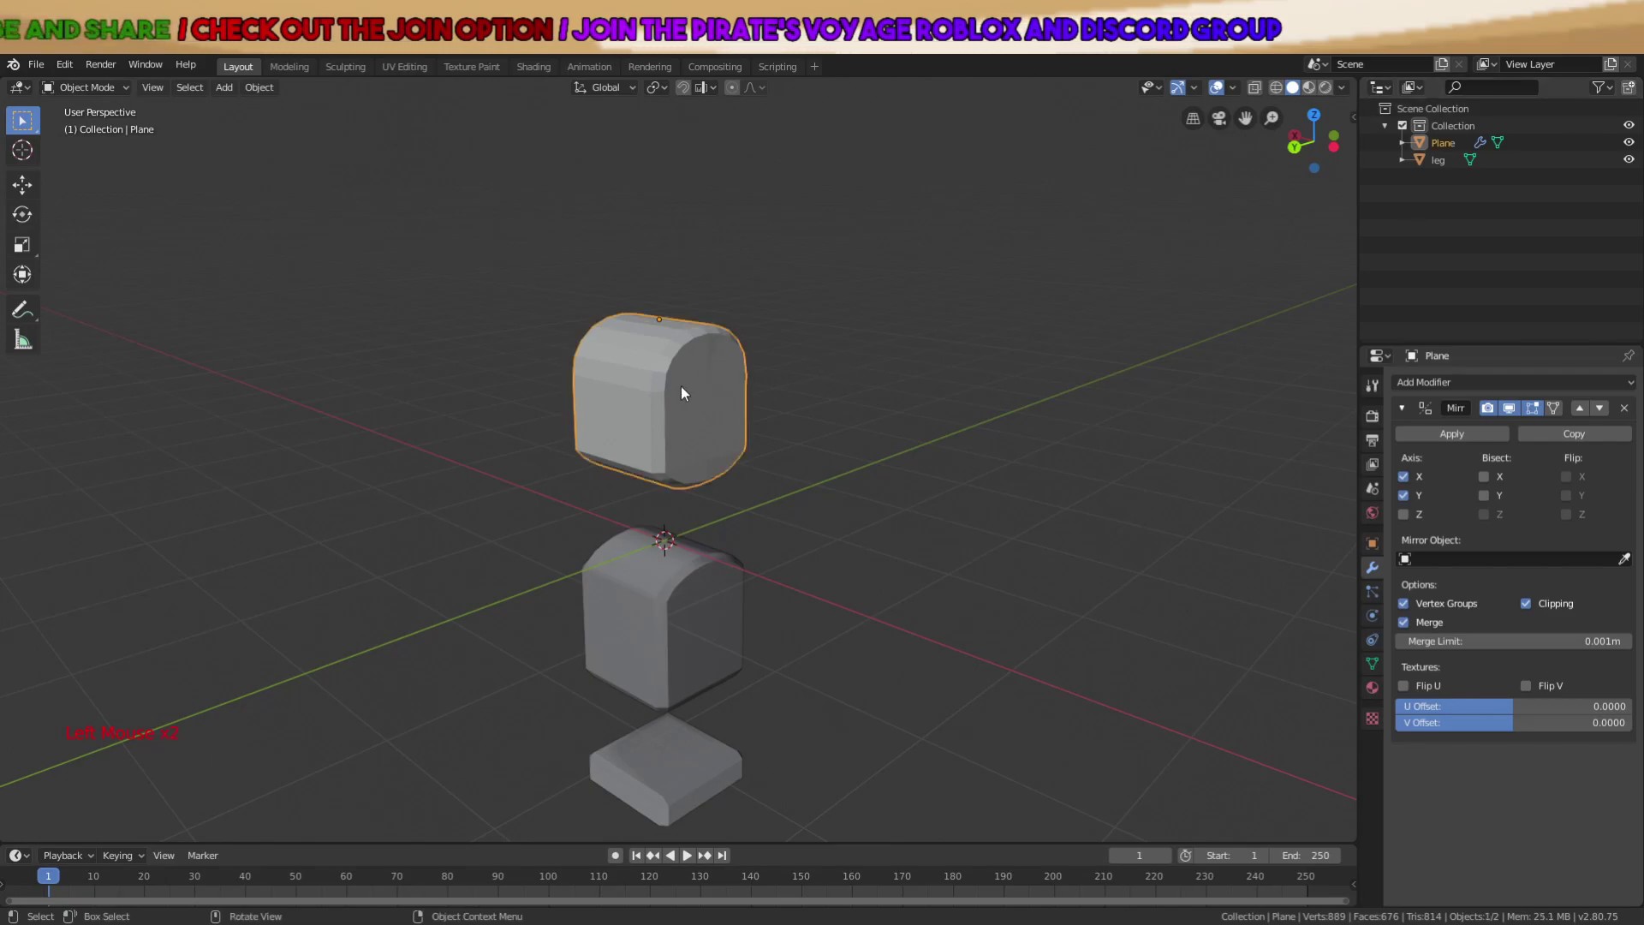
scroll(680, 387, "up", 4)
middle_click_drag(788, 435, 719, 427)
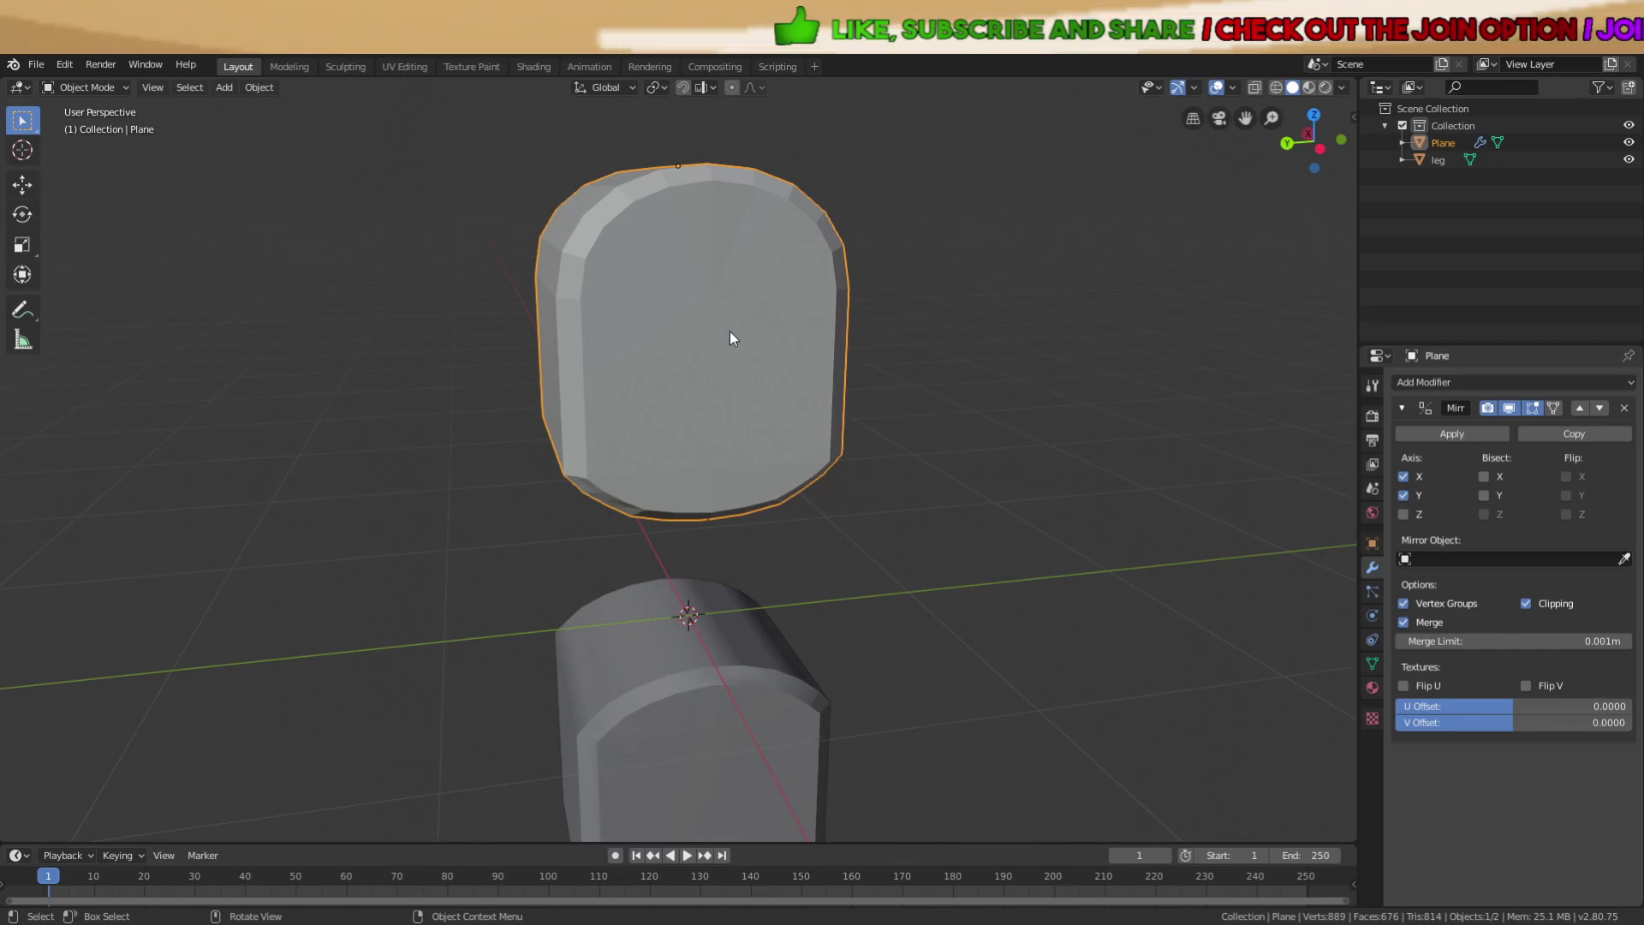
key("Tab")
key("a")
key("a")
key("a")
middle_click_drag(744, 352, 789, 356)
key("ctrl+r")
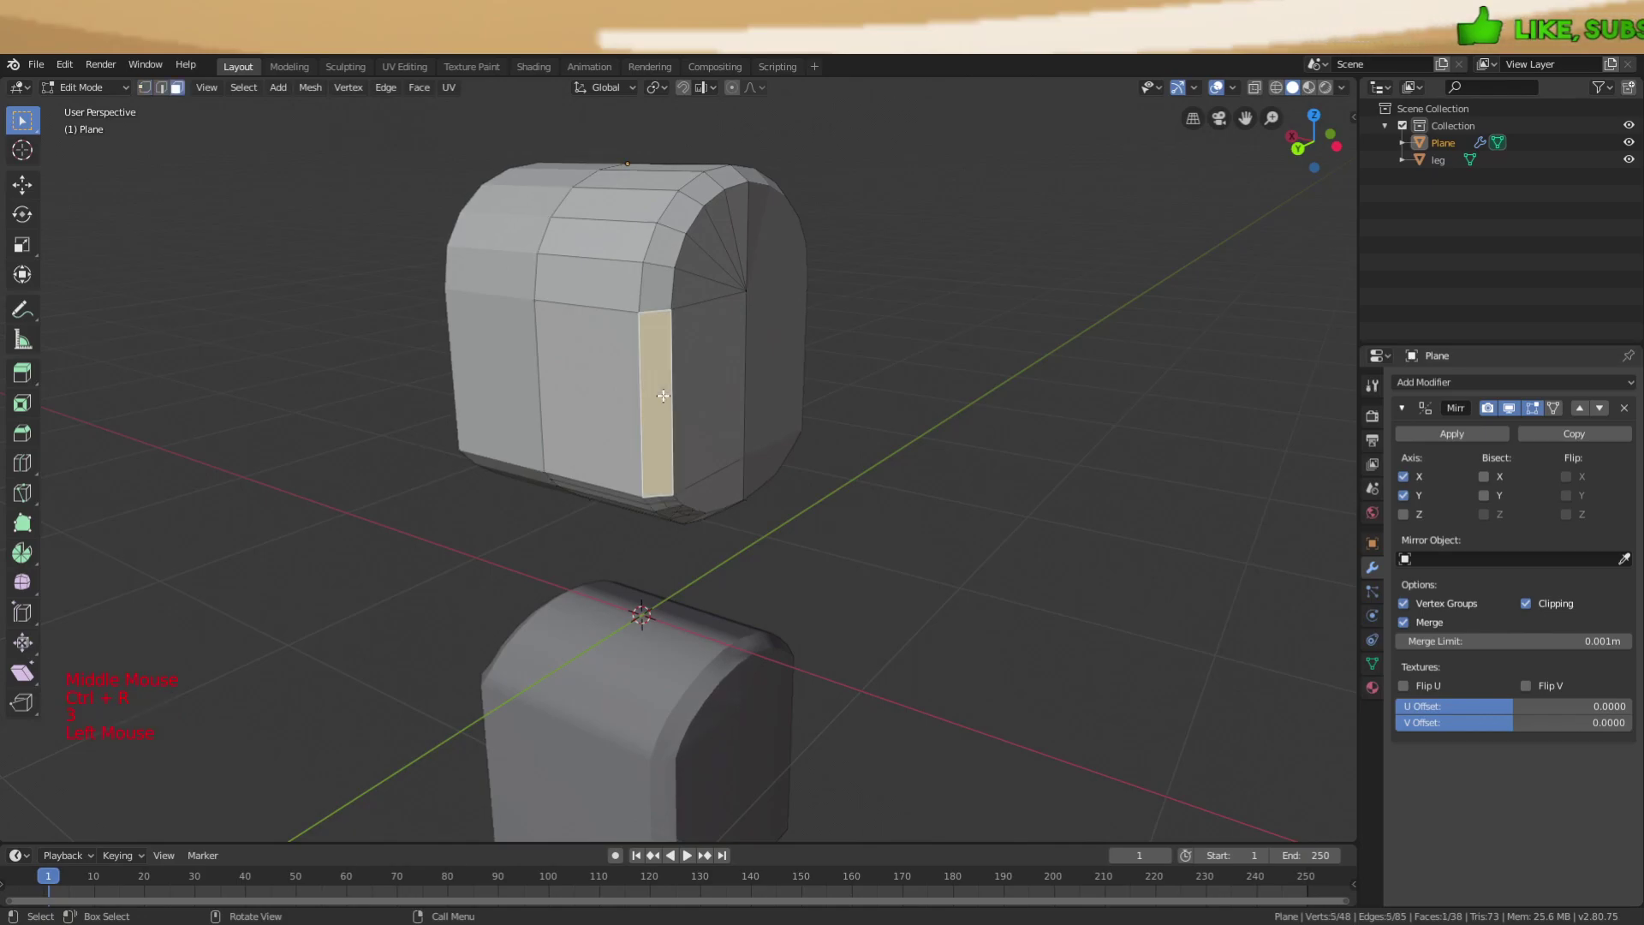
left_click(622, 404, "shift")
key("x")
left_click(594, 473)
Subdivide the two vertical edges bounding the open side area and add a horizontal loop cut across the adjoining end face.
key("2")
left_click(541, 411, "shift")
right_click(541, 412)
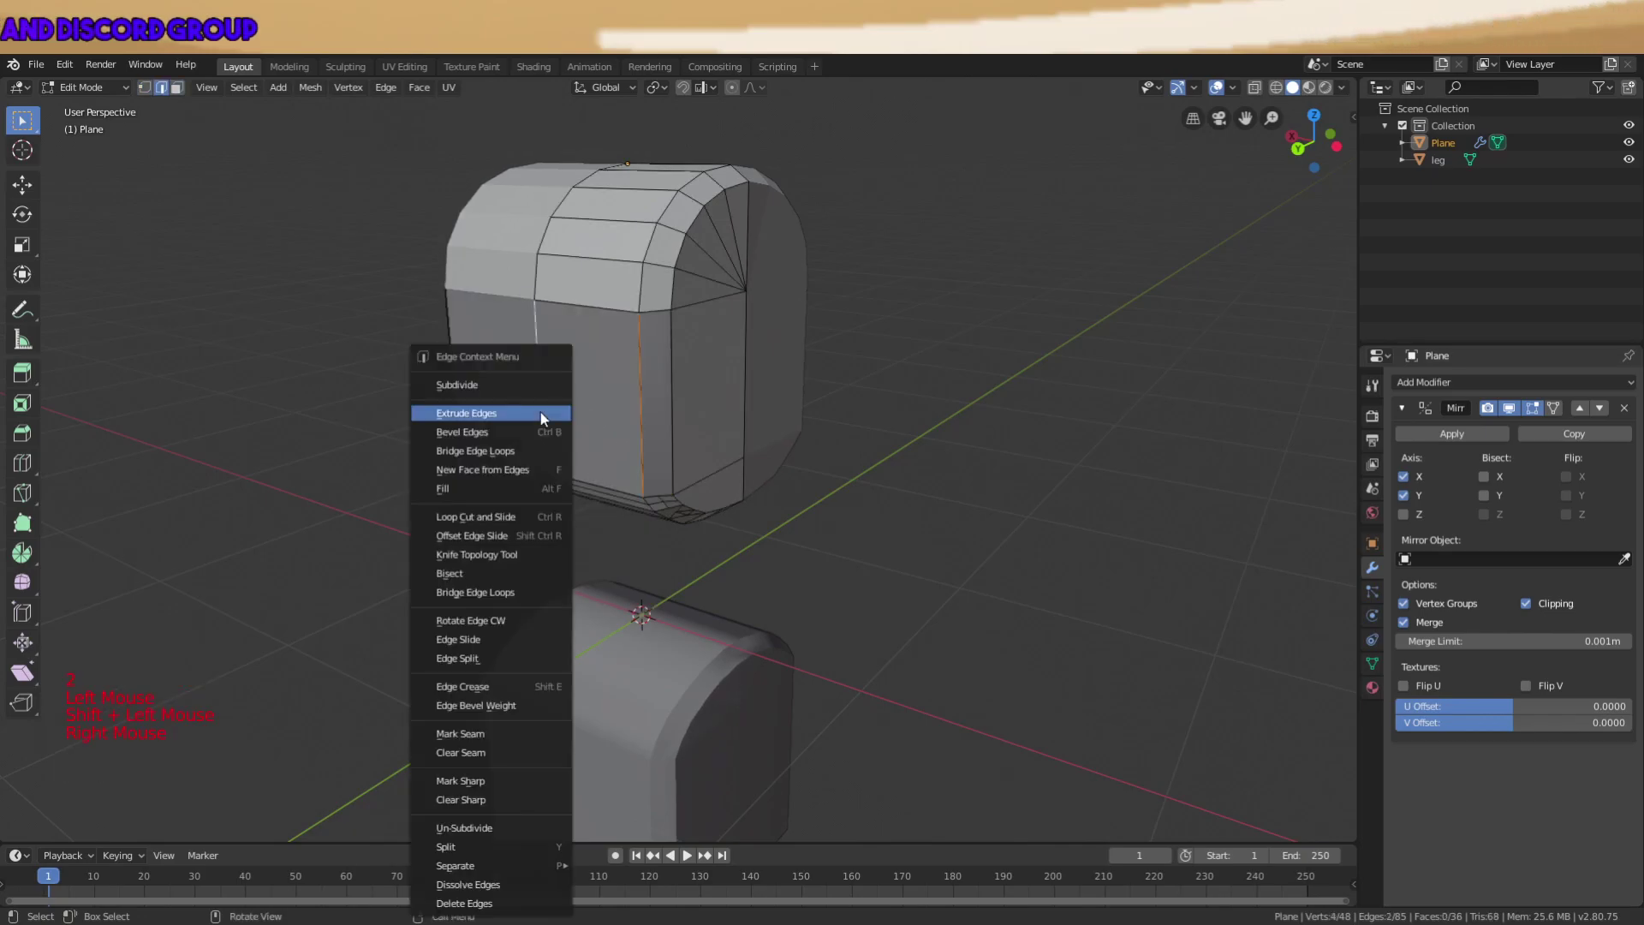
key("1")
key("a")
key("a")
key("a")
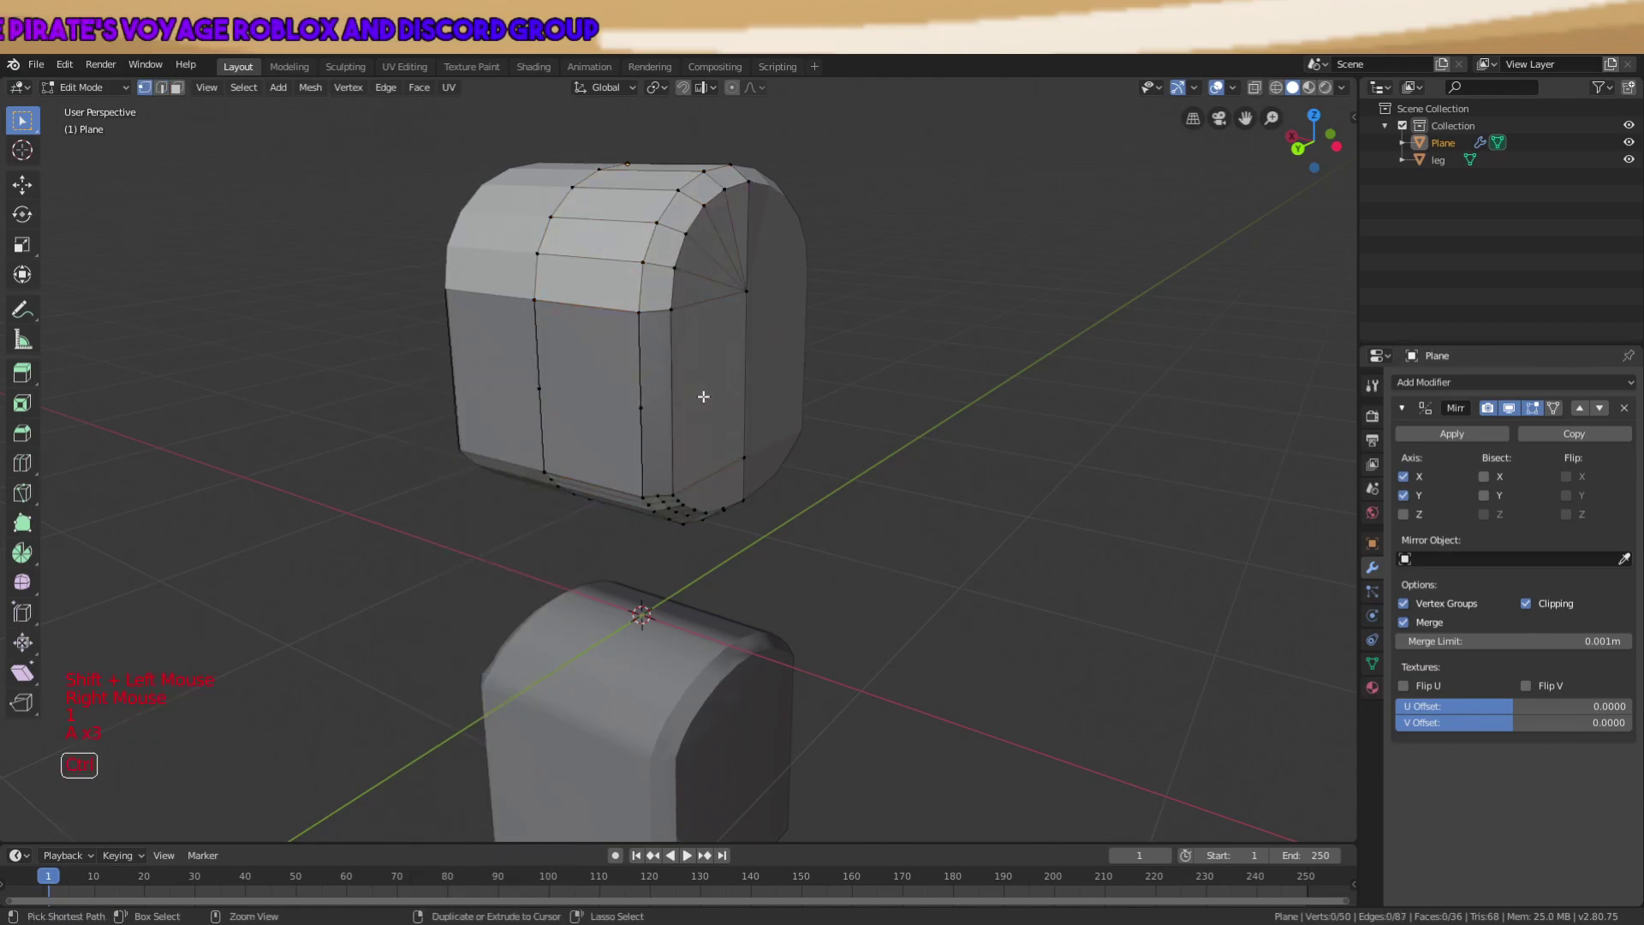
key("3")
left_click(670, 411)
Try to fill the lower part of the side opening with one face spanning the side and bevel, and undo it.
key("1")
left_click(673, 405)
left_click(640, 408, "ctrl")
left_click(540, 394, "ctrl")
key("f")
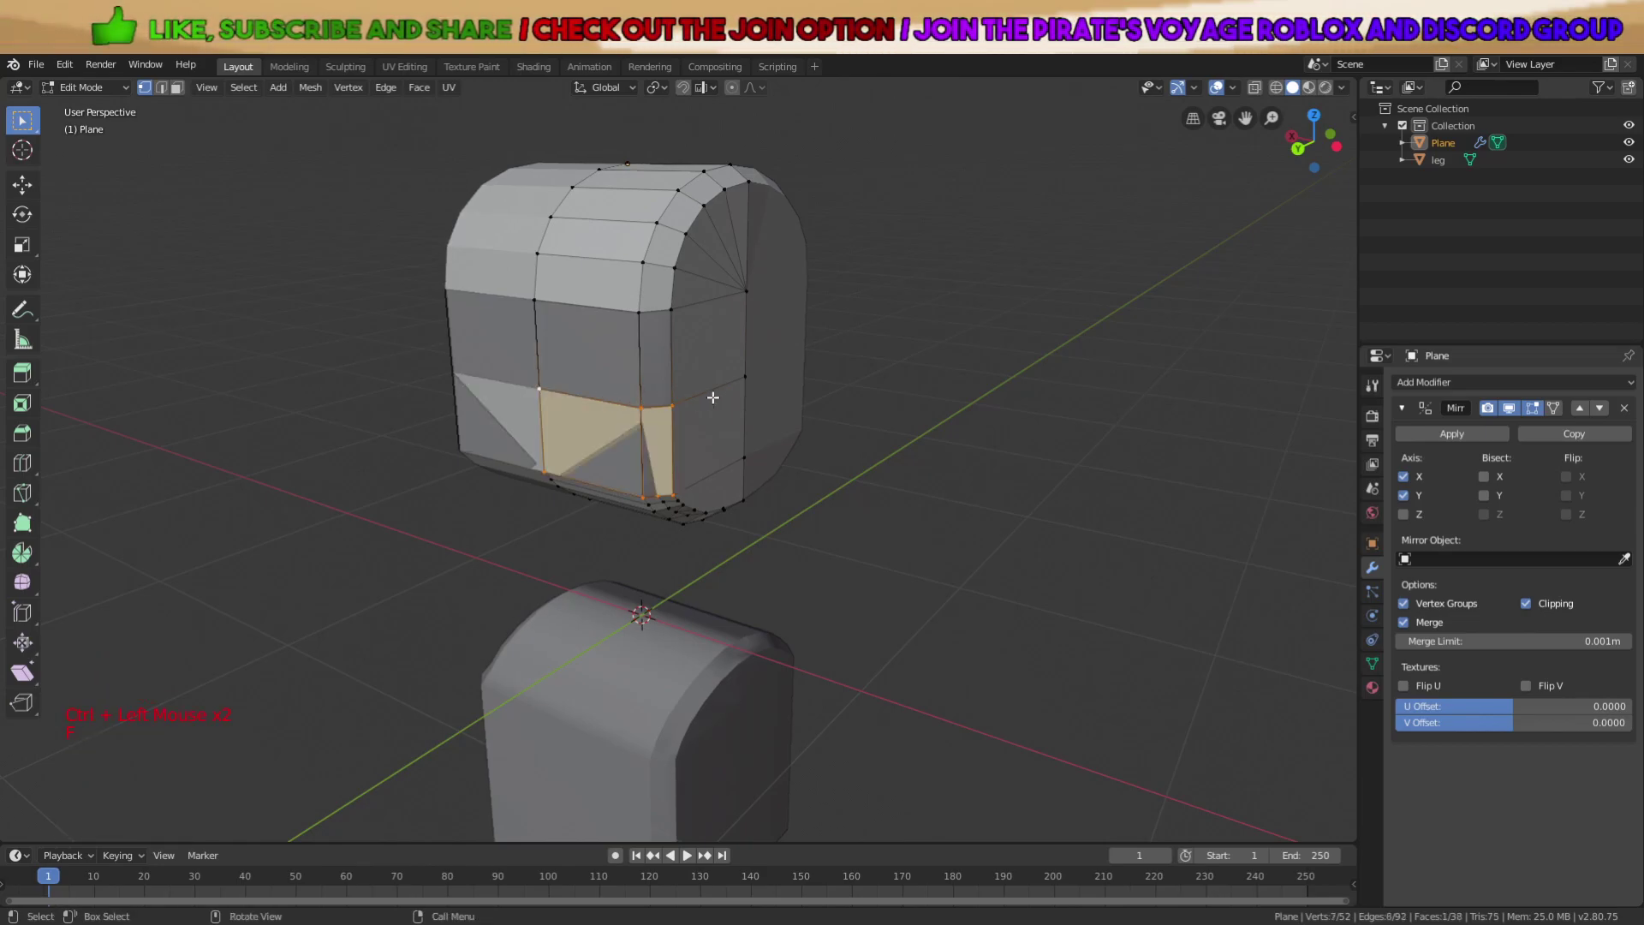
scroll(714, 398, "up", 2)
key("ctrl+z")
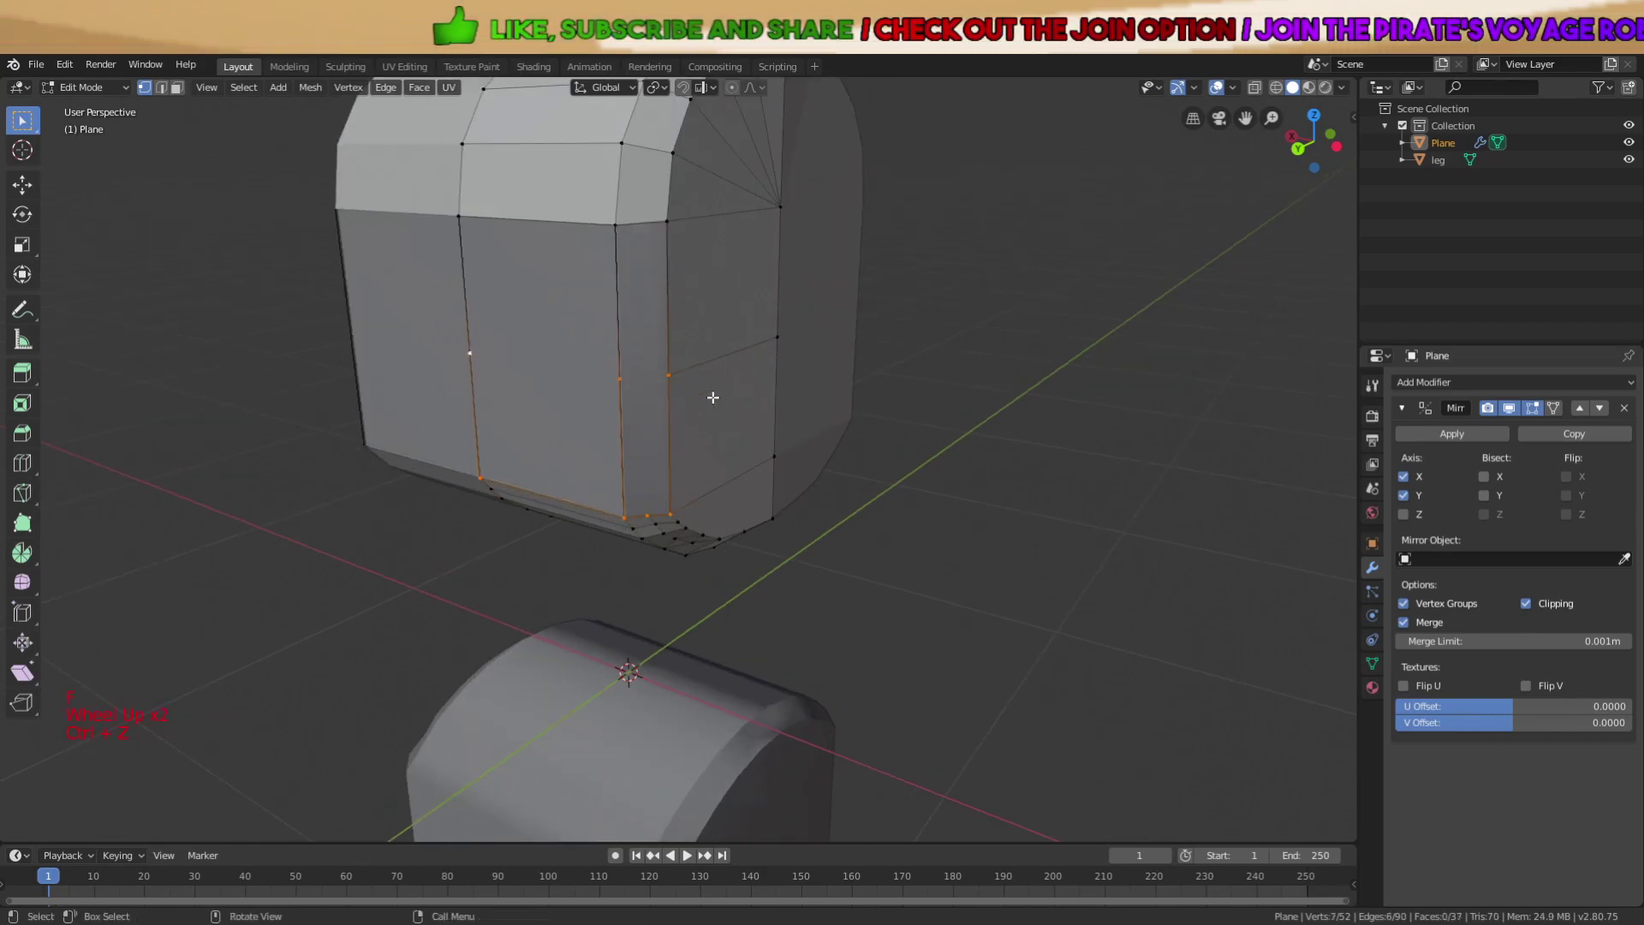
Fill the lower half of the narrow bevel opening and the upper half of the flat side opening with faces.
left_click(621, 379)
left_click(667, 375, "ctrl")
key("f")
left_click(622, 377)
left_click(470, 352, "ctrl")
key("f")
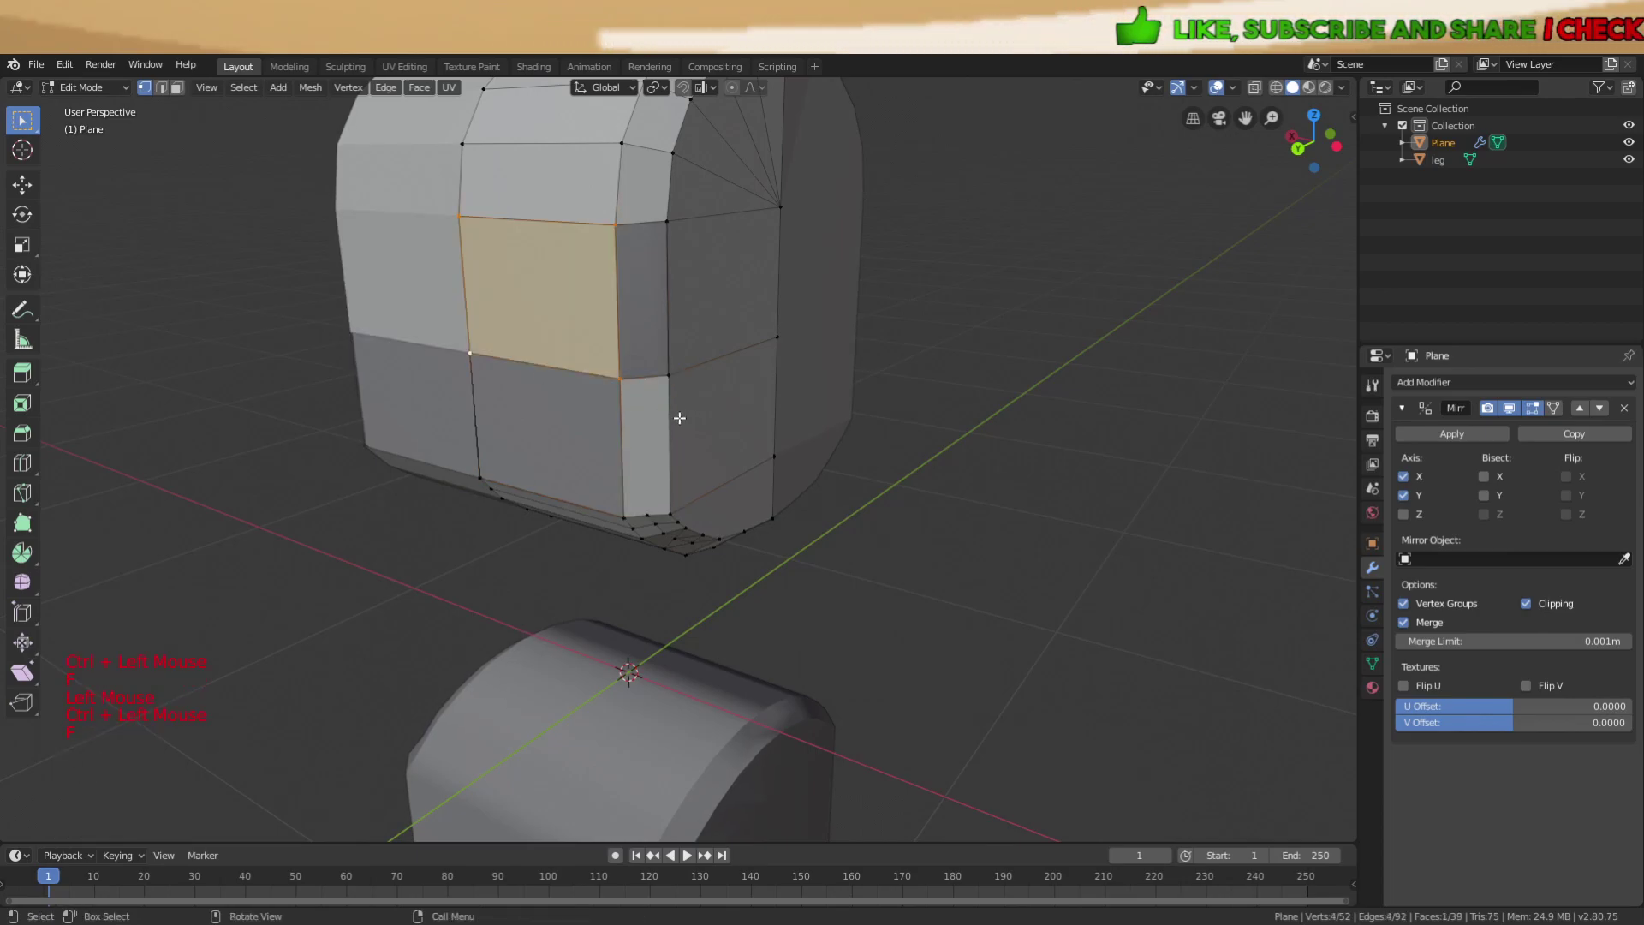
Fill the lower half of the flat side opening and the upper half of the narrow bevel opening with faces.
key("a")
key("a")
key("a")
middle_click_drag(672, 415, 687, 396)
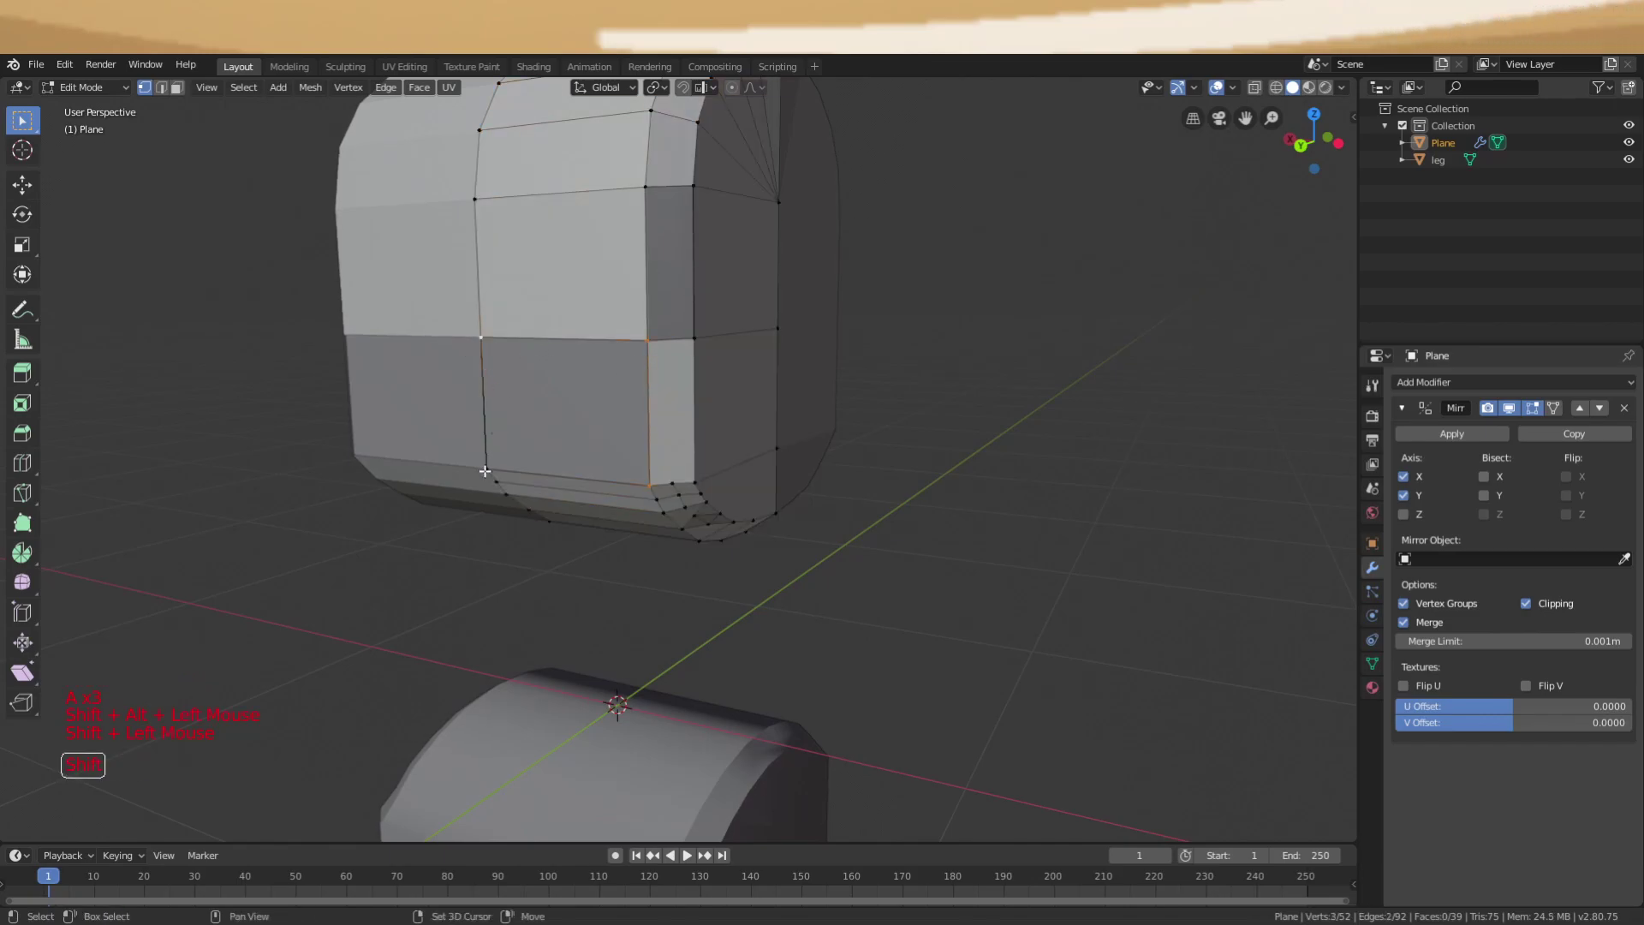
left_click(485, 469, "shift")
key("f")
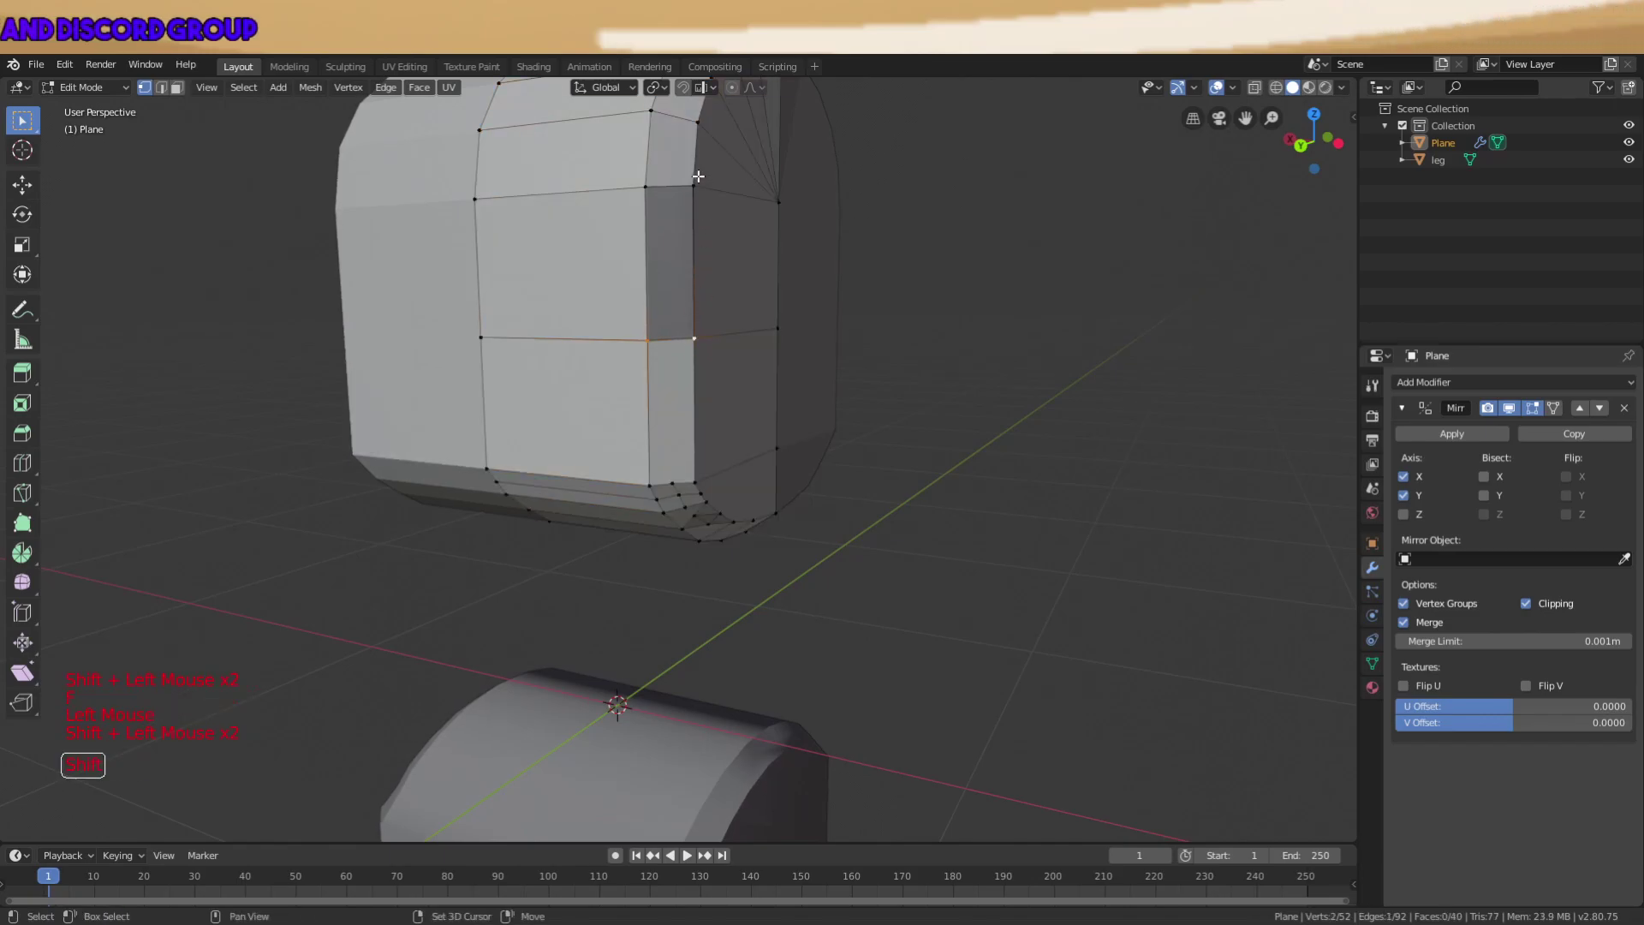
key("f")
key("a")
scroll(643, 183, "down", 3)
key("a")
key("a")
scroll(771, 285, "down", 2)
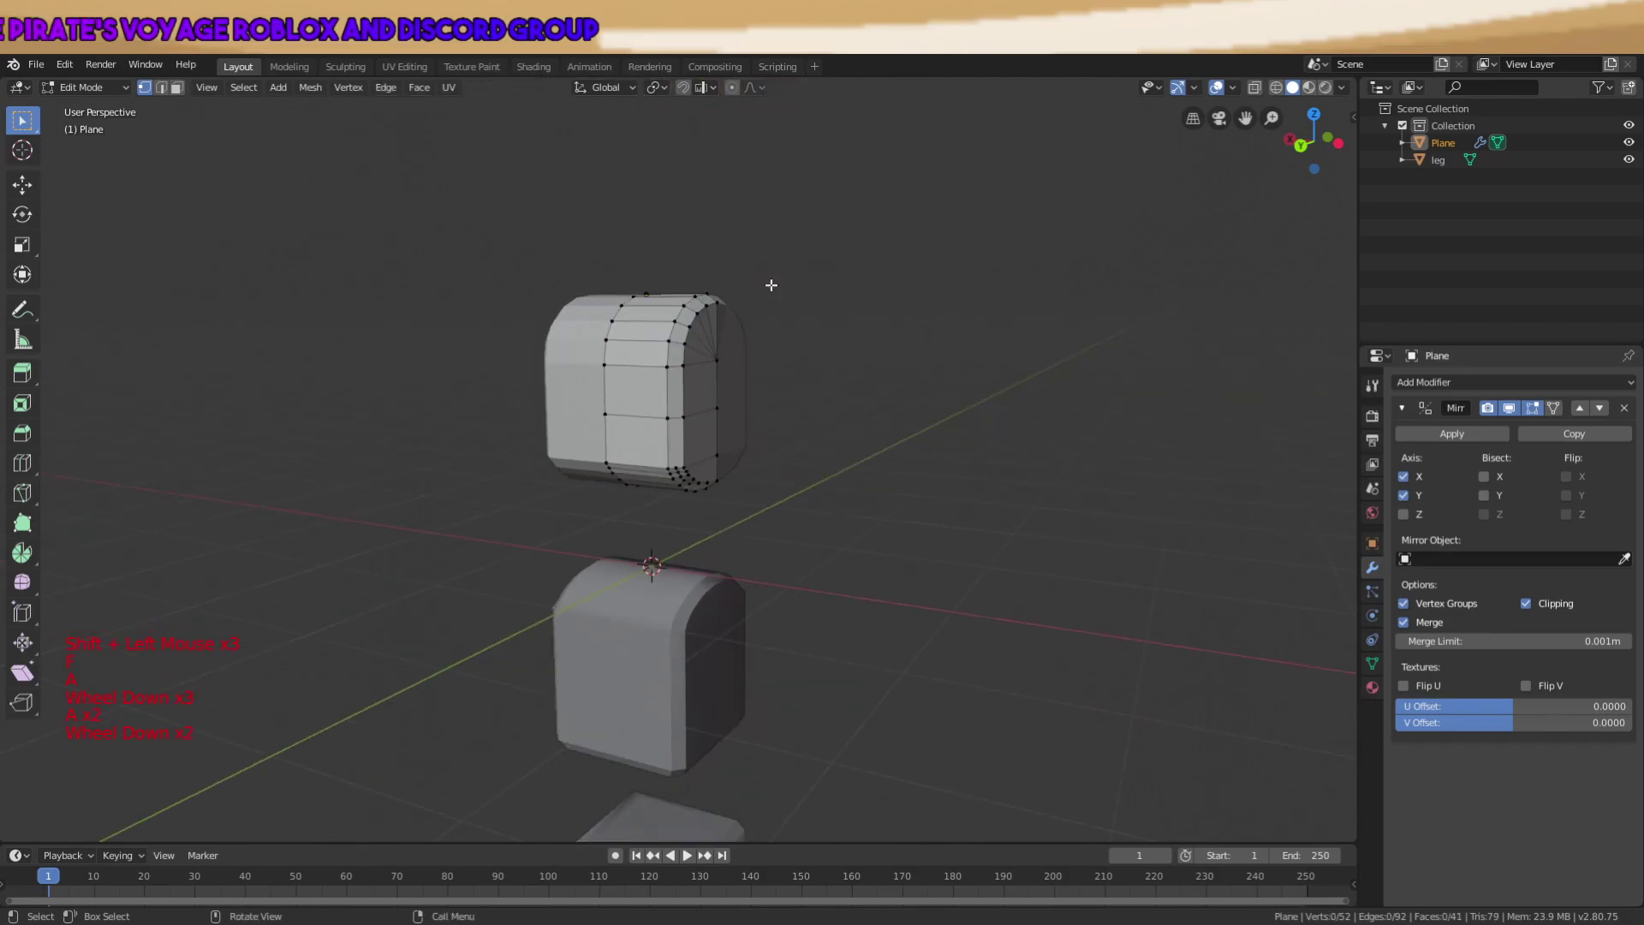
Select all vertices below the new horizontal mid-height edges in wireframe shading, delete them, and return to solid shading.
middle_click_drag(793, 399, 513, 444)
scroll(730, 430, "up", 4)
key("z")
key("b")
left_click_drag(448, 408, 950, 574)
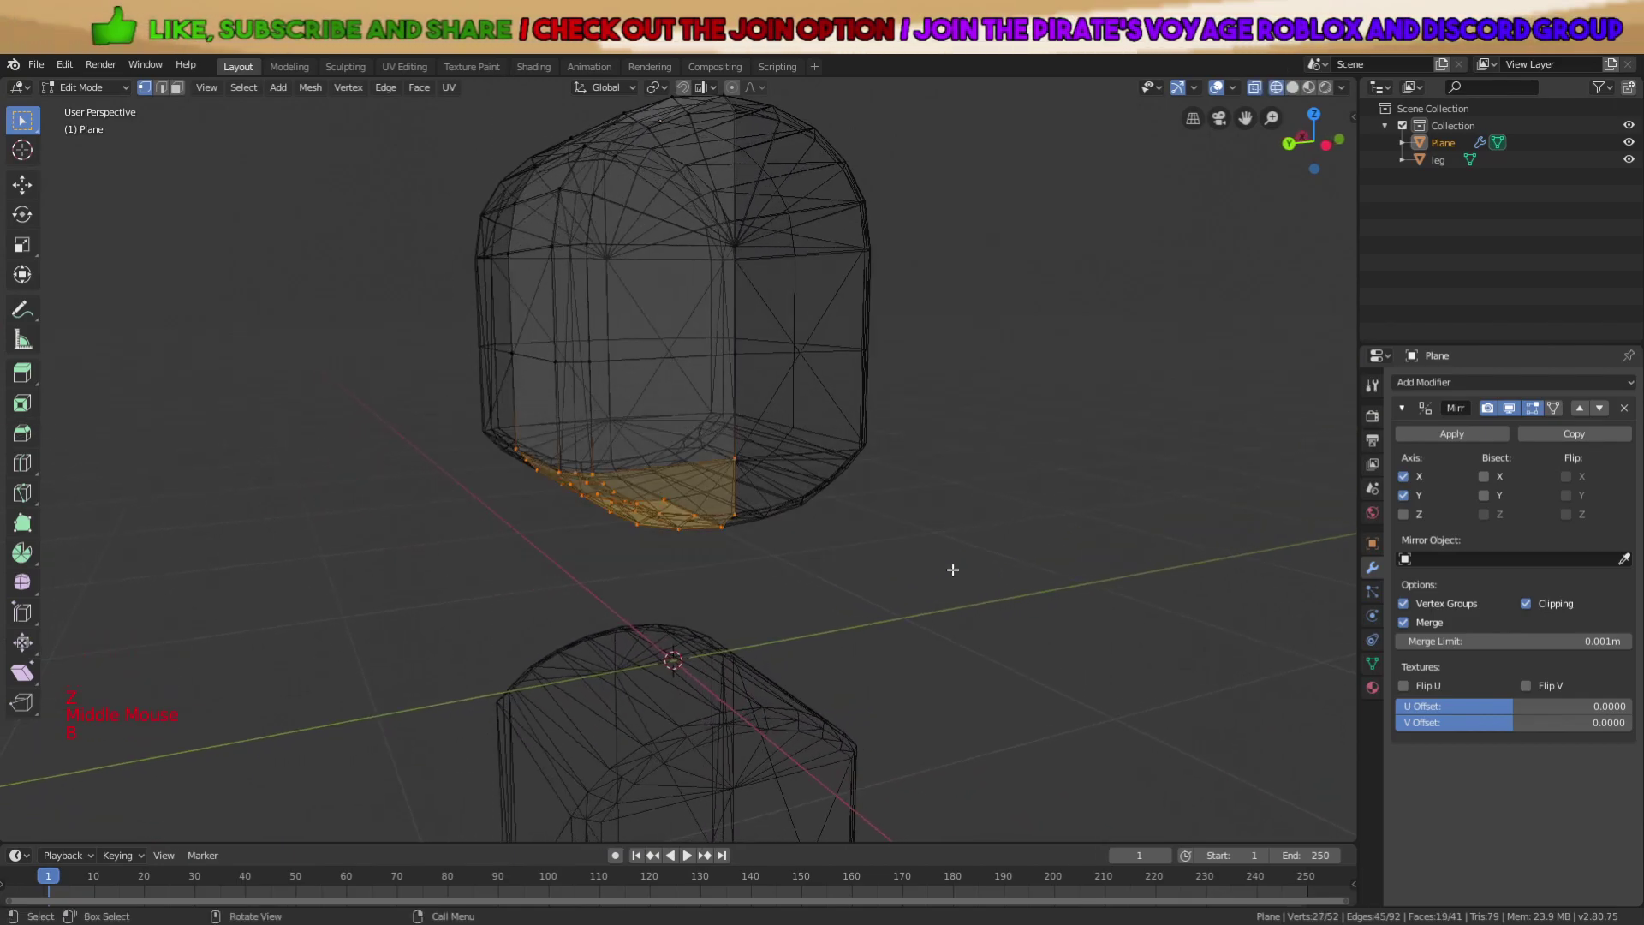
key("x")
left_click(896, 487)
key("z")
left_click(1069, 520)
key("a")
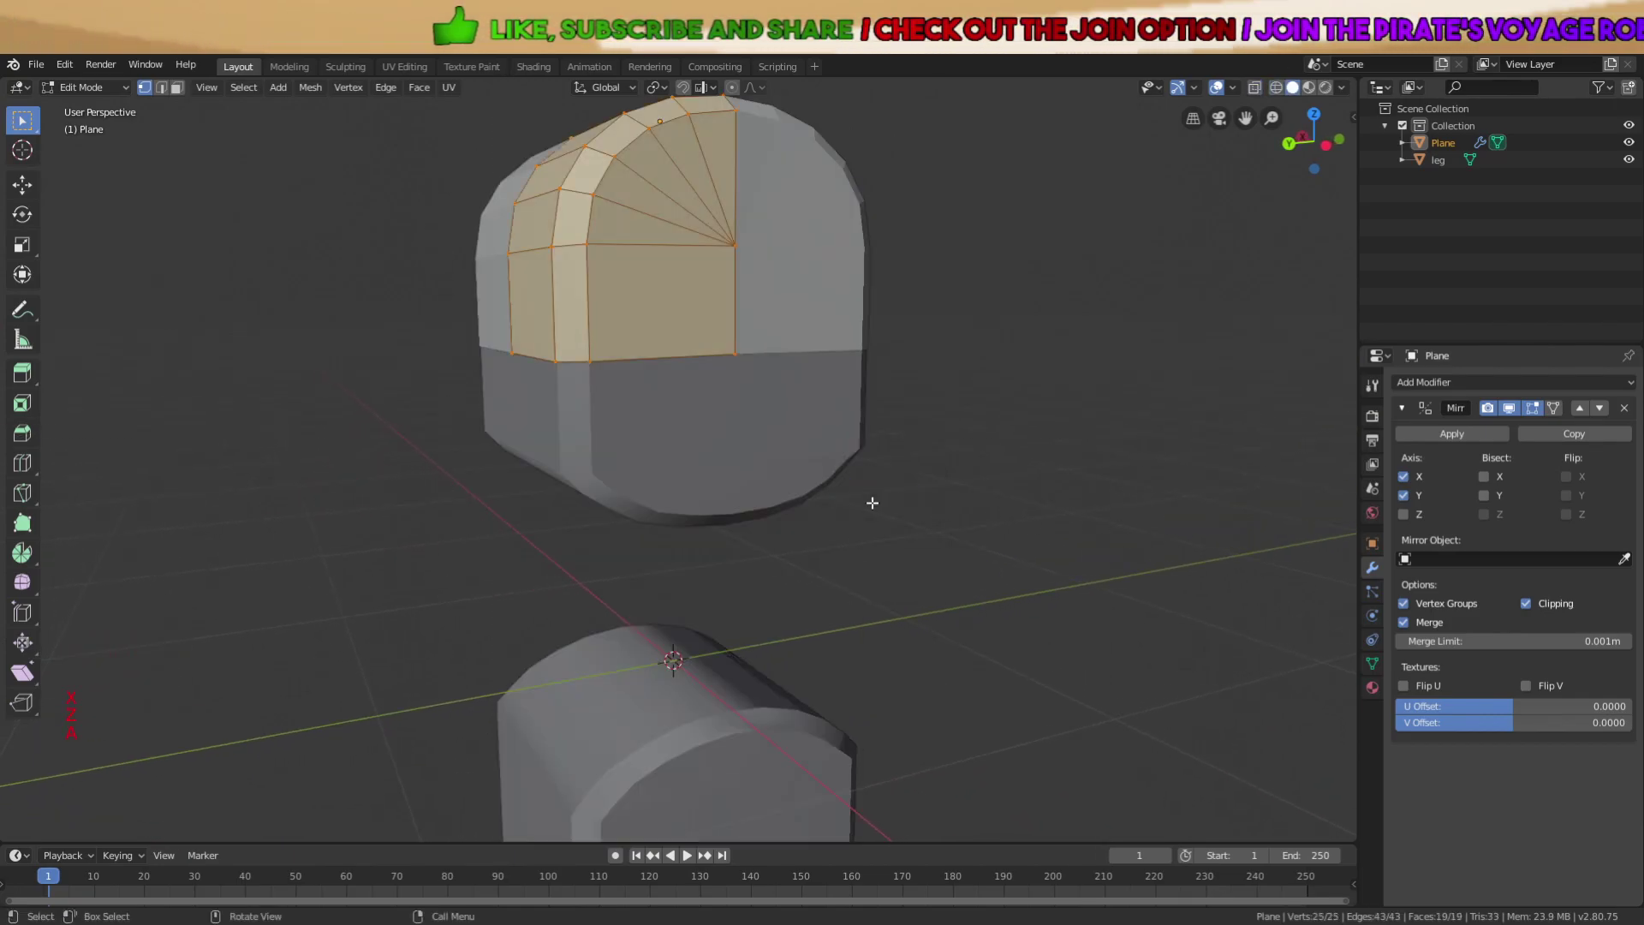
Examine the remaining upper shell against the leg in Object Mode and return to Edit Mode.
key("Tab")
middle_click_drag(870, 503, 947, 488)
key("a")
key("a")
key("a")
scroll(830, 403, "down", 5)
key("Tab")
key("a")
scroll(729, 380, "up", 2)
key("a")
key("a")
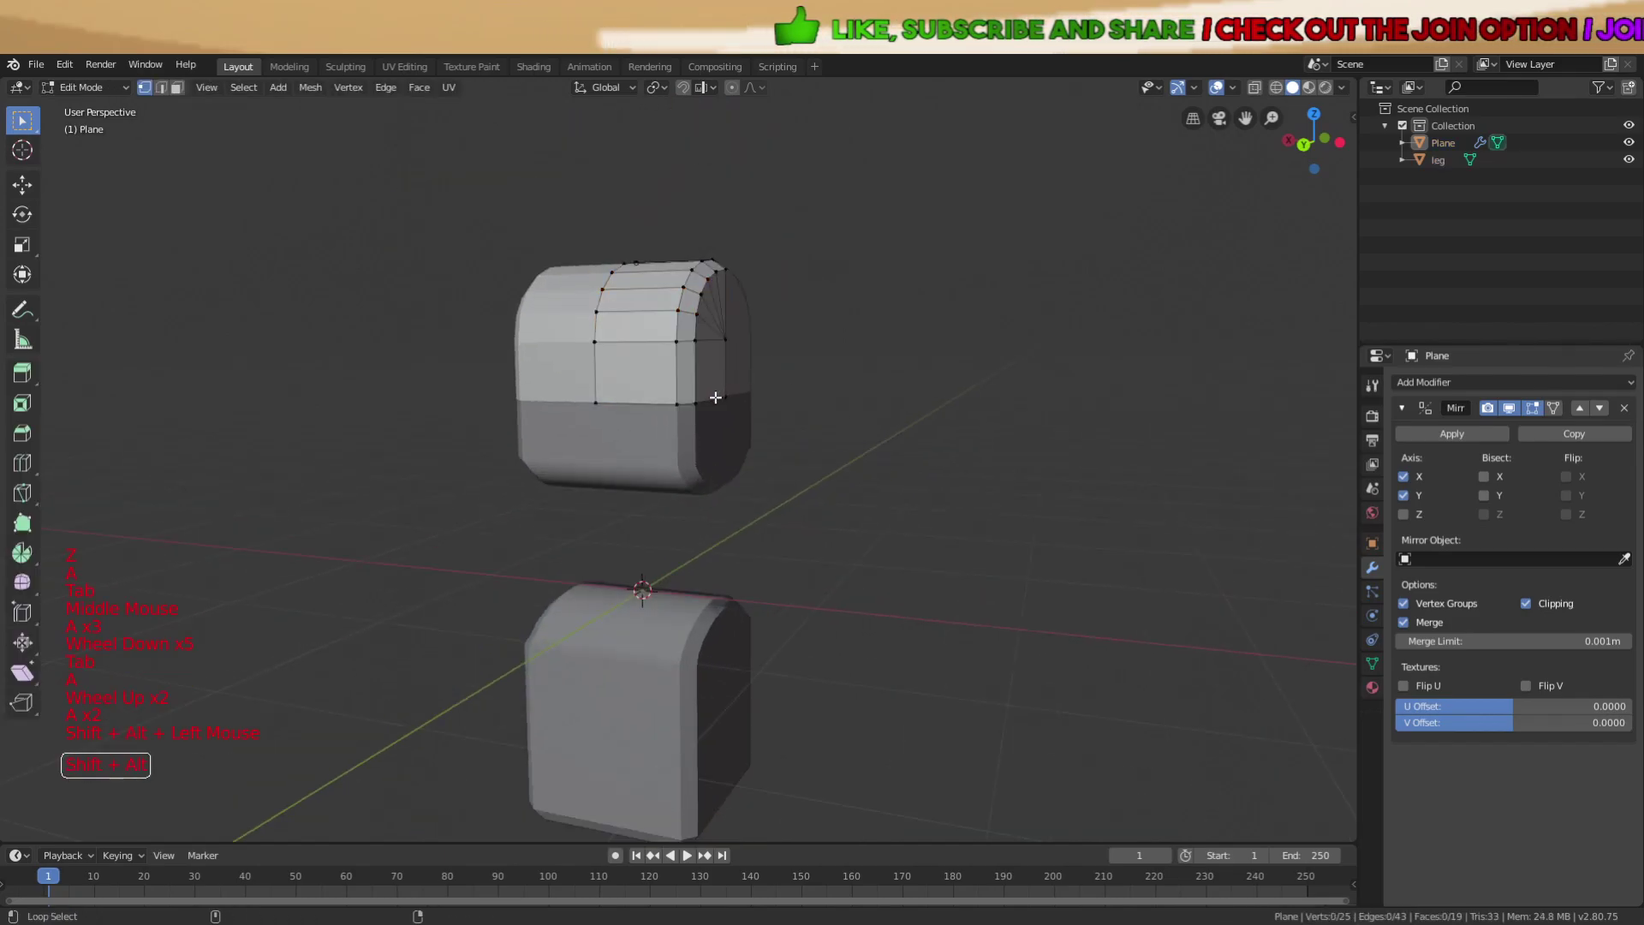
Select the shell's open lower edge loop and raise it along Z.
left_click(715, 399, "alt+shift")
scroll(715, 399, "up", 3)
key("g")
middle_click_drag(848, 296, 752, 415, "shift")
key("g")
middle_click(723, 414)
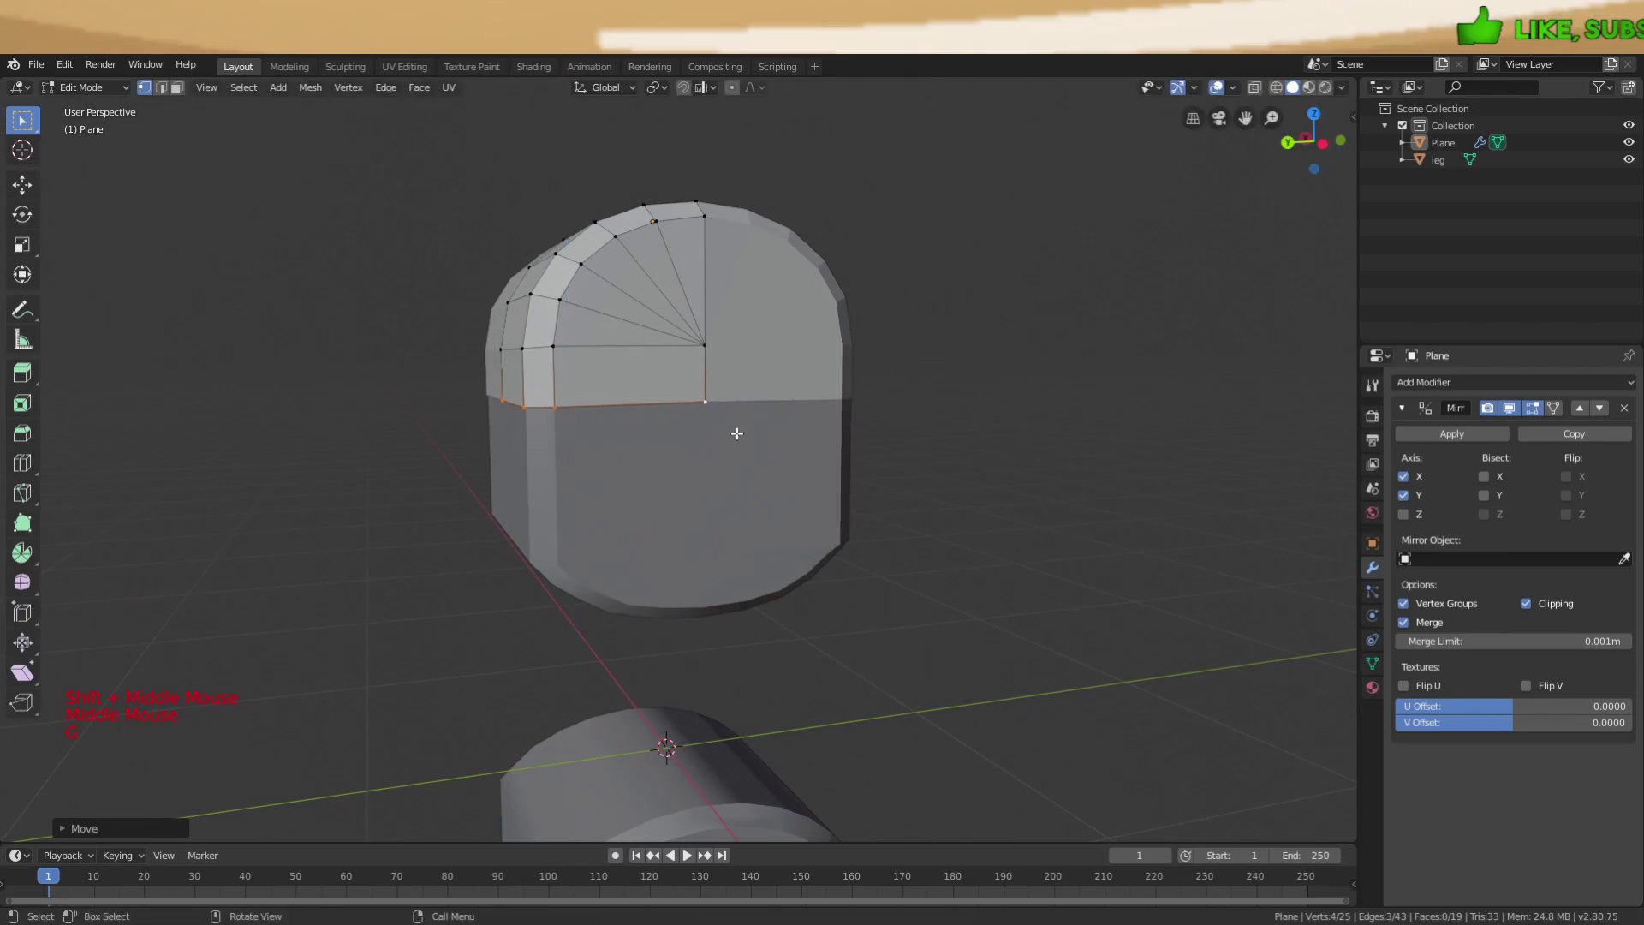
Extrude the open lower edge loop outward by scaling it up, and extrude it down along Z to form a raised cuff band.
scroll(691, 430, "up", 3)
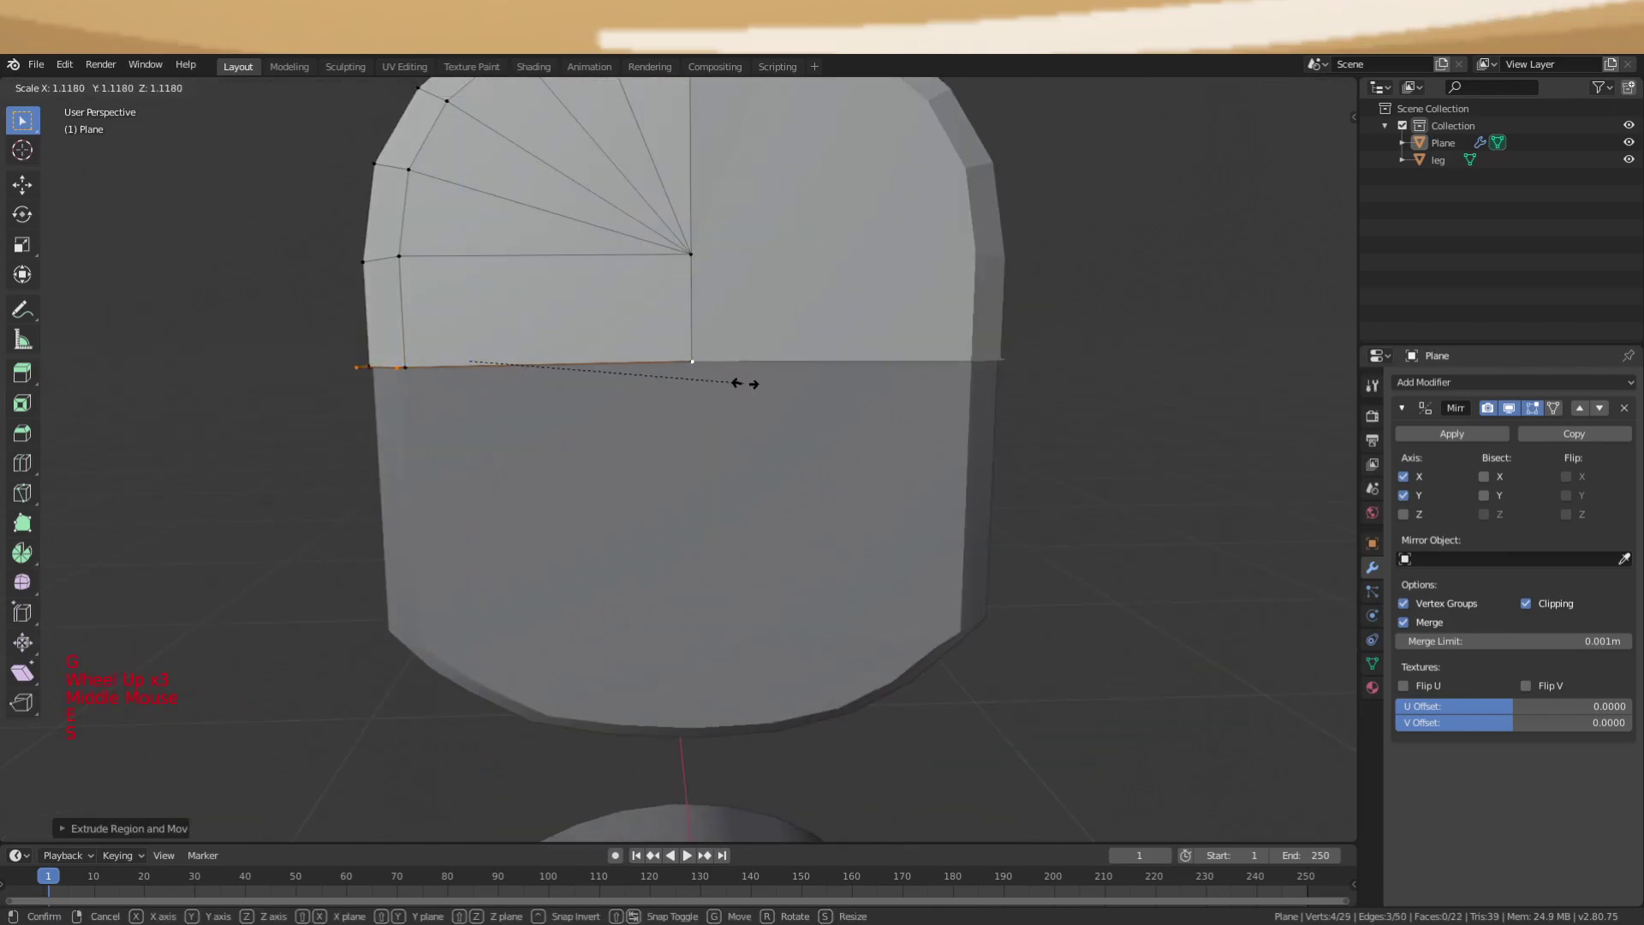
middle_click_drag(749, 383, 922, 393)
key("s")
key("e")
middle_click(929, 466)
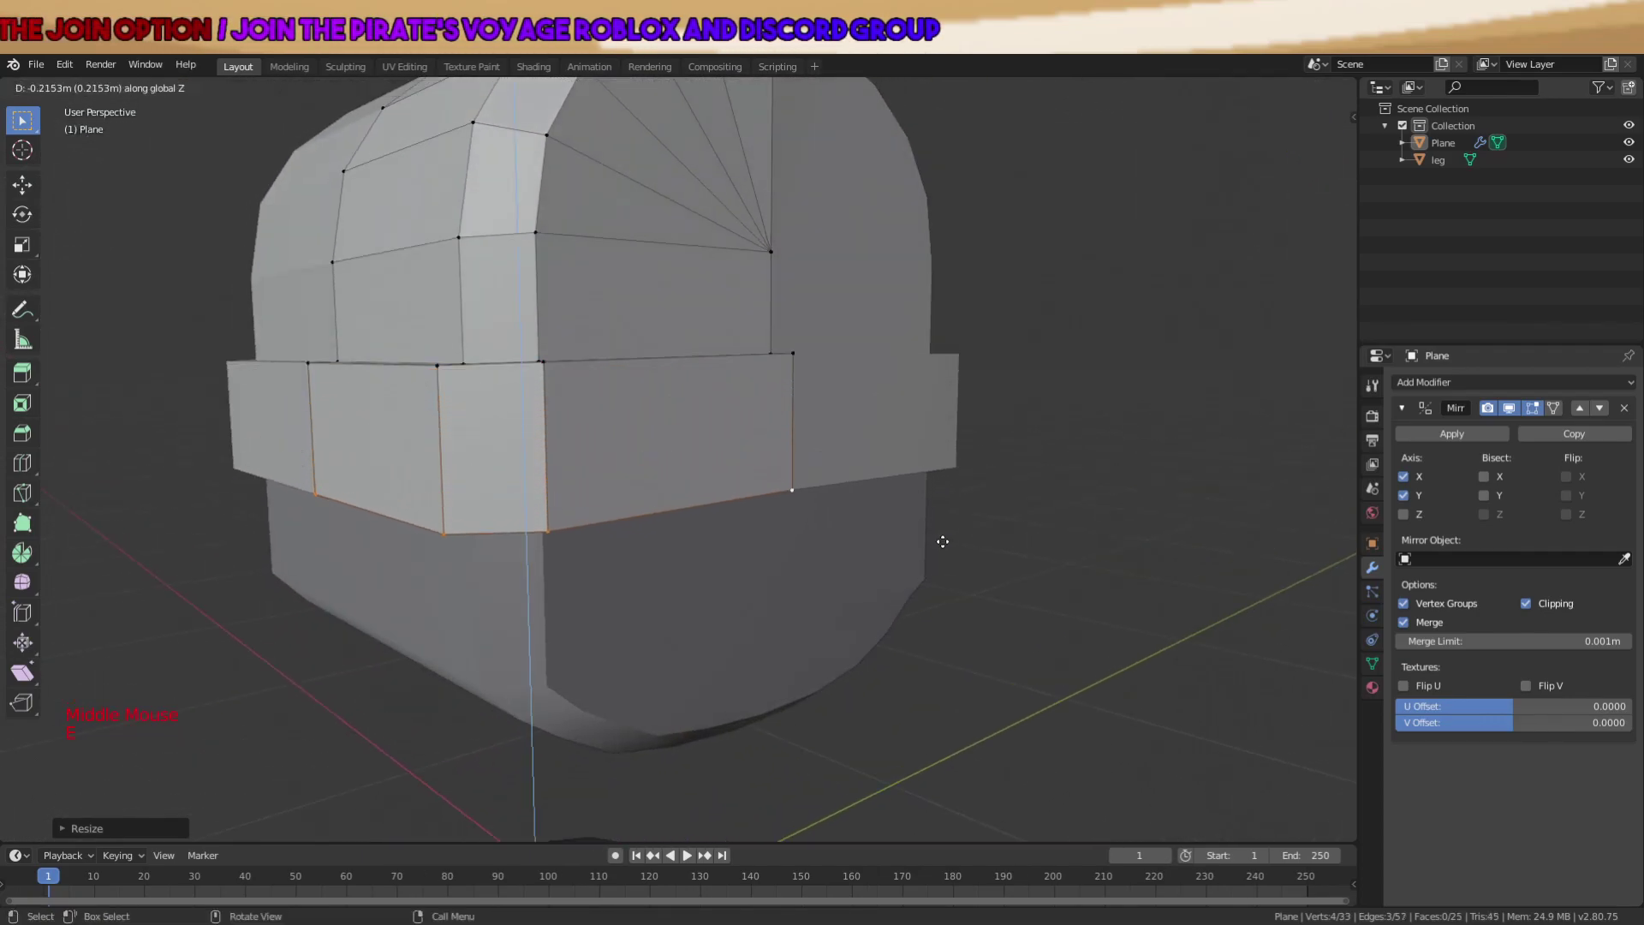
left_click(927, 491)
Extrude the cuff's lower edge loop and scale it inward to close the band's underside against the leg.
middle_click_drag(928, 490, 904, 471)
key("s")
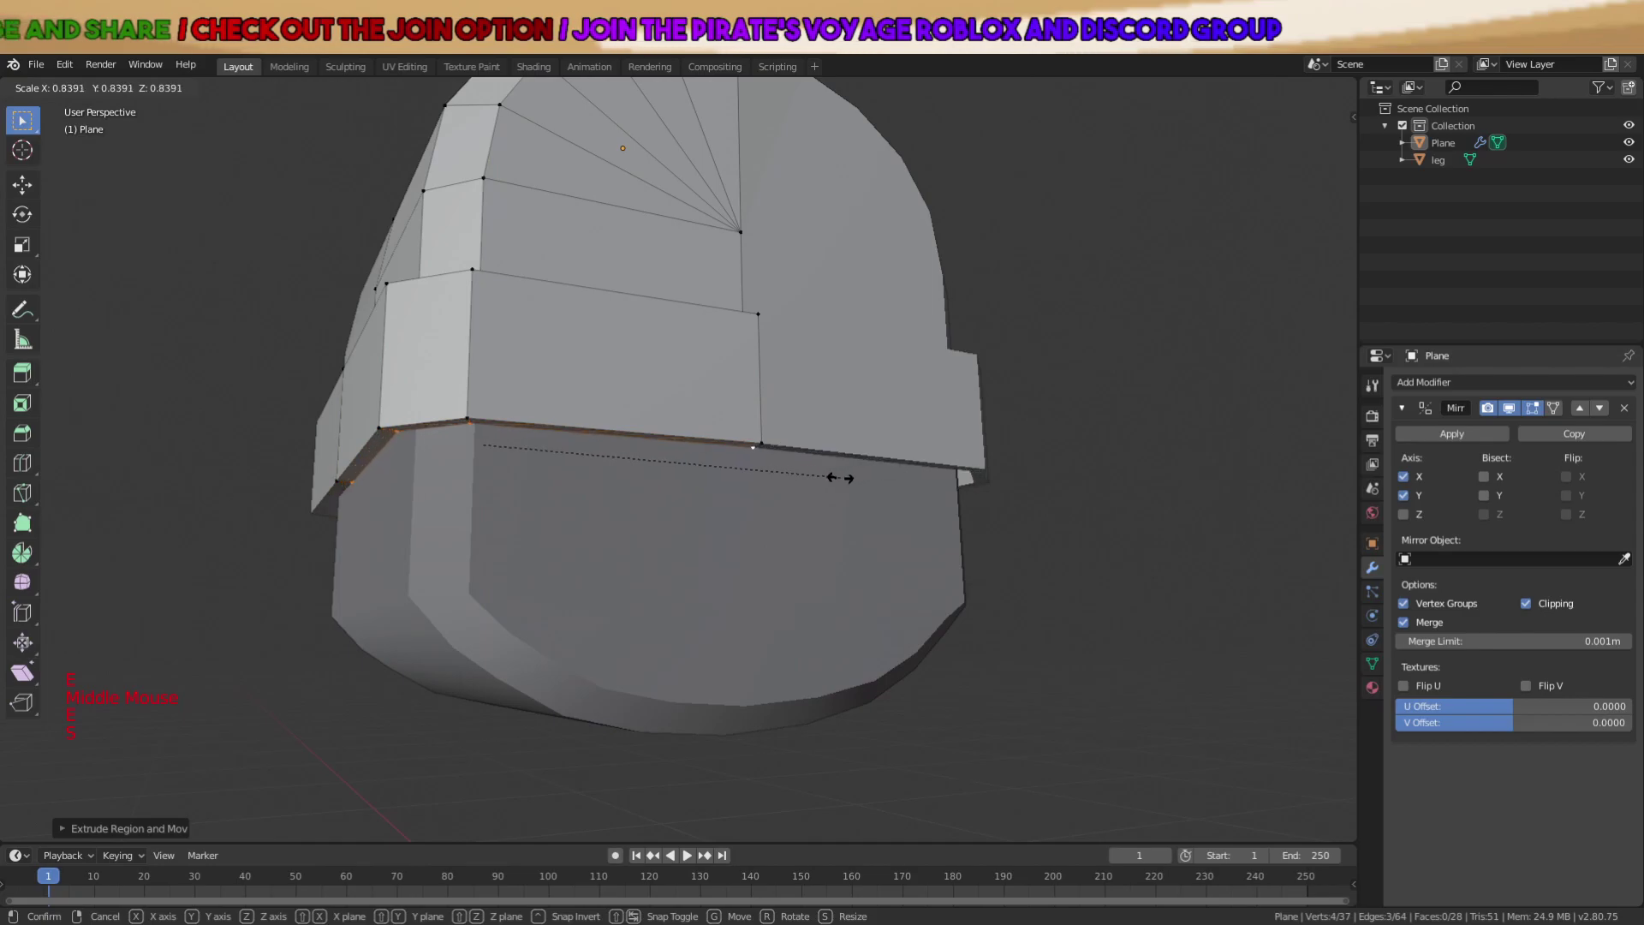
left_click(747, 482)
middle_click_drag(707, 482, 801, 548)
key("a")
key("a")
key("a")
Add two evenly spaced horizontal loop cuts around the cuff band.
middle_click_drag(676, 445, 635, 445)
key("ctrl+r")
scroll(398, 462, "up", 1)
left_click(398, 462)
right_click(398, 462)
key("a")
key("a")
key("a")
Select the cuff's upper and lower outer edge loops and scale them to slope the band's edges.
middle_click_drag(590, 454, 565, 416)
key("a")
key("a")
key("a")
left_click(569, 462, "alt+shift")
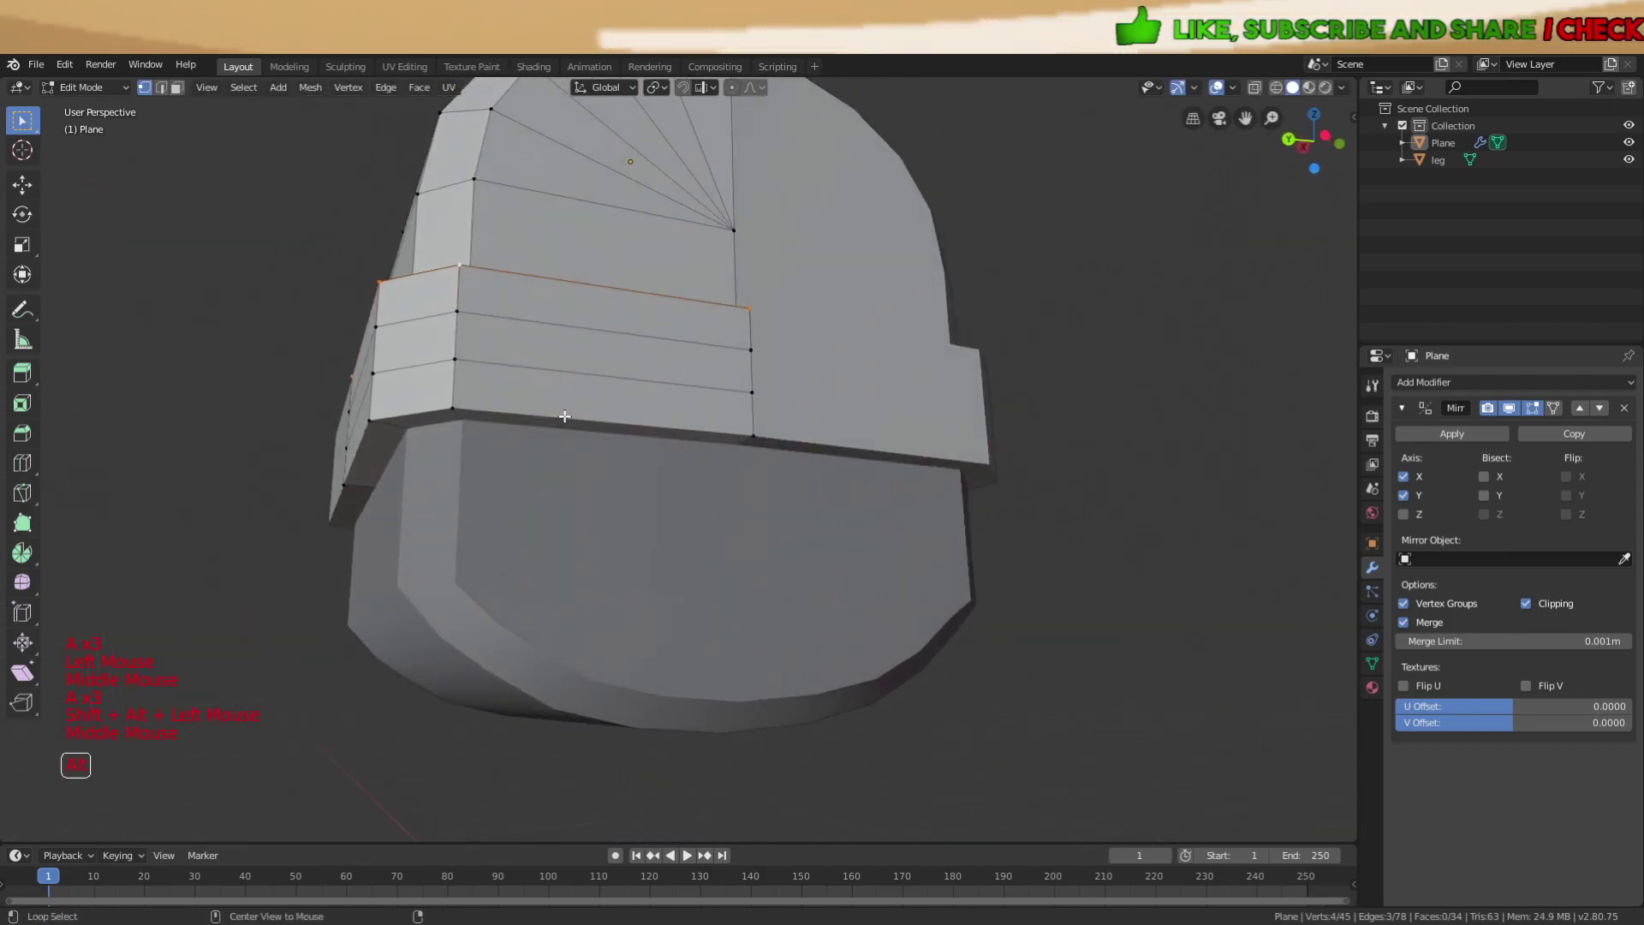
middle_click_drag(665, 397, 1005, 465)
key("s")
left_click(760, 400)
key("s")
left_click(1003, 531)
Scale the cuff's upper and lower edge loops along Z, and scale them slightly inward on all axes.
key("s")
middle_click(1028, 472)
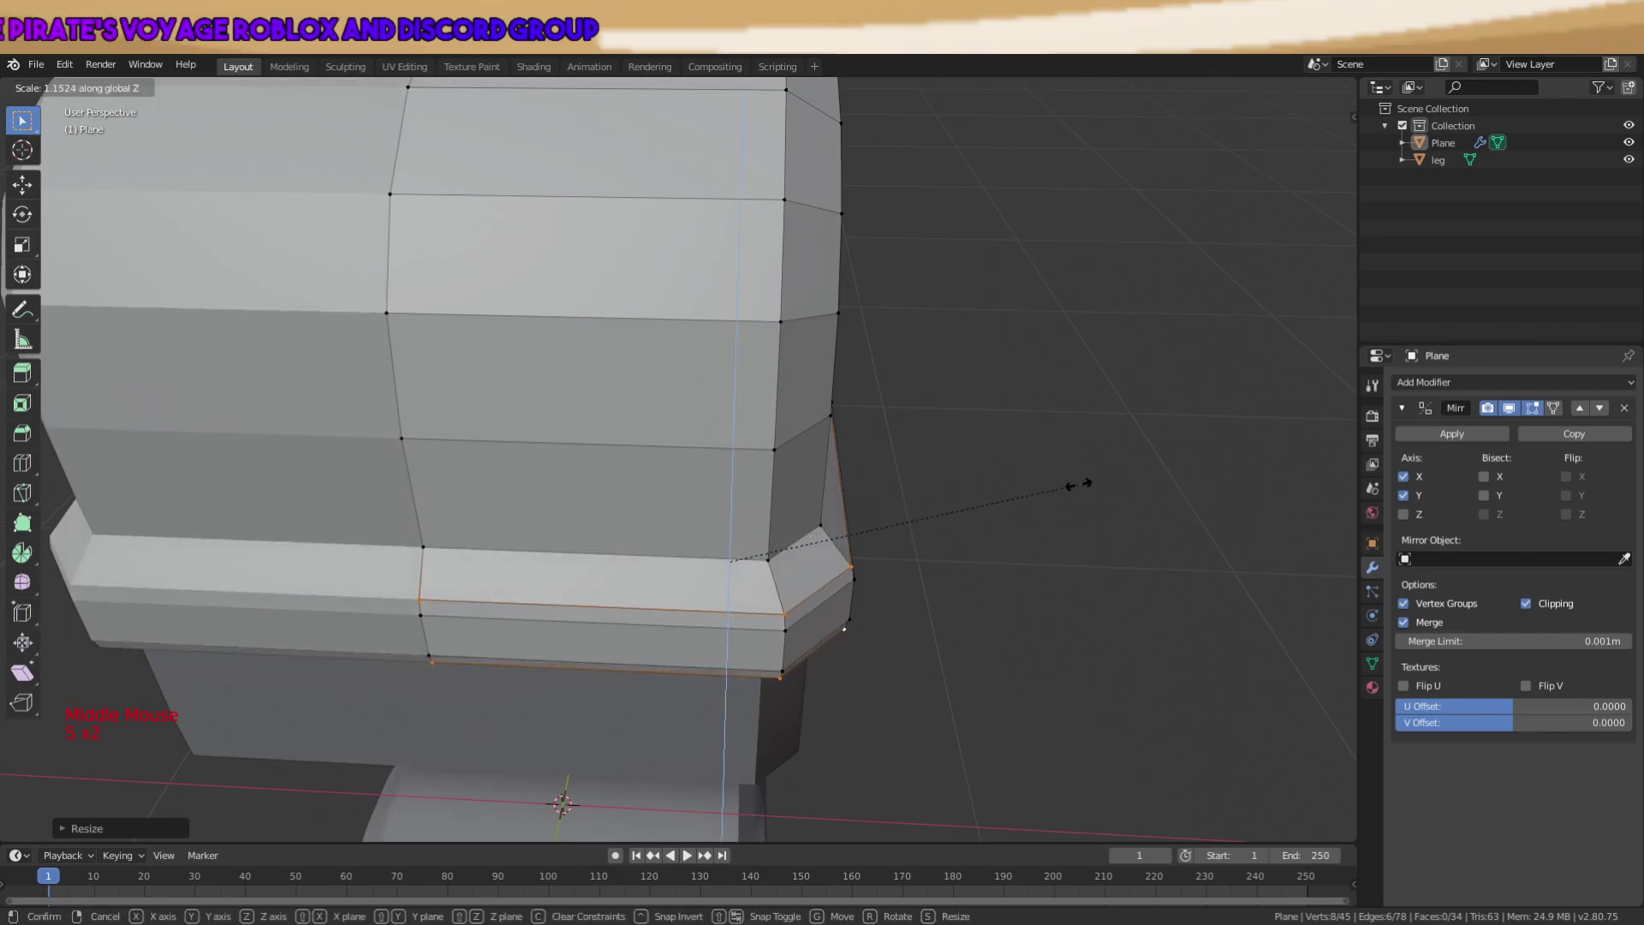
left_click(1145, 506)
middle_click_drag(1145, 506, 1153, 464)
key("s")
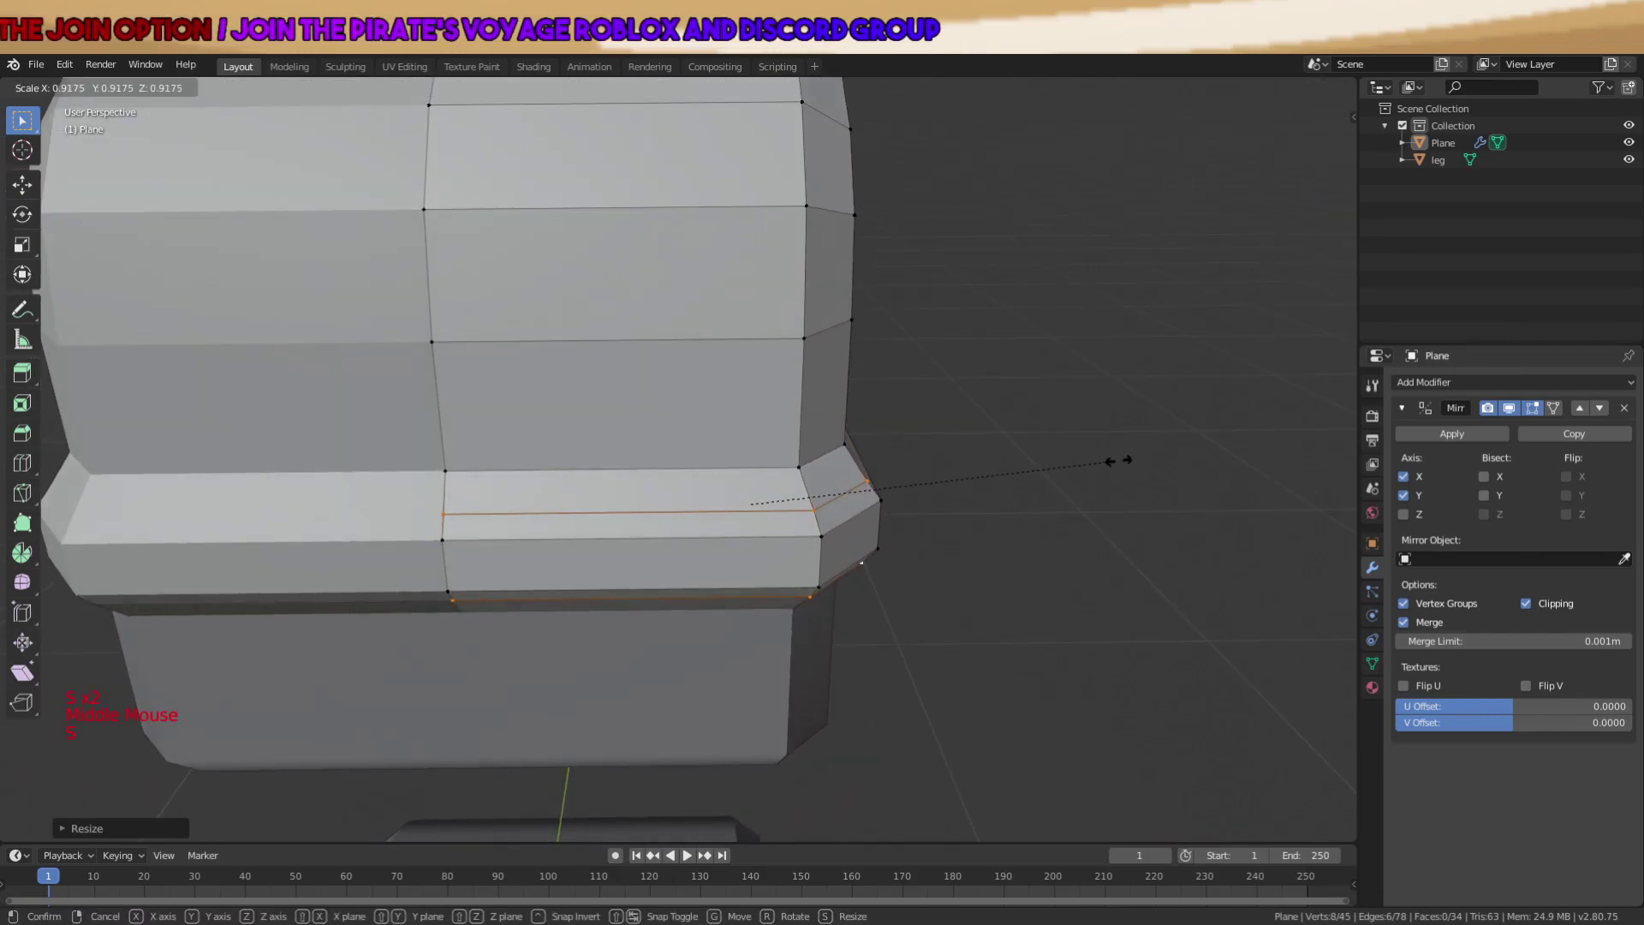
left_click(1133, 464)
key("a")
key("a")
key("a")
Scale the cuff's two middle edge loops to round its profile, and return to Object Mode.
left_click(829, 533, "alt+shift")
left_click(837, 574, "alt+shift")
middle_click_drag(890, 536, 822, 491)
key("s")
left_click(949, 468)
key("a")
scroll(952, 466, "down", 5)
key("Tab")
scroll(822, 491, "down", 3)
key("a")
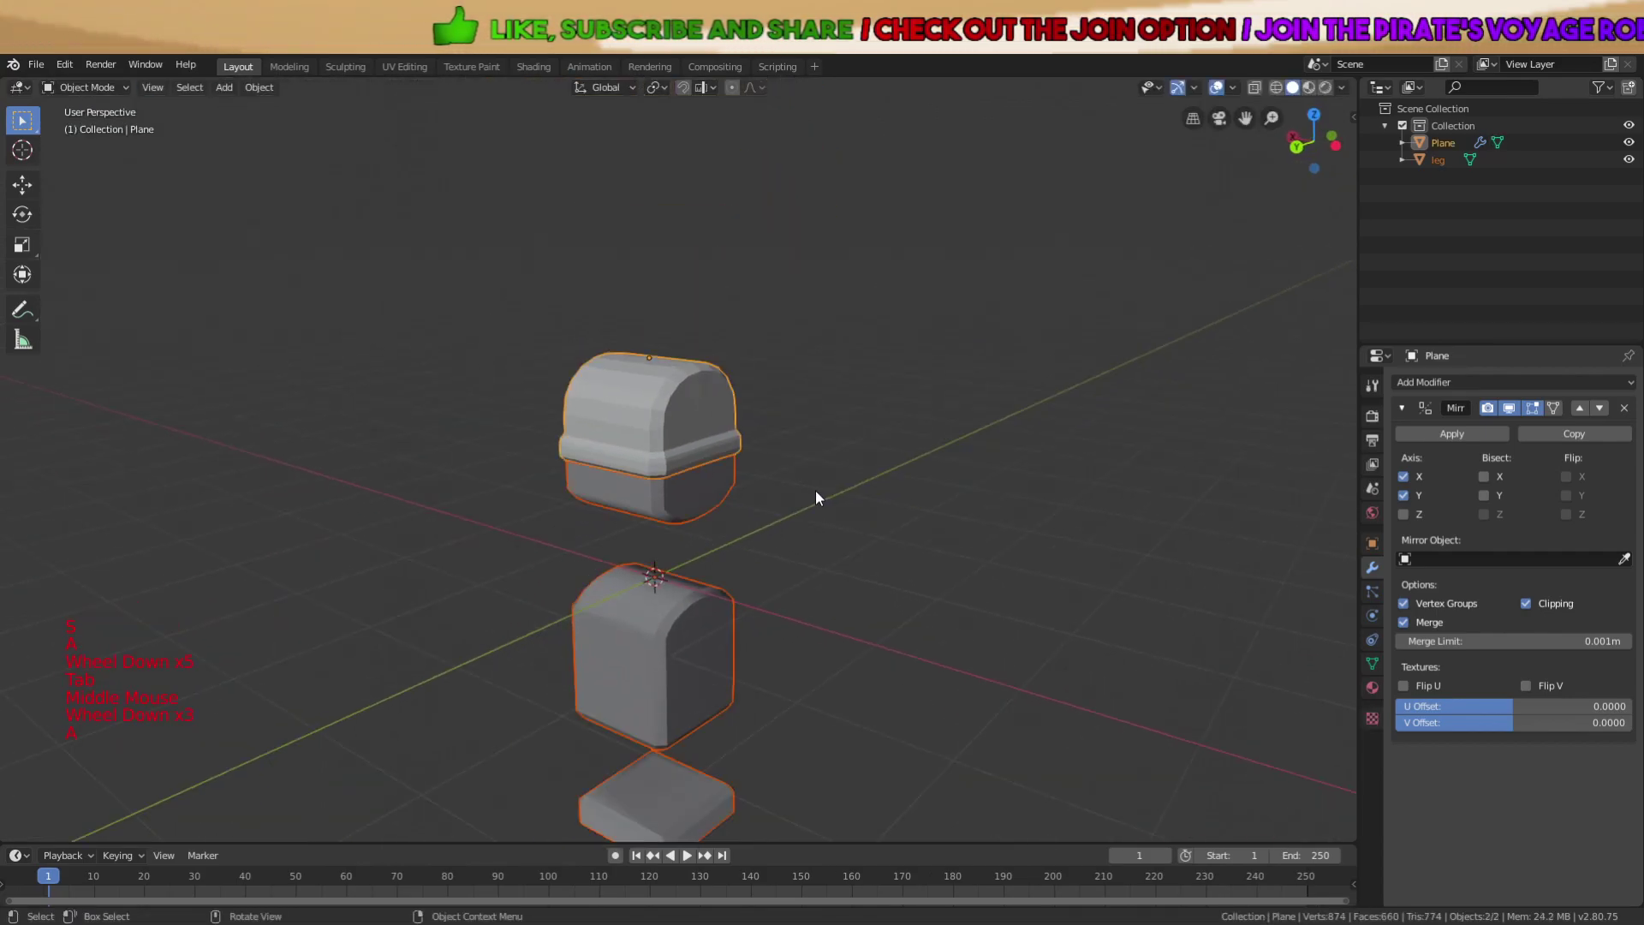
key("a")
Apply Shade Smooth to the cuffed upper-leg mesh.
left_click(696, 408)
right_click(696, 407)
left_click(696, 408)
scroll(804, 445, "up", 3)
key("a")
key("a")
key("a")
middle_click_drag(803, 444, 506, 499)
left_click(672, 454)
right_click(672, 454)
middle_click_drag(891, 433, 829, 441)
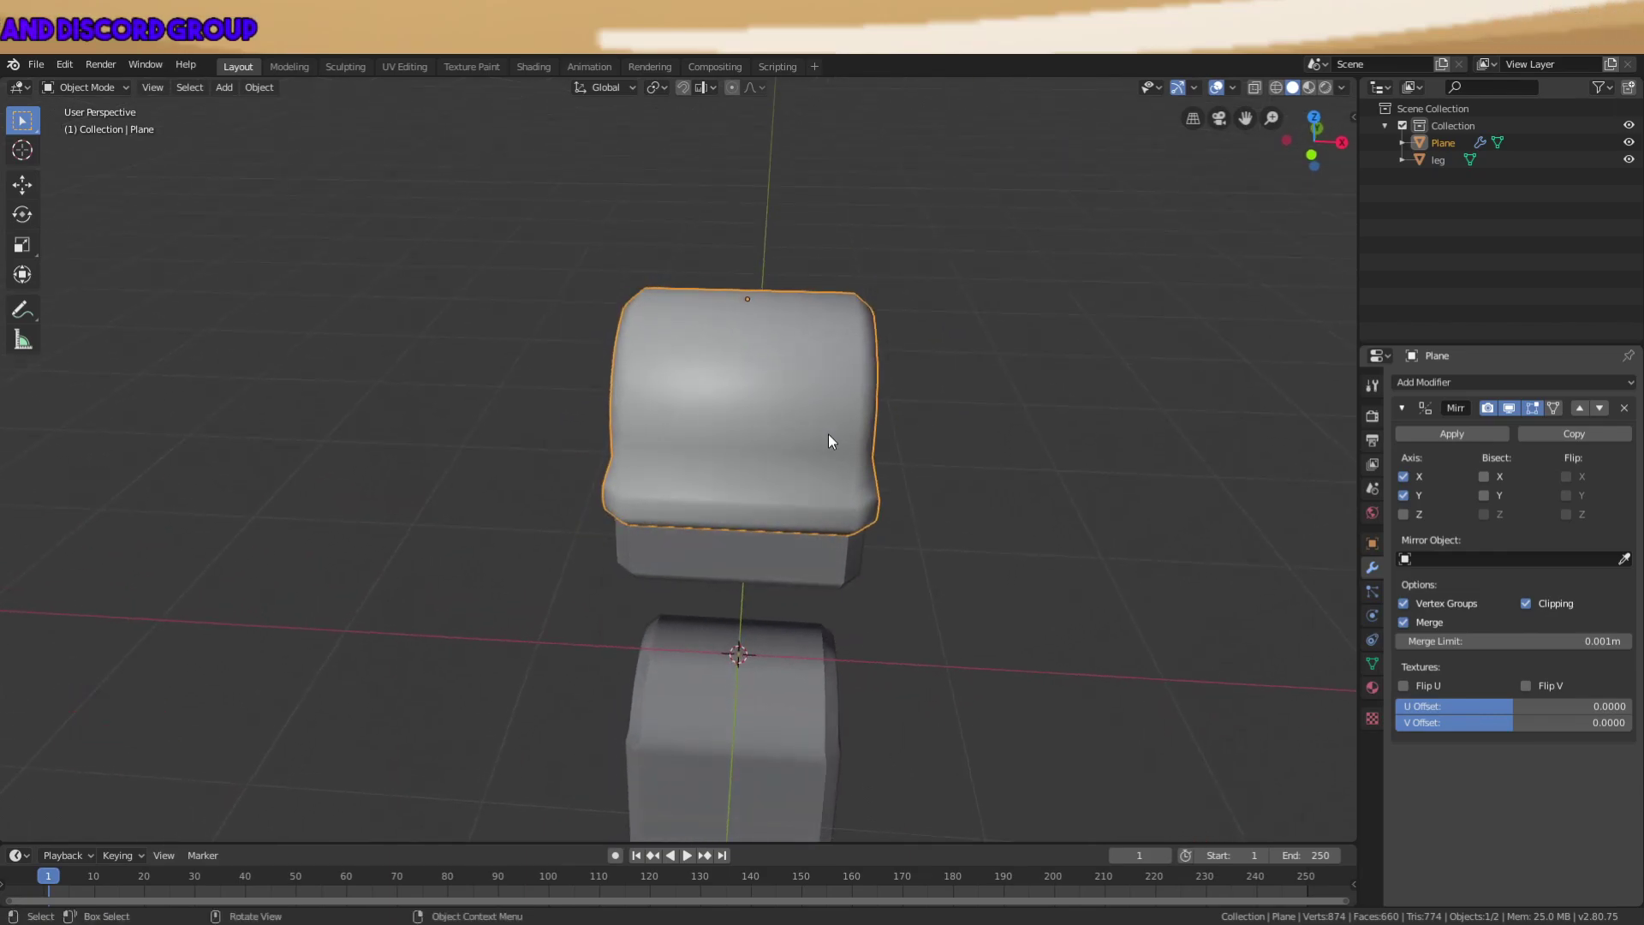
right_click(829, 434)
left_click(818, 435)
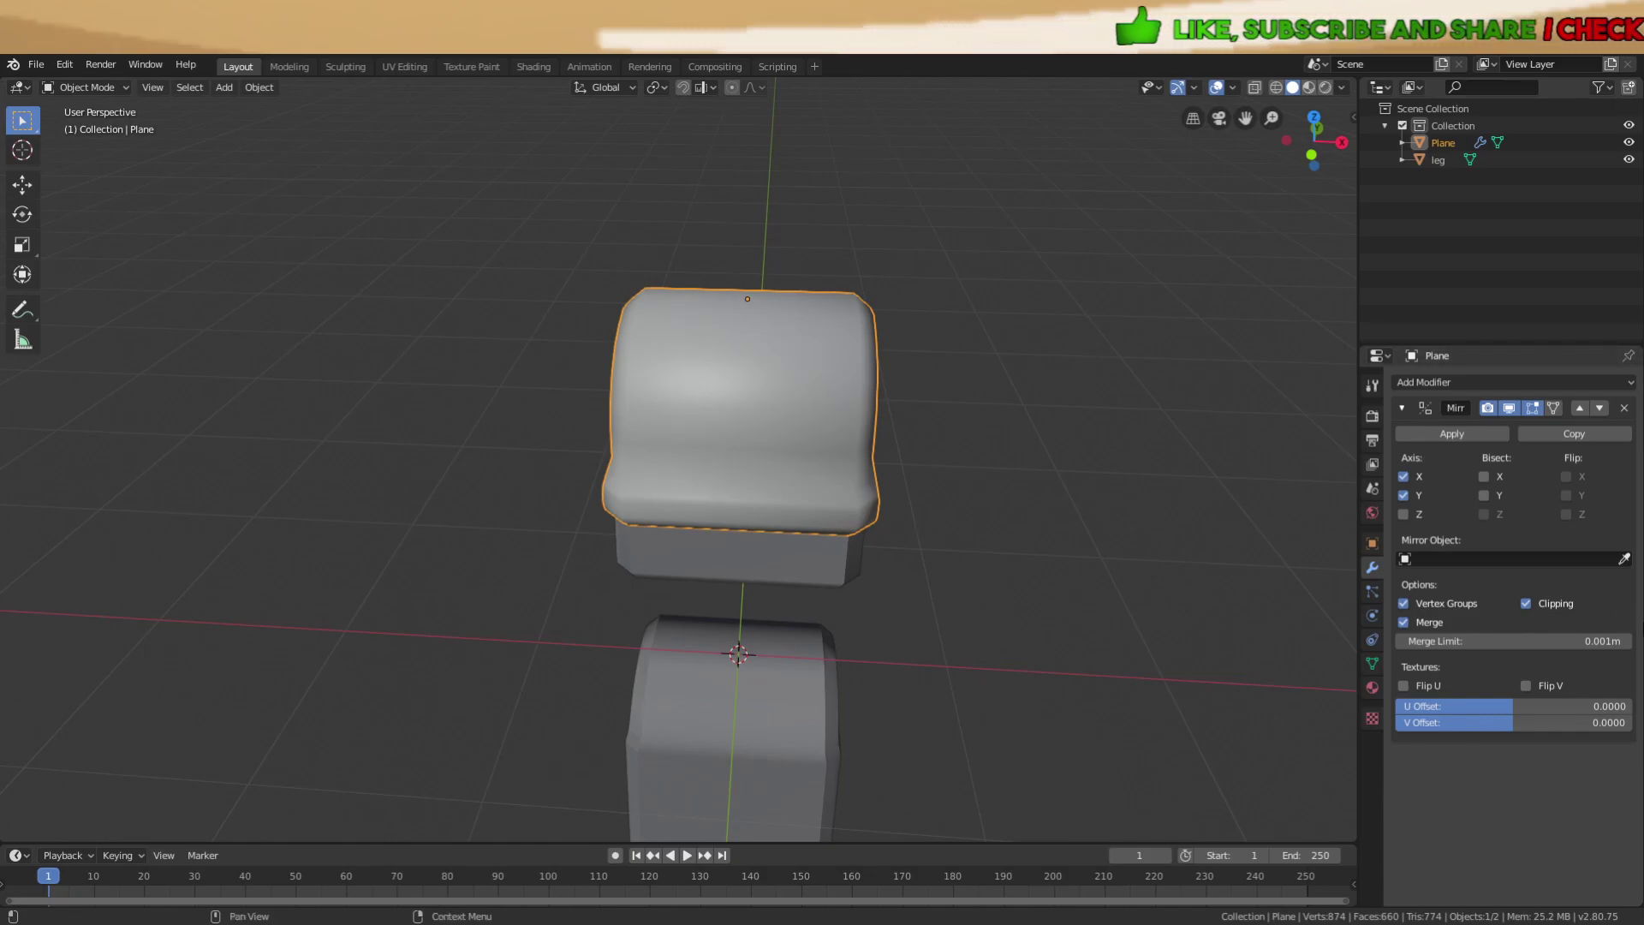
Apply the cuffed mesh's Mirror modifier, then add and apply a Solidify modifier with 0.01 m thickness.
left_click(1453, 435)
right_click(790, 450)
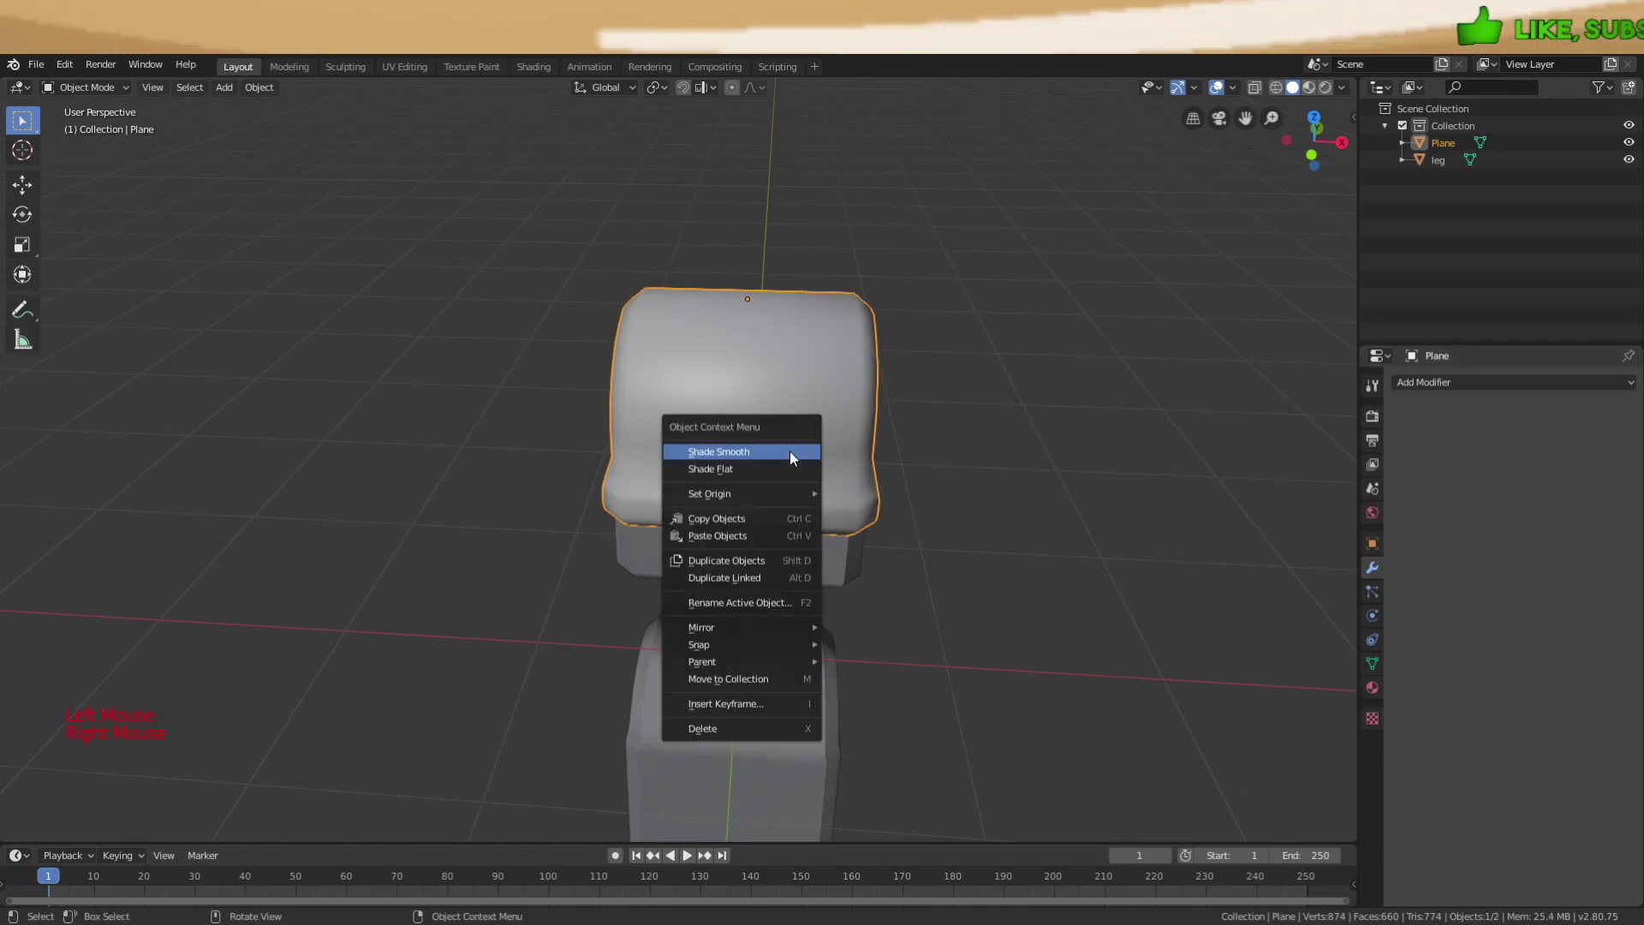
left_click(1468, 382)
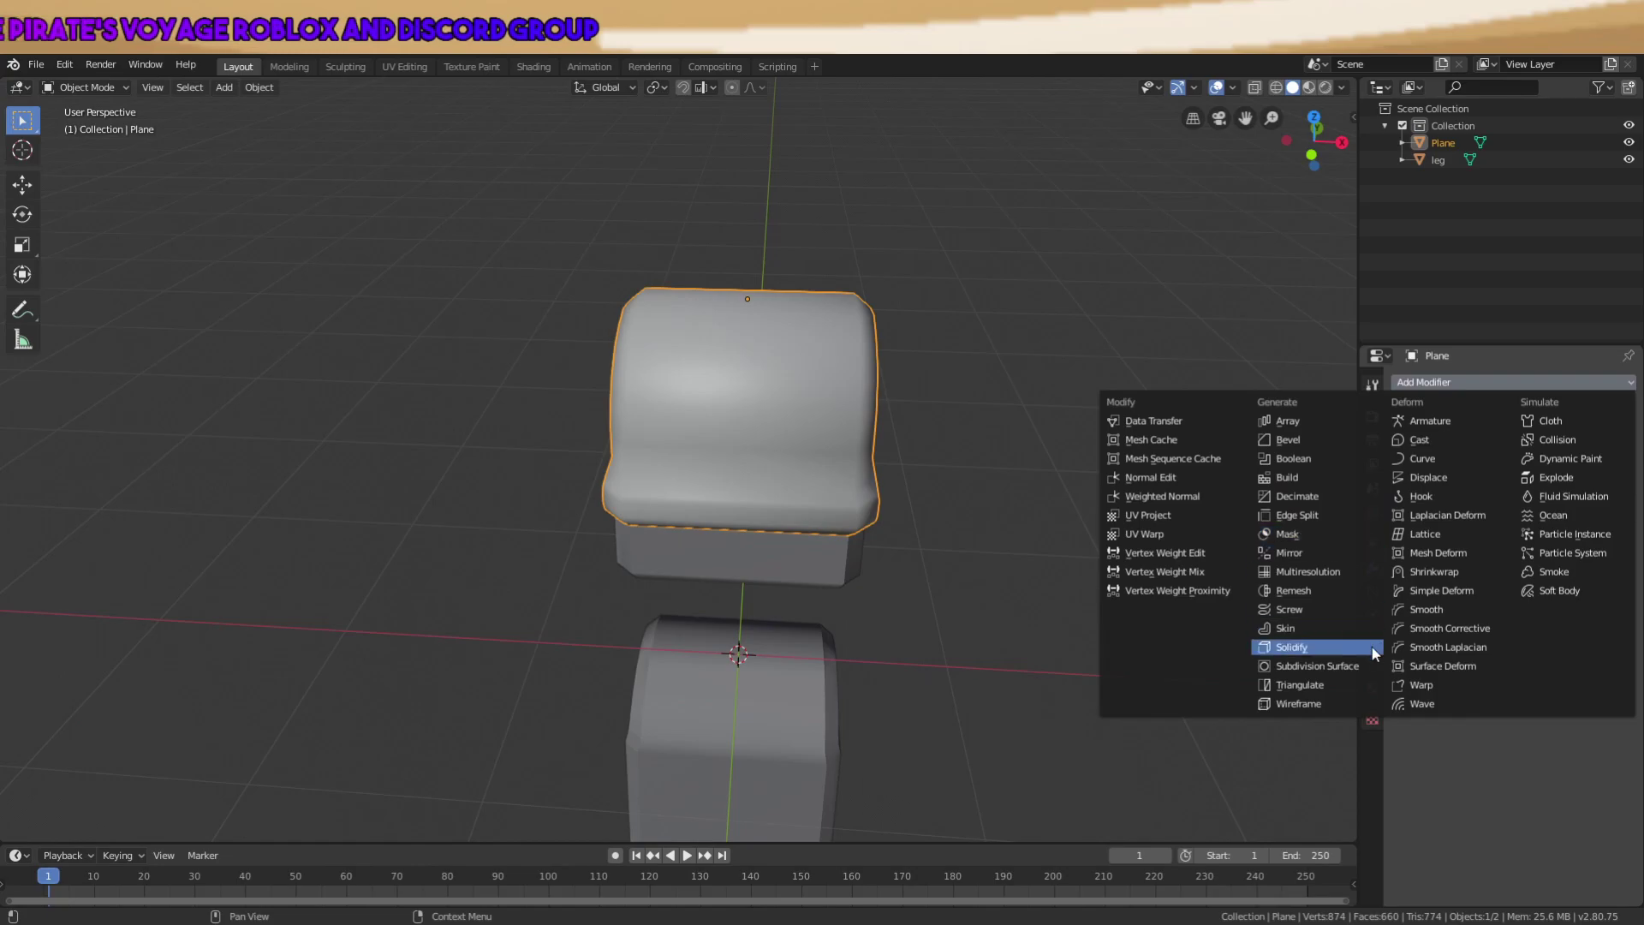
left_click(1347, 654)
scroll(1014, 546, "up", 3)
middle_click_drag(1014, 546, 963, 389)
scroll(771, 283, "up", 4)
middle_click_drag(751, 270, 978, 757)
scroll(604, 402, "up", 4)
scroll(874, 532, "down", 2)
scroll(891, 644, "down", 5)
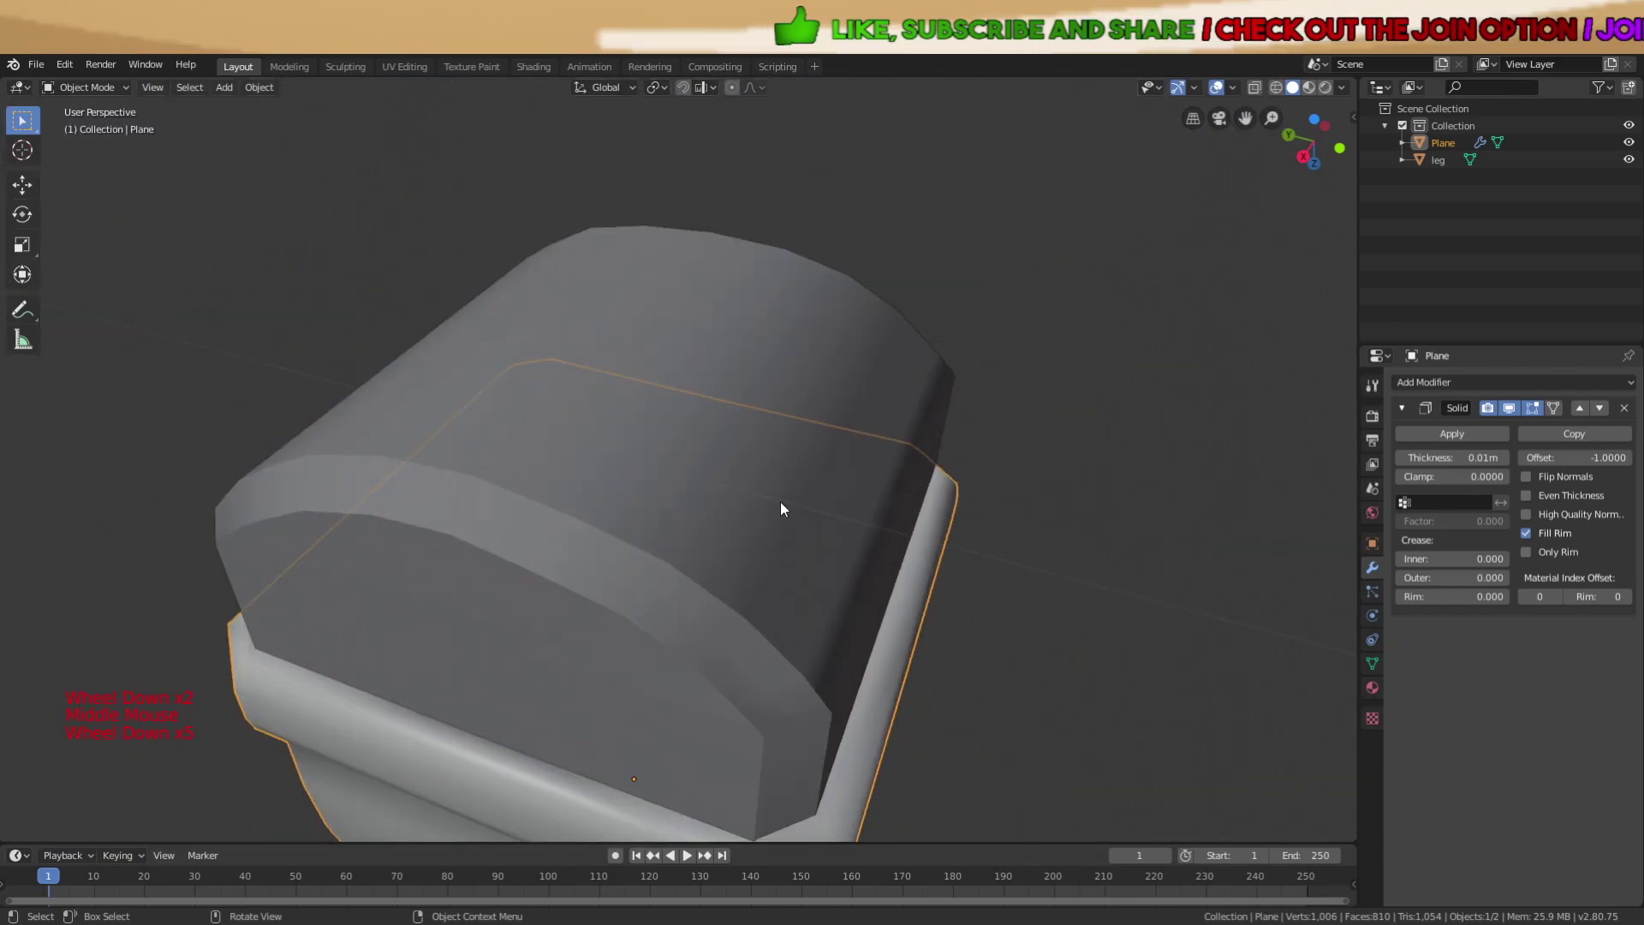
middle_click_drag(838, 507, 950, 842)
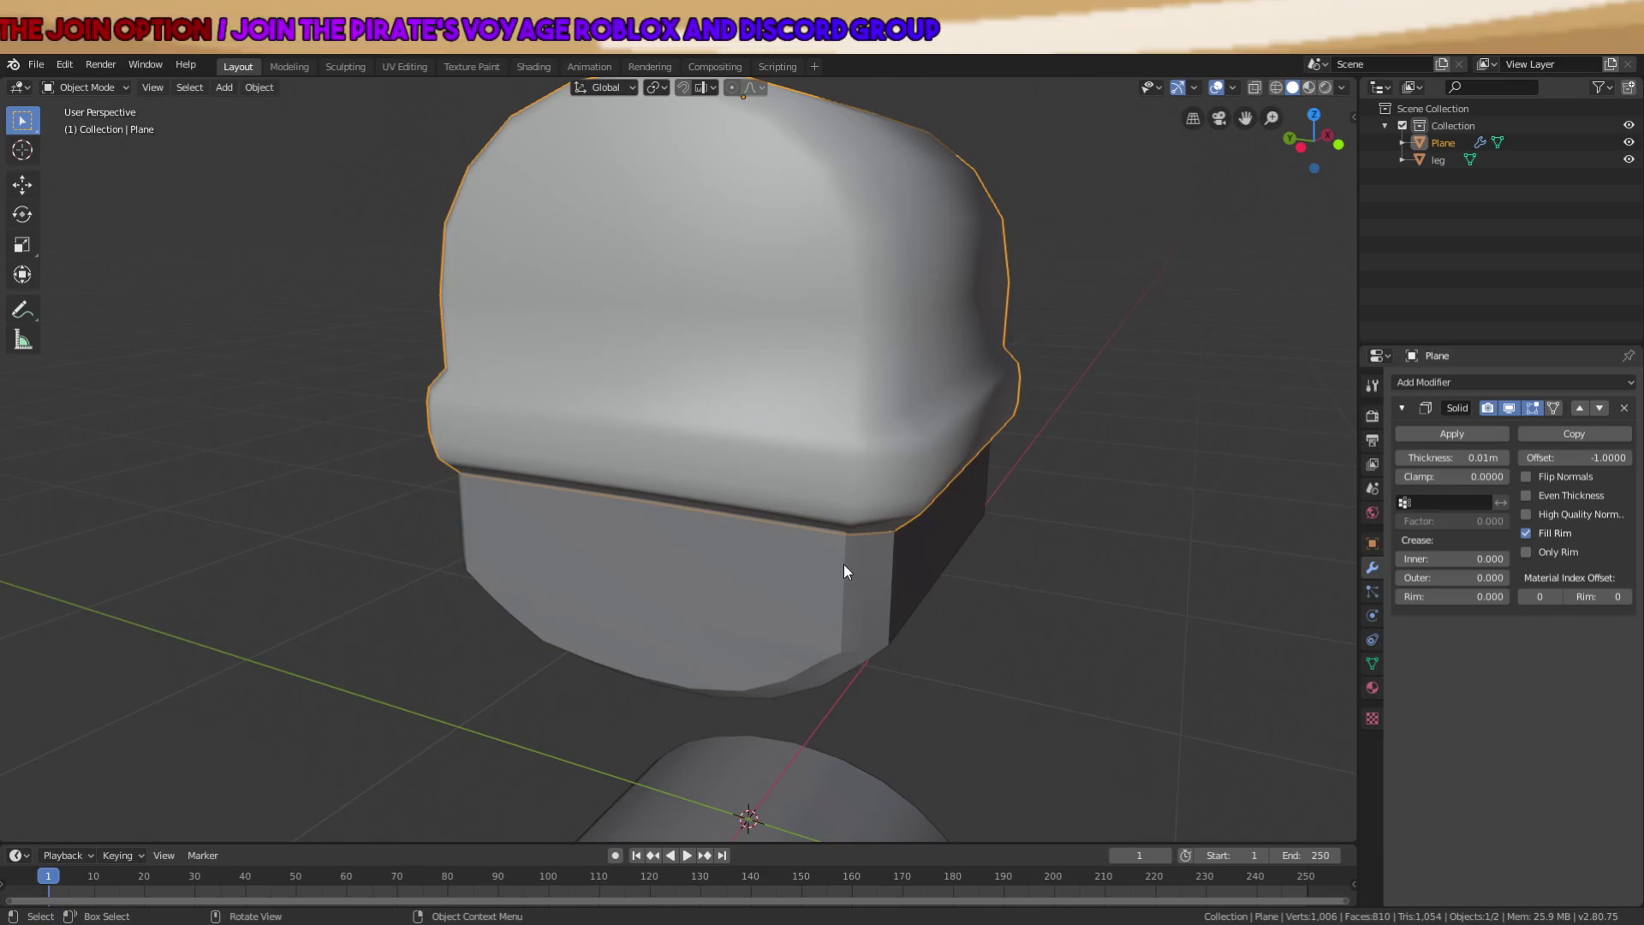
left_click(1431, 432)
right_click(728, 362)
left_click(727, 361)
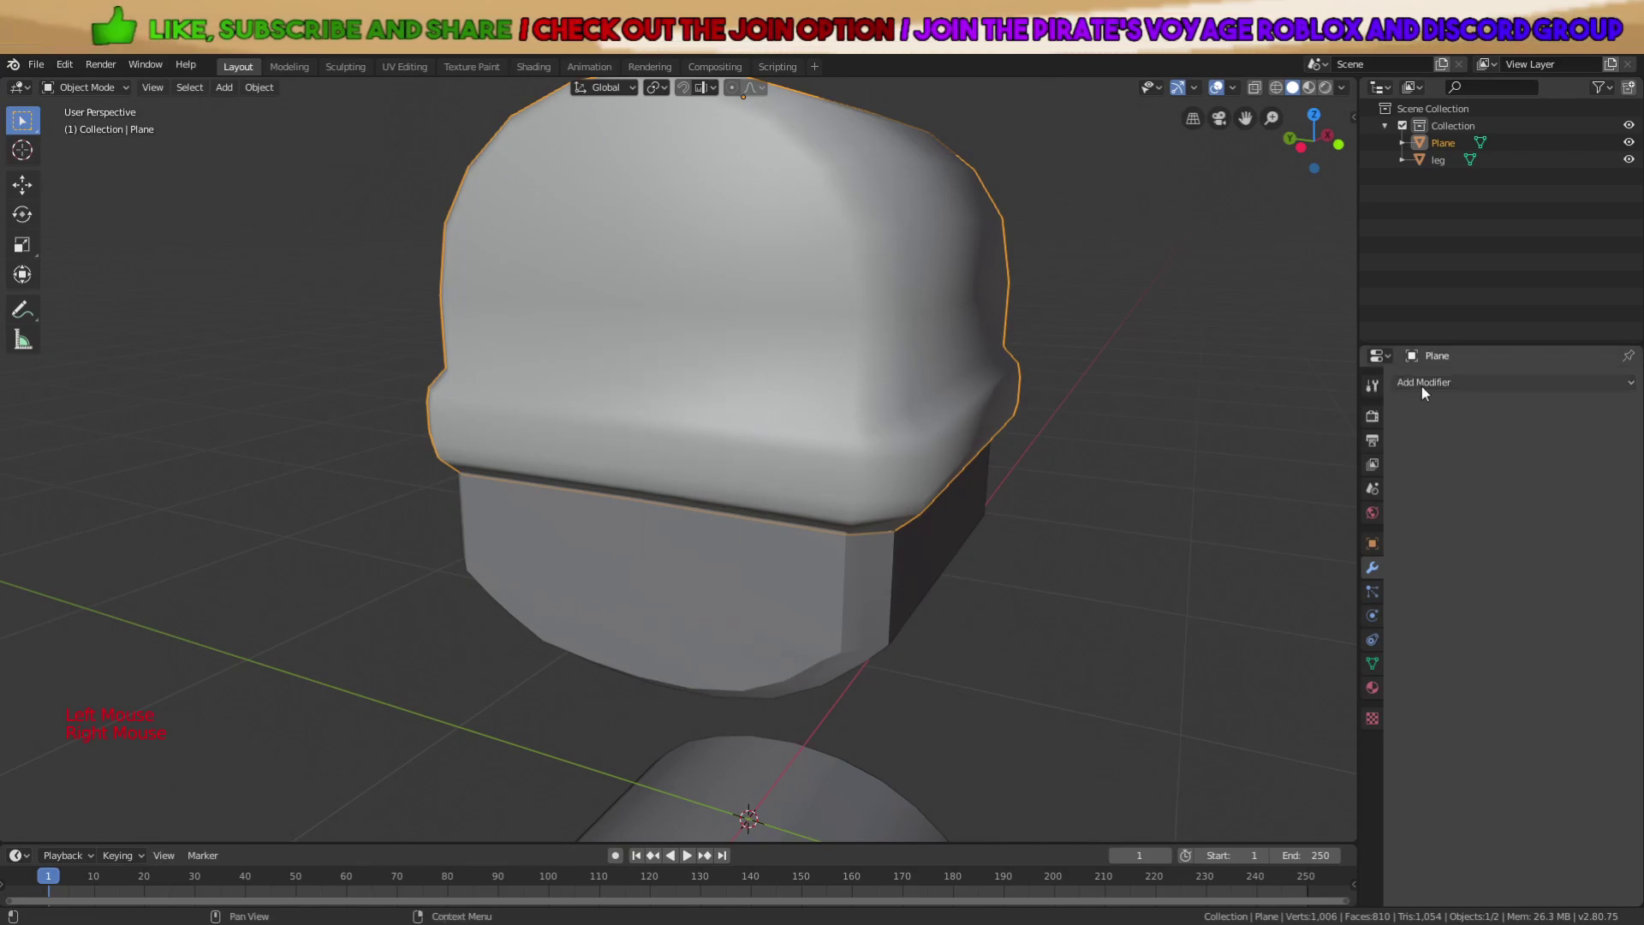
Add an Edge Split modifier to the thickened cuffed shell and apply it.
left_click(1417, 383)
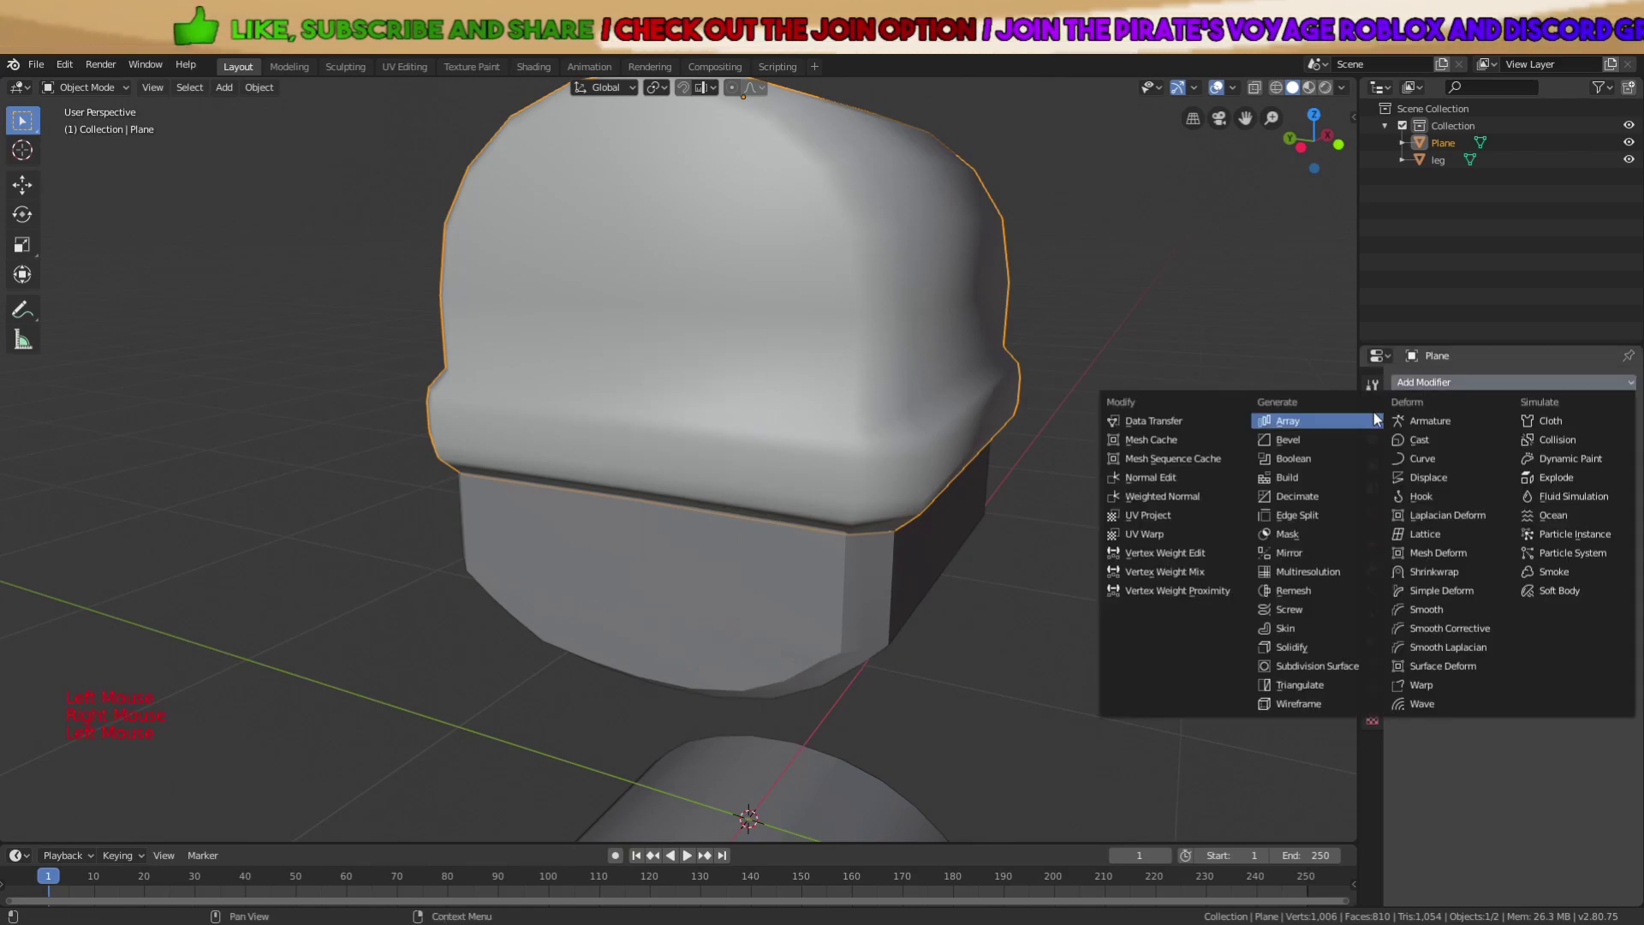
left_click(1312, 514)
left_click(1483, 430)
Delete the leg dummy object, leaving the cuffed shell in the scene.
scroll(968, 466, "down", 8)
middle_click_drag(968, 466, 941, 511)
scroll(829, 535, "up", 7)
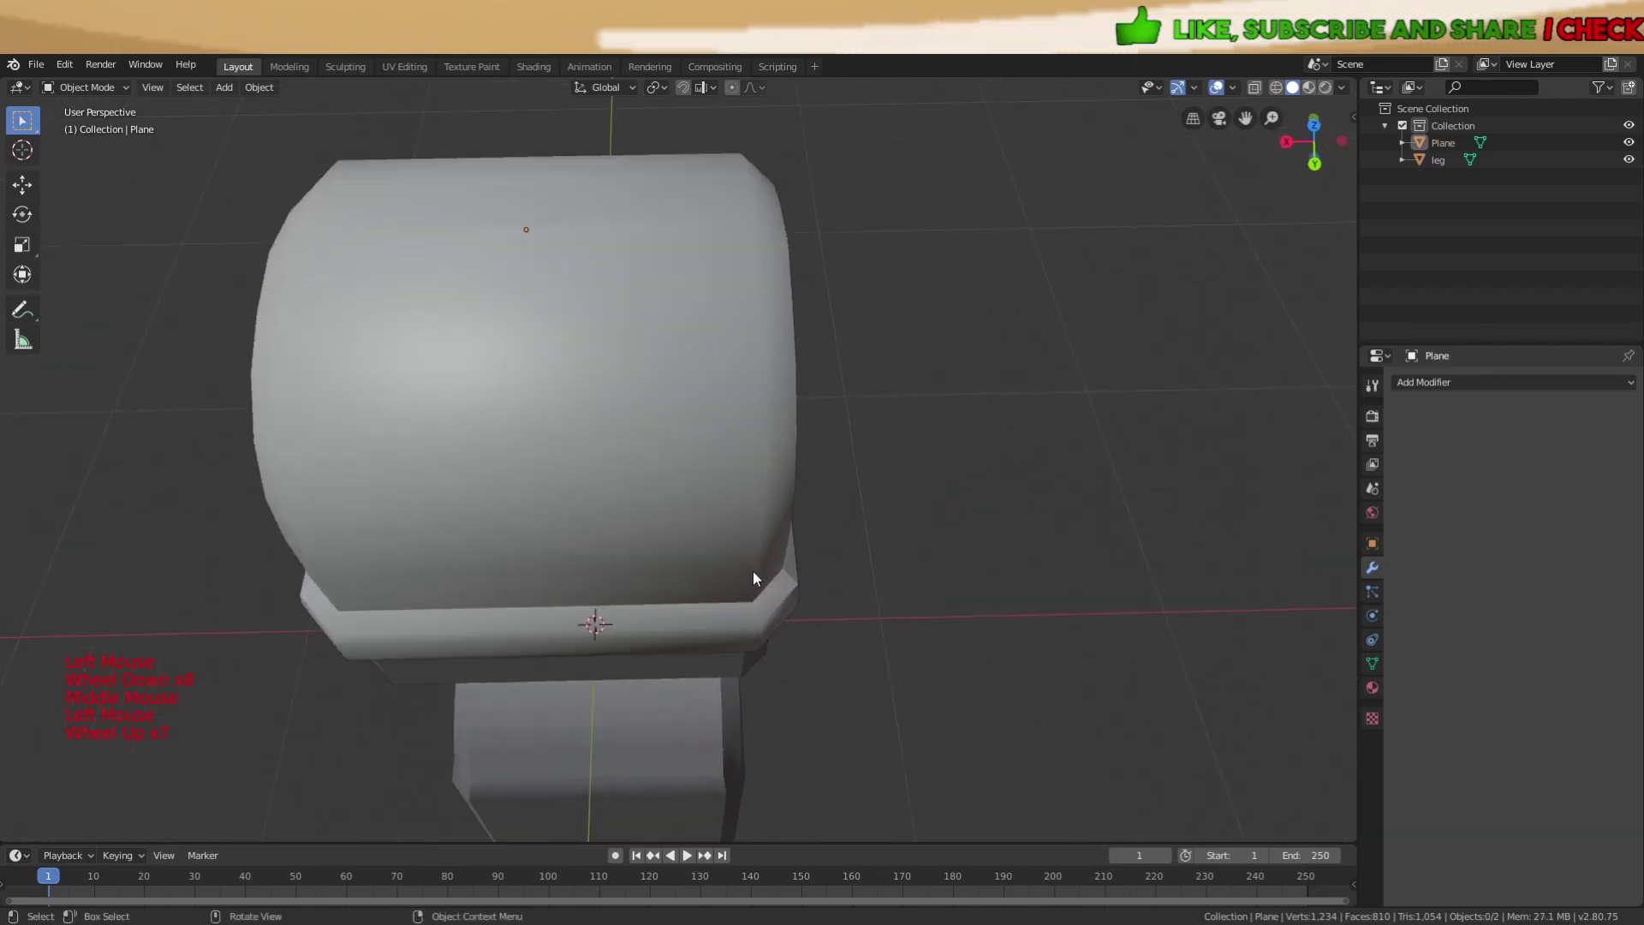
middle_click_drag(752, 572, 714, 518)
scroll(702, 519, "down", 2)
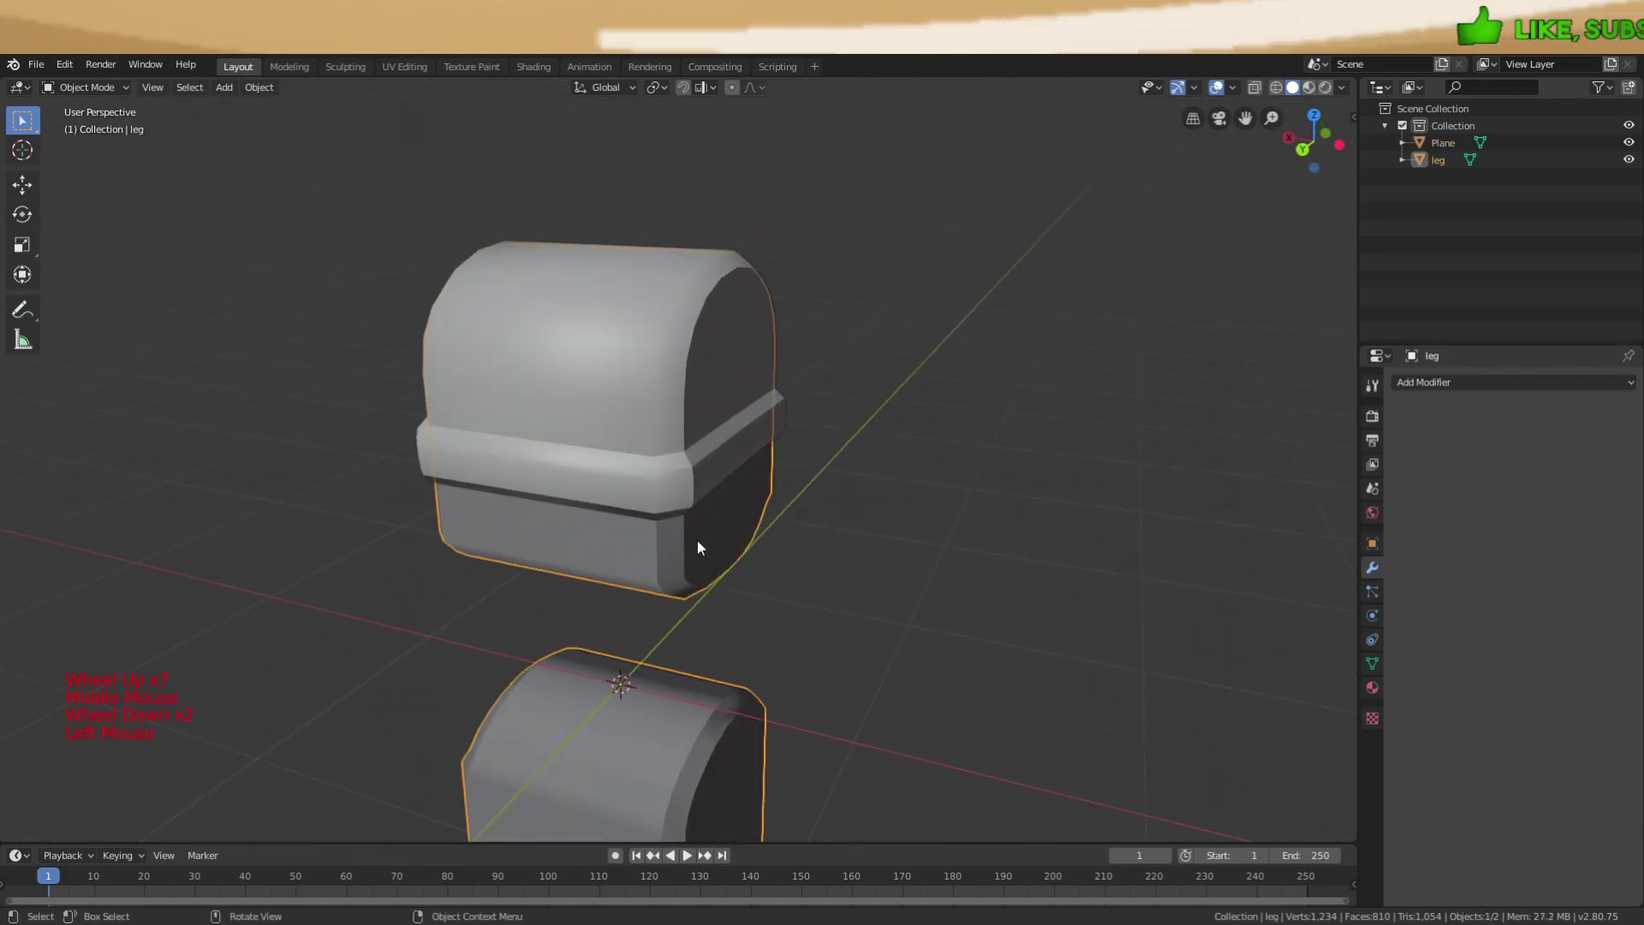
key("x")
Examine the cuffed shell from all sides, including its hollow interior, open underside and cuff rim.
middle_click_drag(759, 572, 1079, 393)
scroll(847, 415, "up", 4)
middle_click_drag(846, 408, 873, 554)
scroll(863, 504, "up", 4)
scroll(829, 488, "up", 3)
middle_click_drag(830, 490, 769, 440)
scroll(787, 340, "down", 7)
scroll(769, 440, "down", 4)
middle_click_drag(844, 364, 856, 428)
left_click(928, 401)
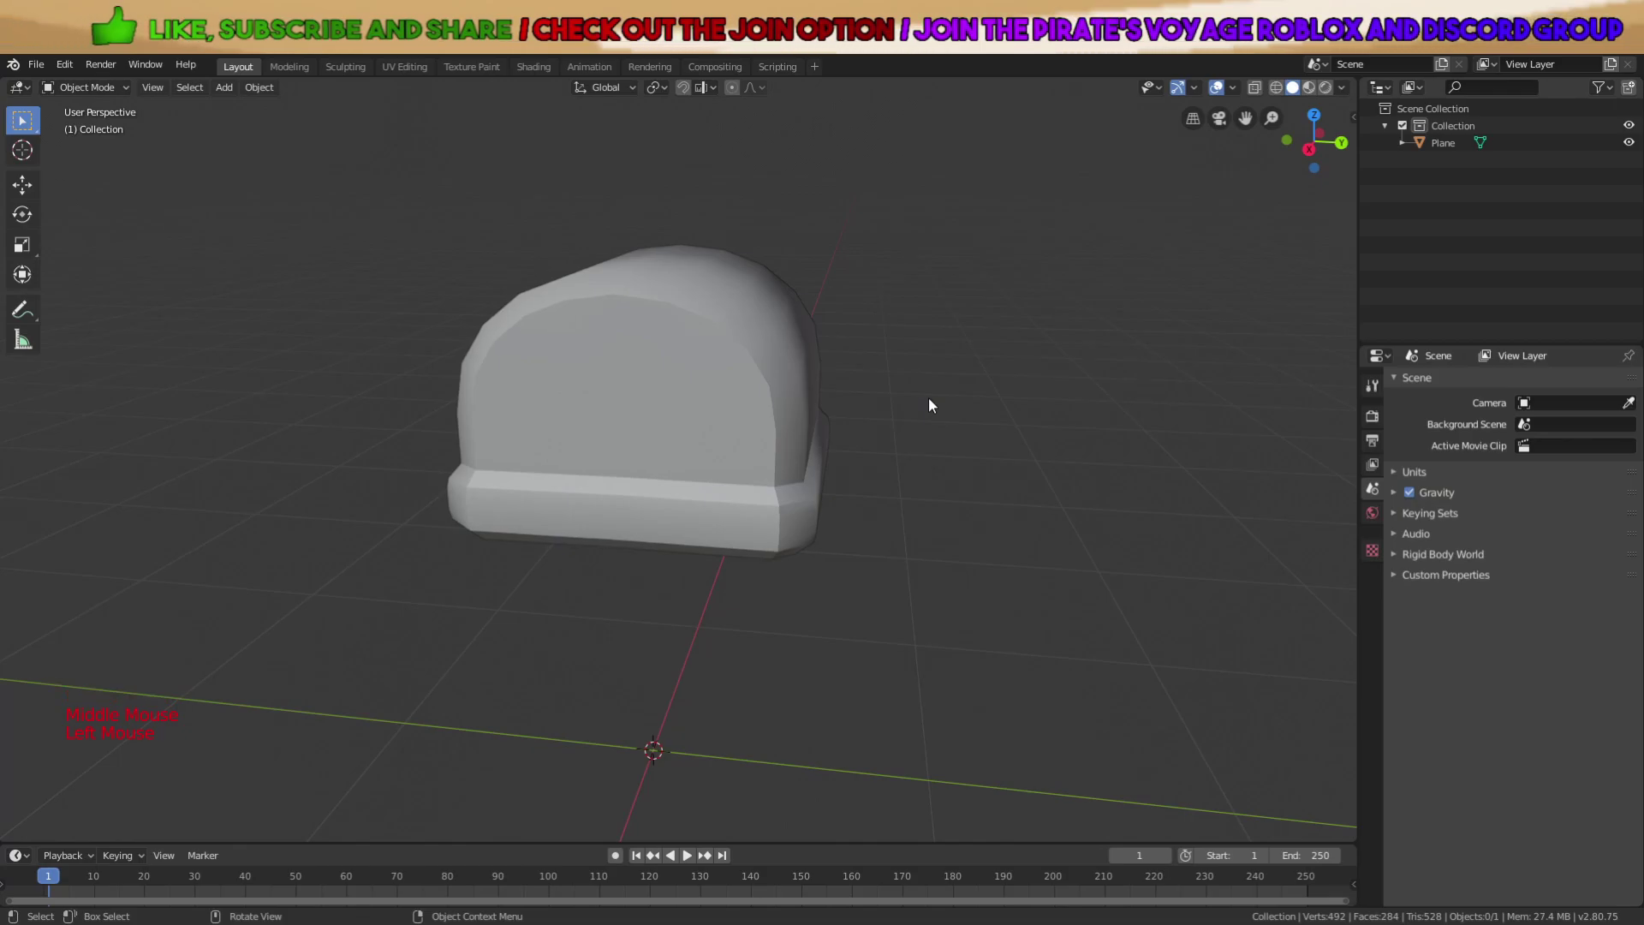
scroll(937, 429, "up", 3)
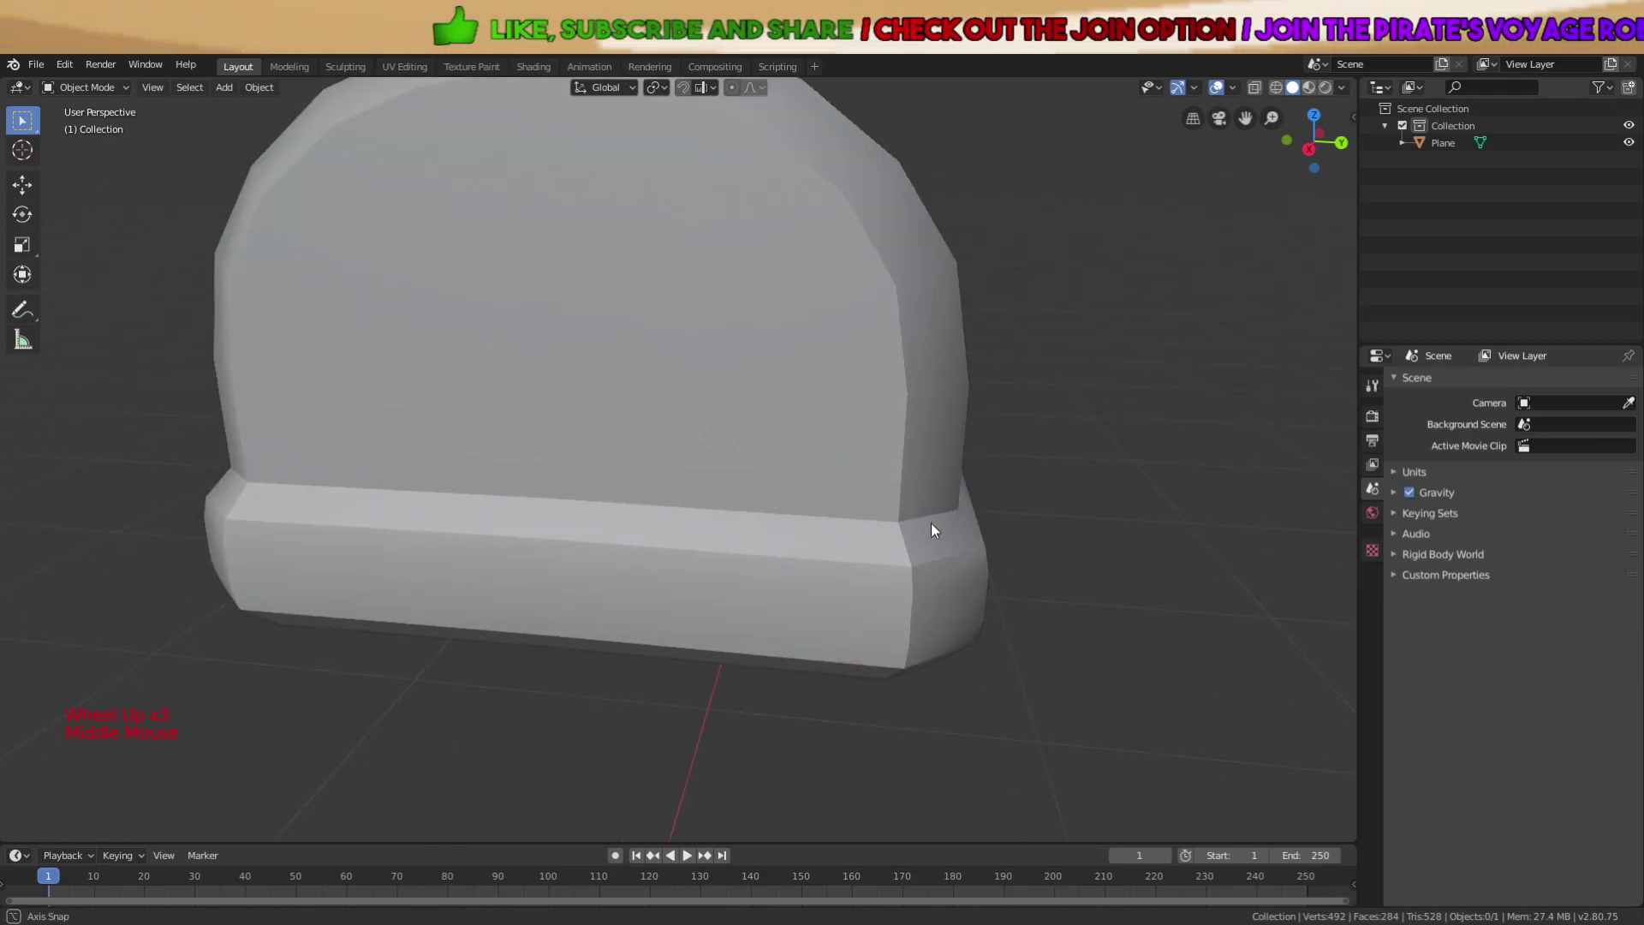
middle_click_drag(932, 522, 968, 383)
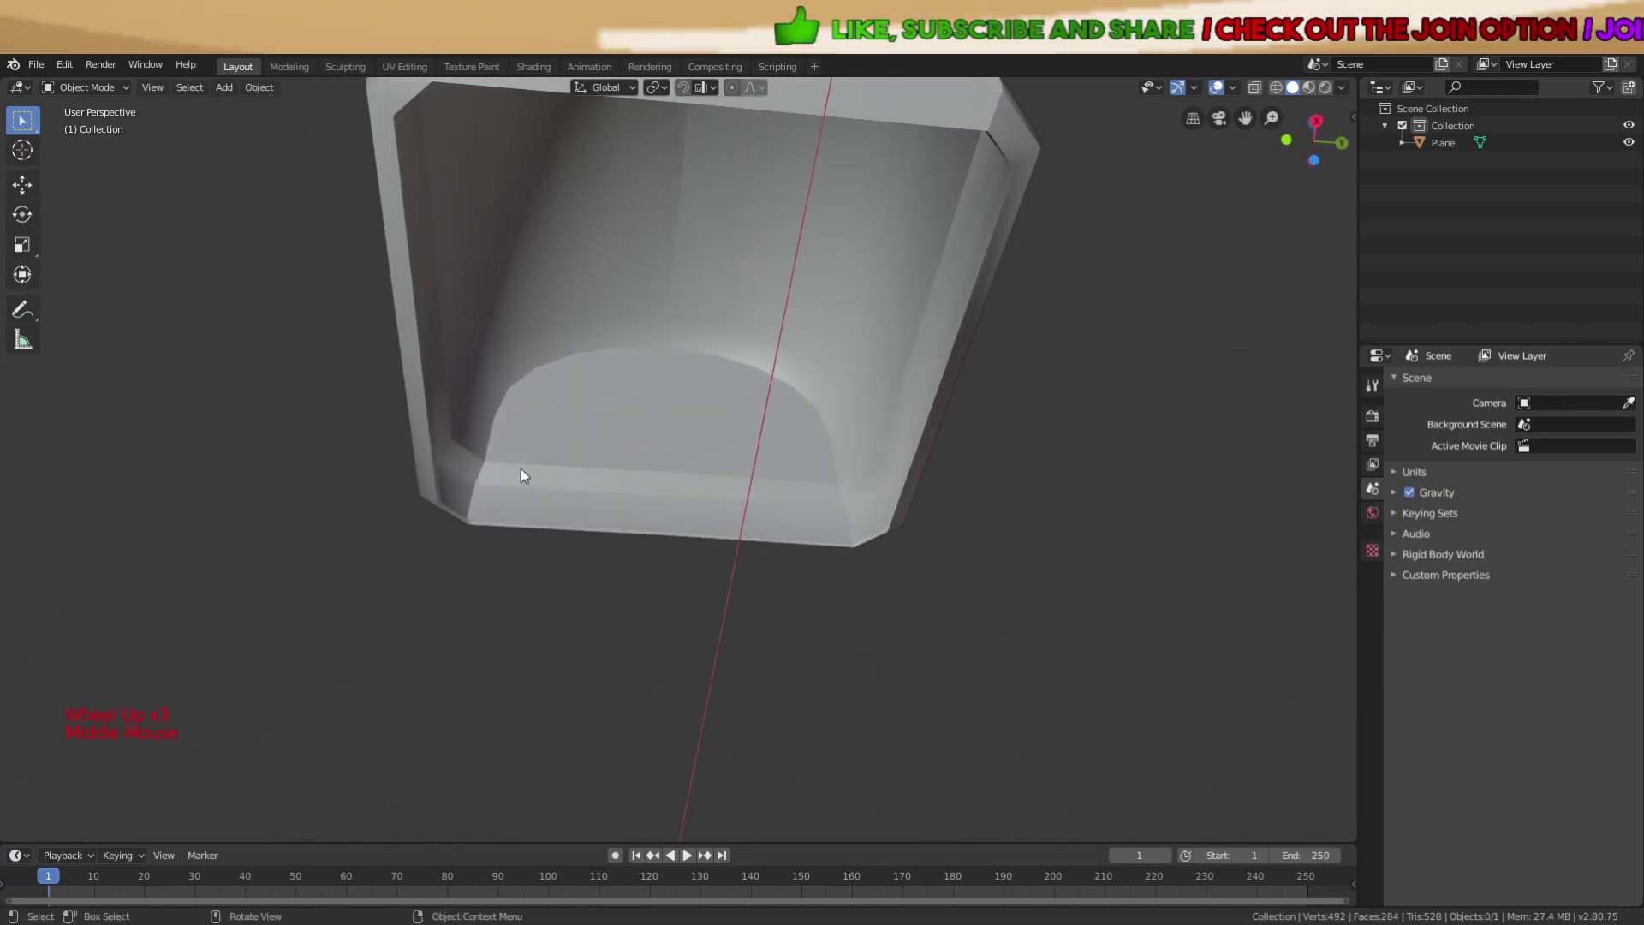
middle_click_drag(840, 319, 1066, 257)
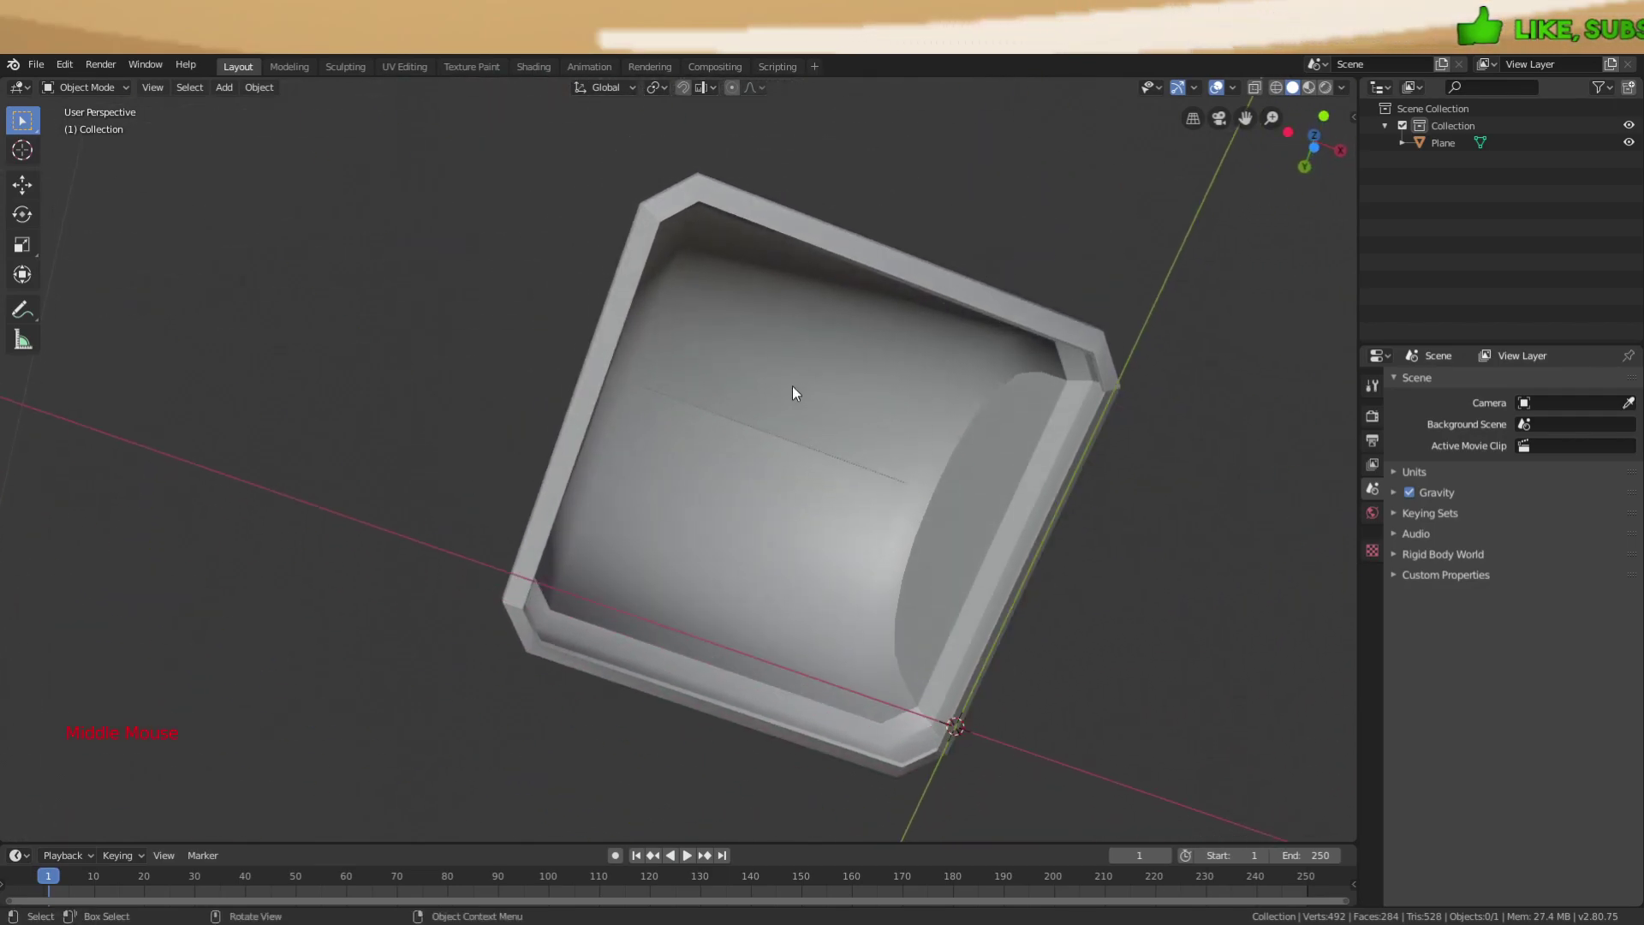
middle_click_drag(765, 454, 638, 568)
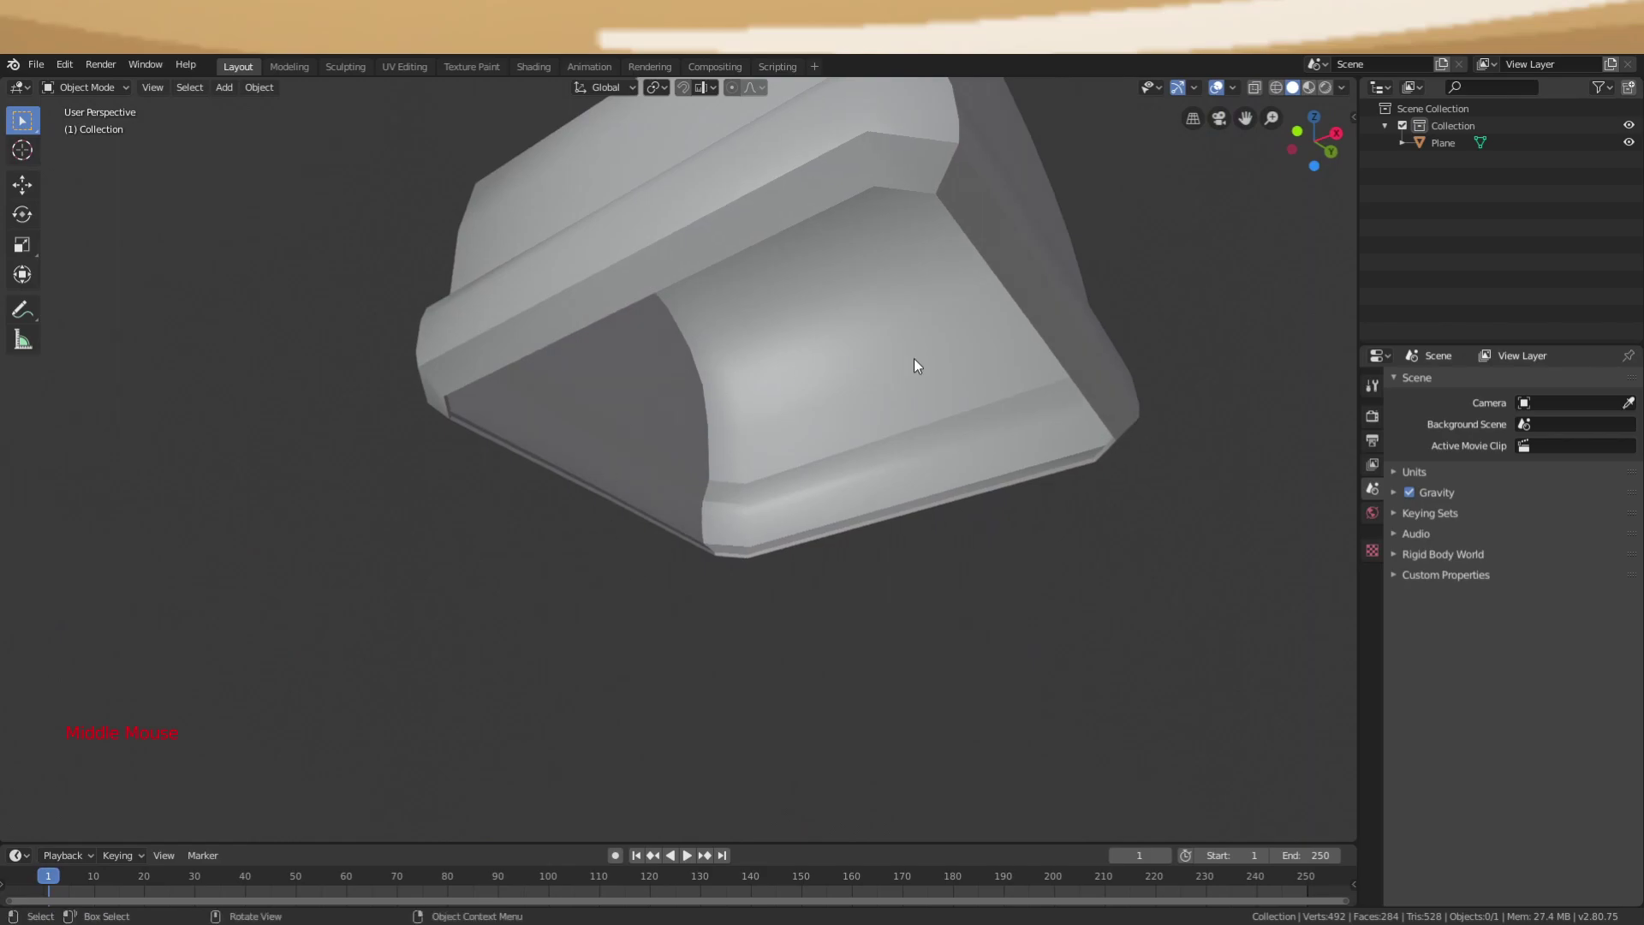
scroll(852, 410, "down", 2)
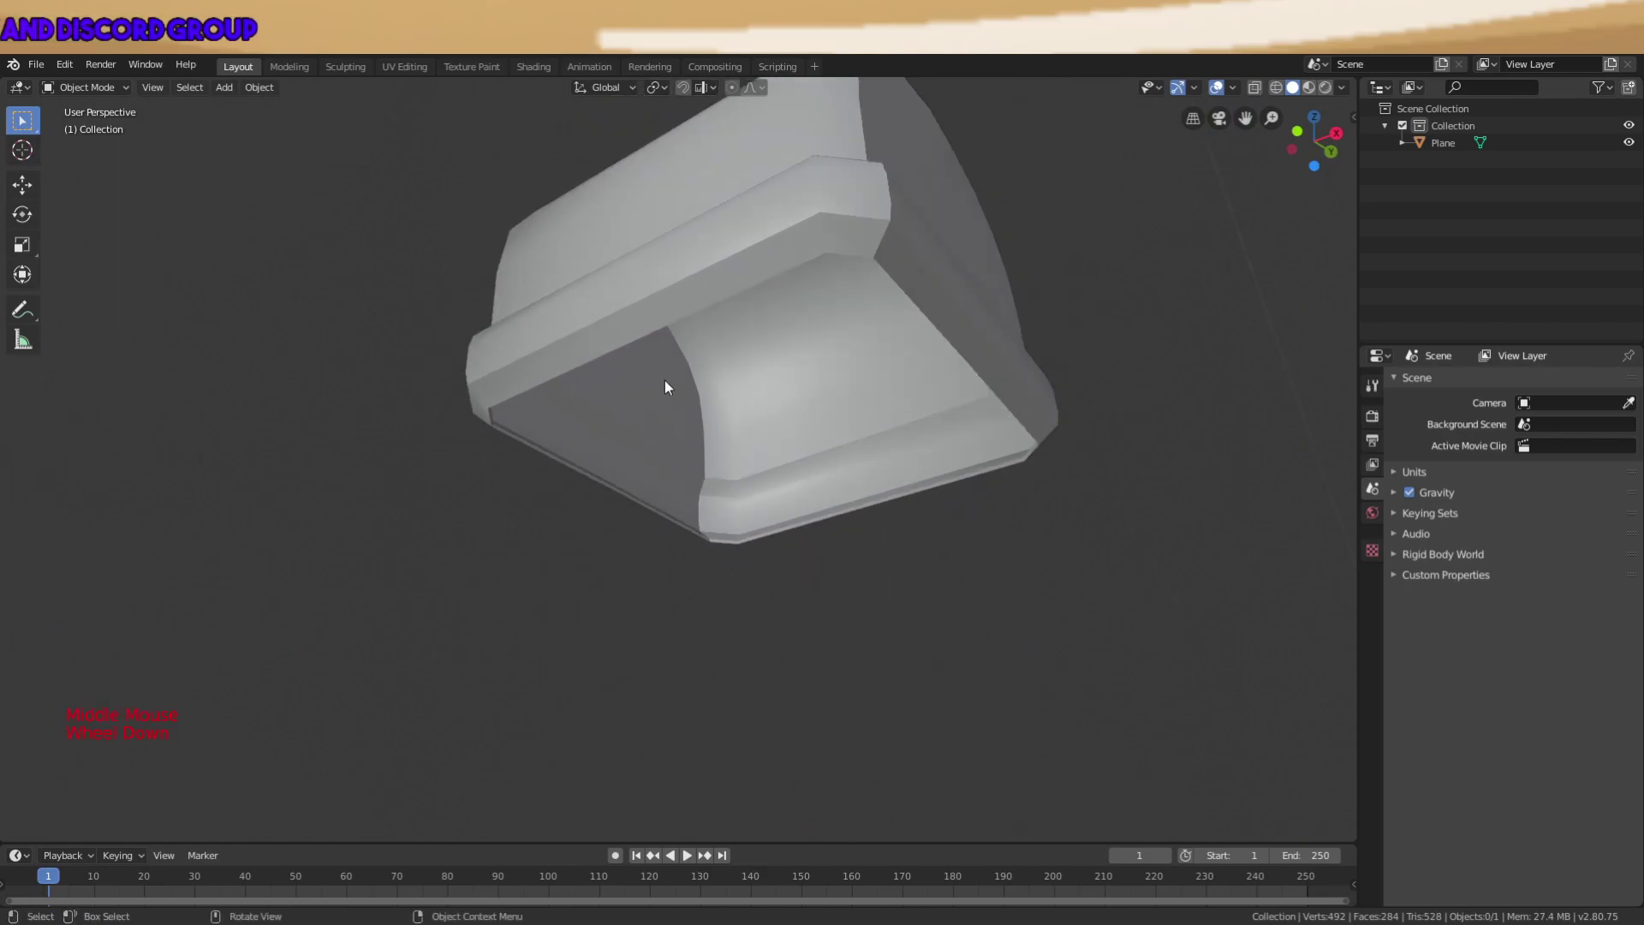
middle_click_drag(808, 380, 904, 377)
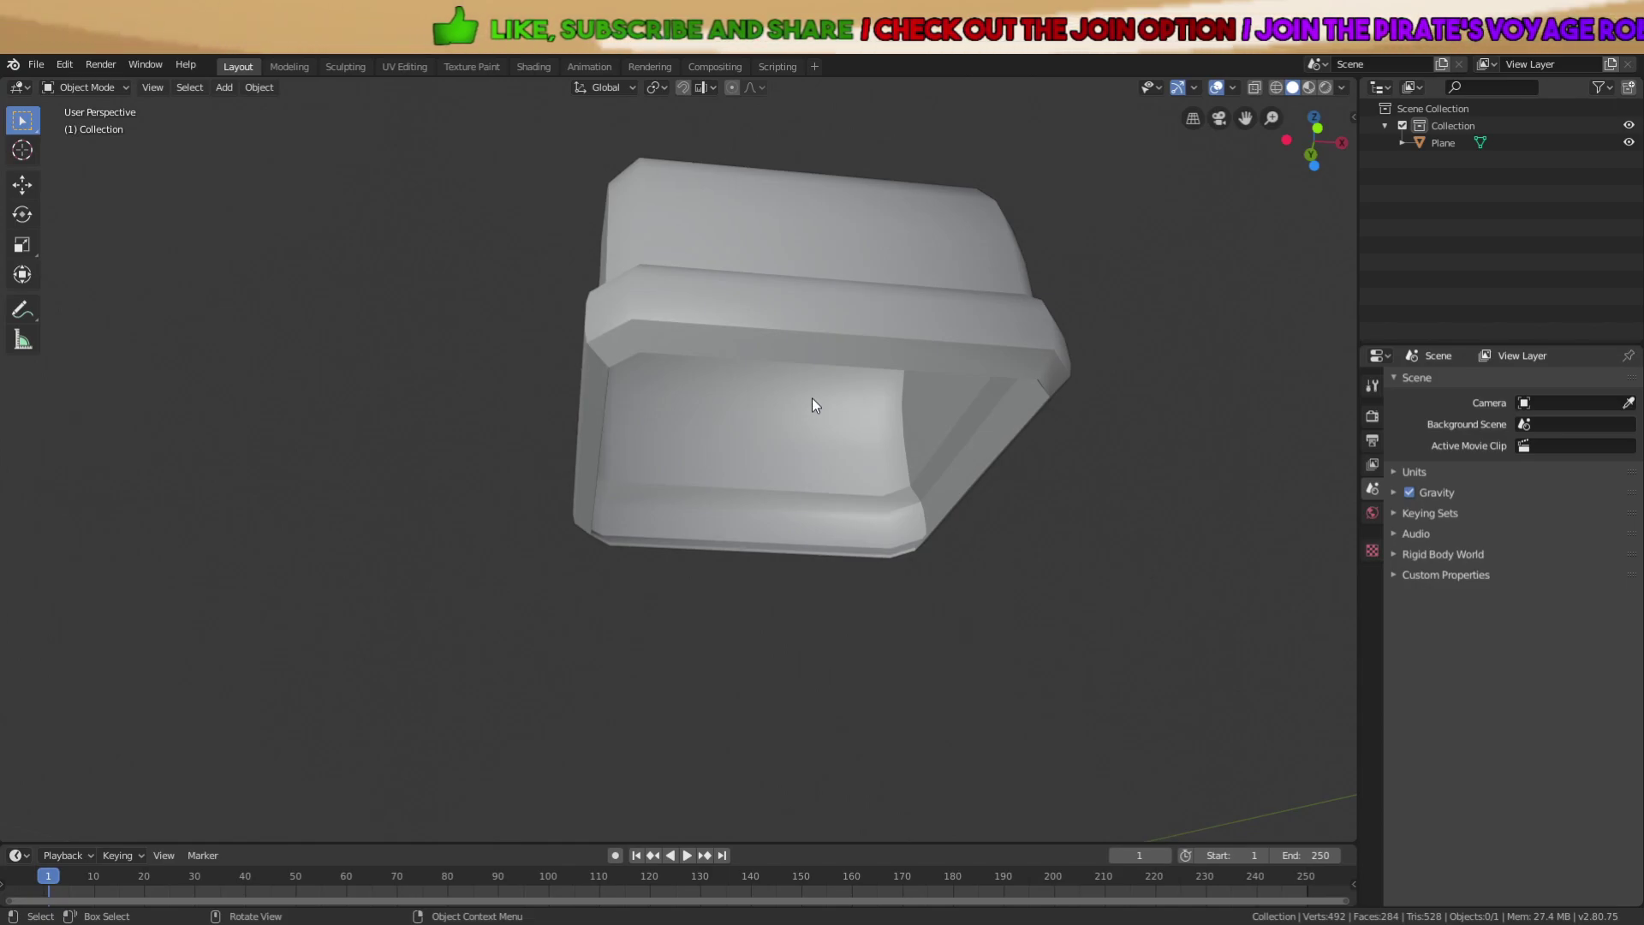
scroll(816, 426, "up", 3)
scroll(815, 425, "up", 12)
middle_click_drag(675, 470, 565, 543)
scroll(566, 543, "down", 13)
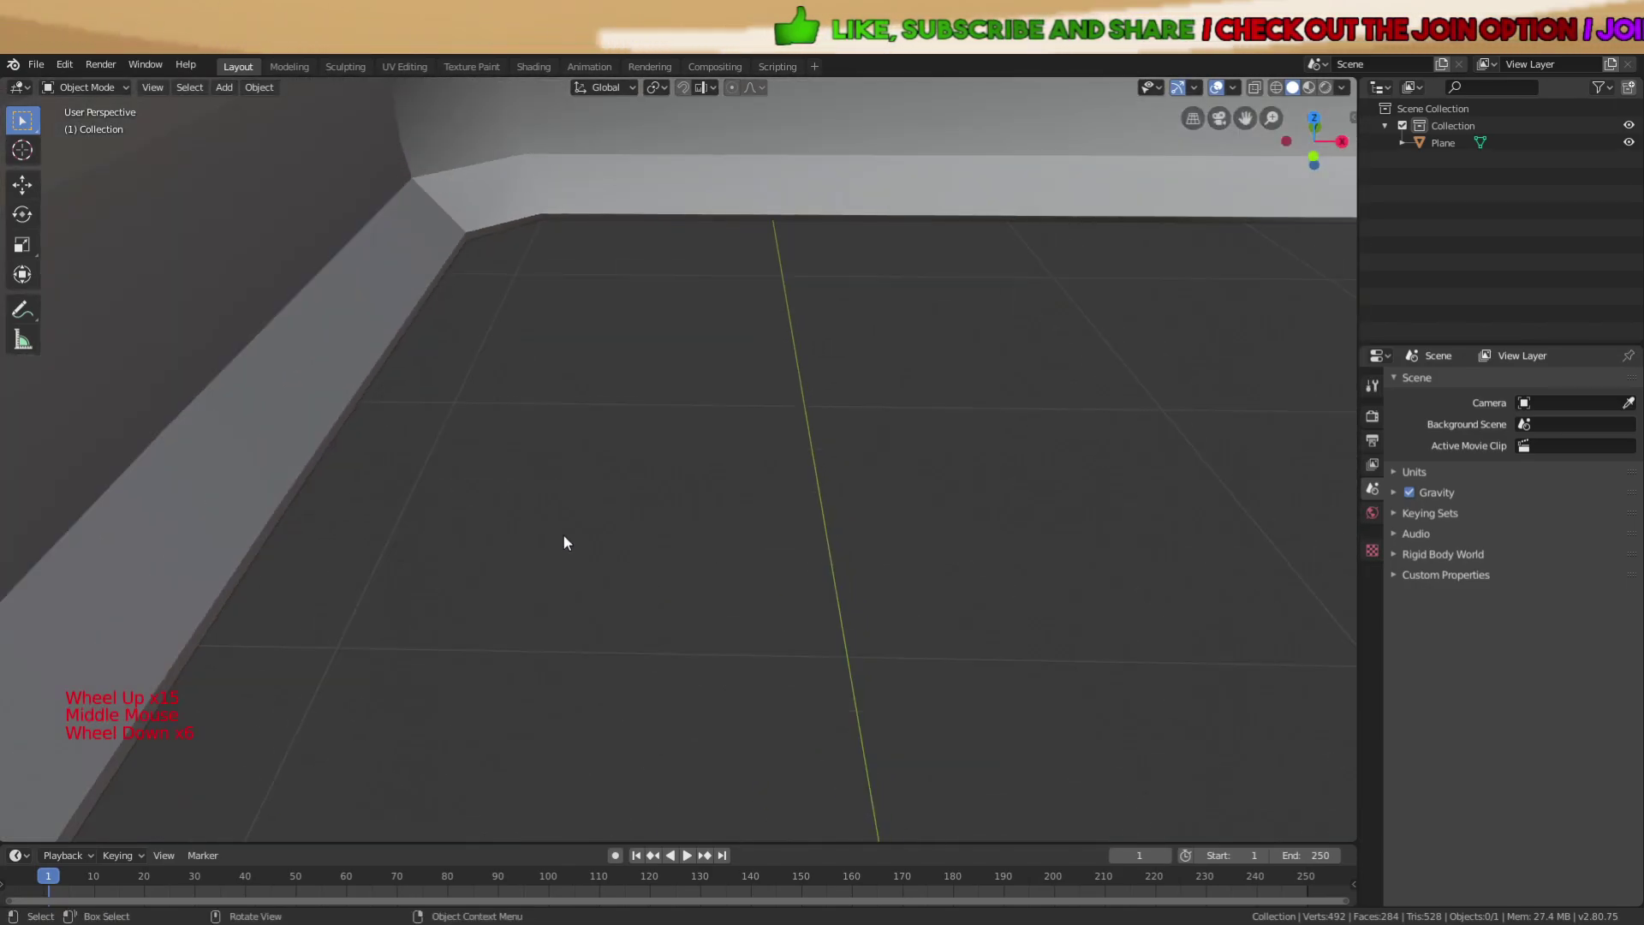
scroll(550, 443, "up", 5)
middle_click_drag(574, 440, 690, 392)
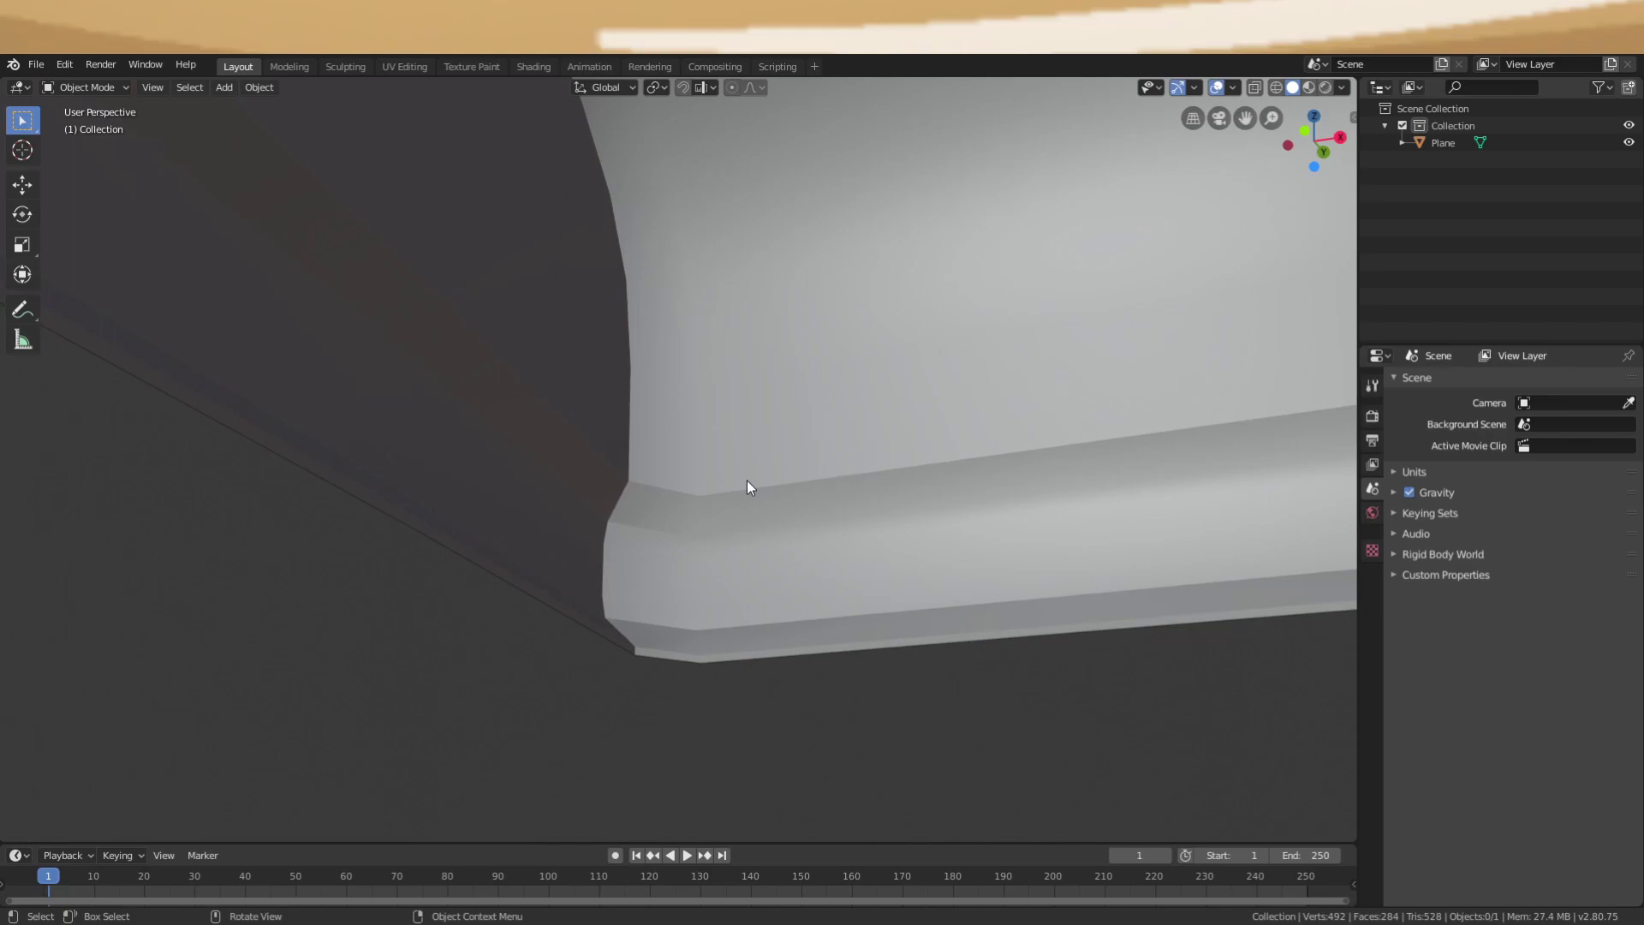
middle_click_drag(586, 505, 749, 540)
scroll(749, 540, "down", 13)
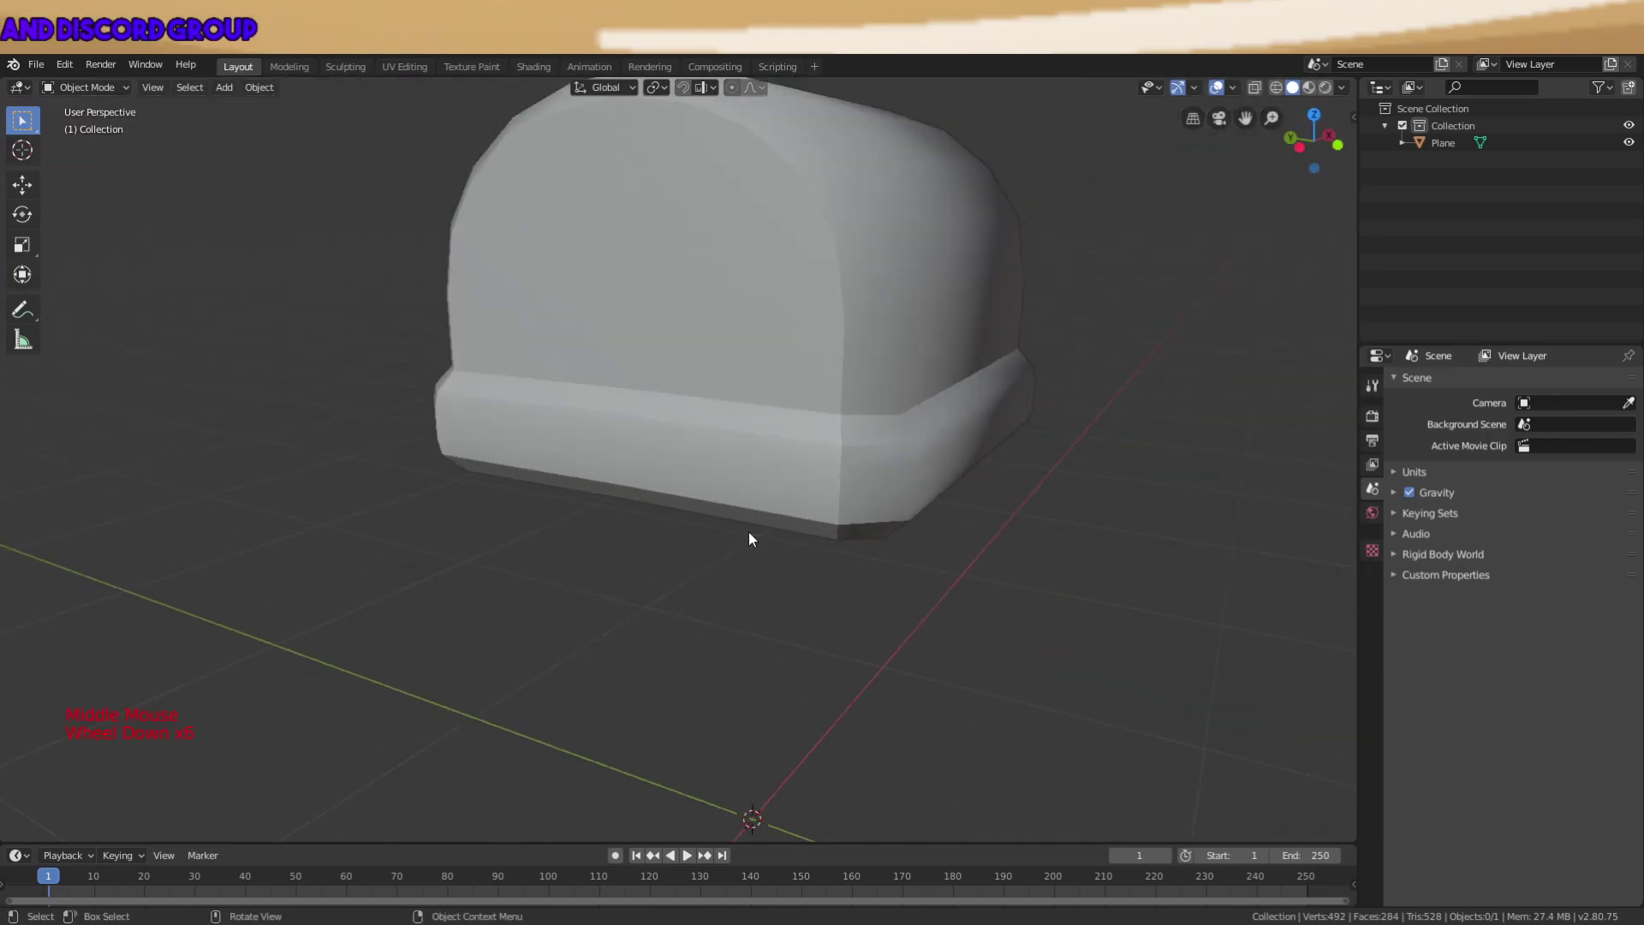
middle_click_drag(853, 401, 797, 384)
Select the cuffed shell and bring up the export options.
left_click(790, 387)
left_click(999, 376)
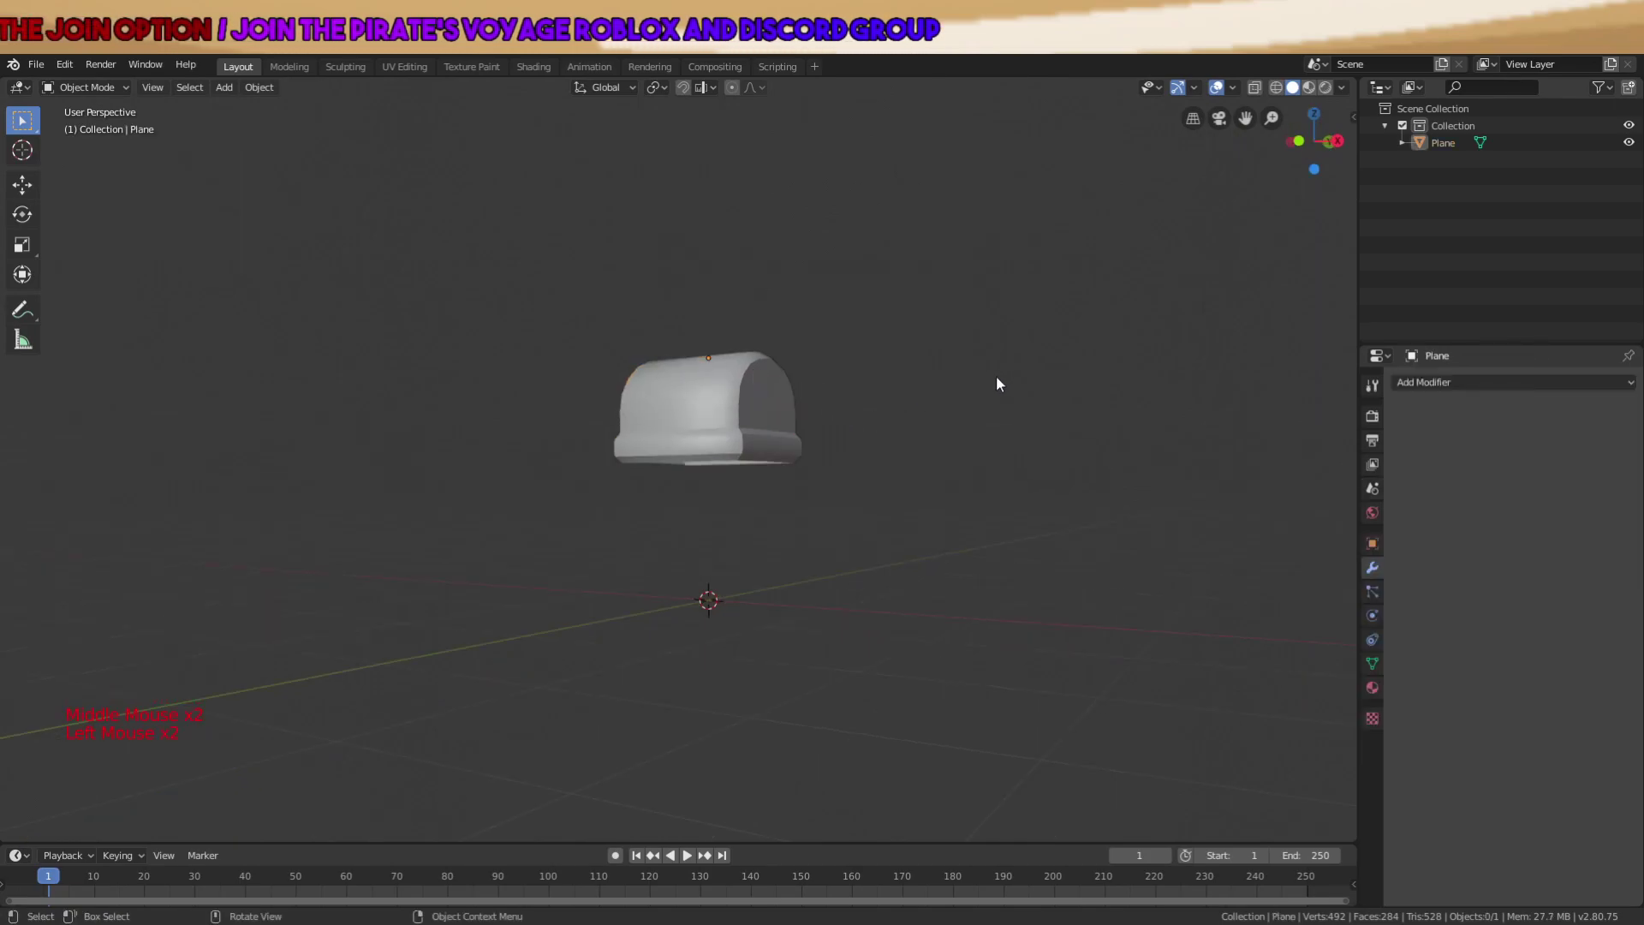
scroll(999, 377, "up", 3)
left_click(748, 418)
left_click(35, 64)
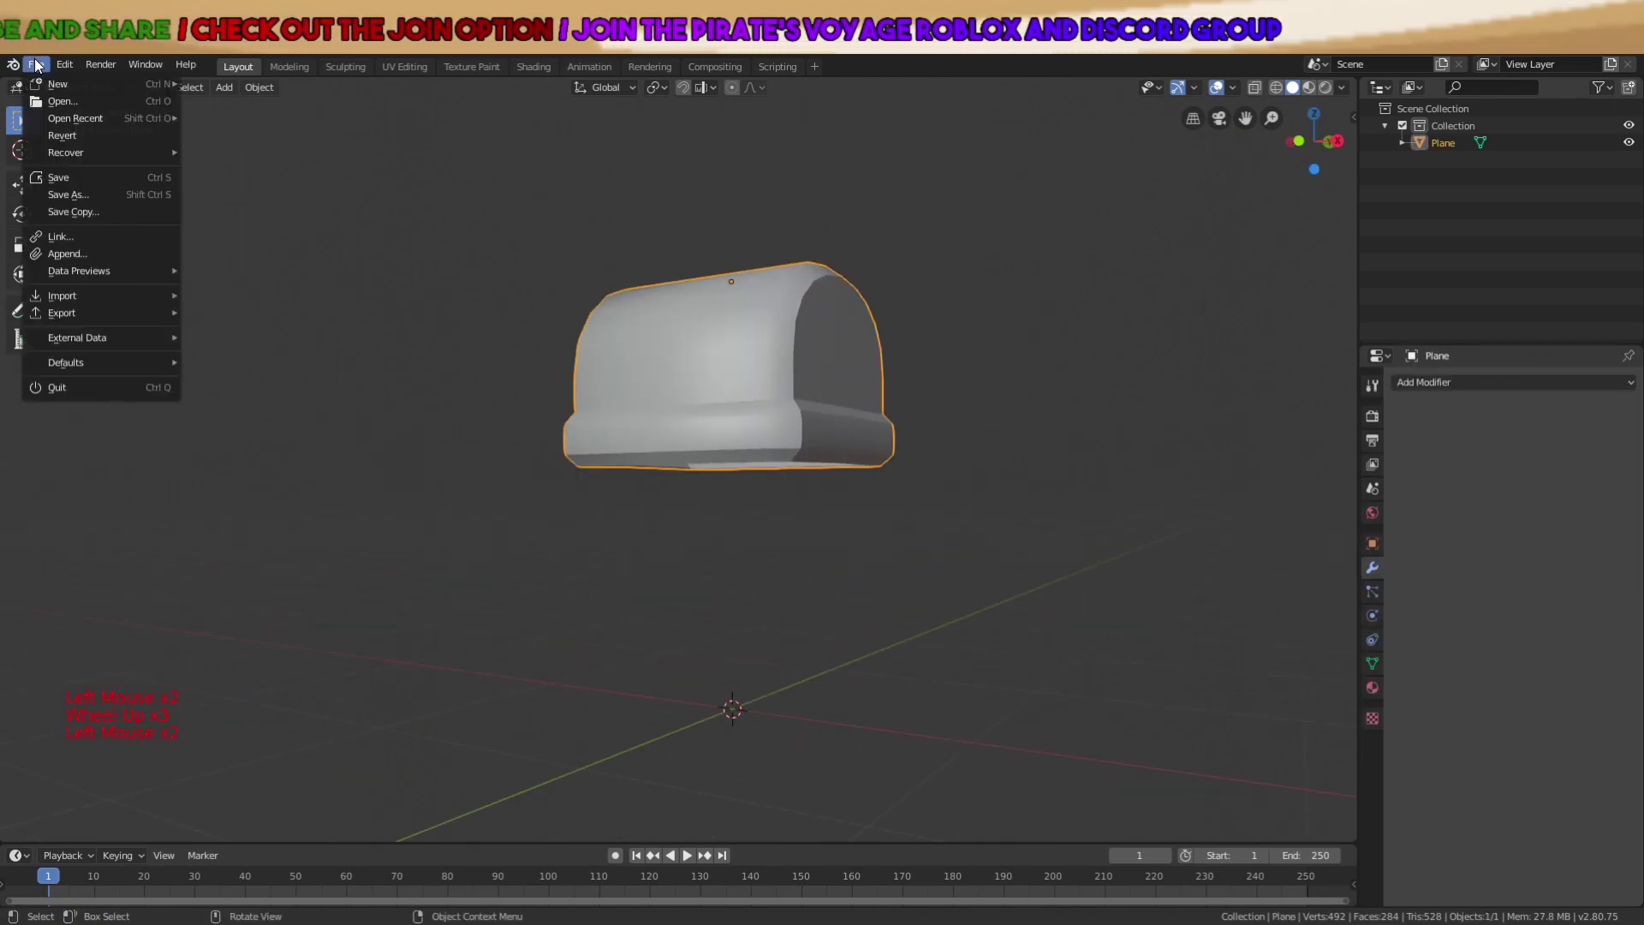
mouse_move(142, 312)
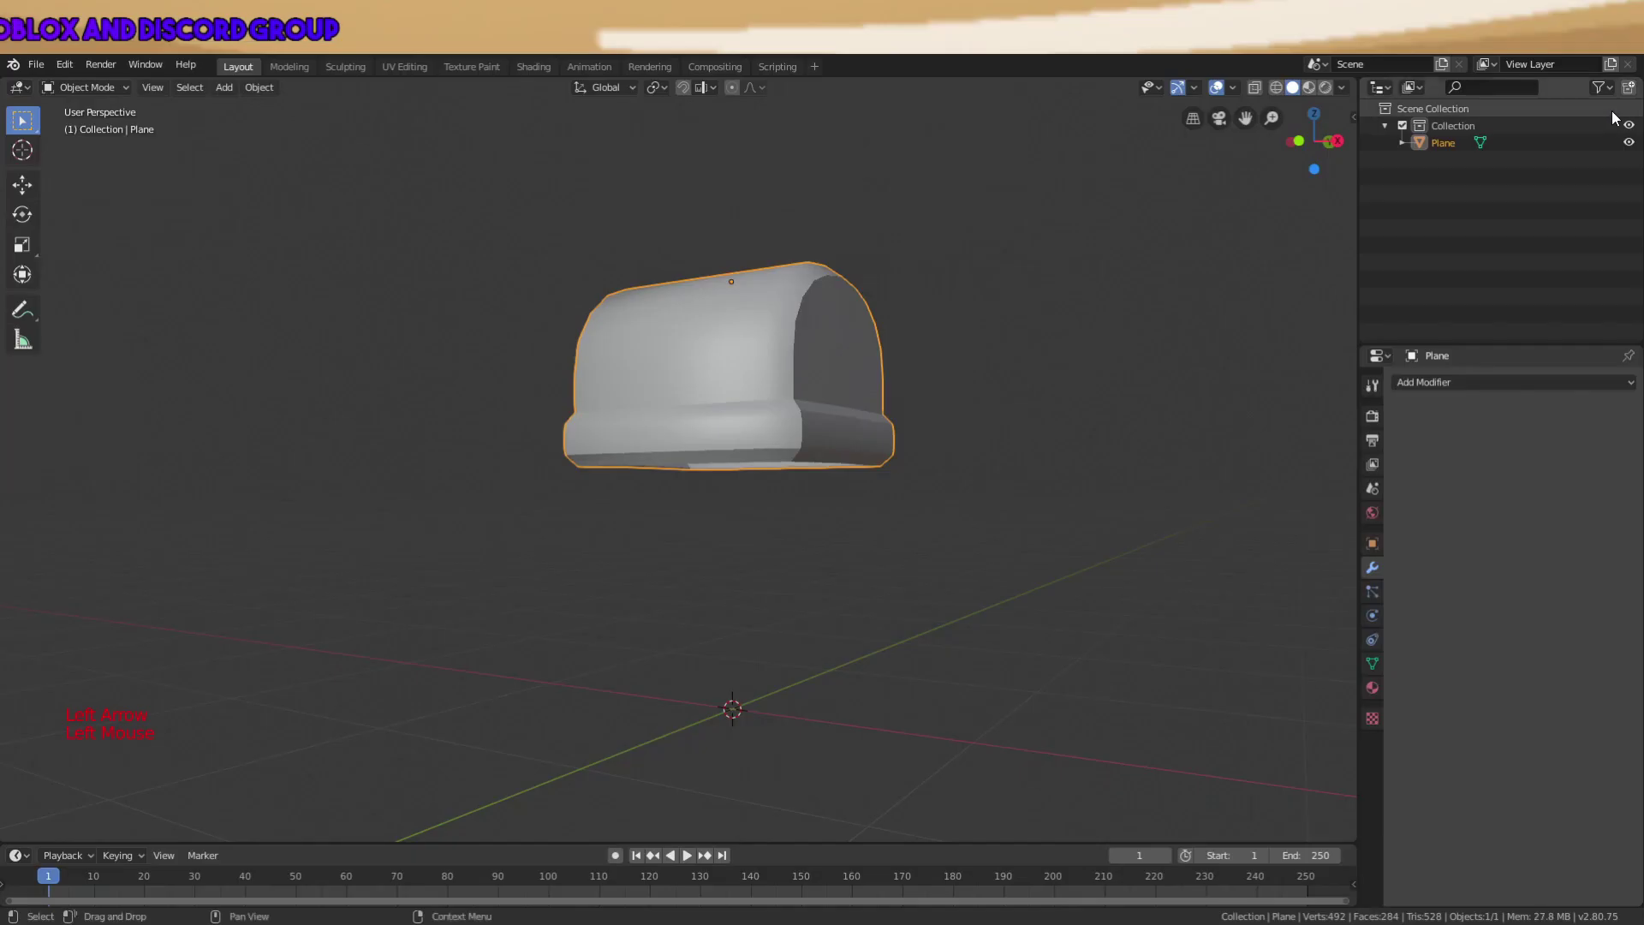
scroll(957, 511, "down", 2)
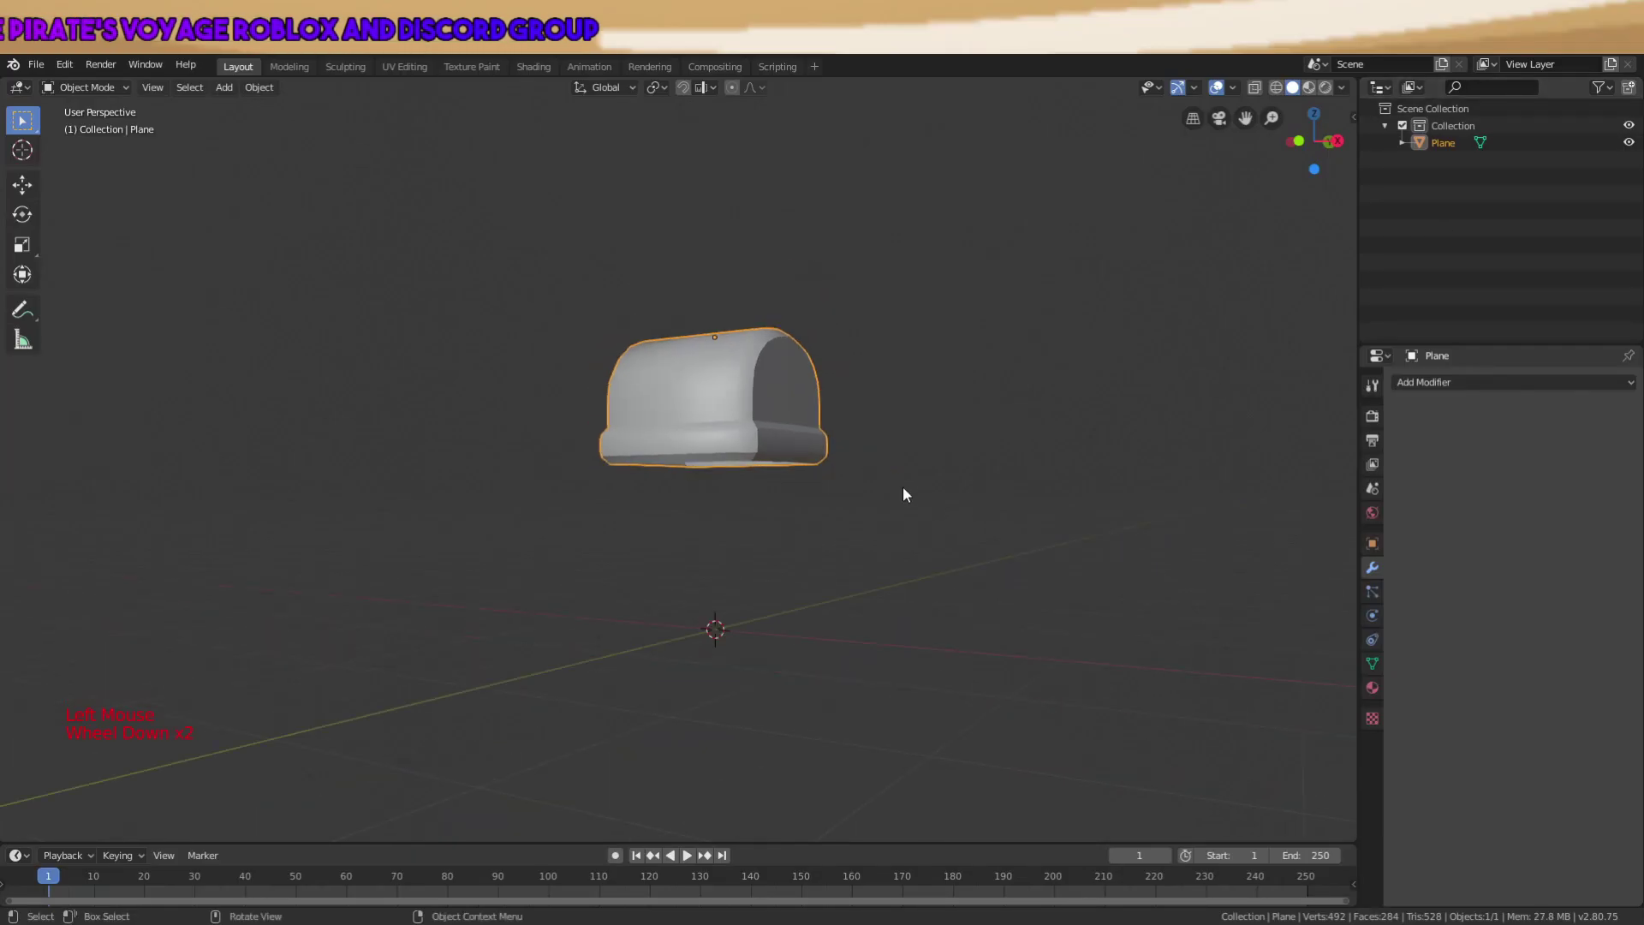
Undo the shell edits back to the flat-shaded mesh with the square-edged cuff and live Mirror modifier.
key("ctrl+z")
key("ctrl+z")
key("ctrl+z")
key("ctrl+z")
key("ctrl+z")
key("ctrl+z")
key("ctrl+z")
key("ctrl+z")
key("ctrl+z")
key("ctrl+z")
key("ctrl+z")
key("ctrl+z")
key("ctrl+z")
key("ctrl+z")
key("ctrl+z")
key("ctrl+z")
key("ctrl+z")
key("ctrl+z")
key("ctrl+z")
key("ctrl+z")
key("ctrl+z")
key("ctrl+z")
key("ctrl+z")
key("ctrl+z")
key("ctrl+z")
key("ctrl+z")
key("ctrl+z")
key("ctrl+z")
key("ctrl+z")
key("ctrl+z")
key("ctrl+z")
key("ctrl+z")
key("ctrl+z")
key("ctrl+z")
key("ctrl+z")
key("ctrl+z")
key("ctrl+z")
key("ctrl+z")
key("ctrl+z")
key("ctrl+z")
key("ctrl+z")
key("ctrl+z")
key("ctrl+z")
key("ctrl+z")
key("ctrl+z")
key("ctrl+z")
key("ctrl+z")
key("ctrl+z")
key("ctrl+z")
key("ctrl+z")
key("ctrl+z")
key("z")
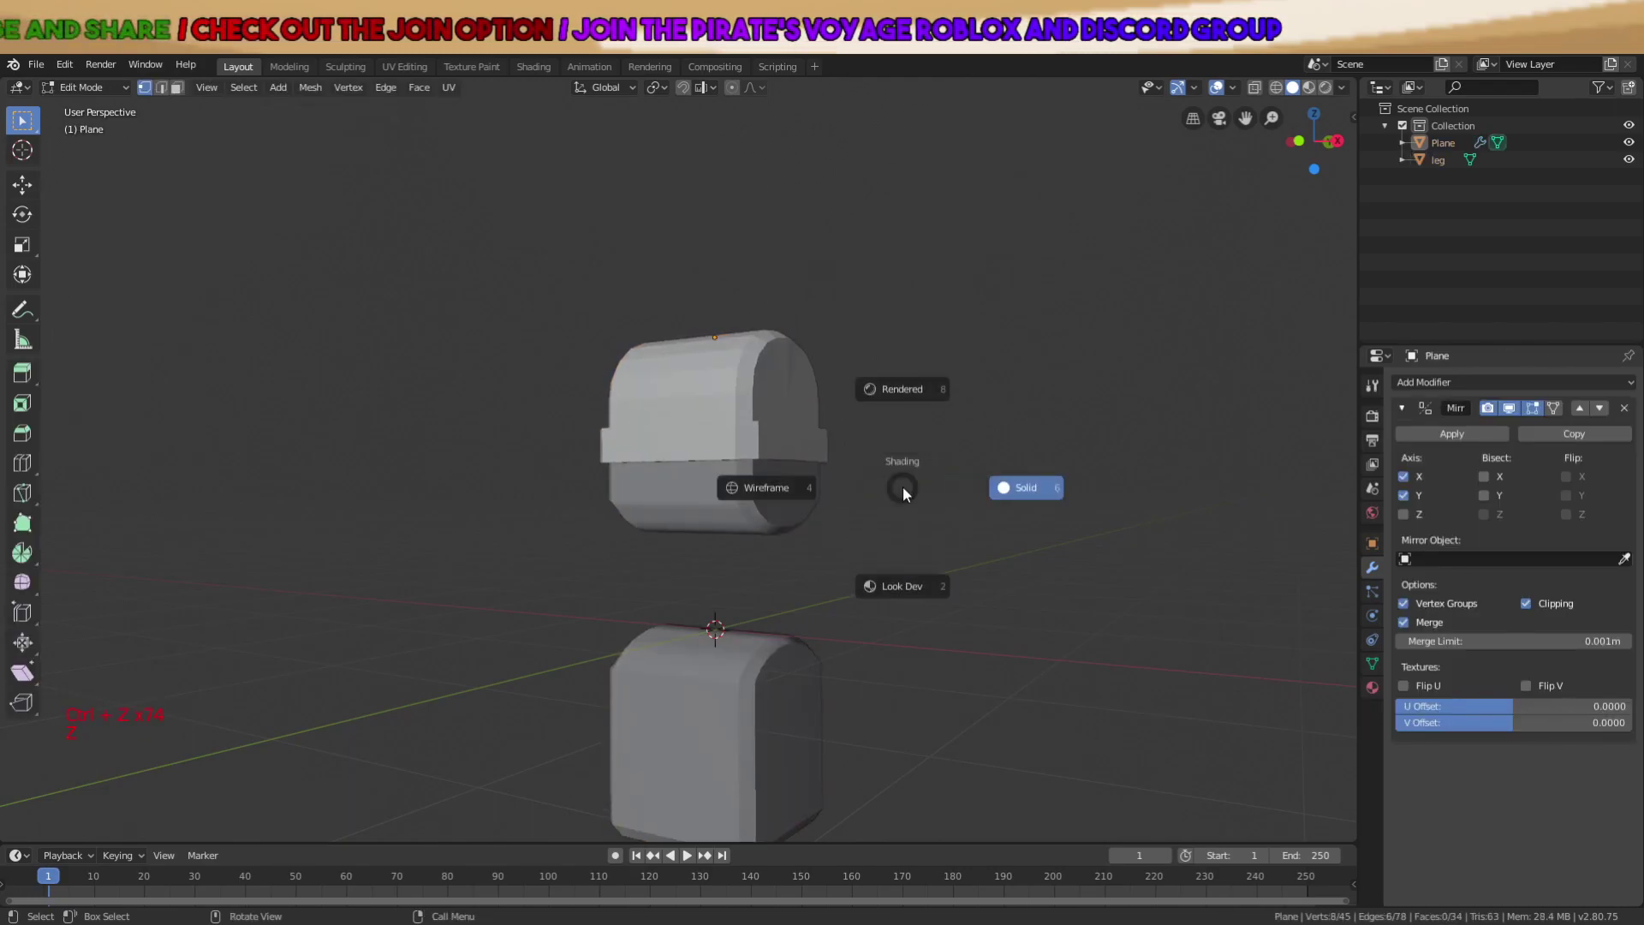
left_click(903, 485)
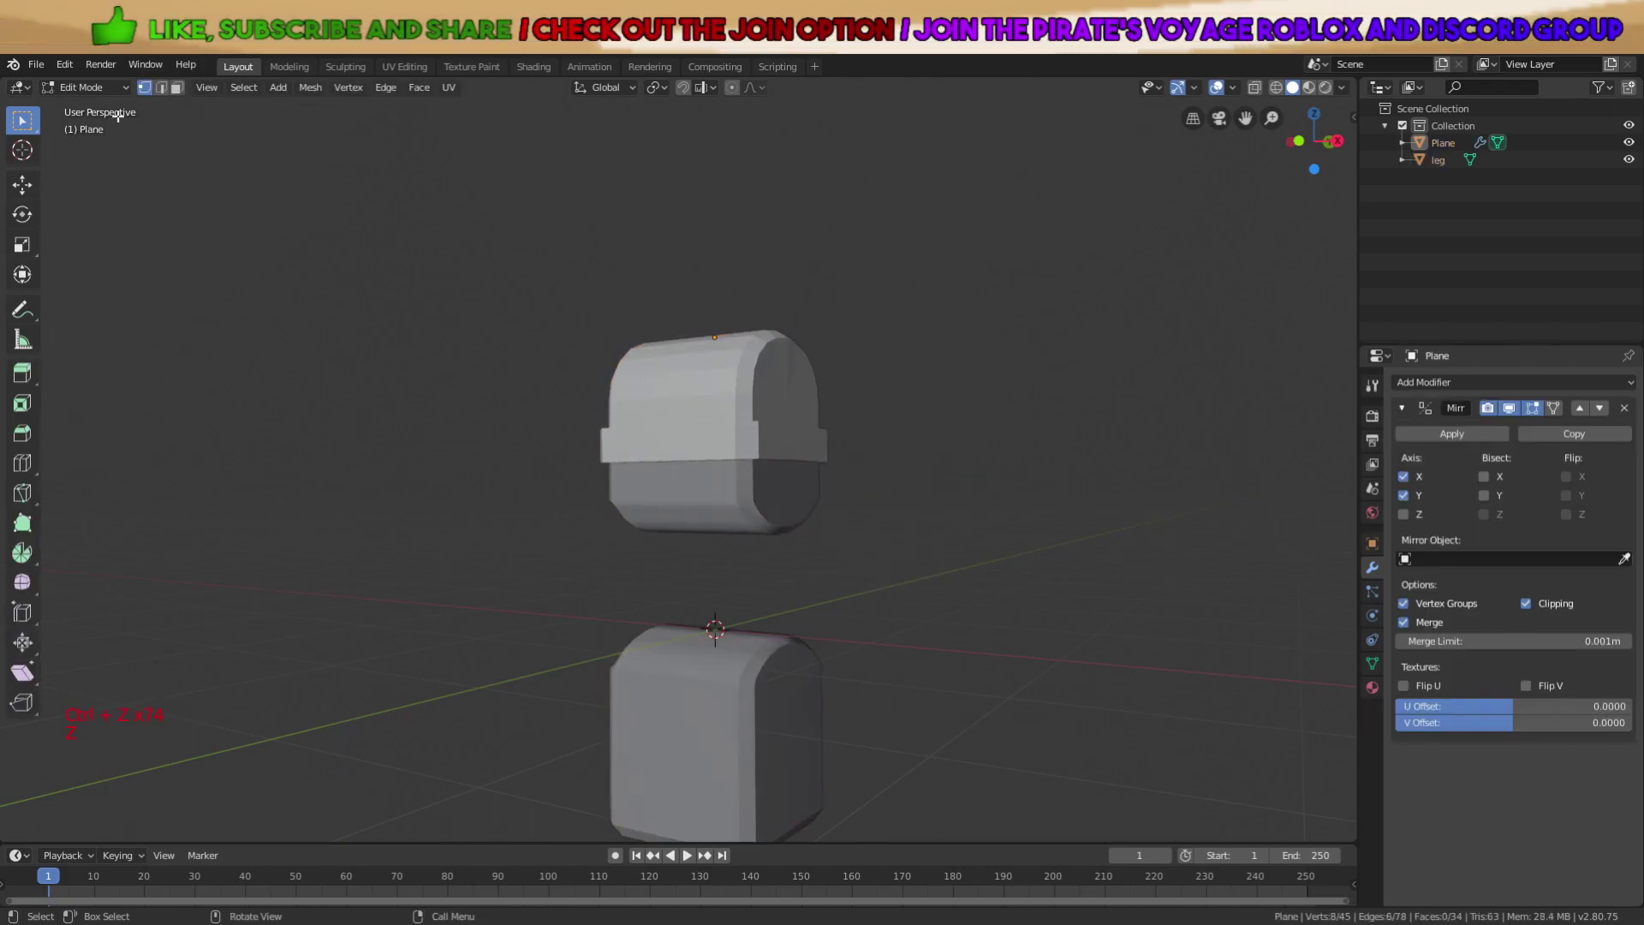
Reopen the recent file upperleg.blend and discard the unsaved changes.
left_click(38, 64)
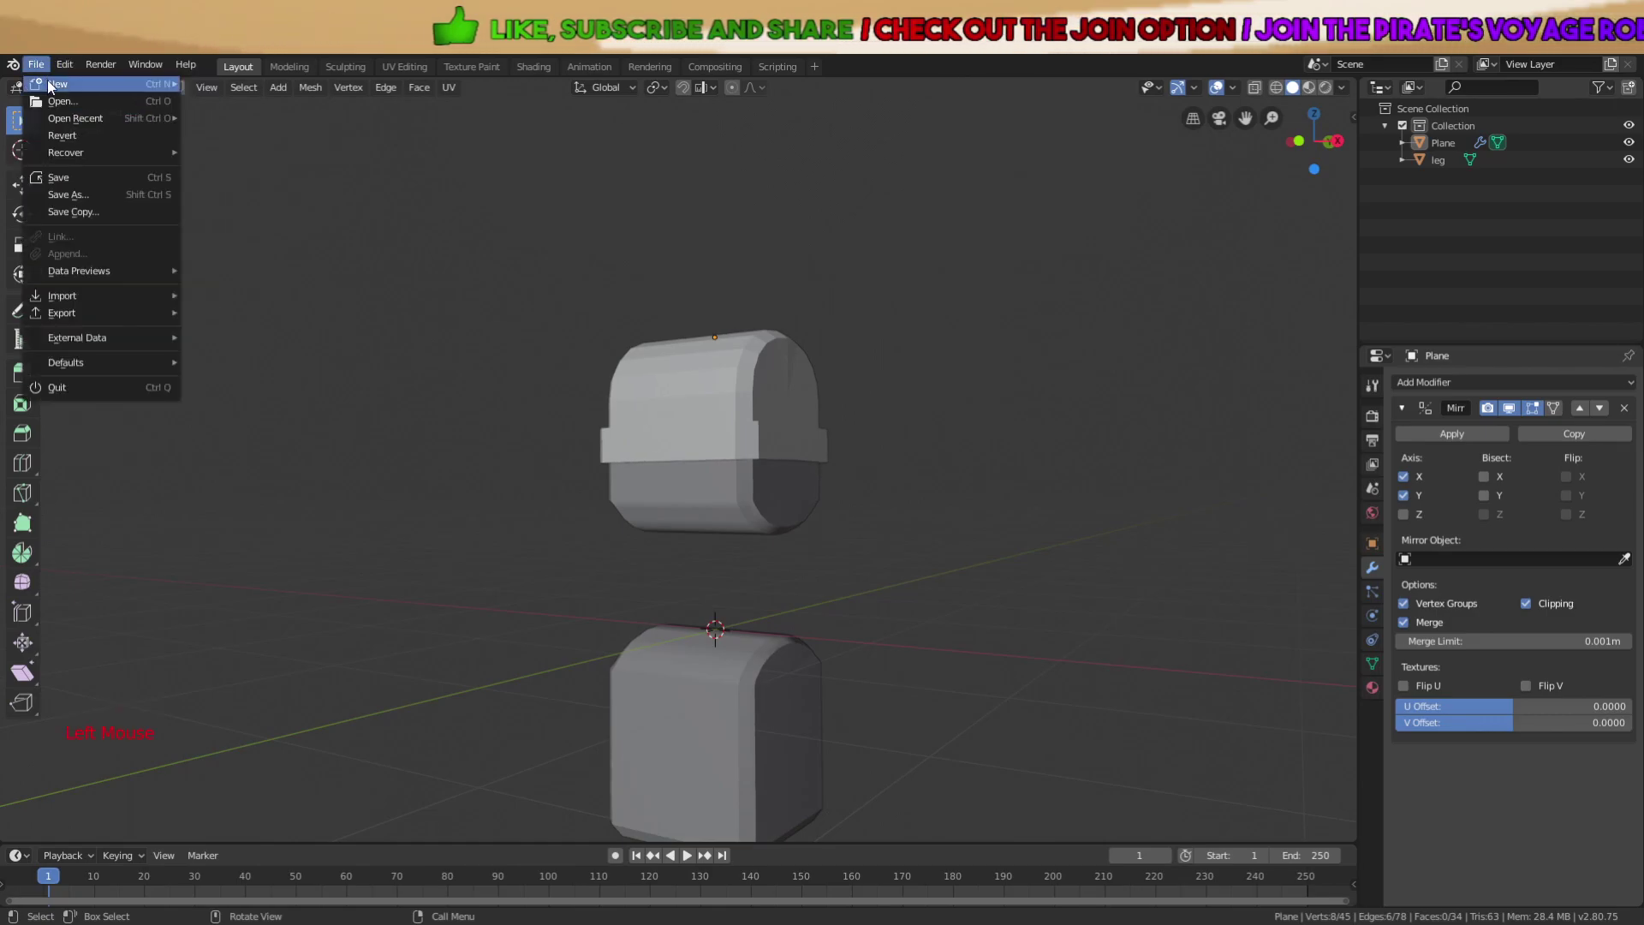
mouse_move(60, 115)
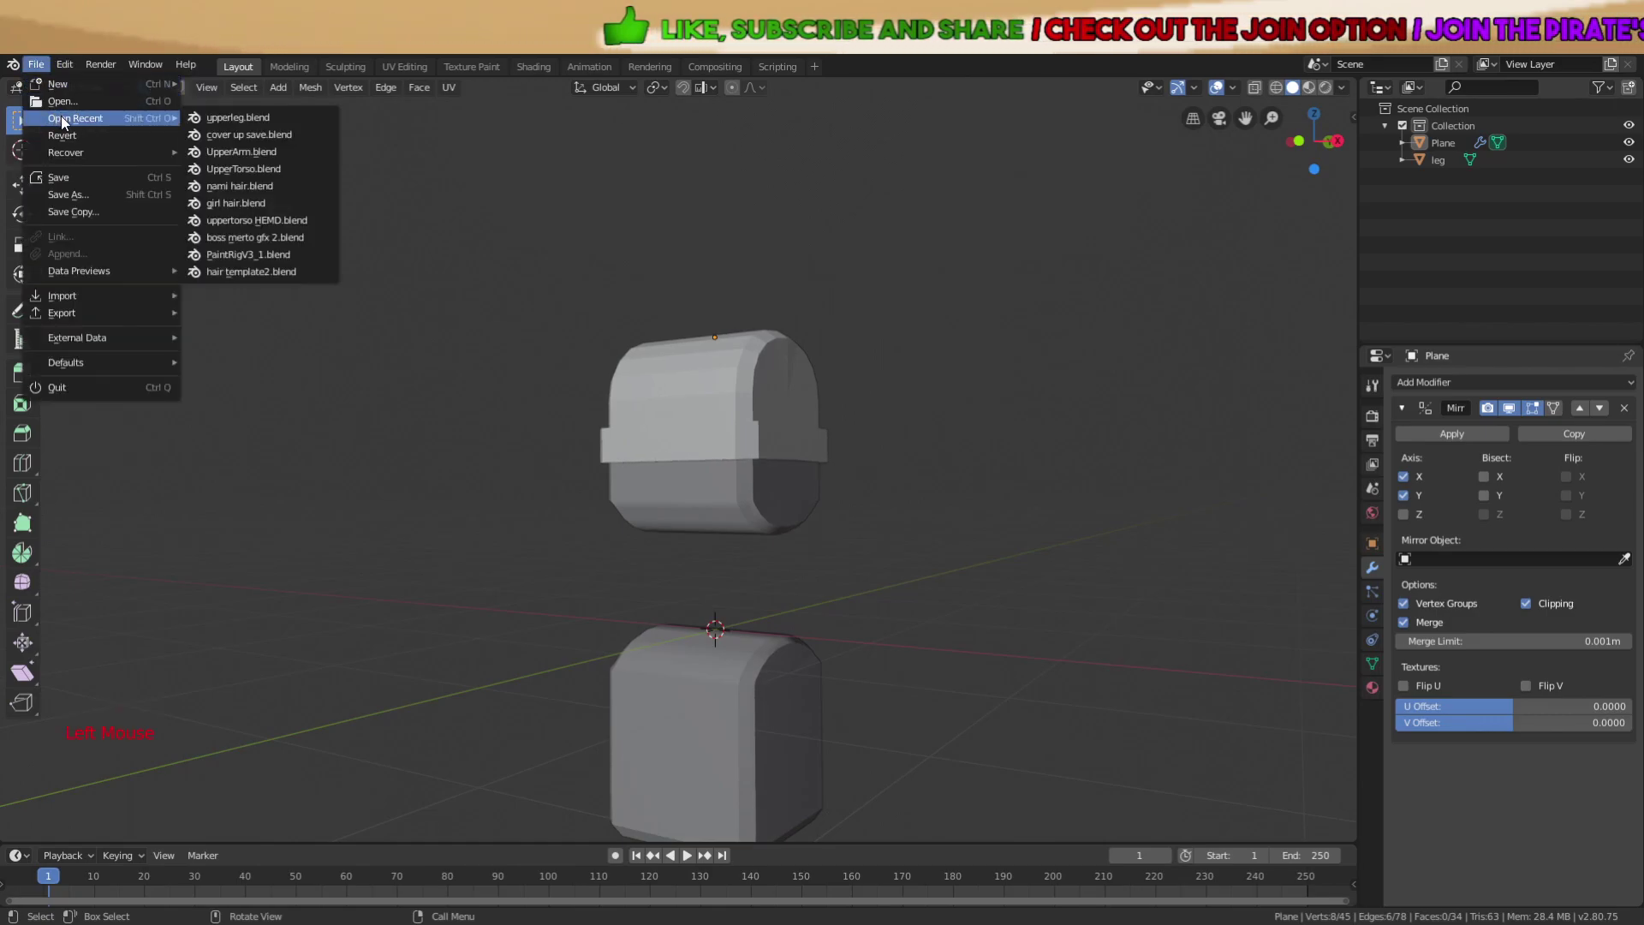
left_click(227, 120)
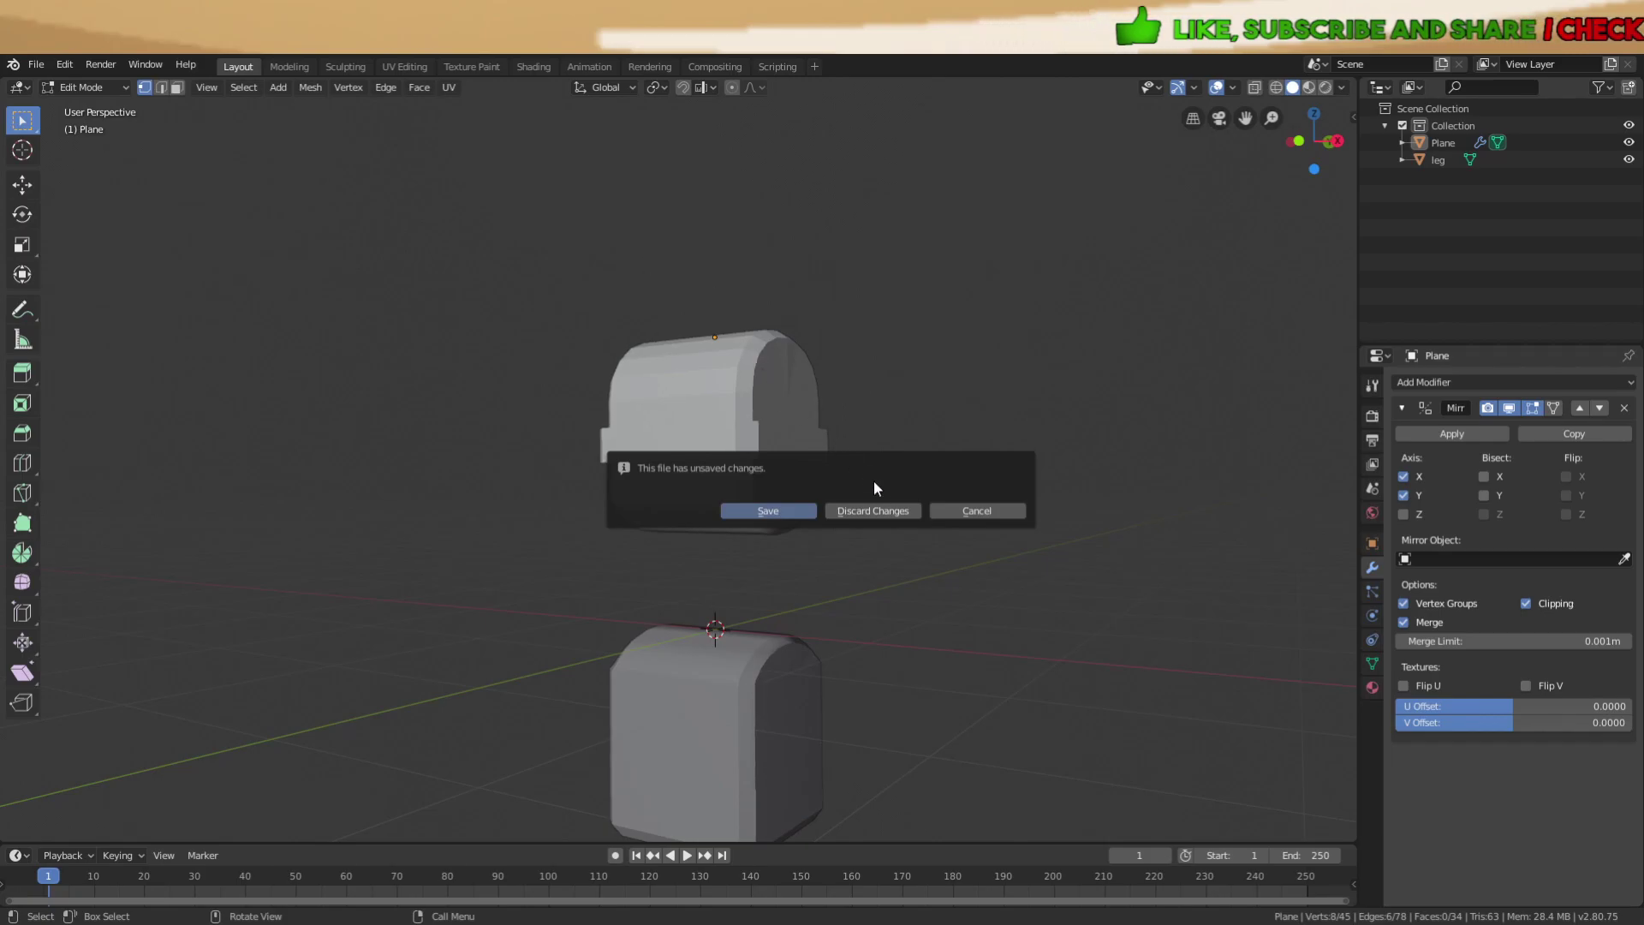
left_click(881, 511)
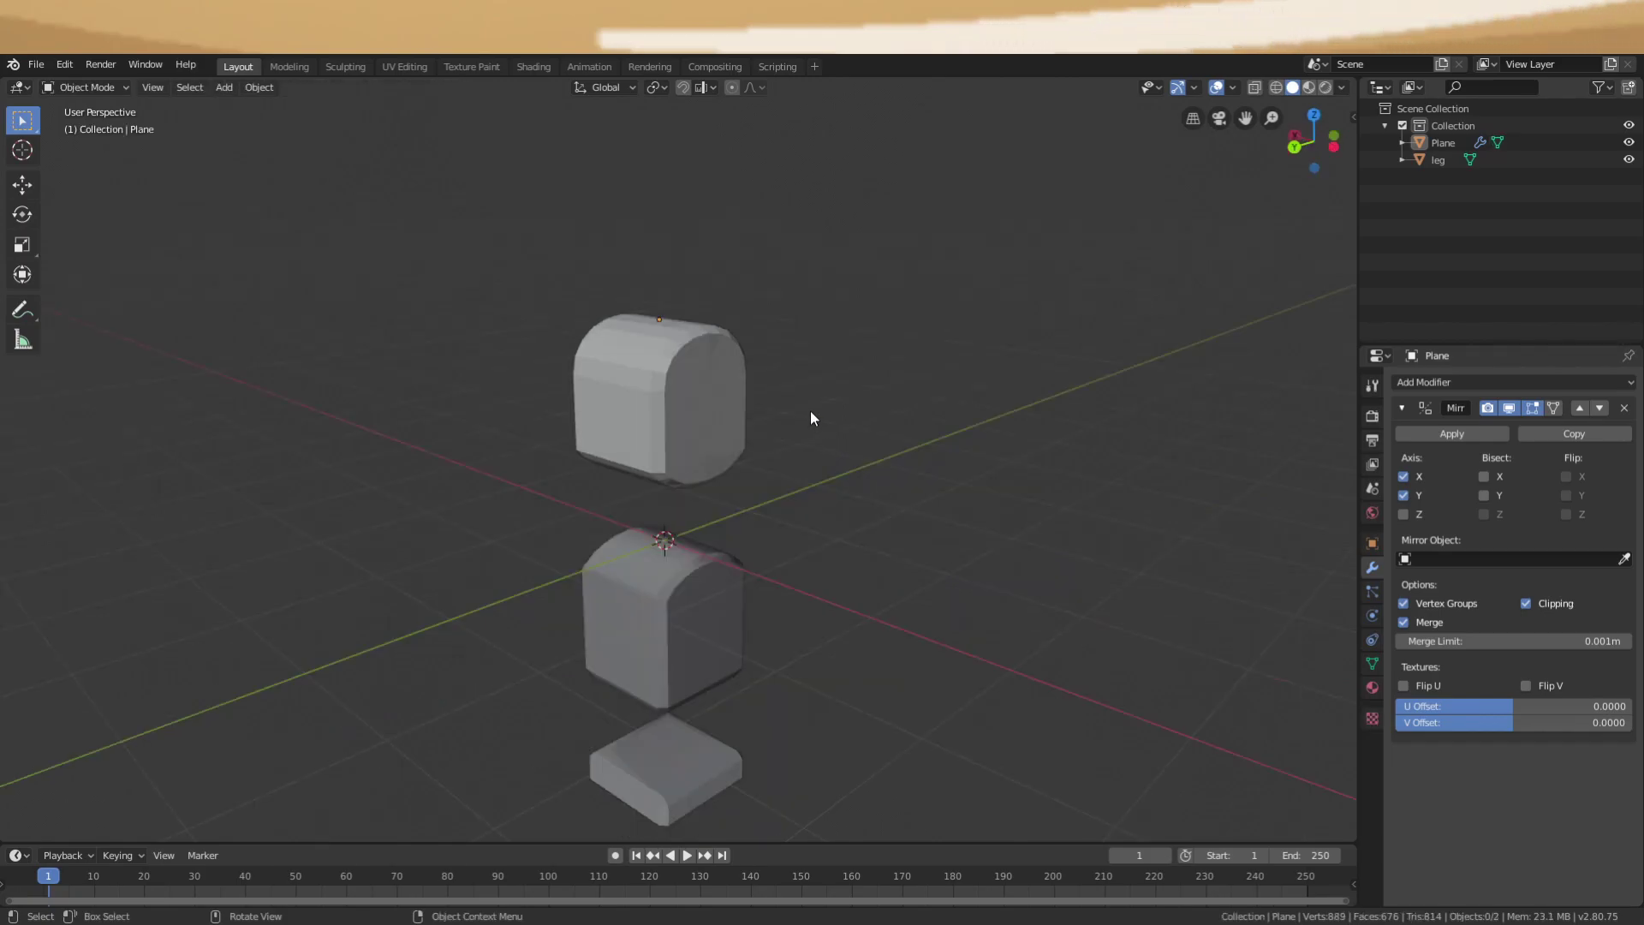
Select the mirrored upper-leg mesh and apply Shade Smooth to it.
scroll(805, 407, "up", 3)
middle_click_drag(805, 408, 766, 409)
left_click(765, 410)
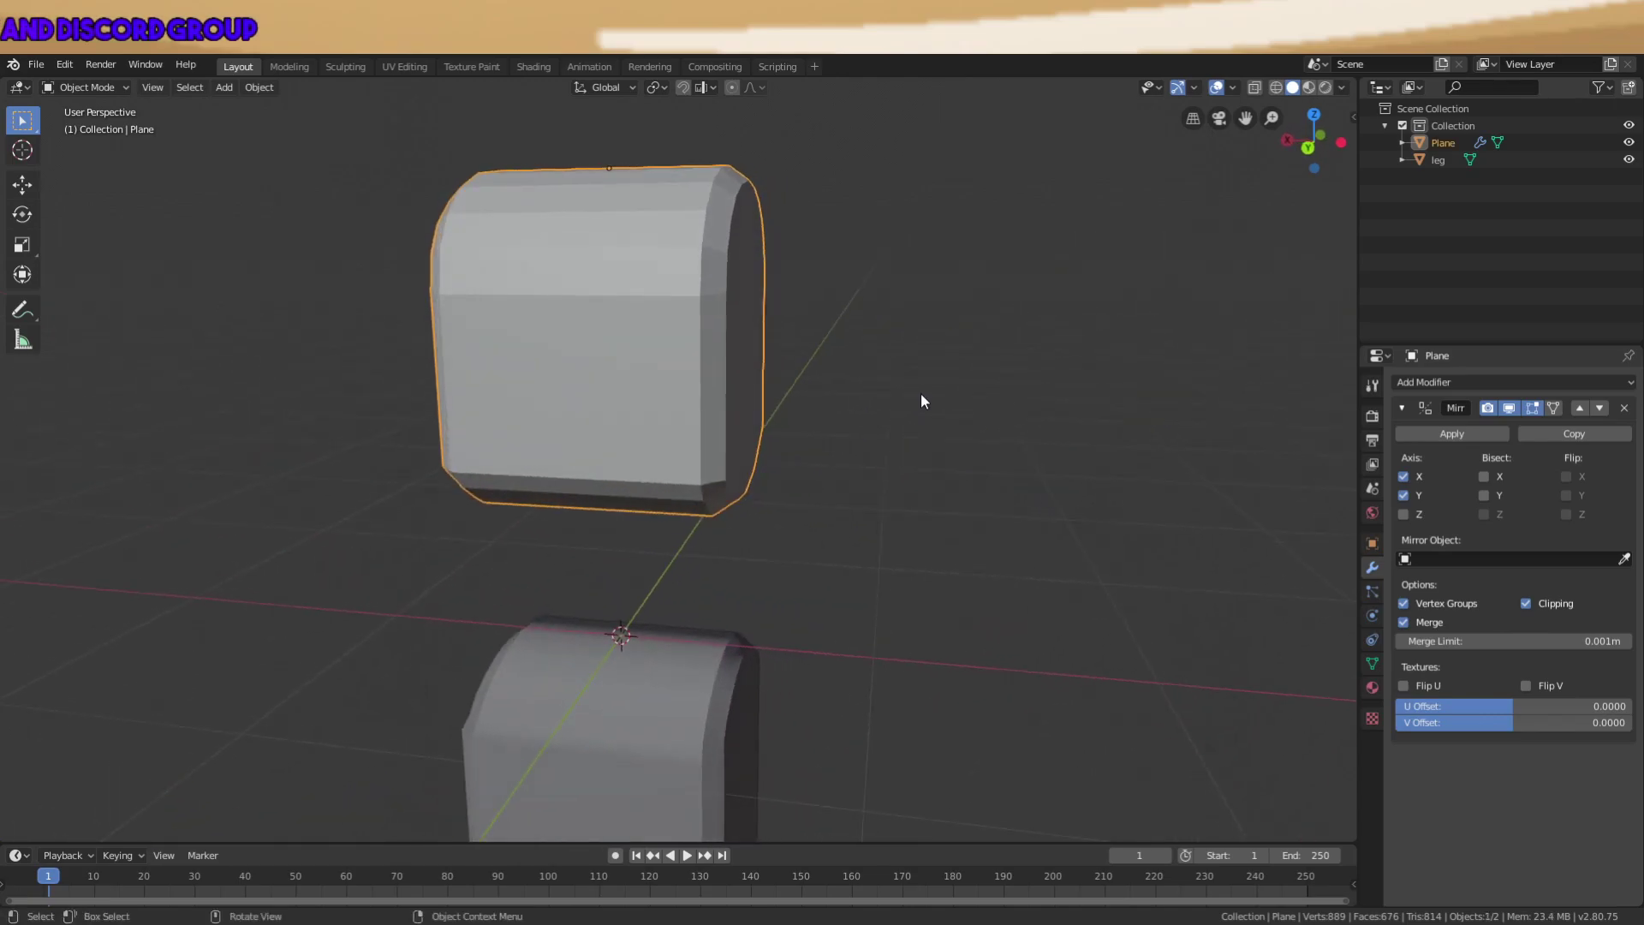
scroll(726, 394, "down", 5)
left_click(639, 430)
right_click(651, 437)
left_click(668, 438)
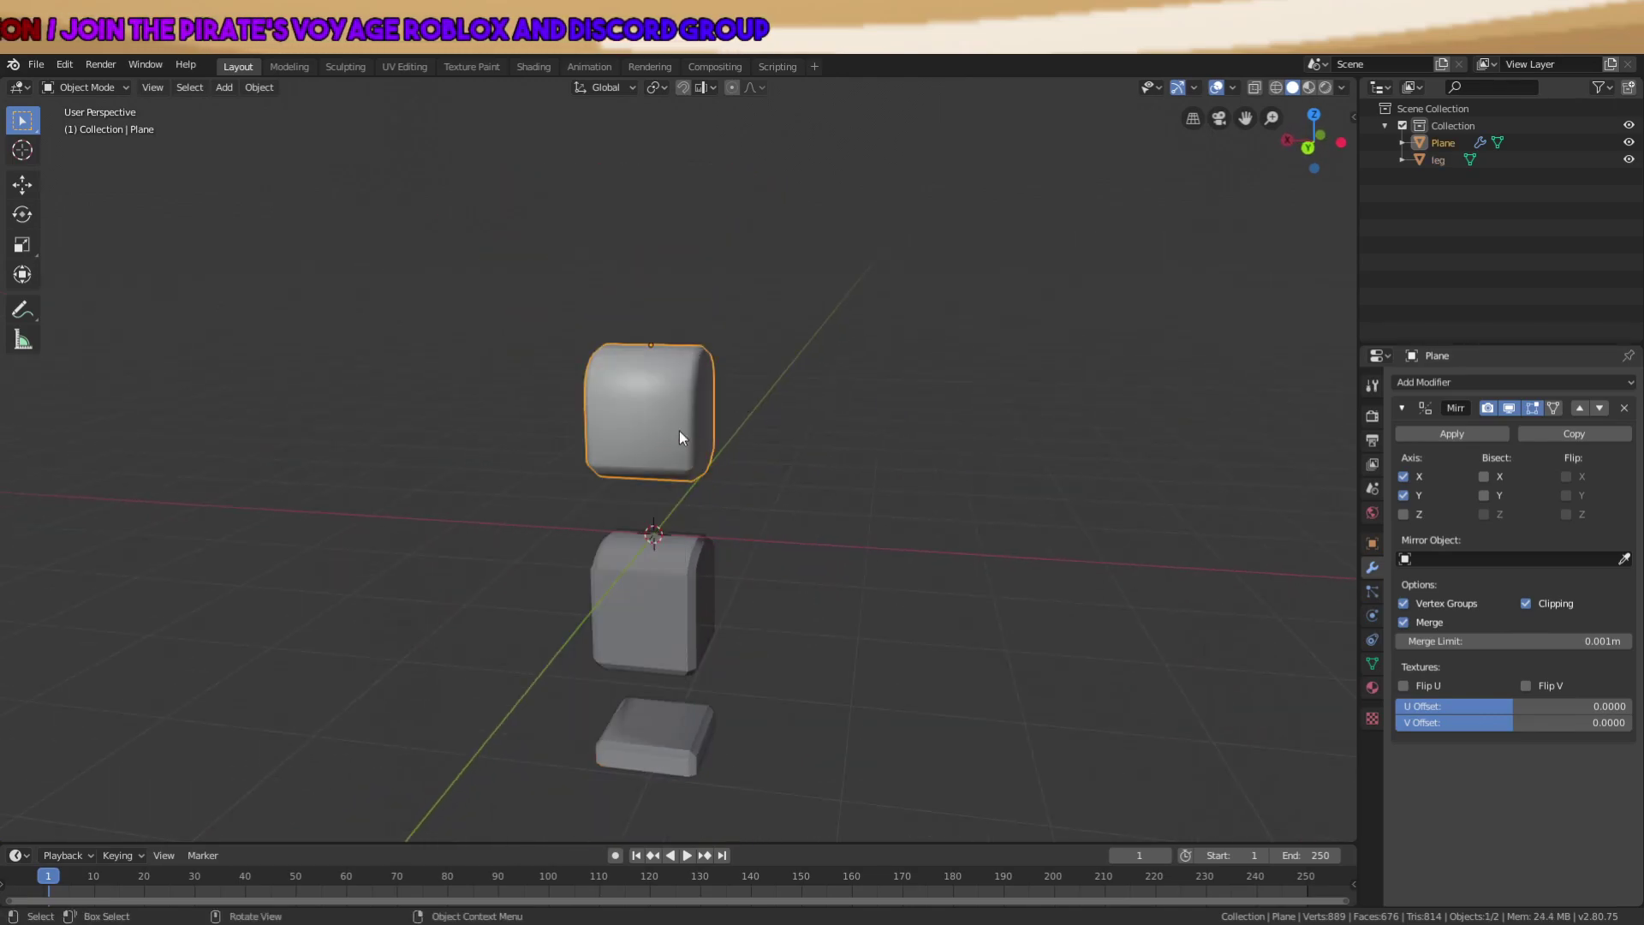
Apply the upper-leg mesh's Mirror modifier, then add and apply an Edge Split modifier with a 30° split angle.
left_click(1484, 435)
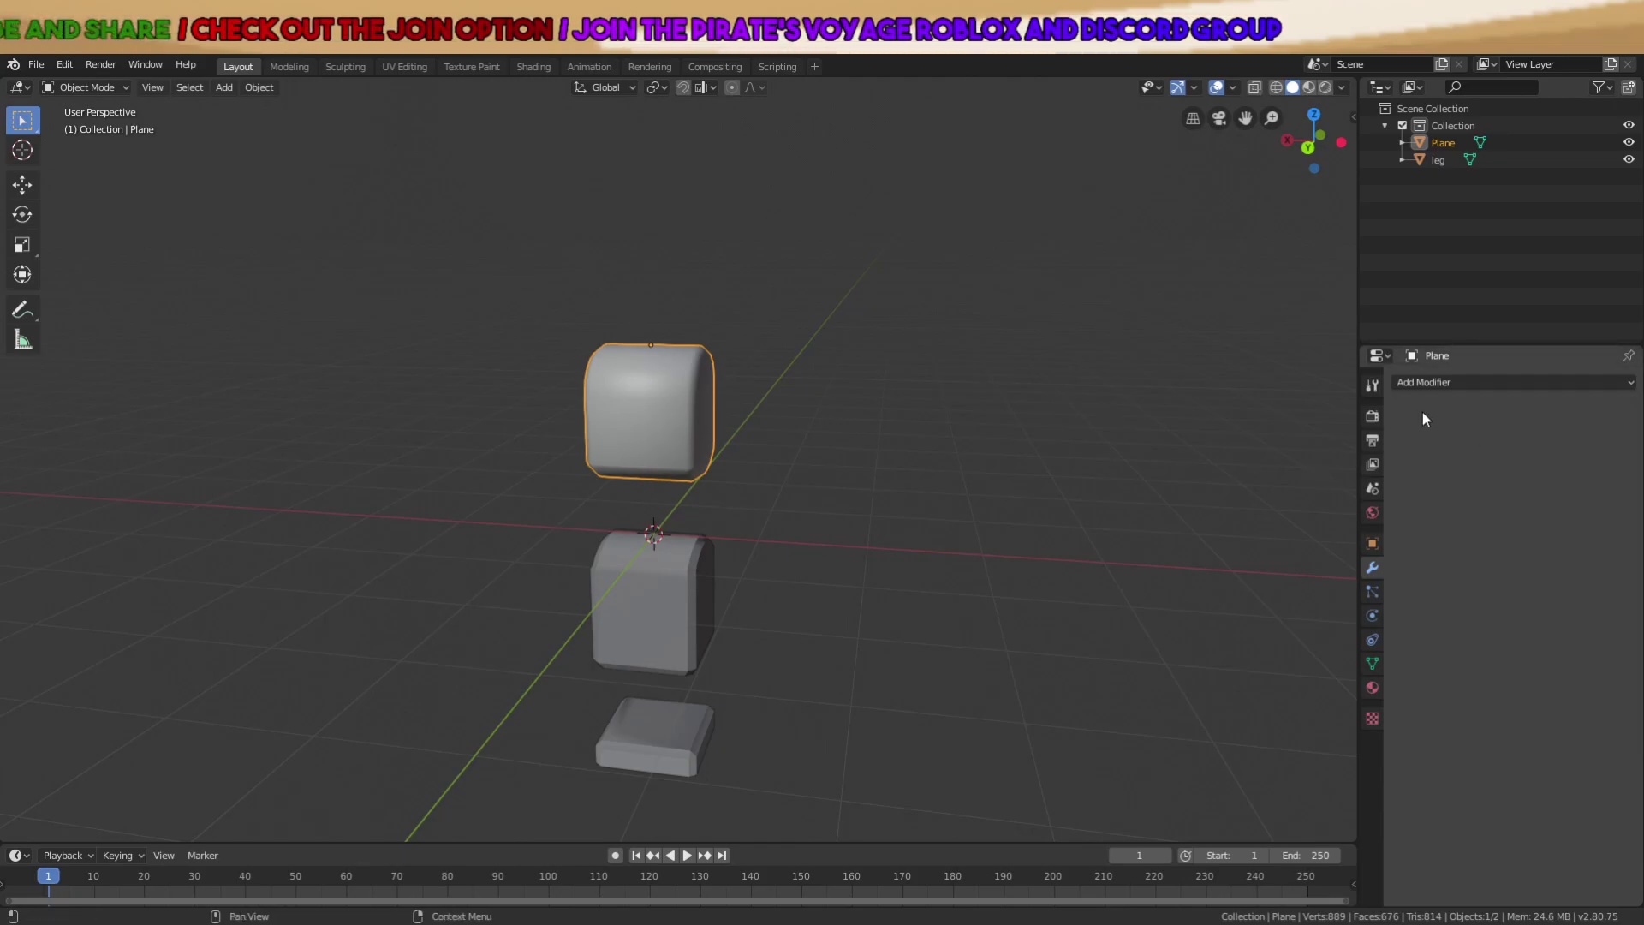
left_click(1441, 383)
left_click(1317, 514)
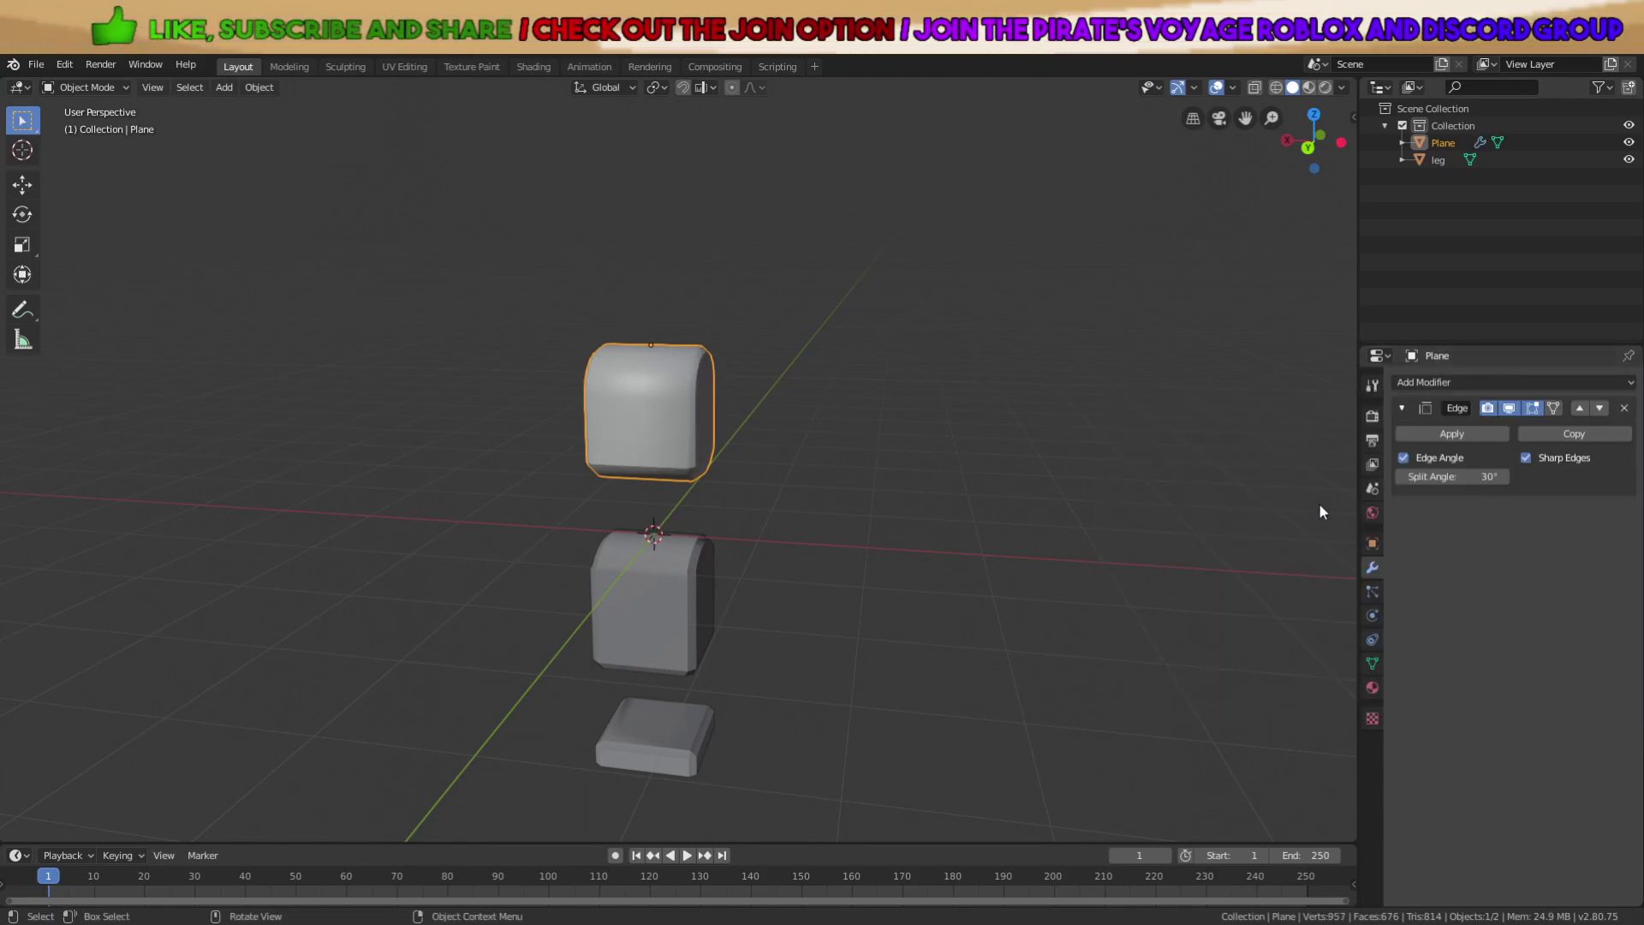
left_click(1449, 423)
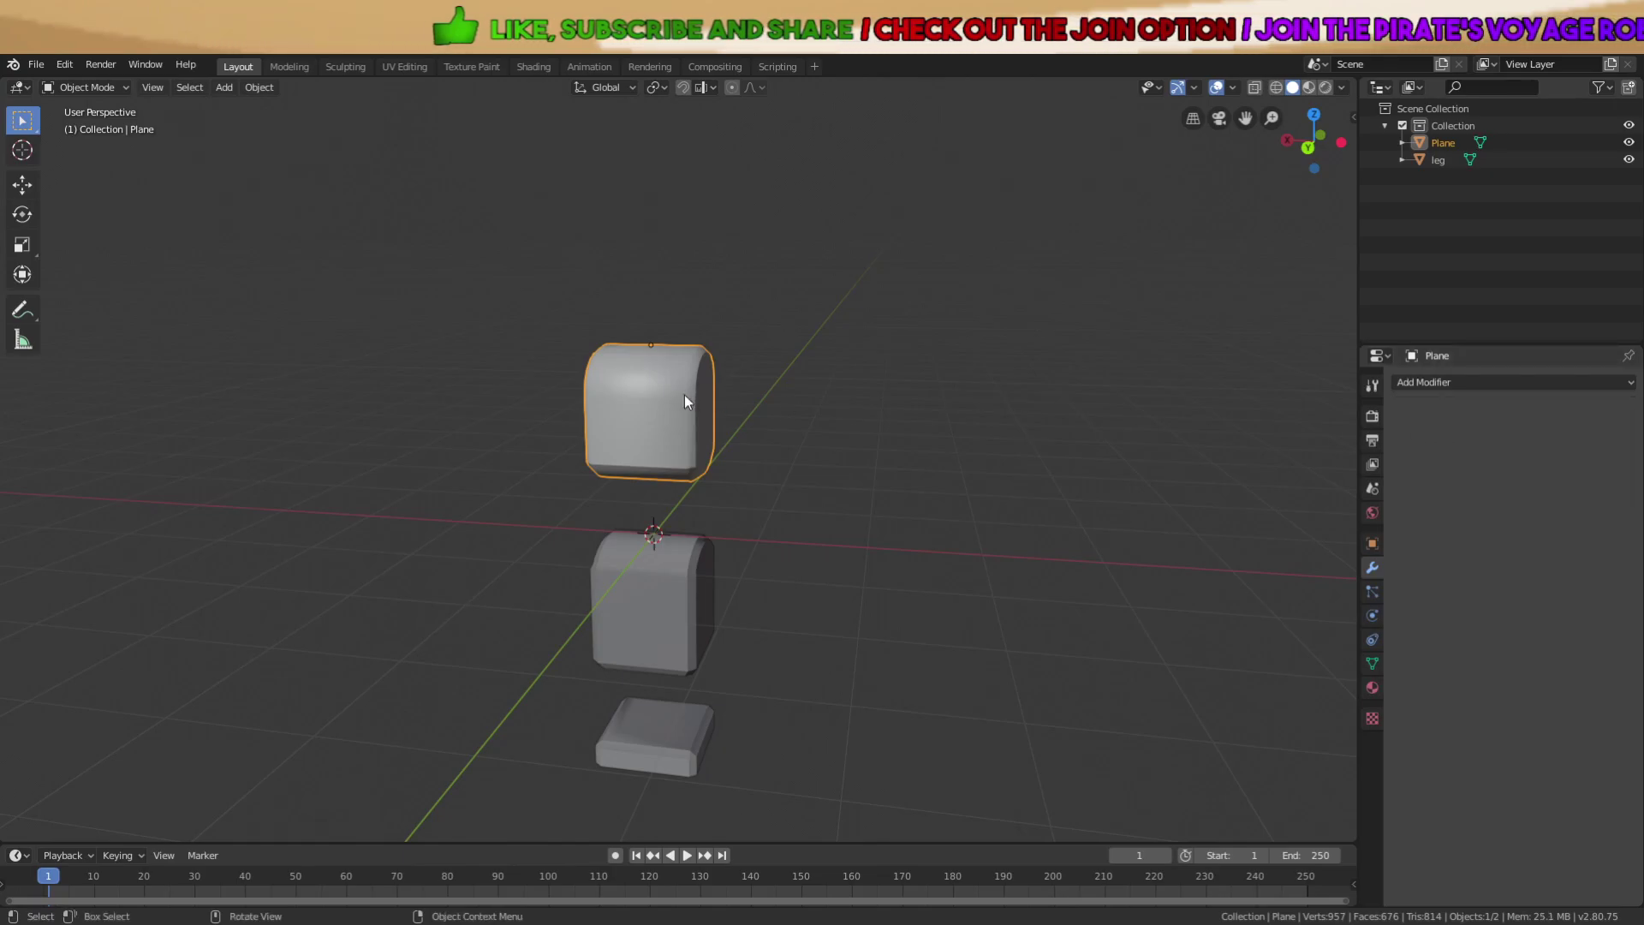
Delete the leg dummy object, keeping only the finished upper-leg mesh.
left_click(654, 625)
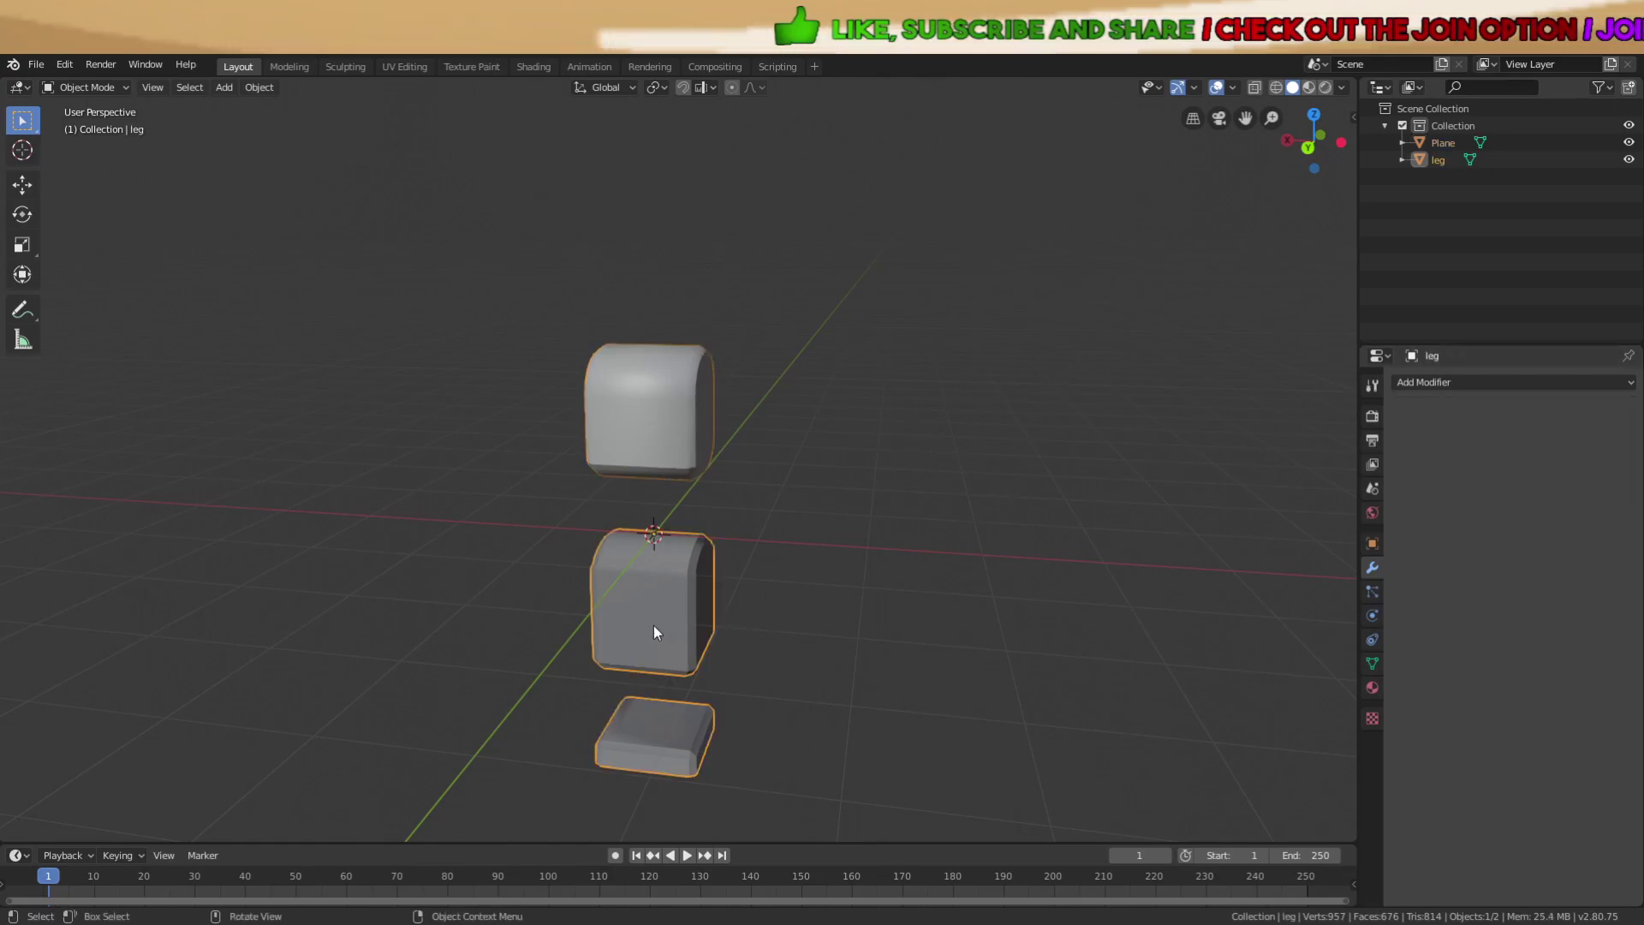
key("x")
left_click(654, 623)
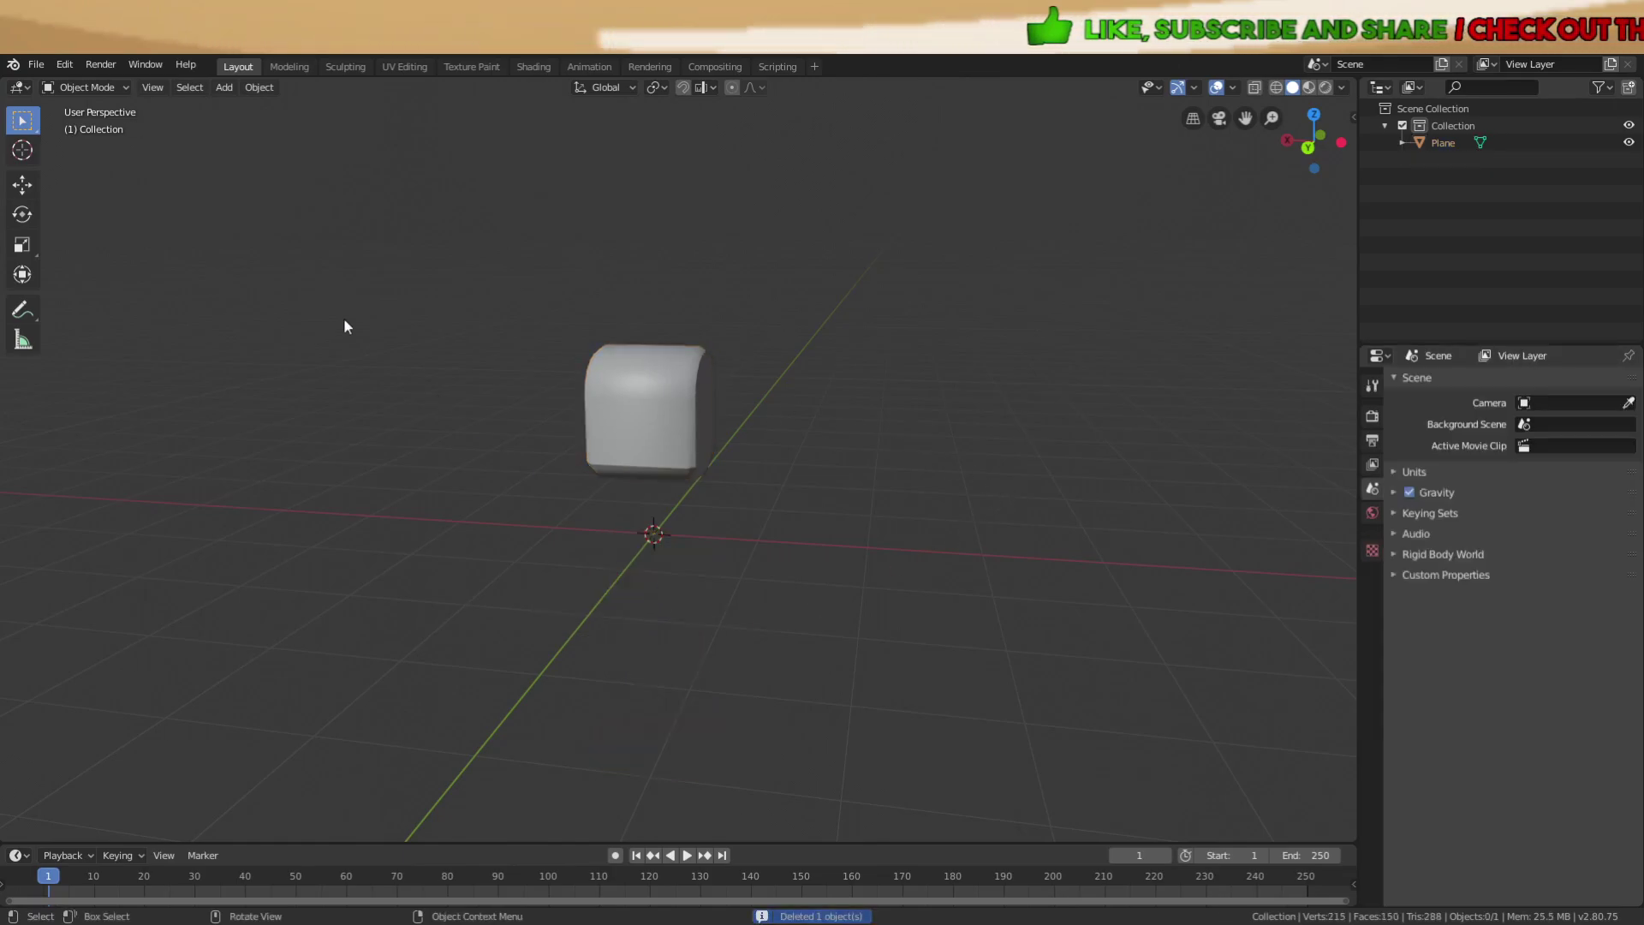
Display the available export file formats for the finished upper-leg mesh.
left_click(38, 65)
mouse_move(161, 322)
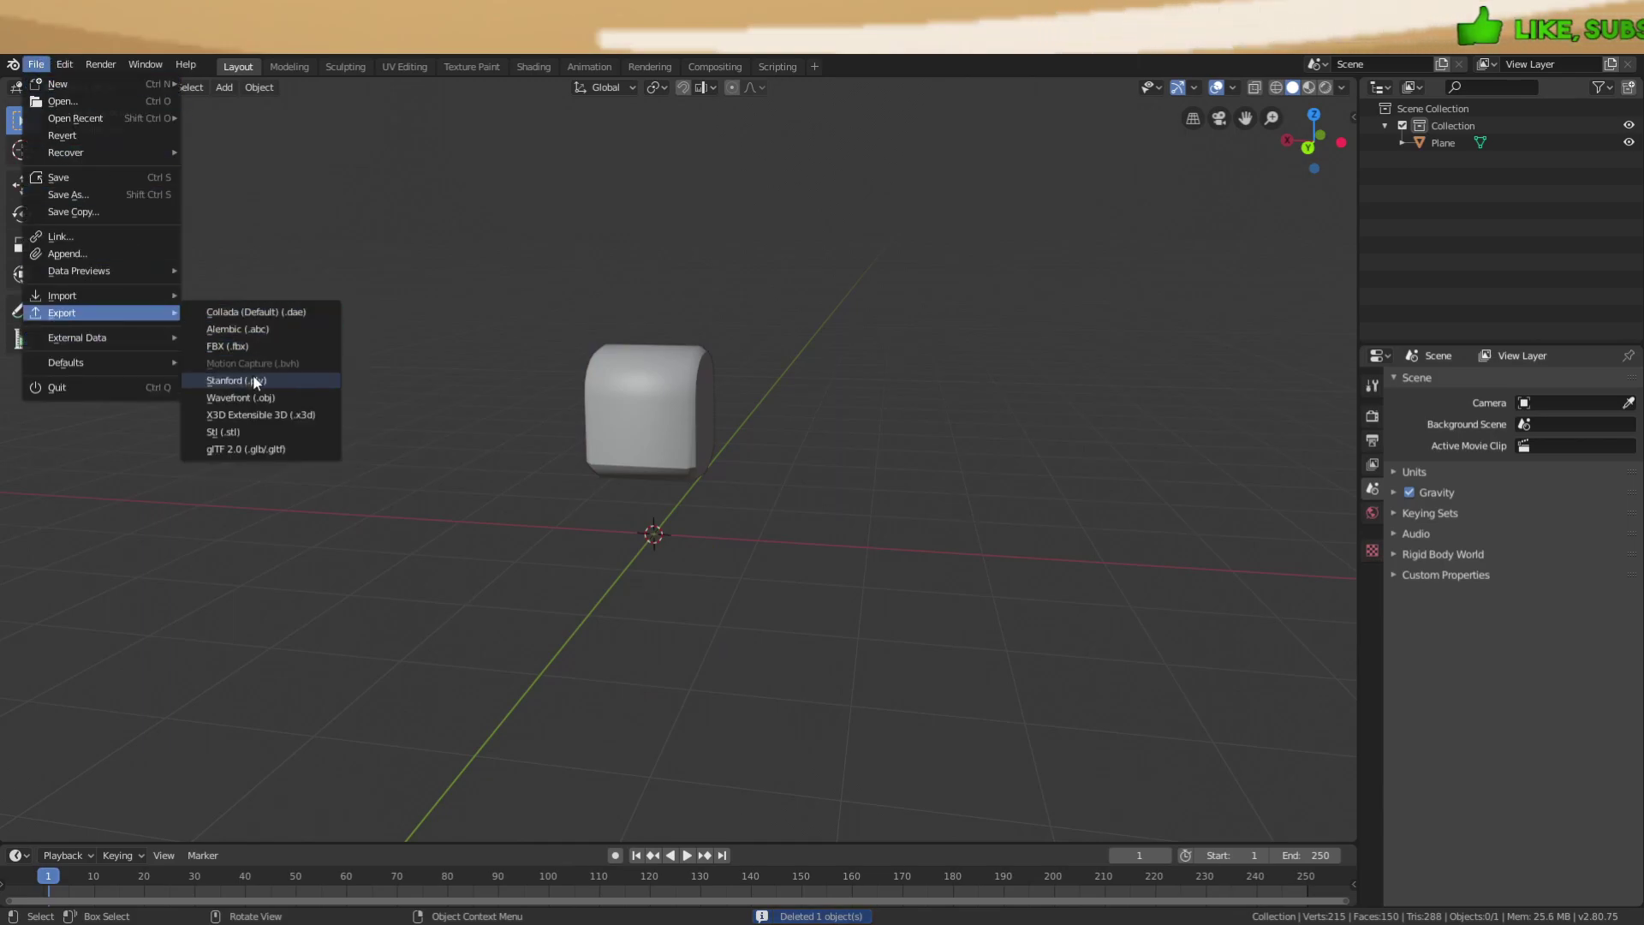
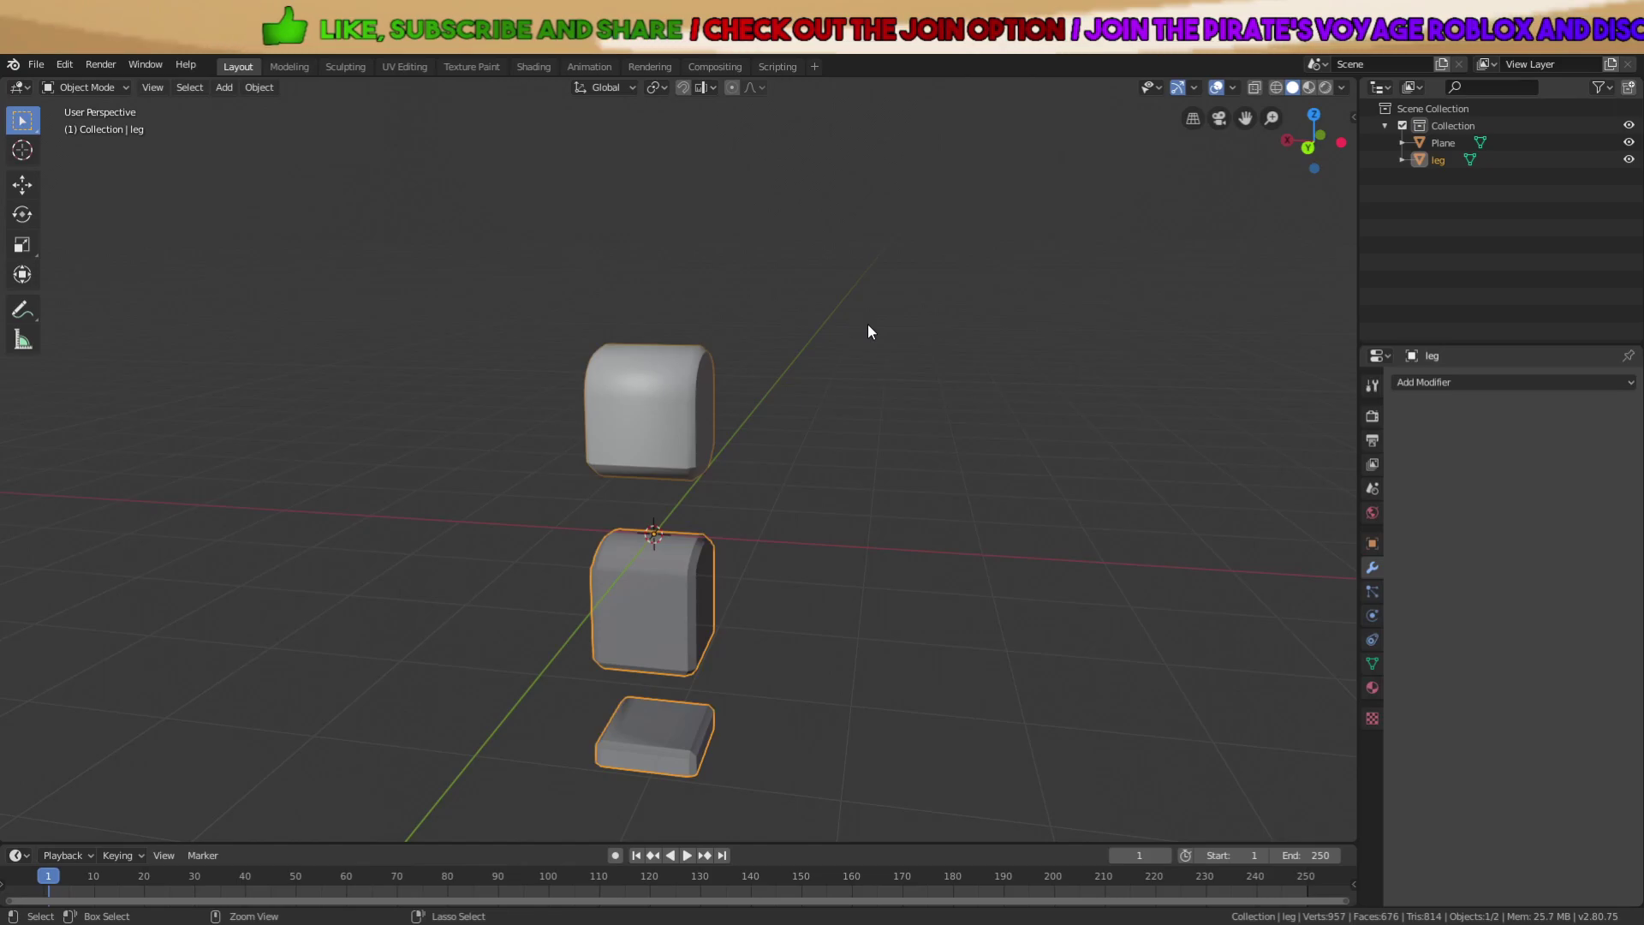
Deselect the leg dummy and examine its lower-leg and foot blocks from the front, sides, above and below.
left_click(903, 550)
middle_click_drag(902, 550, 819, 568)
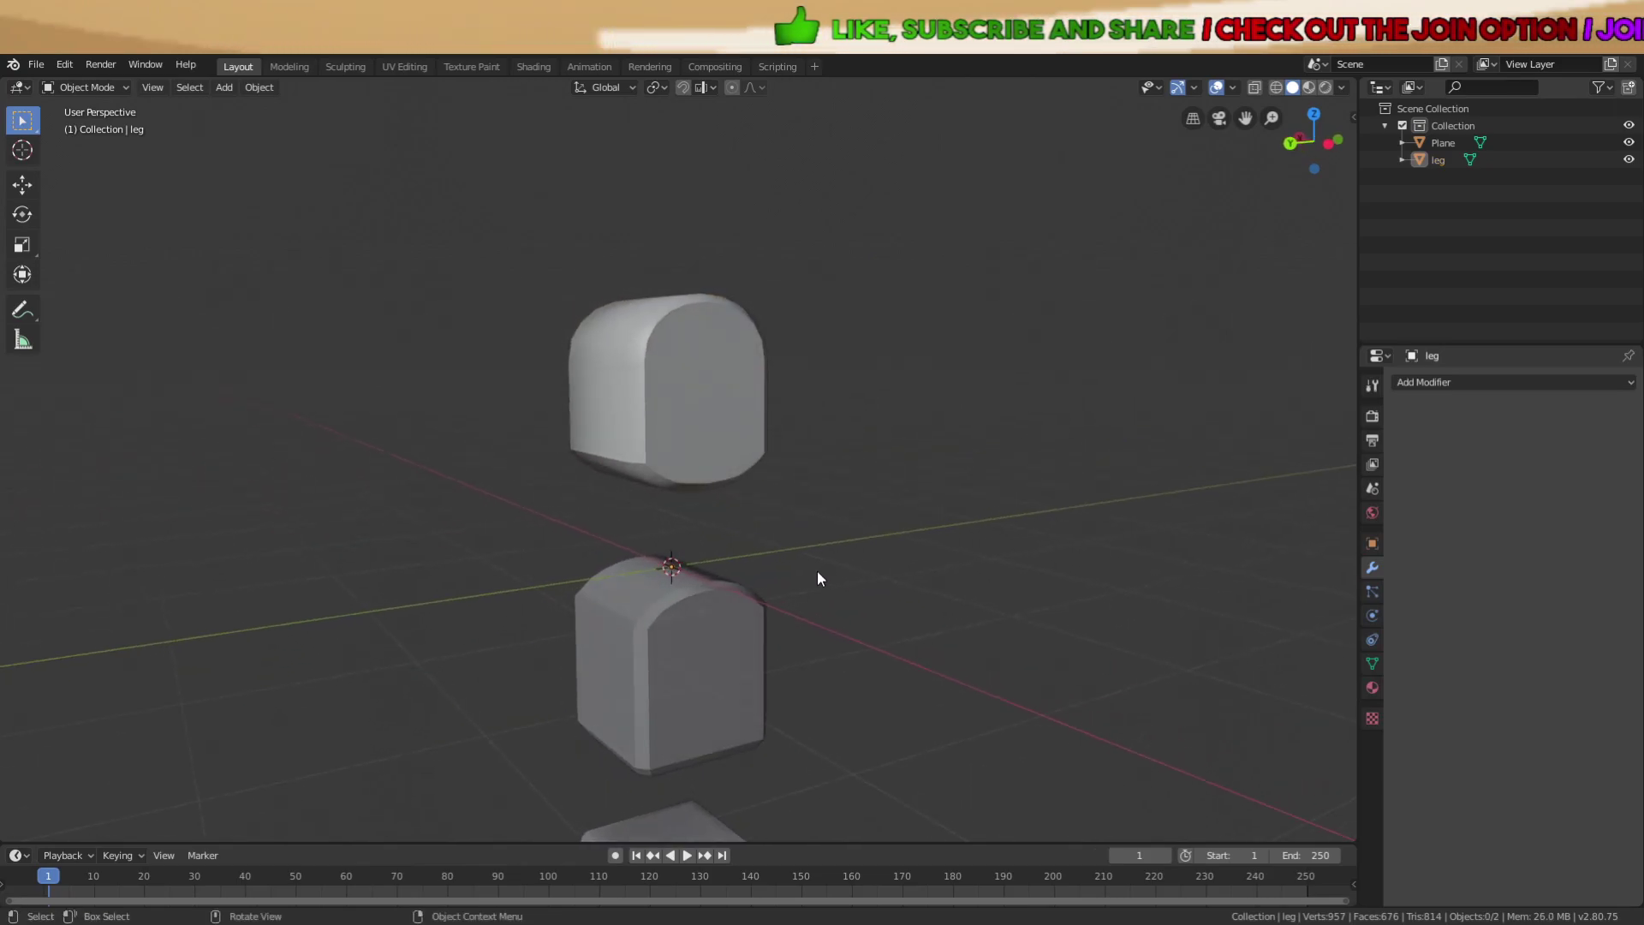
scroll(796, 722, "up", 6)
middle_click_drag(695, 589, 744, 419, "shift")
middle_click_drag(743, 419, 683, 413)
scroll(593, 385, "down", 3)
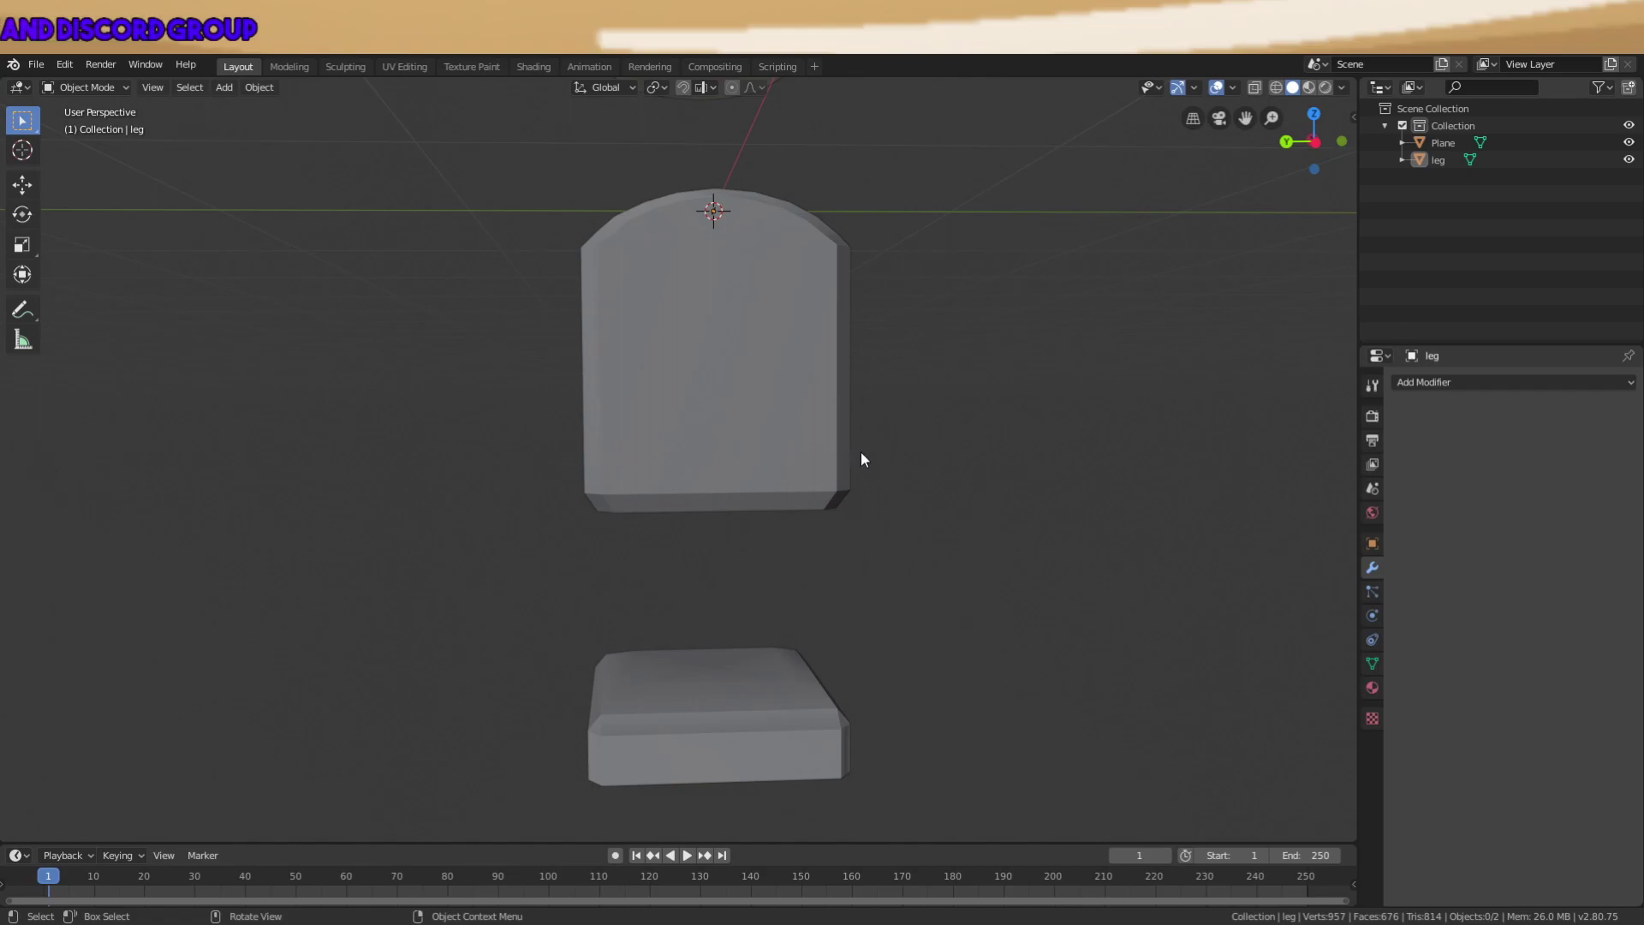
middle_click_drag(844, 441, 890, 408)
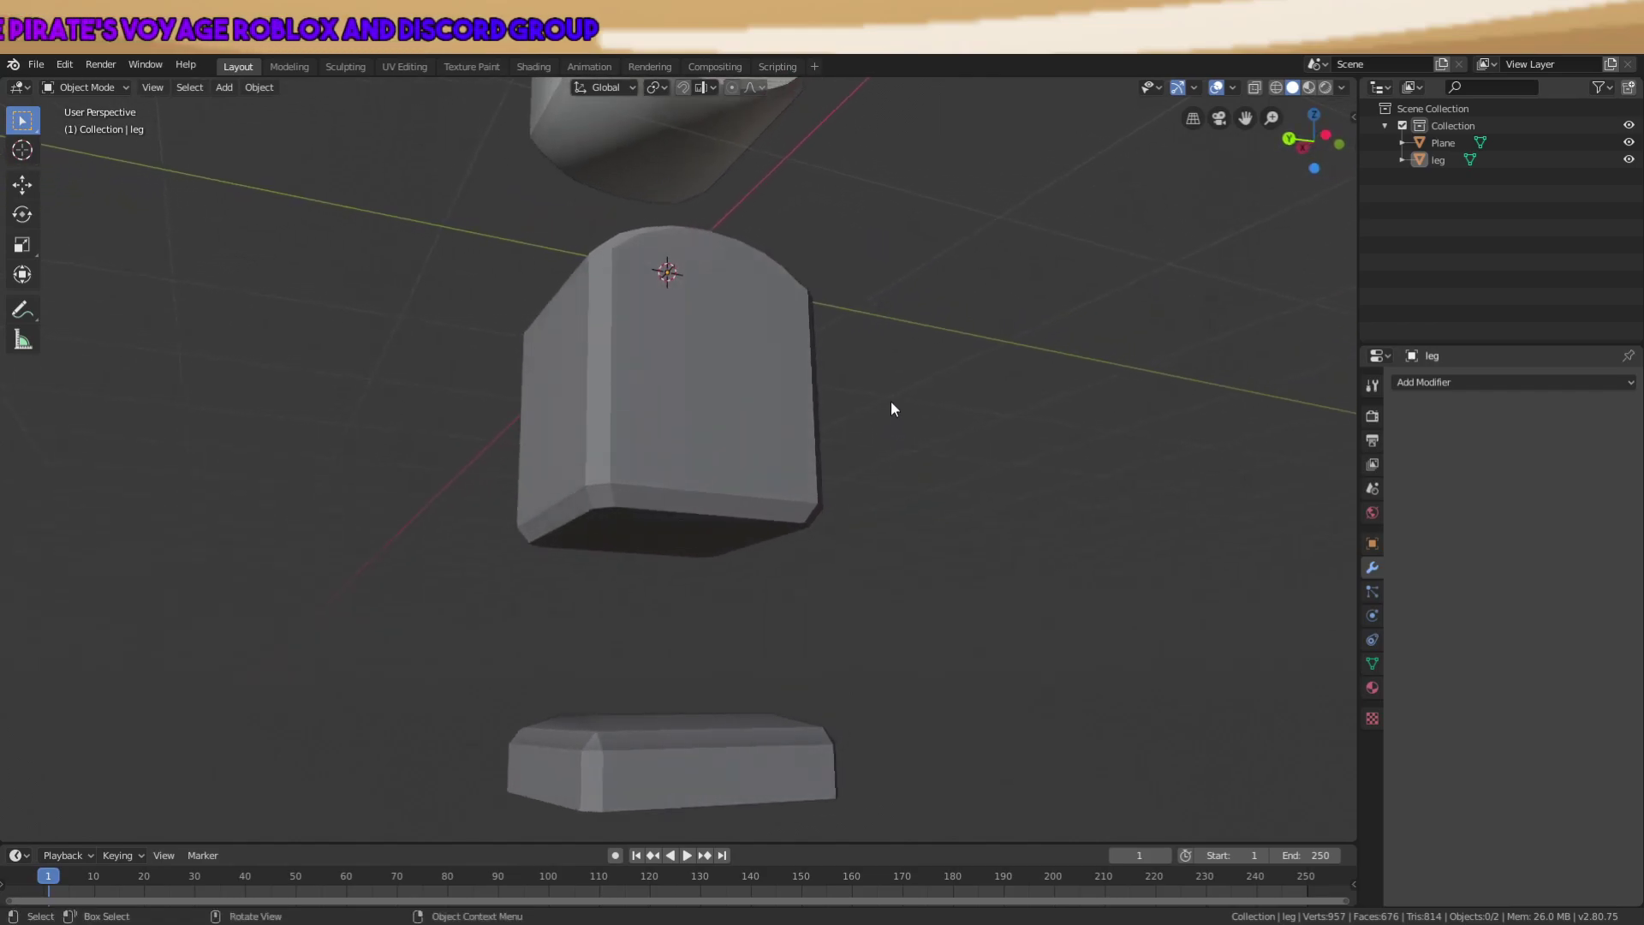
middle_click_drag(679, 491, 1011, 598)
scroll(931, 512, "down", 6)
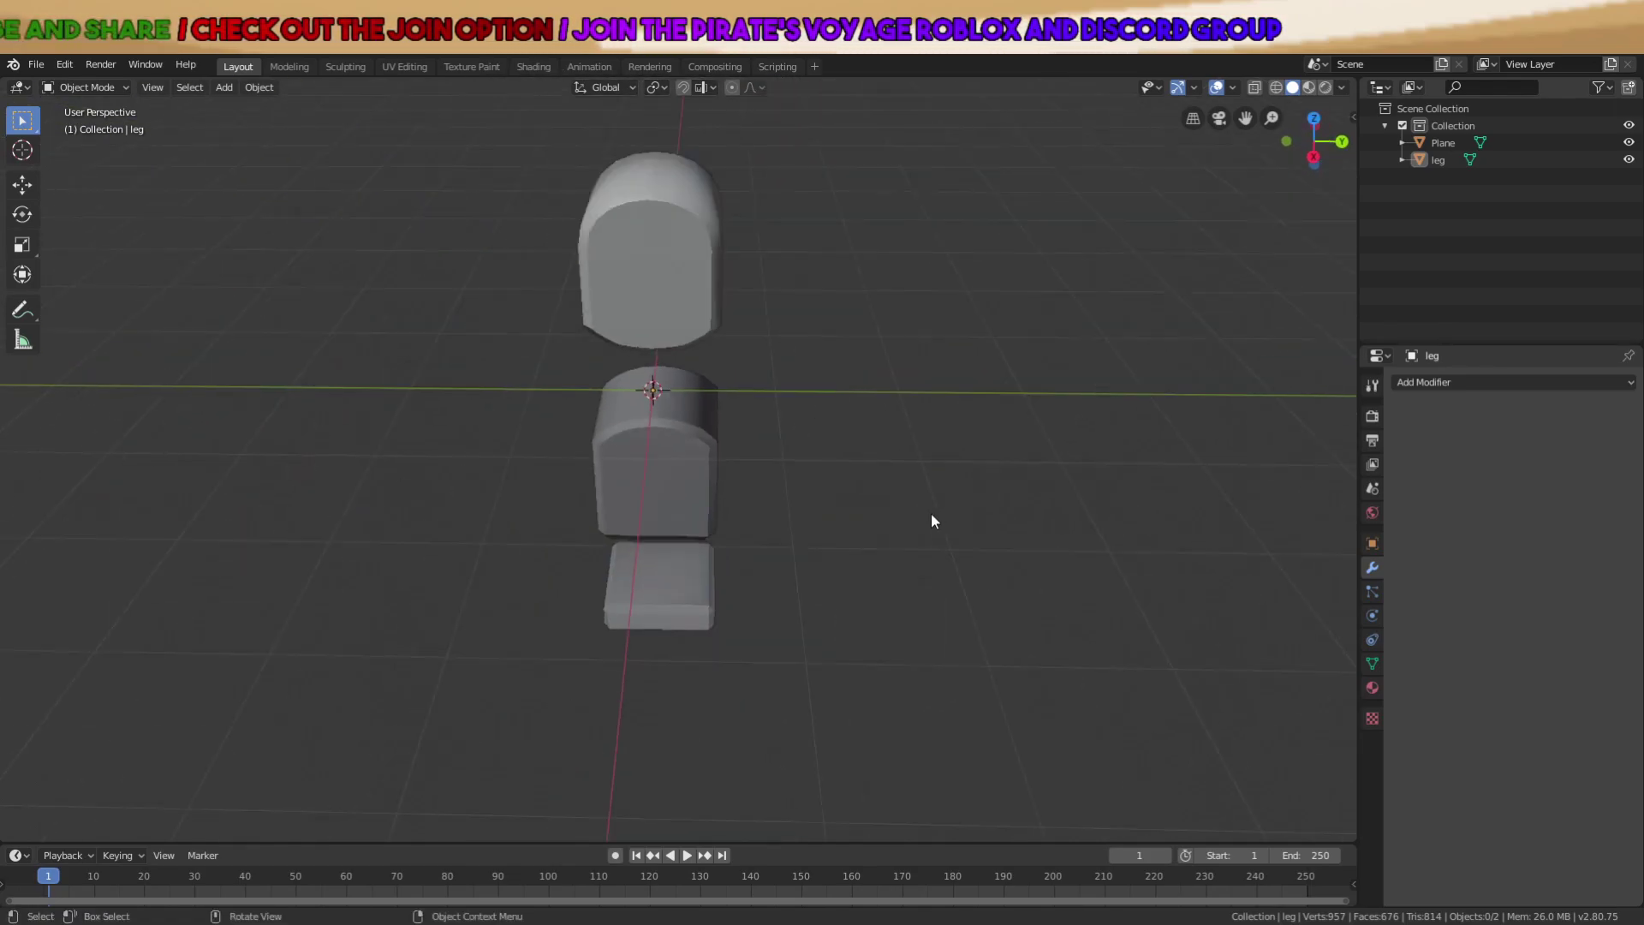
middle_click_drag(912, 519, 737, 465)
scroll(691, 378, "up", 5)
middle_click_drag(692, 383, 738, 423)
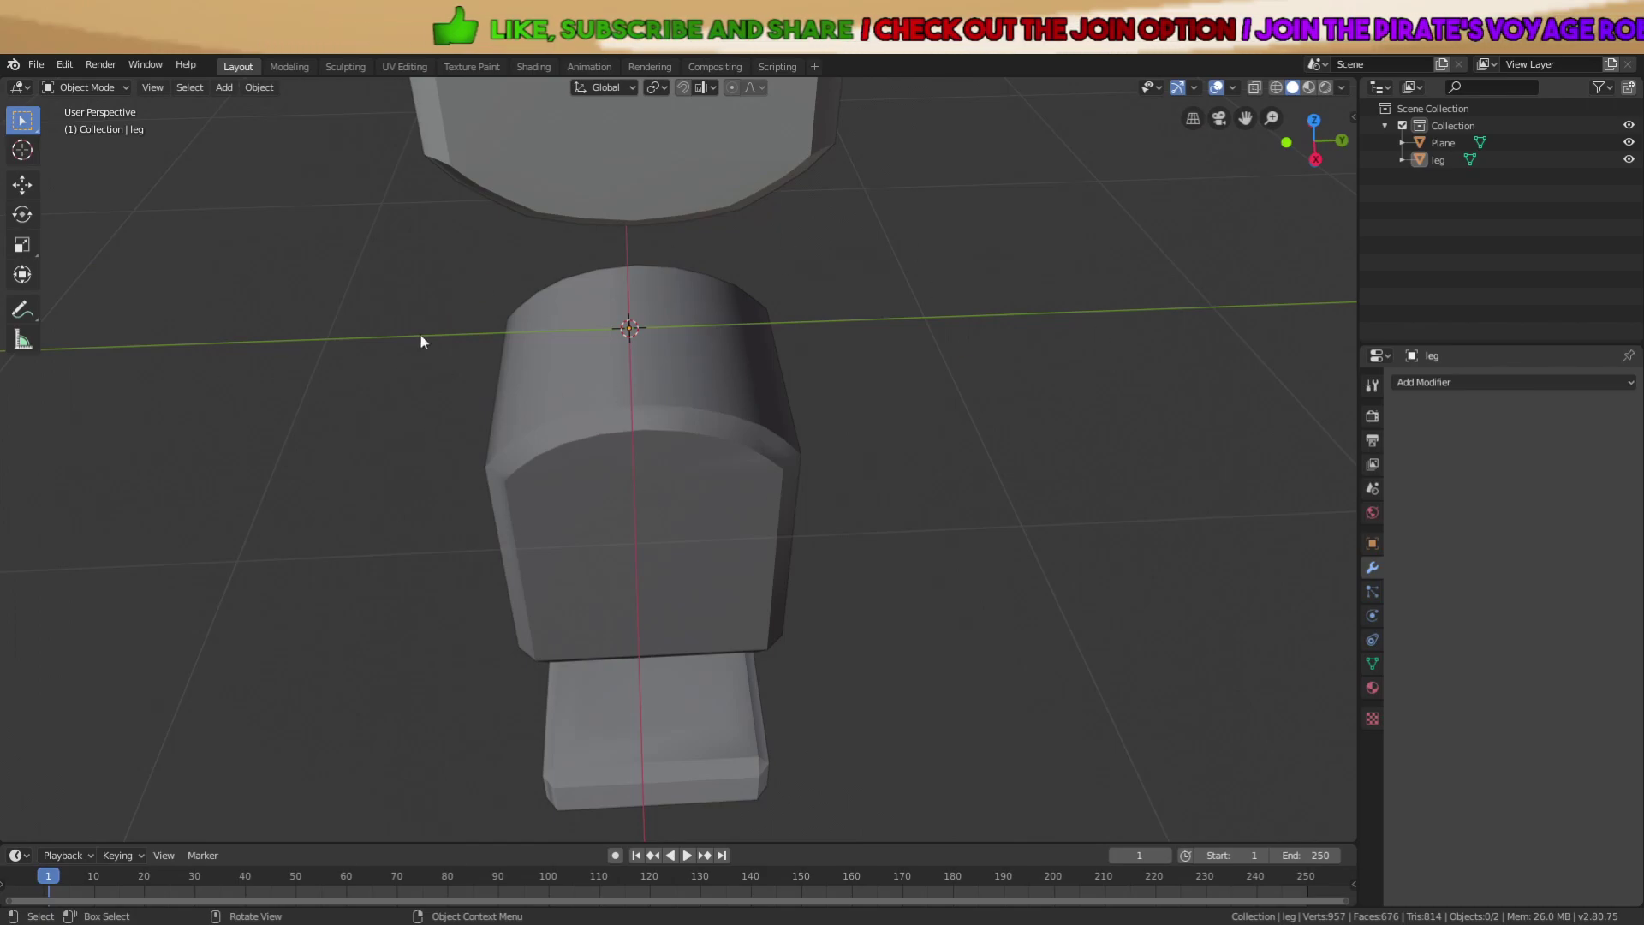
middle_click_drag(348, 385, 1028, 323)
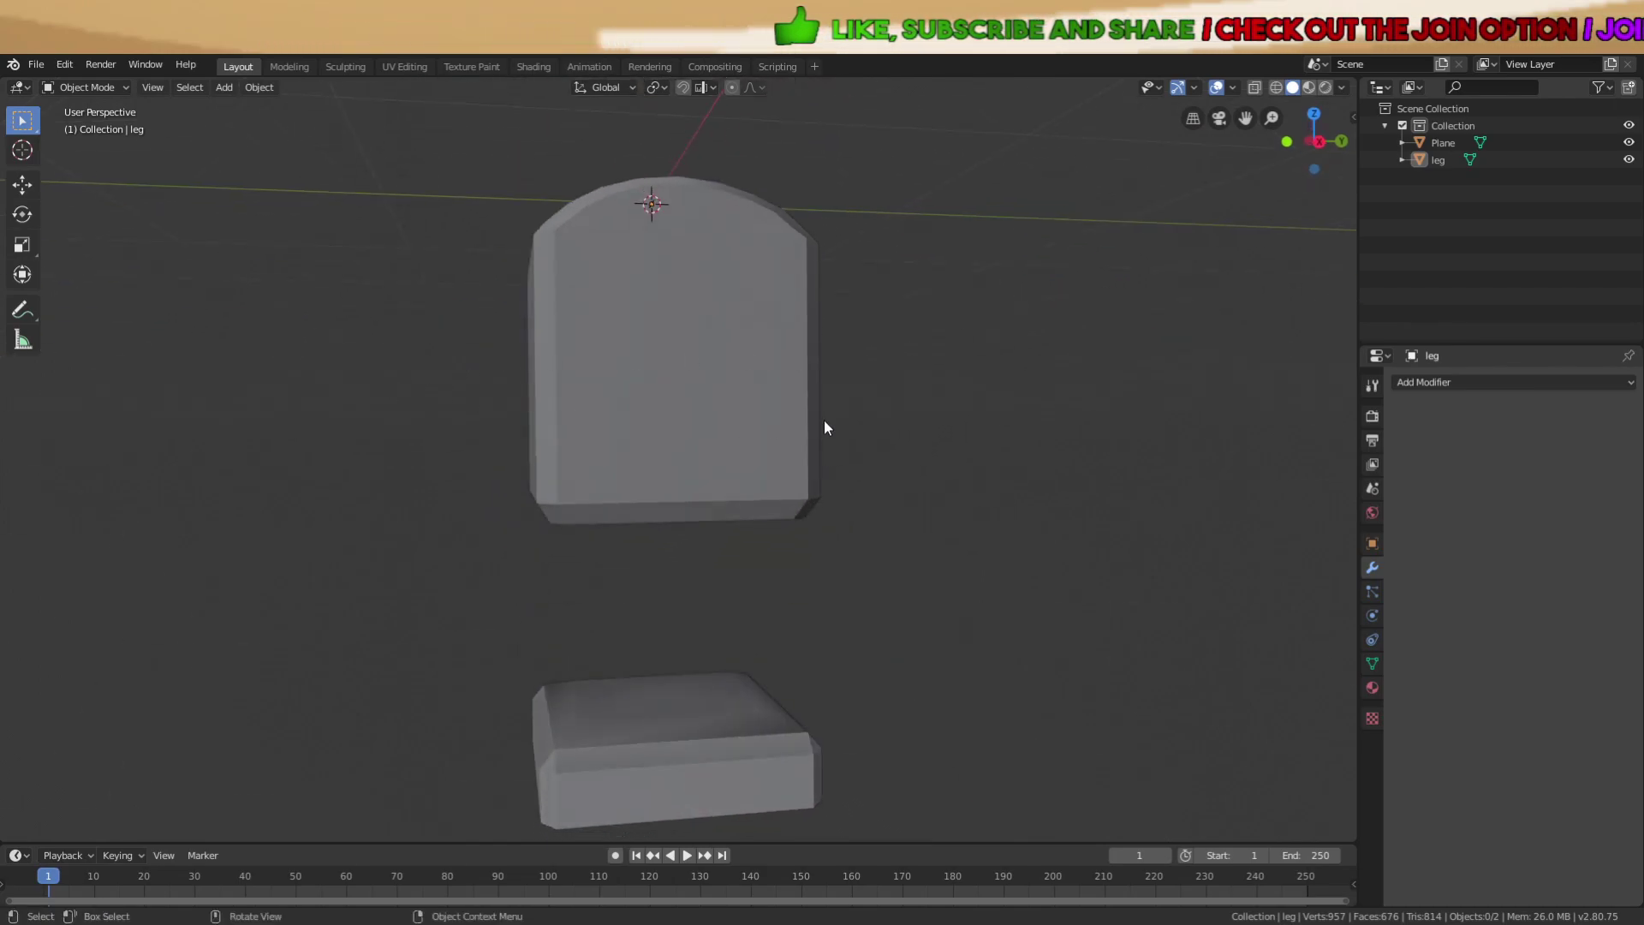
scroll(717, 405, "down", 4)
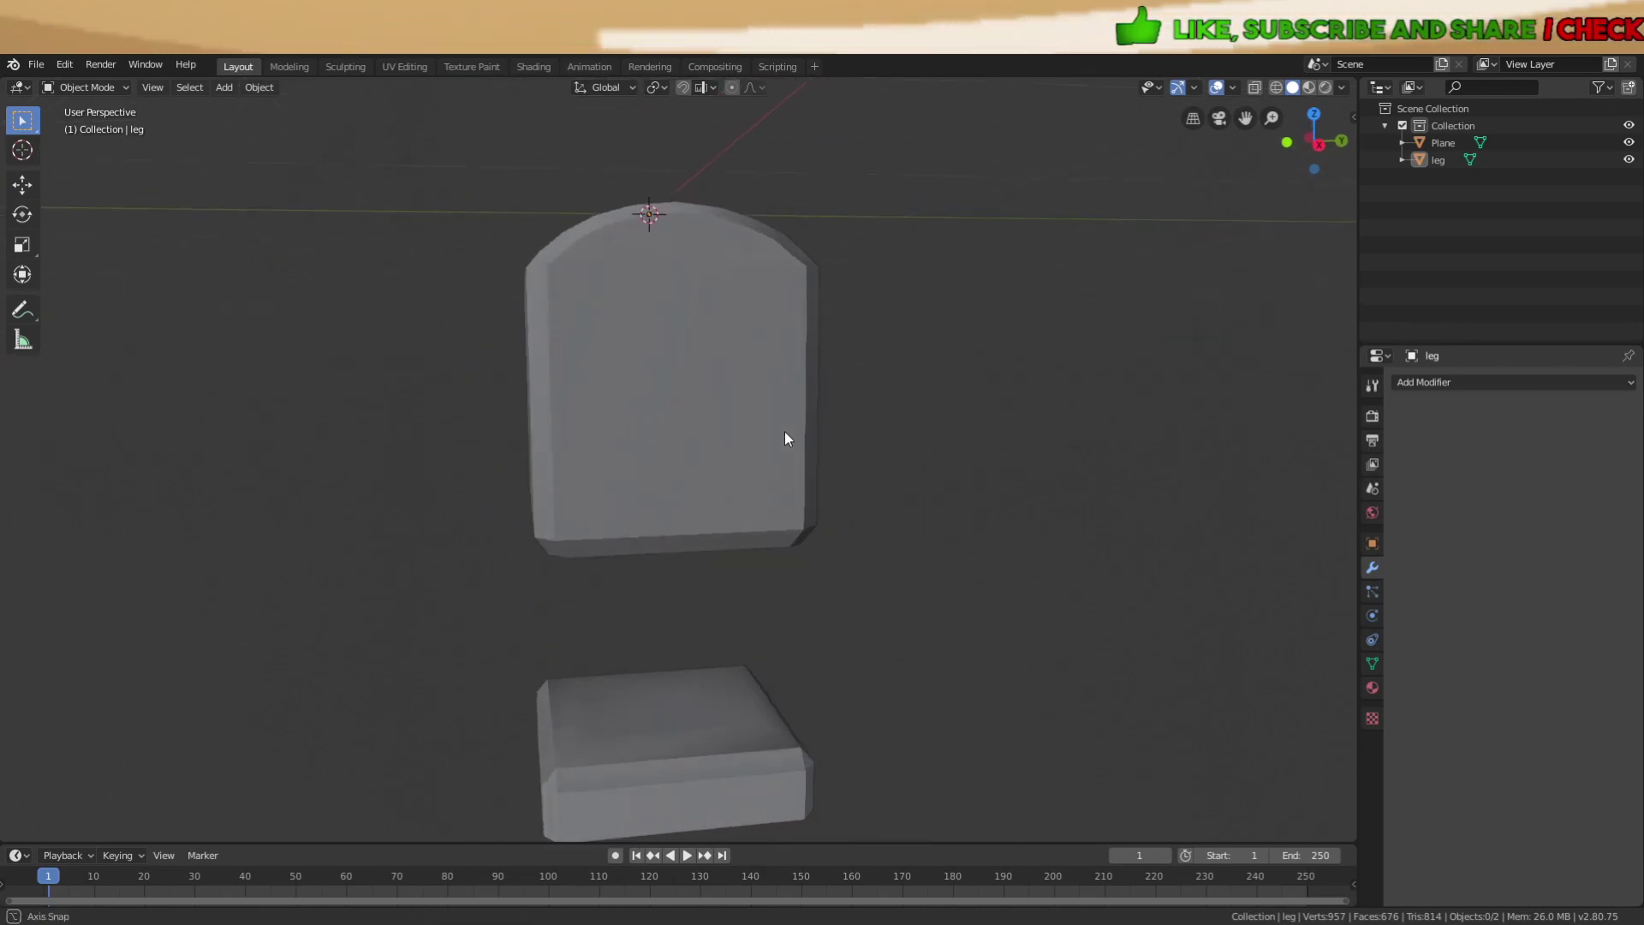
middle_click_drag(785, 436, 763, 389)
scroll(738, 379, "up", 4)
Add a mesh plane at the 3D cursor on top of the lower-leg block and scale it along X to about 0.40.
key("shift+a")
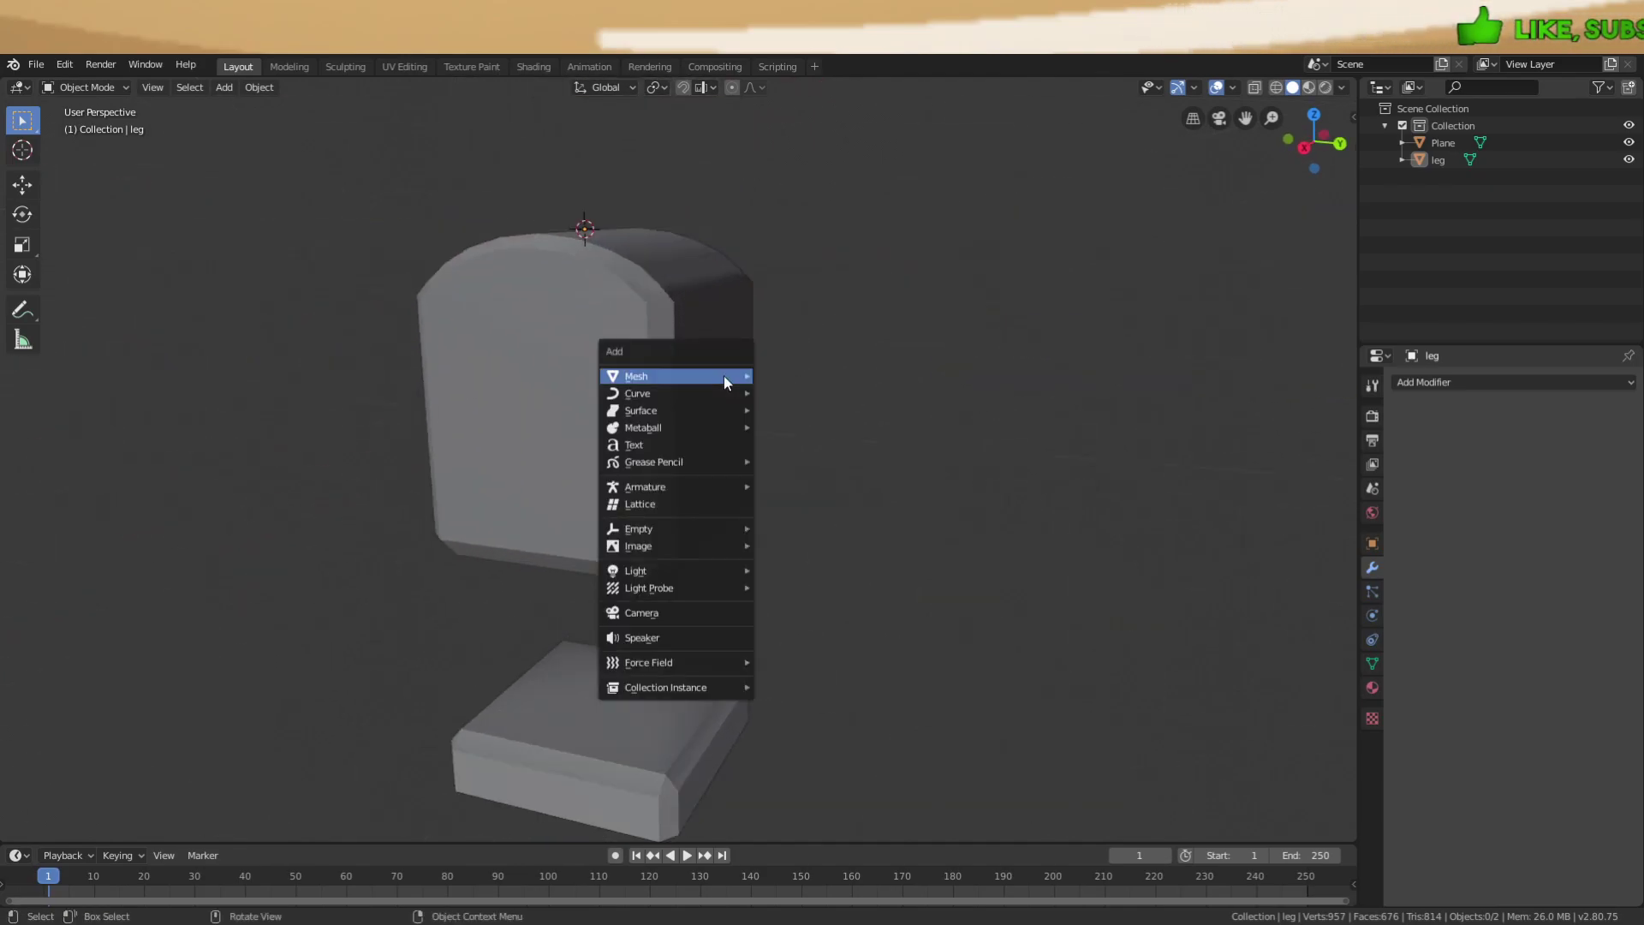
mouse_move(723, 376)
left_click(779, 374)
middle_click_drag(779, 373, 1104, 395)
scroll(1027, 403, "up", 5)
scroll(1024, 404, "down", 4)
key("s")
key("x")
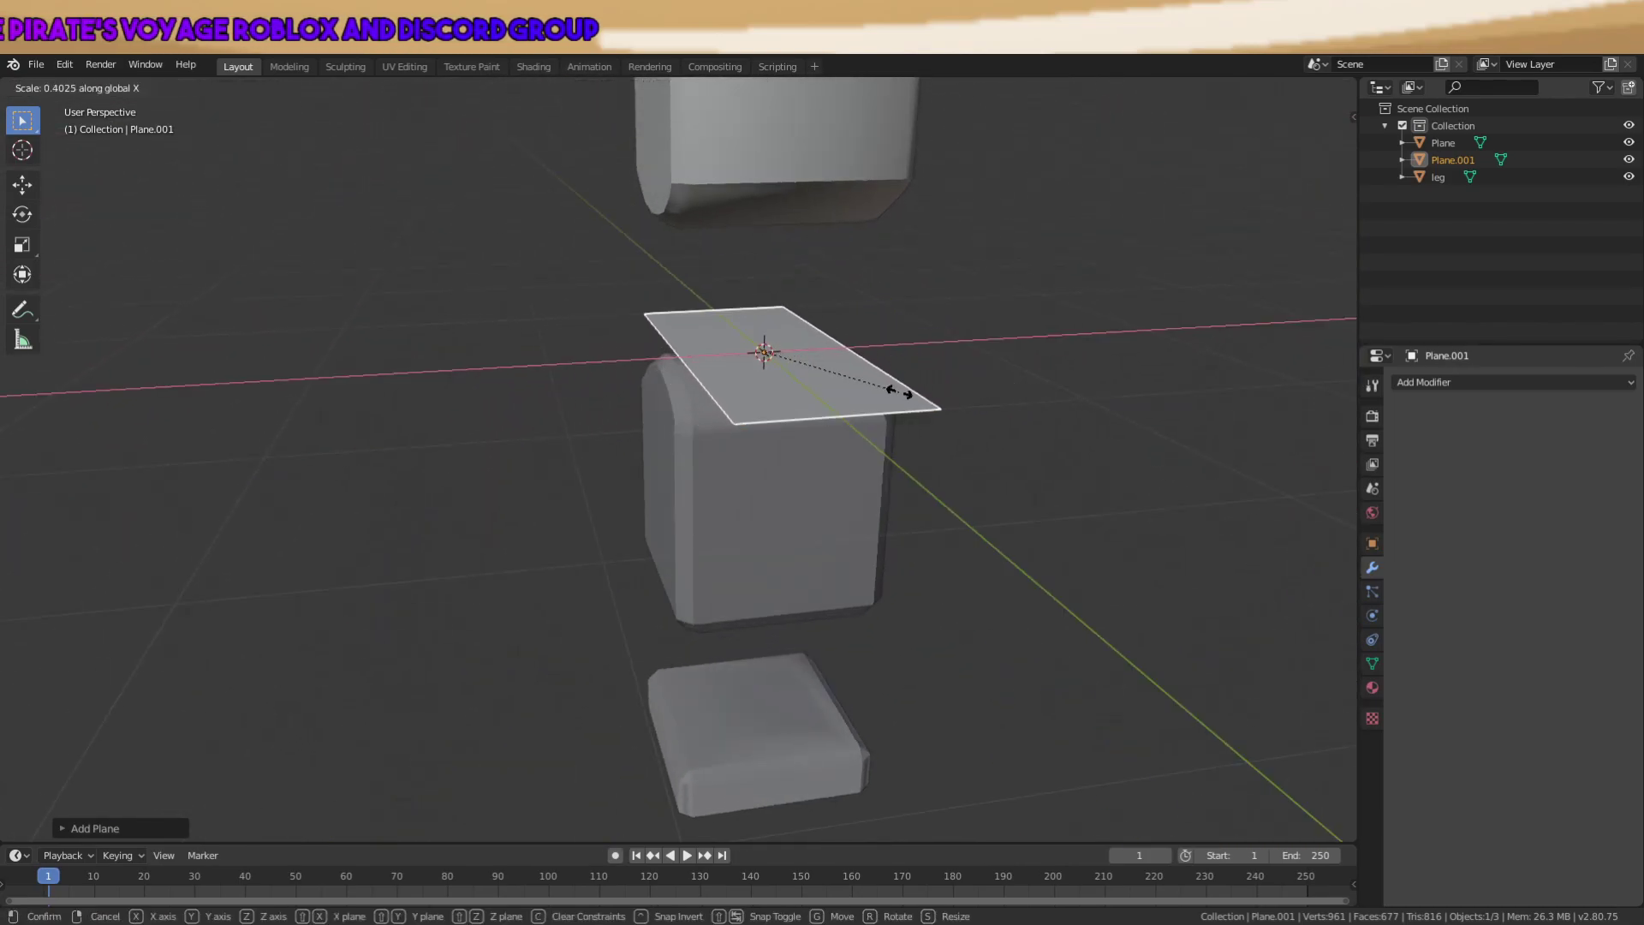
left_click(899, 391)
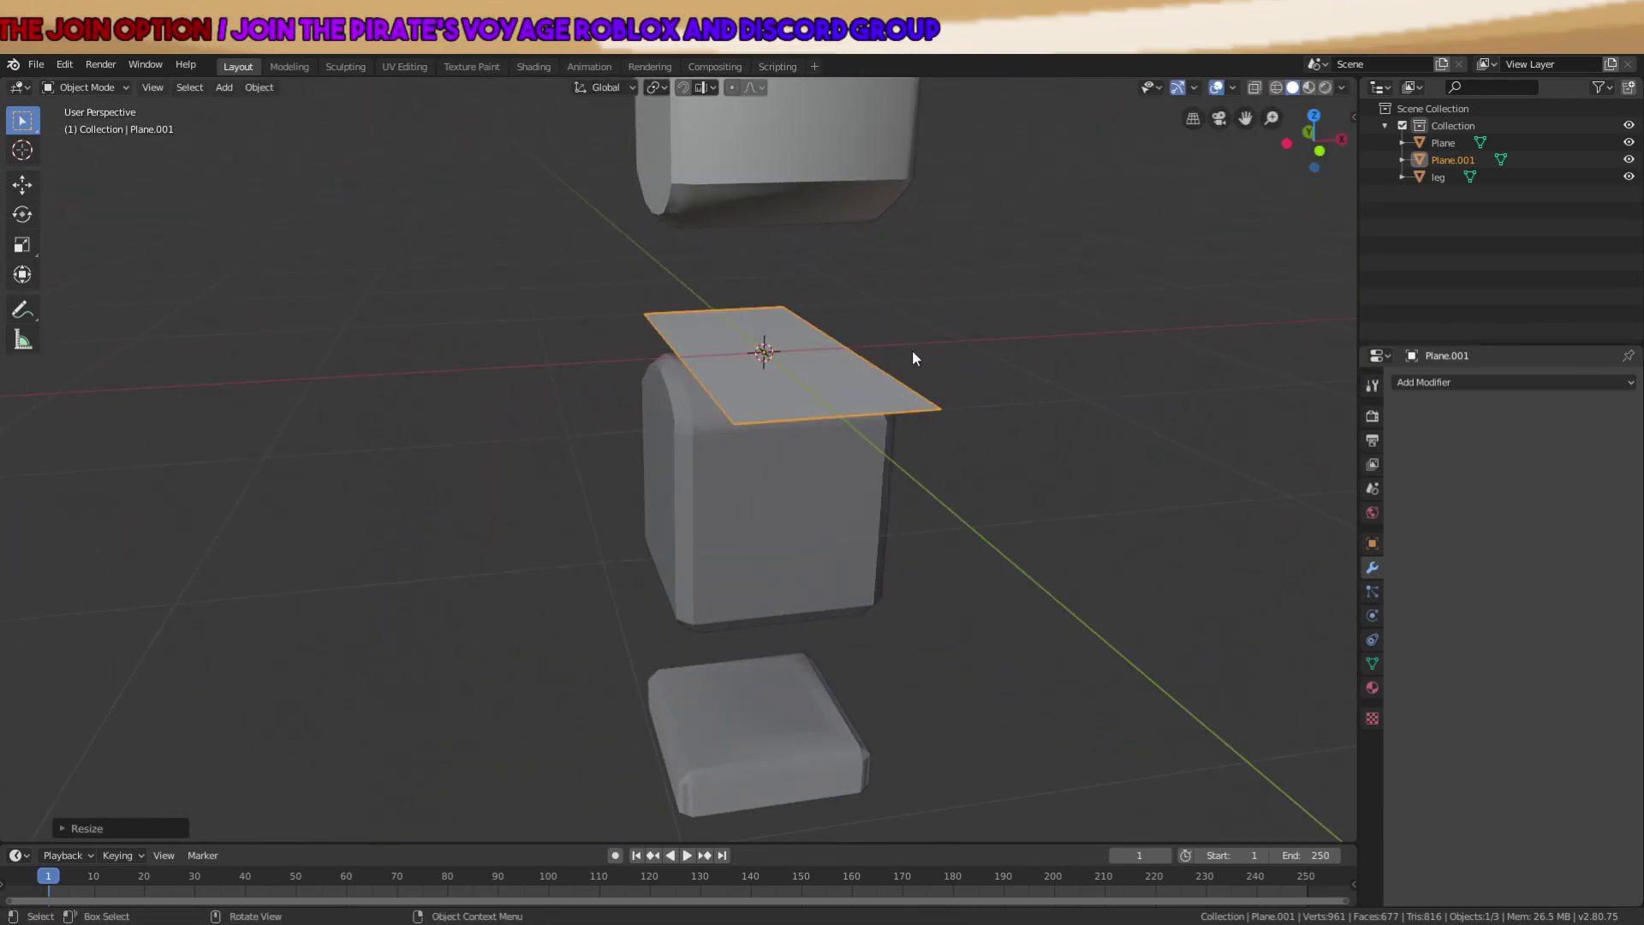
Add a loop cut across the middle of the flat plane above the lower block.
middle_click_drag(914, 356, 967, 415)
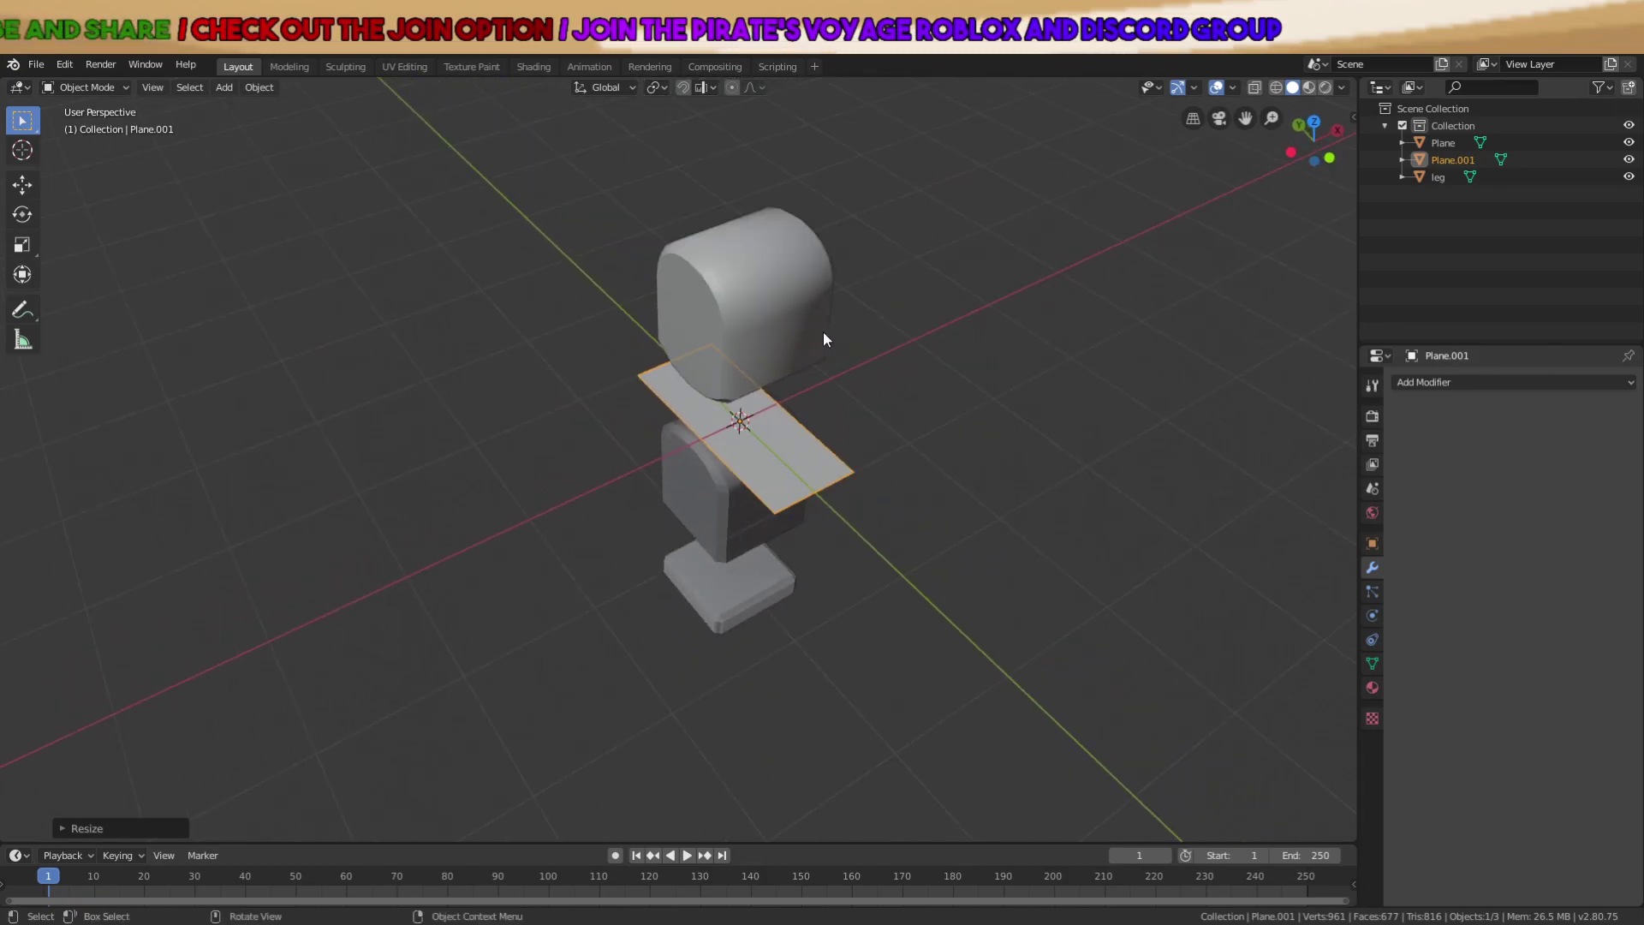
scroll(774, 423, "up", 6)
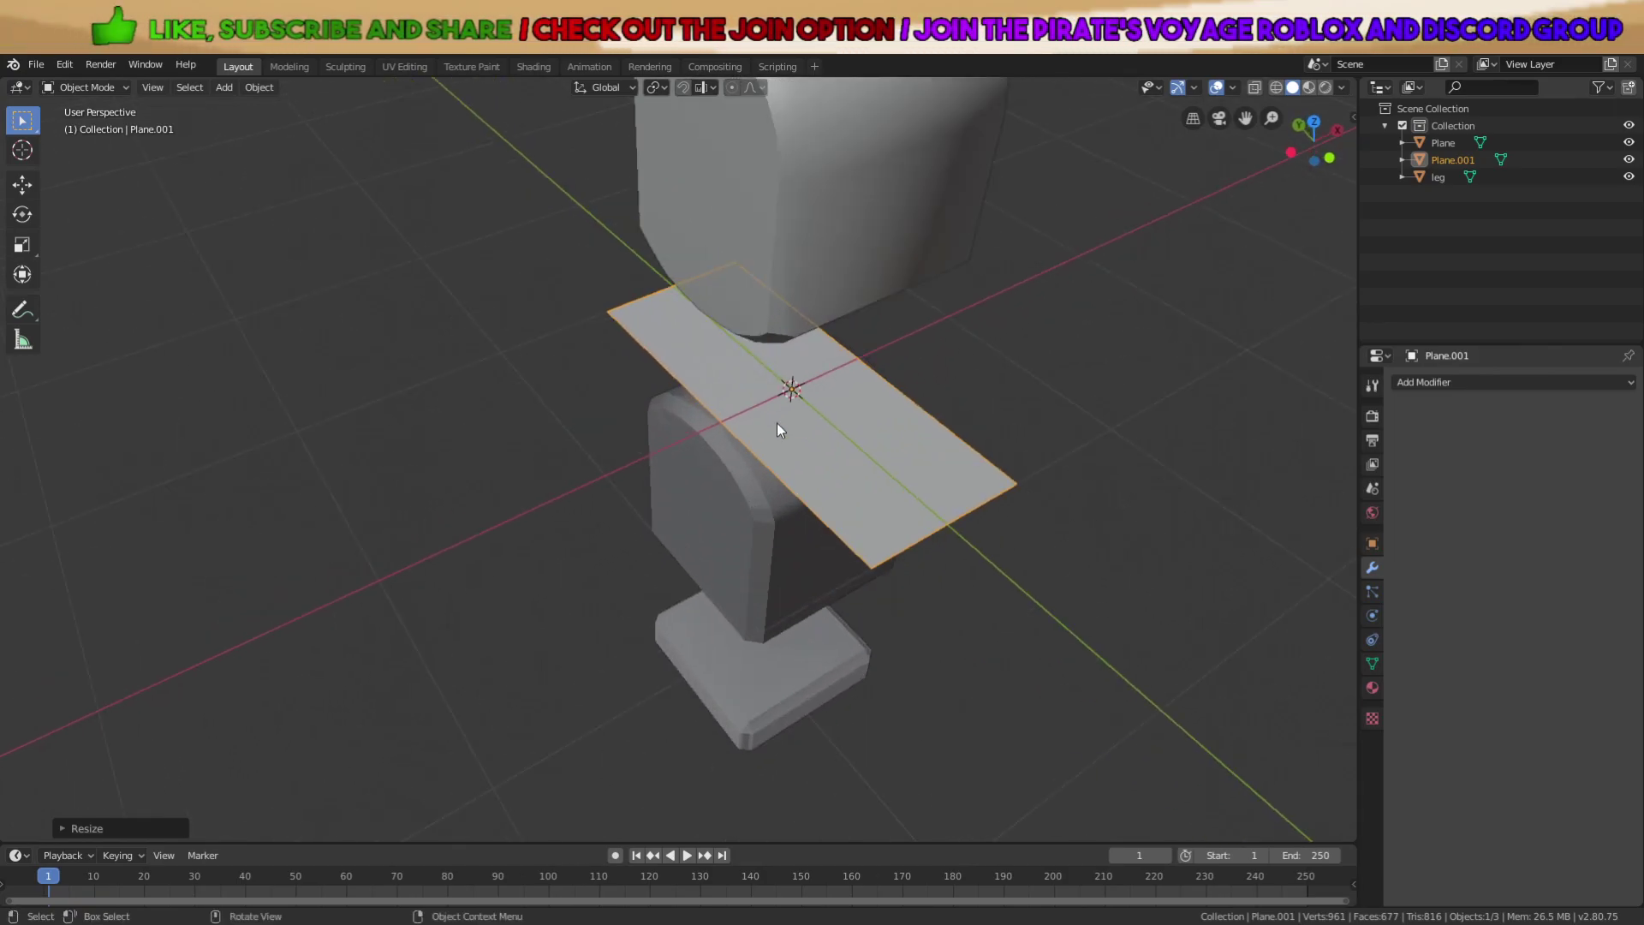
middle_click_drag(918, 412, 858, 414)
scroll(859, 377, "up", 2)
scroll(1002, 393, "up", 3)
scroll(856, 411, "down", 4)
middle_click_drag(388, 419, 999, 447, "shift")
key("g")
key("x")
left_click(632, 375)
key("Tab")
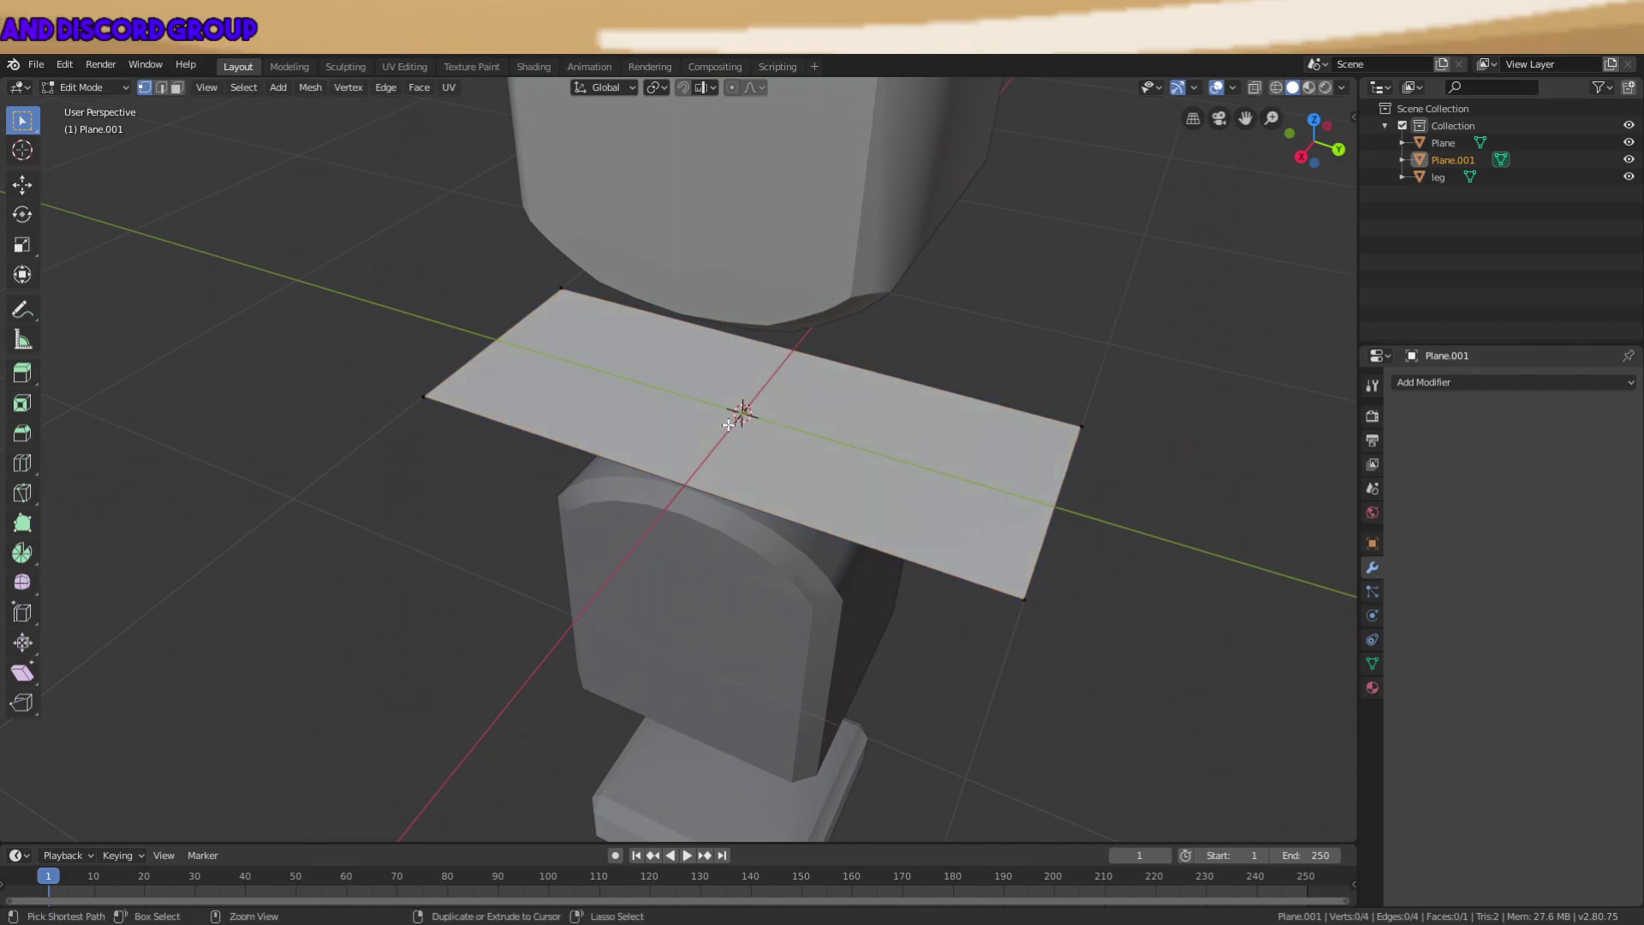
left_click(721, 450)
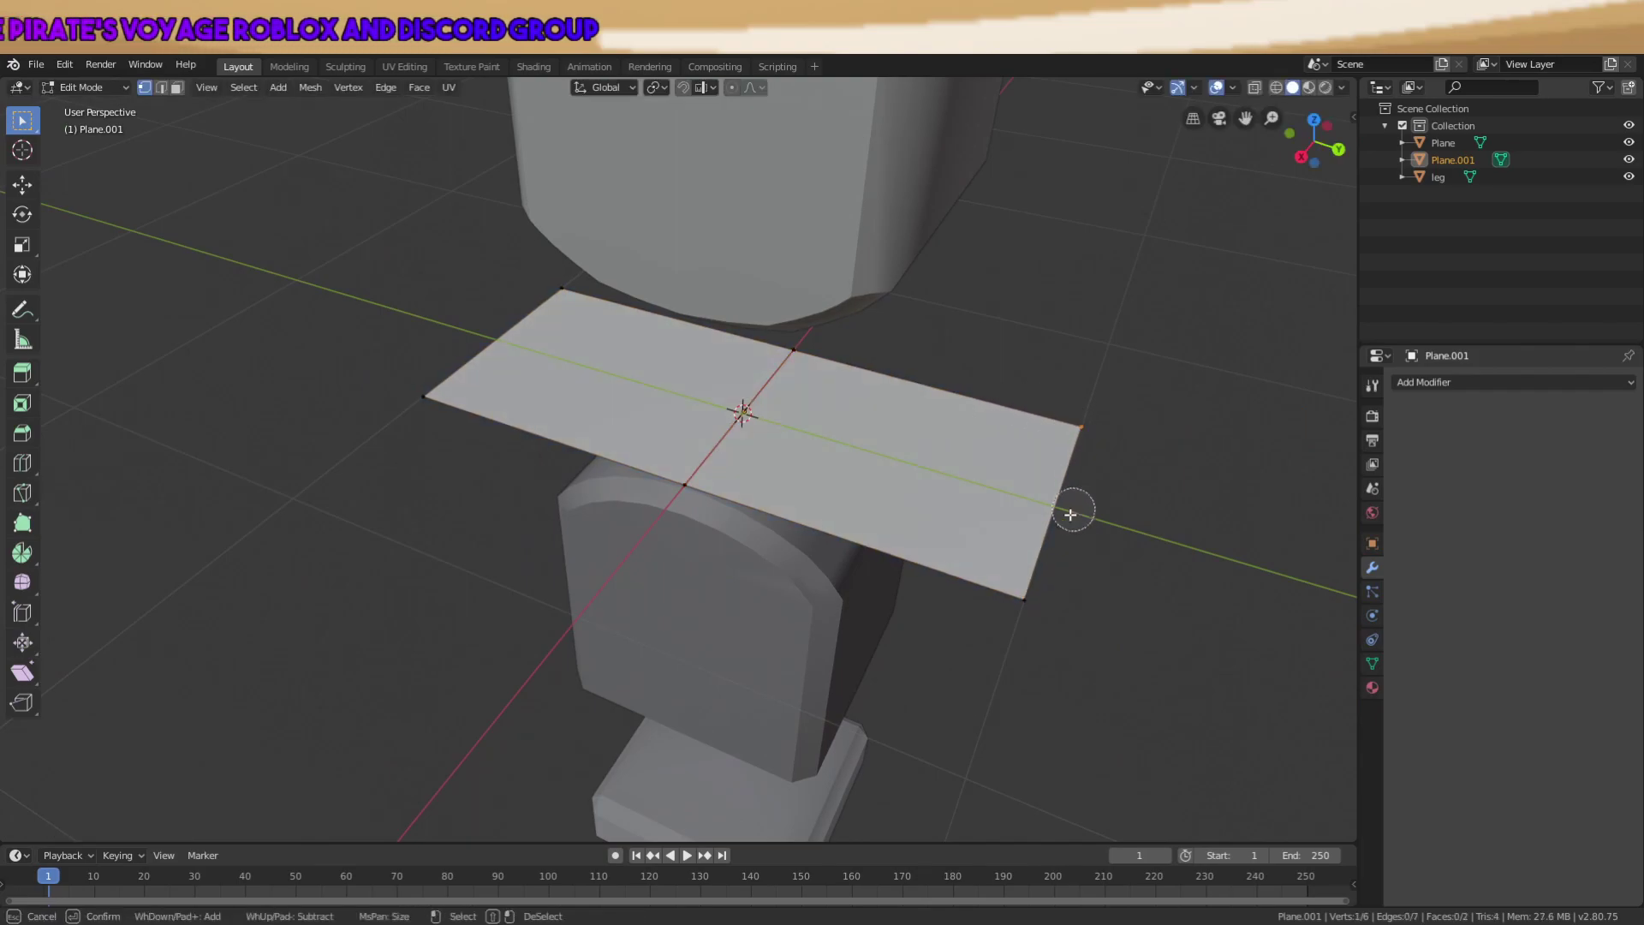
Delete the plane's corner vertices and move one end of the remaining middle edge about 0.004 m along X.
key("x")
left_click(572, 290)
middle_click_drag(676, 313, 492, 396)
scroll(560, 366, "up", 4)
left_click(339, 463)
key("g")
key("x")
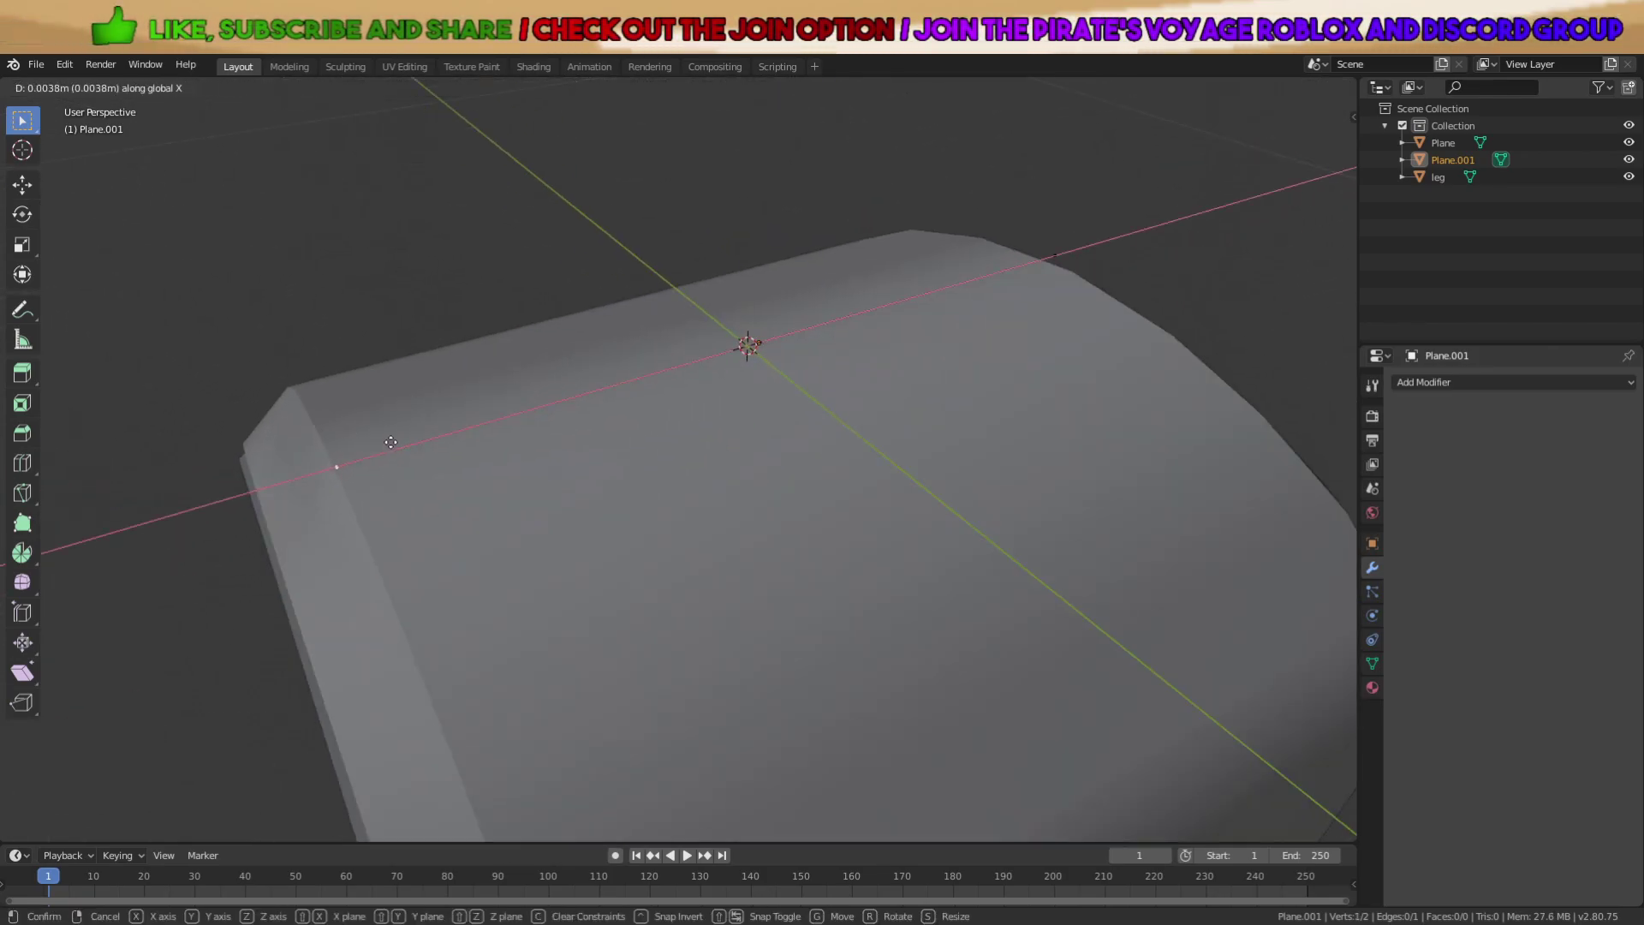
left_click(390, 442)
Shift the remaining edge along X so it spans the block's rounded top between its bevels.
scroll(984, 331, "up", 2)
middle_click_drag(1049, 330, 741, 406)
left_click(699, 352)
key("g")
key("x")
left_click(688, 352)
key("x")
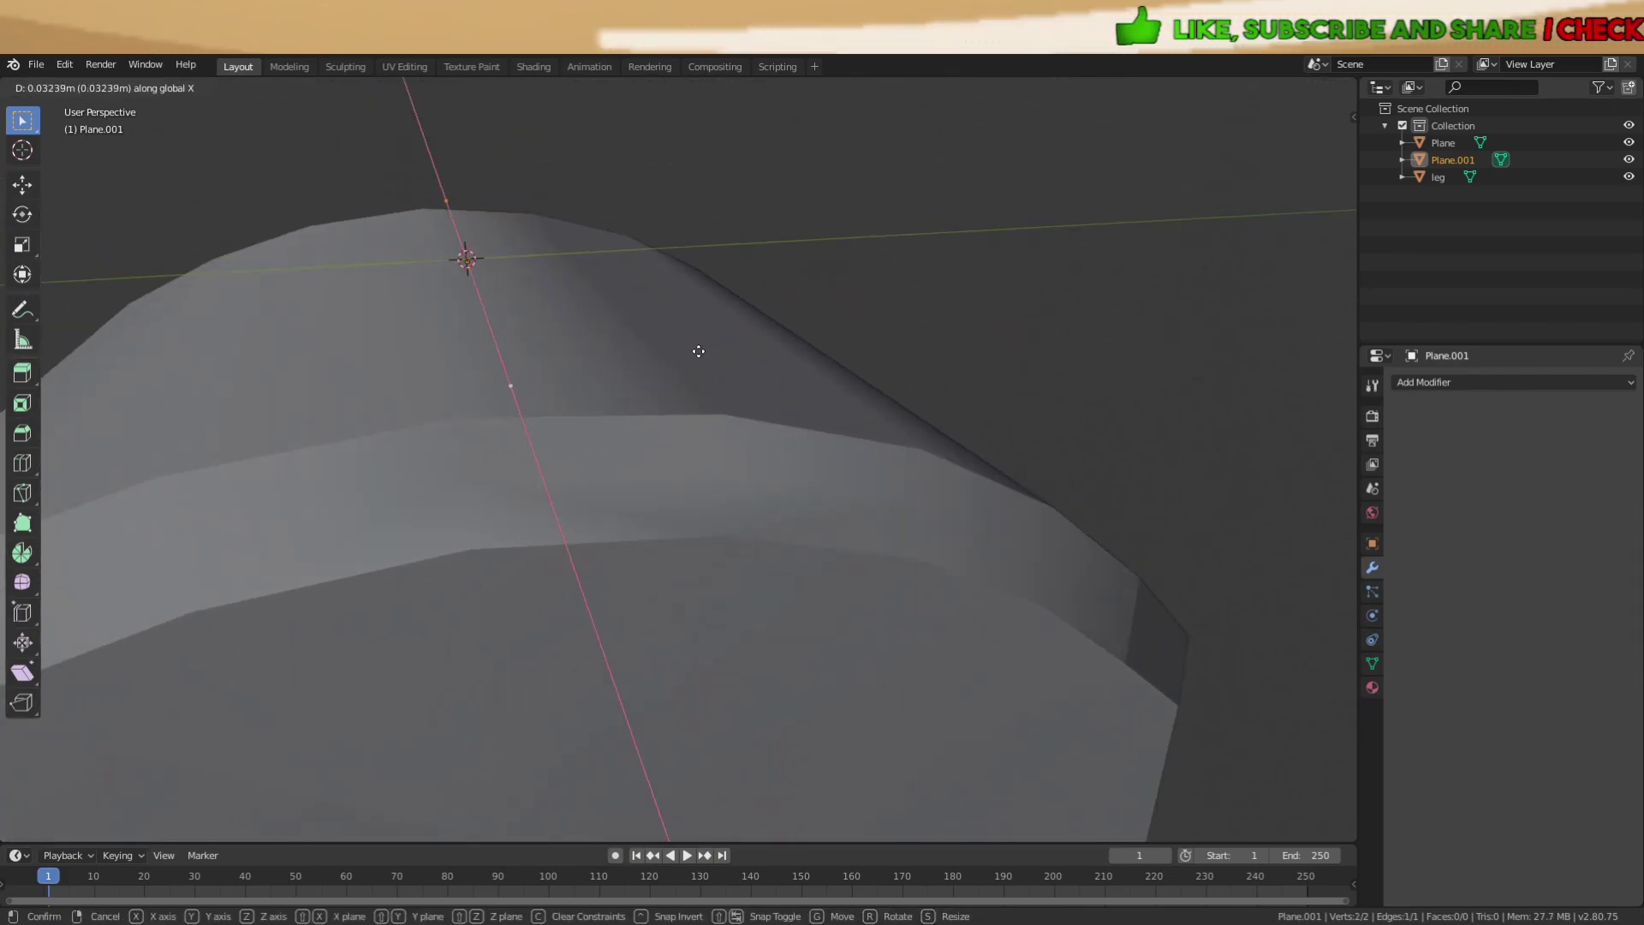
left_click(699, 362)
Leave mesh editing and add a Mirror modifier to the single-edge object.
middle_click_drag(699, 363, 860, 420)
left_click(685, 318)
key("Tab")
left_click(1421, 382)
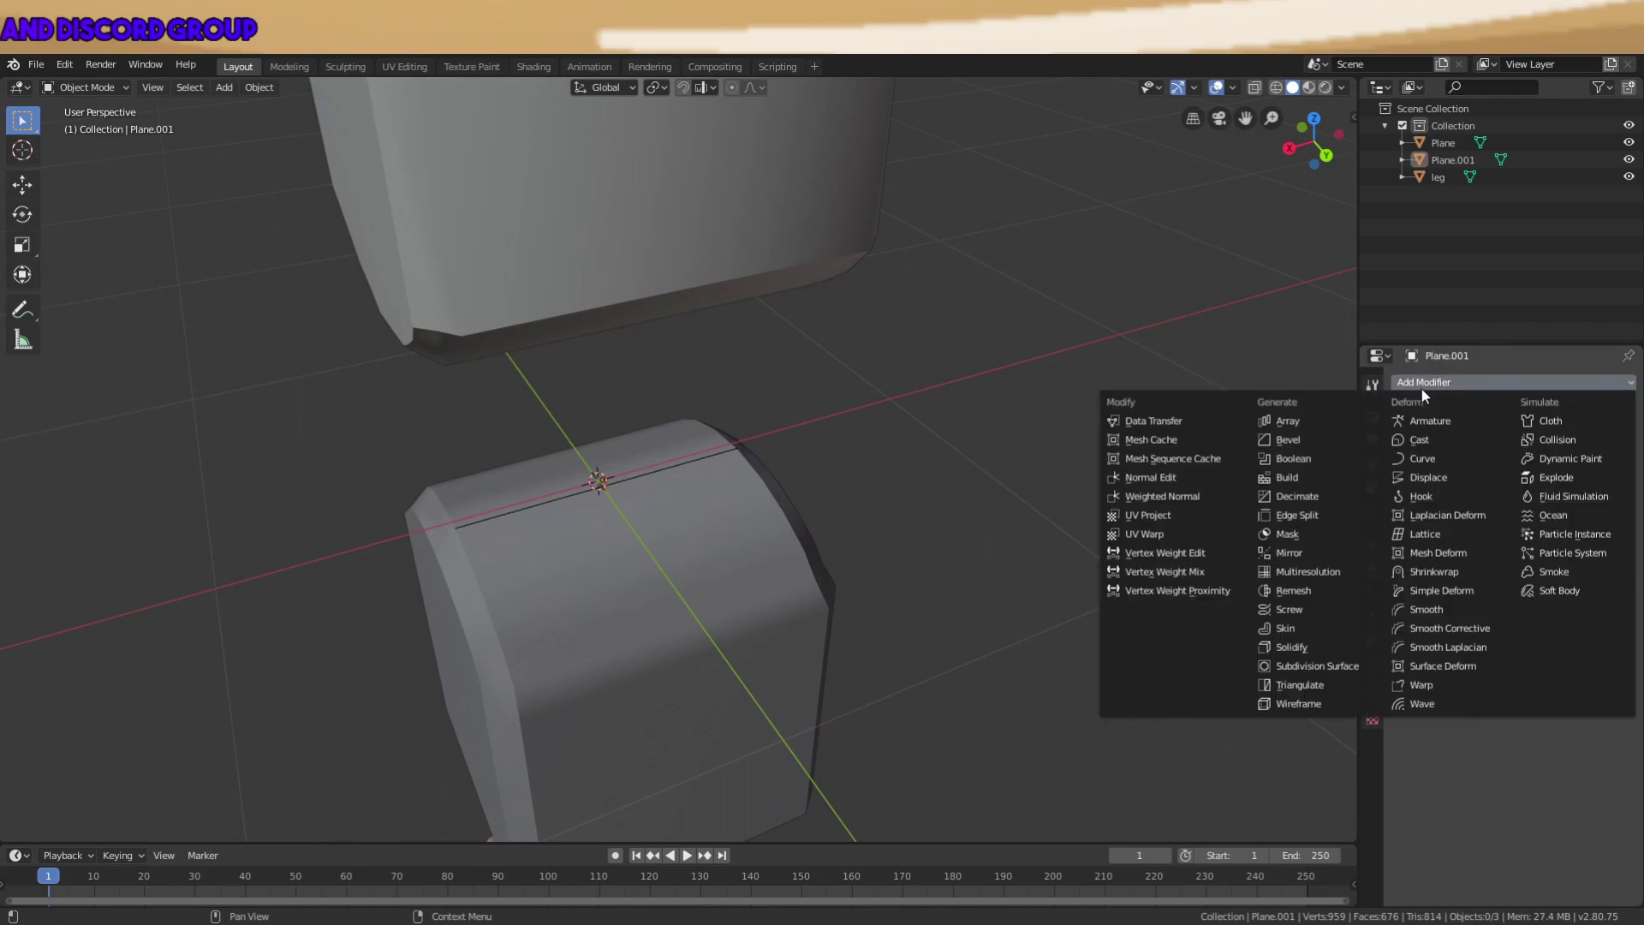
left_click(1298, 552)
left_click(621, 481)
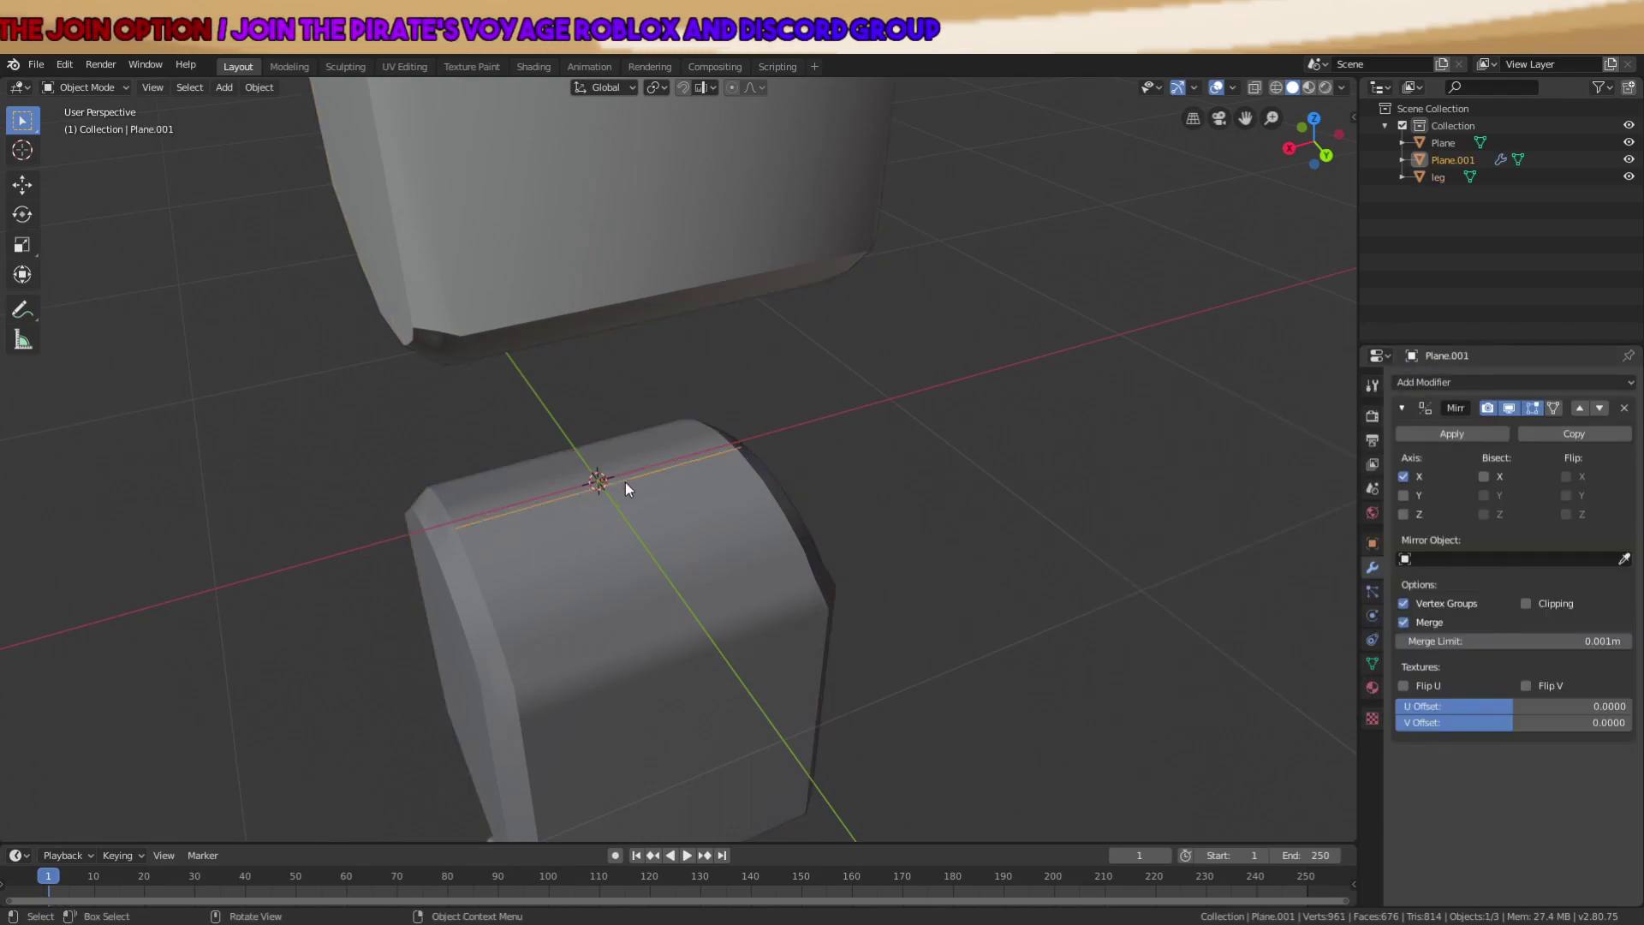
Split the edge at its middle with a loop cut and delete one end vertex, keeping only half.
key("Tab")
scroll(625, 481, "up", 3)
key("ctrl+r")
left_click(534, 511)
key("alt+a")
middle_click_drag(546, 543, 836, 422)
scroll(557, 528, "down", 1)
left_click(246, 536)
key("x")
left_click(245, 539)
Reposition the half edge along Y and X so its outer end sits at the block's bevel line.
key("a")
key("g")
key("y")
key("x")
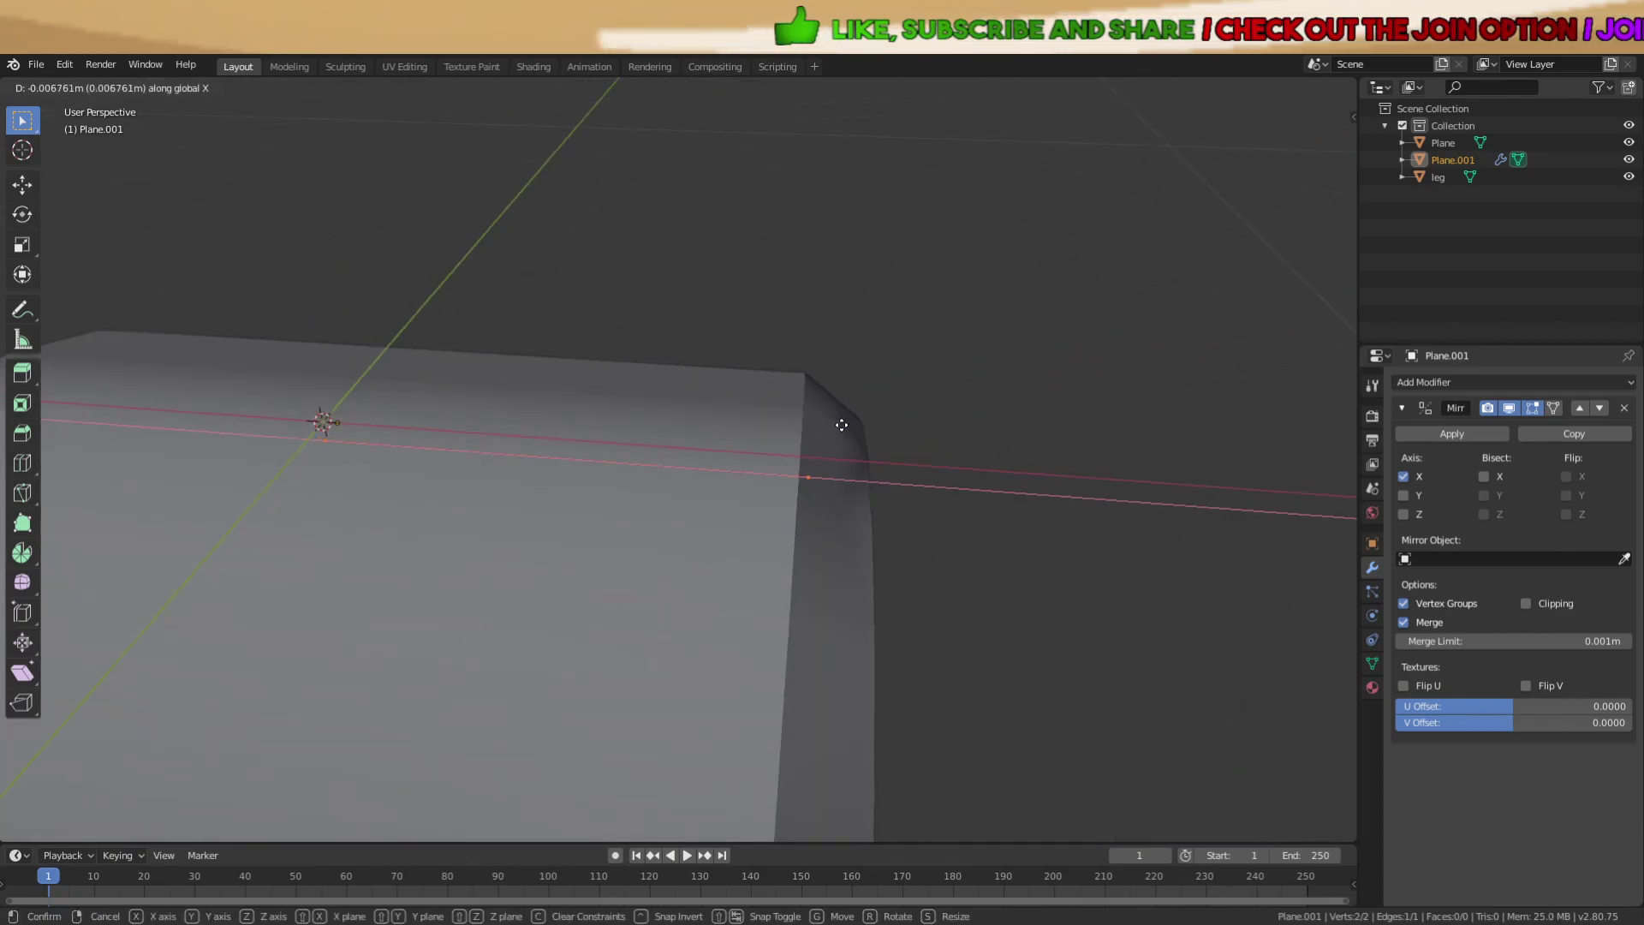
left_click(837, 427)
key("Tab")
key("g")
left_click(875, 412)
middle_click_drag(875, 413, 806, 475)
key("g")
left_click(778, 441)
Extrude the edge sideways into a narrow strip and enable the Mirror modifier's Y axis.
key("Tab")
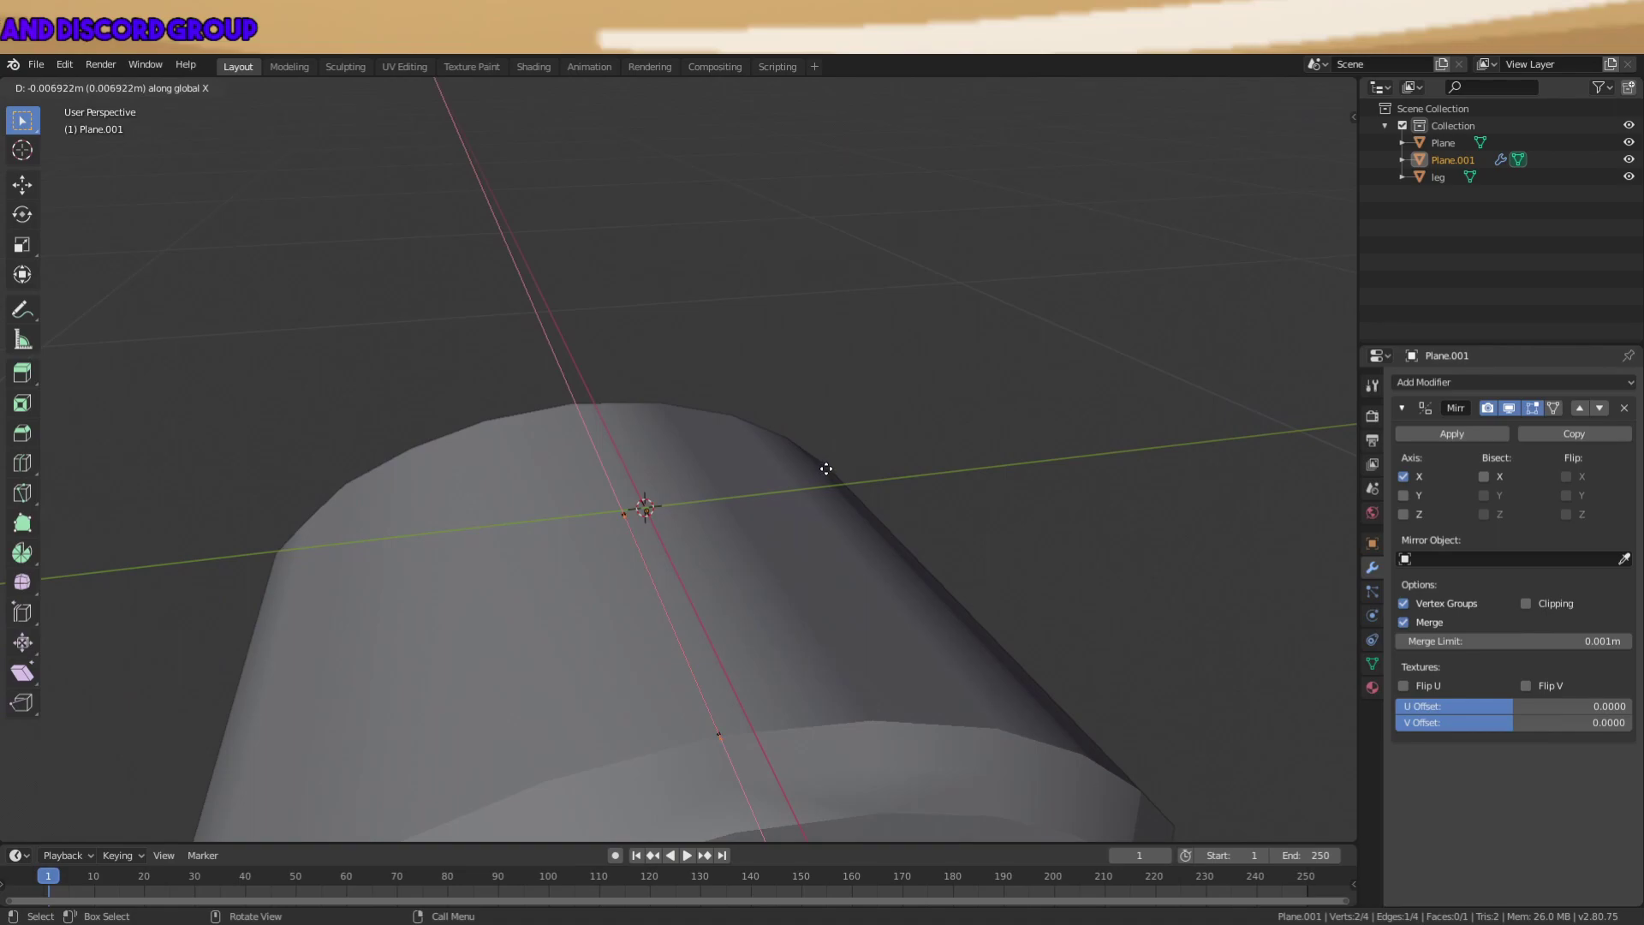
left_click(682, 538)
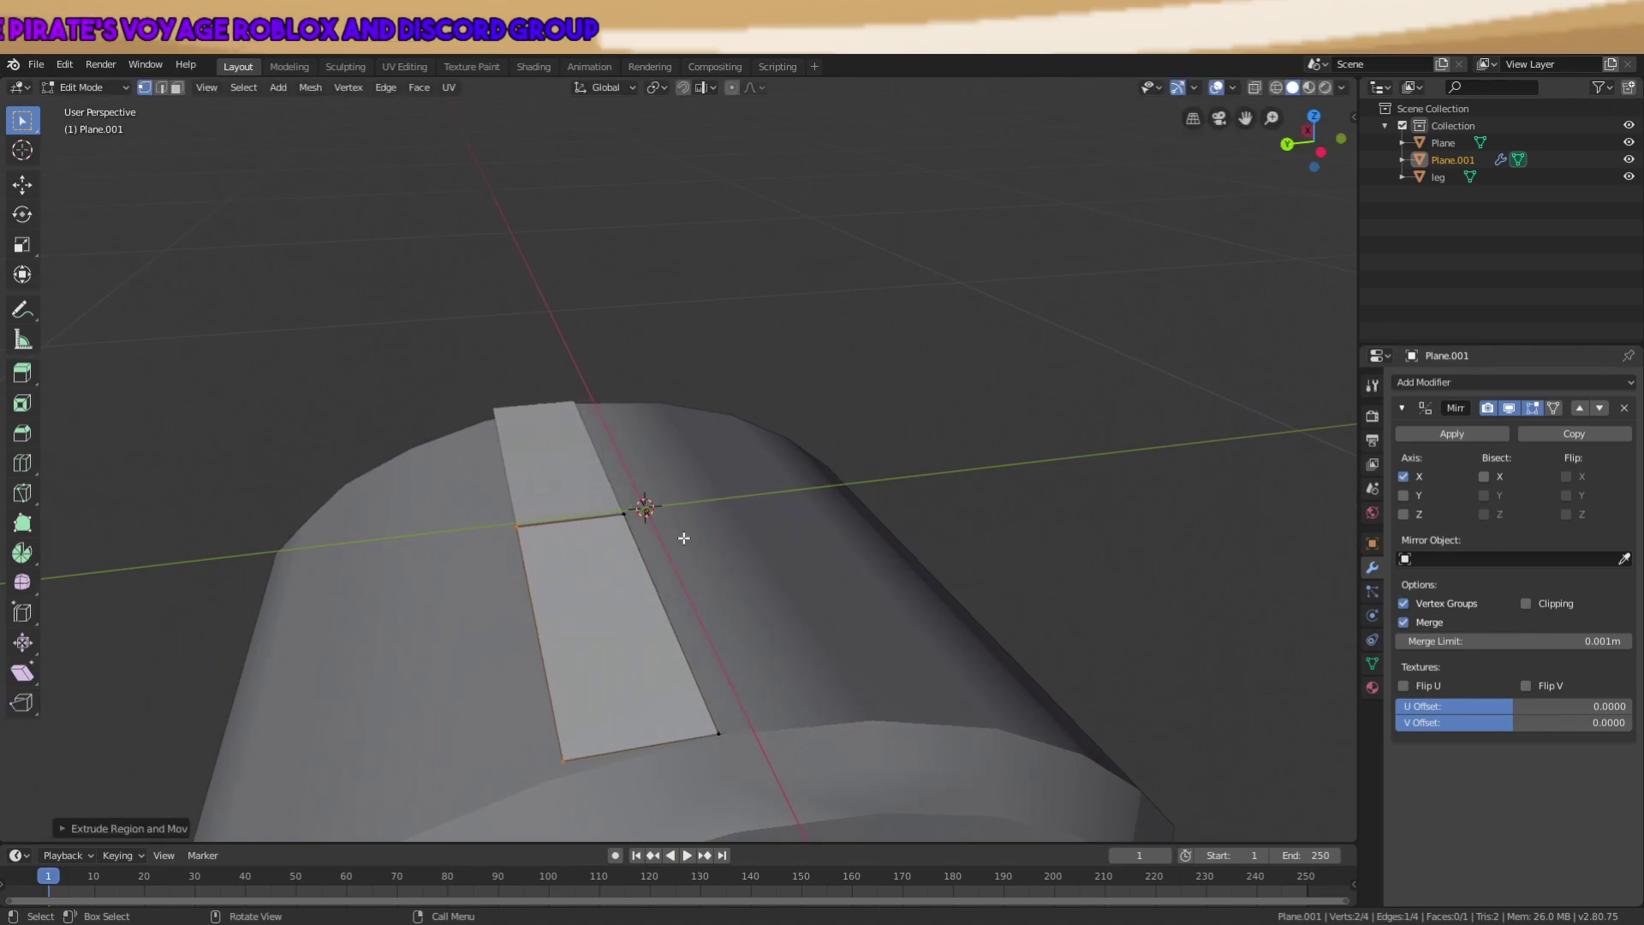
left_click(1413, 495)
Shift the strip along Y, enable mirror clipping, and move the strip inward until its mirrored halves join.
middle_click_drag(668, 514, 797, 516)
key("e")
key("y")
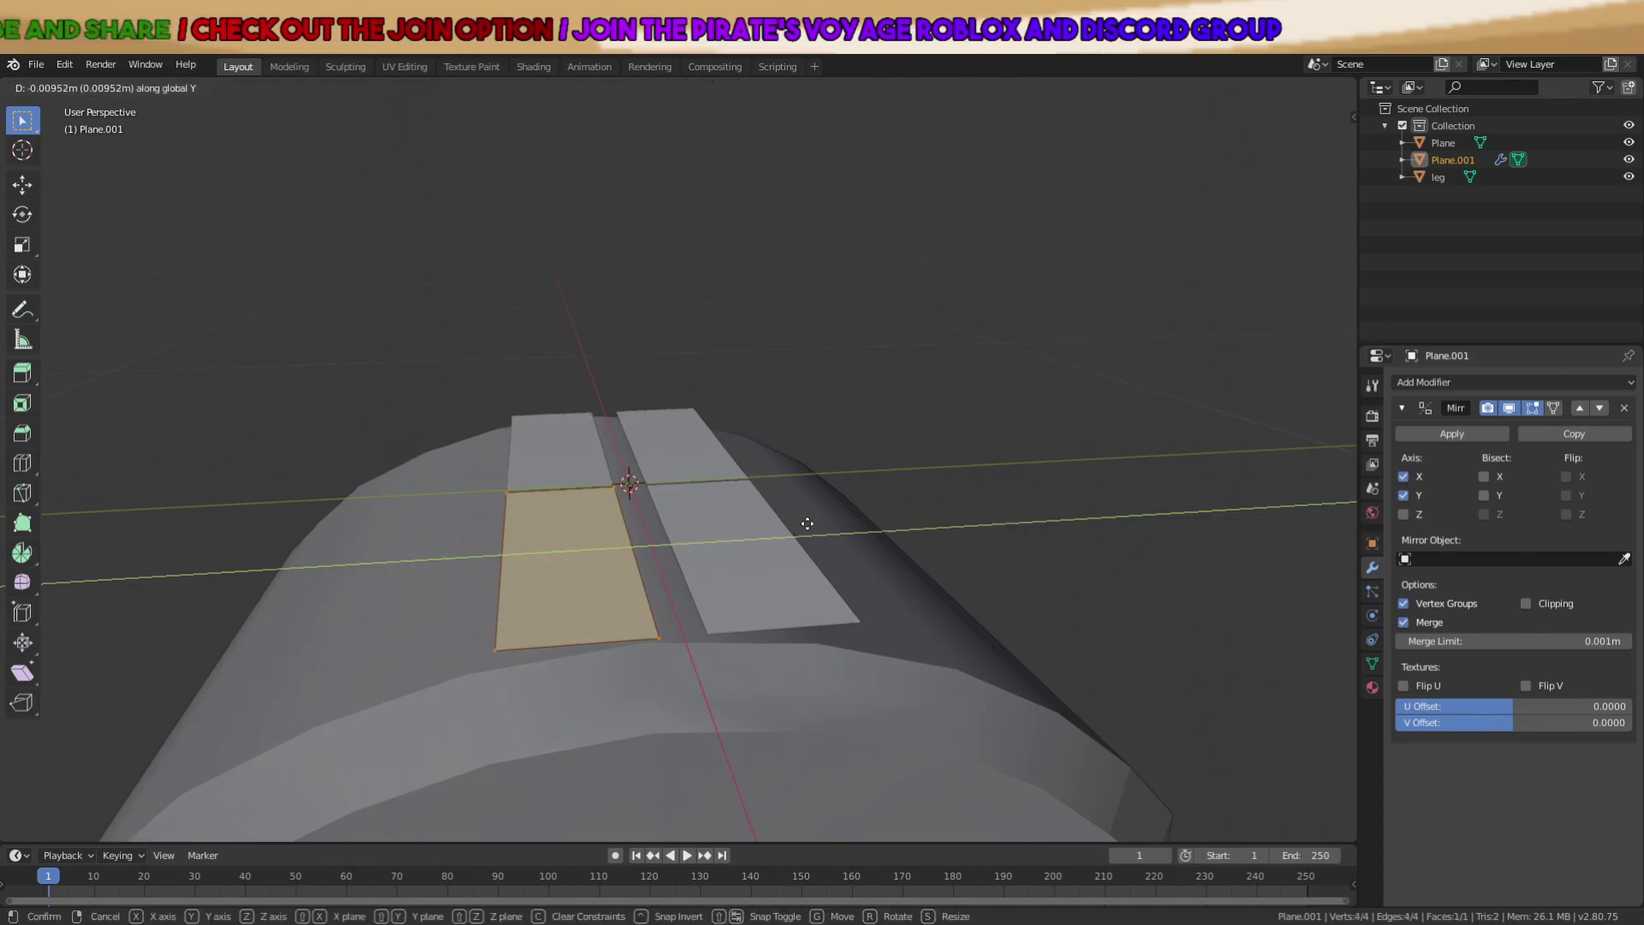
left_click(820, 523)
left_click(1526, 602)
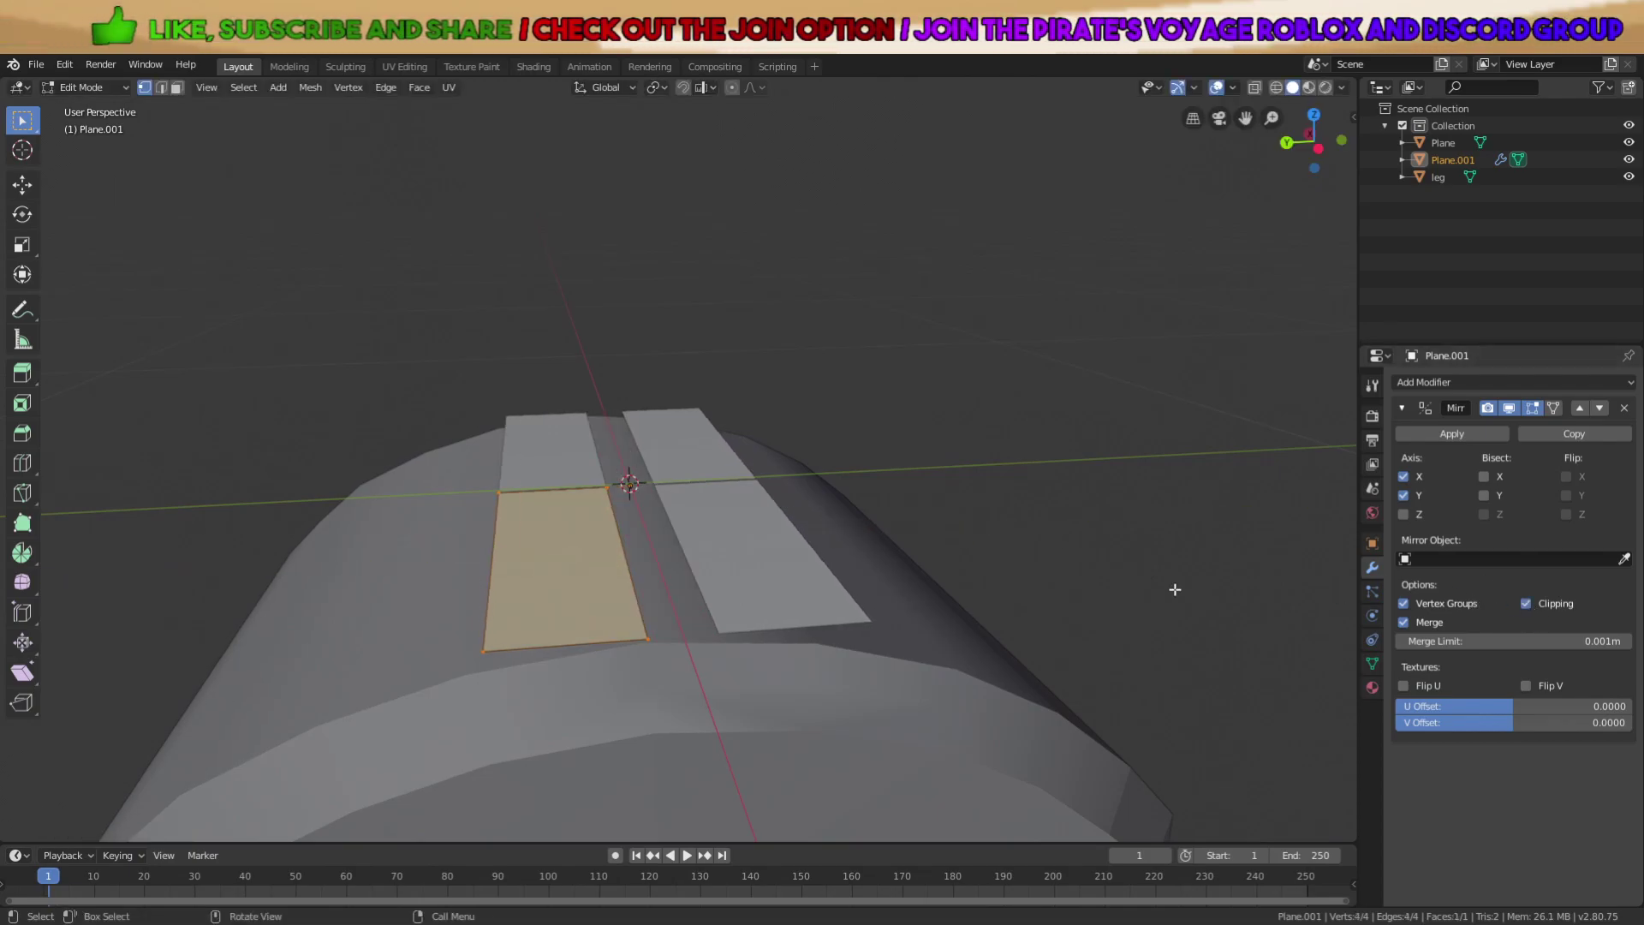
scroll(912, 540, "up", 3)
key("g")
left_click(983, 535)
key("Tab")
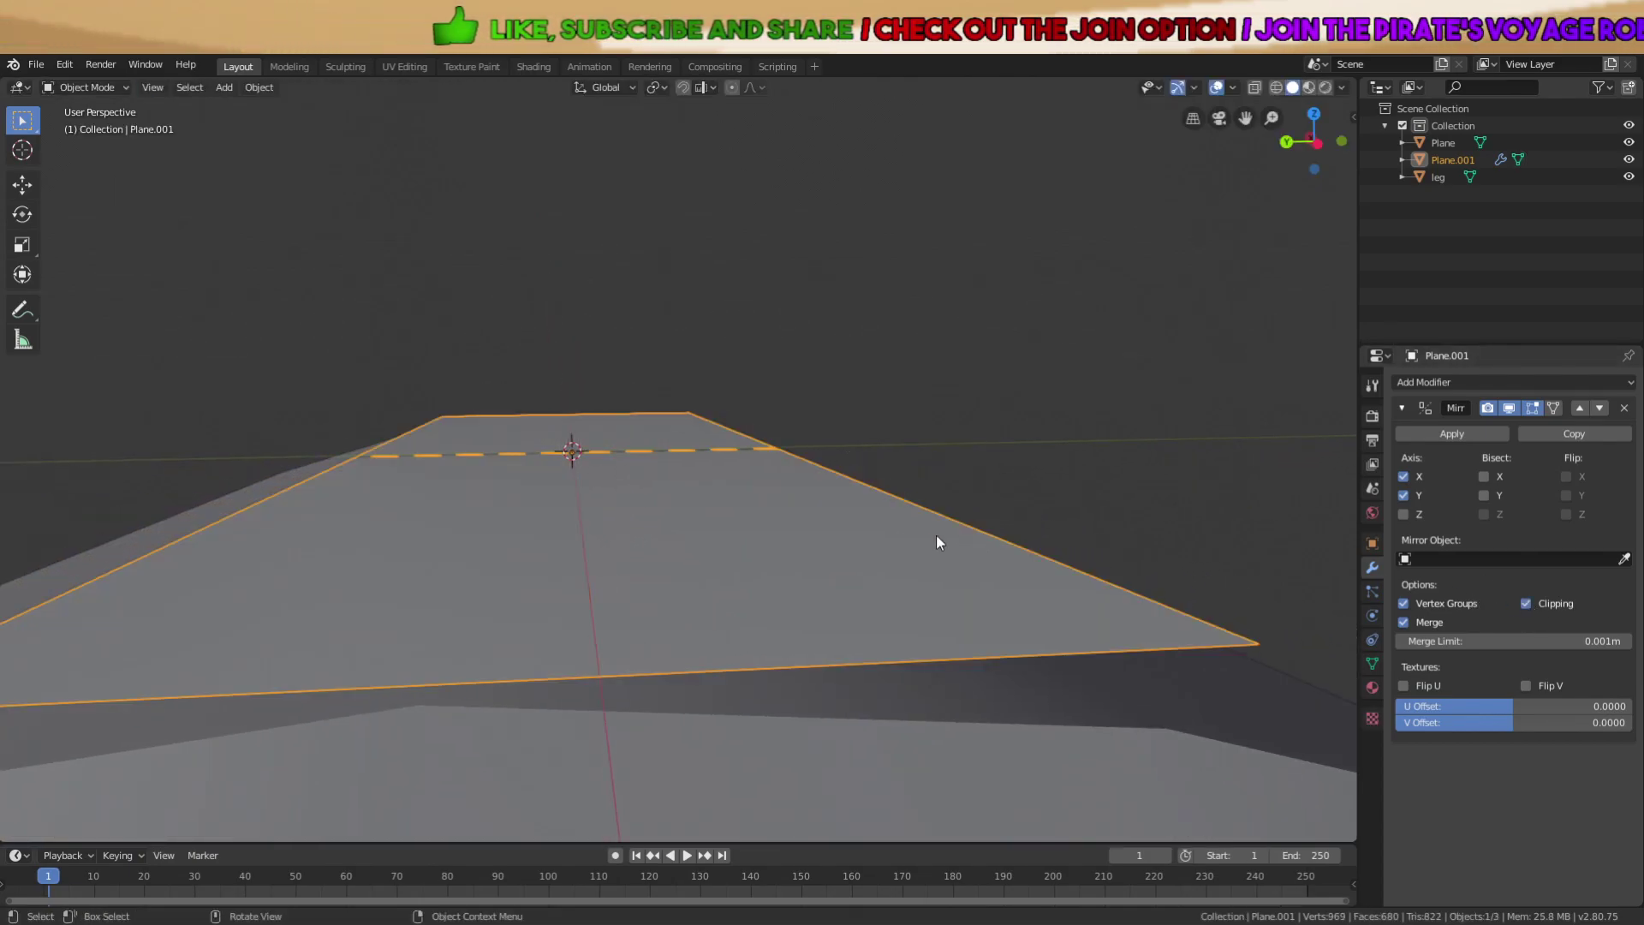
Move the mirrored strip object about 0.03 m along Y toward the block's centre line.
middle_click_drag(764, 519, 825, 505)
key("g")
key("x")
key("y")
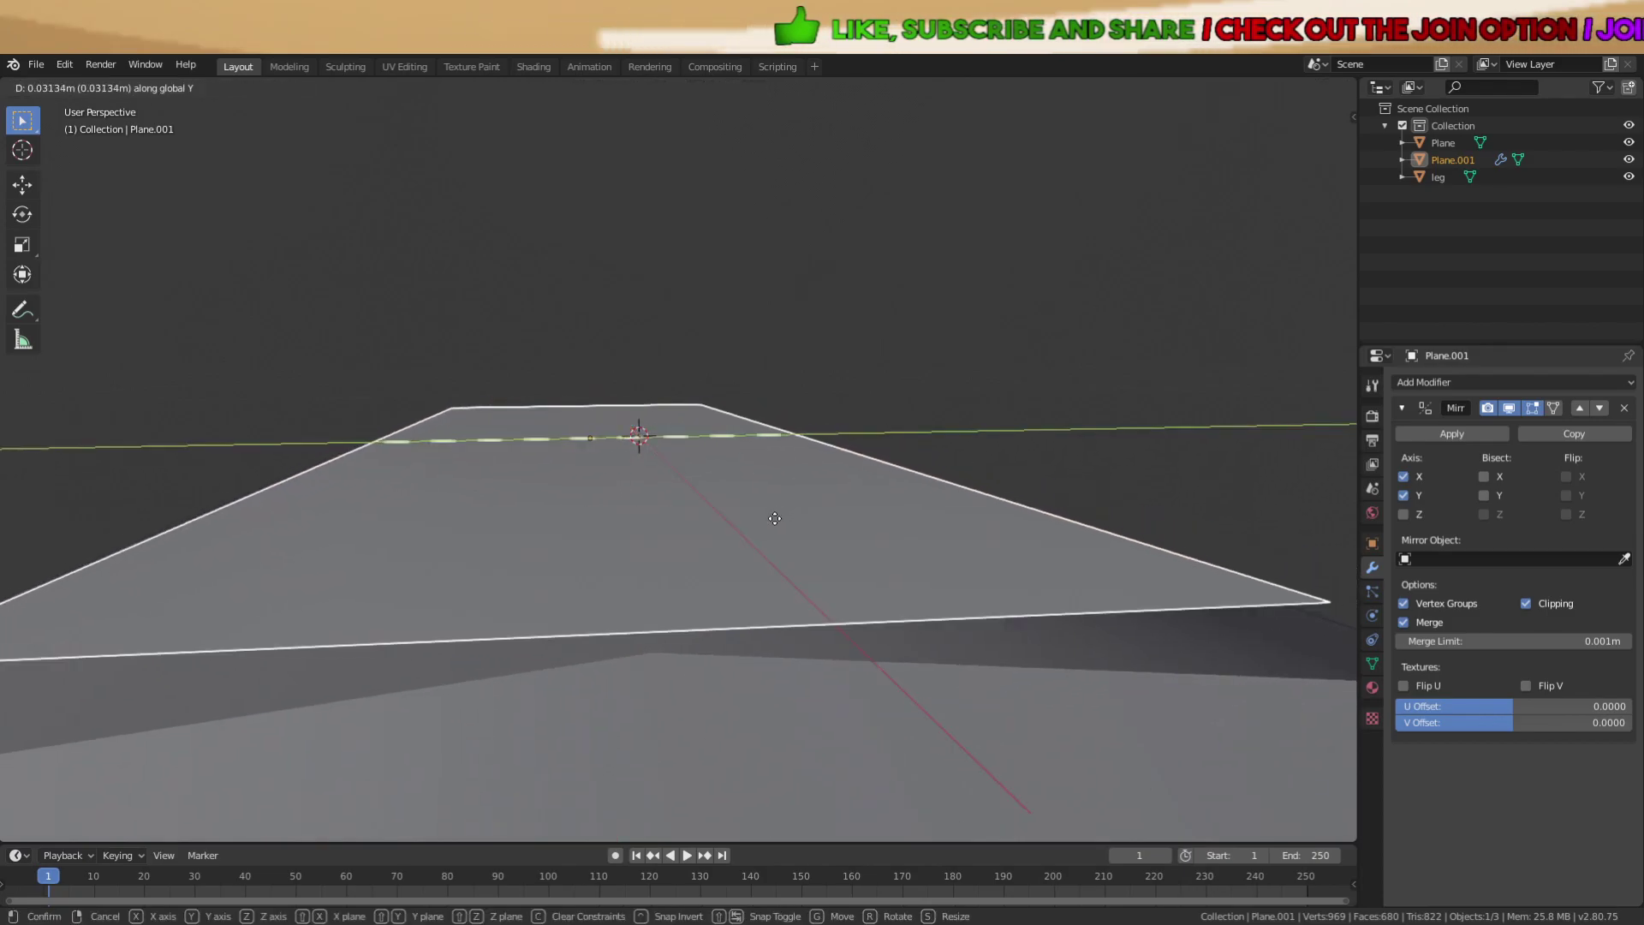
left_click(781, 522)
key("Tab")
key("Tab")
key("Tab")
Move the strip's face about 0.006 m along local Y and nudge the whole object about 0.0016 m along Y.
middle_click_drag(785, 521, 788, 510)
key("g")
key("y")
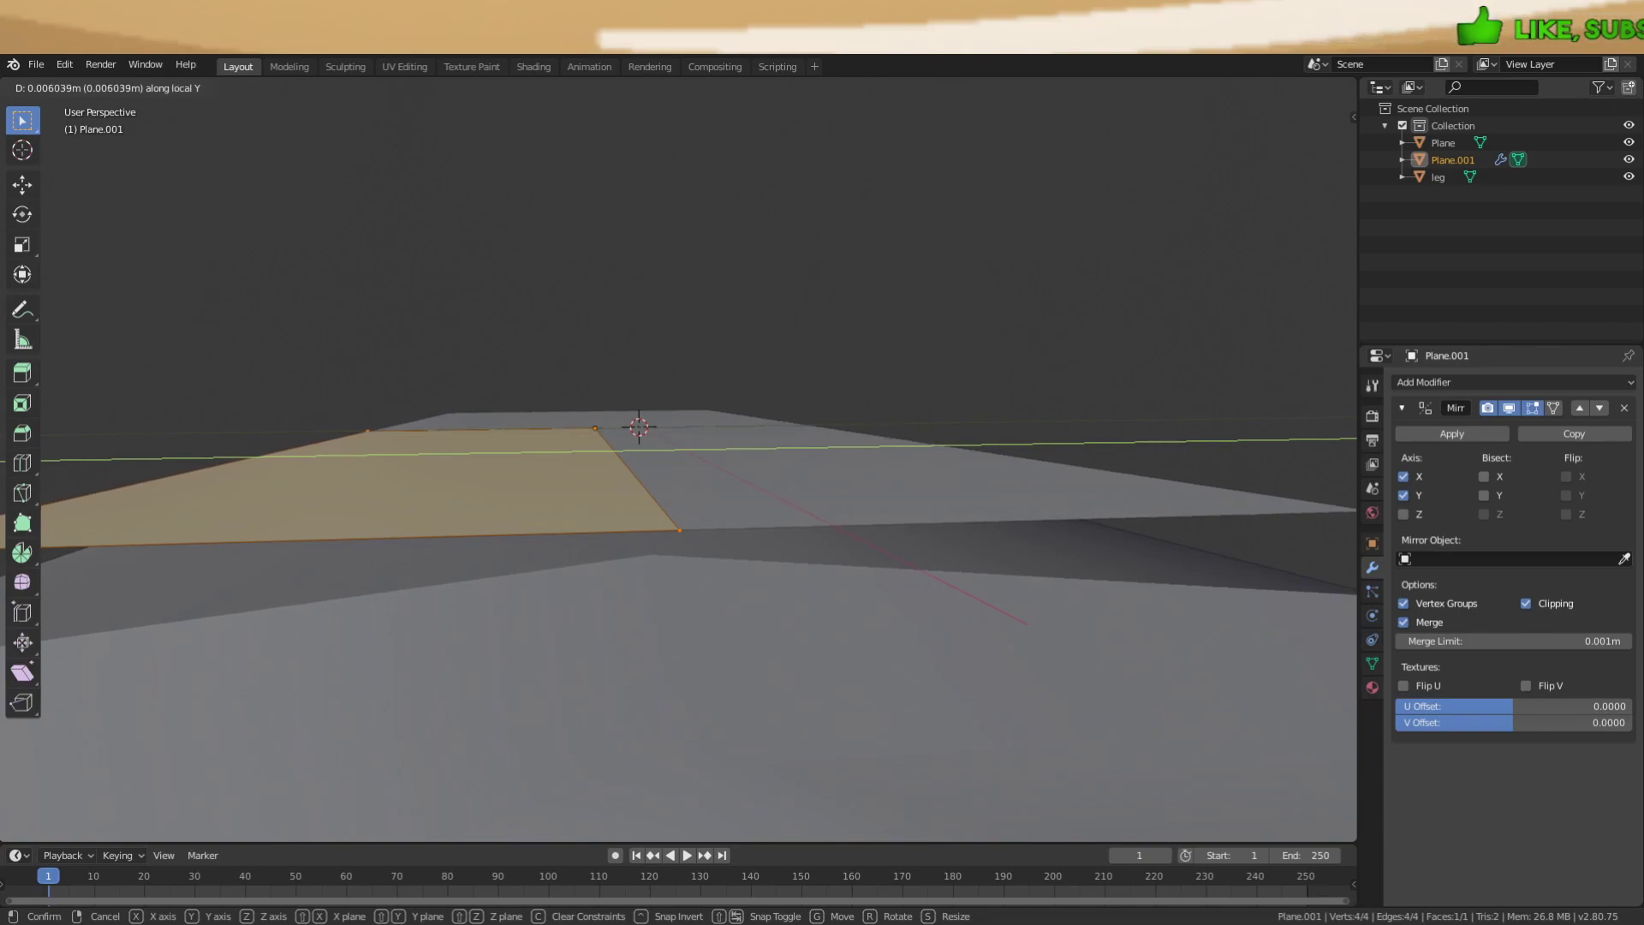
left_click(773, 514)
key("Tab")
key("g")
key("y")
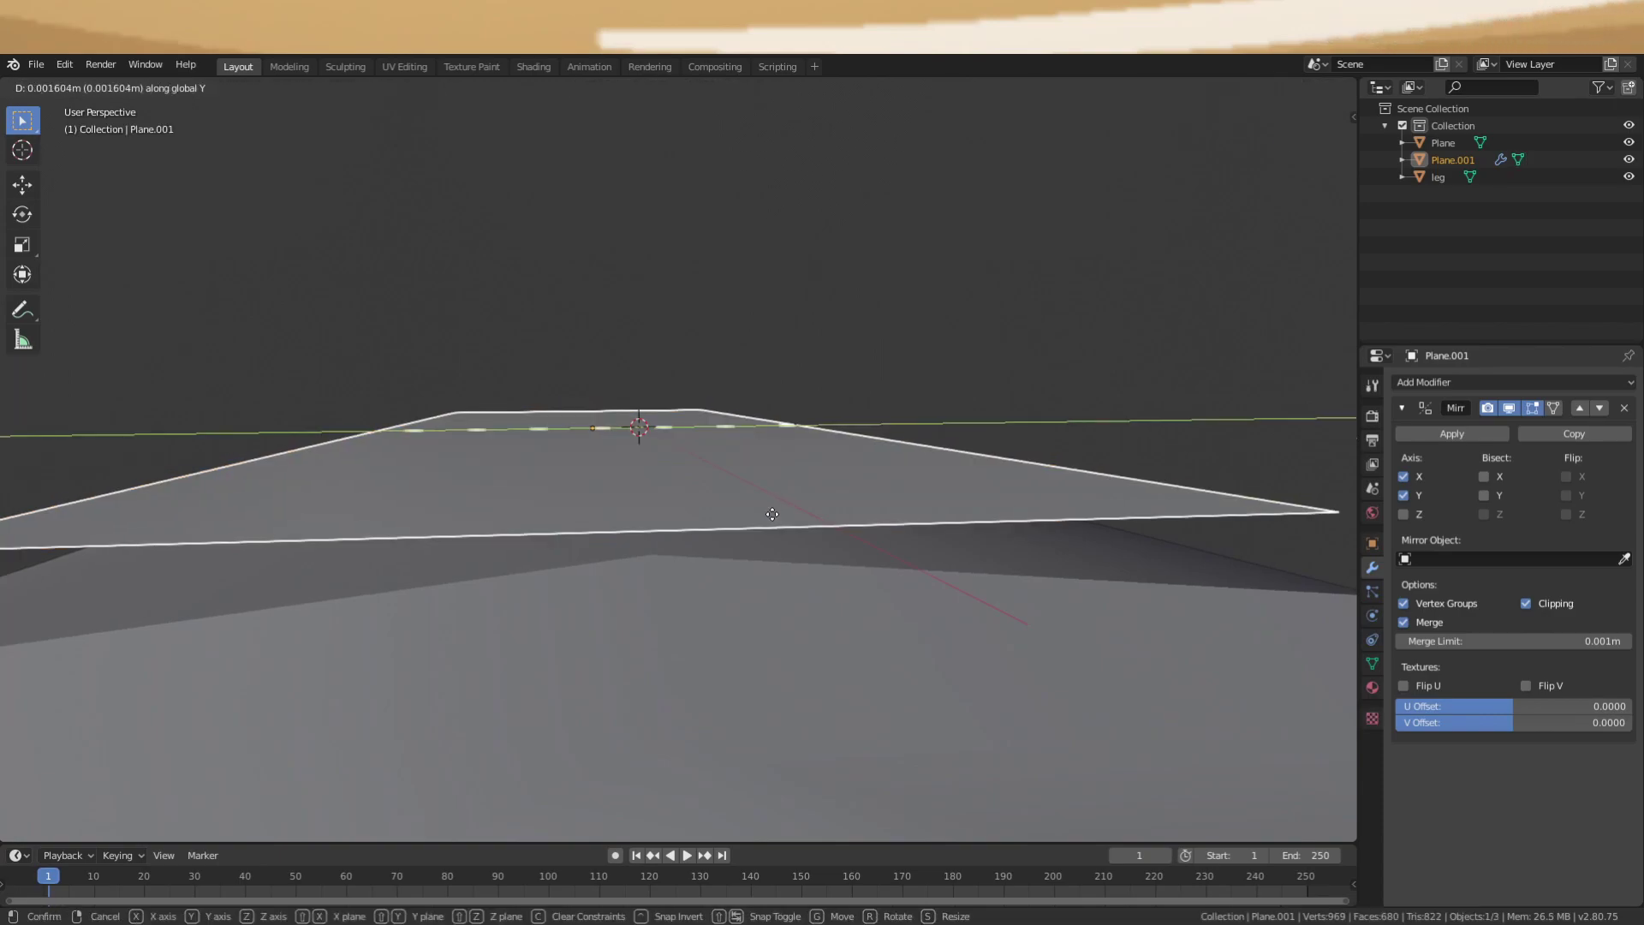
left_click(772, 514)
Adjust the strip object's height along Z to fit the block's top surface.
key("Tab")
middle_click_drag(767, 514, 857, 488)
key("Tab")
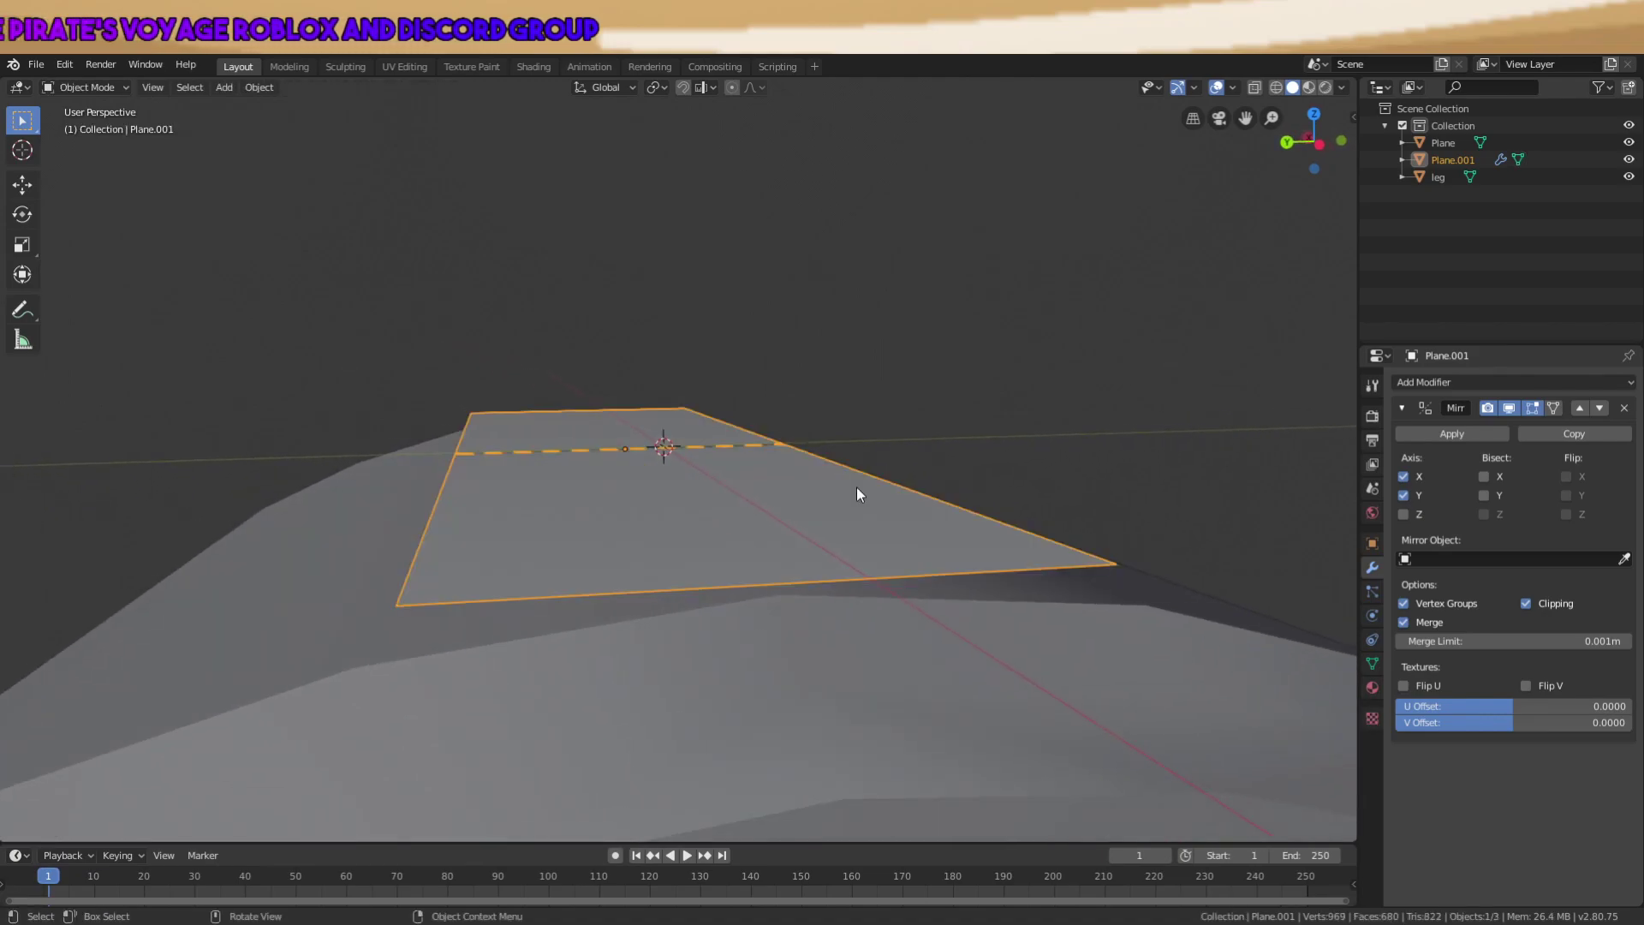
key("g")
key("z")
left_click(859, 492)
Move the strip's outer long edge along Y and lower it along Z to follow the block's curve.
key("Tab")
scroll(860, 493, "down", 4)
middle_click_drag(819, 491, 629, 565)
left_click(565, 487)
middle_click_drag(565, 487, 719, 470)
key("g")
key("y")
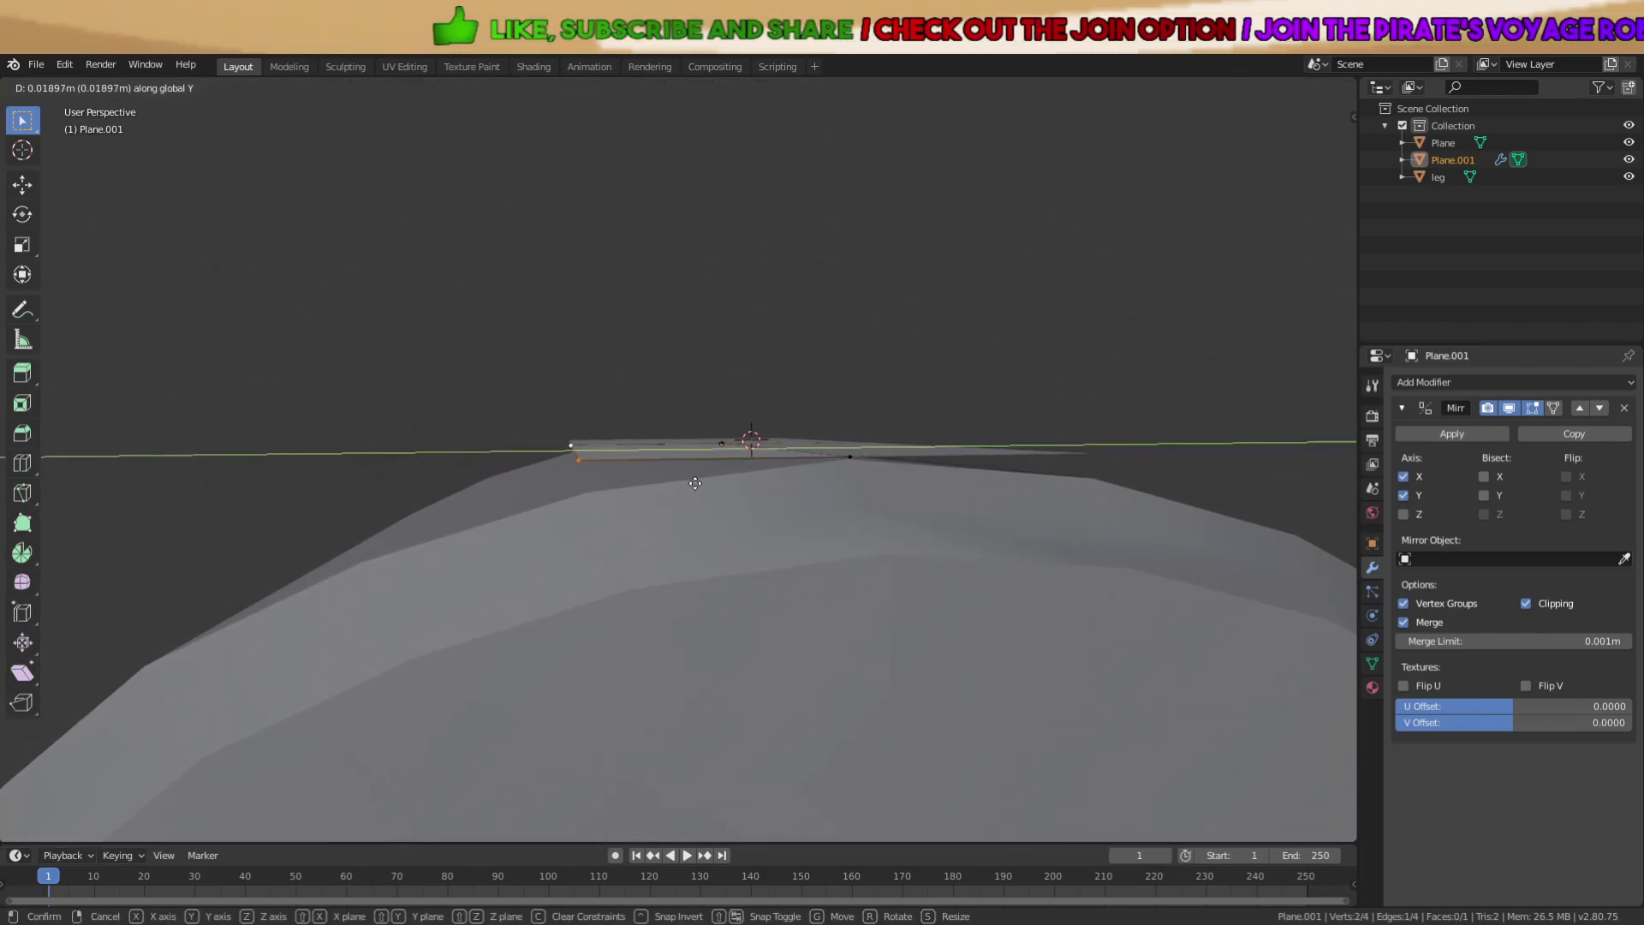
key("z")
left_click(699, 503)
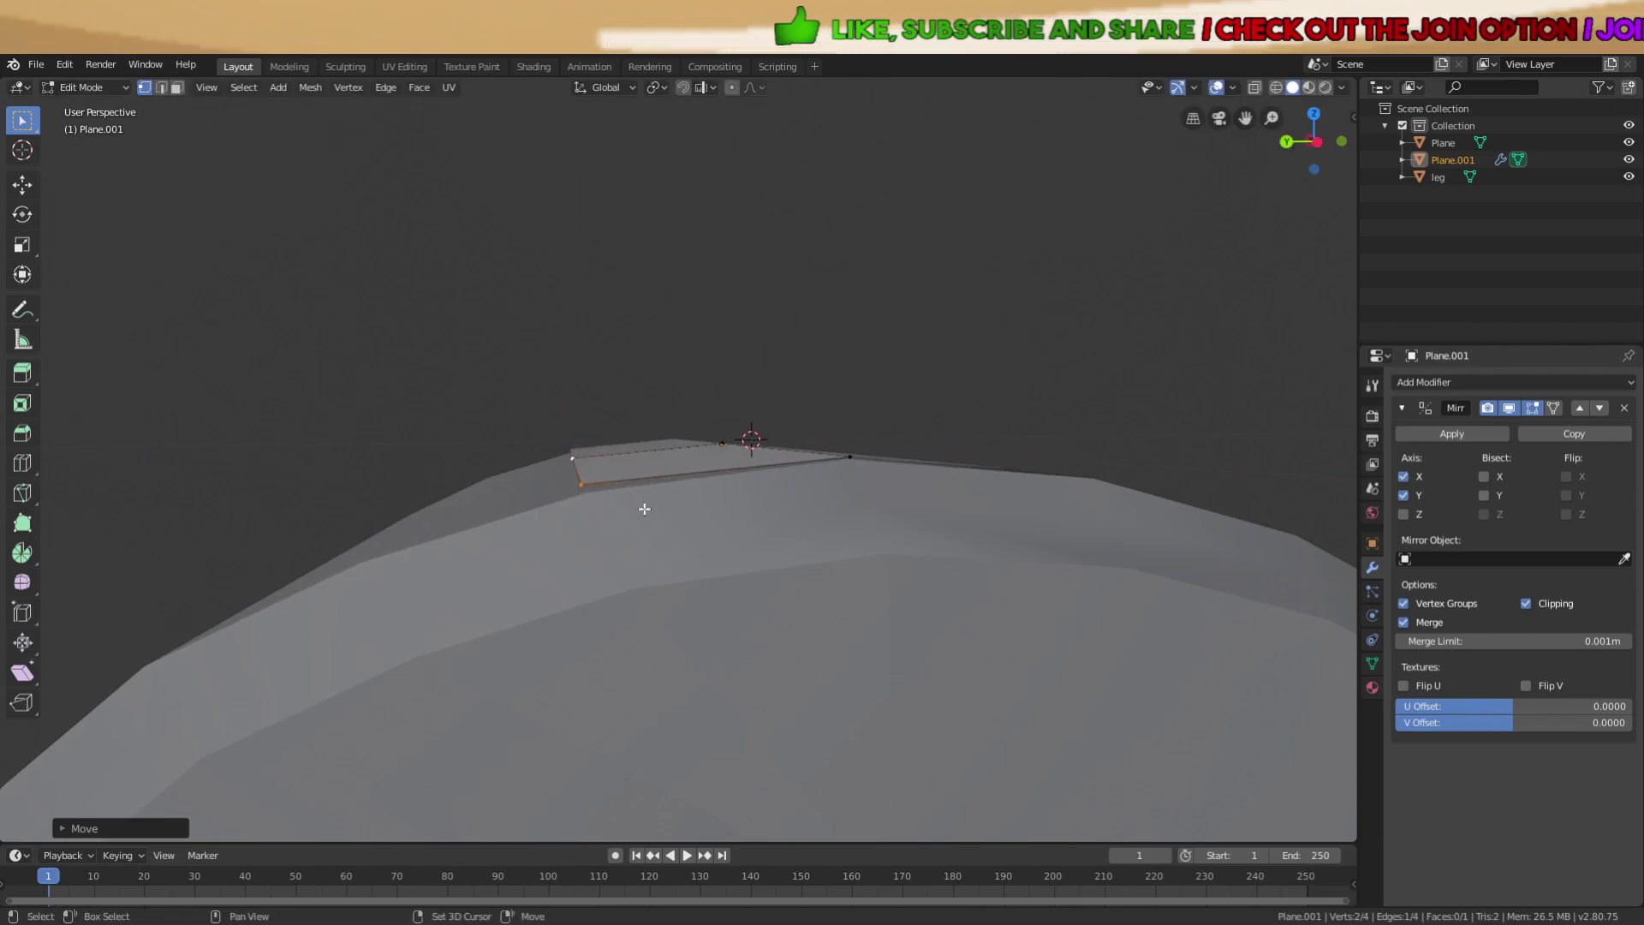
Extrude the outer edge along Y and lower the new edge onto the next facet of the curve.
middle_click_drag(645, 508, 792, 459)
key("e")
key("y")
left_click(658, 486)
mouse_move(658, 485)
middle_mouse_down()
mouse_move(628, 484)
mouse_move(653, 494)
middle_mouse_up()
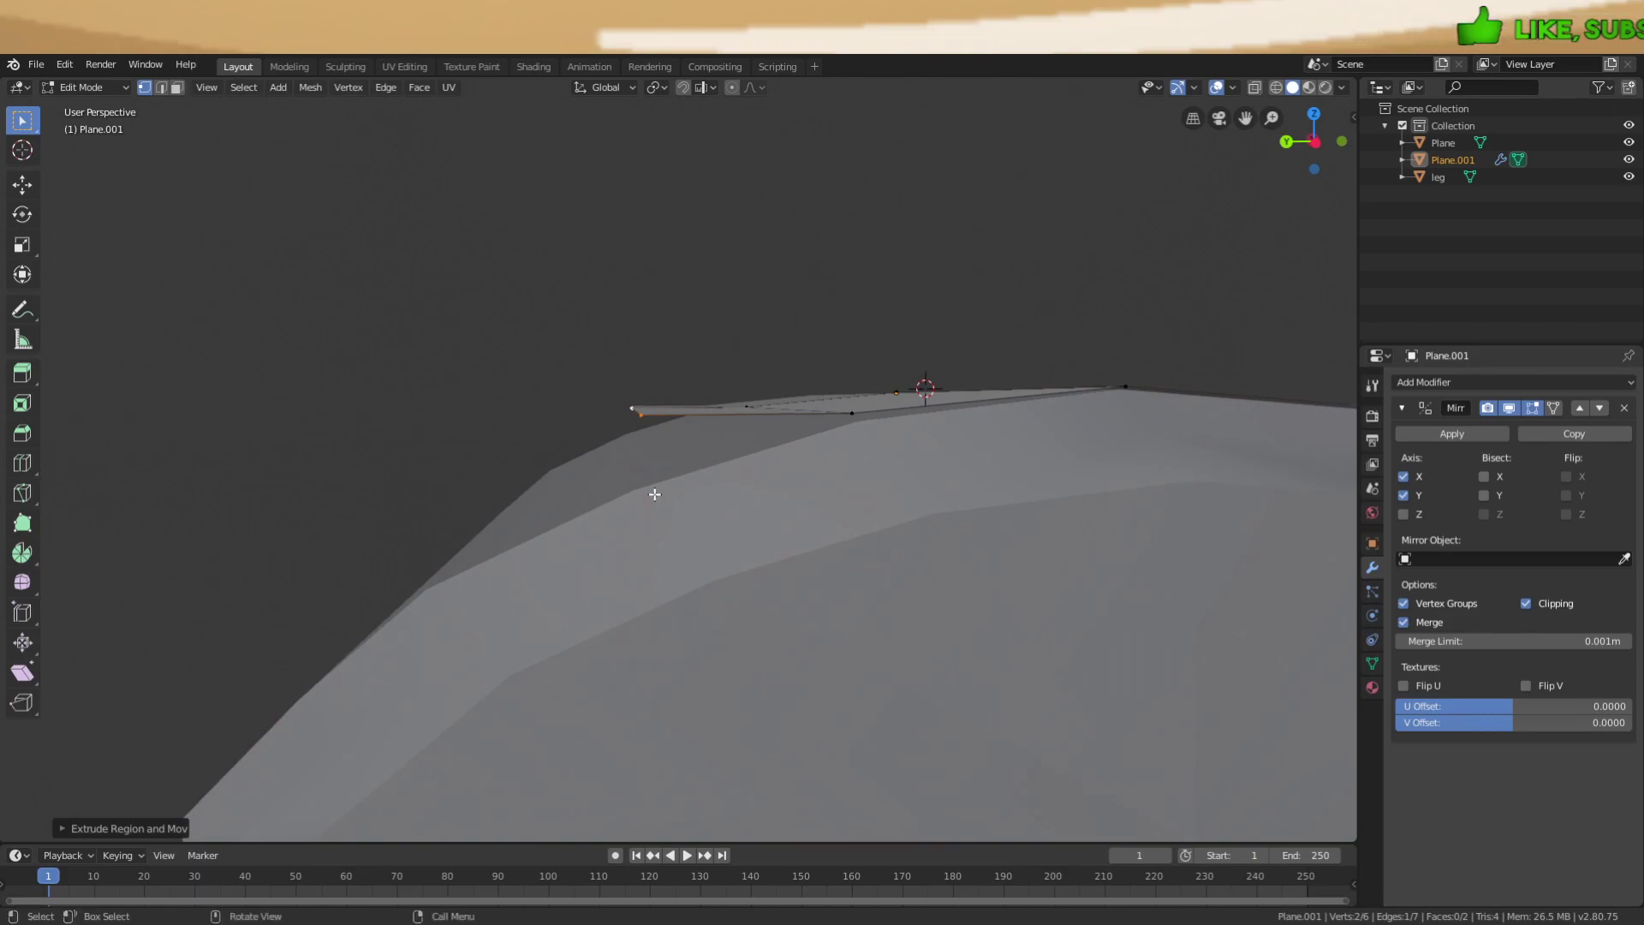
left_click(636, 543)
left_click(636, 546)
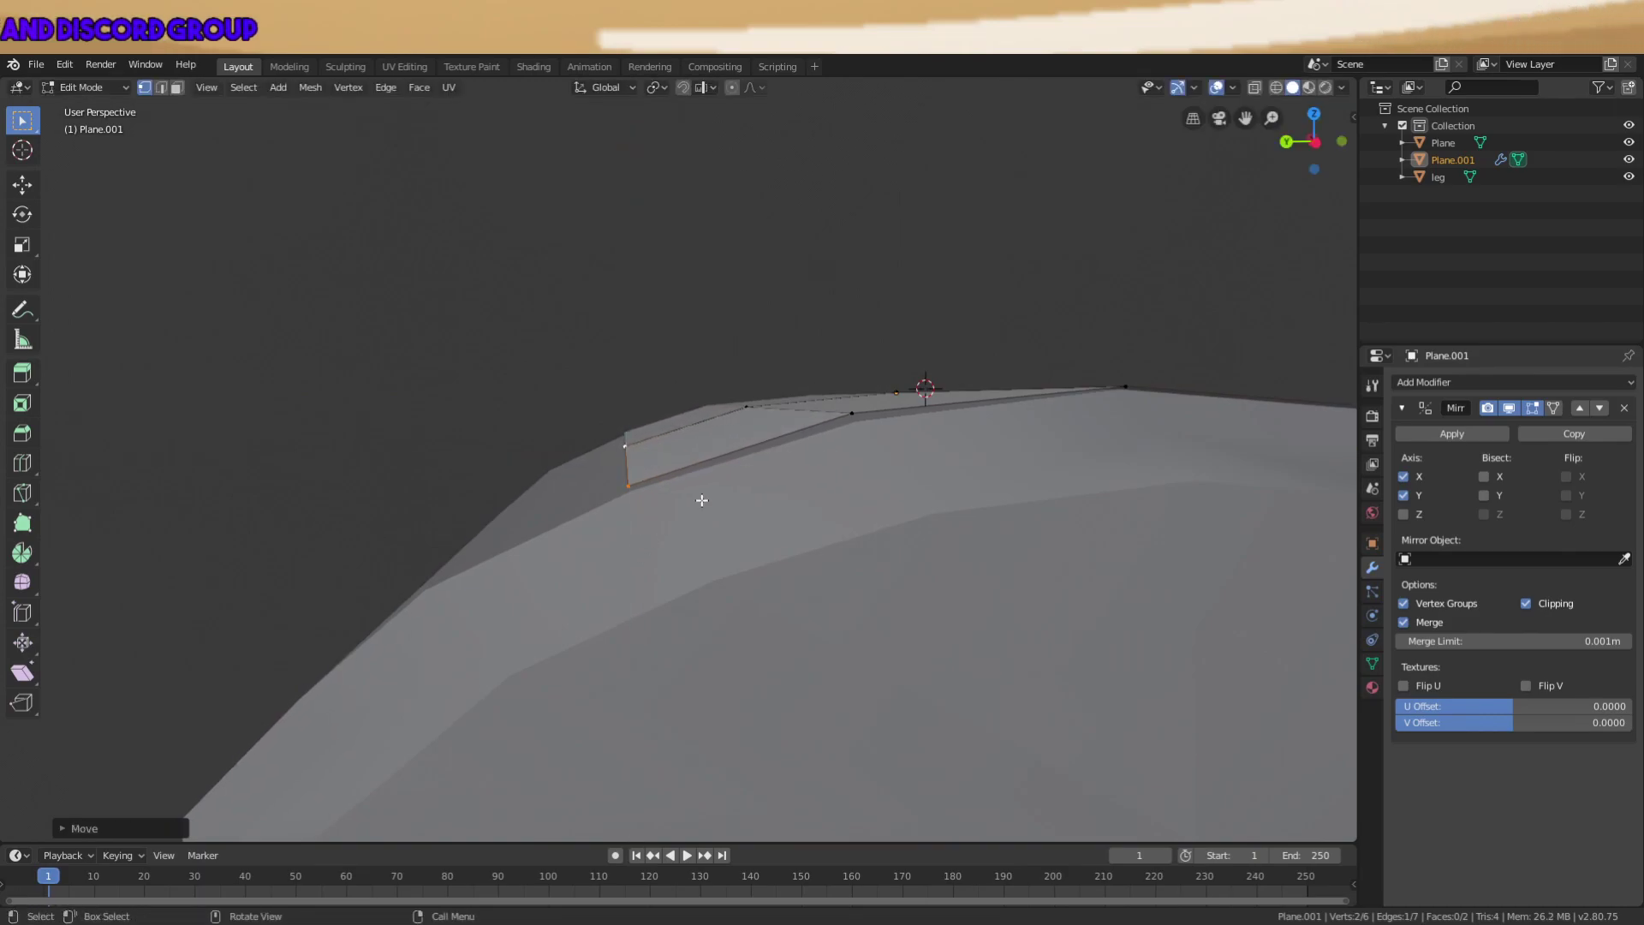
Extrude another segment about 0.1 m along Y and fit its edge to the curve along Z and Y.
key("e")
key("y")
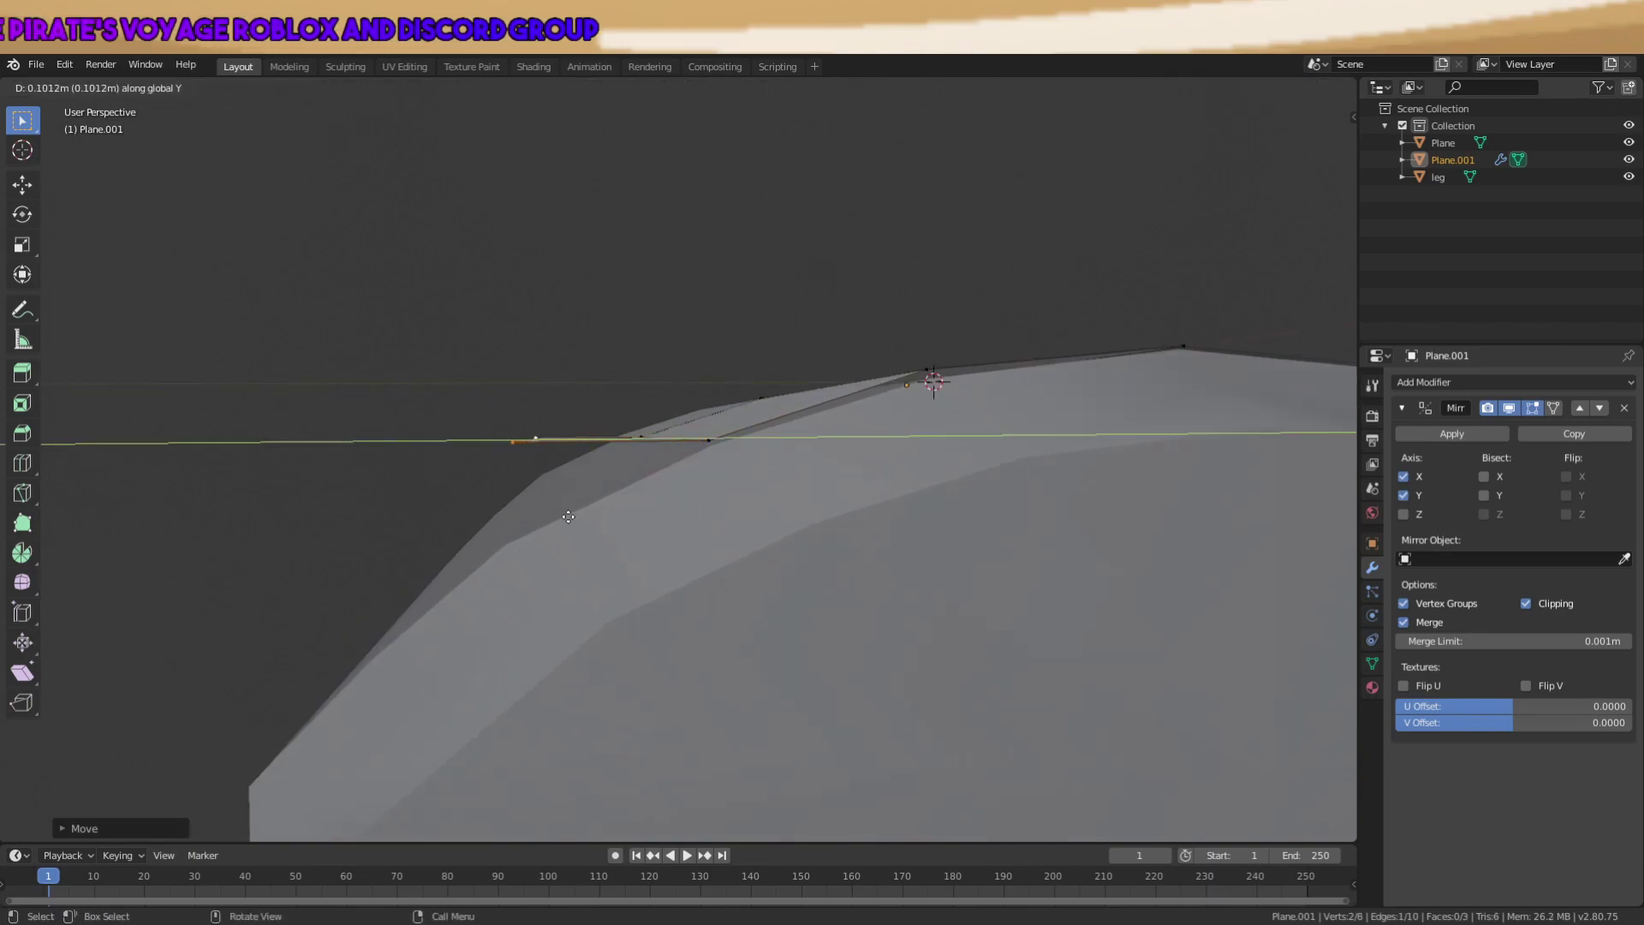
left_click(567, 516)
key("g")
key("z")
left_click(561, 583)
key("g")
key("y")
left_click(552, 583)
key("g")
key("z")
left_click(554, 585)
Extrude a further segment about 0.12 m along Y and lower its edge to where the block's side begins.
scroll(554, 585, "down", 5)
middle_click_drag(554, 585, 608, 577)
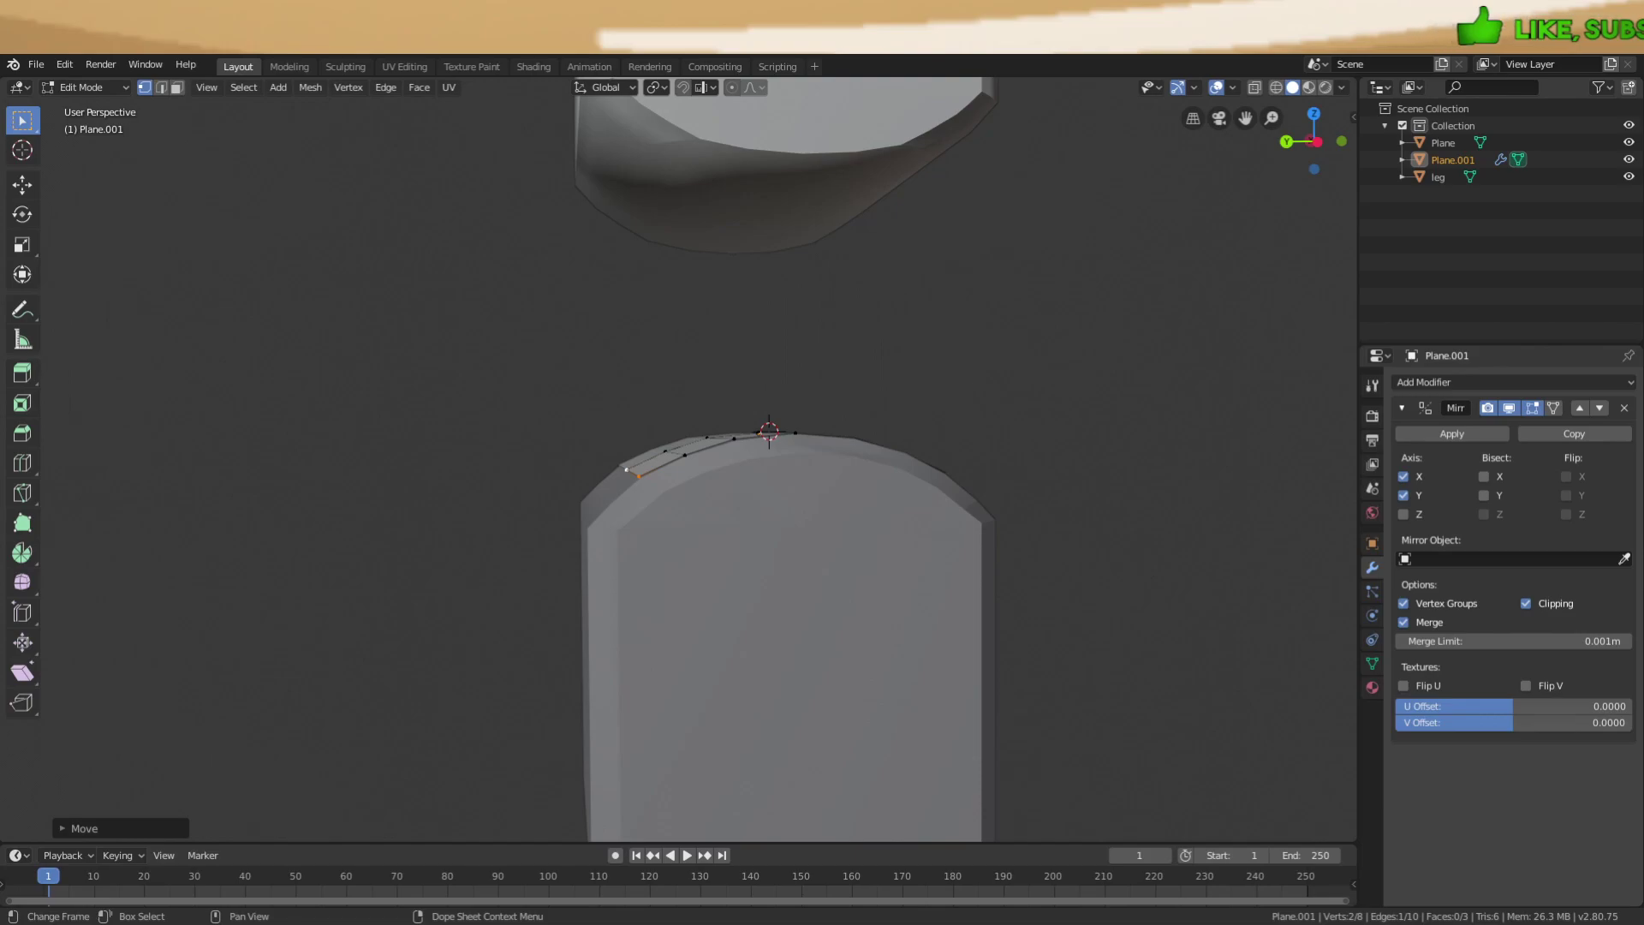
scroll(802, 585, "up", 2)
middle_click_drag(727, 532, 808, 440)
key("e")
key("y")
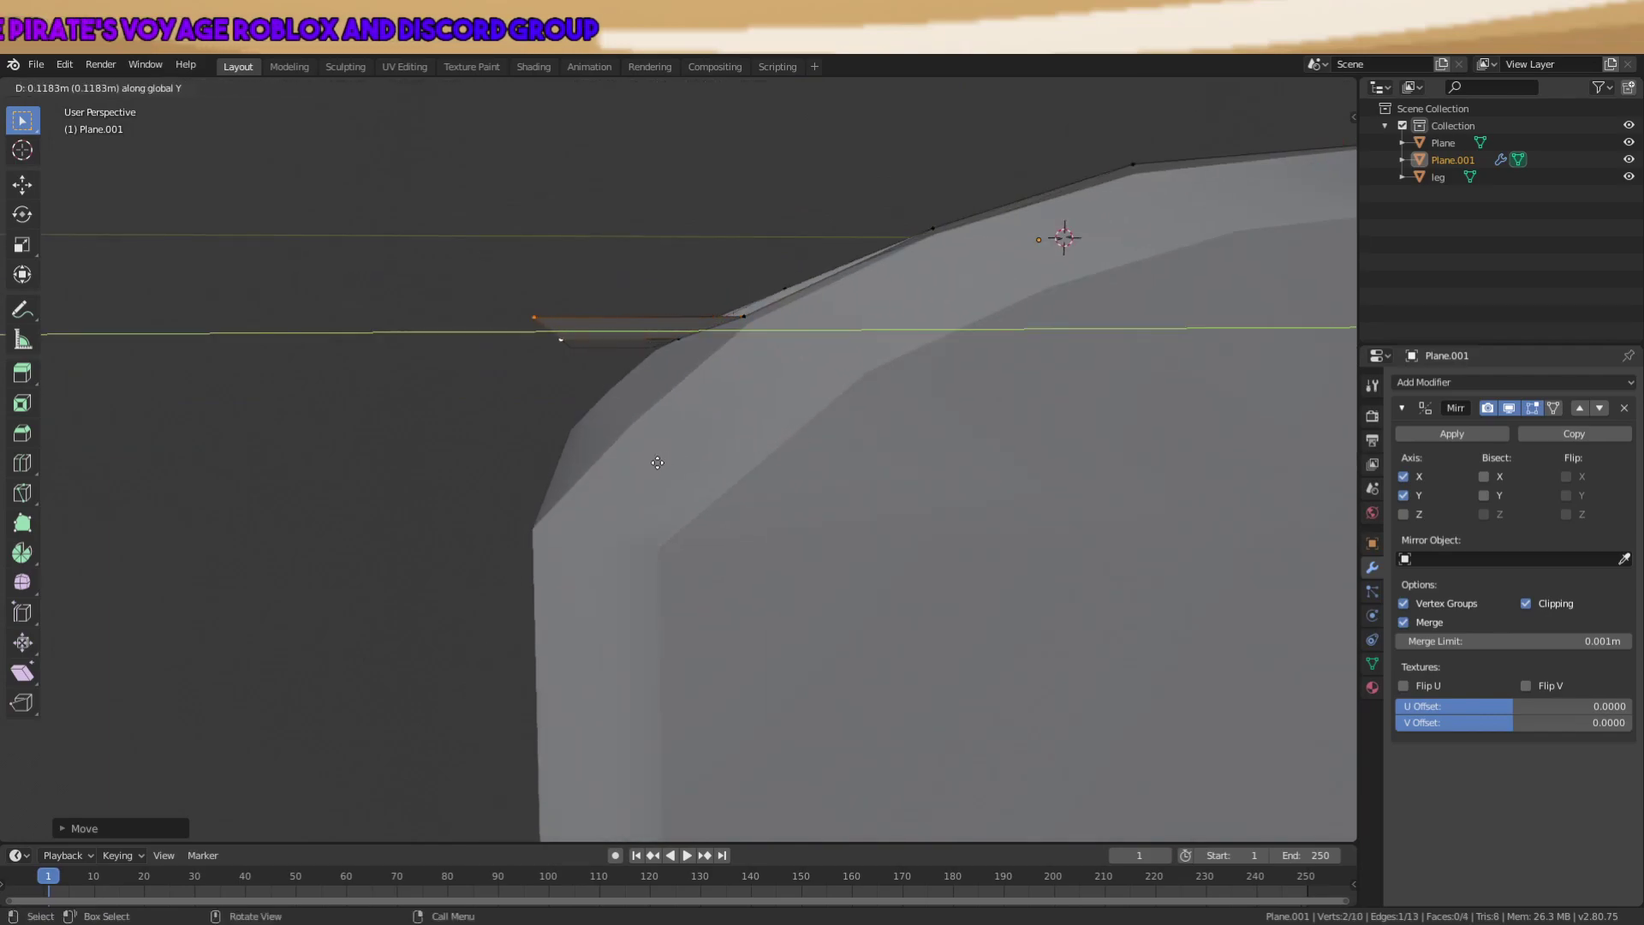
key("g")
key("z")
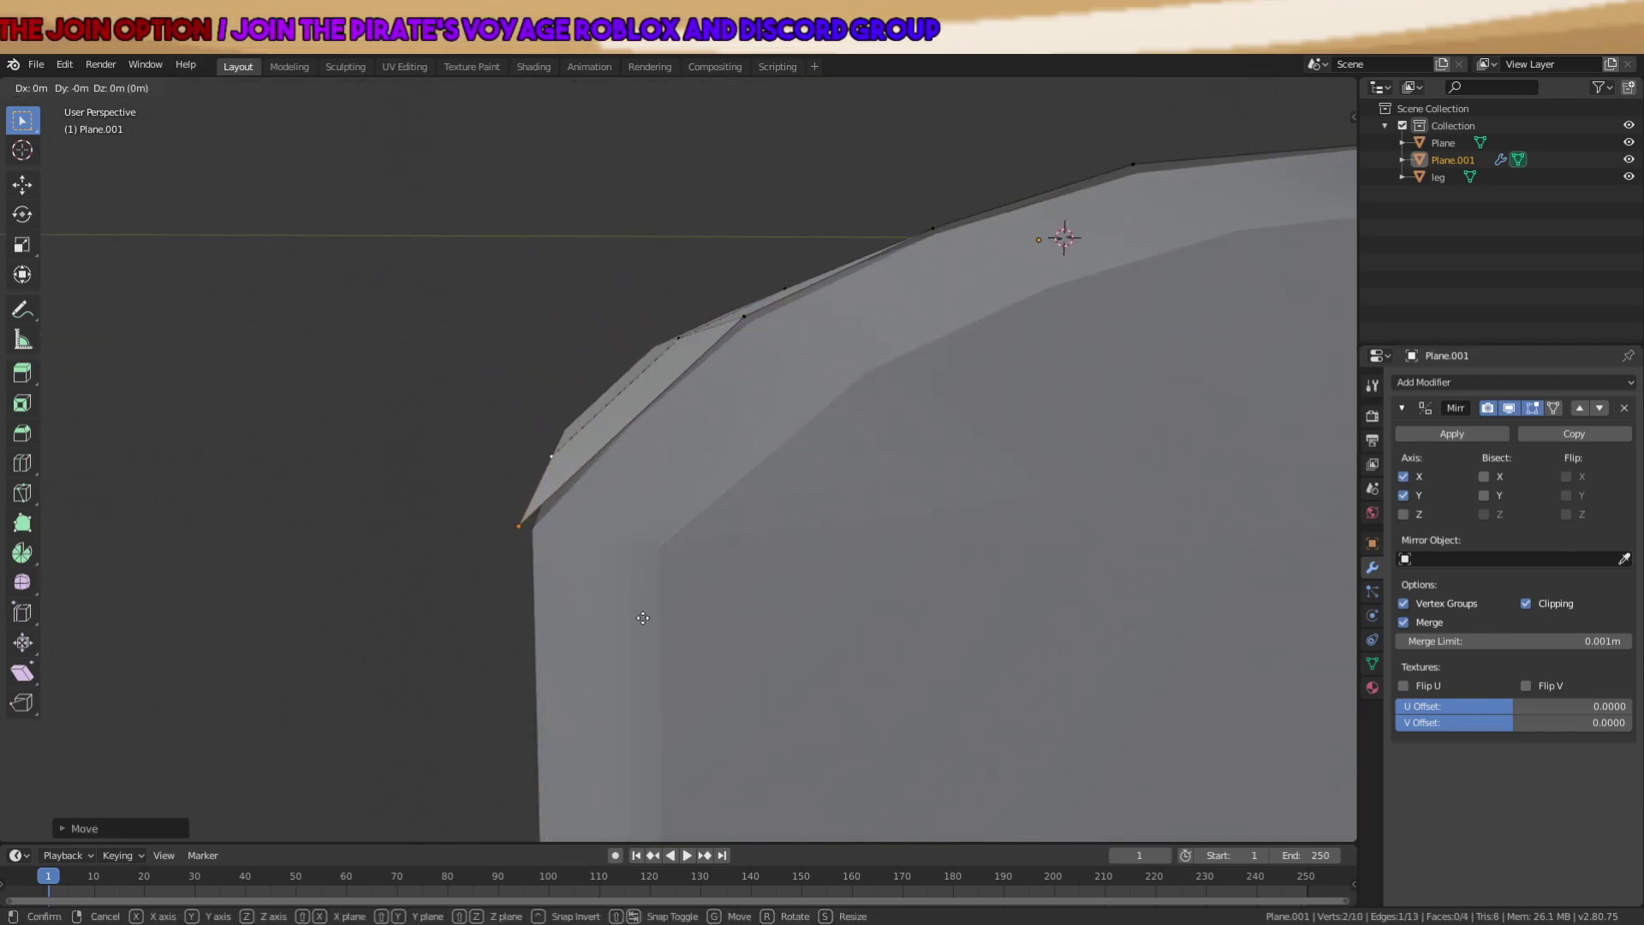
key("y")
left_click(649, 619)
middle_click_drag(653, 617, 760, 569)
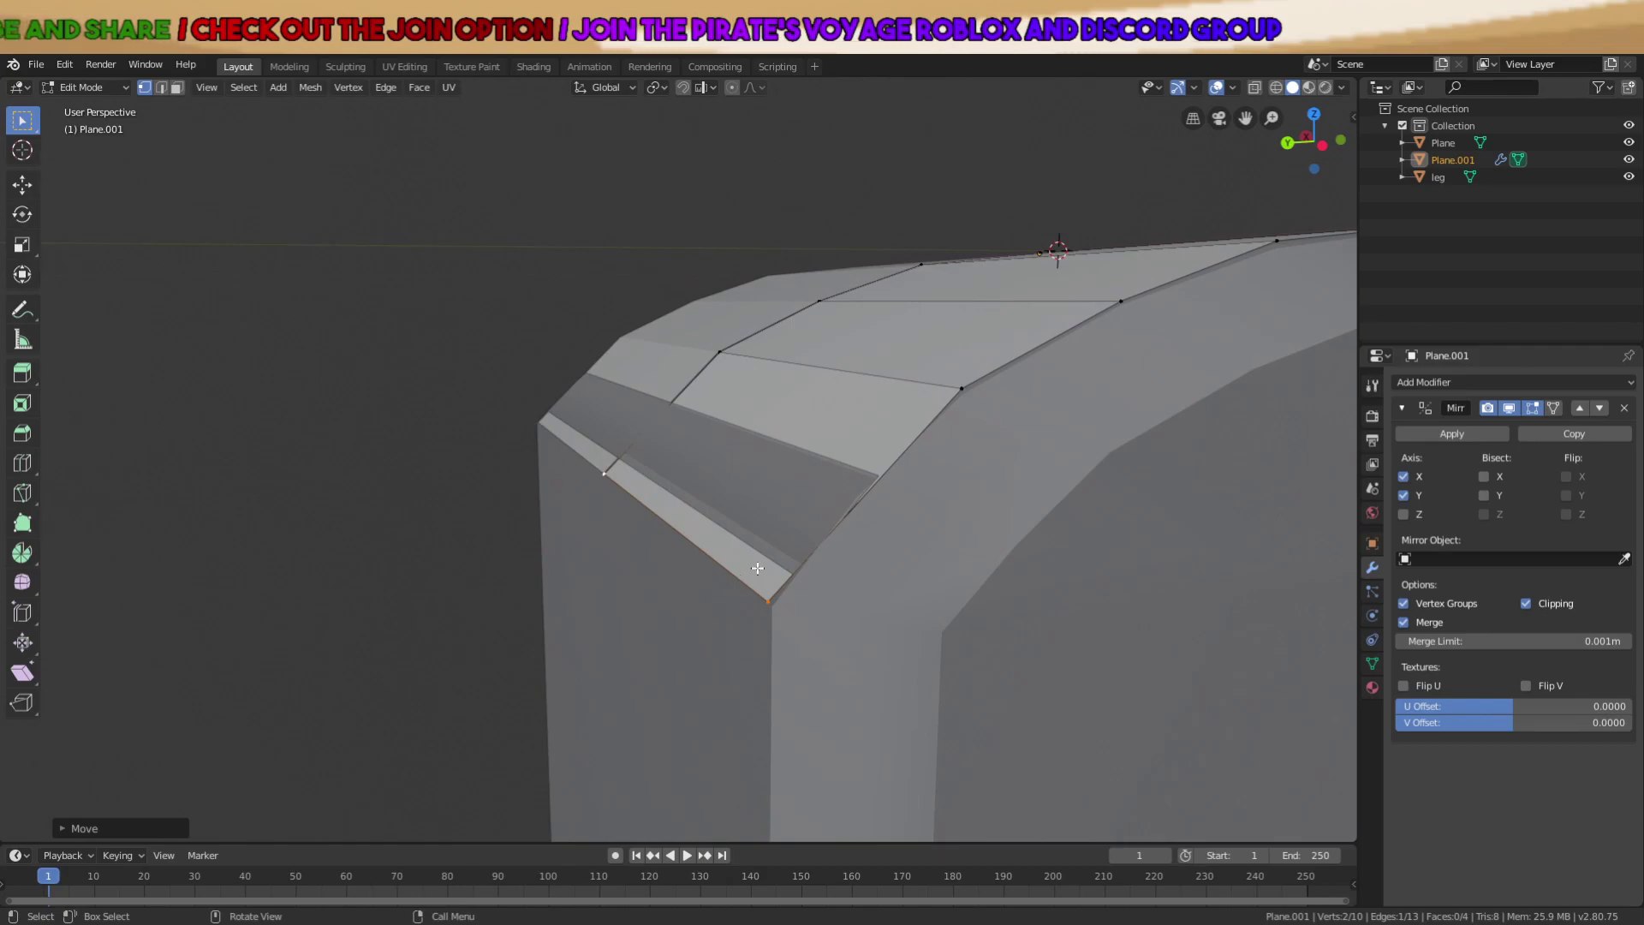
Add a loop cut across the last segment and move the new edge along Y to match the block's rounding.
key("ctrl+r")
left_click(741, 453)
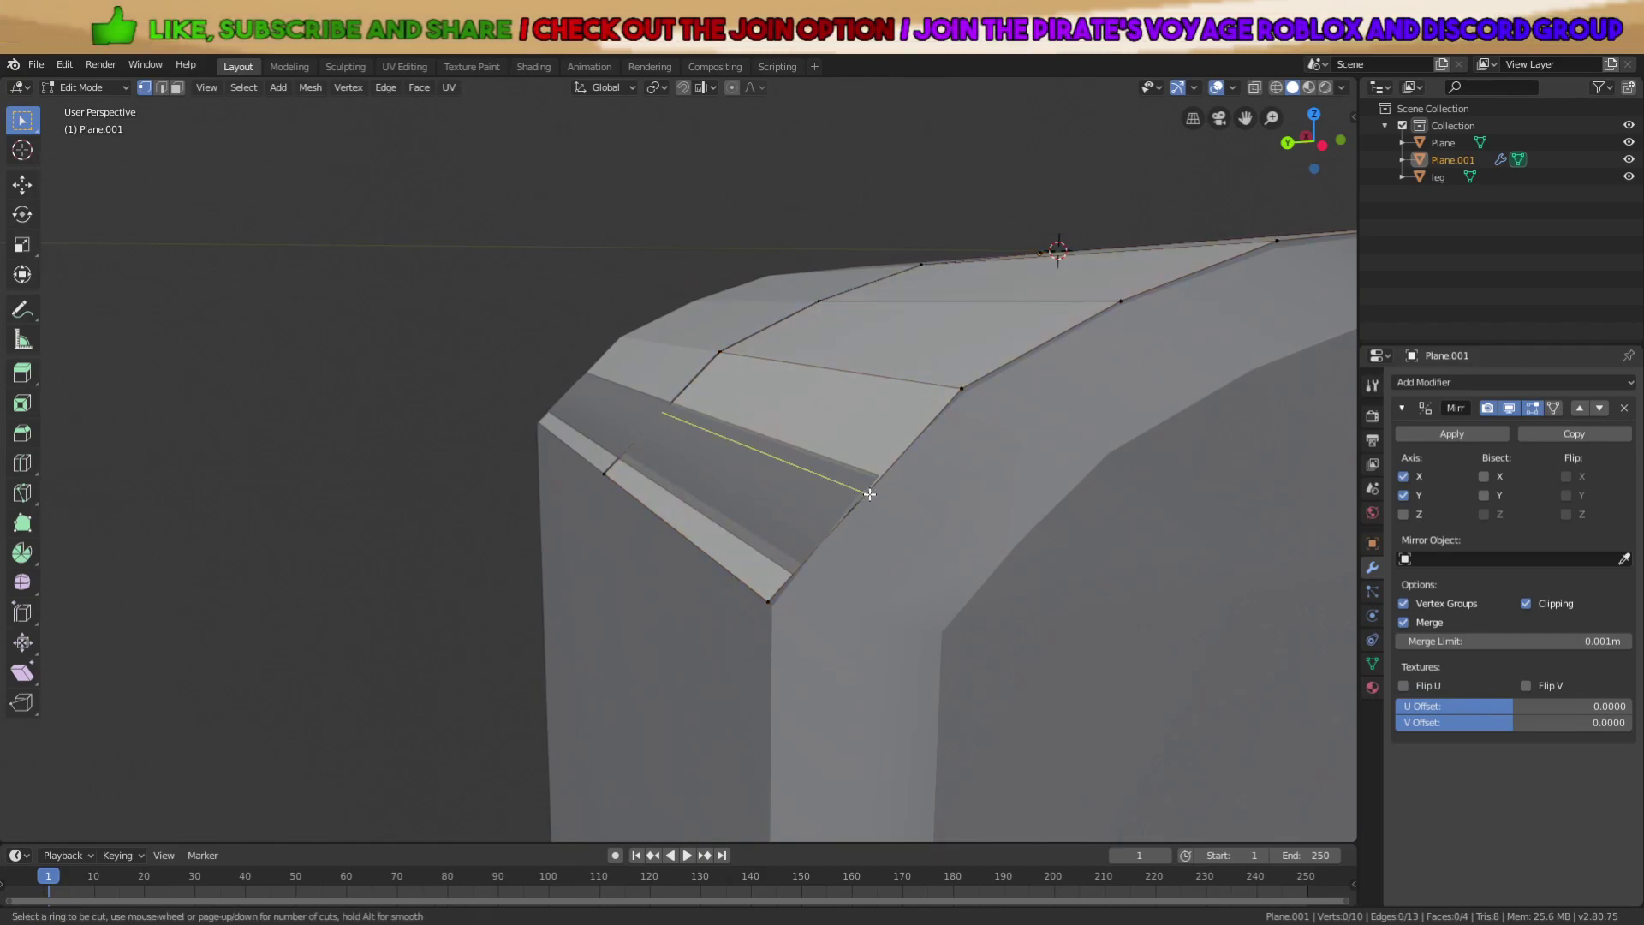
left_click(871, 488)
middle_click_drag(871, 488, 682, 524)
key("g")
key("x")
key("y")
left_click(849, 471)
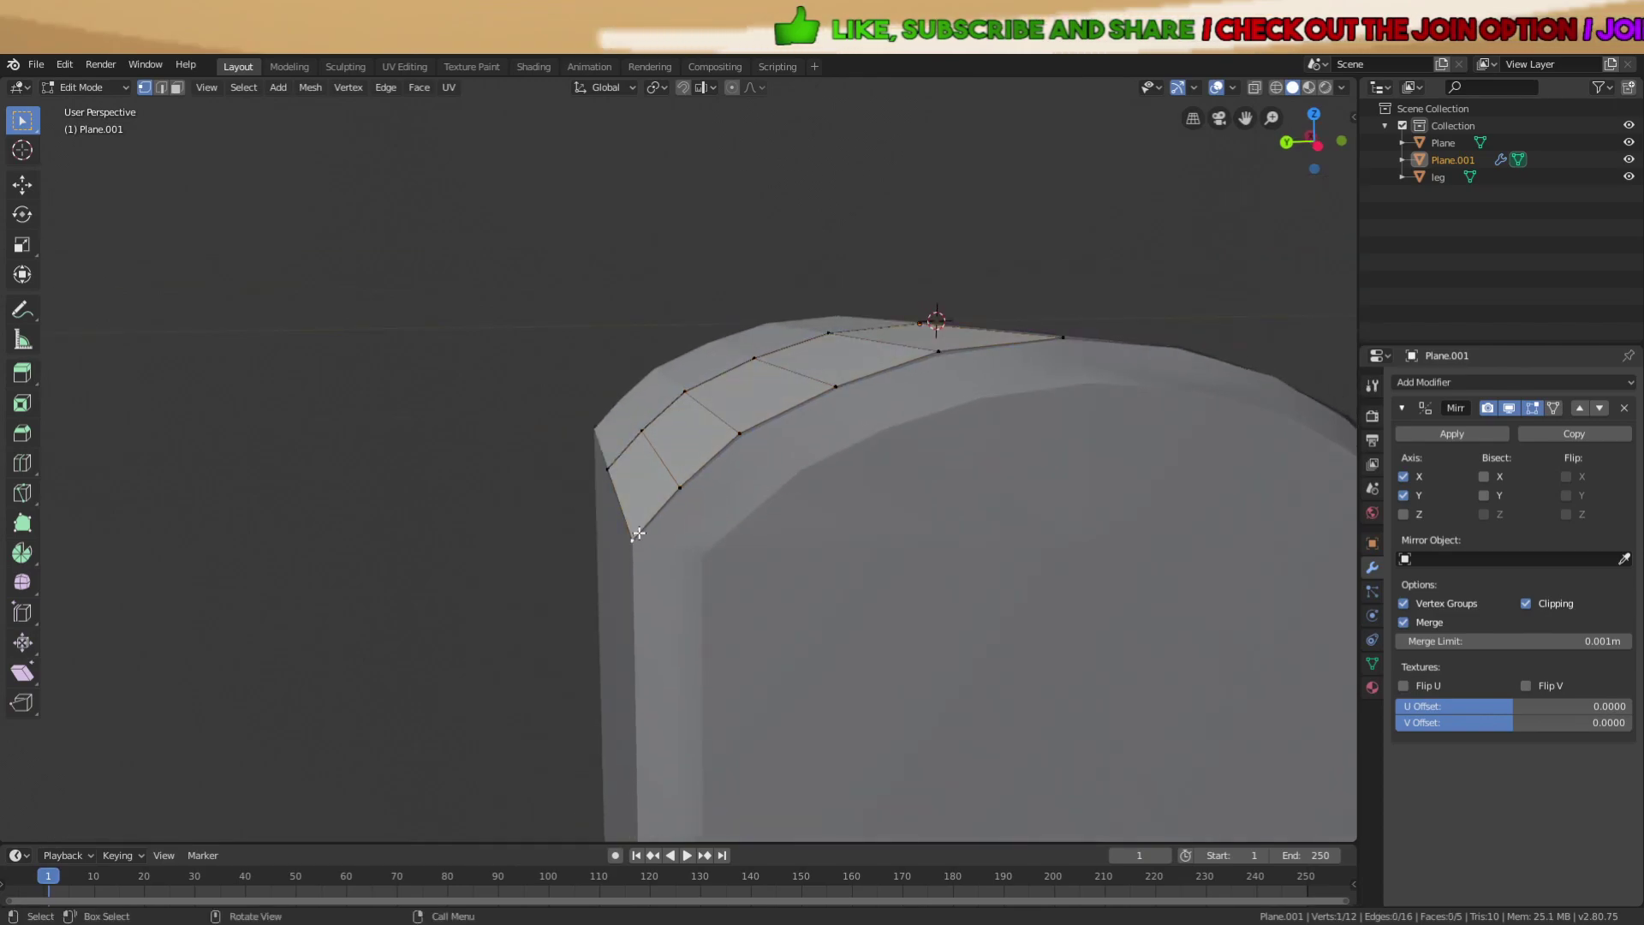
Move the cover's column of centre vertices along X to close the seam between the mirrored halves.
middle_click_drag(610, 473, 1046, 543)
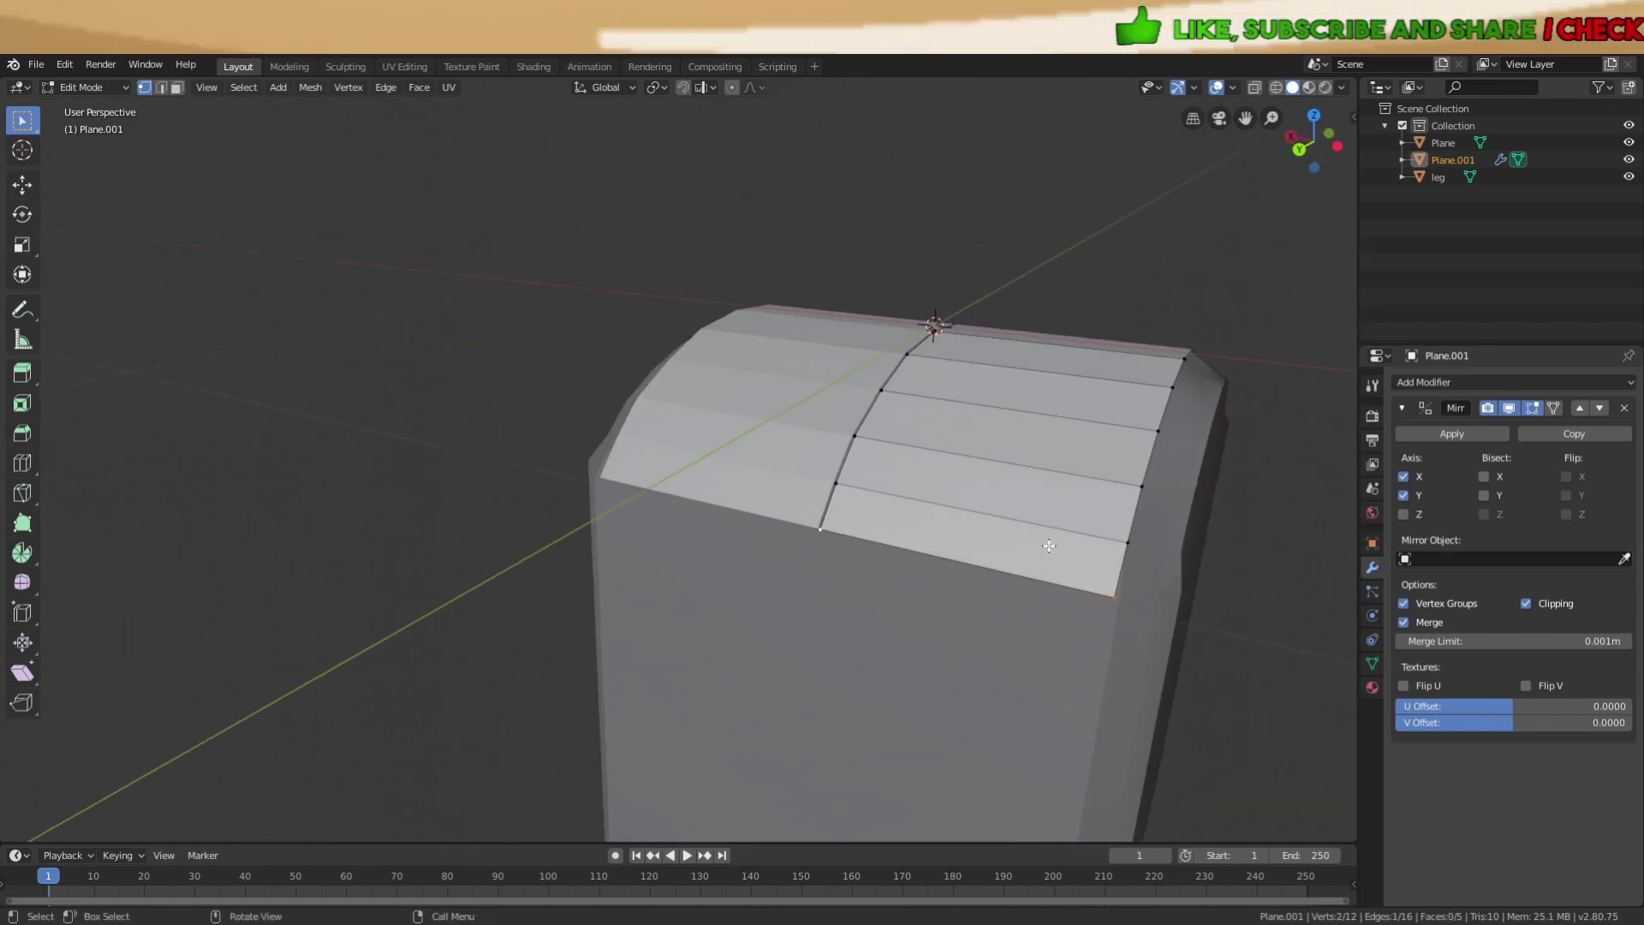
scroll(1034, 542, "up", 3)
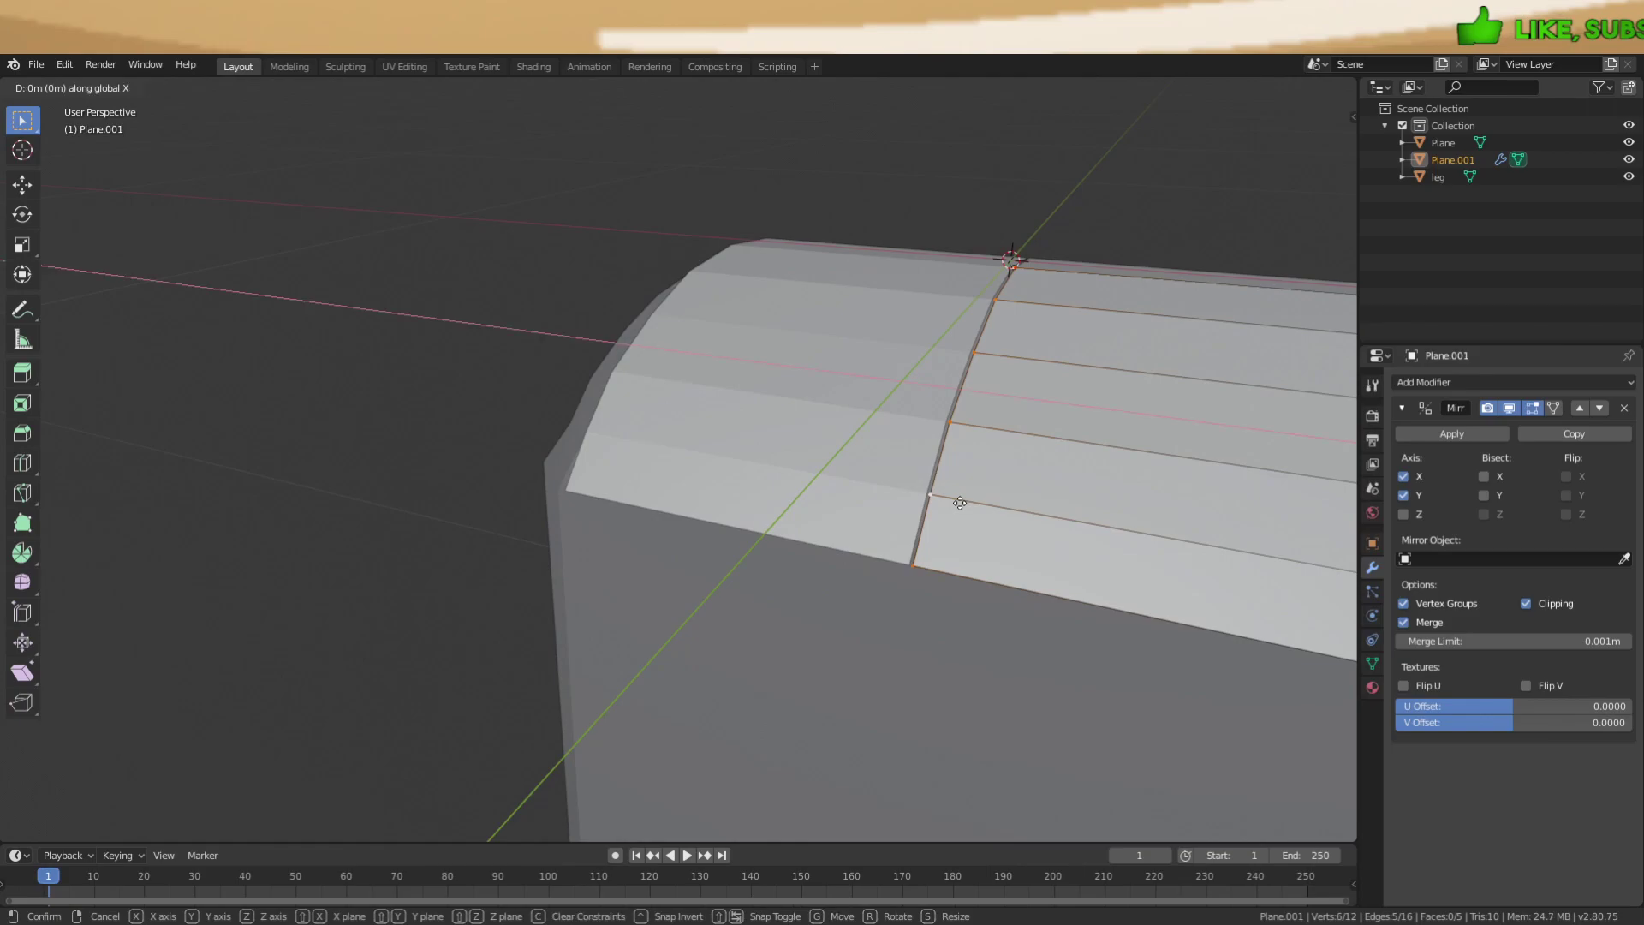
scroll(952, 503, "down", 2)
key("Tab")
middle_click_drag(1105, 517, 942, 412)
scroll(1112, 544, "up", 4)
key("g")
key("x")
left_click(1008, 555)
Extrude the outer corner vertex of the cover's top strip along X across the bevel and lower it along Z.
scroll(1009, 555, "down", 4)
key("alt+a")
scroll(969, 425, "up", 5)
middle_click_drag(962, 480, 1061, 492)
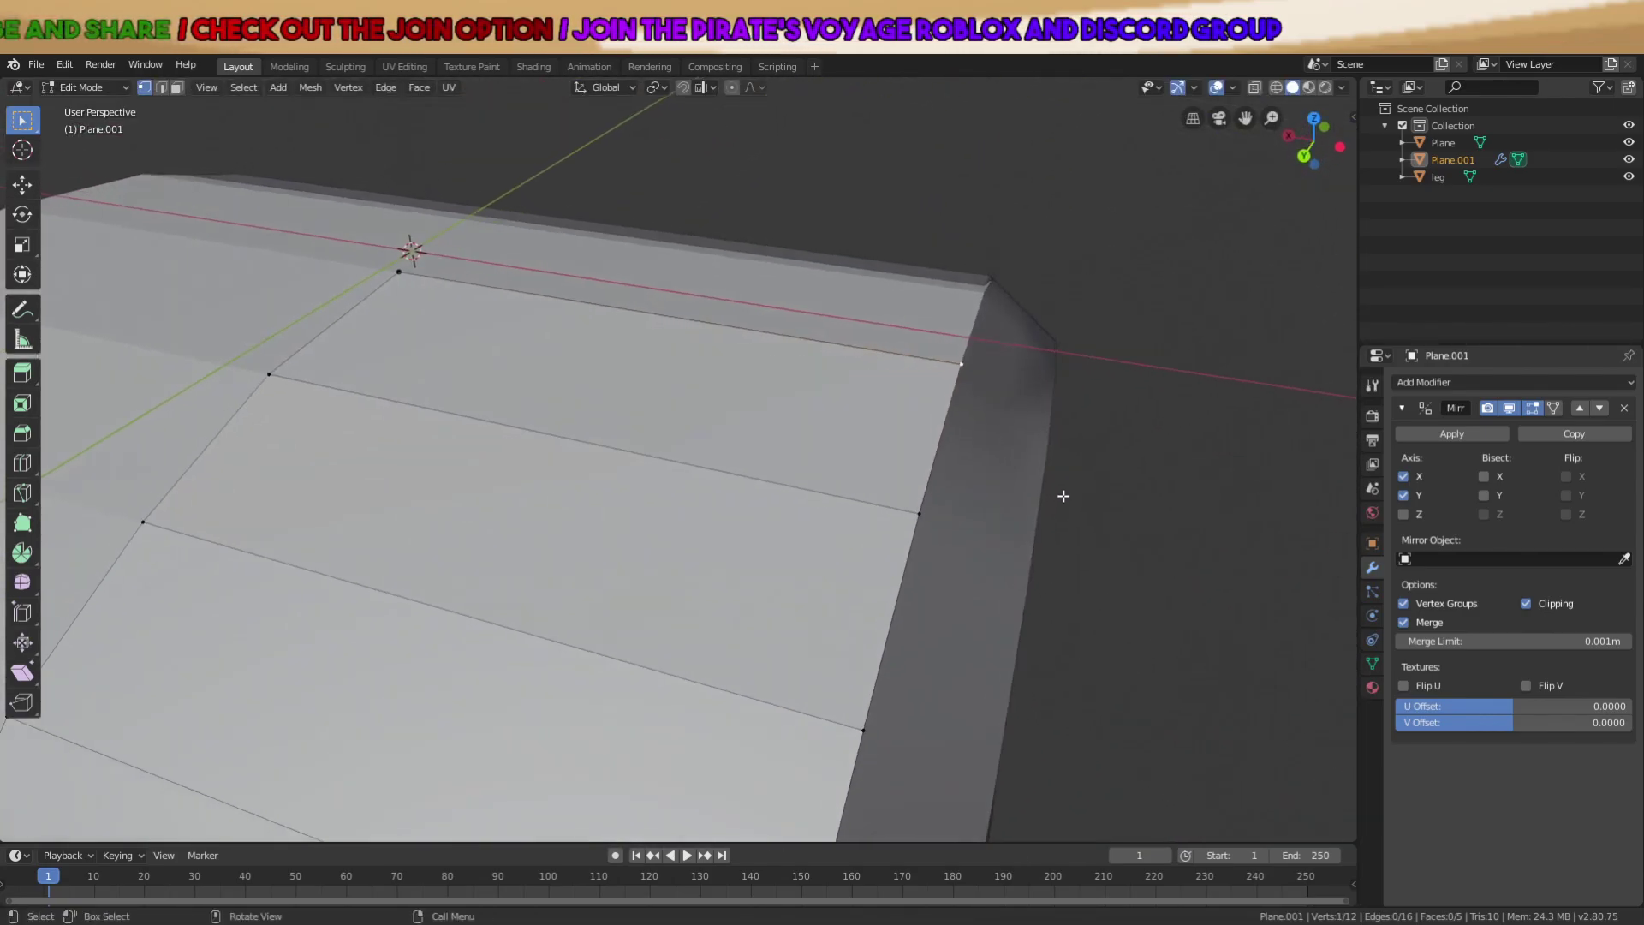
key("e")
key("x")
middle_click_drag(1156, 532, 1149, 484)
key("e")
key("z")
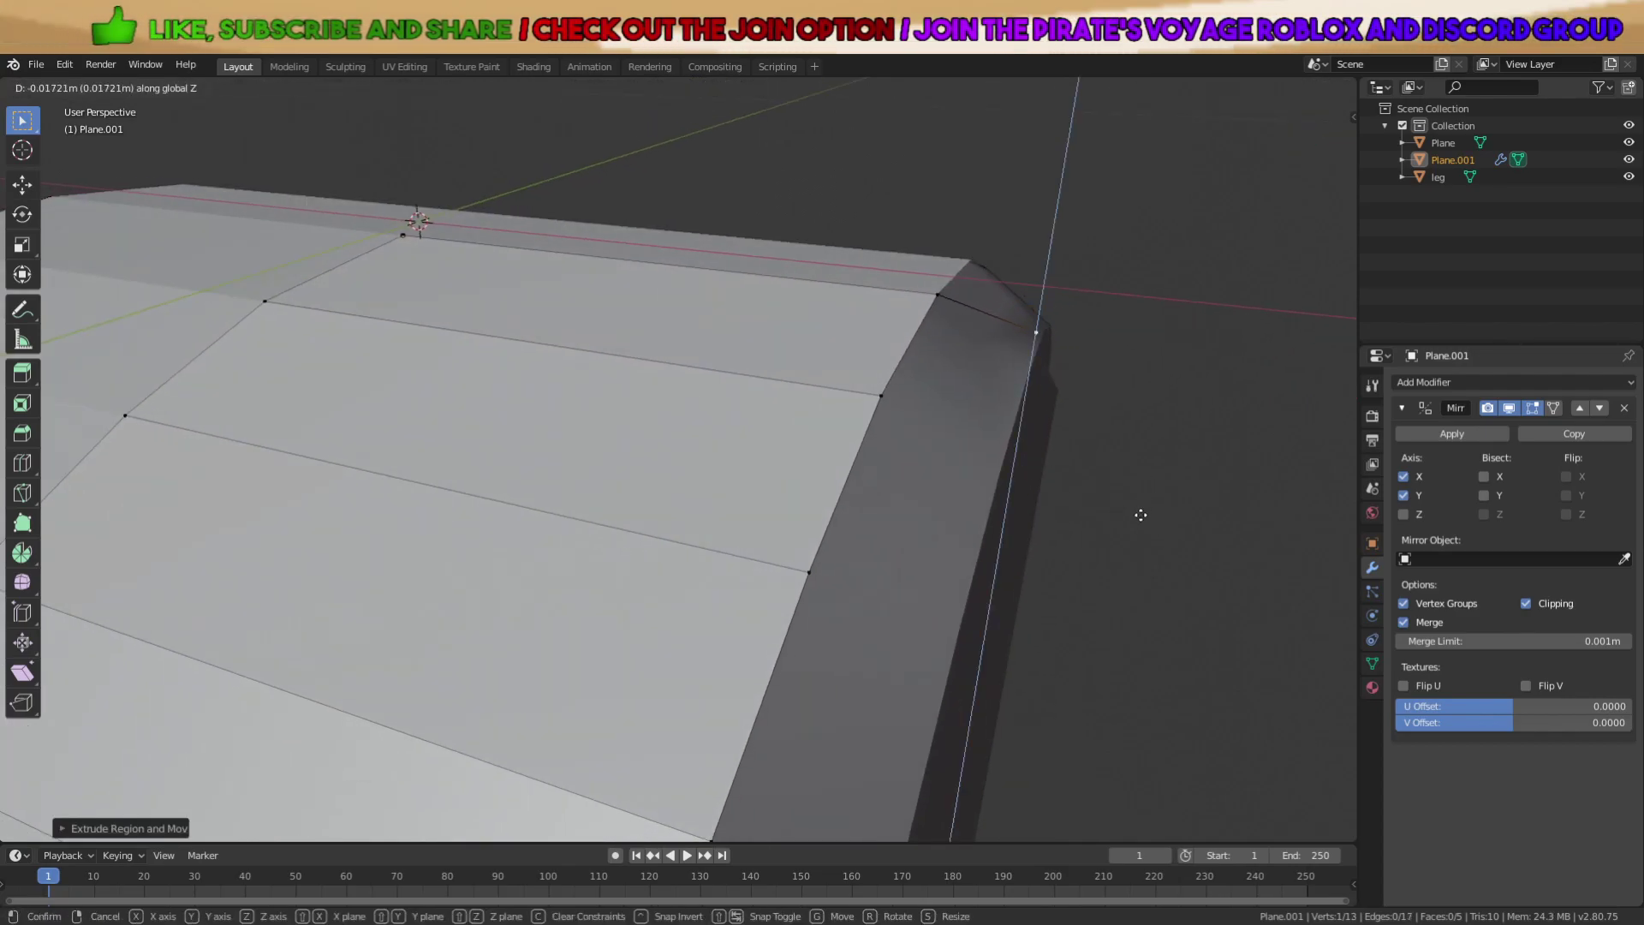
left_click(1086, 532)
Extrude the next outer corner vertex of the cover about 0.045 m along X across the bevel and place it on the bevel's outer edge.
middle_click_drag(894, 403, 859, 491)
key("e")
key("x")
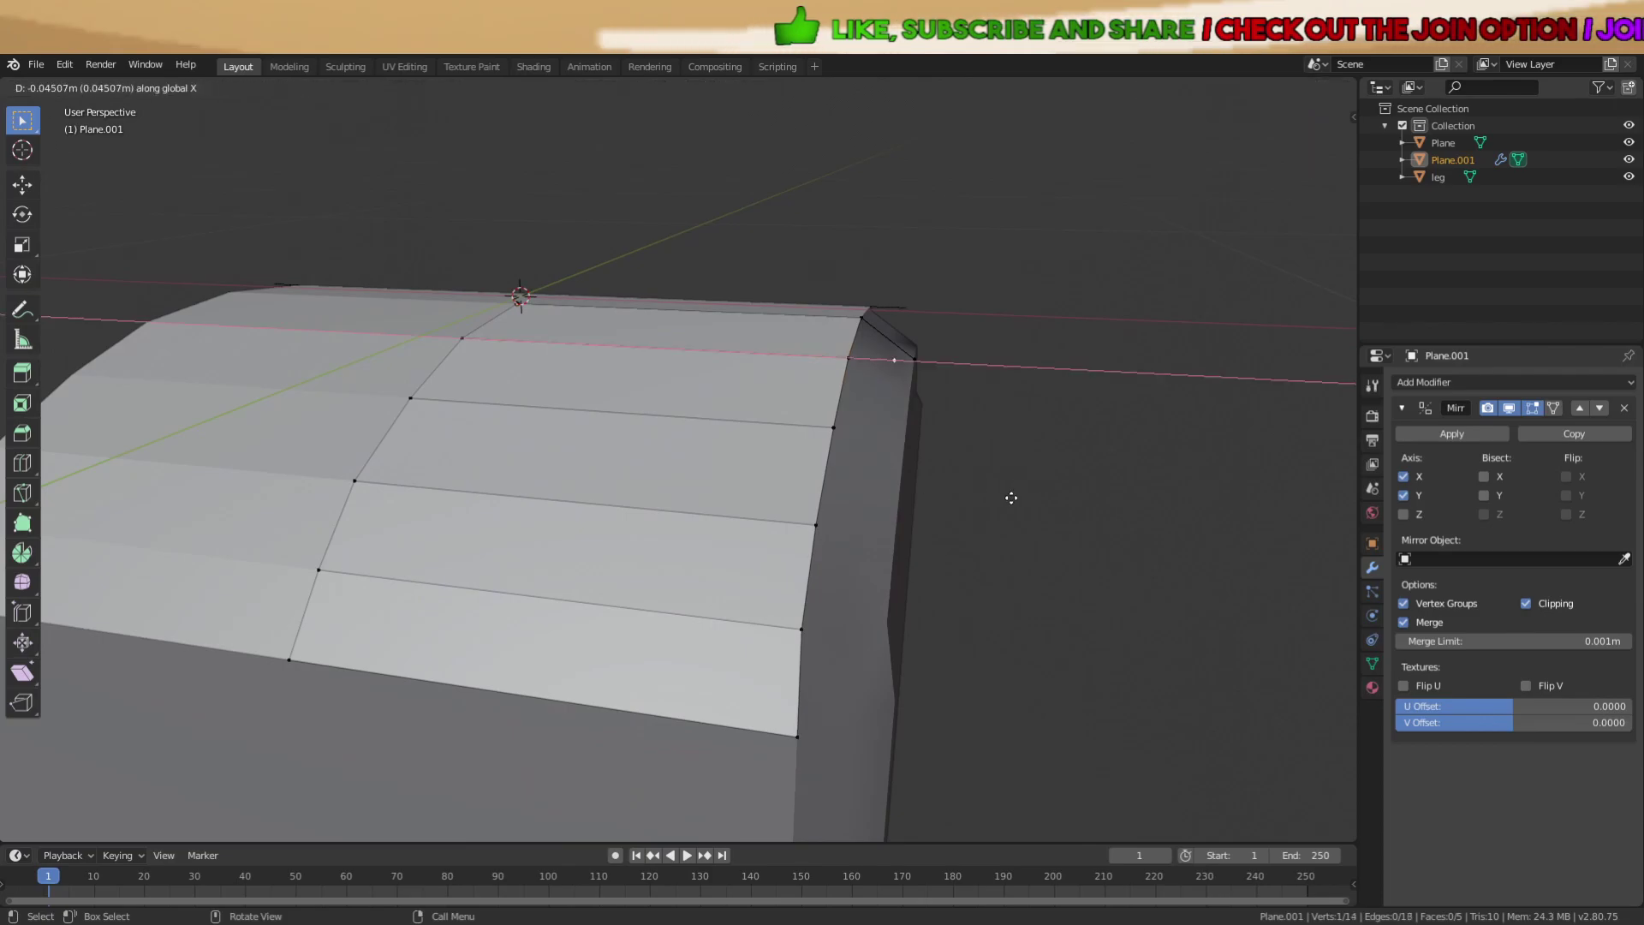
left_click(1010, 496)
middle_click_drag(1031, 514, 969, 430)
key("e")
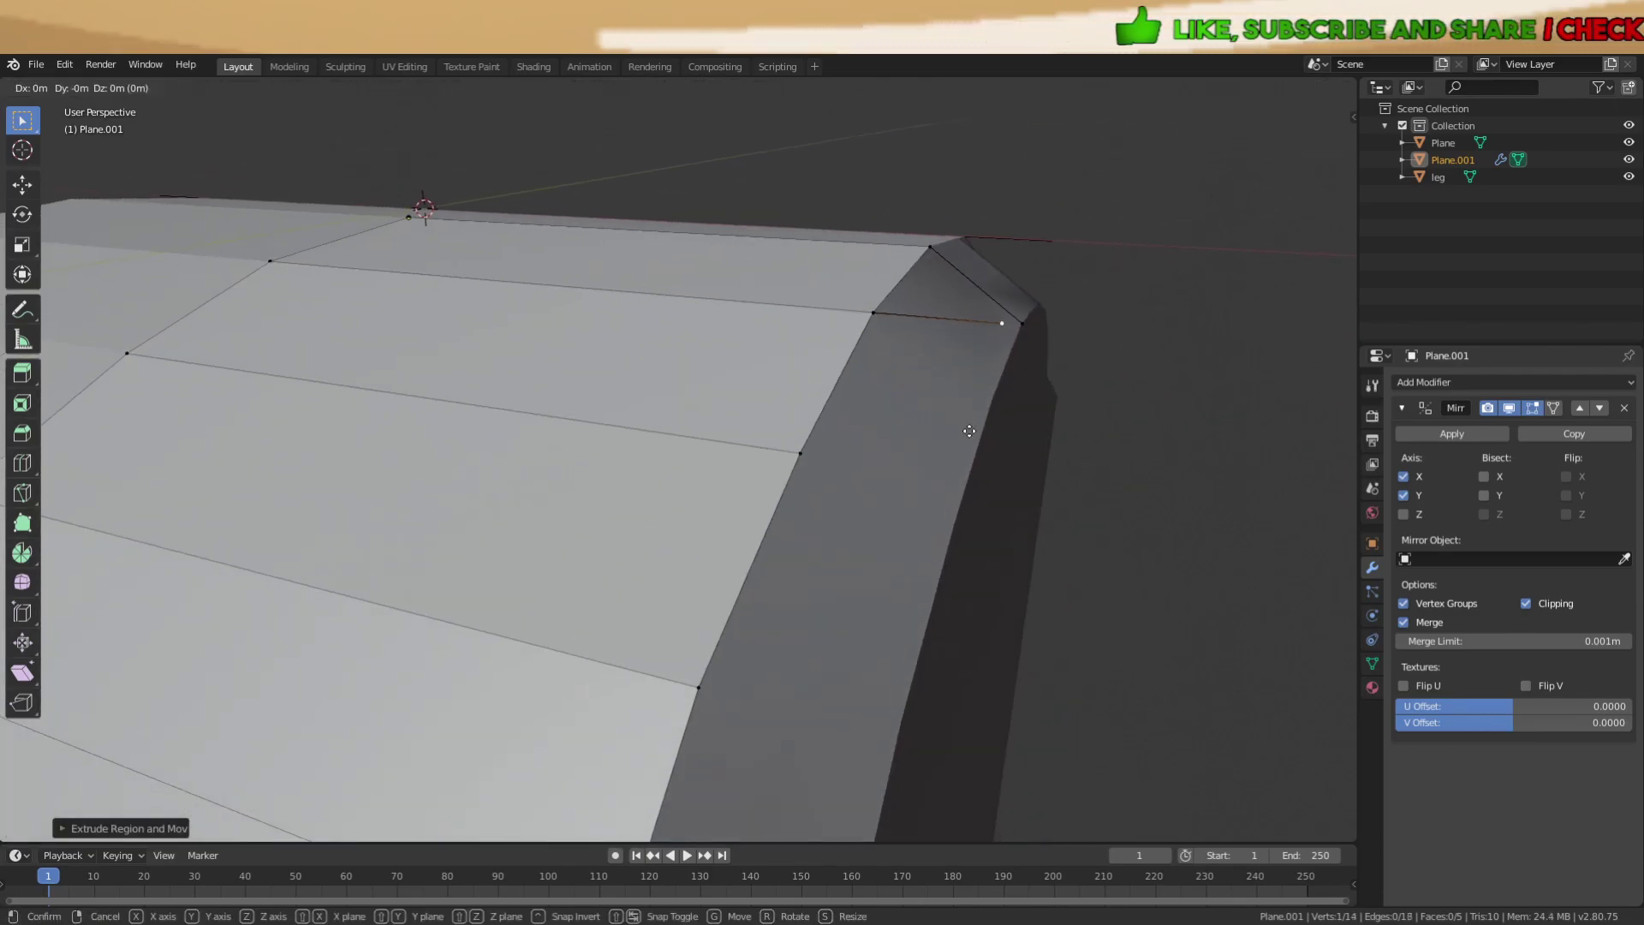
left_click(964, 504)
middle_click_drag(965, 503, 974, 451)
left_click(855, 501)
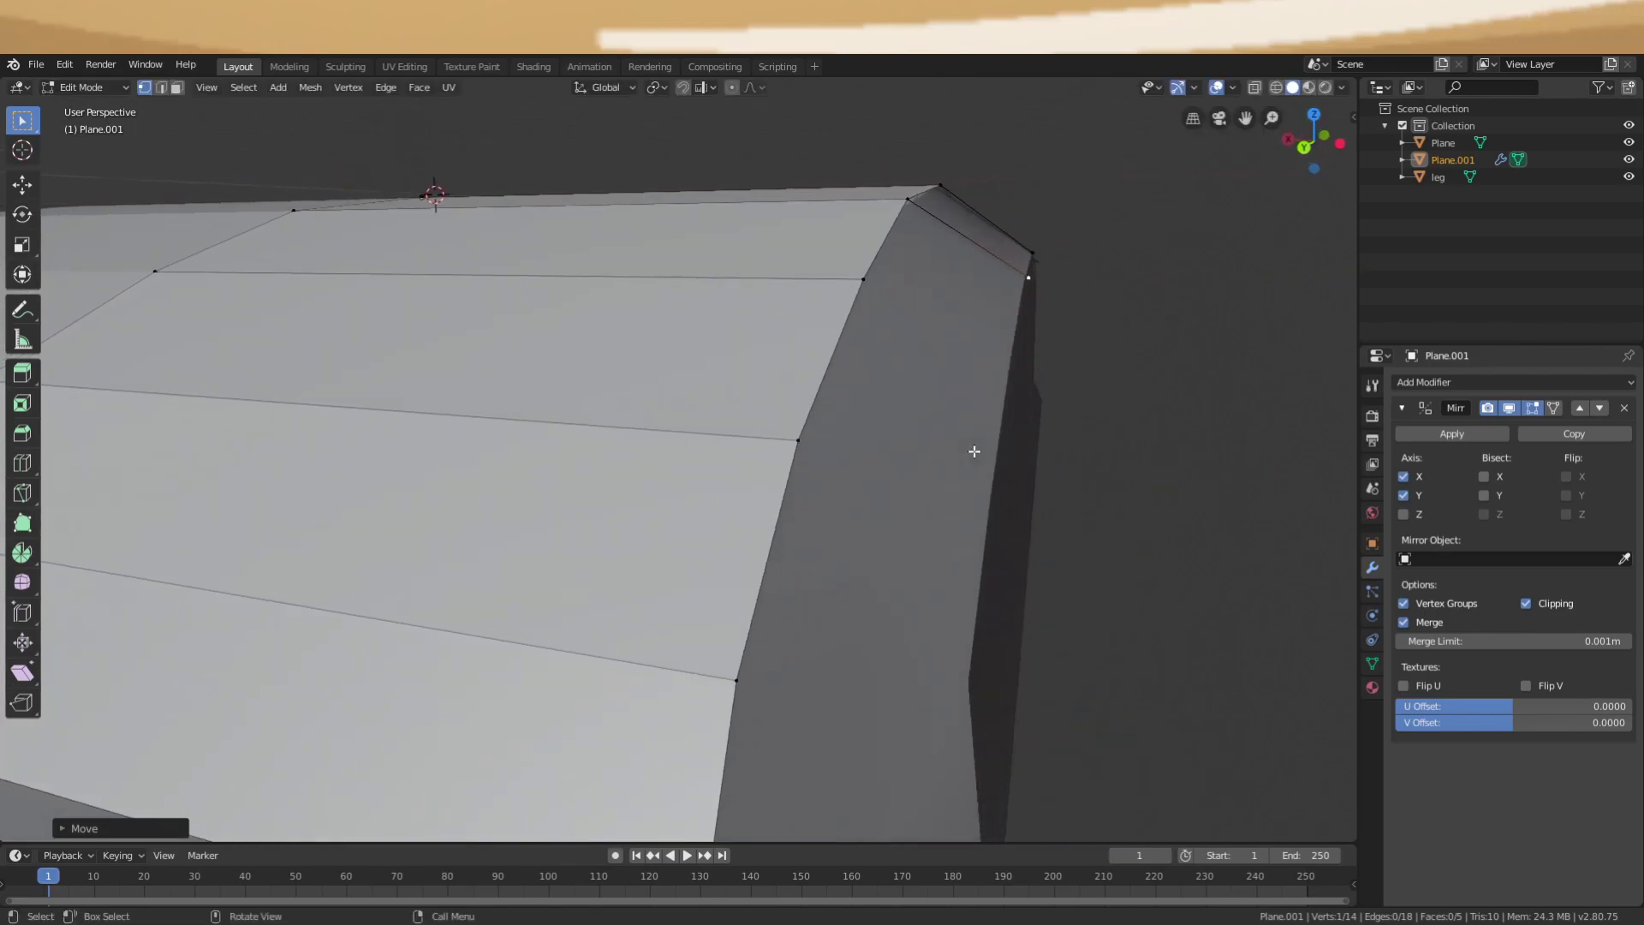
Fill the first bevel face beside the top strip and adjust its outer edge along X to meet the block.
left_click(1053, 291)
middle_click_drag(1054, 287, 721, 320)
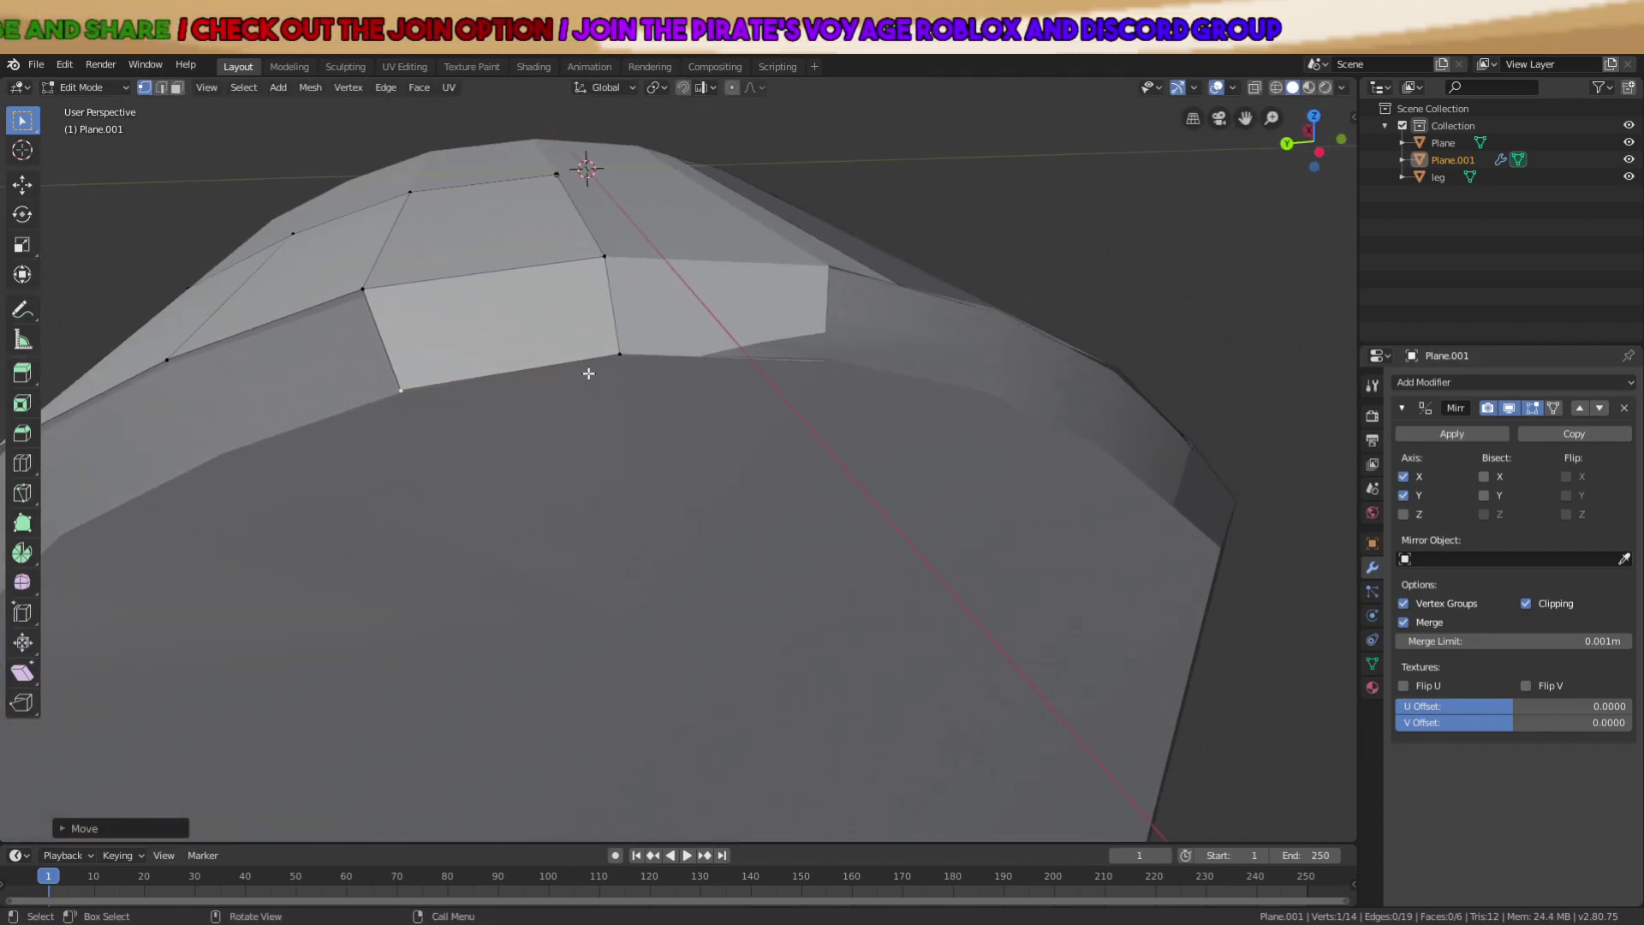
middle_click_drag(625, 367, 856, 339)
key("g")
key("x")
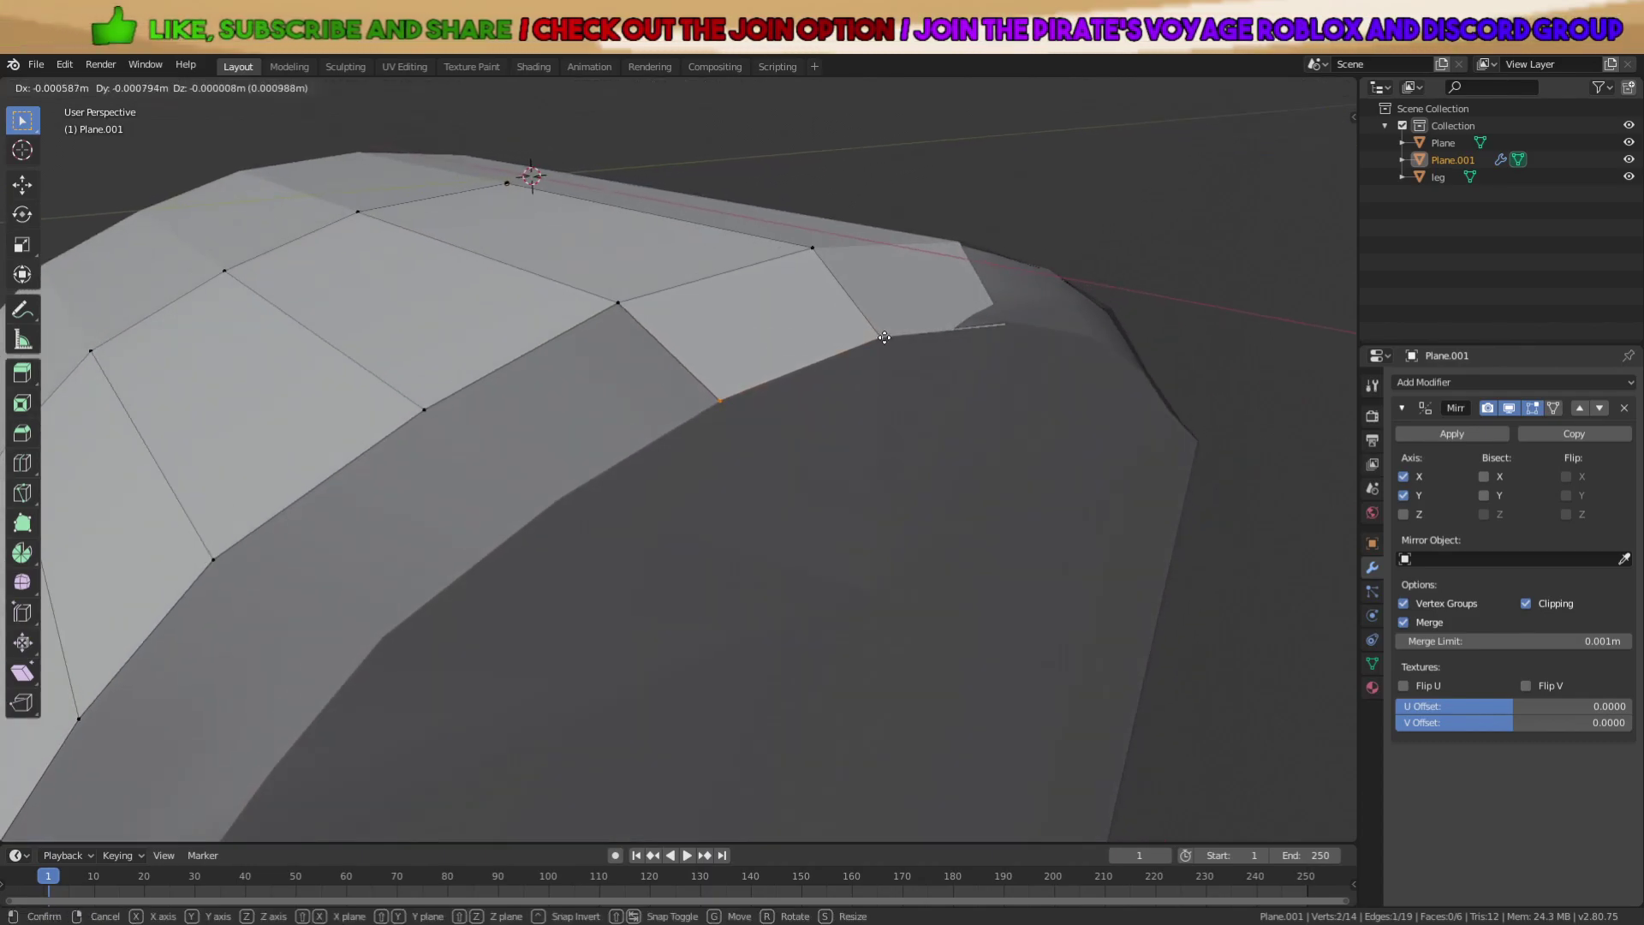
left_click(886, 337)
Extrude the bevel strip's end vertex to the next bend of the block's rounding, lower it along Z, and fill the face between.
left_click(735, 397)
middle_click_drag(742, 393, 704, 373)
middle_click_drag(704, 373, 809, 348, "shift")
key("e")
left_click(620, 410)
key("g")
key("z")
left_click(638, 465)
key("g")
left_click(661, 464)
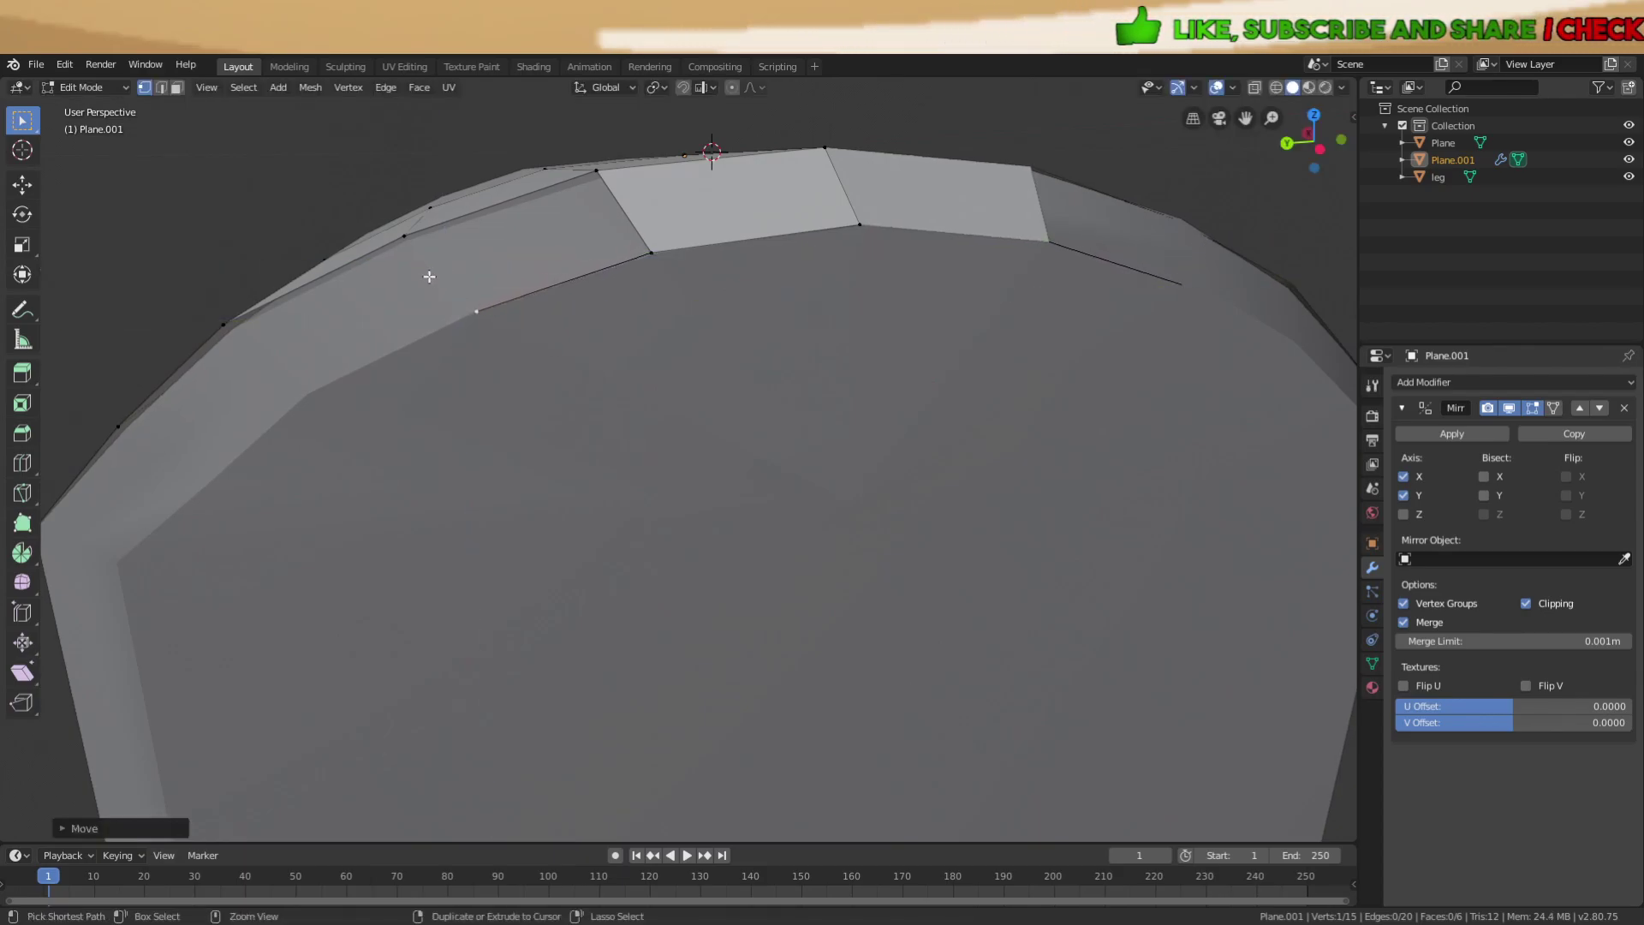
key("f")
middle_click_drag(482, 318, 668, 325)
scroll(668, 324, "up", 3)
scroll(672, 320, "down", 1)
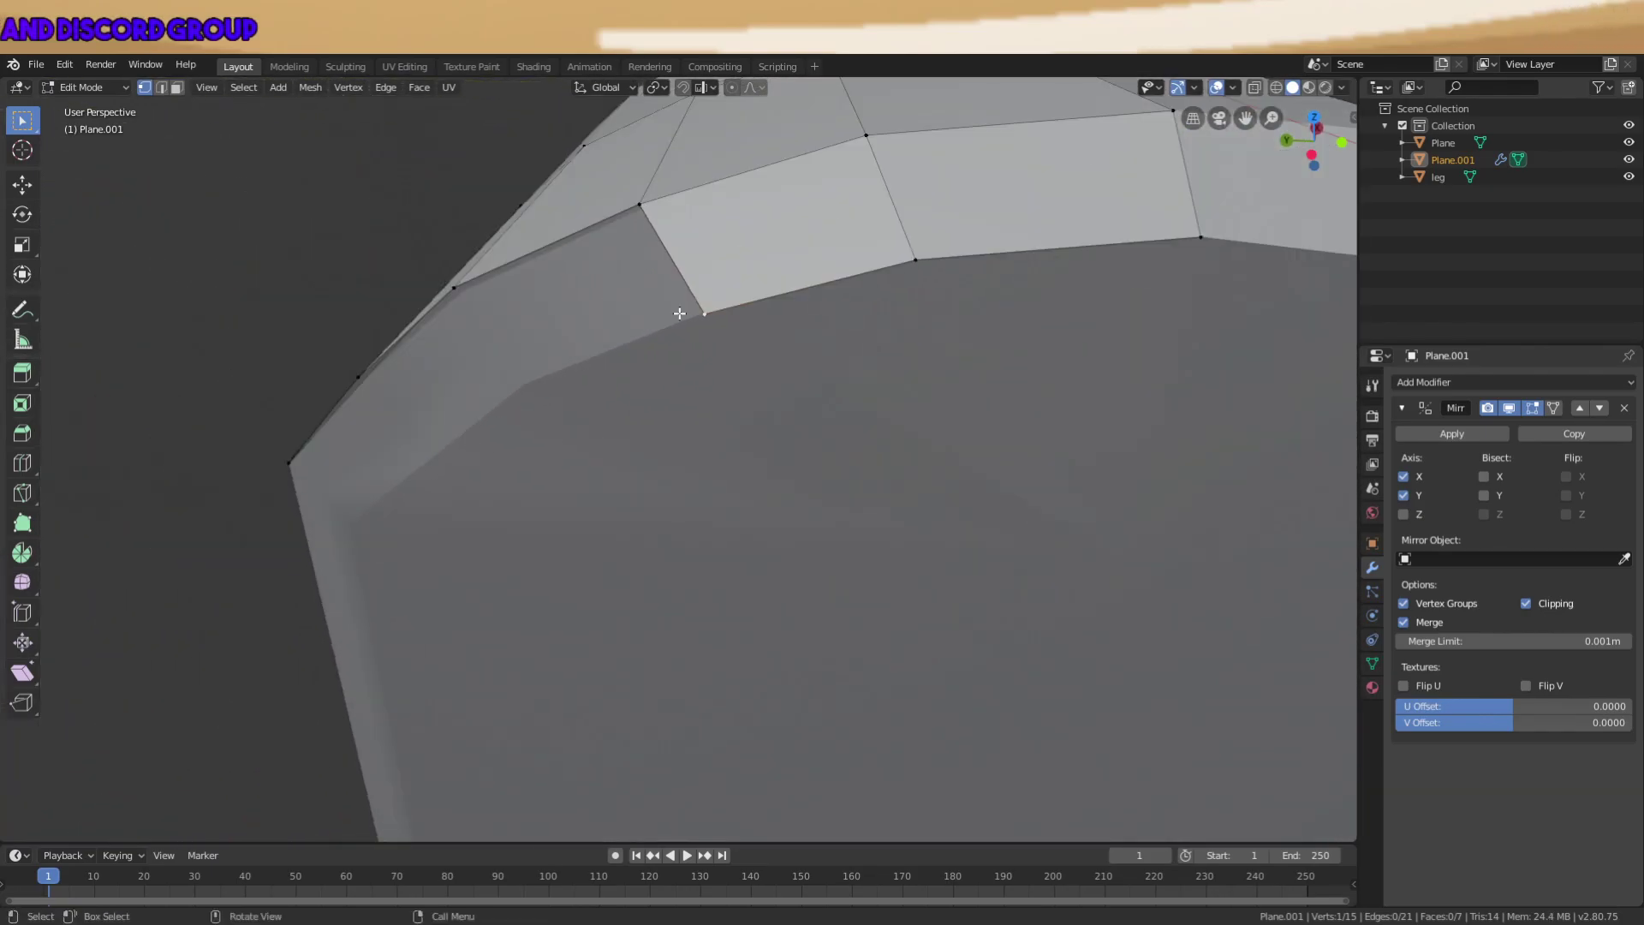
Extrude the bevel strip's new end vertex one segment further, lower it along Z onto the block's edge, and fill the third bevel face.
left_click(486, 367)
middle_click_drag(485, 366, 604, 328)
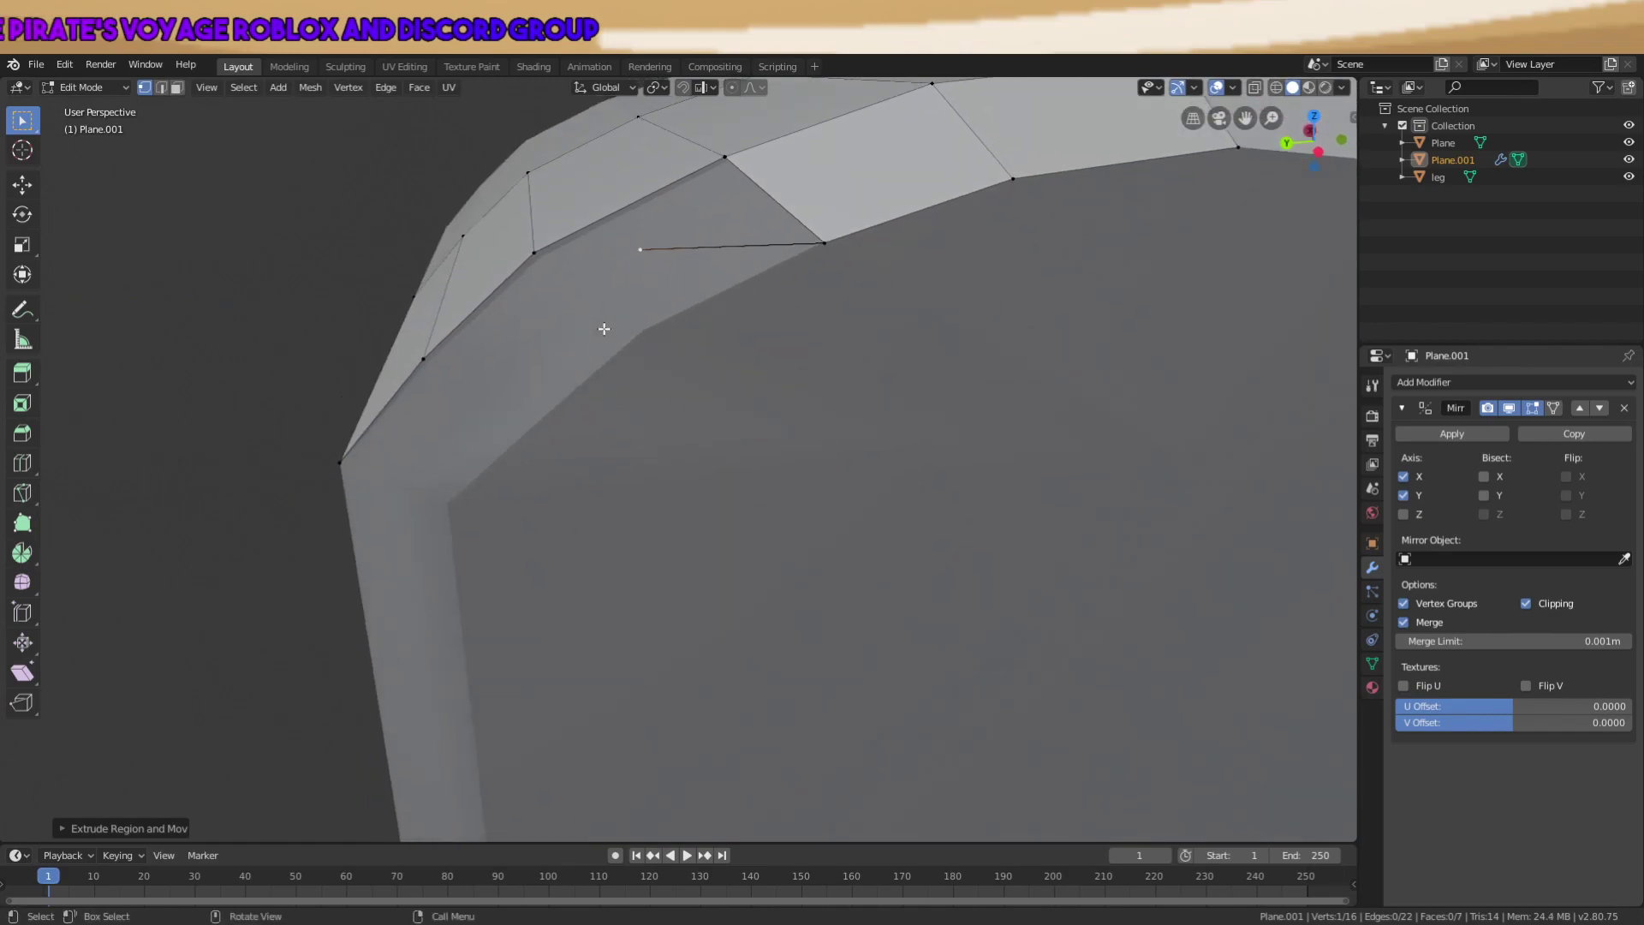
key("g")
key("z")
left_click(583, 406)
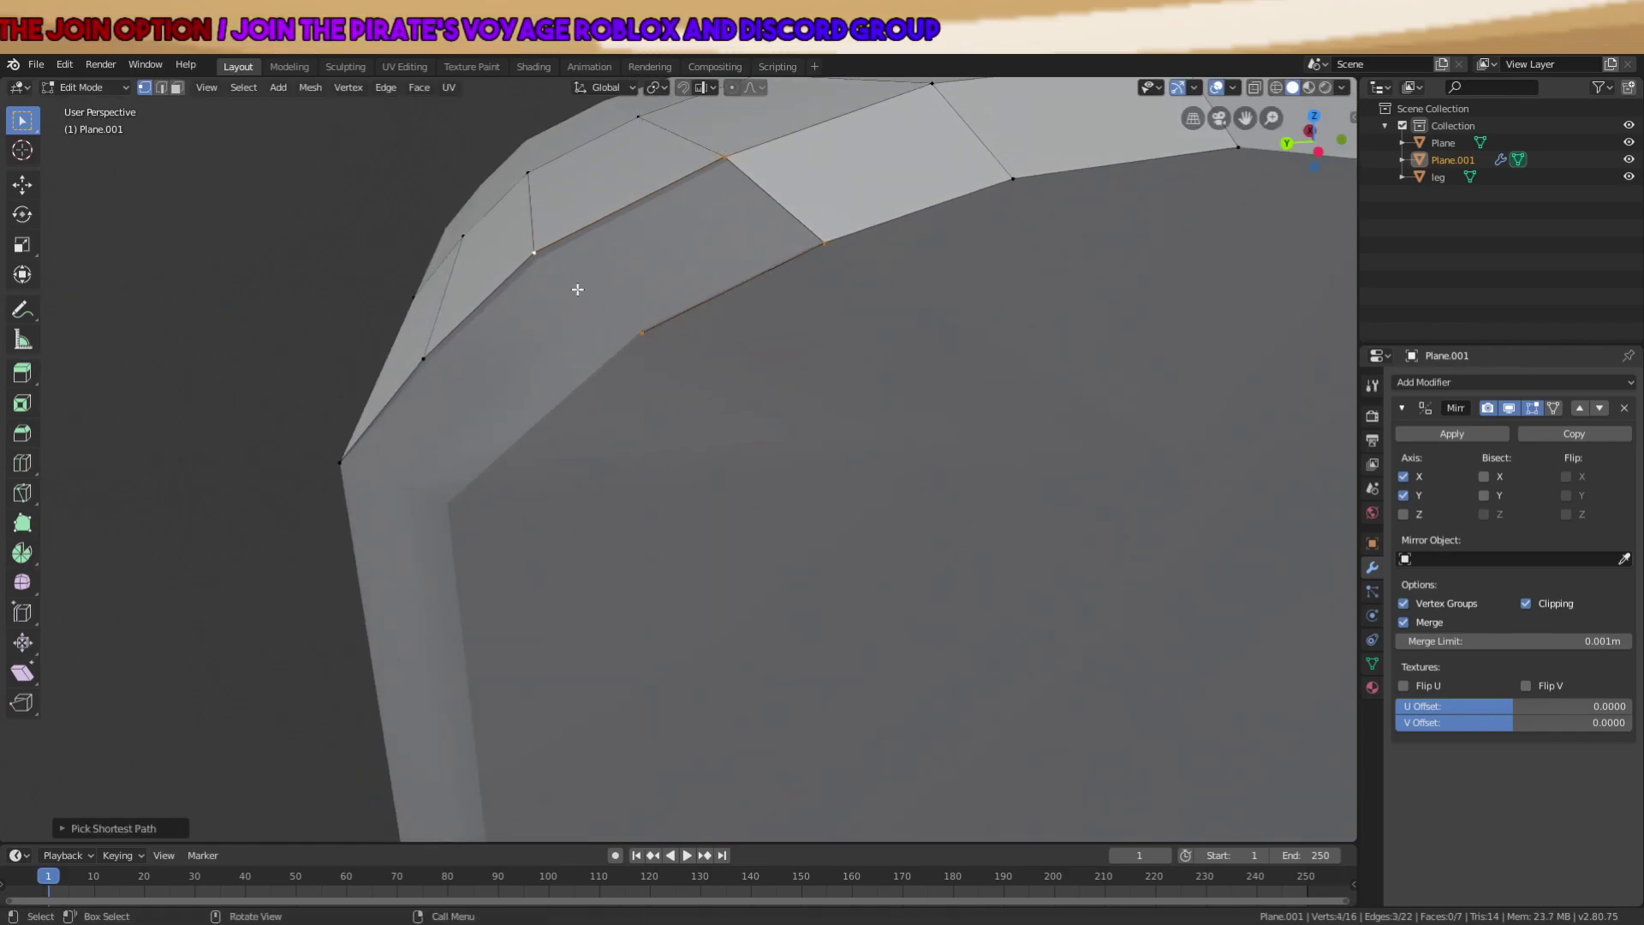
key("f")
Extrude the third bevel face's outer end vertex about 0.11 m along Y and lower it towards the block's side.
left_click(646, 335)
key("e")
key("y")
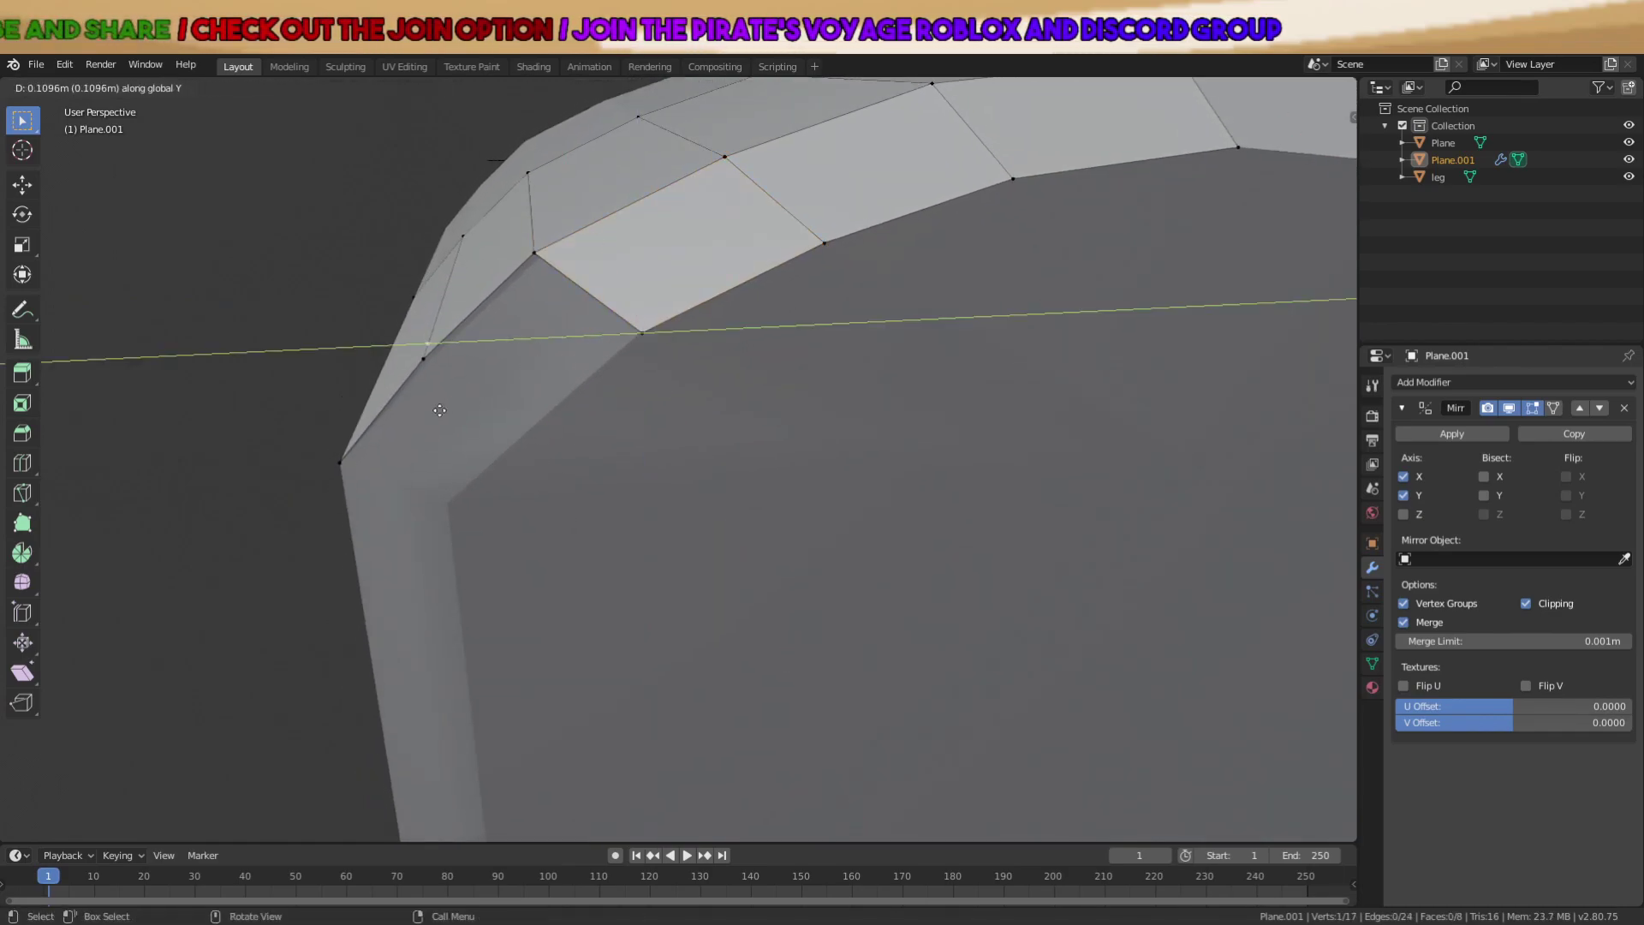
left_click(444, 408)
key("g")
key("y")
key("x")
key("y")
left_click(532, 566)
Move the extruded vertex along X onto the bevel's outer edge and fill the fourth bevel face.
middle_click_drag(531, 566, 1013, 433)
key("g")
key("x")
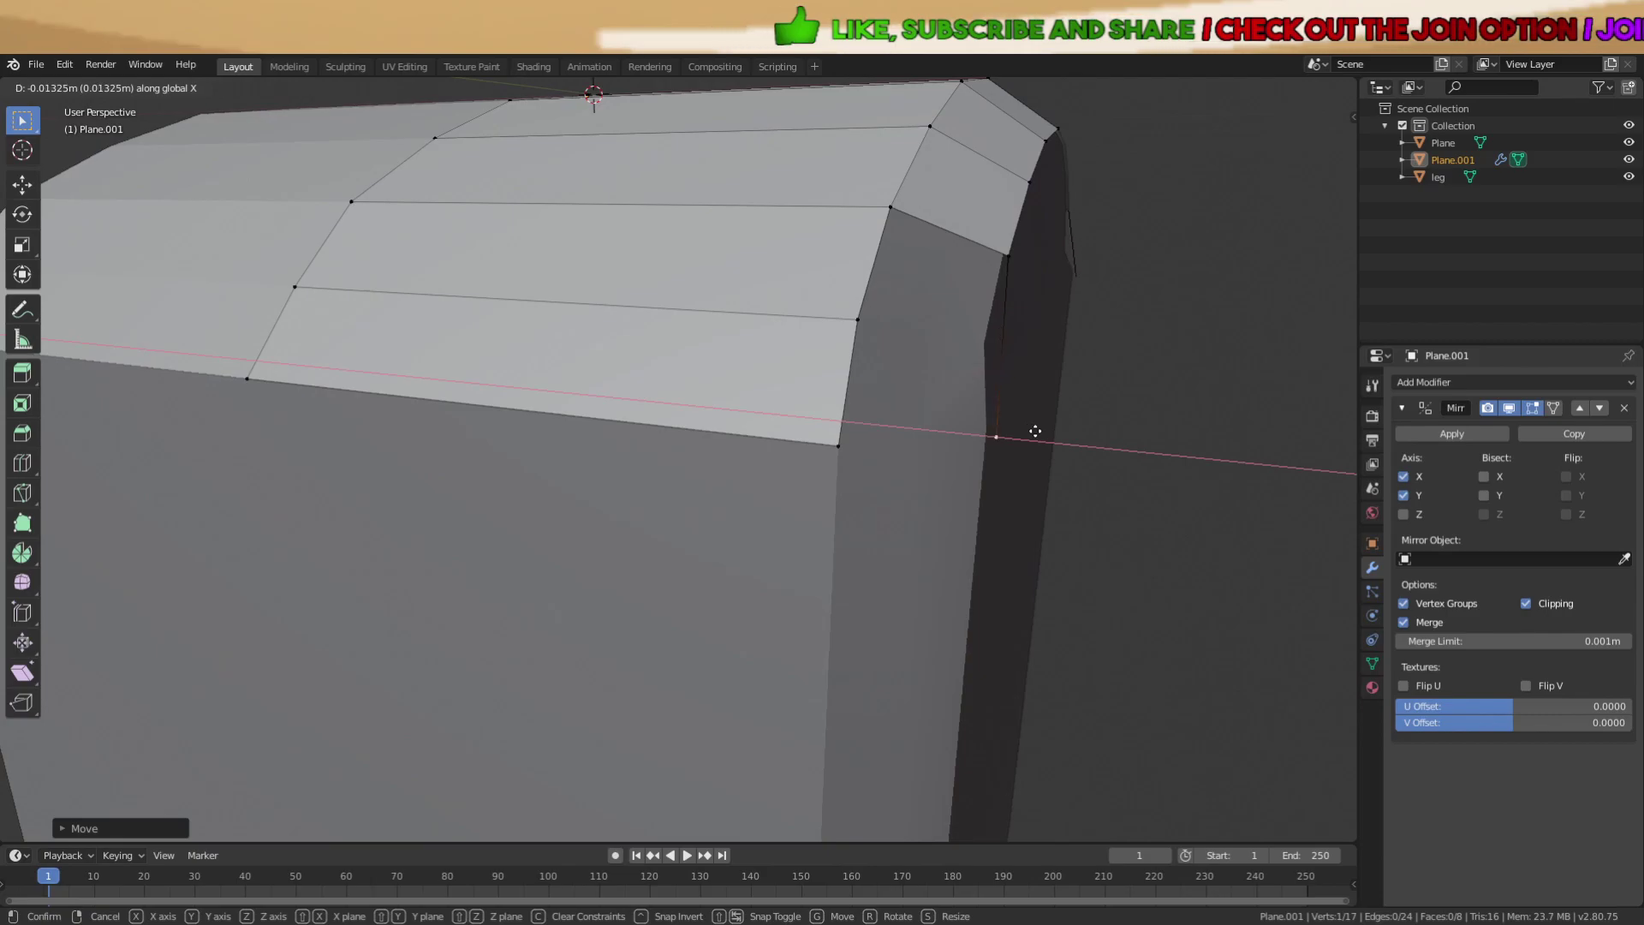
left_click(1009, 433)
key("g")
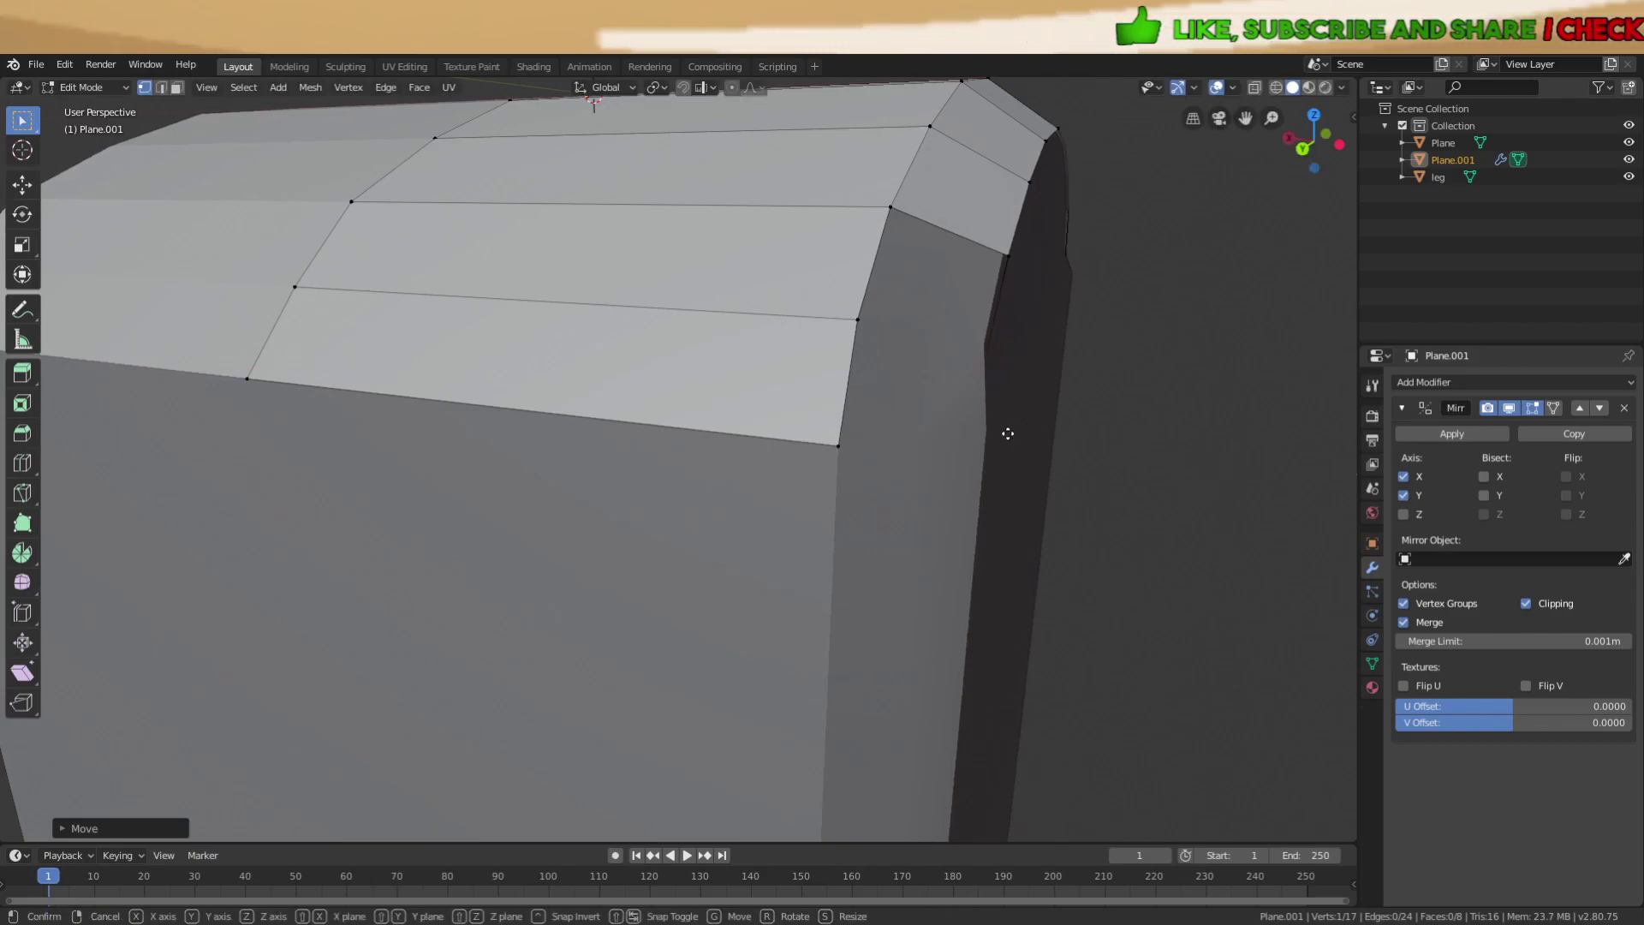
left_click(1022, 371)
middle_click_drag(1022, 371, 689, 409)
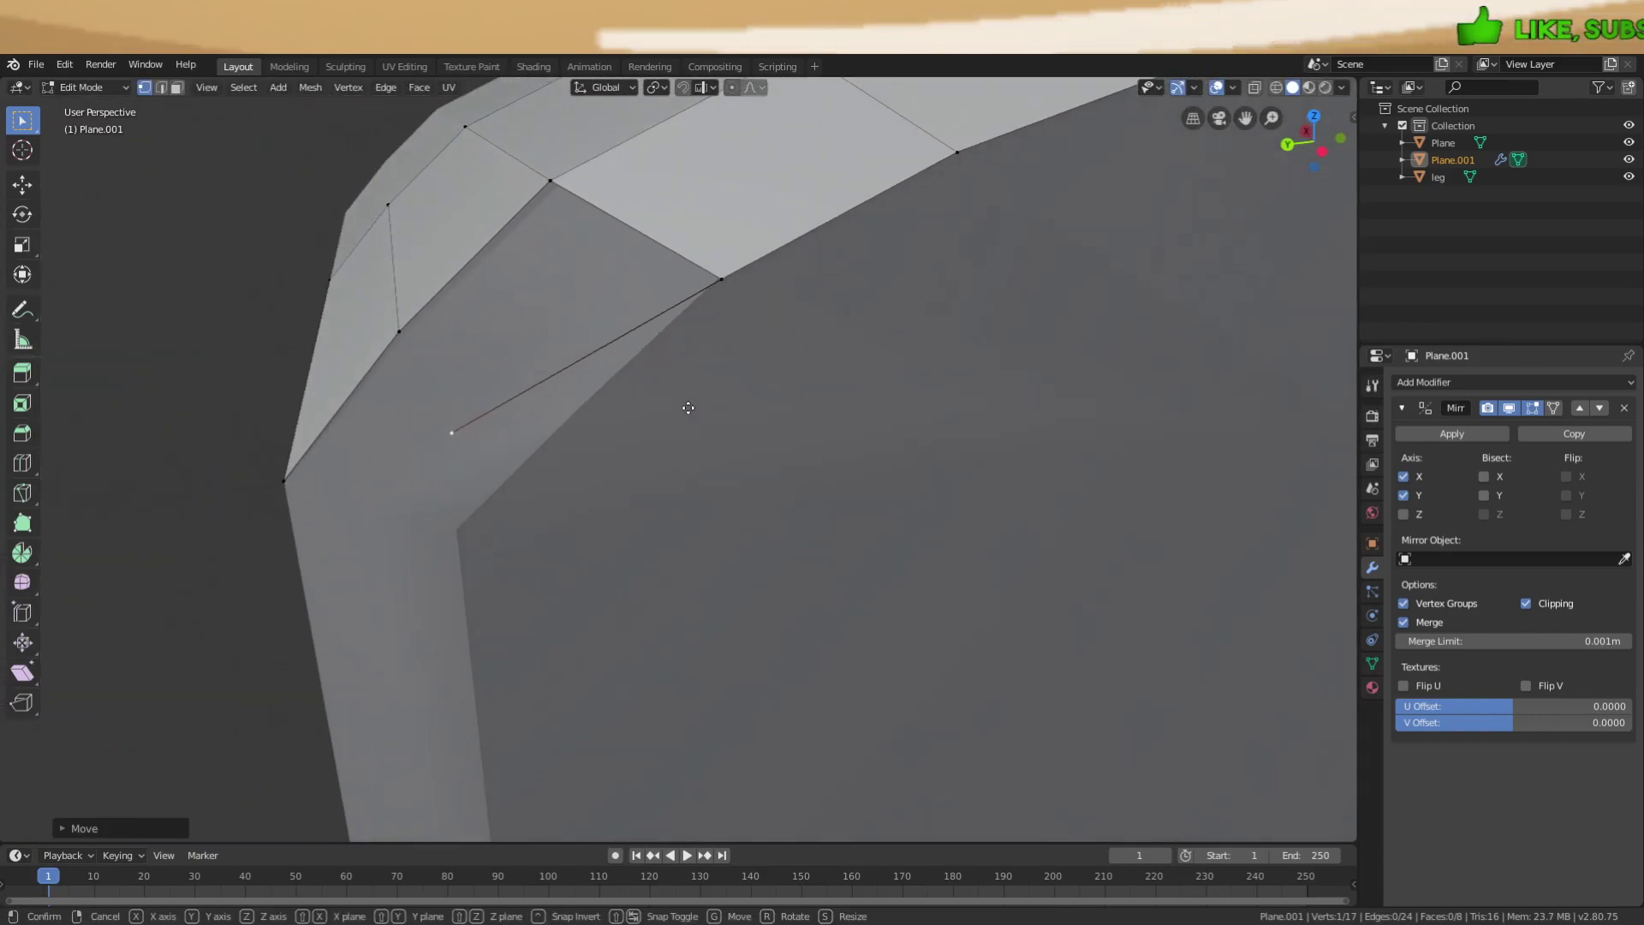
middle_click_drag(798, 405, 879, 402)
left_click(852, 351, "ctrl+shift")
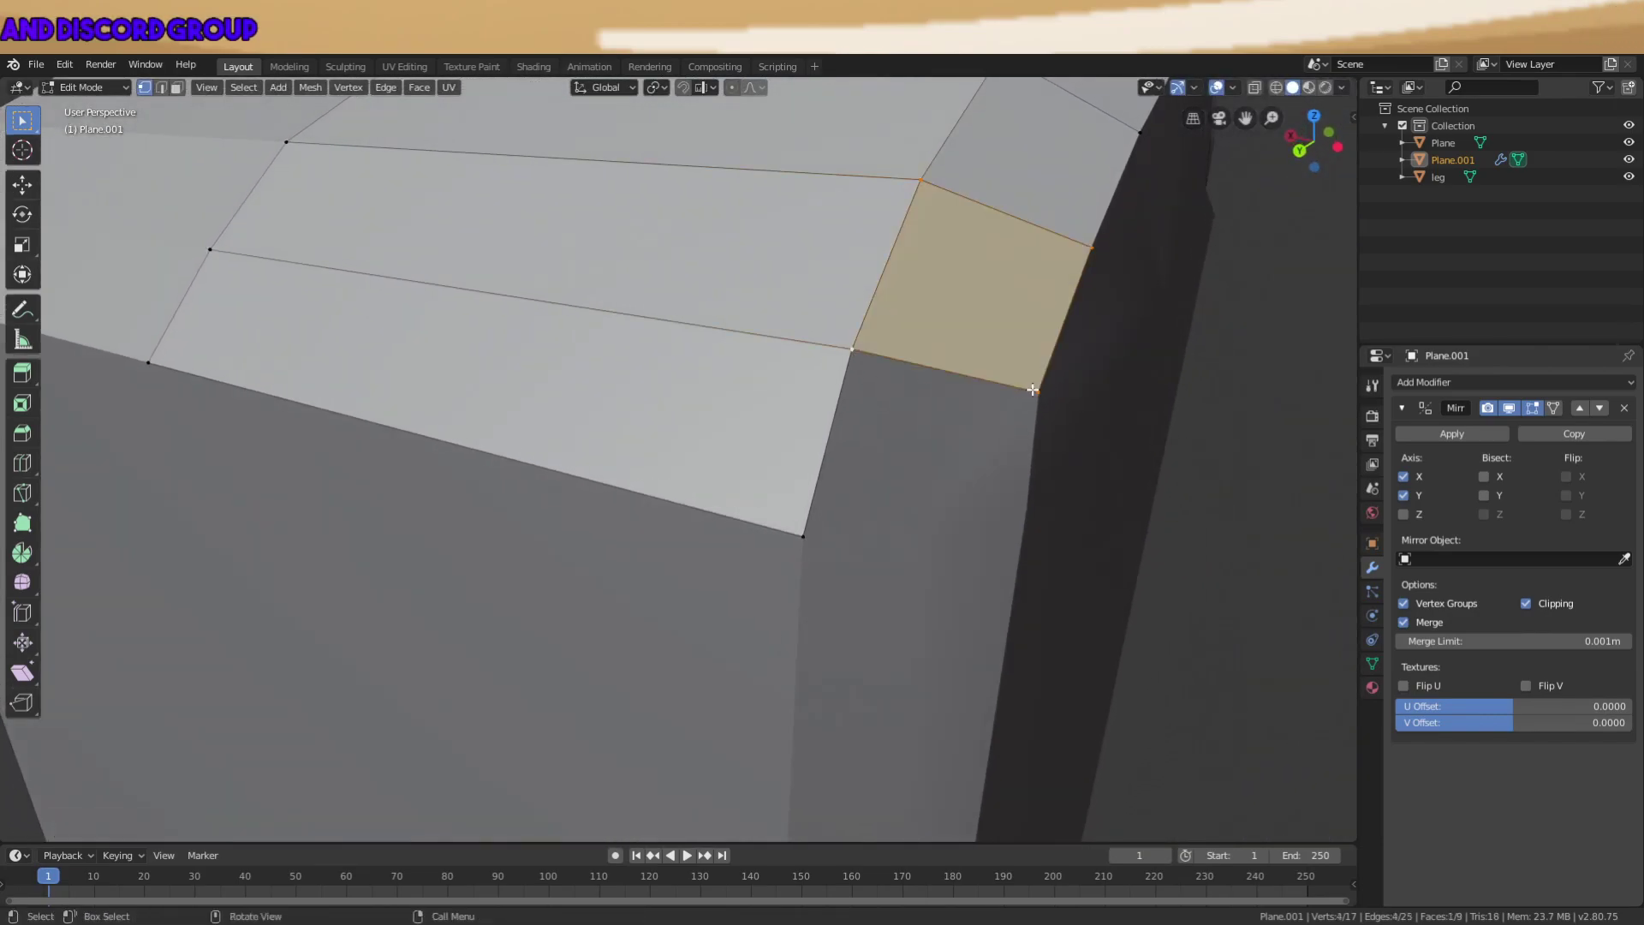
Adjust the outer corner vertex of the fourth bevel face along X and Y to match the block's edge.
key("g")
middle_click_drag(1056, 391, 713, 385)
left_click(1059, 385)
key("g")
key("x")
left_click(701, 374)
key("g")
key("y")
left_click(715, 372)
key("g")
key("y")
left_click(664, 364)
Extend the final bevel vertex down to the block's side corner, align it along Y and X, and fill the last bevel face.
key("g")
key("x")
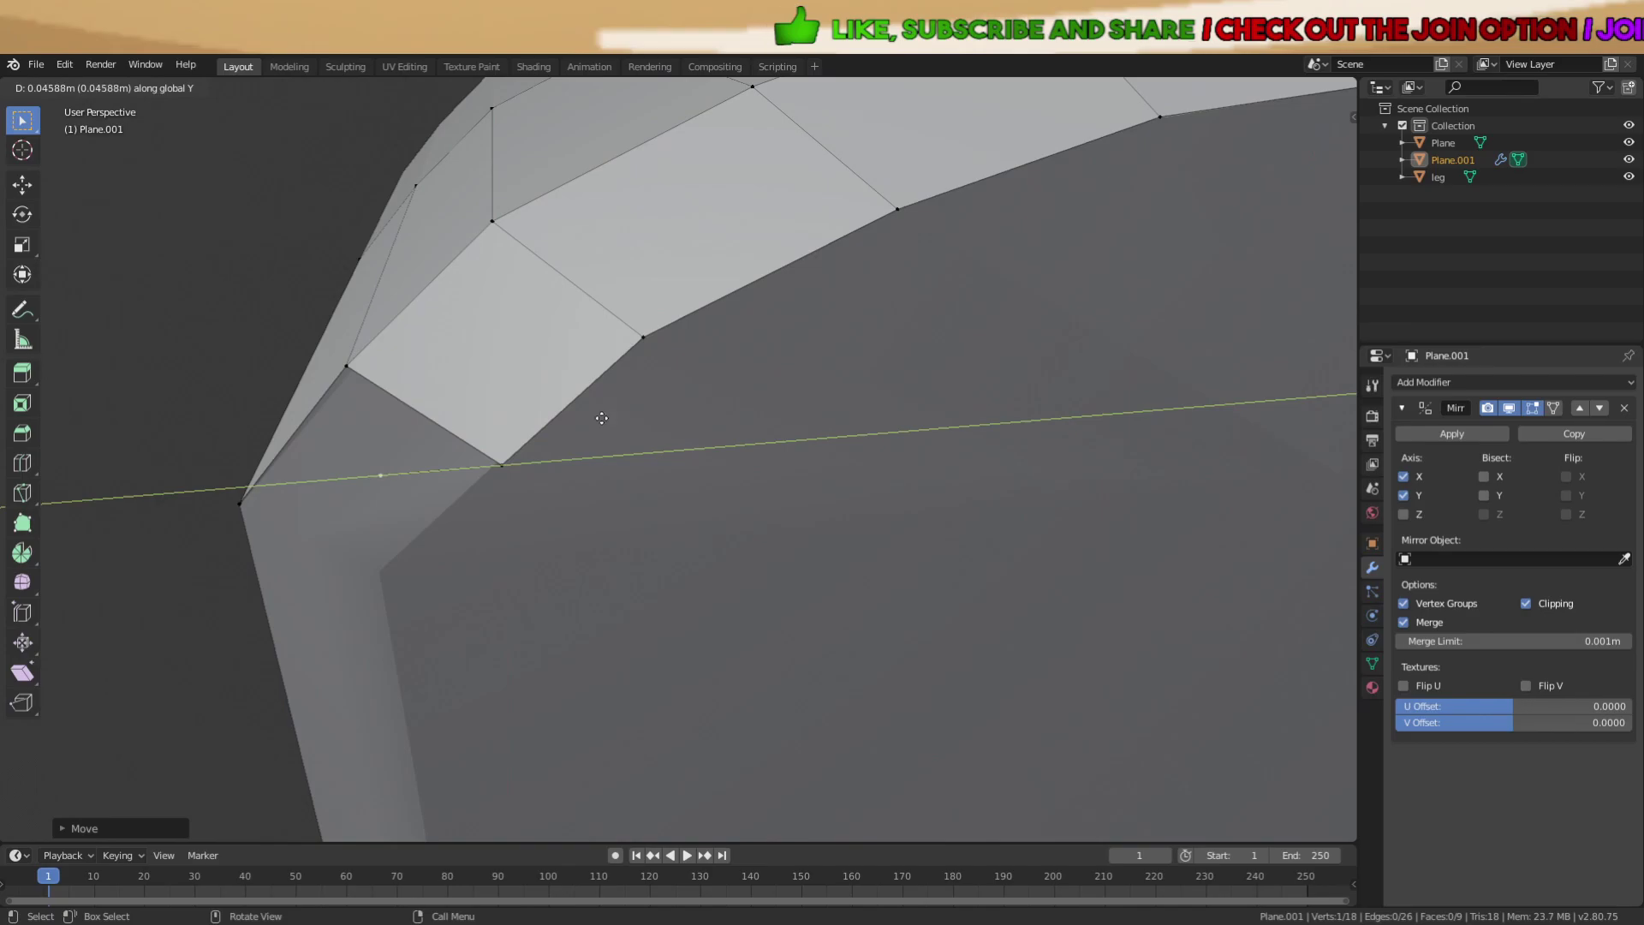
left_click(609, 525)
middle_click_drag(608, 525, 836, 488)
key("g")
key("x")
left_click(859, 489)
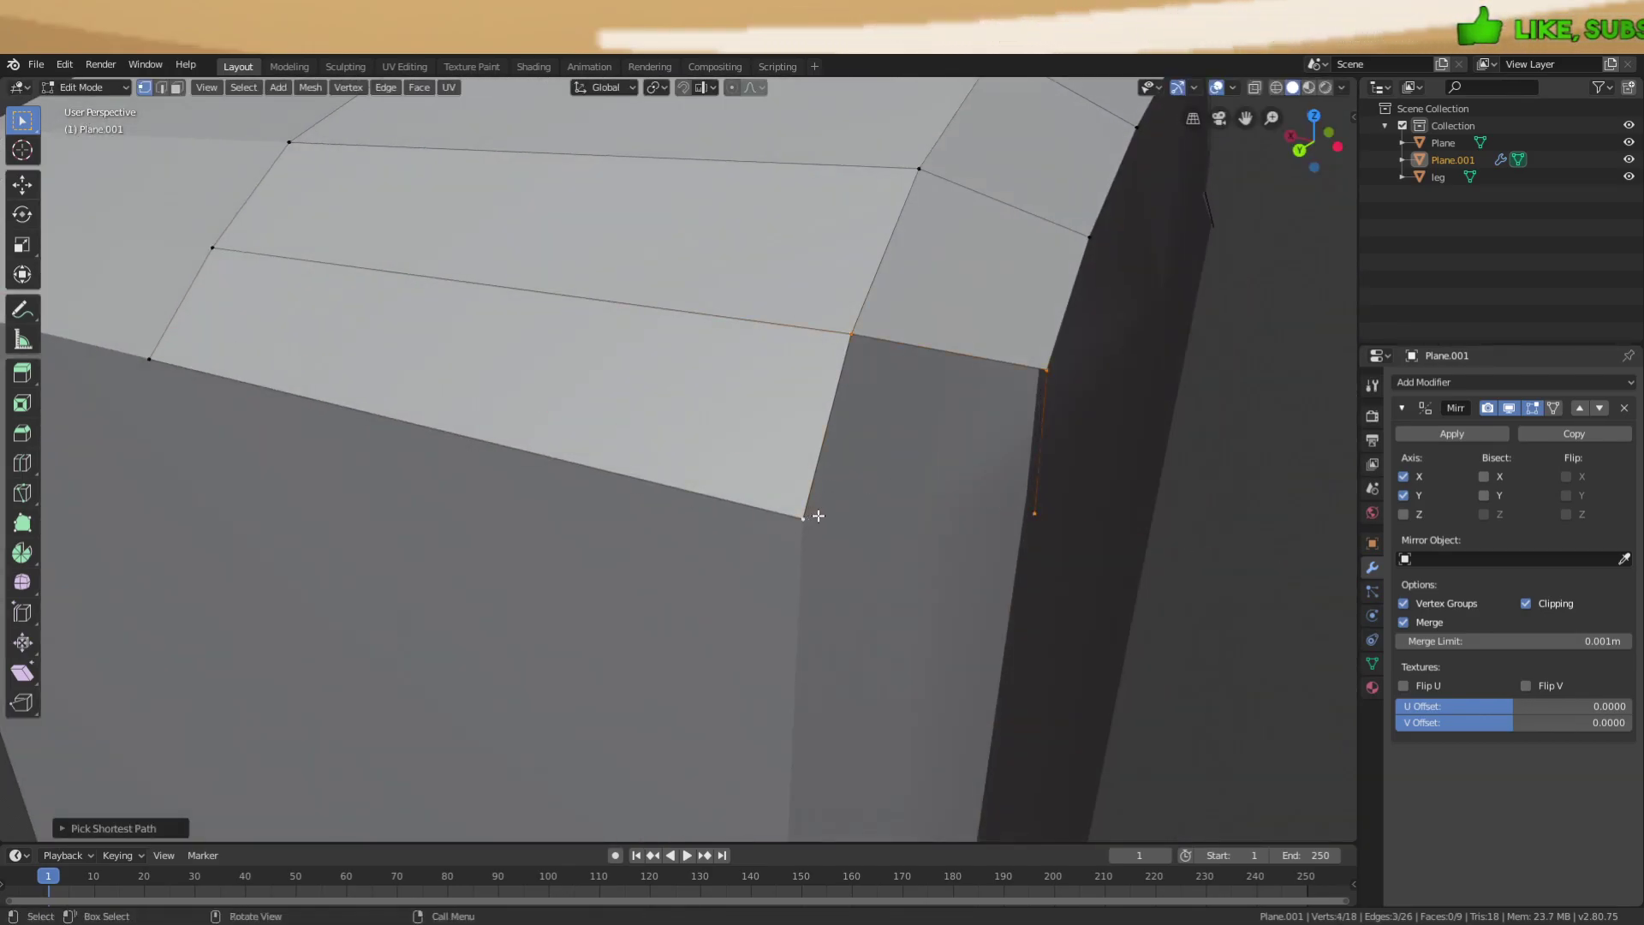
key("f")
Subdivide the last bevel face at the cover's lower corner and return to vertex selection.
key("alt+a")
middle_click_drag(1027, 473, 932, 474)
right_click(932, 474)
left_click(934, 473)
key("1")
Move the subdivided face's lower outer corner vertex along X and Z to fit the block's corner.
left_click(904, 450)
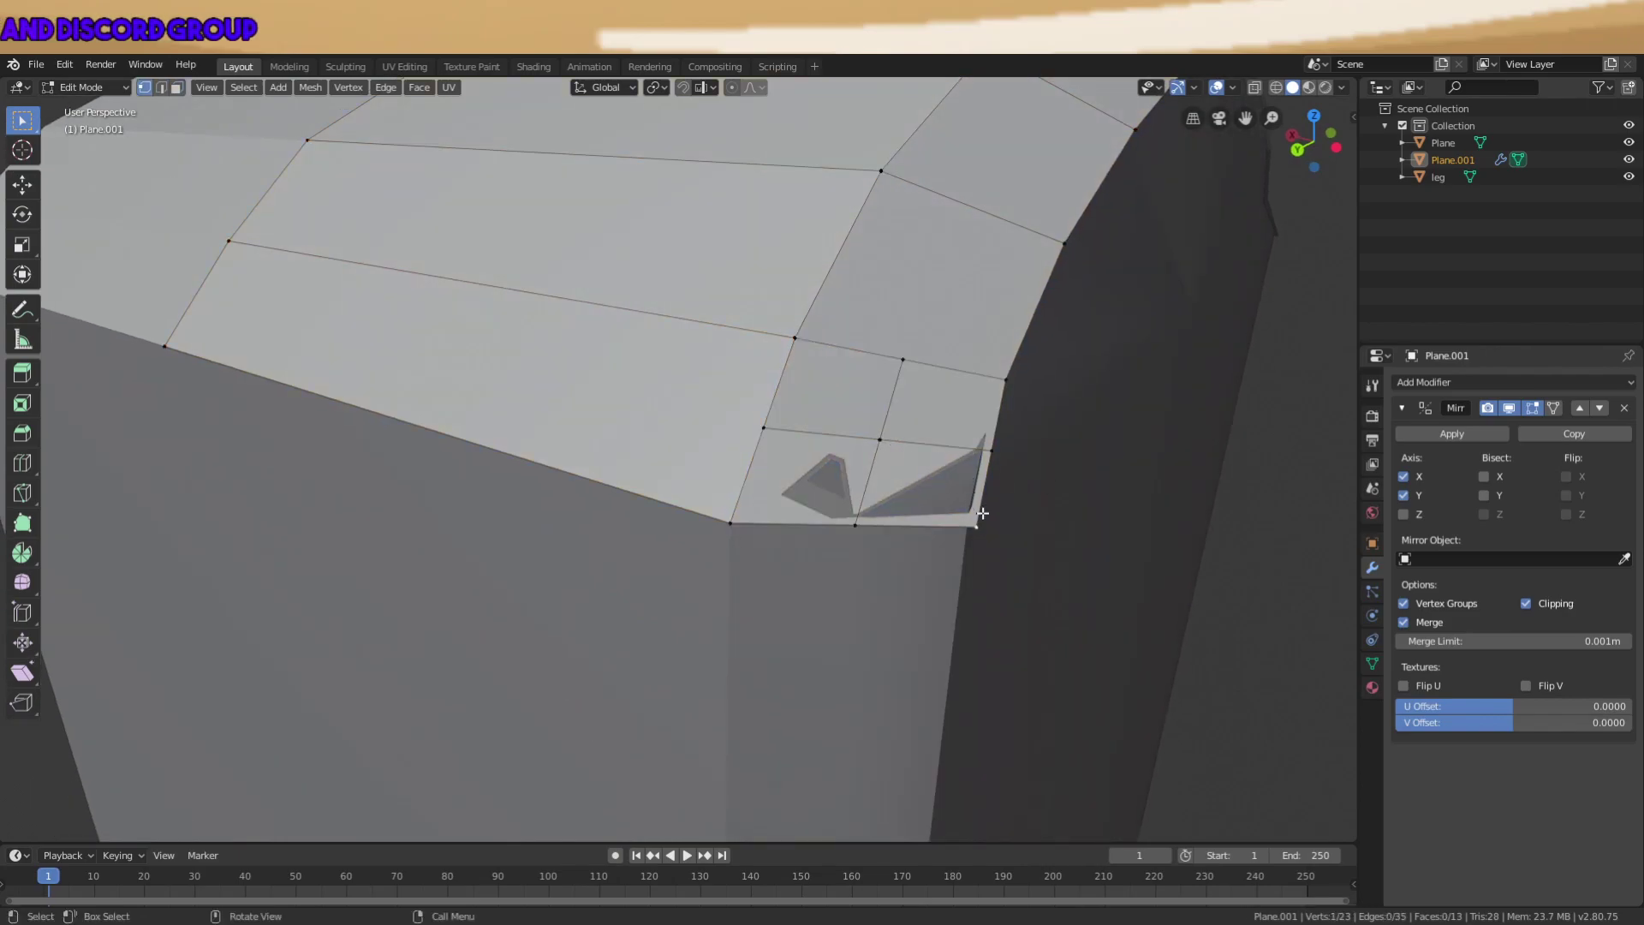
key("g")
key("x")
left_click(992, 498)
middle_click_drag(992, 499, 732, 416)
key("g")
key("z")
left_click(933, 460)
Adjust the subdivided face's middle and outer edge vertices along Z so they lie above the block's bevel.
left_click(396, 347)
key("g")
key("z")
left_click(397, 333)
left_click(492, 374)
key("g")
key("z")
left_click(491, 364)
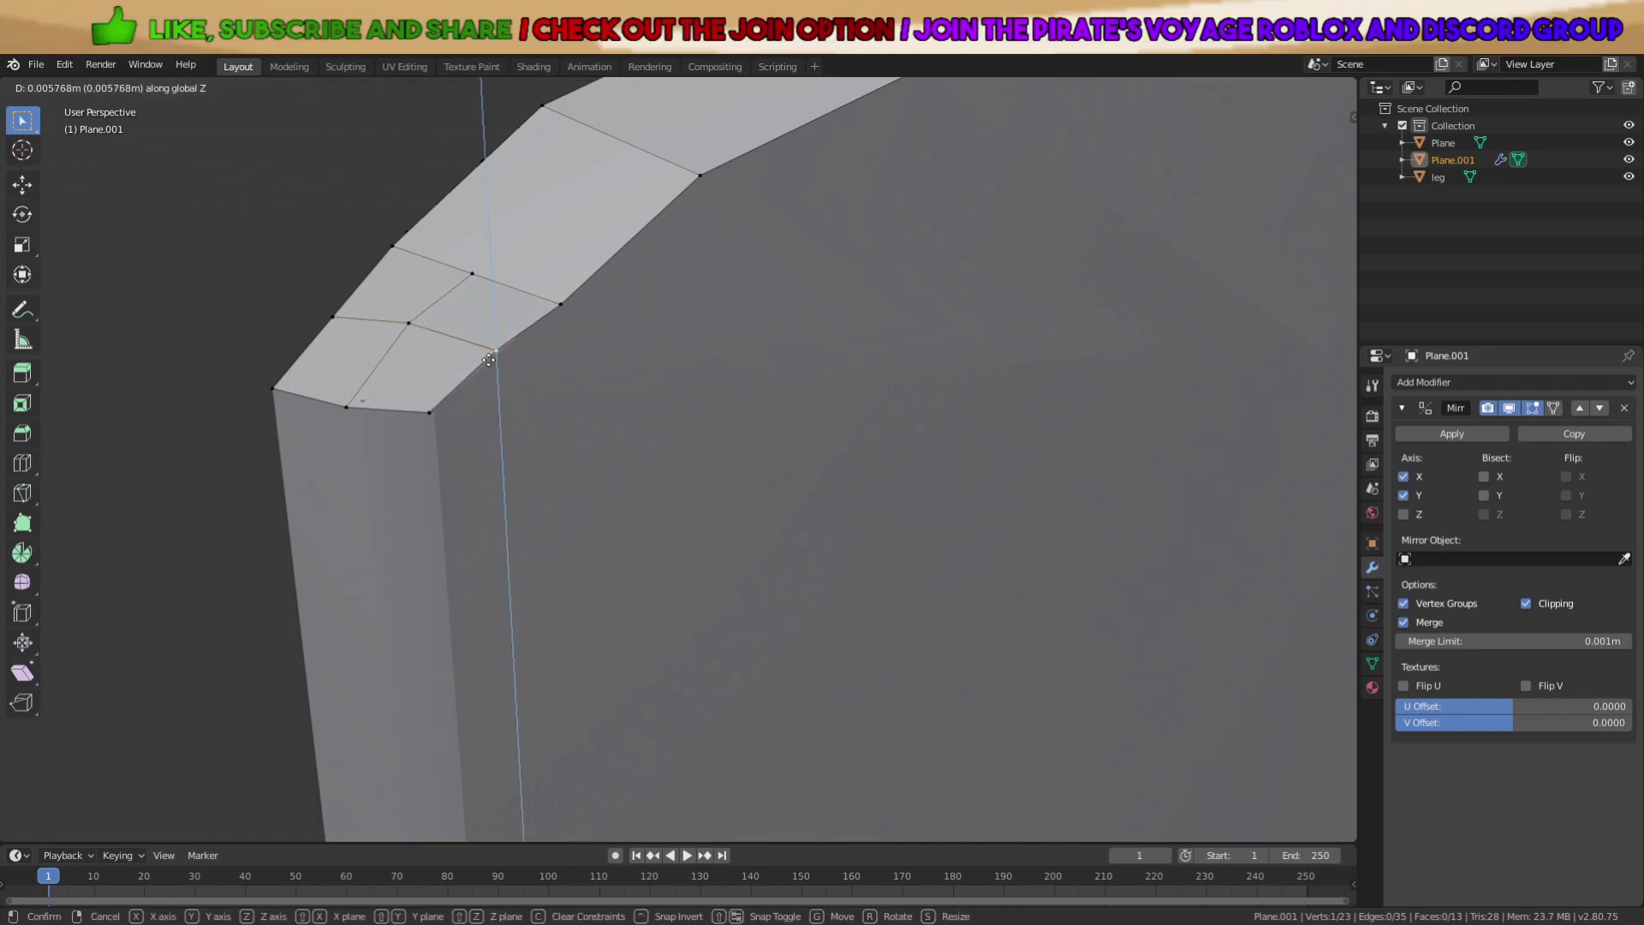
left_click(331, 398)
left_click(487, 360)
key("g")
key("z")
left_click(491, 363)
Leave edit mode and examine how the mirrored cover fits over the block's rounded top and bevels.
key("Tab")
middle_click_drag(616, 368, 730, 403)
scroll(792, 380, "down", 5)
key("a")
middle_click_drag(931, 363, 858, 372)
left_click(858, 372)
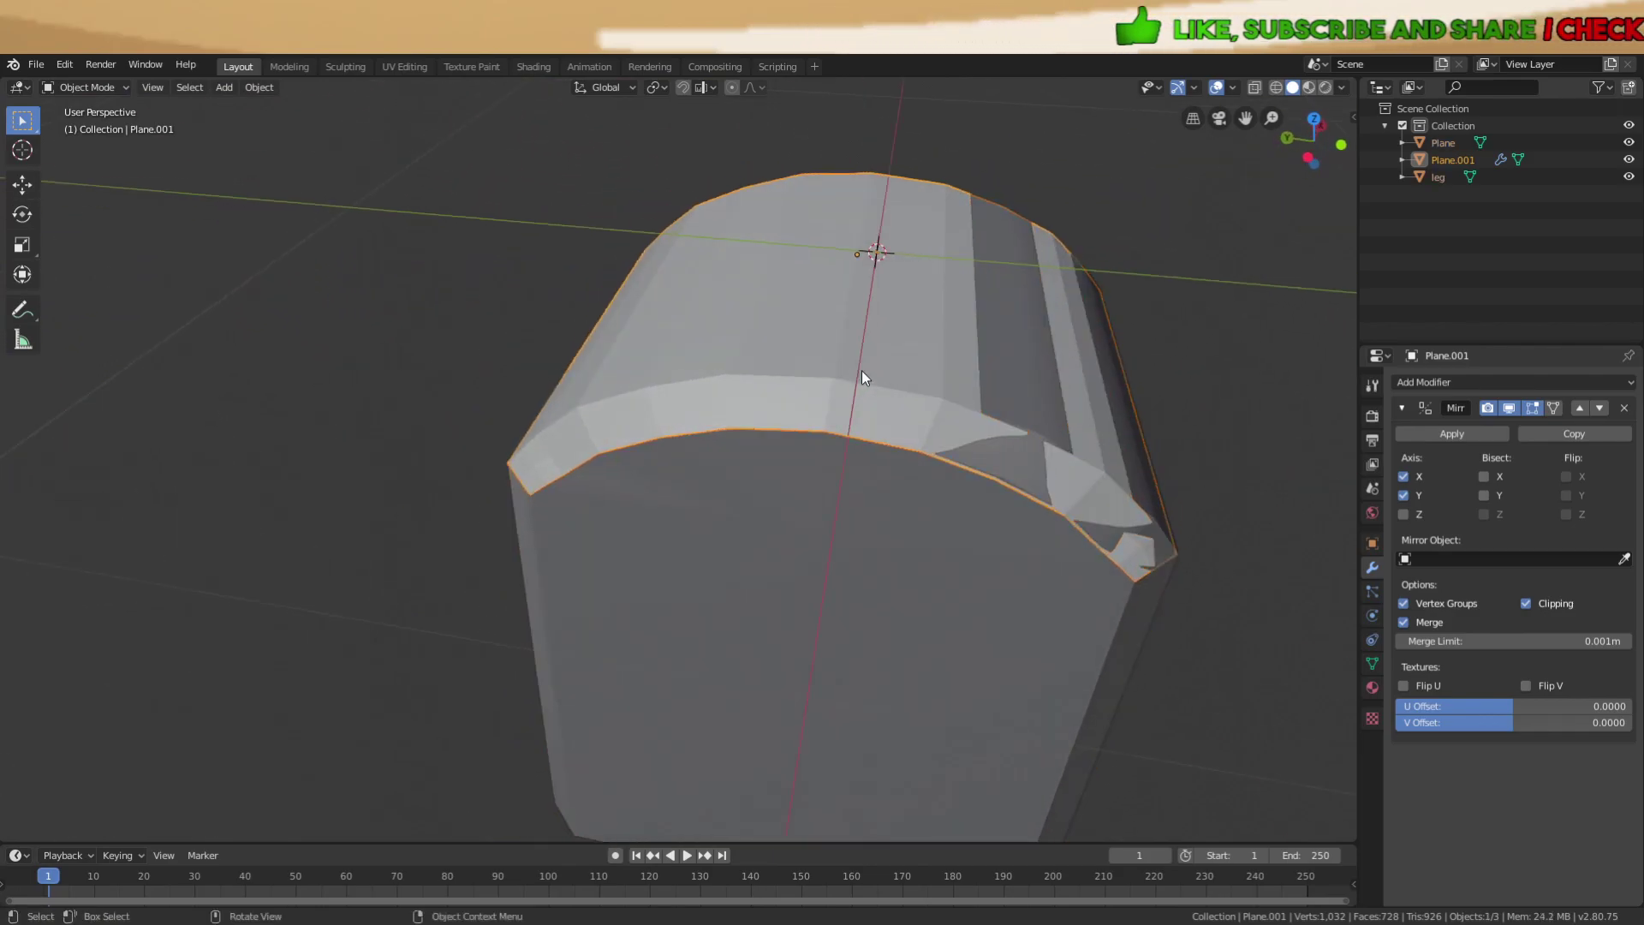
scroll(998, 361, "up", 1)
key("x")
right_click(1030, 339)
Scale the whole cover along X, and slightly in all directions, to bring it outside the block's surface.
middle_click_drag(1029, 337, 834, 346)
scroll(867, 310, "down", 4)
scroll(993, 351, "up", 2)
key("s")
key("x")
left_click(980, 353)
key("s")
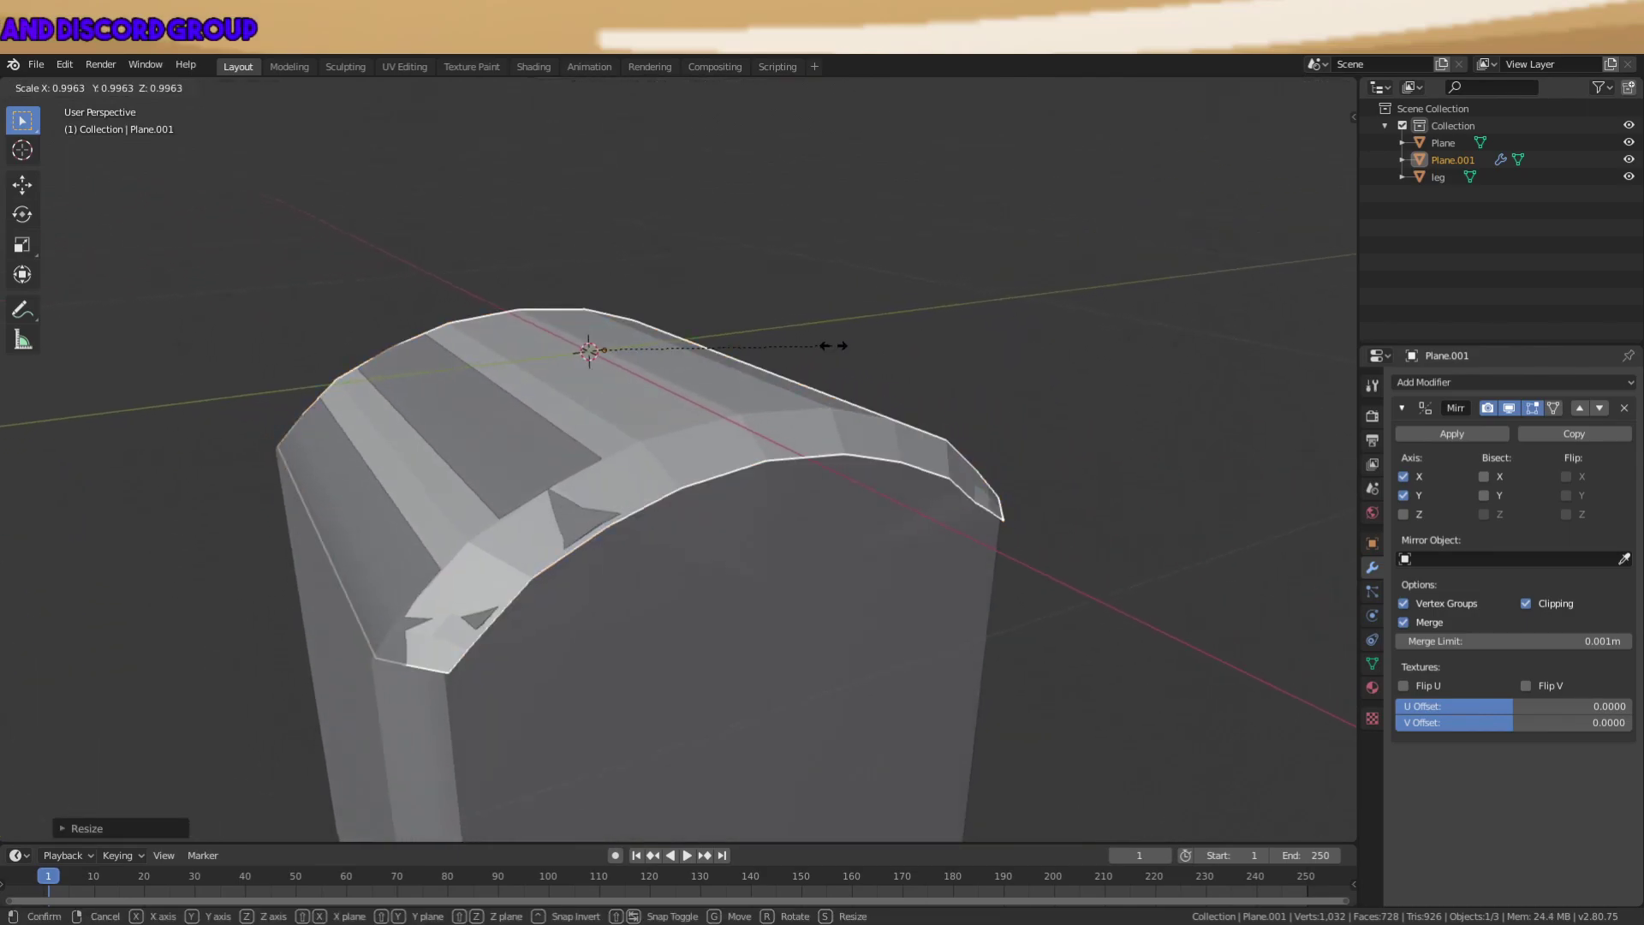
left_click(848, 343)
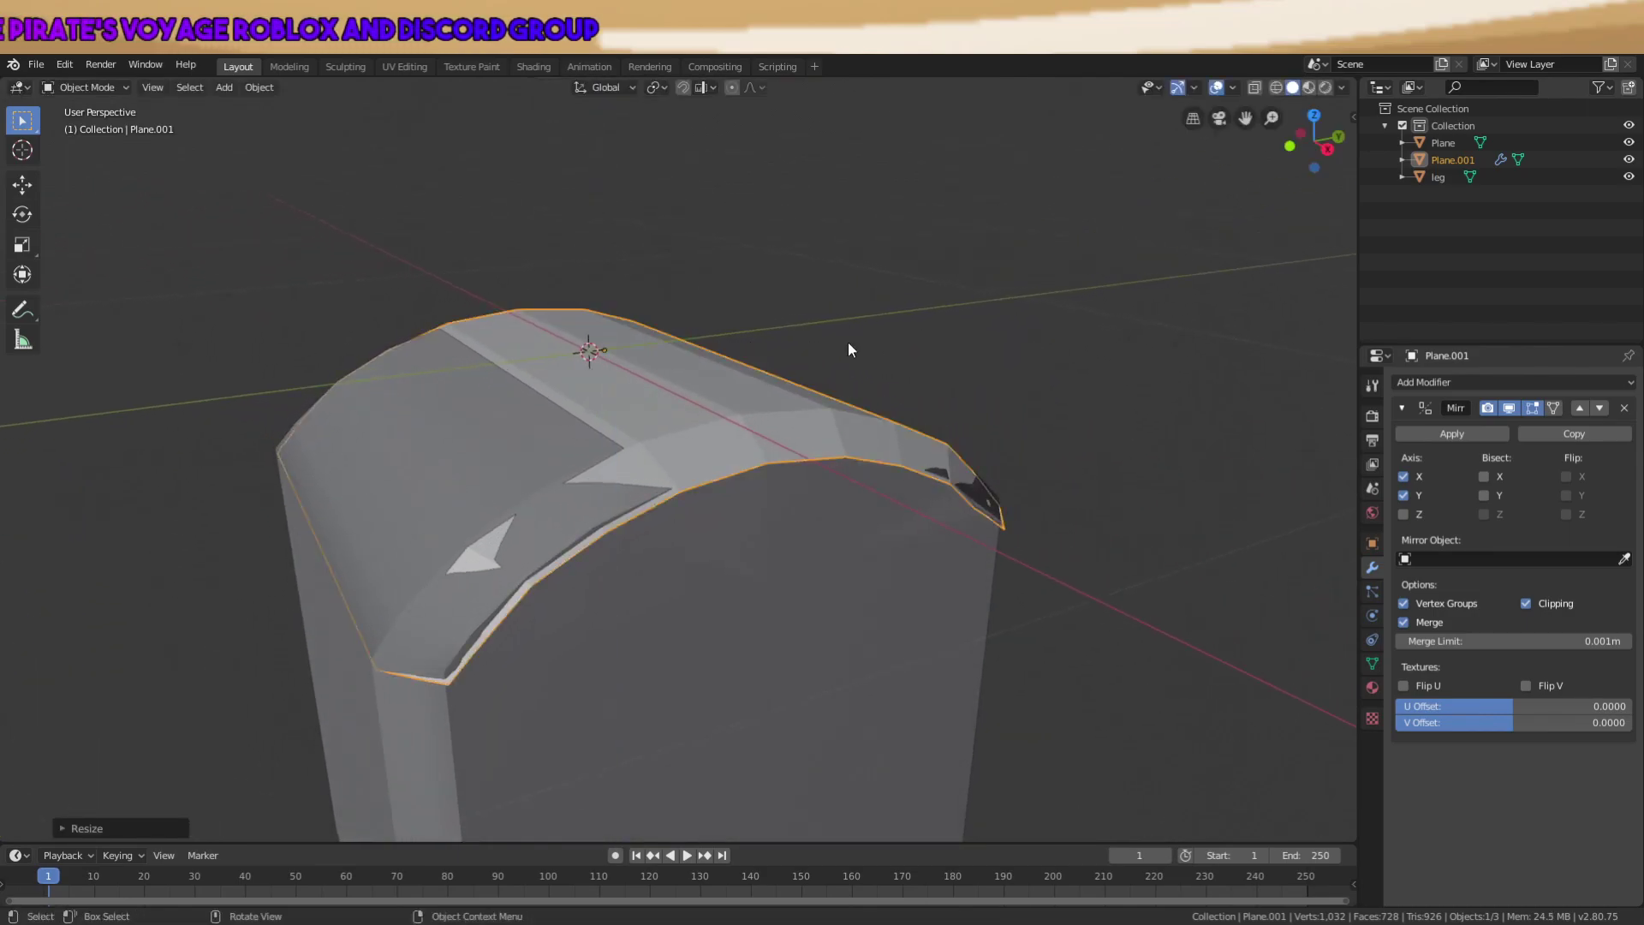
Raise the cover slightly along Z and scale it along Y so it clears the block's rounded sides.
key("g")
key("z")
left_click(844, 333)
middle_click_drag(950, 364, 751, 482)
scroll(848, 334, "up", 1)
key("s")
key("y")
left_click(911, 343)
Shift the cover along Y and refine its Y scale and position until it sits evenly over the block.
key("g")
key("y")
left_click(930, 353)
scroll(1127, 392, "up", 2)
key("s")
key("y")
left_click(1119, 397)
key("g")
left_click(888, 348)
Subdivide the cover's lowest side face in edit mode.
key("alt+a")
scroll(752, 482, "up", 5)
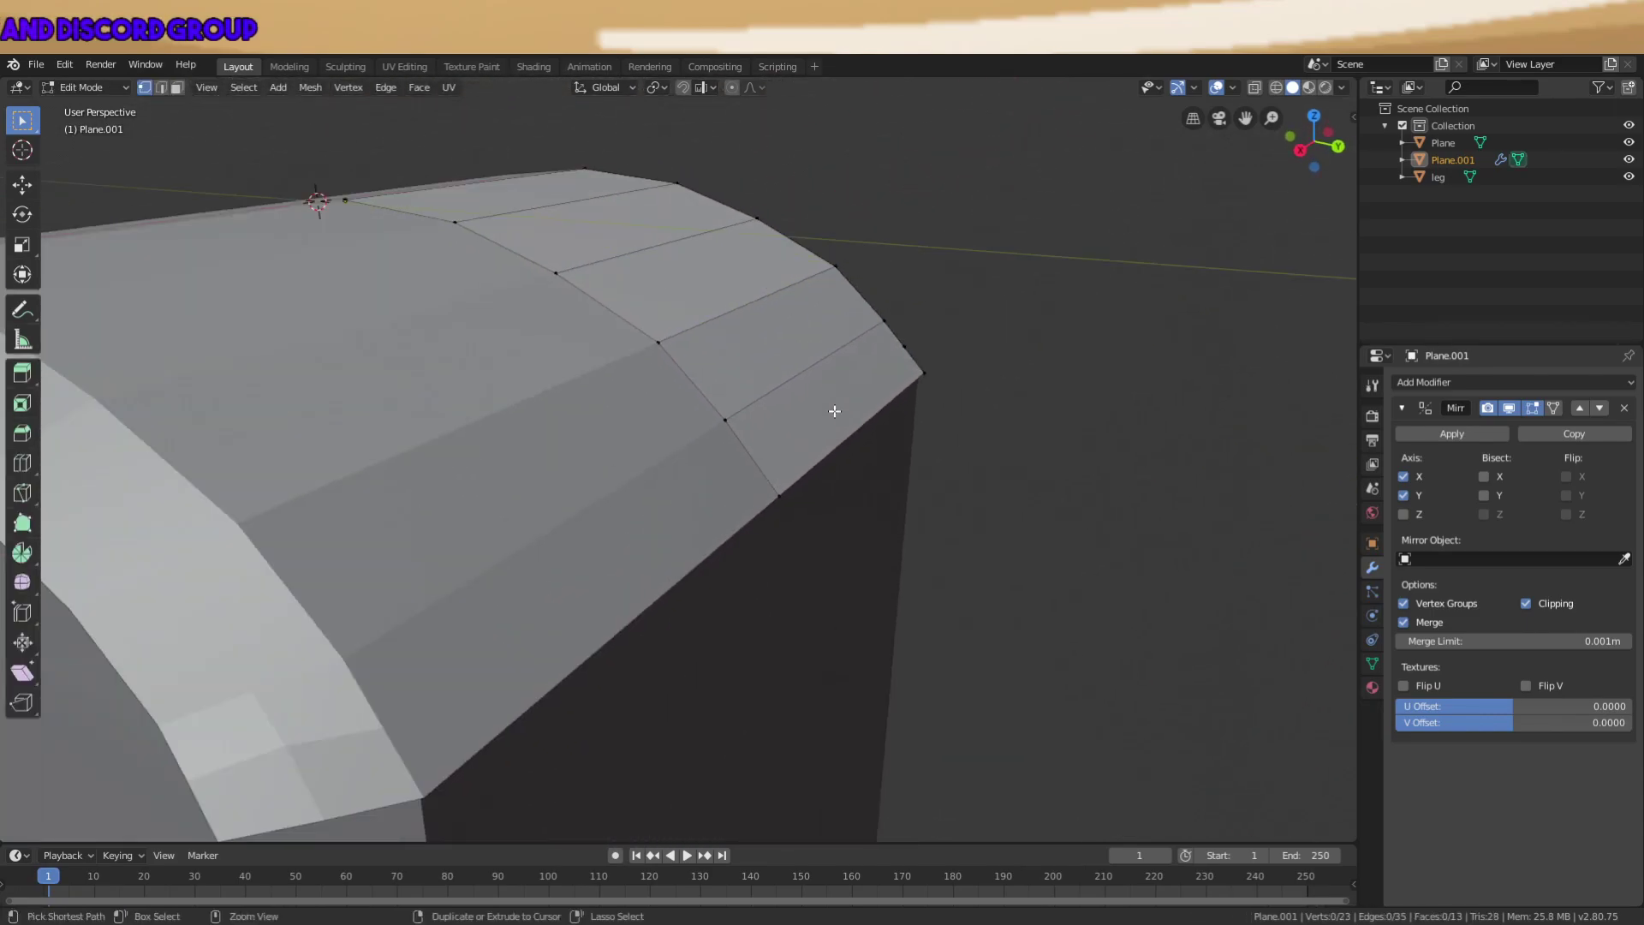
middle_click_drag(828, 415, 753, 415)
key("3")
left_click(750, 425)
right_click(750, 430)
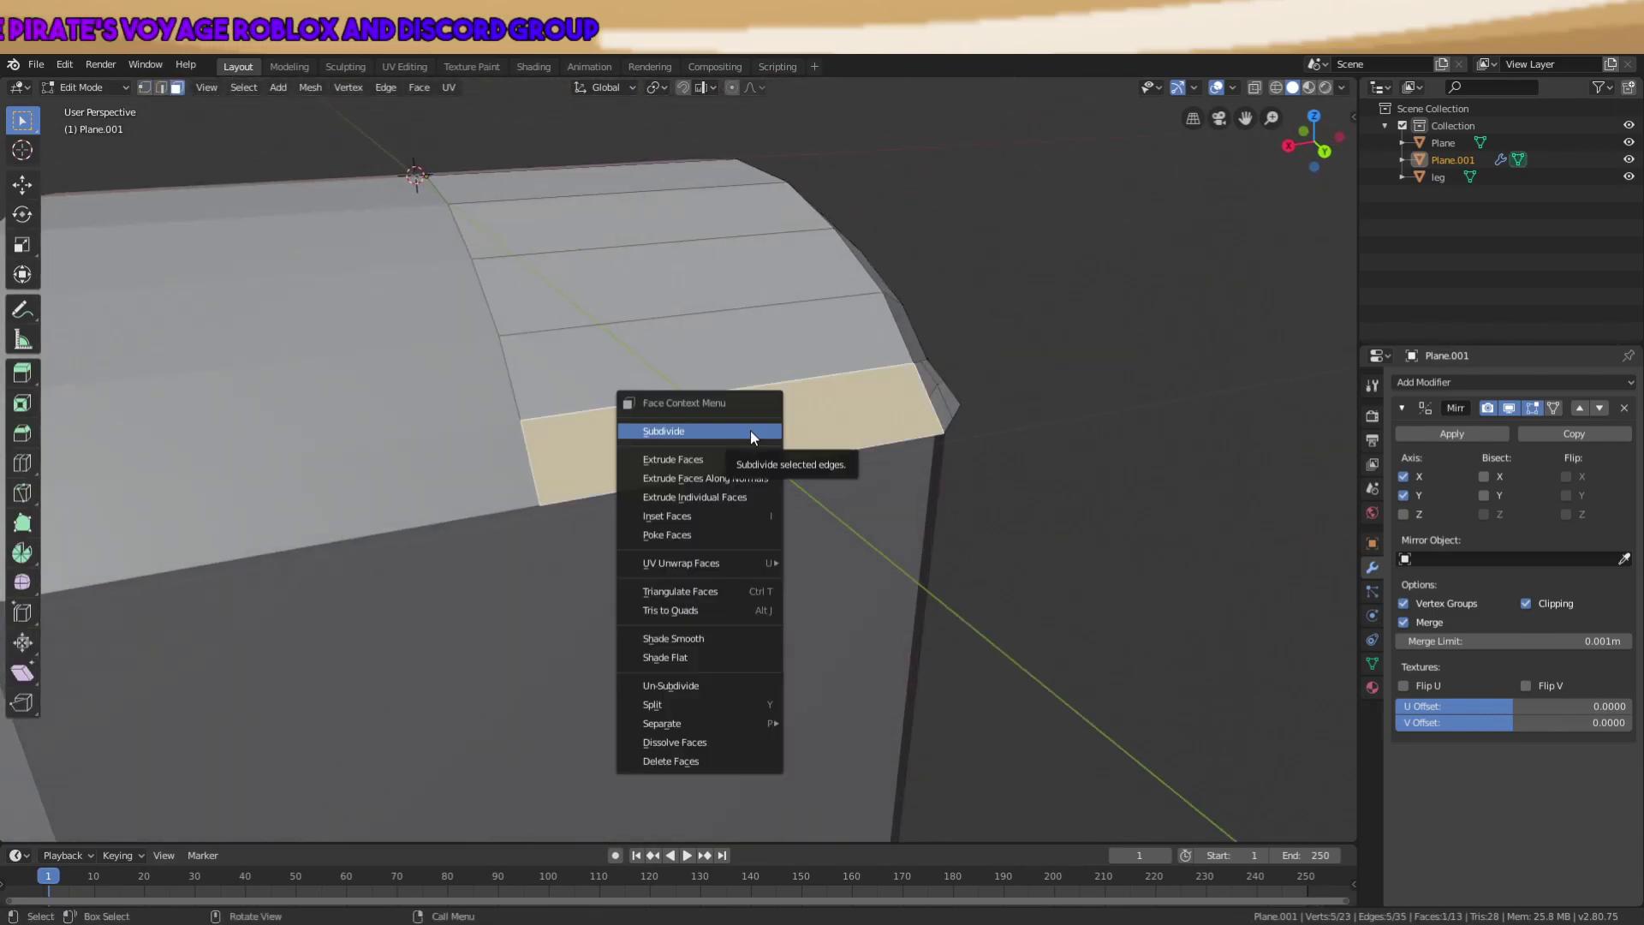
left_click(750, 430)
Delete the subdivided side face while keeping its surrounding edges and midpoints.
key("1")
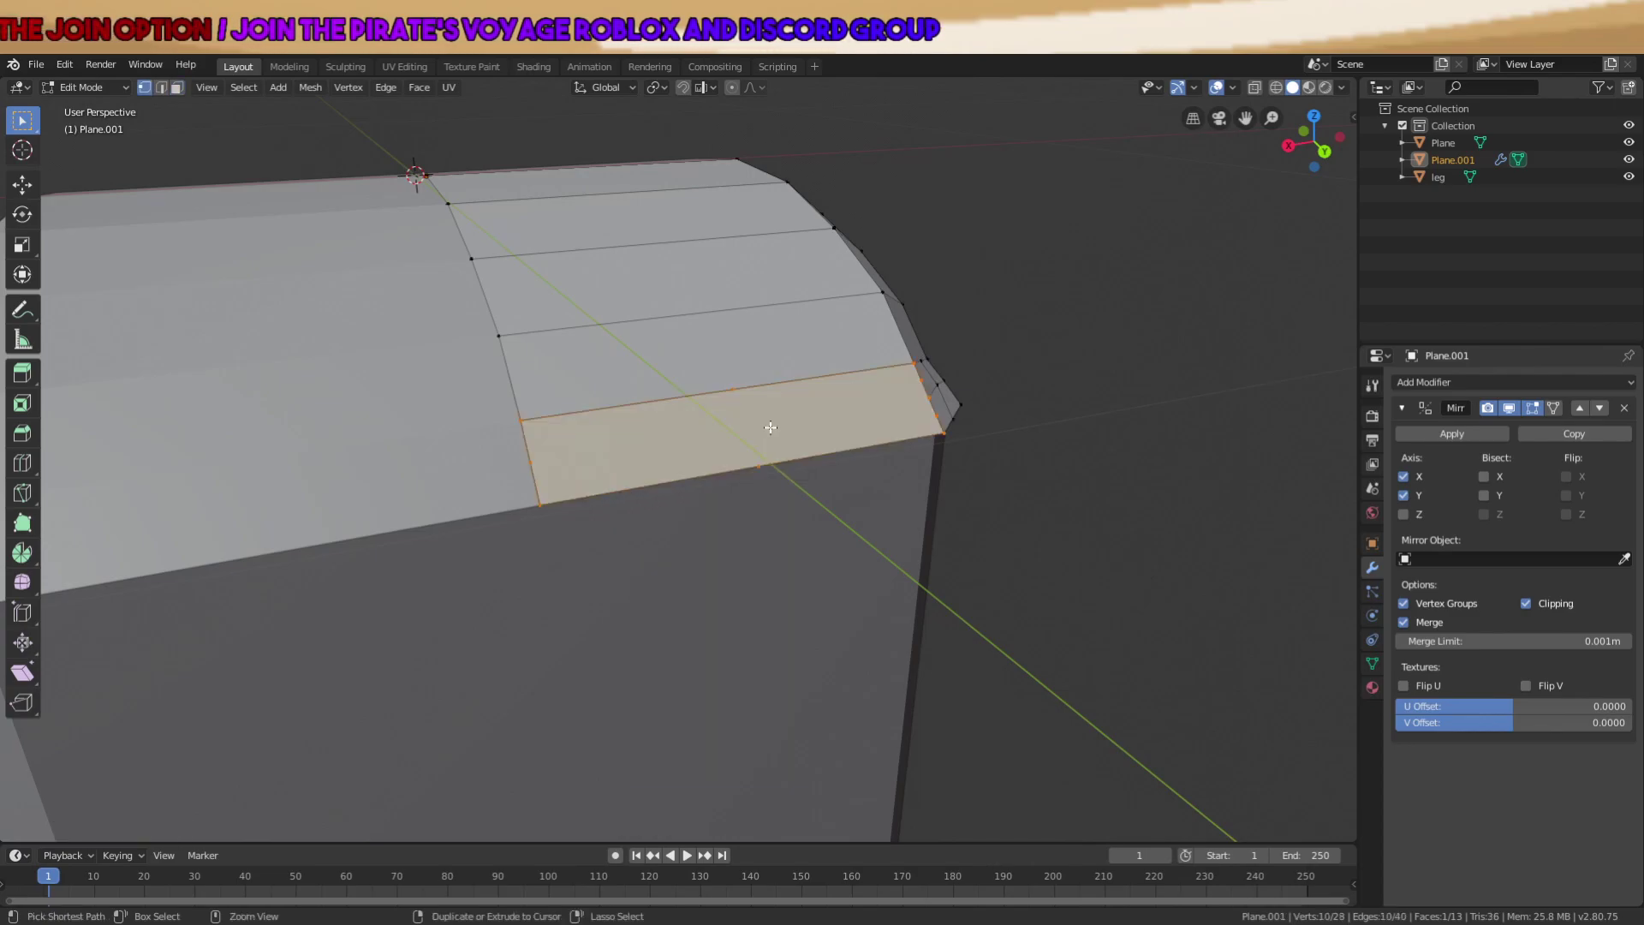
key("3")
key("x")
left_click(748, 500)
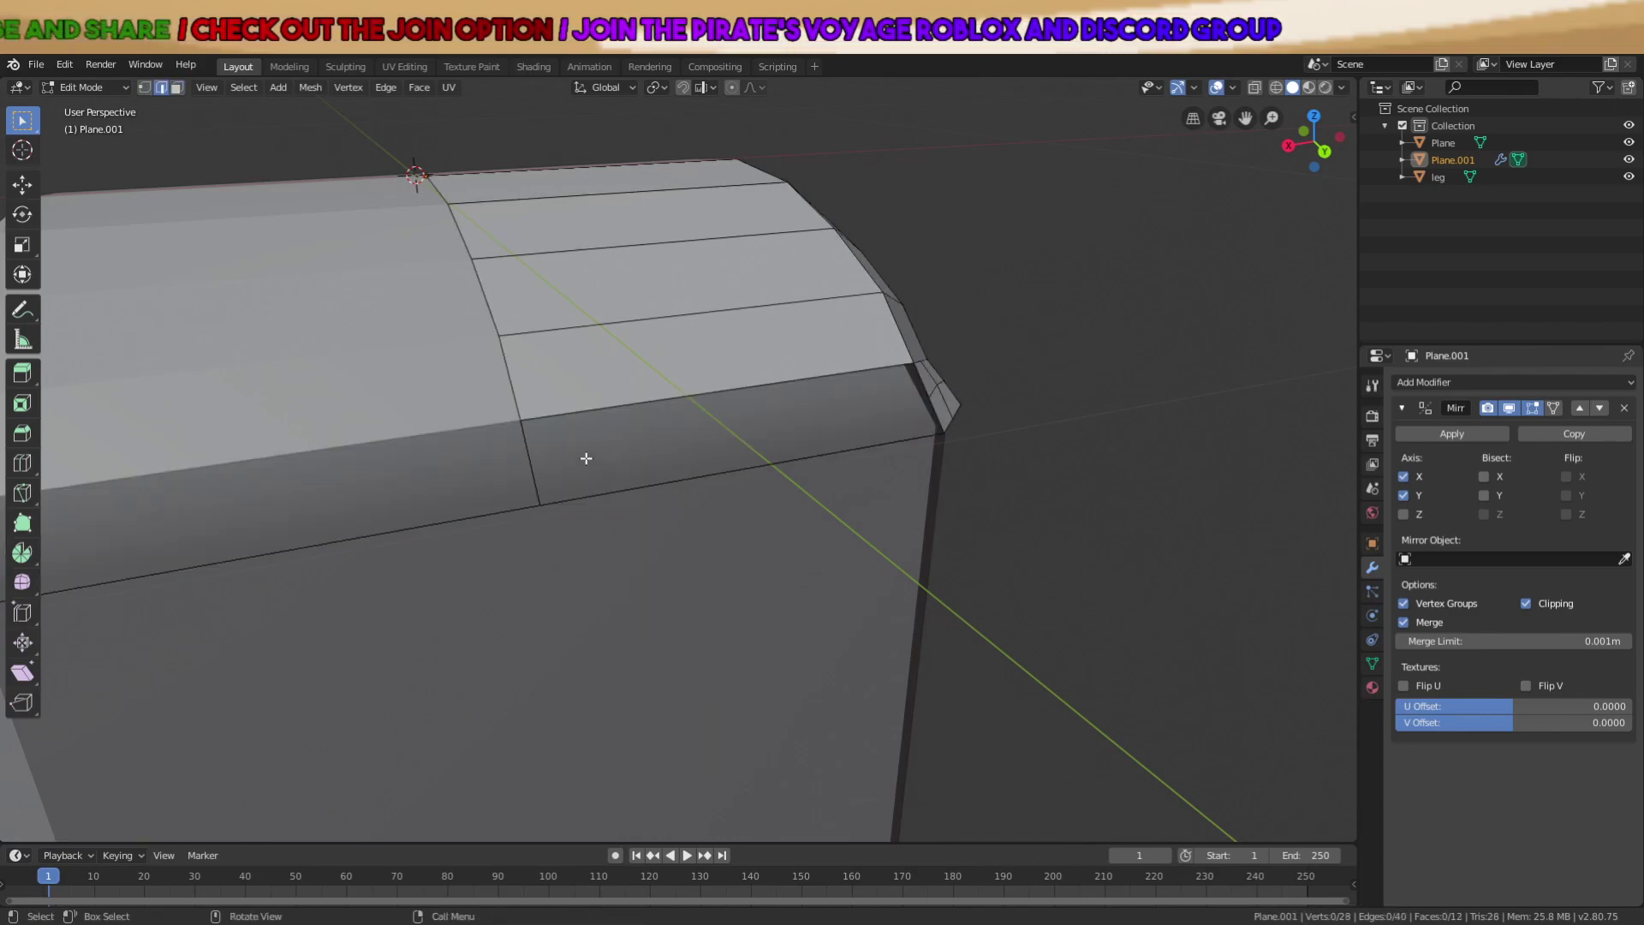
right_click(531, 455)
key("Escape")
Fill the open side gap with an upper and a lower face, using the midpoint vertices as the dividing line.
key("1")
left_click(549, 456)
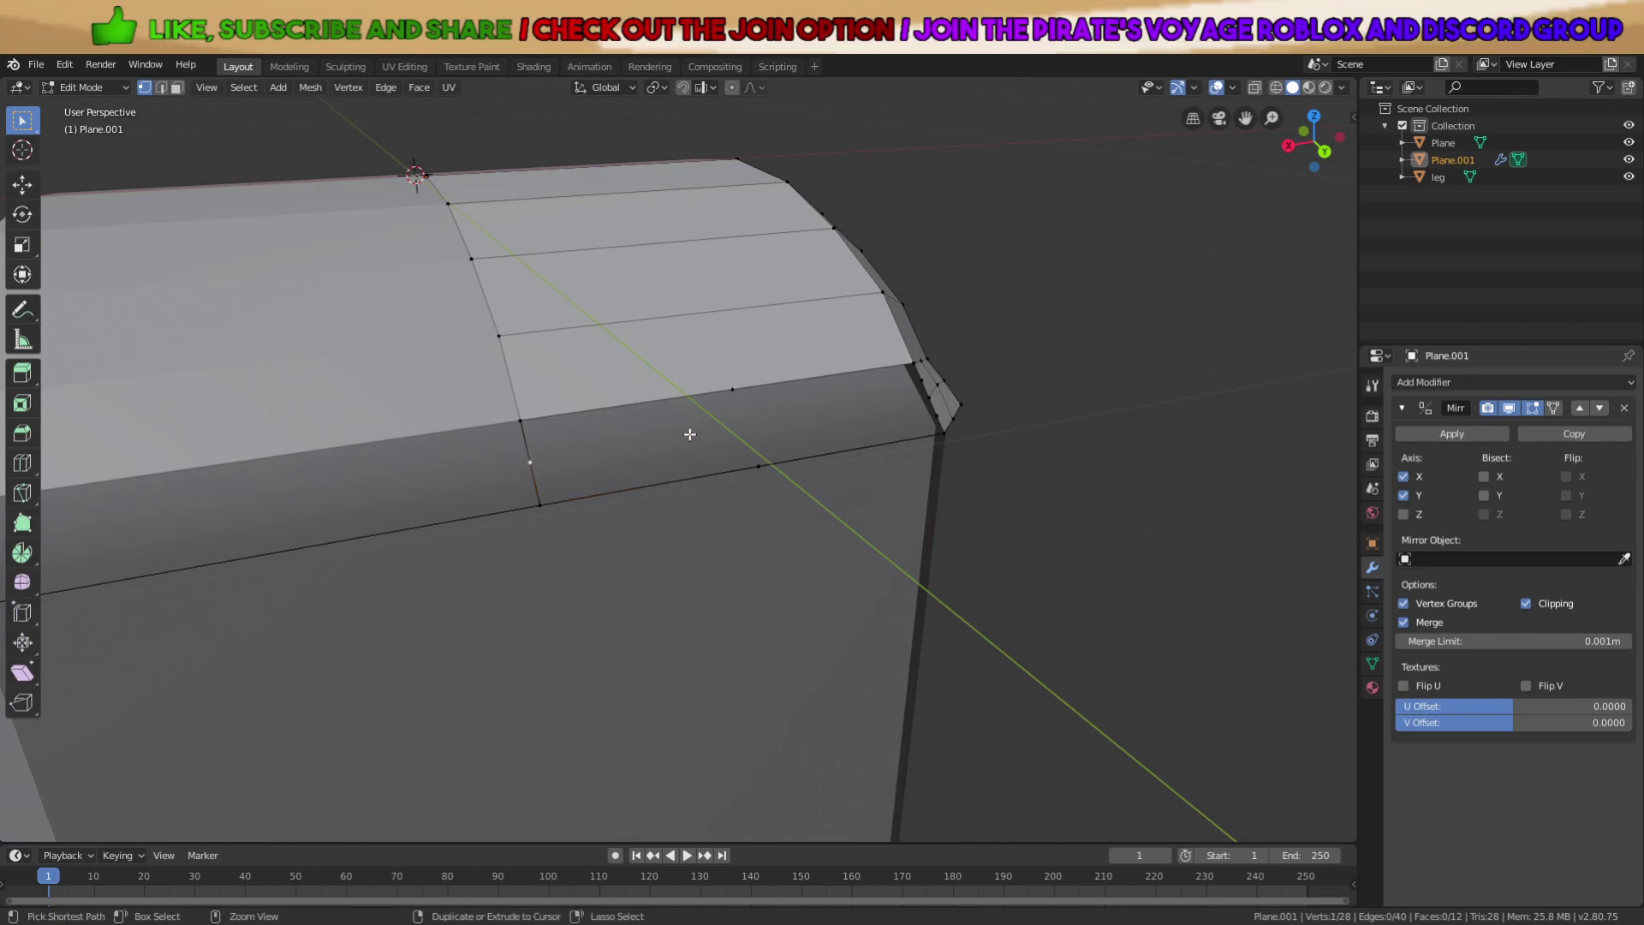
key("f")
key("a")
key("alt+a")
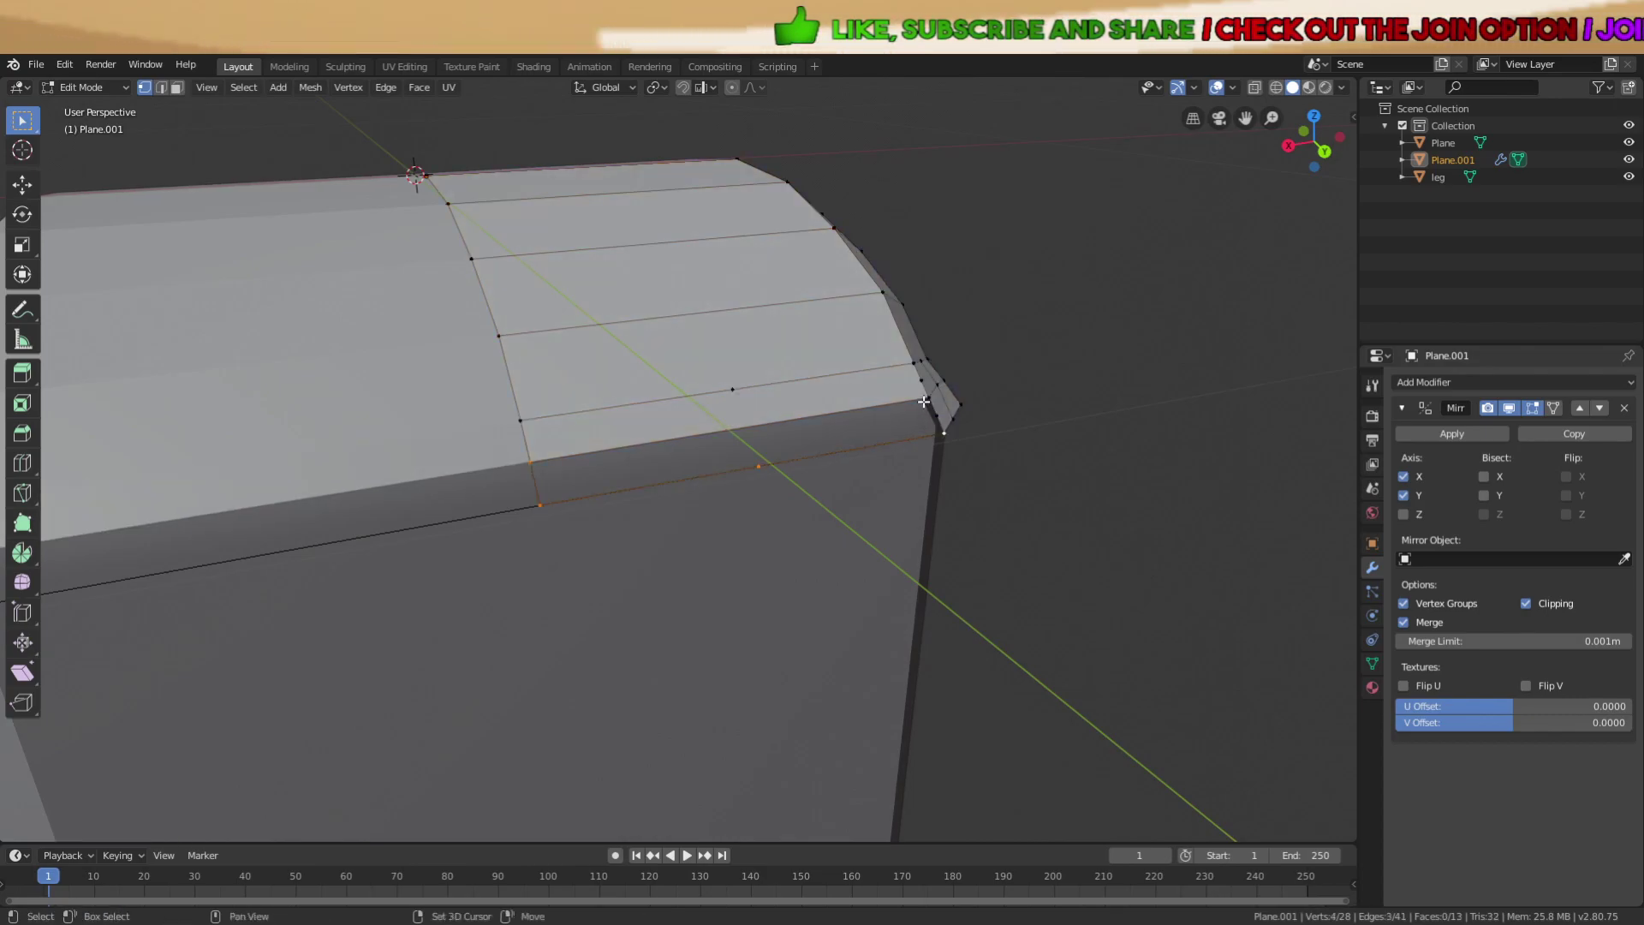
Delete the extra midpoint vertex on the edge between the cover's lower side strip and its corner faces.
scroll(557, 486, "down", 5)
key("Tab")
middle_click_drag(557, 486, 848, 474)
key("Tab")
scroll(822, 492, "up", 4)
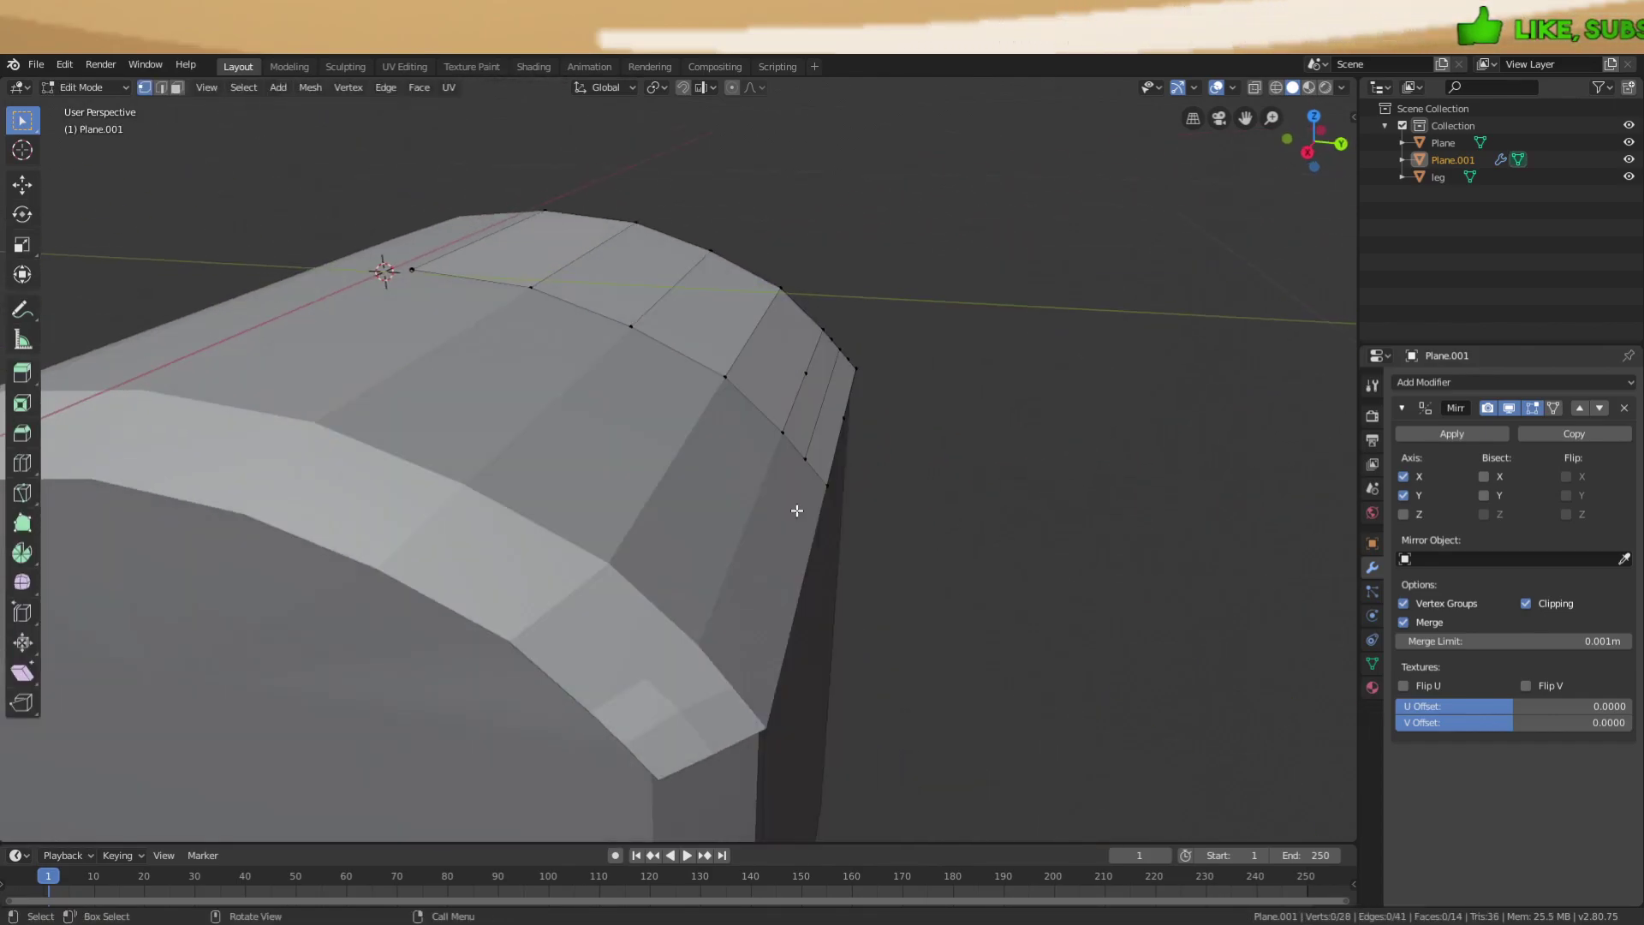
middle_click_drag(846, 353, 644, 465)
left_click(644, 465)
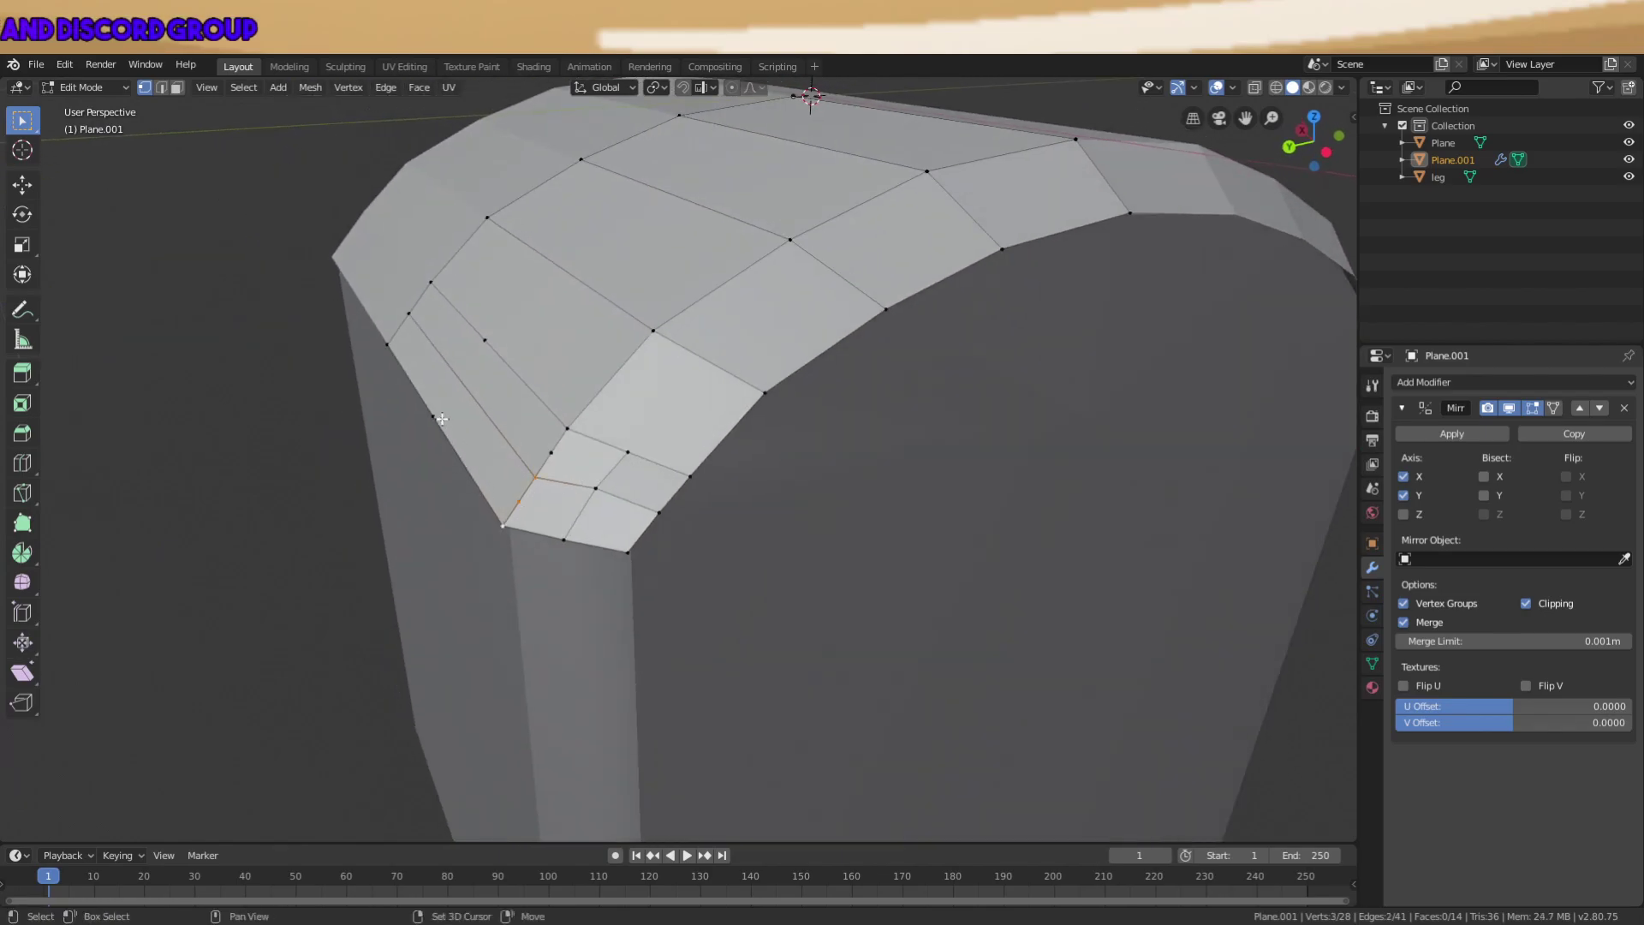
middle_click_drag(421, 317, 512, 383)
key("g")
left_click(579, 304)
key("x")
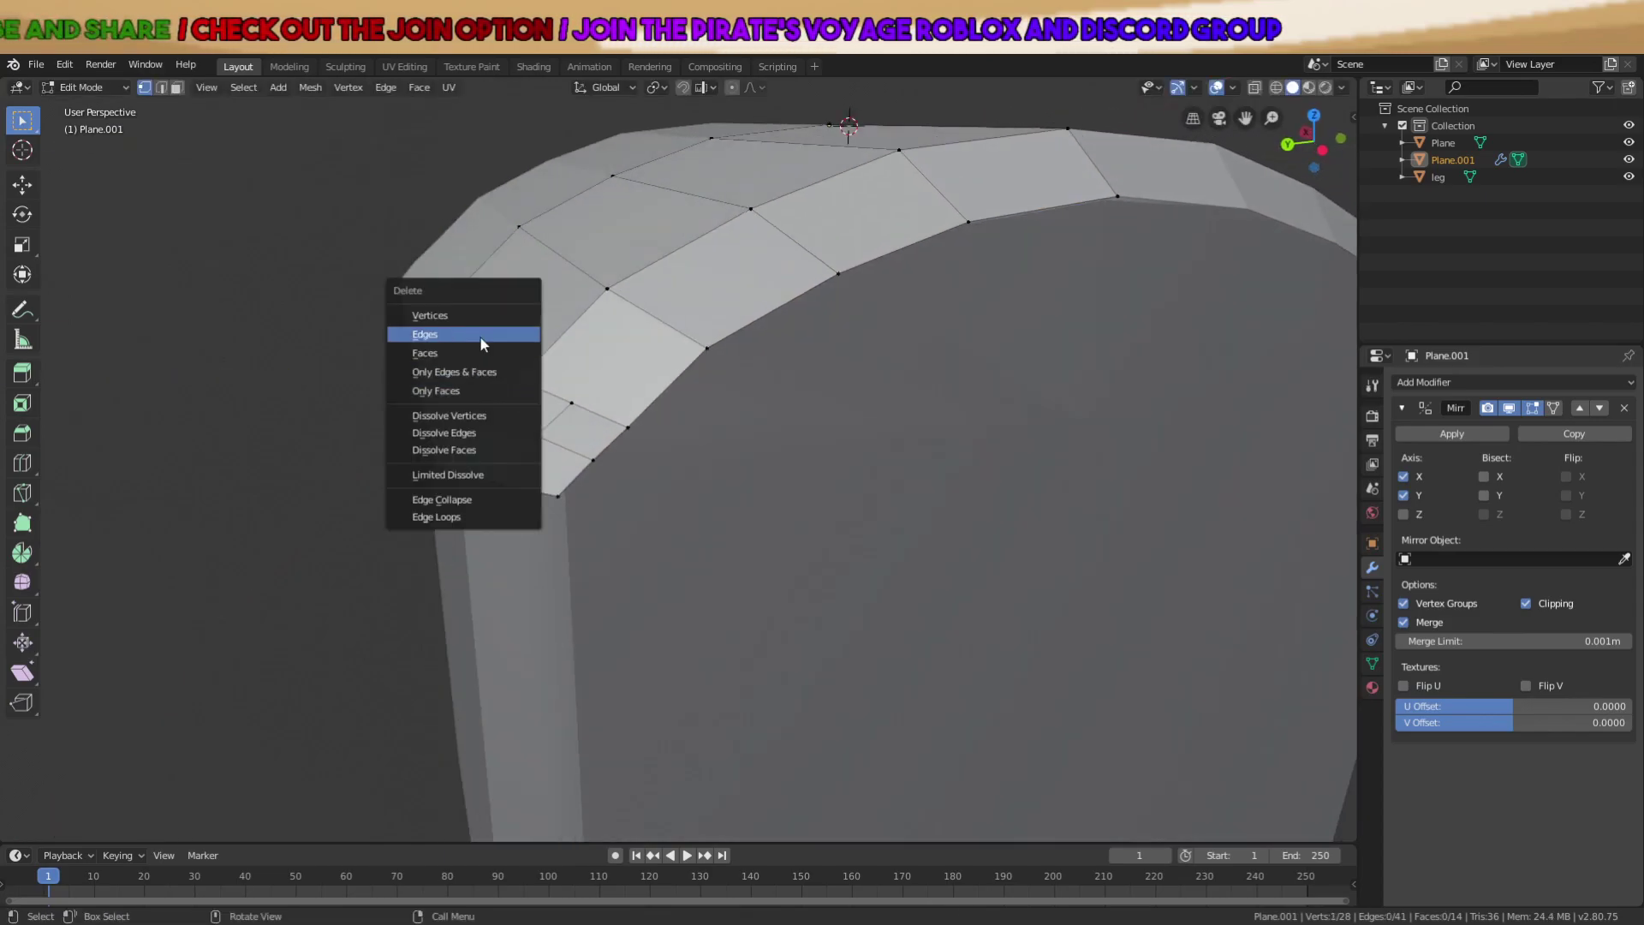
left_click(430, 315)
Fill the opened corner gap and the upper side strip with new faces.
left_click(519, 383, "ctrl")
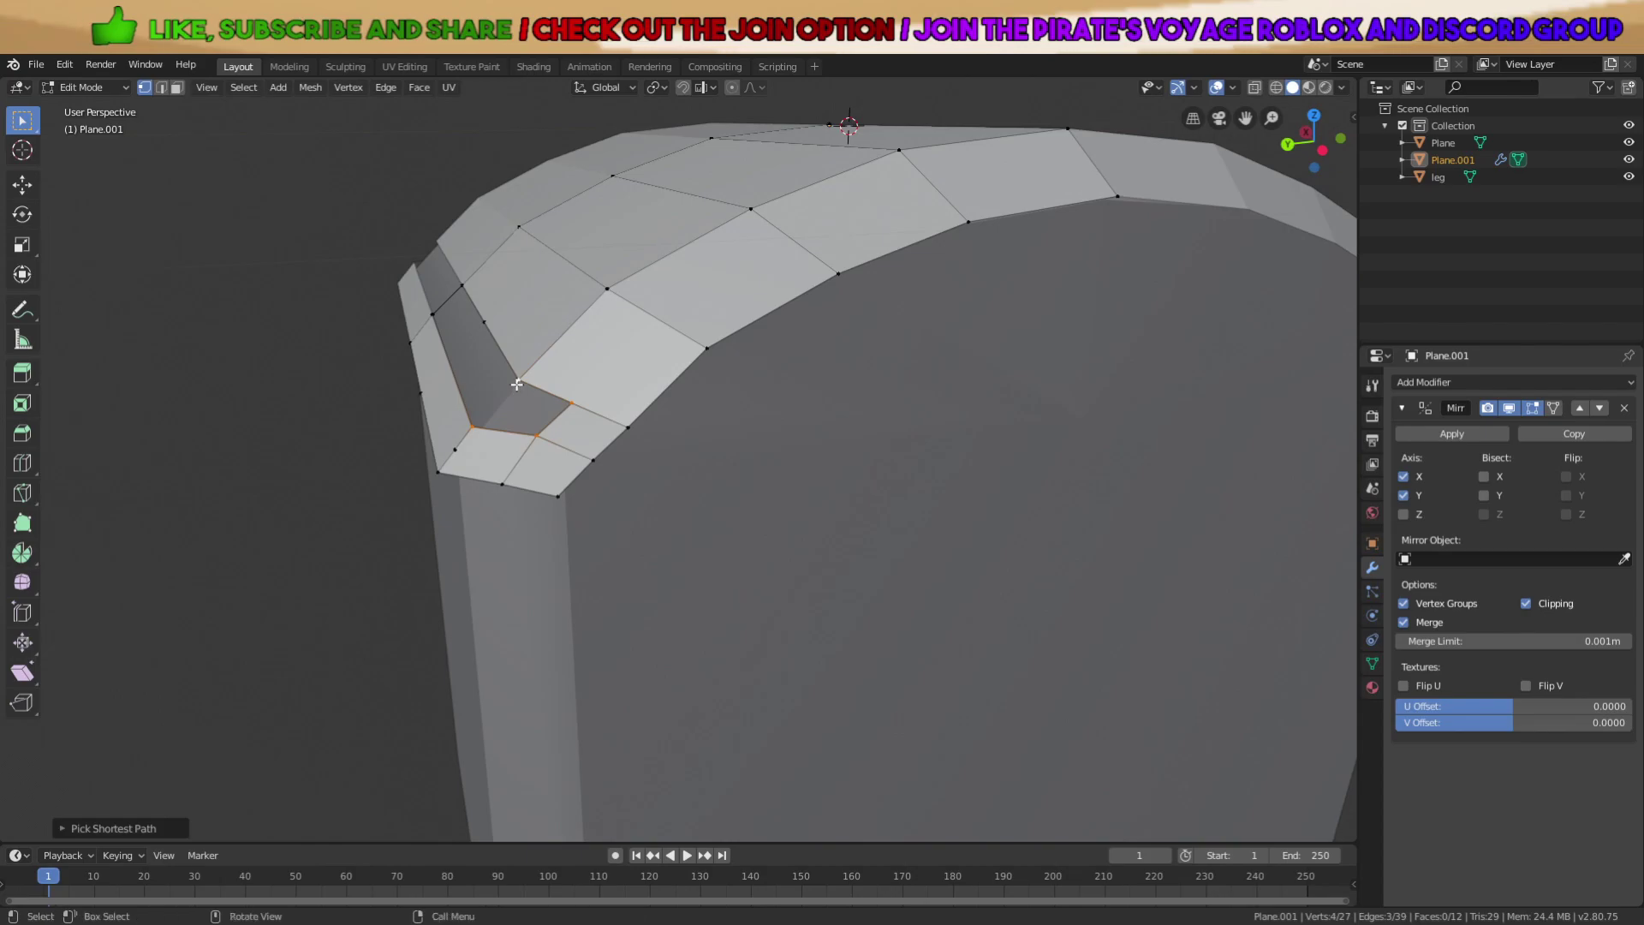
key("f")
left_click(501, 402, "alt")
key("alt+a")
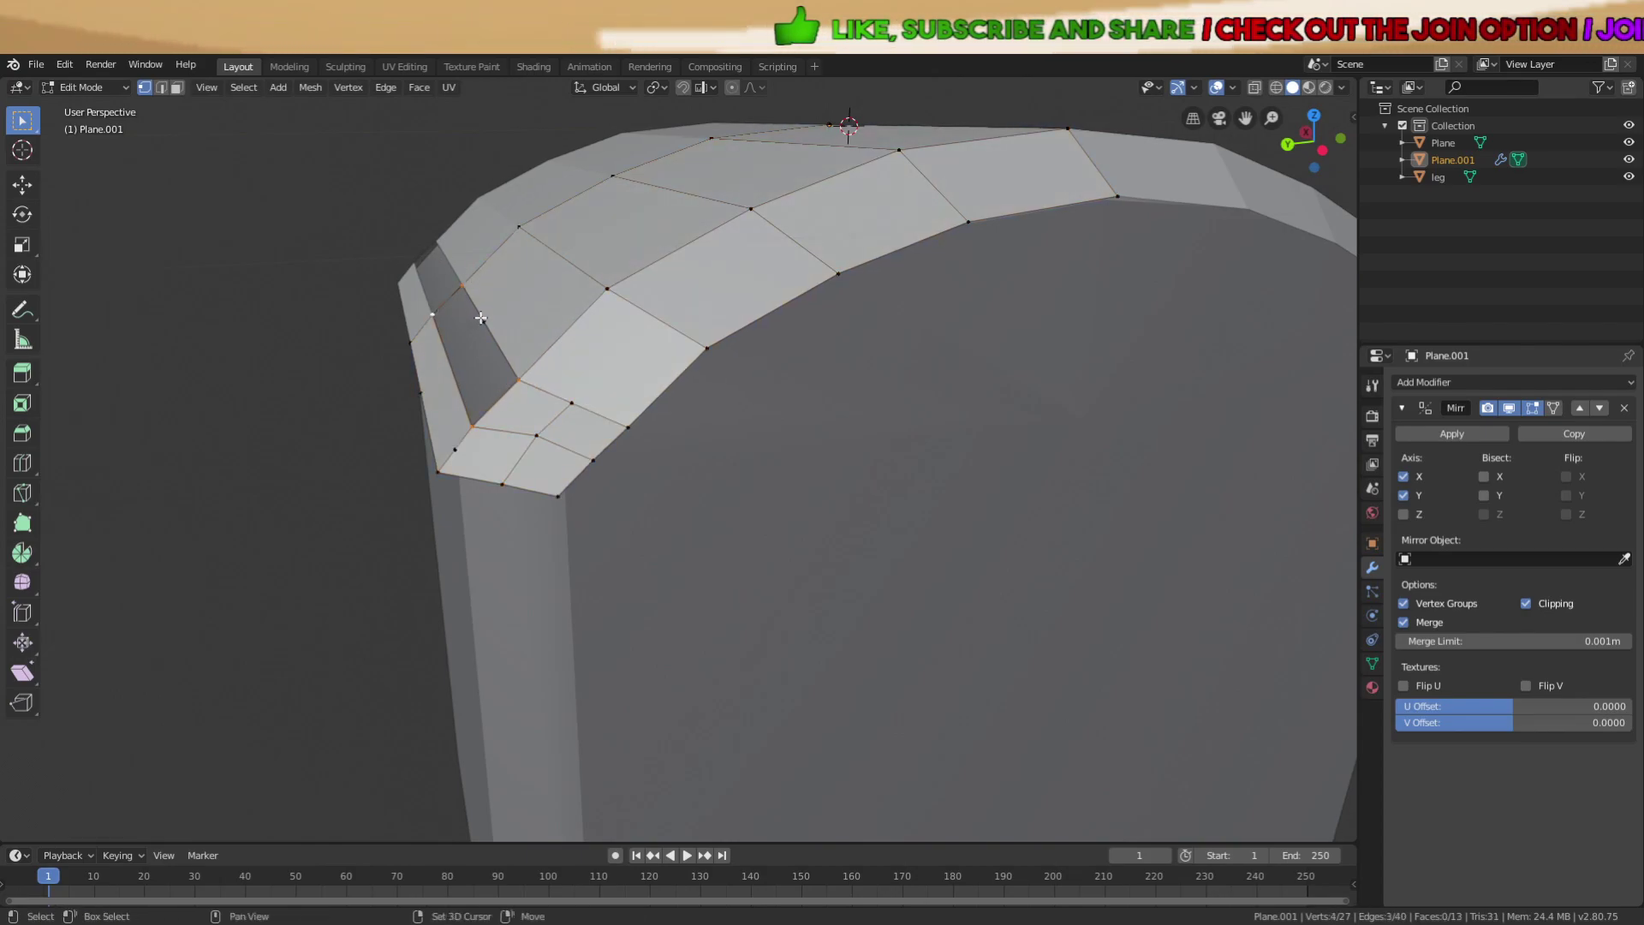
left_click(485, 322, "shift")
Delete the leftover midpoint vertex on the corner's lower edge and fill the open lower side strip with a face.
middle_click_drag(484, 322, 595, 449)
left_click(587, 323)
key("x")
left_click(595, 448)
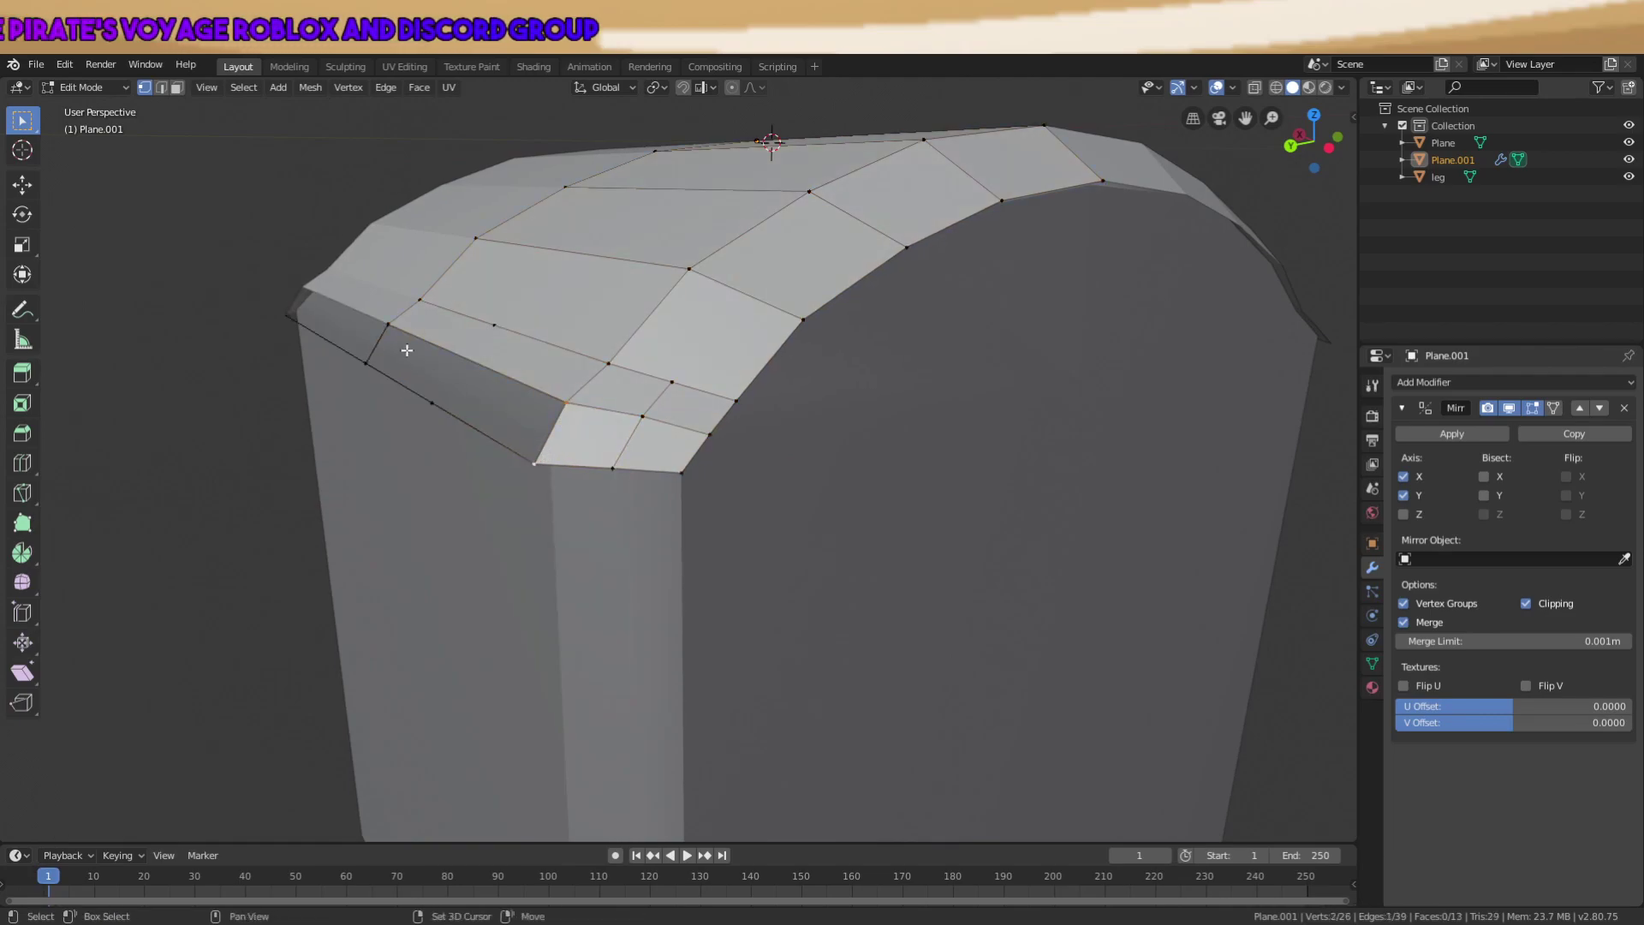
key("a")
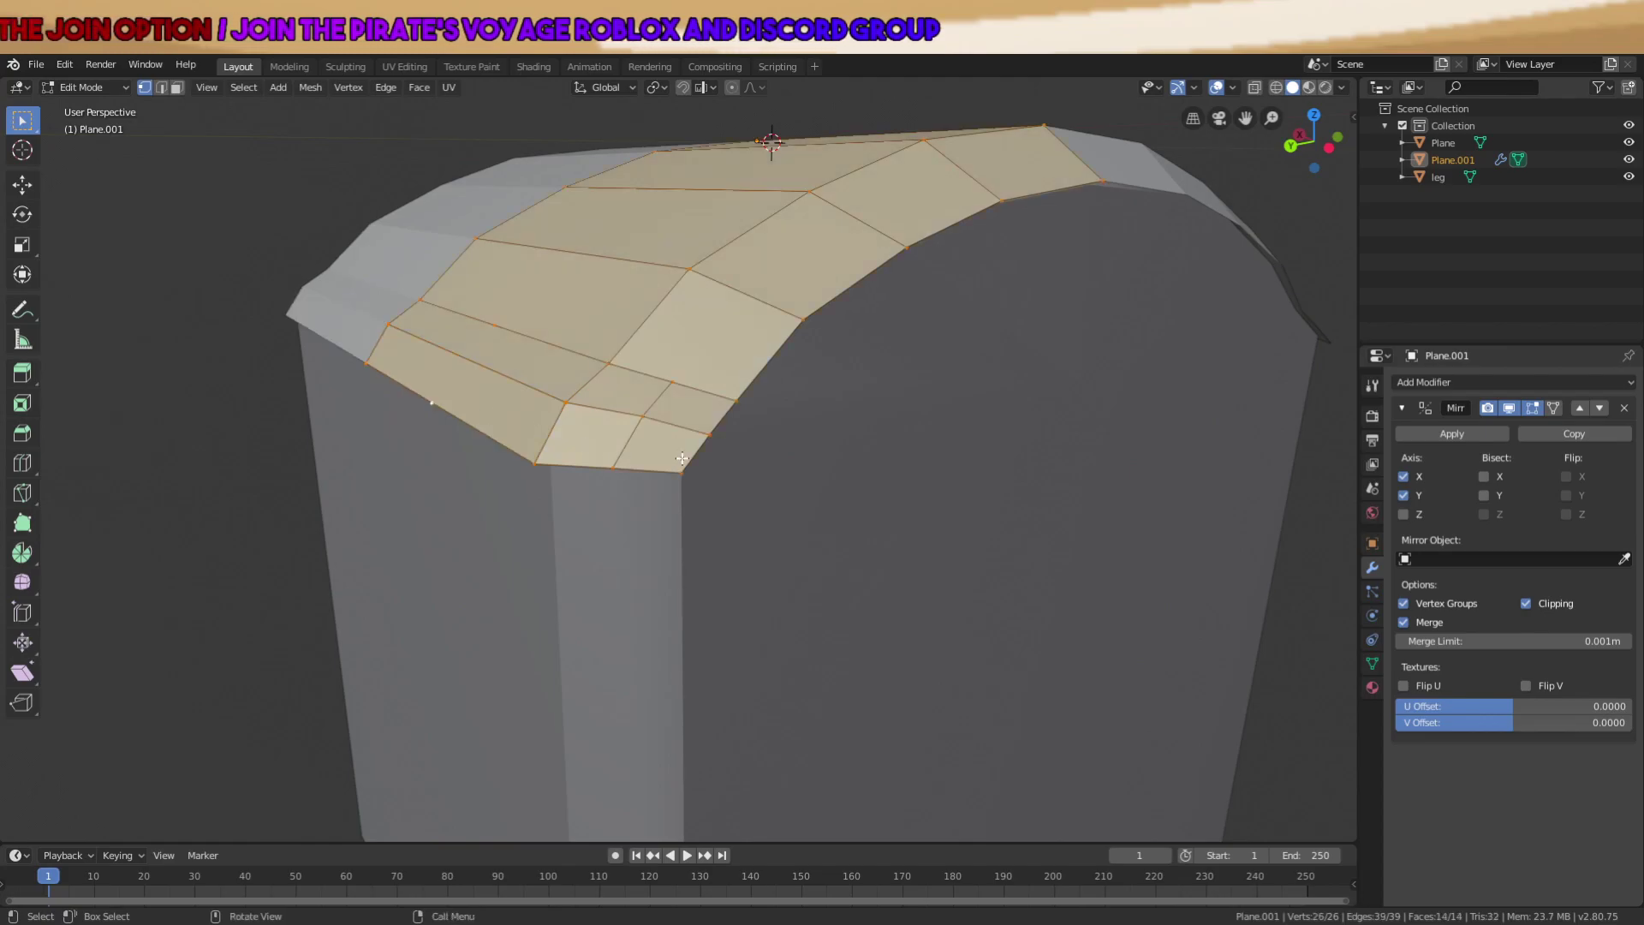
Extrude the lower corner vertex of the cover's arched end along Y to the mirror centre line.
key("Tab")
scroll(654, 444, "down", 3)
middle_click_drag(654, 443, 587, 448)
key("Tab")
key("alt+a")
middle_click_drag(631, 377, 870, 382)
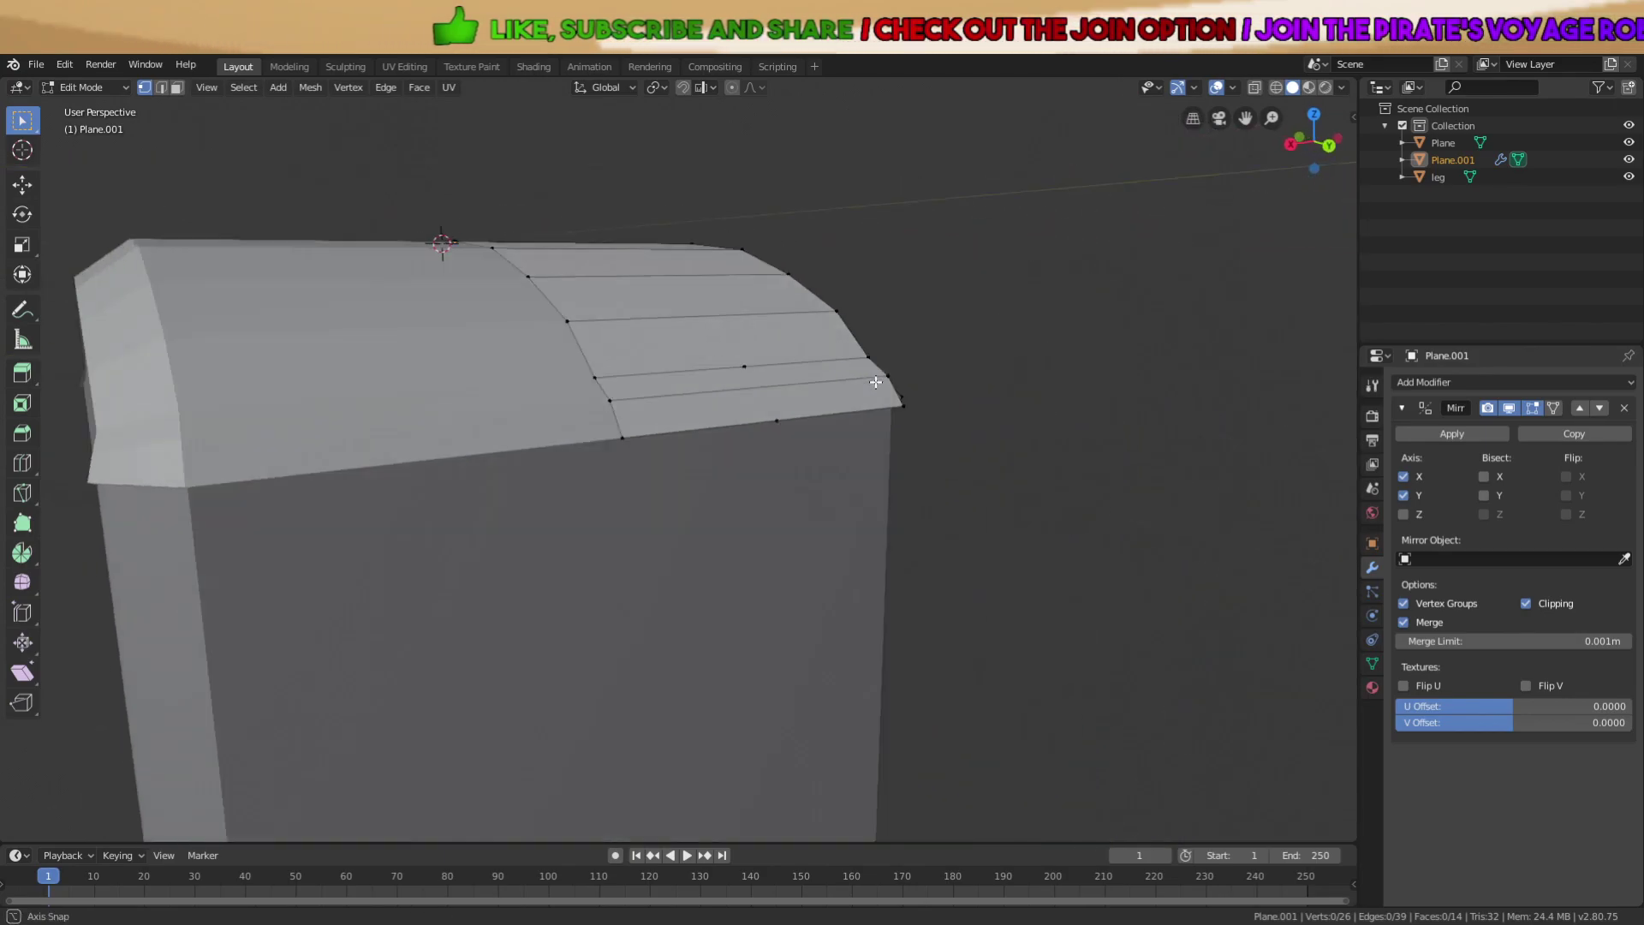
scroll(804, 425, "down", 3)
middle_click_drag(804, 426, 647, 407)
scroll(682, 438, "up", 3)
scroll(634, 469, "up", 3)
key("g")
key("x")
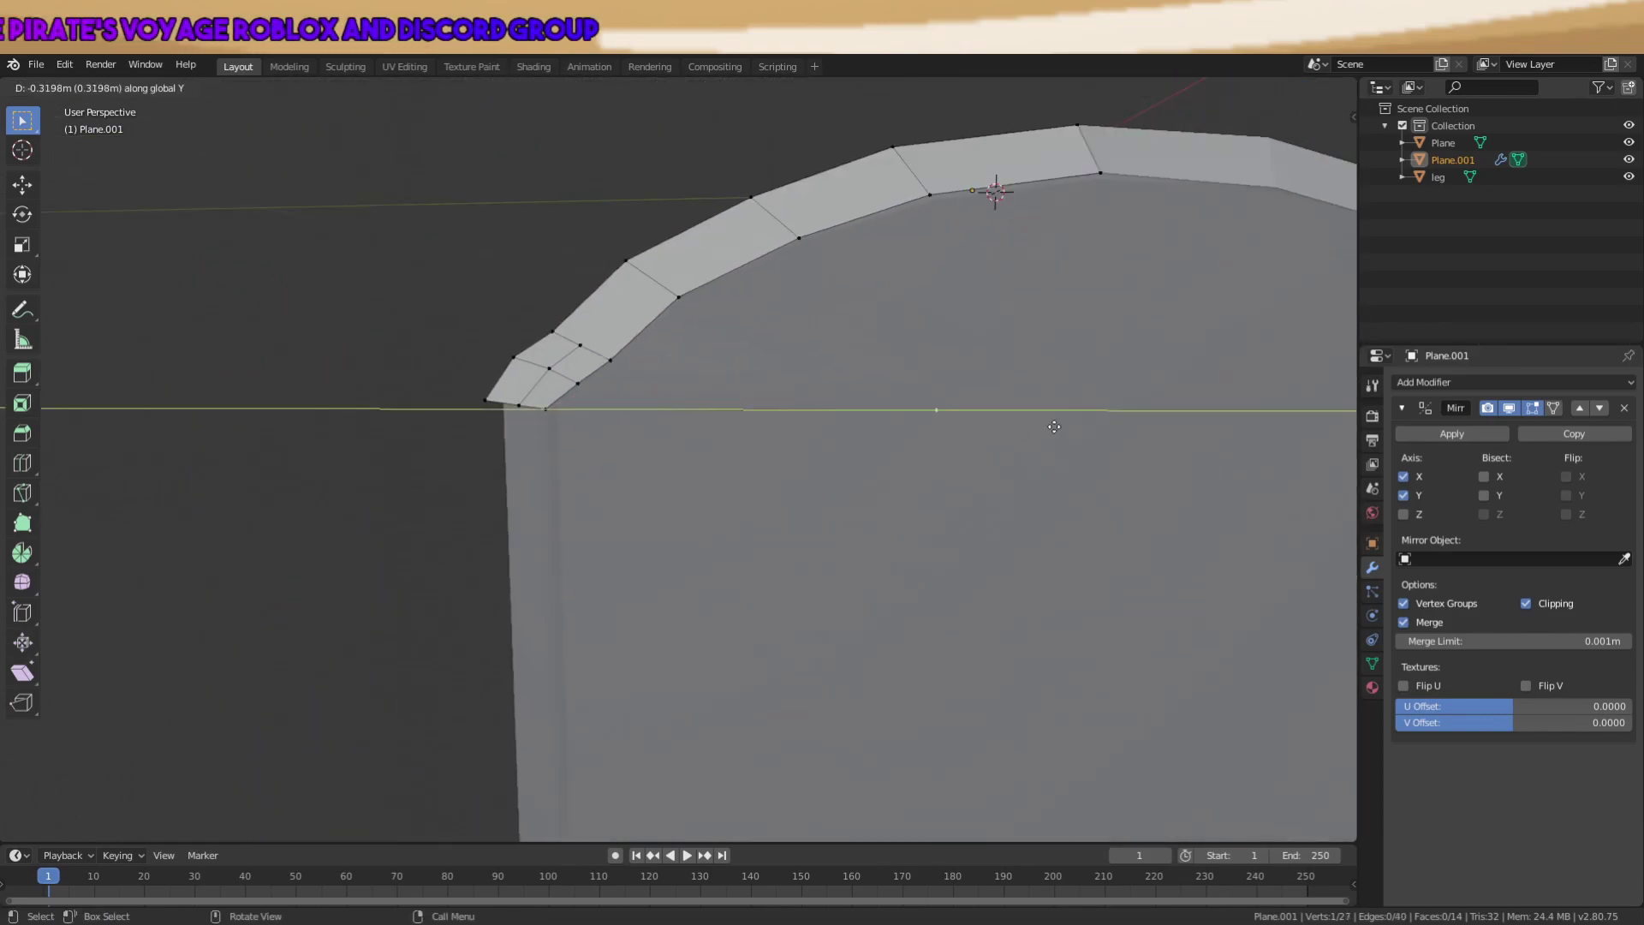
left_click(88, 422)
Fill half of the arched end with a fan of triangular faces running from the bottom centre vertex to the arch vertices.
middle_click_drag(87, 421, 710, 440)
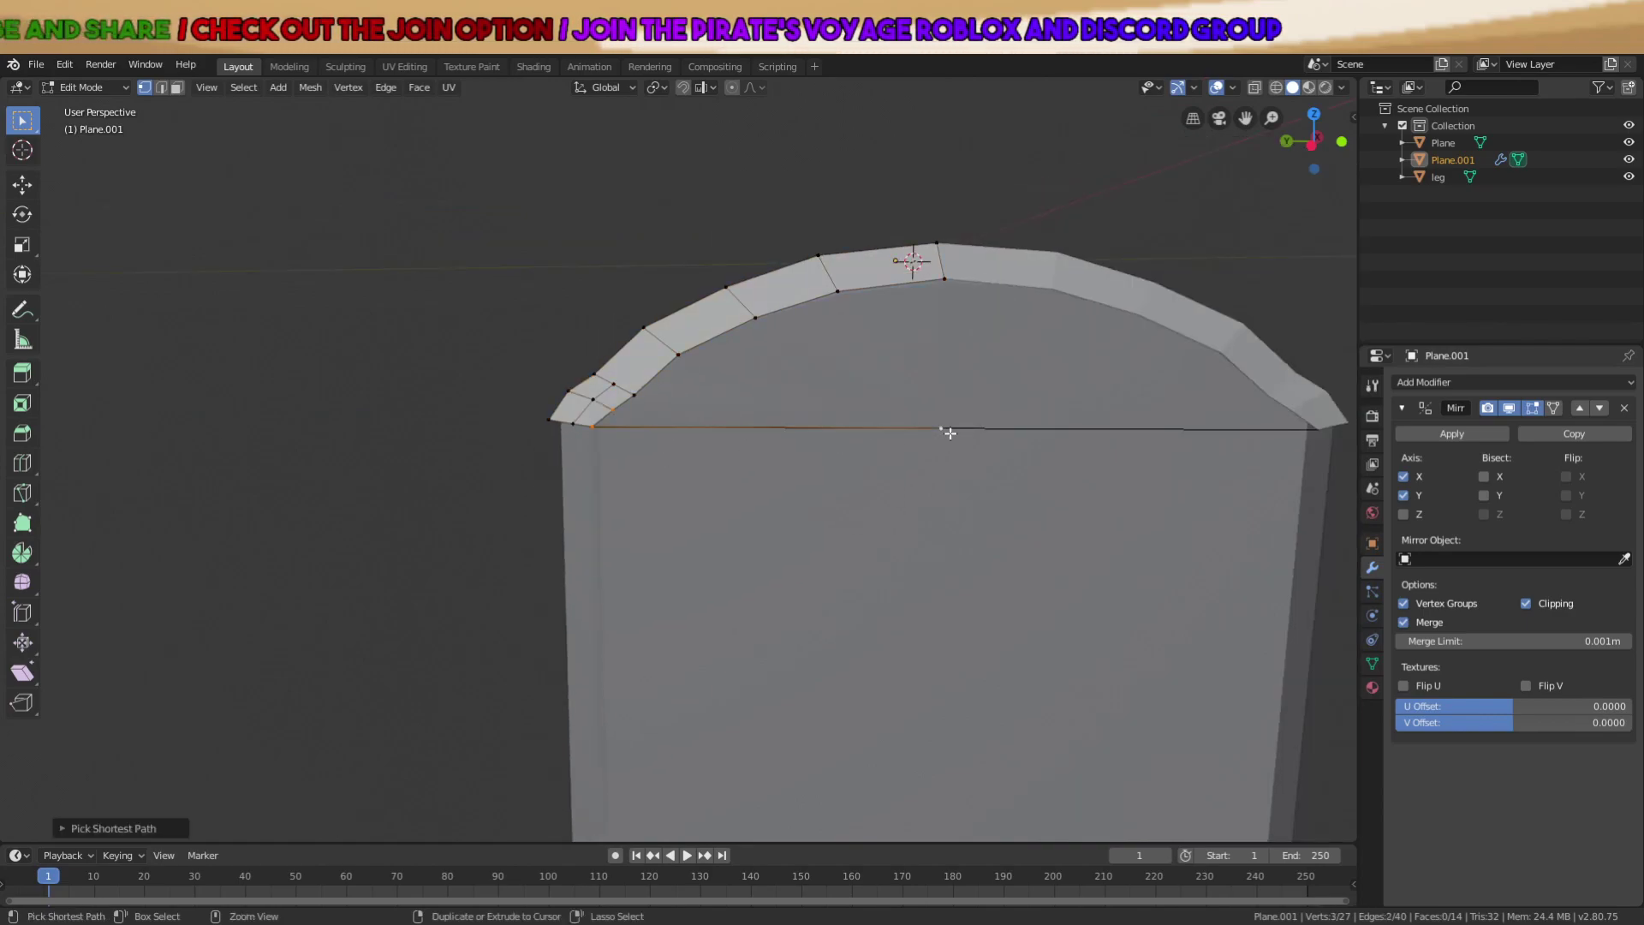
key("f")
left_click(633, 395, "ctrl")
key("f")
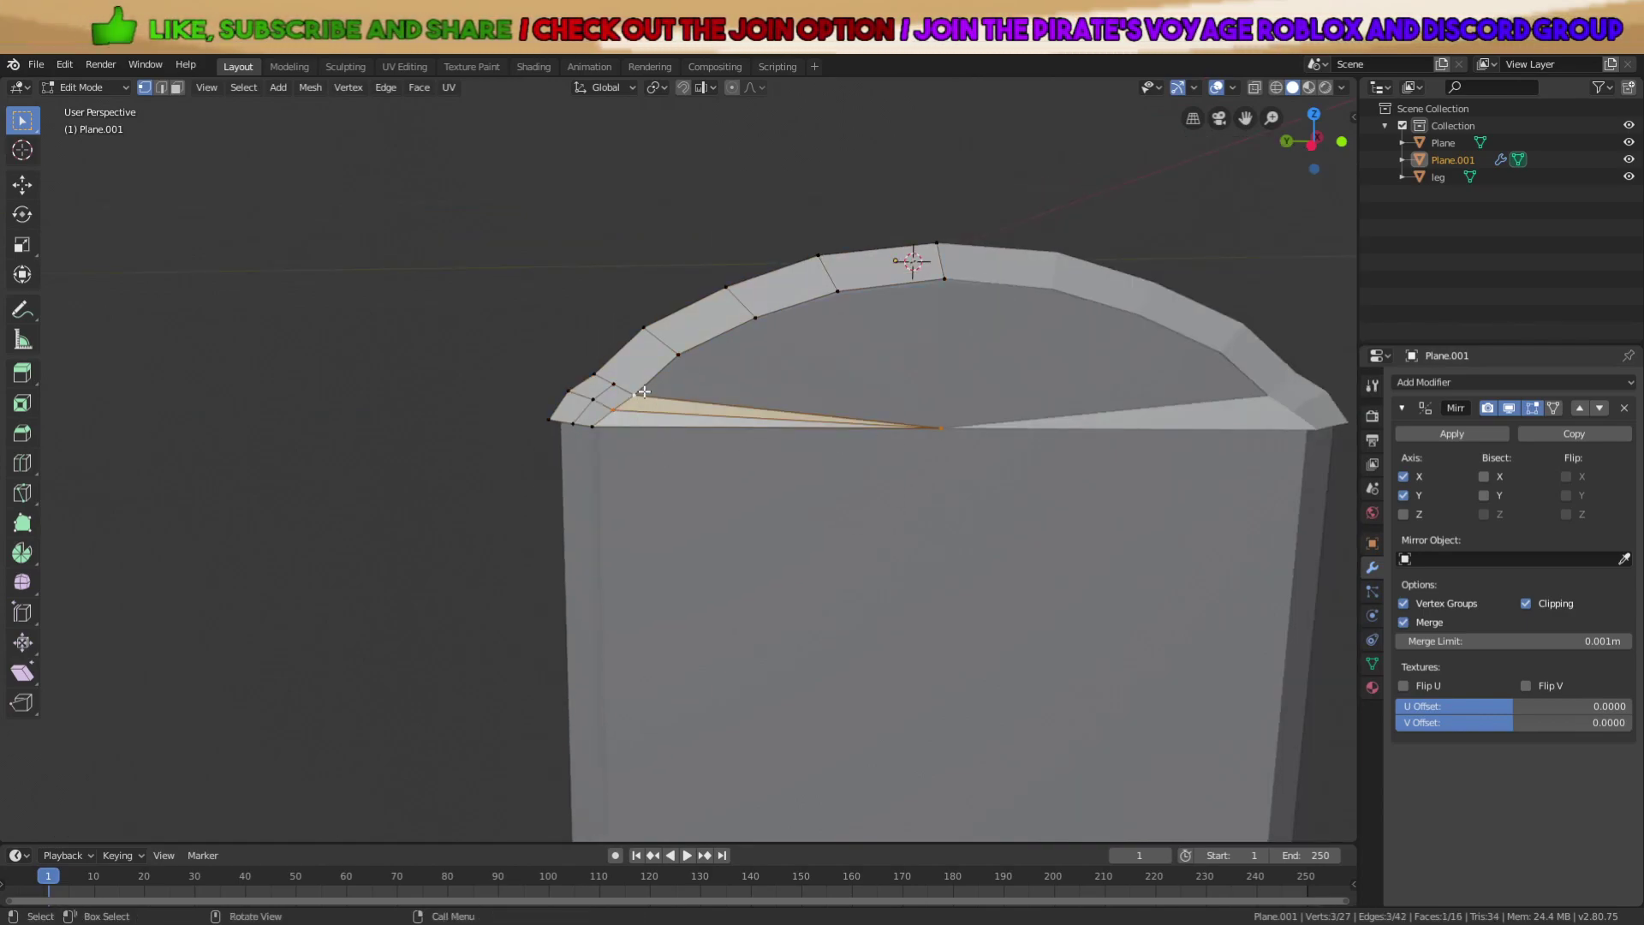
left_click(943, 428, "ctrl")
key("f")
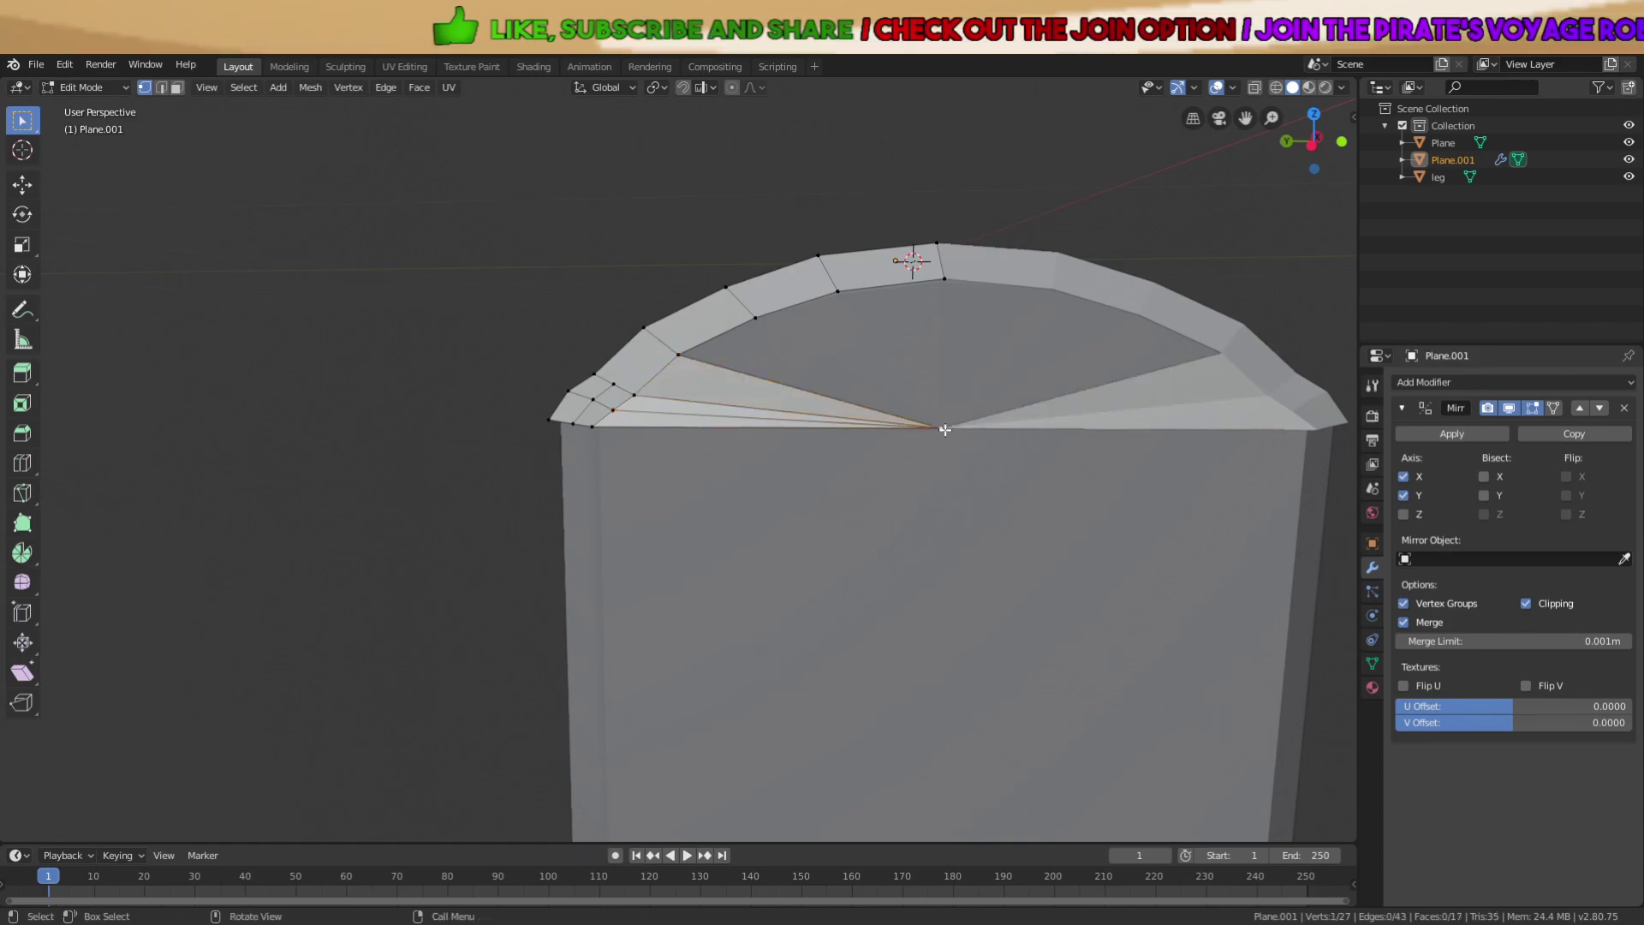
key("f")
left_click(839, 292)
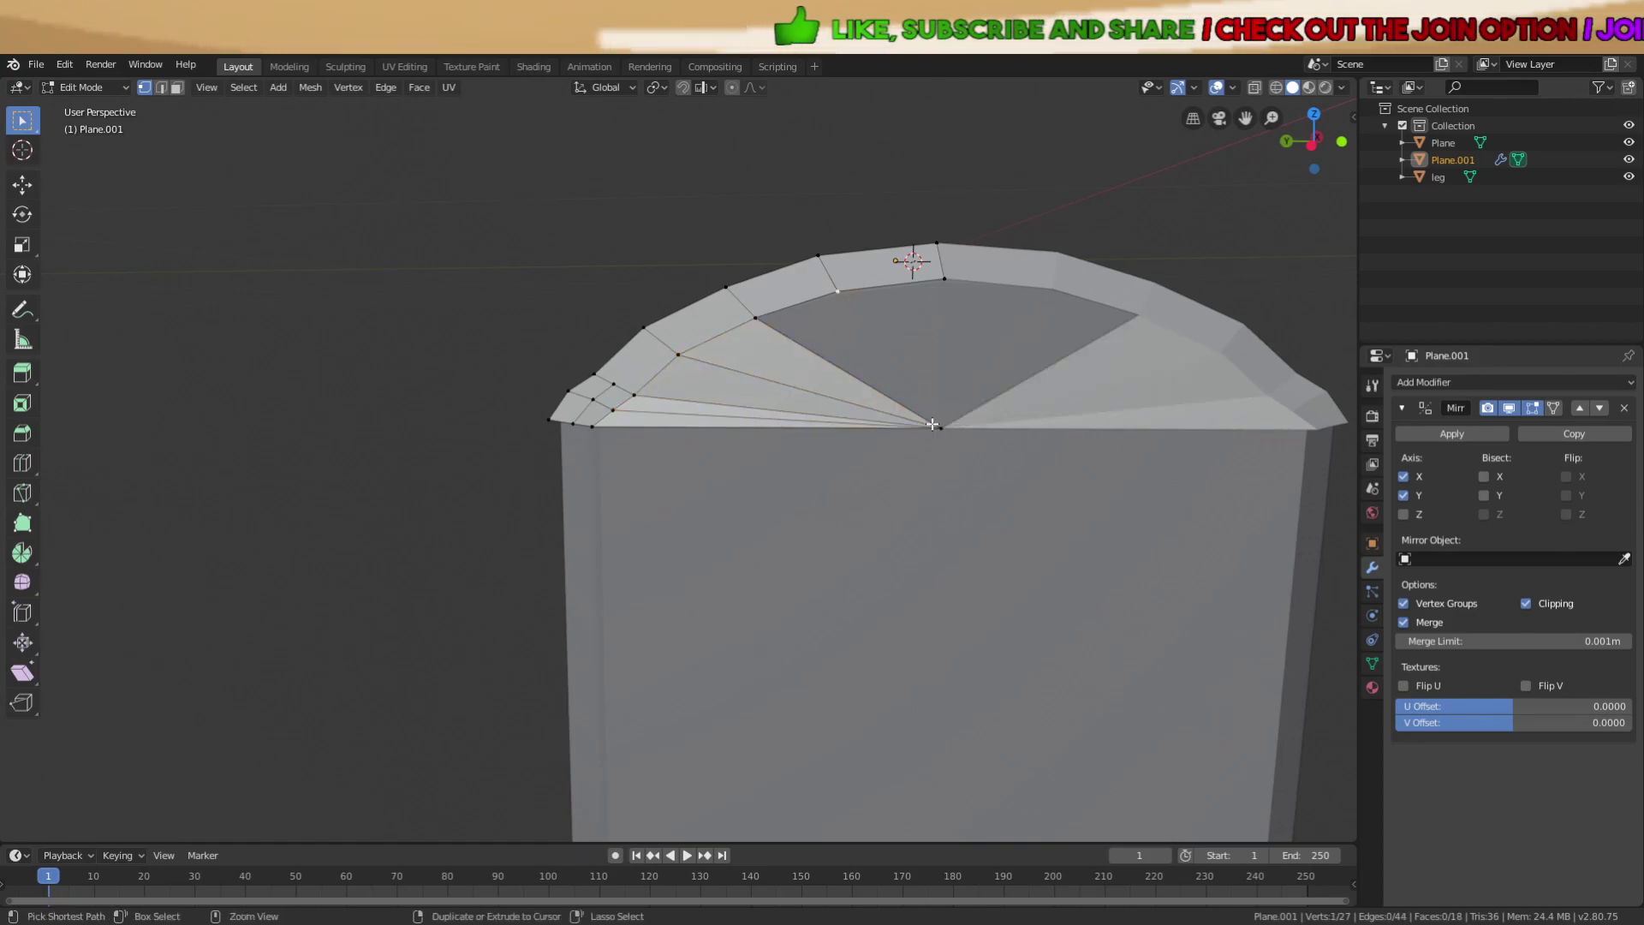
key("f")
left_click(942, 426)
key("f")
Select the cover's whole bottom border and extrude it straight down along Z to start the side walls.
scroll(964, 337, "down", 3)
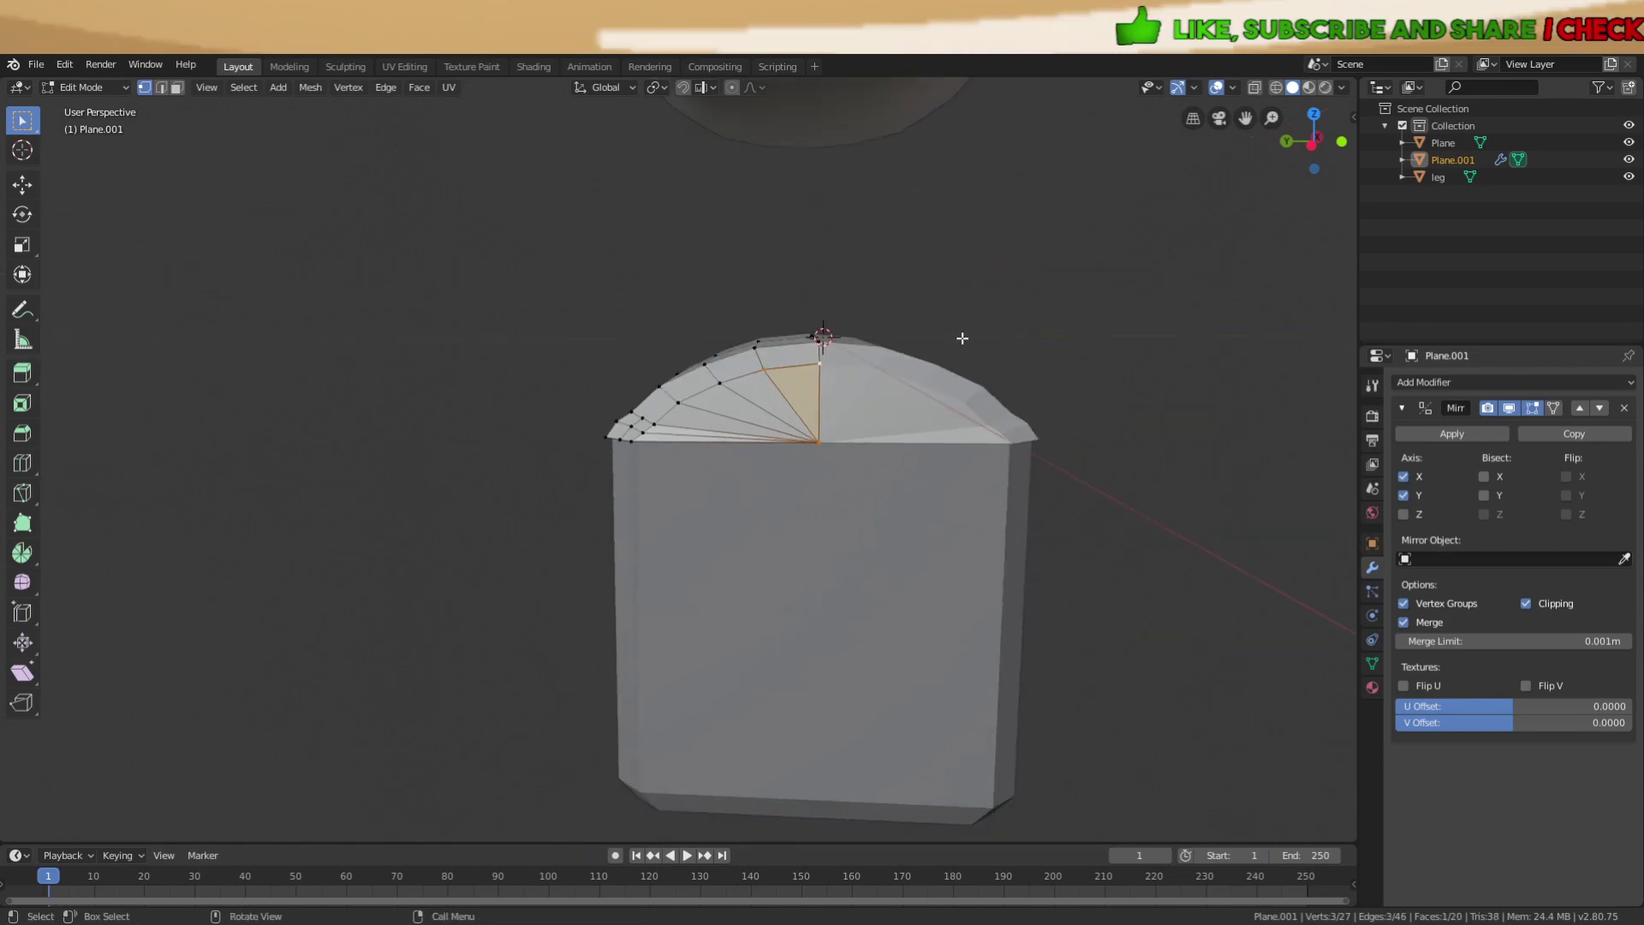
middle_click_drag(919, 463, 624, 426)
key("Tab")
scroll(655, 479, "down", 5)
middle_click_drag(870, 219, 1019, 343)
scroll(856, 479, "up", 4)
key("Tab")
scroll(738, 609, "up", 3)
middle_click_drag(737, 609, 872, 501)
left_click(738, 424, "alt")
middle_click_drag(738, 428, 855, 452)
middle_click_drag(648, 420, 493, 420)
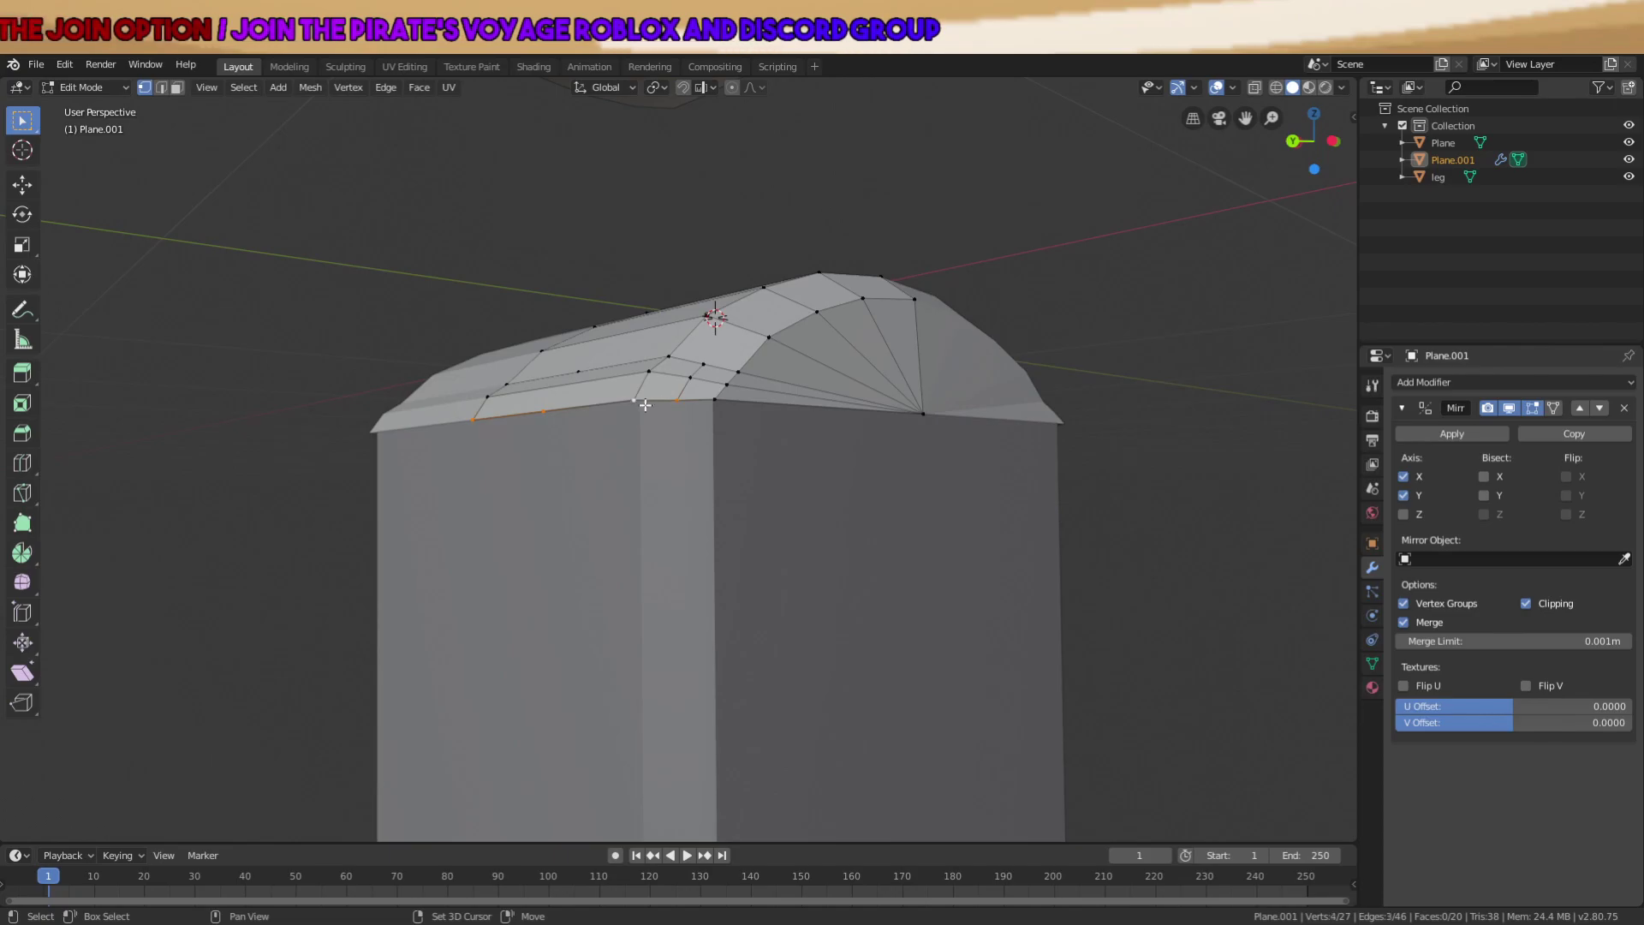
key("e")
key("z")
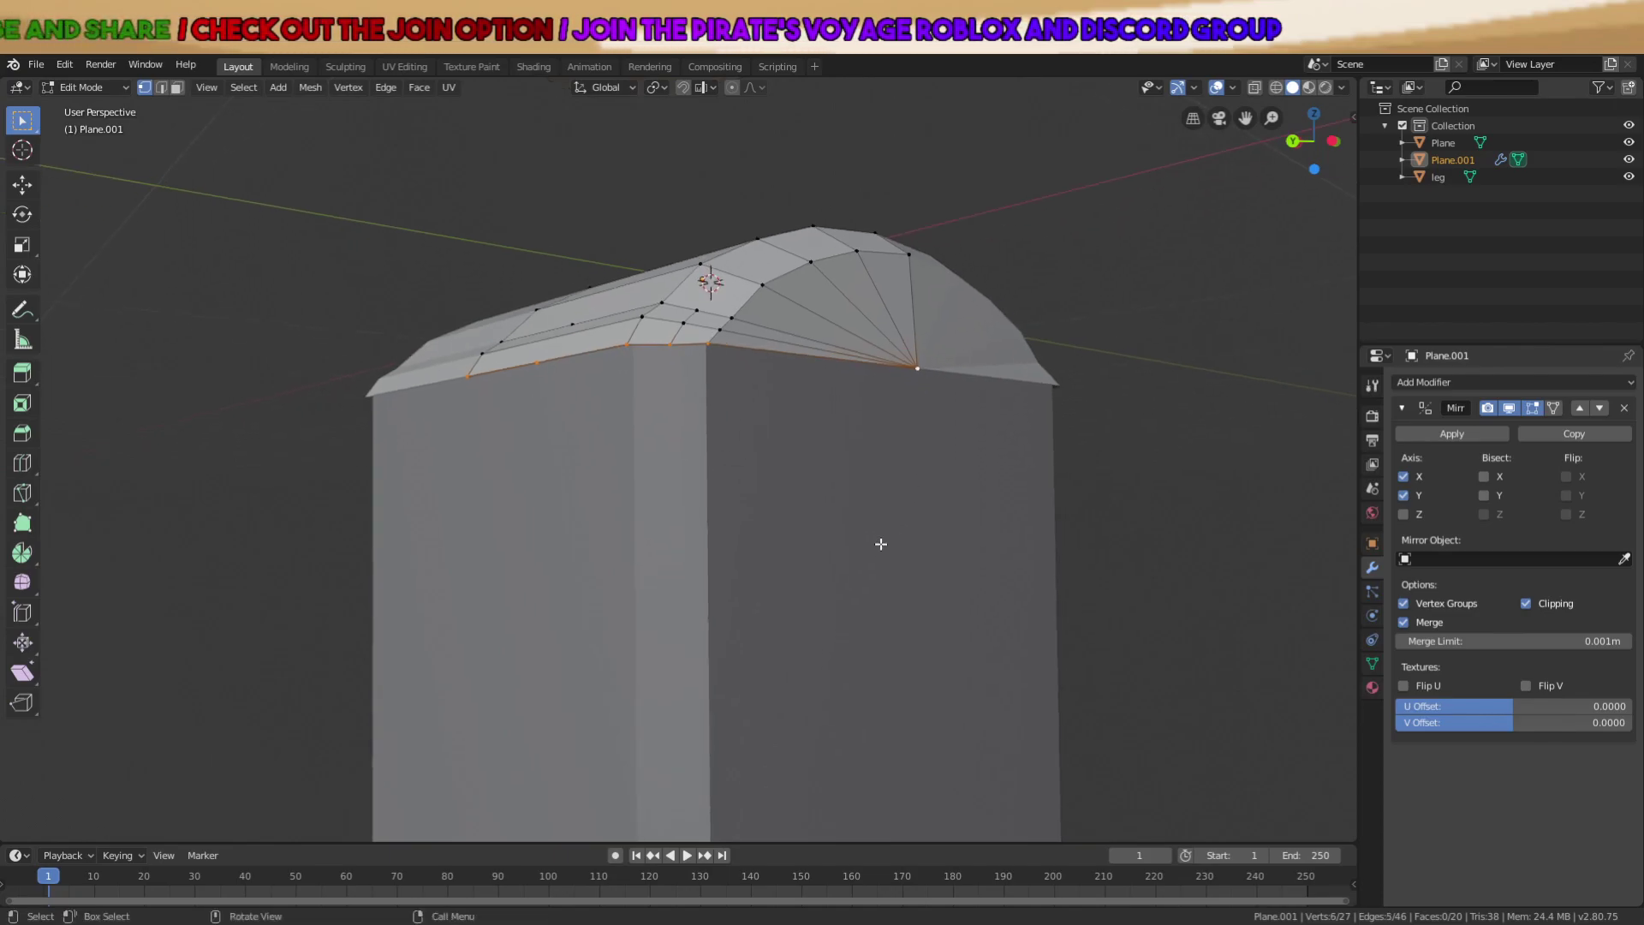
left_click(856, 332)
Move the walls' bottom edge loop along Z so the side walls cover the upper part of the leg block.
scroll(856, 332, "down", 3)
key("Tab")
middle_click_drag(843, 504, 936, 516)
key("Tab")
middle_click_drag(859, 632, 822, 653)
left_click(742, 546, "alt")
key("g")
key("z")
left_click(811, 547)
Extrude the walls' bottom edge loop outward into a flange by scaling it and shifting it along X and Y.
middle_click_drag(811, 546, 844, 719)
key("e")
right_click(837, 617)
key("s")
left_click(877, 621)
key("g")
key("x")
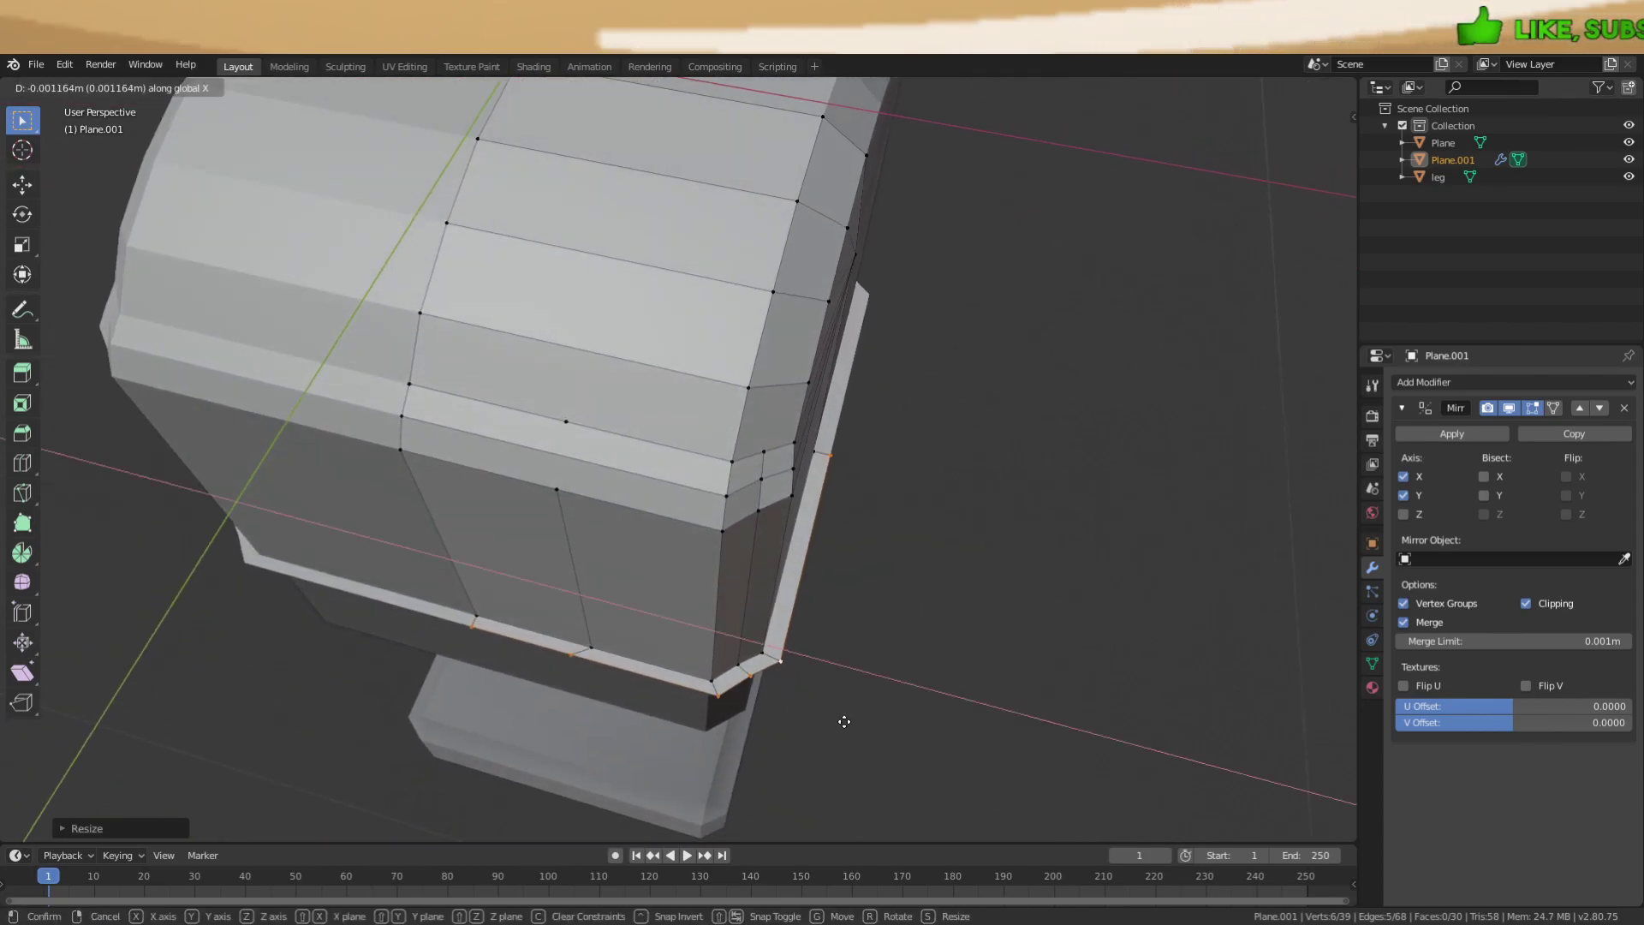
left_click(852, 731)
key("g")
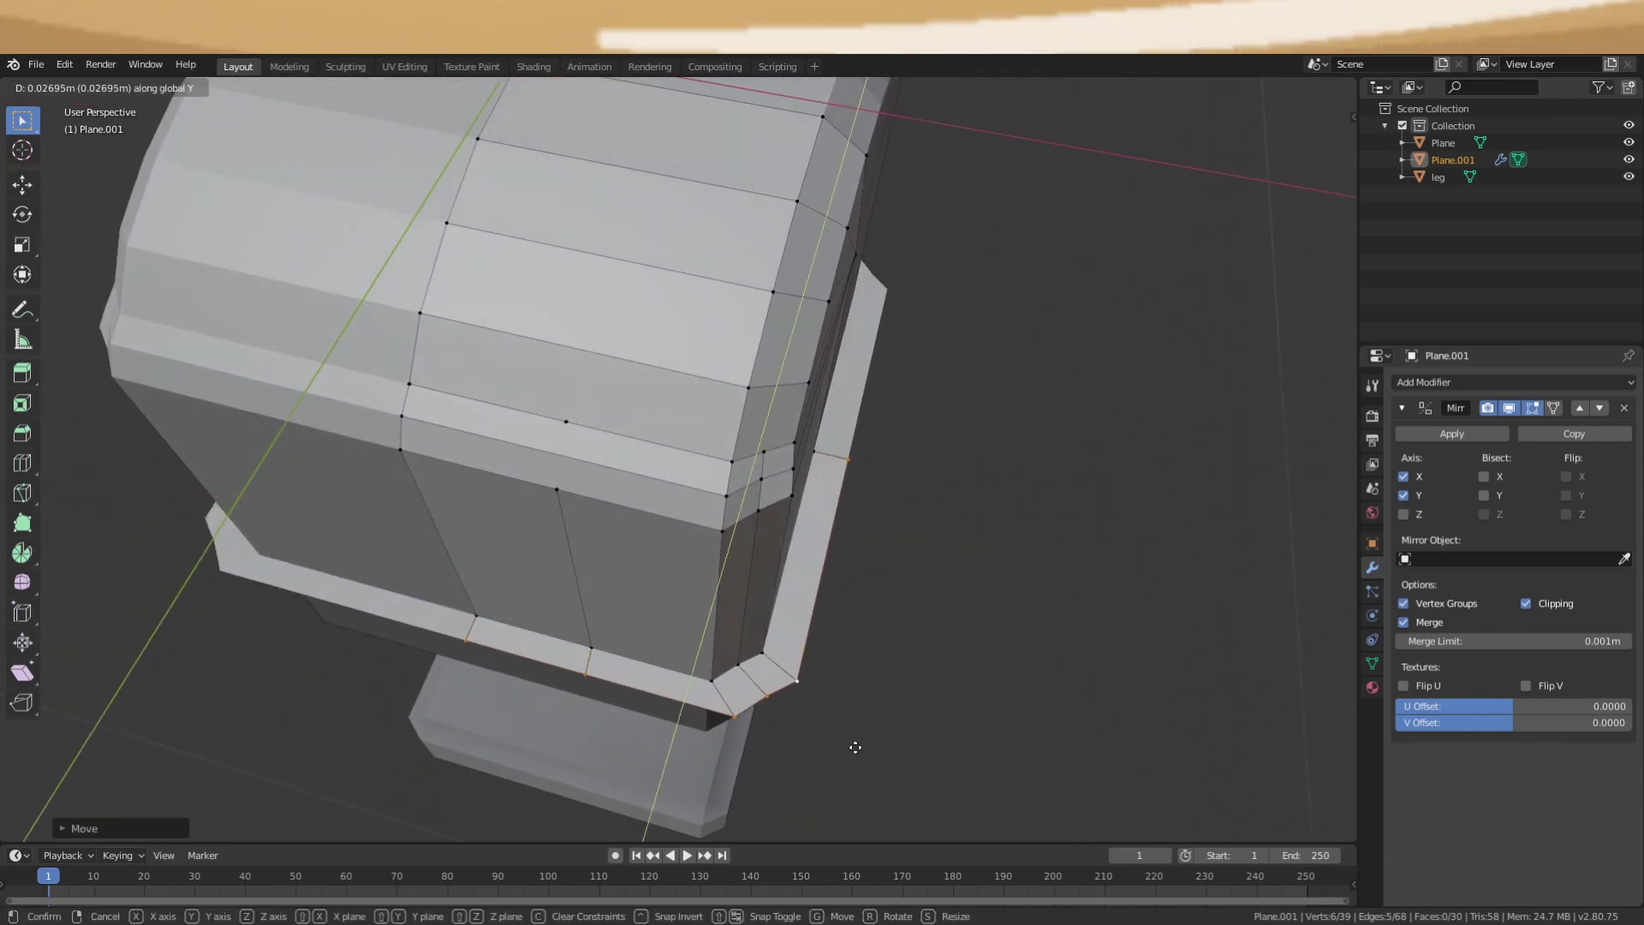
left_click(843, 747)
Extrude the flange's outer edge loop down along Z to form a thick rim band.
middle_click_drag(849, 717, 866, 449)
key("e")
key("z")
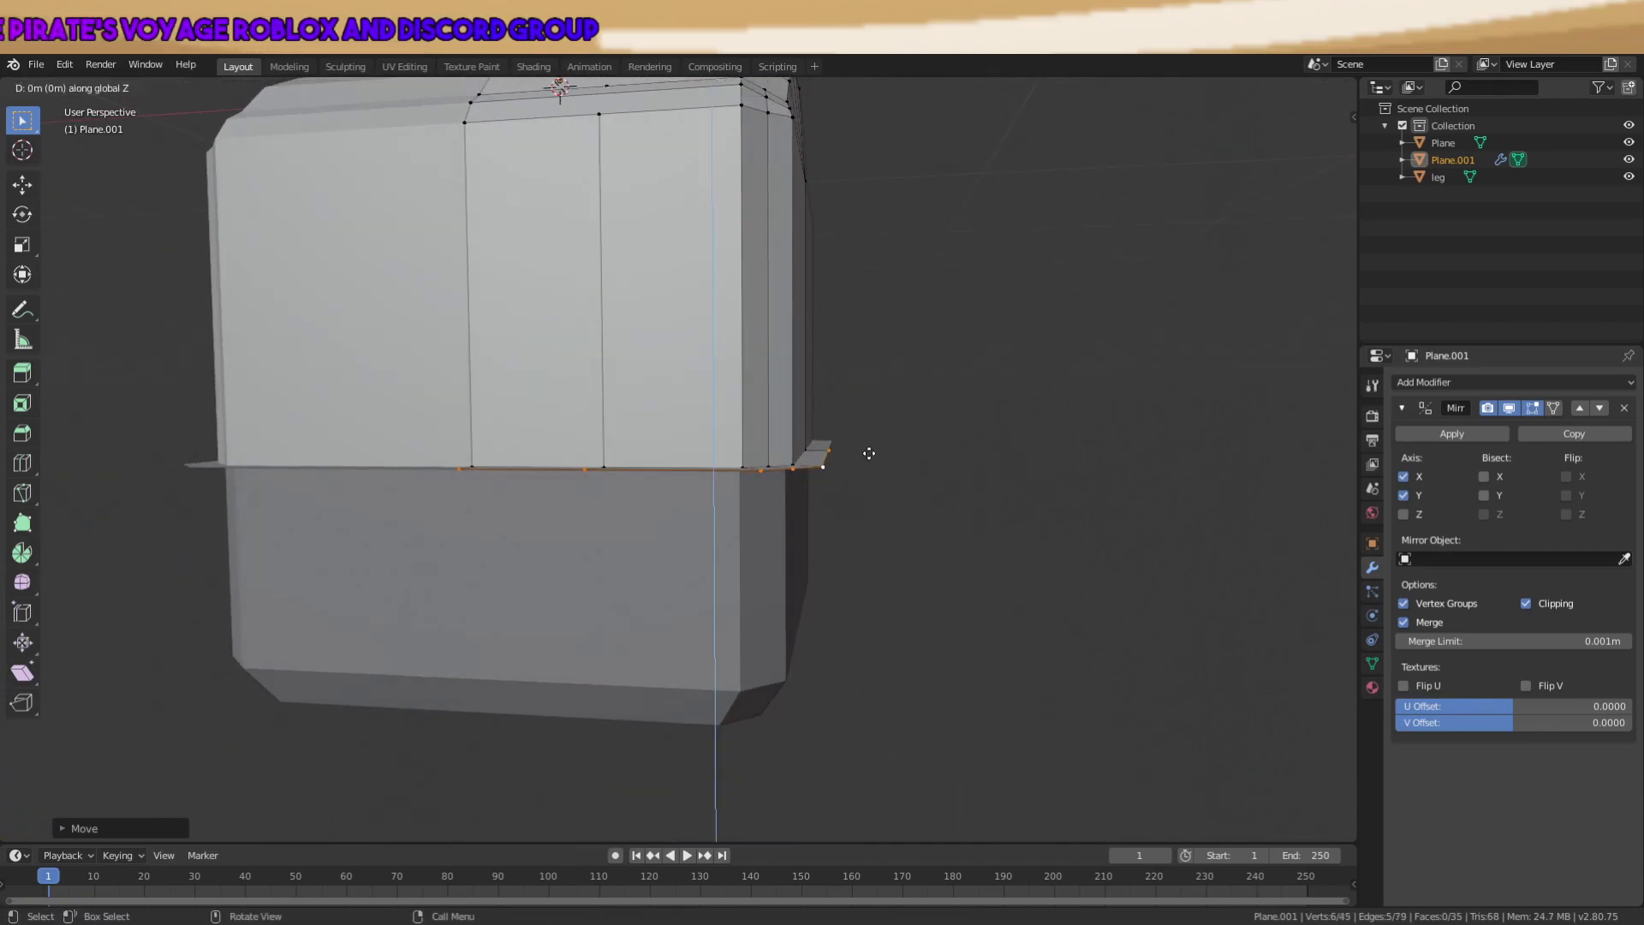
left_click(874, 552)
Extrude the rim band's bottom edge loop, scale it inward and shift it along X to create the underside lip.
middle_click_drag(876, 552, 884, 475)
key("e")
right_click(885, 474)
key("s")
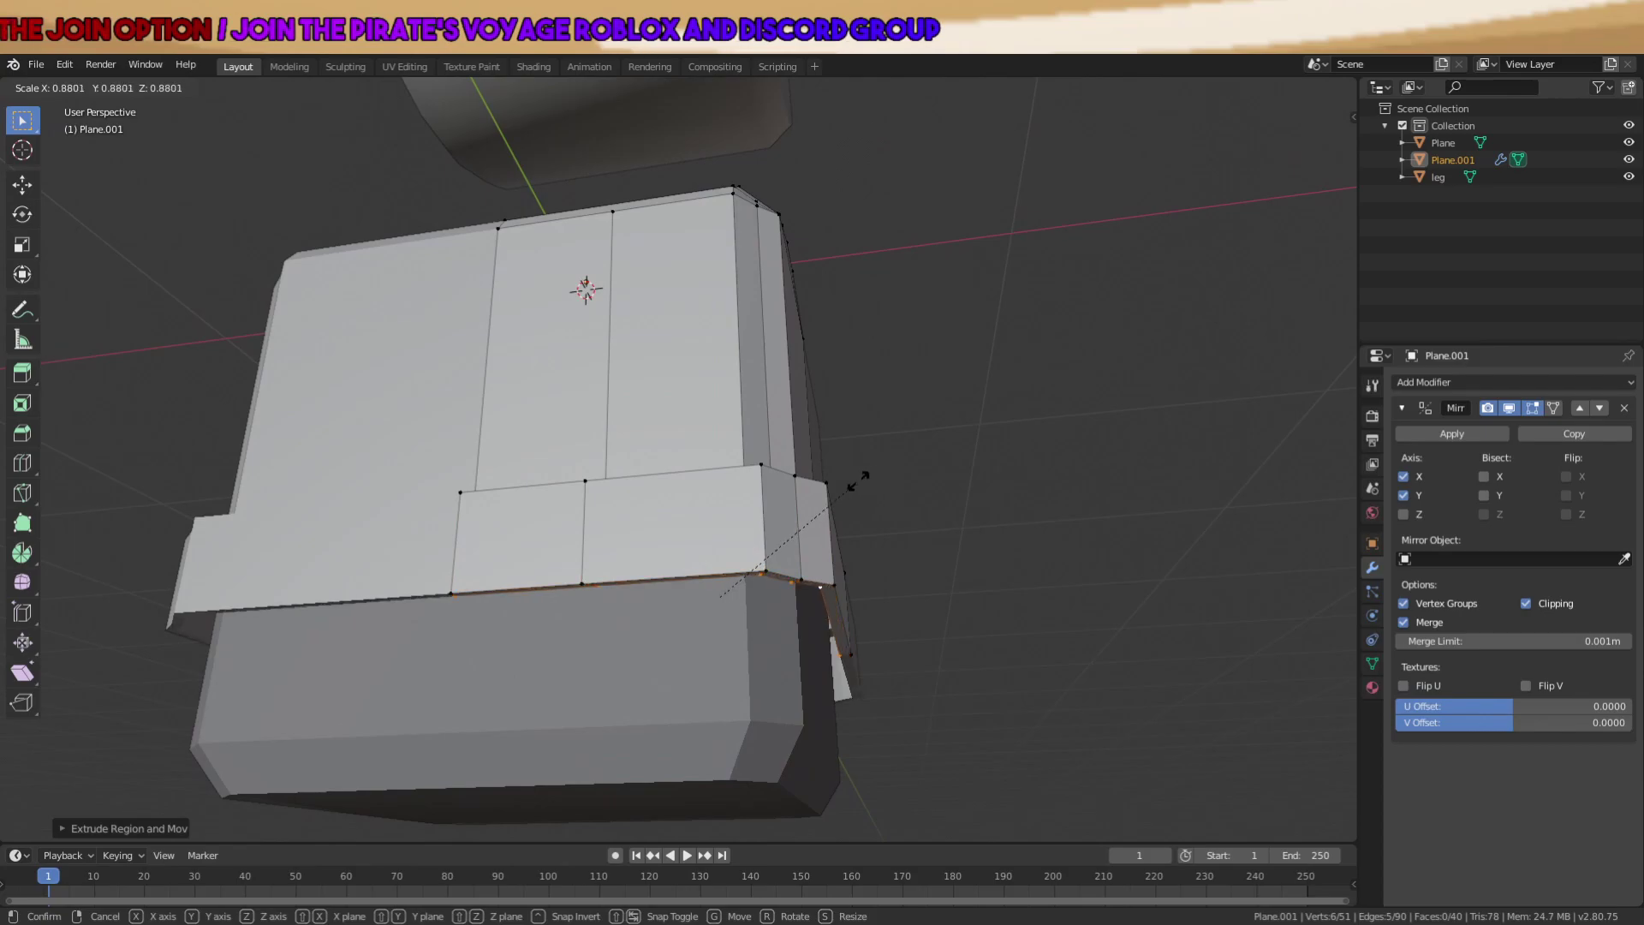
left_click(806, 515)
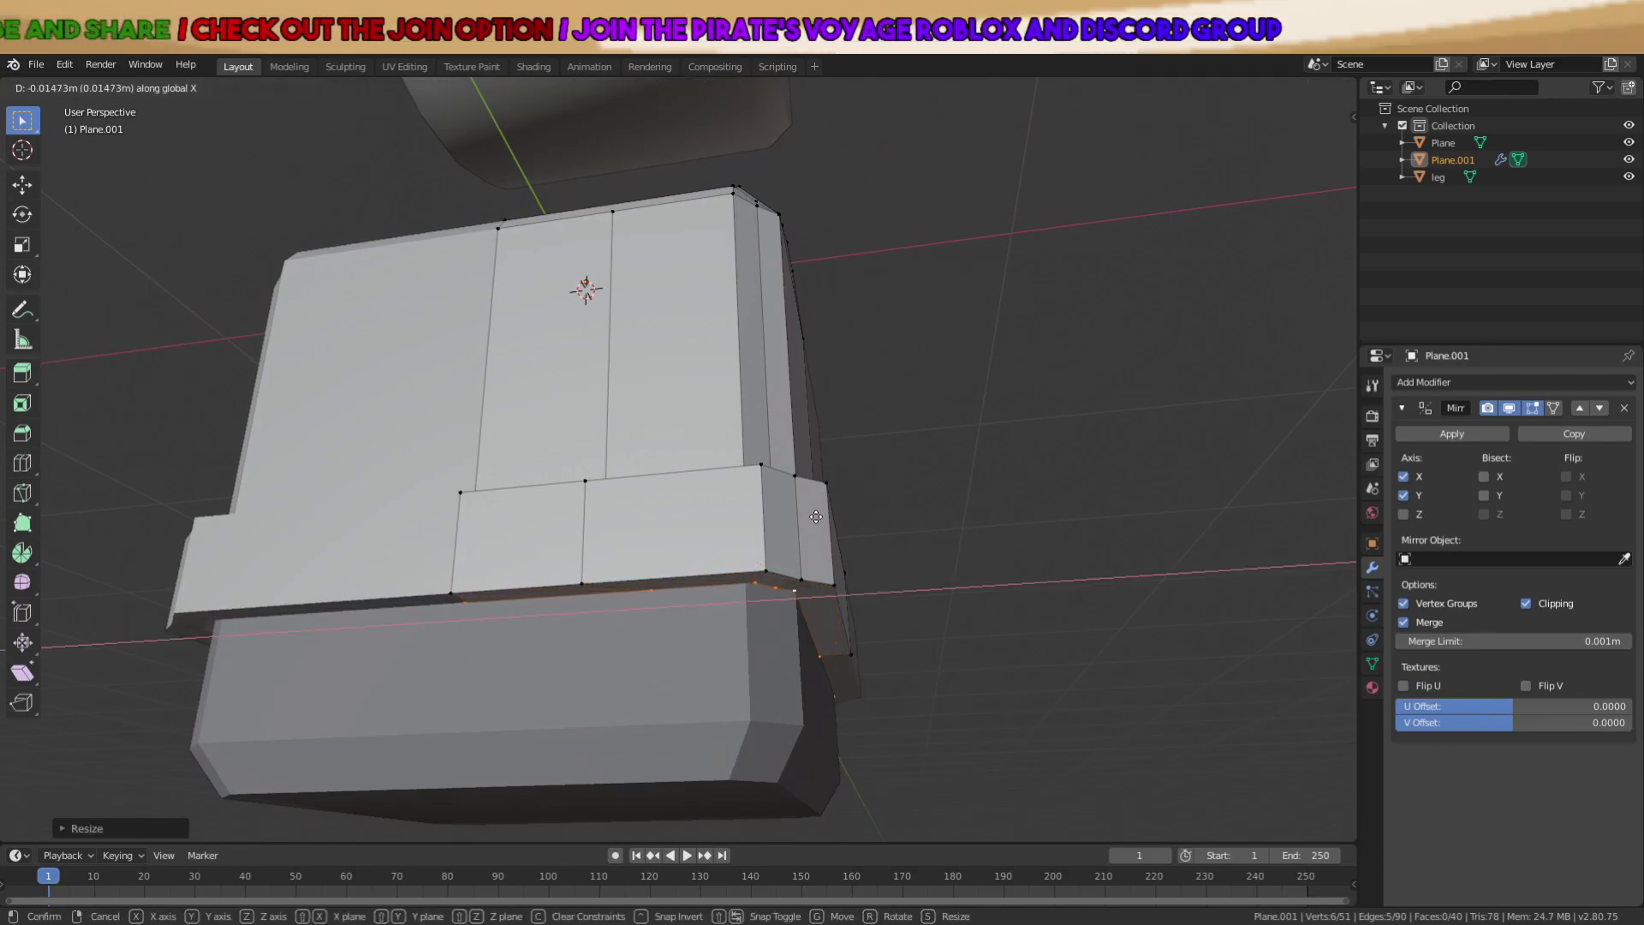
middle_click_drag(806, 515, 786, 486)
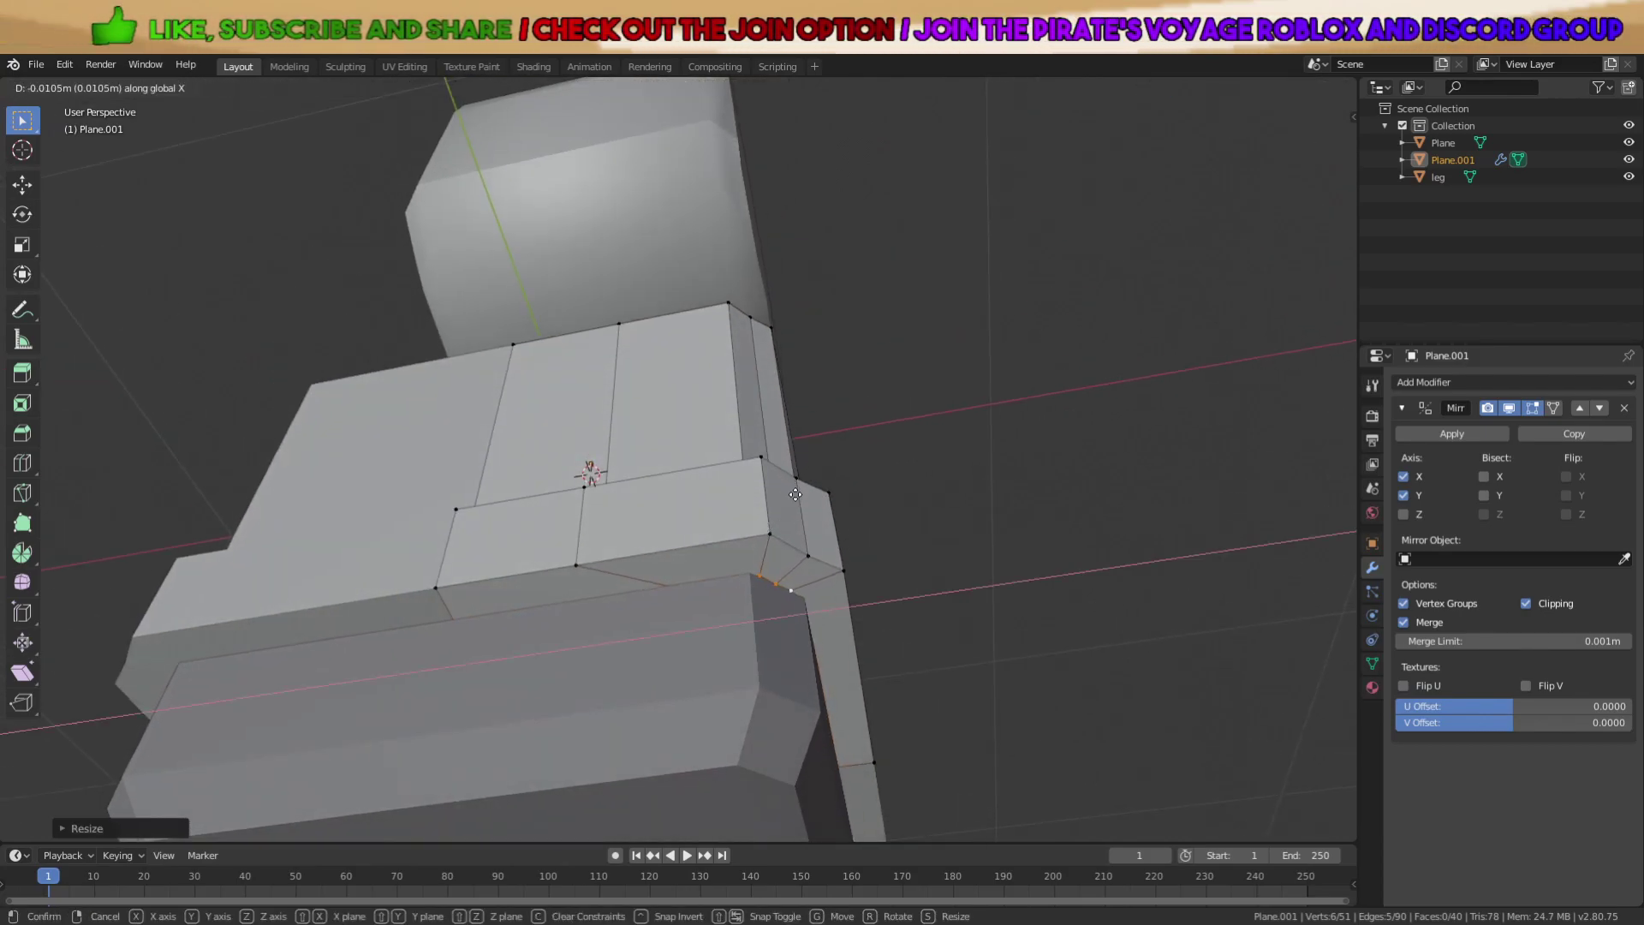
key("Tab")
middle_click_drag(788, 513, 786, 656)
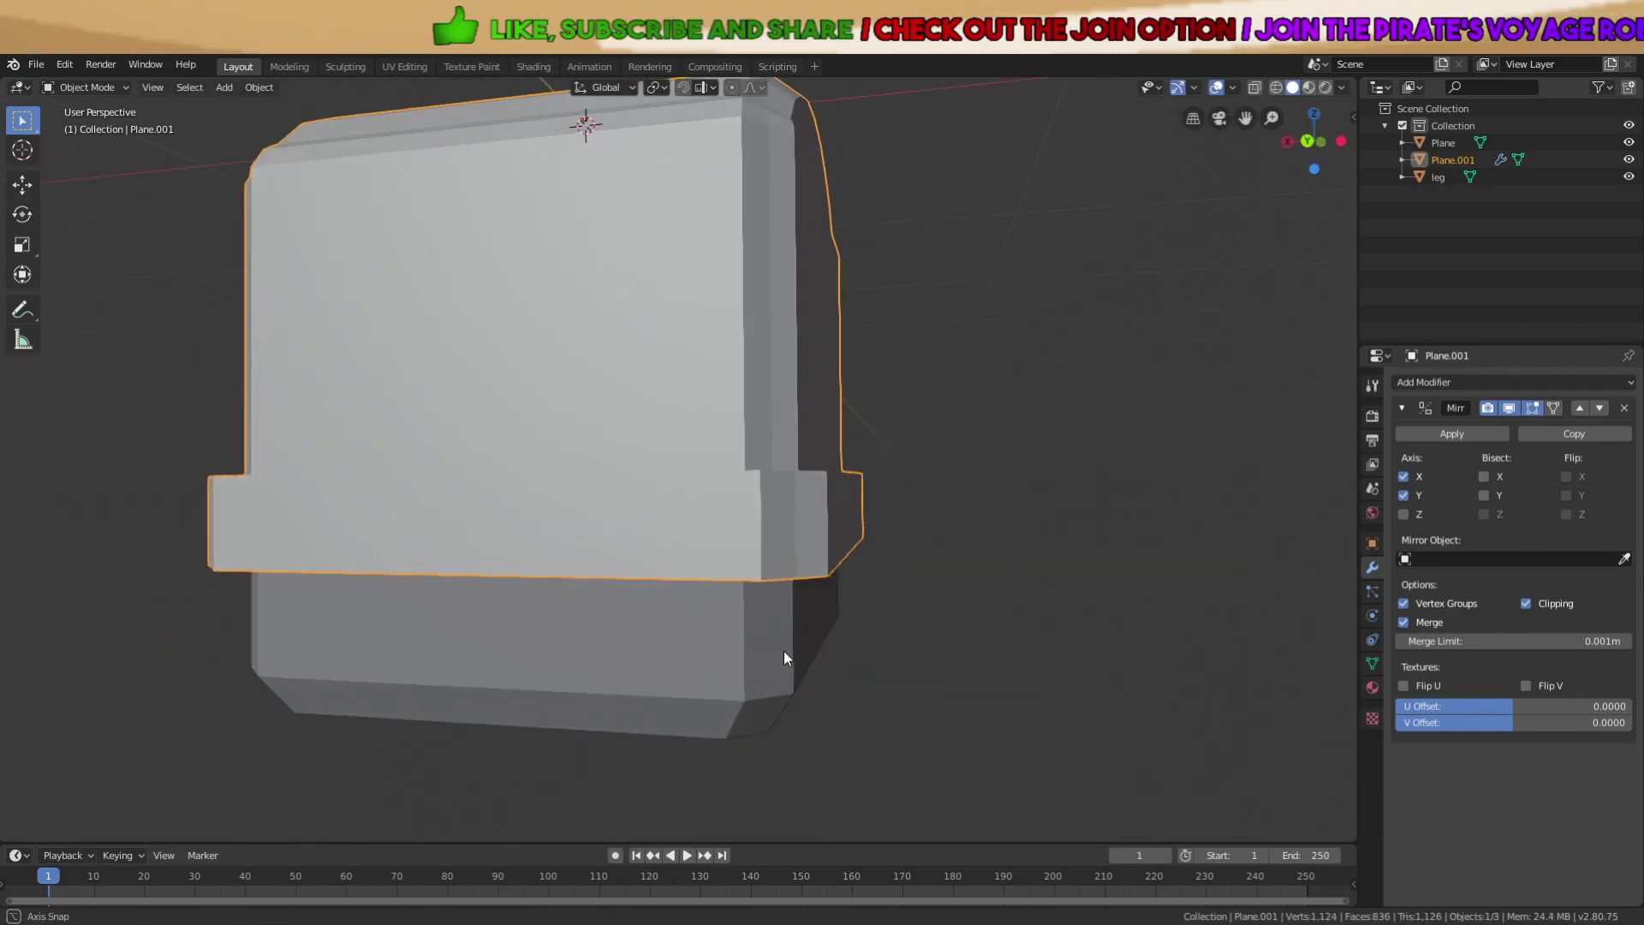
Move the middle vertical edge of the rim band's corner outward along Y and X to round the corner.
key("Tab")
key("a")
key("a")
middle_click_drag(785, 546, 829, 731)
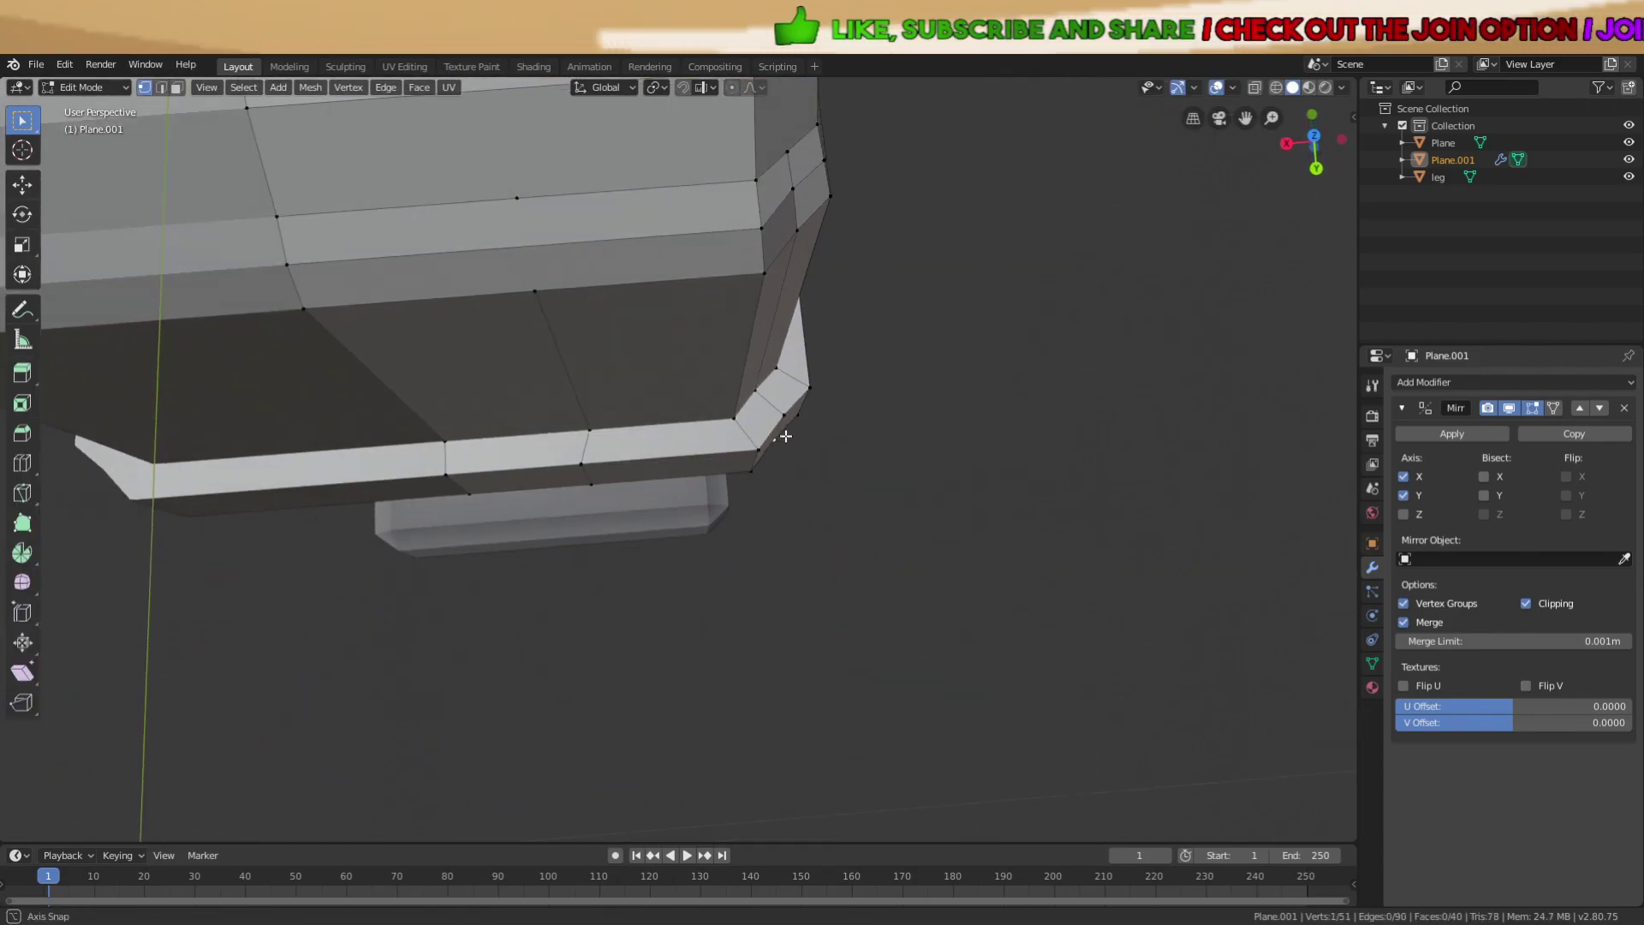
middle_click_drag(785, 438, 787, 435)
middle_click_drag(891, 504, 695, 507)
key("g")
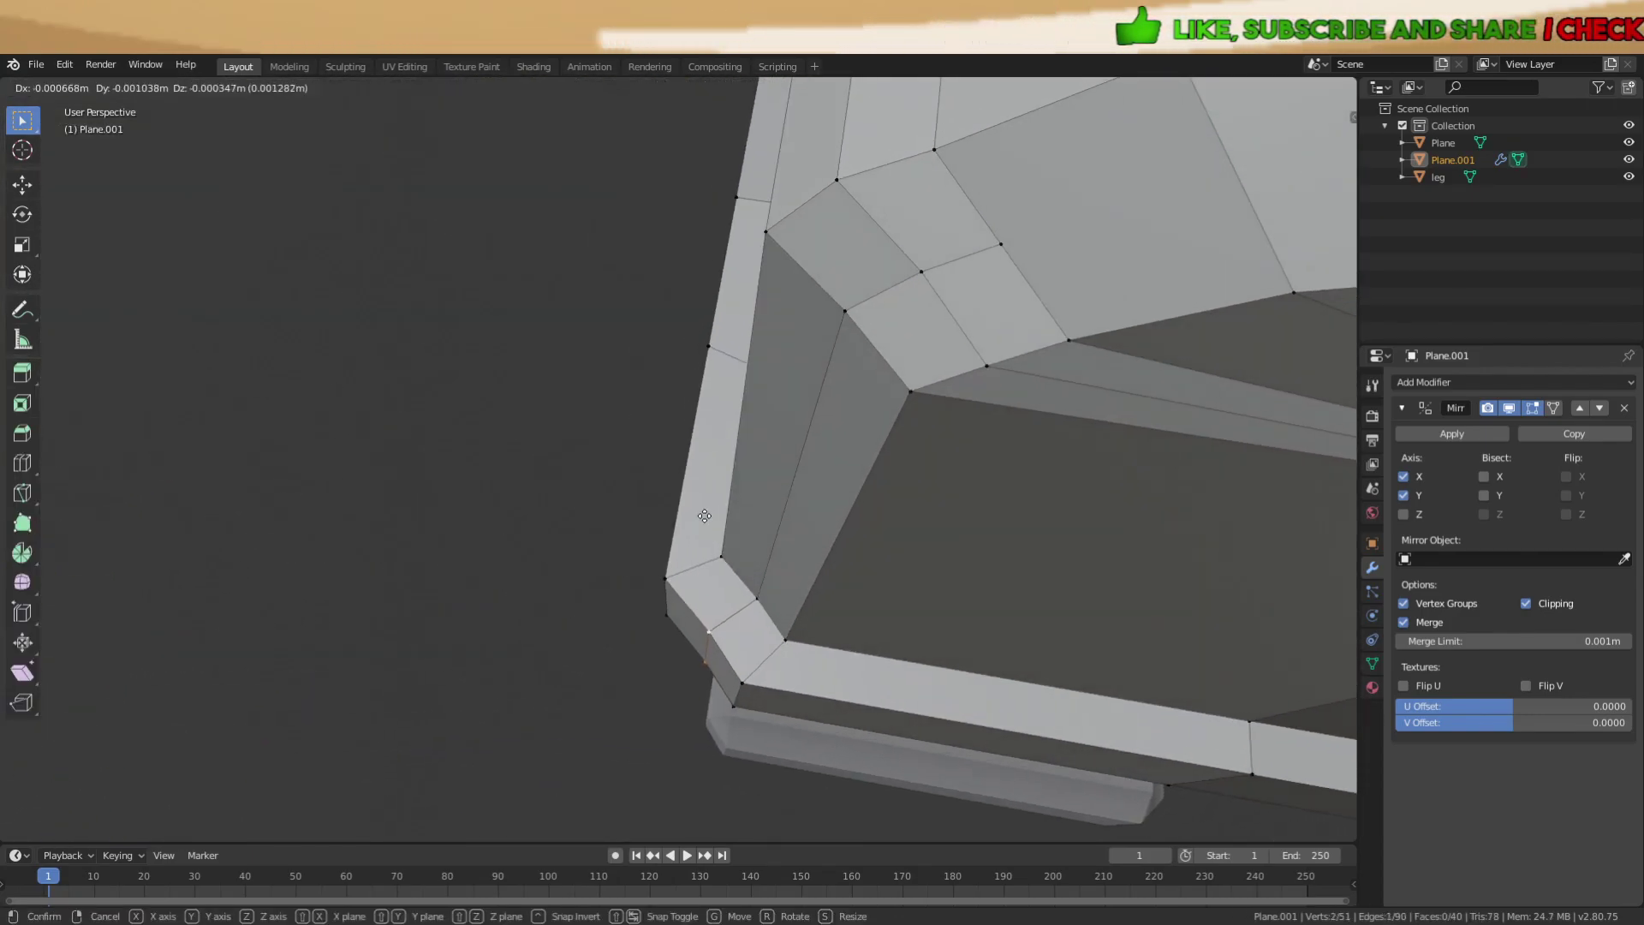
left_click(694, 520)
key("g")
key("y")
left_click(683, 518)
key("g")
key("x")
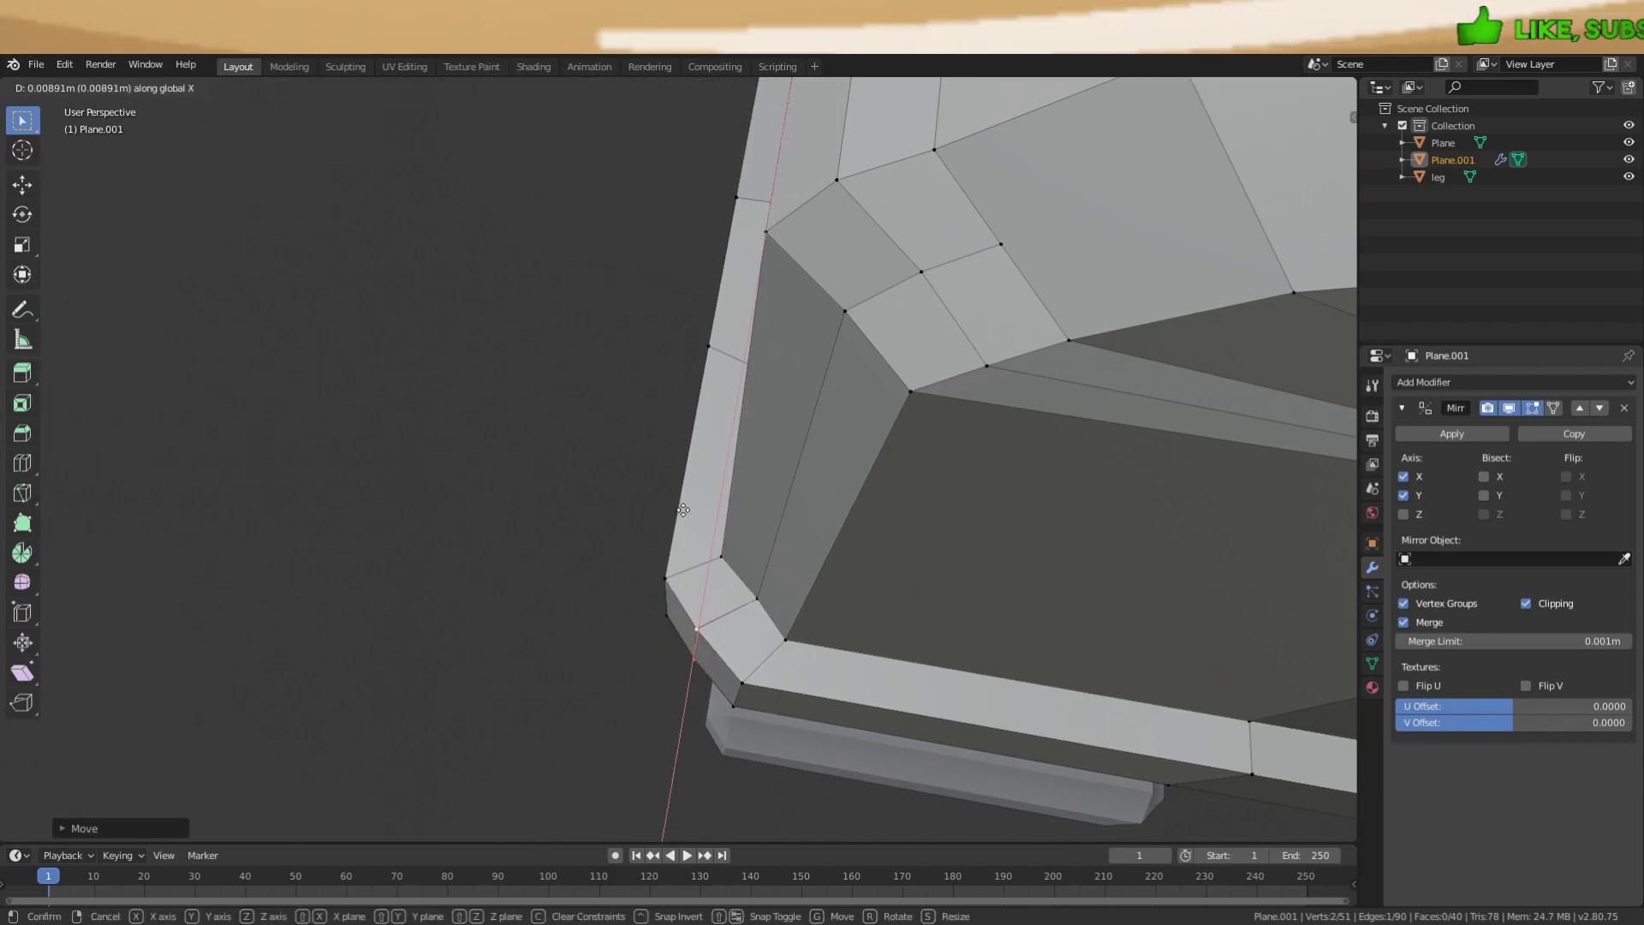
left_click(683, 516)
key("a")
key("a")
Add two horizontal loop cuts around the rim band and spread them apart along Z toward its upper and lower edges.
middle_click_drag(683, 516, 788, 523)
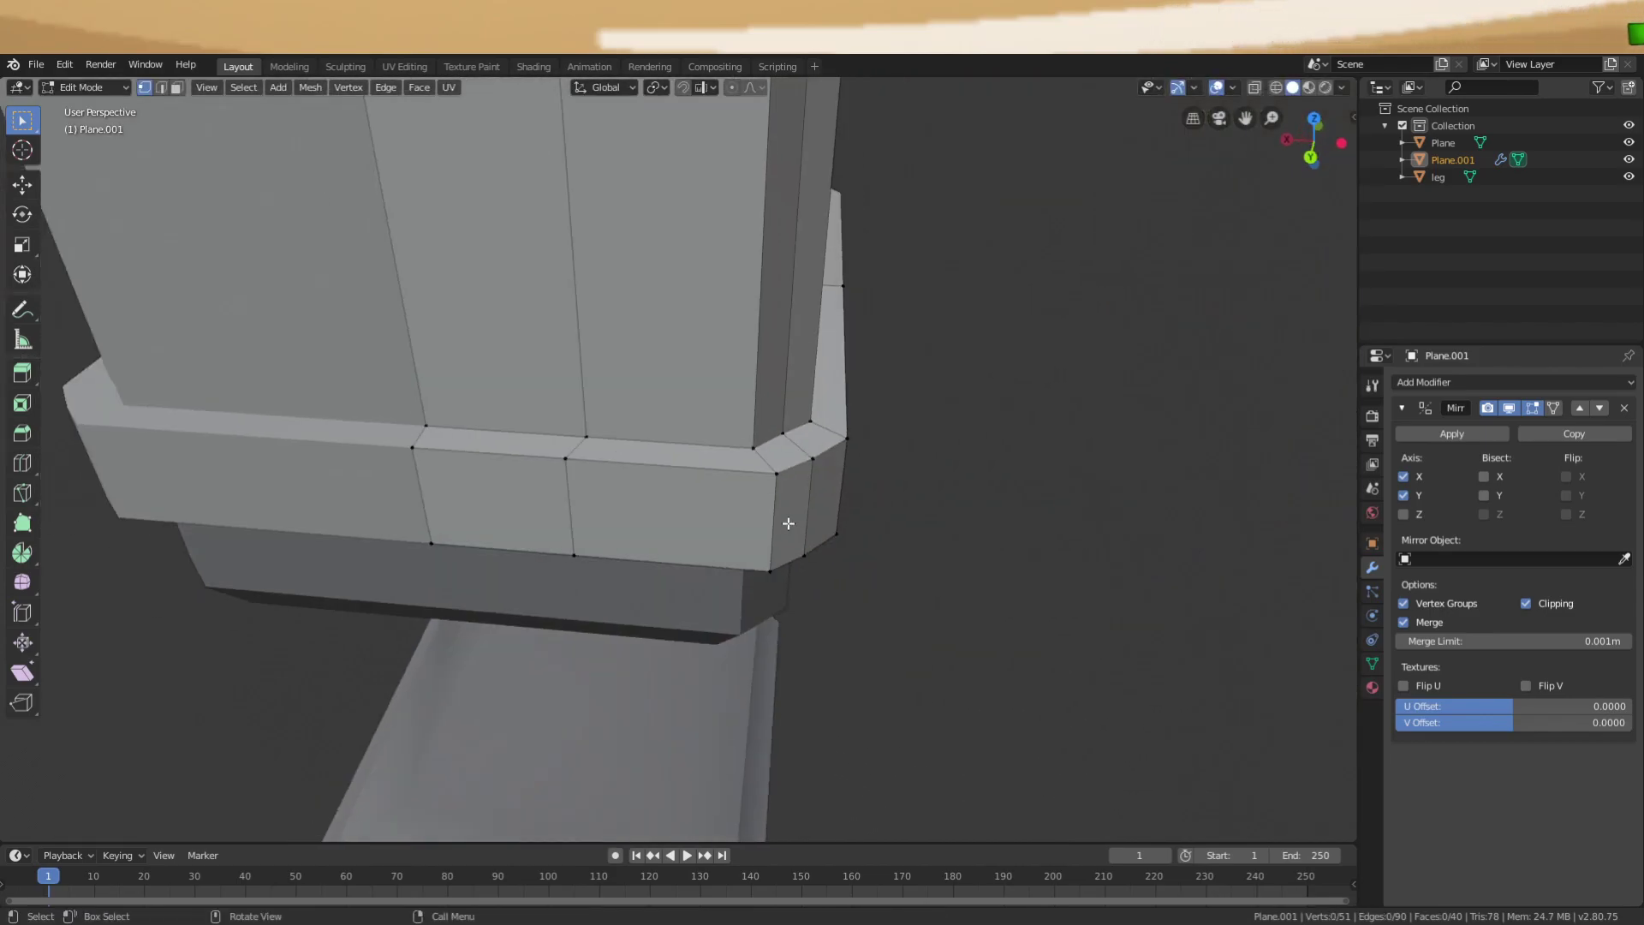
scroll(584, 496, "down", 1)
left_click(581, 494)
right_click(582, 494)
middle_click_drag(778, 454, 789, 384)
key("s")
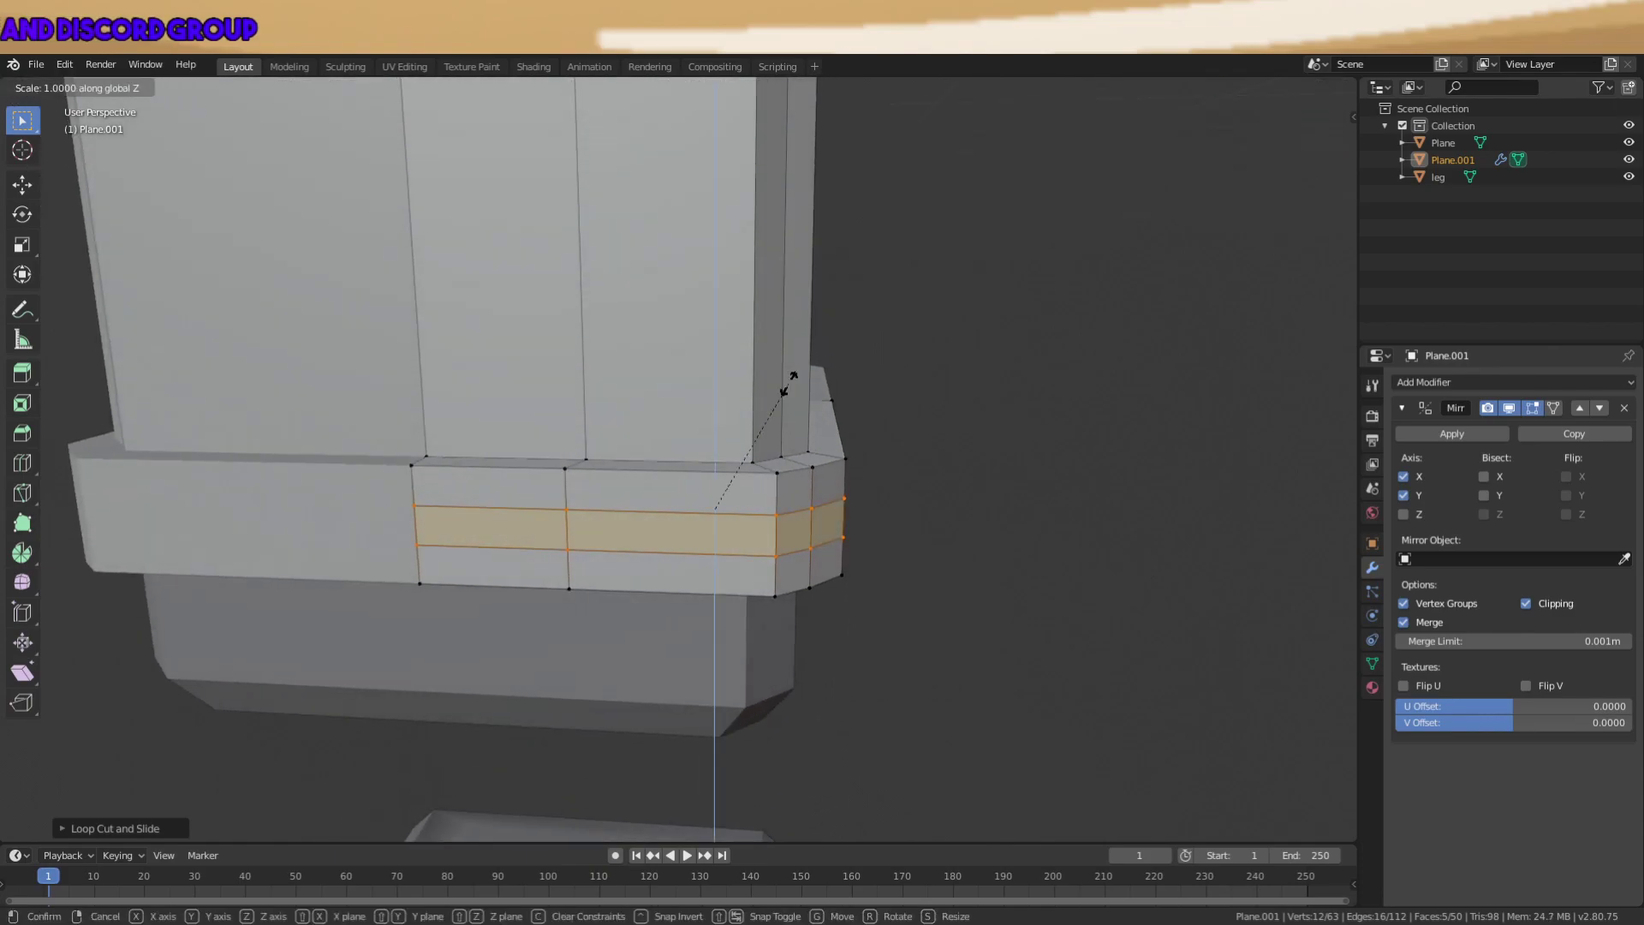
left_click(910, 381)
key("a")
key("a")
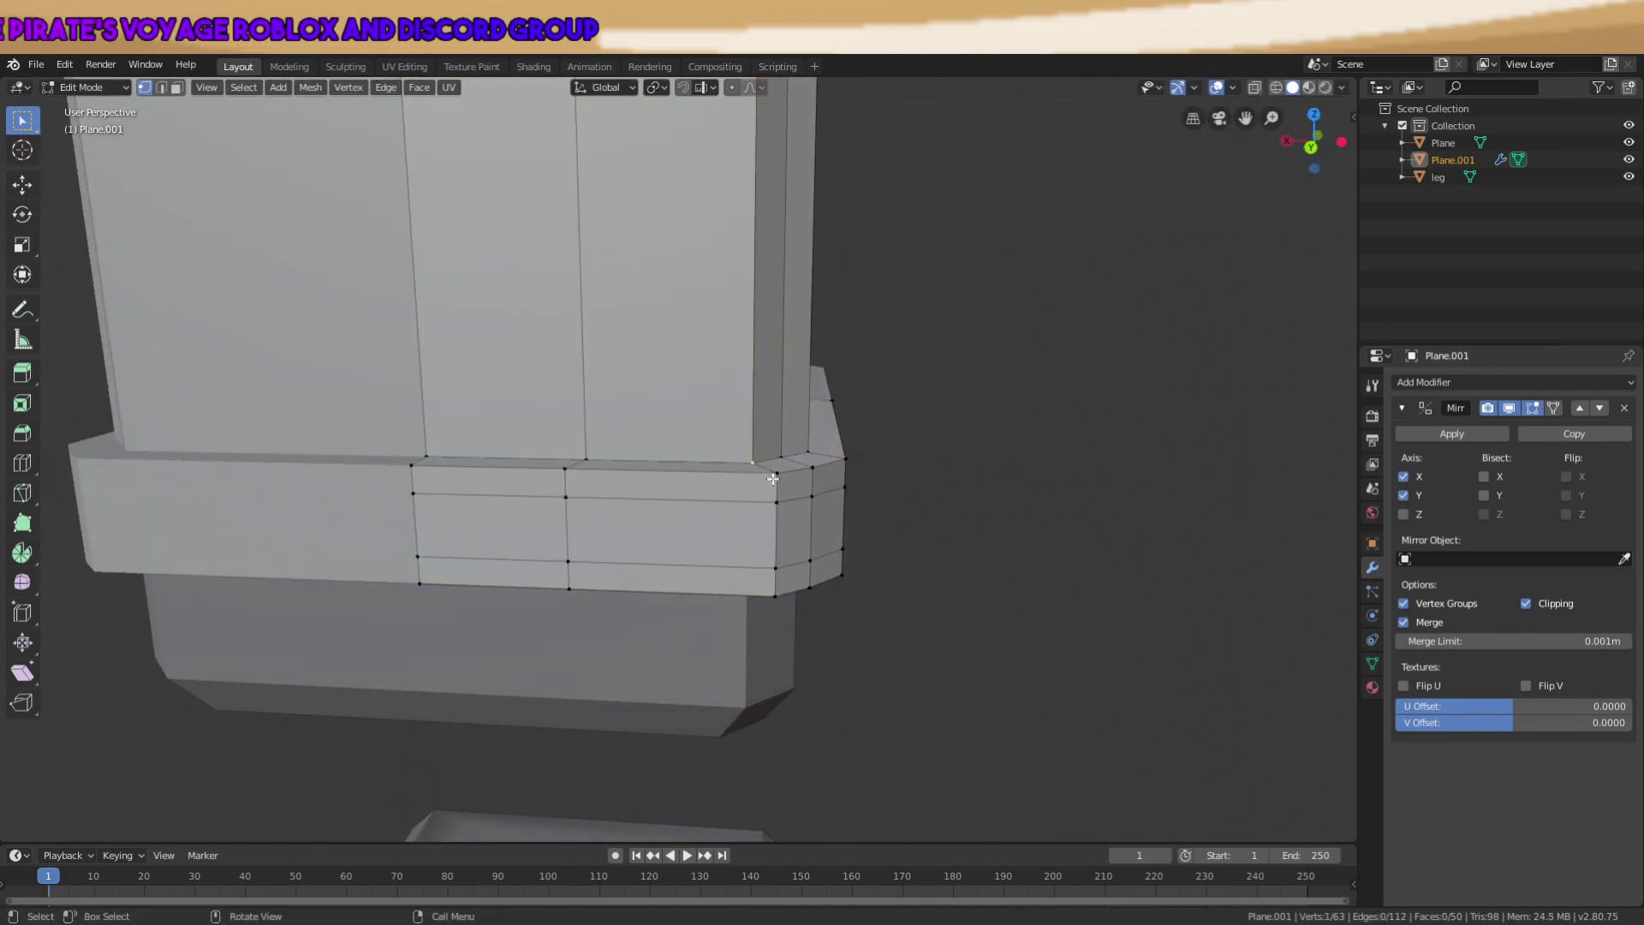
Select the rim band's upper and lower outer edge loops, scale them inward and adjust their spacing along Z to bevel the rim.
scroll(771, 480, "down", 6)
key("Tab")
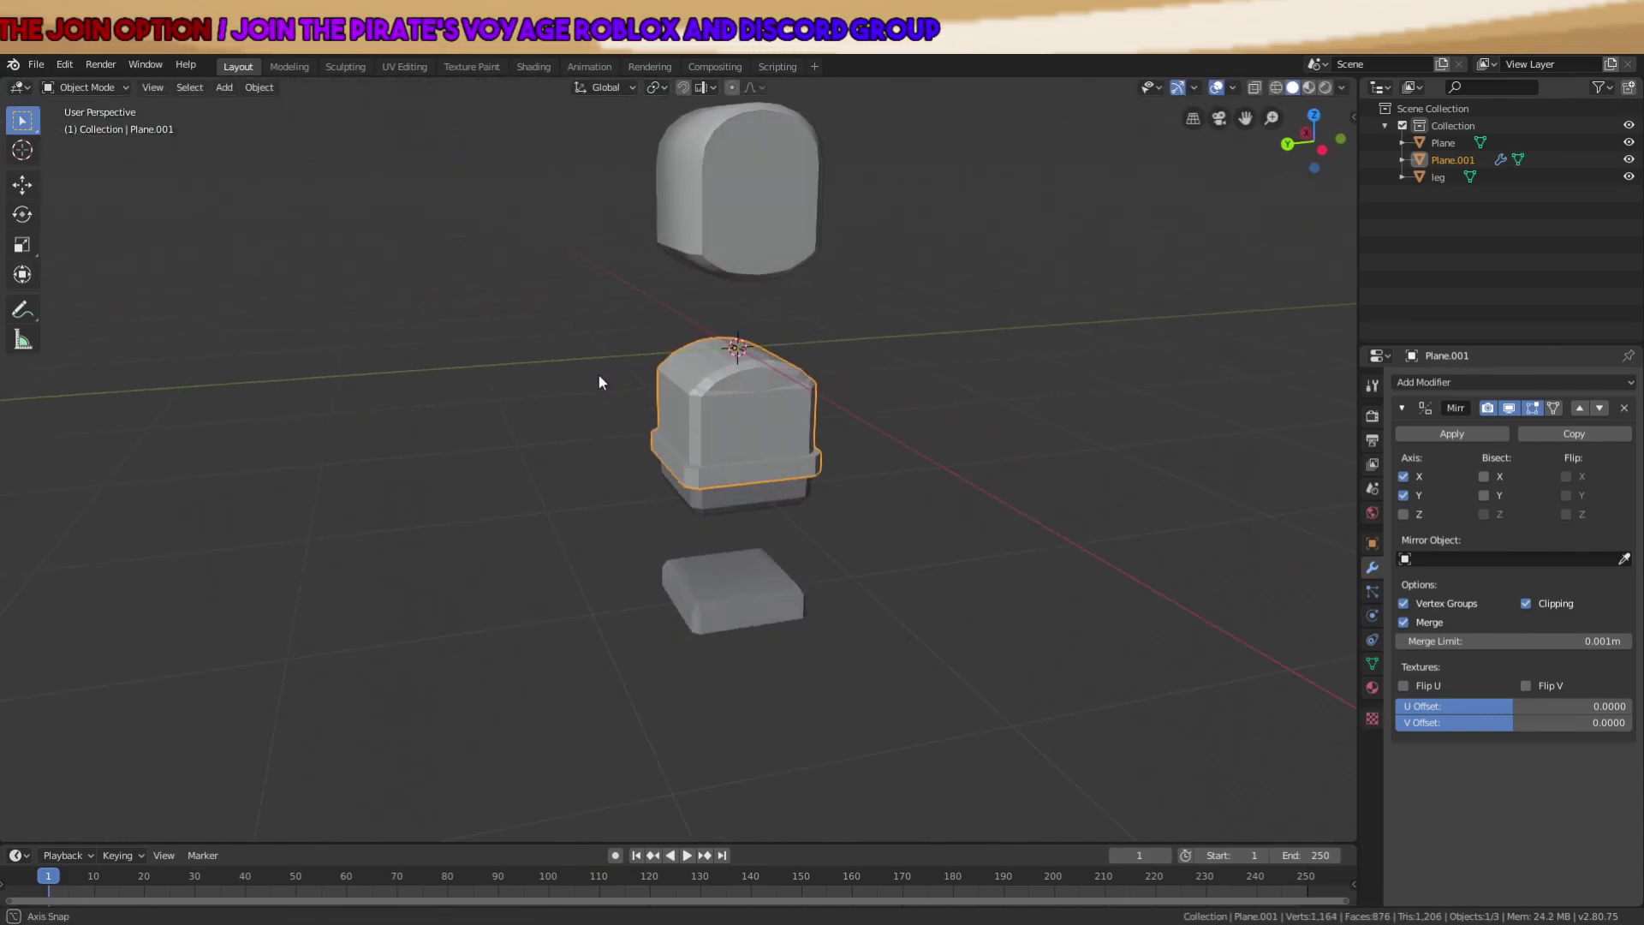
scroll(706, 452, "up", 8)
key("Tab")
key("a")
key("a")
left_click(713, 484, "alt")
left_click(709, 584, "alt+shift")
scroll(964, 469, "up", 2)
middle_click_drag(964, 469, 1005, 547)
key("s")
left_click(968, 364)
key("s")
key("z")
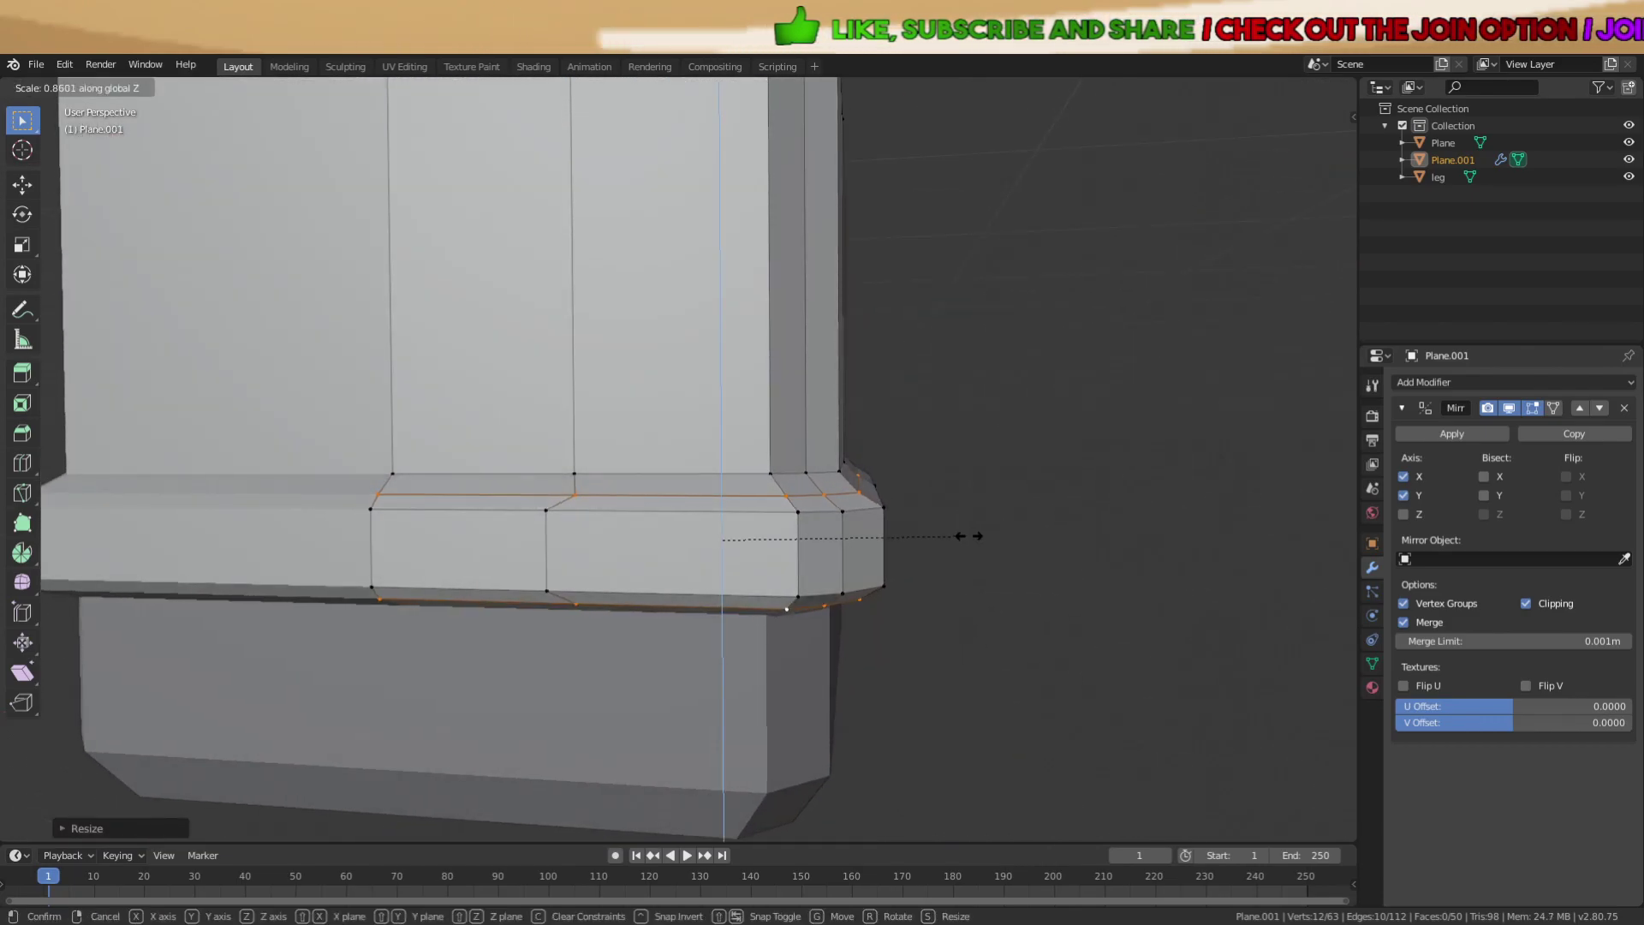
left_click(955, 544)
Select the rim band's two middle edge loops and scale them slightly to refine the rim's profile.
key("alt+a")
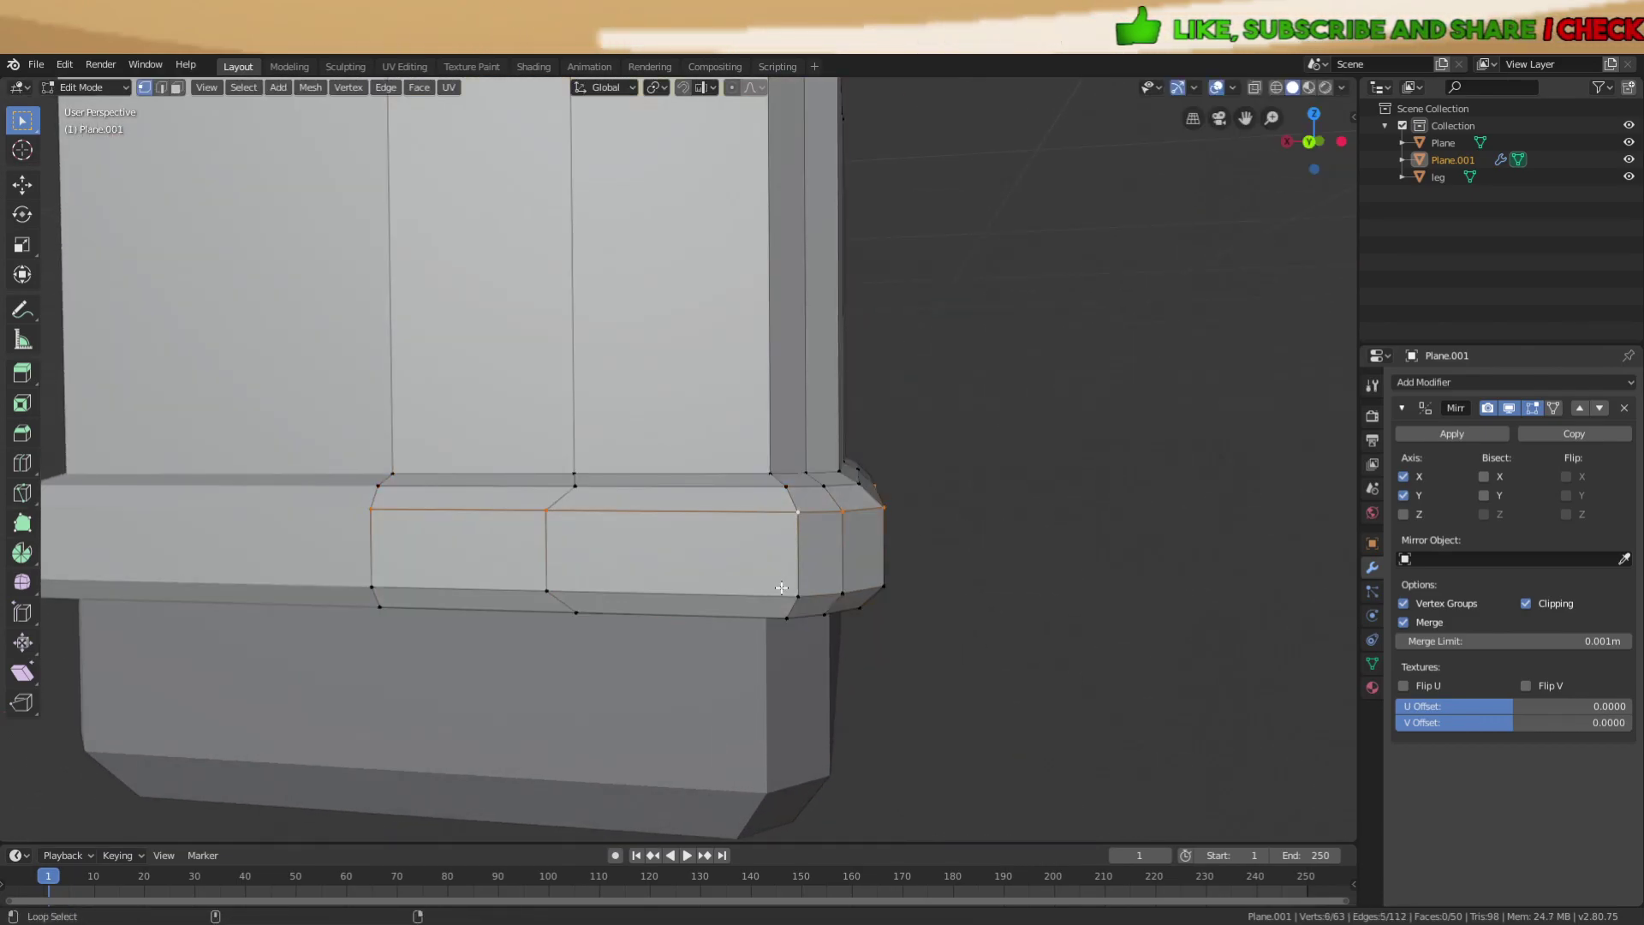
left_click(869, 580)
middle_click_drag(869, 580, 1050, 569)
key("s")
left_click(1018, 569)
Return to object mode and apply smooth shading to the cover.
key("Tab")
scroll(865, 562, "down", 7)
key("alt+a")
middle_click_drag(860, 563, 553, 532)
left_click(748, 389)
right_click(748, 388)
left_click(749, 389)
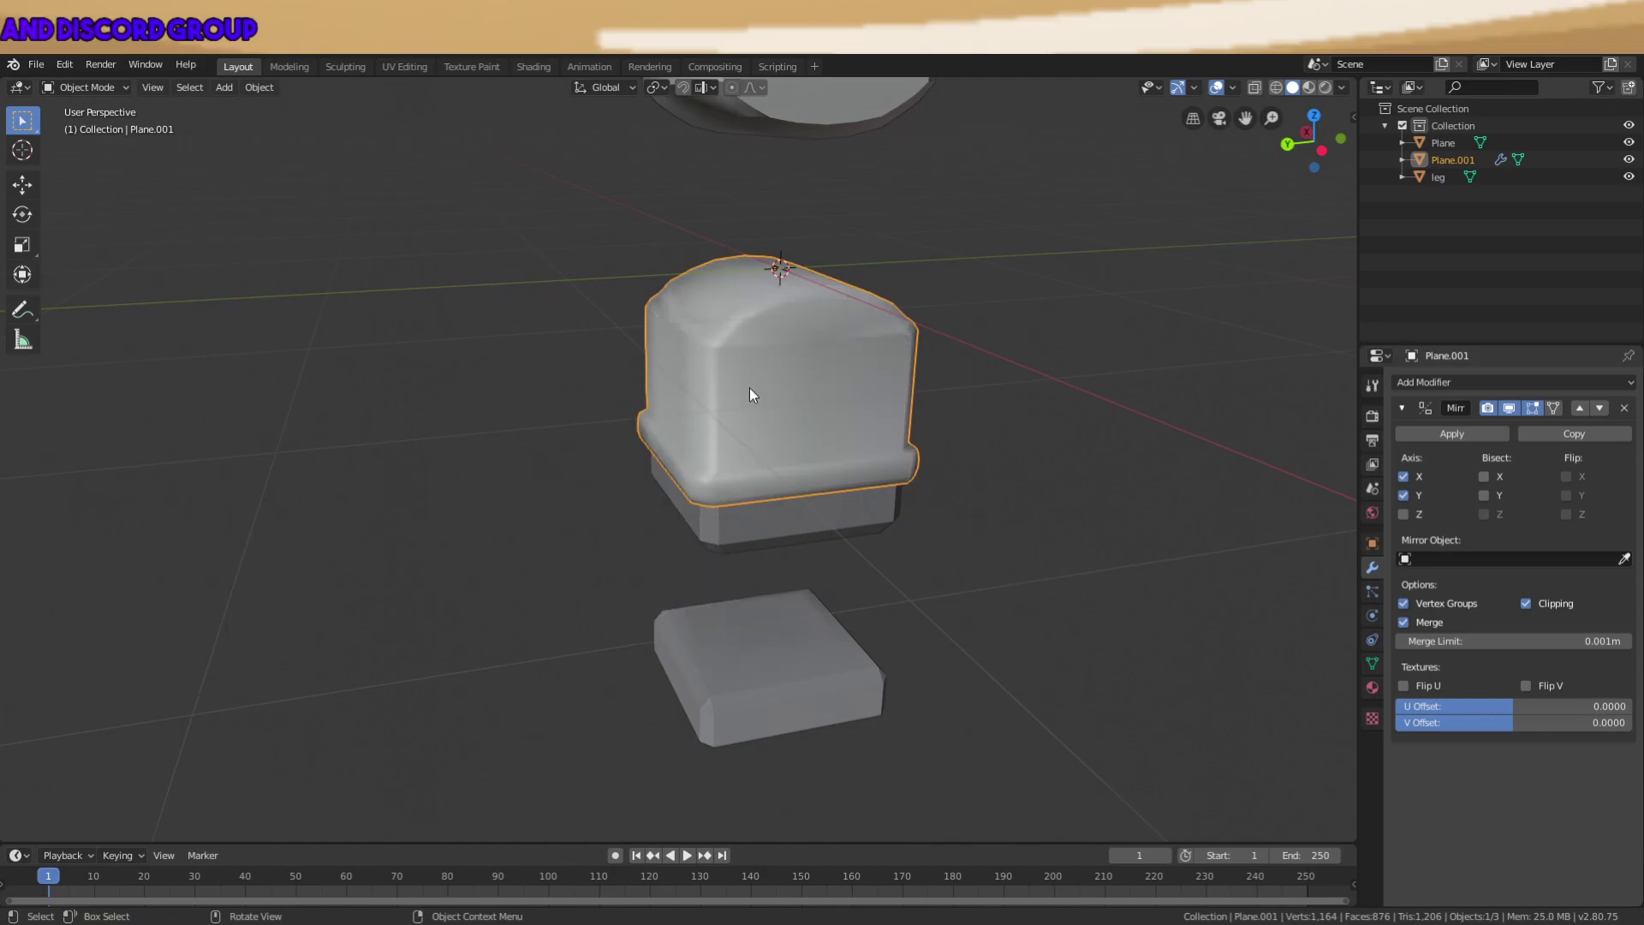
Apply the cover's Mirror modifier and add a Solidify modifier.
left_click(1451, 435)
right_click(876, 395)
left_click(881, 396)
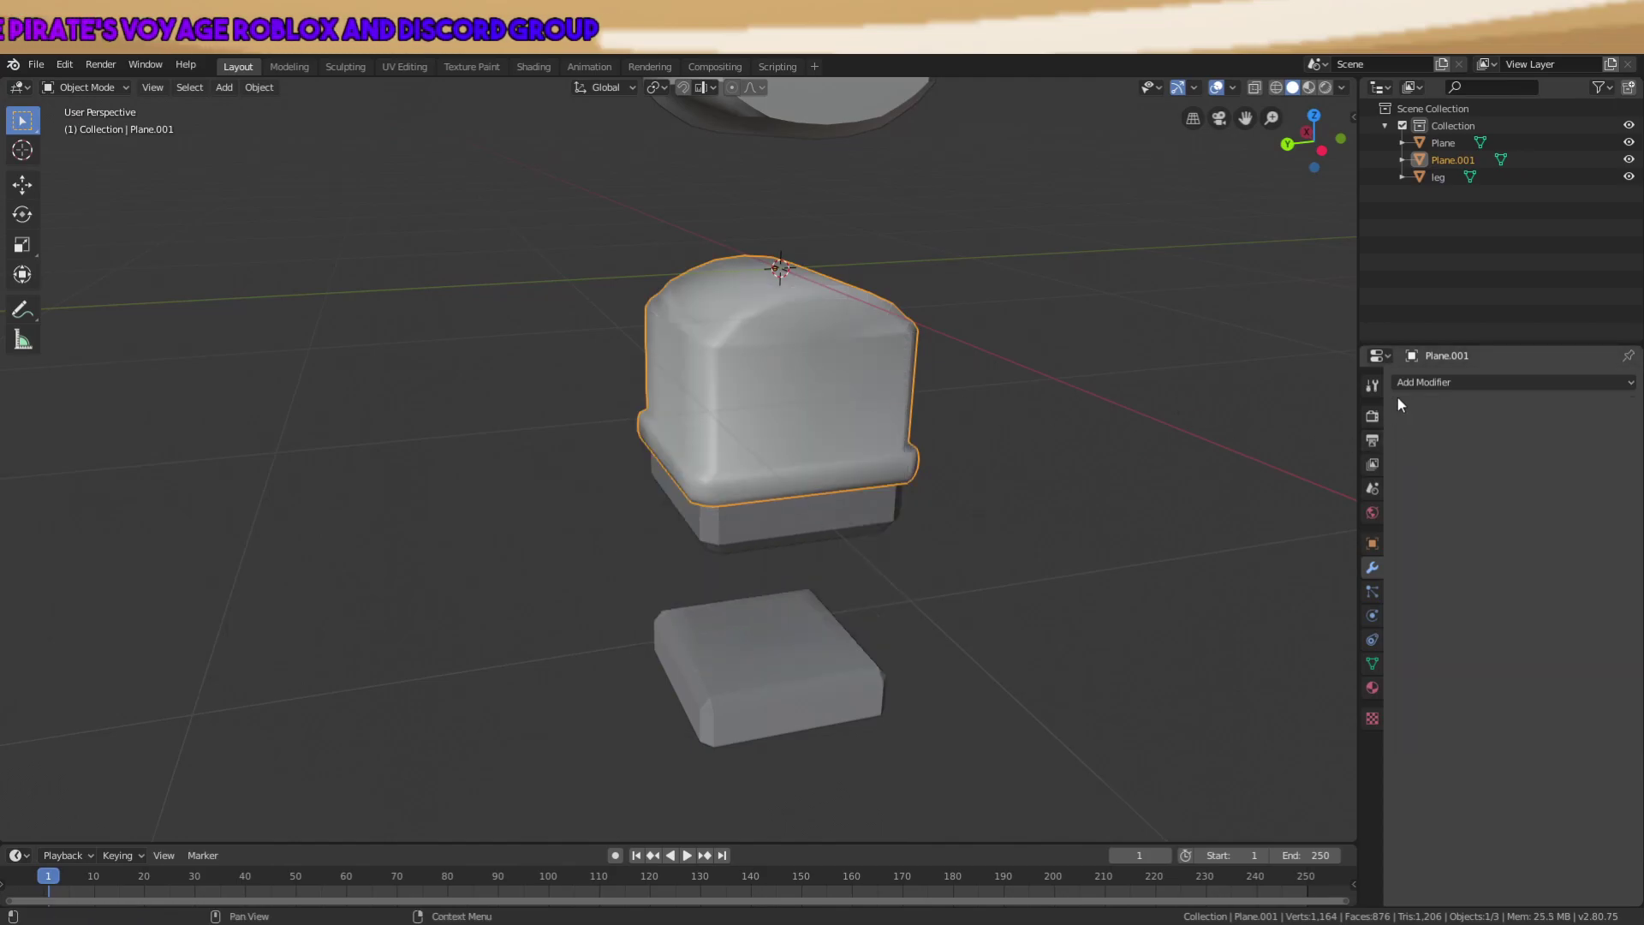
left_click(1421, 381)
left_click(1294, 651)
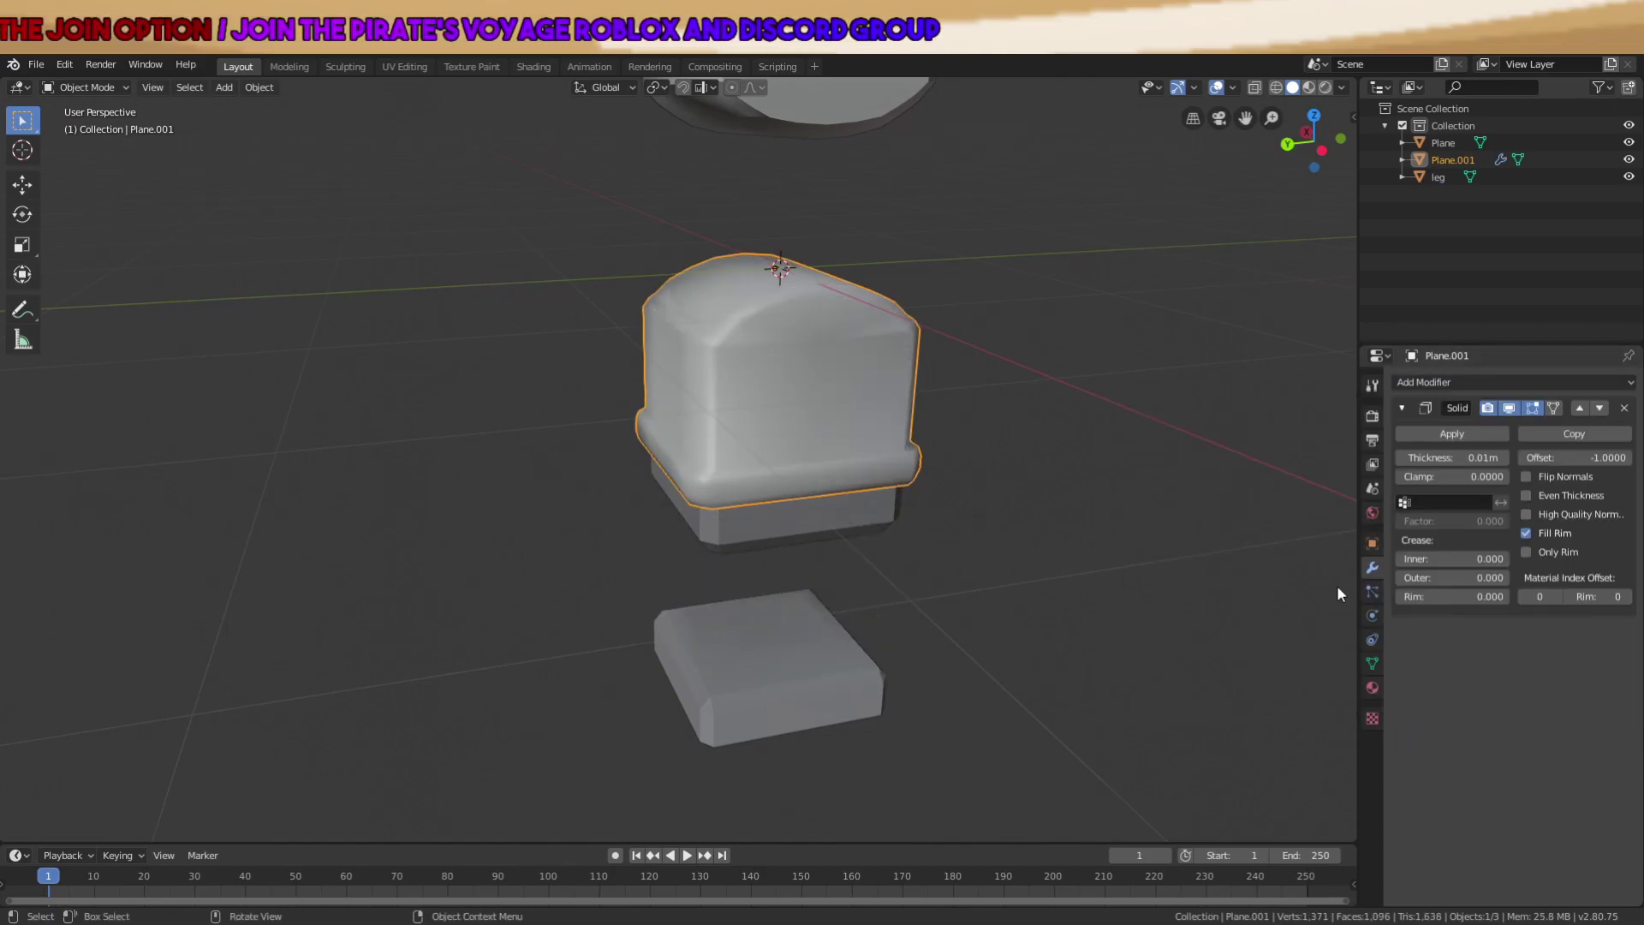
Apply the cover's Solidify modifier.
left_click(1431, 434)
right_click(728, 424)
right_click(837, 416)
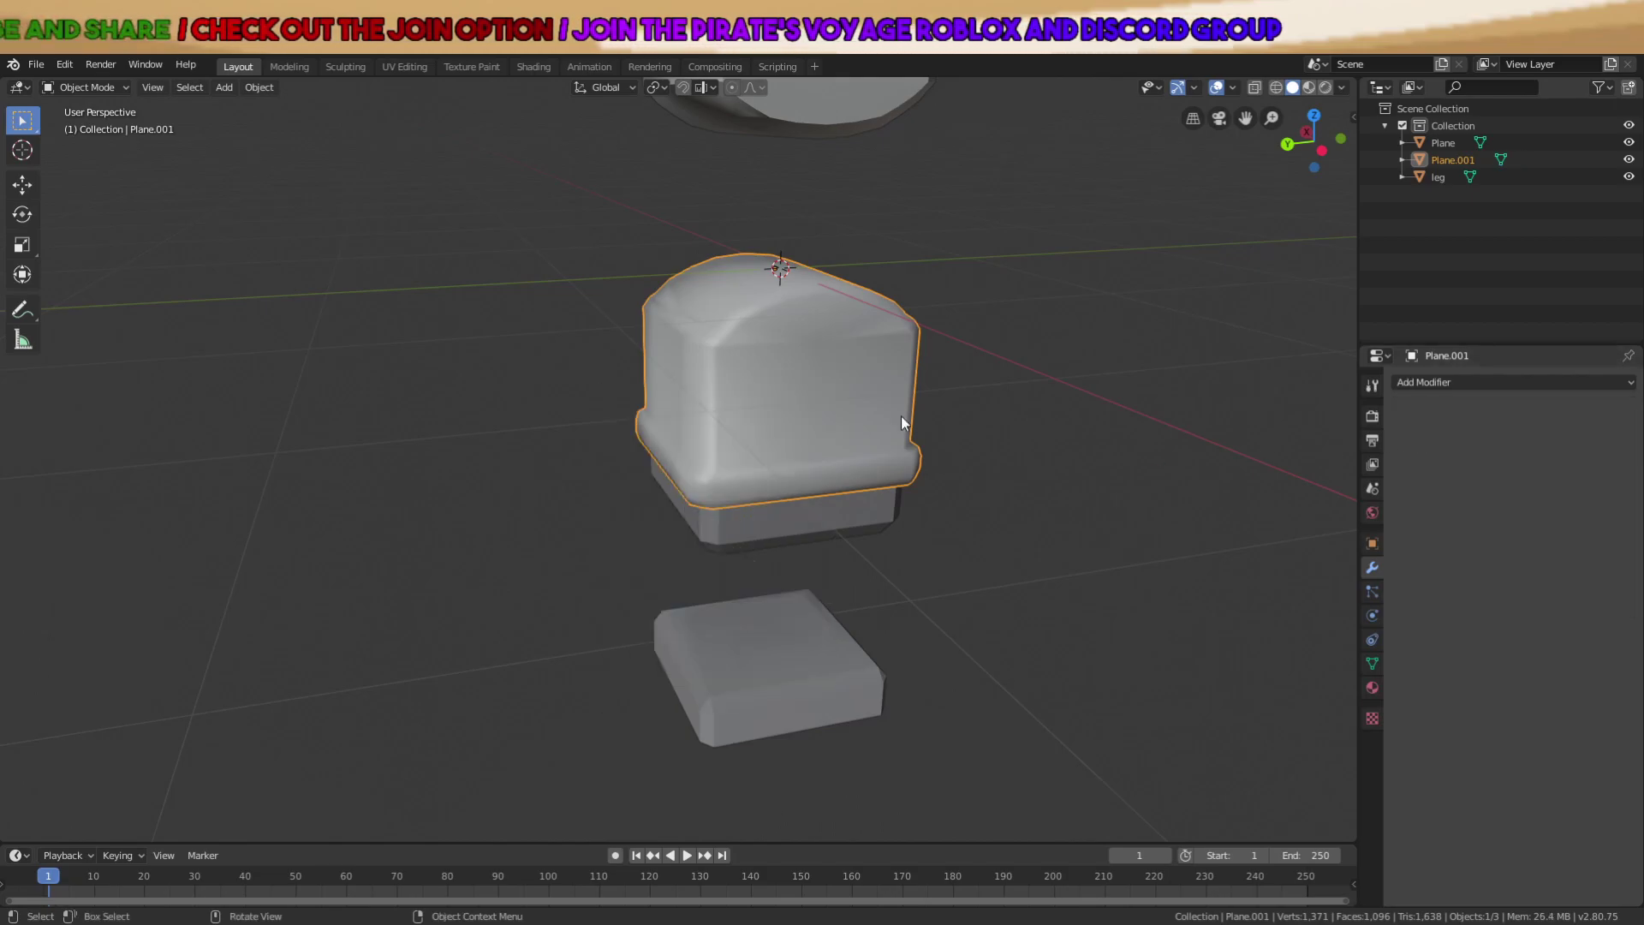
Add an Edge Split modifier to the cover and apply it.
left_click(1432, 382)
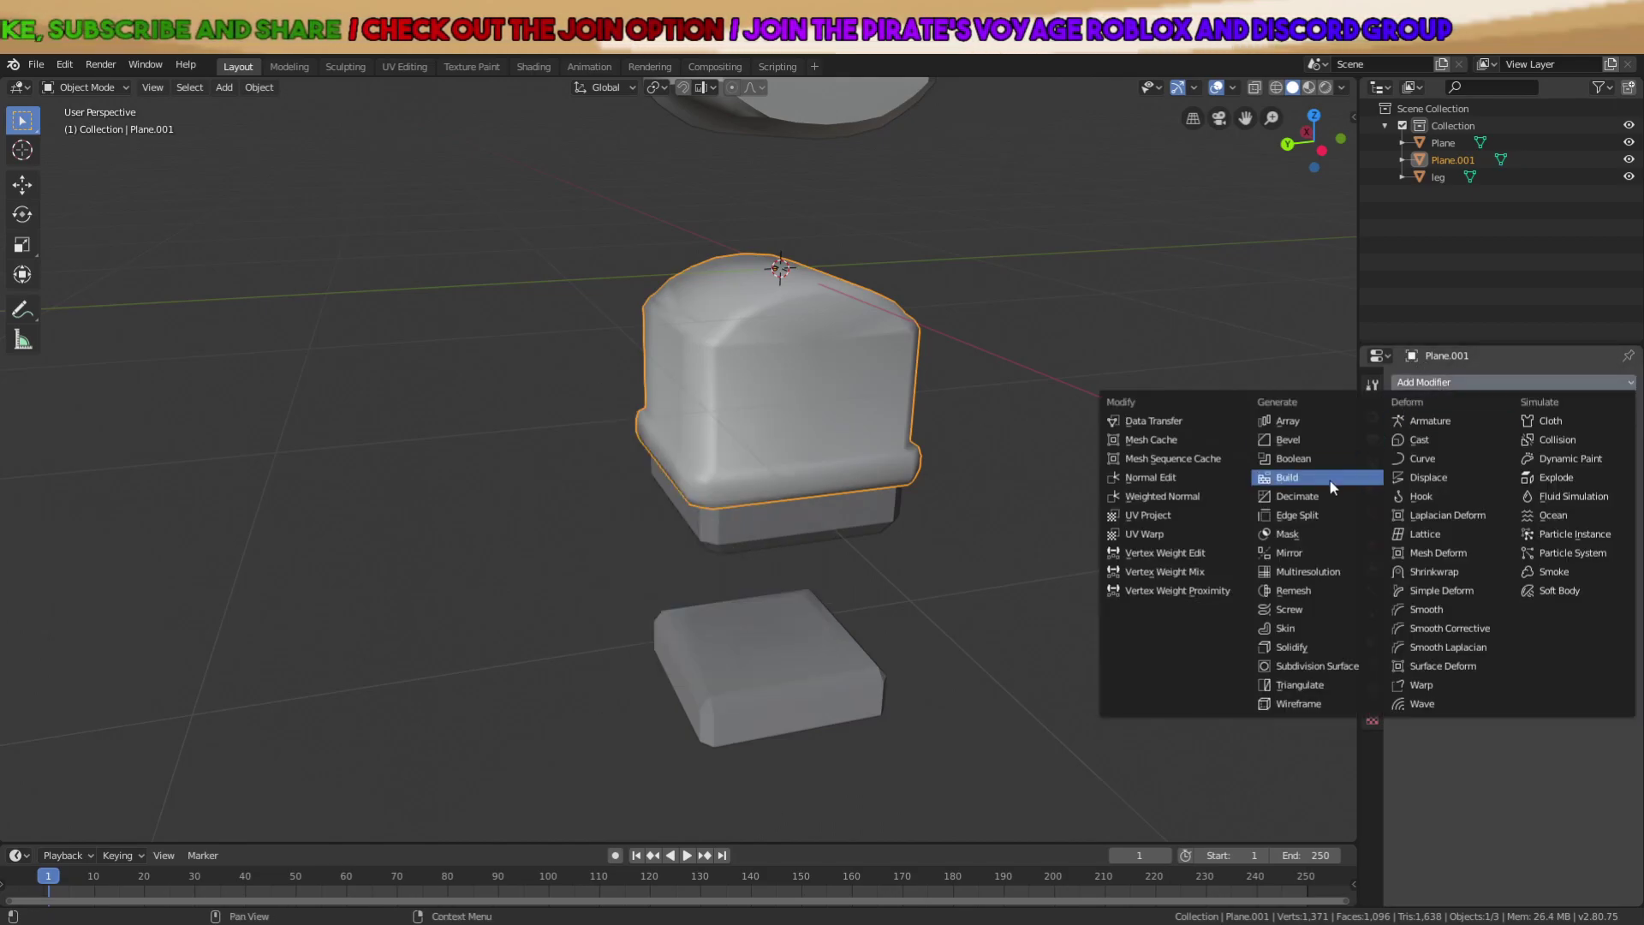
left_click(1297, 515)
left_click(1431, 433)
middle_click_drag(788, 441, 737, 482)
scroll(889, 407, "up", 4)
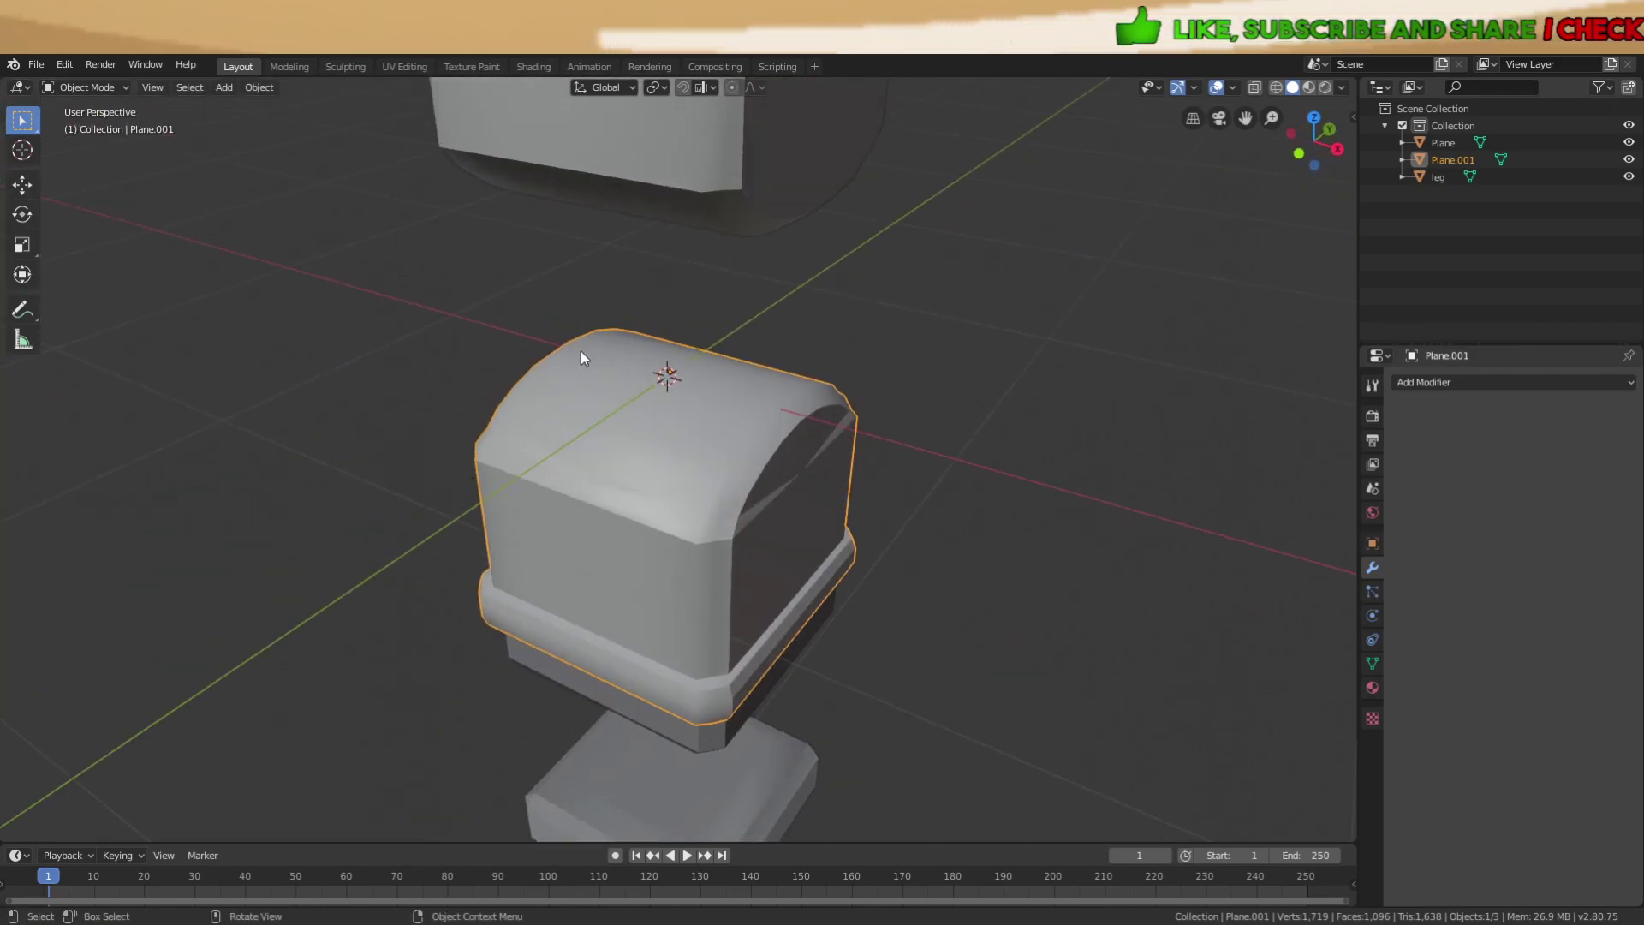
middle_click_drag(680, 490, 376, 254)
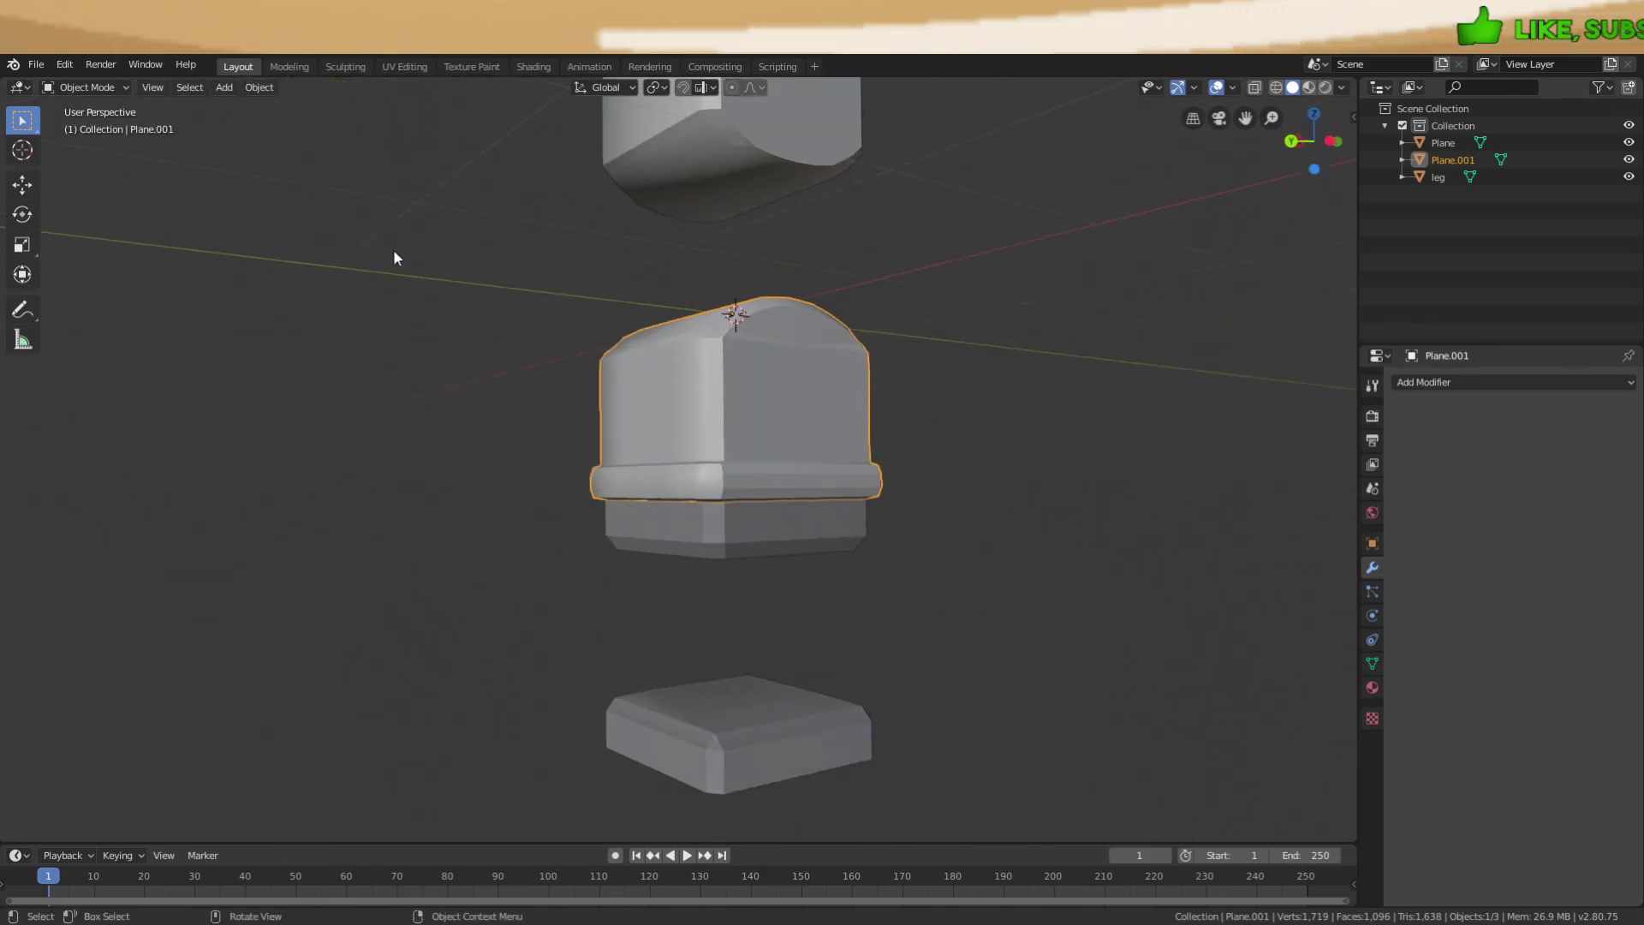
Delete the leg blocks and the other Plane object so that only the cover stays in the scene.
left_click(953, 489)
scroll(599, 484, "up", 2)
middle_click_drag(634, 484, 808, 517)
scroll(778, 597, "up", 3)
scroll(789, 471, "down", 4)
key("x")
left_click(791, 464)
scroll(775, 447, "down", 4)
left_click(723, 269)
key("x")
left_click(724, 269)
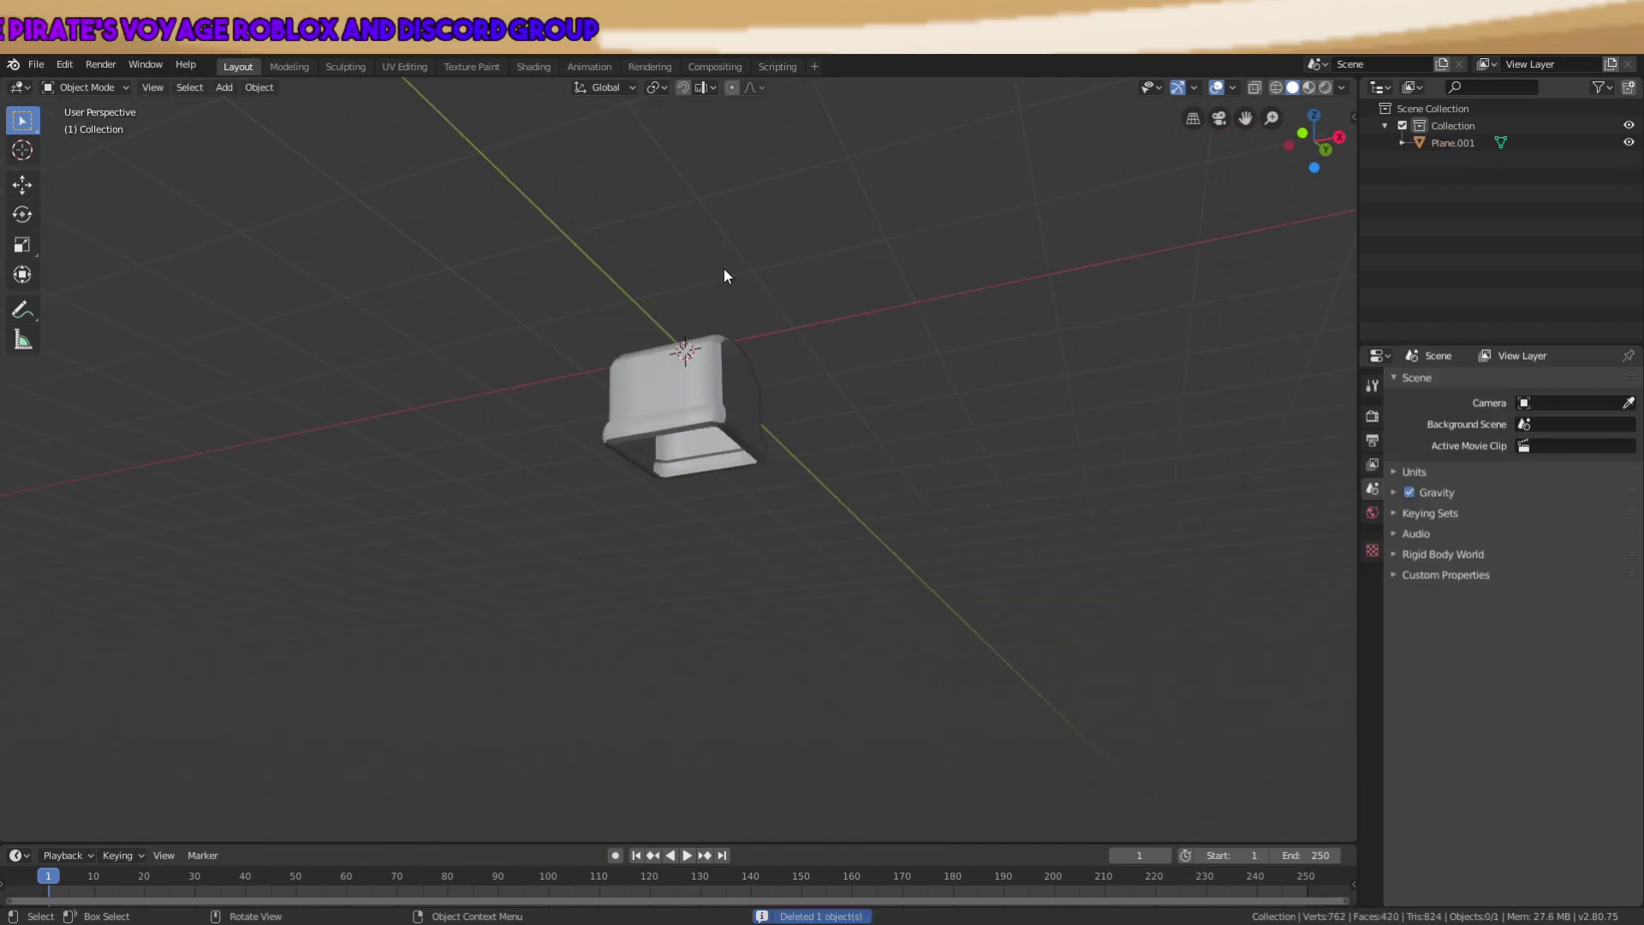
Select the remaining cover mesh and export it to a file.
left_click(761, 420)
middle_click_drag(885, 469, 908, 503)
left_click(36, 64)
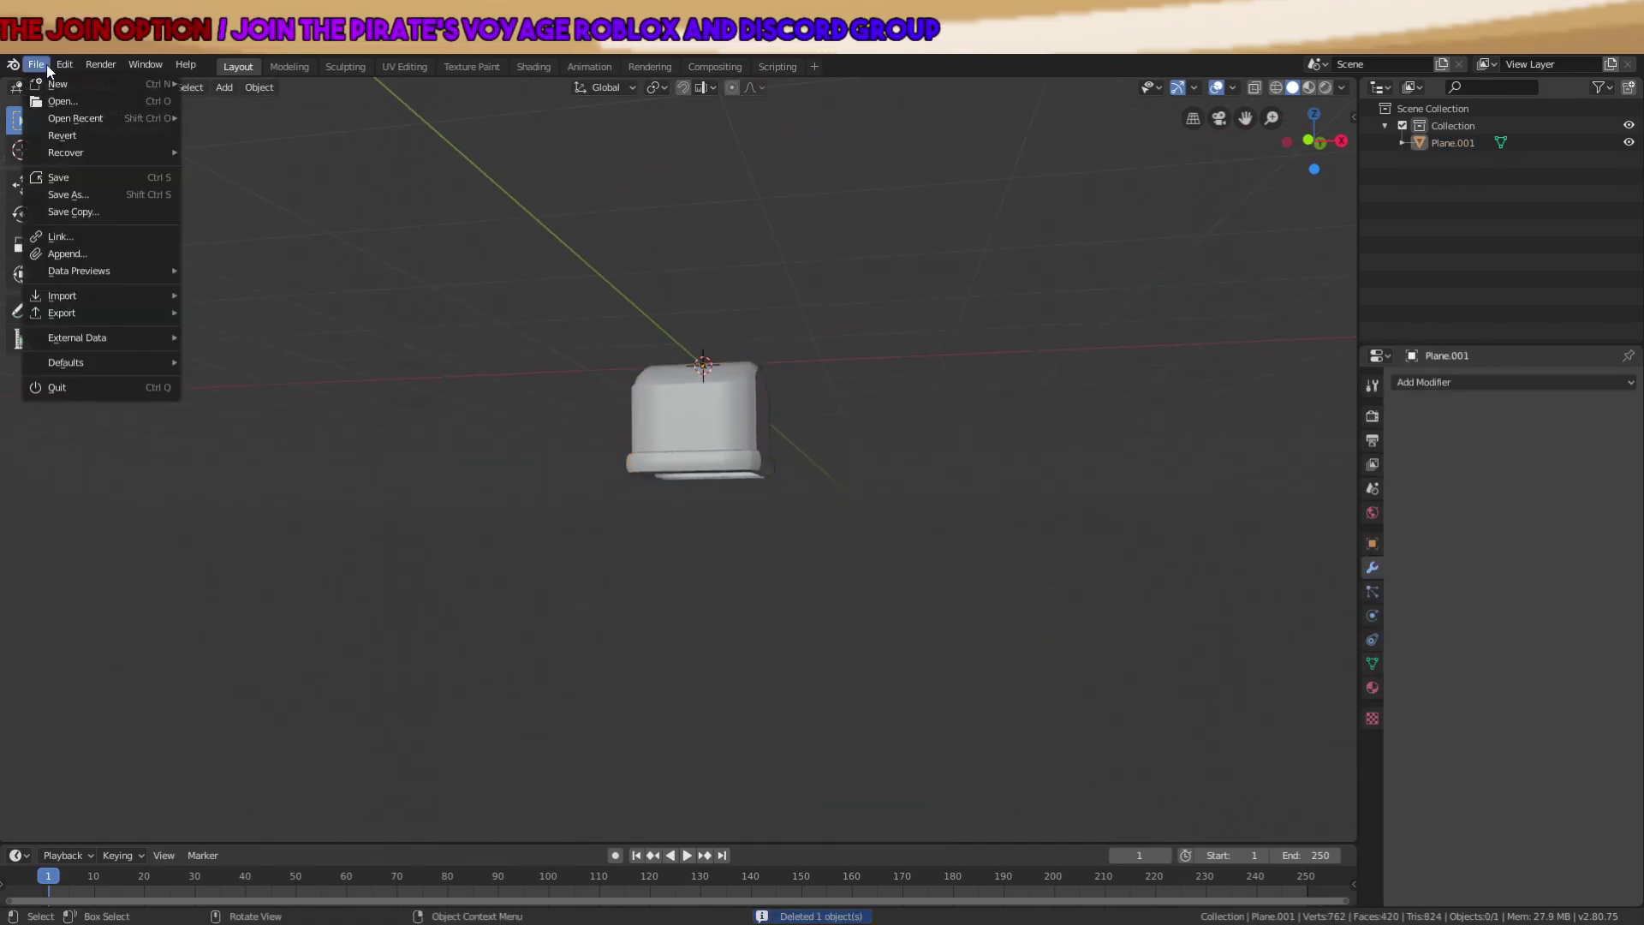
mouse_move(144, 312)
left_click(254, 397)
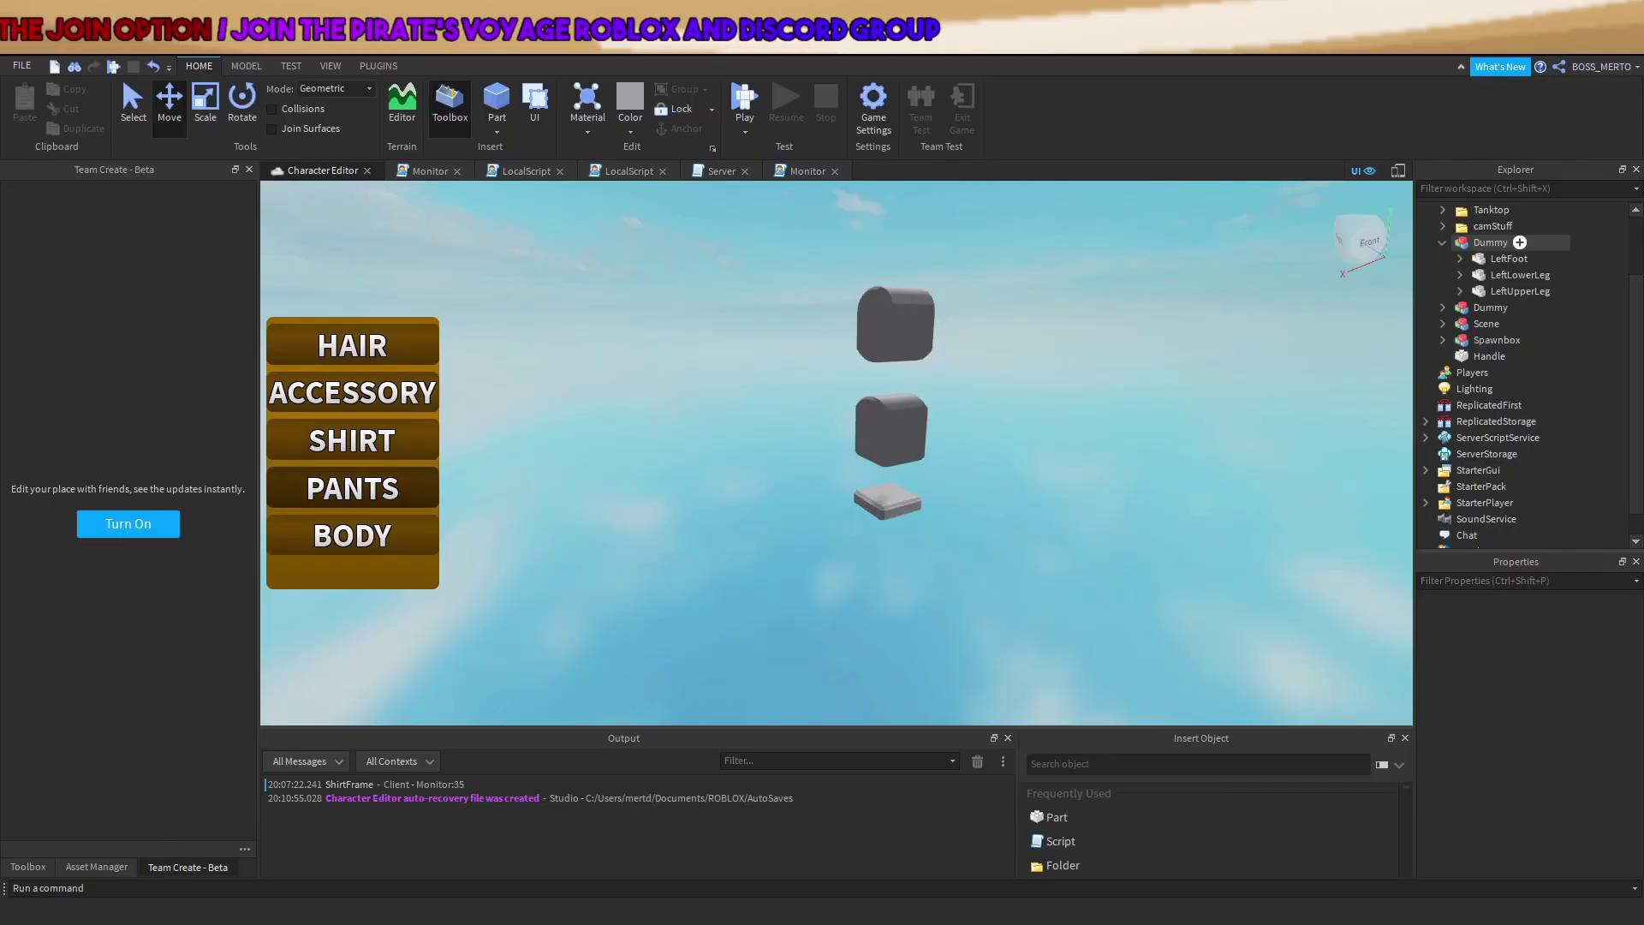
In Roblox Studio, remove the Dummy holding the left leg parts from the workspace and check the Long Sleeve folder's parts.
left_click(891, 403)
left_click(917, 499)
right_click_drag(913, 505, 916, 508)
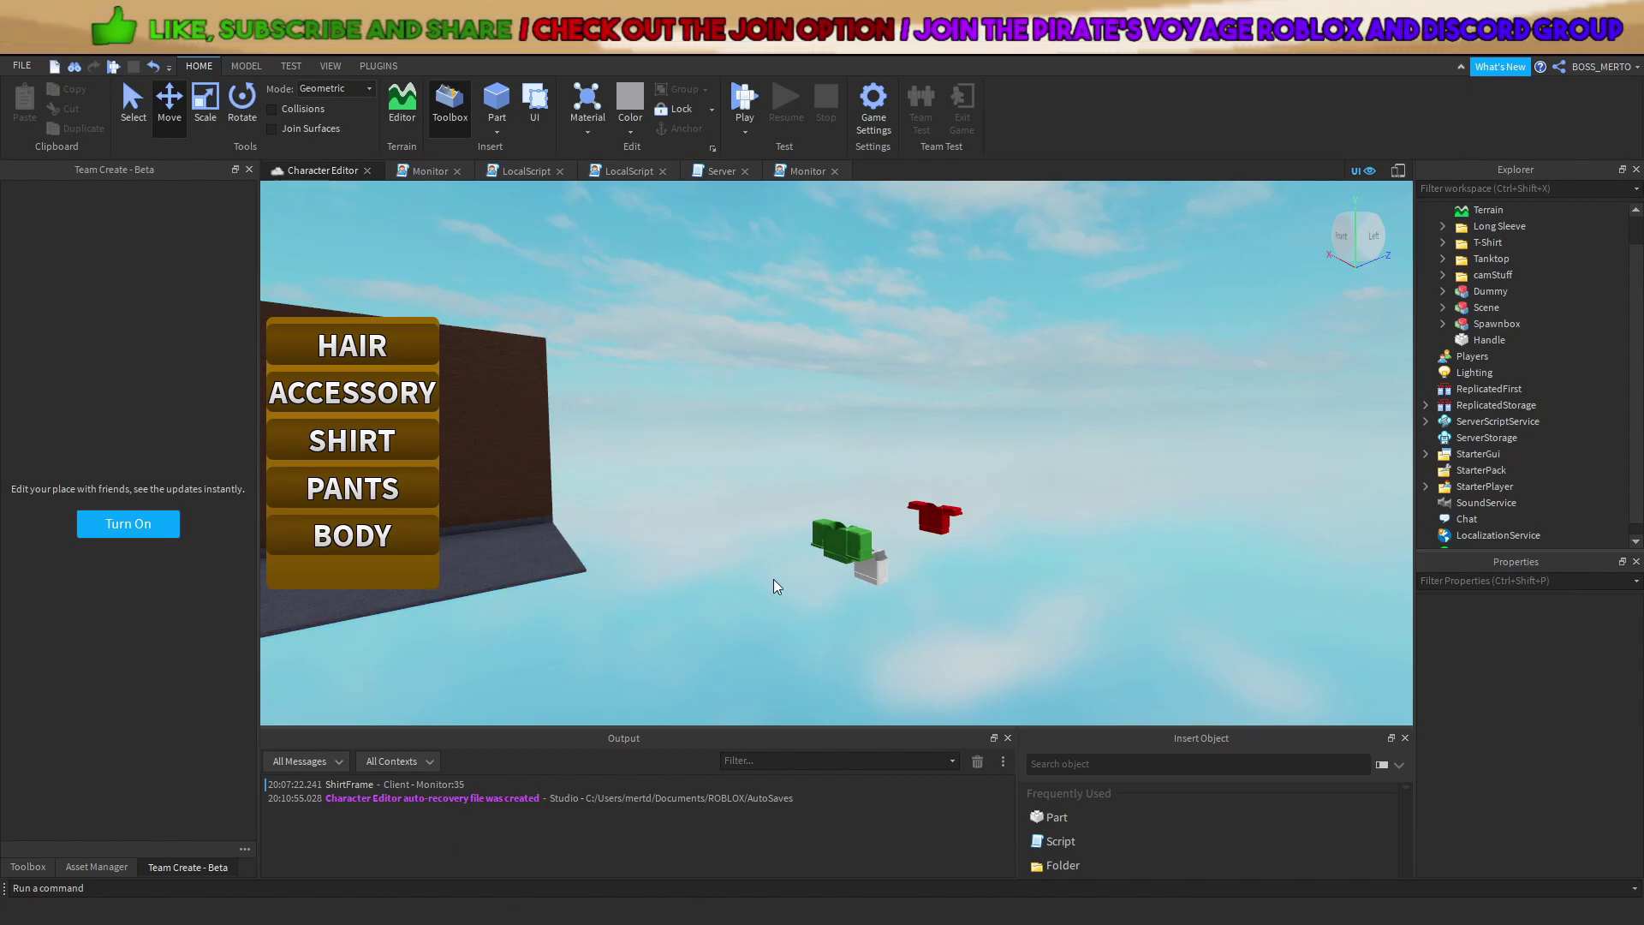
scroll(1478, 262, "up", 1)
left_click(1443, 259)
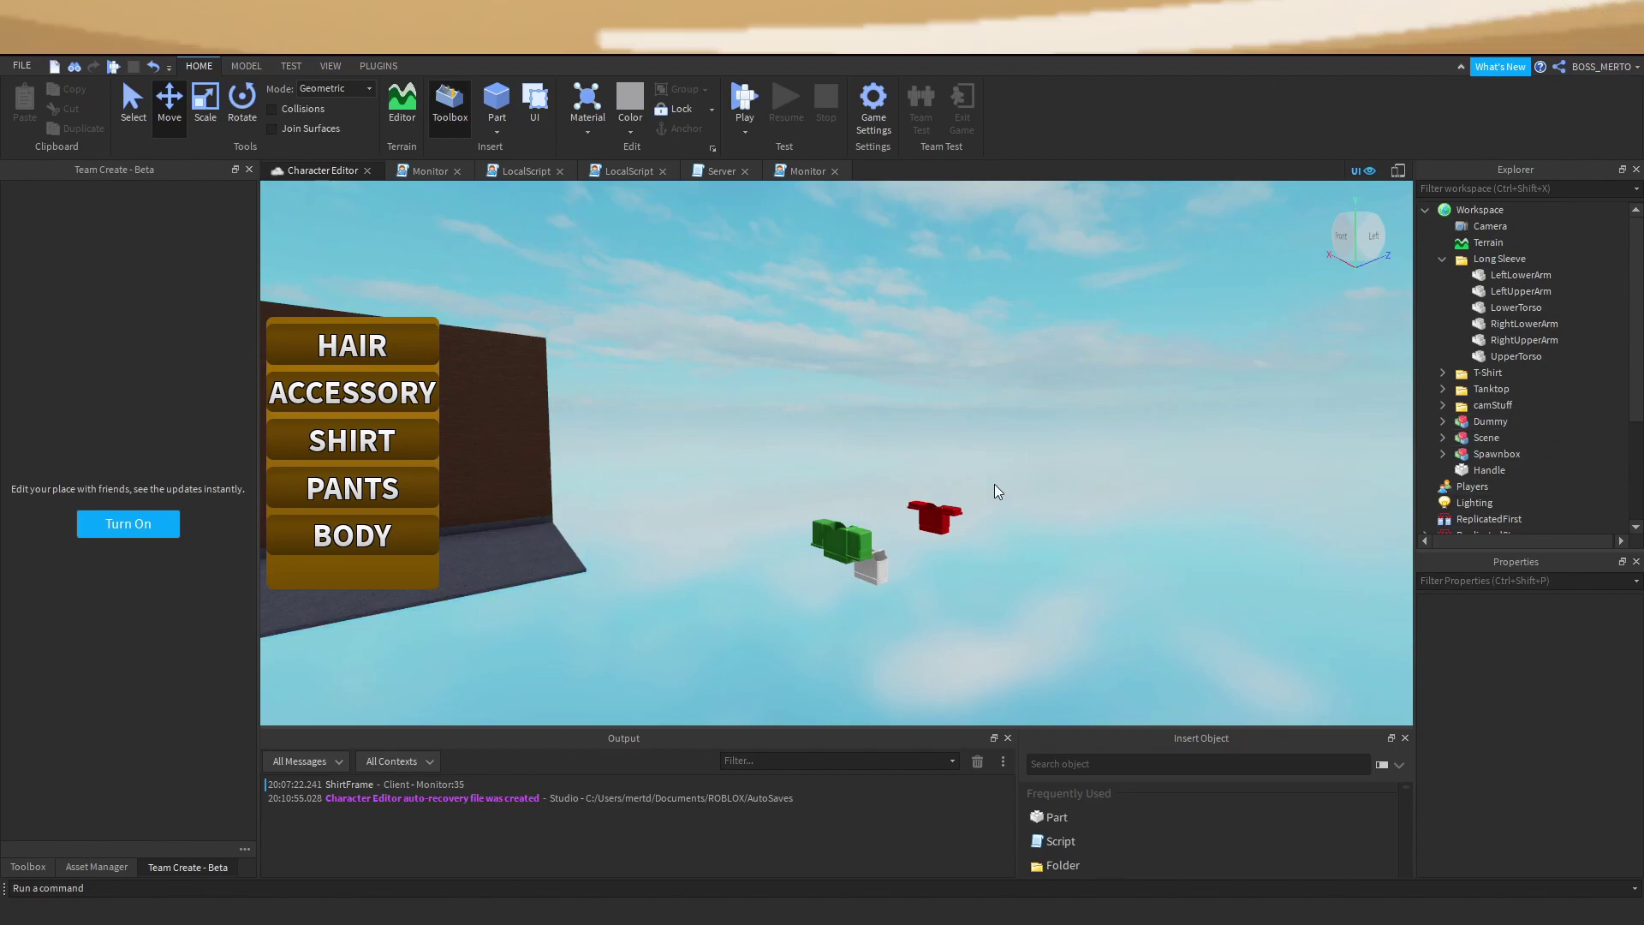
left_click(1442, 258)
Add a new folder to the Workspace and name it Shorts.
left_click(1478, 210)
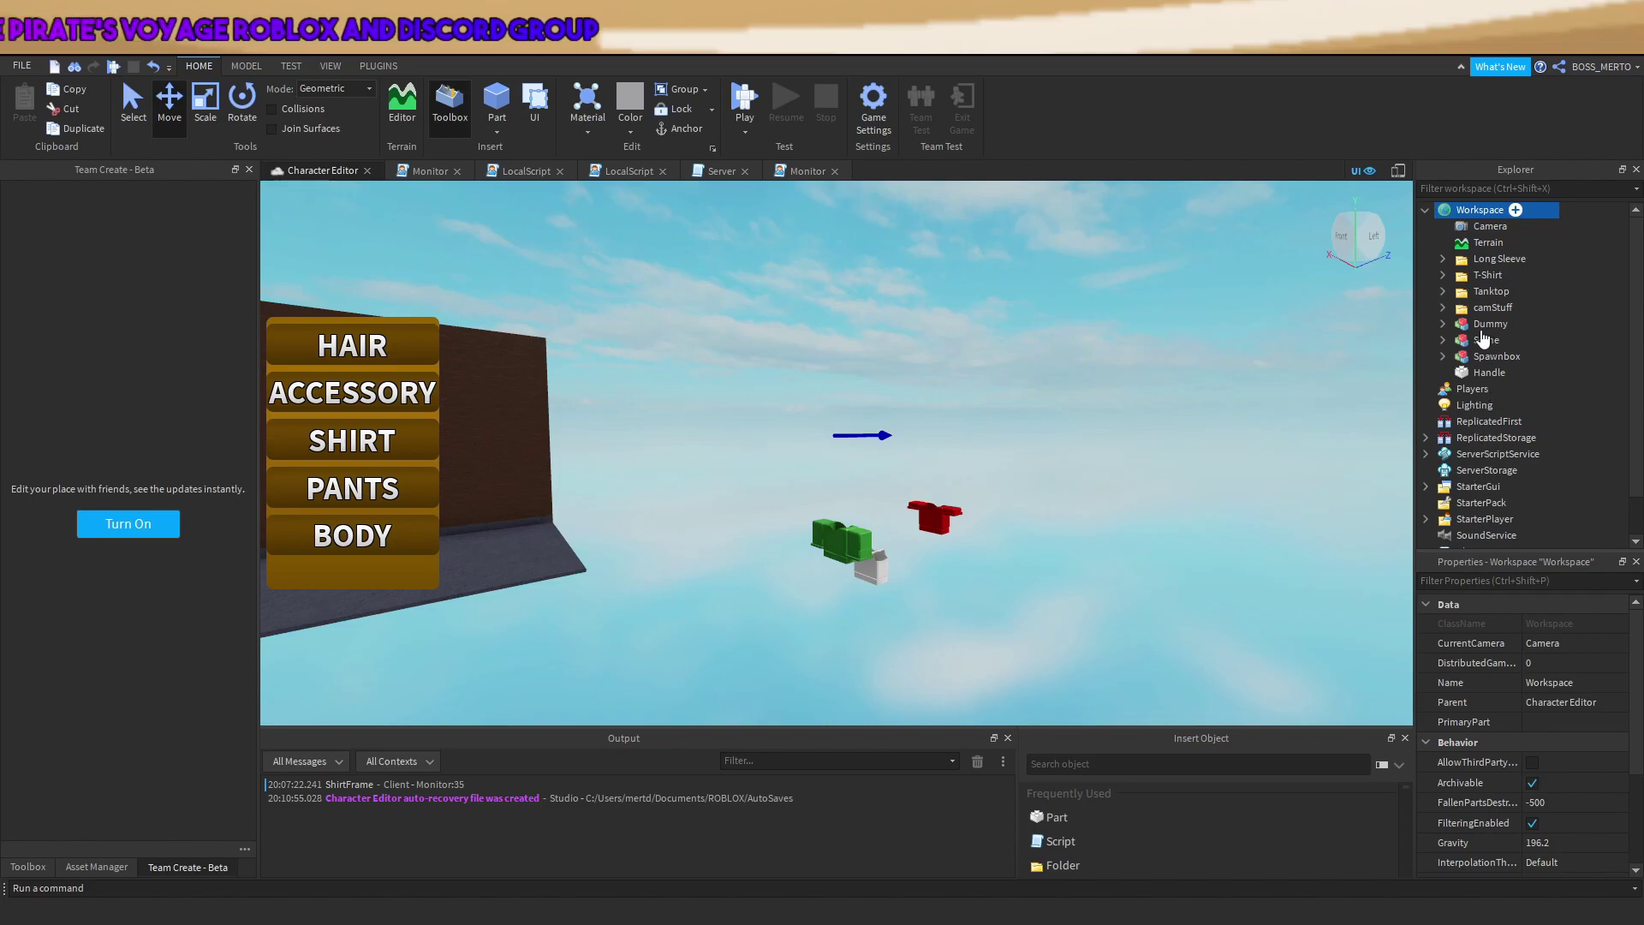
left_click(1516, 209)
left_click(1481, 258)
key("F2")
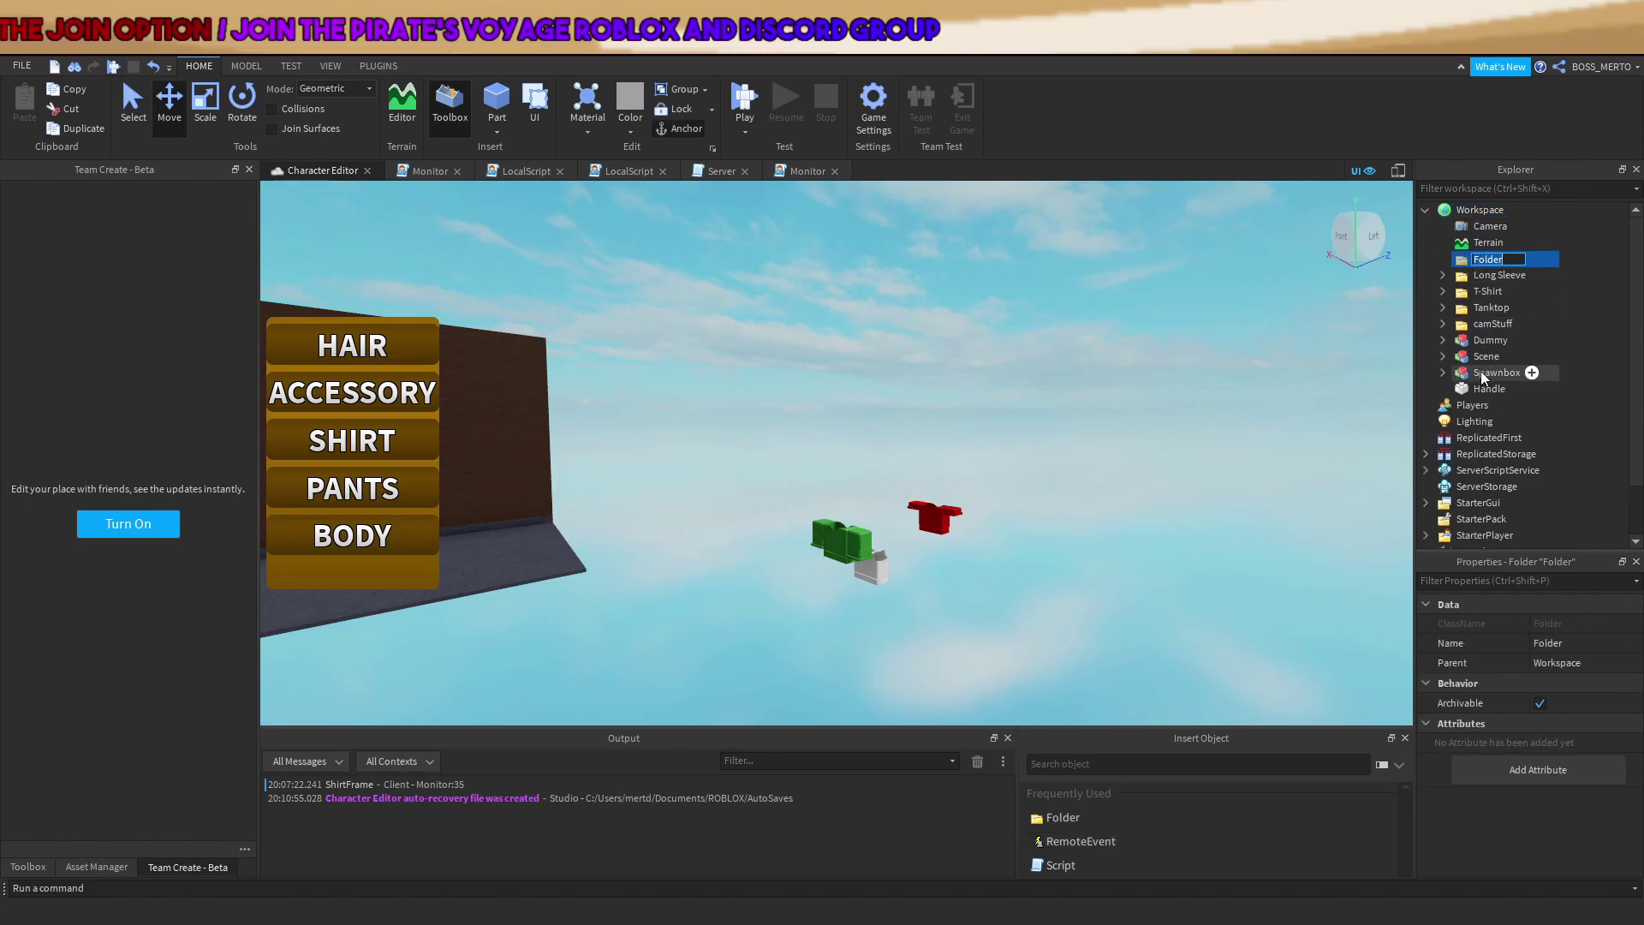
type("Sgoe")
key("BackSpace")
key("BackSpace")
key("BackSpace")
type("horts")
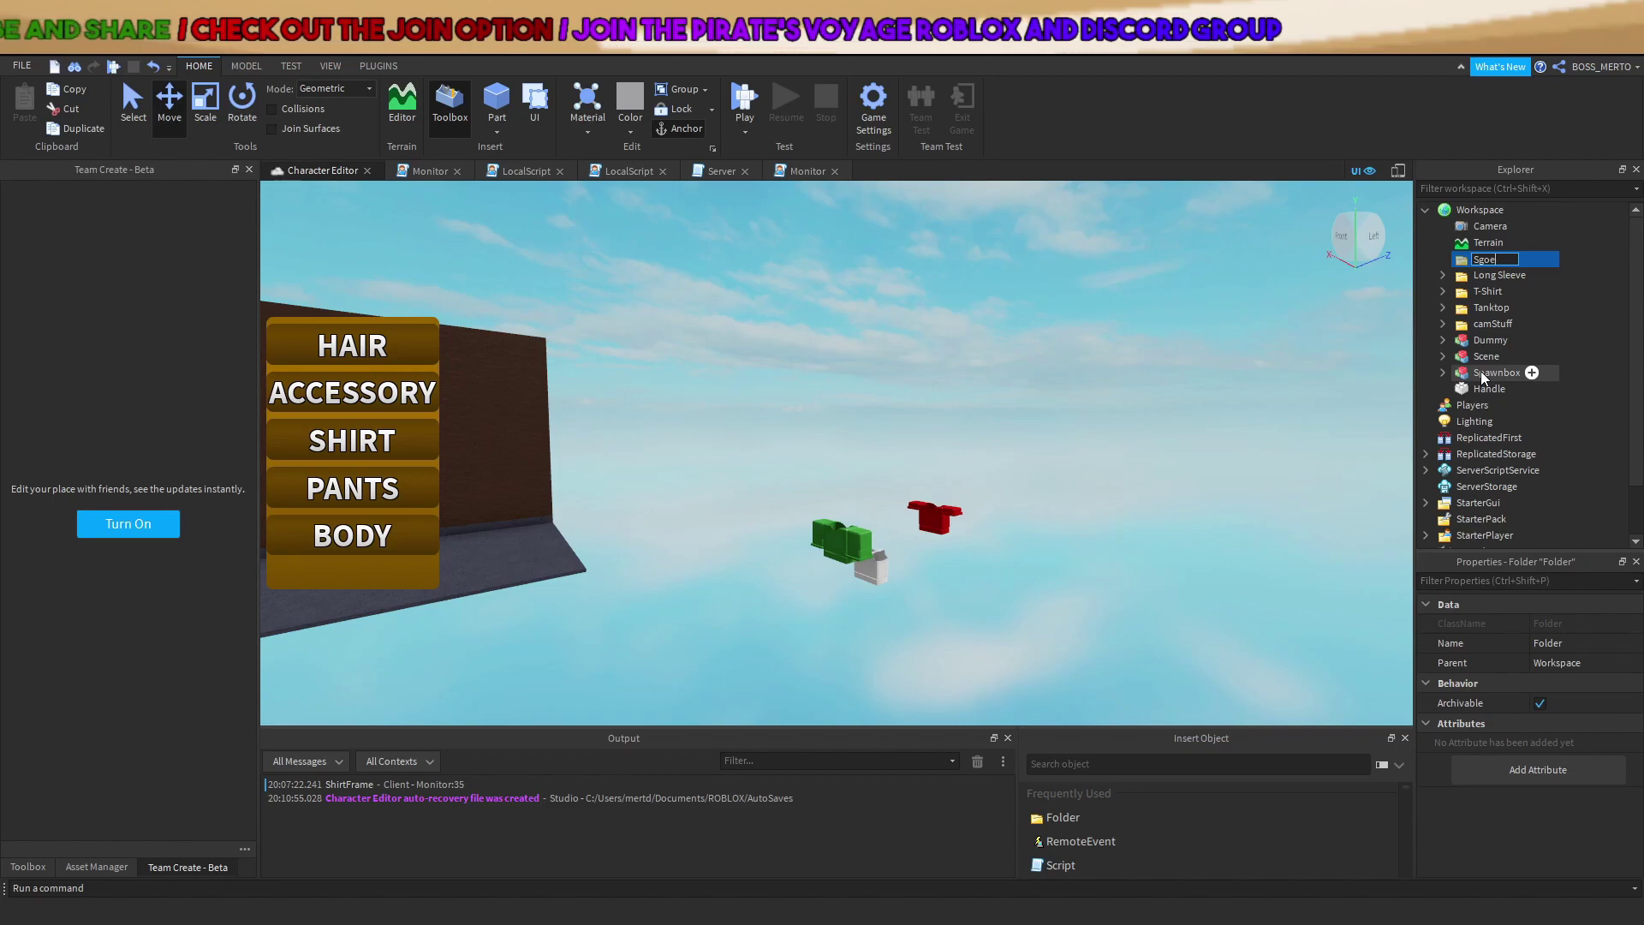
key("Return")
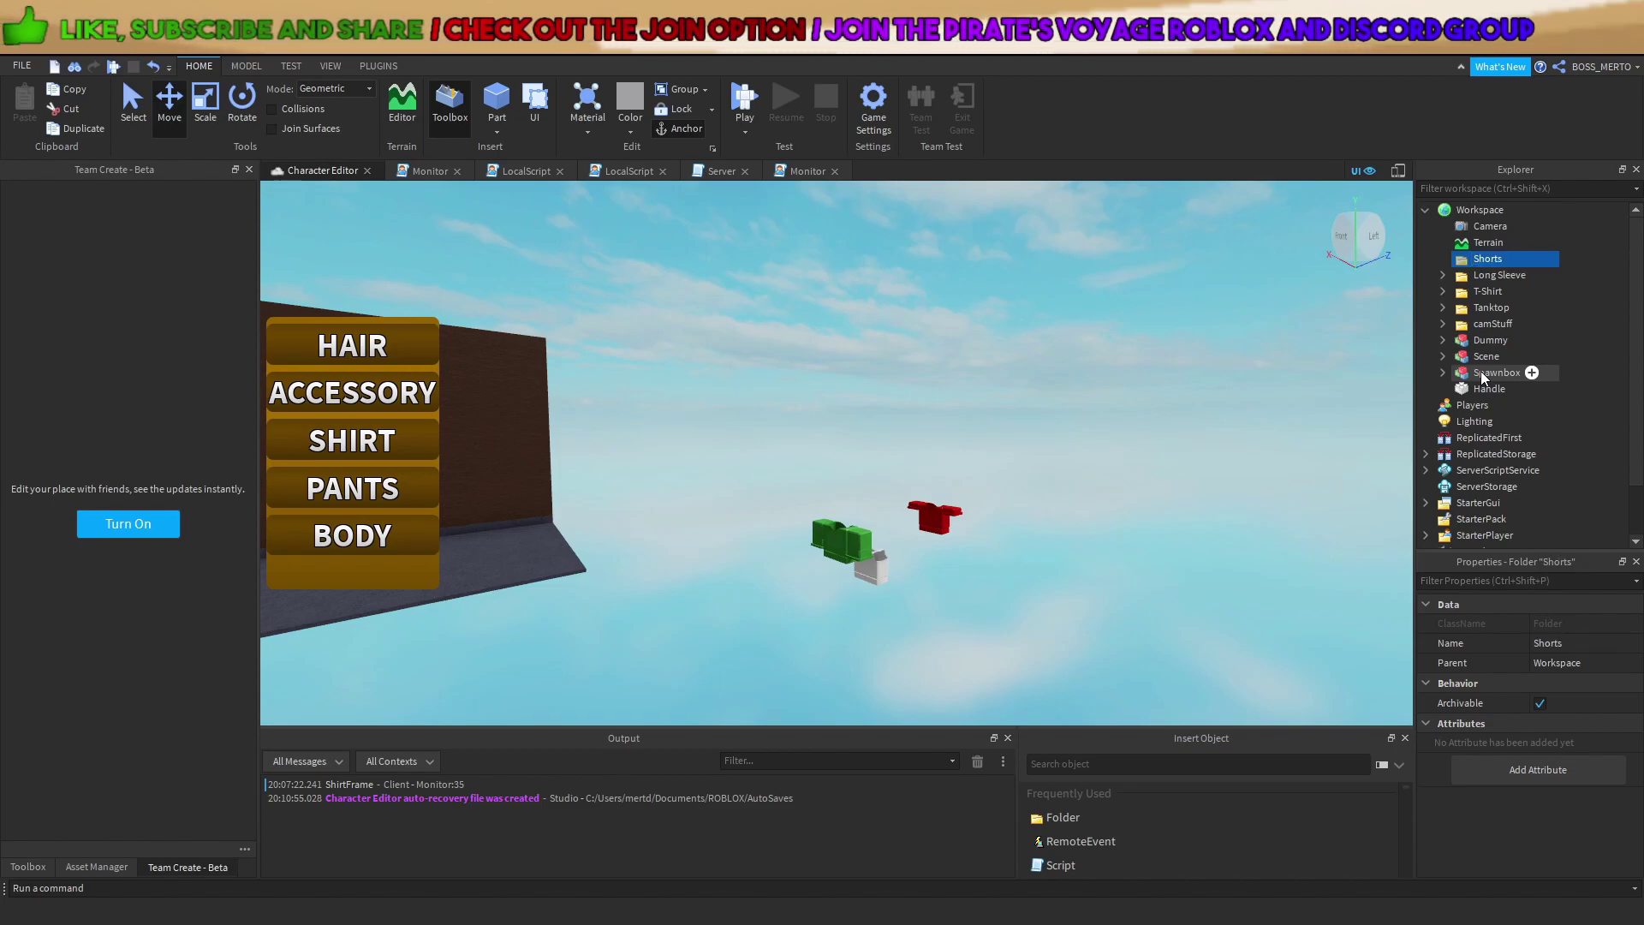
Copy Long Sleeve's LeftUpperArm into the Shorts folder as LeftUpperLeg, using the imported mesh and Cool yellow.
left_click(1444, 275)
left_click(1480, 308)
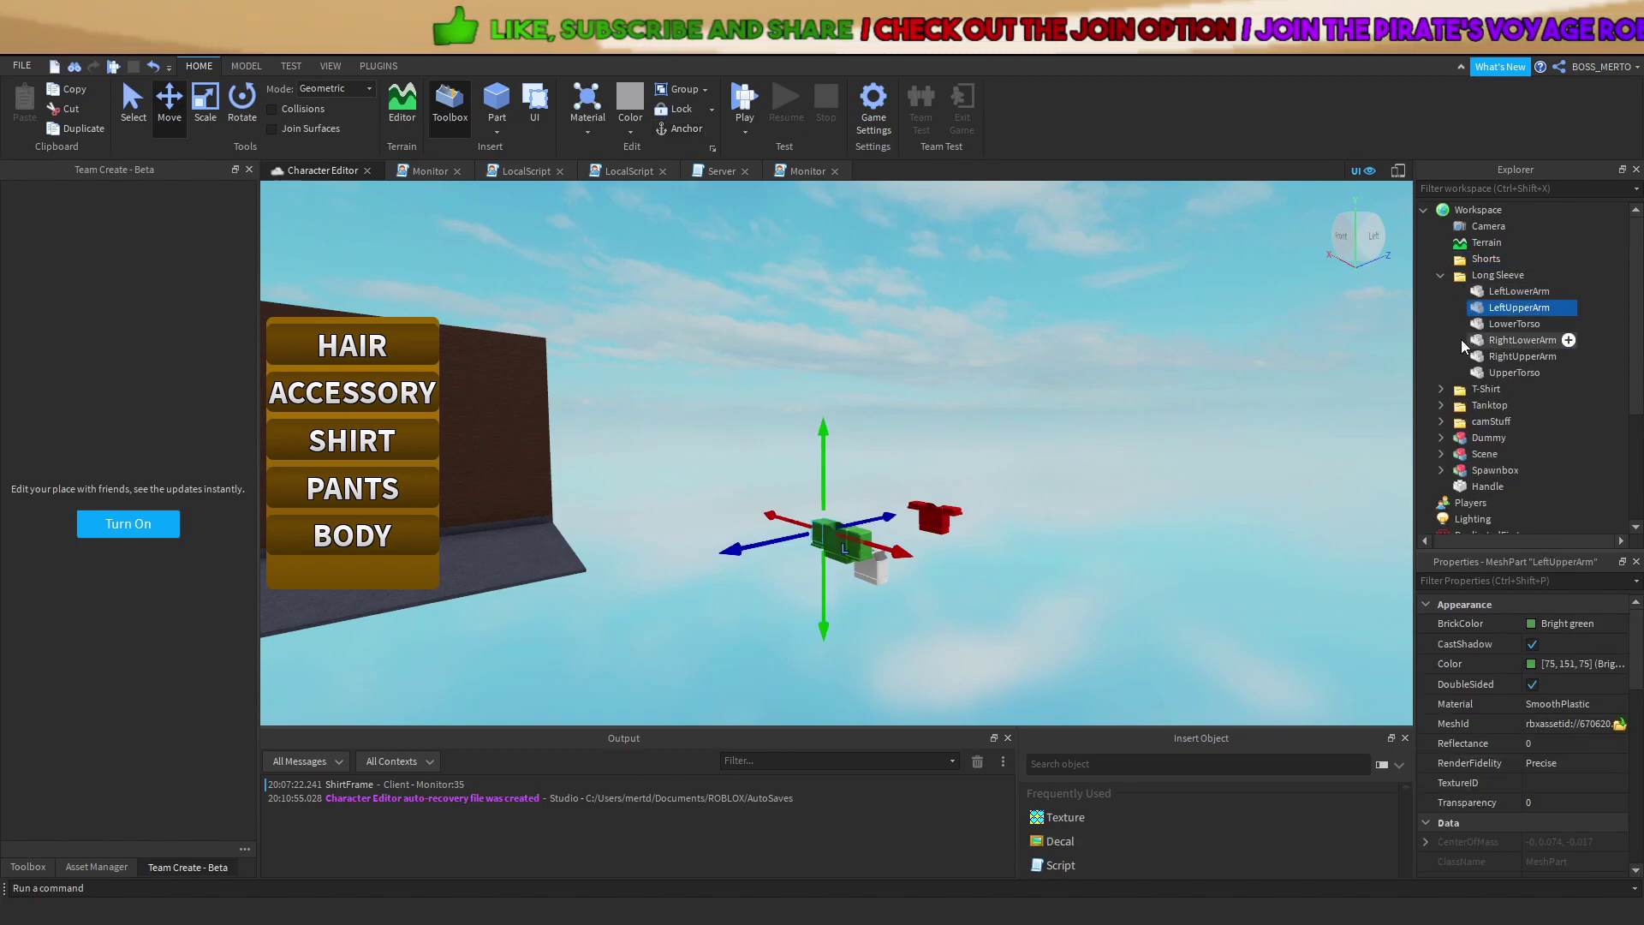
left_click(1479, 260)
key("ctrl+shift+v")
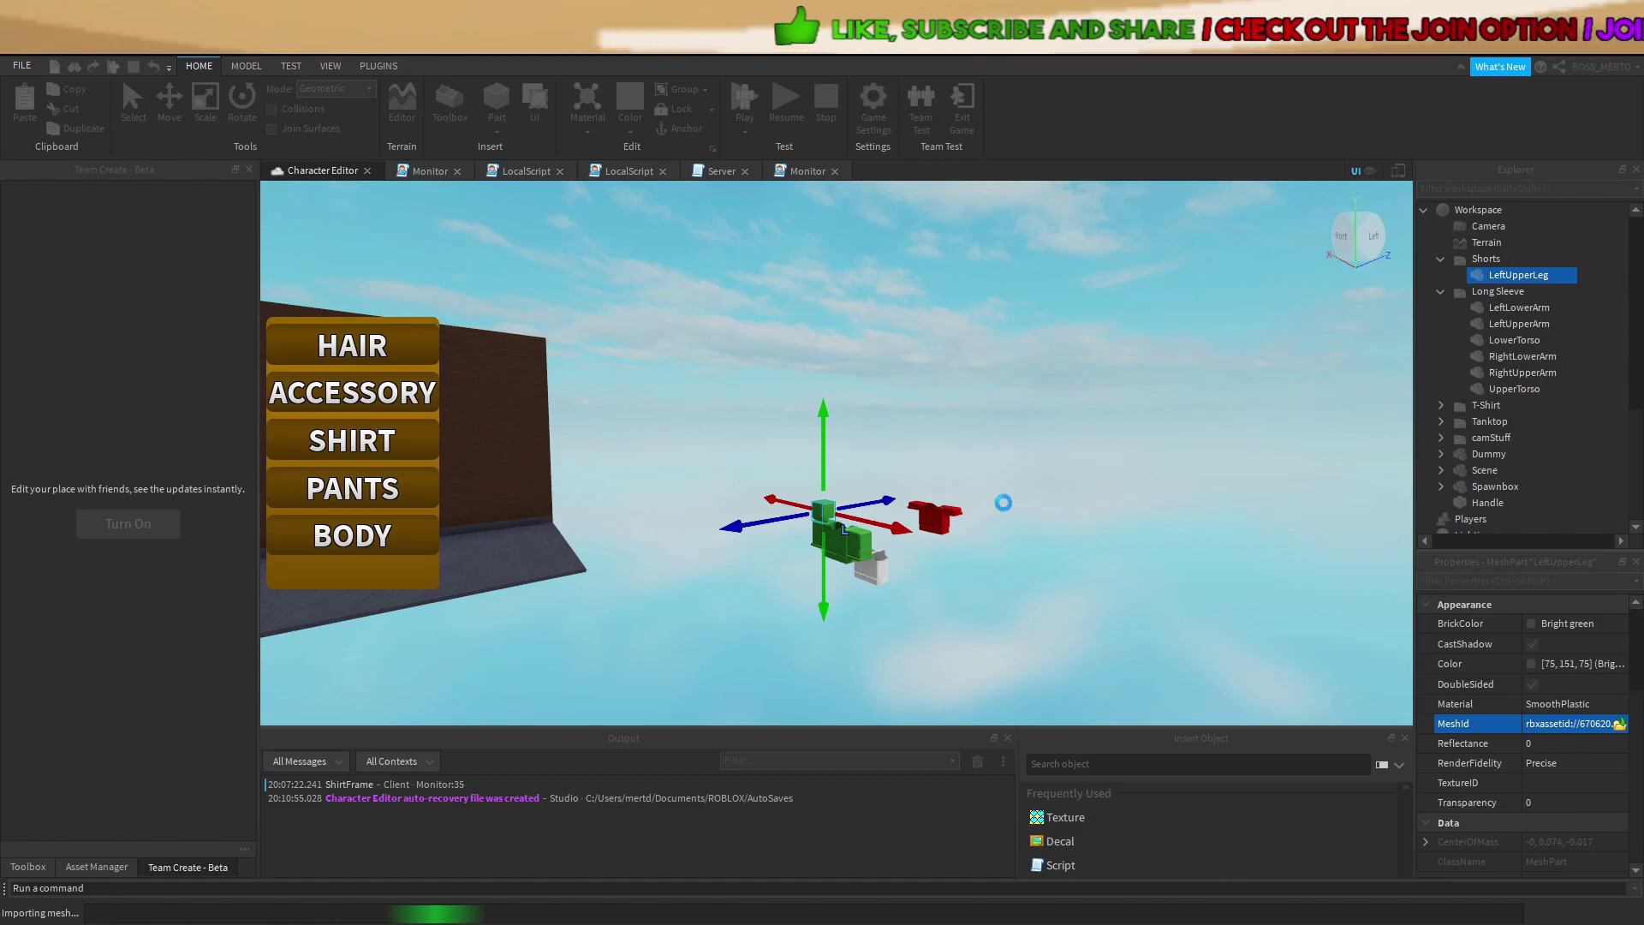
scroll(1003, 502, "down", 5)
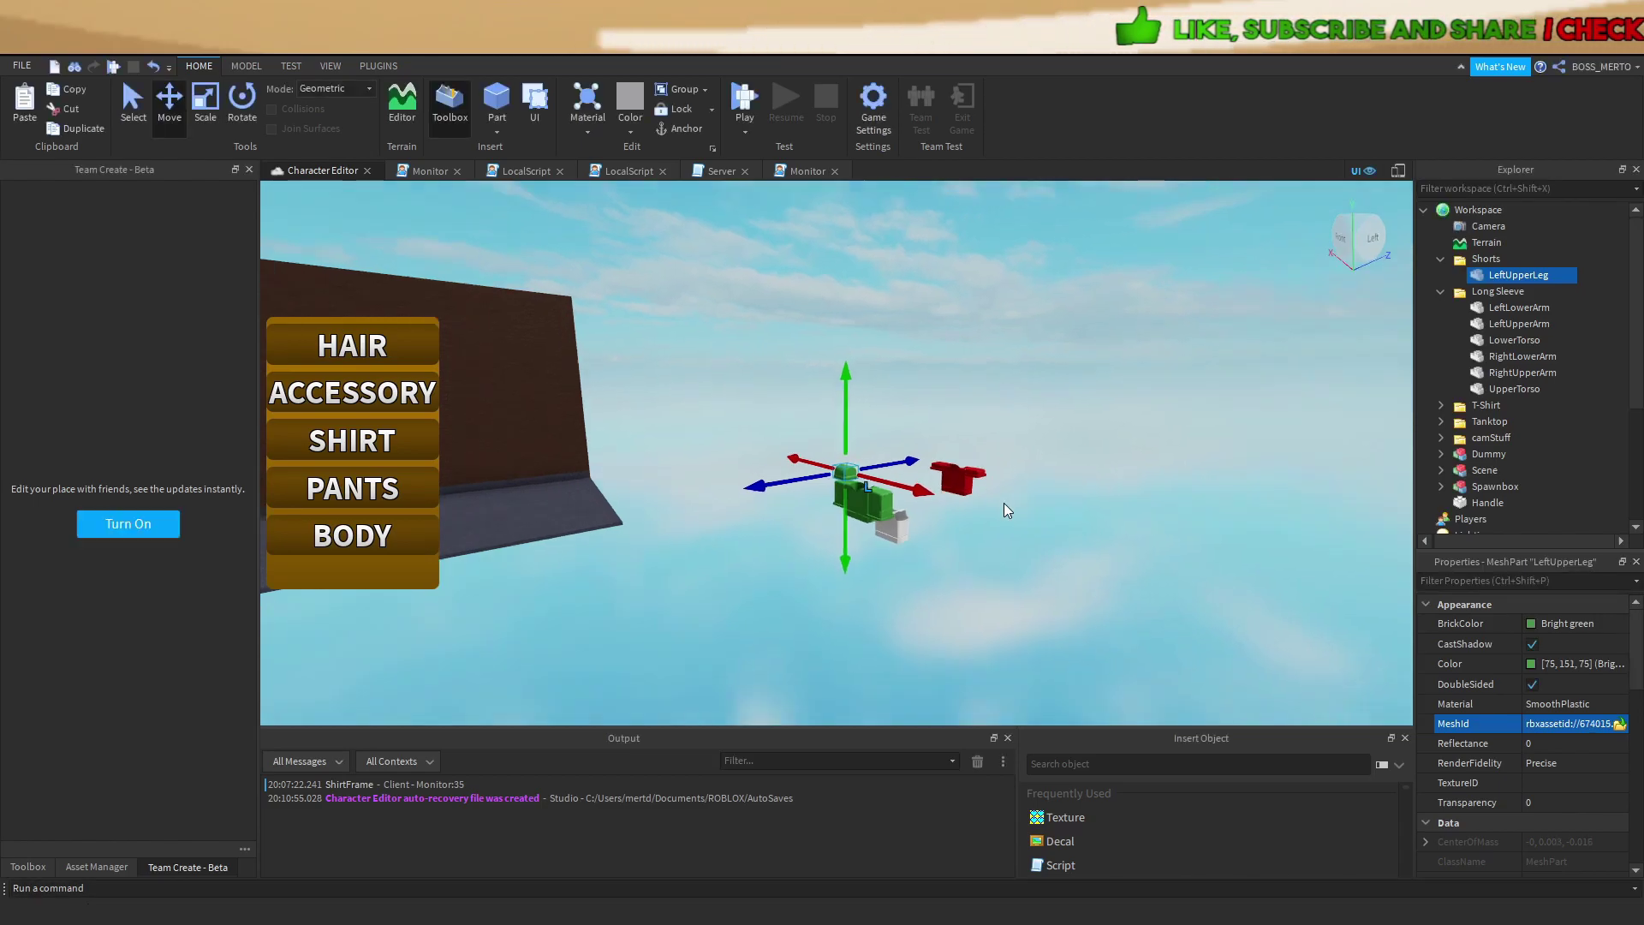
key("f")
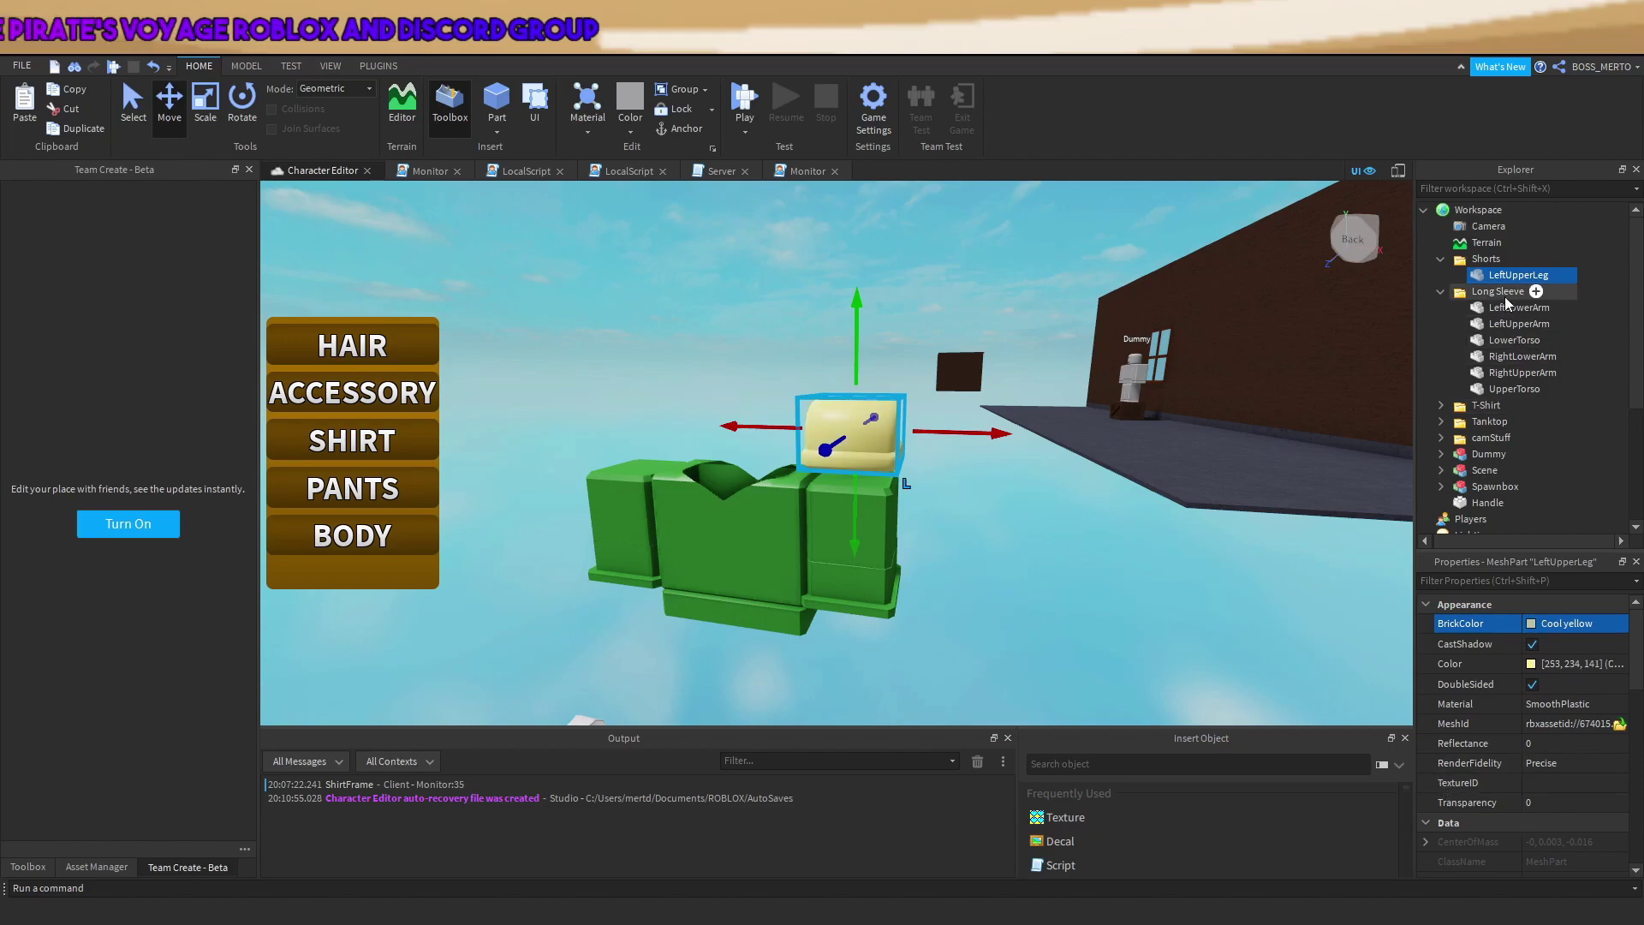
Duplicate the LeftUpperLeg in Shorts, place the copy beside the original and rename it RightUpperLeg.
key("ctrl+d")
left_click_drag(967, 432, 1098, 455)
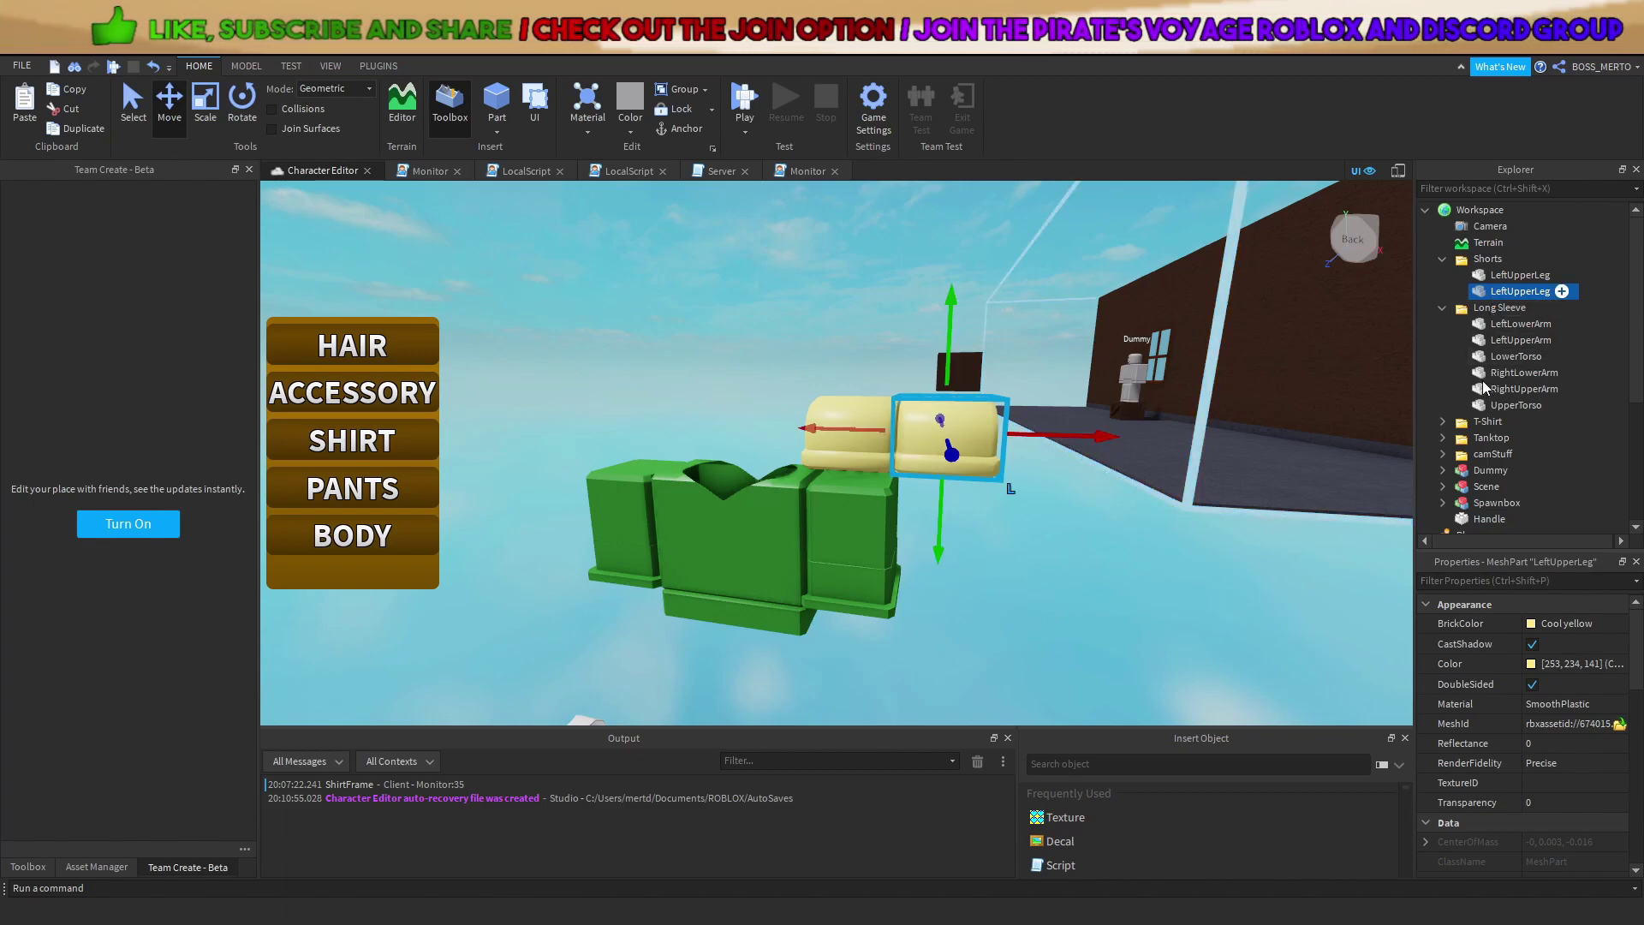
double_click(1509, 291)
type("RightUpperLeg")
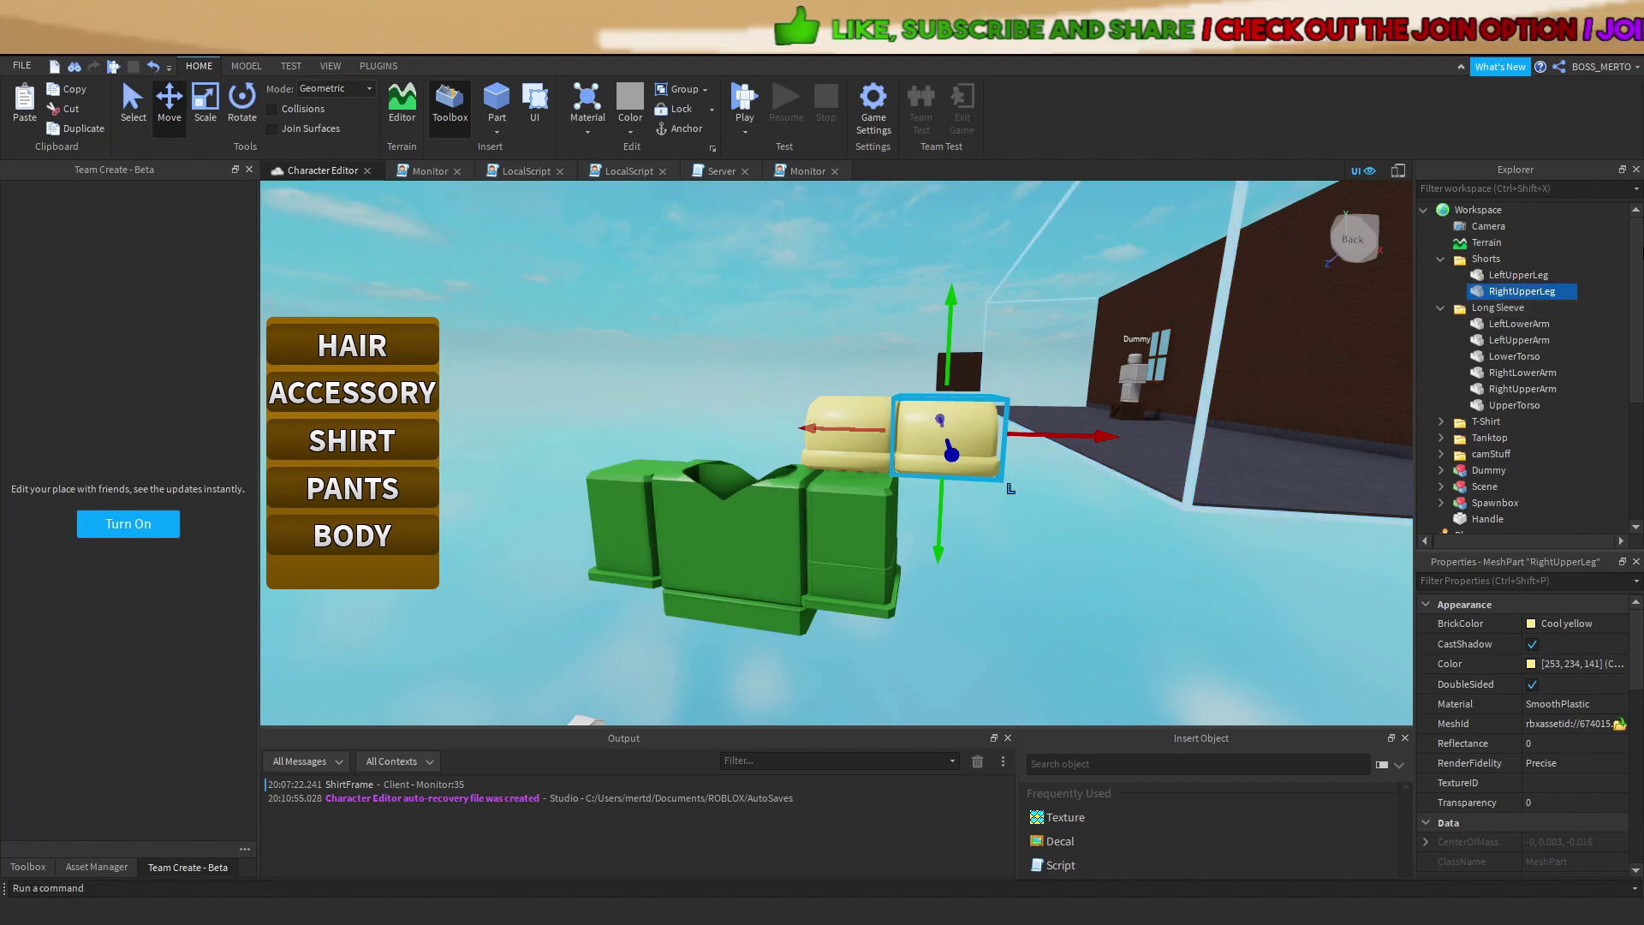
Duplicate the Shorts folder, move the copy away from the original and rename it Jeans.
left_click(1486, 259)
middle_click_drag(1389, 314, 813, 447)
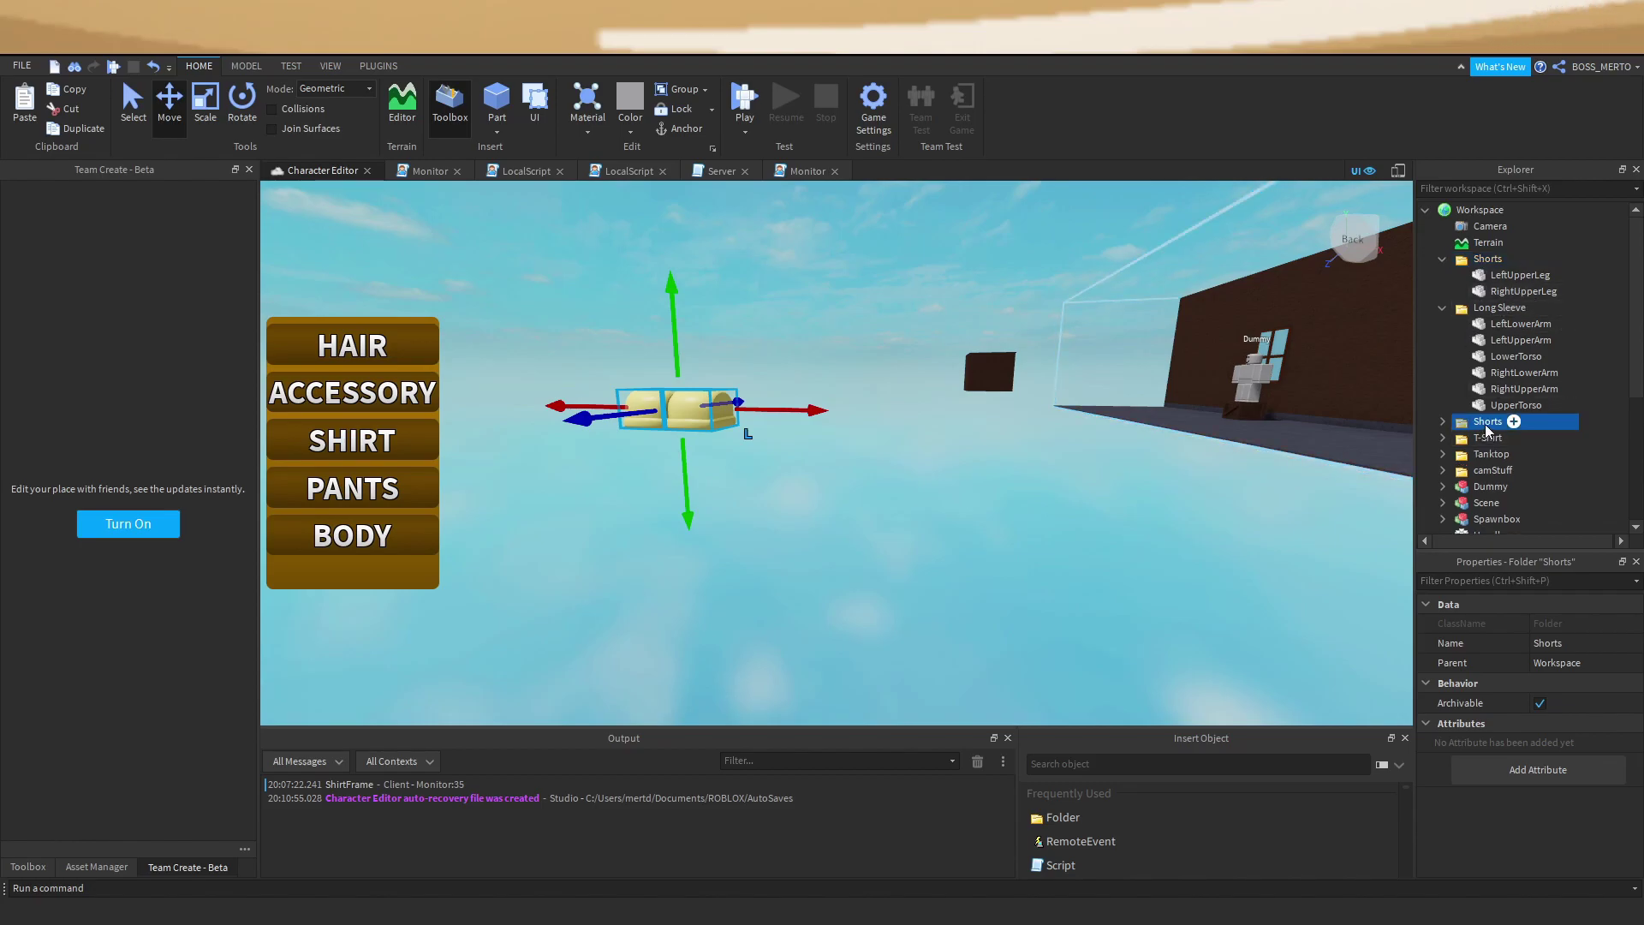
key("F2")
type("P")
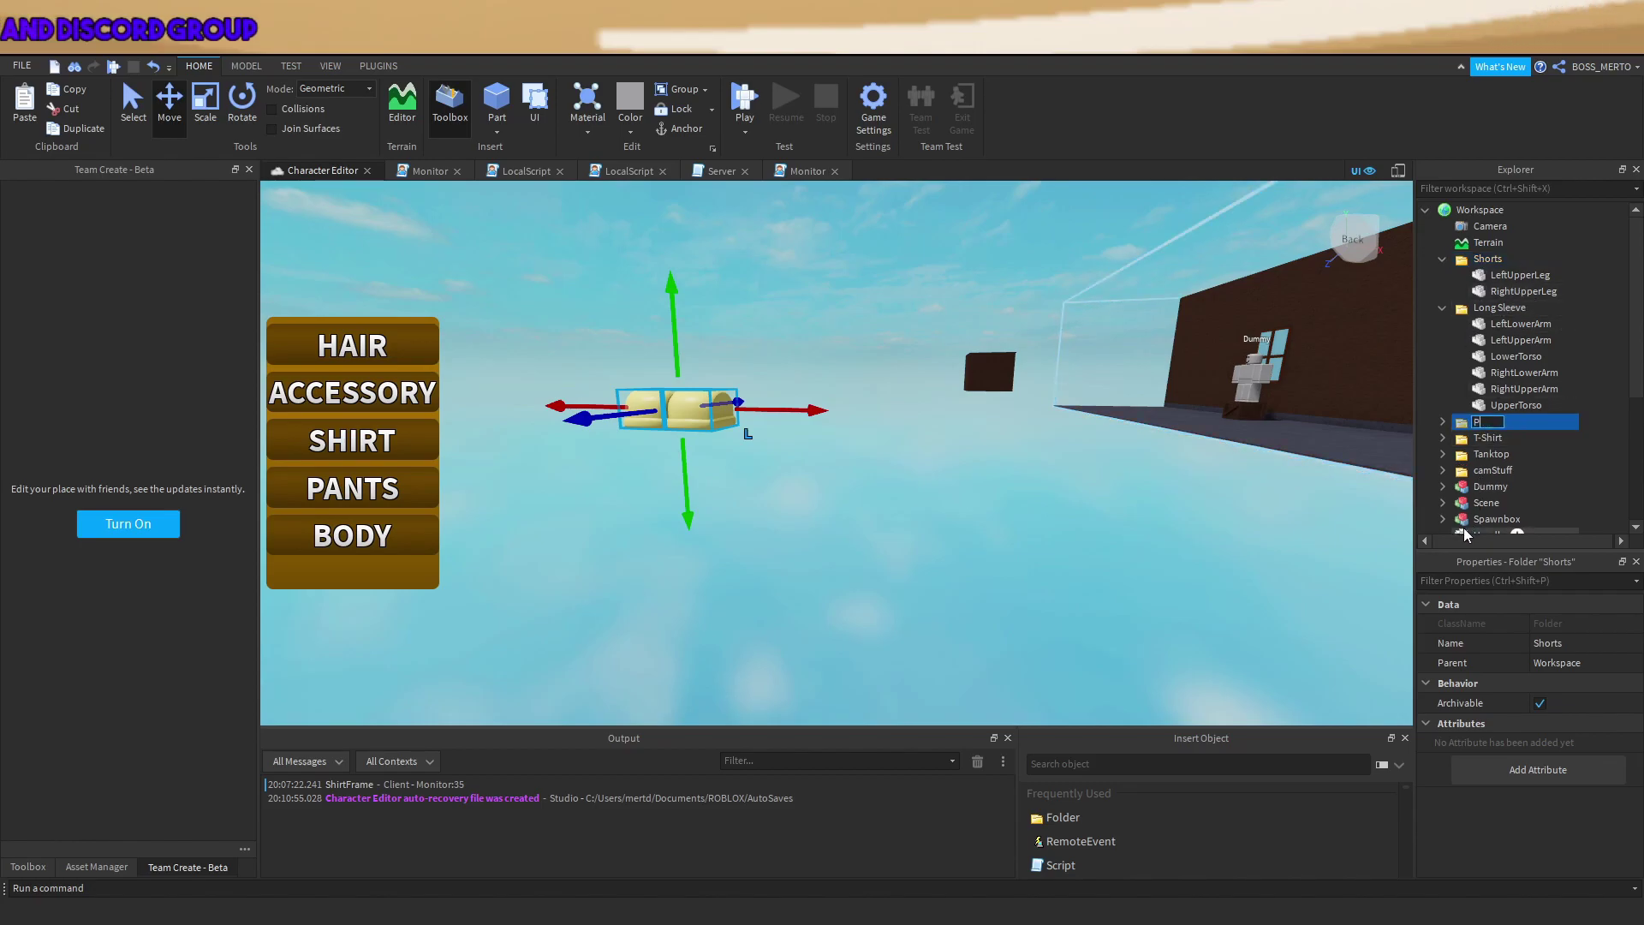
type("eans")
key("Return")
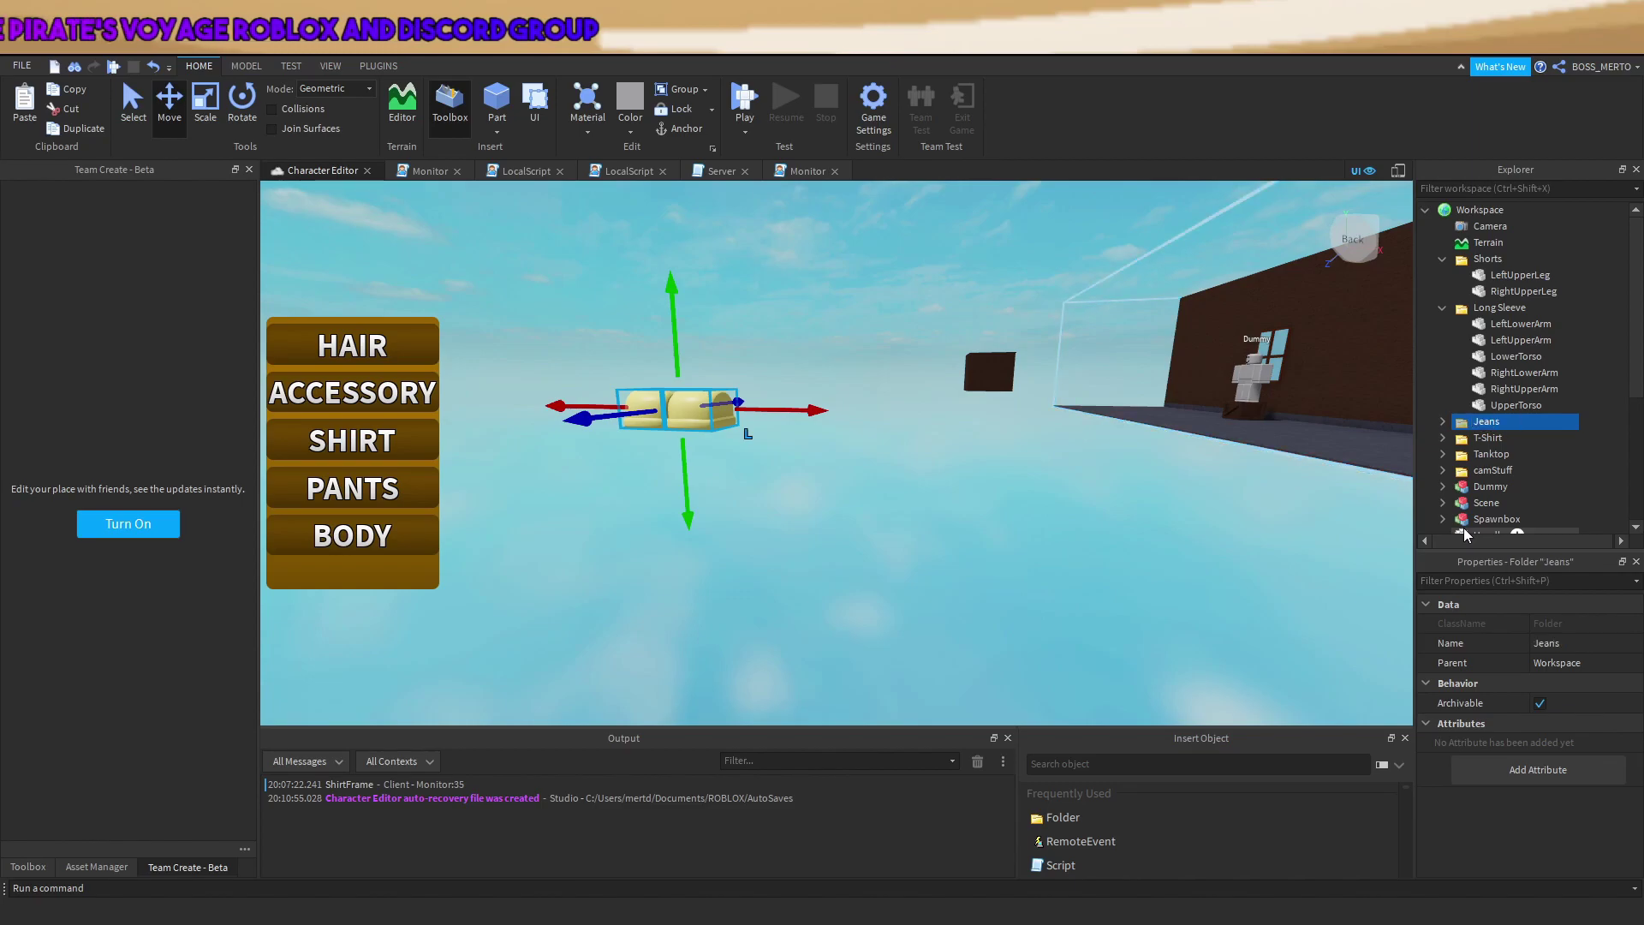
Import a new mesh file as the MeshId of the LeftUpperLeg in the Jeans folder.
left_click(1497, 440)
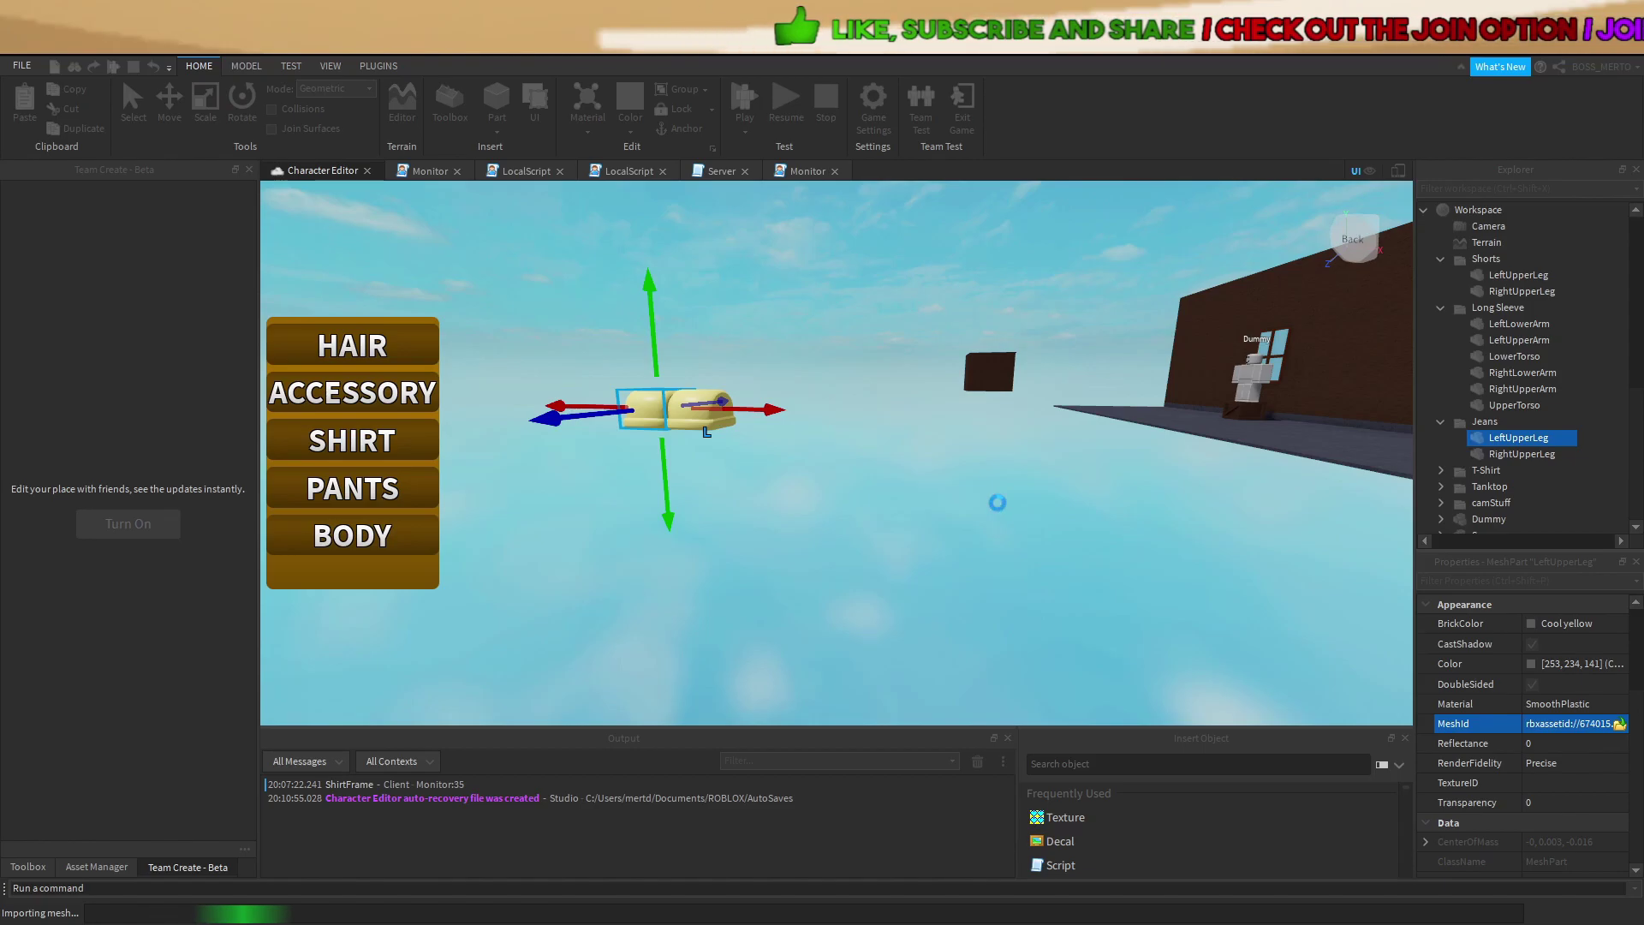
left_click(1539, 456)
scroll(990, 419, "up", 5)
right_click_drag(990, 418, 989, 418)
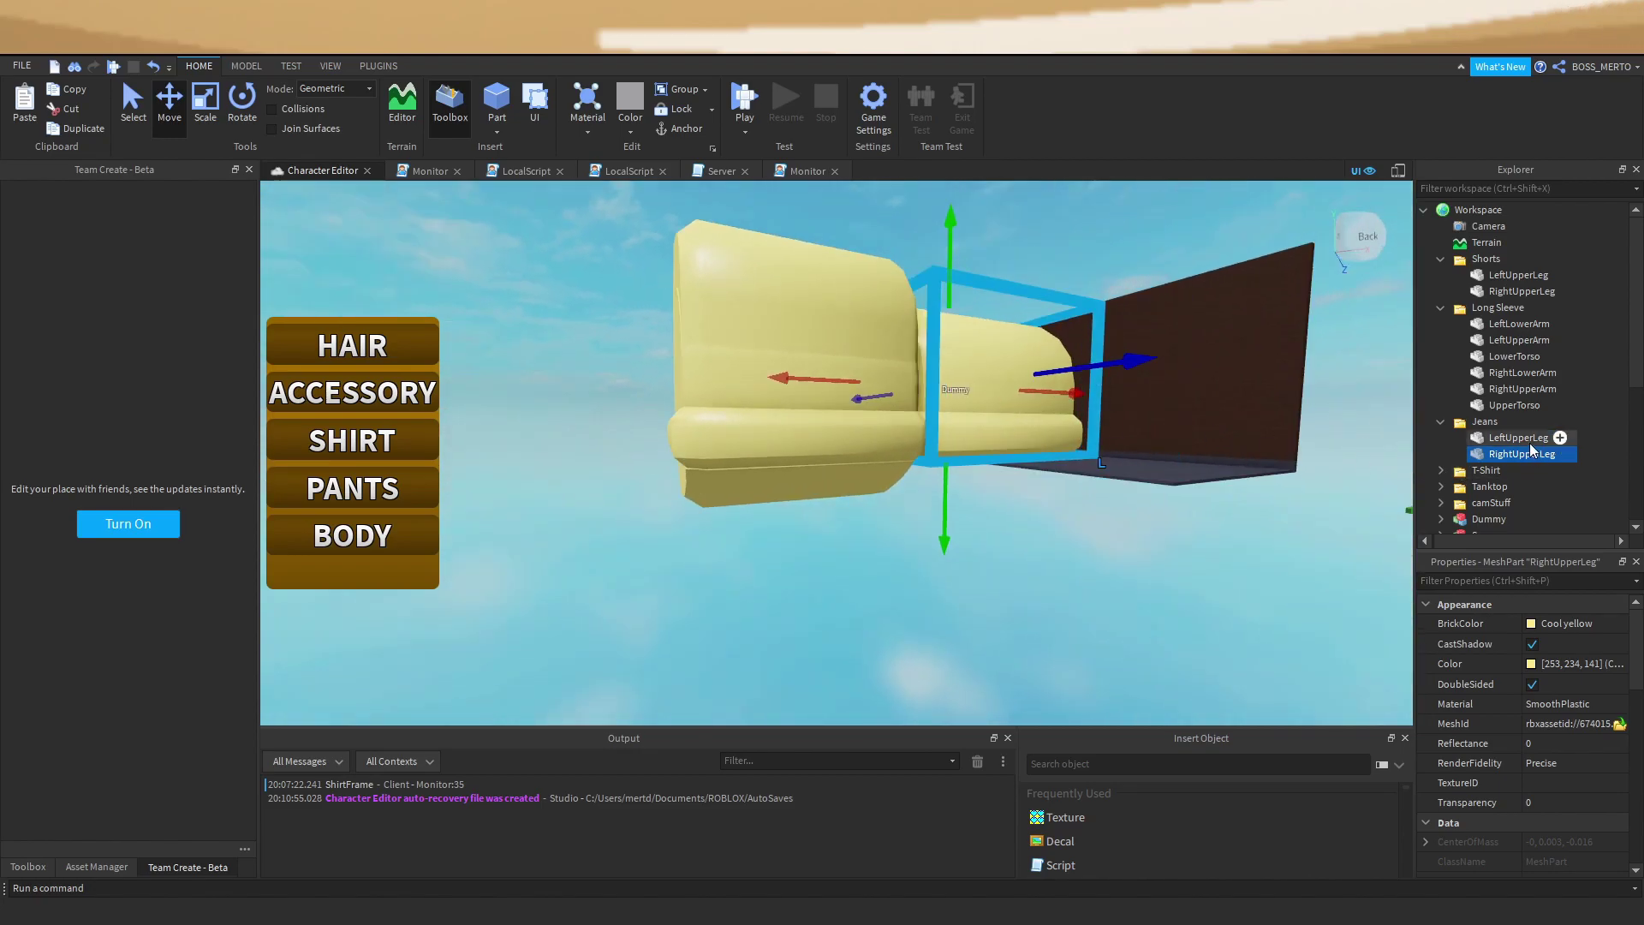
left_click(1520, 437)
scroll(437, 395, "up", 5)
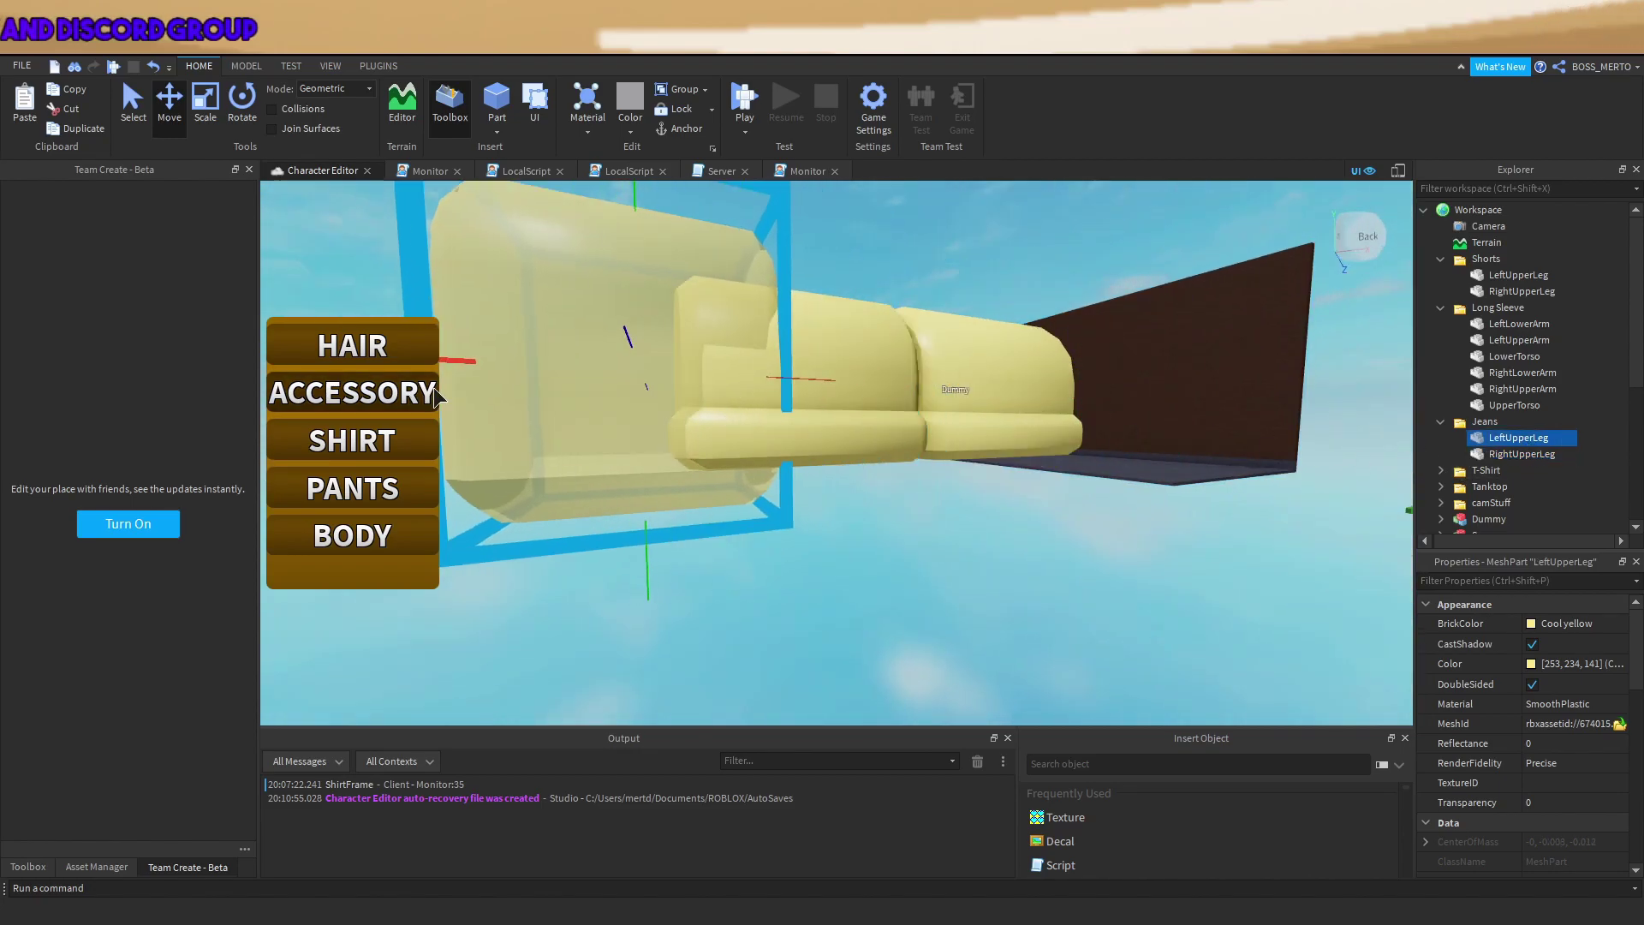
left_click_drag(1190, 378, 1180, 385)
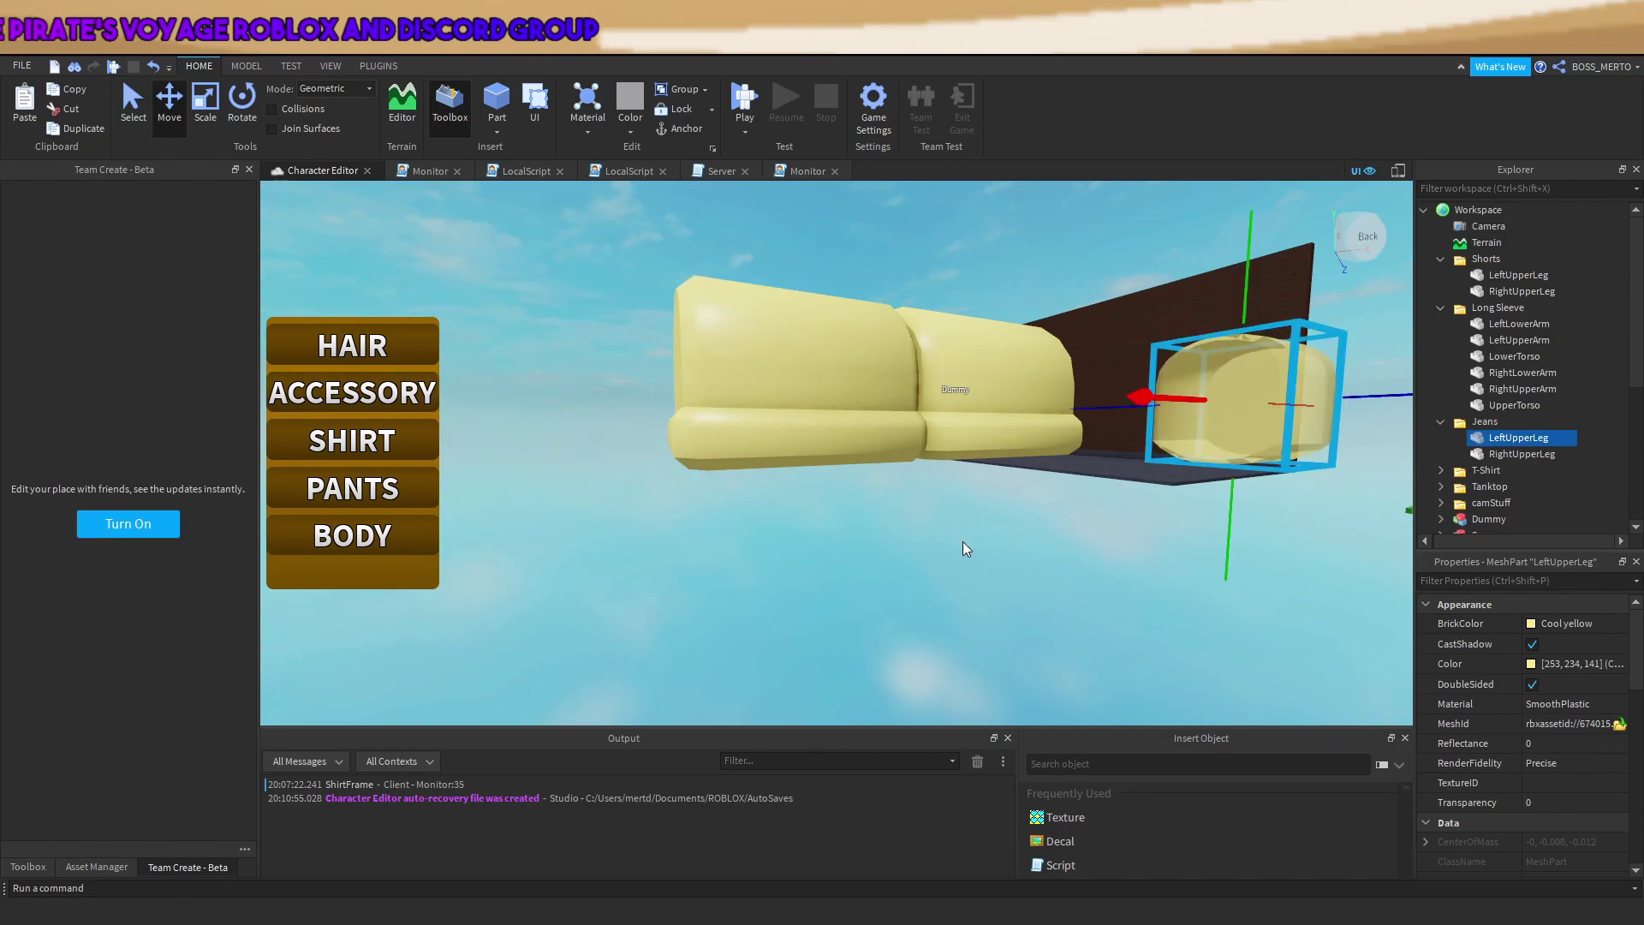
left_click(824, 517)
key("ctrl+z")
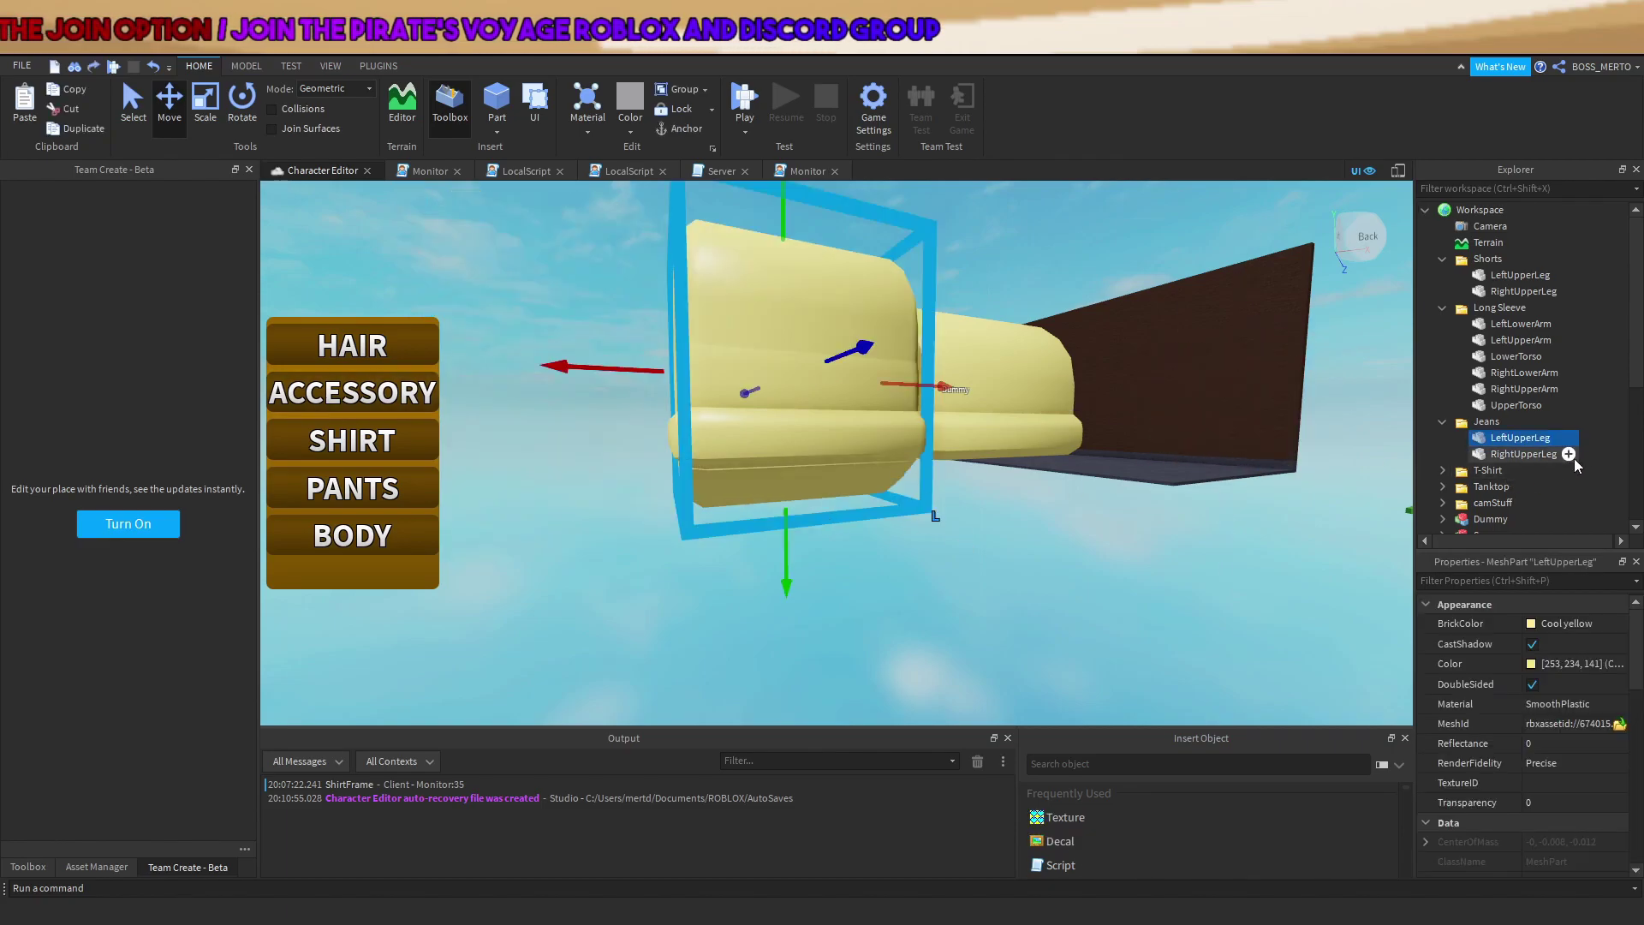
Move the Jeans folder's parts away from the shorts and delete its RightUpperLeg.
left_click(1486, 422)
scroll(461, 395, "down", 5)
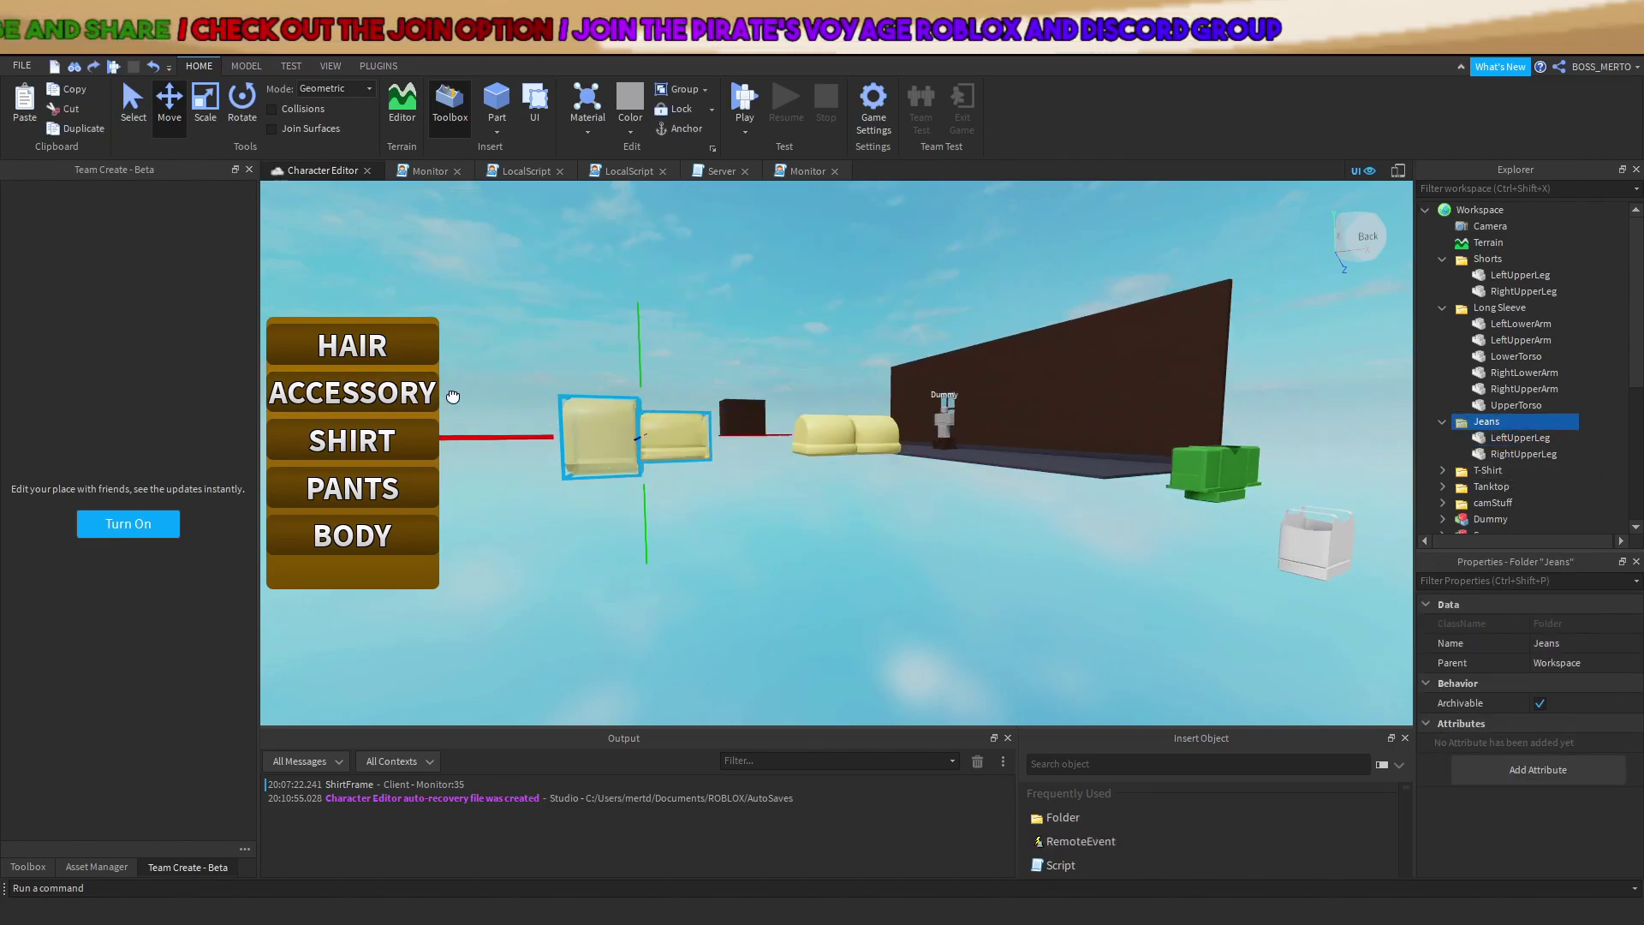
left_click(1521, 454)
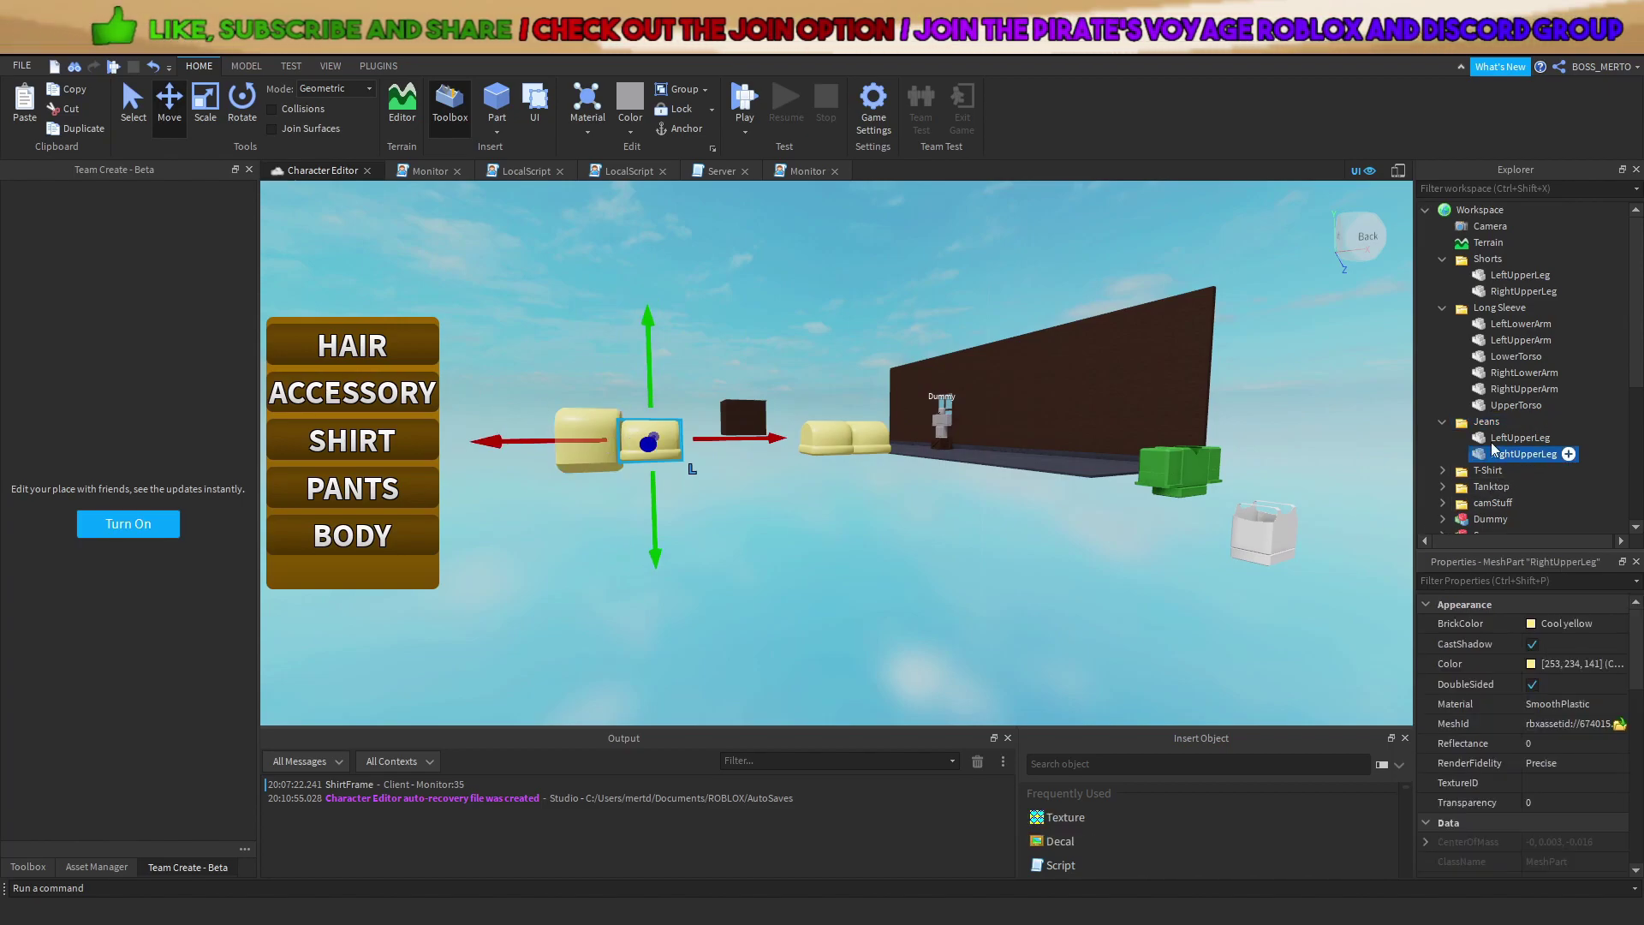
key("Delete")
Set the BrickColor of the LeftUpperLeg in Jeans to Pastel Blue.
left_click(1494, 437)
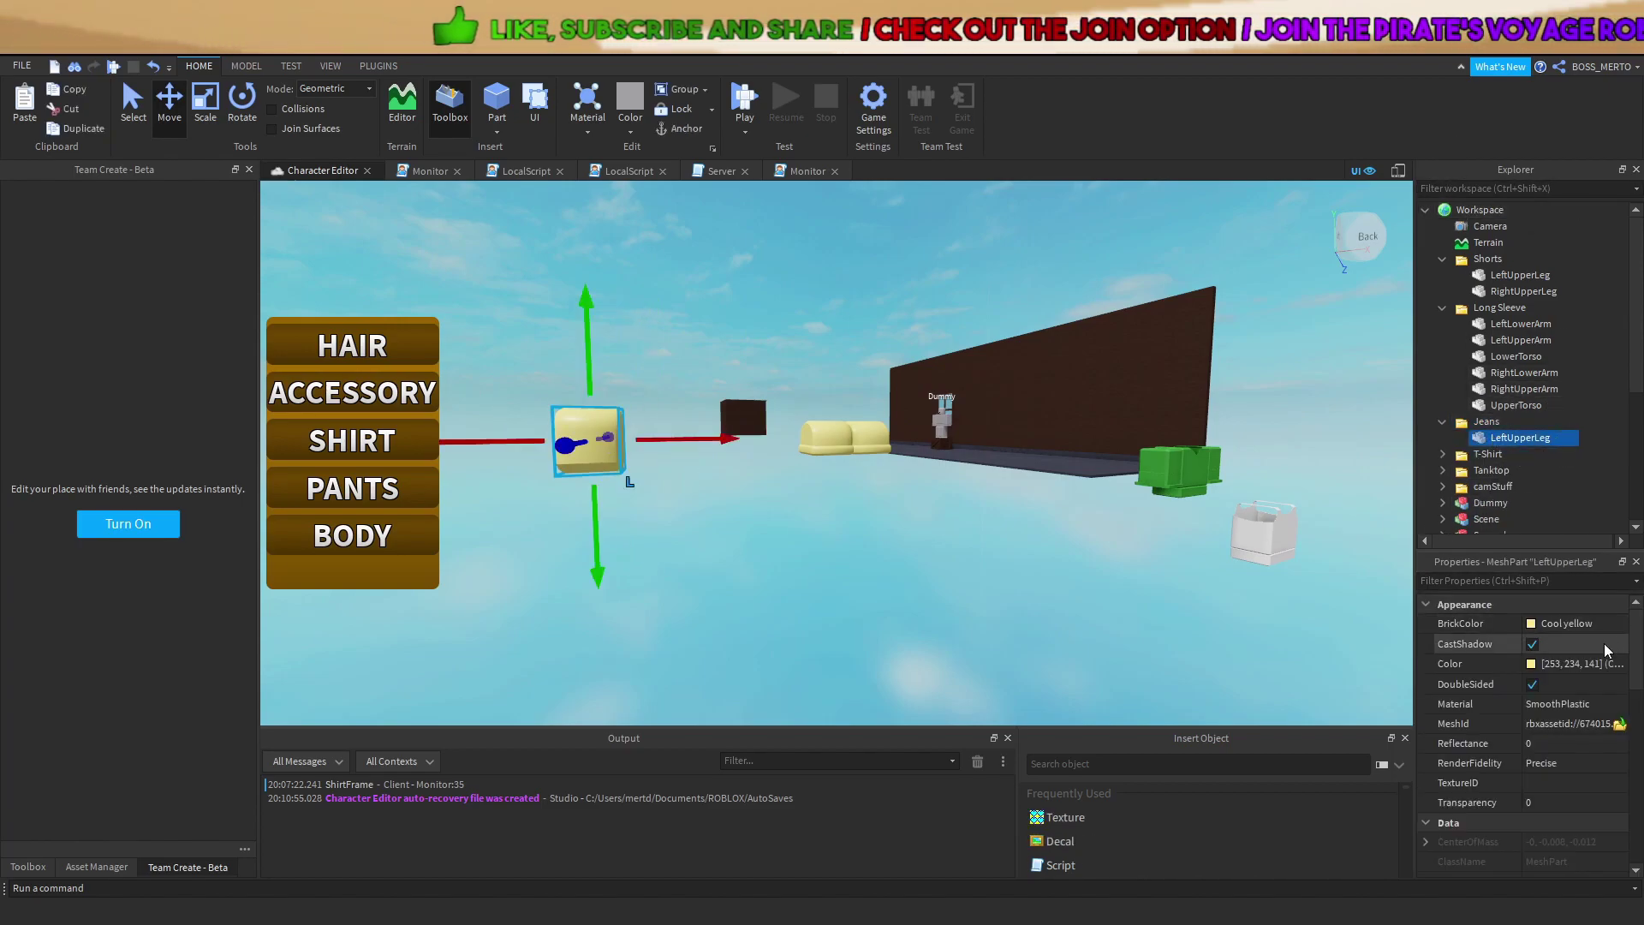
left_click(1574, 625)
left_click(1503, 733)
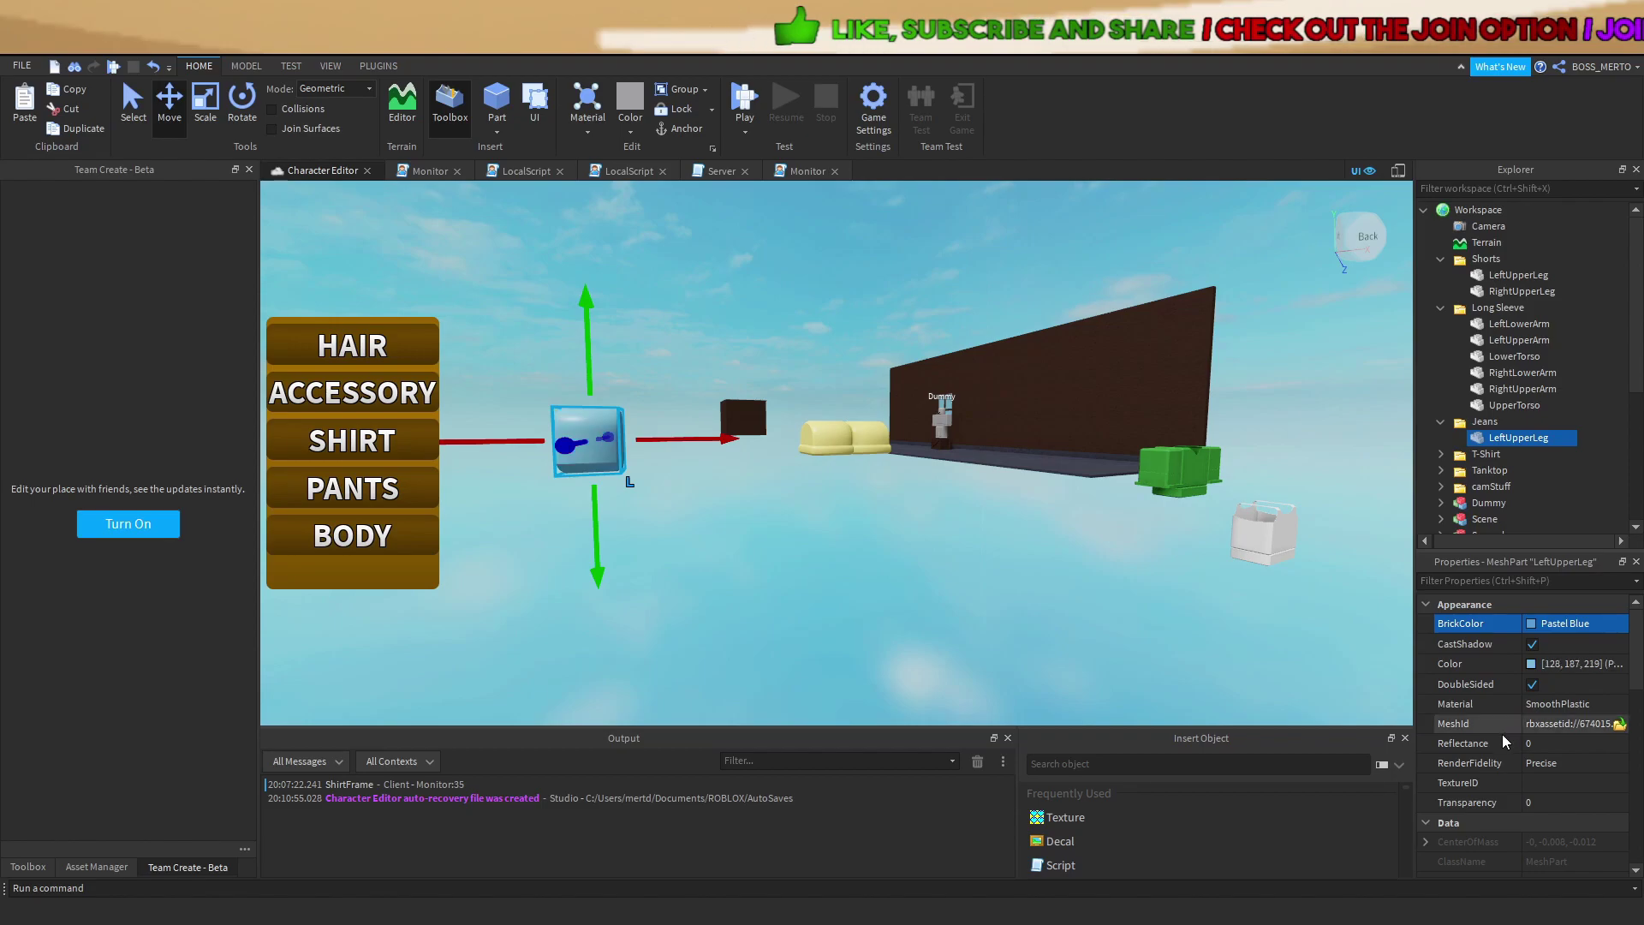
key("f")
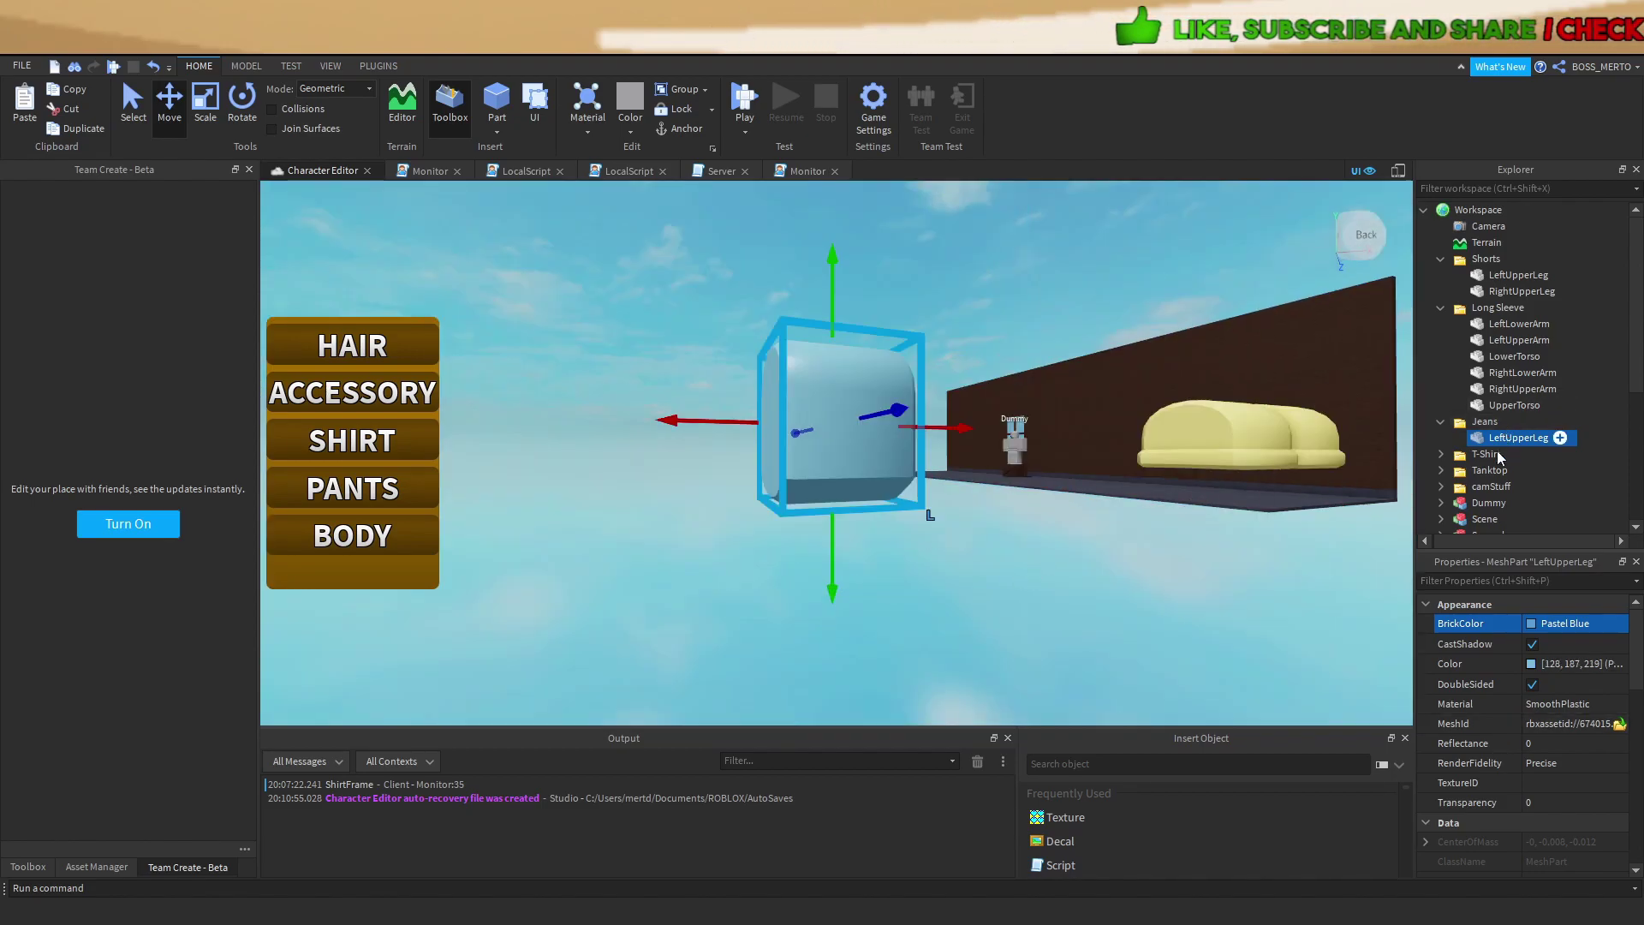
Duplicate the LeftUpperLeg in the Jeans folder and move the copy sideways until it sits against the original.
key("ctrl+d")
key("d")
right_click_drag(891, 460, 890, 460)
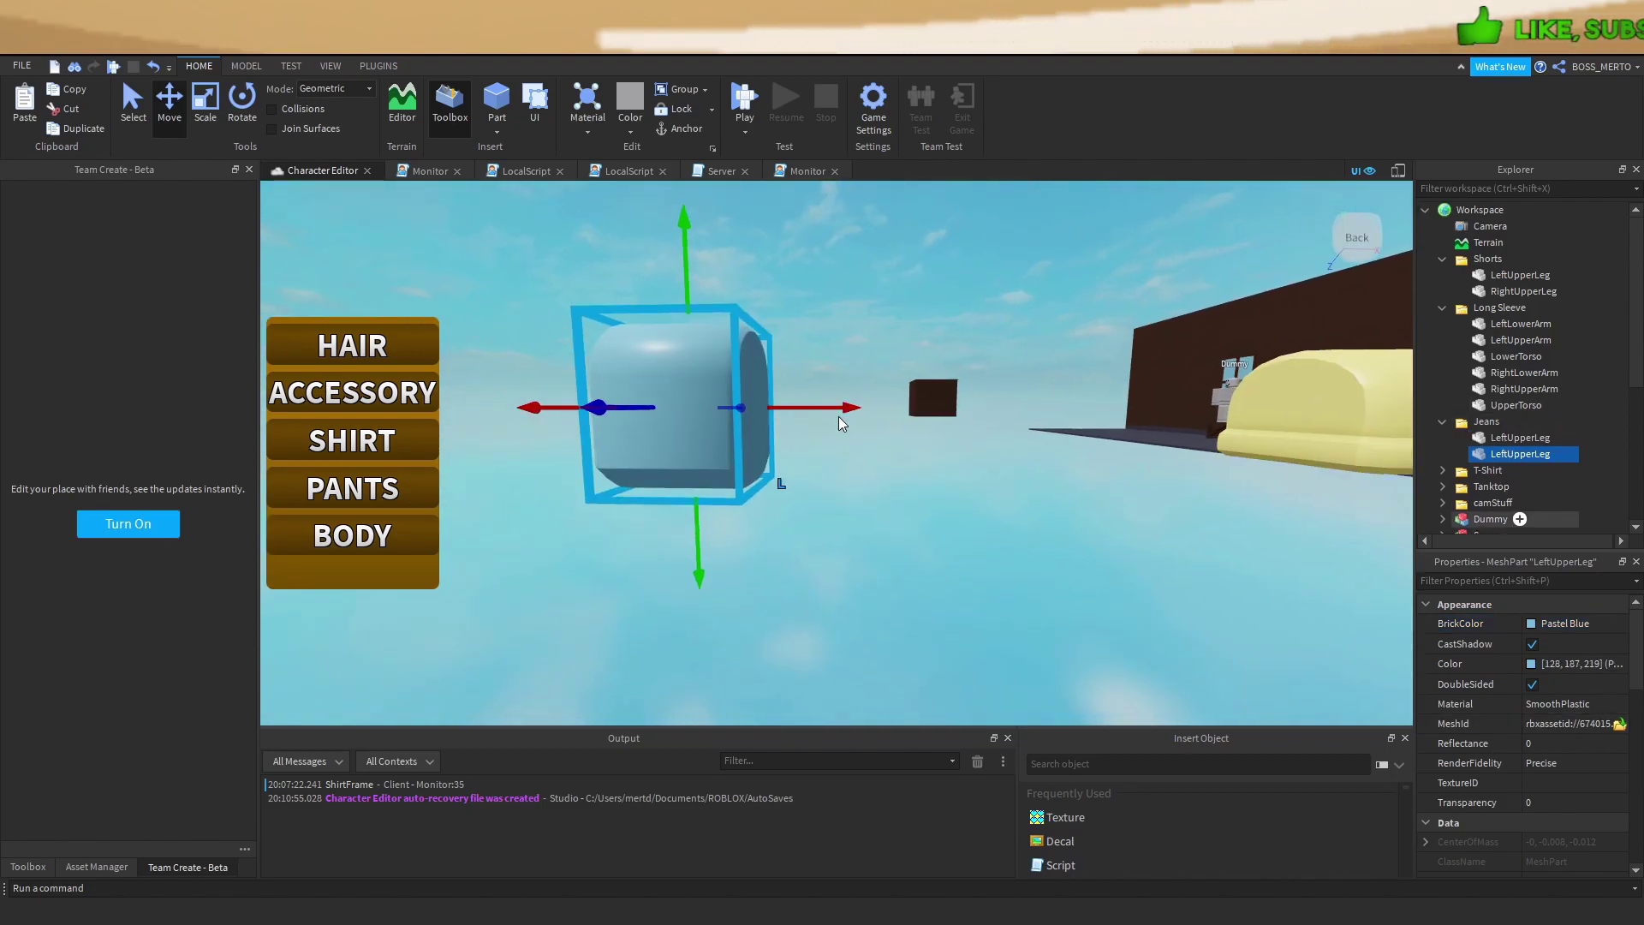
left_click_drag(837, 409, 876, 431)
left_click(925, 510)
key("d")
right_click_drag(925, 511, 925, 510)
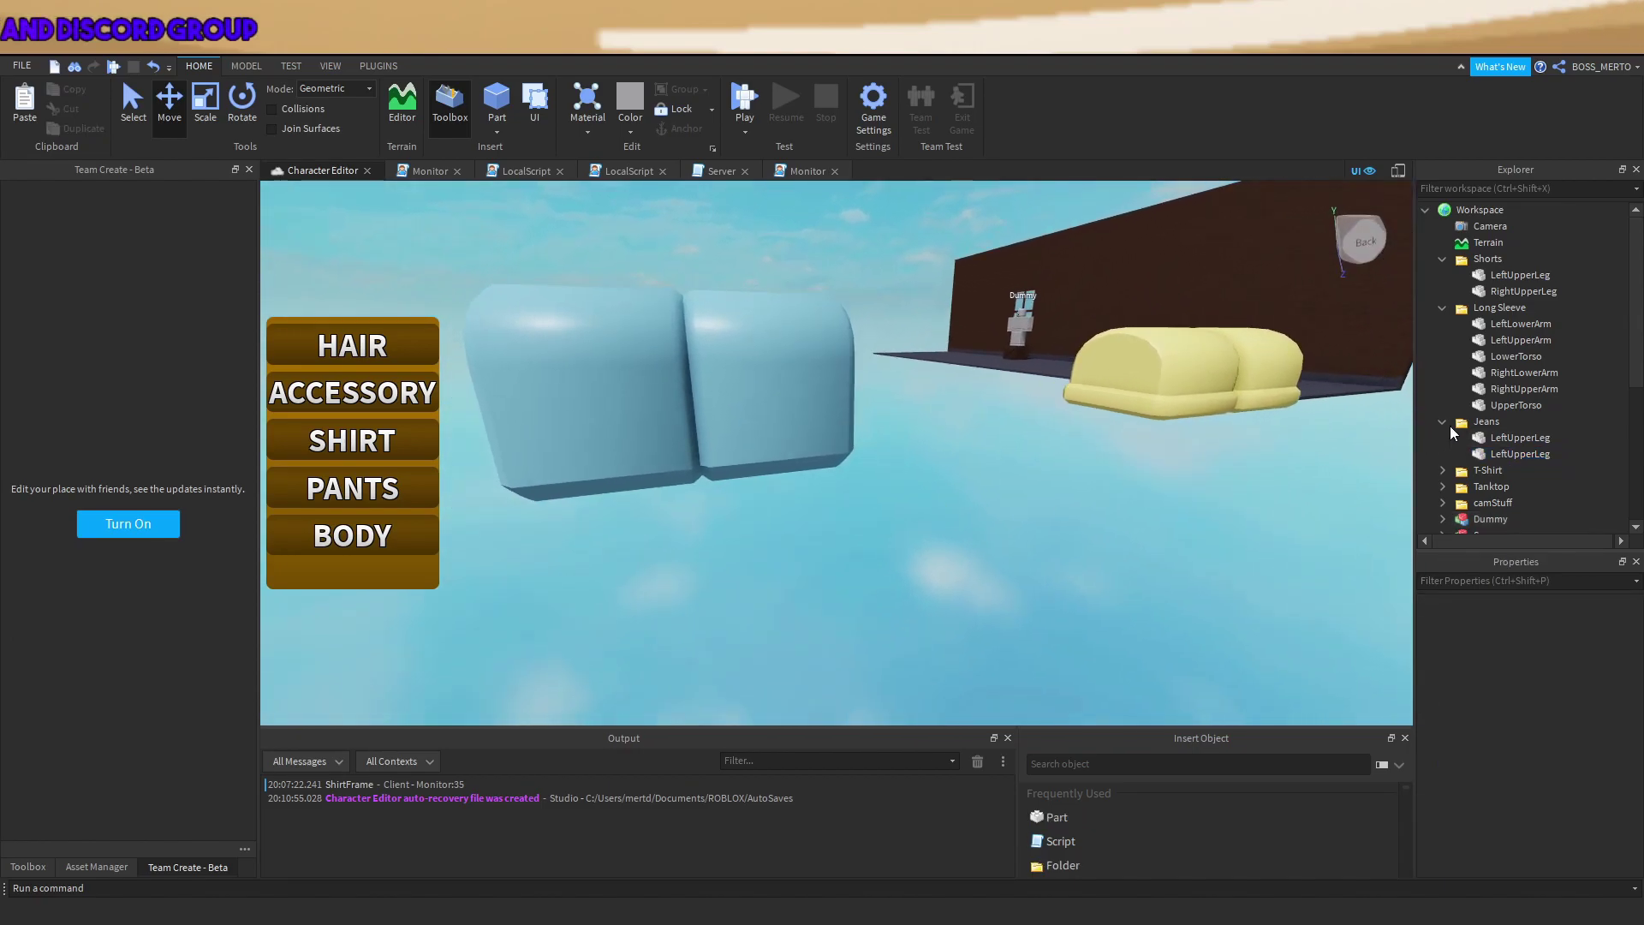
Rename the duplicated upper leg in the Jeans folder to RightUpperLeg.
left_click(1490, 454)
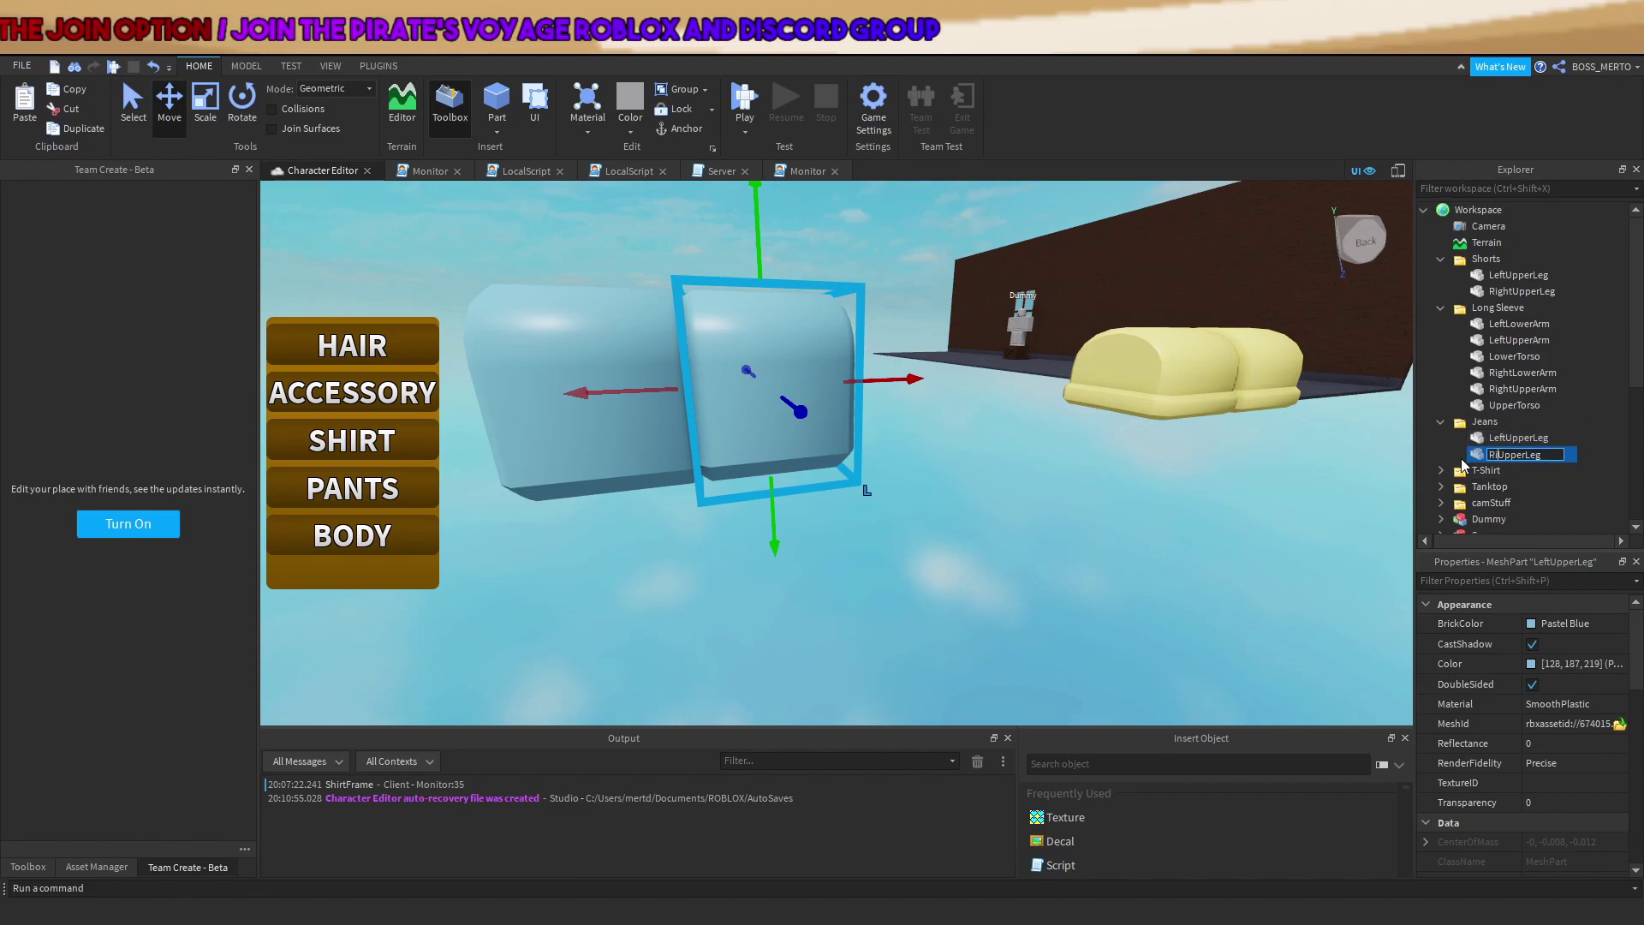
type("ght")
key("Return")
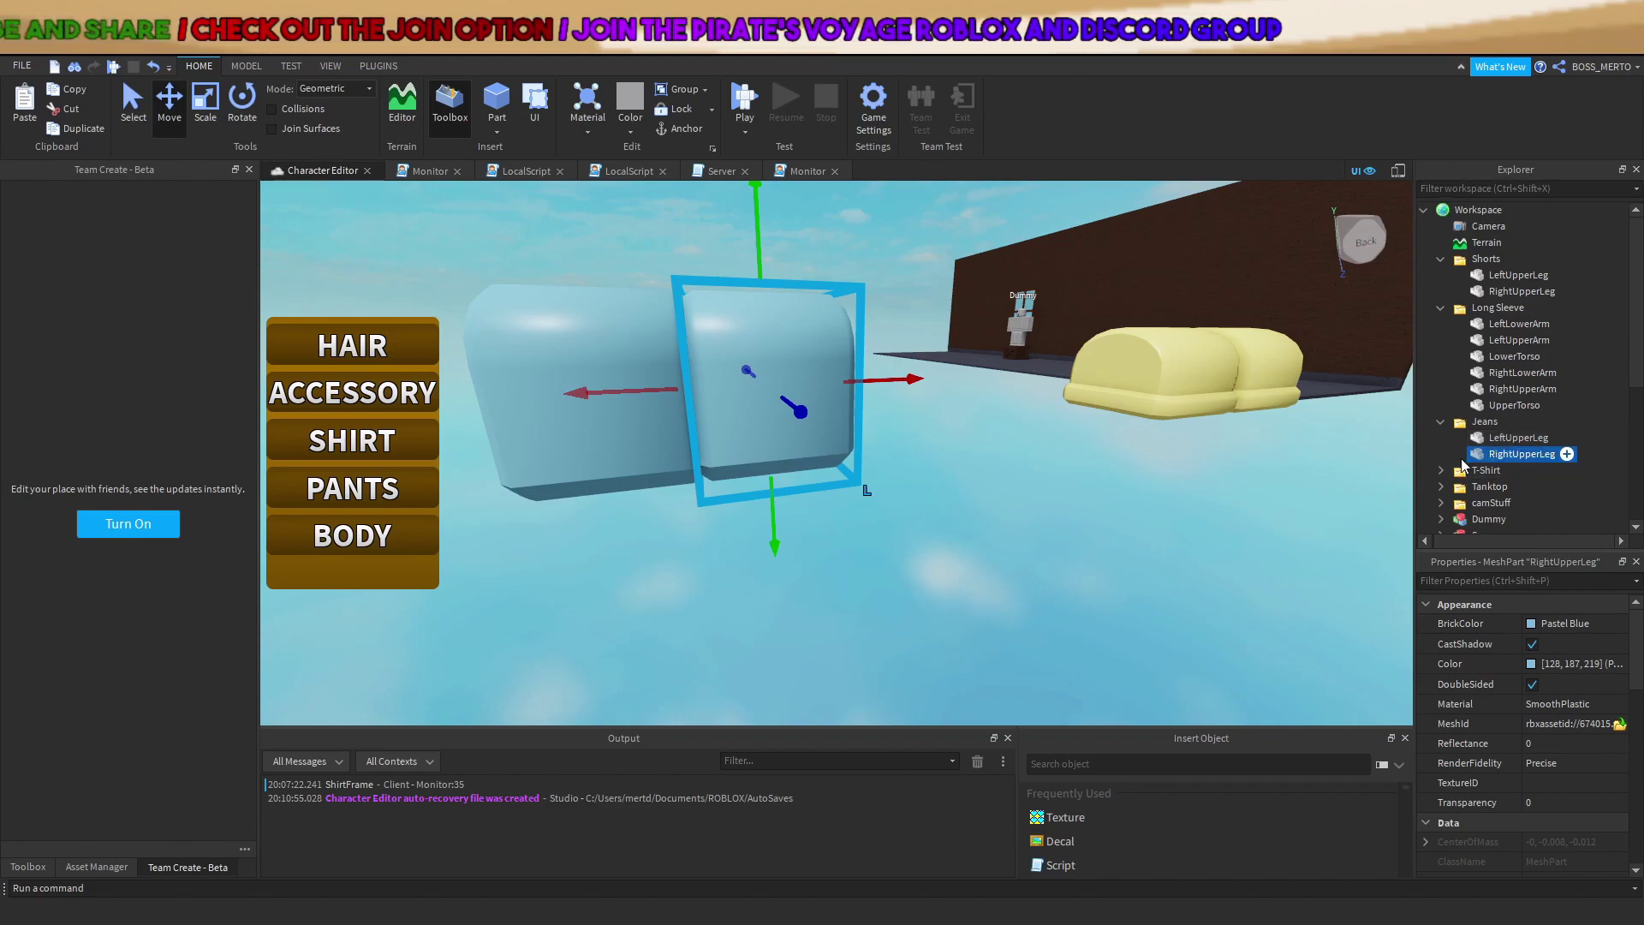
left_click(1511, 438, "ctrl")
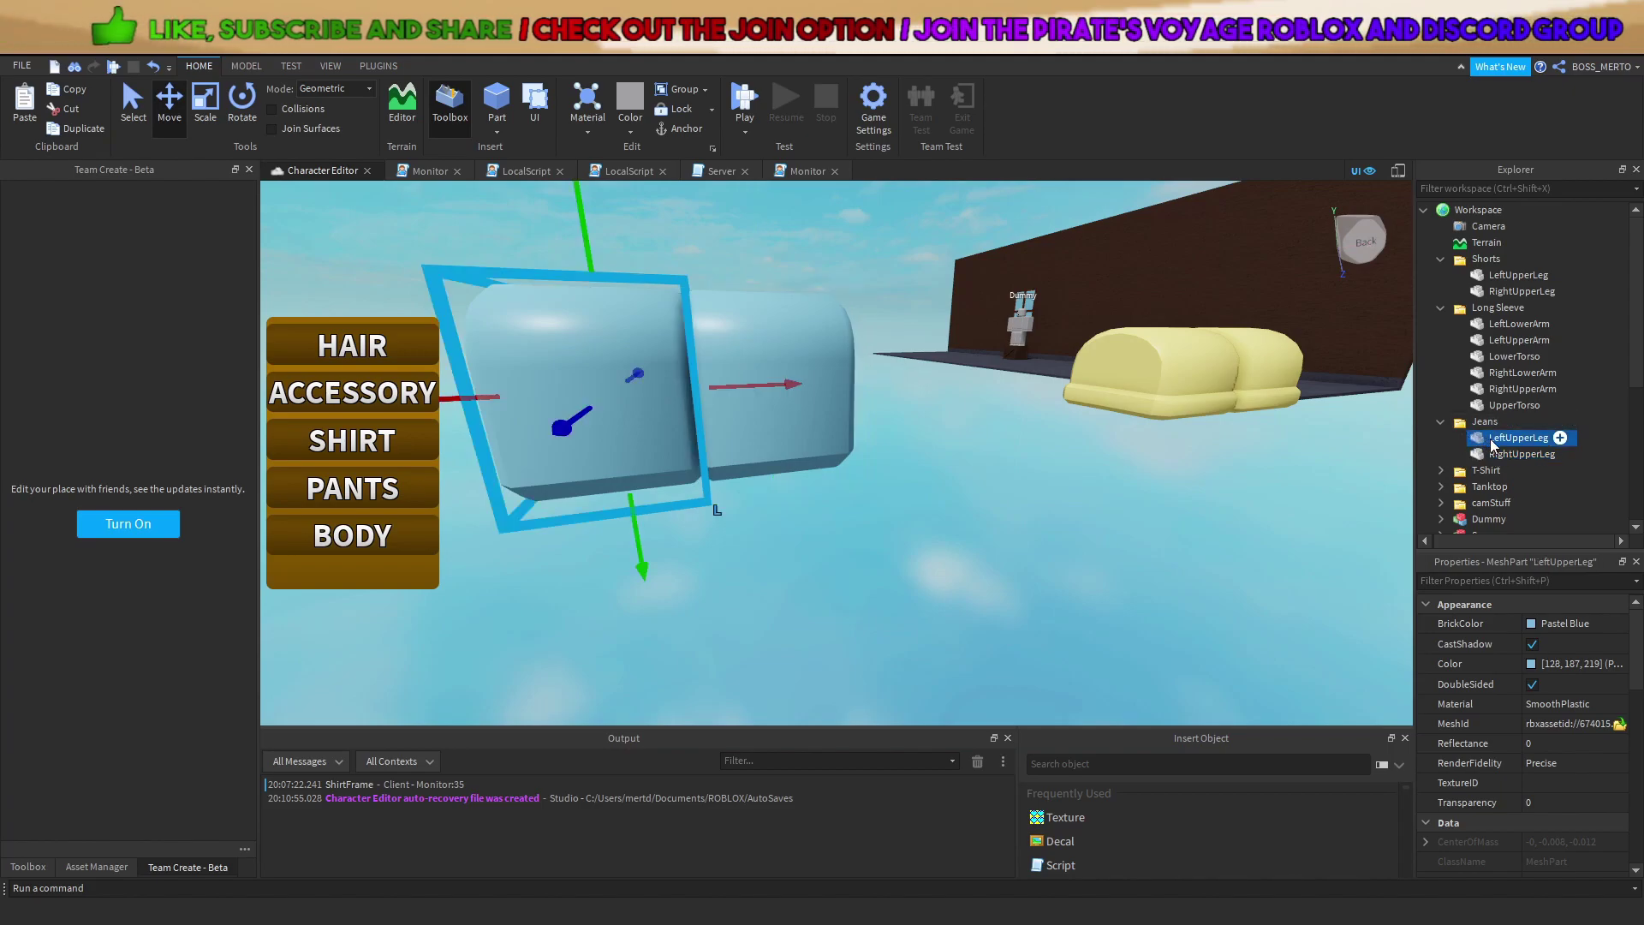
left_click(1483, 471)
Create RightLowerLeg in Jeans from a copy of RightUpperLeg placed directly below it, and import a new mesh as its MeshId.
left_click(1489, 455)
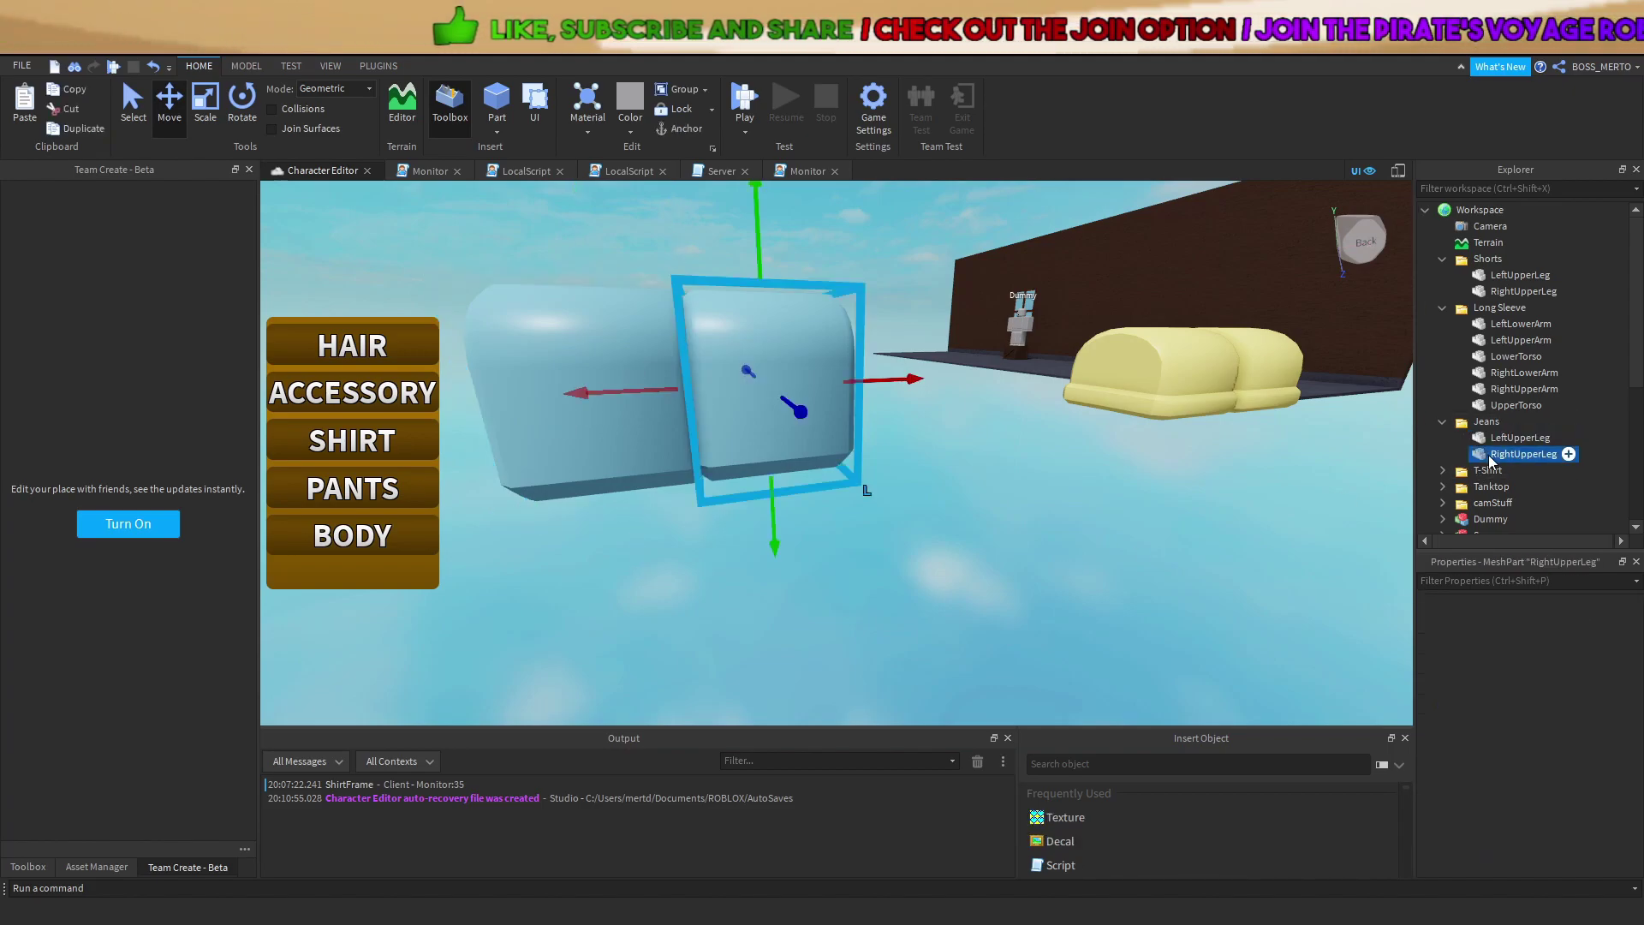
key("ctrl+d")
right_click_drag(1155, 295, 929, 368)
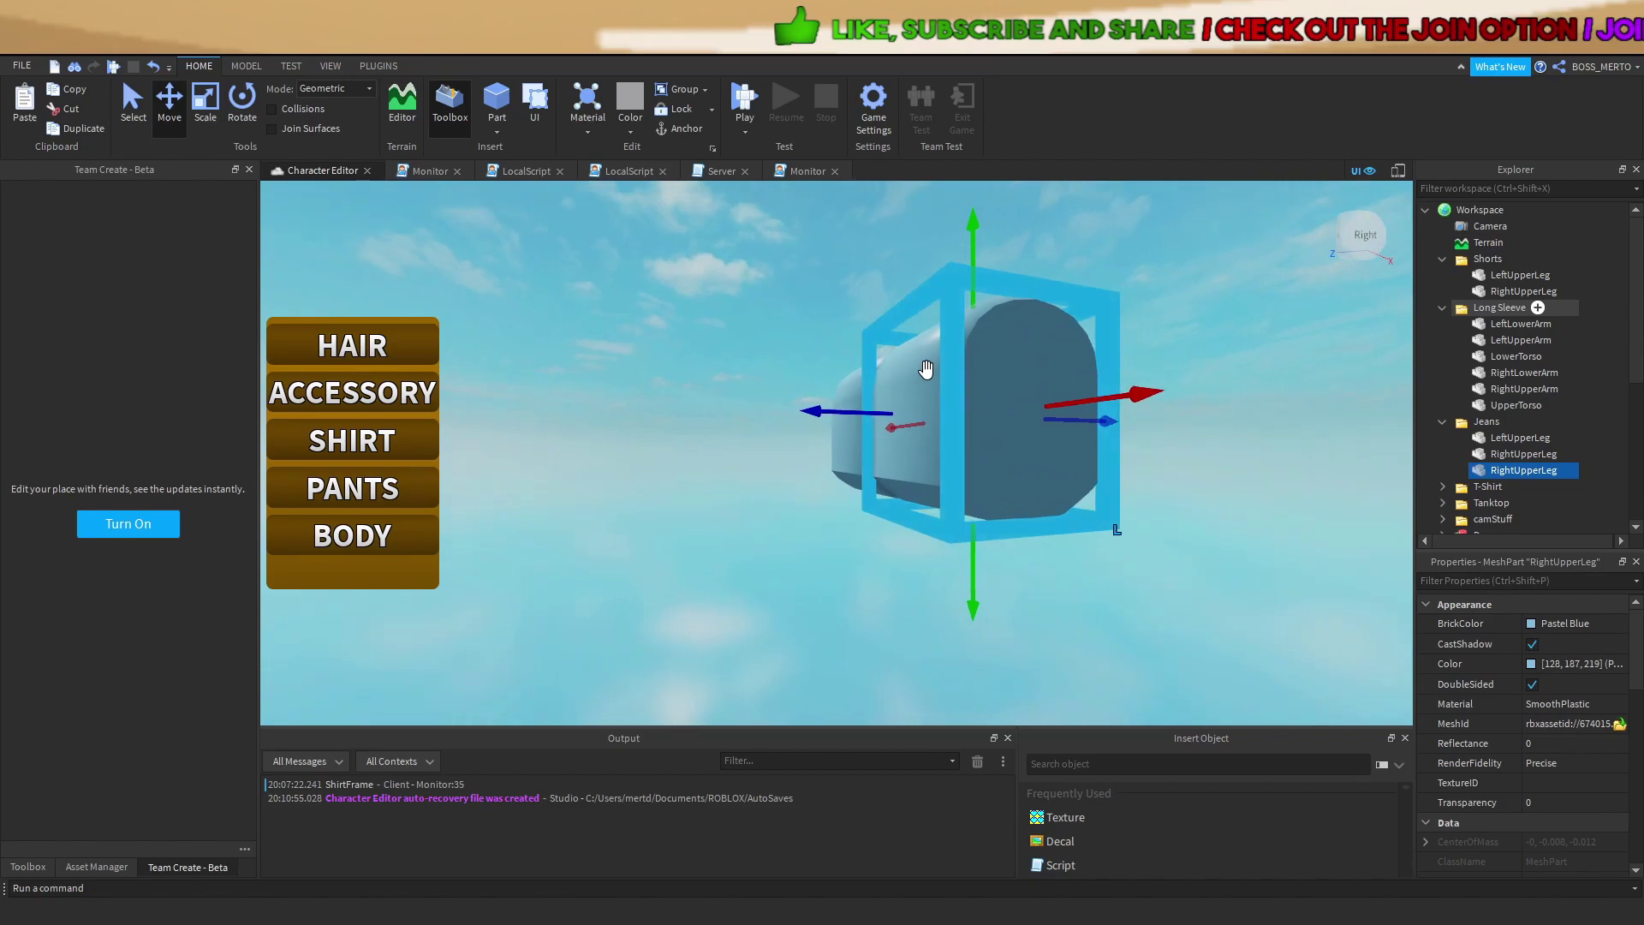
left_click_drag(966, 258, 981, 501)
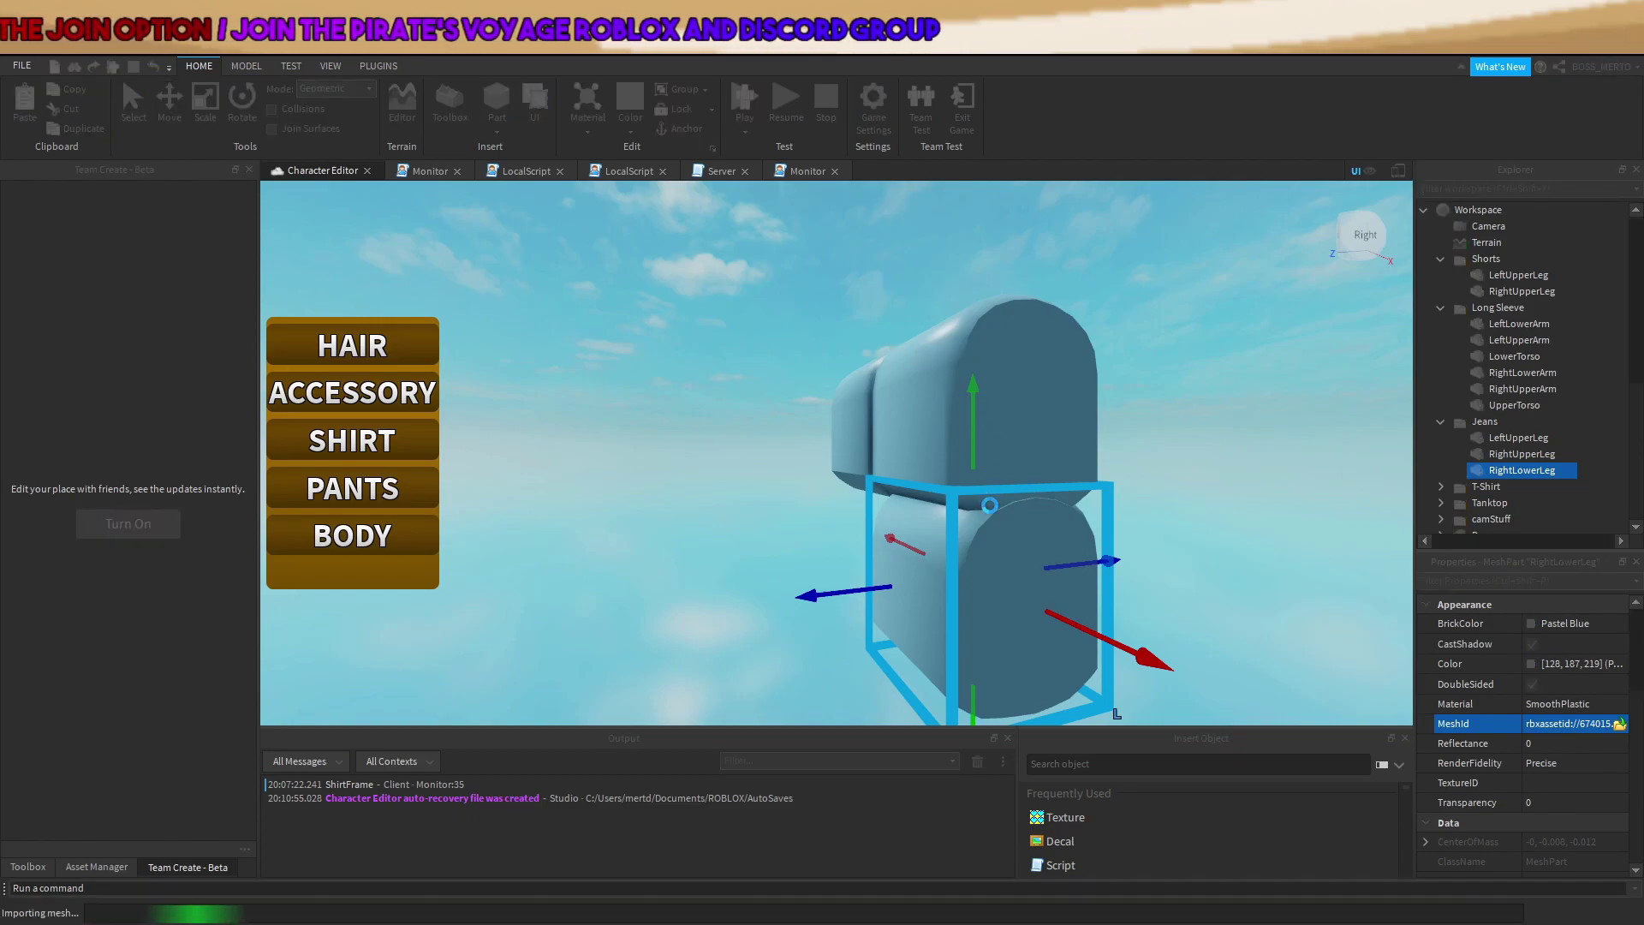
Align the Jeans RightLowerLeg mesh with the RightUpperLeg so the two parts meet.
right_click_drag(1043, 502, 1060, 490)
left_click_drag(843, 503, 845, 443)
right_click_drag(1085, 526, 1090, 528)
left_click_drag(1059, 430, 1064, 429)
left_click(1133, 431)
right_click_drag(1134, 430, 1136, 437)
Duplicate the RightLowerLeg in Jeans and move the copy underneath the LeftUpperLeg.
left_click(1522, 470)
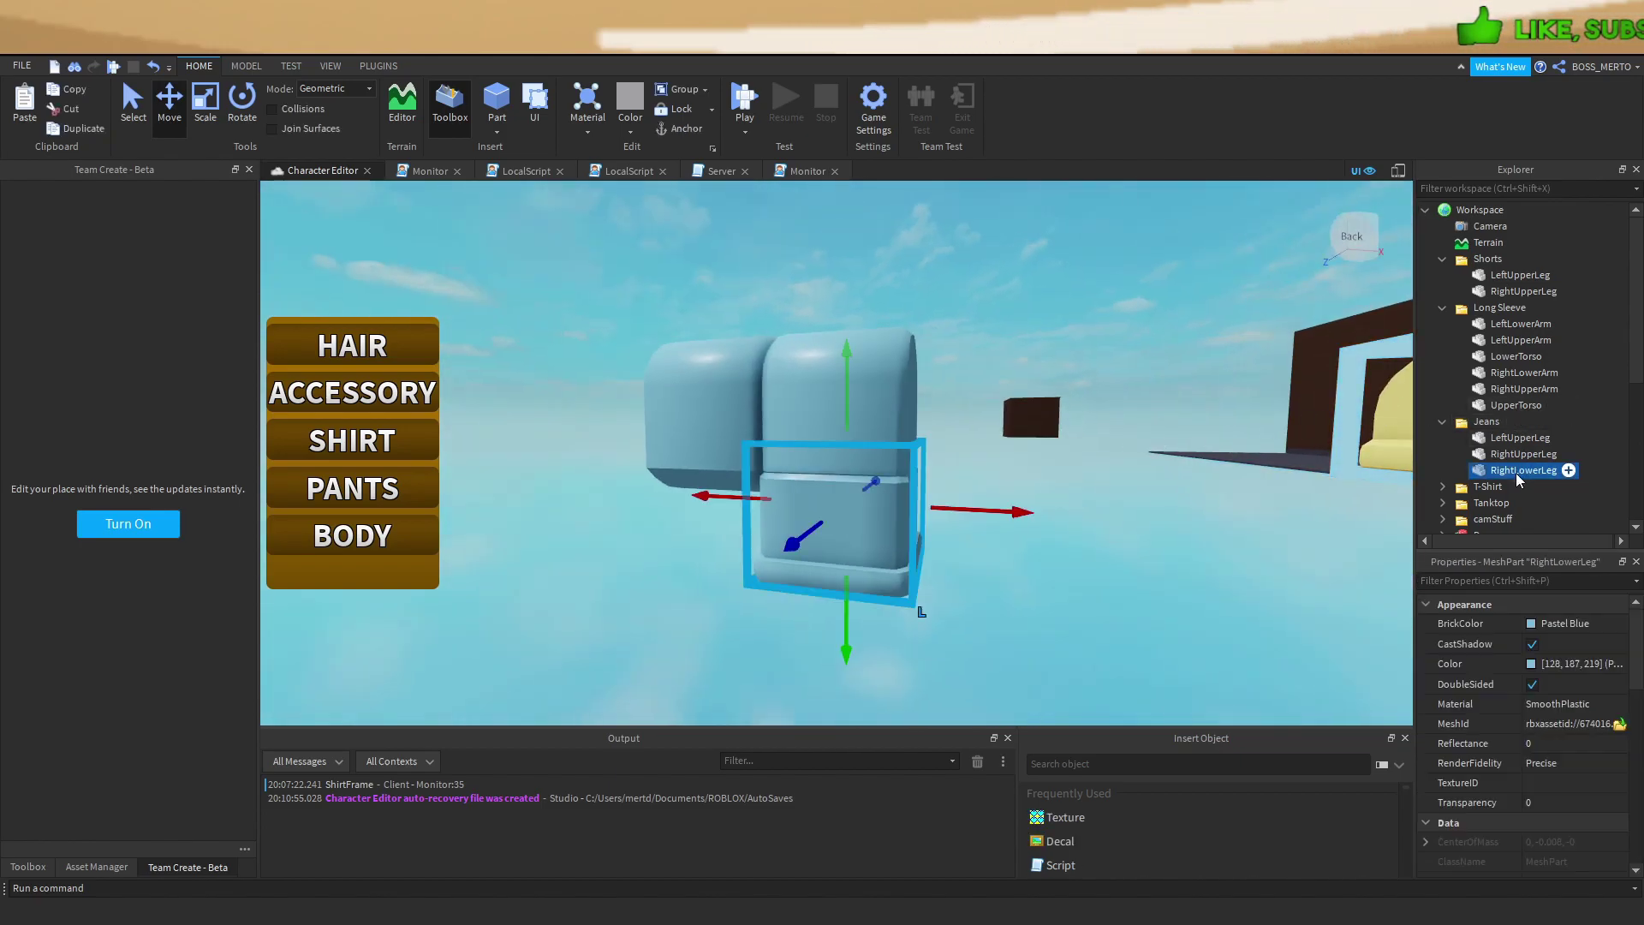
key("ctrl+d")
right_click_drag(978, 446, 979, 445)
left_click(1508, 471)
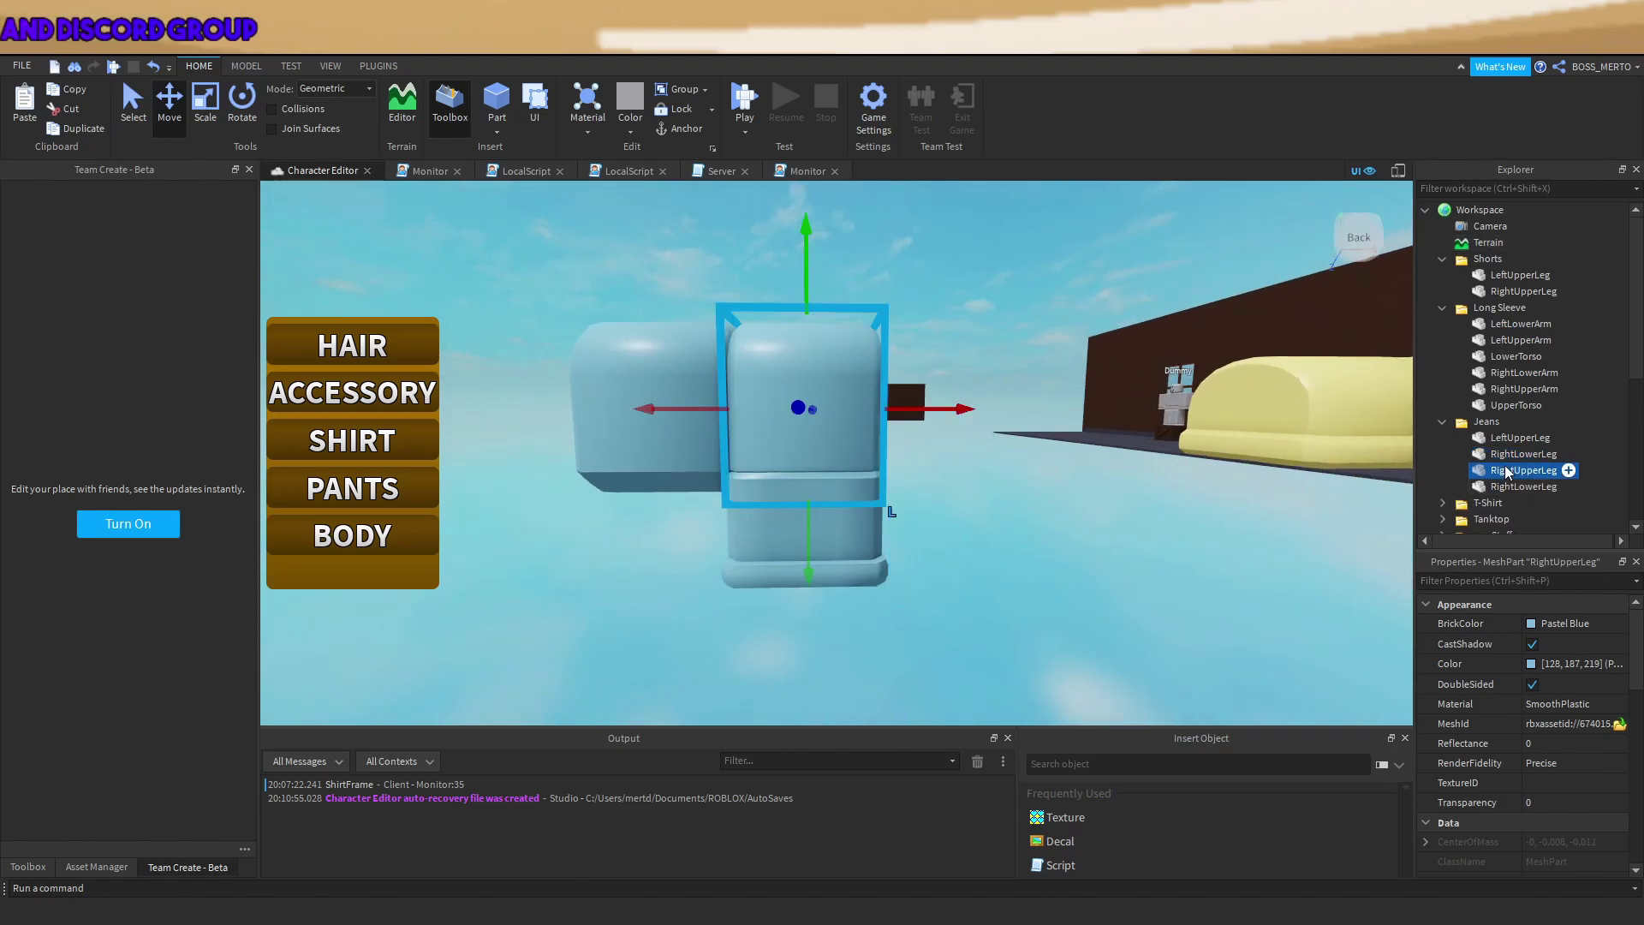
left_click(1507, 487)
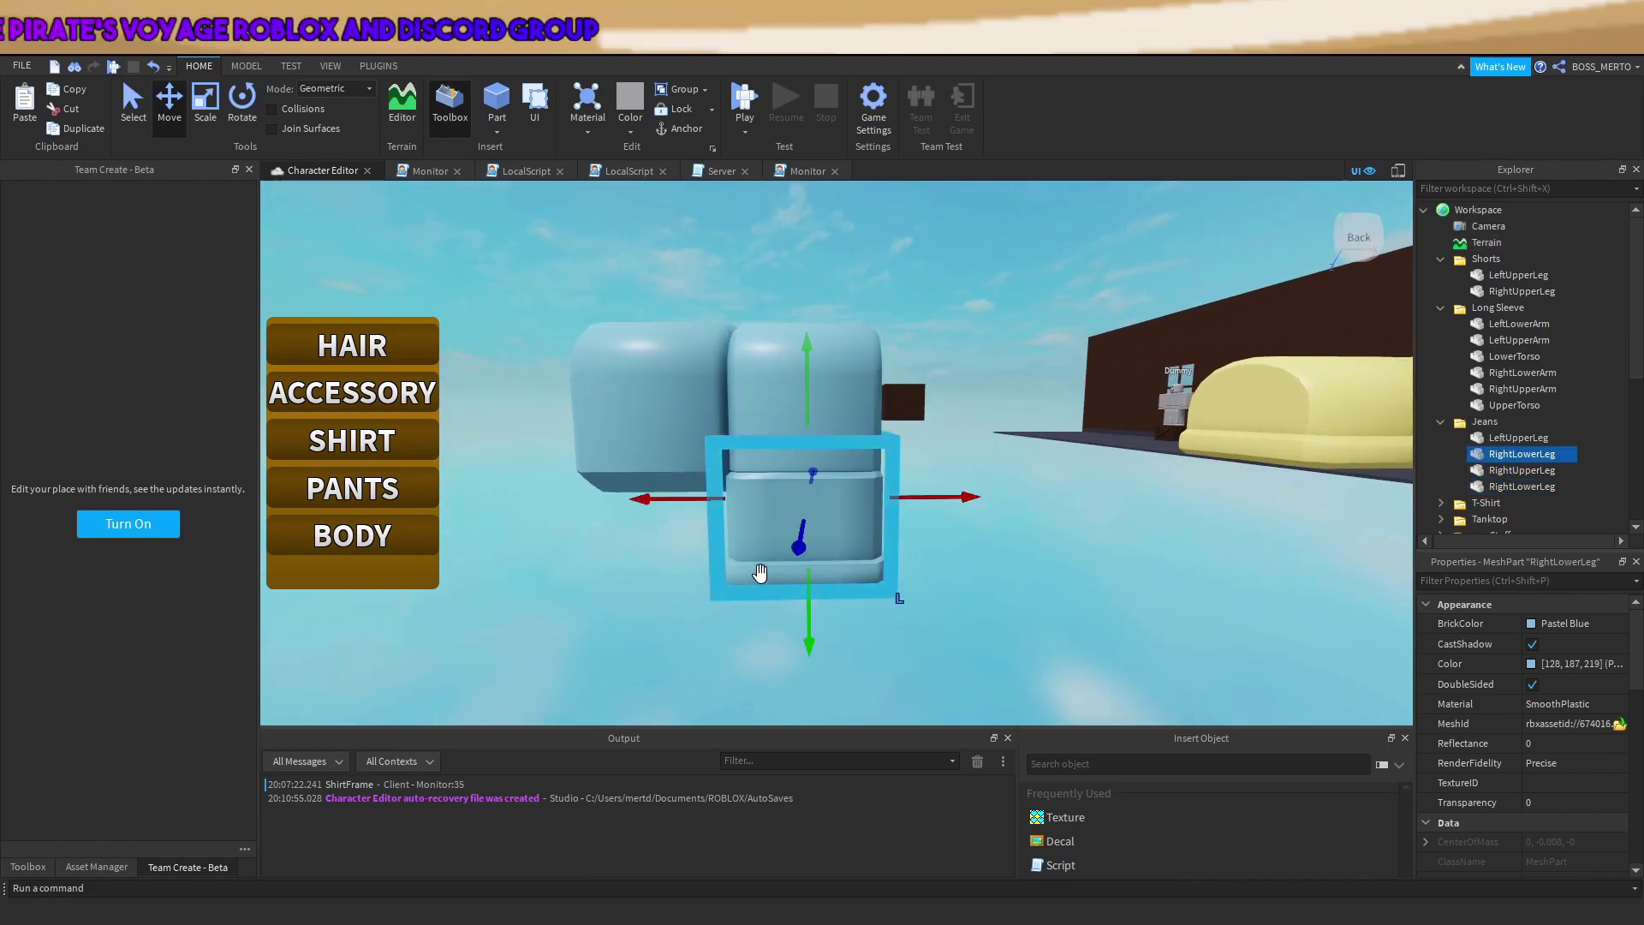
right_click_drag(757, 575, 781, 569)
key("a")
scroll(983, 505, "down", 3)
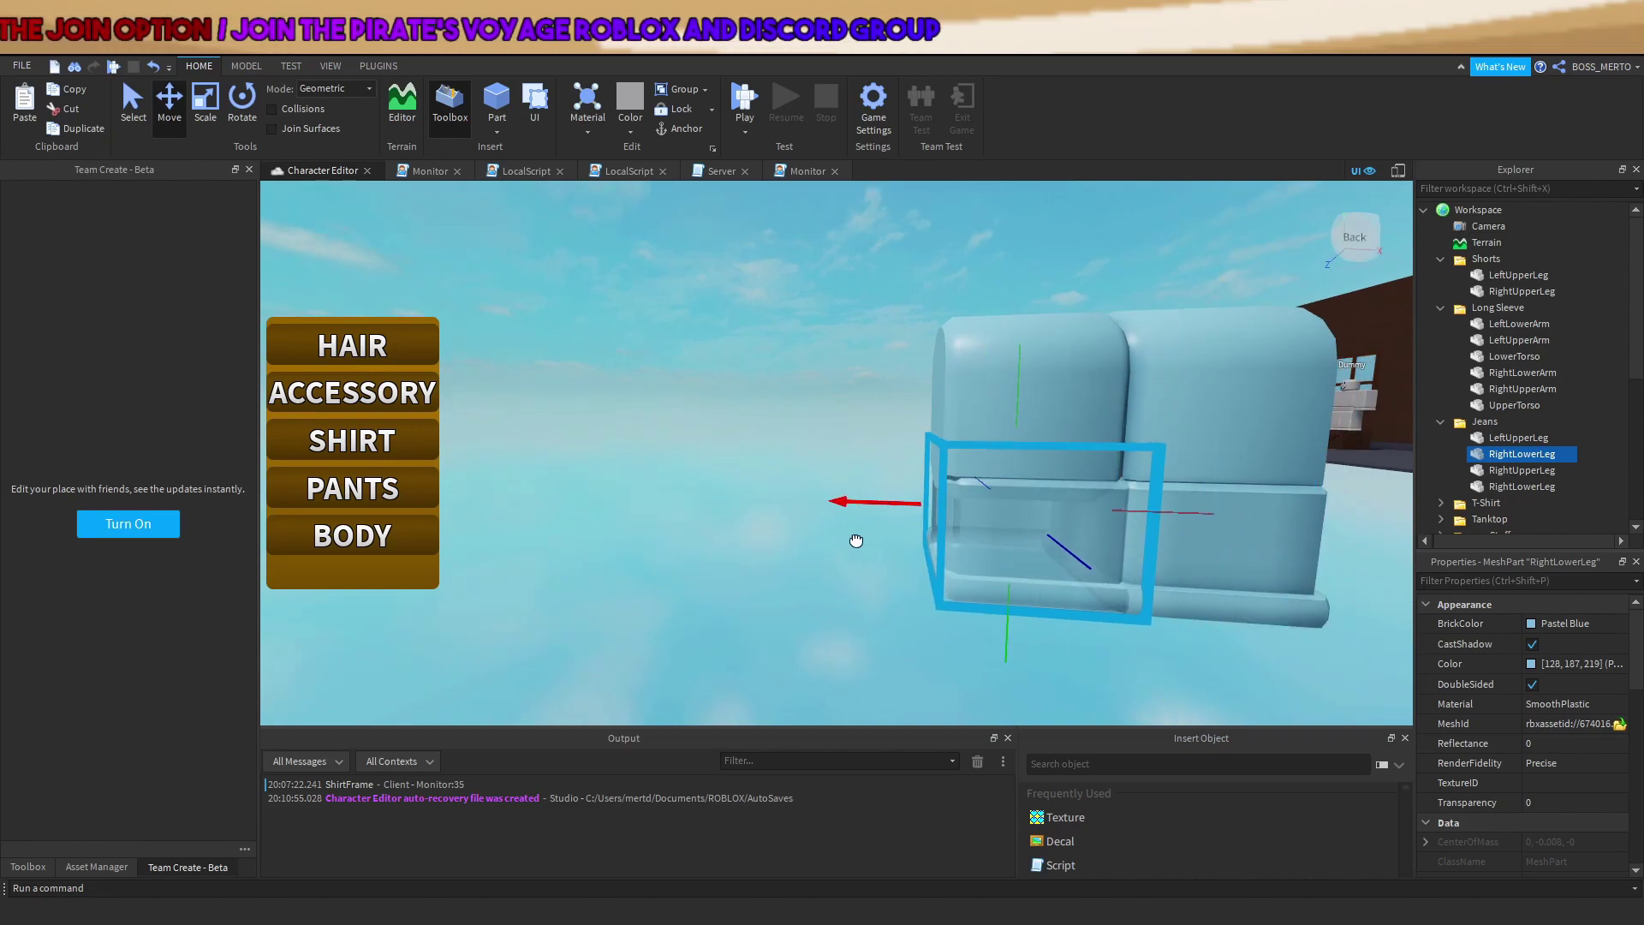
key("w")
right_click_drag(860, 541, 863, 541)
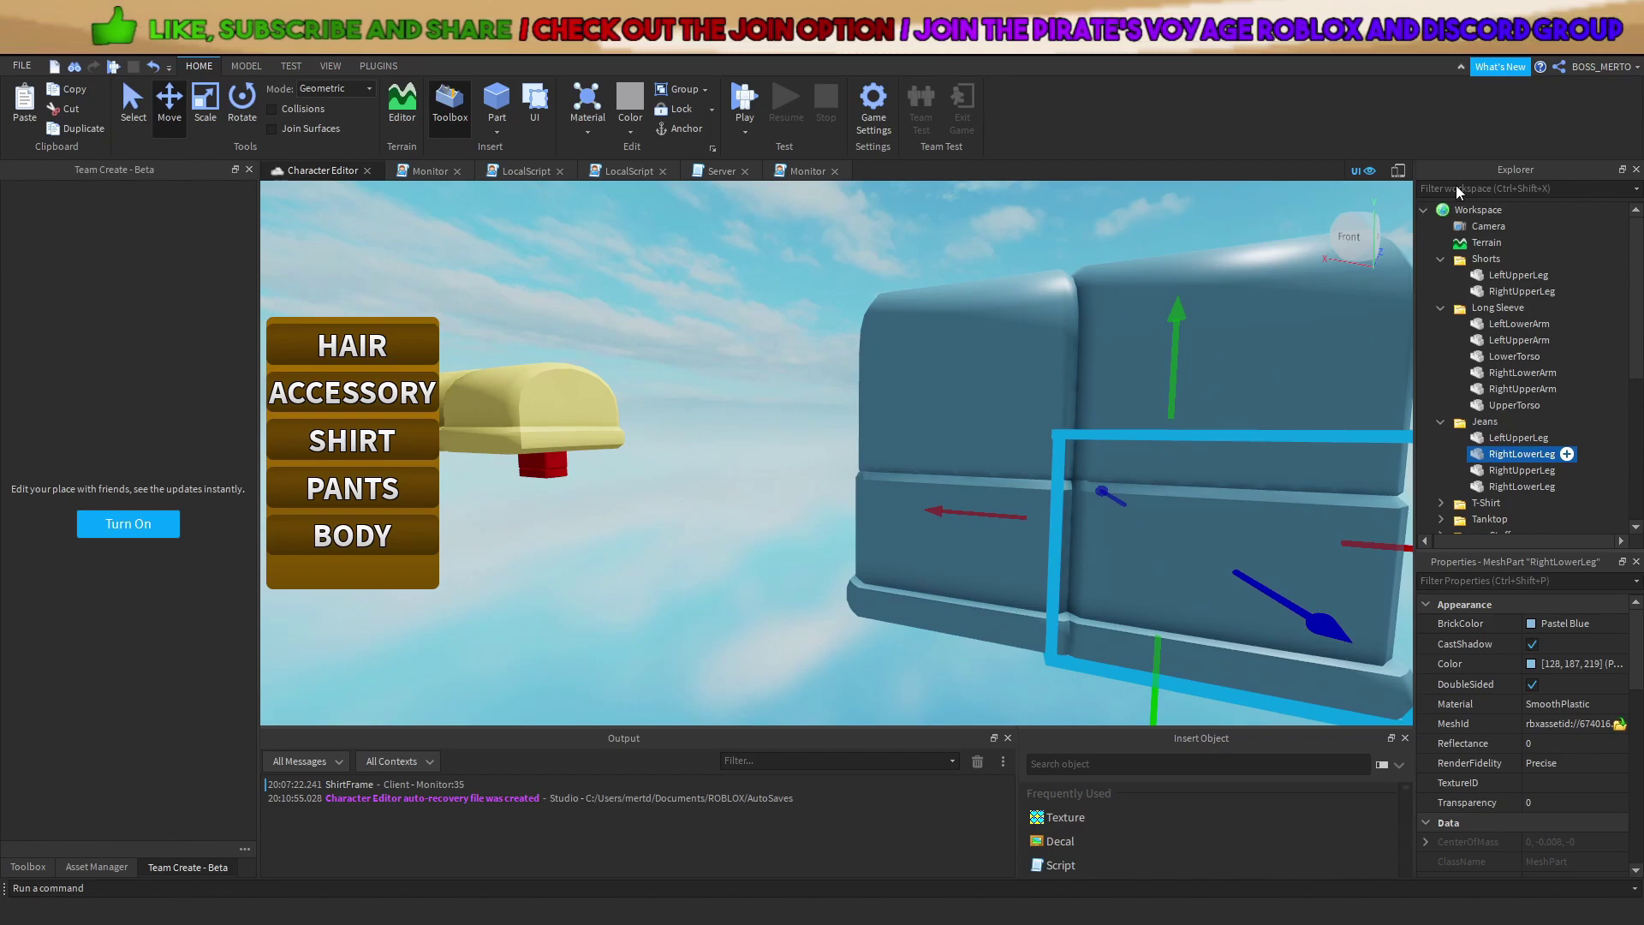
Rename the copied lower leg under the LeftUpperLeg to LeftLowerLeg.
key("F2")
left_click_drag(1511, 454, 1403, 456)
type("Lef")
key("Return")
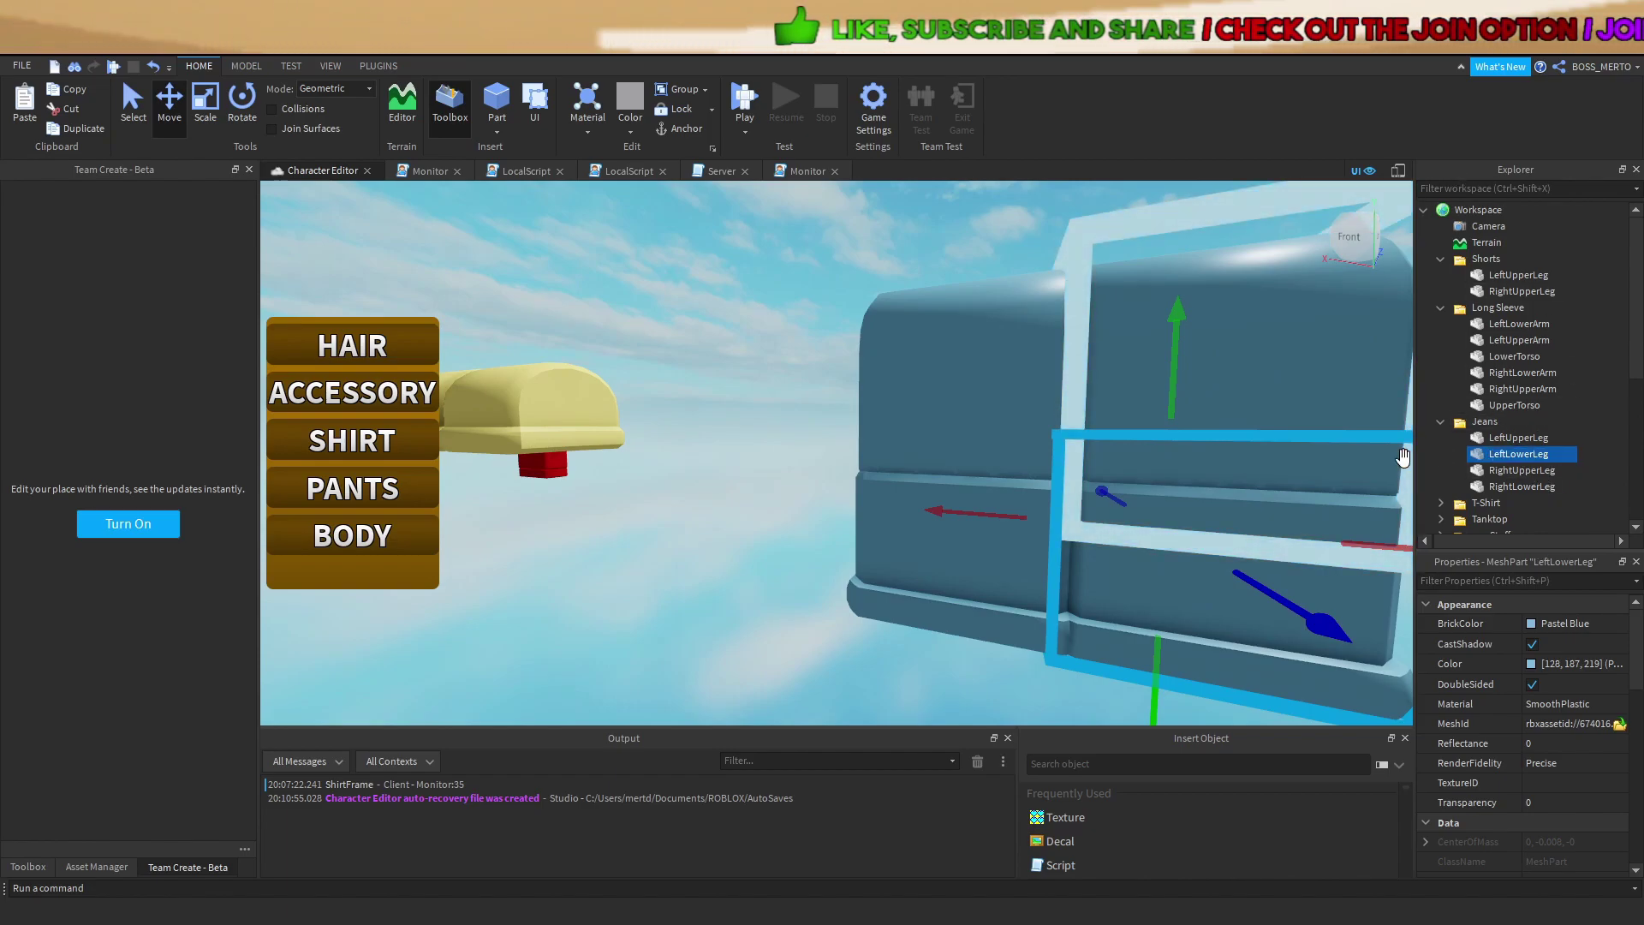
Examine the assembled jeans next to the shorts from a distance.
right_click_drag(1036, 506, 1036, 505)
scroll(1036, 505, "down", 8)
left_click(1038, 501)
key("s")
key("a")
key("w")
key("d")
scroll(1248, 354, "up", 4)
scroll(1248, 355, "down", 3)
Duplicate ShirtFrame in the StarterGui Editor and rename the copy PantsFrame.
scroll(1502, 432, "down", 6)
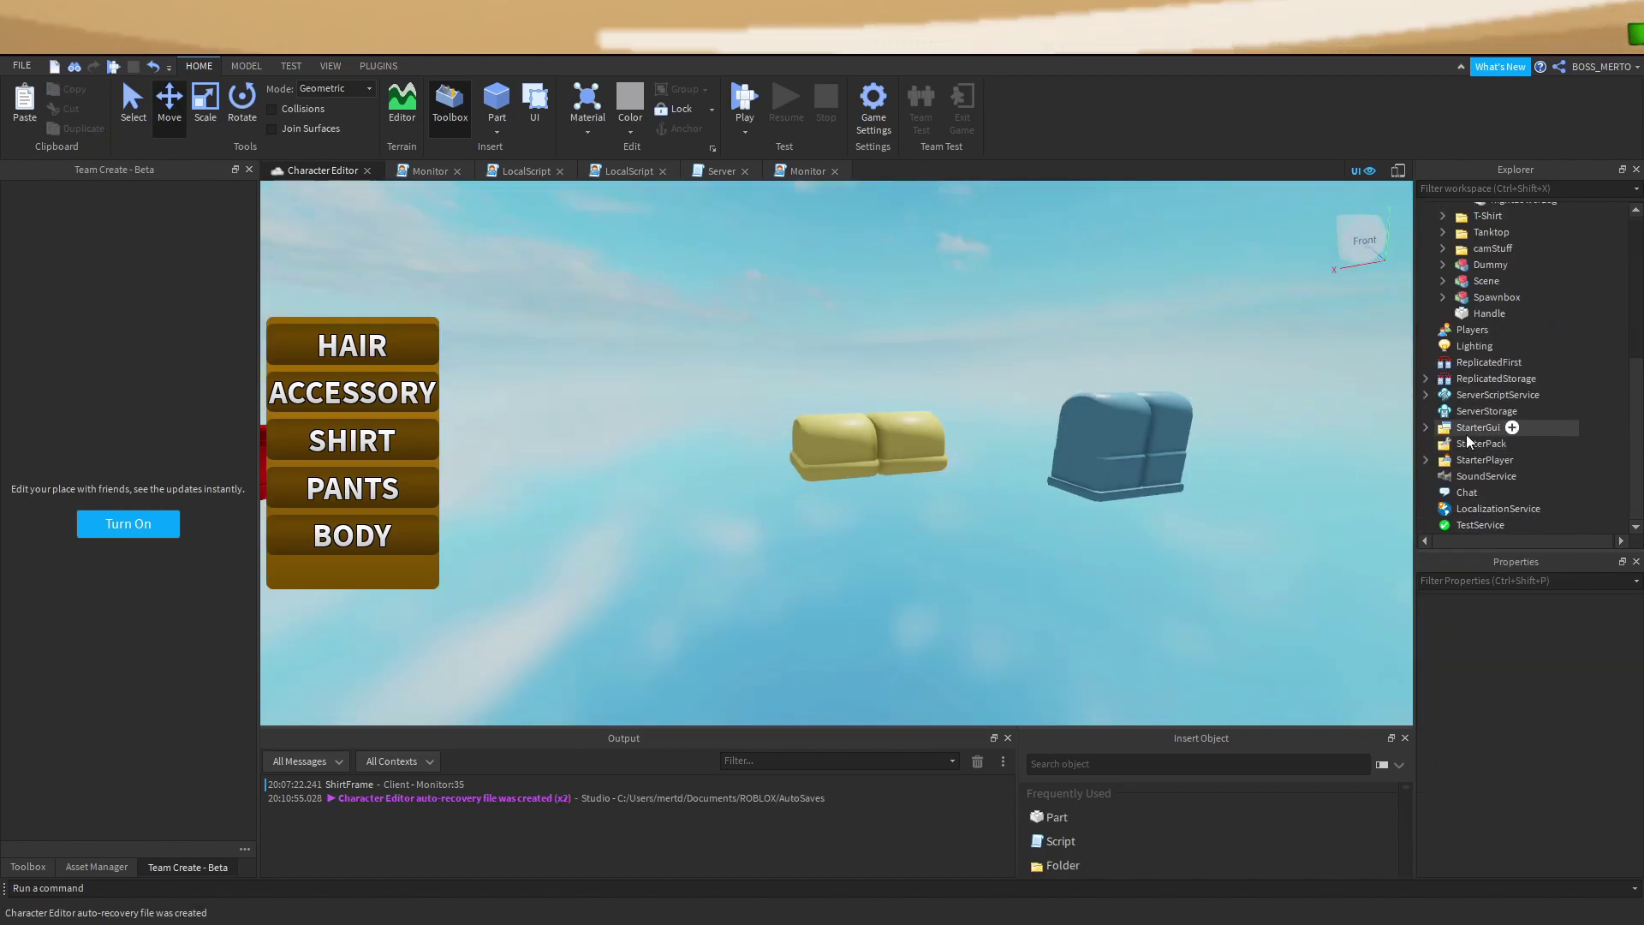
left_click(1426, 428)
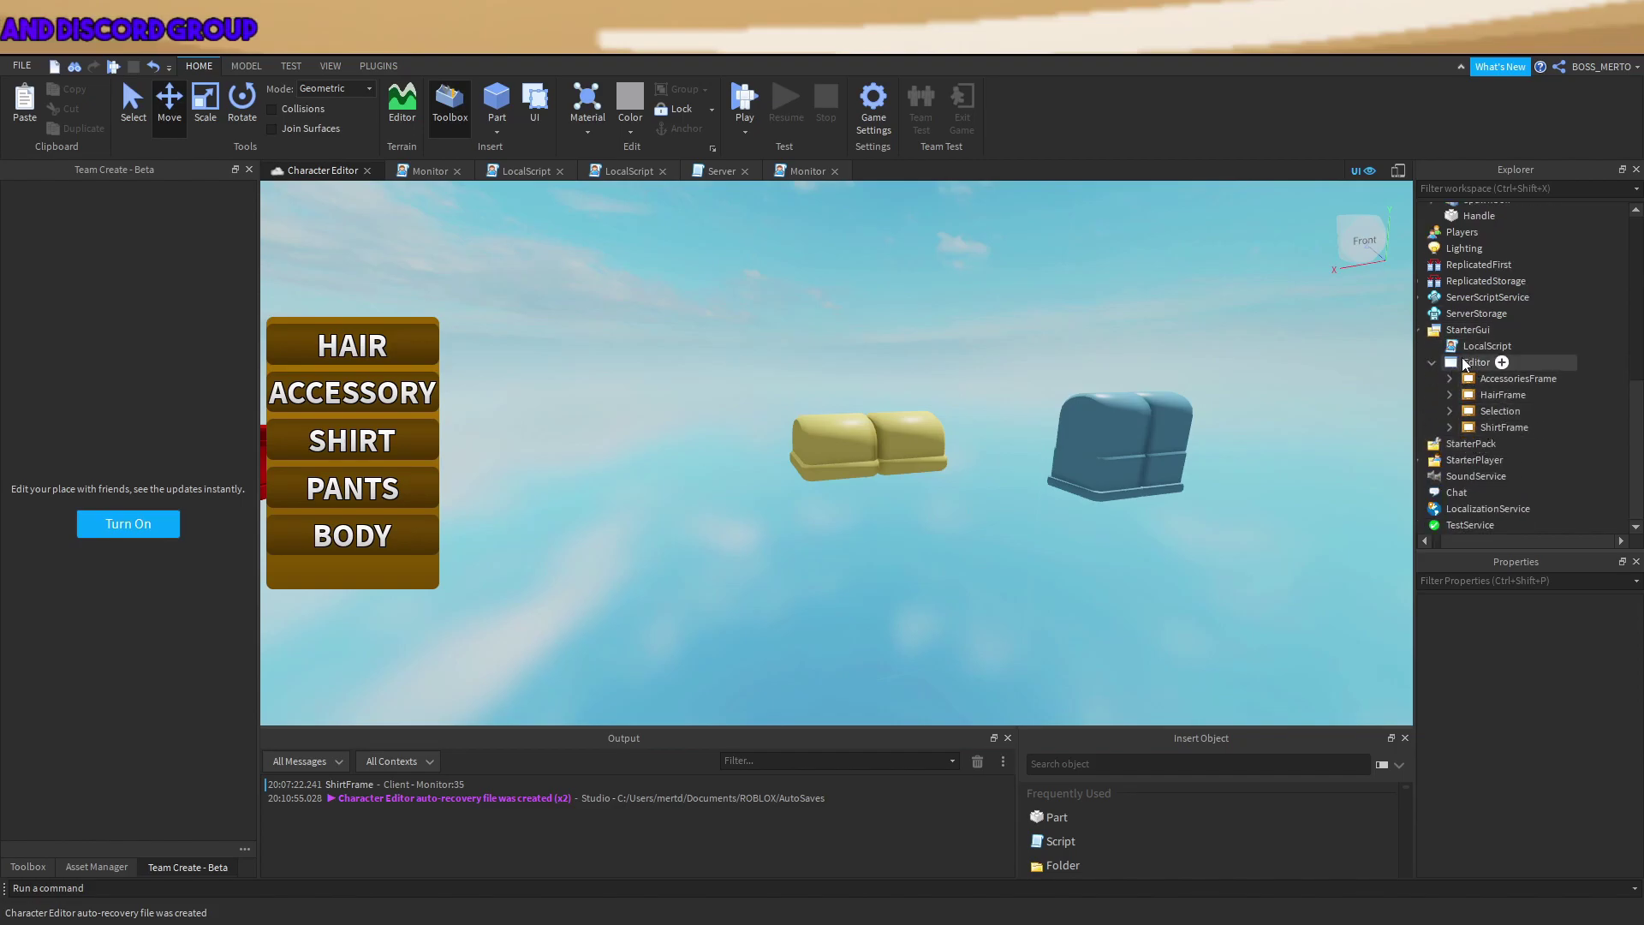
left_click(1495, 427)
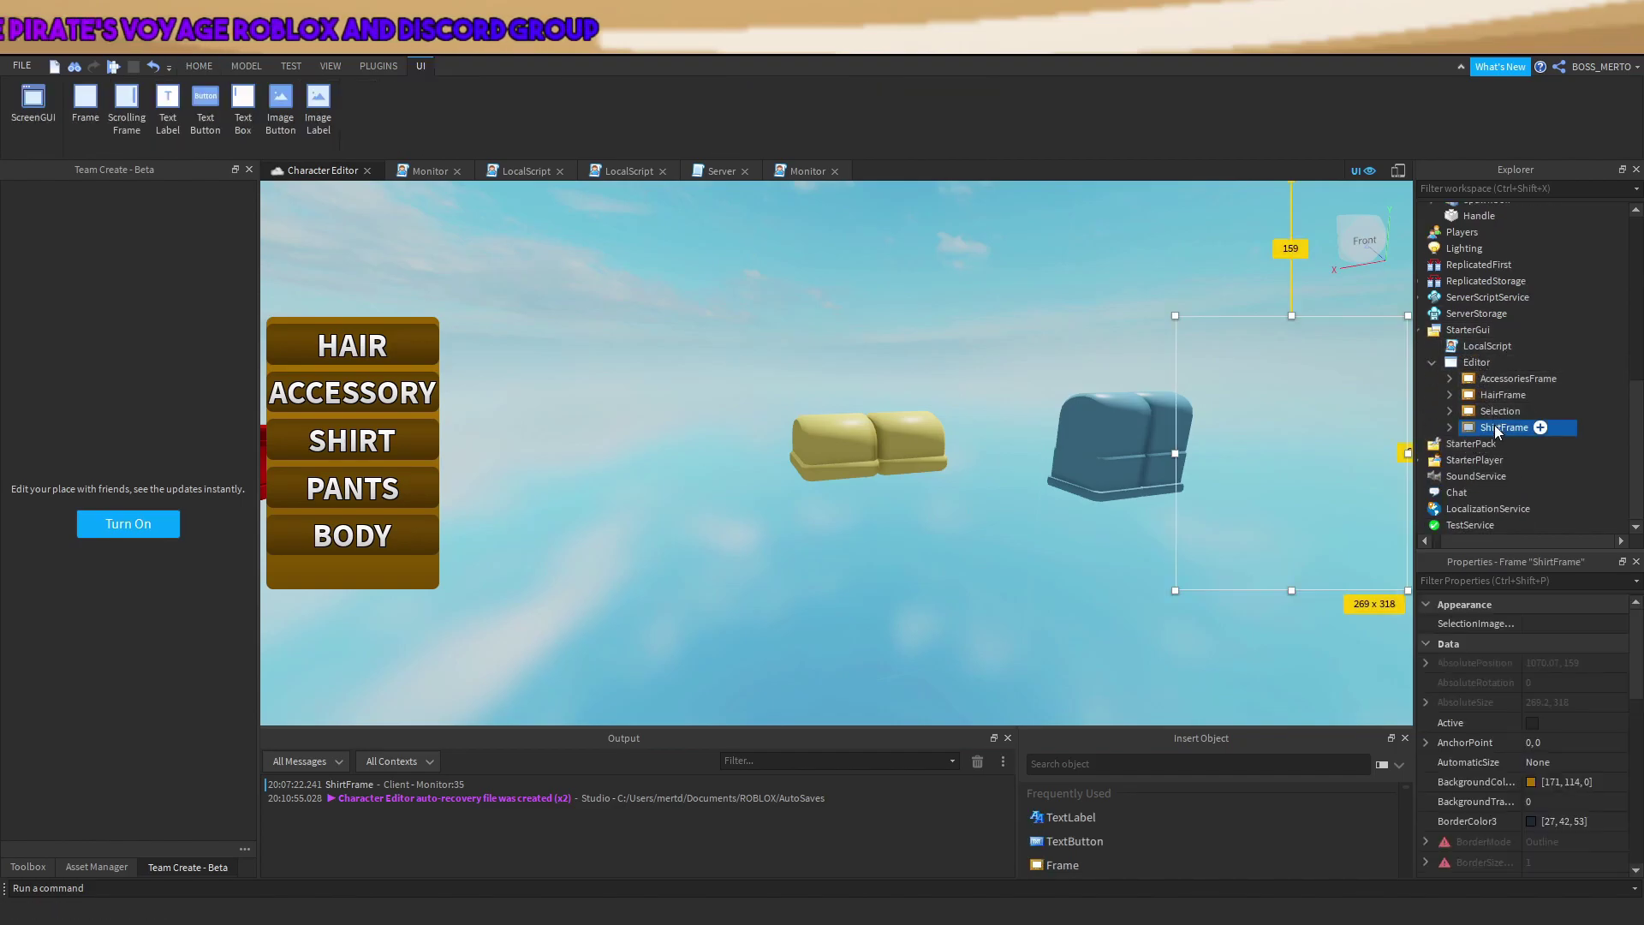
key("ctrl+d")
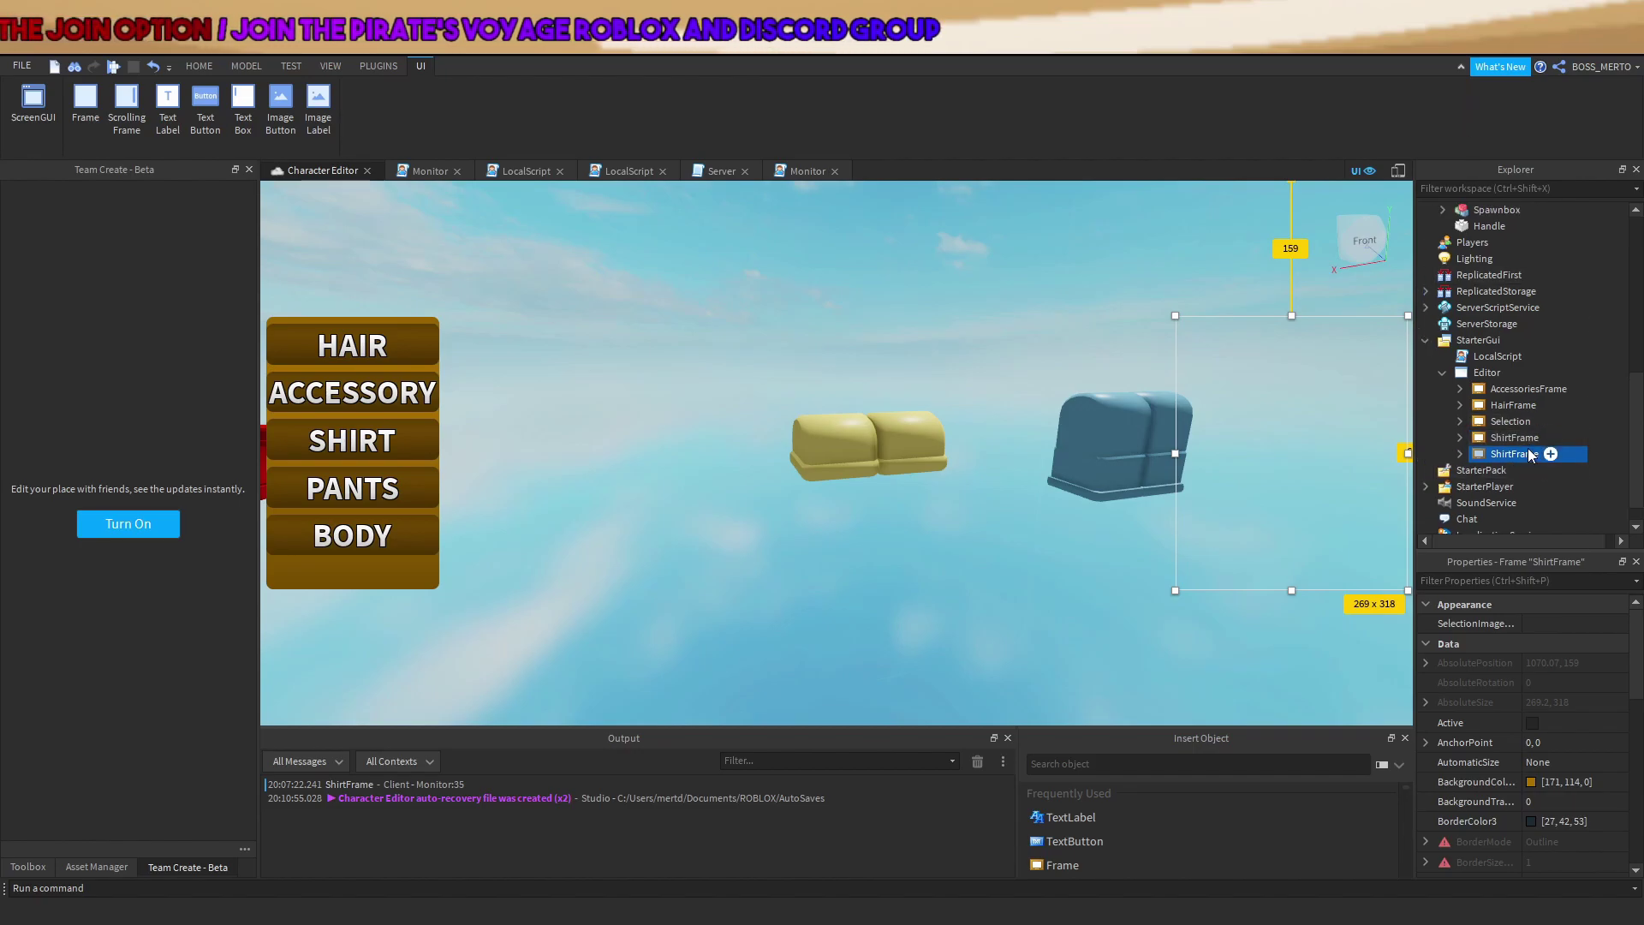
left_click(1504, 453)
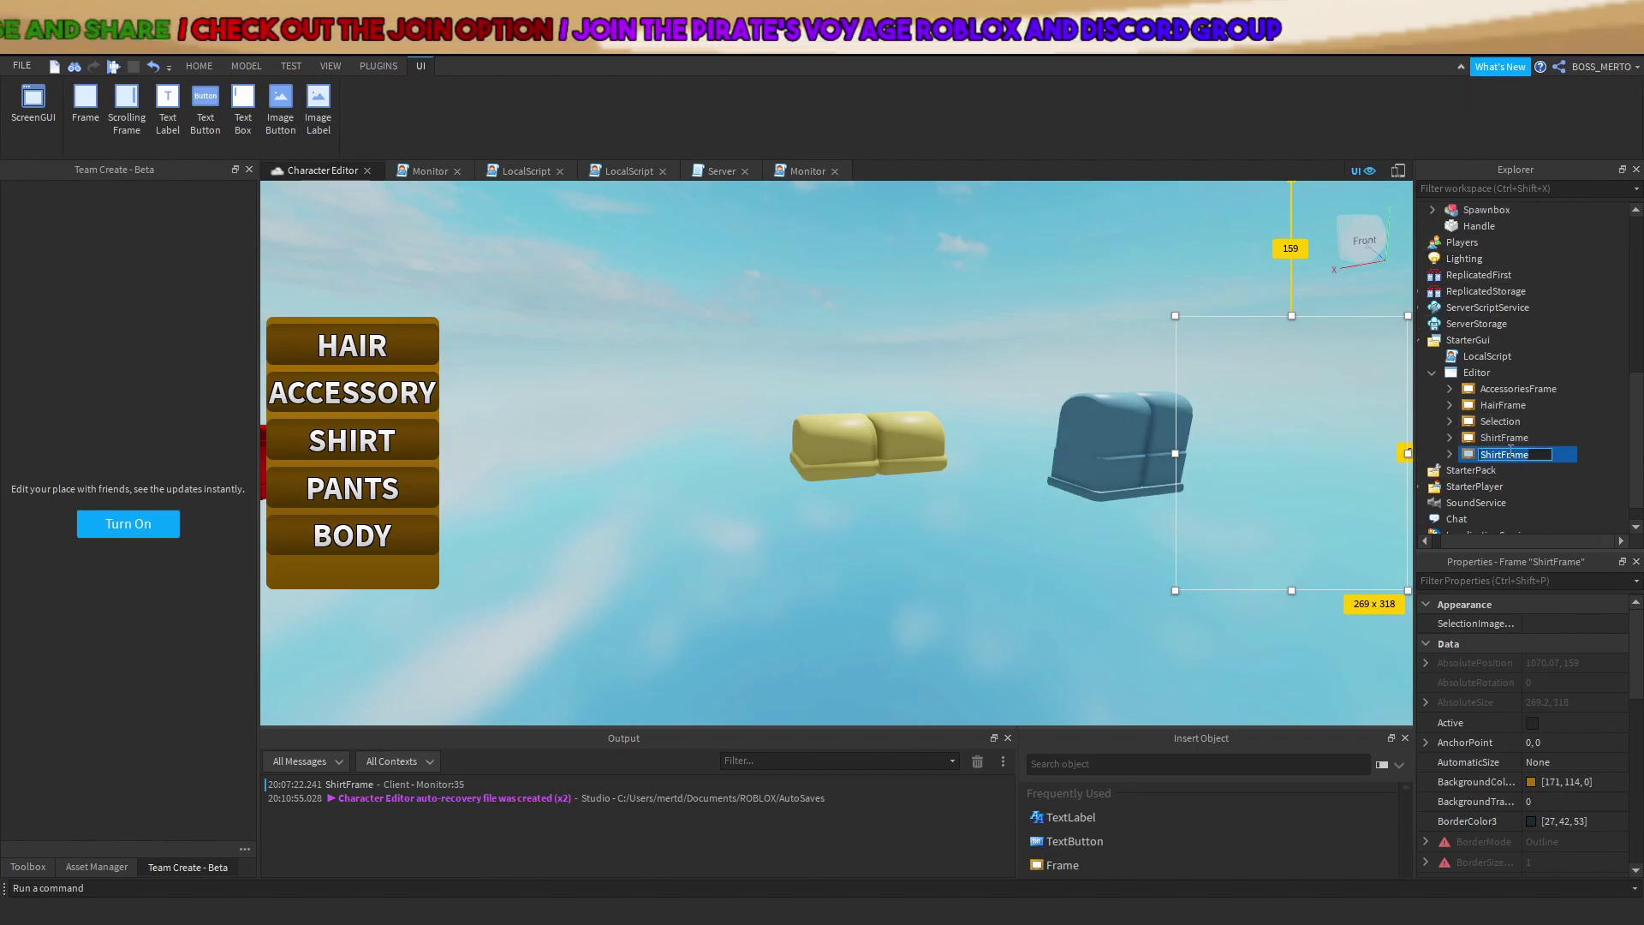
type("PantsFrame")
key("Return")
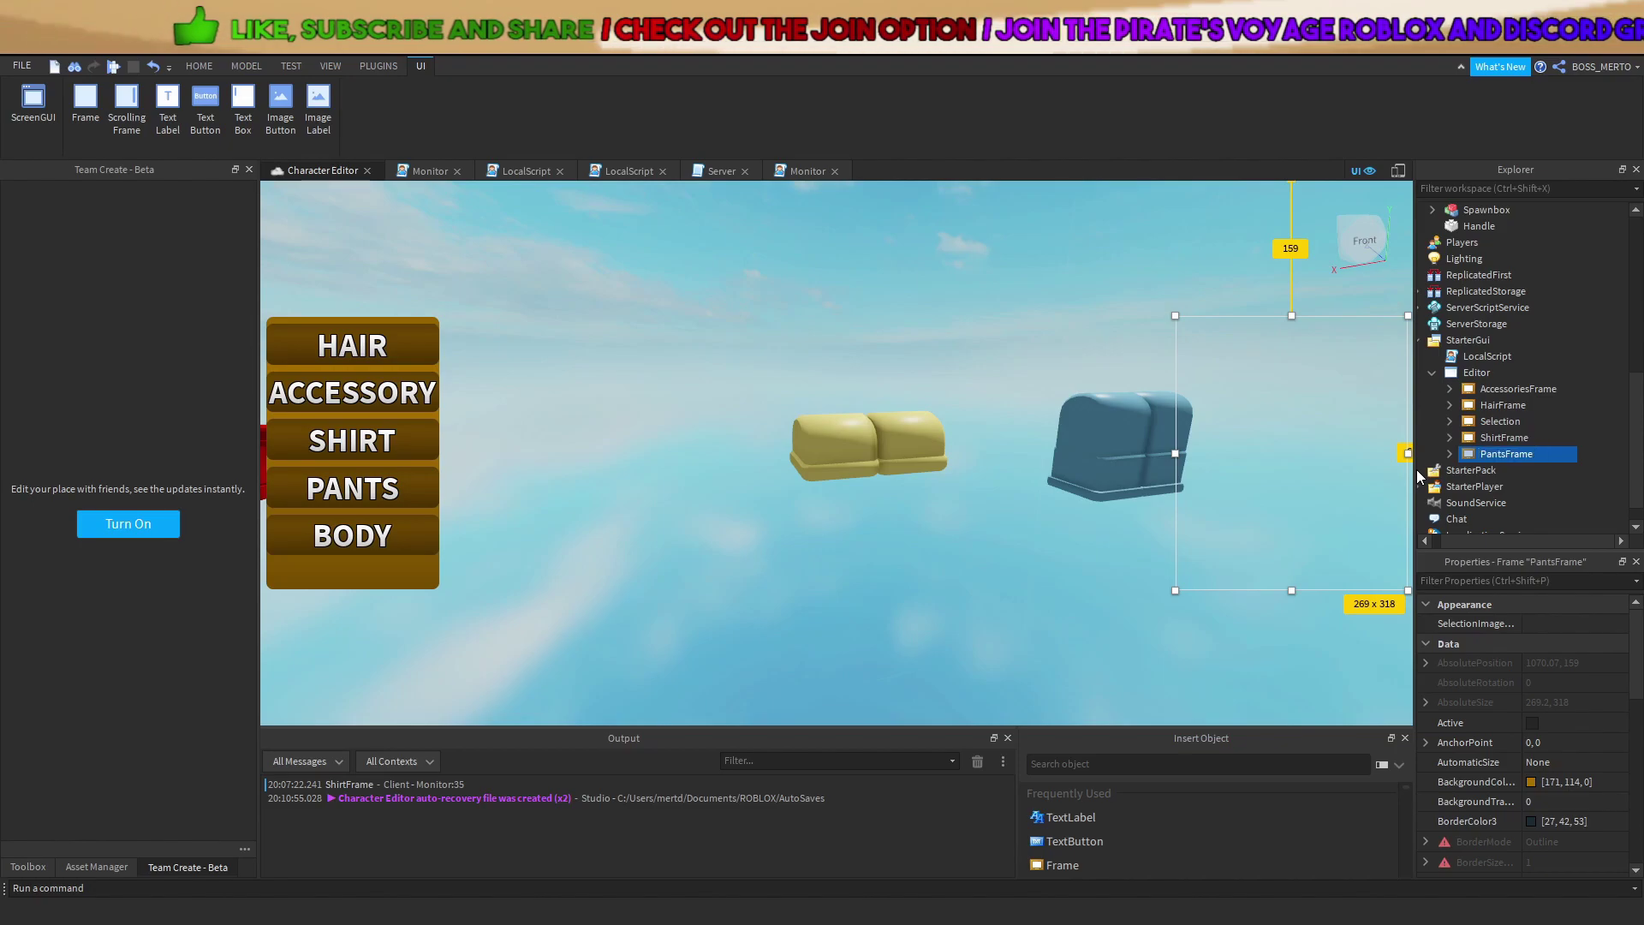
Add a ["PantsFrame"] entry with UDim2.new(0.795, 0, 0.25, 0) to the infoFrame table in the Selection frame's Monitor script.
left_click(1450, 421)
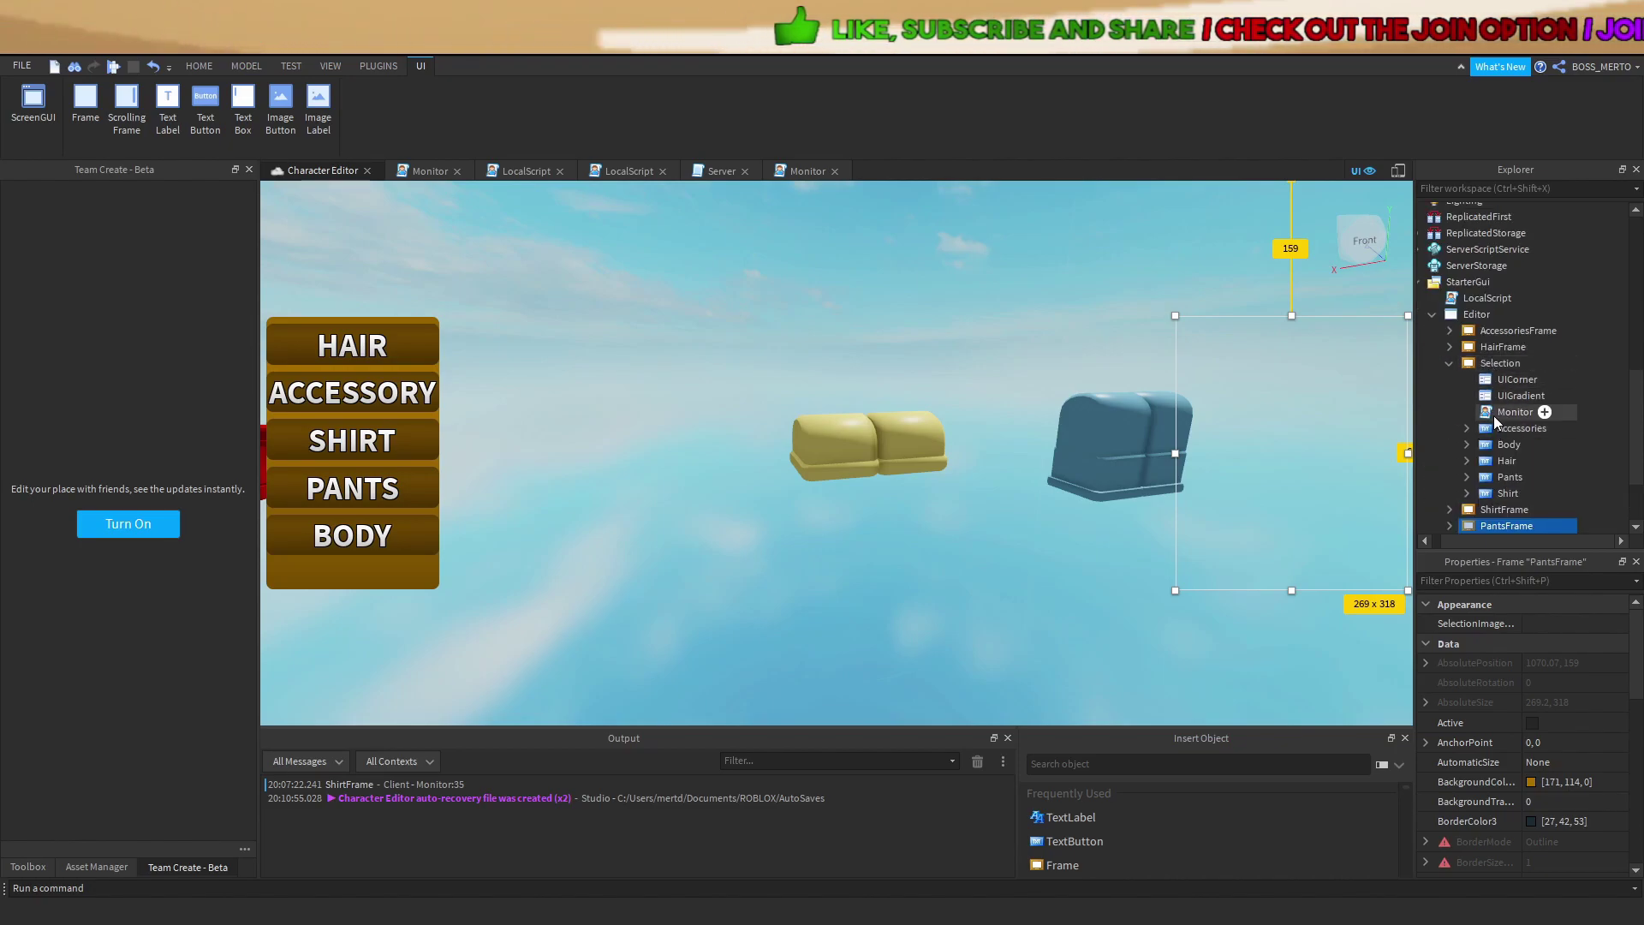
double_click(1494, 414)
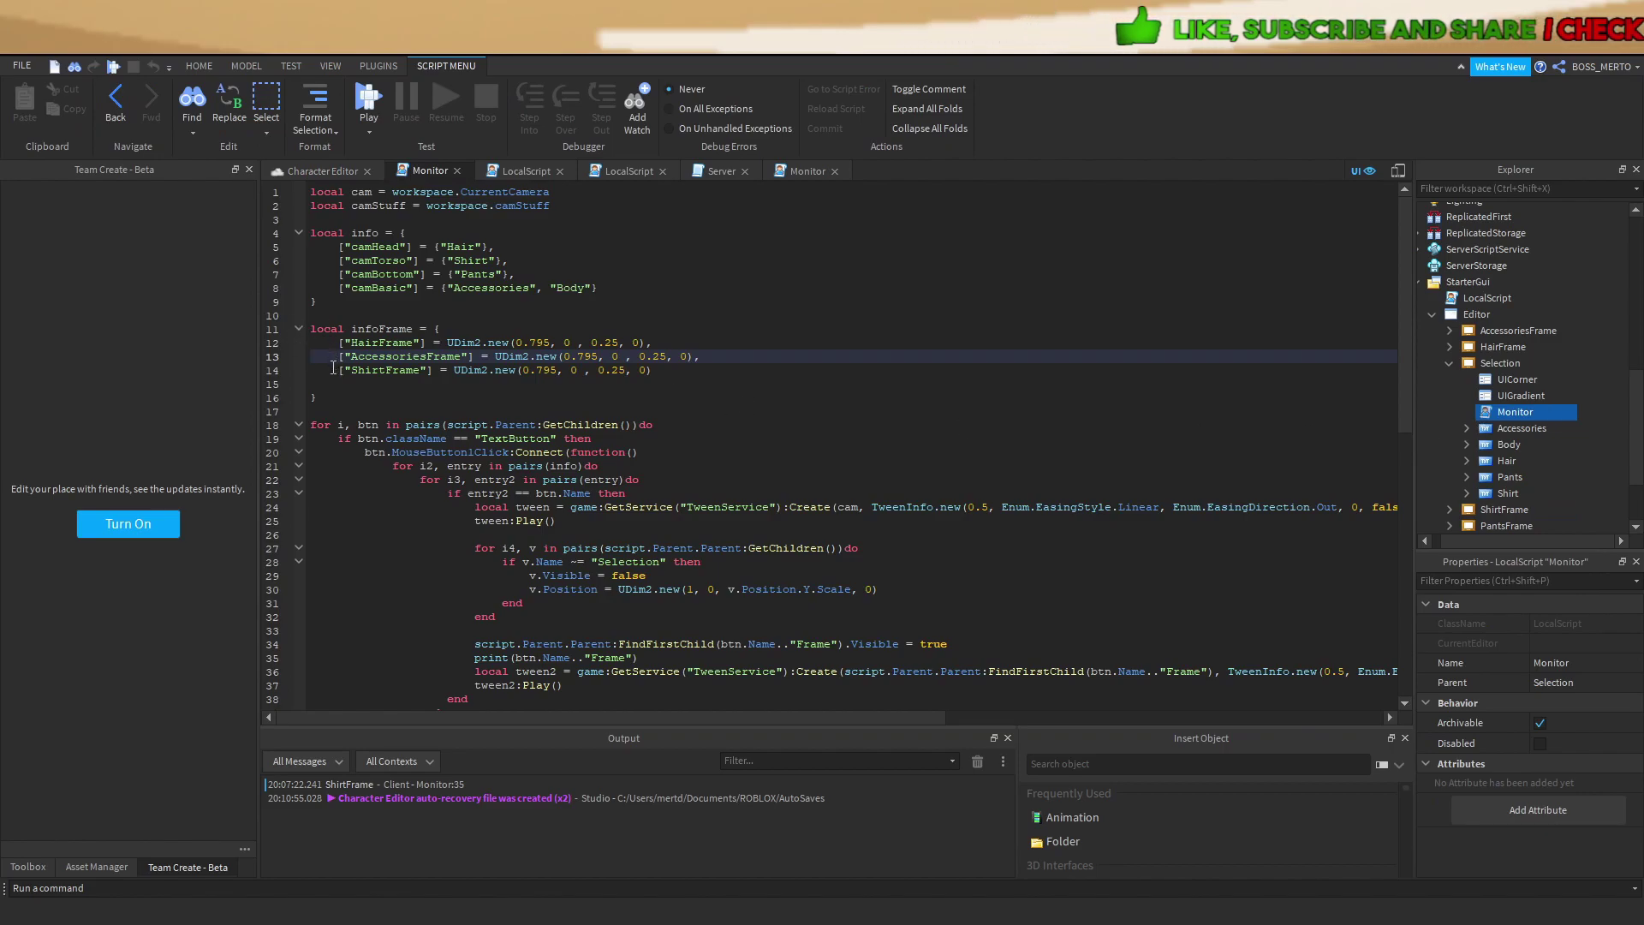
left_click_drag(334, 367, 511, 371)
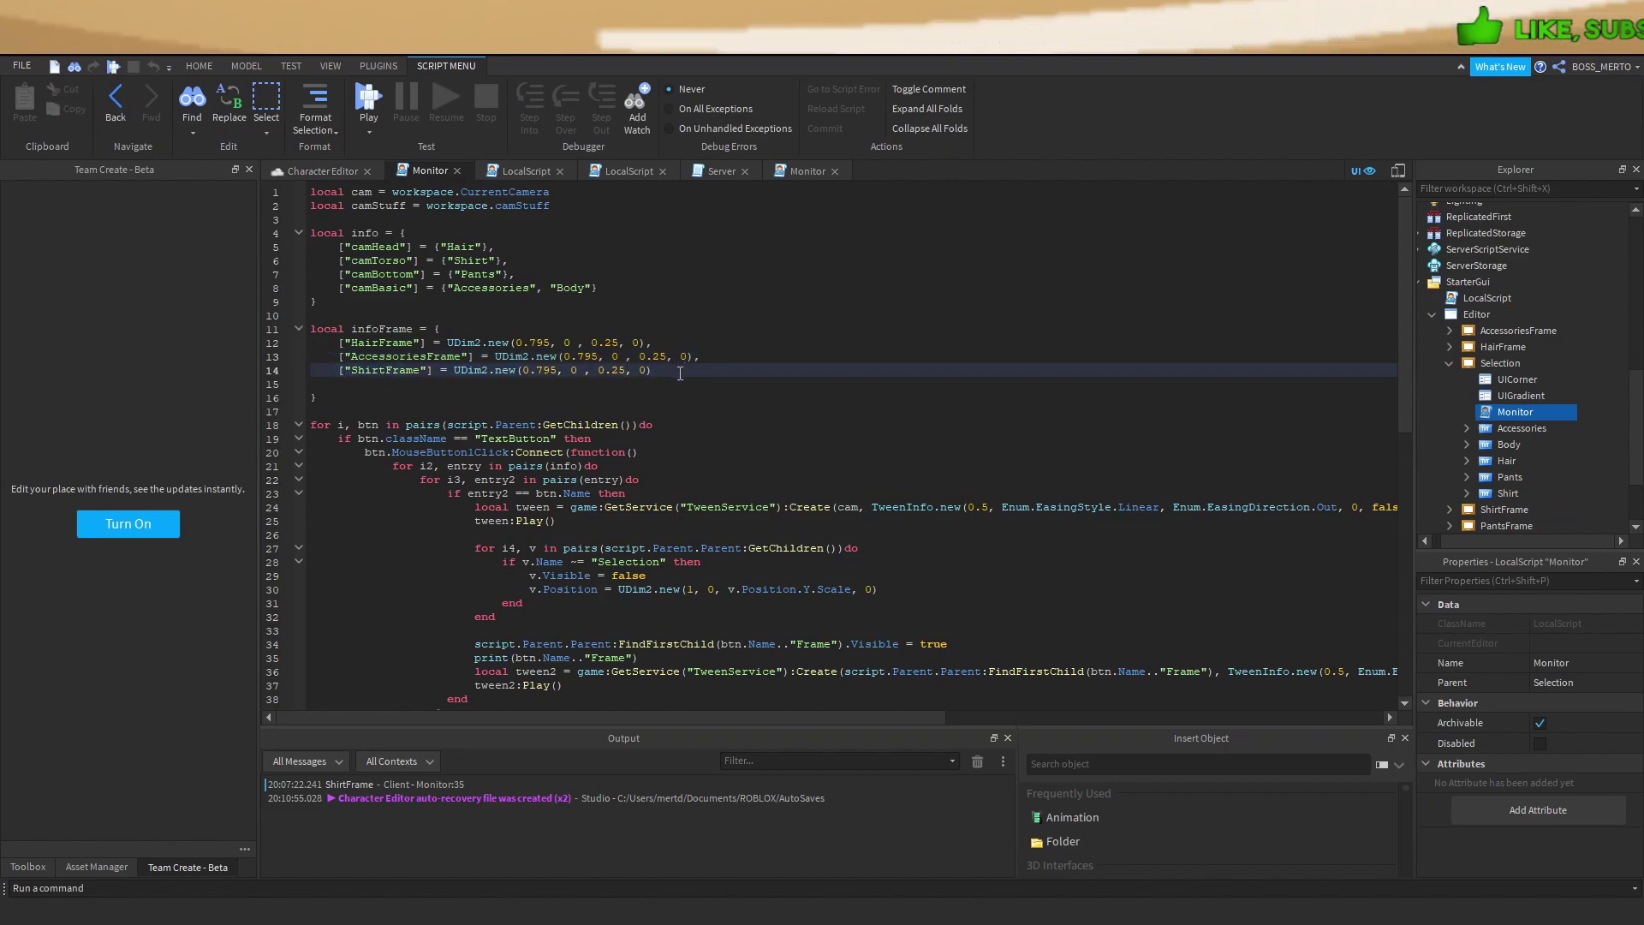
type(",")
key("Return")
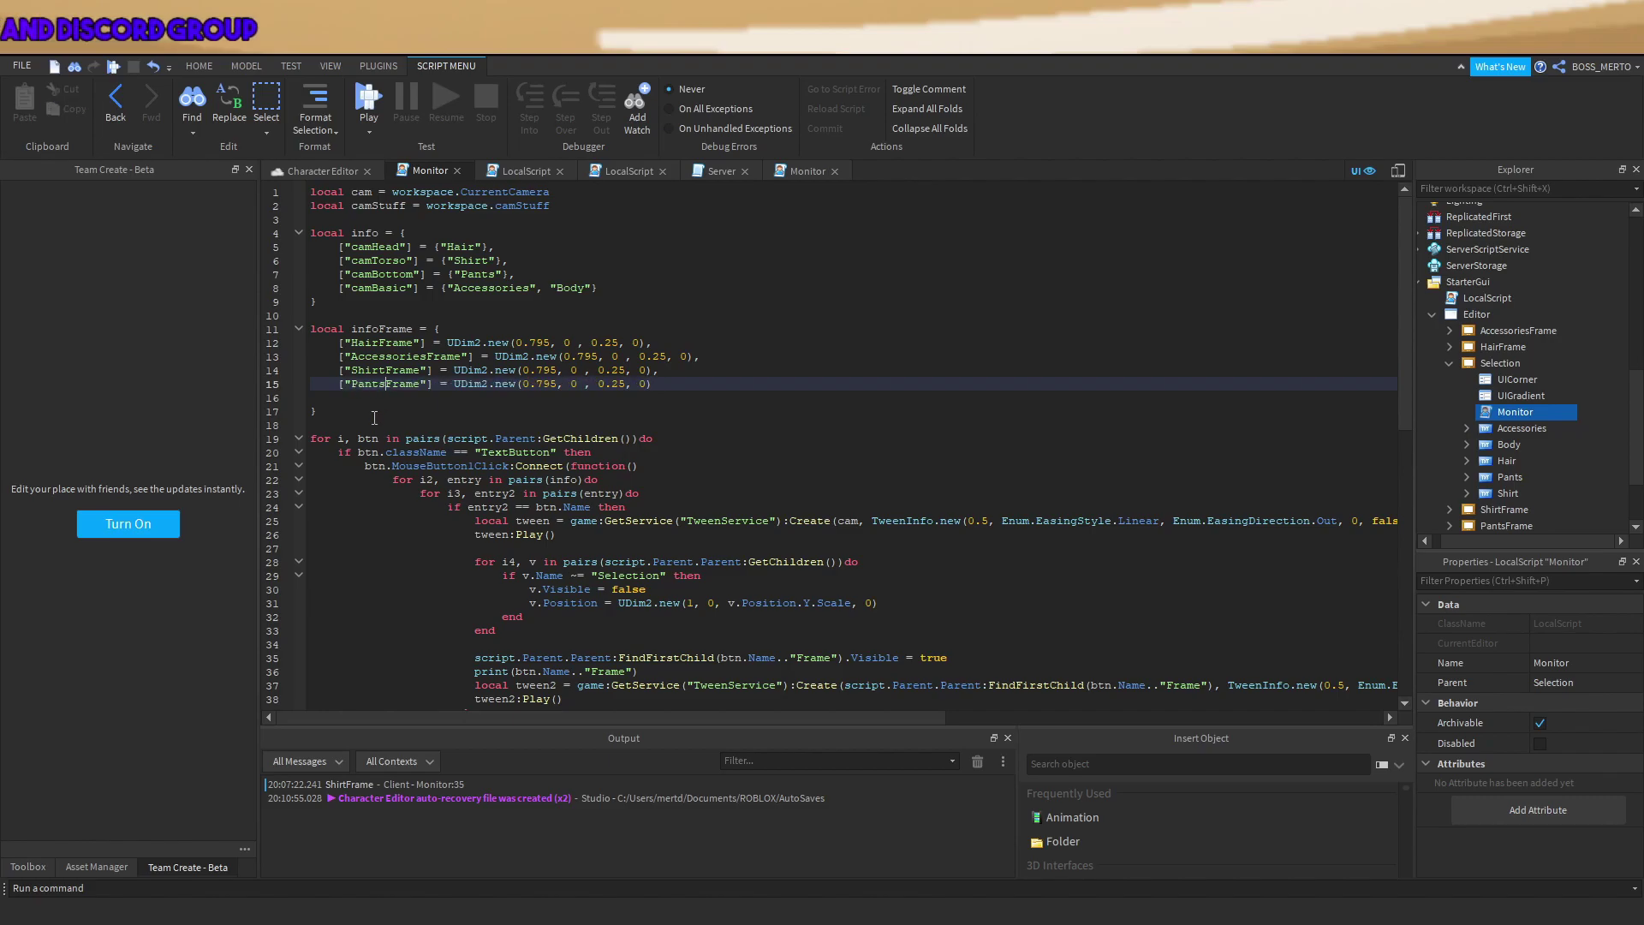
scroll(569, 457, "down", 1)
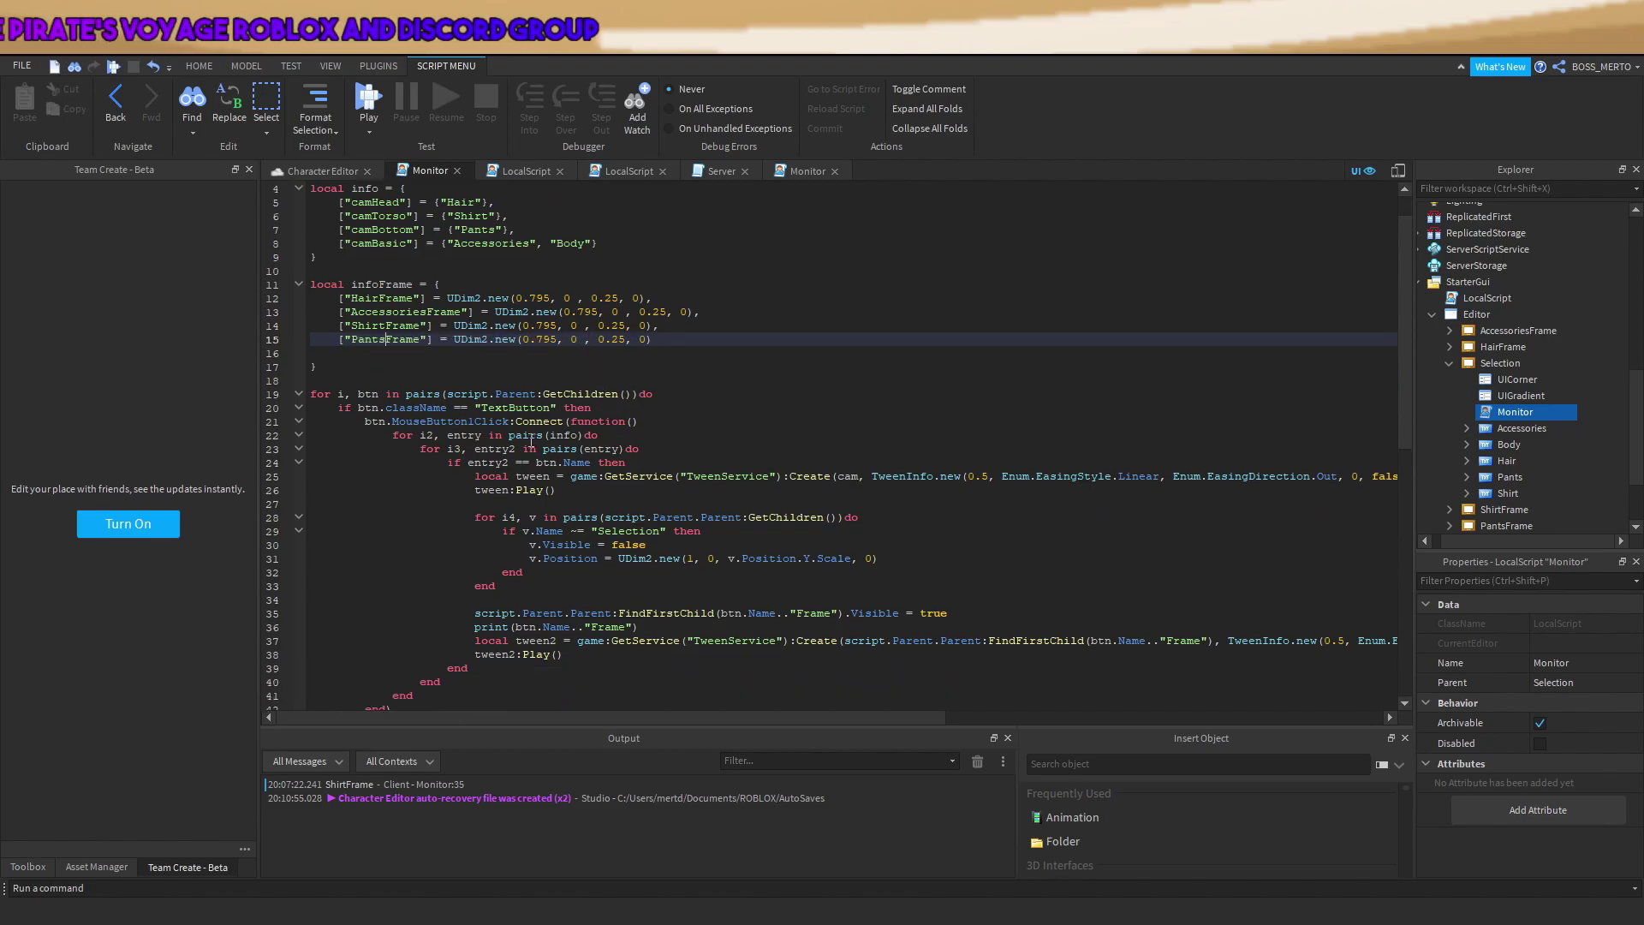
Review the rest of the Selection frame's Monitor script and close it.
left_click(317, 167)
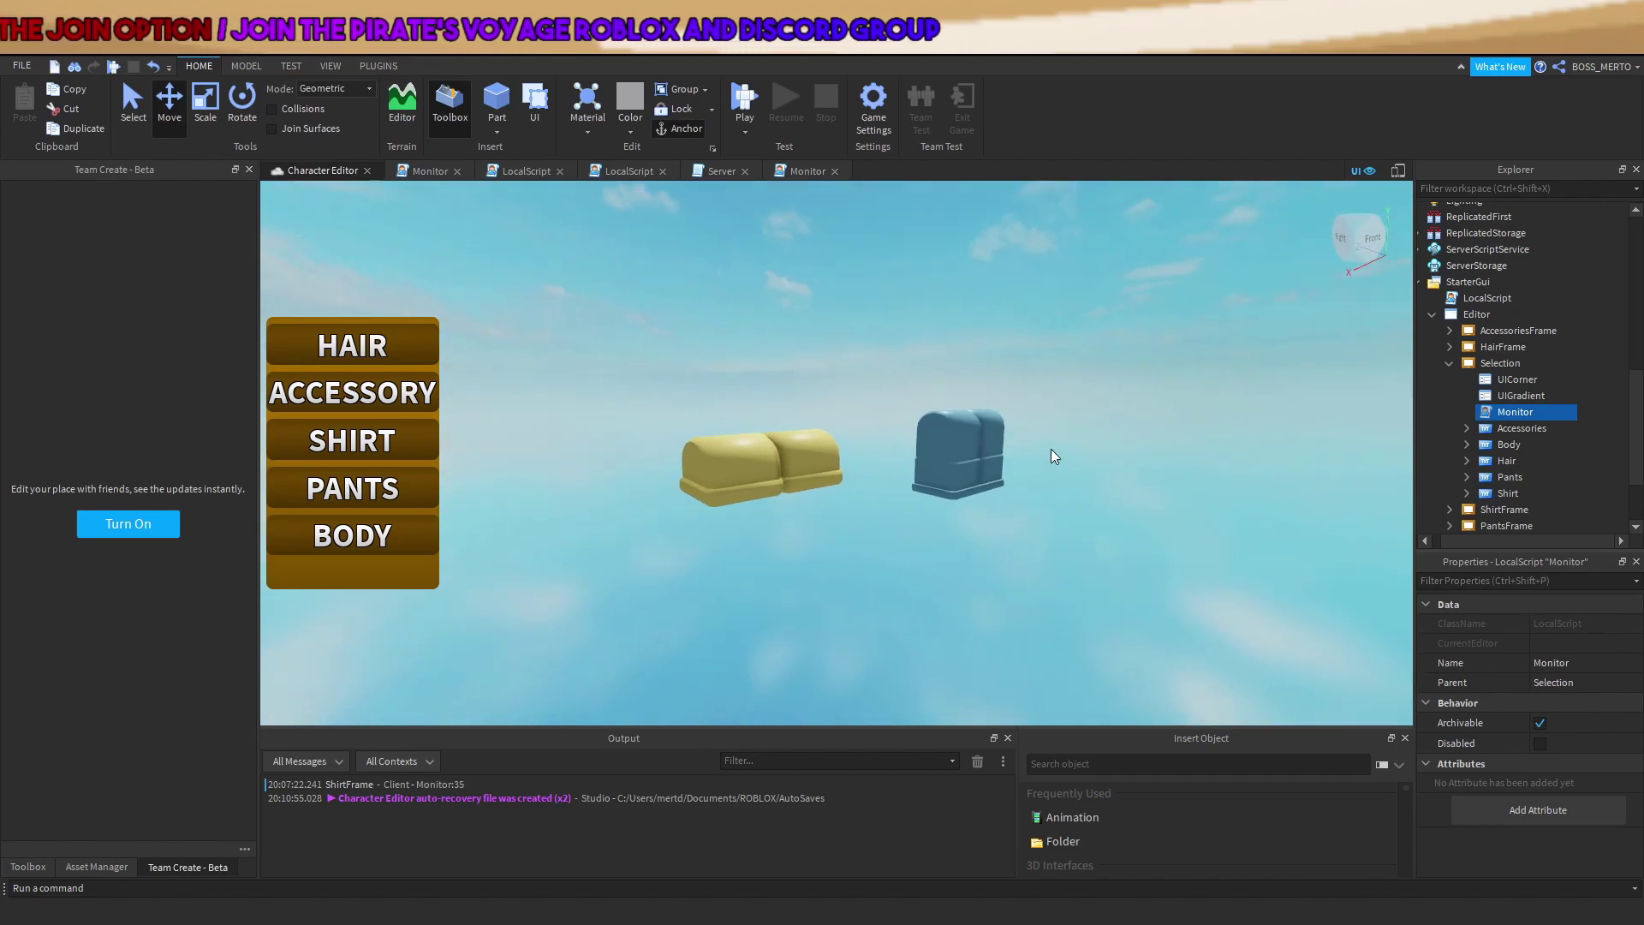
left_click(1137, 502)
right_click_drag(1137, 502, 1136, 501)
left_click(1513, 422)
double_click(1513, 423)
scroll(1028, 465, "down", 3)
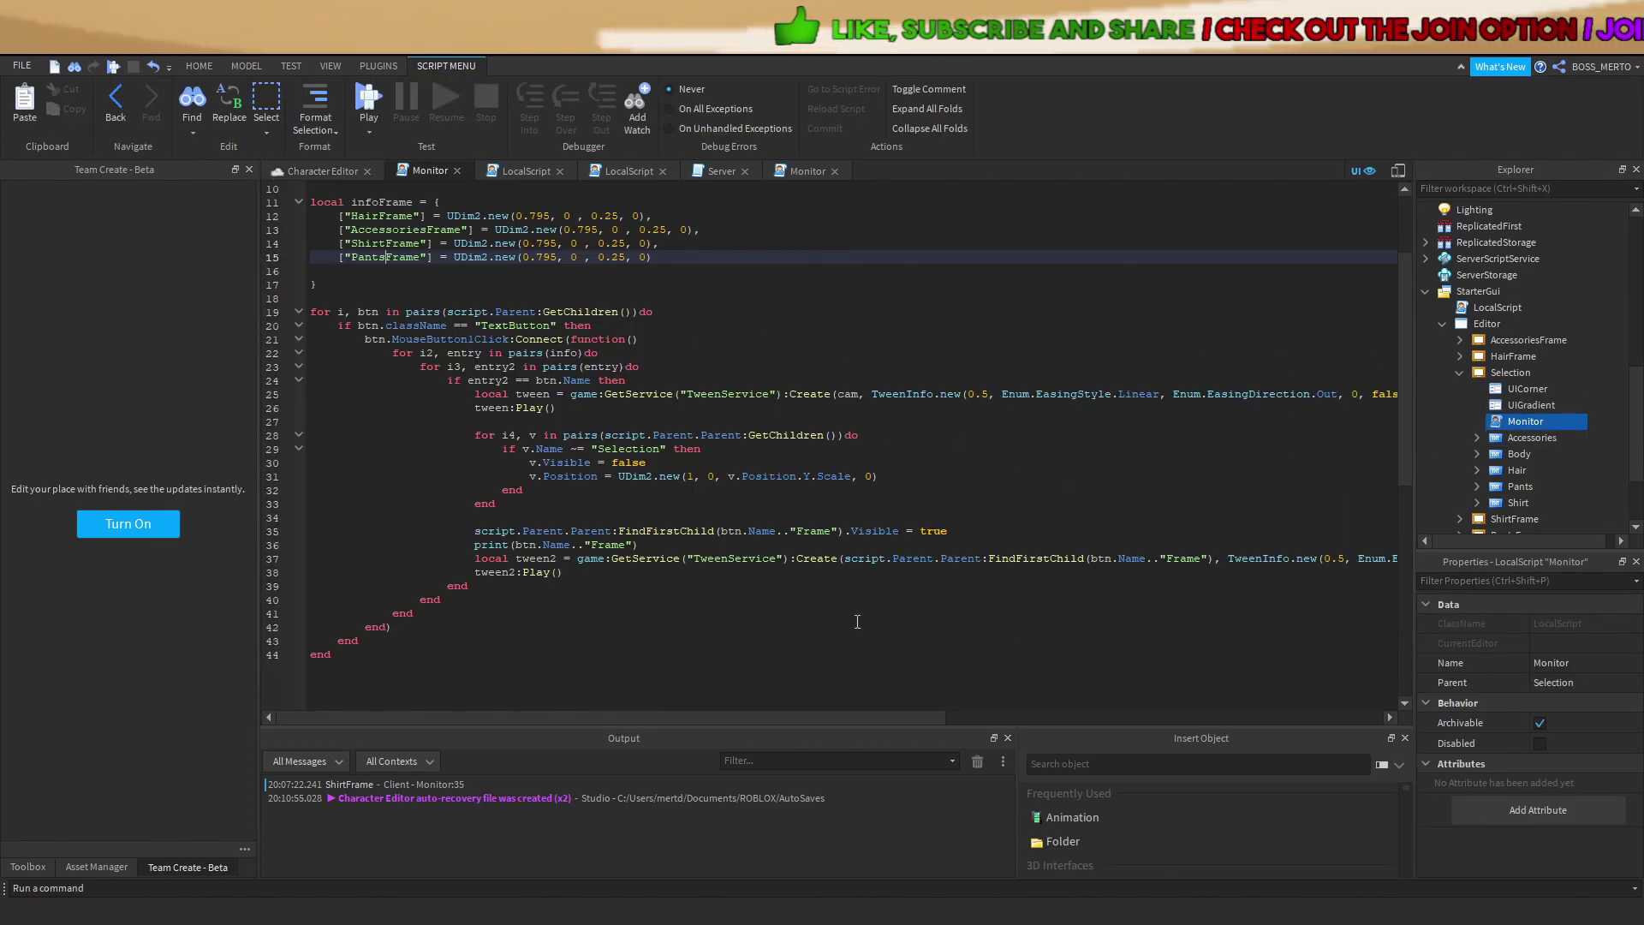
left_click(457, 171)
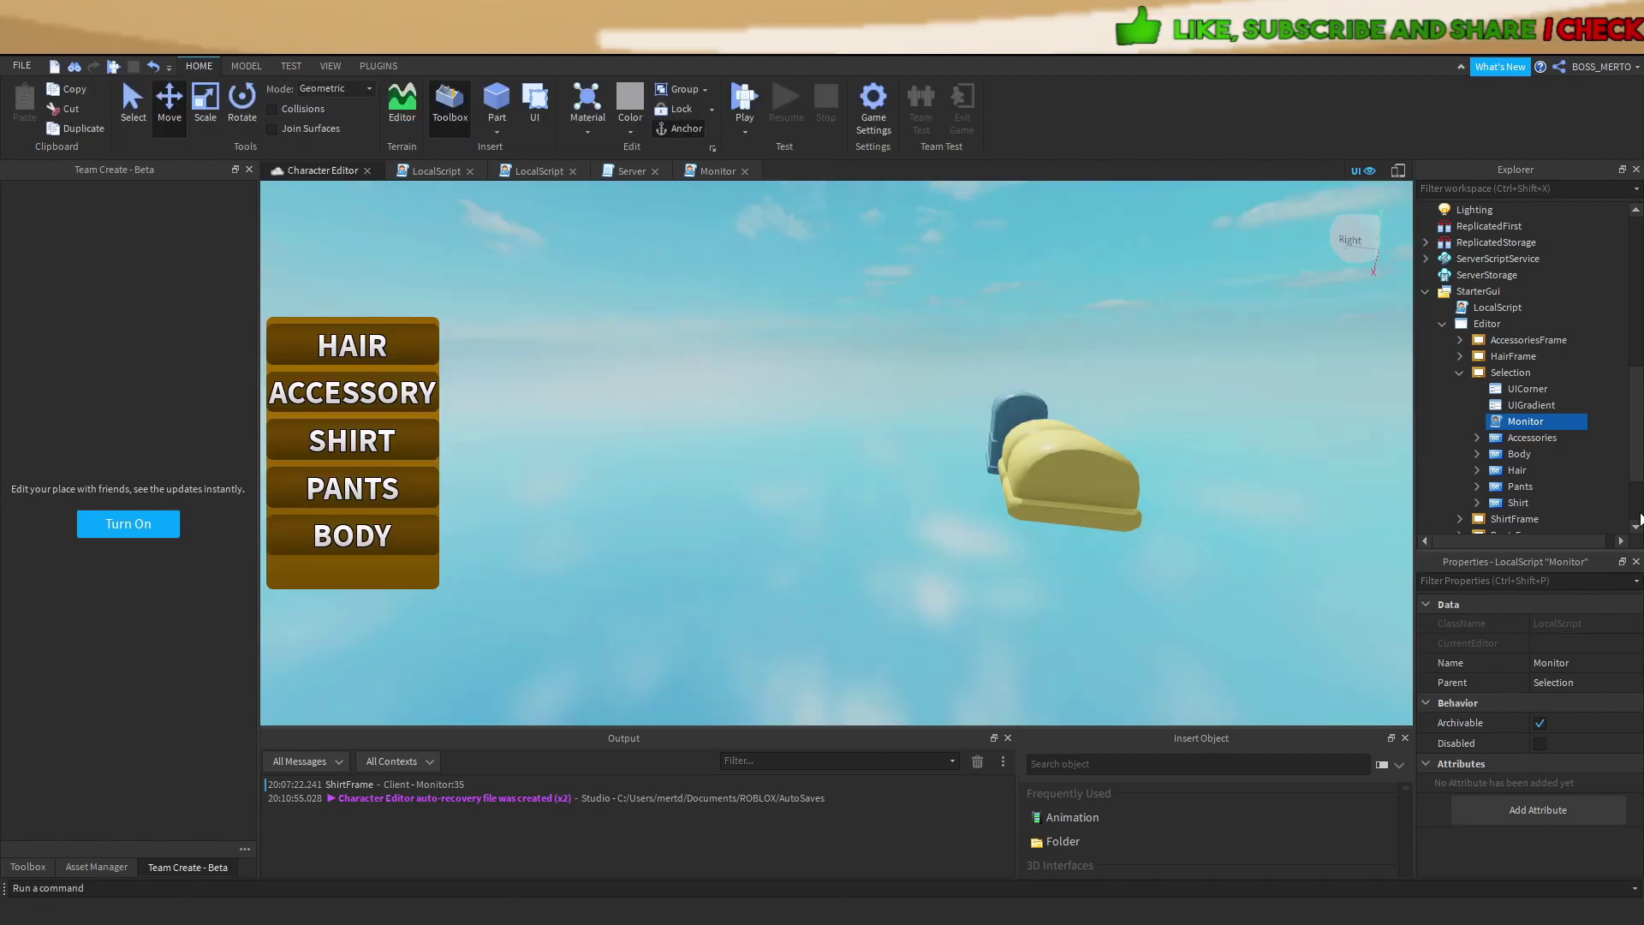
Copy the Handle part from the Long Sleeve item inside PantsFrame's ScrollingFrame.
left_click(1461, 374)
left_click(1461, 428)
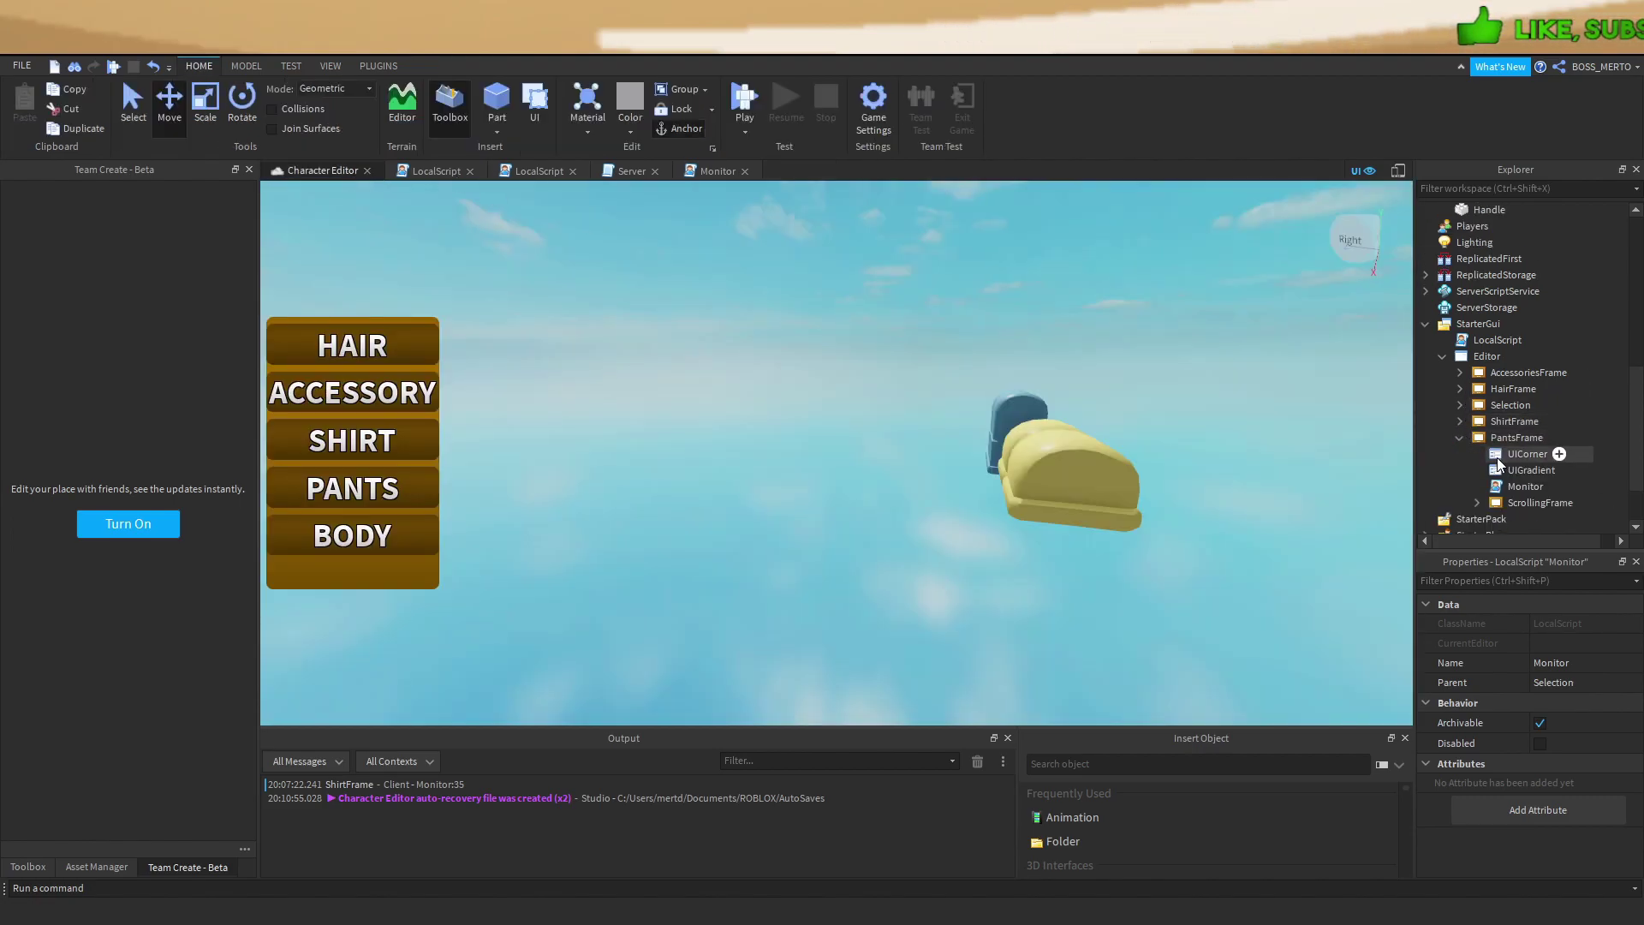
scroll(1498, 501, "down", 2)
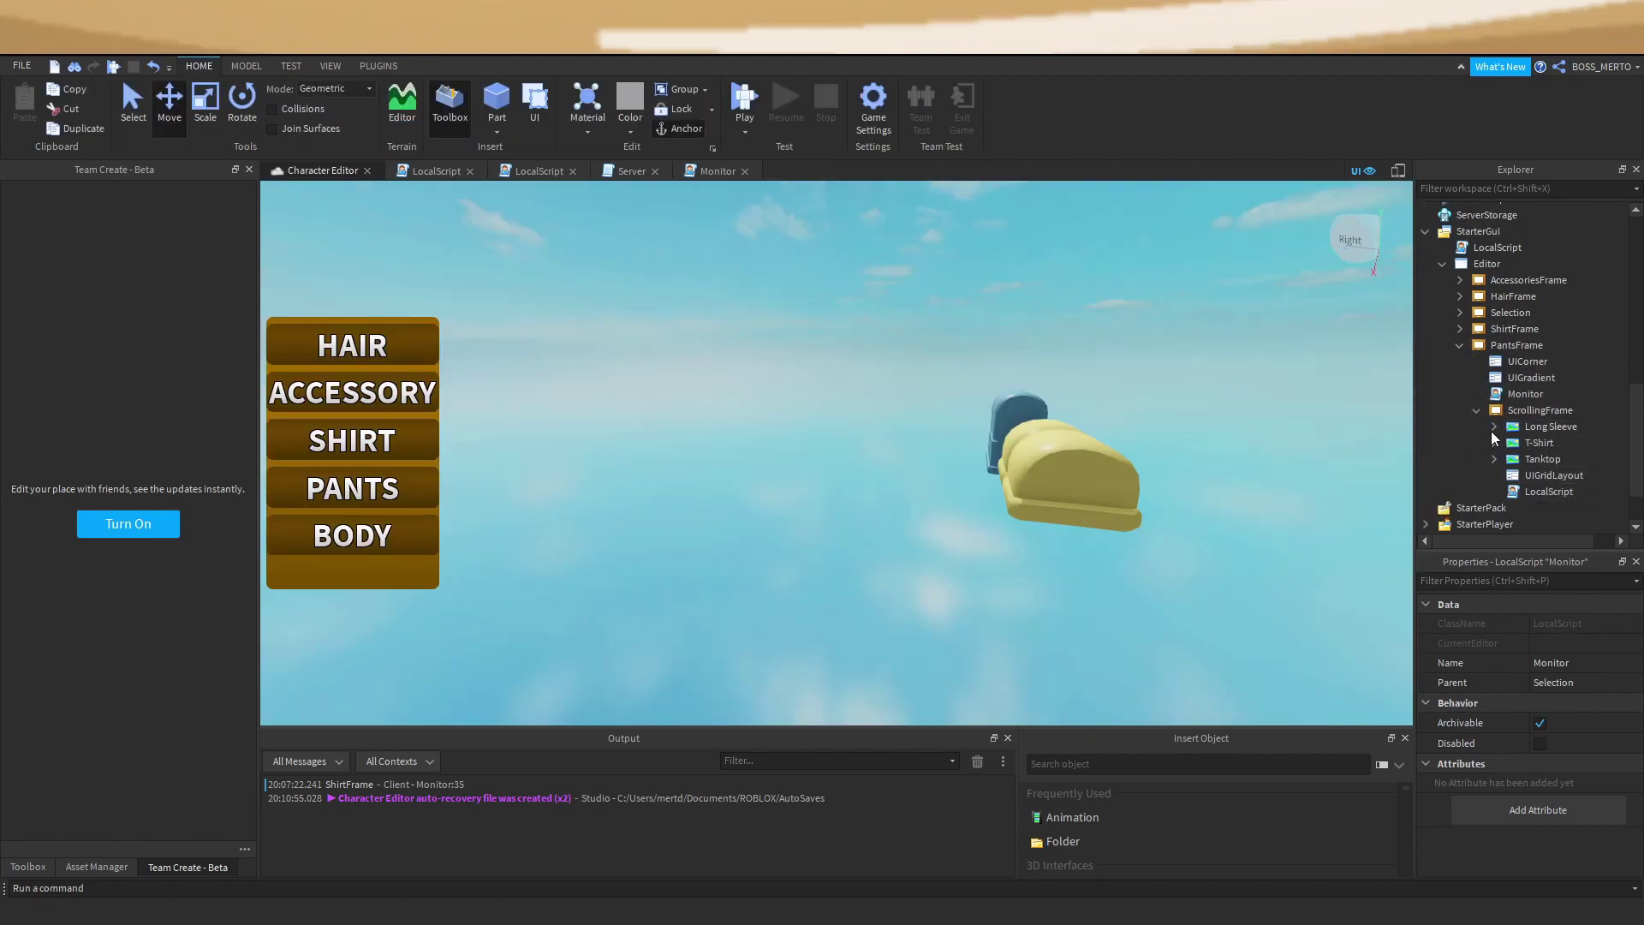
left_click(1511, 455)
scroll(1520, 455, "down", 1)
scroll(1546, 480, "down", 2)
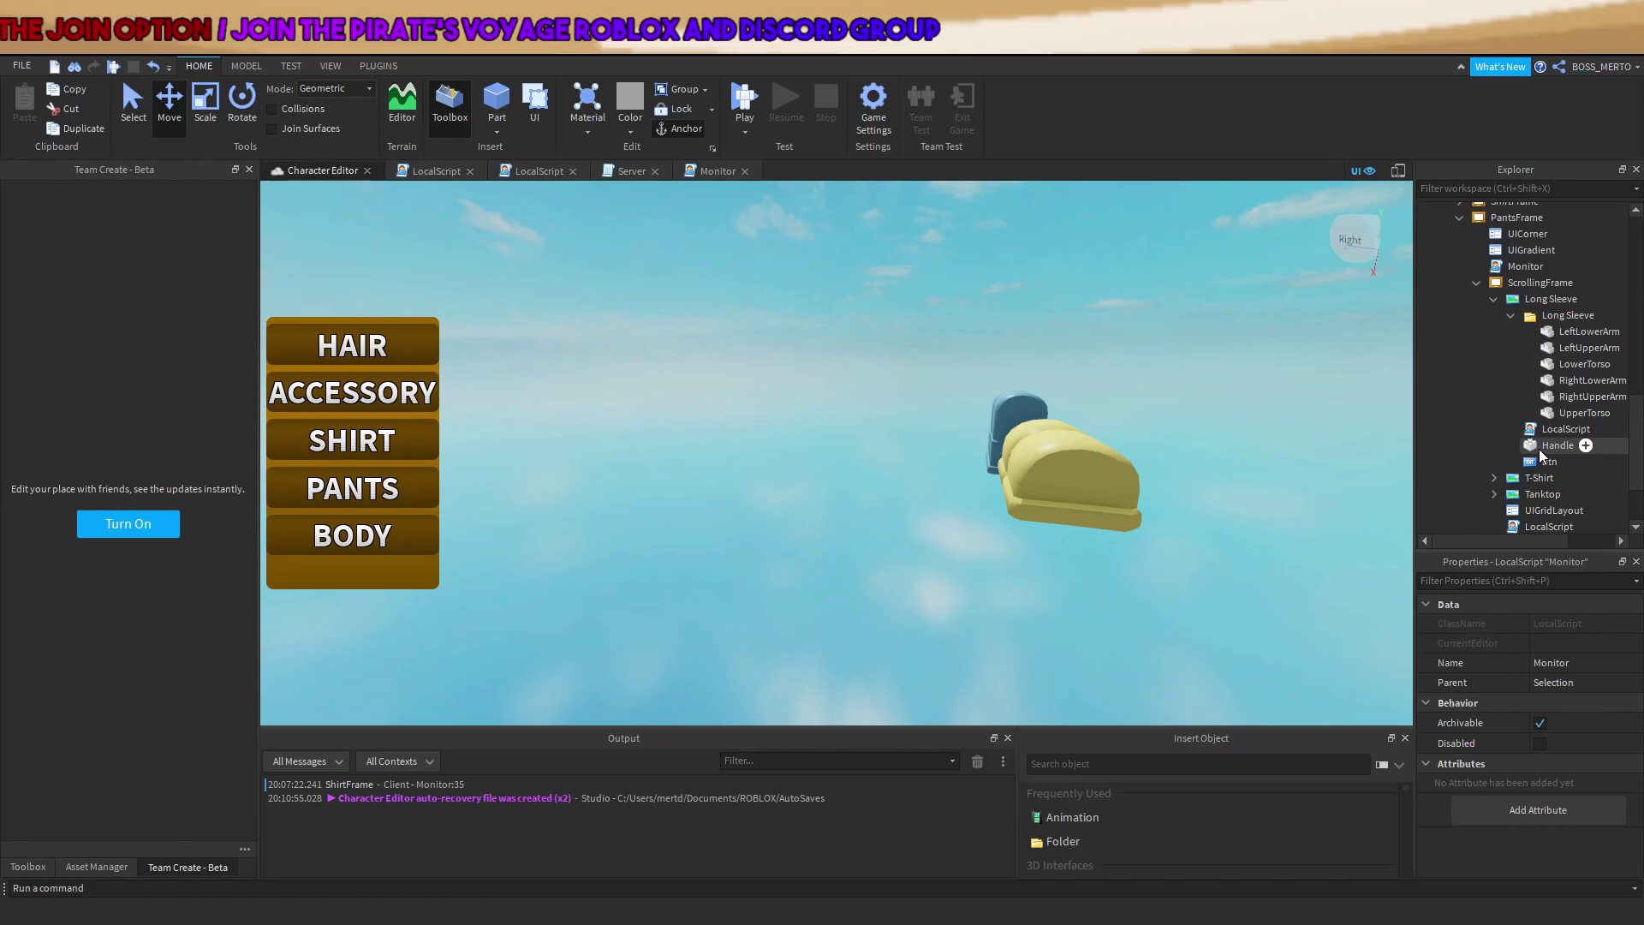
left_click(1536, 449)
scroll(1539, 454, "right", 2)
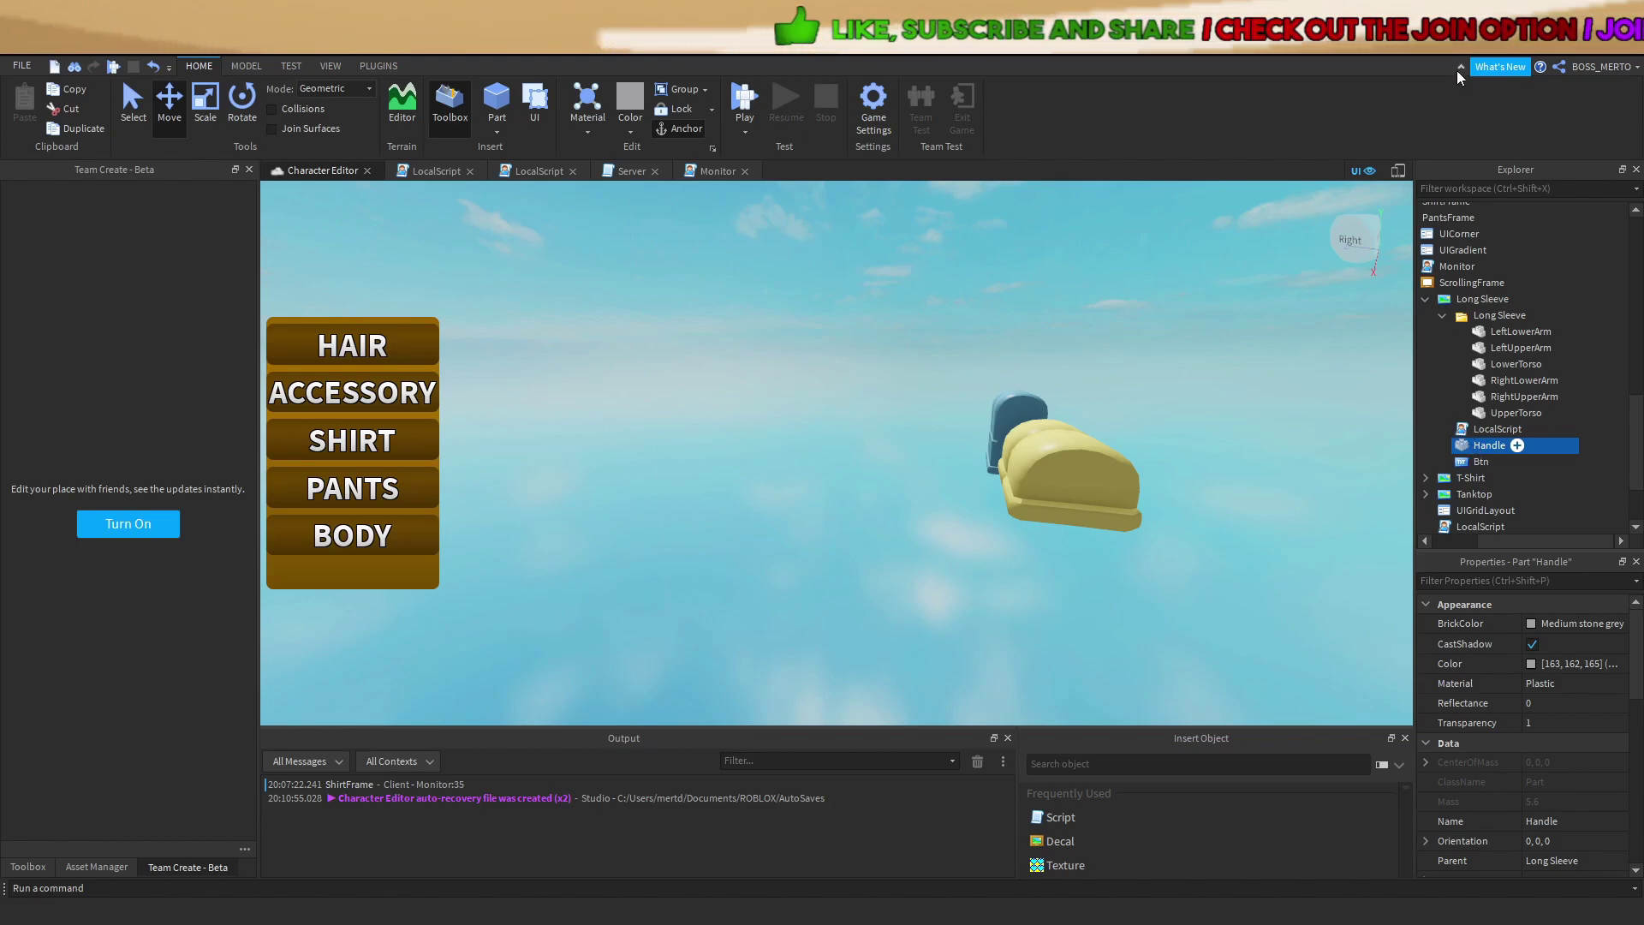
Paste the copied Handle into Workspace and focus the view on it.
scroll(1507, 237, "up", 10)
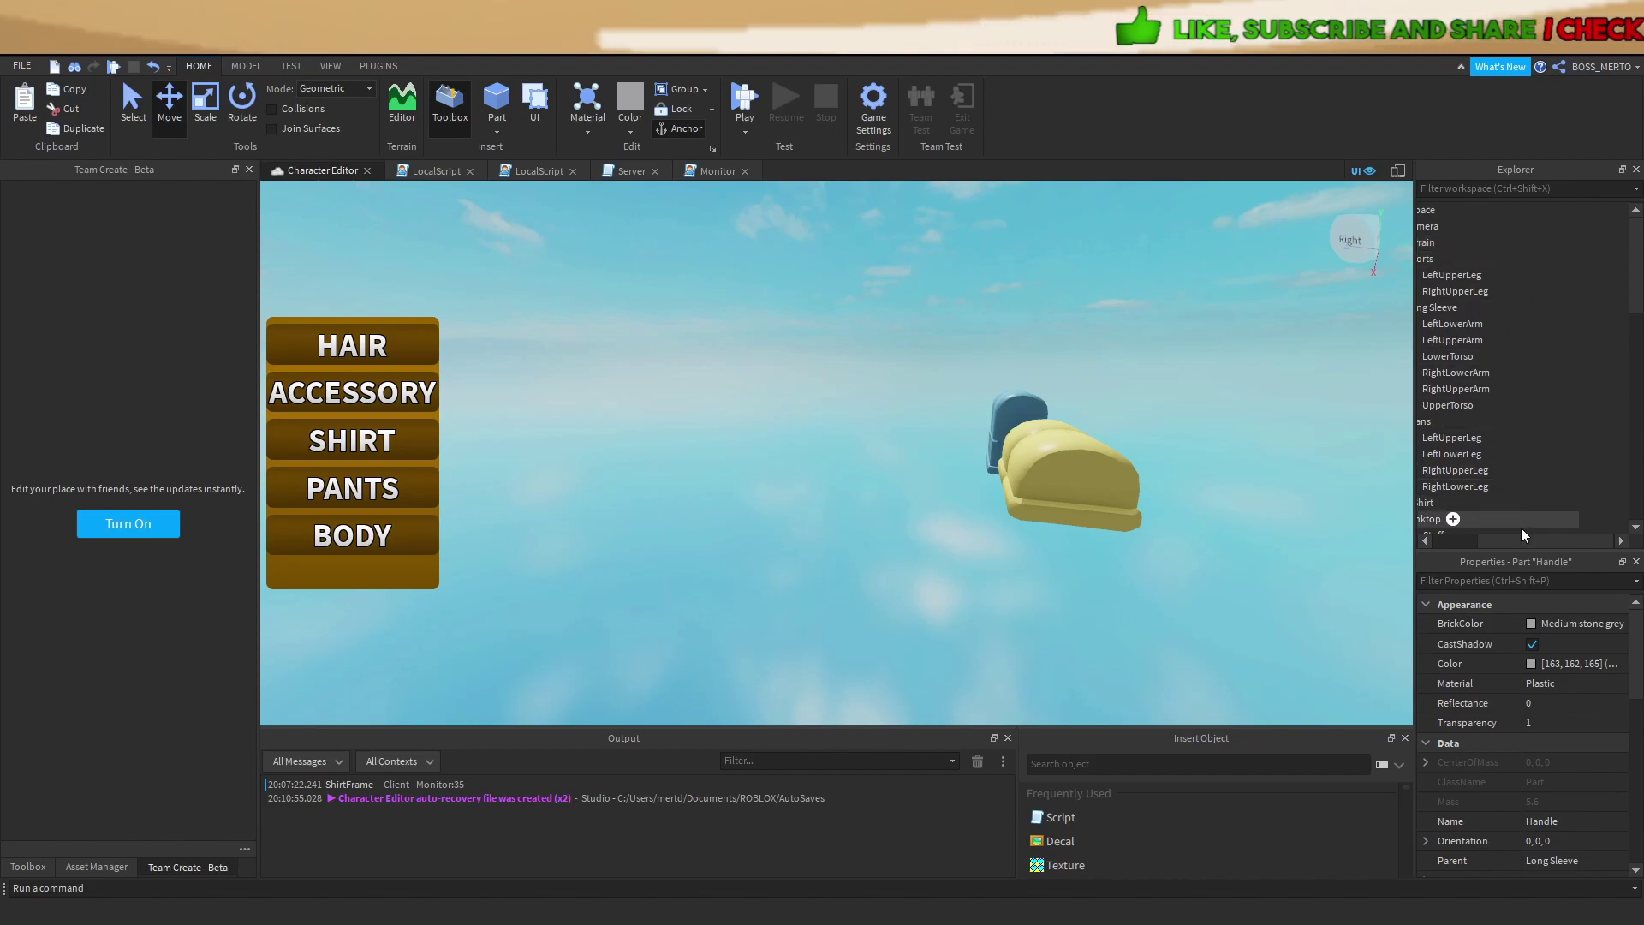
scroll(1521, 539, "left", 2)
left_click(1474, 212)
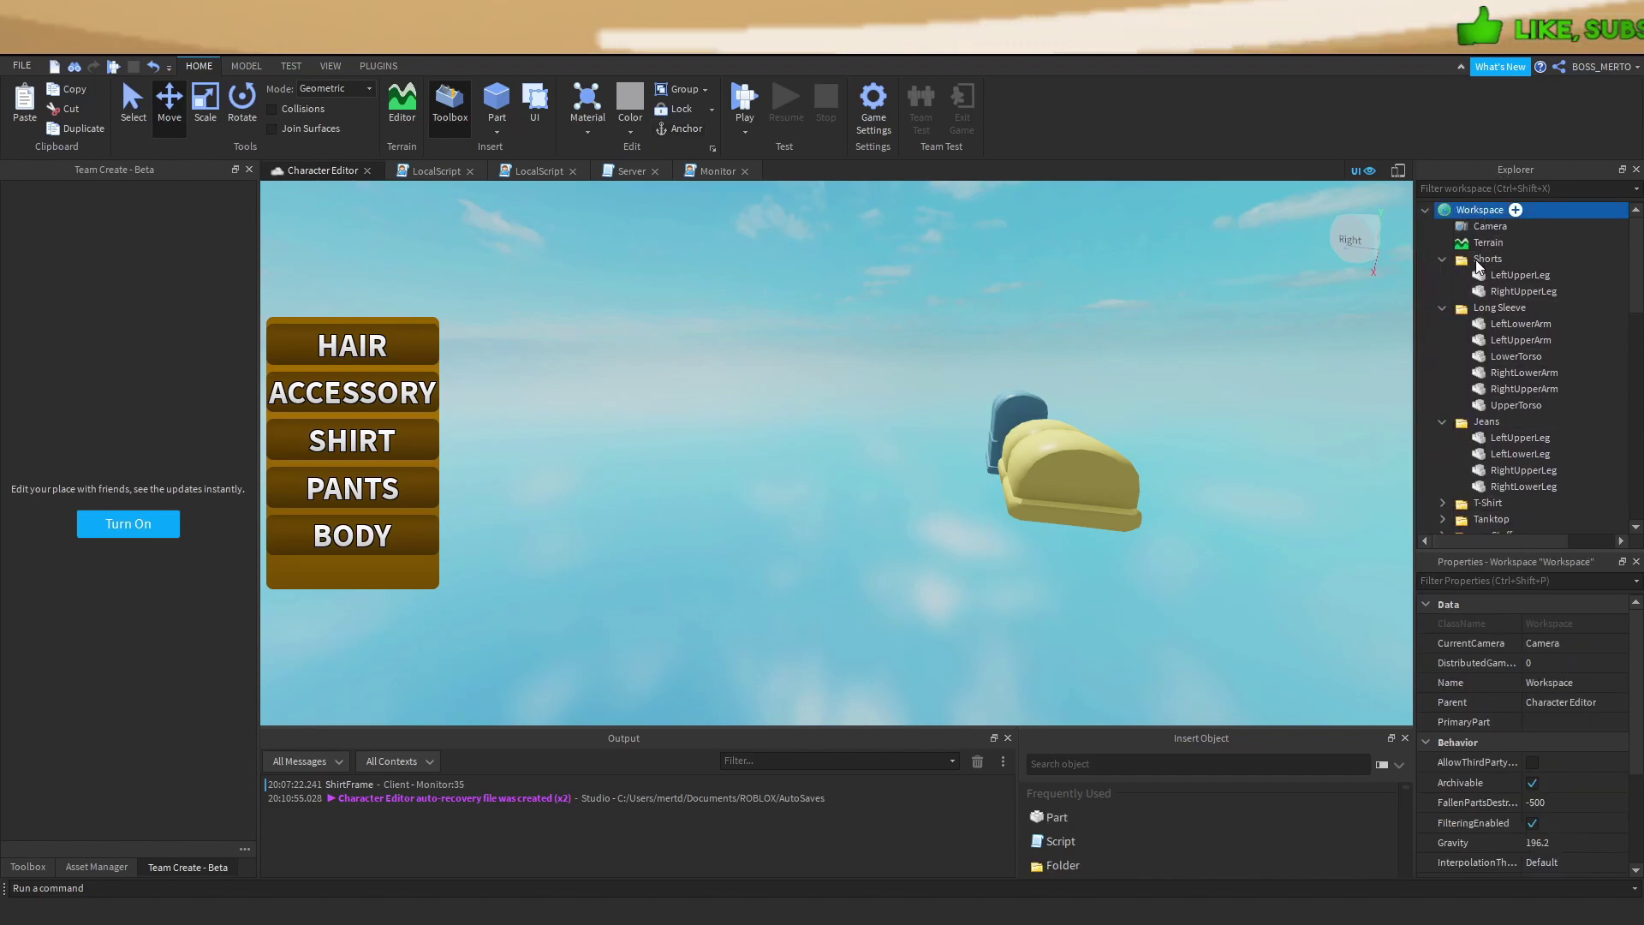
key("ctrl+v")
key("f")
right_click_drag(970, 419, 764, 415)
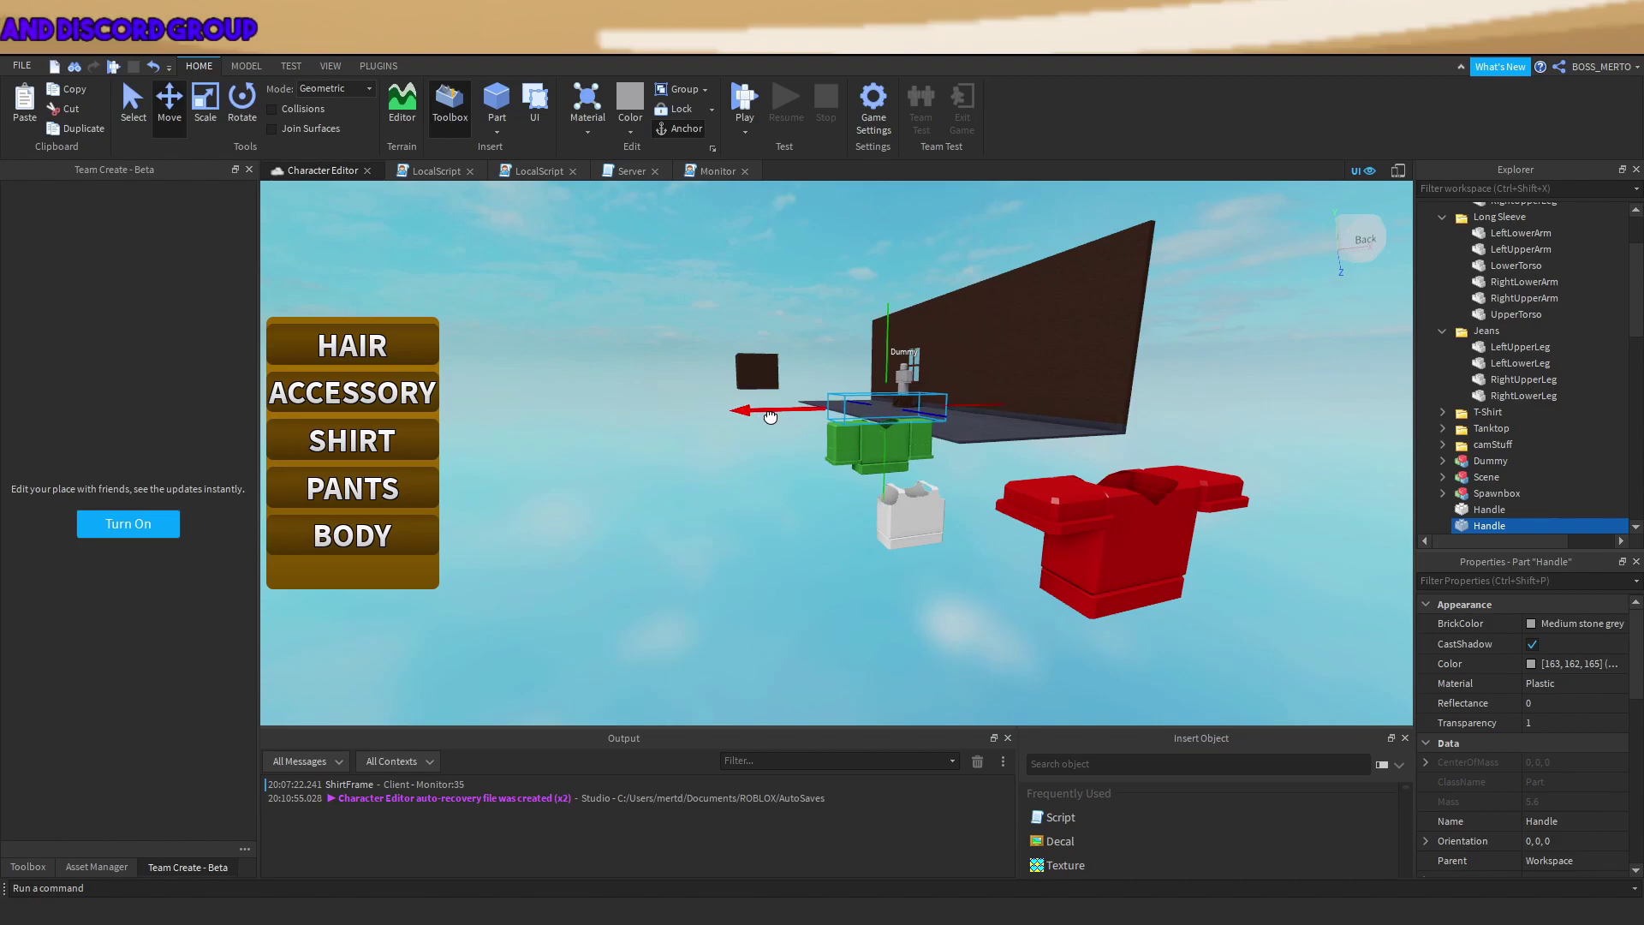
Move the pasted Handle part in Workspace so it surrounds the yellow Shorts legs.
scroll(1593, 457, "up", 10)
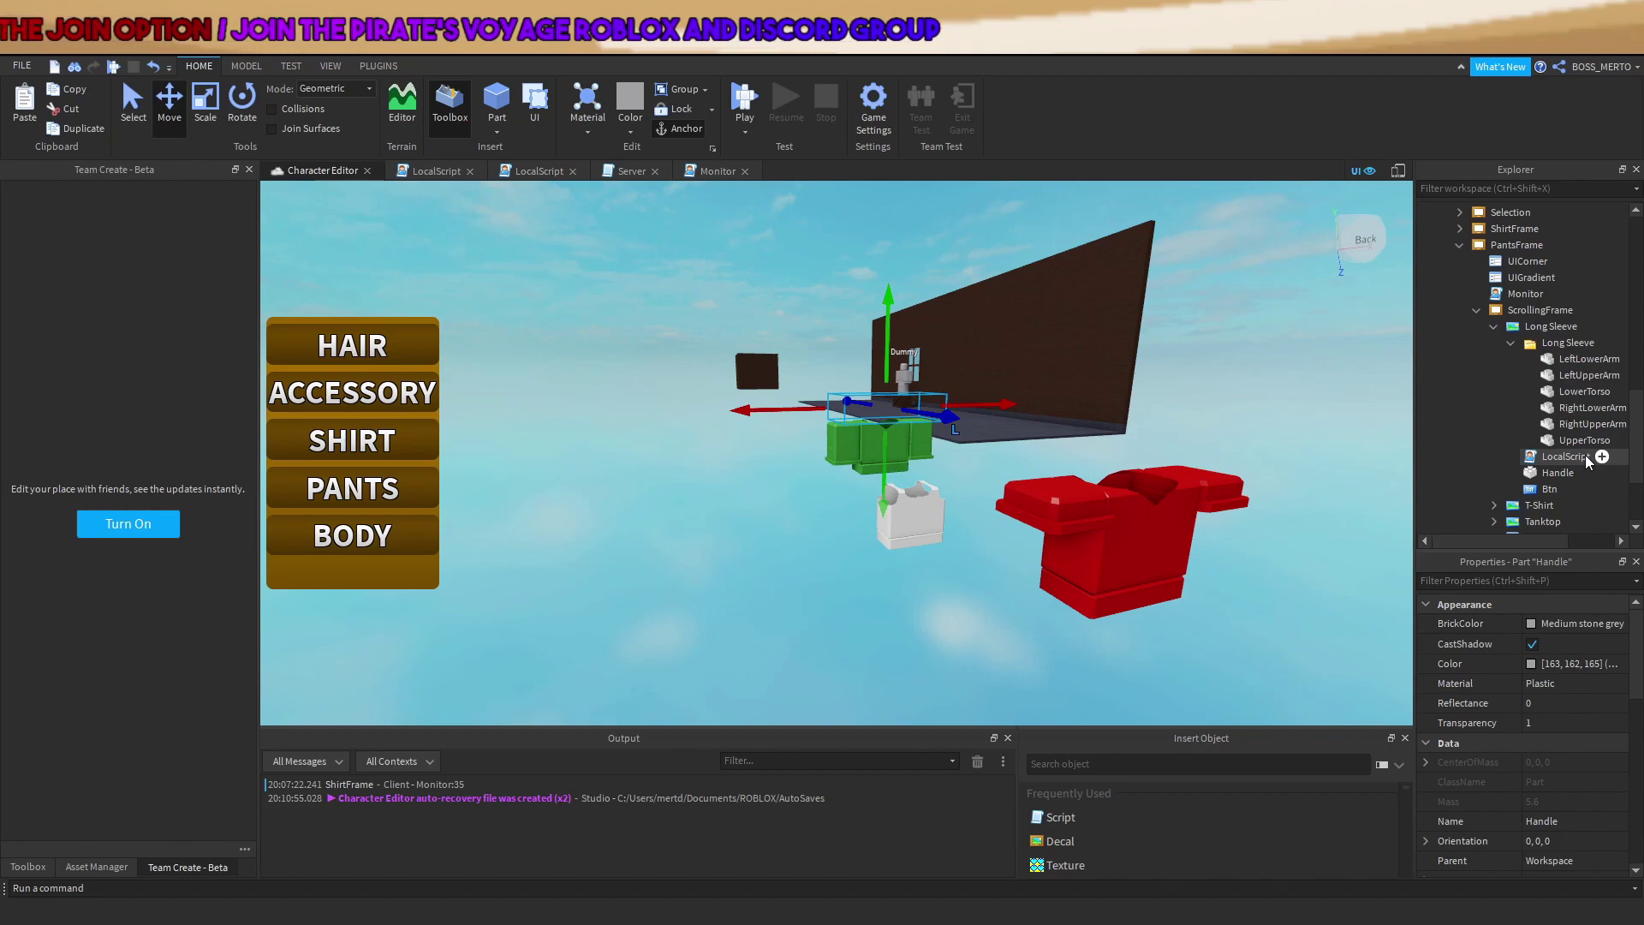
left_click(1567, 342)
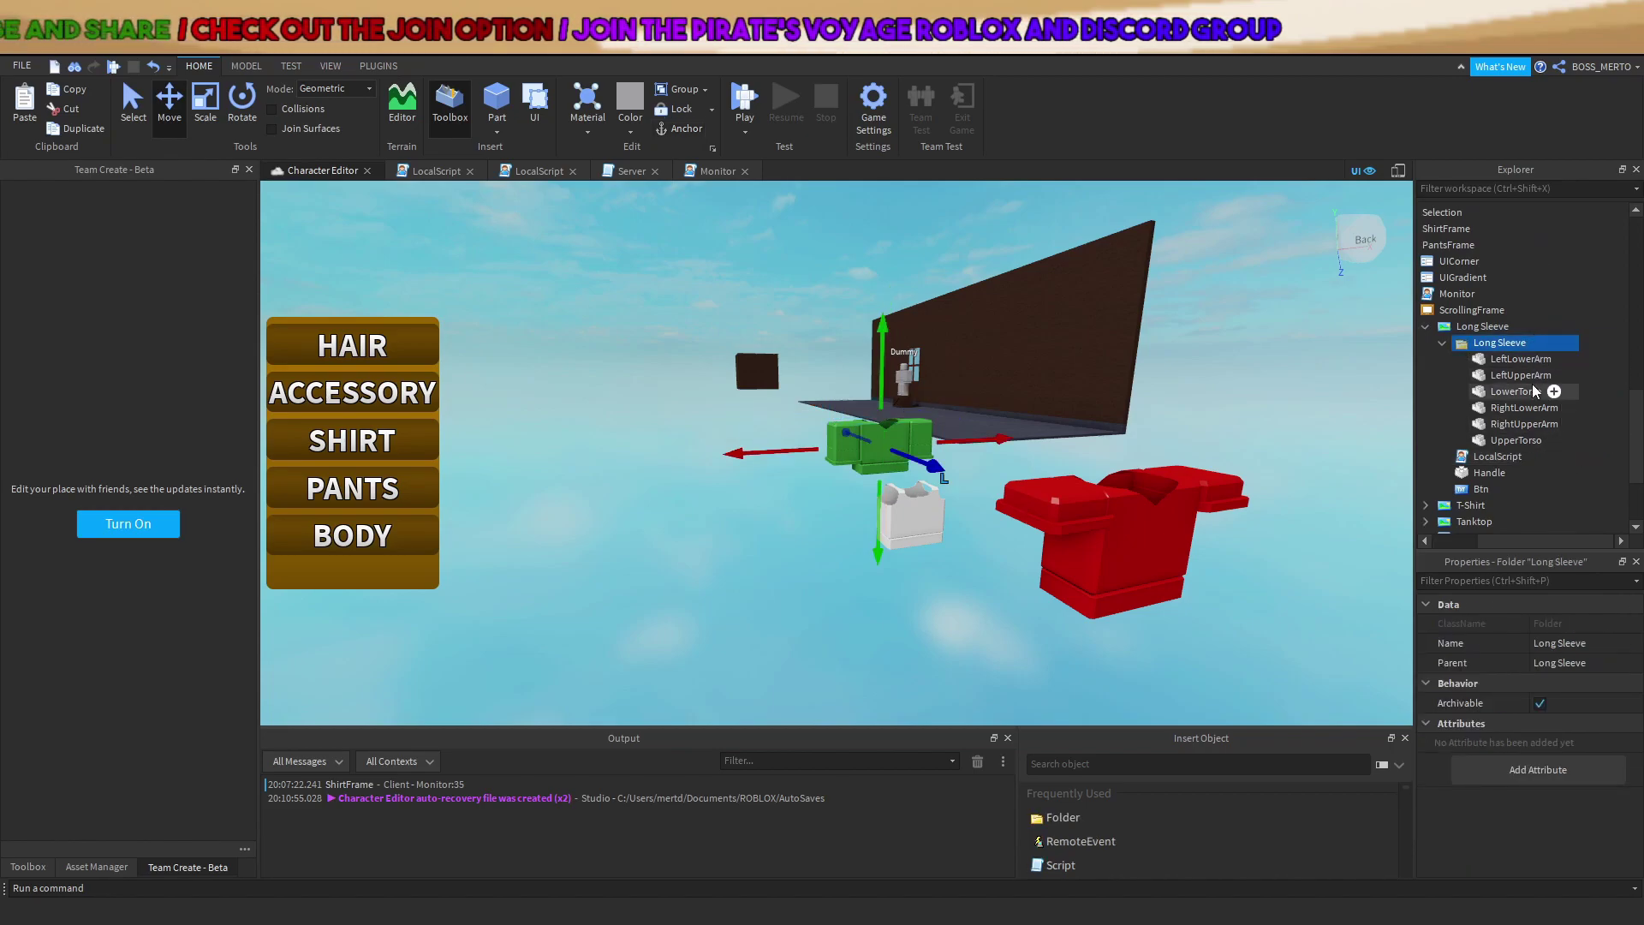
left_click(1512, 473)
scroll(1518, 353, "up", 6)
scroll(1530, 428, "up", 10)
left_click_drag(1541, 541, 1504, 539)
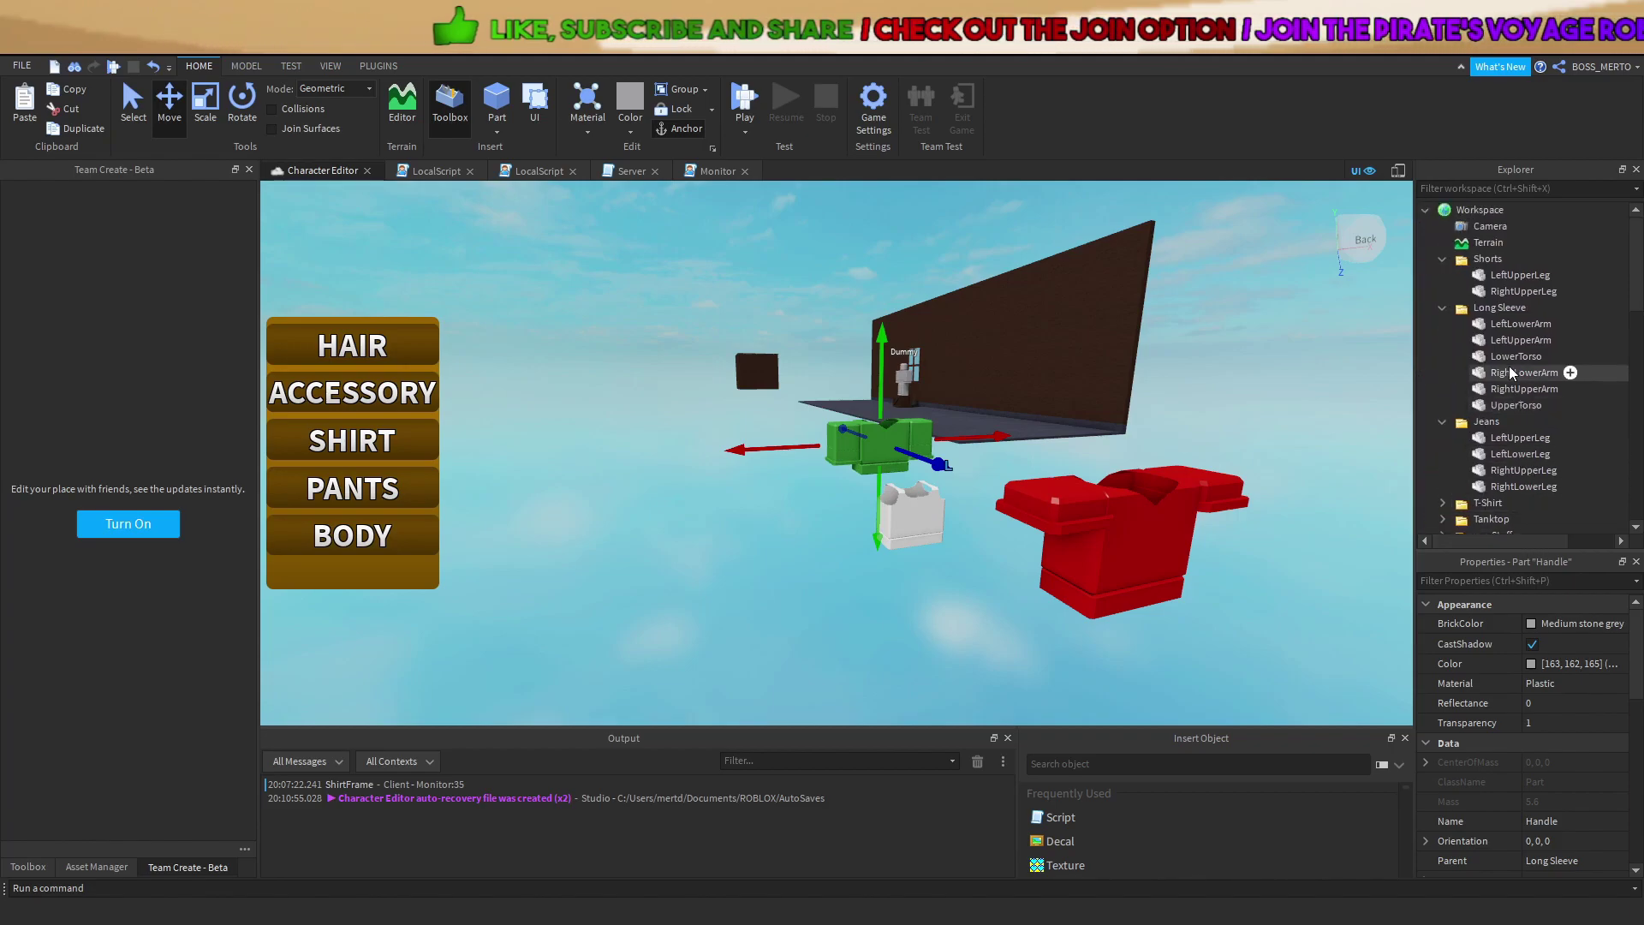
scroll(1508, 377, "down", 5)
left_click(1497, 369)
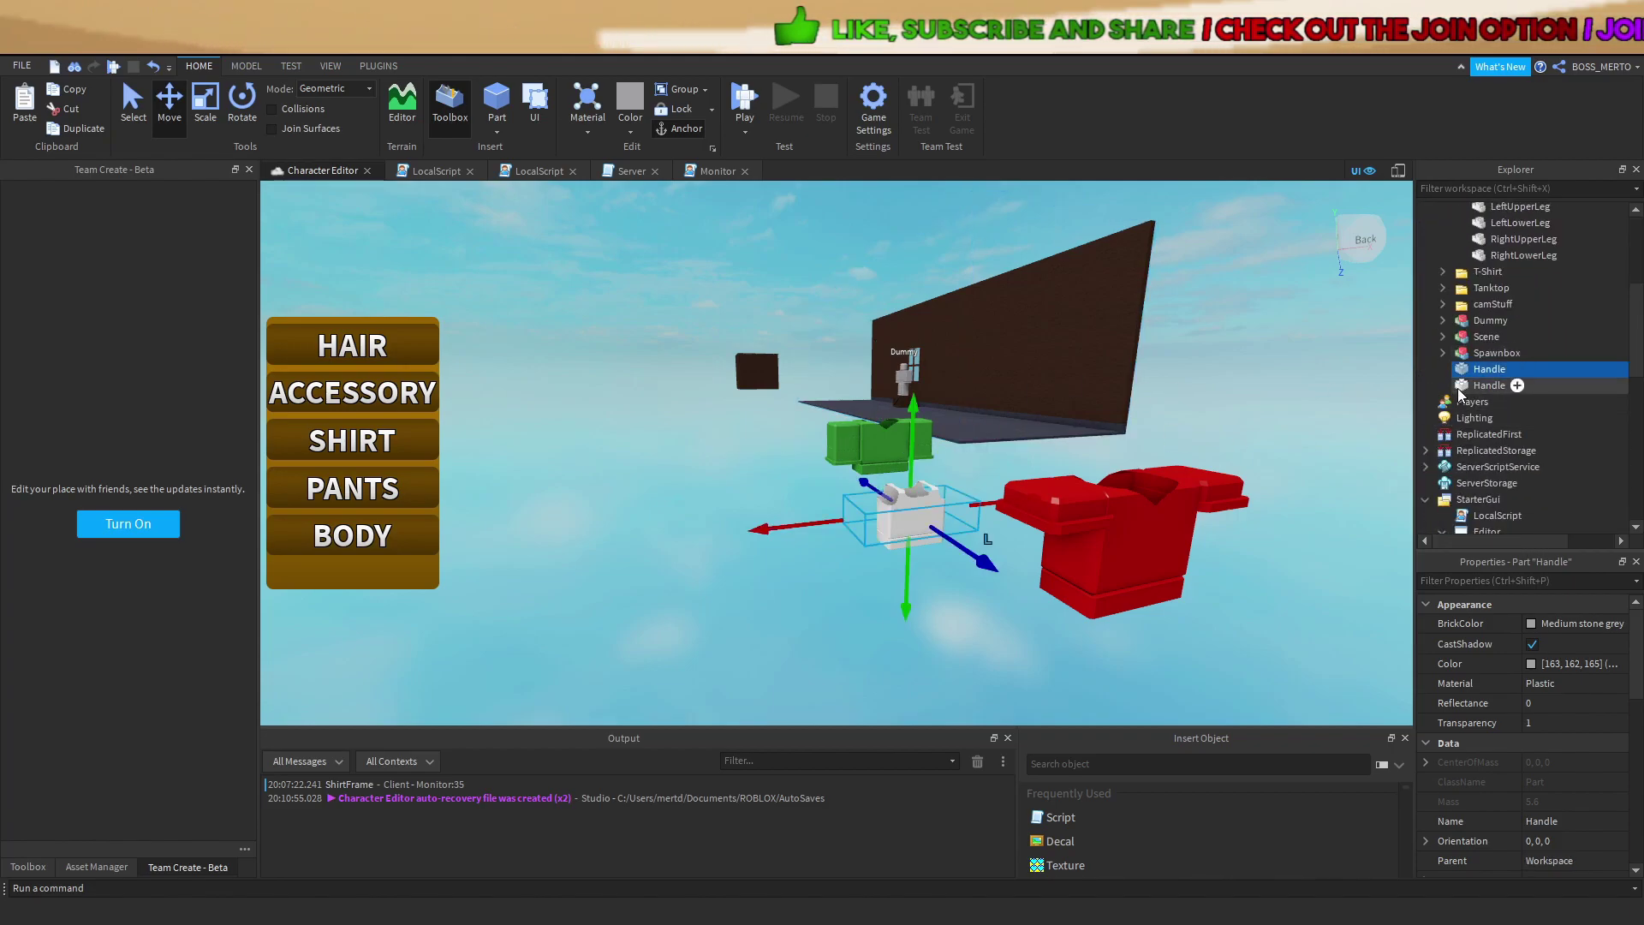
left_click(1463, 388)
key("f")
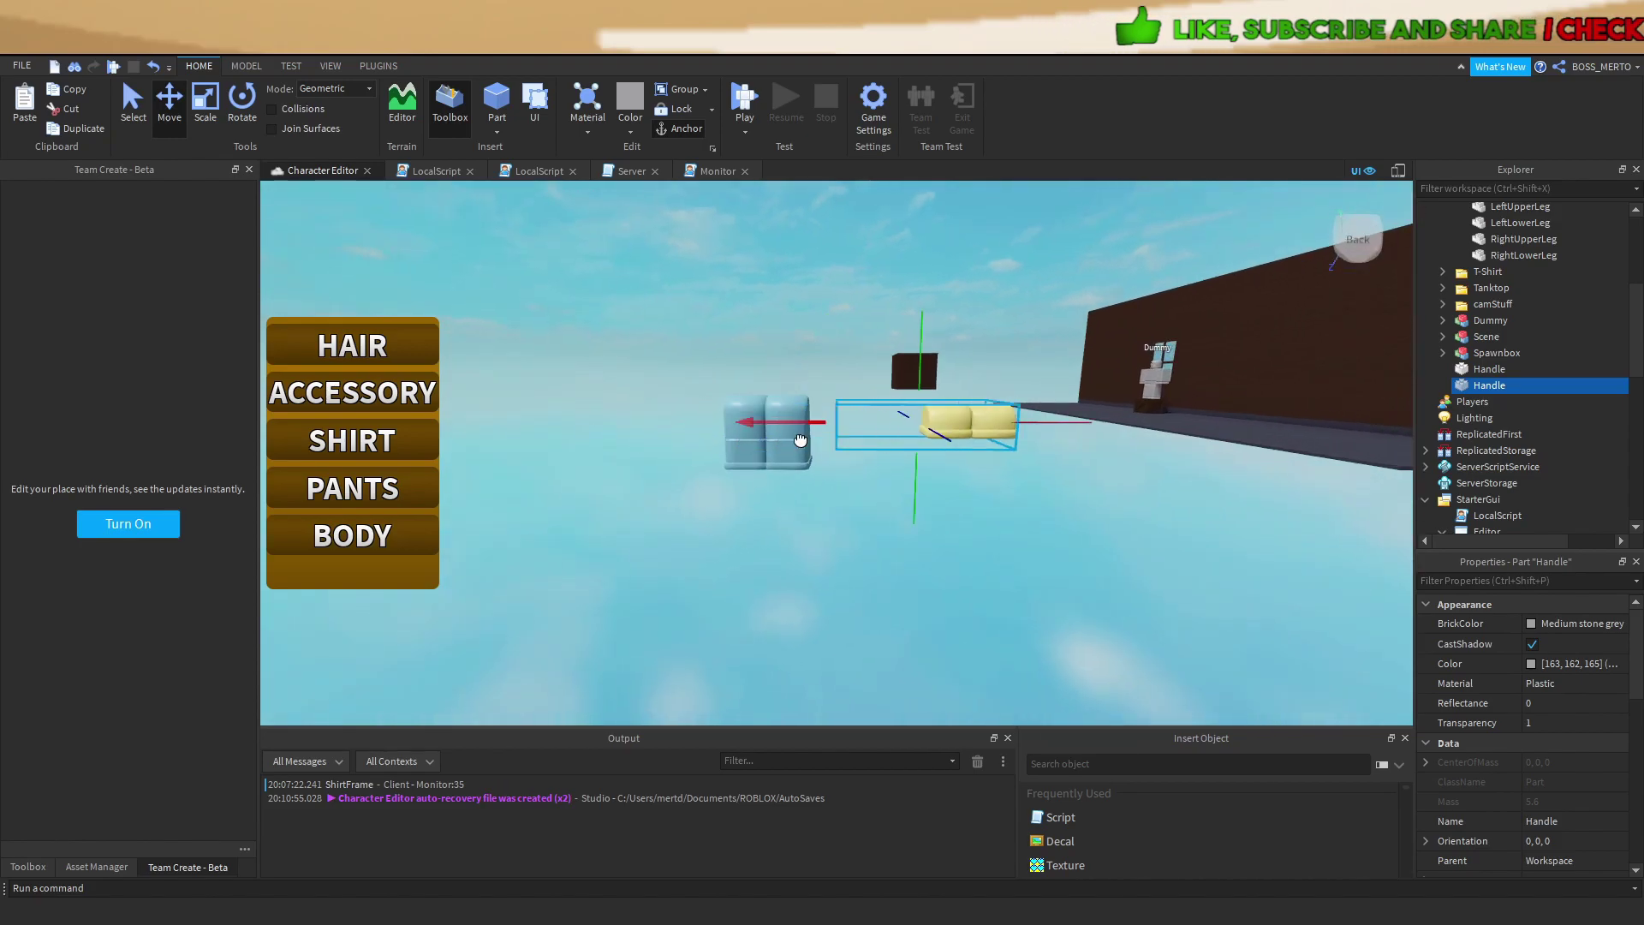
scroll(942, 403, "up", 3)
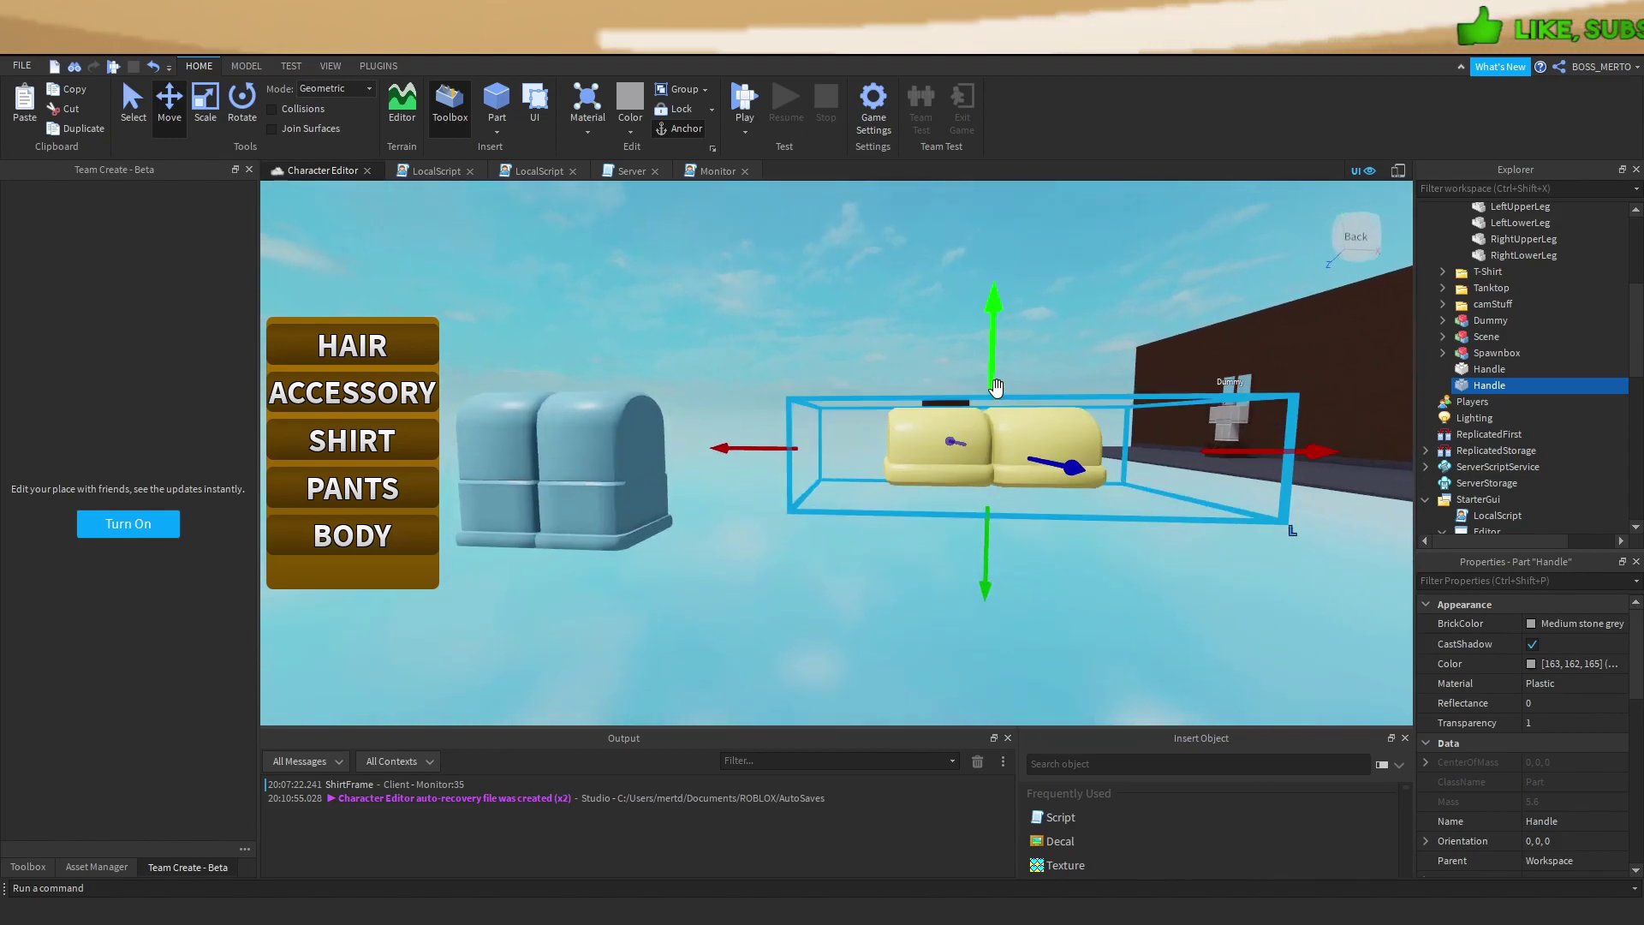
Copy the Workspace Shorts folder together with the Handle that surrounds its legs.
scroll(1439, 381, "up", 5)
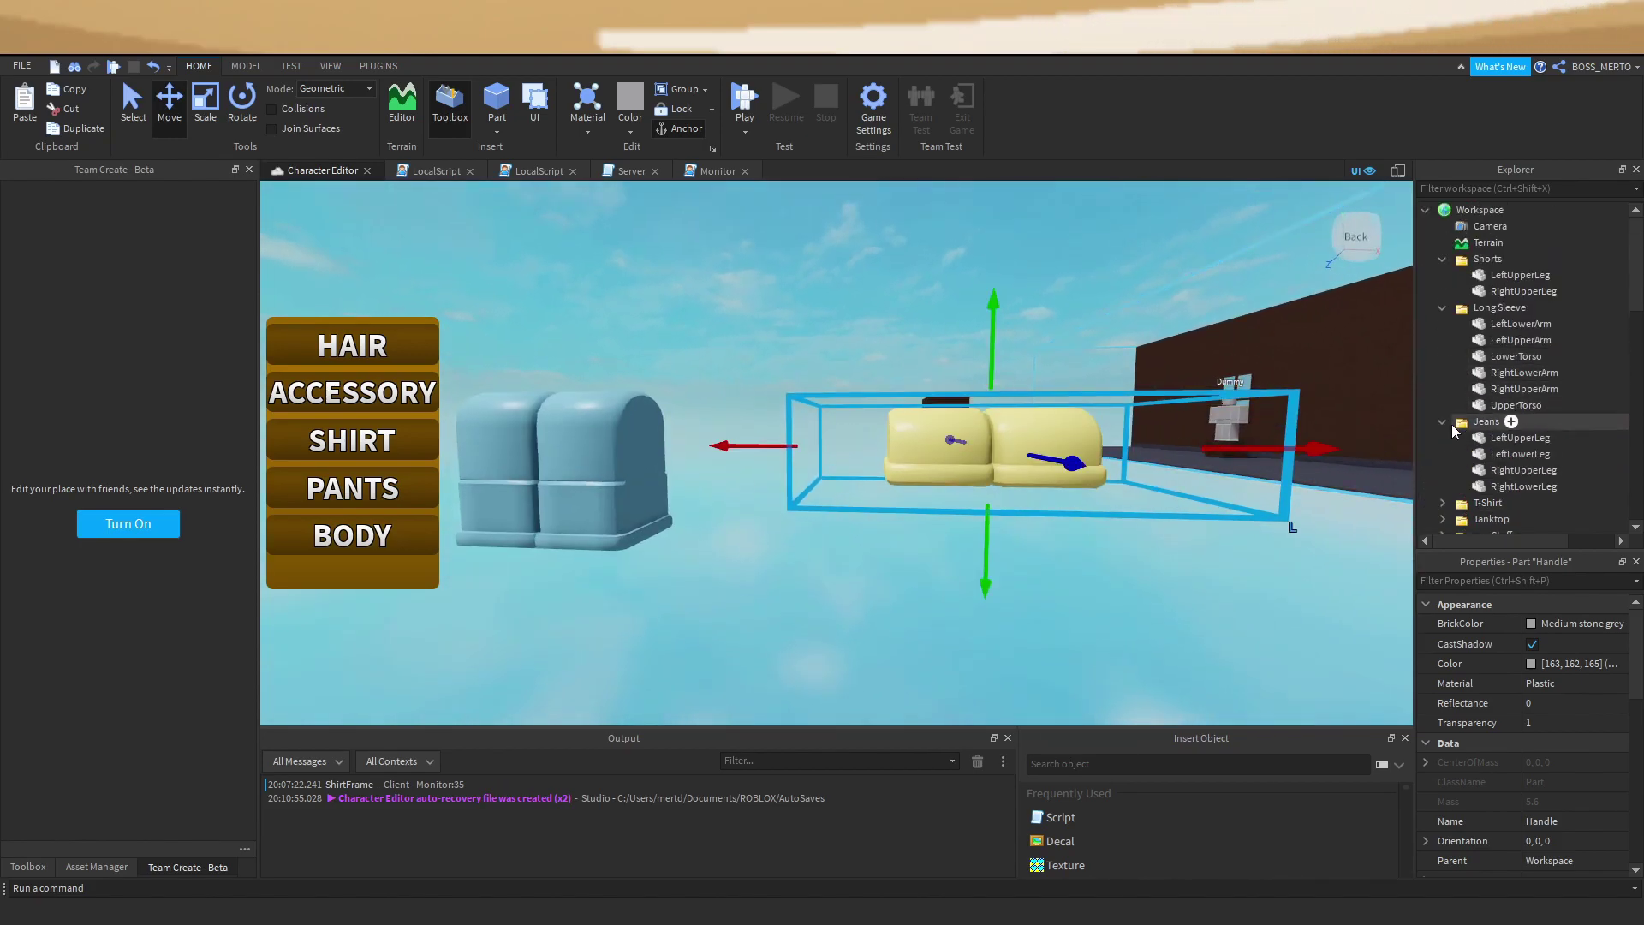
scroll(1447, 342, "down", 5)
left_click(1494, 385, "ctrl")
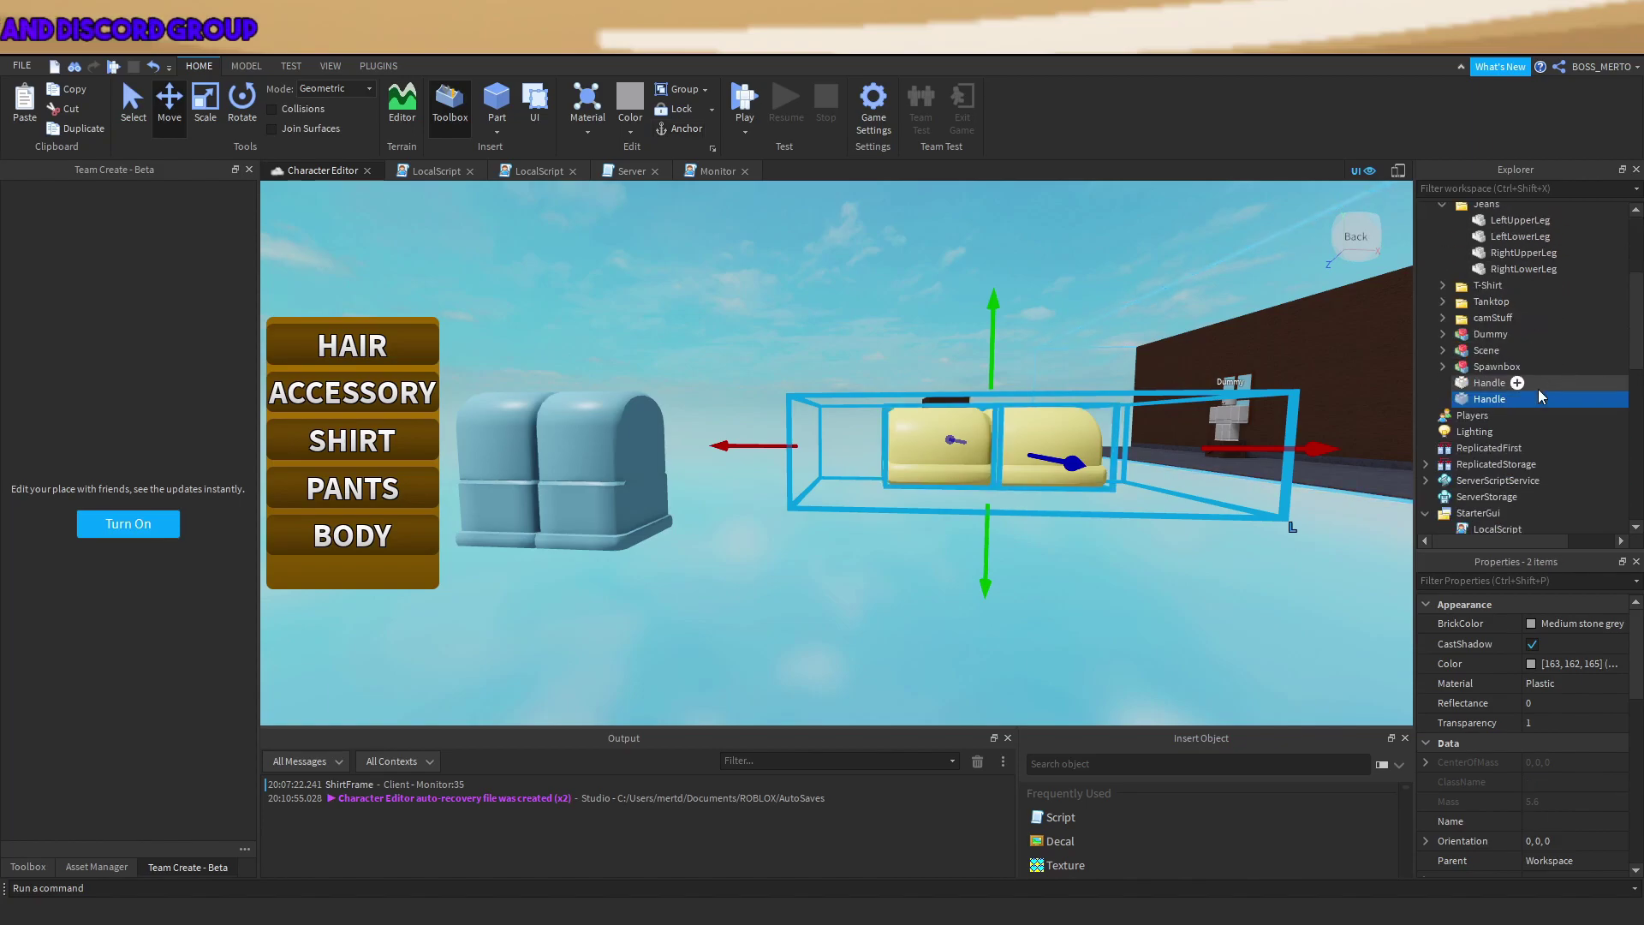
Rename the Tanktop ViewportFrame in PantsFrame's ScrollingFrame to Shorts.
scroll(1496, 320, "down", 2)
scroll(1481, 344, "down", 5)
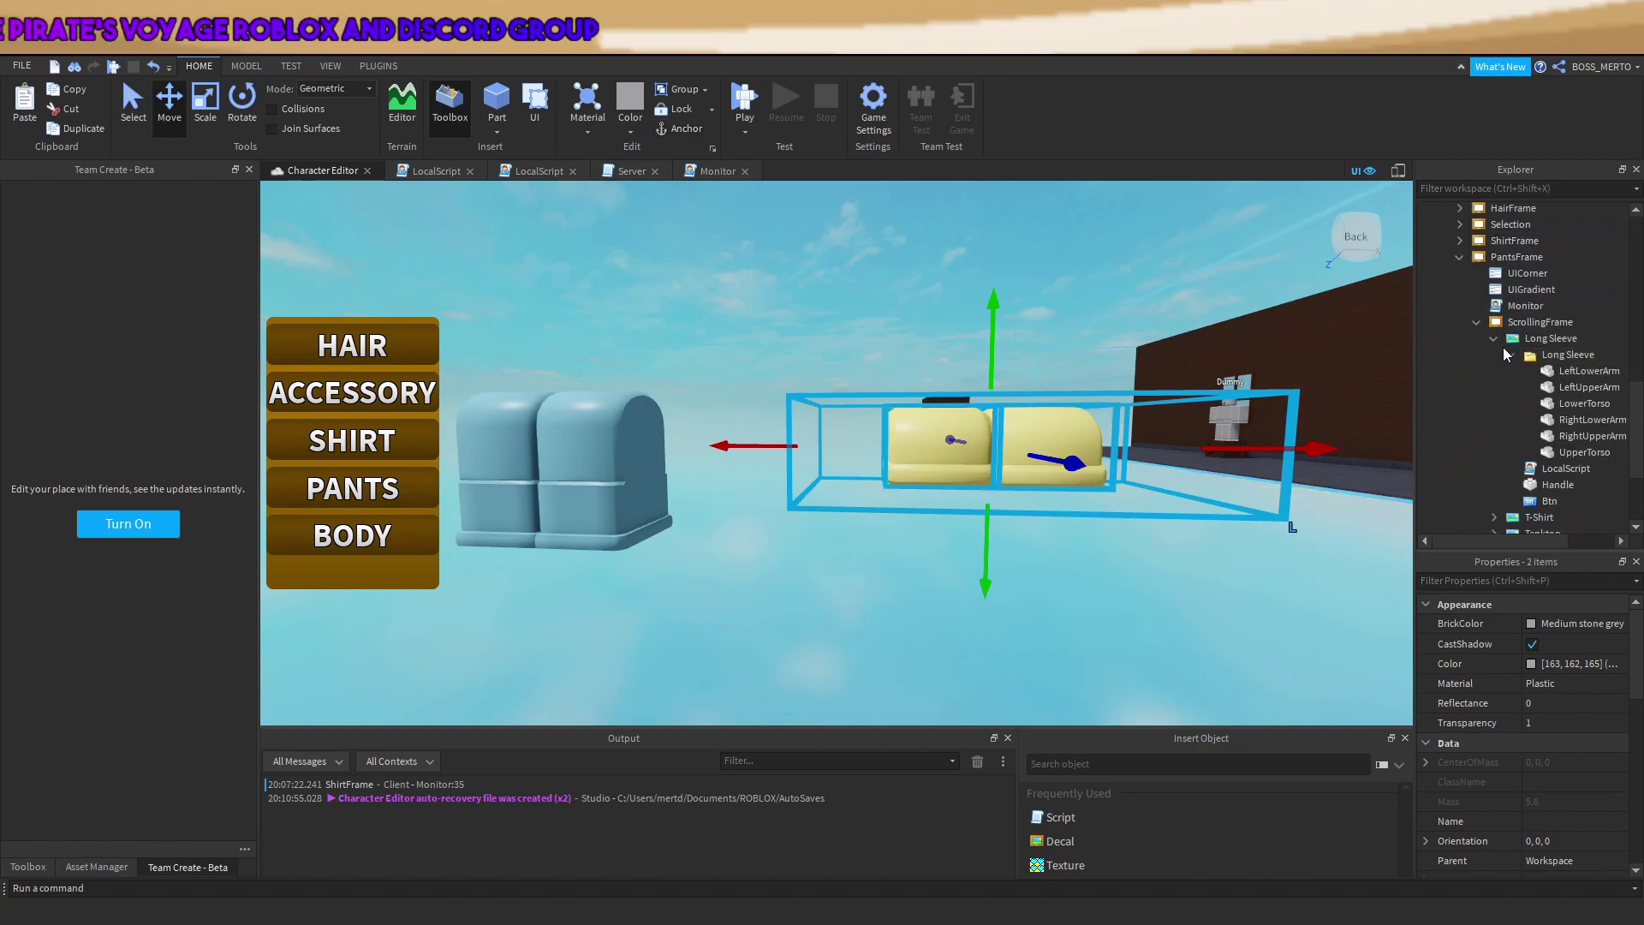
left_click(1533, 341)
left_click(1466, 322)
left_click(1476, 339)
scroll(1507, 451, "down", 2)
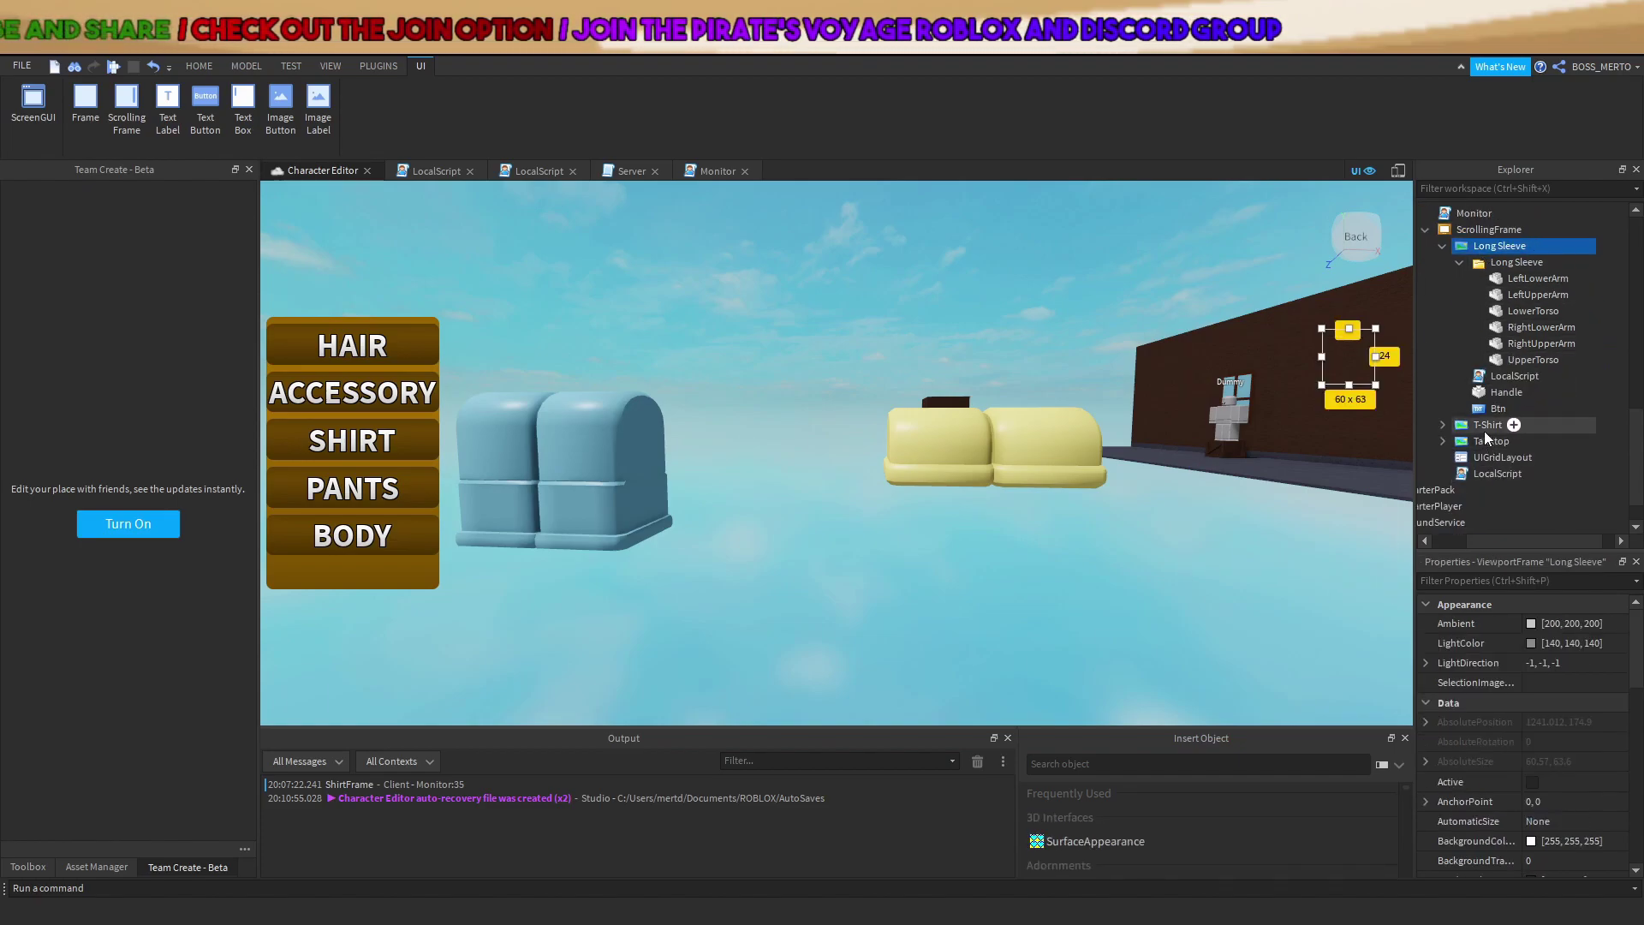
left_click(1487, 441, "ctrl")
left_click(1477, 430)
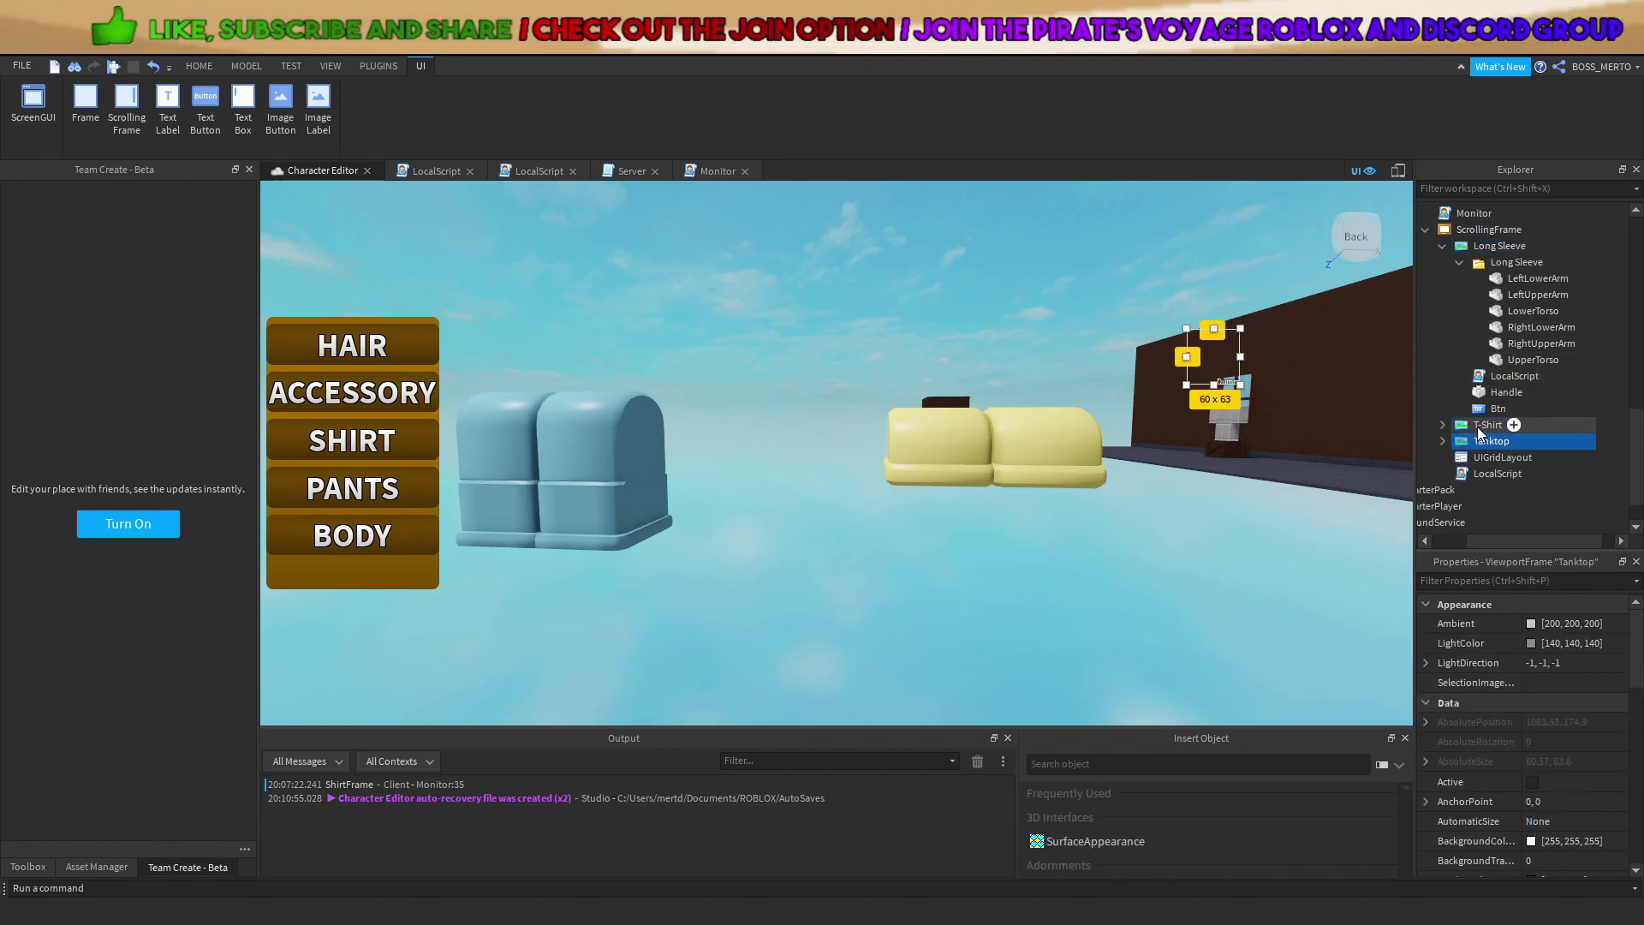
left_click(1483, 440)
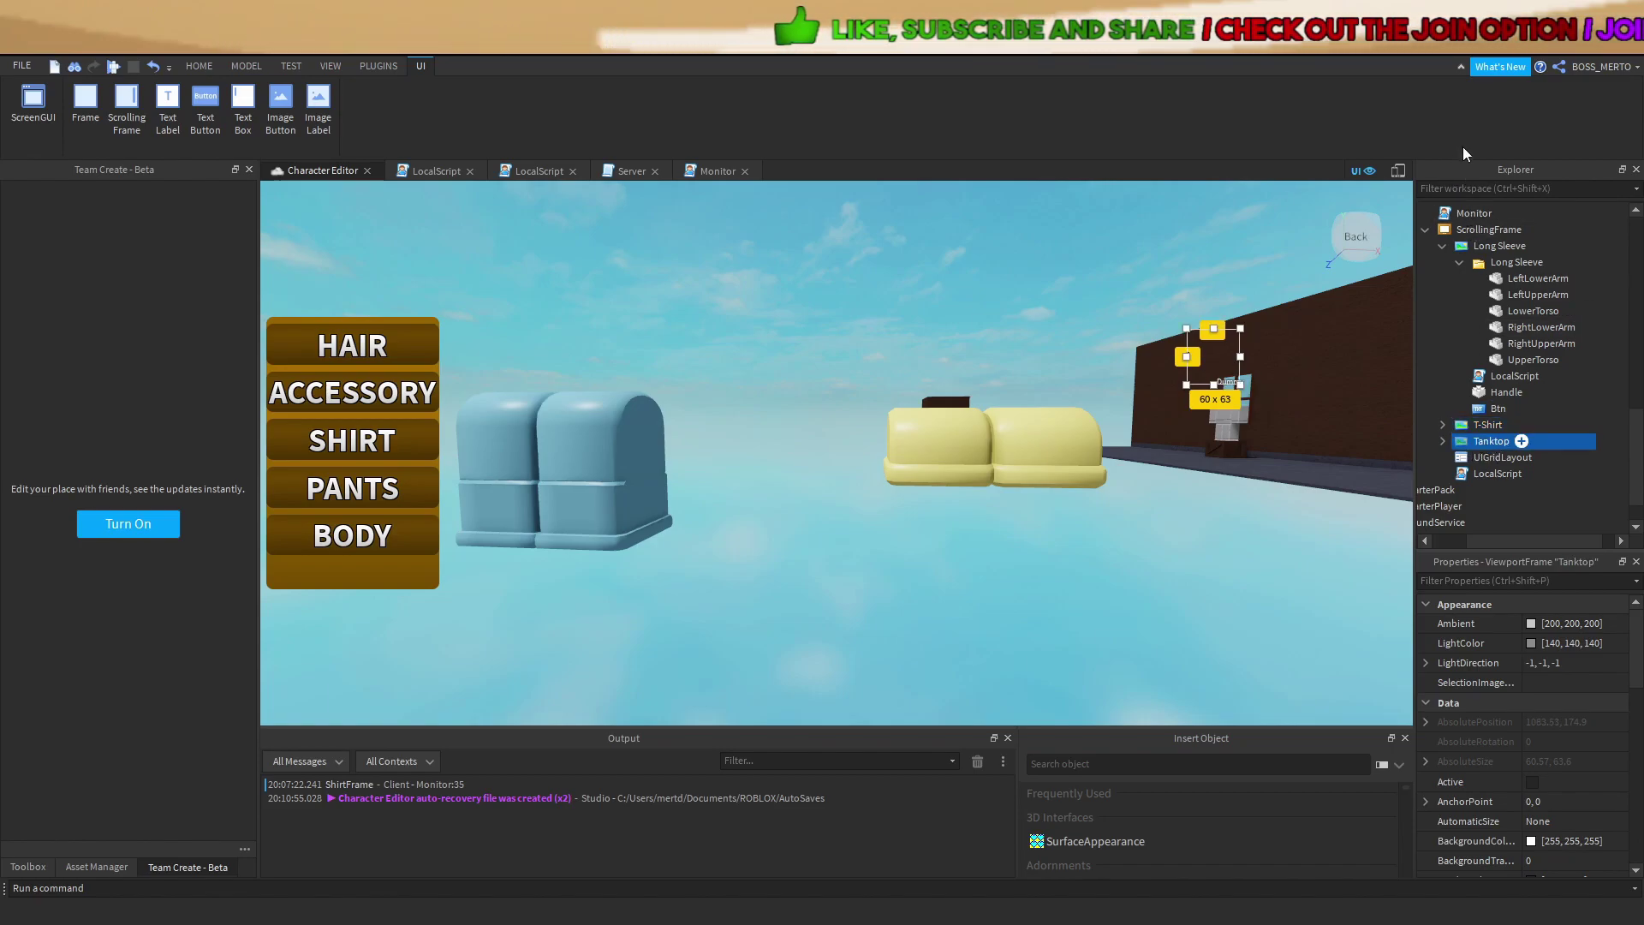
key("F2")
type("Shorts")
key("Return")
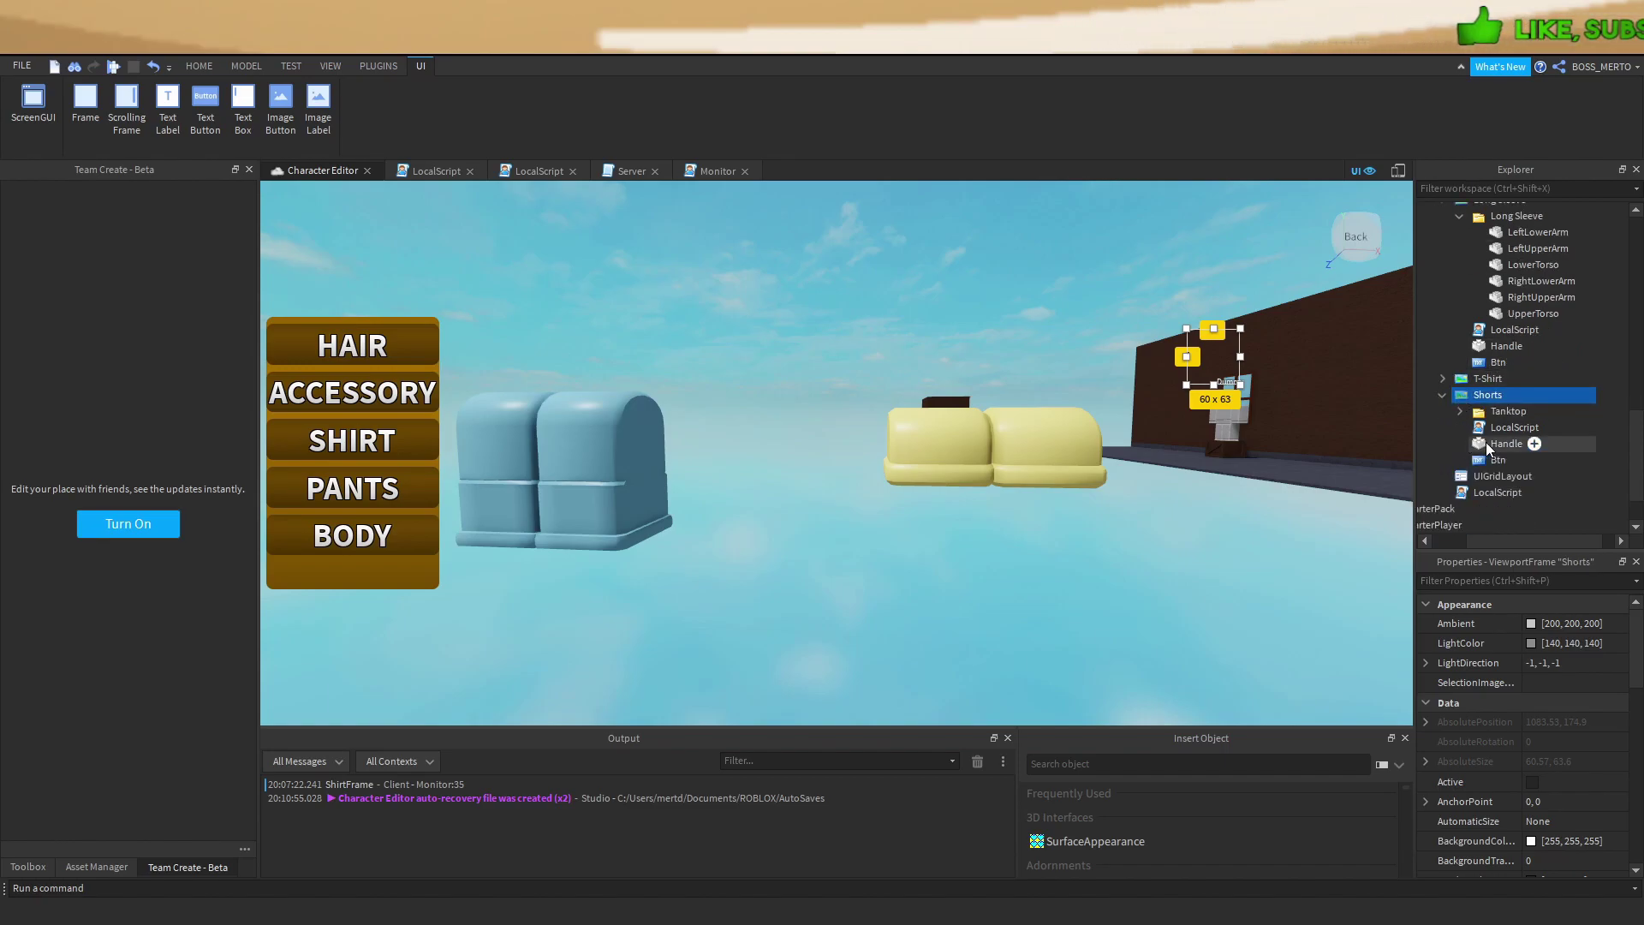
Replace the Tanktop folder and Handle inside the Shorts ViewportFrame with the copied Shorts folder and Handle.
left_click(1507, 412)
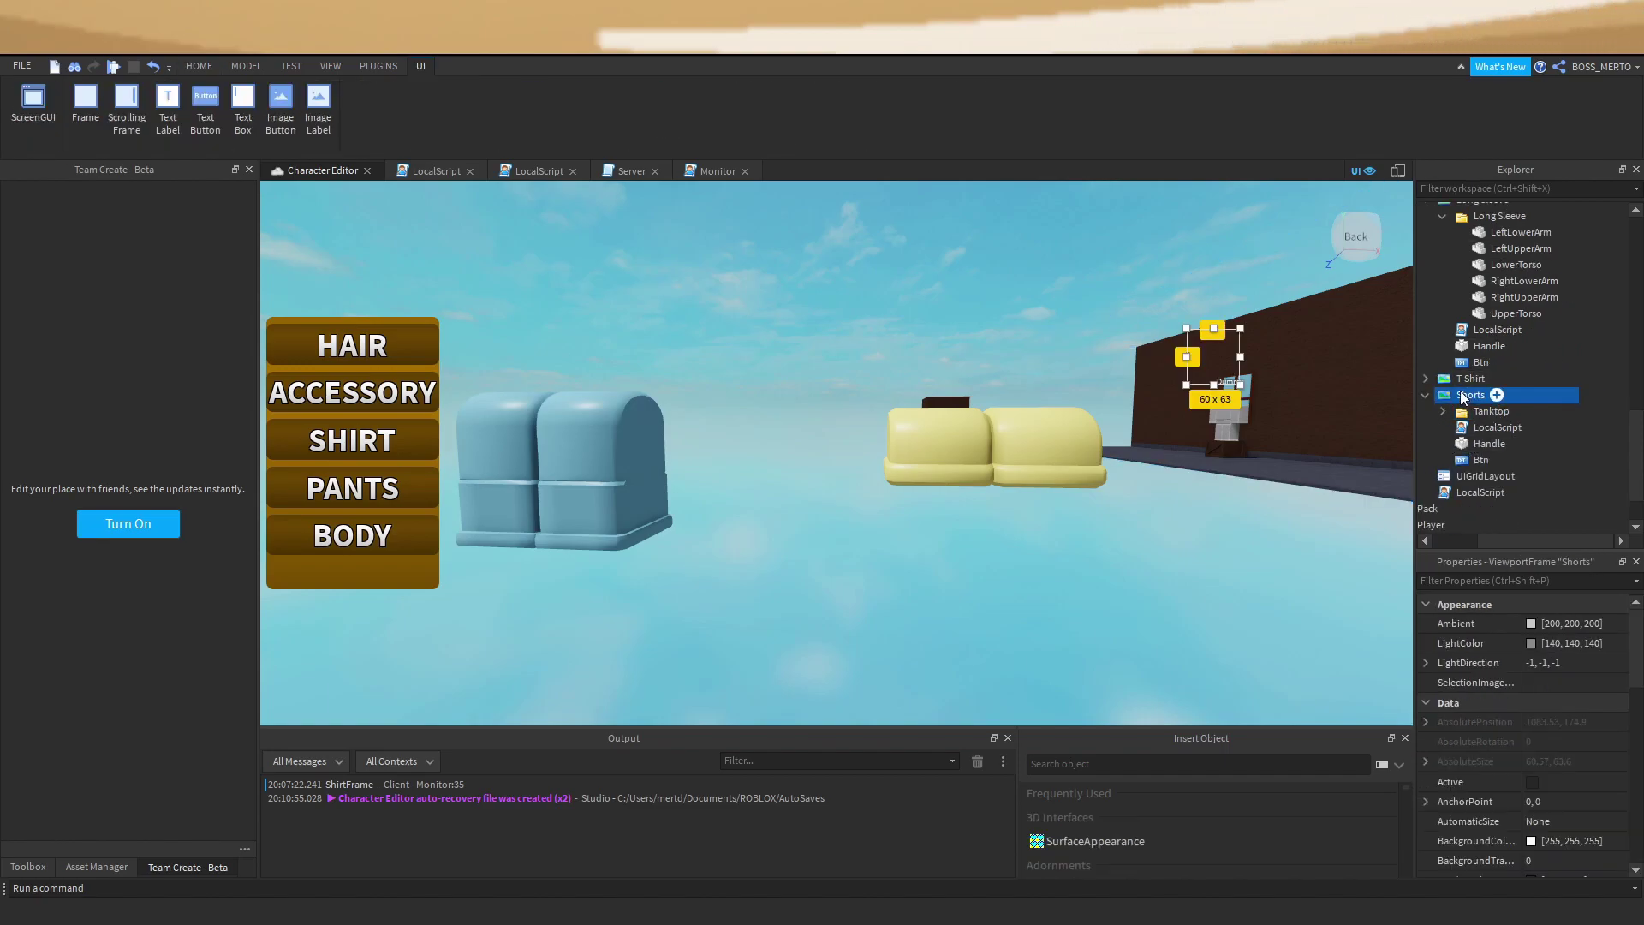
left_click(1495, 411)
left_click(1493, 442, "ctrl")
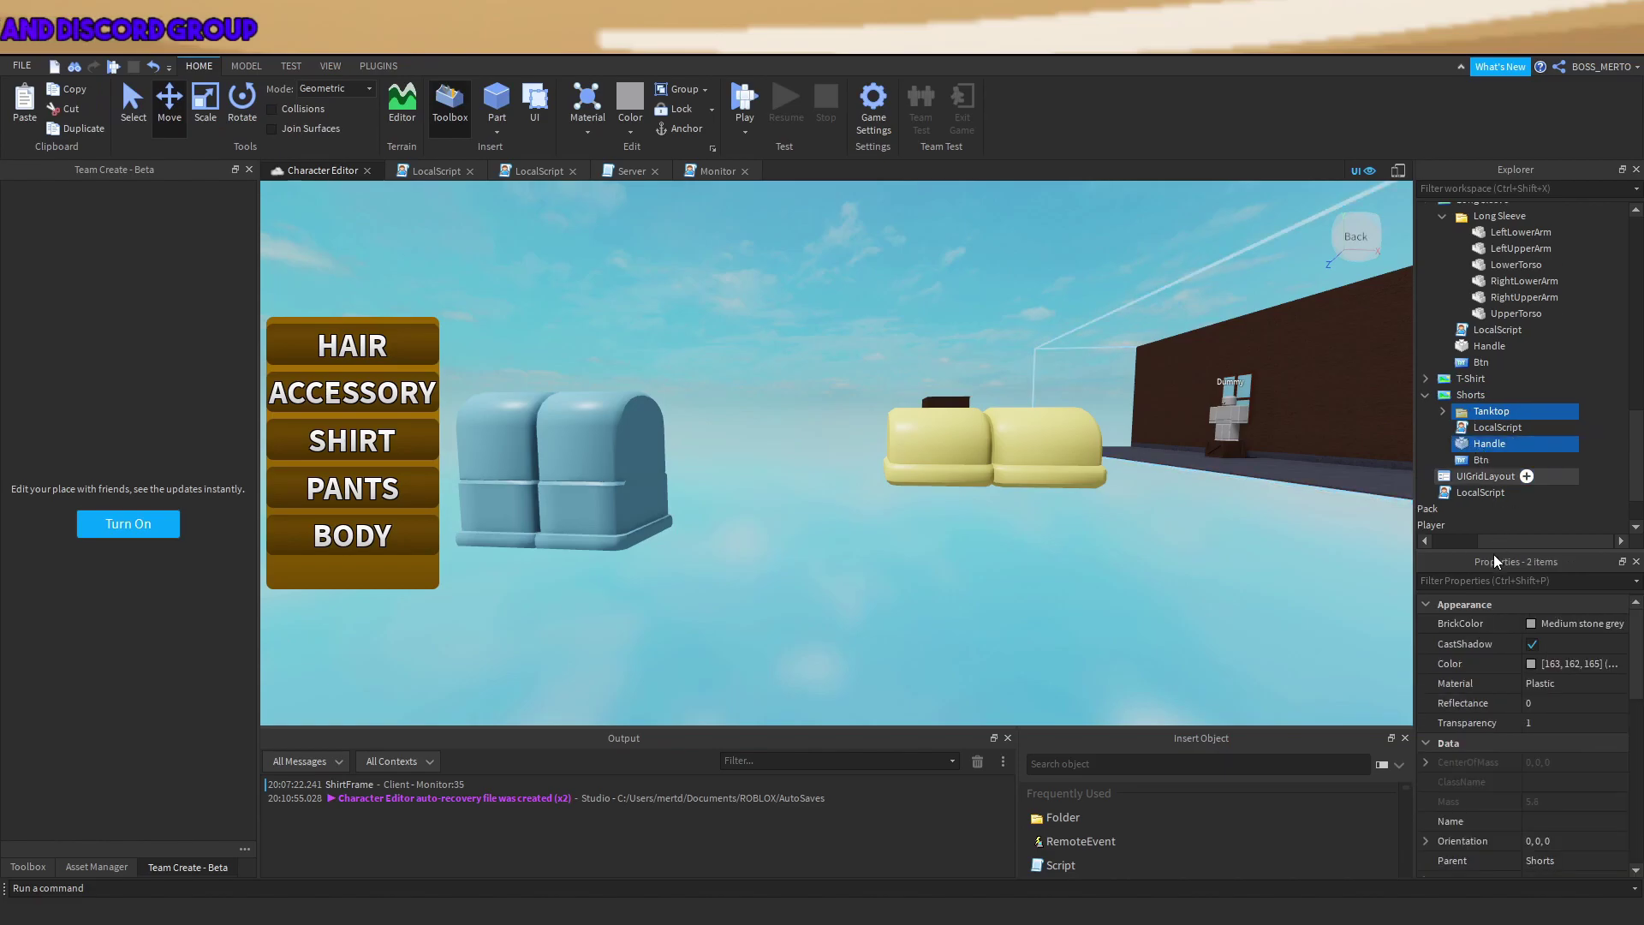
key("Delete")
left_click(1490, 407)
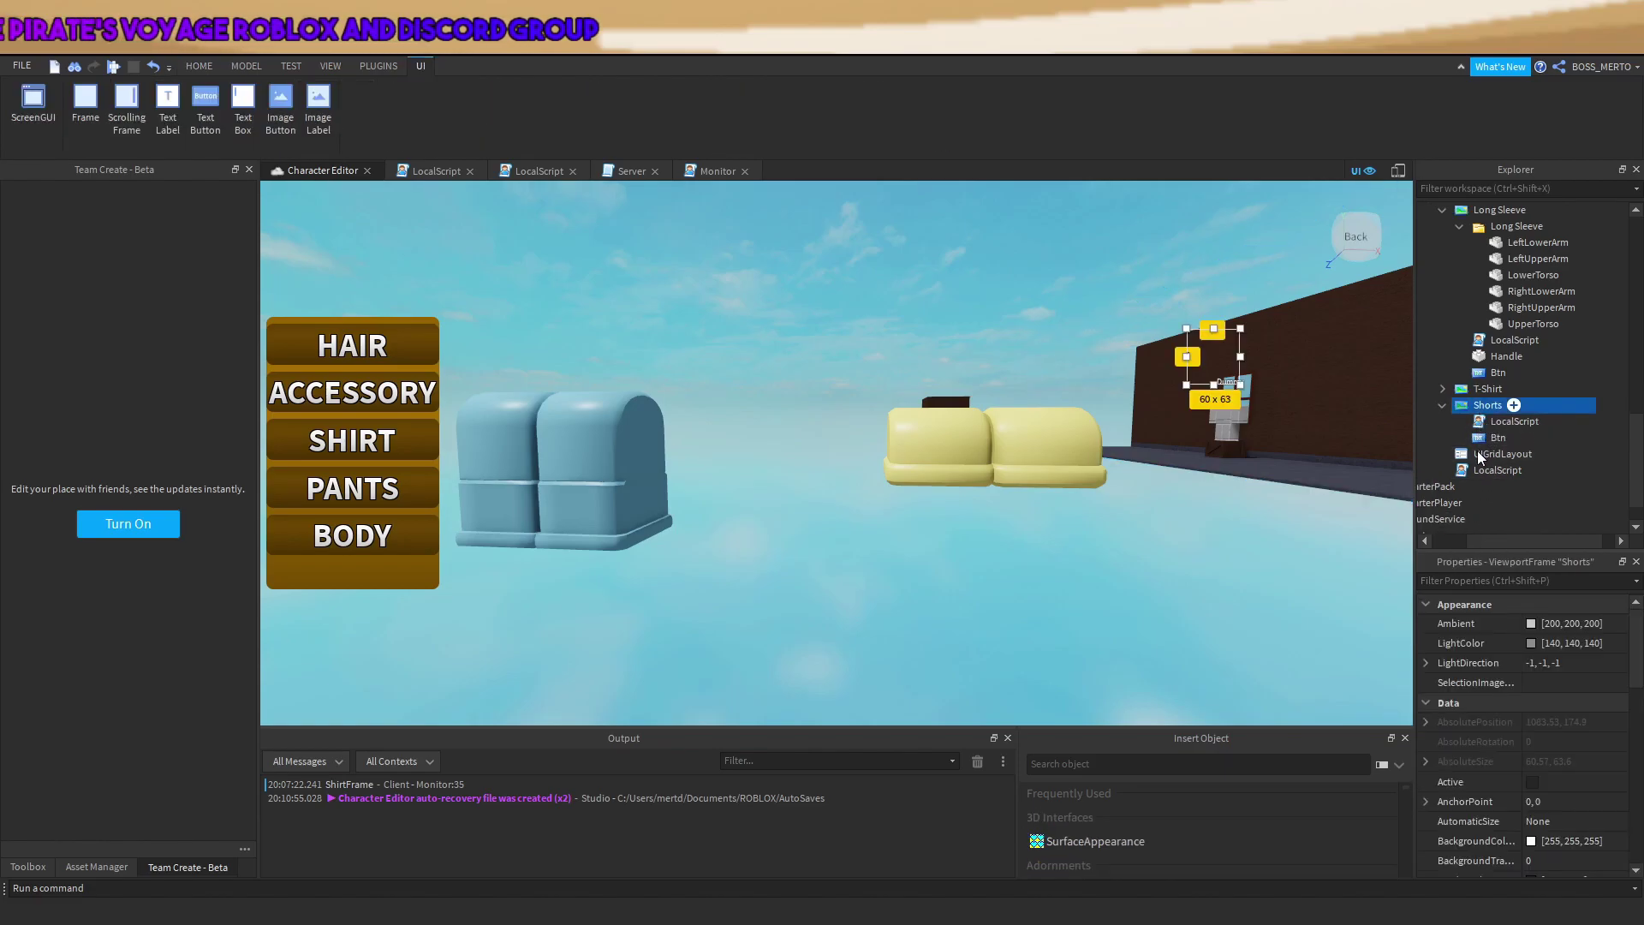
key("ctrl+shift+v")
Rename the T-Shirt ViewportFrame in PantsFrame's ScrollingFrame to Jeans.
left_click(1539, 389)
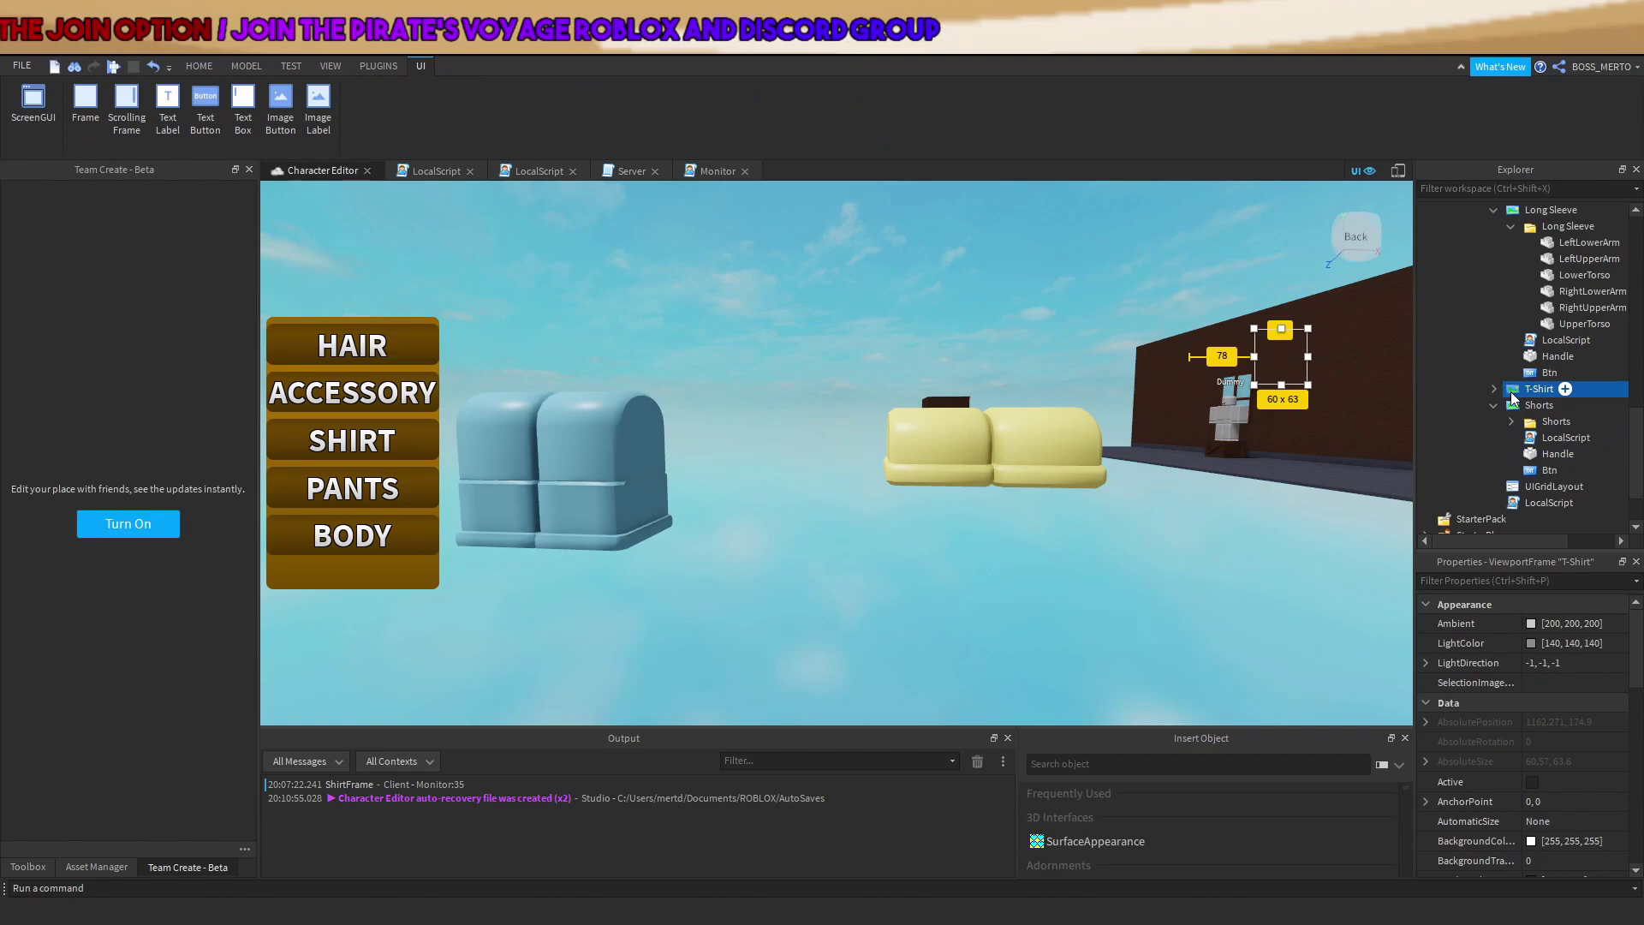
key("F2")
type("Jeans")
key("Return")
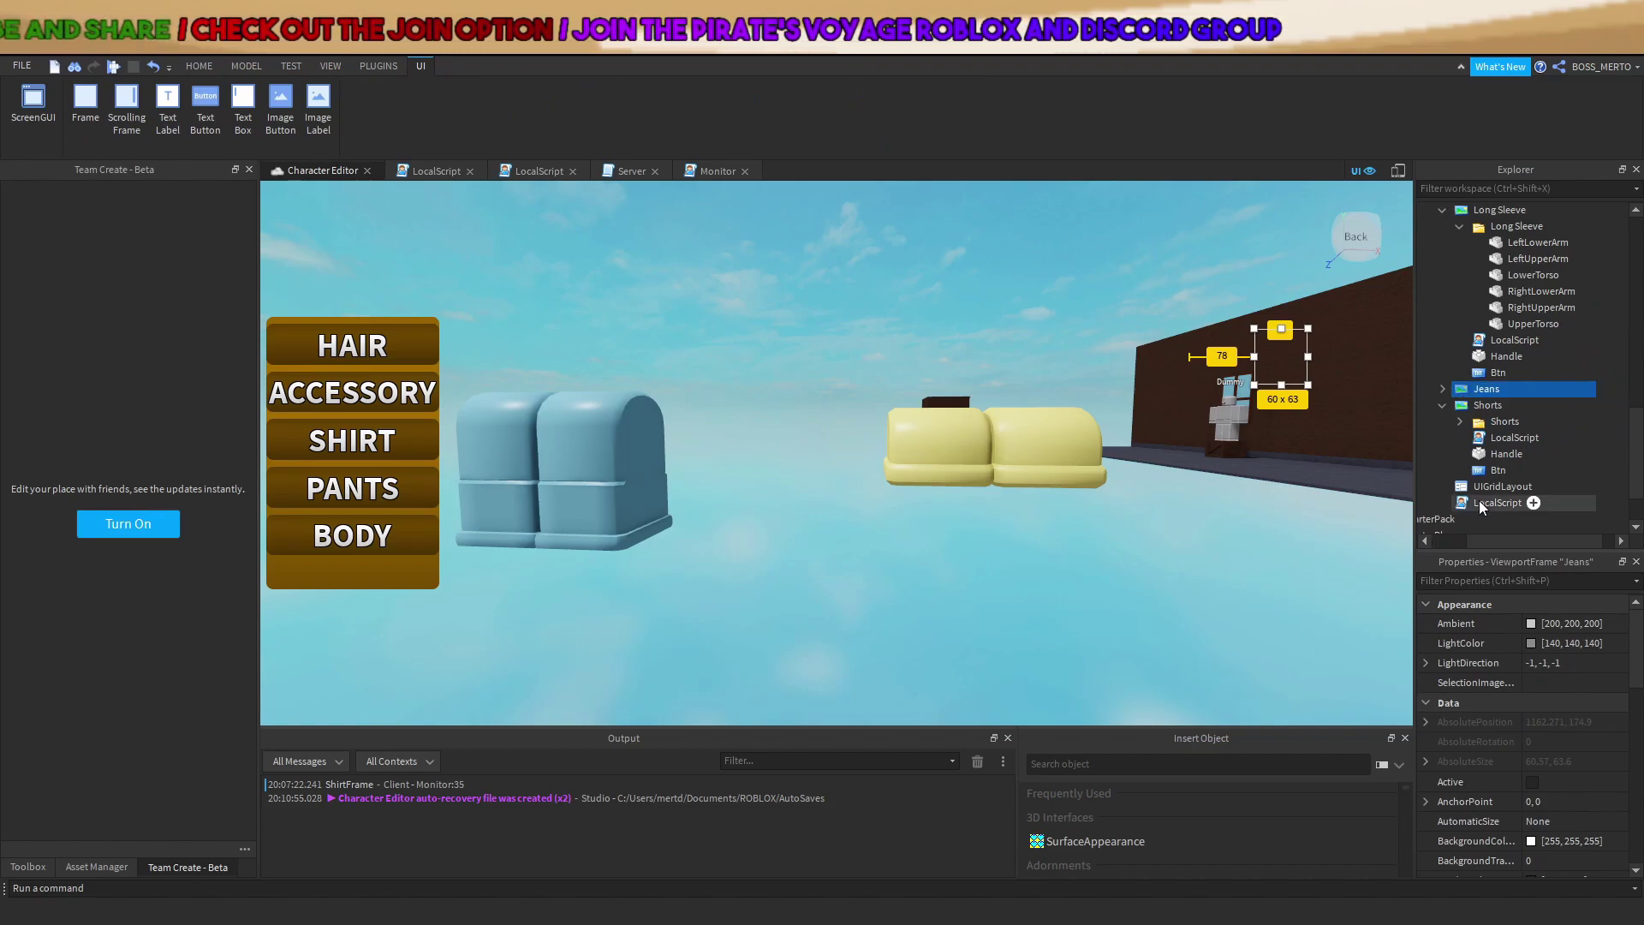
Delete the Long Sleeve ViewportFrame from PantsFrame's ScrollingFrame.
scroll(1480, 505, "up", 3)
left_click(1478, 354)
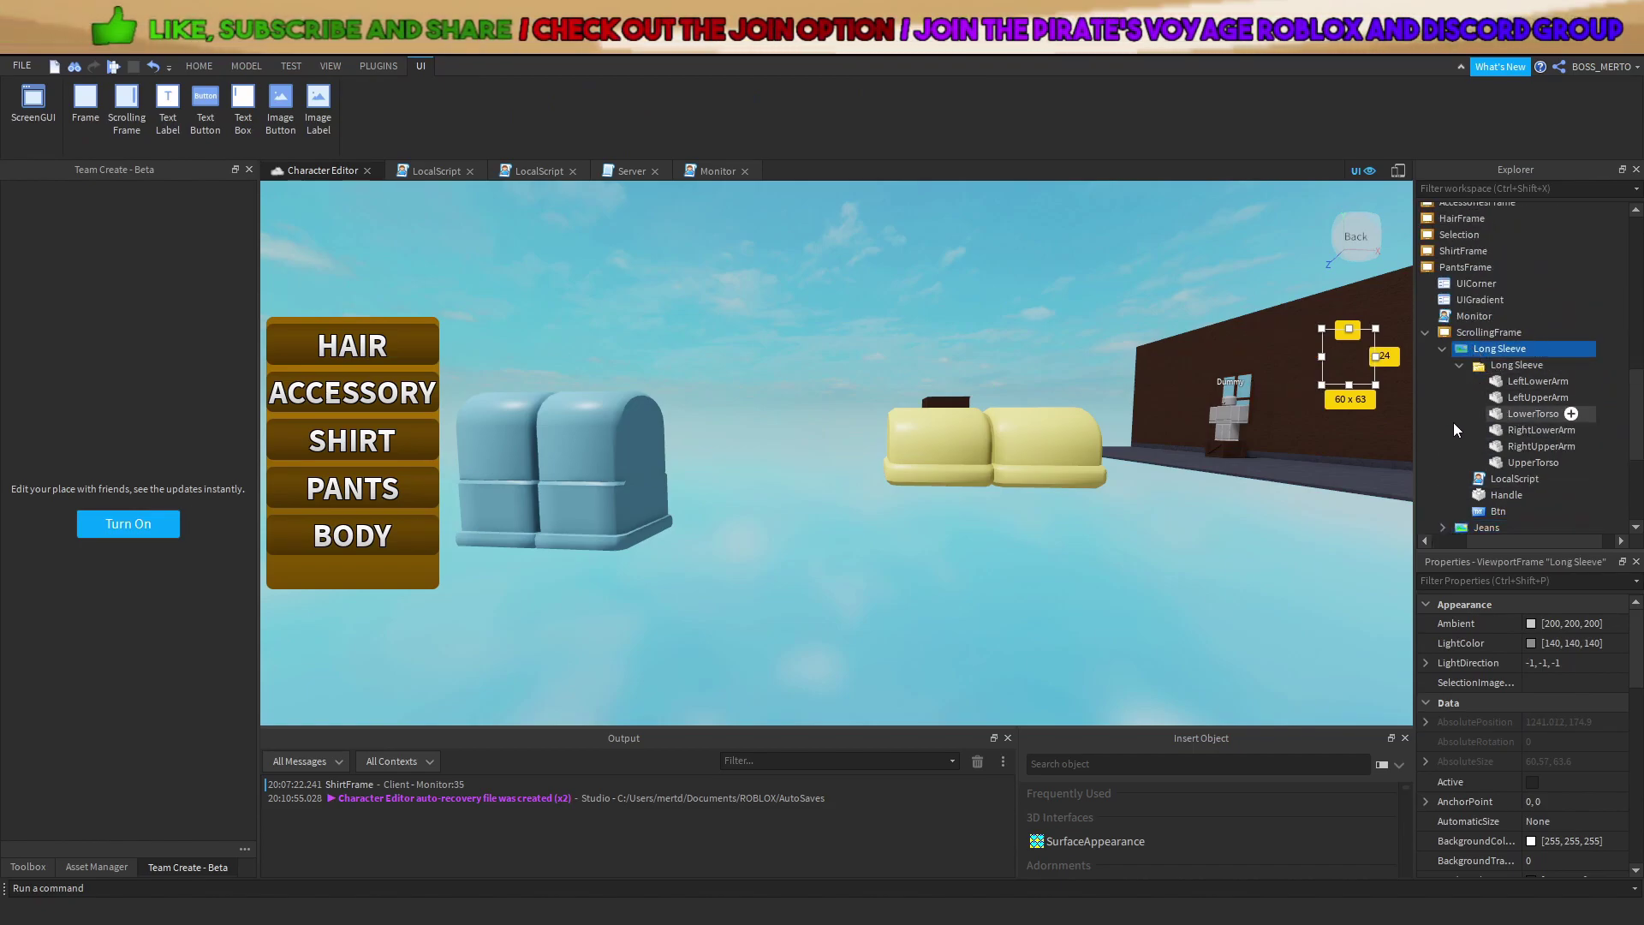
key("Delete")
Delete the T-Shirt folder and the old Handle from the Jeans ViewportFrame.
left_click(1476, 356)
left_click(1538, 373)
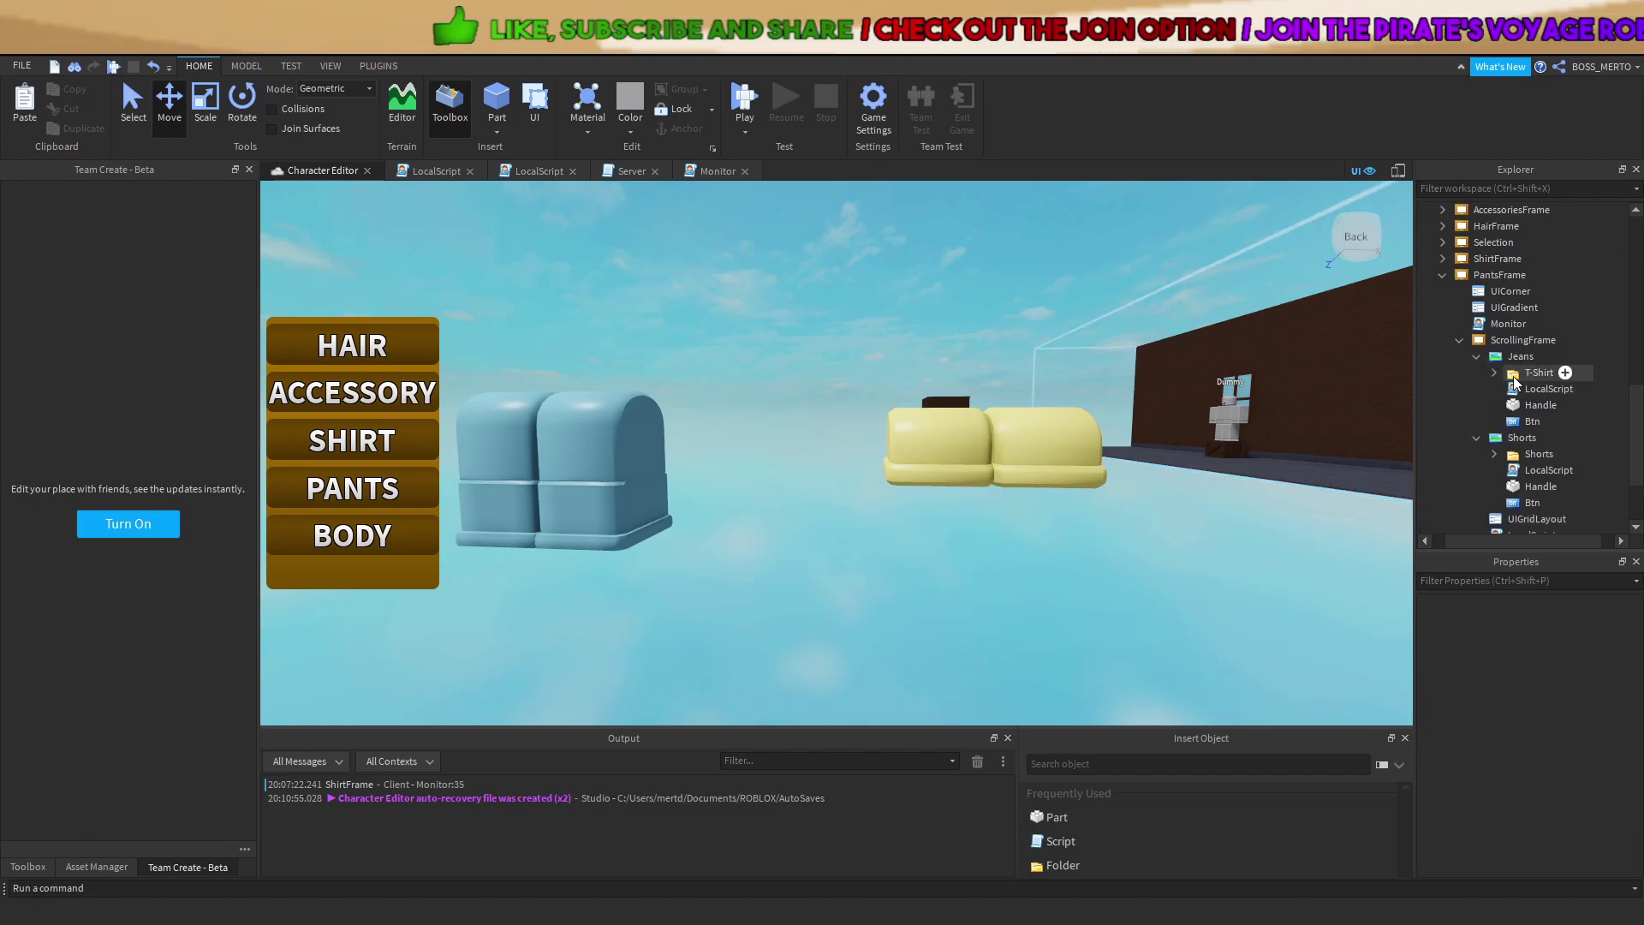
left_click(1525, 407, "ctrl")
key("Delete")
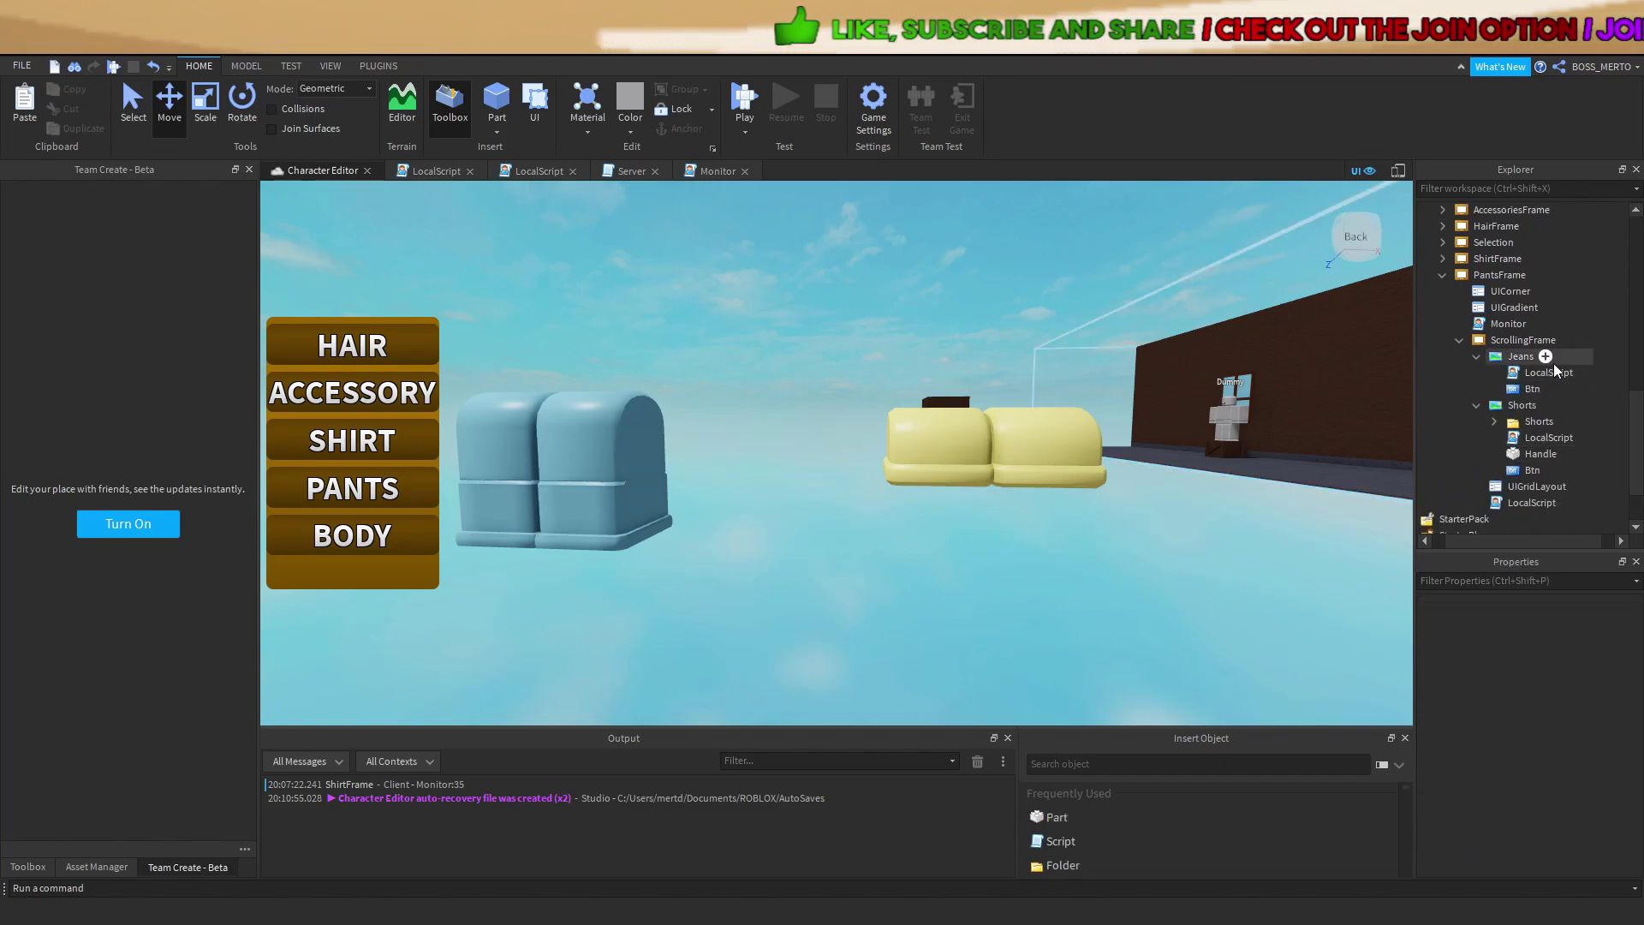
Move the Workspace Handle from the yellow Shorts legs to surround the blue Jeans legs.
scroll(1554, 363, "up", 5)
left_click(1467, 281)
key("a")
left_click_drag(1010, 440, 612, 461)
right_click_drag(617, 465, 634, 477)
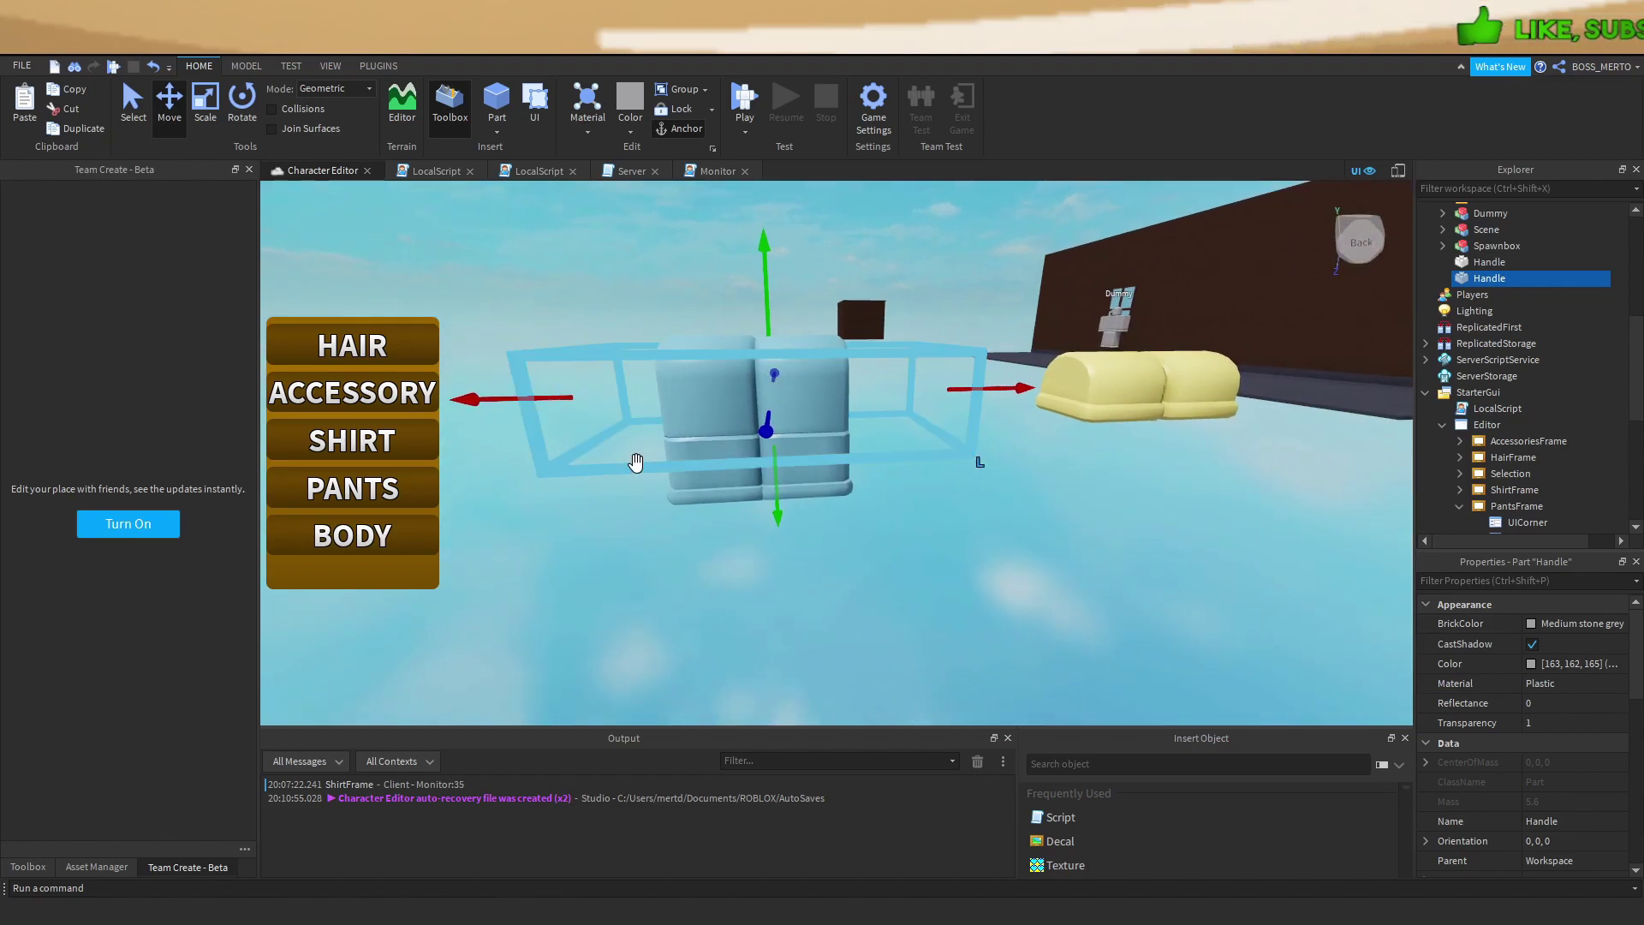
left_click_drag(567, 401, 549, 408)
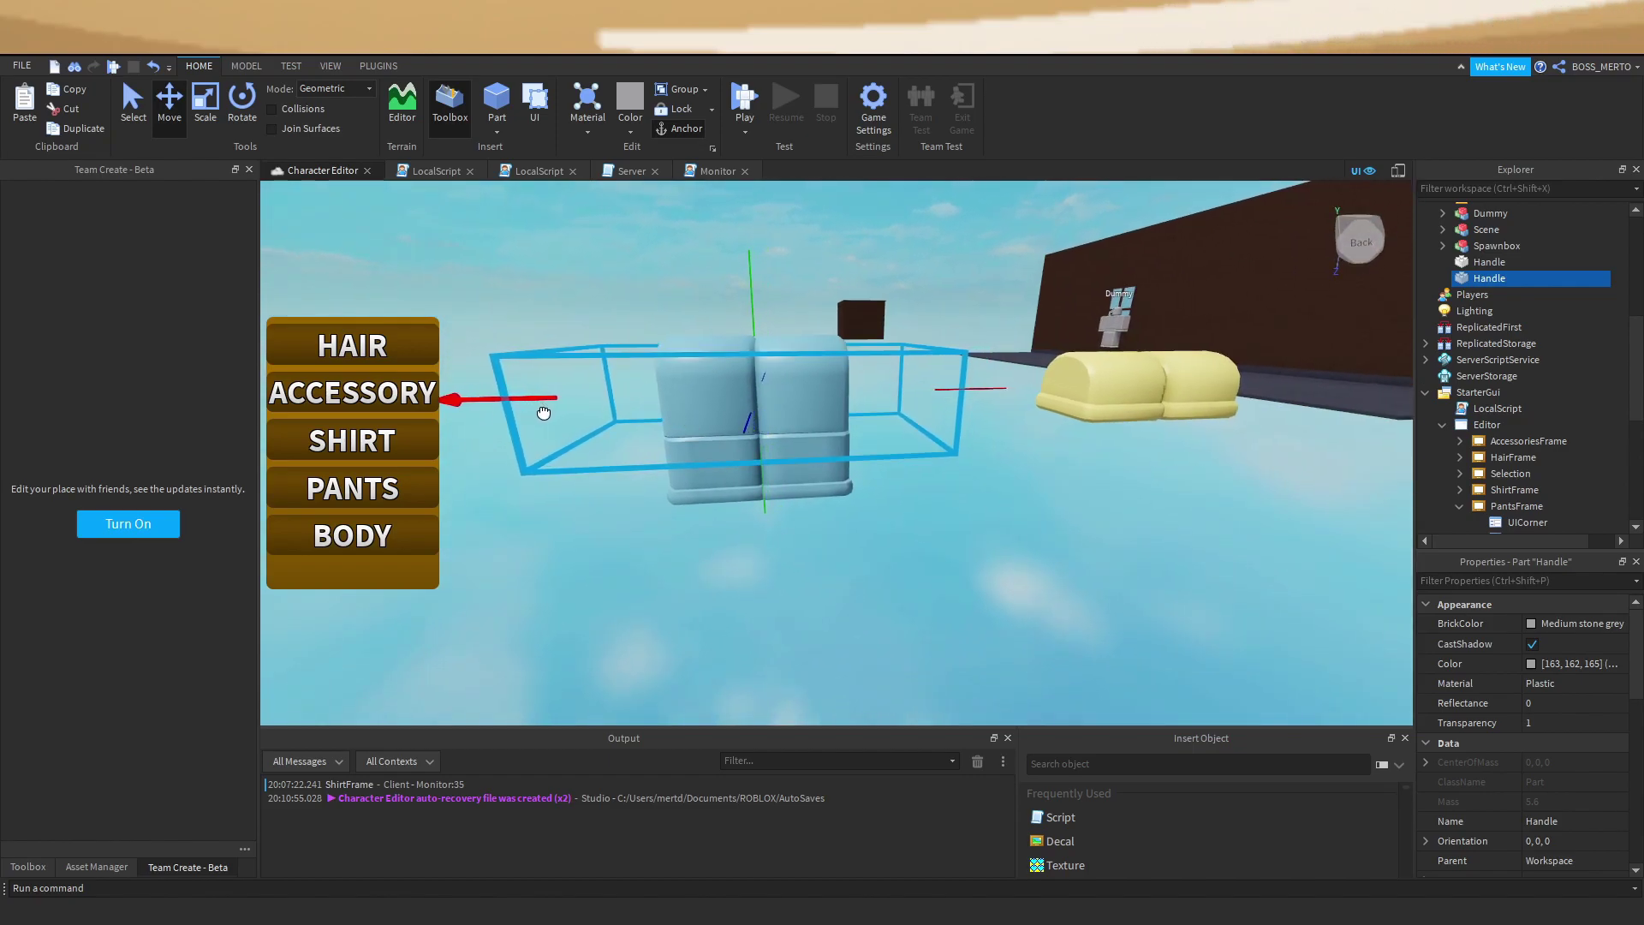
Copy the Workspace Jeans folder and its Handle into the Jeans ViewportFrame in PantsFrame's ScrollingFrame.
scroll(1523, 308, "up", 6)
left_click(1486, 392, "ctrl")
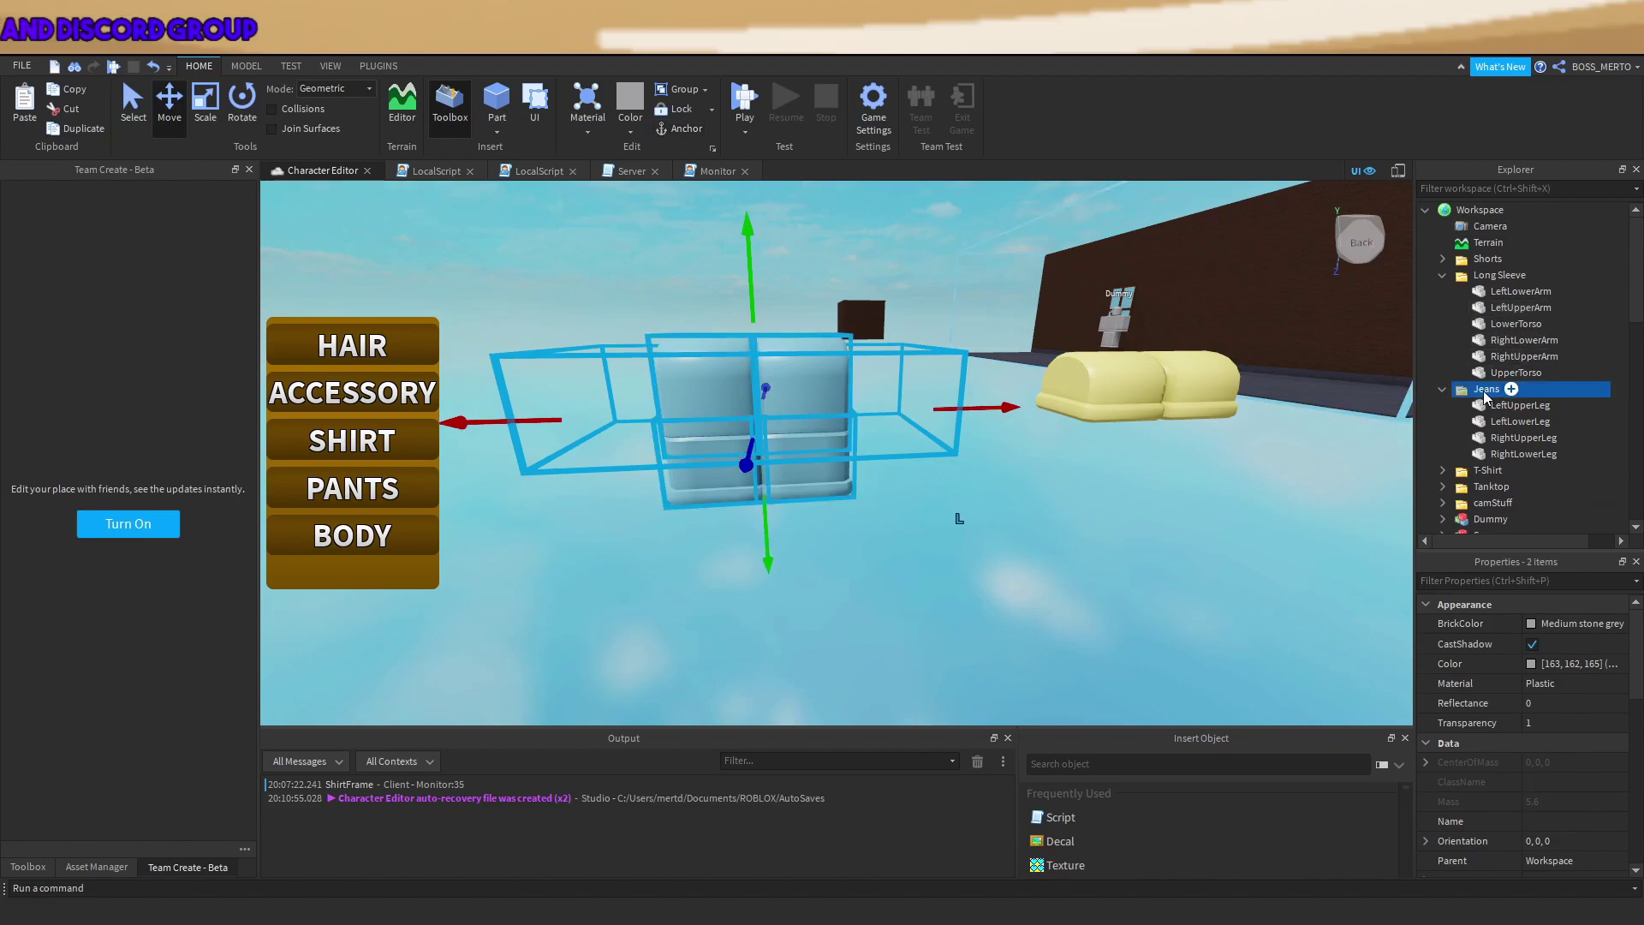
scroll(1466, 426, "down", 15)
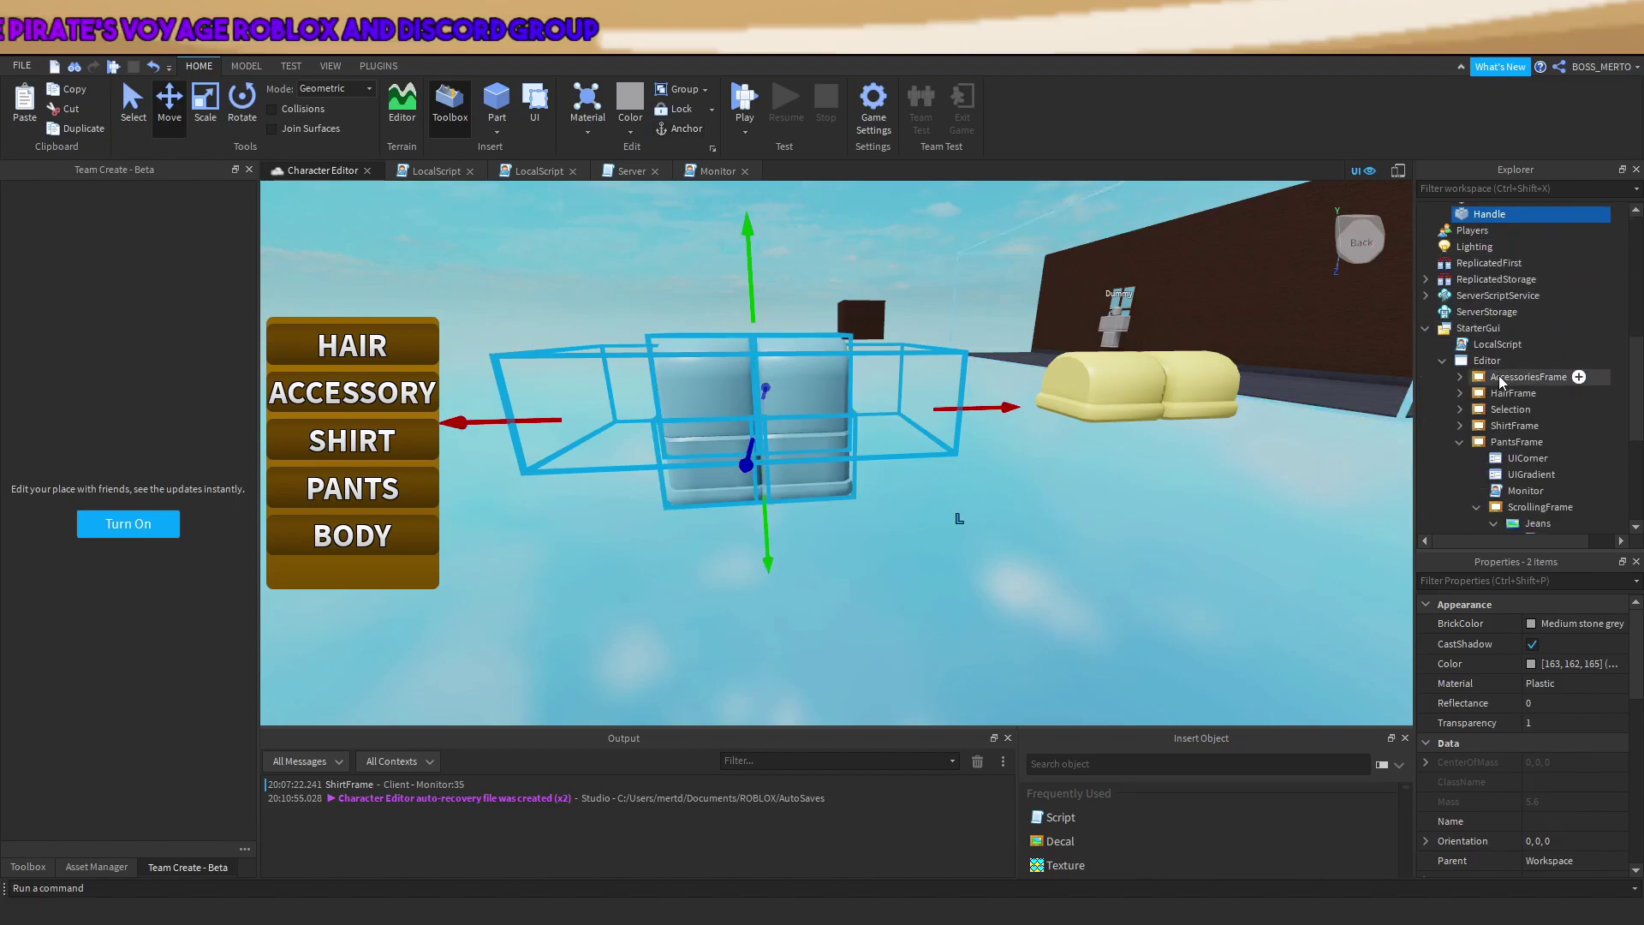
scroll(1584, 369, "down", 1)
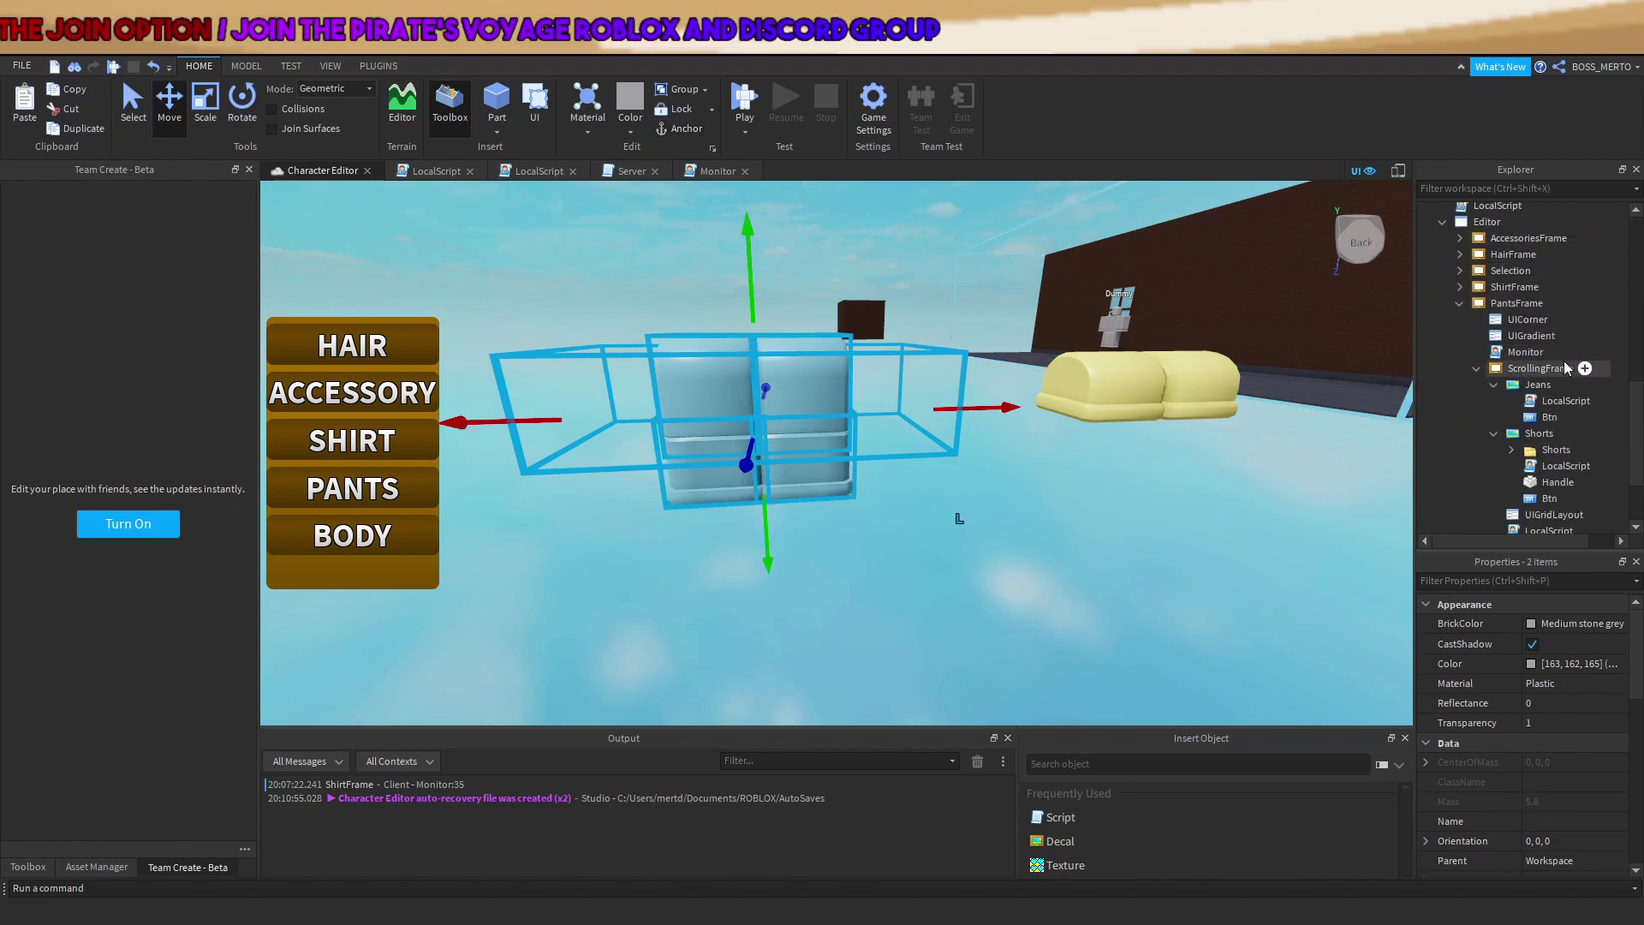
scroll(1561, 377, "down", 1)
left_click(1527, 293)
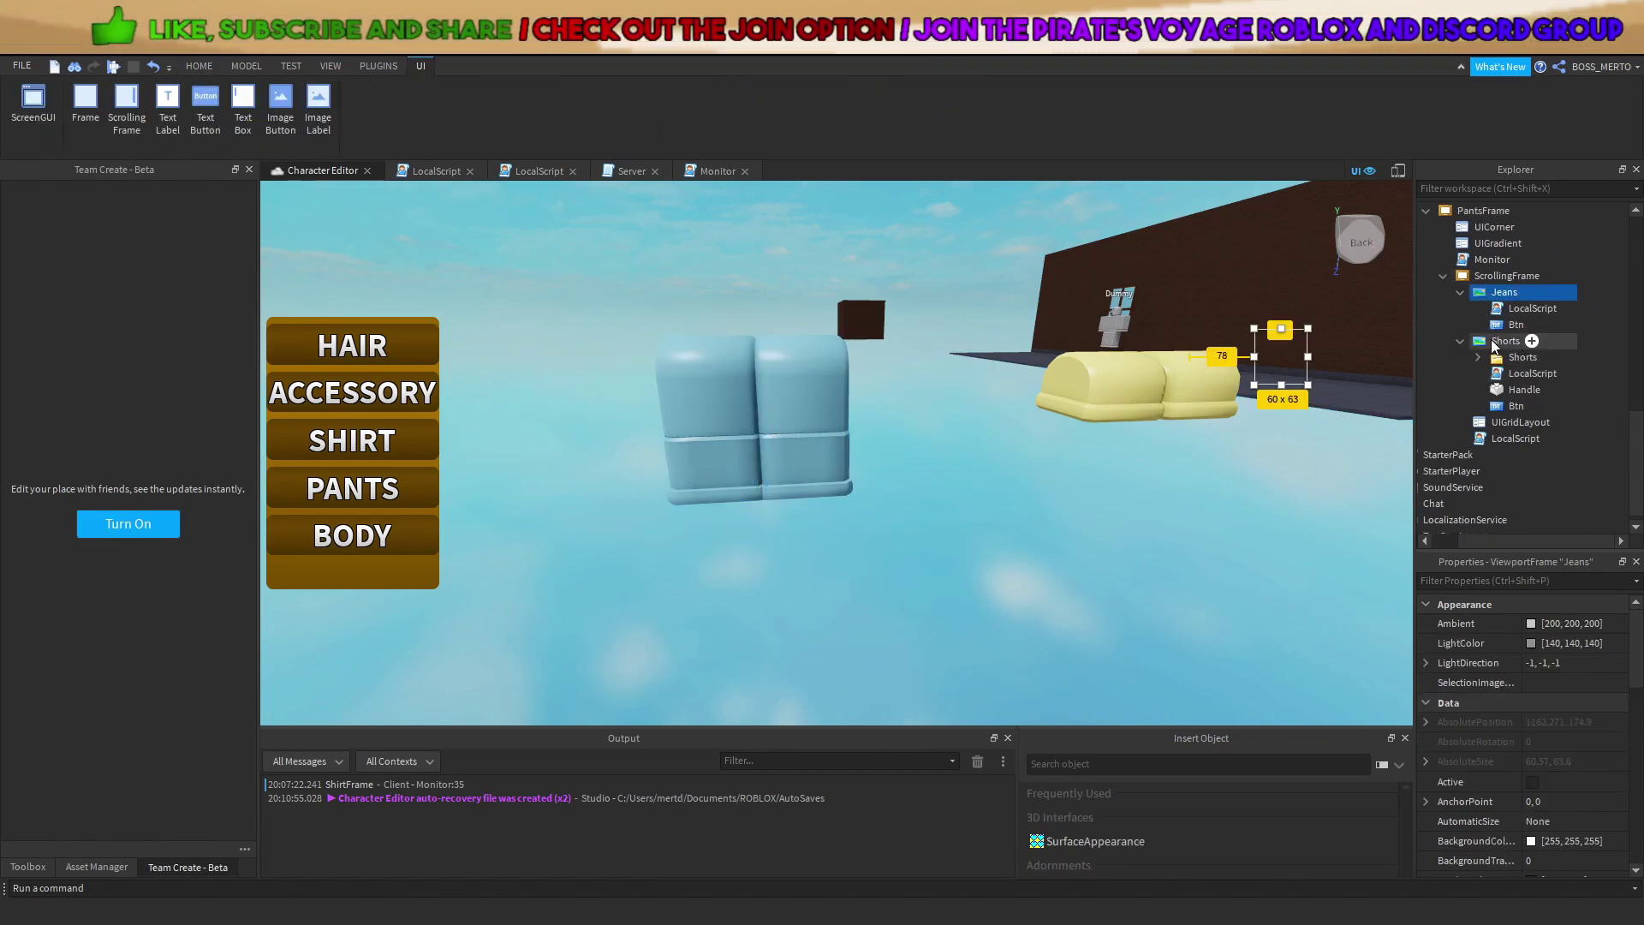
key("ctrl+shift+v")
Open the Server script in ServerScriptService.
left_click(1200, 567)
scroll(1518, 531, "up", 5)
scroll(1500, 430, "up", 3)
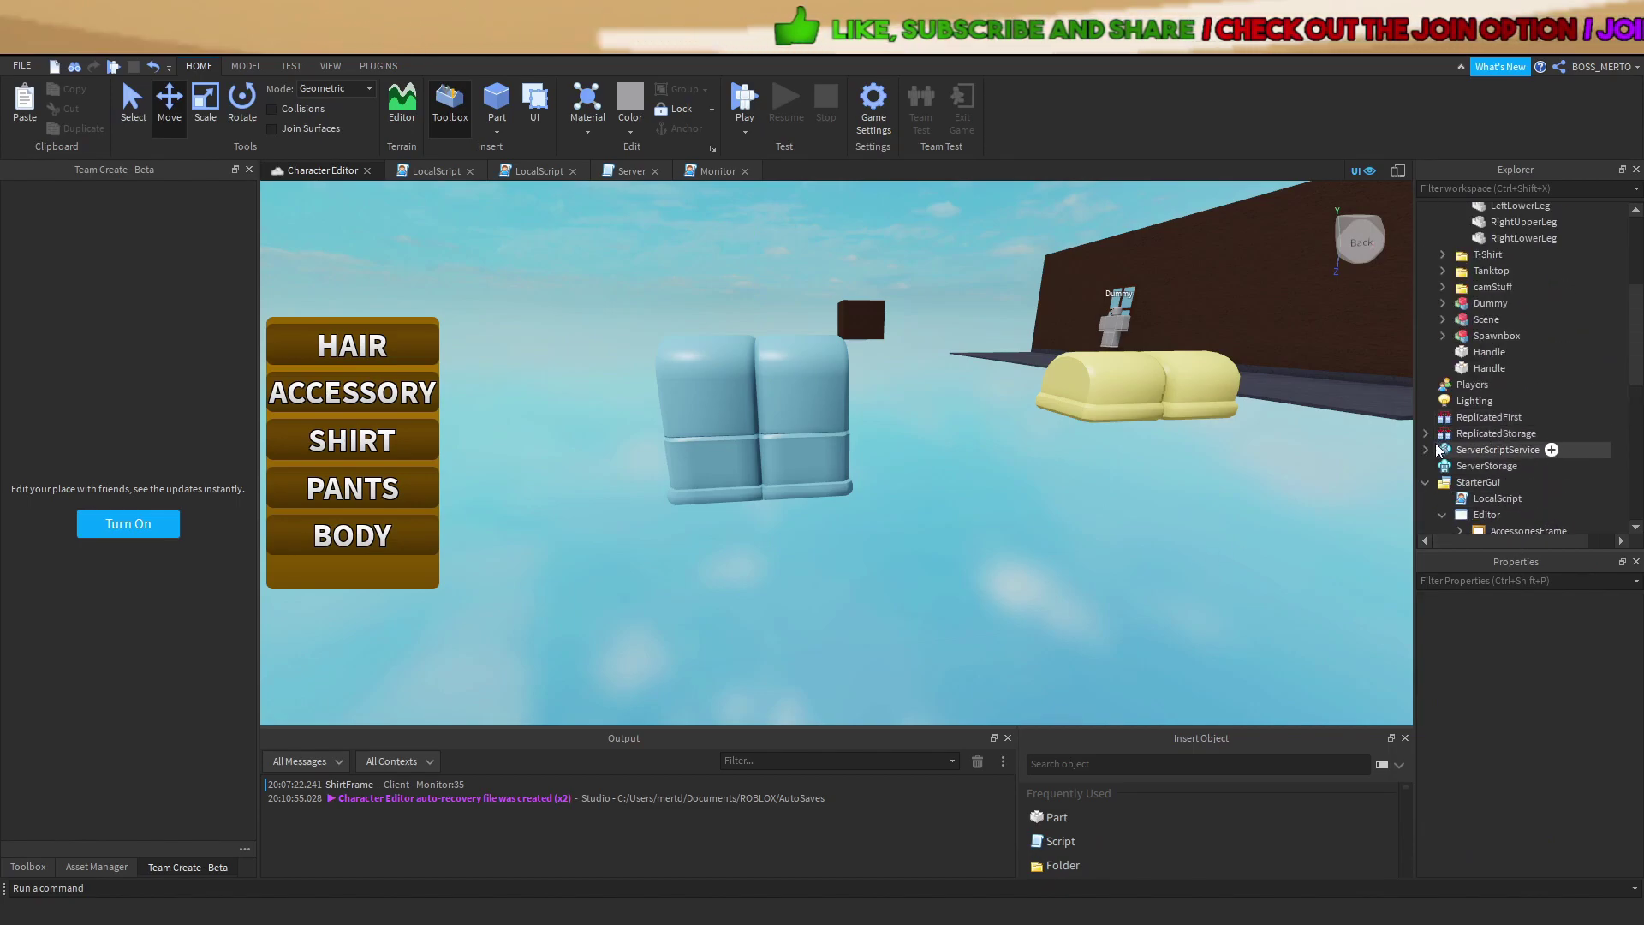
scroll(1456, 479, "down", 1)
double_click(1451, 476)
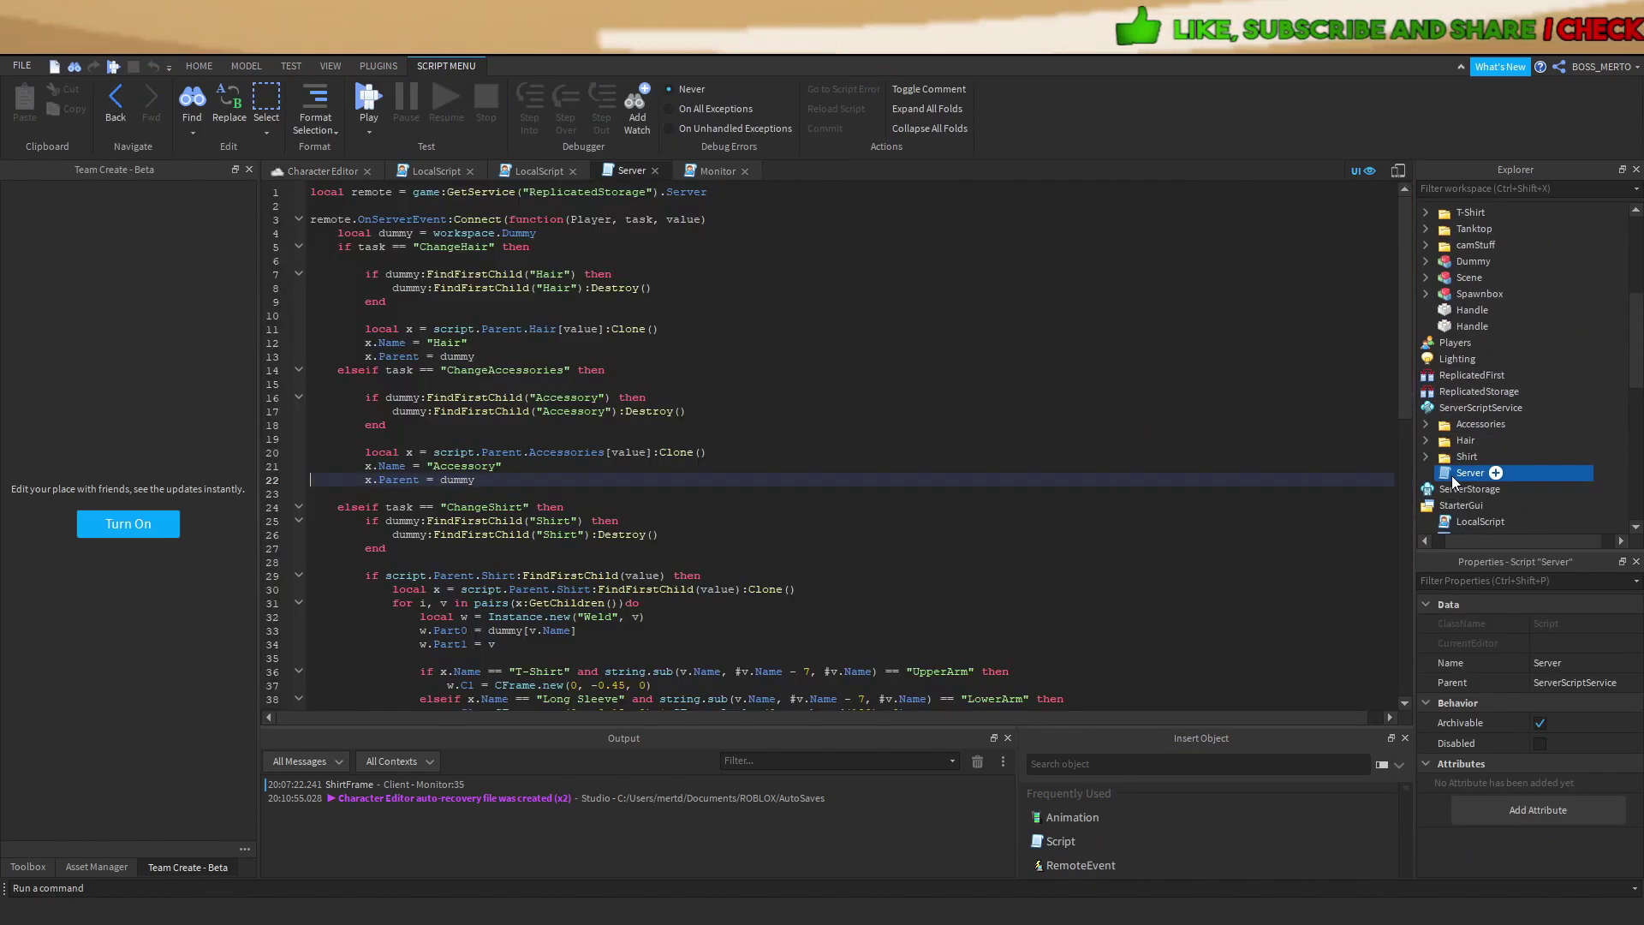
Change the FireServer task name to "ChangePants" in the LocalScript of PantsFrame's ScrollingFrame.
scroll(1490, 469, "down", 5)
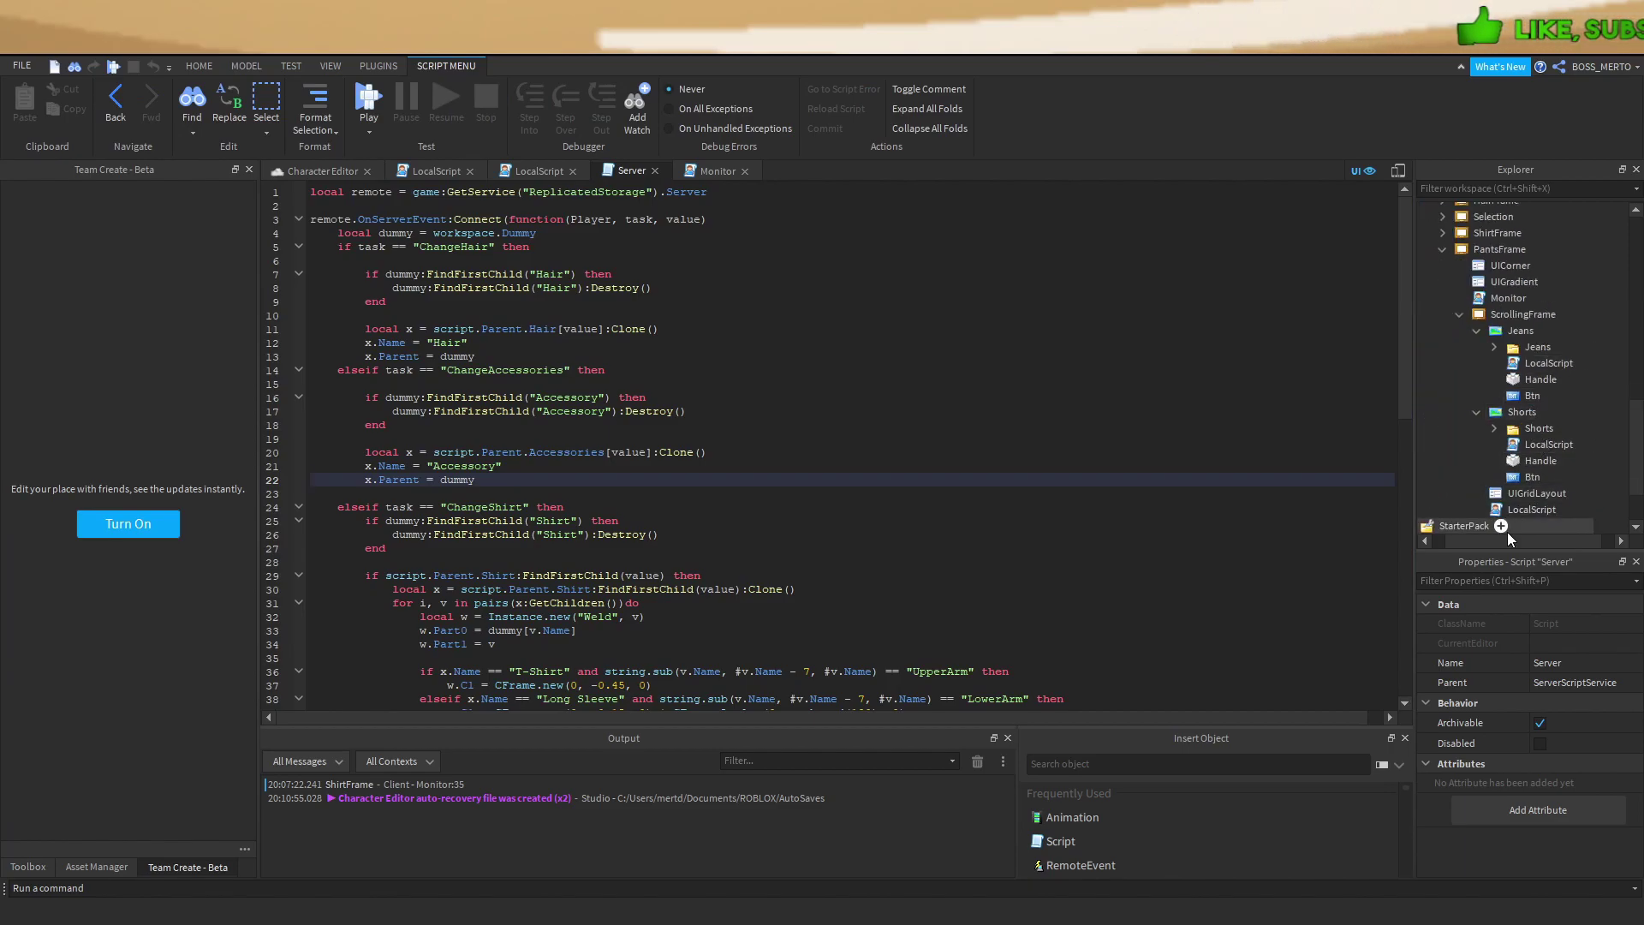
double_click(1507, 512)
left_click_drag(601, 264, 568, 266)
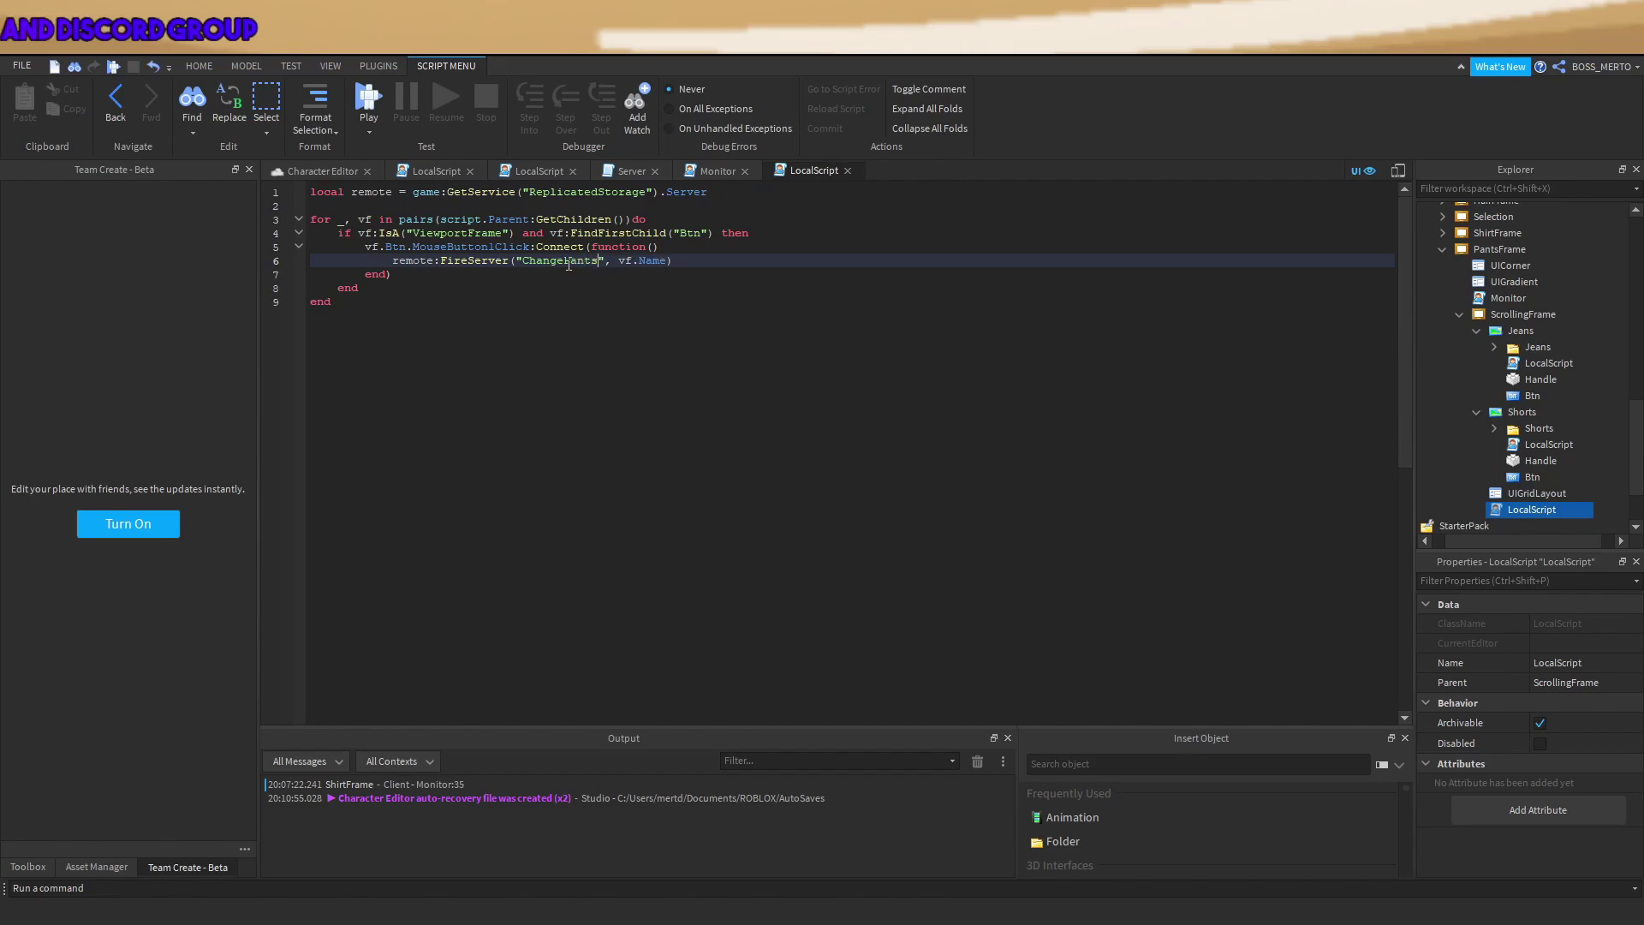
Duplicate the ChangeShirt elseif line below x.Name = "Shirt" in the Server script and change its task to "ChangePants".
left_click(689, 174)
left_click(608, 171)
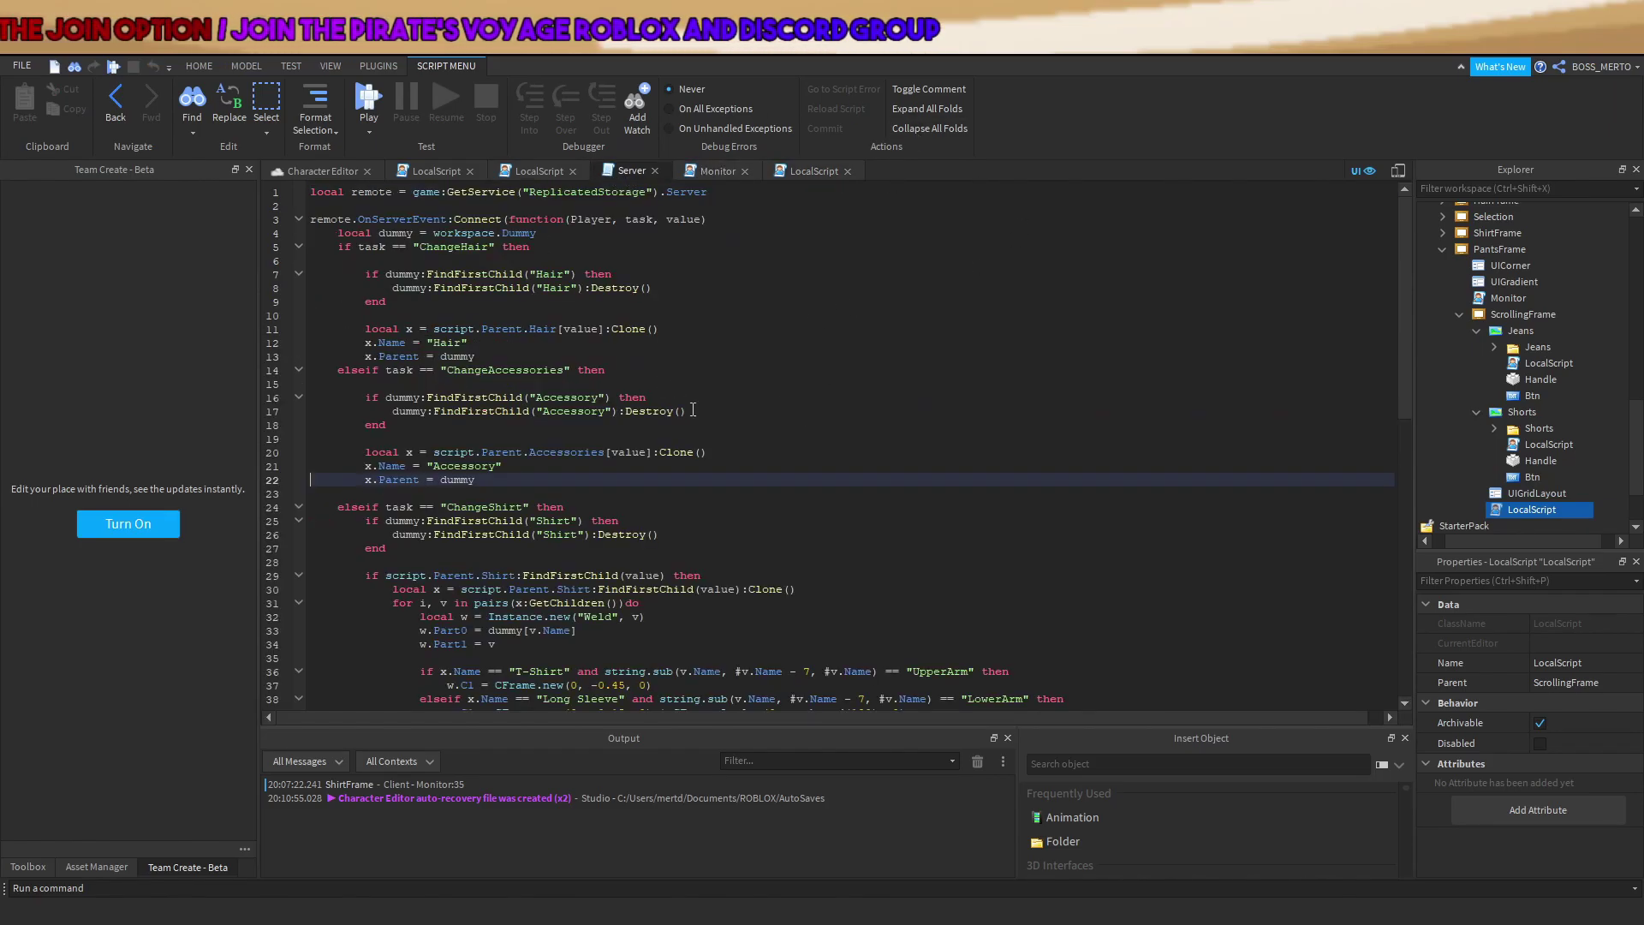
scroll(694, 410, "down", 6)
left_click_drag(337, 257, 604, 256)
key("ctrl+c")
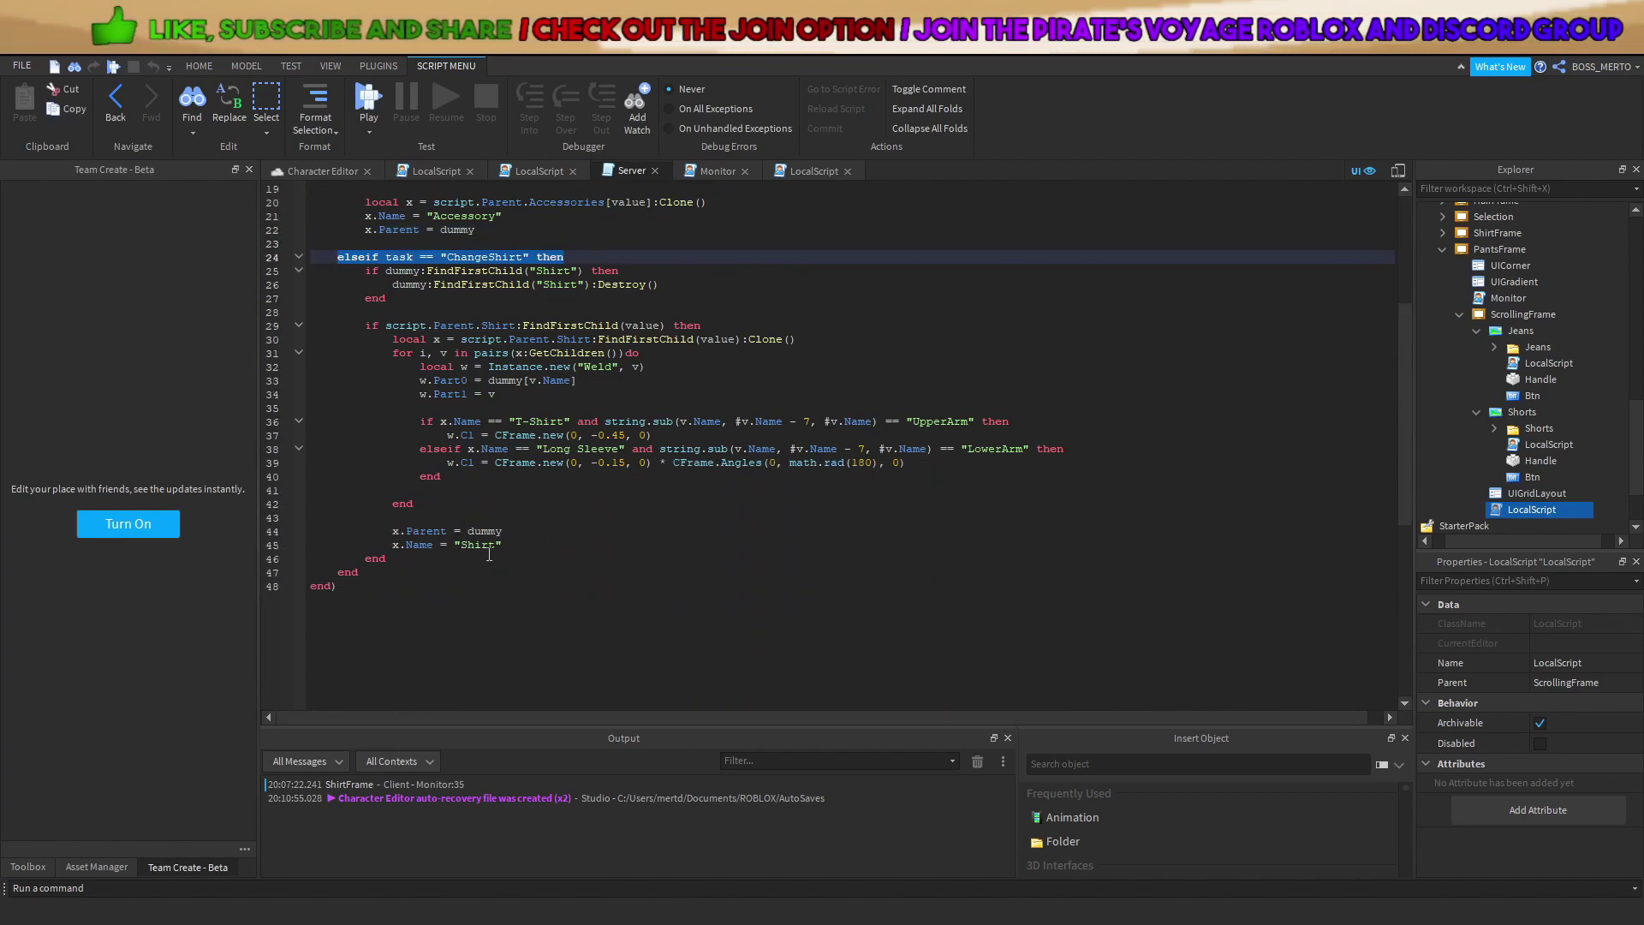
left_click(512, 546)
key("Return")
key("Return")
key("ctrl+v")
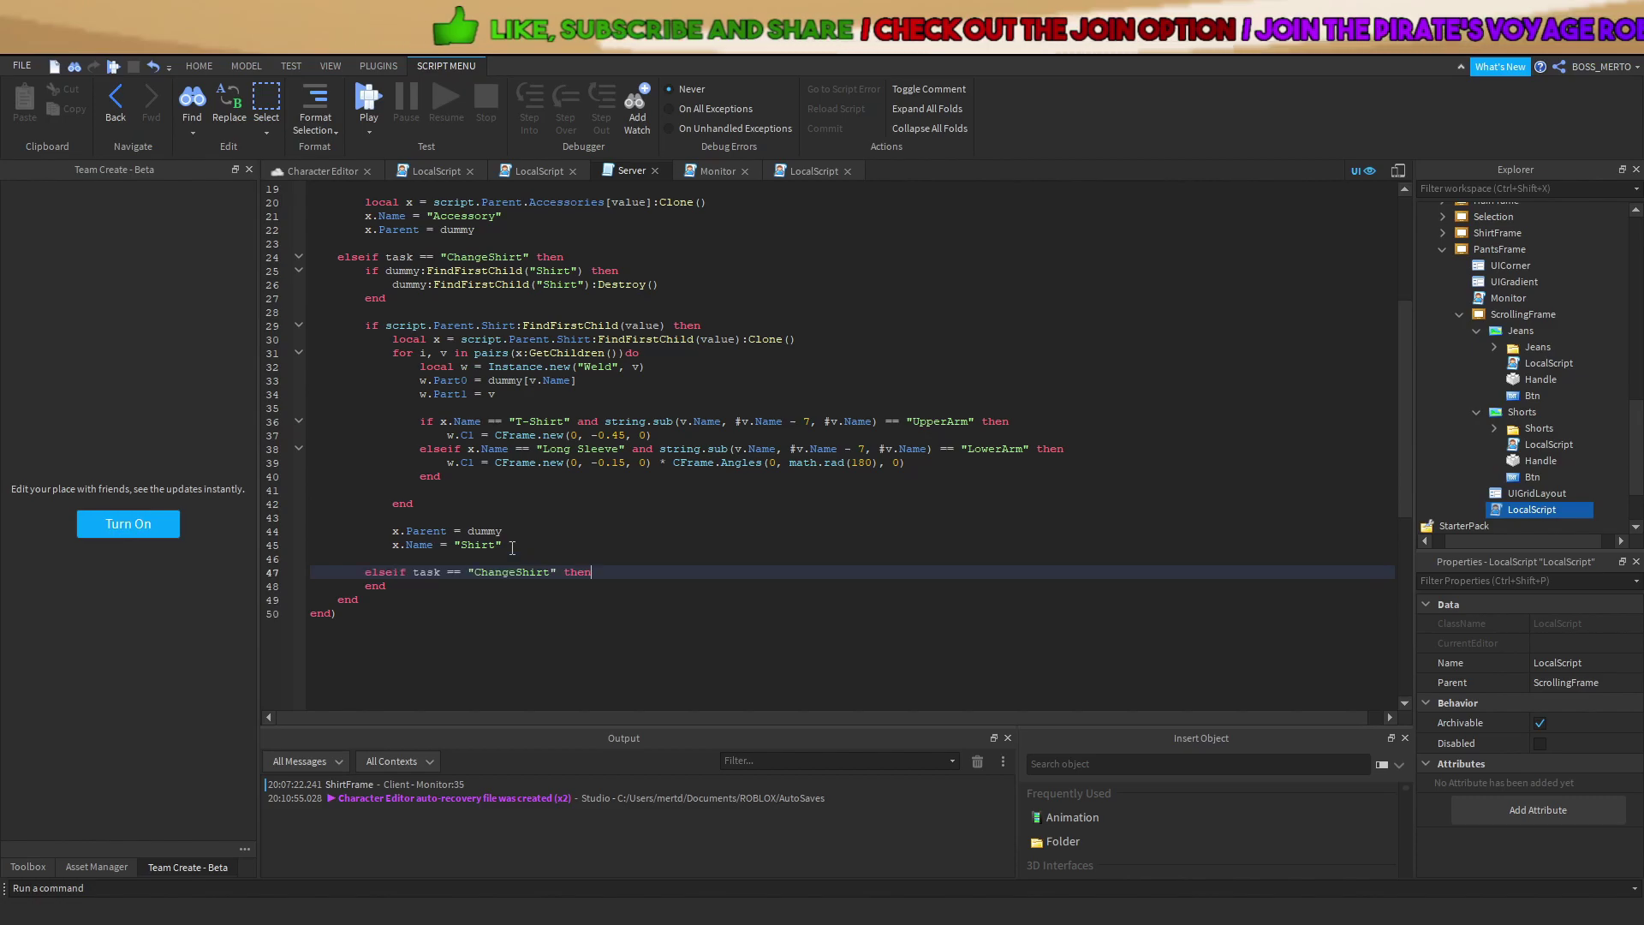
left_click_drag(551, 567, 519, 576)
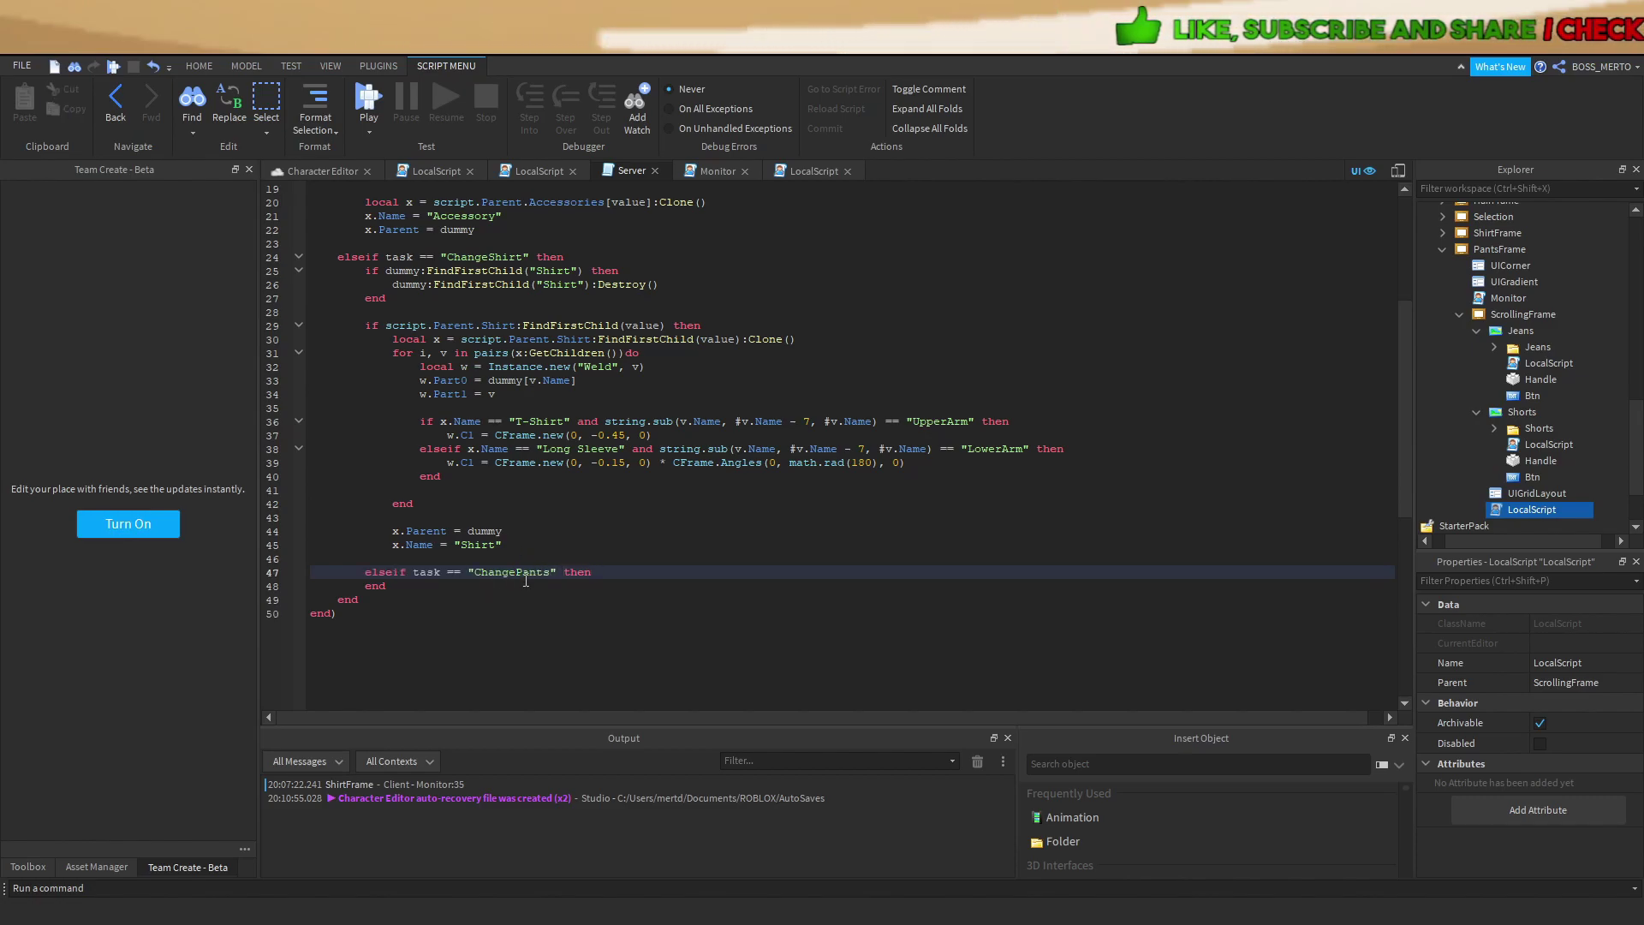
Copy the ChangeShirt branch's code into the ChangePants branch of the Server script, with a blank line below the elseif.
key("Return")
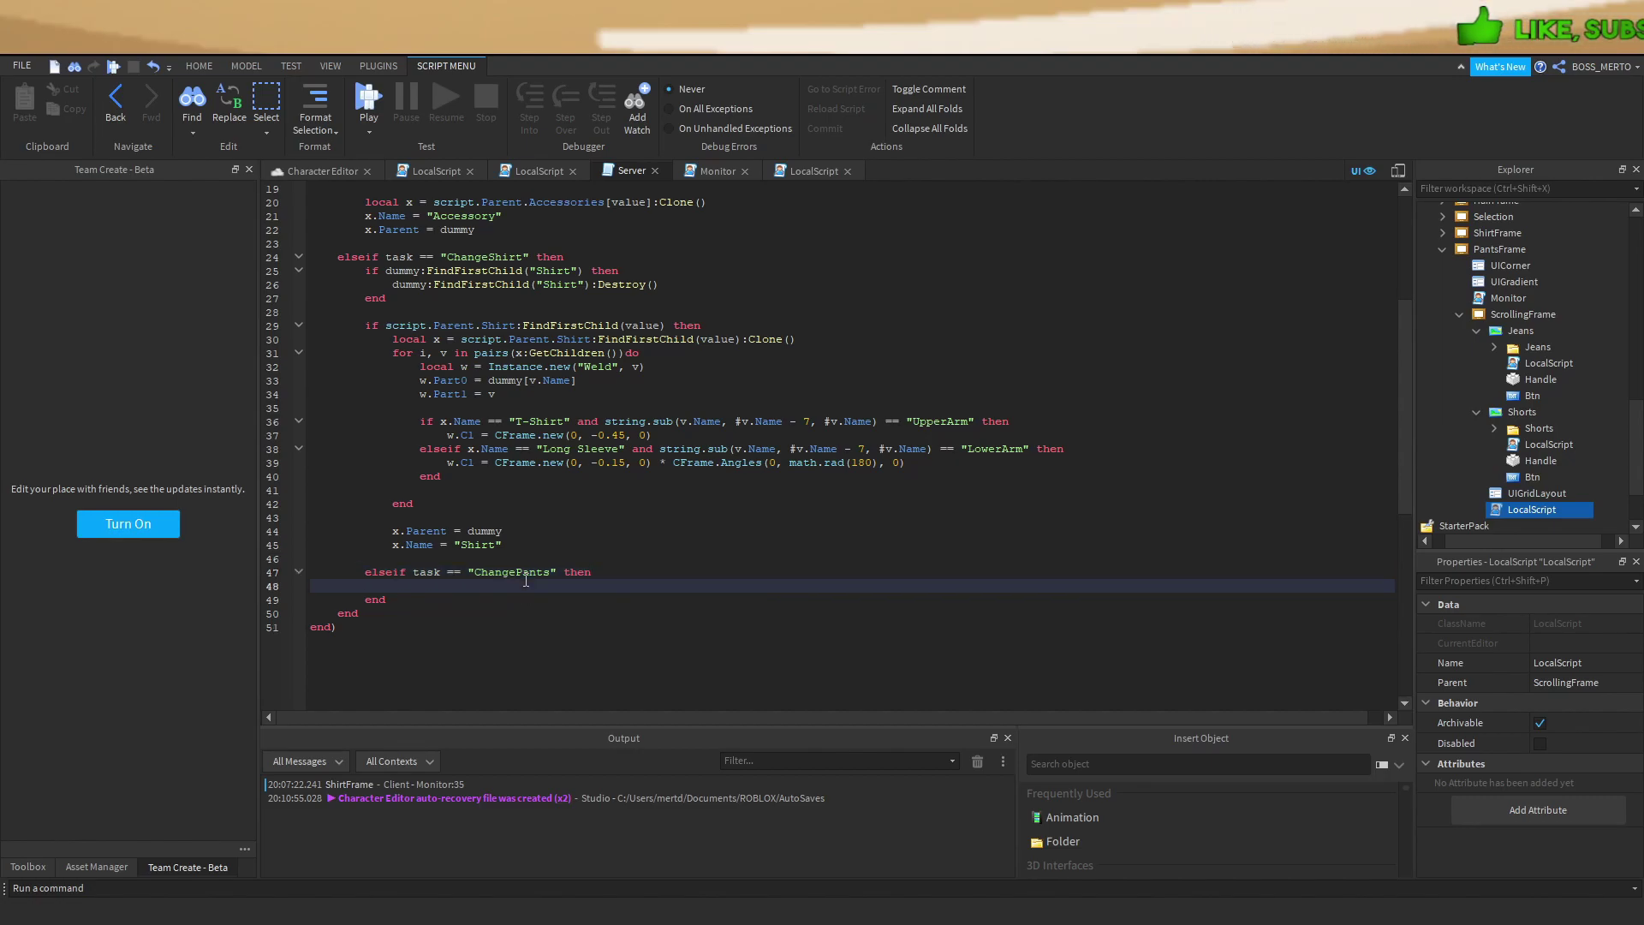
left_click_drag(363, 268, 505, 547)
key("ctrl+c")
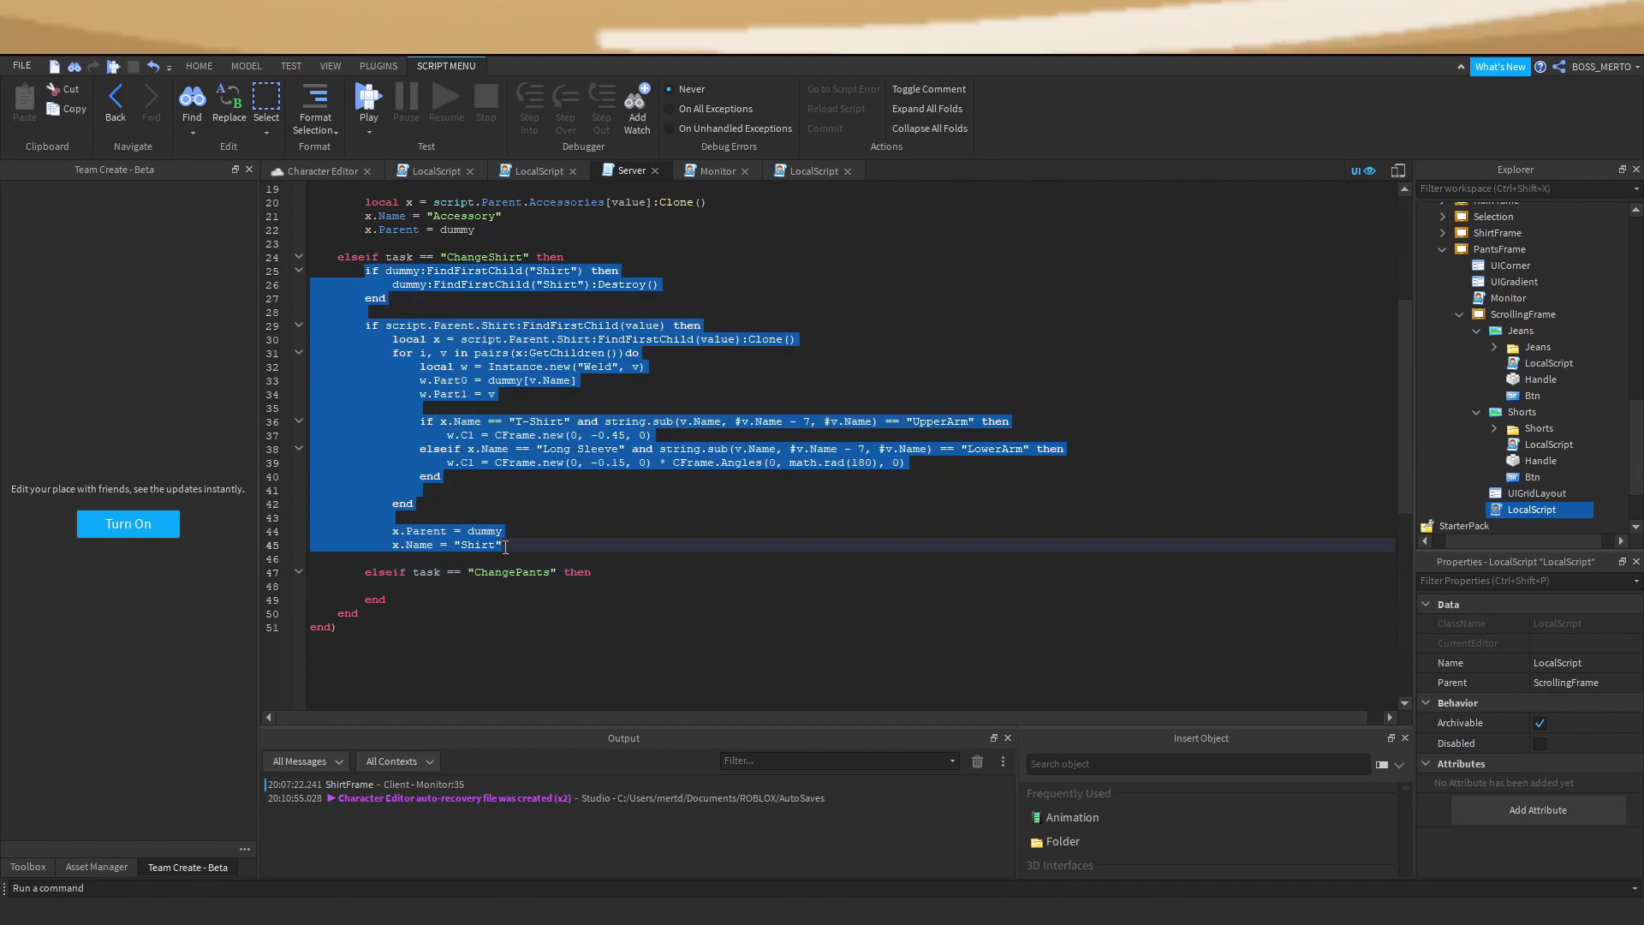
left_click(402, 564)
key("Return")
left_click(397, 600)
key("ctrl+v")
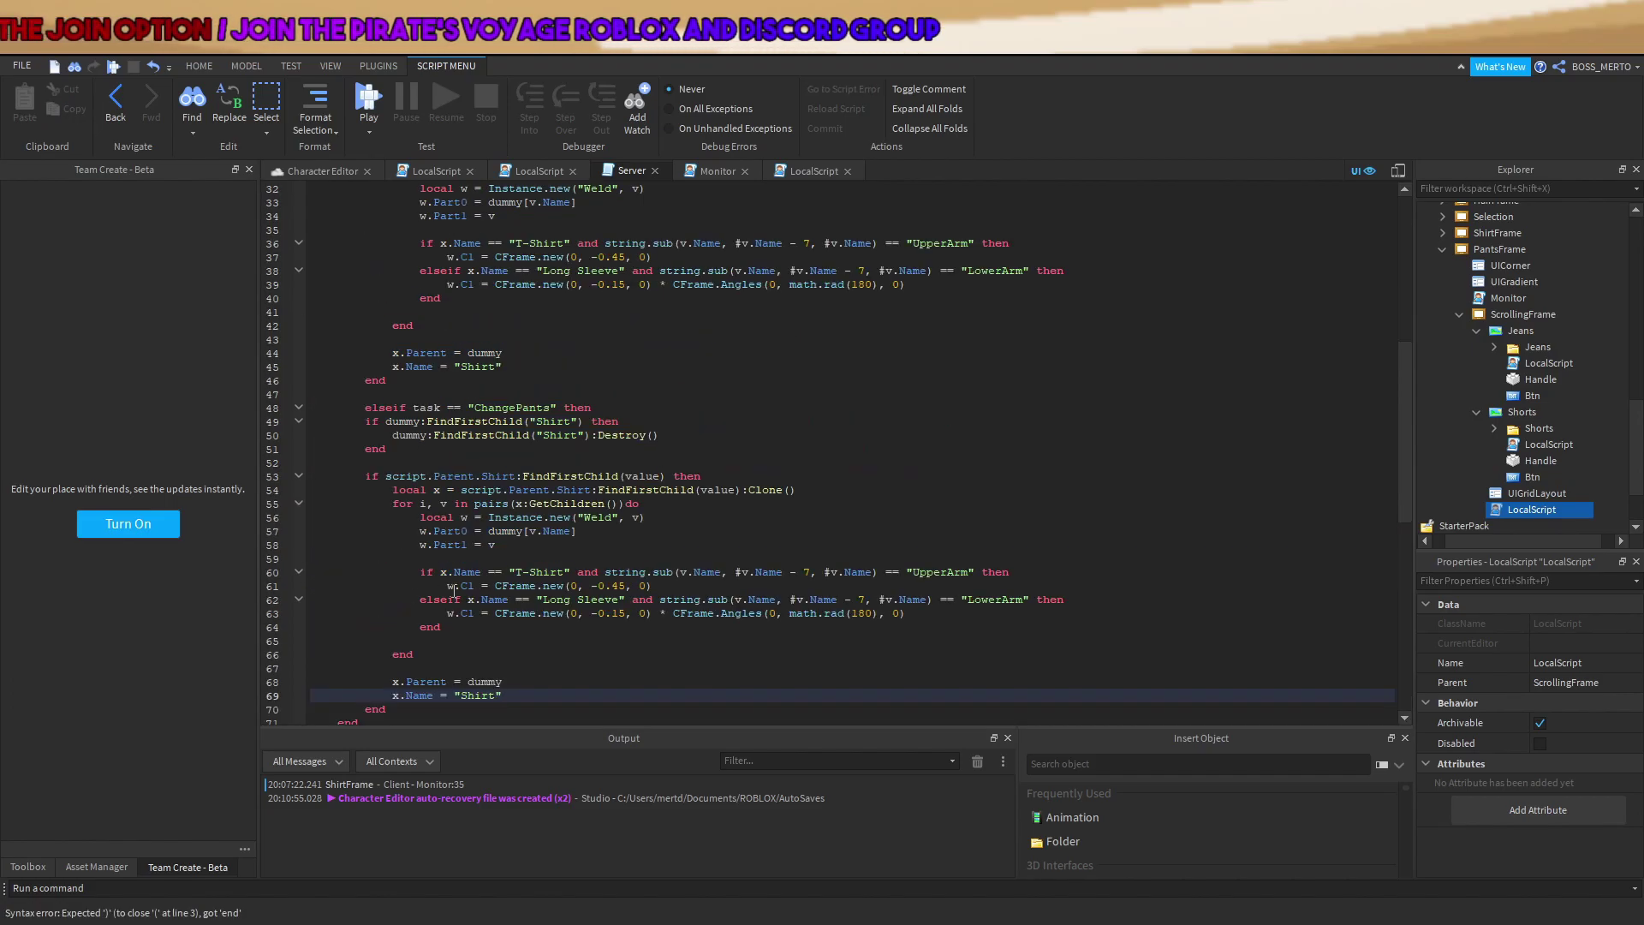
scroll(454, 603, "down", 6)
left_click(507, 603)
left_click(633, 322)
key("Return")
Replace "Shirt" with "Pants" in the ChangePants branch's dummy:FindFirstChild check and its Destroy line.
double_click(543, 353)
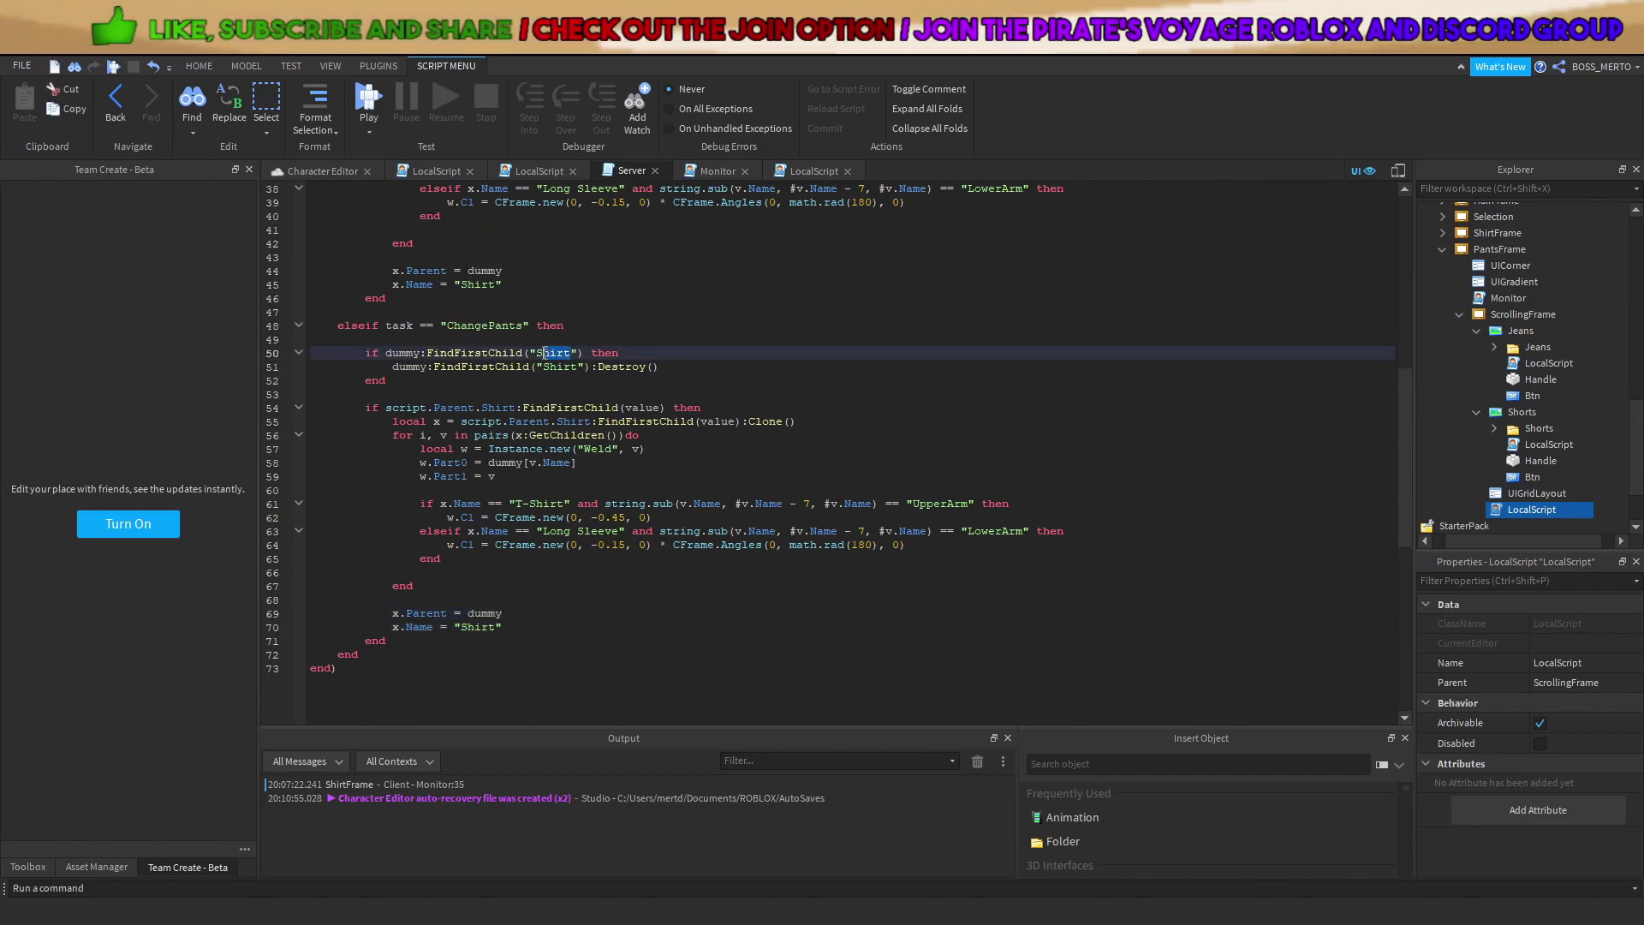
type("S")
key("BackSpace")
type("Pants")
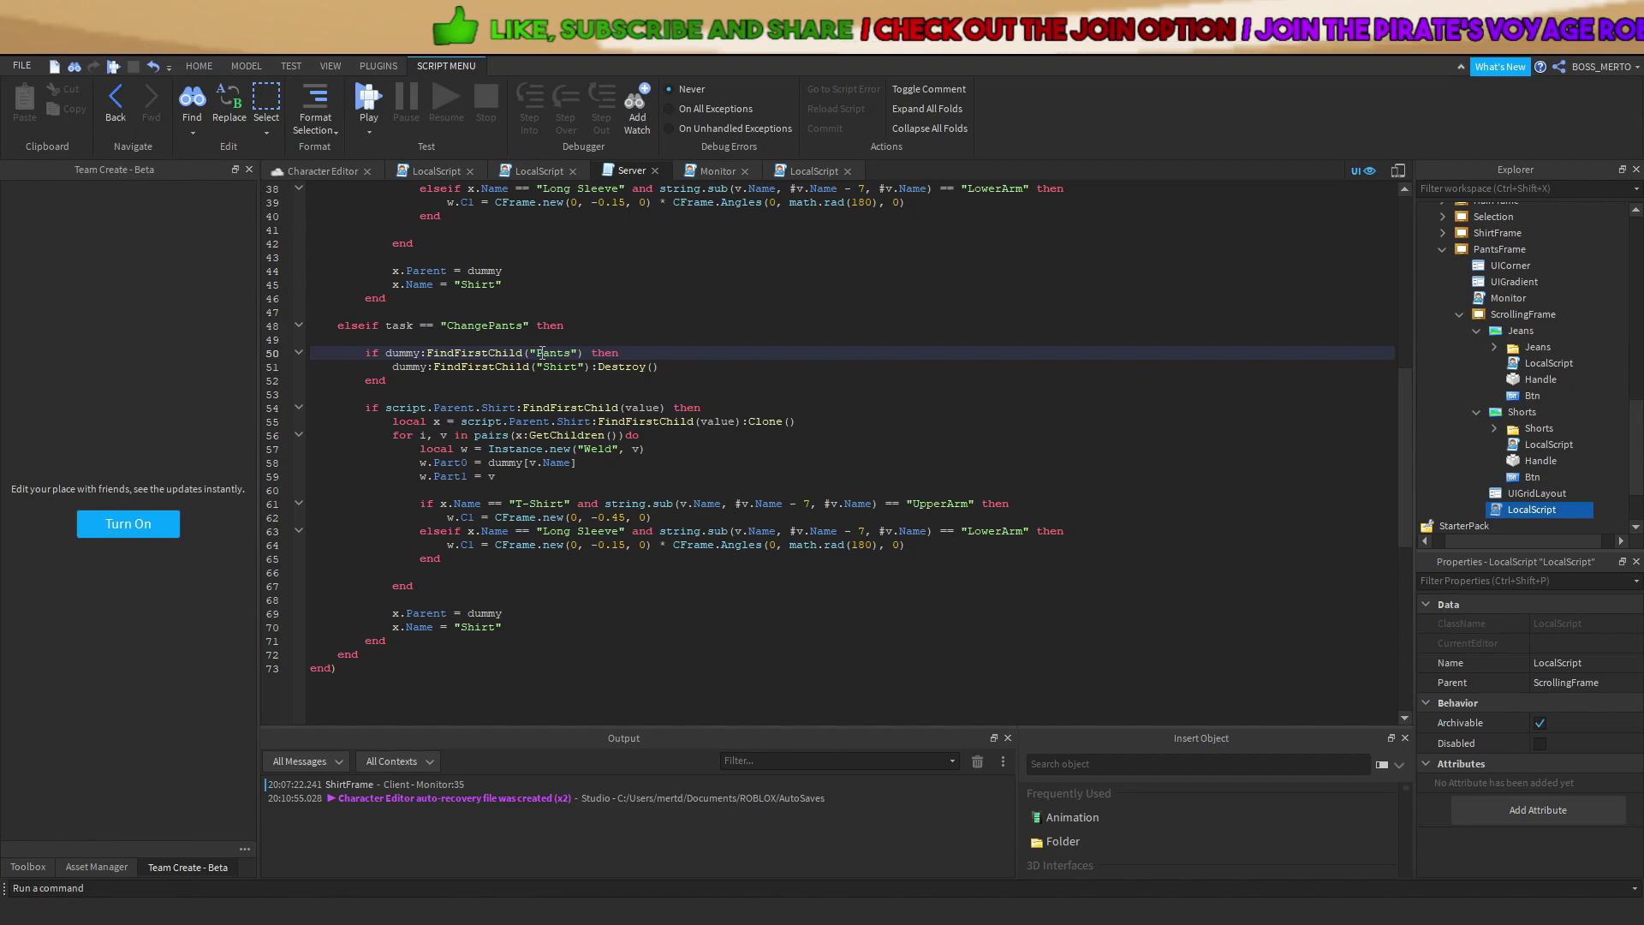
double_click(552, 366)
type("S")
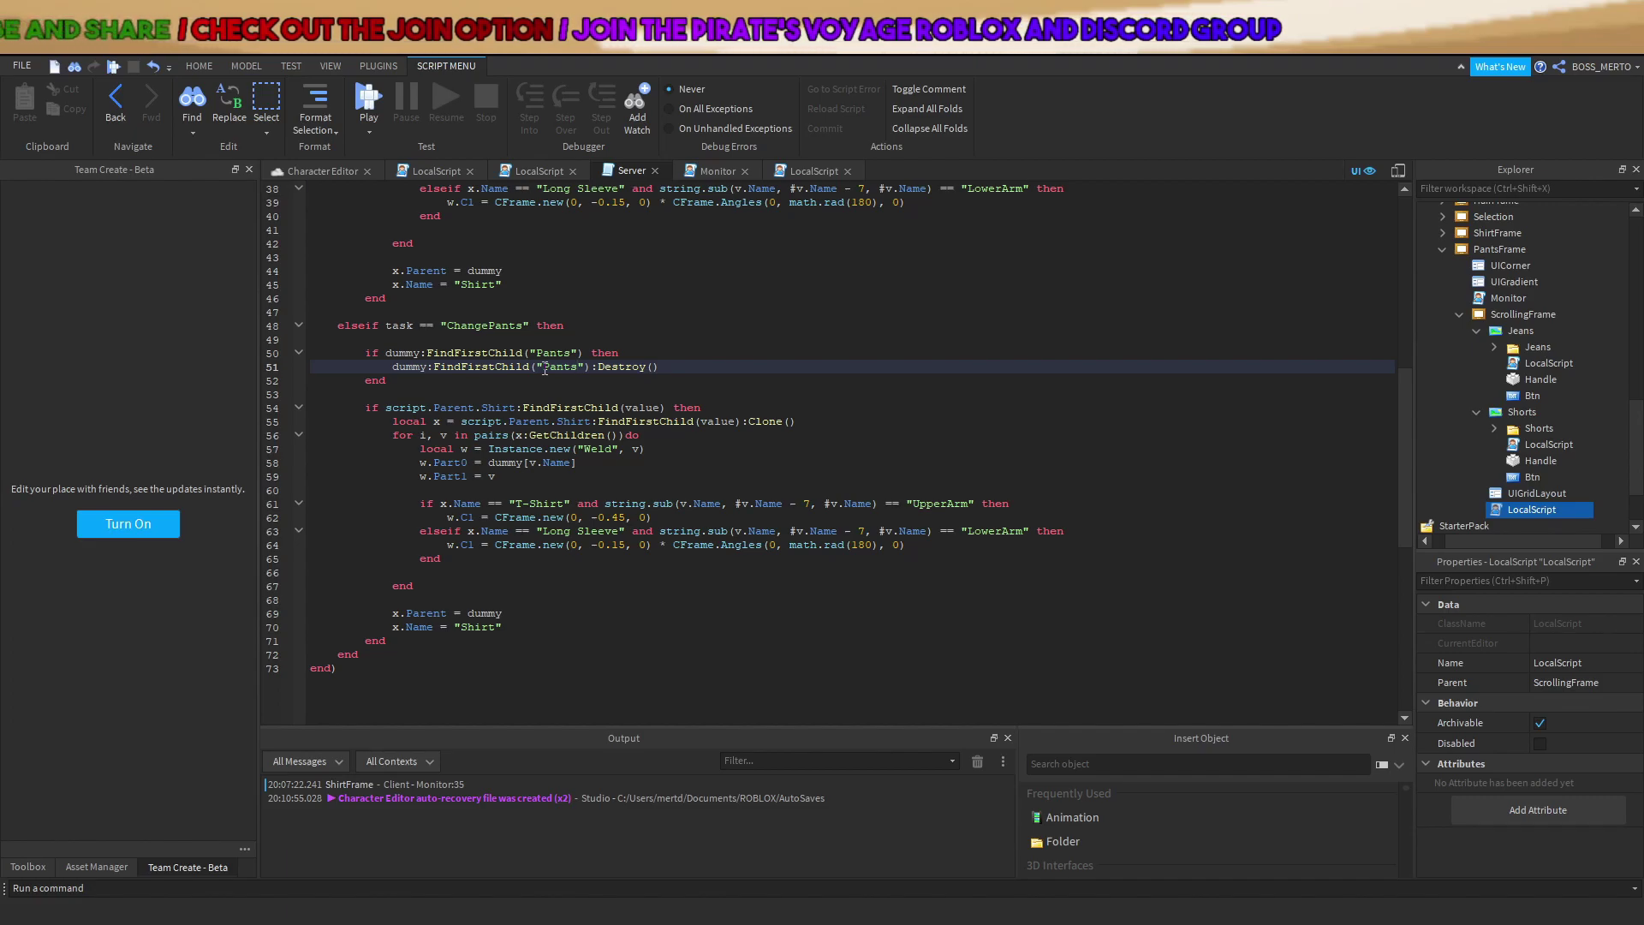
Change script.Parent.Shirt to script.Parent.Pants in the ChangePants branch's if condition and clone line.
left_click_drag(551, 407, 665, 410)
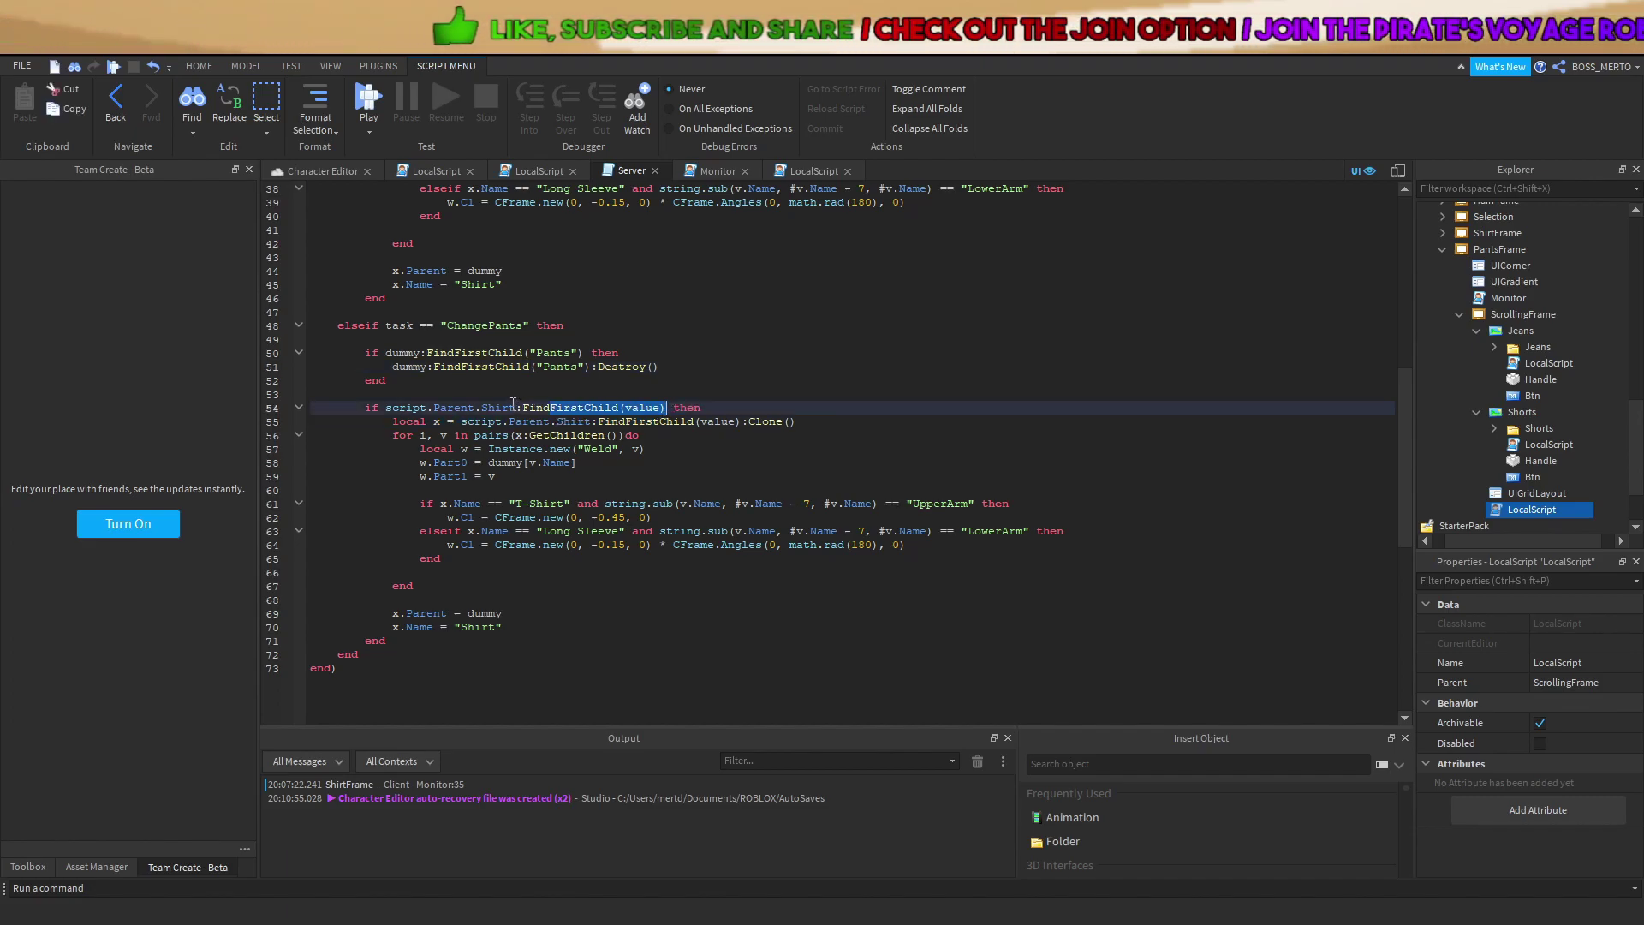
double_click(486, 409)
type("Pants")
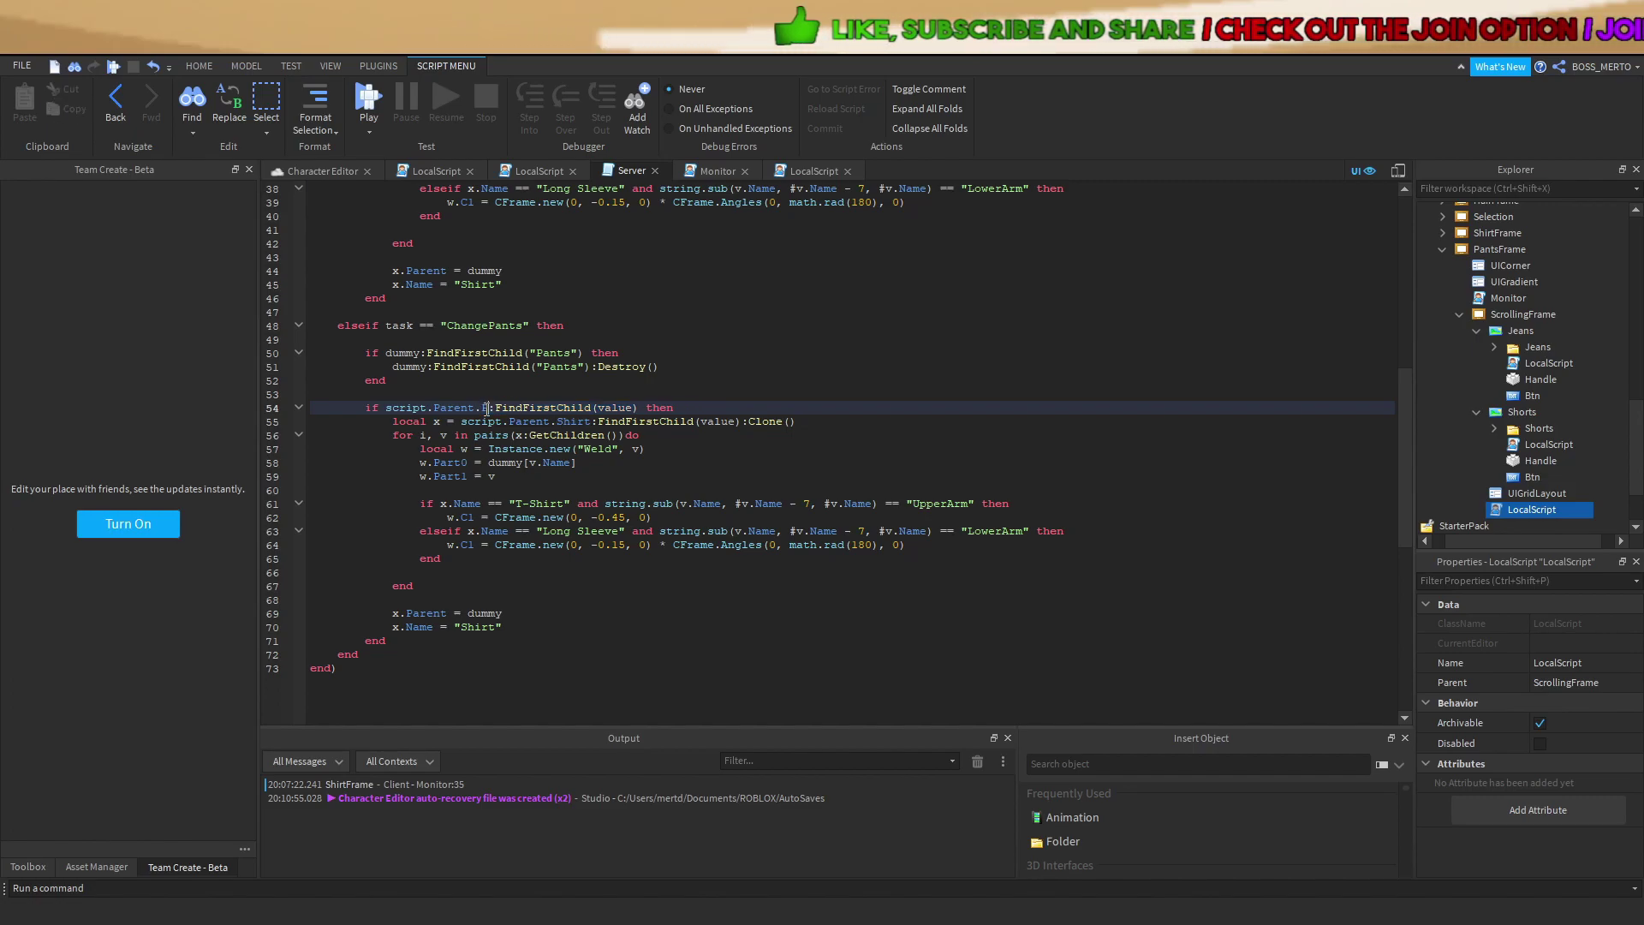
scroll(1532, 379, "up", 5)
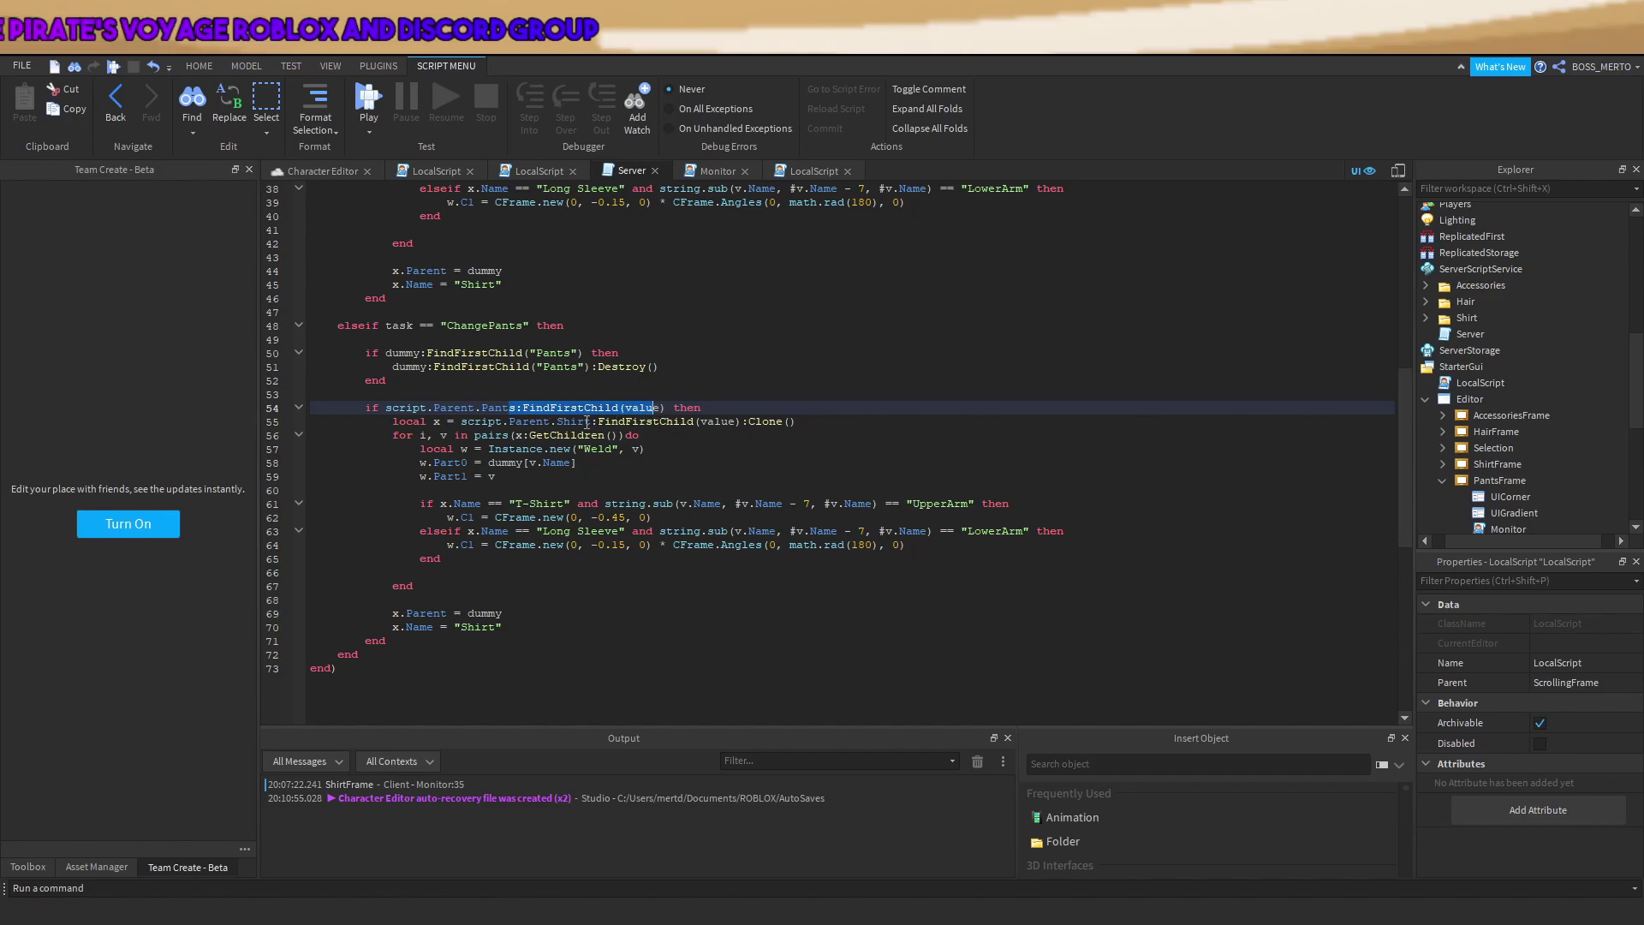
left_click_drag(591, 426, 560, 426)
type("Pants")
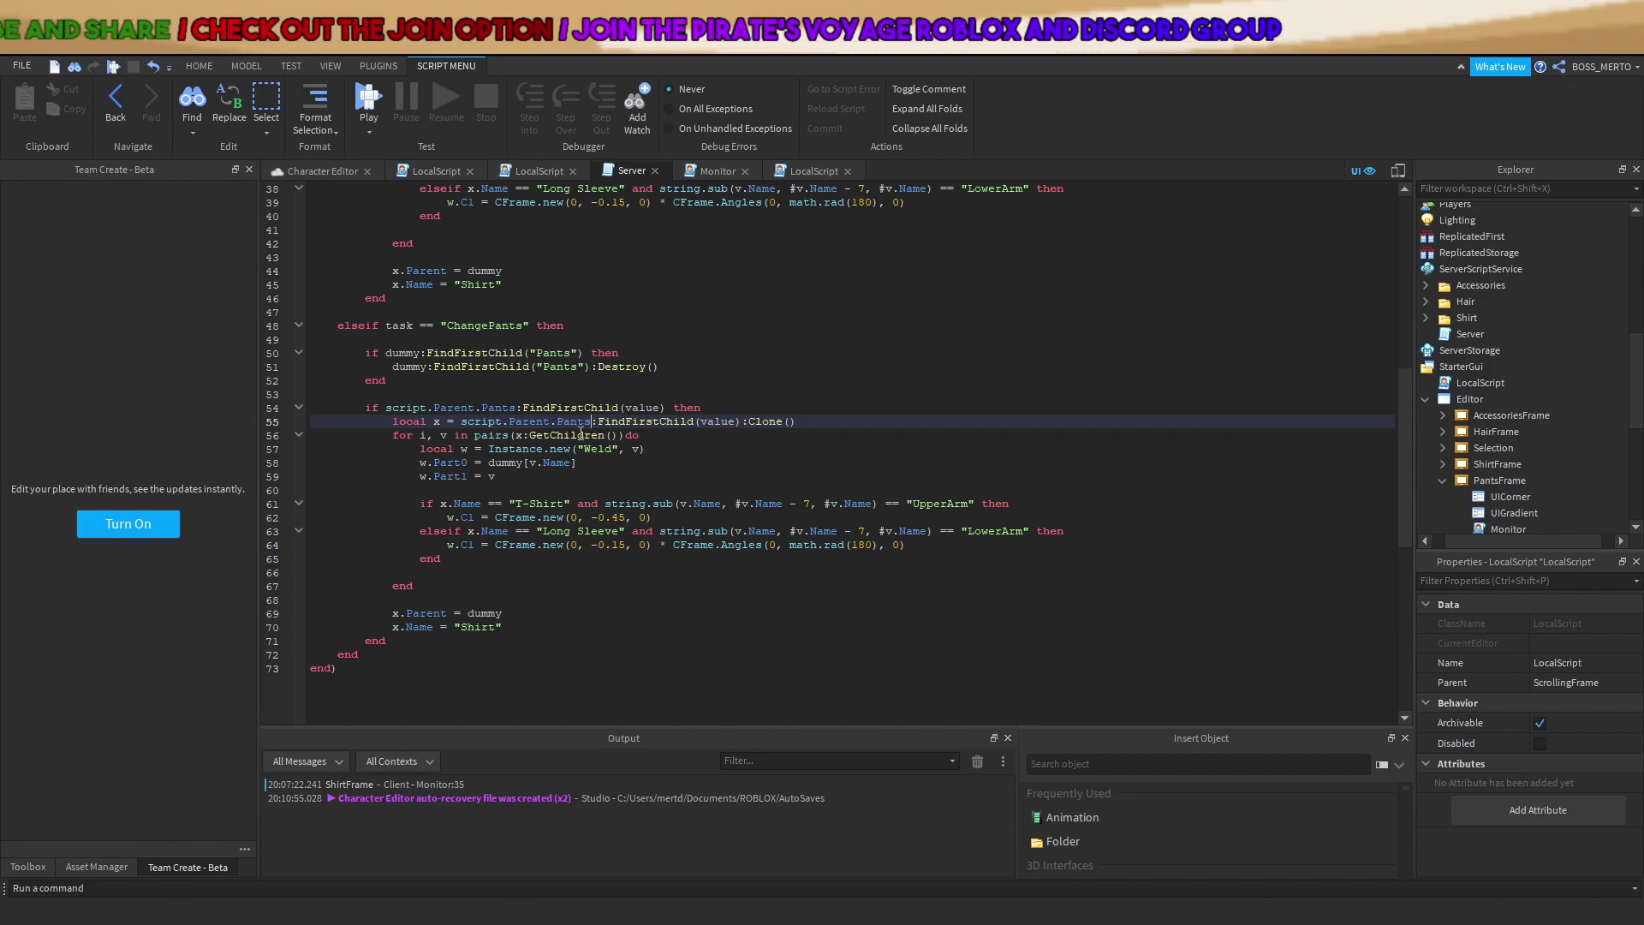
left_click_drag(536, 423, 658, 422)
Set x.Name to "Pants" at the end of the ChangePants branch.
left_click_drag(488, 449, 534, 452)
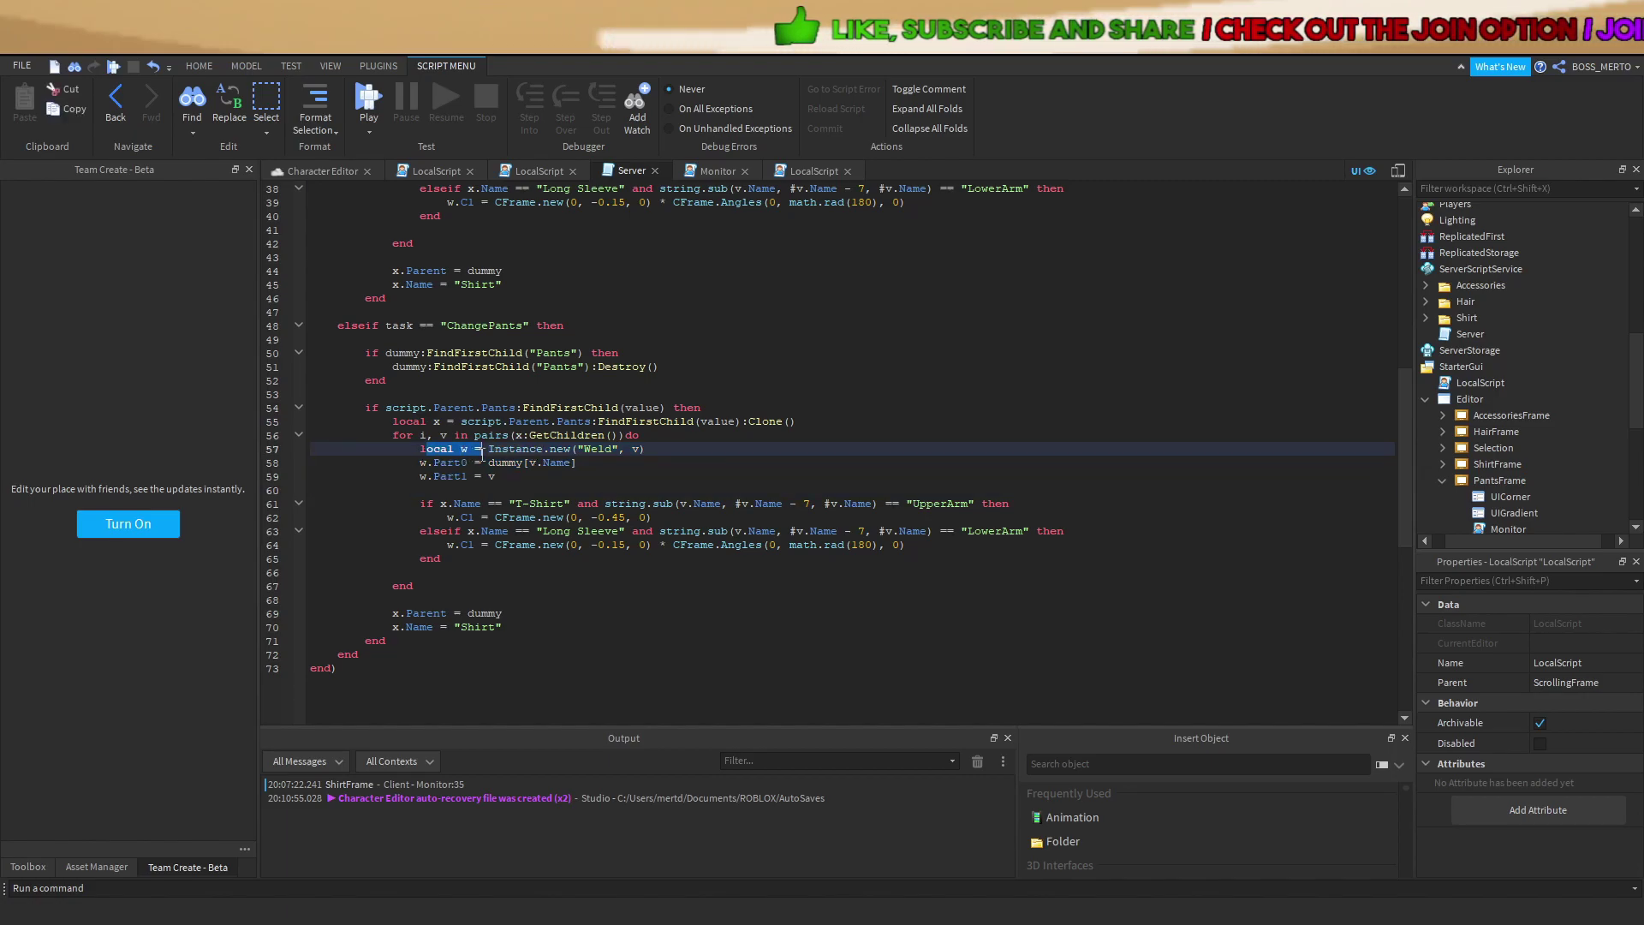
left_click(585, 476)
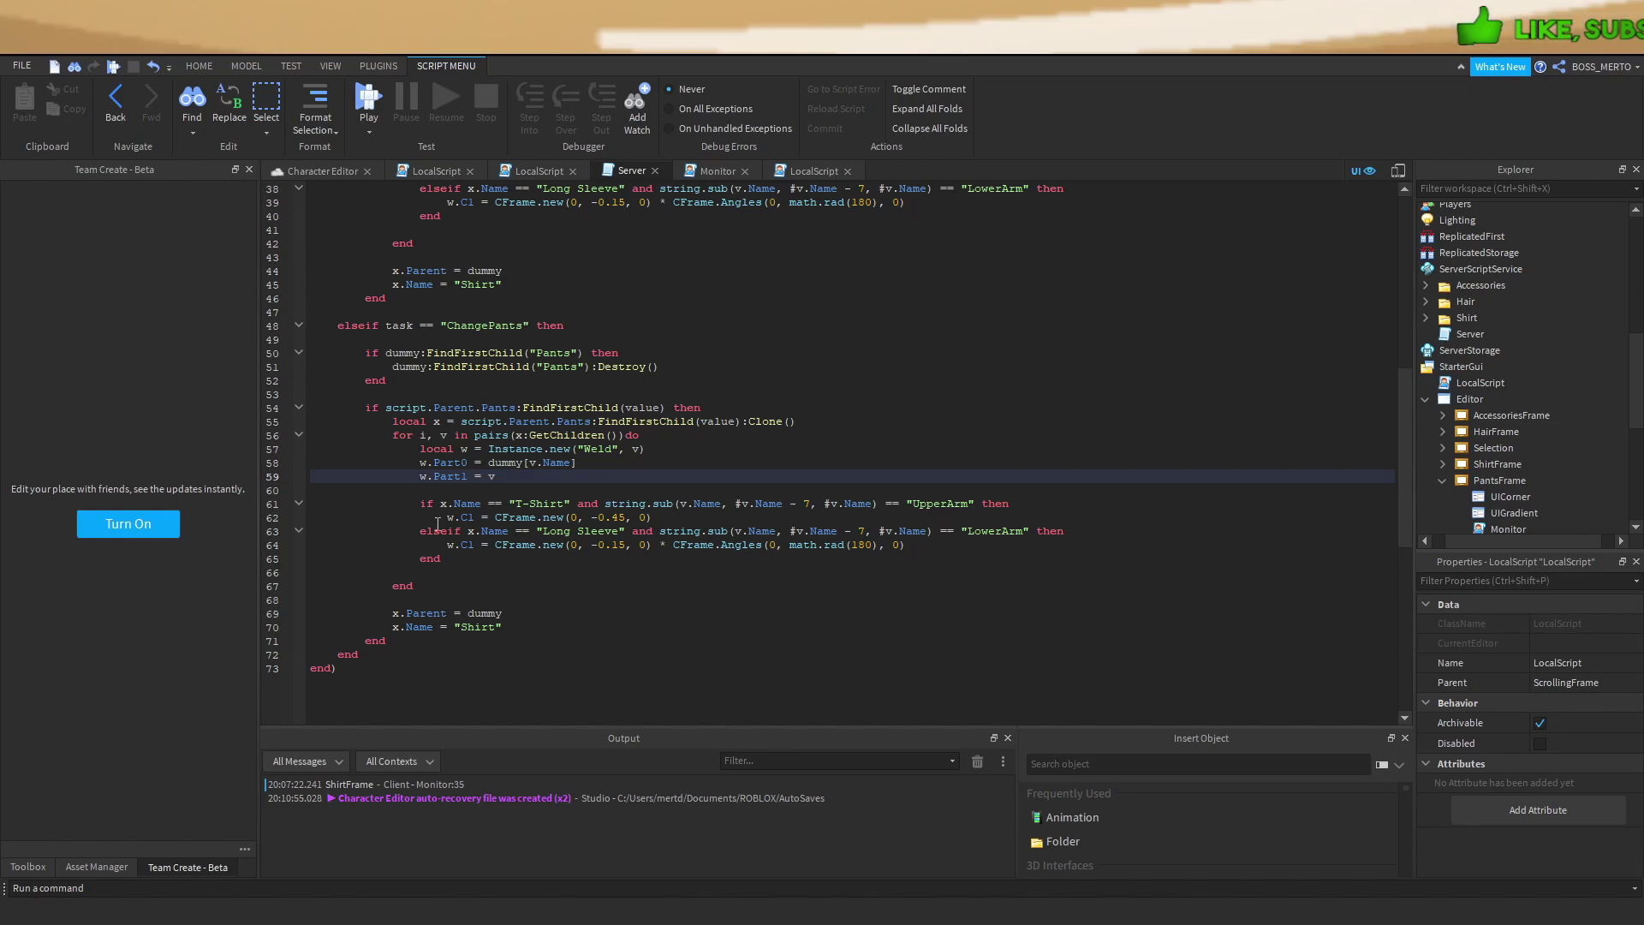
left_click(499, 631)
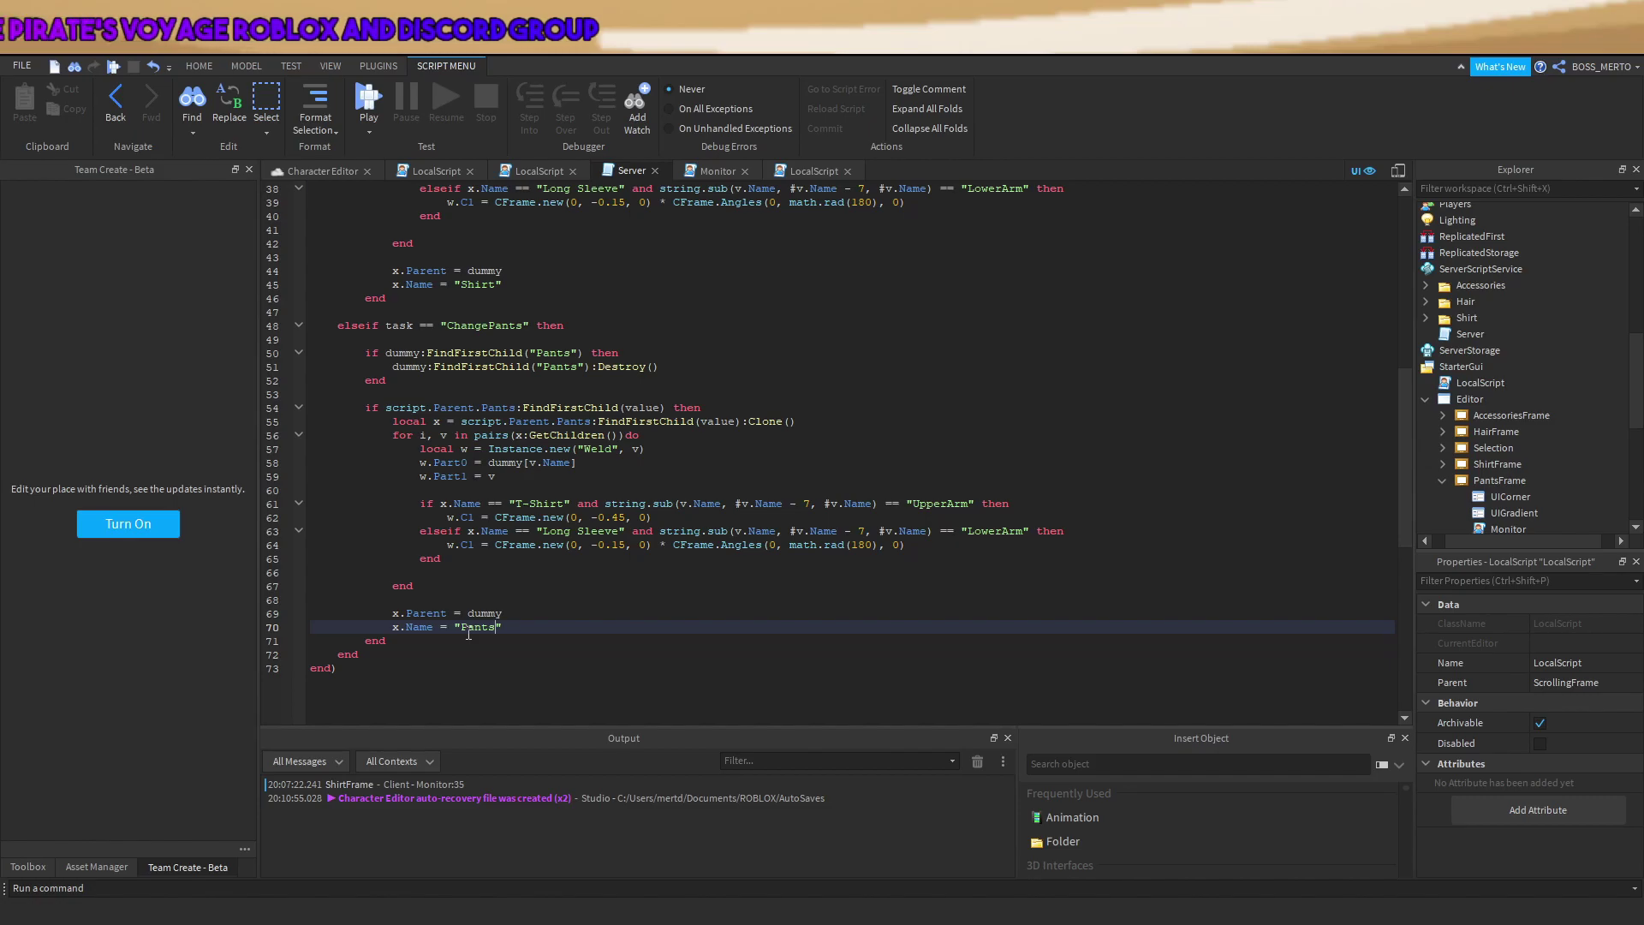
Comment out the T-Shirt and Long Sleeve weld offset block in the ChangePants branch with --[[ ]].
left_click_drag(419, 503, 450, 556)
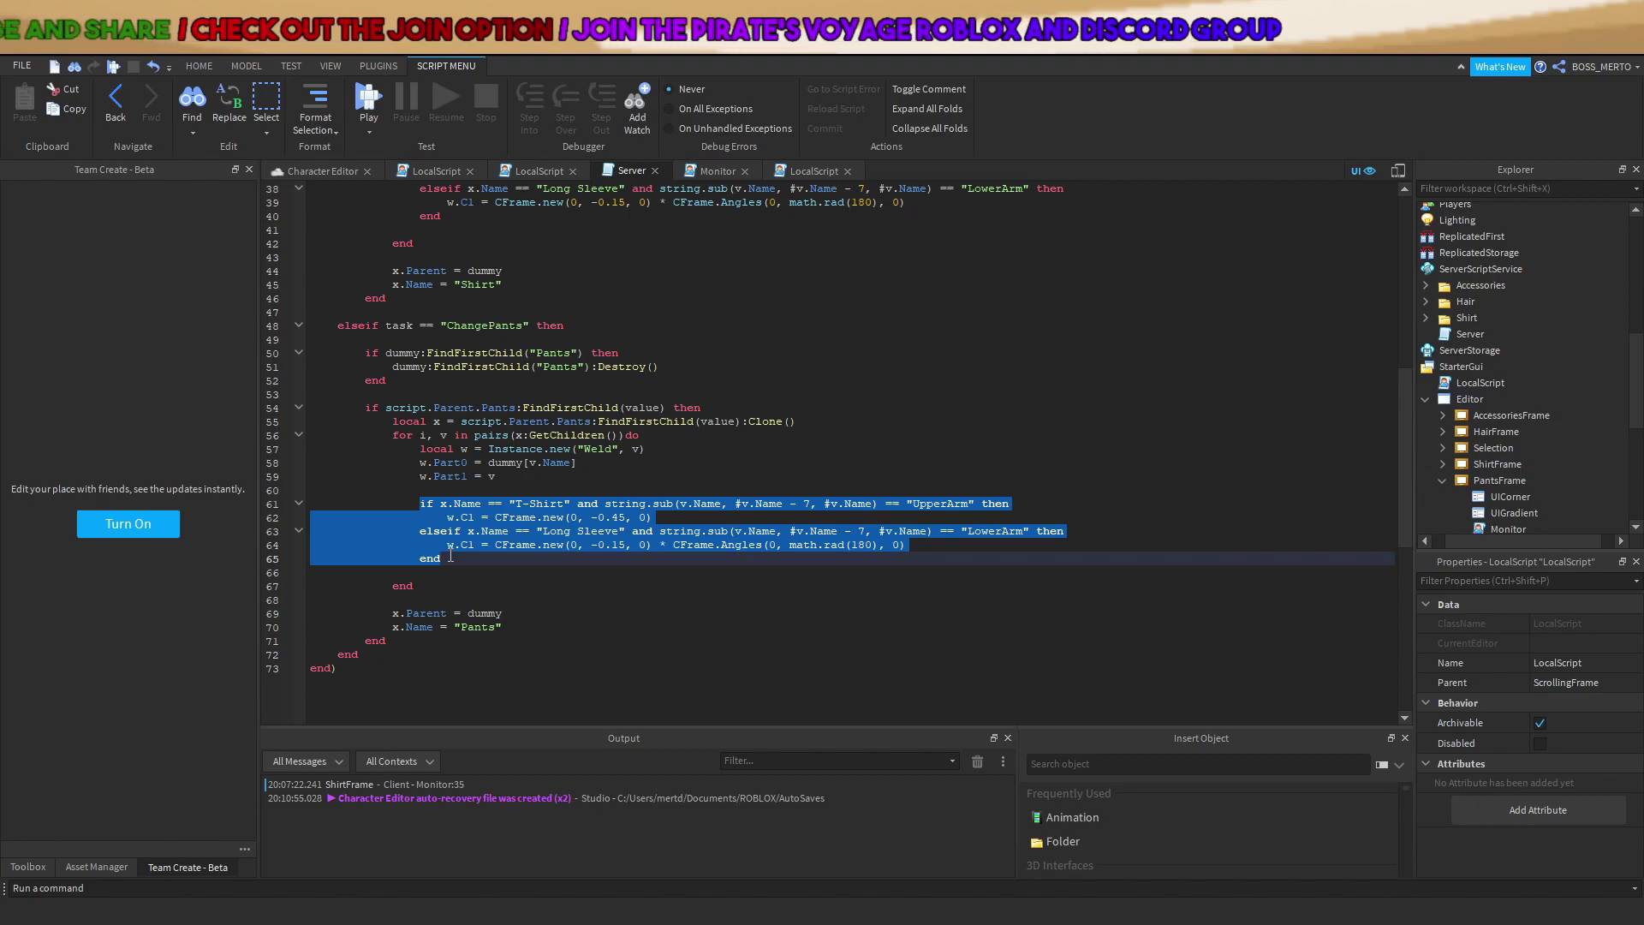
left_click(419, 505)
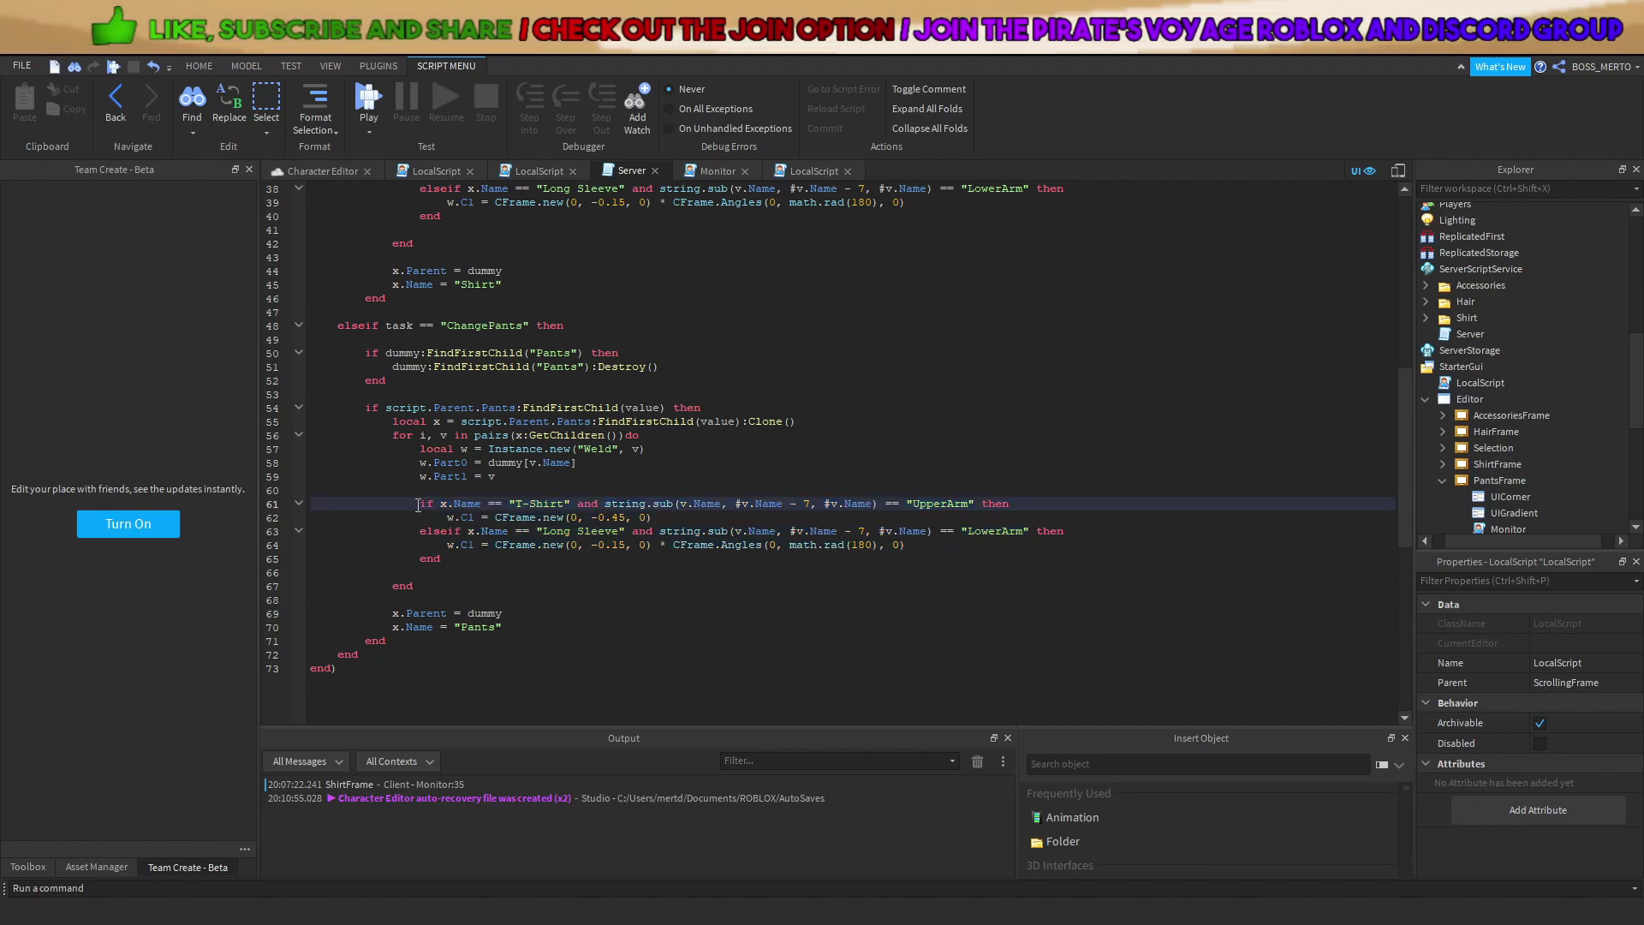
type("--")
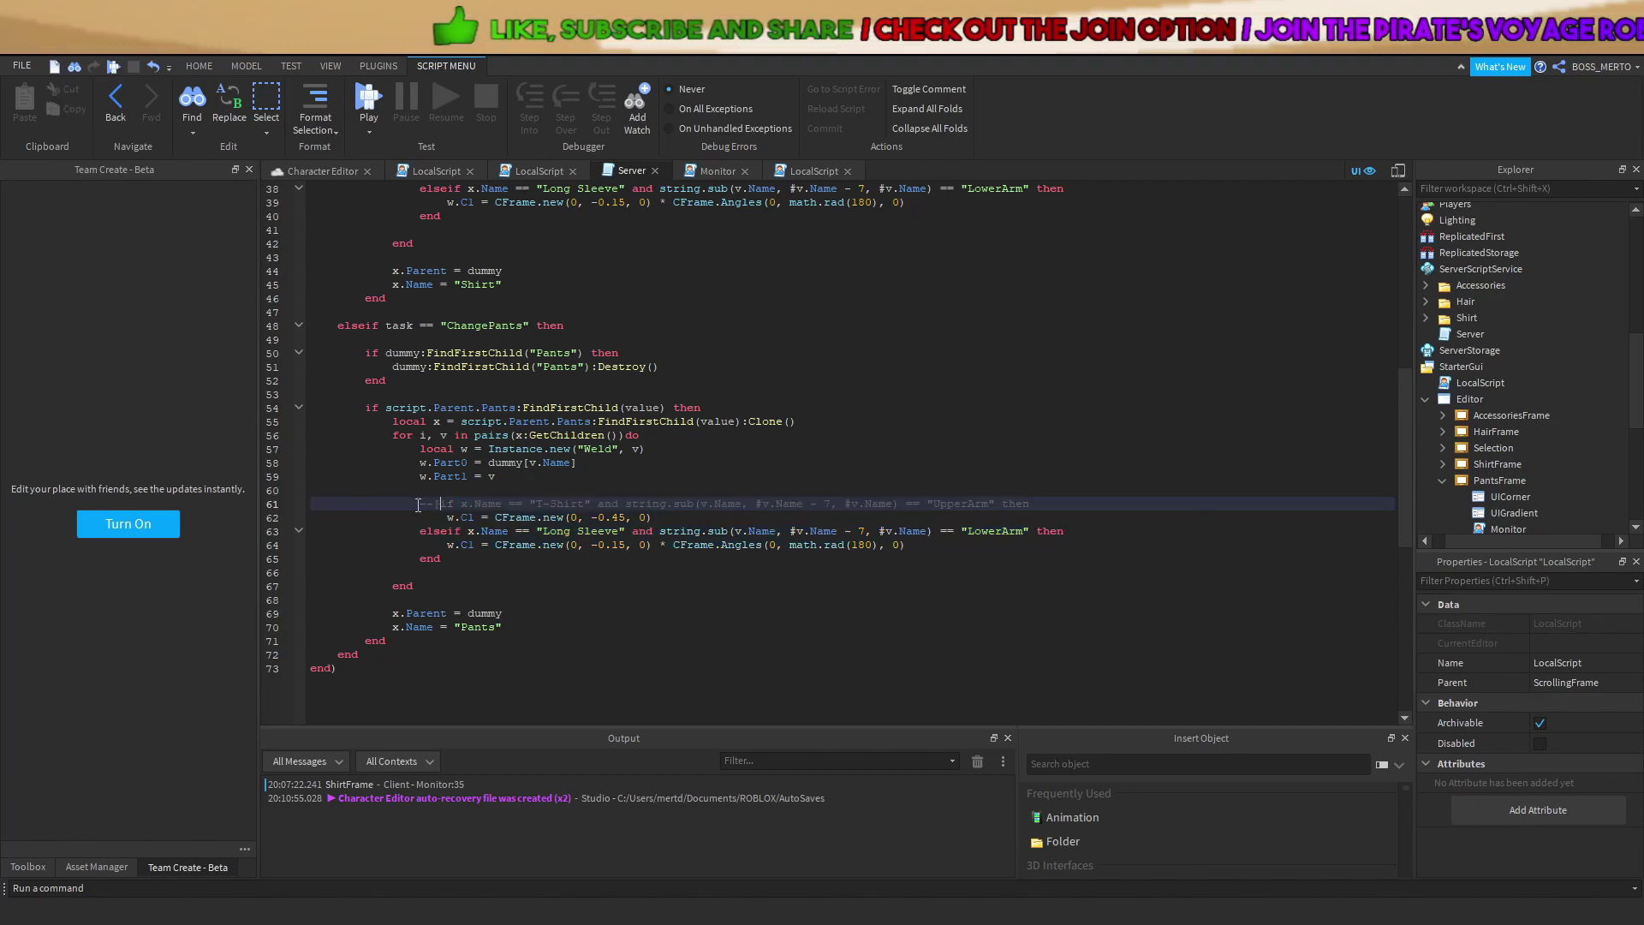
type("[[")
key("Down")
key("Down")
key("Down")
key("Down")
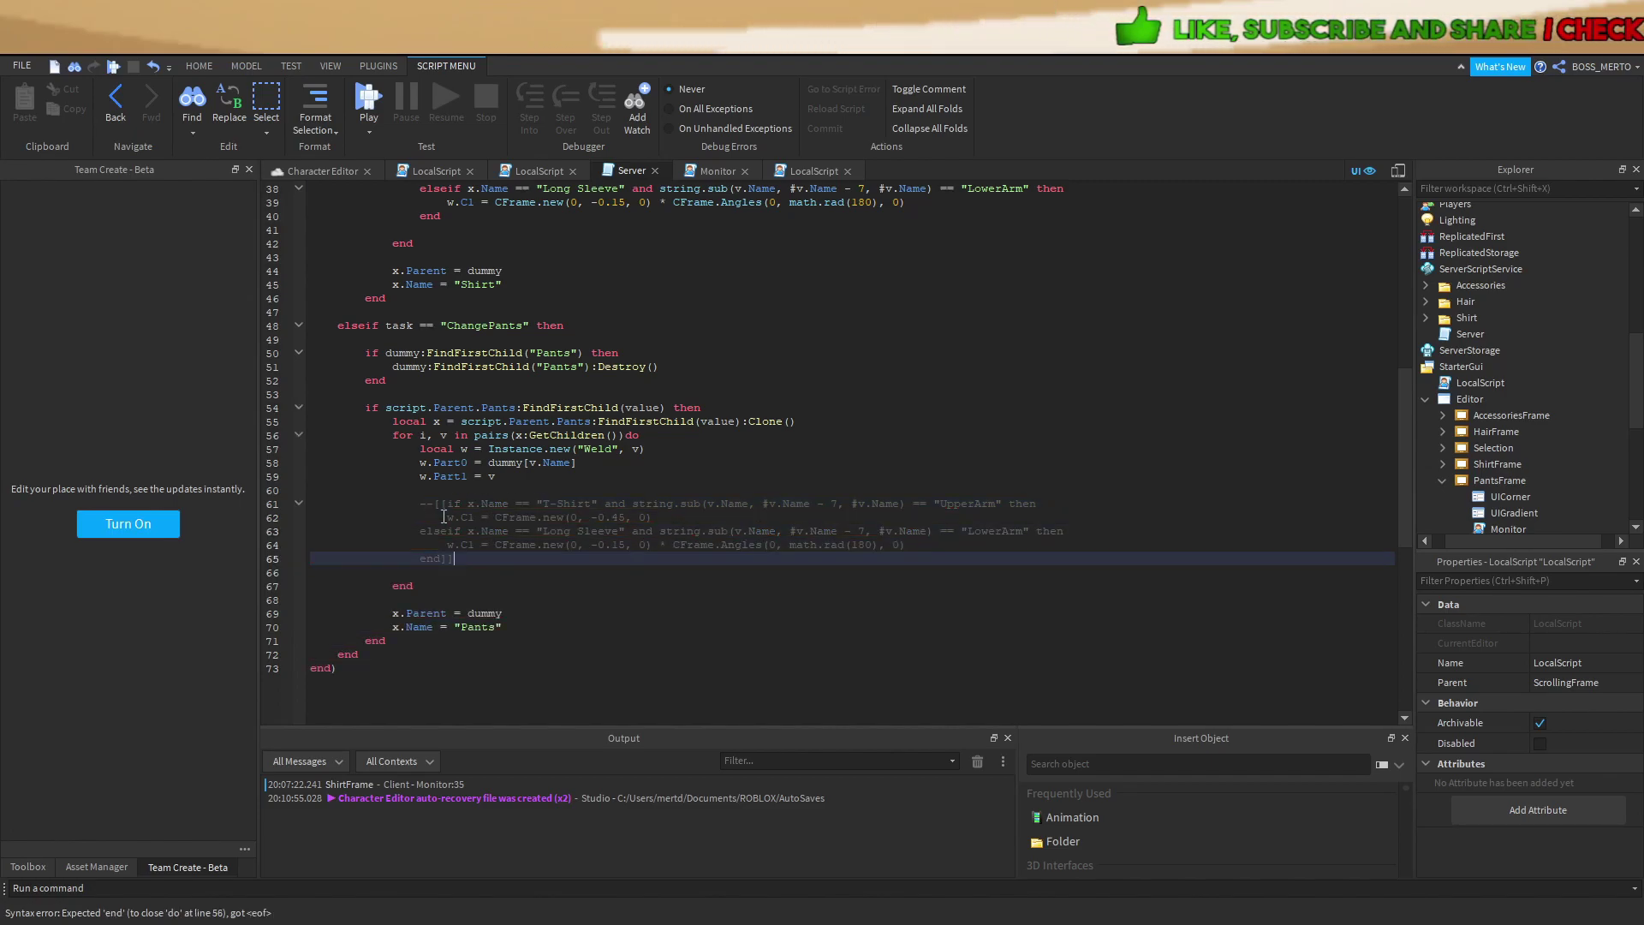
Duplicate the Shirt folder in ServerScriptService and rename the copy "Pants".
left_click(1460, 318)
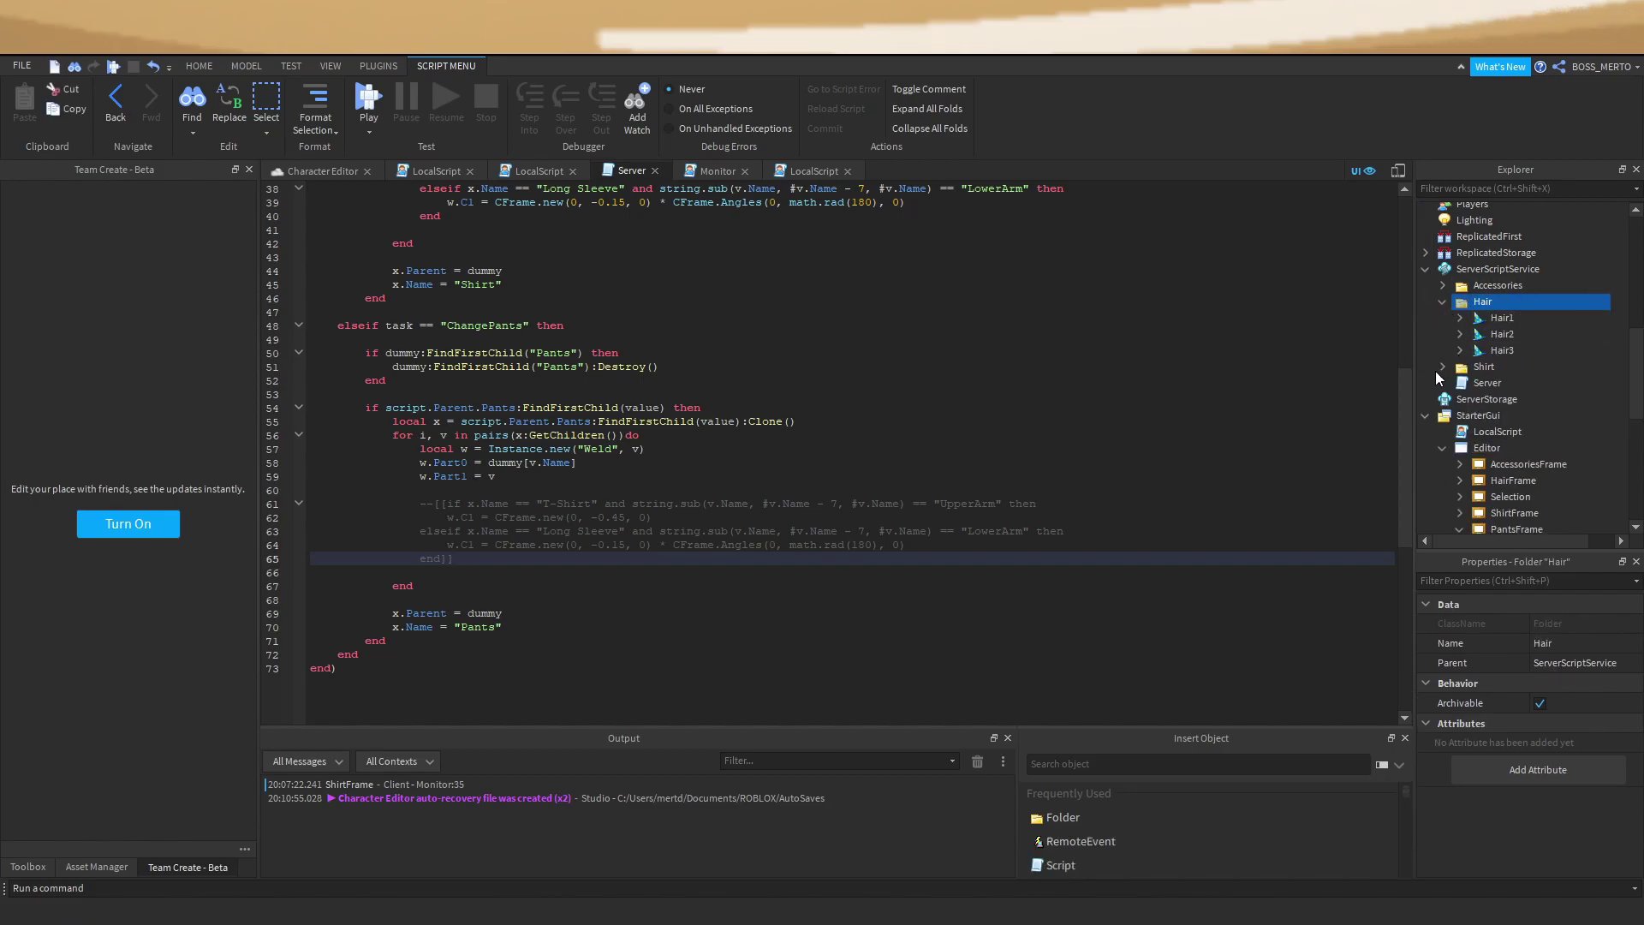
key("ctrl+d")
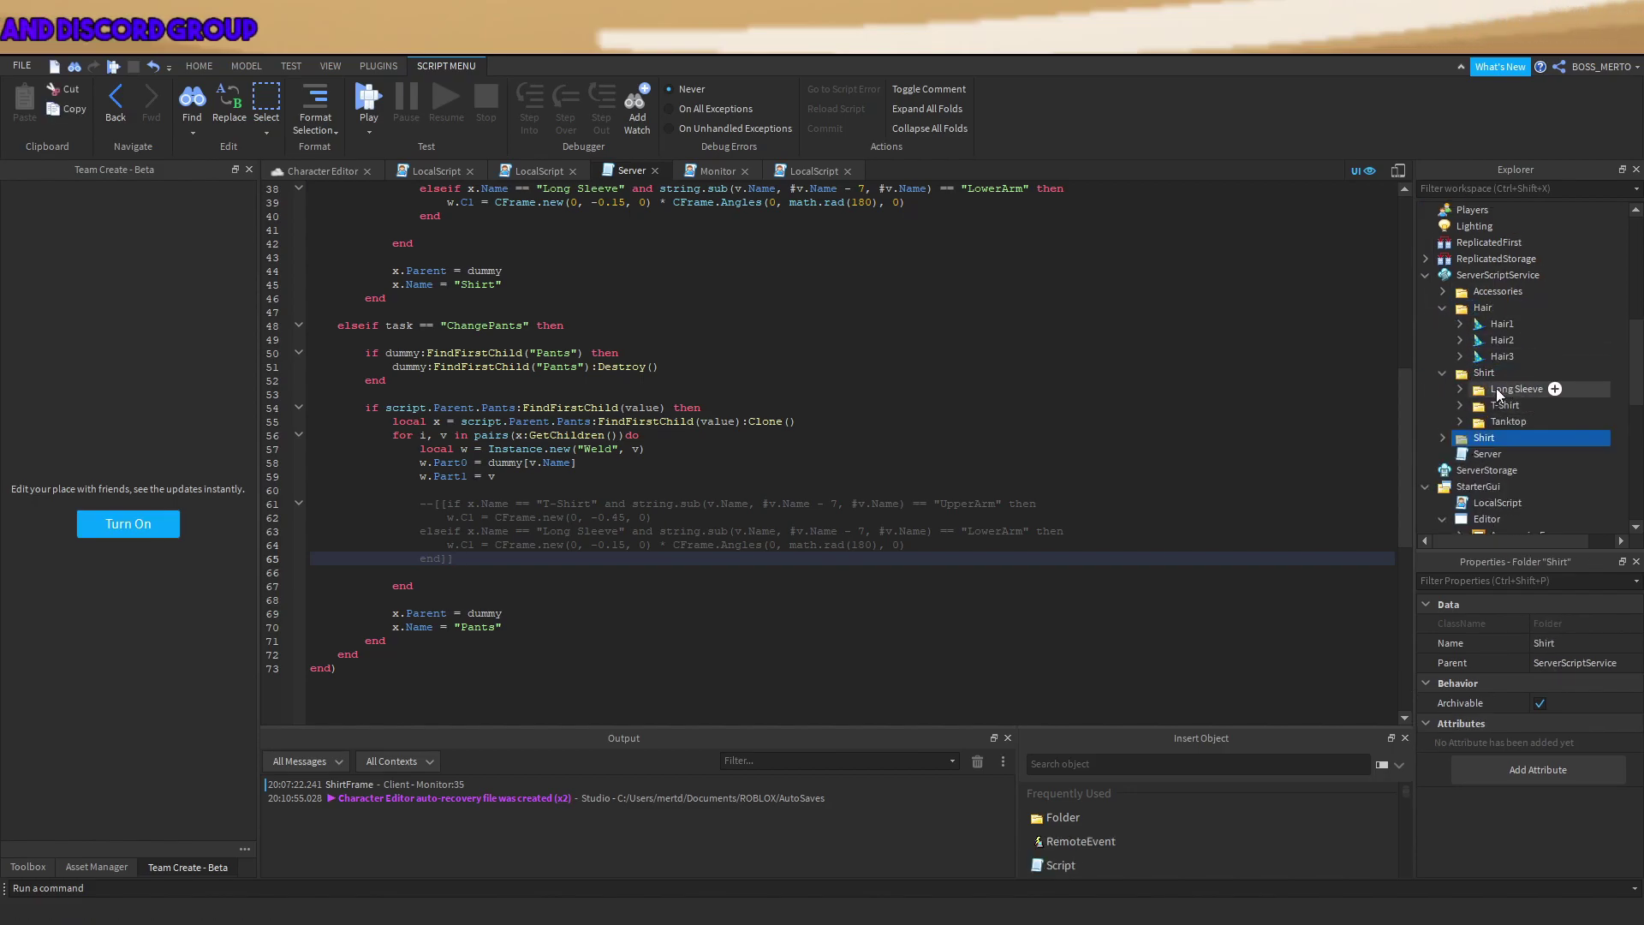
key("F2")
type("Pants")
key("Return")
Delete the Long Sleeve, T-Shirt and Tanktop folders from the Pants folder.
left_click(1442, 438)
left_click(1517, 454)
left_click(1507, 486, "shift")
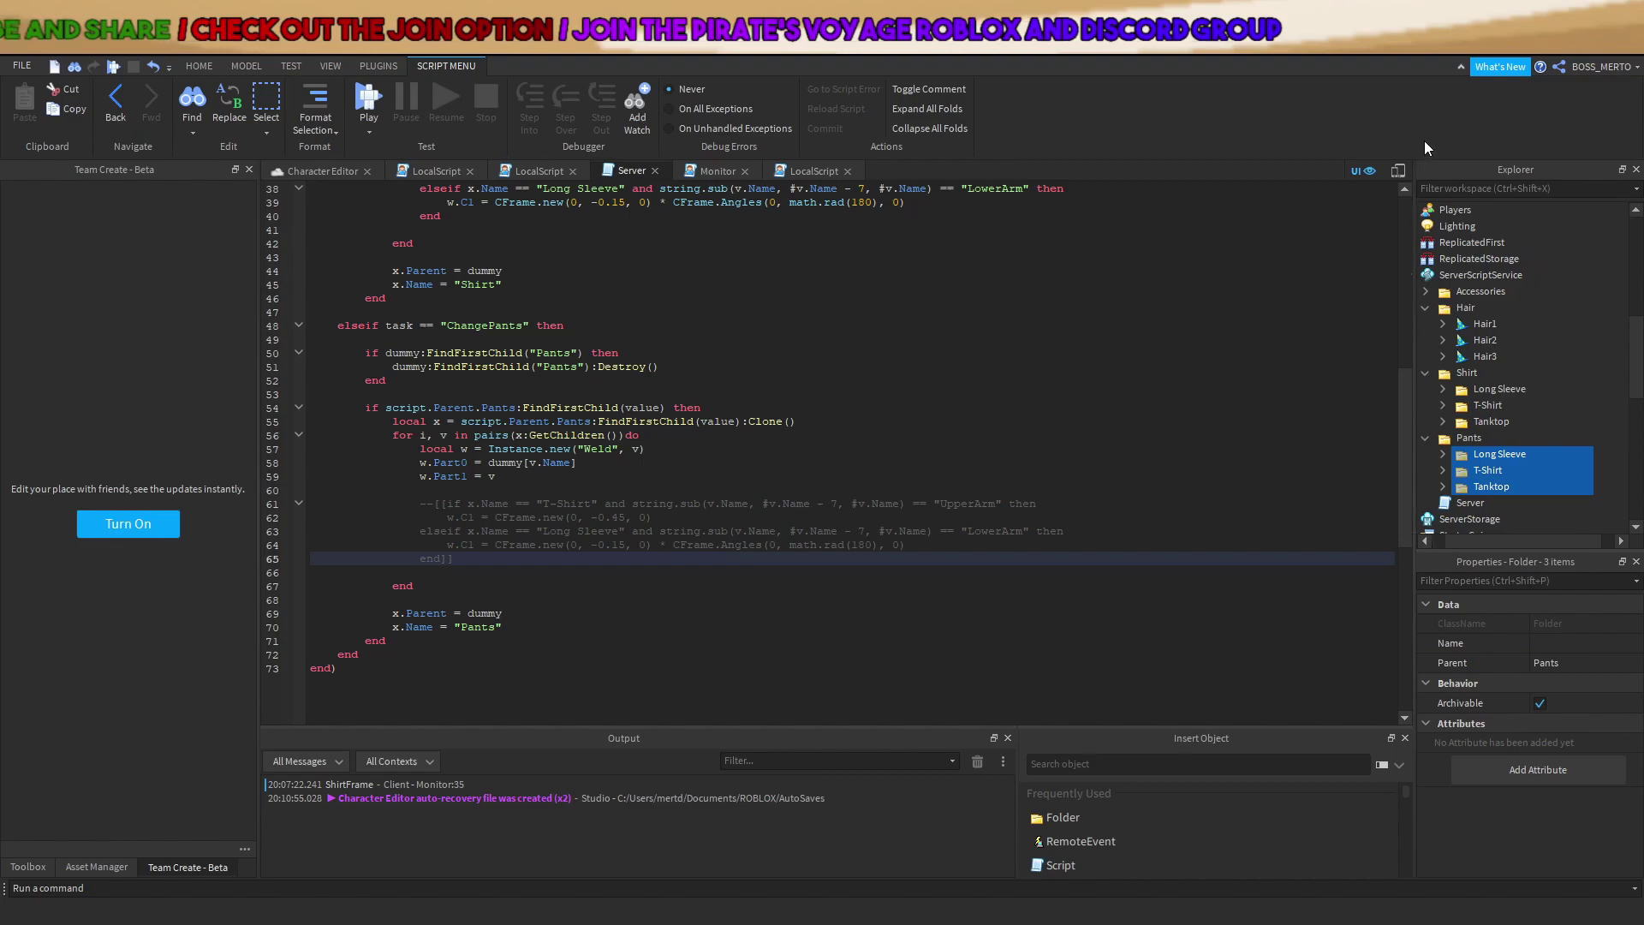
key("Delete")
Copy the Workspace Jeans and Shorts folders into the Pants folder in ServerScriptService.
scroll(1543, 387, "up", 6)
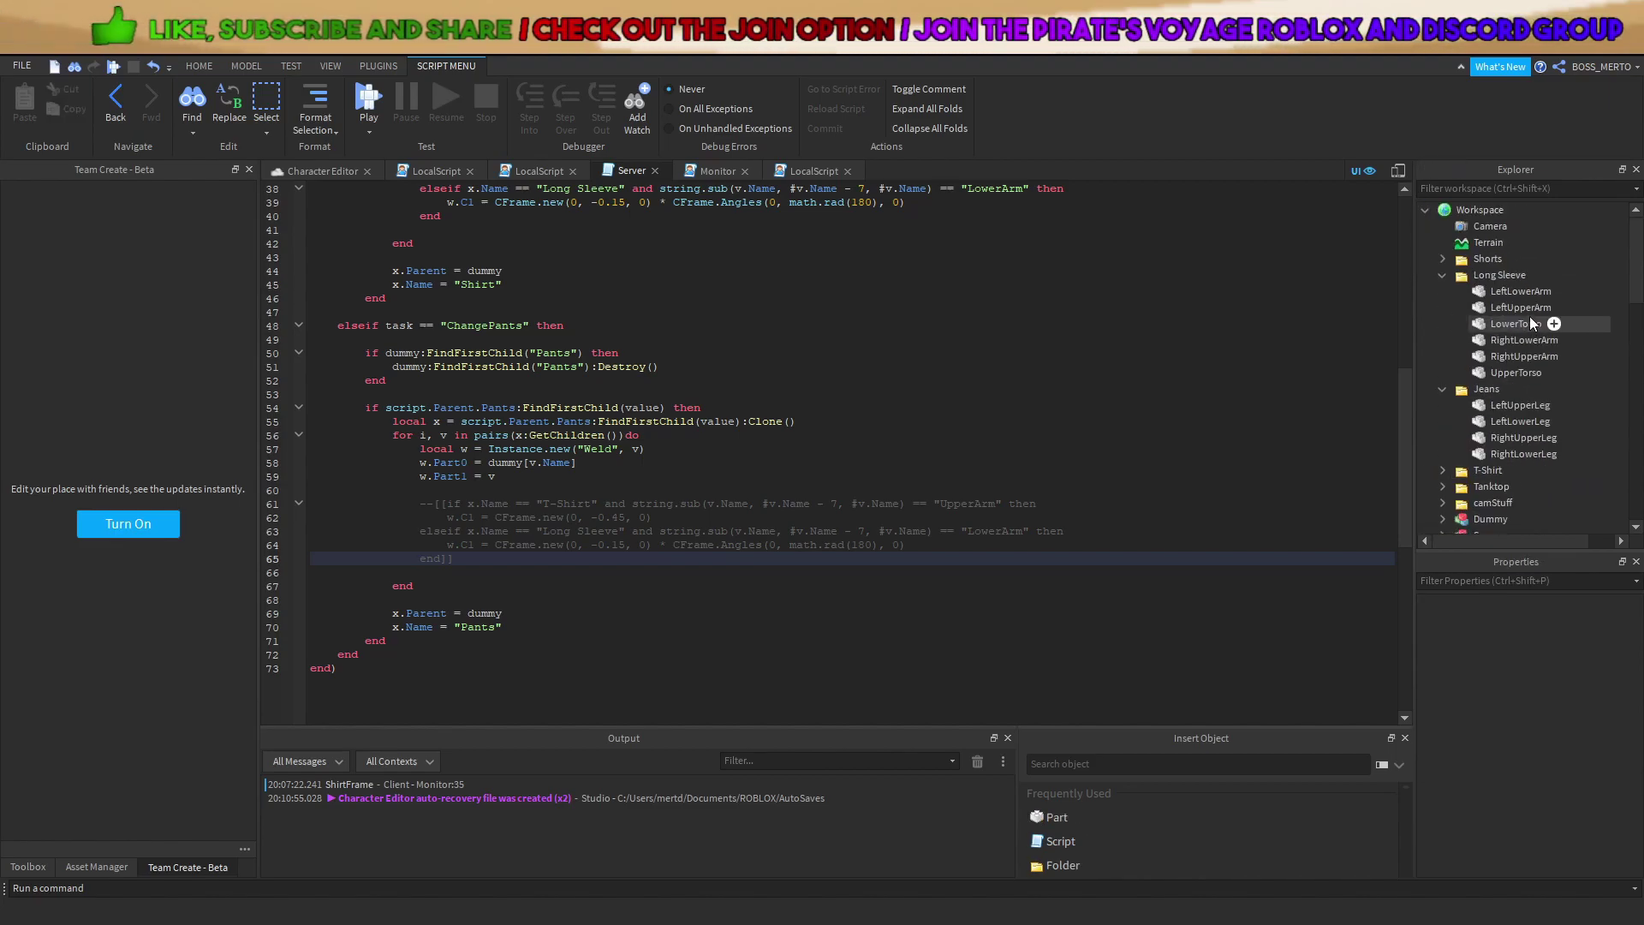
left_click(1442, 276)
scroll(1447, 296, "up", 1)
left_click(1460, 294)
left_click(1468, 259, "ctrl")
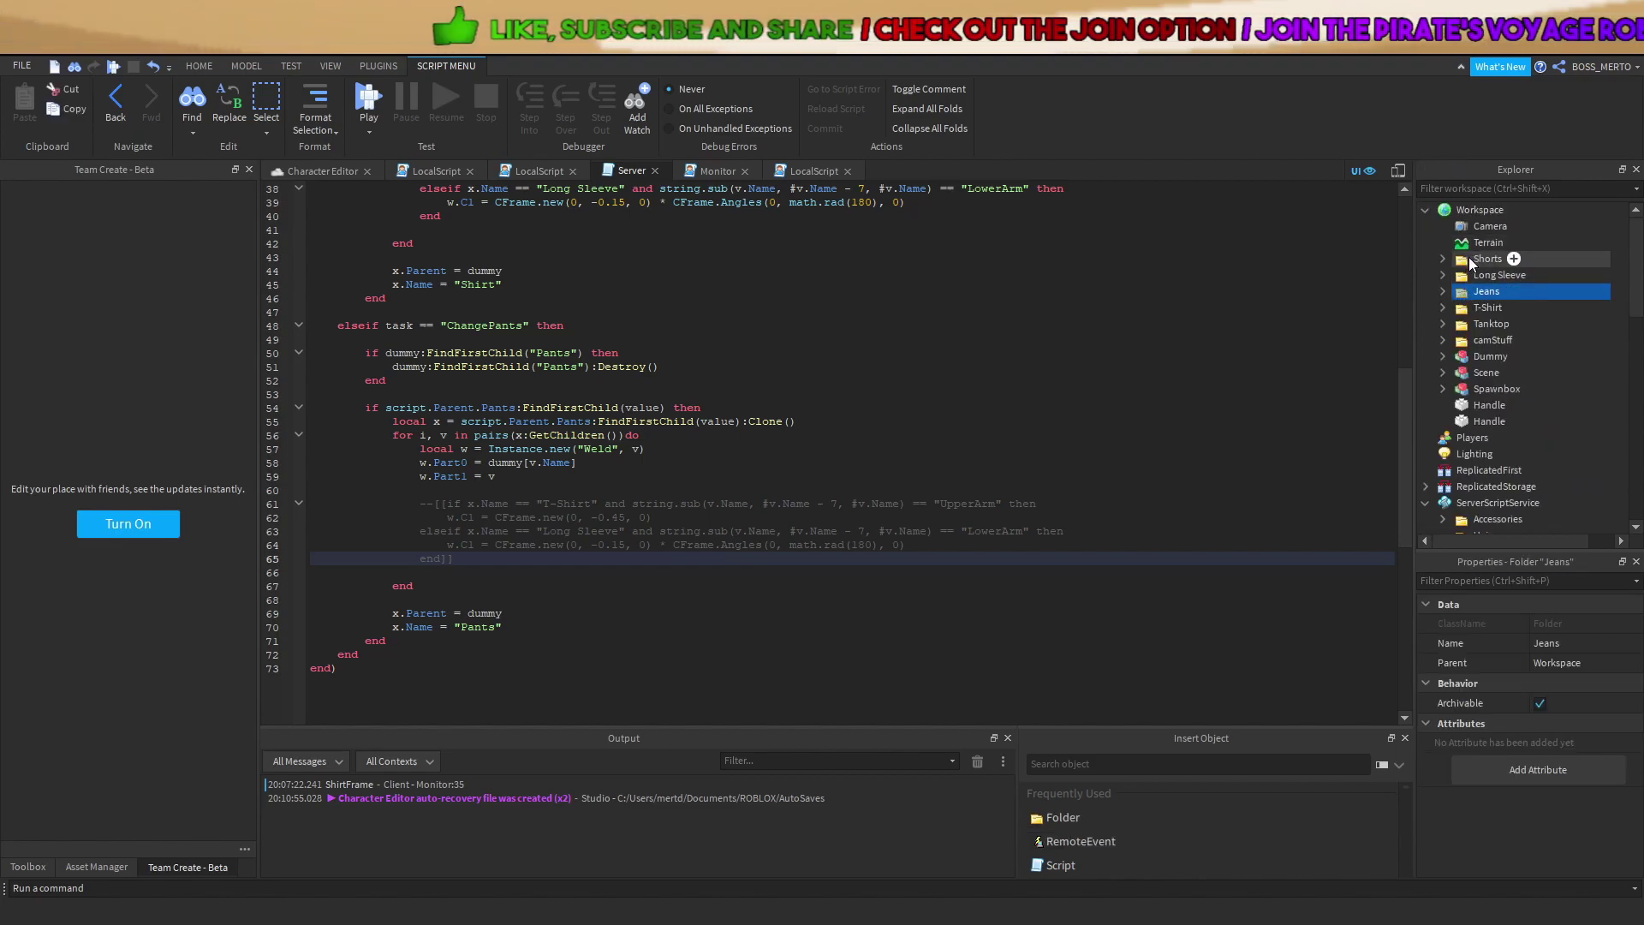
key("ctrl+c")
scroll(1490, 360, "down", 6)
left_click(1486, 389)
key("ctrl+shift+v")
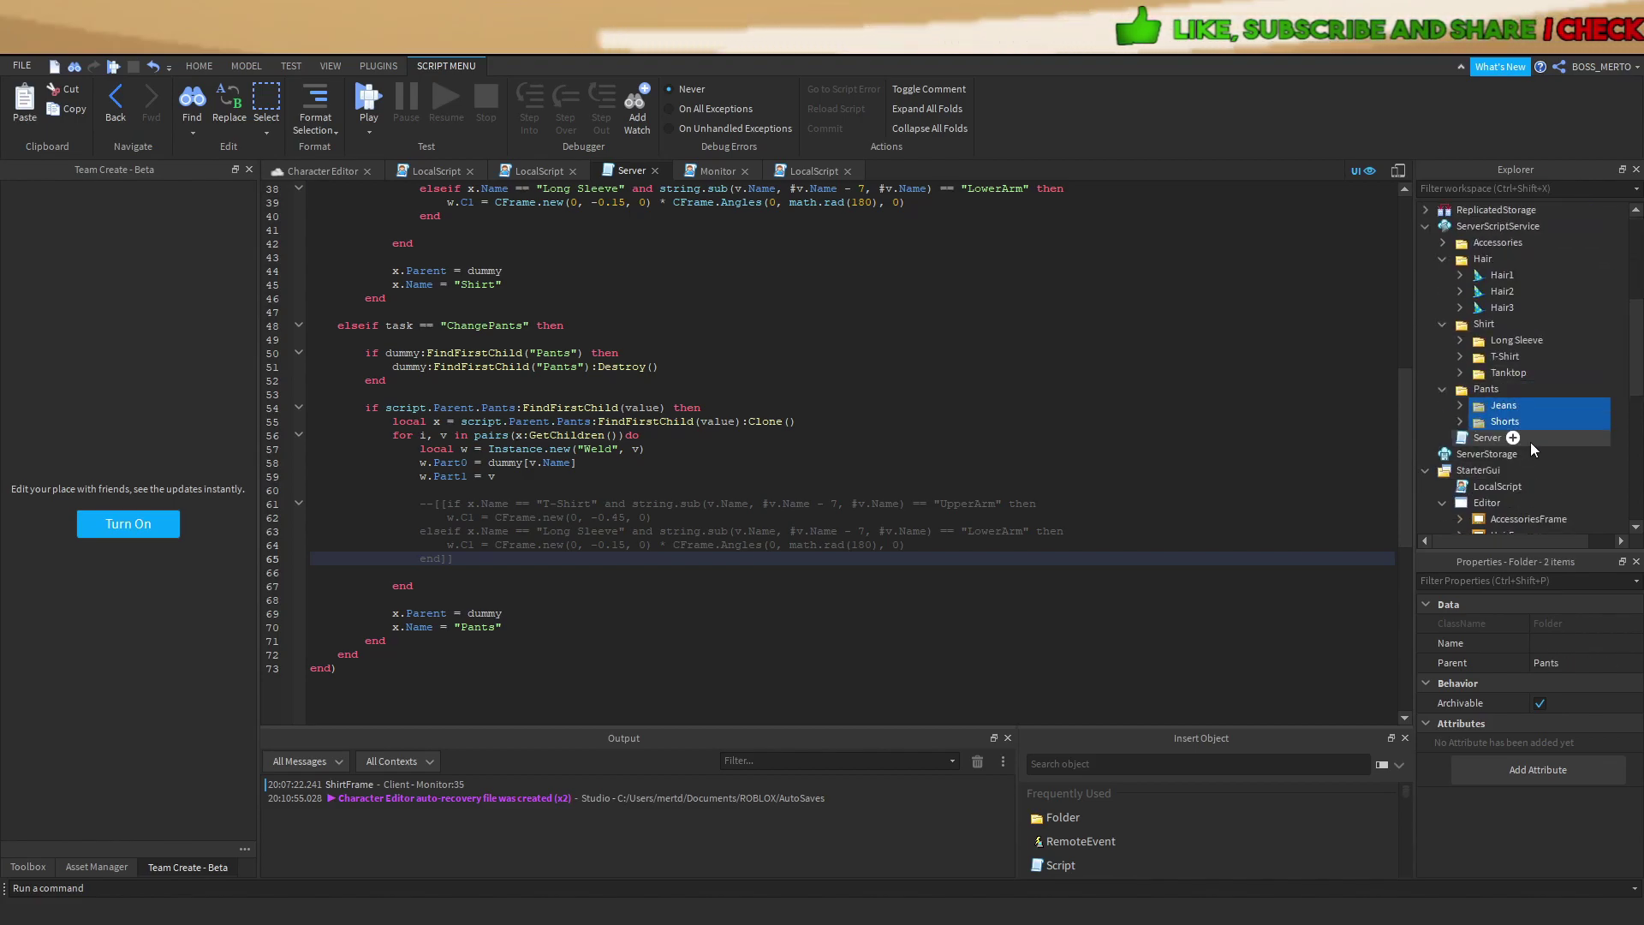
Playtest the game, put the jeans and then the shorts on the dummy, and stop the test.
left_click(370, 103)
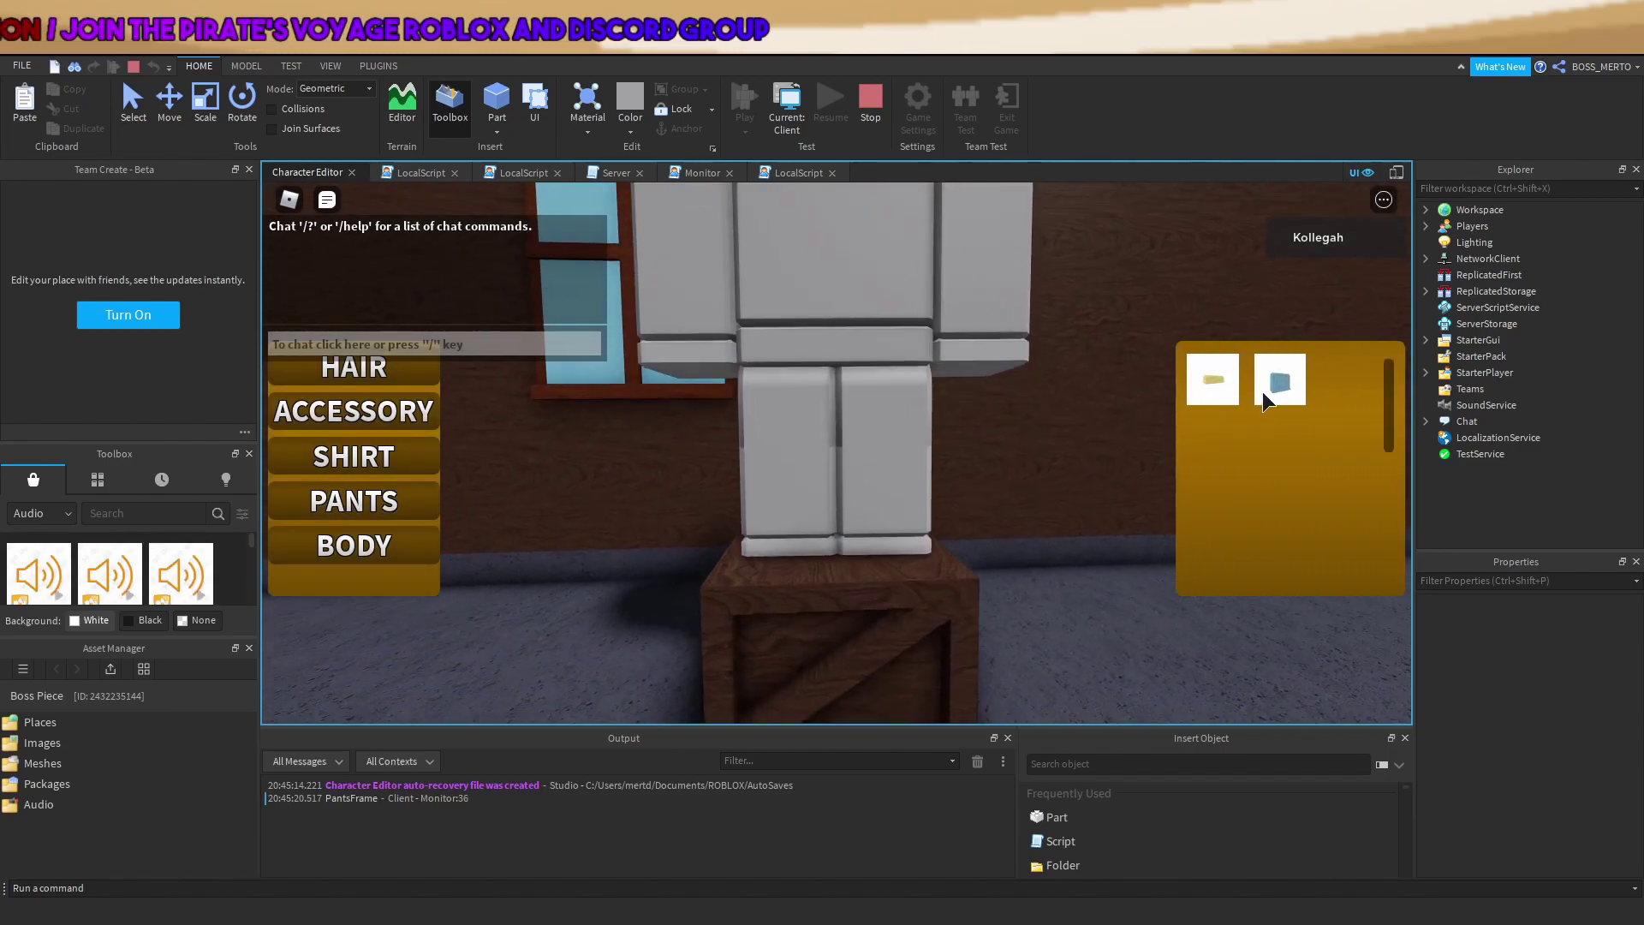
left_click(1272, 387)
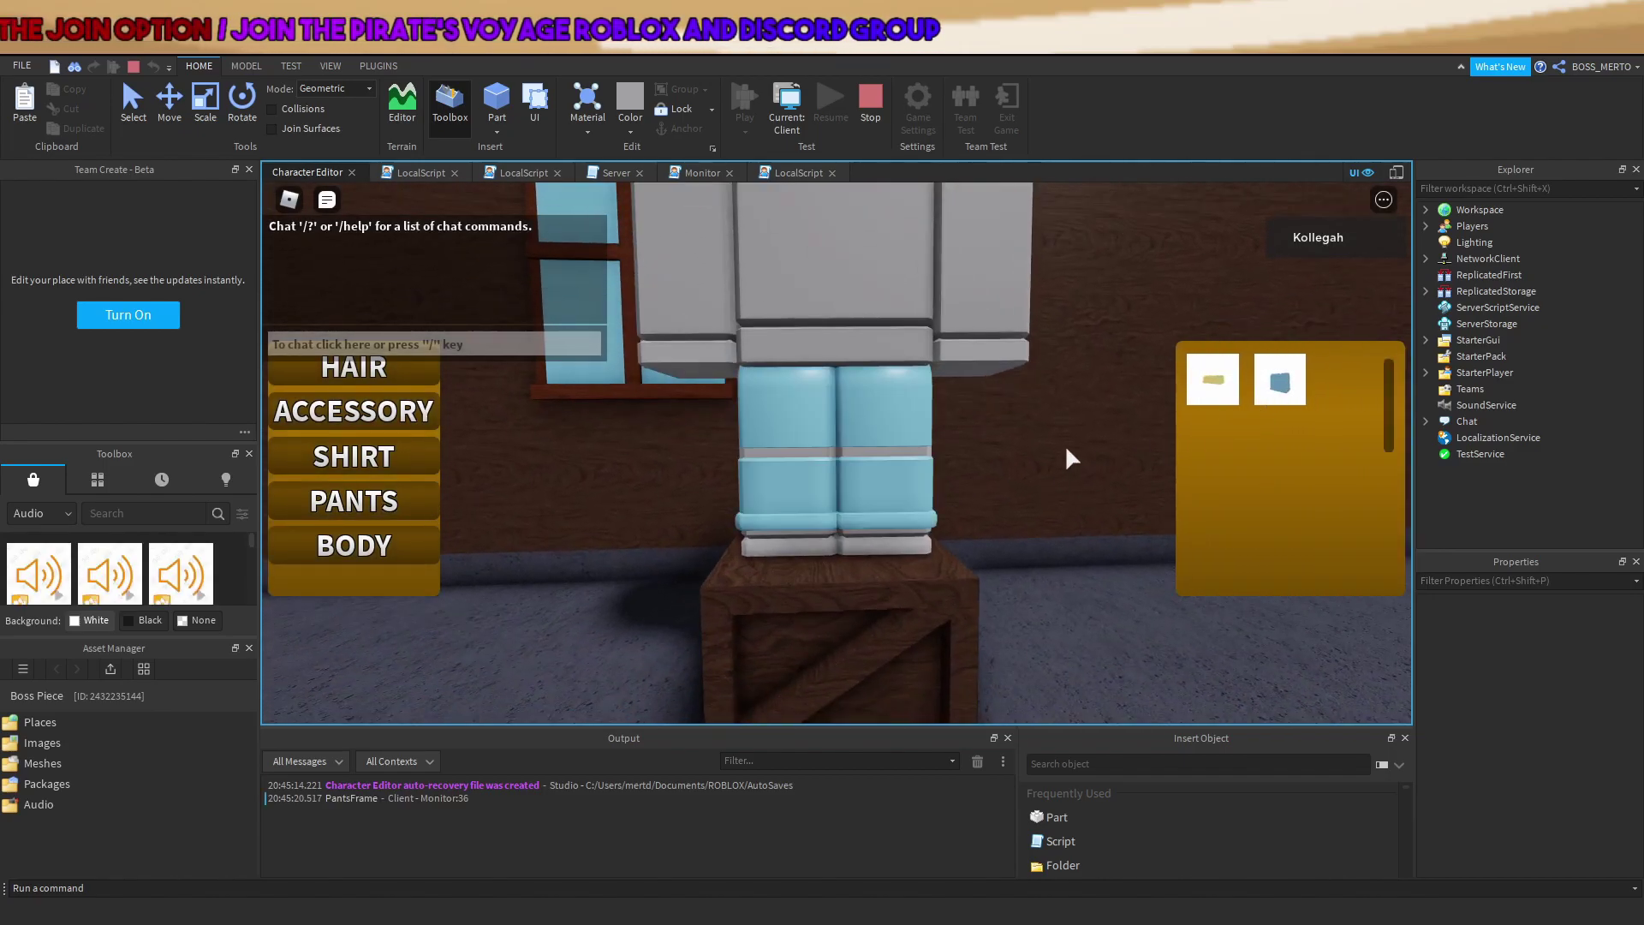
left_click(1216, 383)
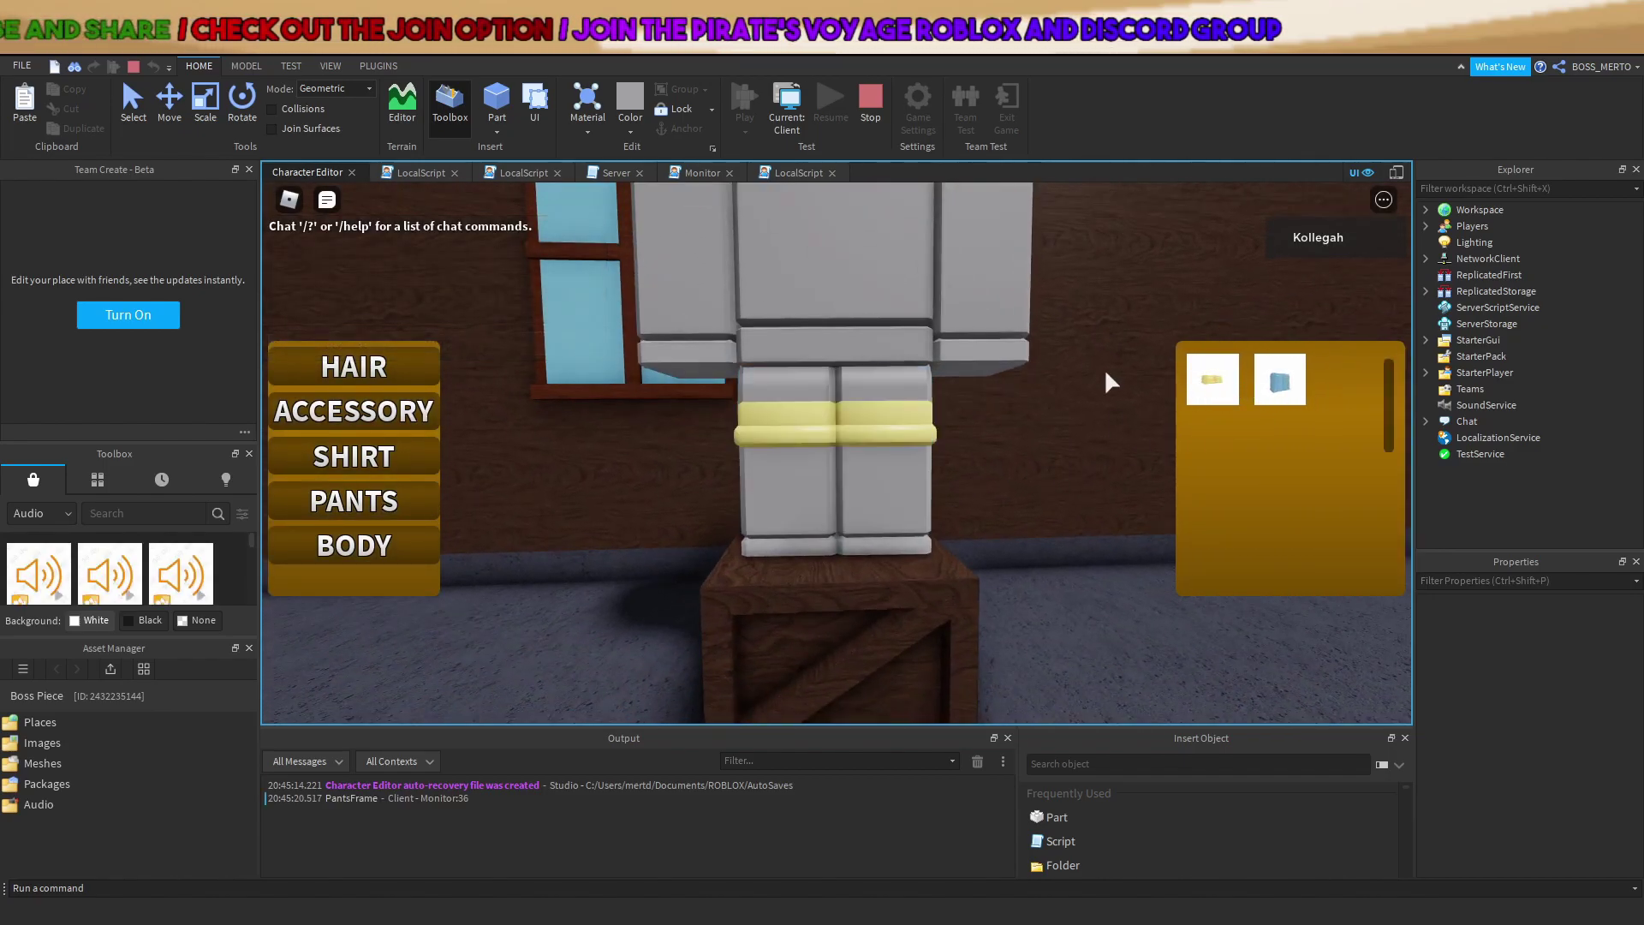
left_click(868, 107)
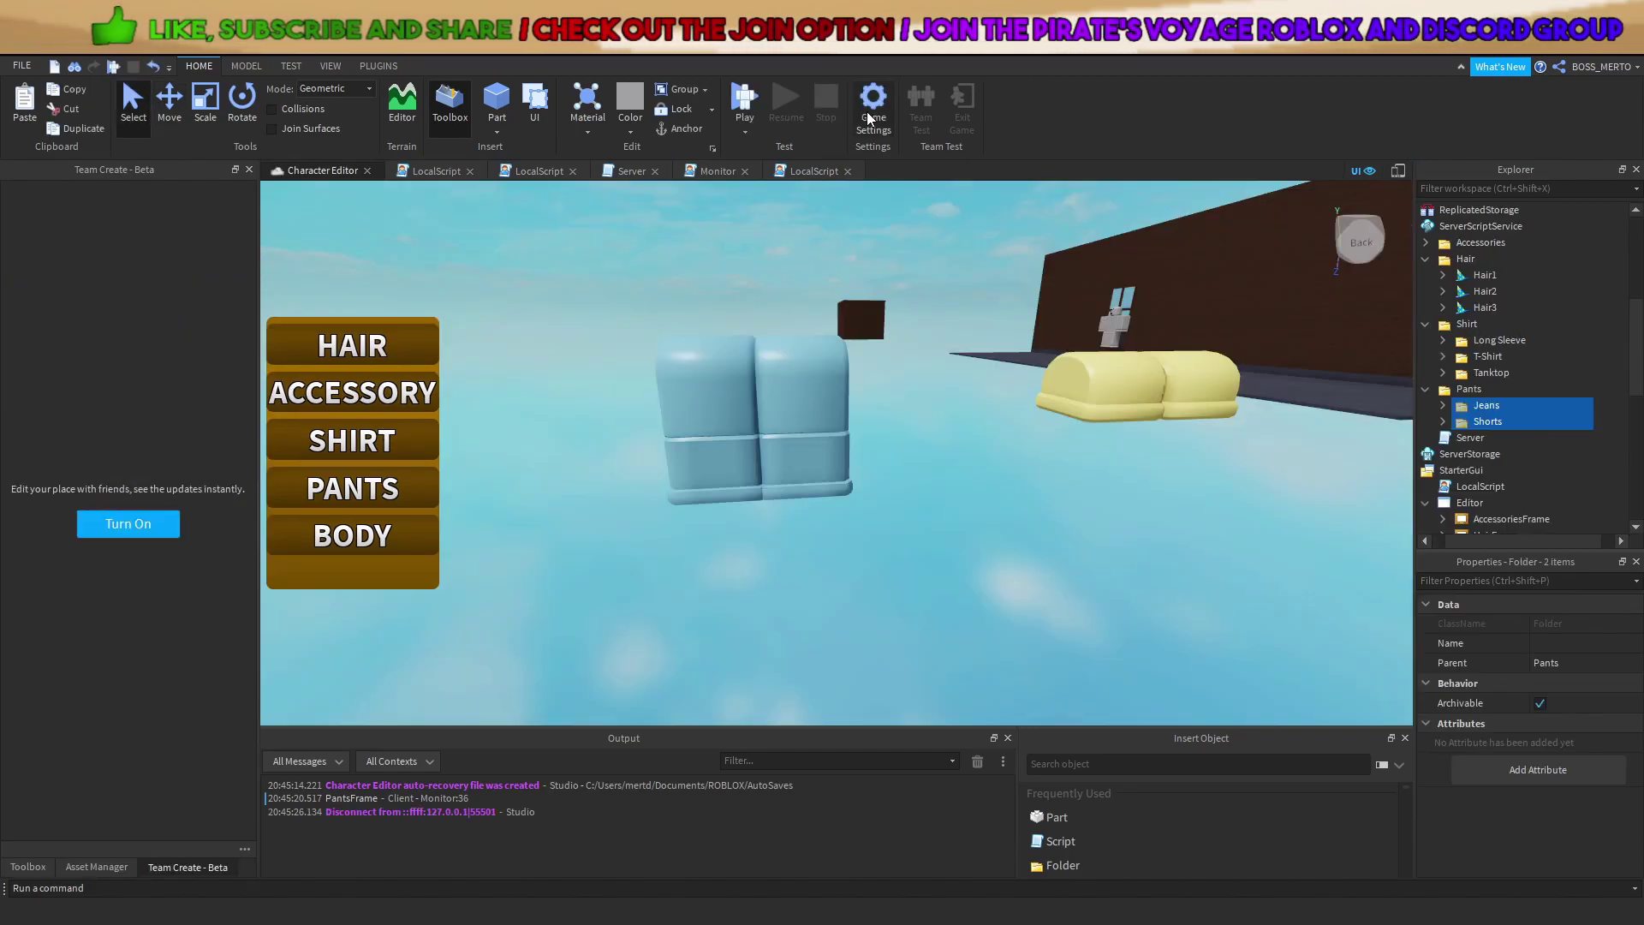
Reopen the Server script and remove the comment markers around the ChangePants branch's weld offset block.
left_click(638, 173)
key("BackSpace")
key("BackSpace")
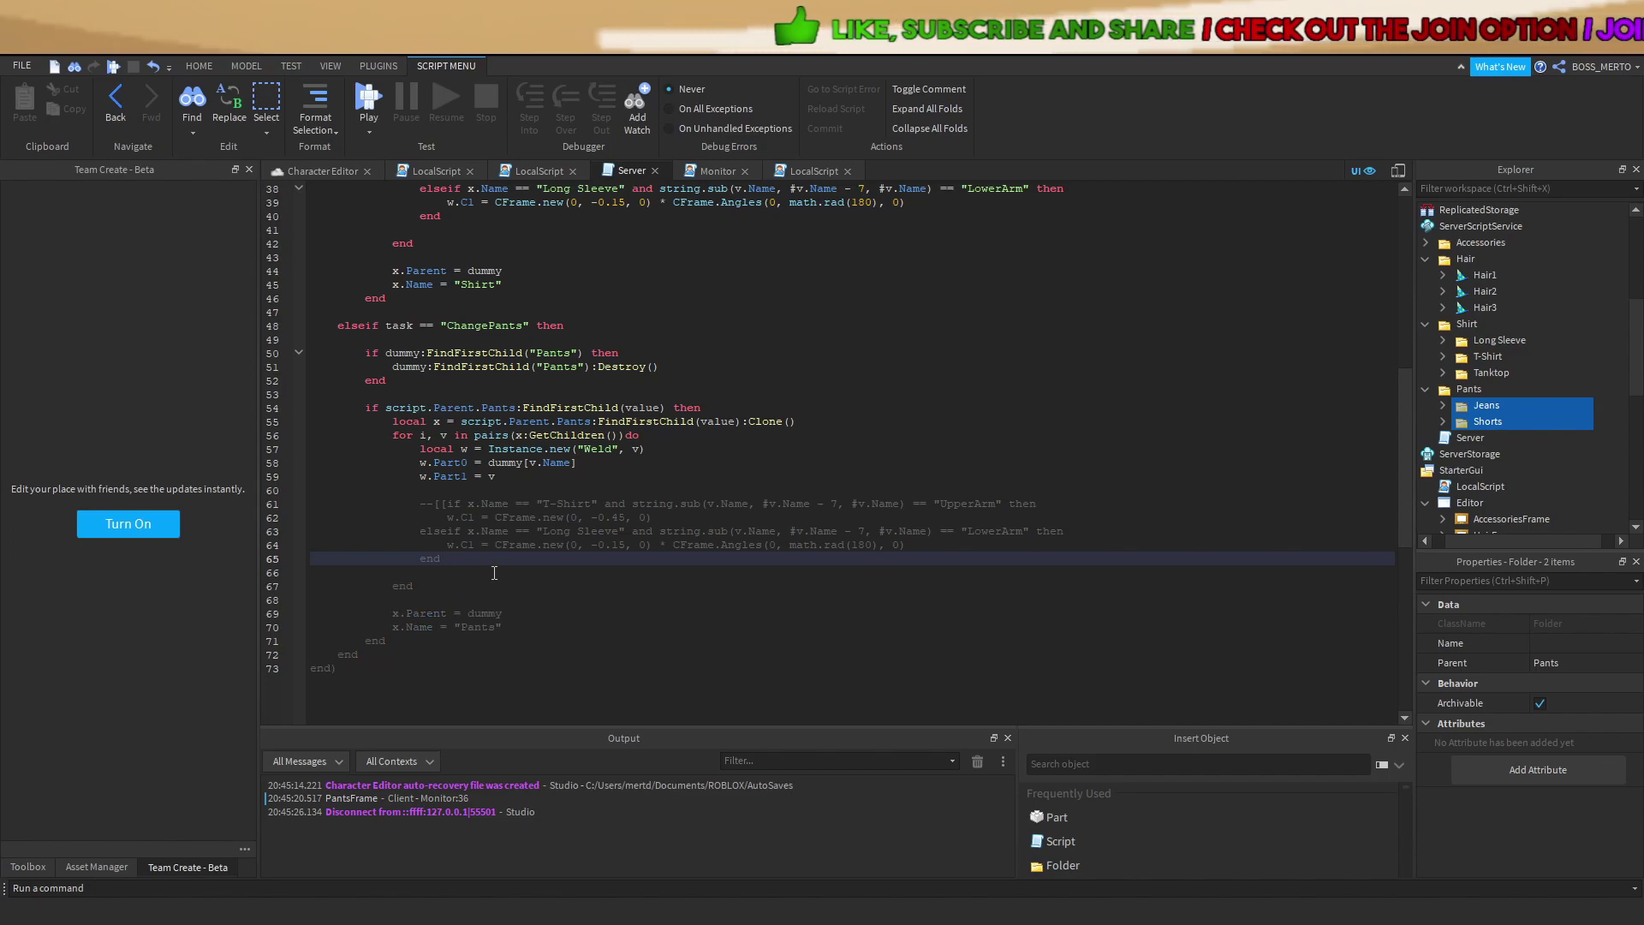
left_click(446, 506)
key("BackSpace")
key("BackSpace")
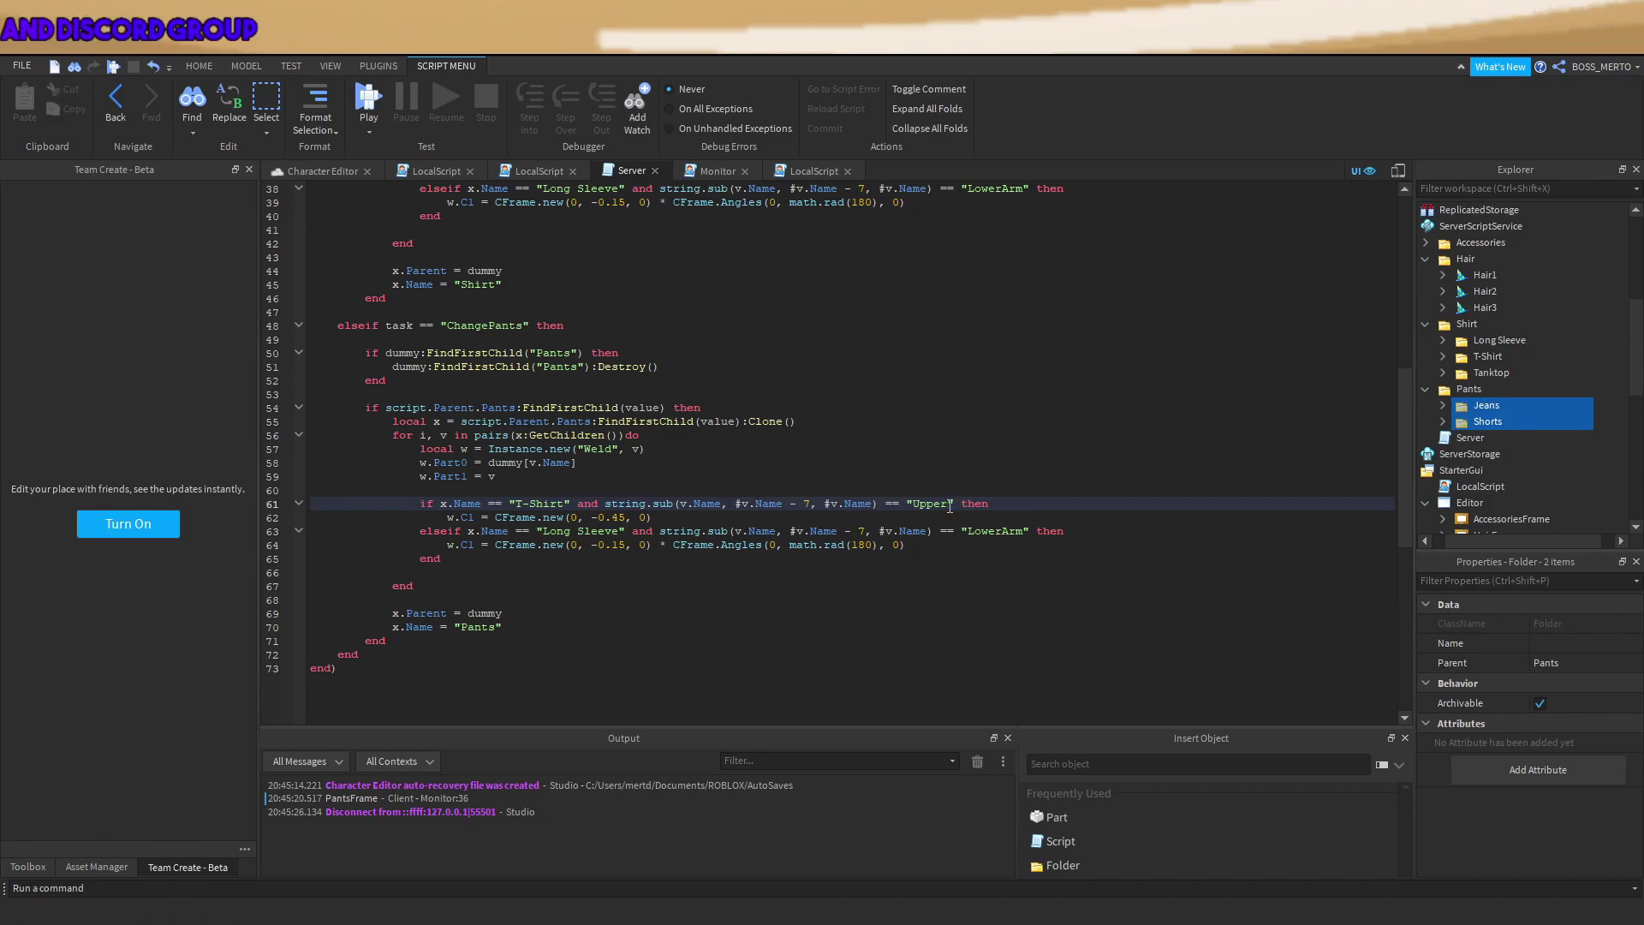
Change the ChangePants weld offset conditions to "Shorts" with "UpperLeg" and "Jeans" with "LowerLeg".
left_click_drag(1024, 532, 1009, 533)
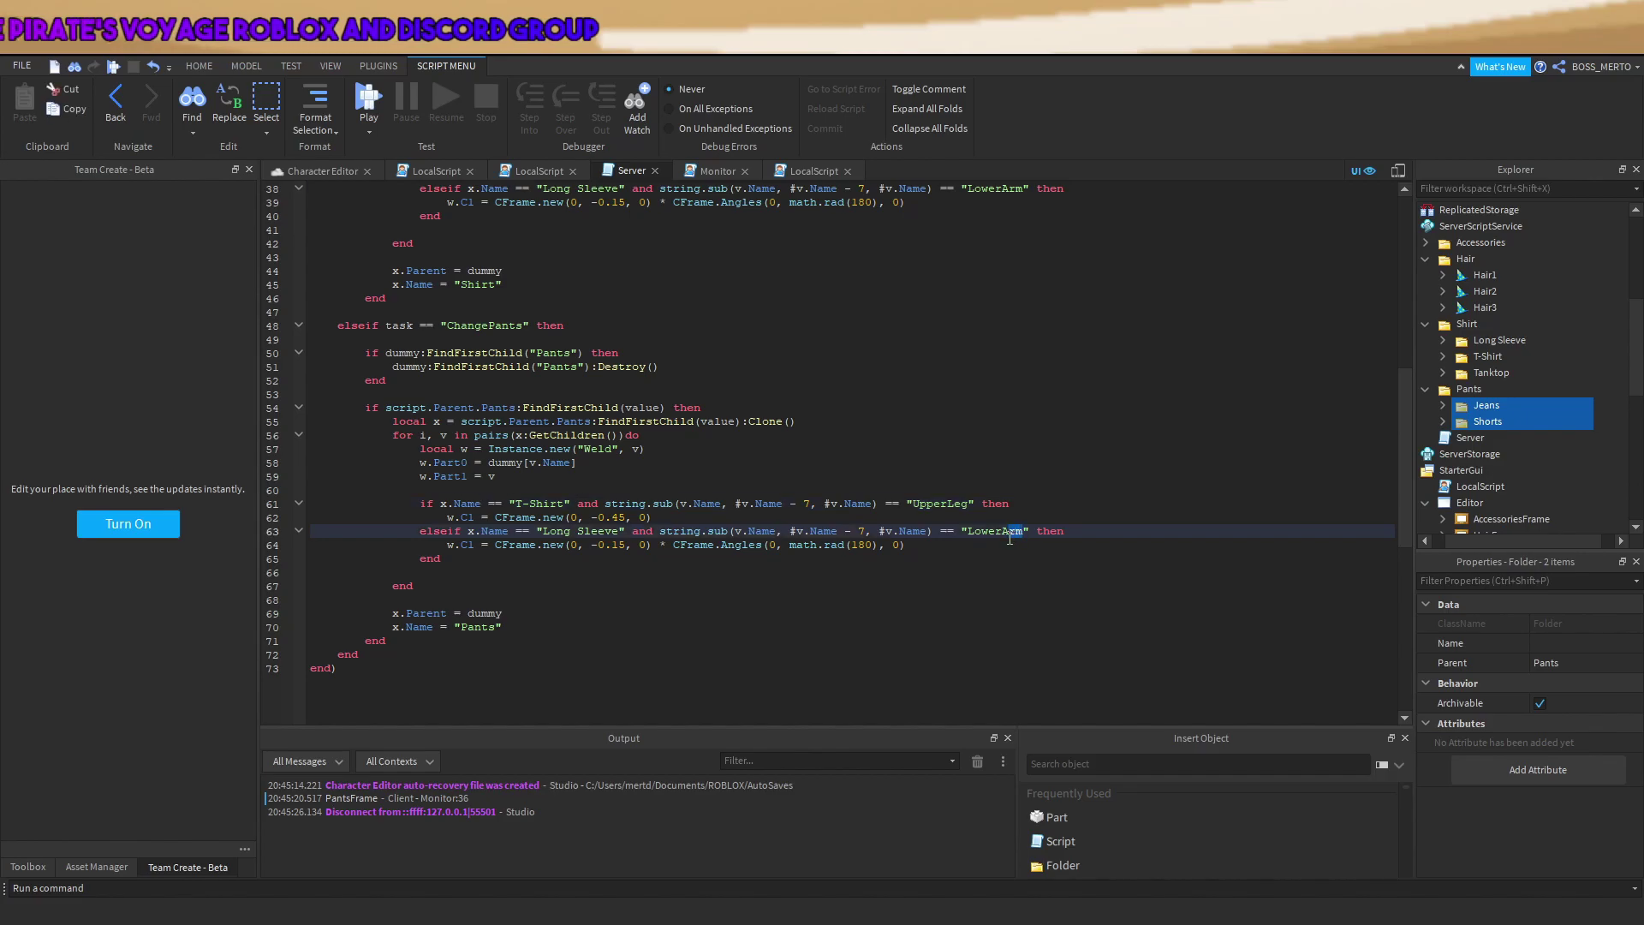
type("Leg")
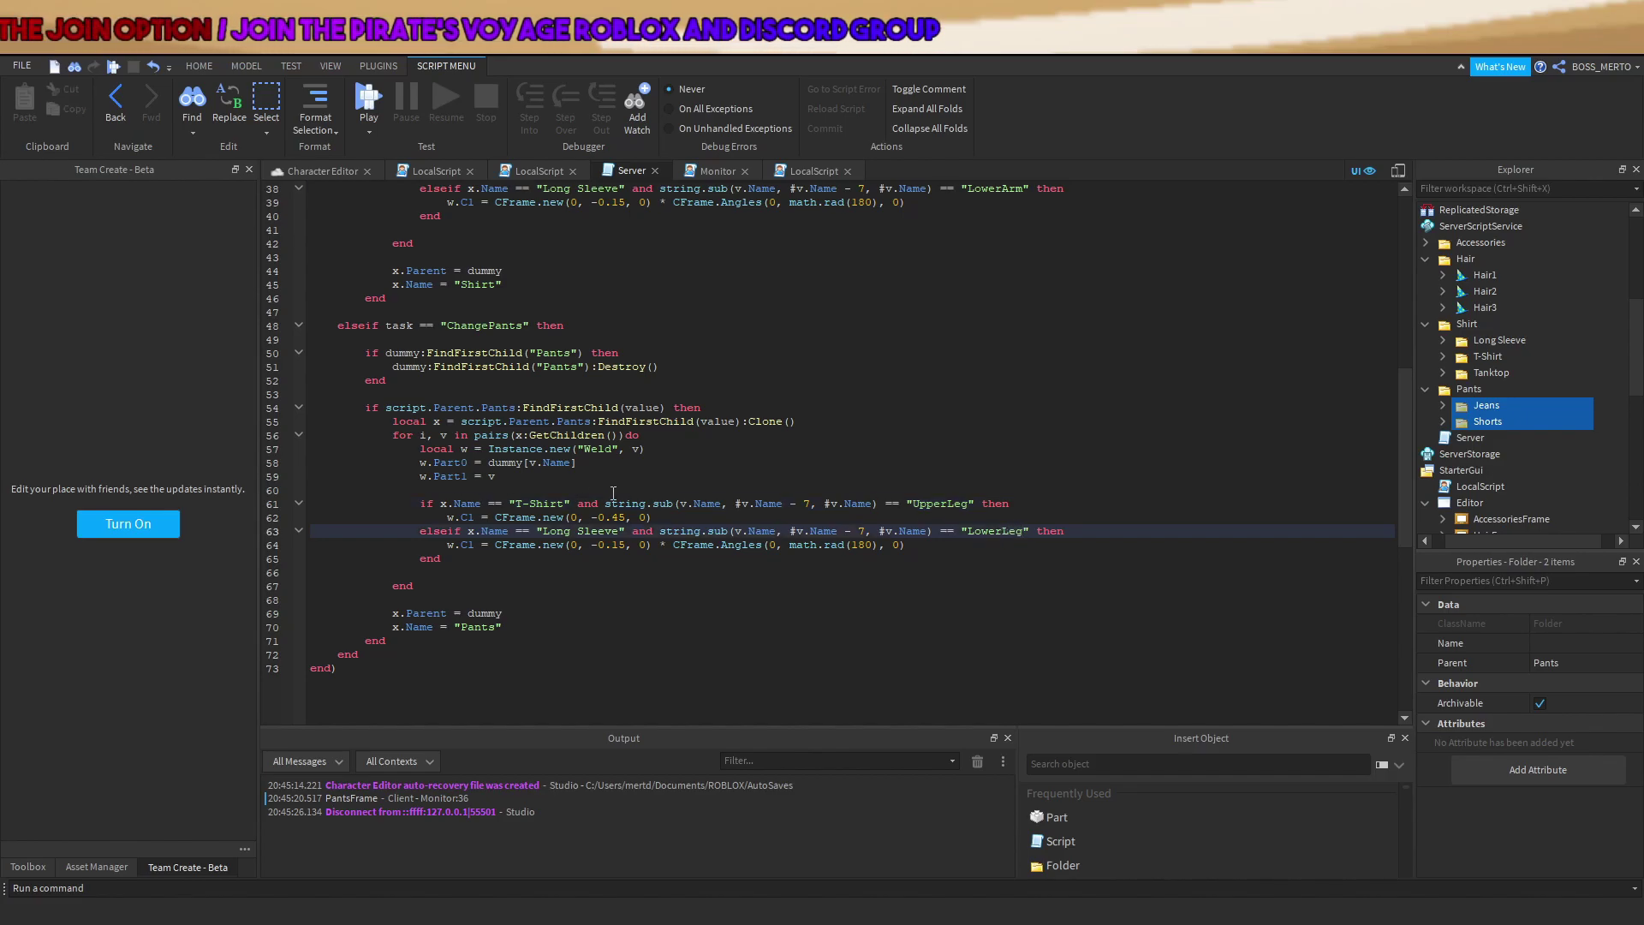
left_click_drag(565, 505, 517, 507)
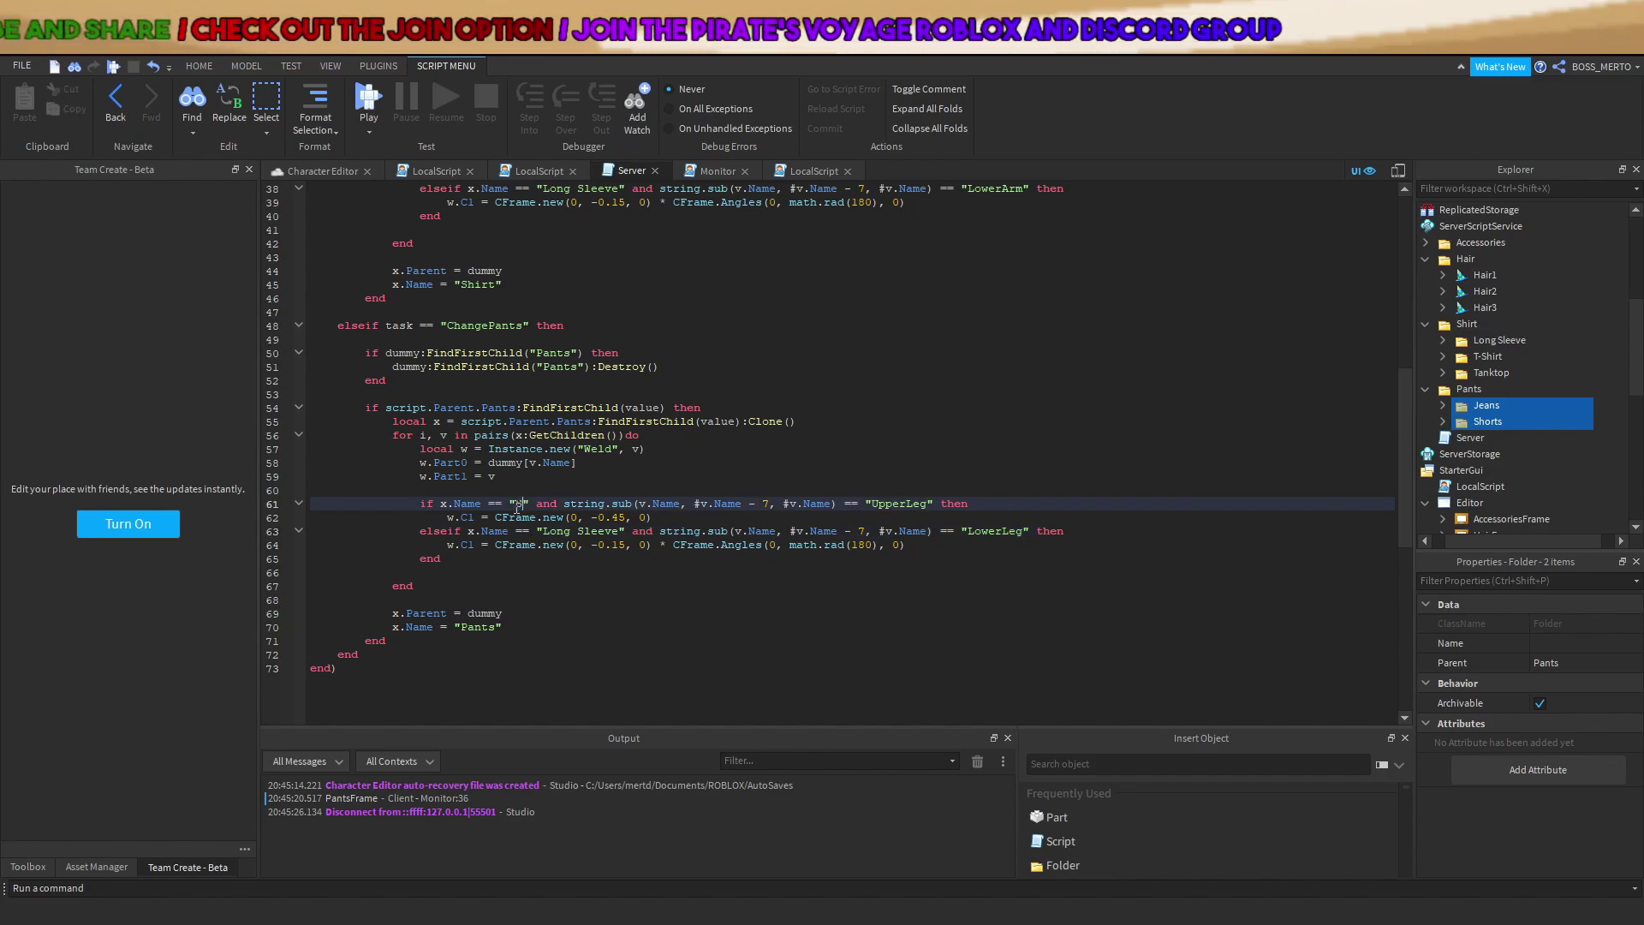
type("Shorts")
left_click_drag(618, 532, 544, 532)
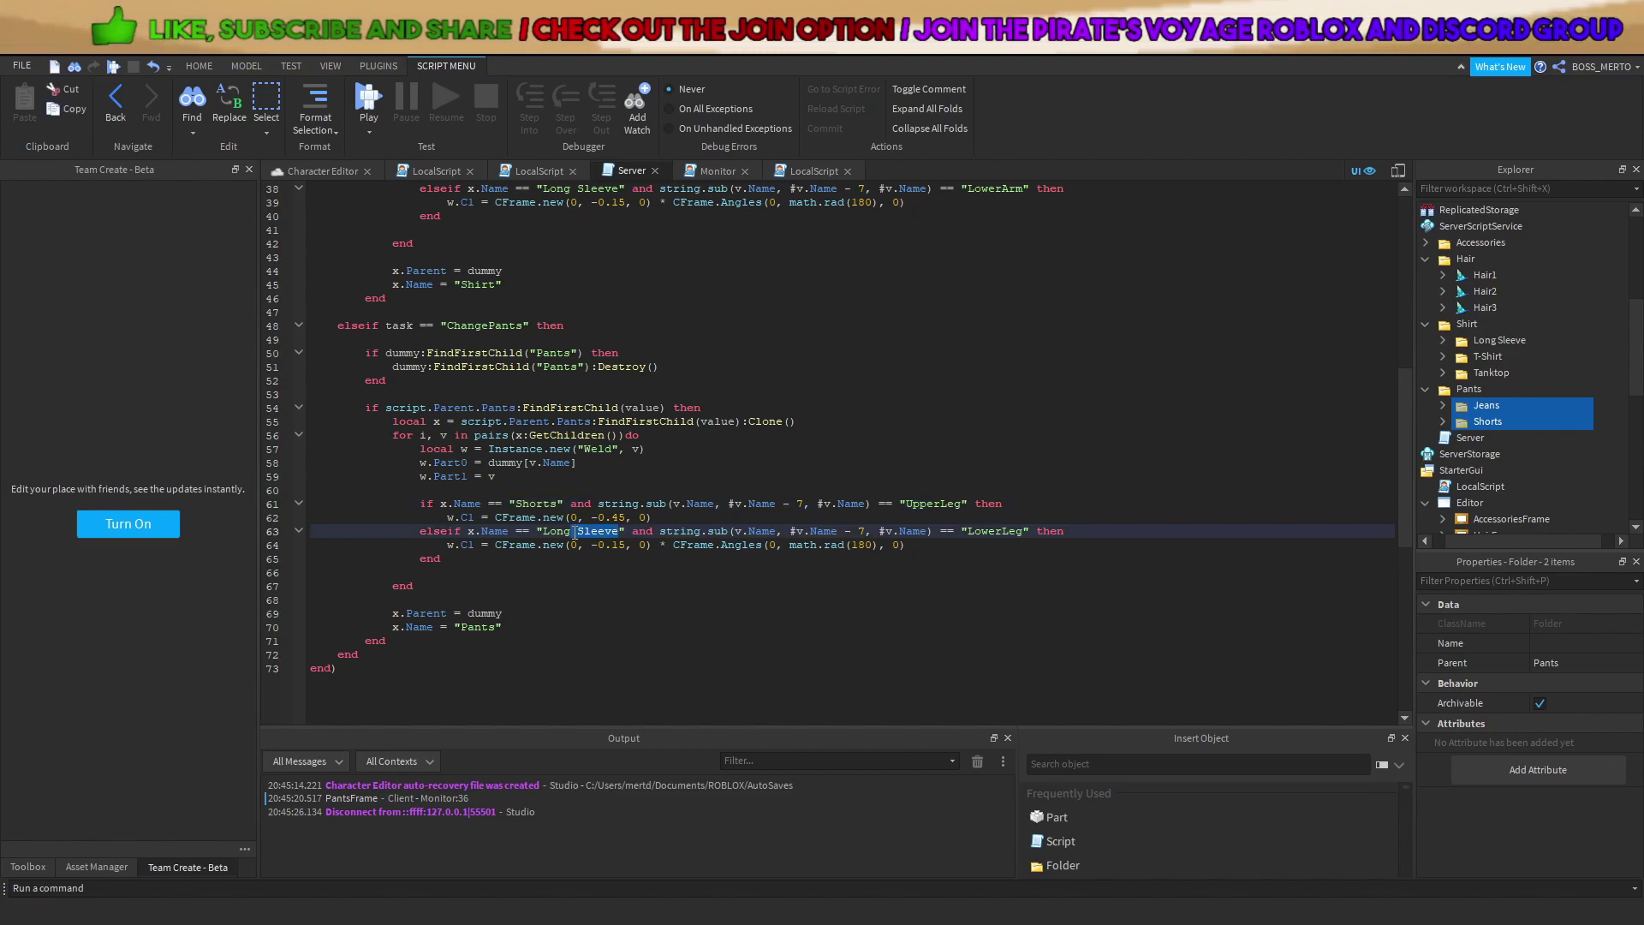
type("Jeans")
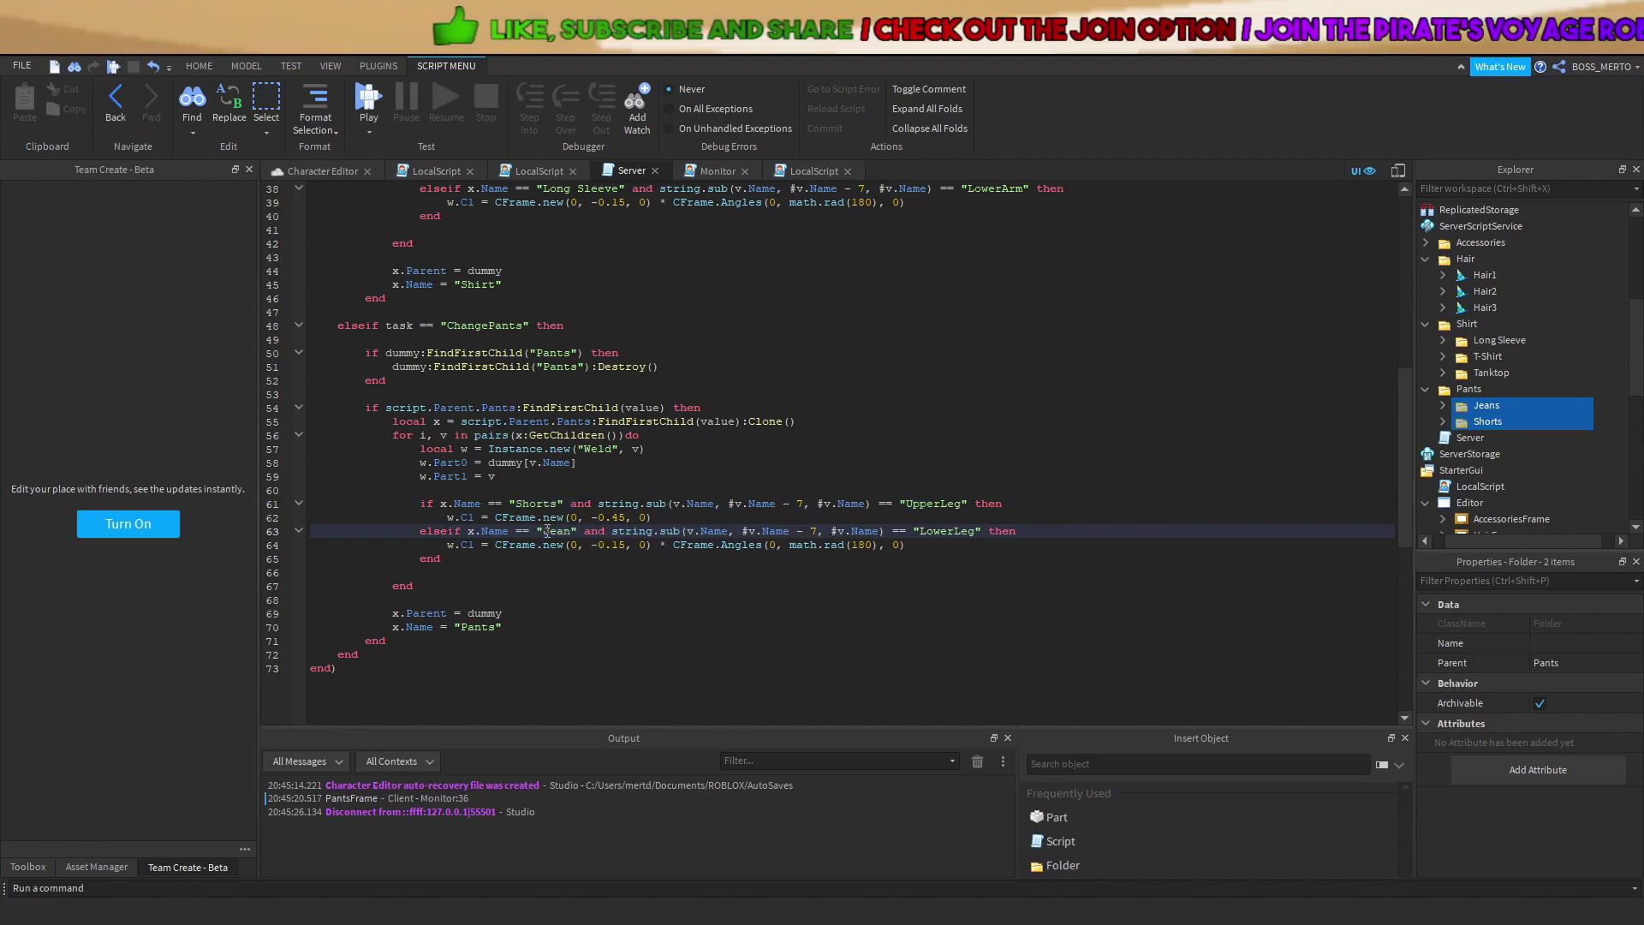
Playtest the game, put the shorts and then the jeans on the dummy to check their fit, and stop the test.
left_click(364, 101)
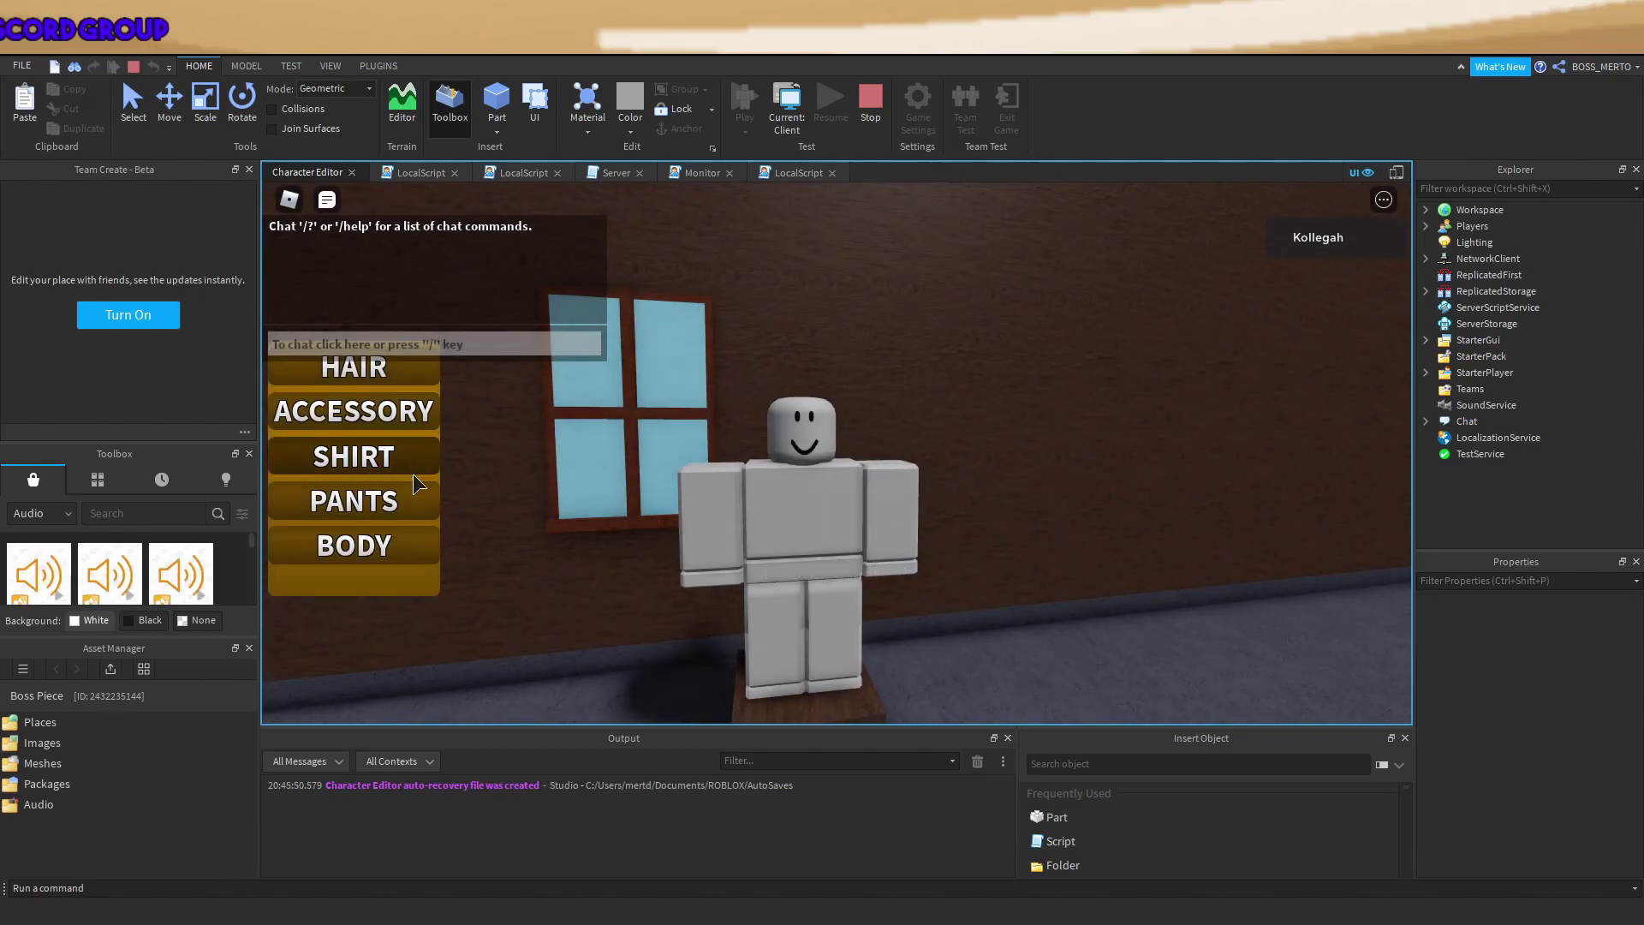
left_click(408, 509)
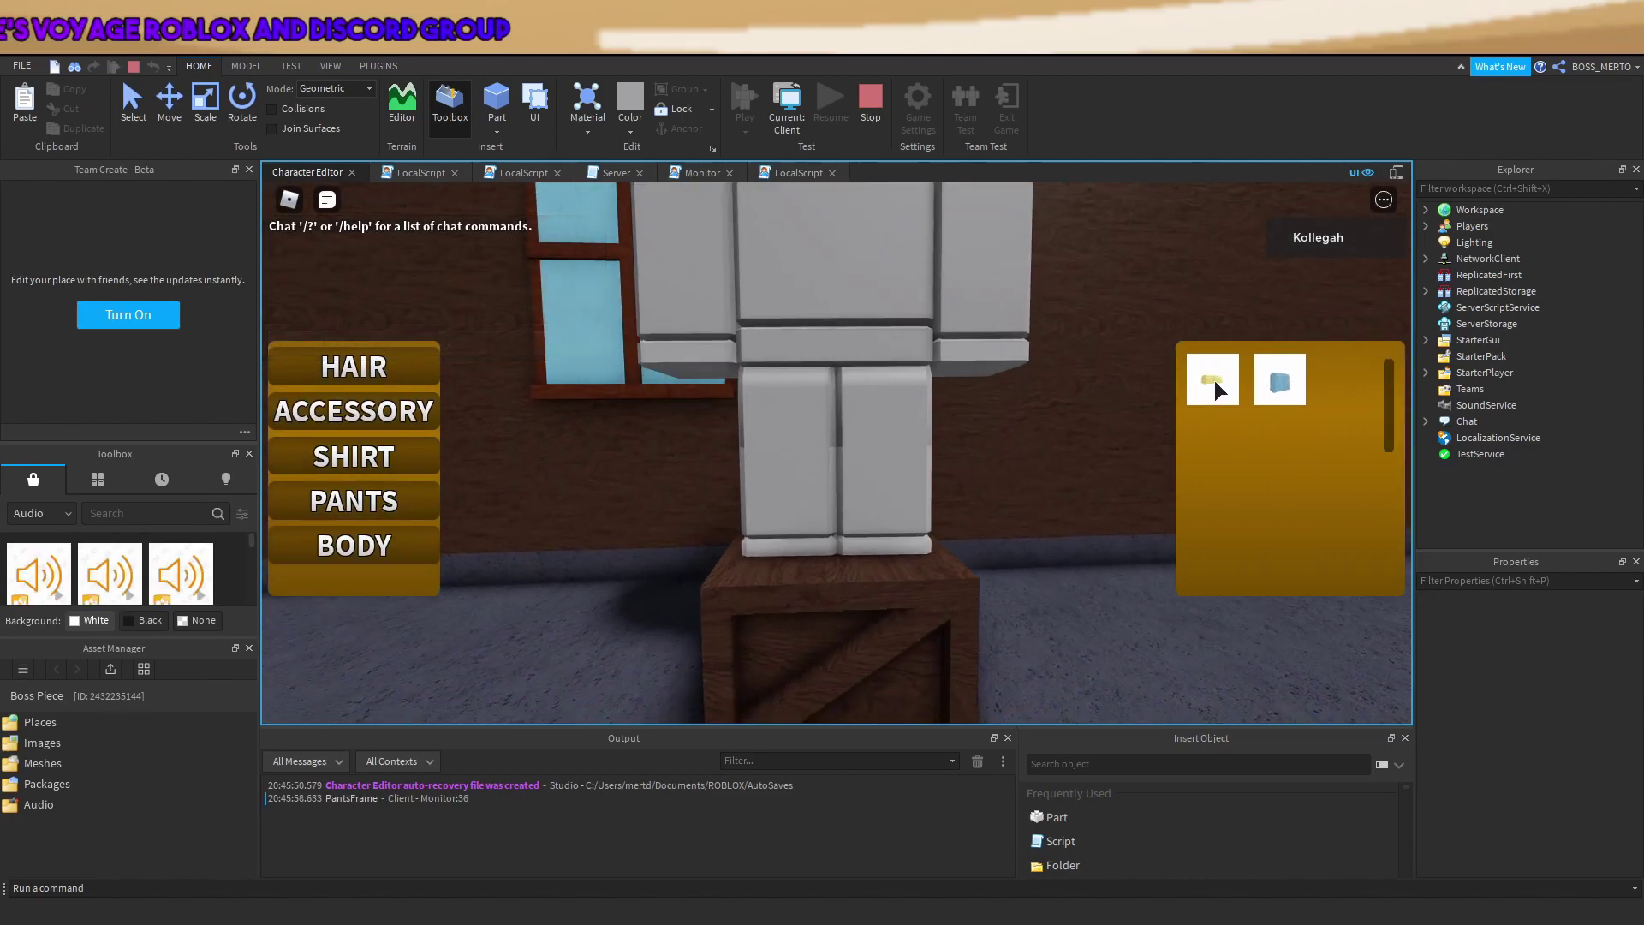
left_click(1213, 381)
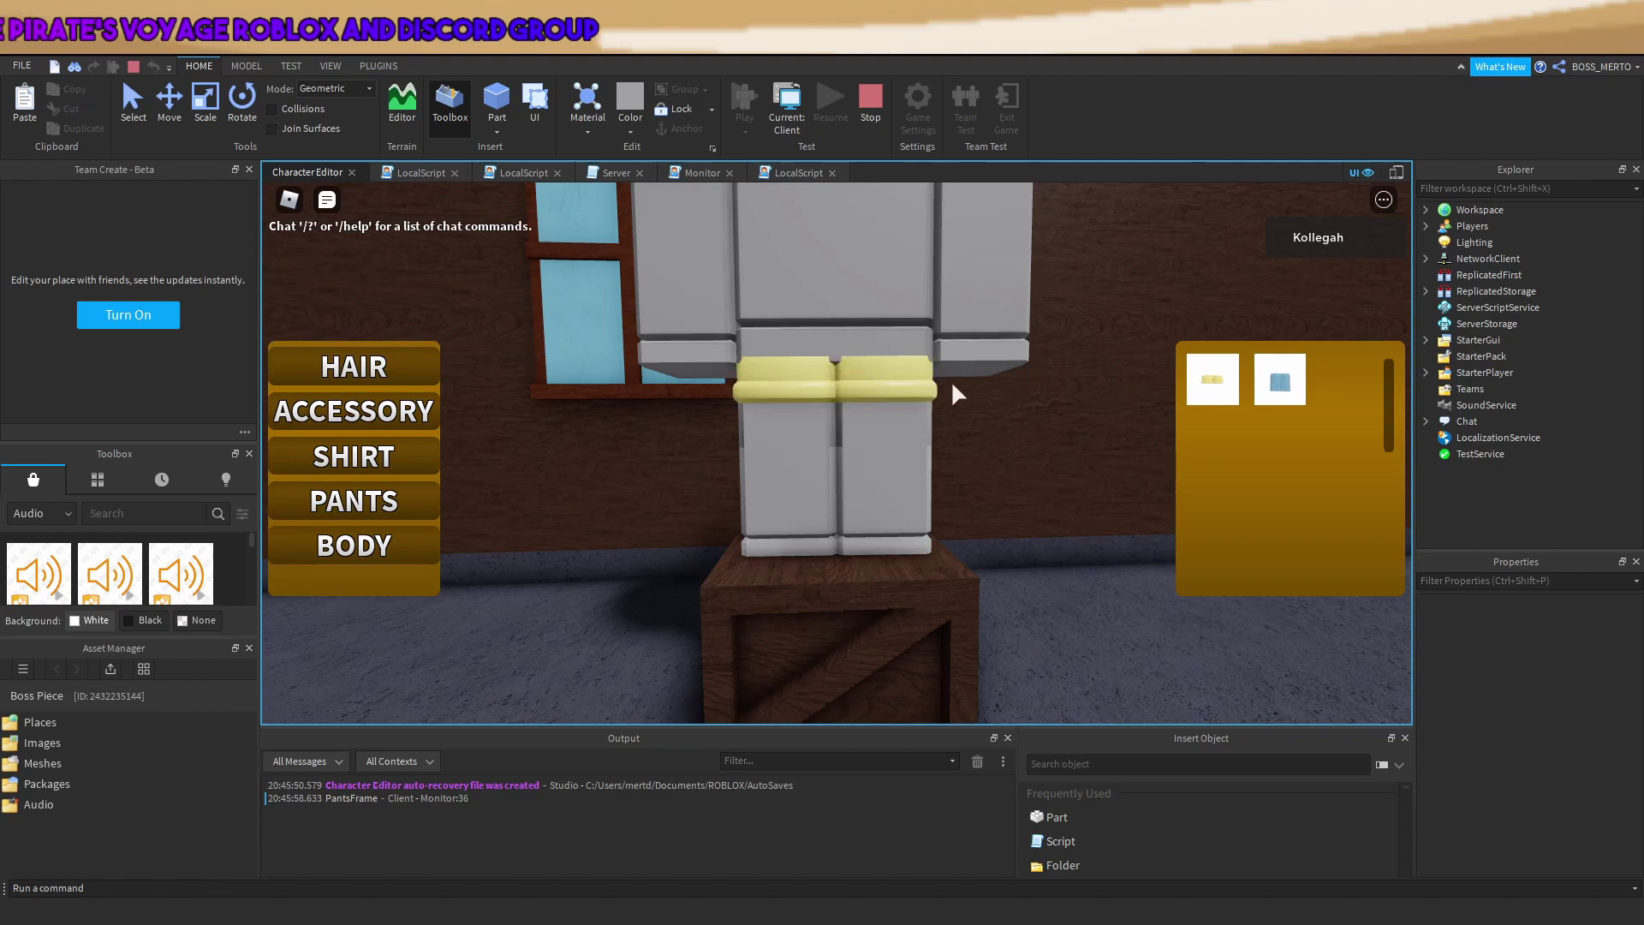
left_click(1281, 377)
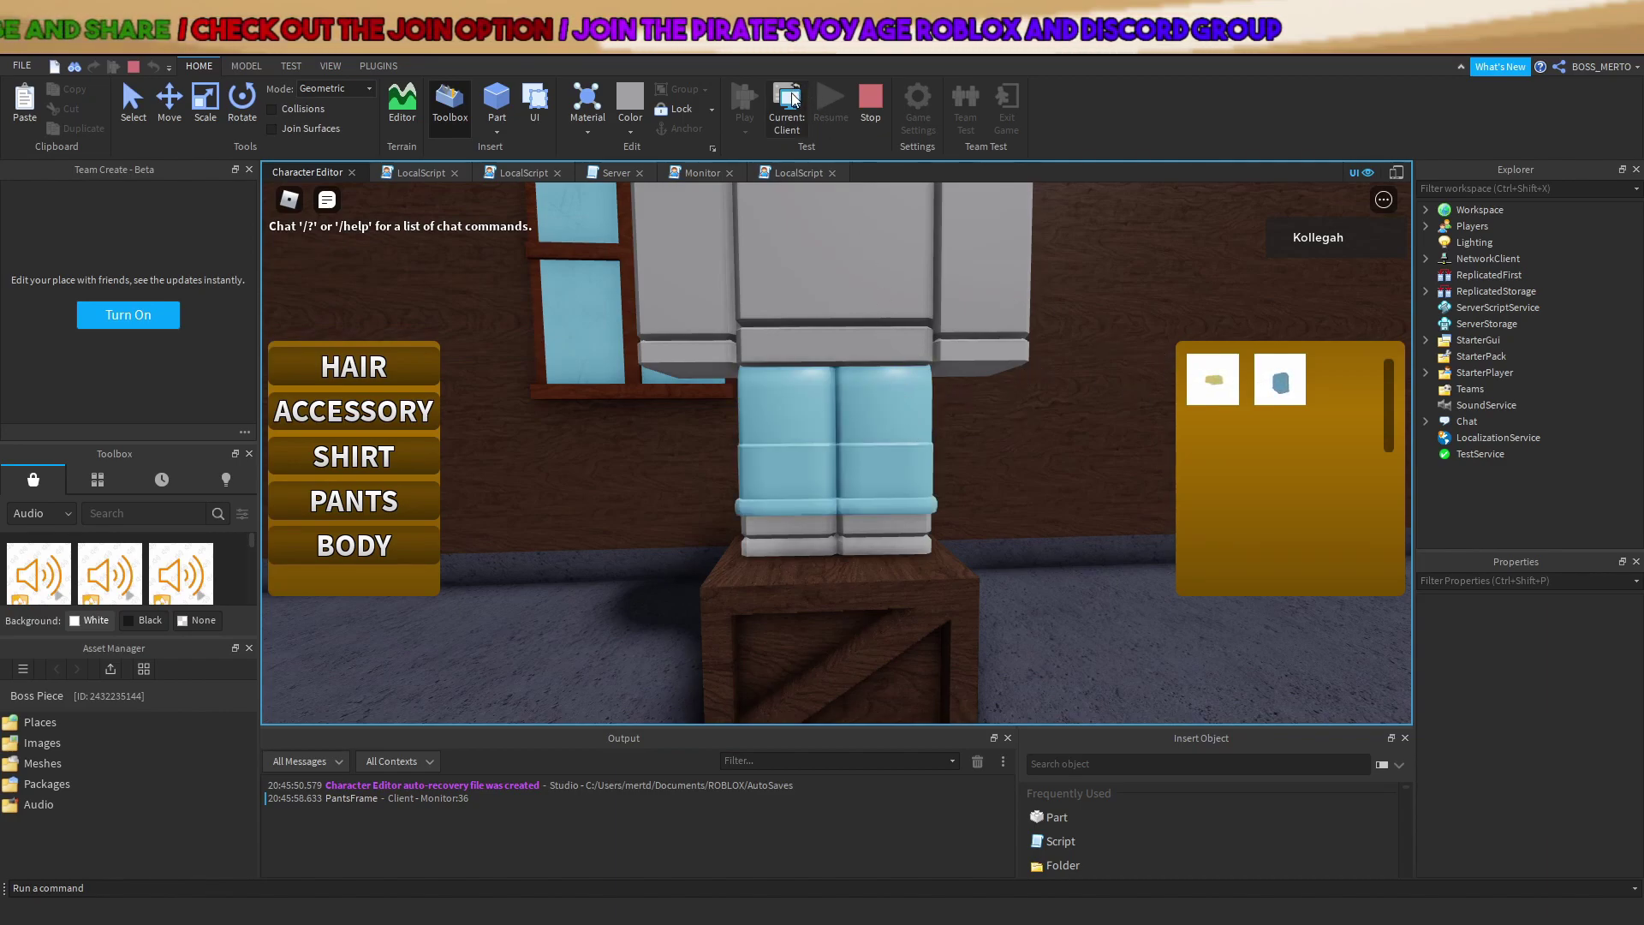
left_click(1426, 209)
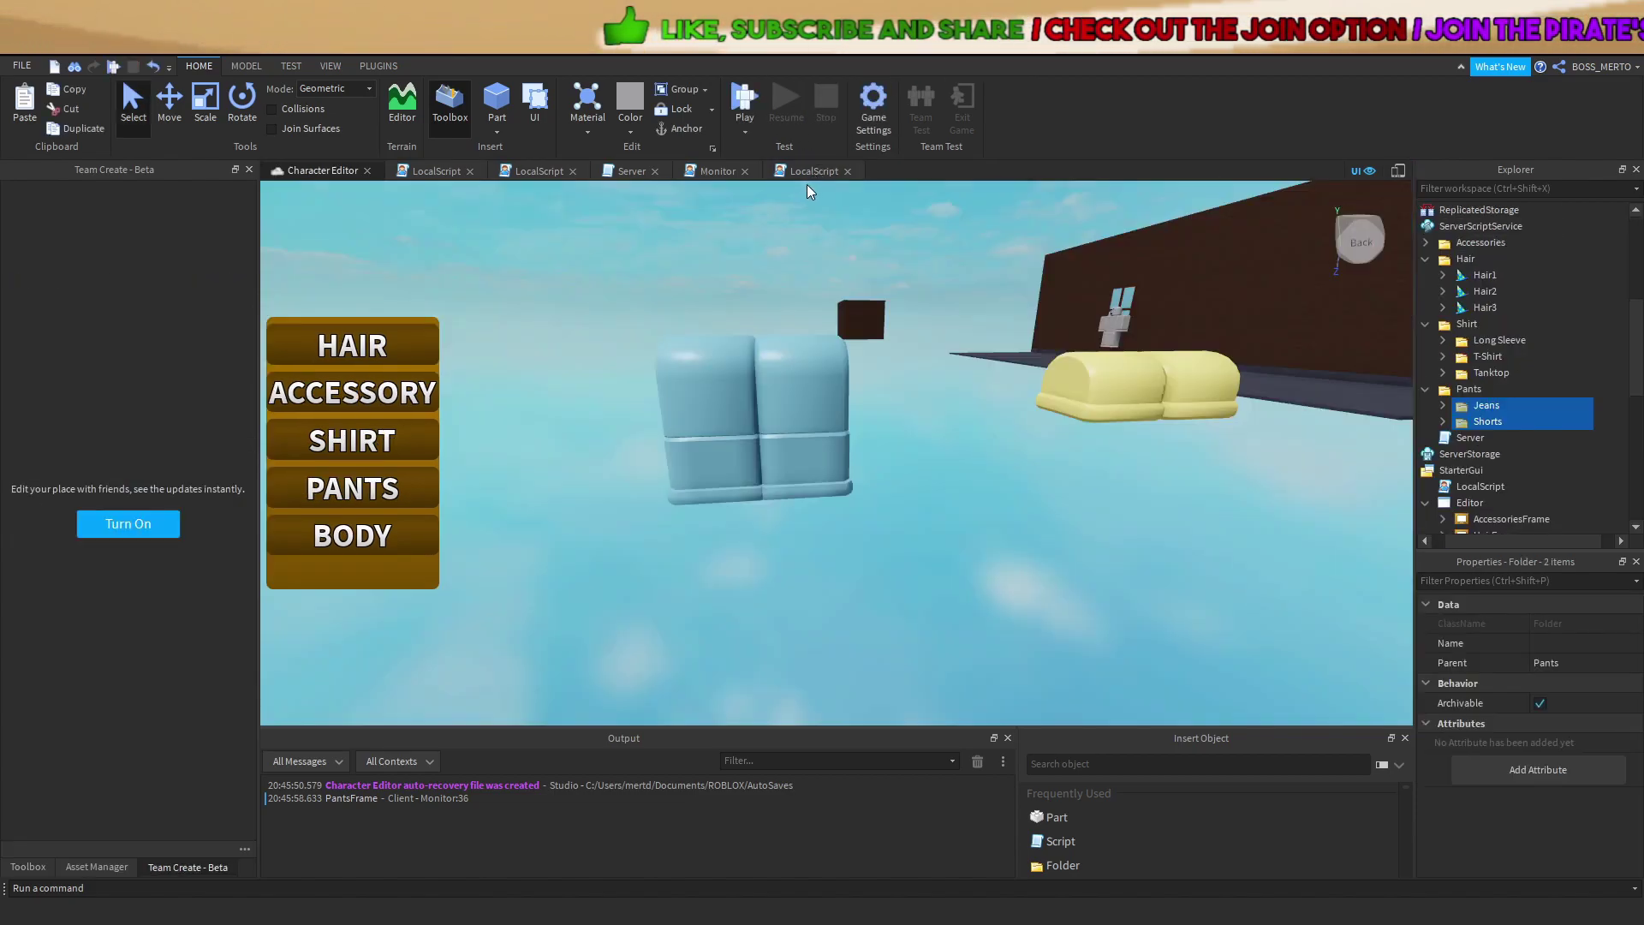
In the Server script's ChangePants branch, remove the 180-degree rotation from the Jeans LowerLeg weld and set its Y offset to -0.1.
left_click(634, 171)
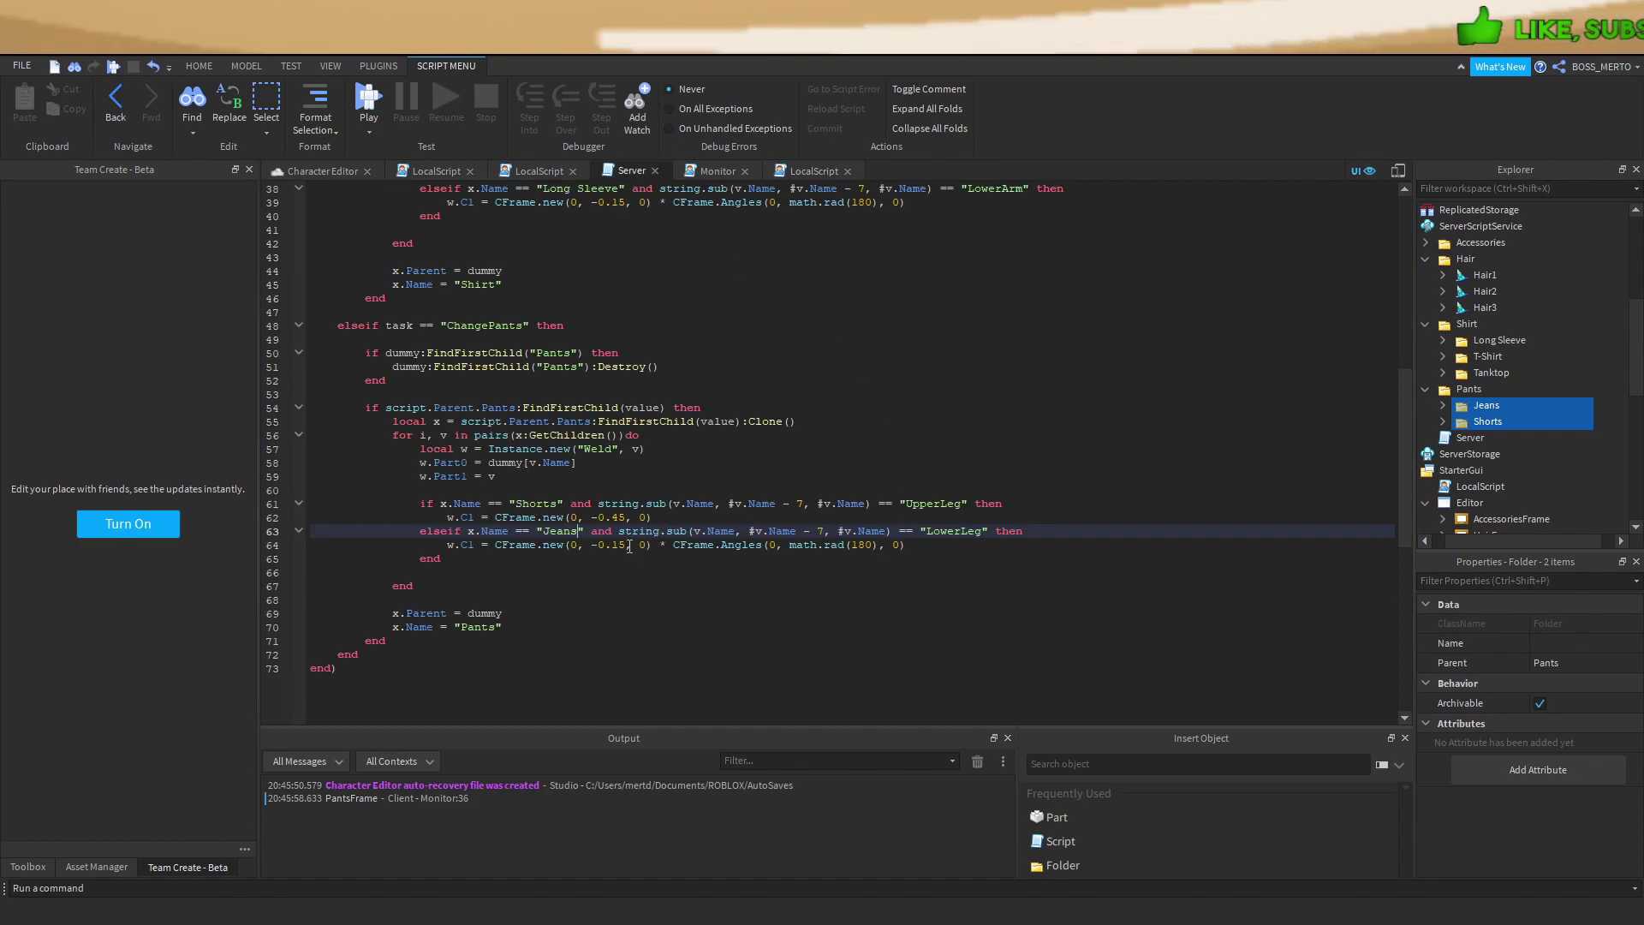
left_click_drag(656, 547, 933, 540)
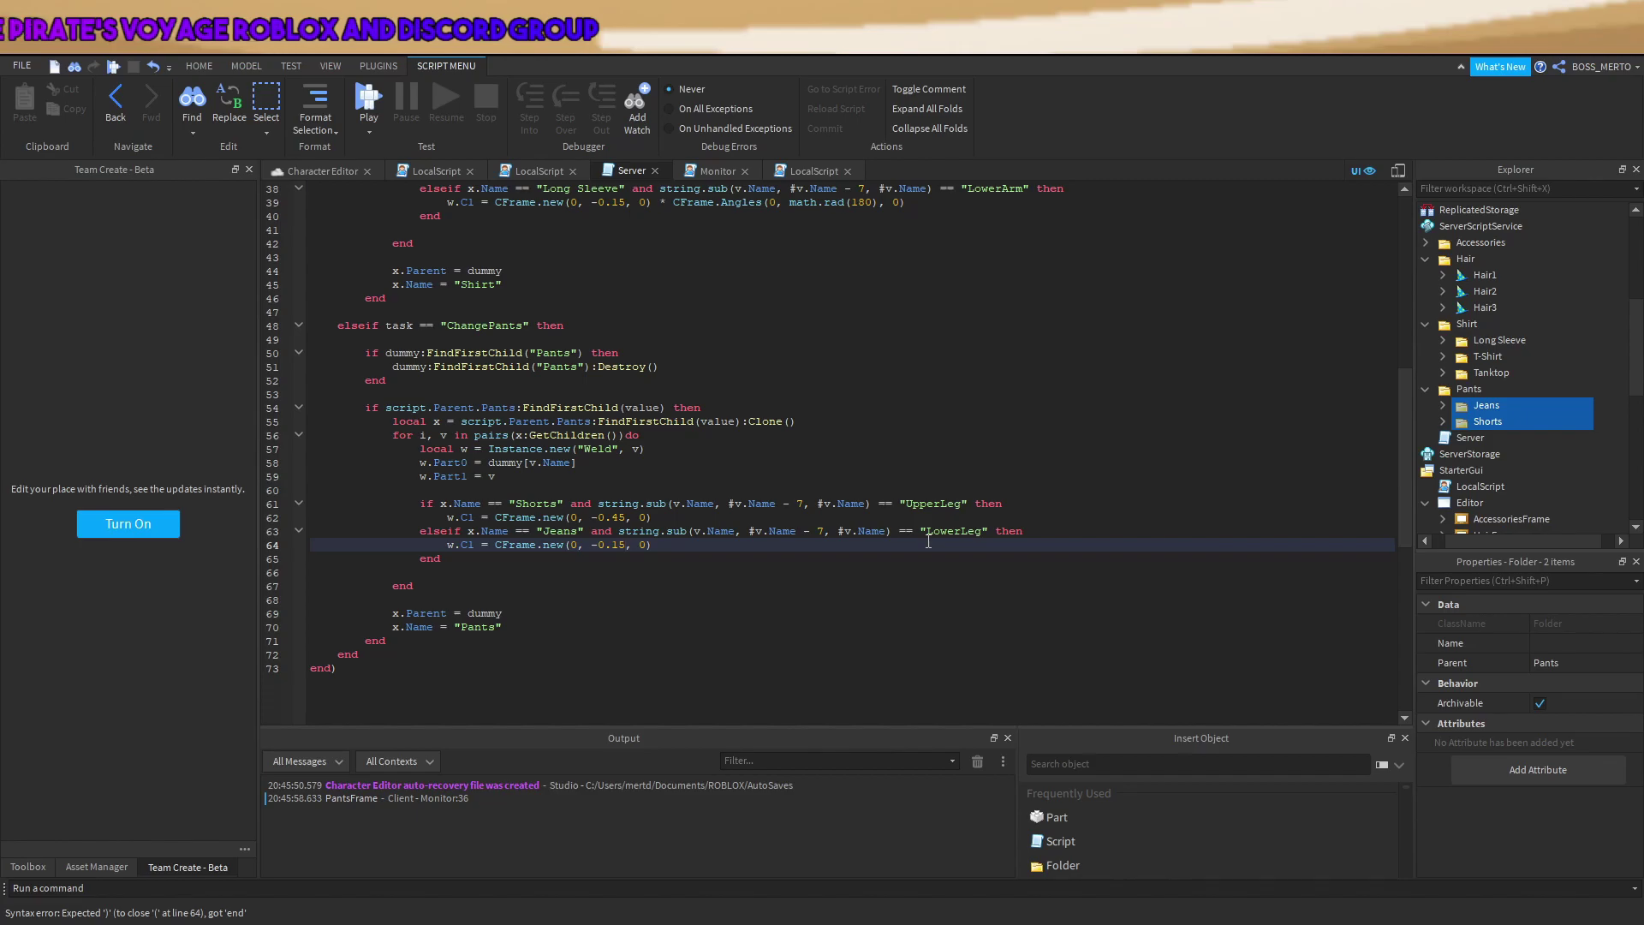
key("BackSpace")
key("BackSpace")
type("1")
Set the Y offset of the Shorts UpperLeg weld in the ChangePants branch to -0.35.
key("Up")
key("Up")
key("BackSpace")
type("3")
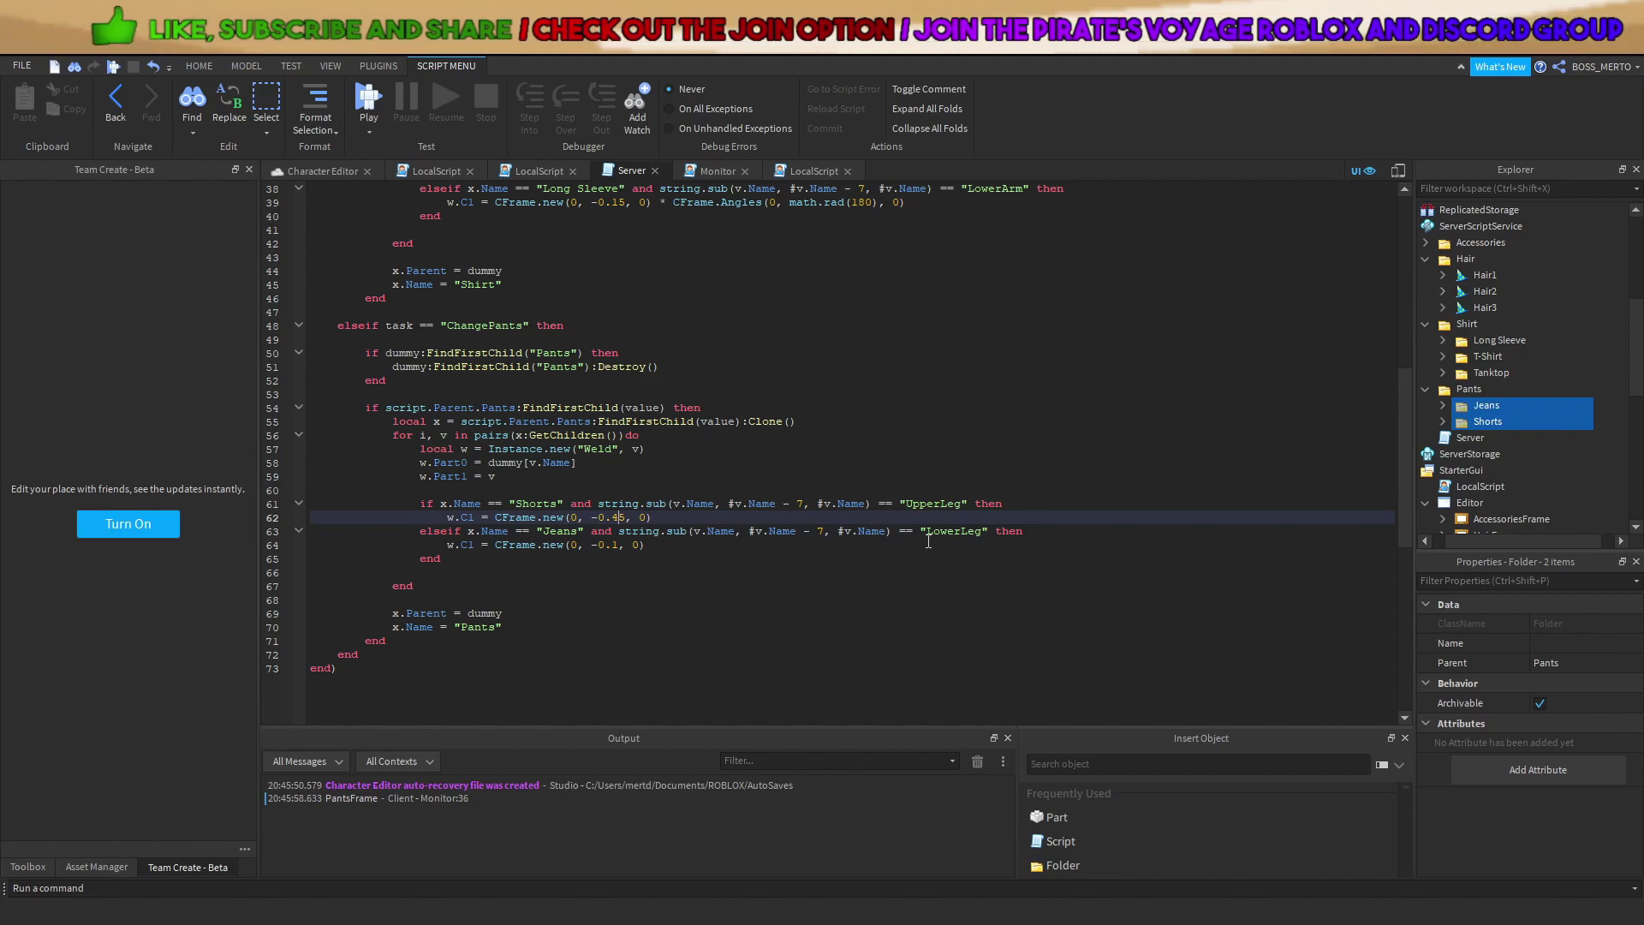
Playtest the game again and switch the dummy between the shorts and the jeans, ending with the jeans on.
left_click(372, 94)
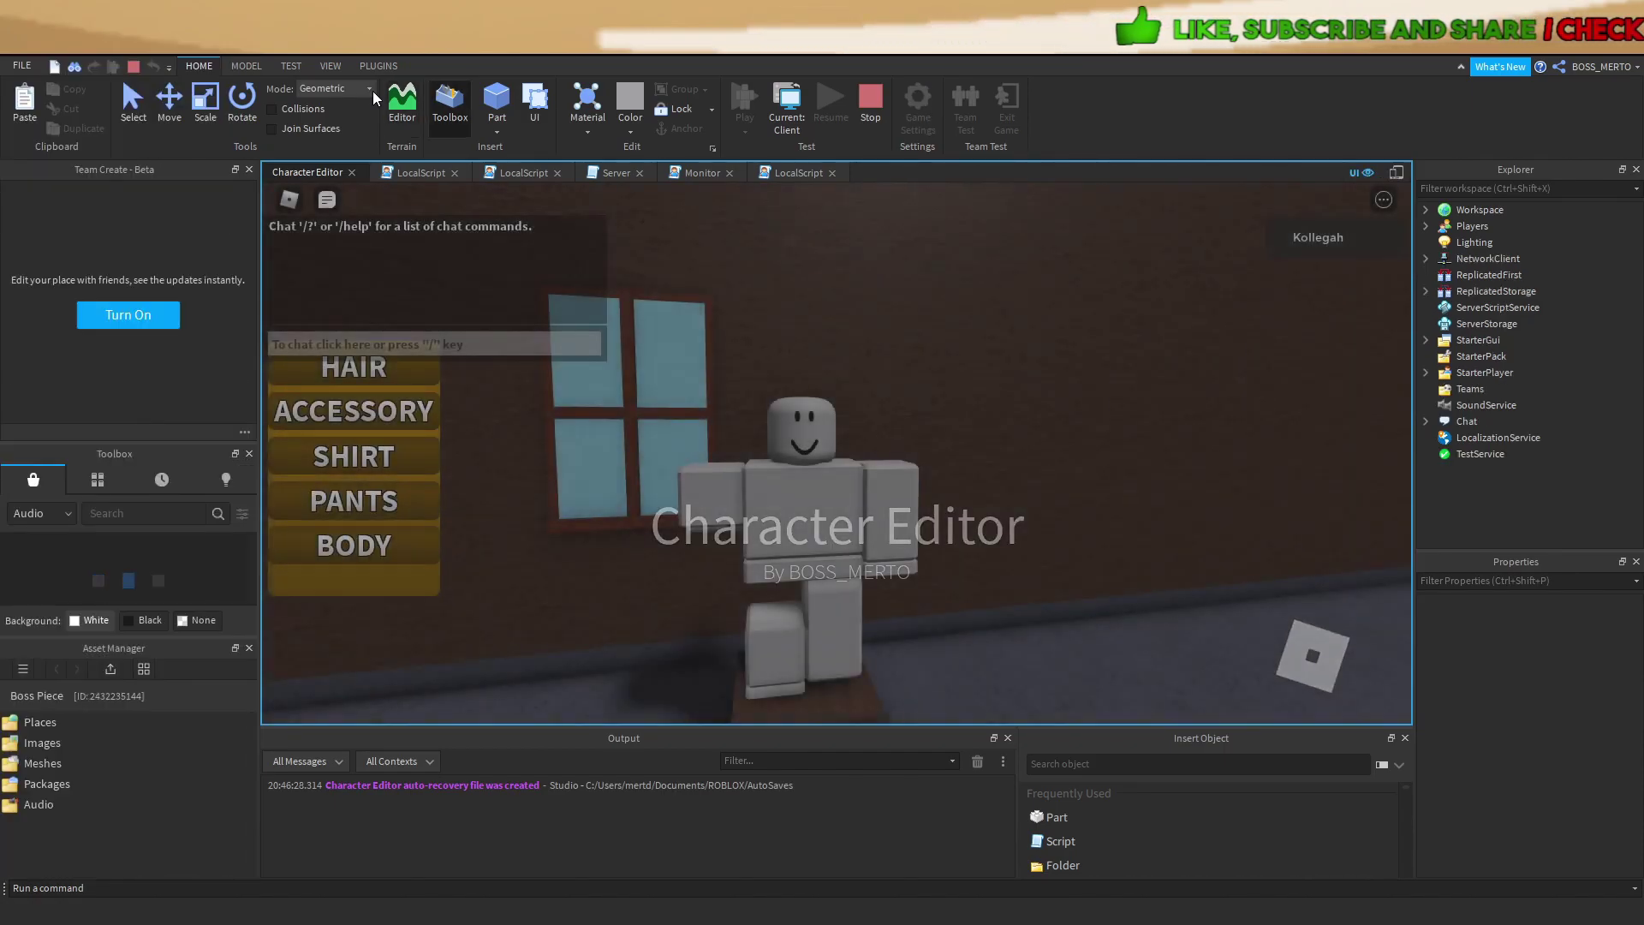
left_click(384, 507)
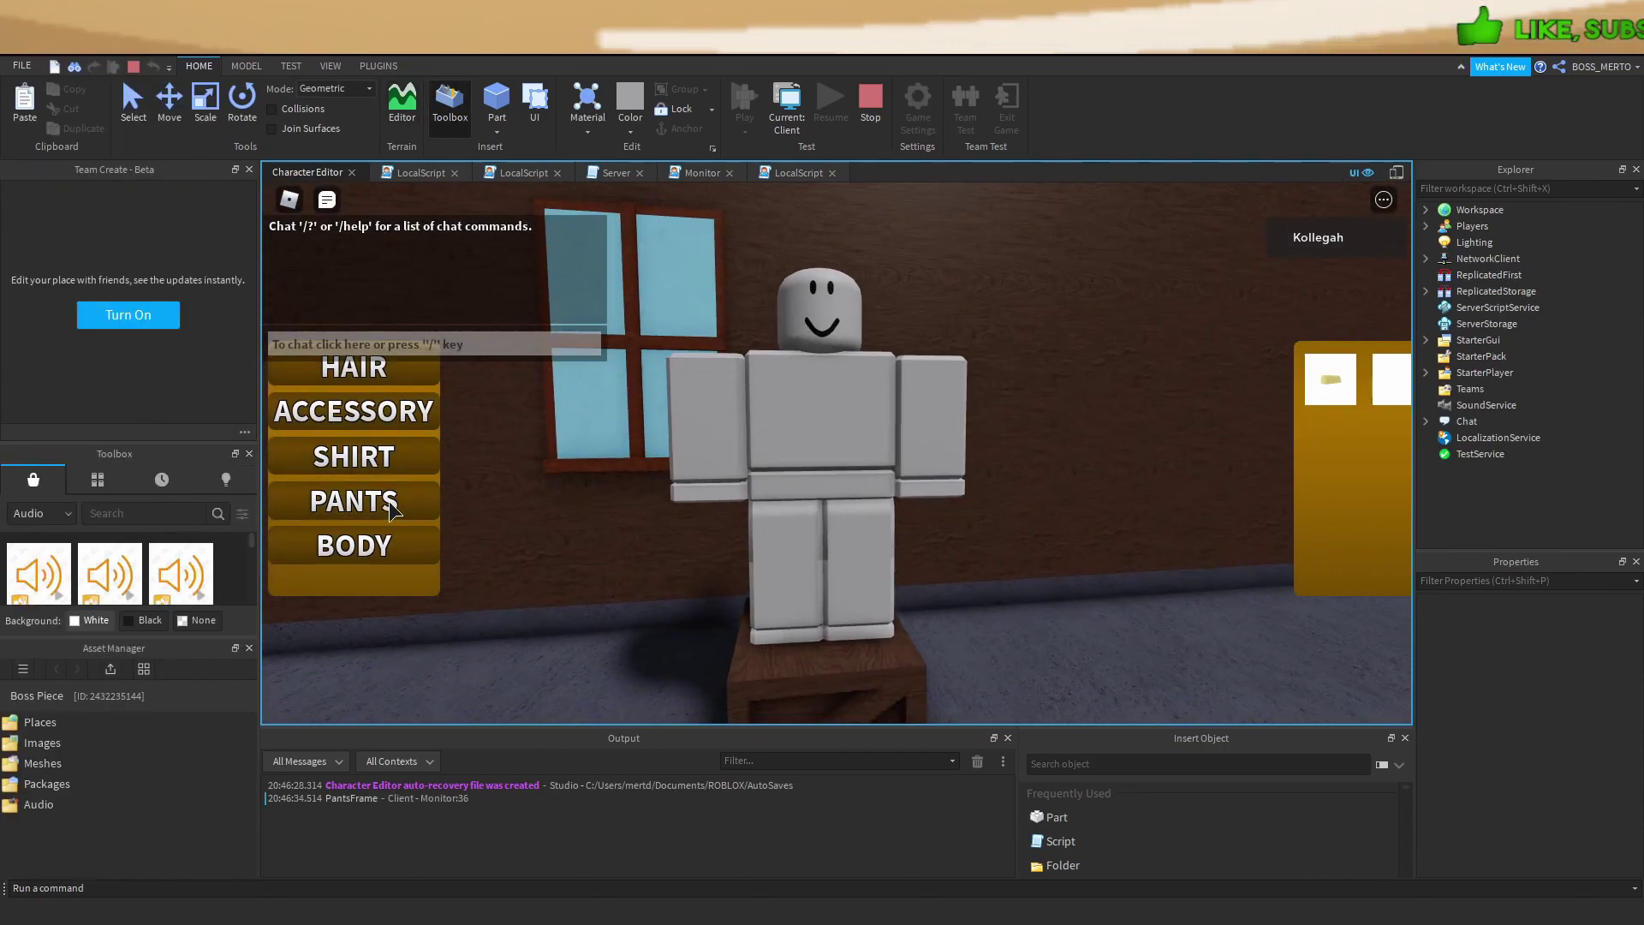
left_click(1204, 383)
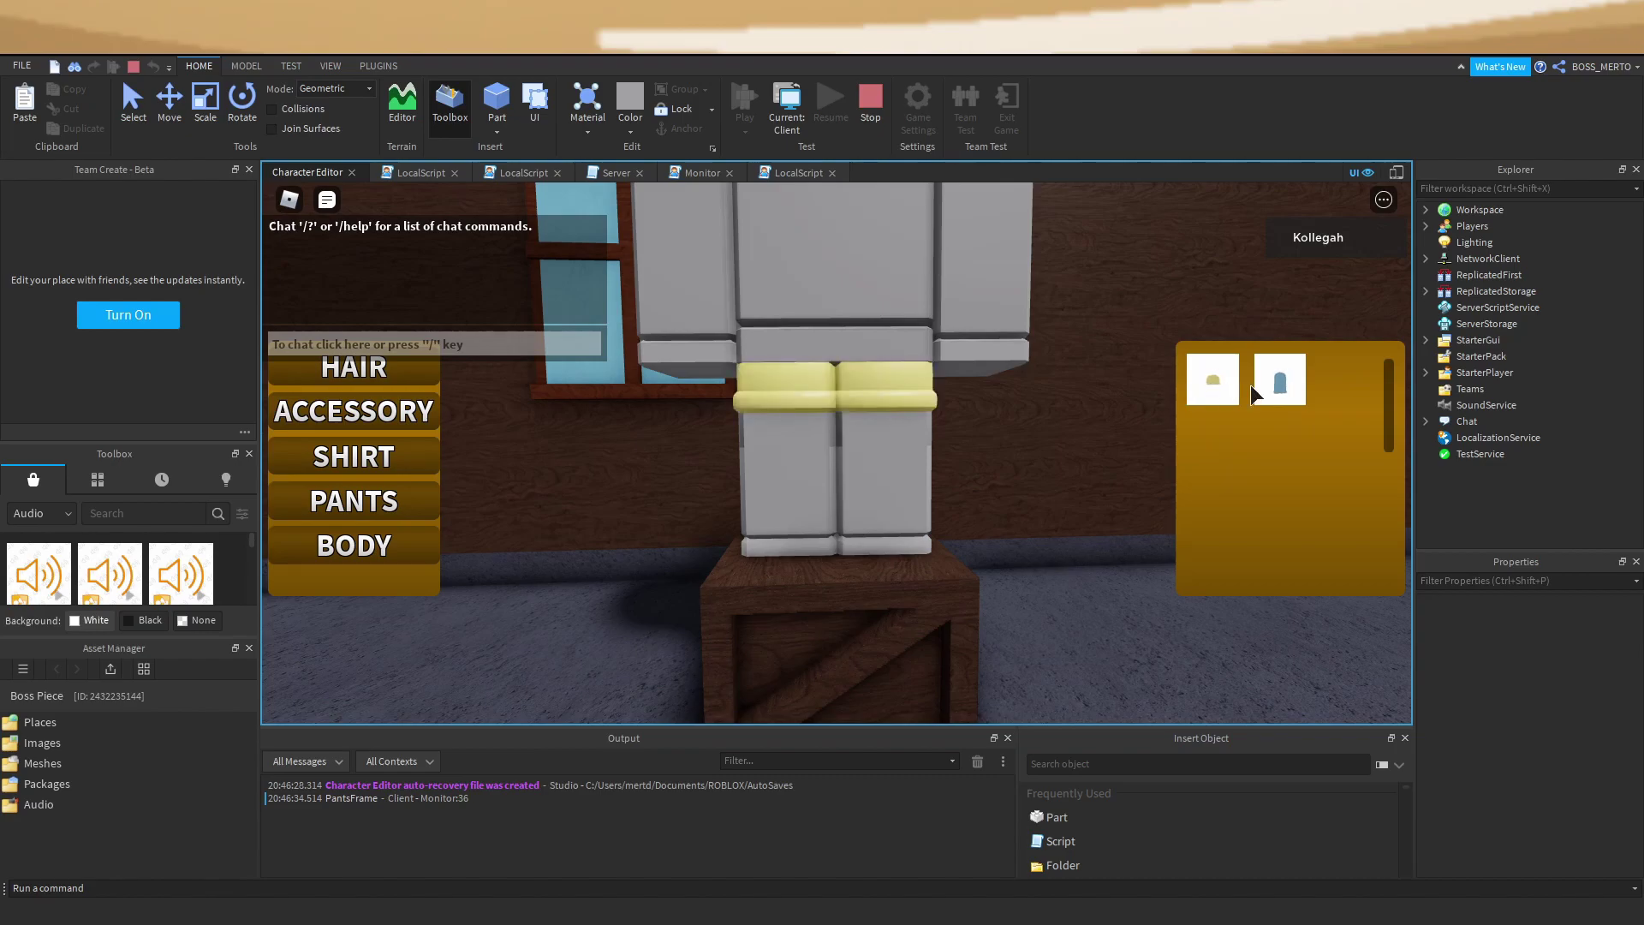
left_click(1281, 383)
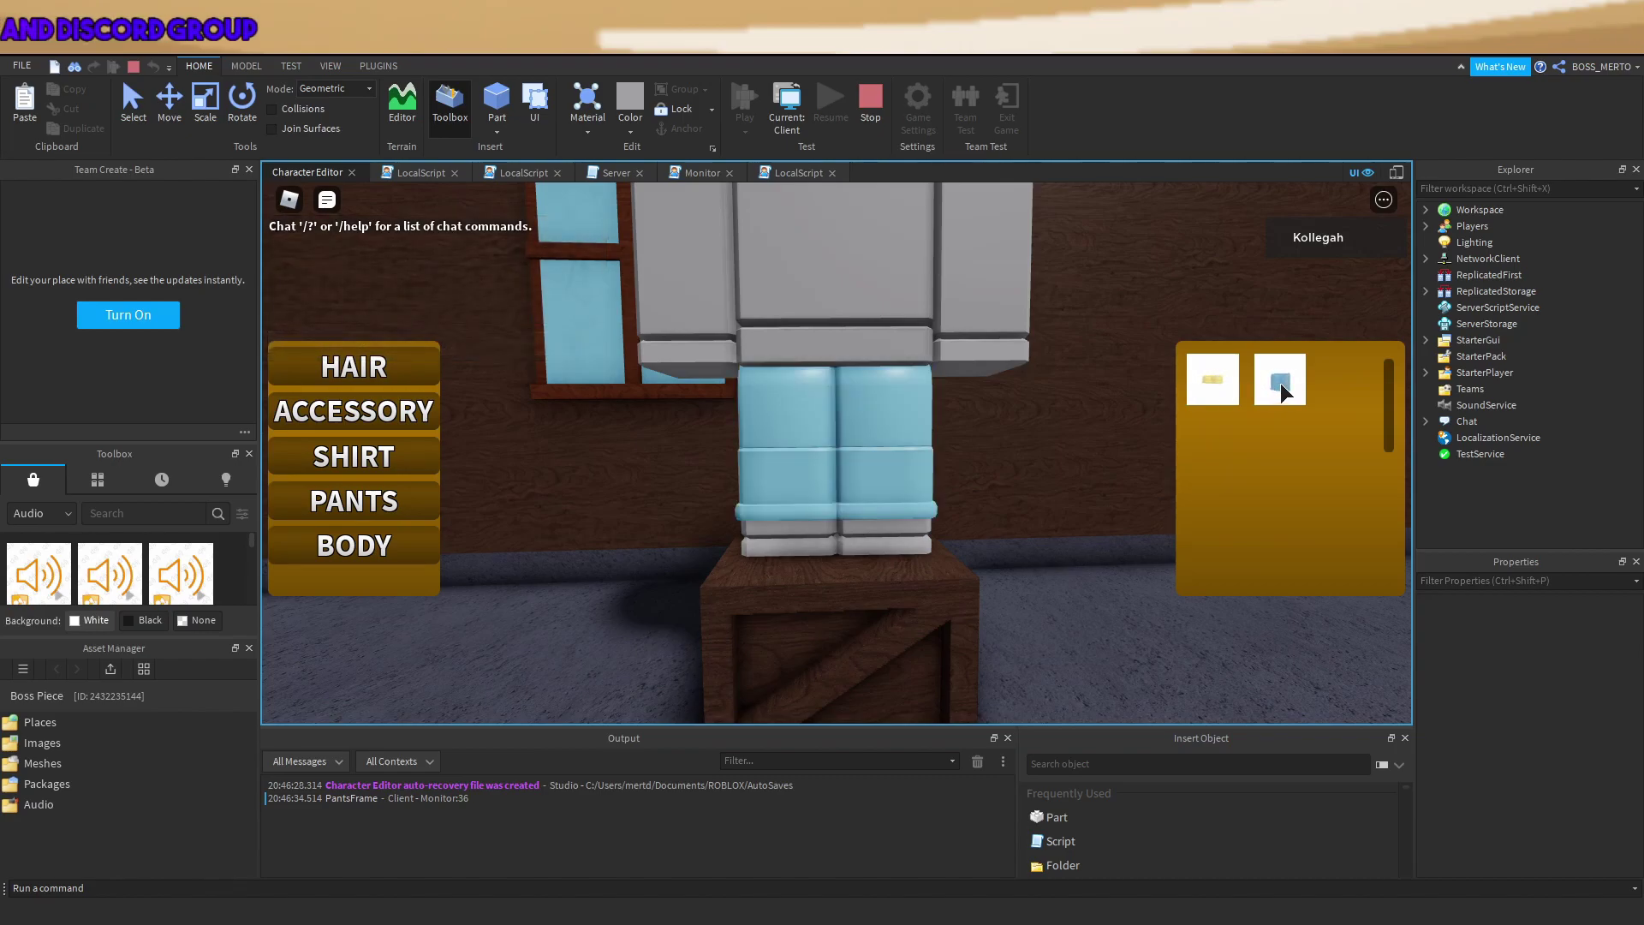
left_click(1216, 389)
left_click(1290, 378)
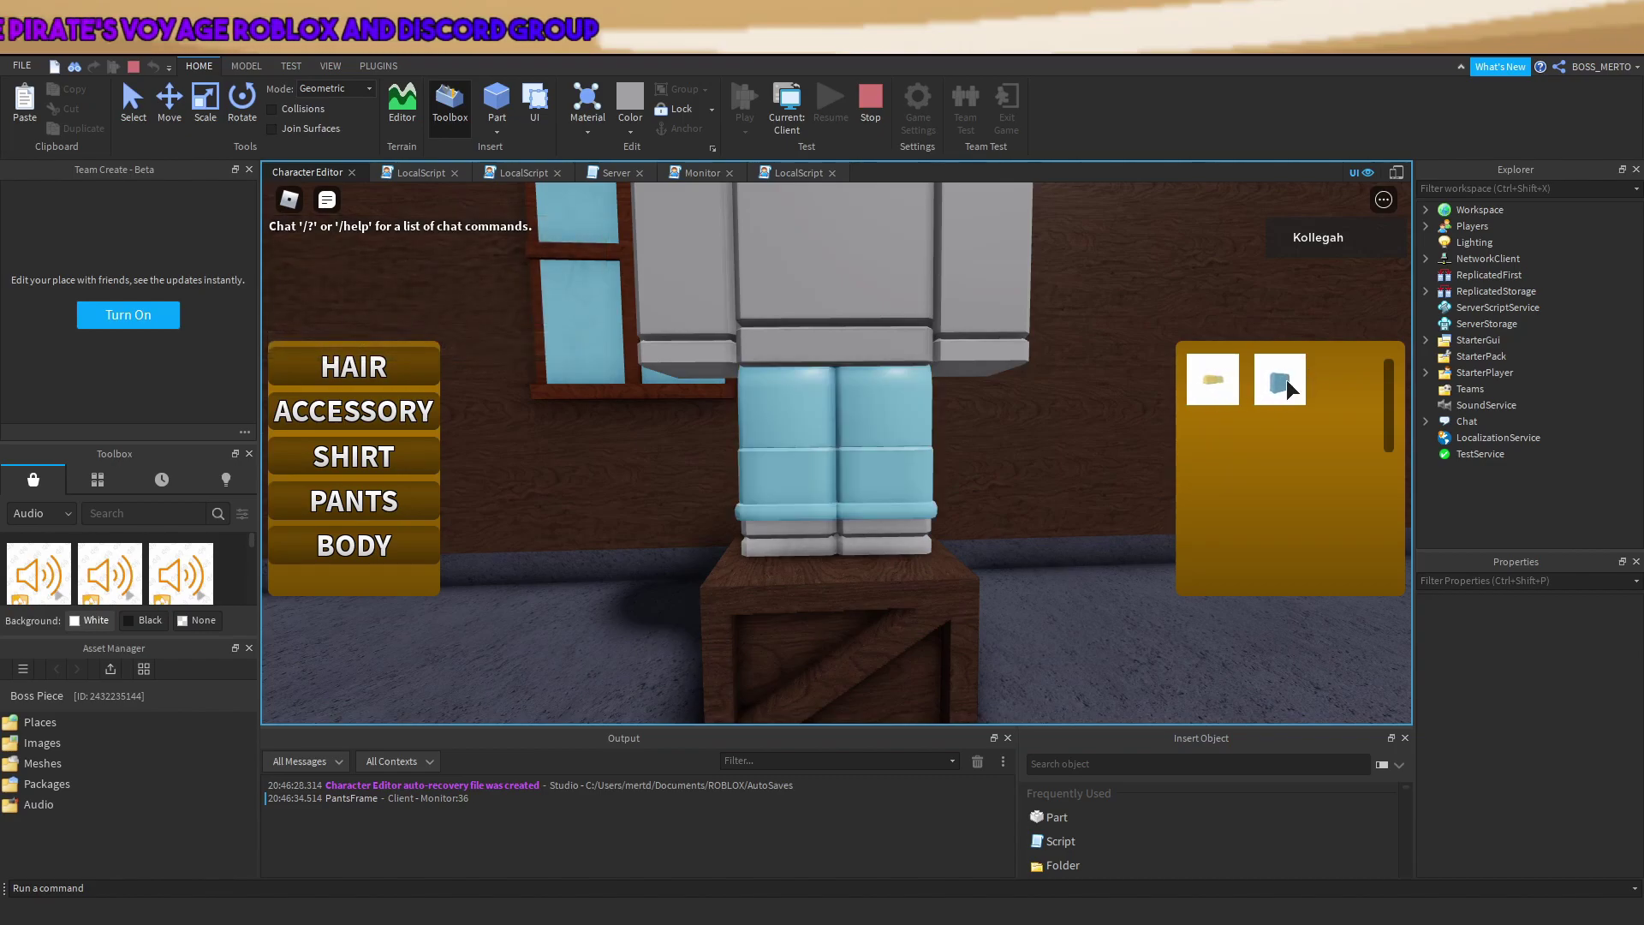
Put the red T-shirt and red hair on the dummy, and try the blue mask and then the black top hat.
left_click(353, 457)
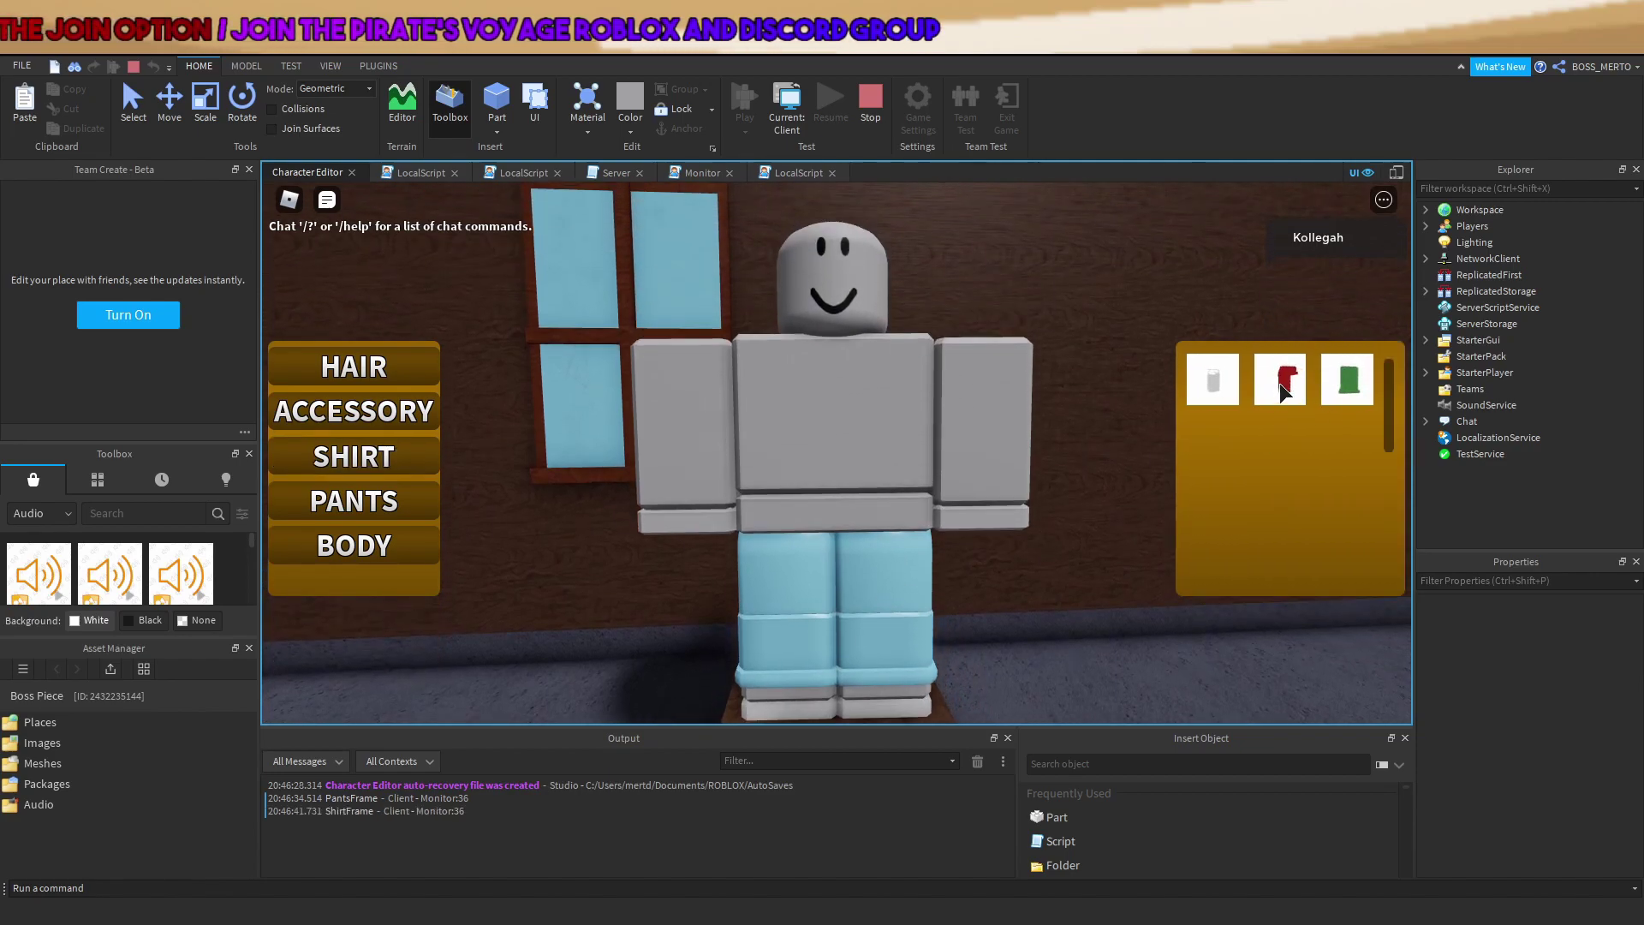
left_click(1279, 381)
left_click(354, 366)
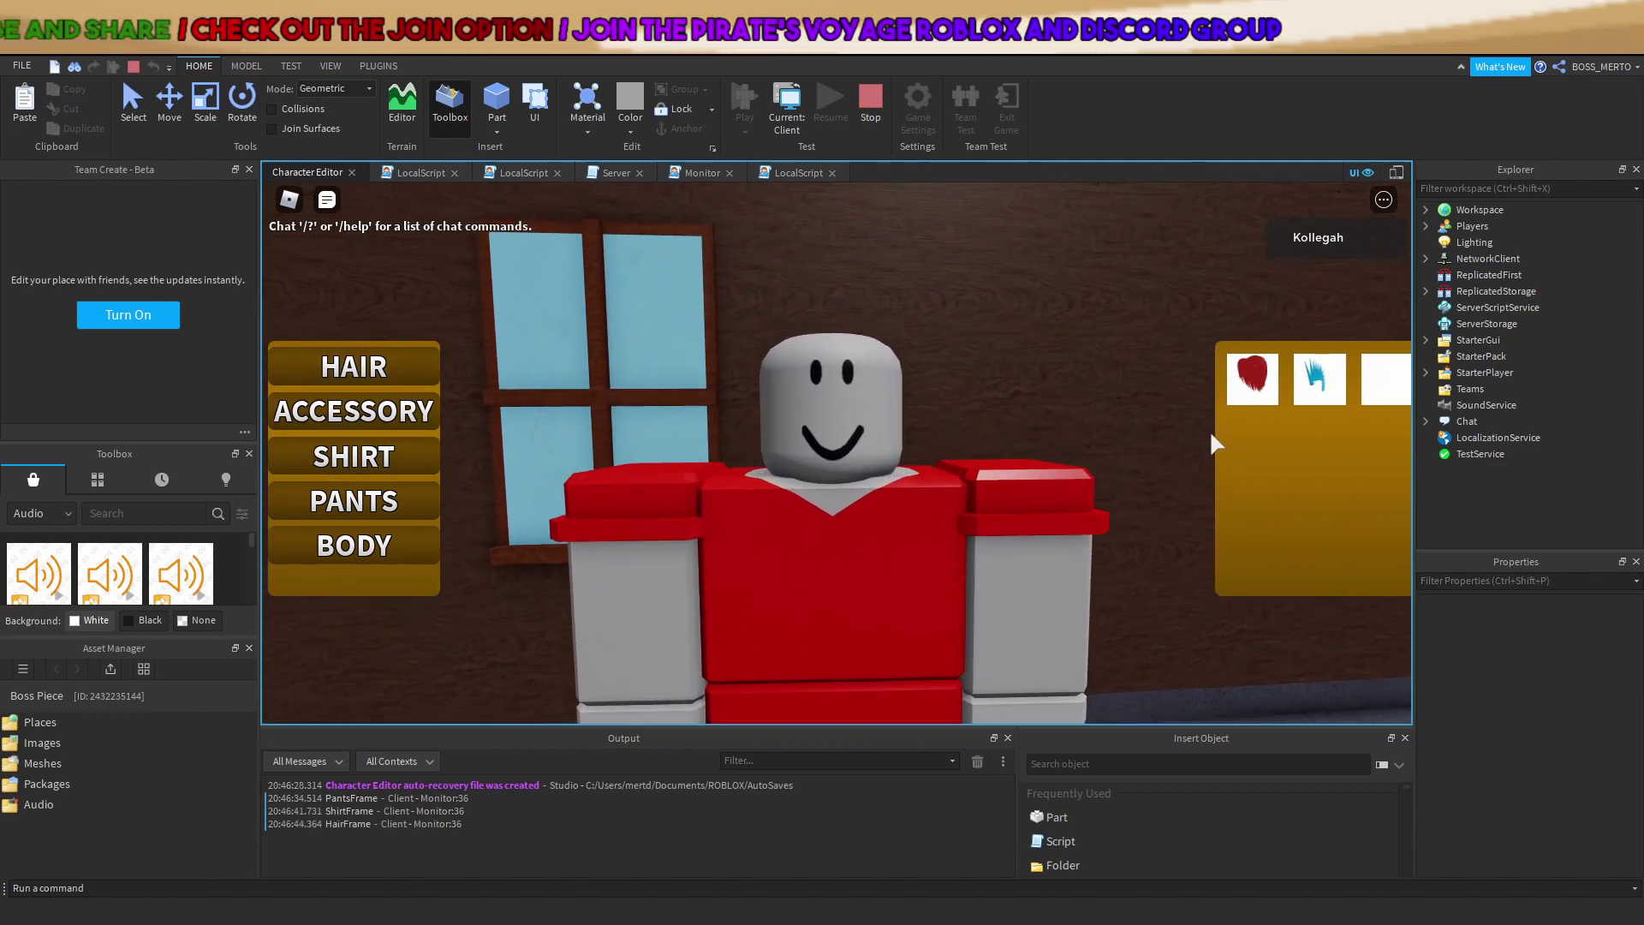
left_click(1217, 385)
left_click(354, 411)
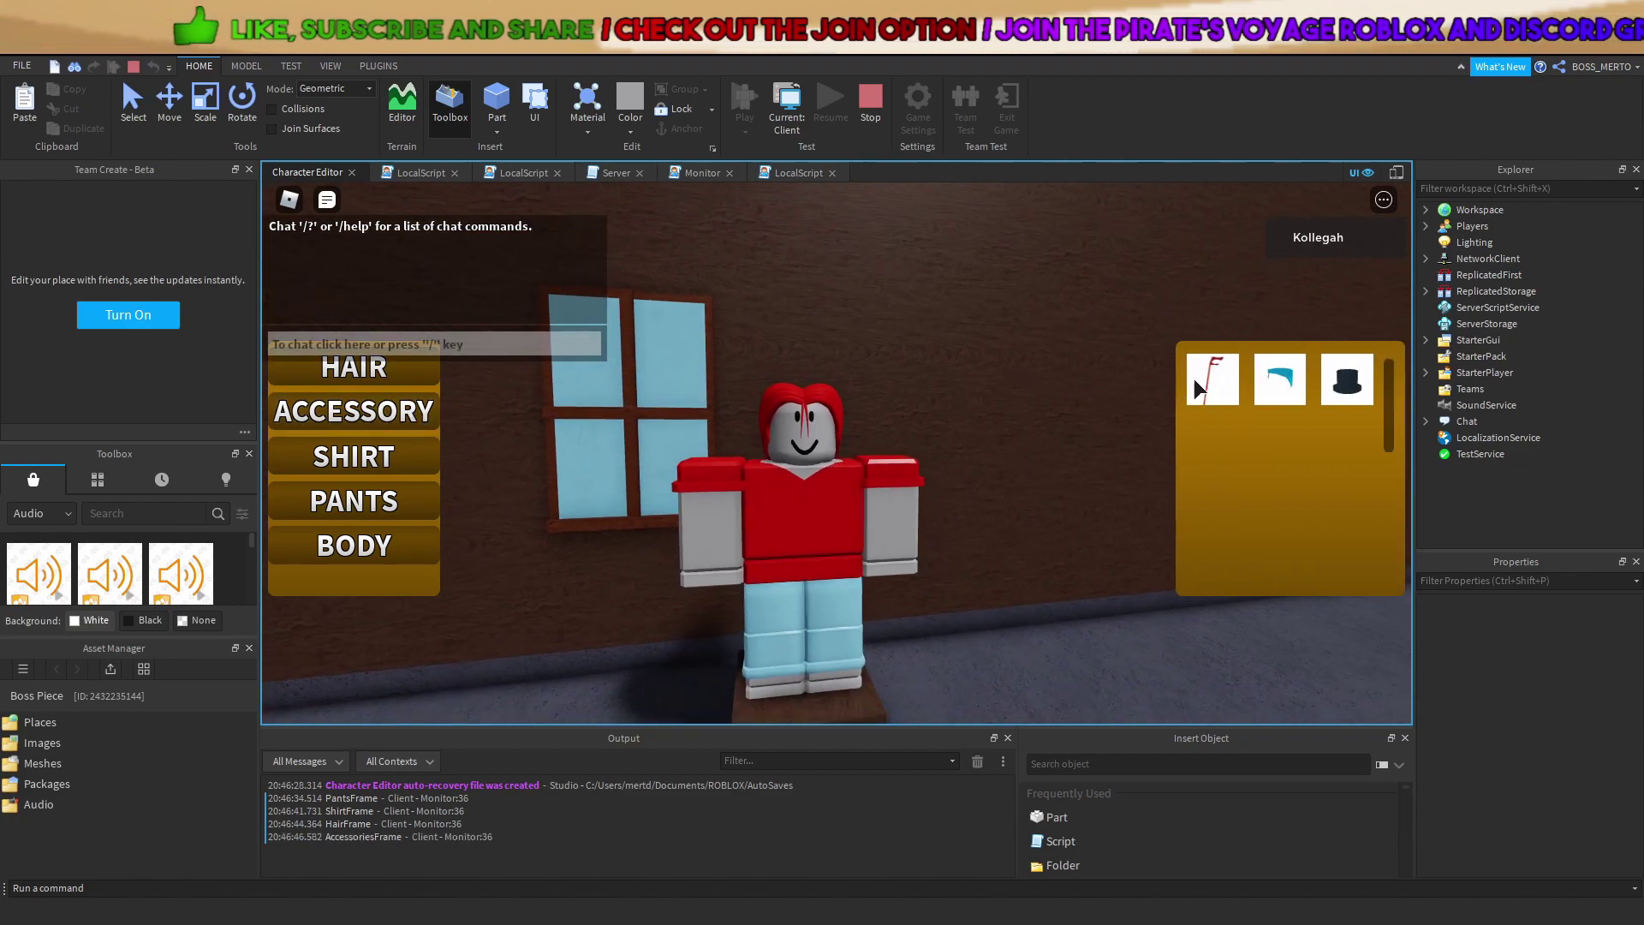
left_click(1276, 382)
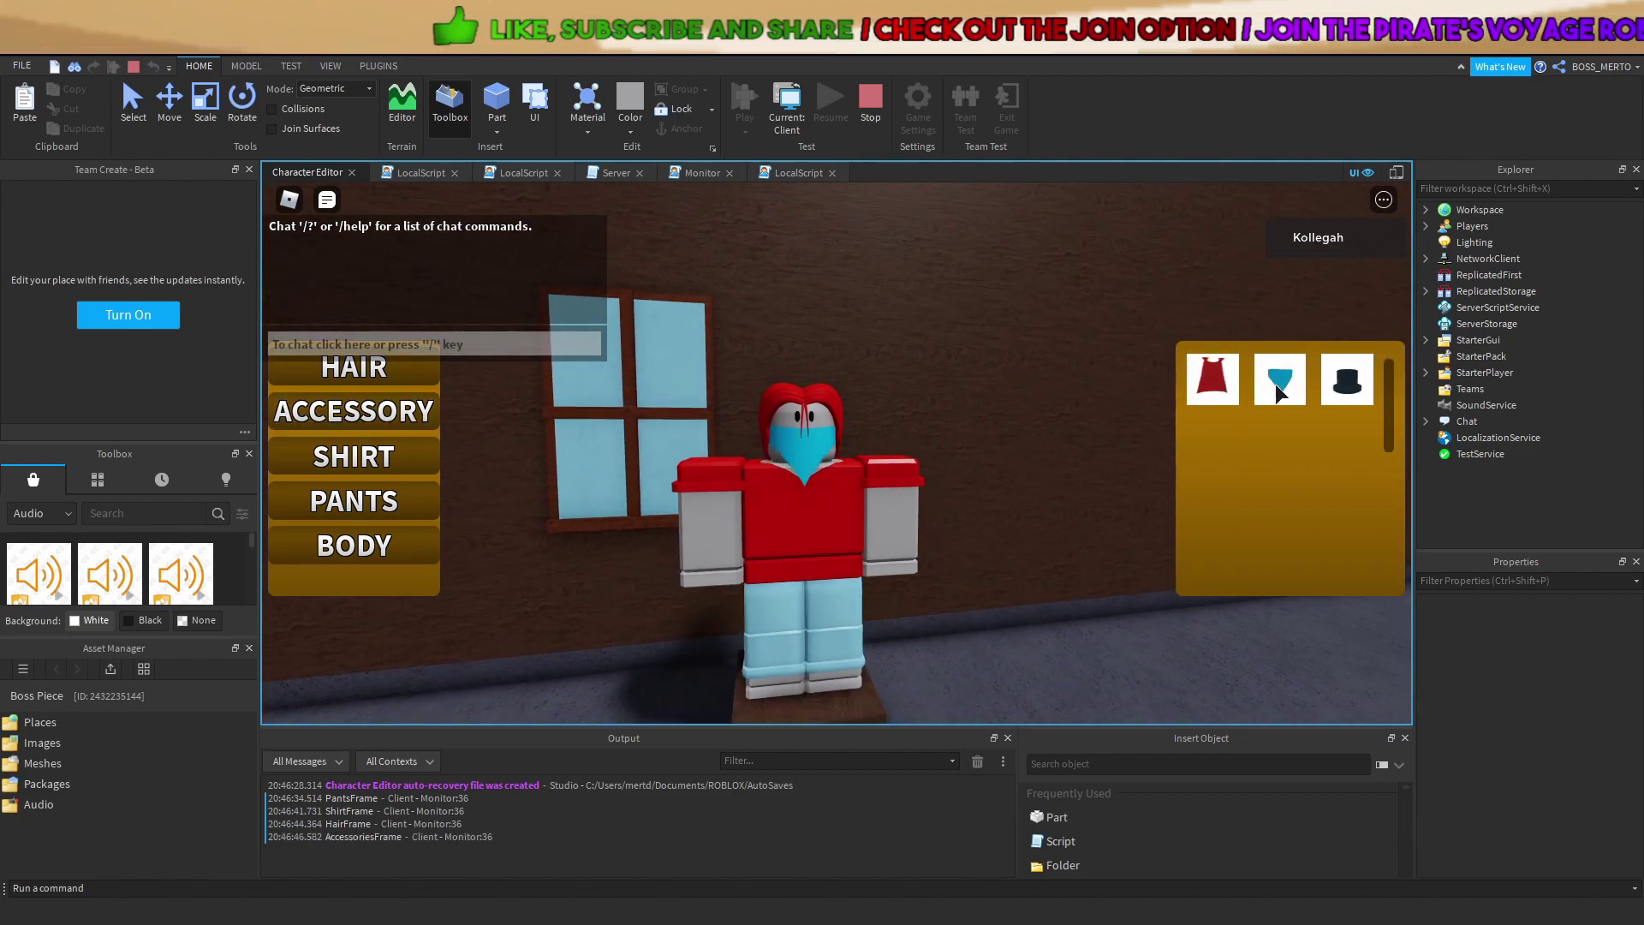
left_click(1344, 392)
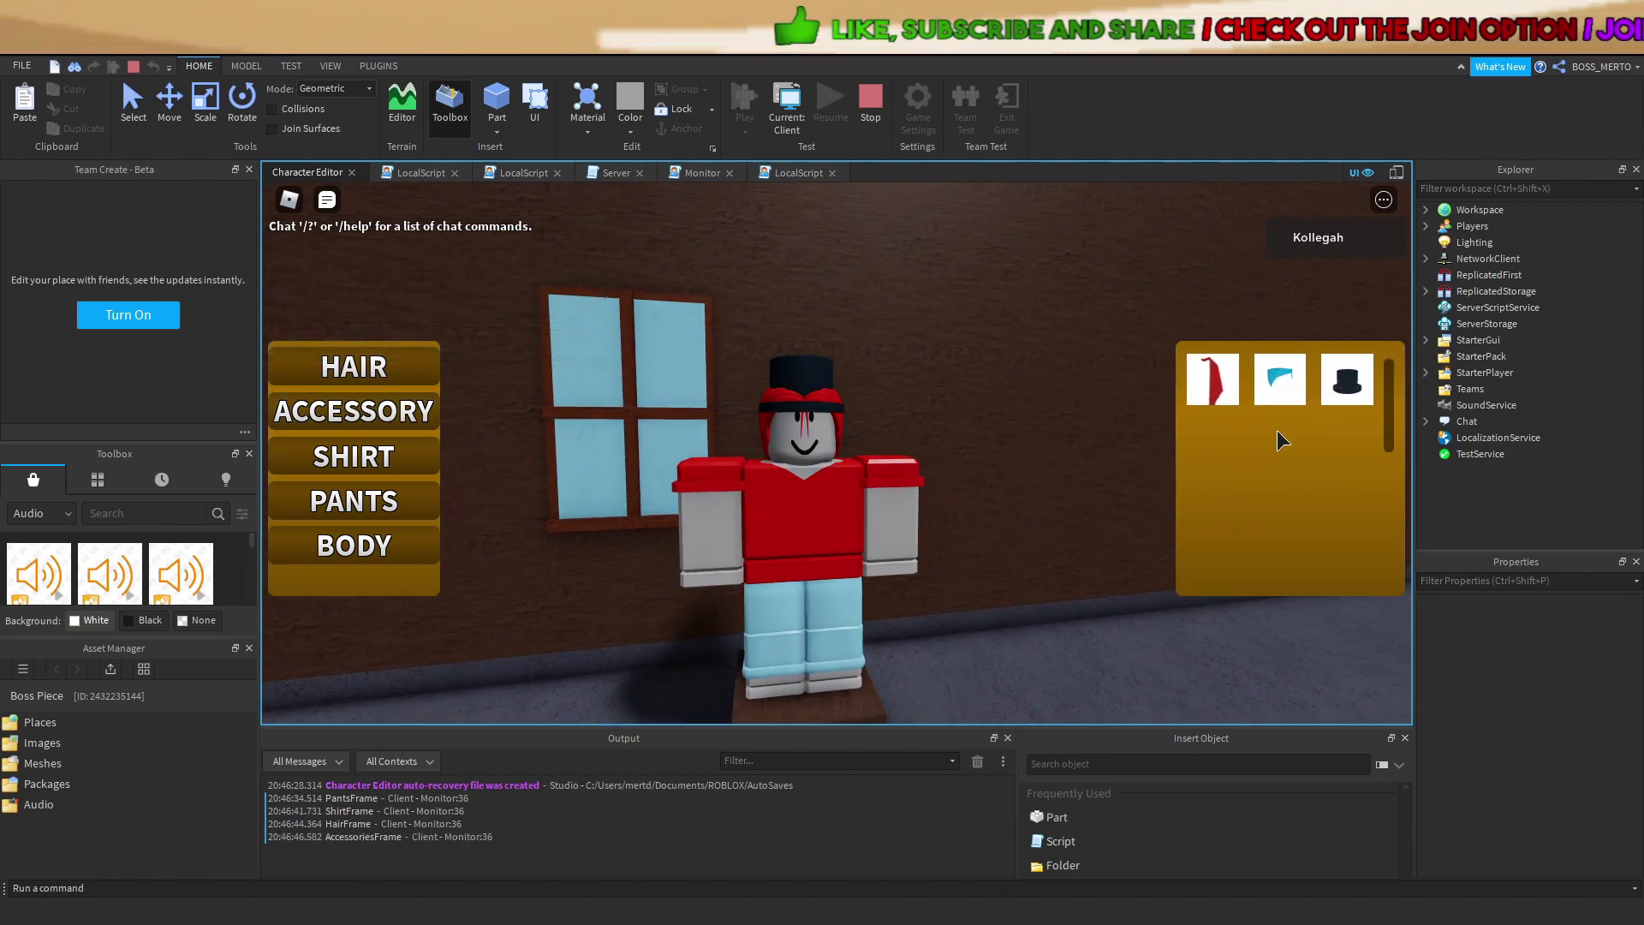